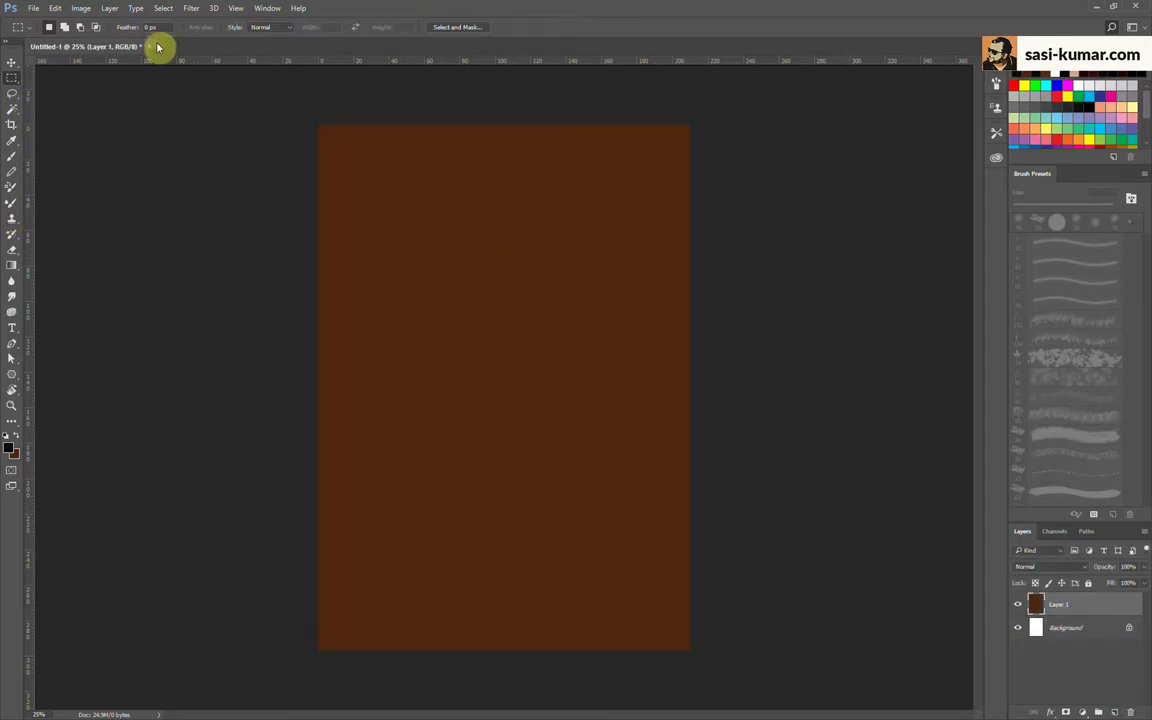
Step: Render a Fibers wood-grain texture on the brown layer, adjusting the variance
{"action": "left_click", "coordinate": [191, 8]}
{"action": "left_click", "coordinate": [400, 259]}
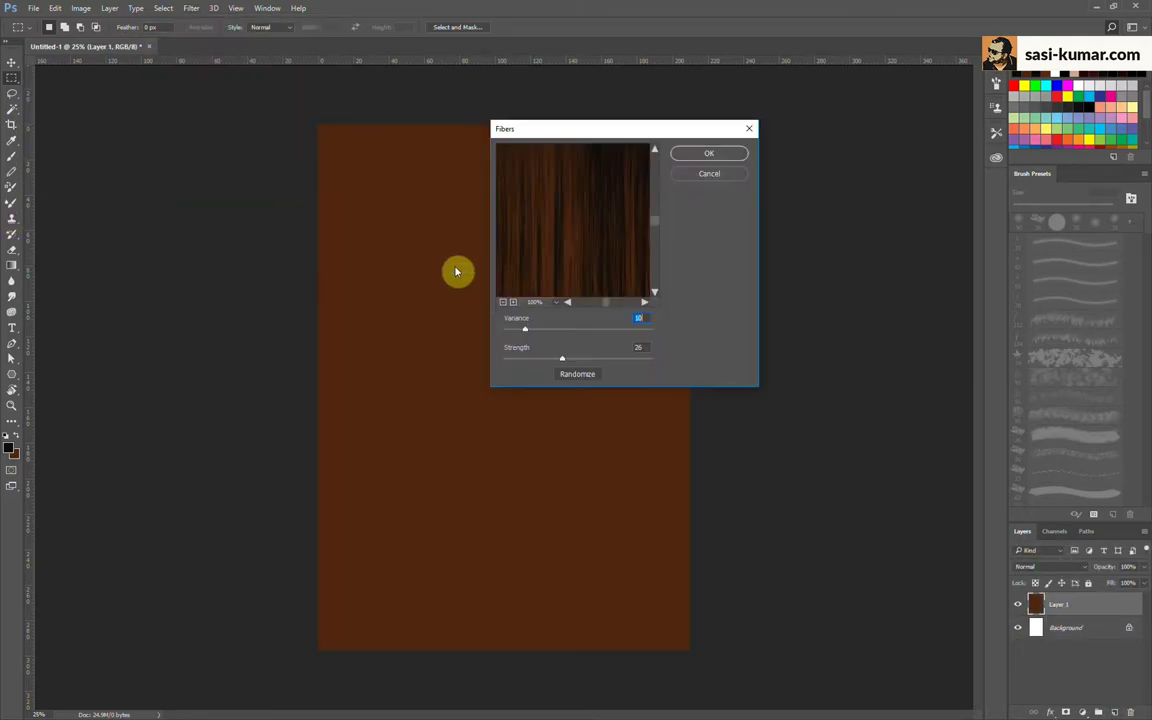
{"action": "left_click", "coordinate": [504, 302]}
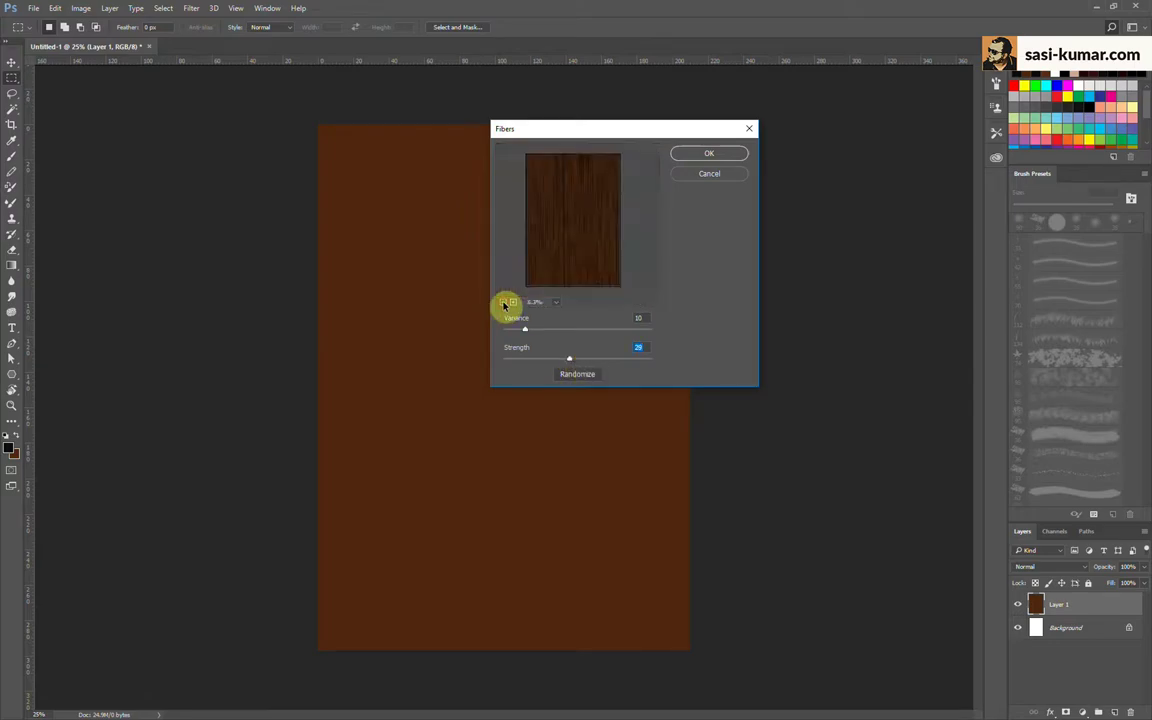
{"action": "left_click_drag", "start_coordinate": [516, 331], "coordinate": [524, 334]}
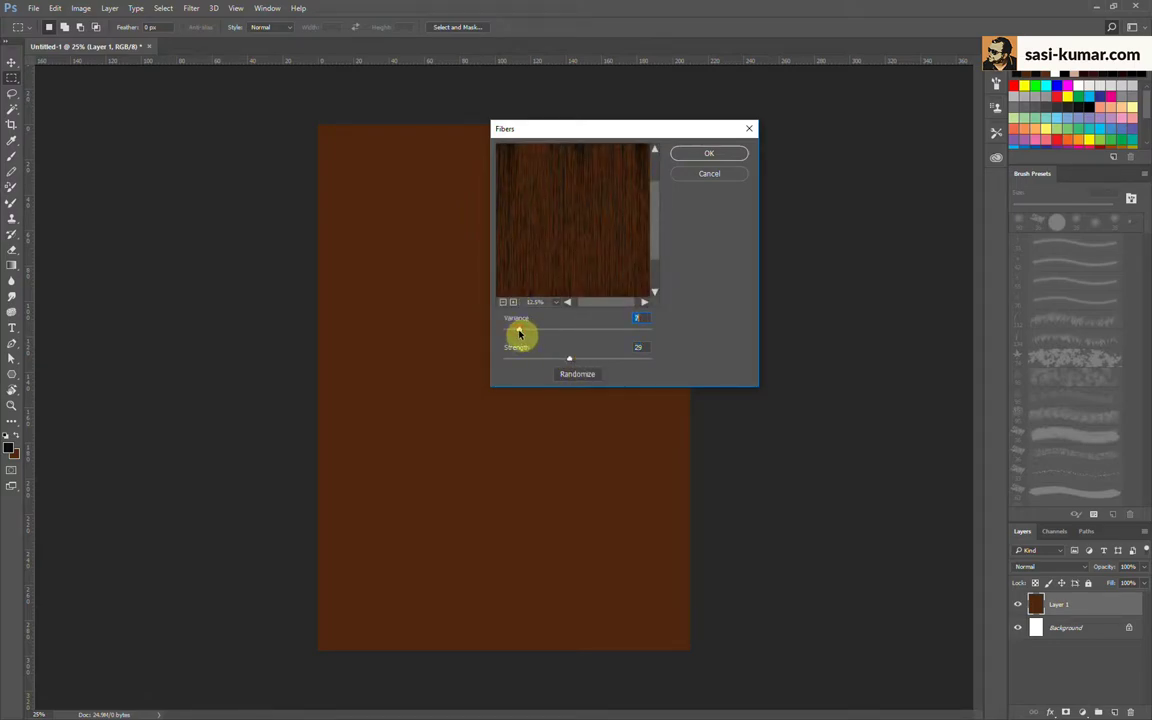
{"action": "left_click", "coordinate": [712, 153]}
Step: Inspect the wood texture up close, then bring up the Curves adjustment
{"action": "key", "text": "ctrl+plus"}
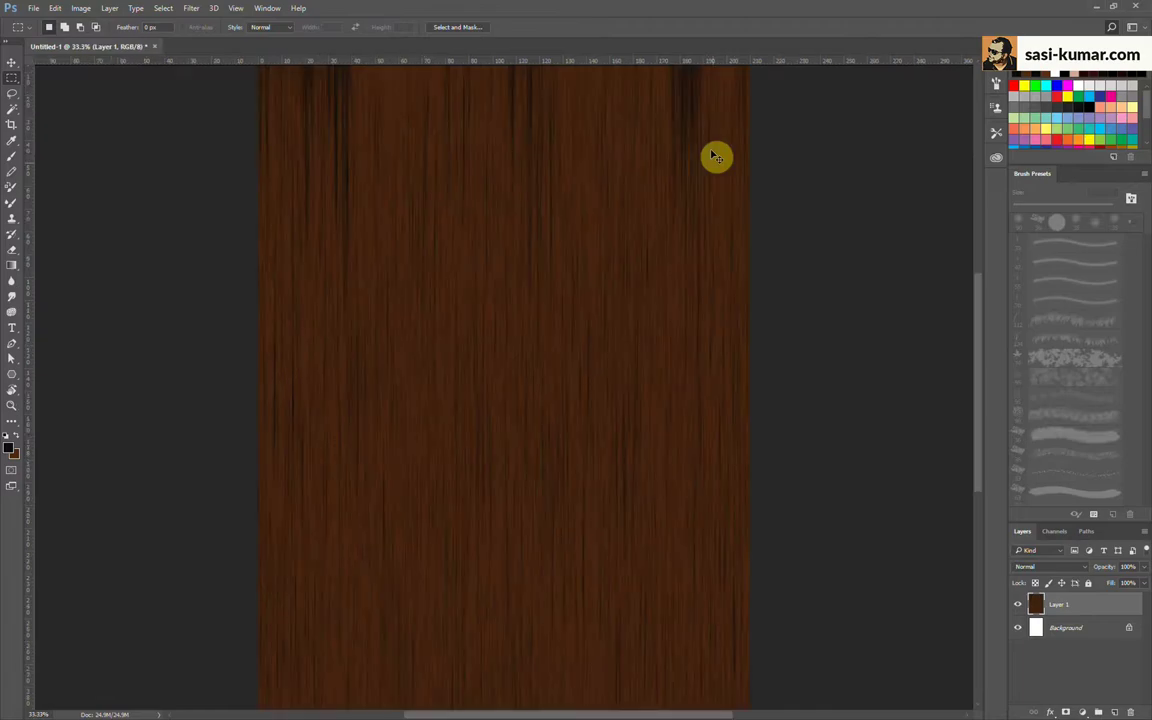
{"action": "key", "text": "ctrl+minus"}
{"action": "key", "text": "ctrl+m"}
Step: Darken the wood grain with a Curves adjustment
{"action": "left_click", "coordinate": [705, 316]}
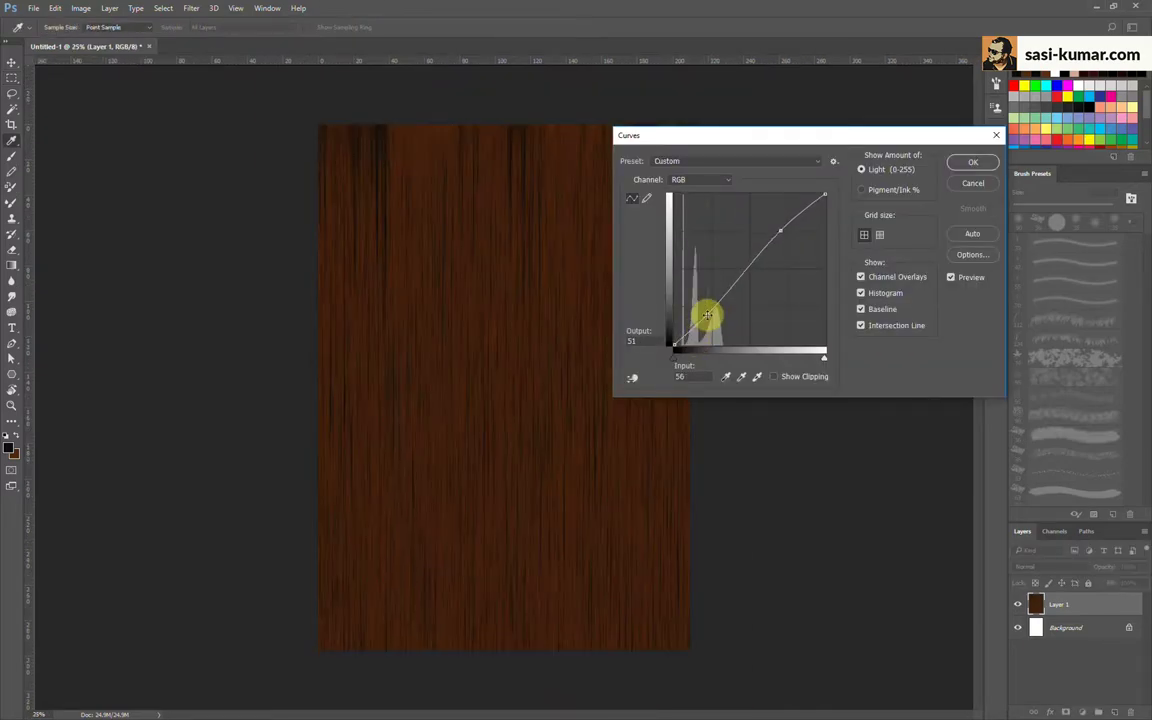
{"action": "left_click", "coordinate": [705, 318]}
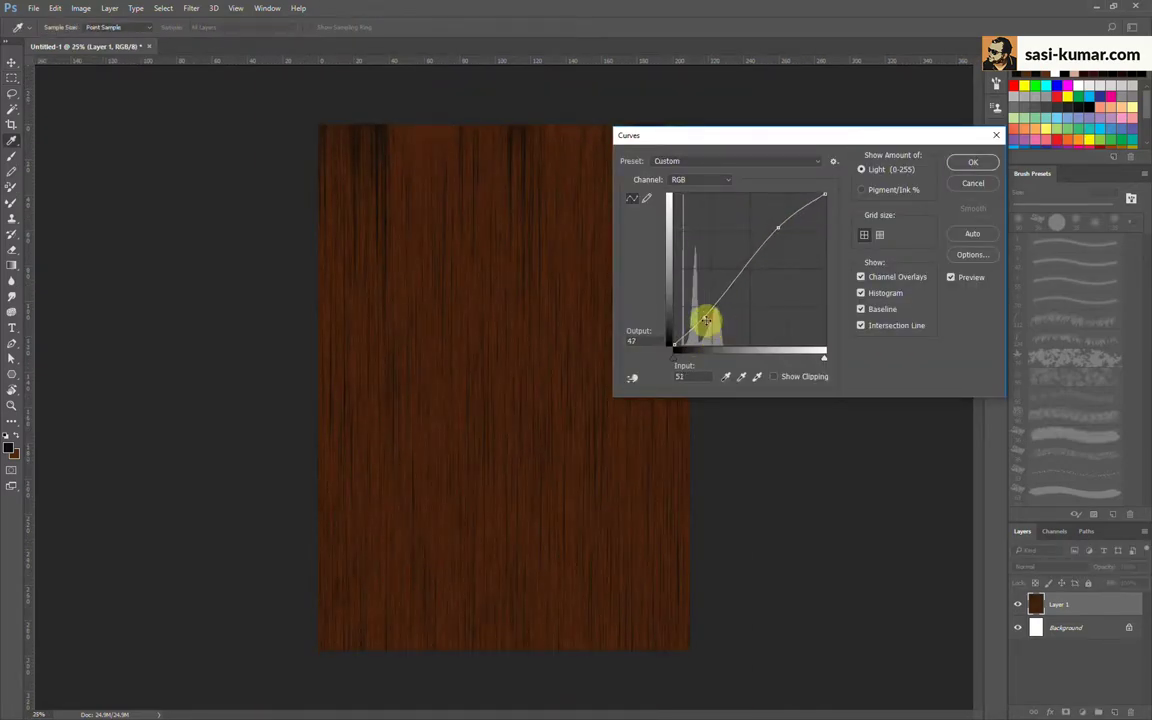
{"action": "left_click", "coordinate": [972, 162]}
Step: Shift Color Balance highlights toward red by 15 and adjust the midtones
{"action": "key", "text": "ctrl+b"}
{"action": "left_click", "coordinate": [690, 256]}
{"action": "mouse_move", "coordinate": [676, 180]}
{"action": "left_mouse_down"}
{"action": "mouse_move", "coordinate": [698, 149]}
{"action": "mouse_move", "coordinate": [665, 197]}
{"action": "left_mouse_up"}
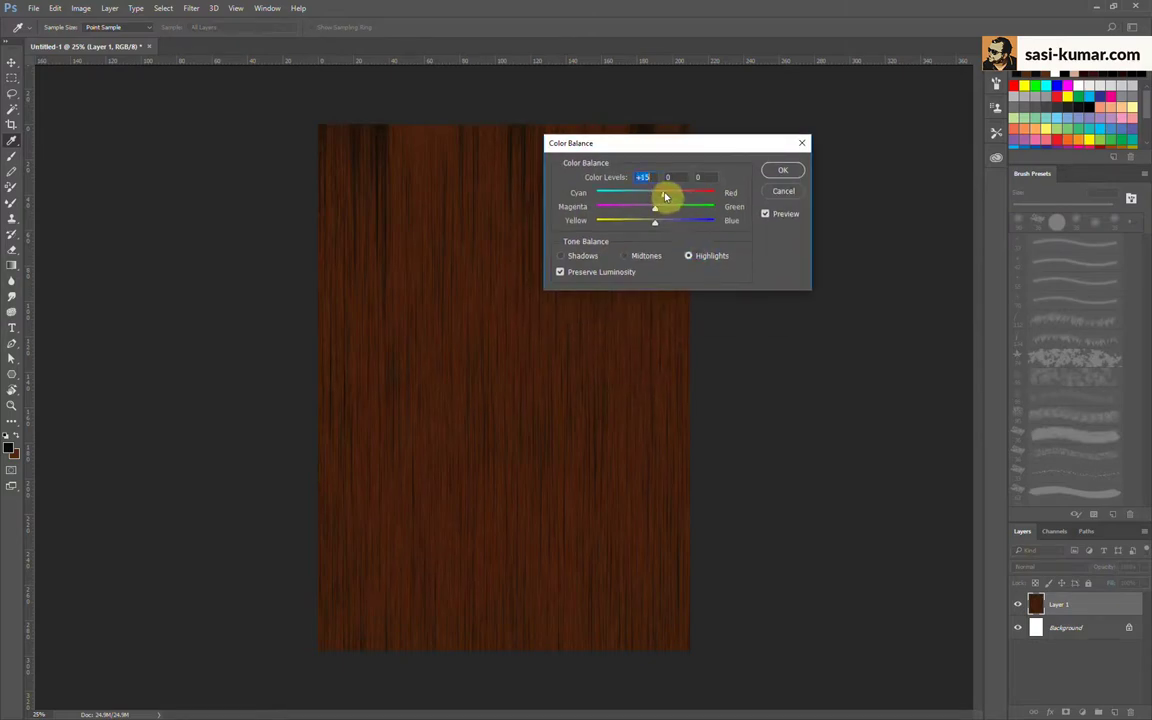
{"action": "left_click", "coordinate": [625, 255]}
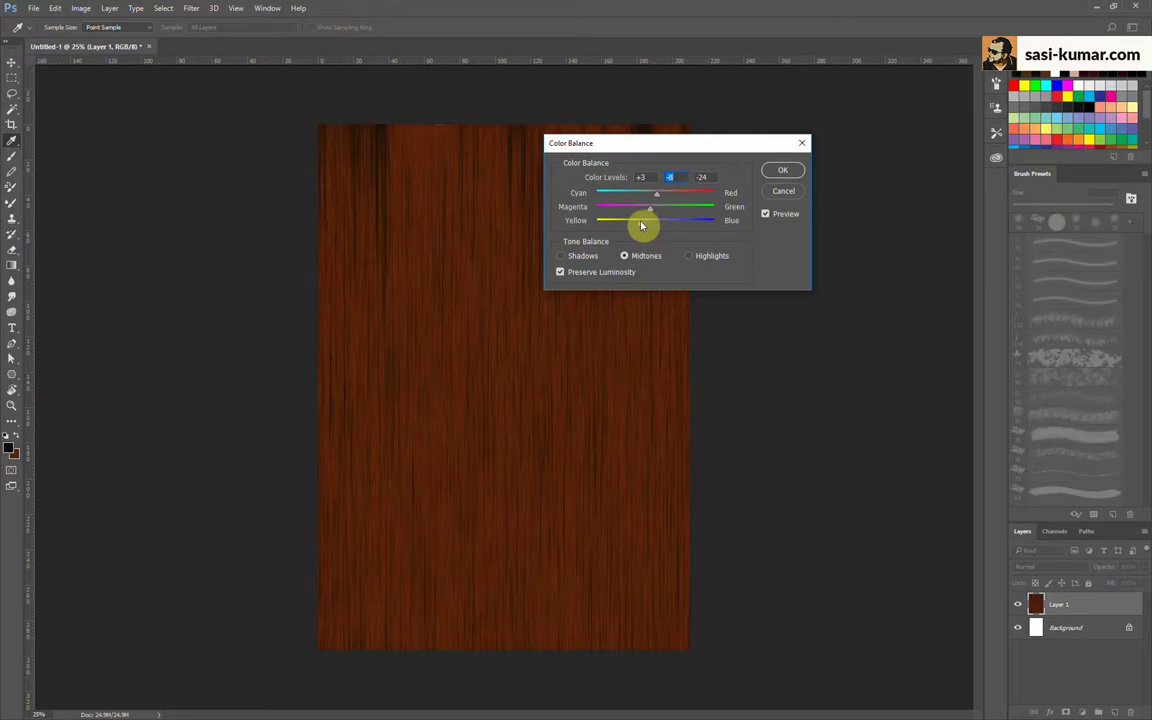
{"action": "left_click", "coordinate": [785, 172]}
Step: Brighten the wood with a lifted Curves adjustment
{"action": "key", "text": "ctrl+m"}
{"action": "left_click_drag", "start_coordinate": [782, 229], "coordinate": [777, 222]}
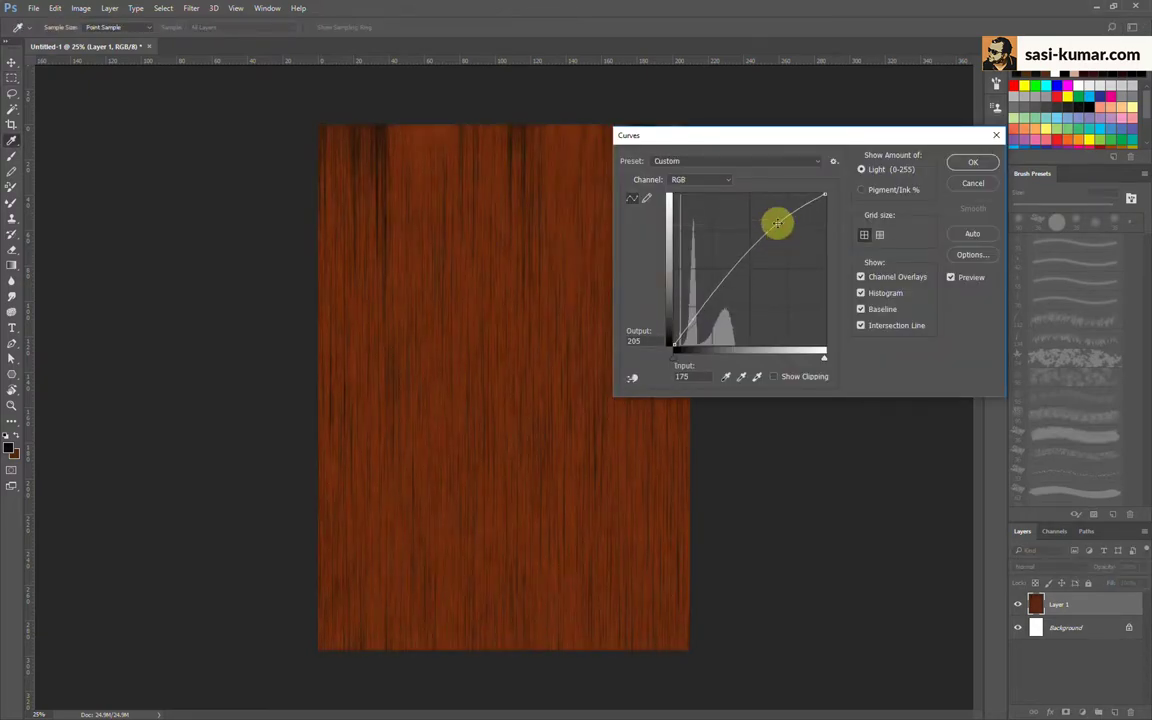
{"action": "left_click", "coordinate": [962, 164]}
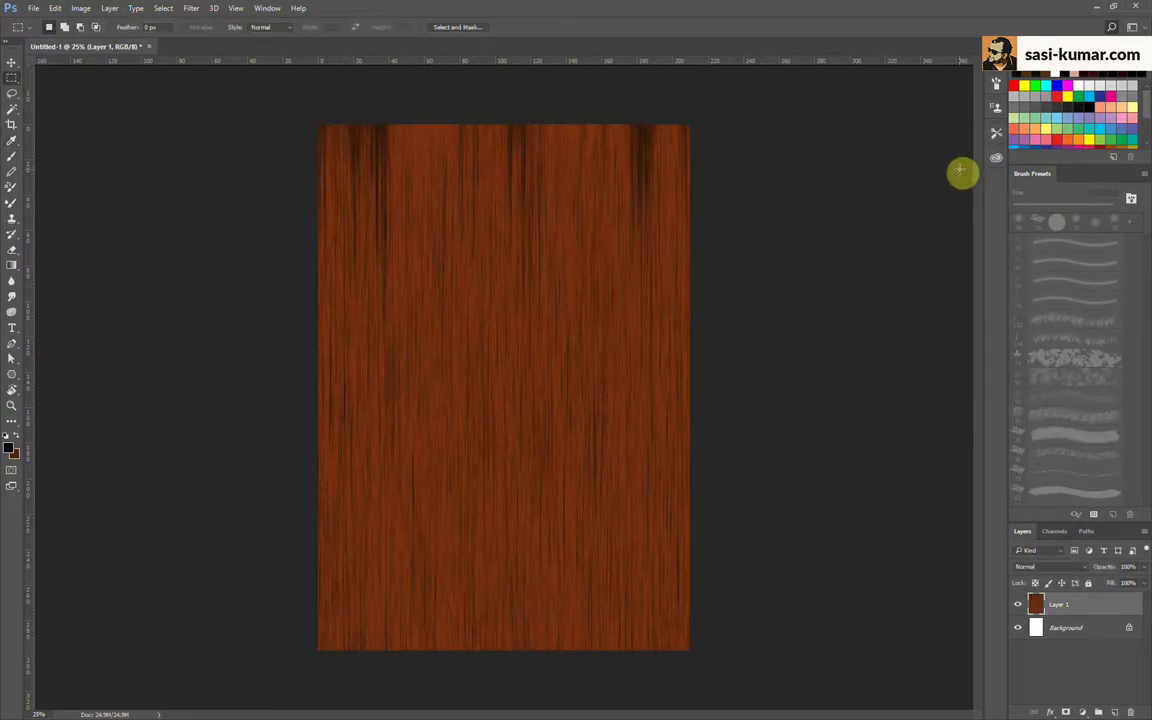
Step: Duplicate the wood layer with an Alt-drag of the Move tool
{"action": "key", "text": "v"}
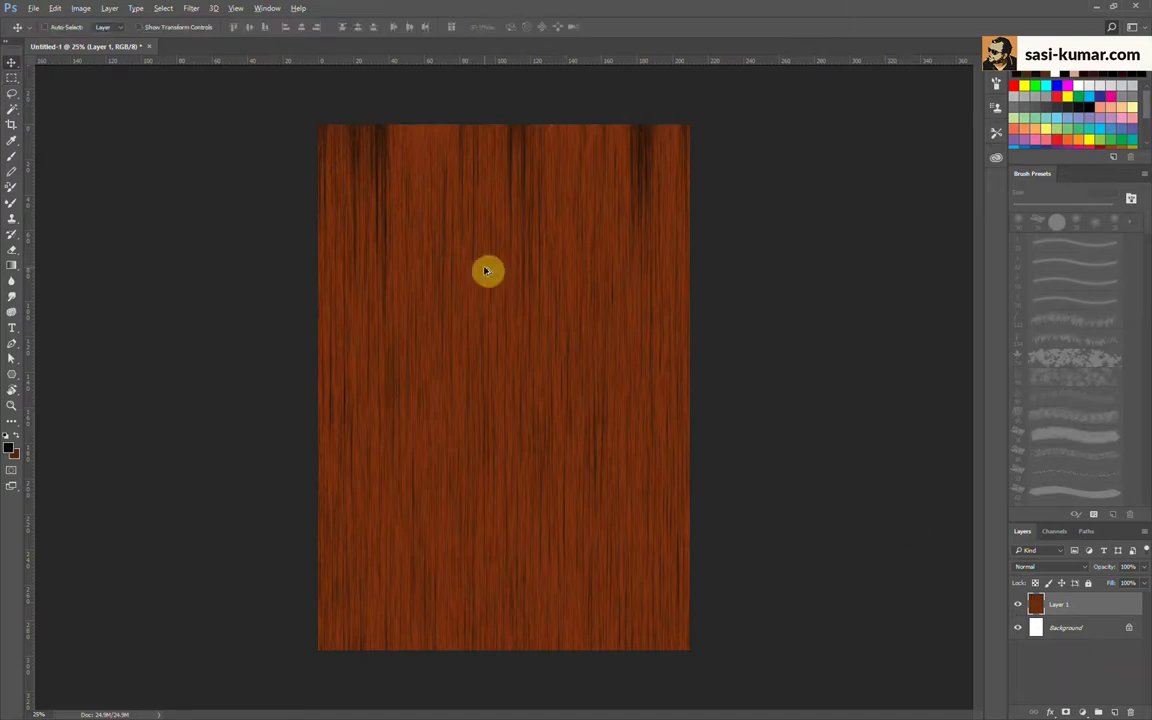
{"action": "left_click_drag", "start_coordinate": [486, 271], "coordinate": [416, 237]}
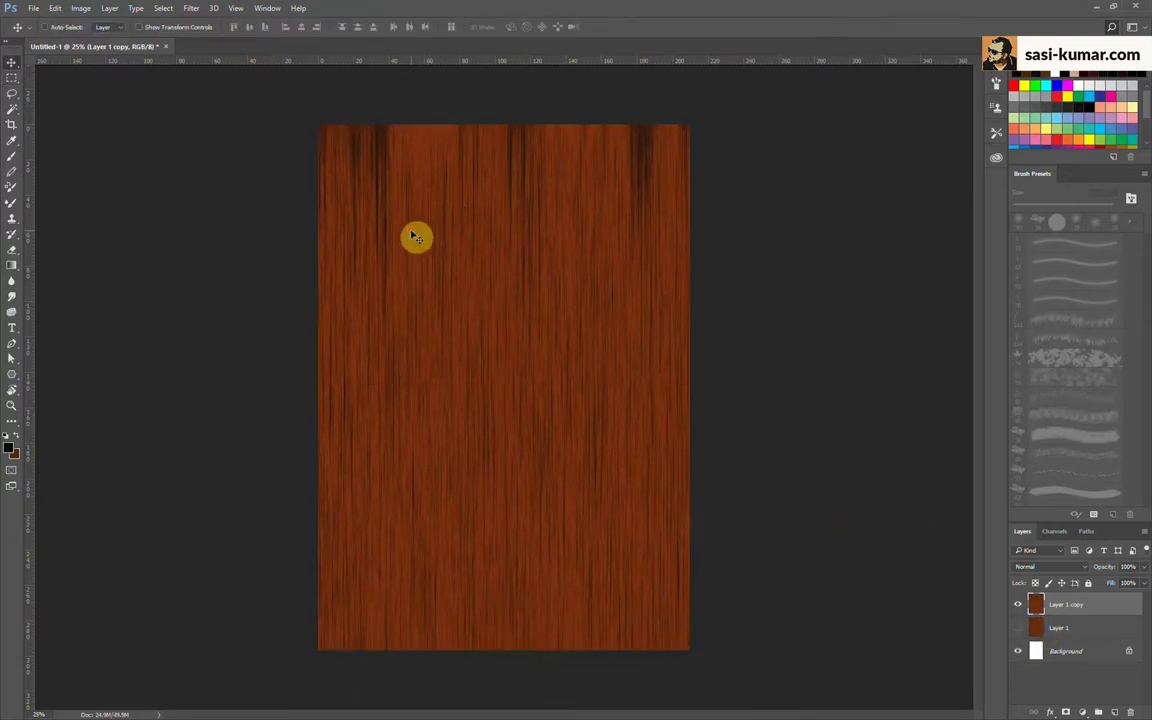
{"action": "key", "text": "ctrl+plus"}
Step: Draw a black octagon over the upper wood and add a horizontal guide along its bottom
{"action": "left_click", "coordinate": [12, 374]}
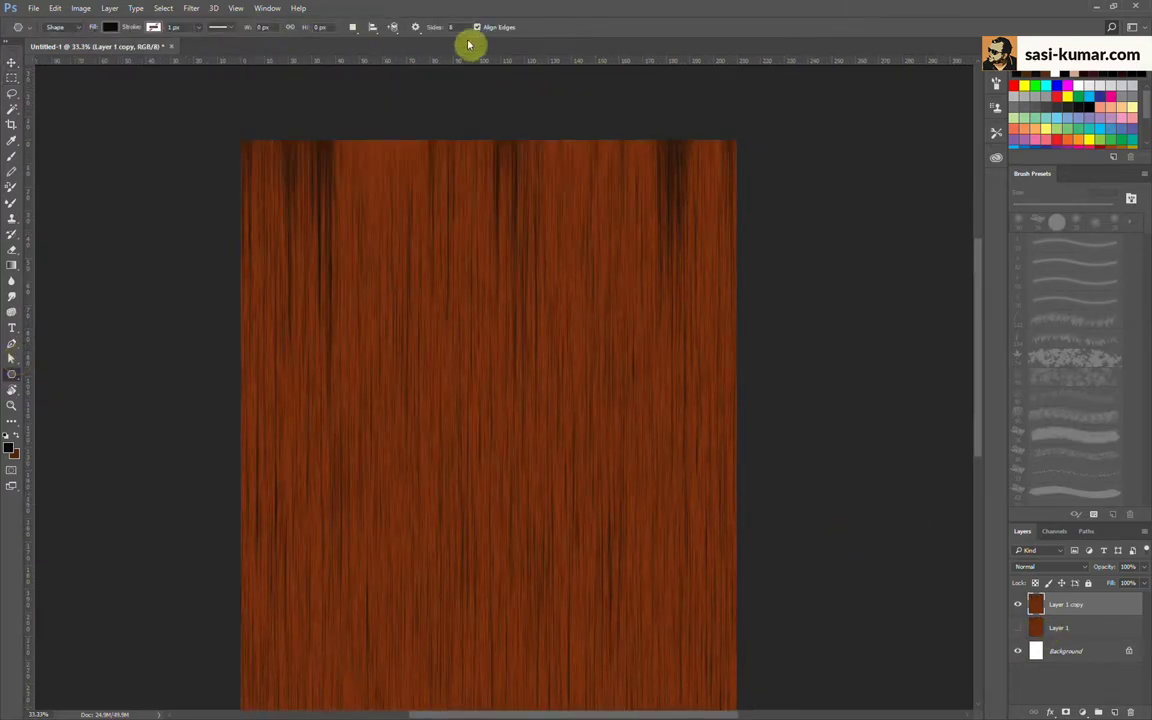
{"action": "left_click_drag", "start_coordinate": [461, 295], "coordinate": [620, 444]}
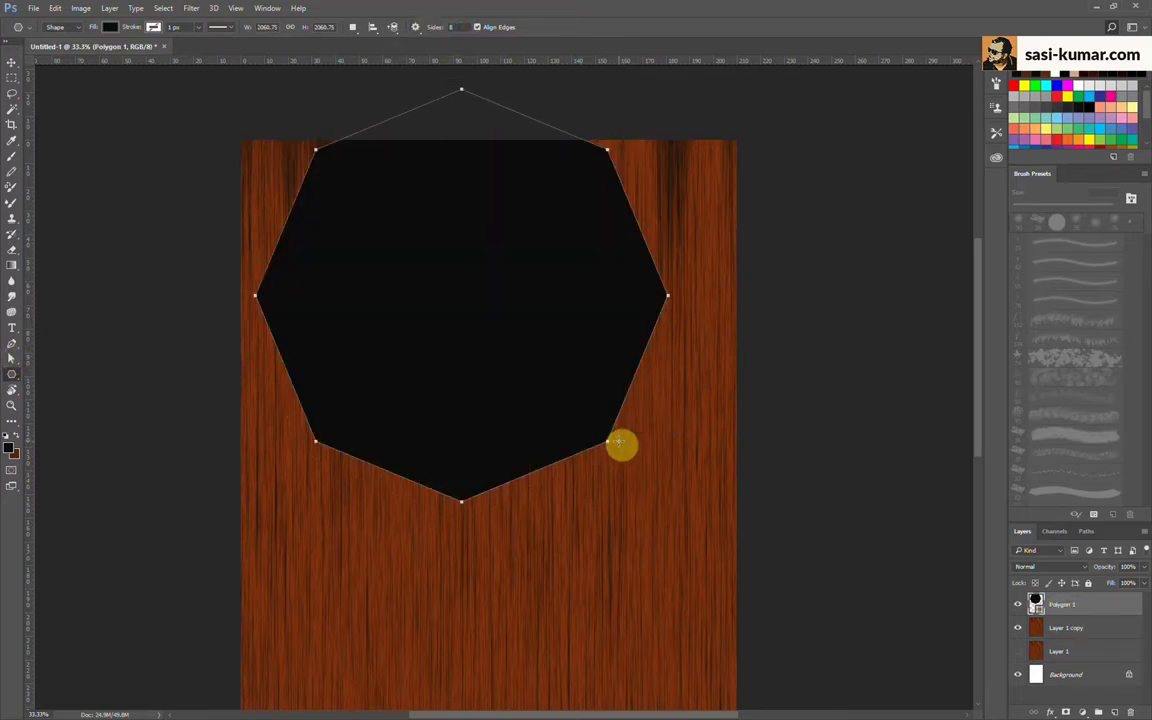
{"action": "left_click", "coordinate": [12, 62]}
{"action": "left_click_drag", "start_coordinate": [436, 198], "coordinate": [463, 260]}
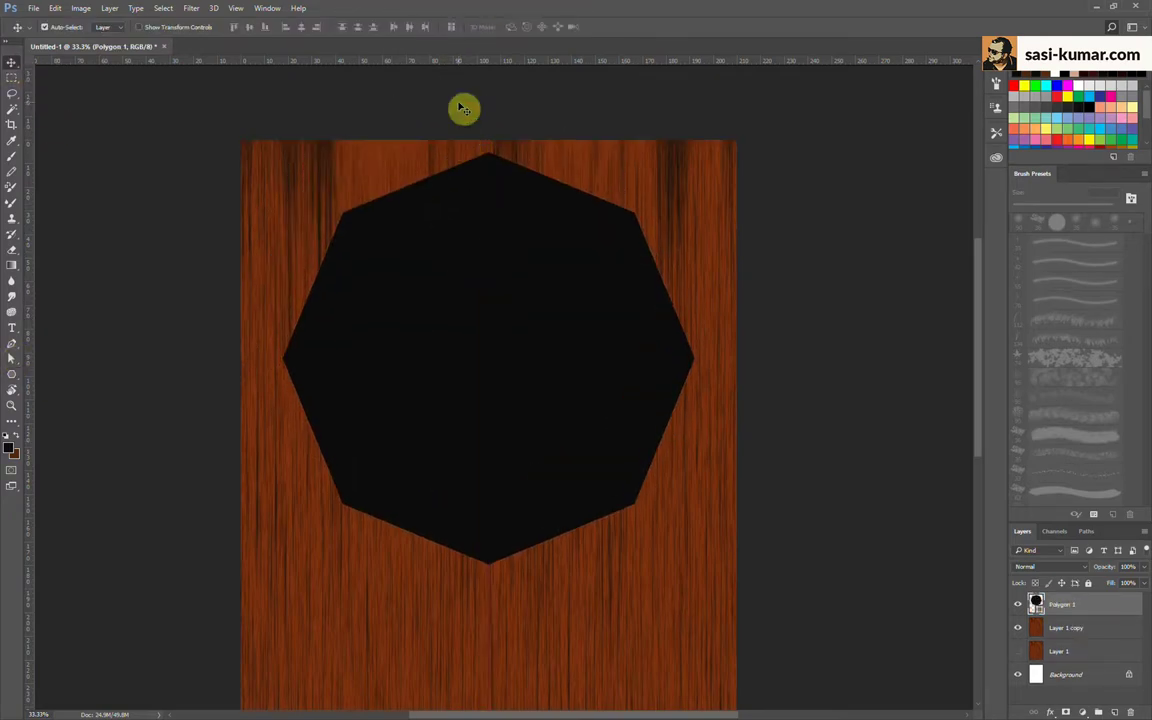
{"action": "left_click_drag", "start_coordinate": [483, 62], "coordinate": [527, 565]}
Step: Rotate the octagon 22.5° so its bottom edge lies flat on the guide
{"action": "key", "text": "ctrl+t"}
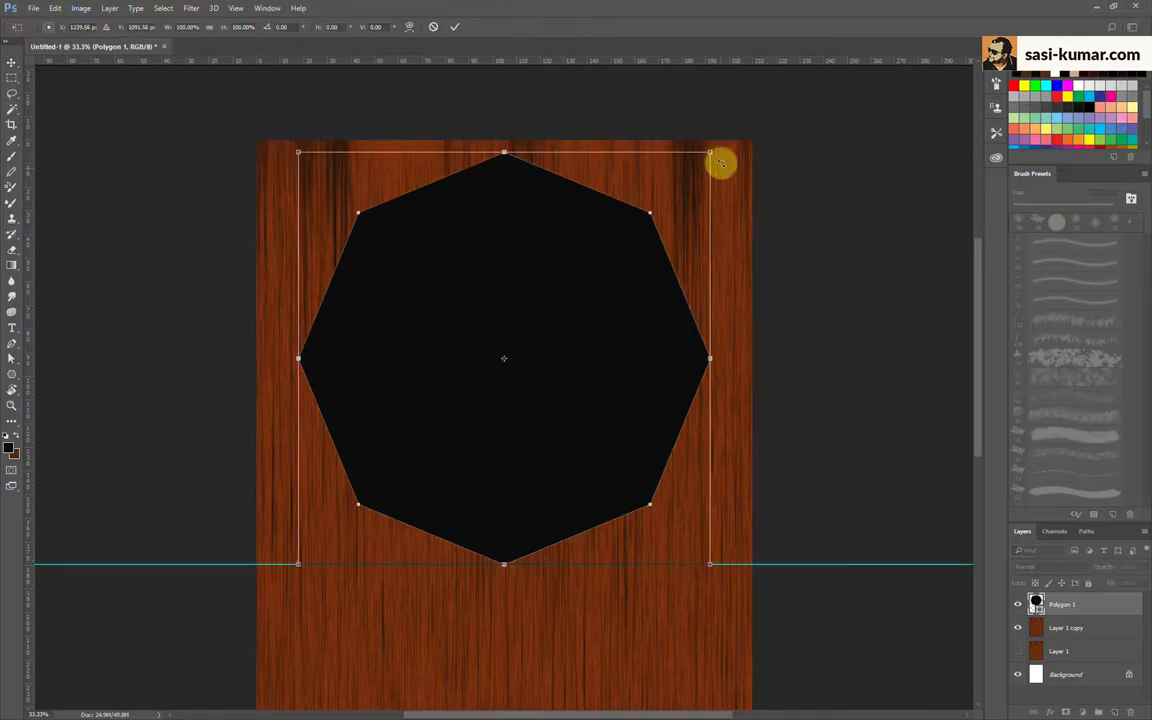
{"action": "left_click_drag", "start_coordinate": [717, 146], "coordinate": [746, 260]}
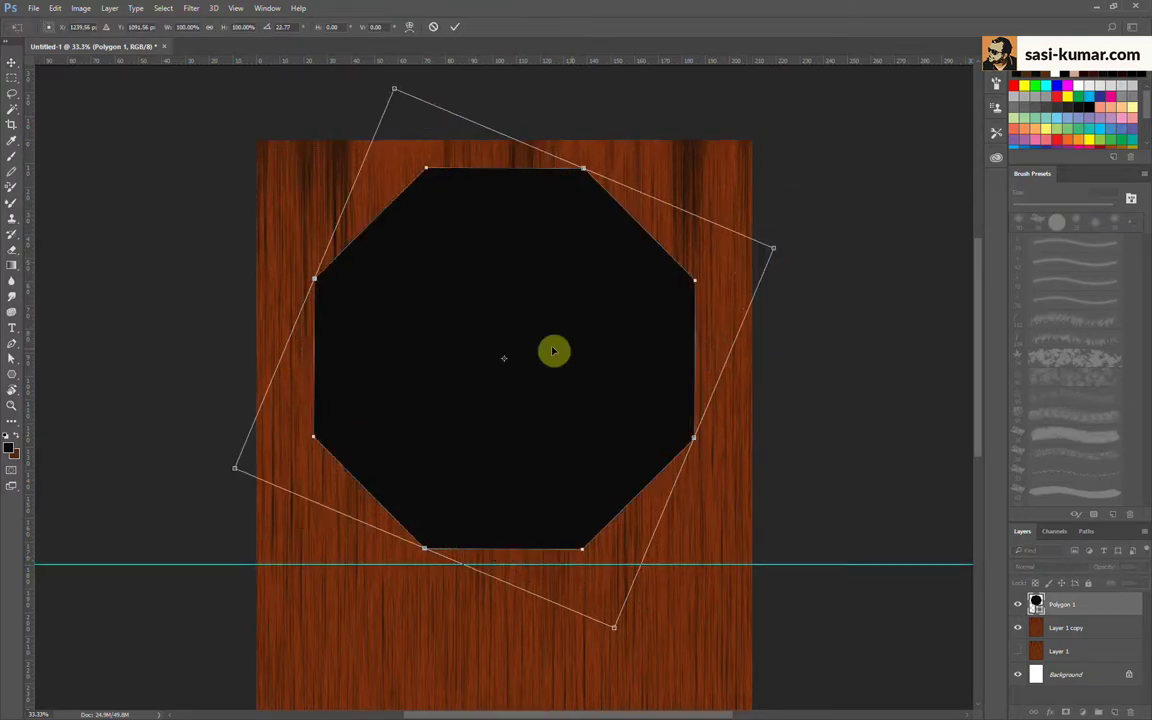
{"action": "mouse_move", "coordinate": [553, 350]}
{"action": "left_mouse_down"}
{"action": "mouse_move", "coordinate": [586, 318]}
{"action": "mouse_move", "coordinate": [586, 331]}
{"action": "left_mouse_up"}
{"action": "left_click_drag", "start_coordinate": [776, 262], "coordinate": [788, 258]}
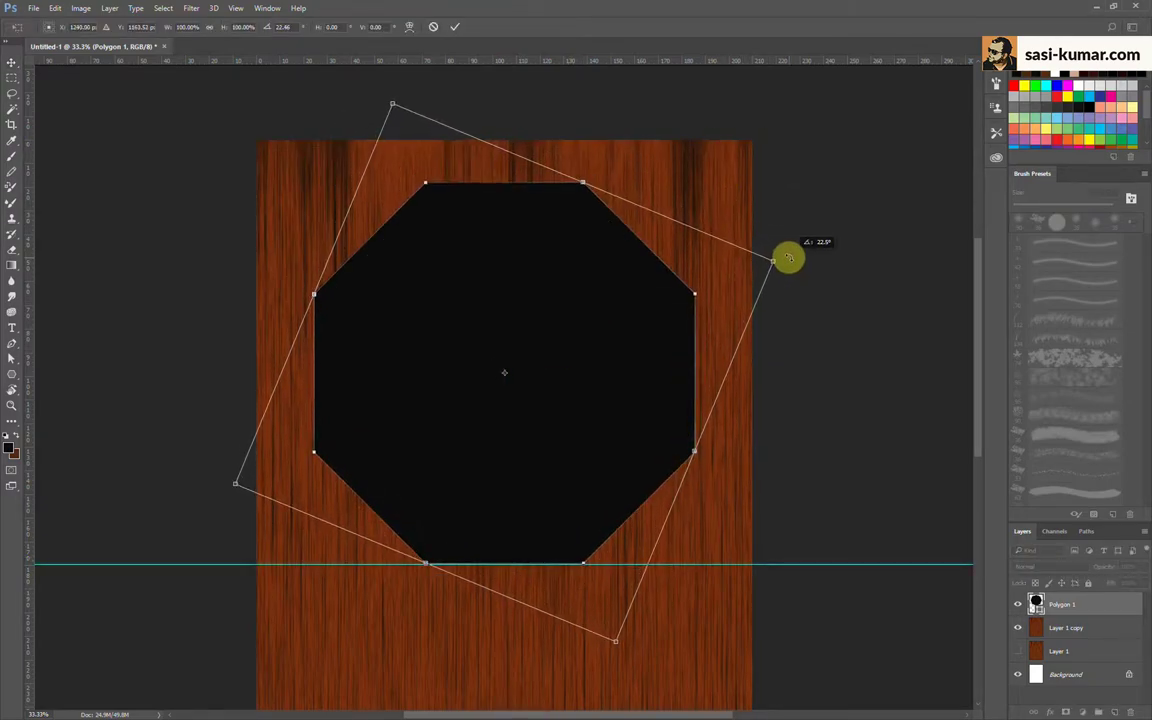
{"action": "key", "text": "ctrl+plus"}
{"action": "key", "text": "ctrl+plus"}
{"action": "left_click_drag", "start_coordinate": [573, 617], "coordinate": [580, 630]}
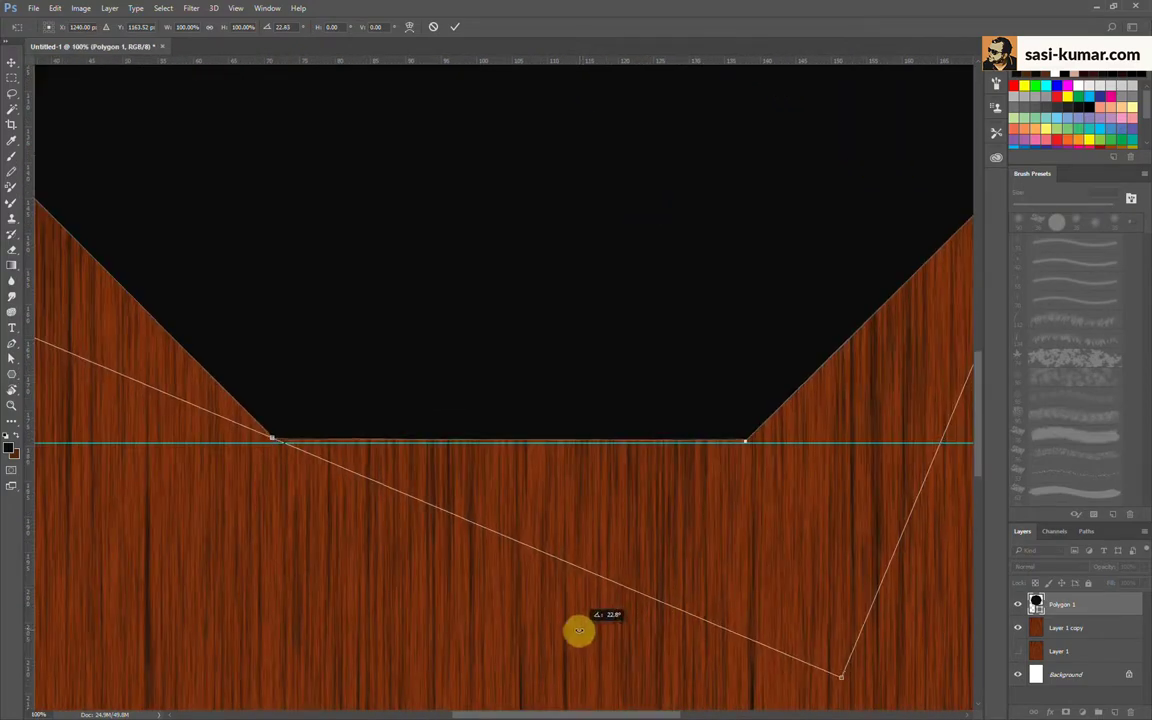
{"action": "key", "text": "Return"}
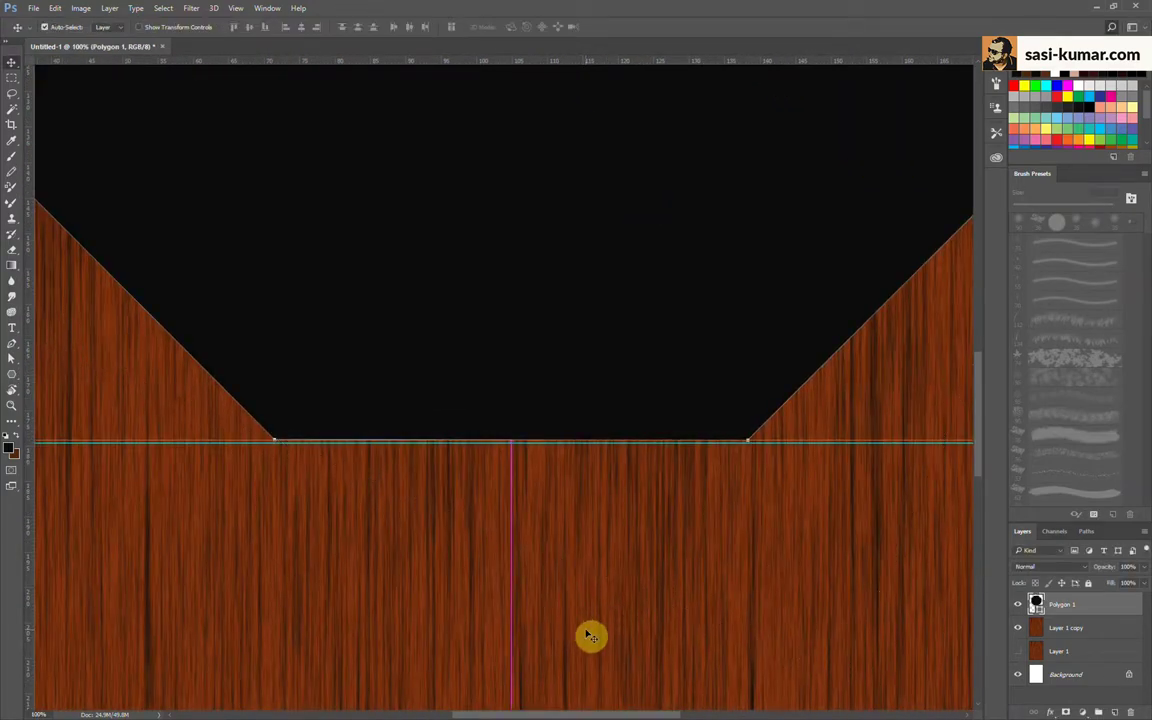
{"action": "key", "text": "ctrl+minus"}
{"action": "key", "text": "ctrl+minus"}
{"action": "key", "text": "ctrl+minus"}
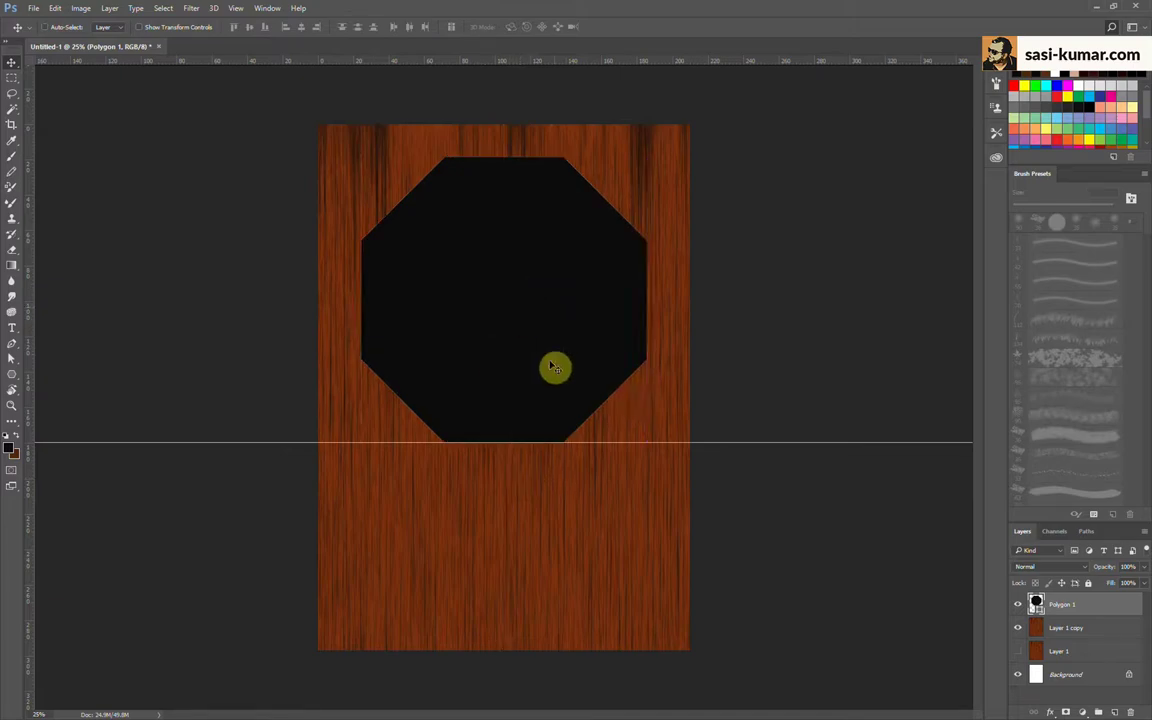
Step: Create a group named bg and clip the wood copy to the octagon inside it
{"action": "left_click", "coordinate": [1097, 713]}
{"action": "double_click", "coordinate": [1060, 602]}
{"action": "type", "text": "bg"}
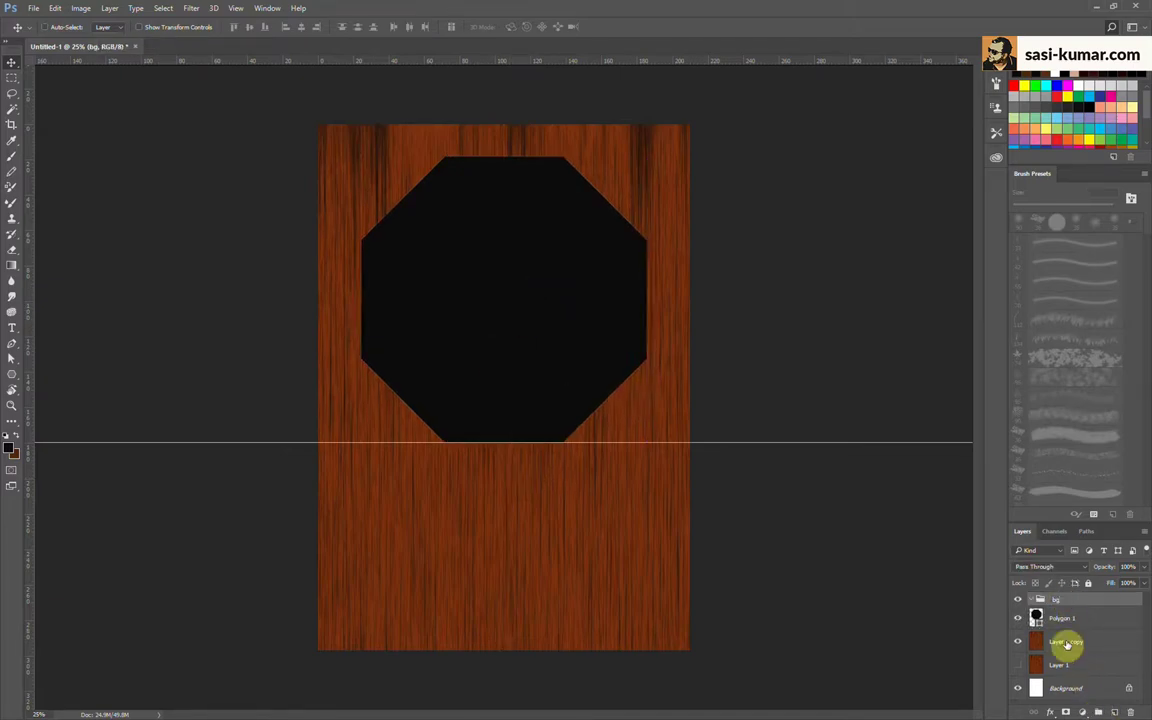
{"action": "mouse_move", "coordinate": [1067, 643]}
{"action": "left_mouse_down"}
{"action": "mouse_move", "coordinate": [1063, 603]}
{"action": "mouse_move", "coordinate": [1082, 651]}
{"action": "left_mouse_up"}
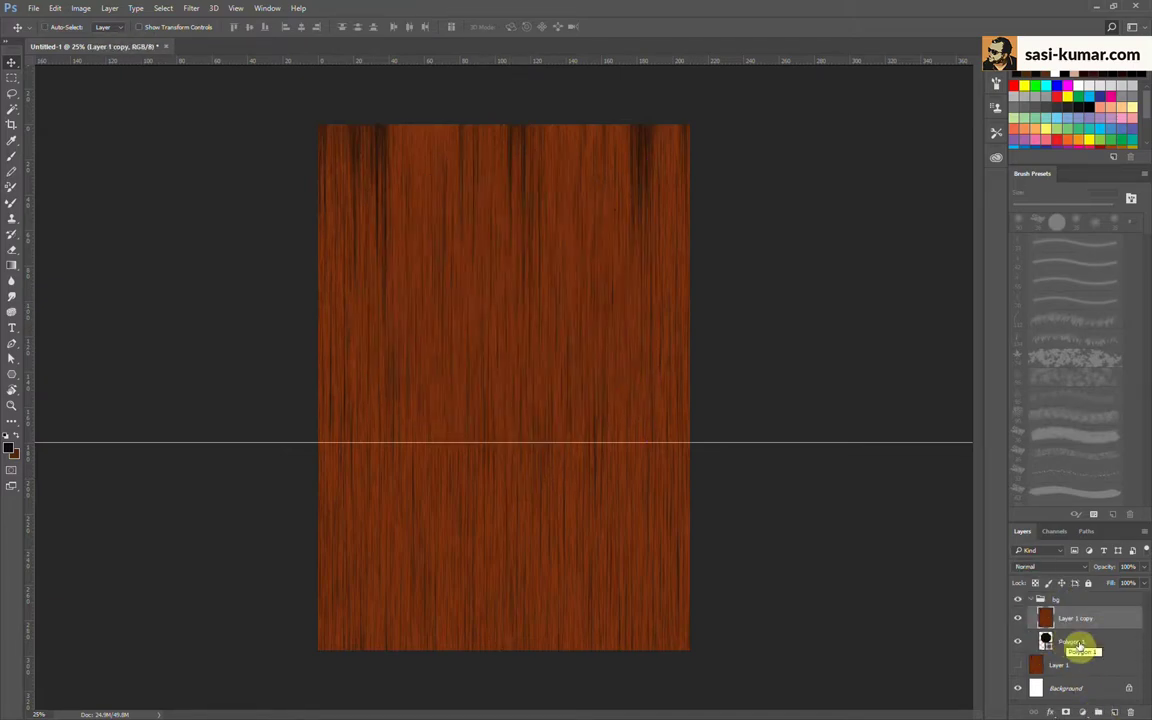
{"action": "left_click", "coordinate": [1095, 630], "text": "alt"}
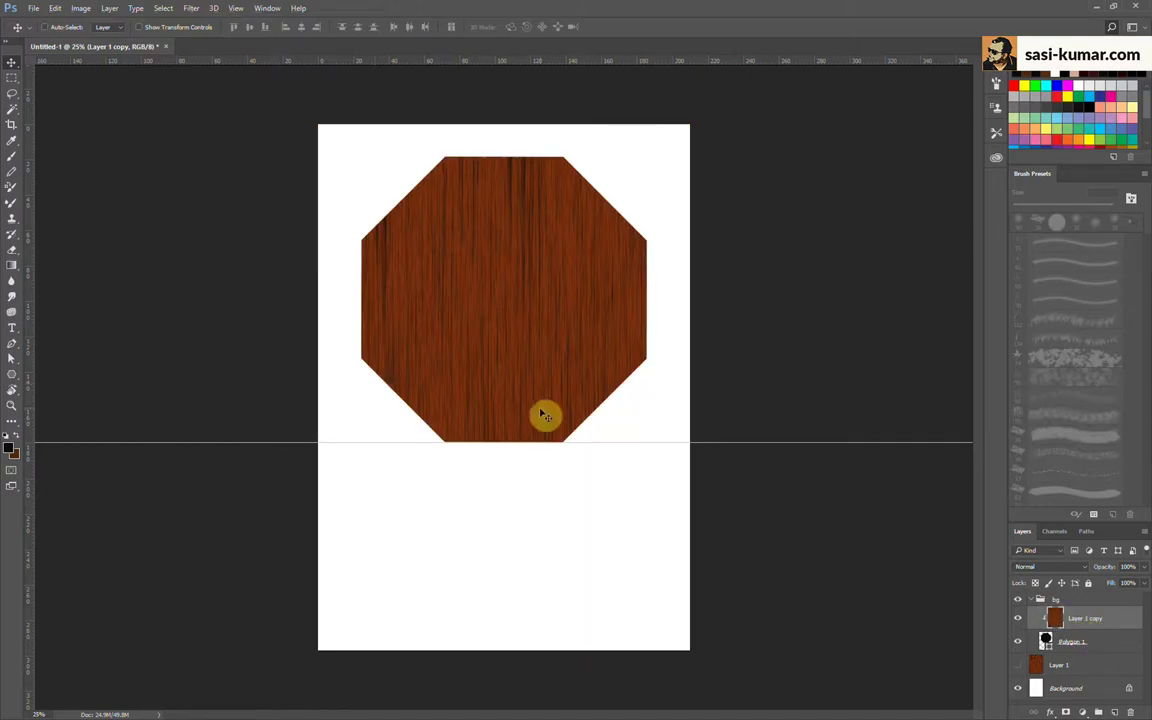
{"action": "mouse_move", "coordinate": [541, 414]}
{"action": "left_mouse_down"}
{"action": "mouse_move", "coordinate": [429, 261]}
{"action": "mouse_move", "coordinate": [475, 259]}
{"action": "left_mouse_up"}
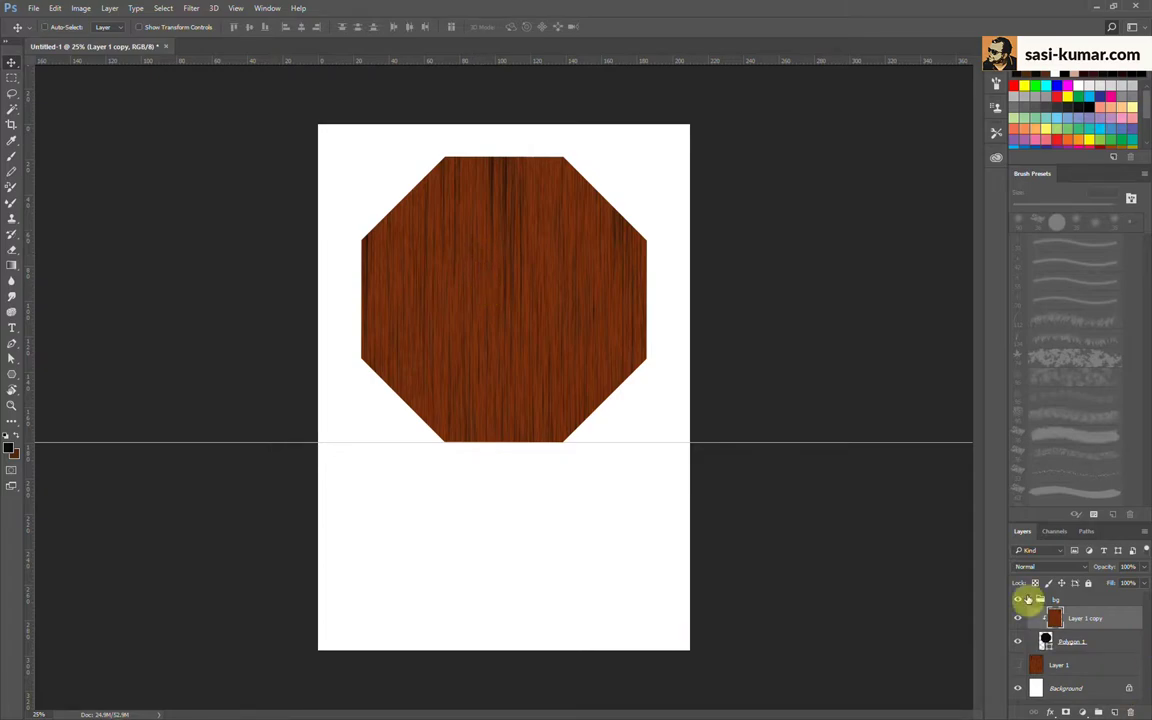
Step: Scale the bg group down to about 70% and move it up the page
{"action": "left_click", "coordinate": [1030, 600]}
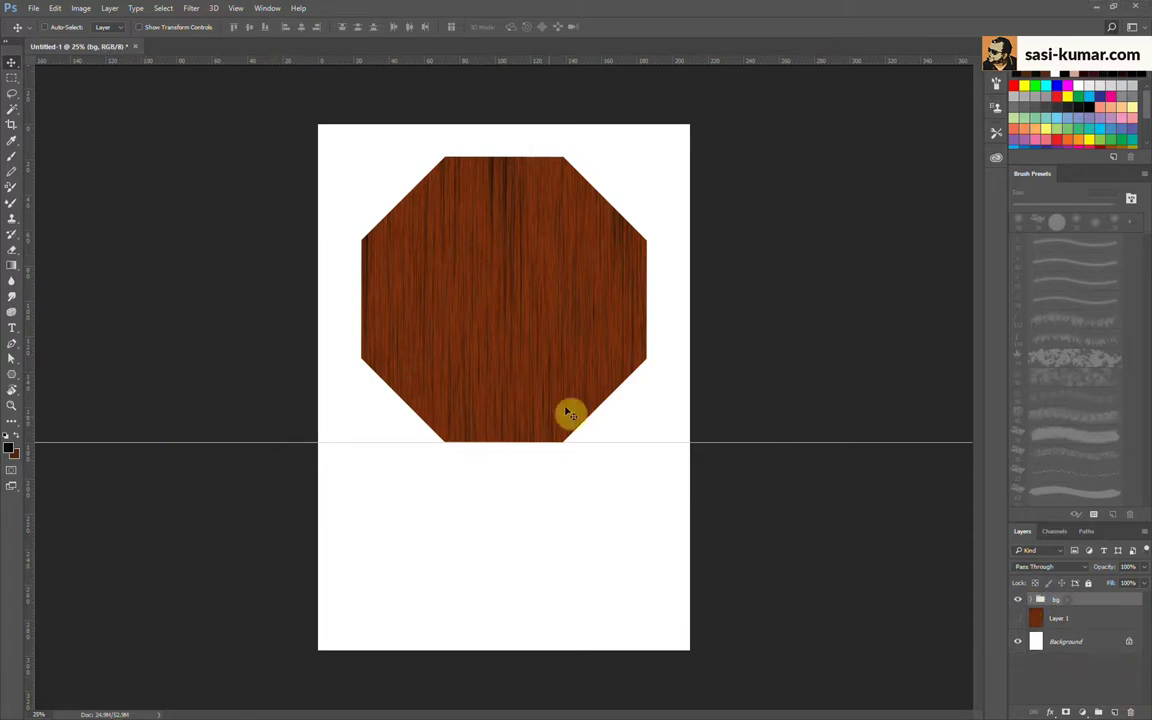
{"action": "key", "text": "ctrl+t"}
{"action": "left_click_drag", "start_coordinate": [666, 662], "coordinate": [627, 607]}
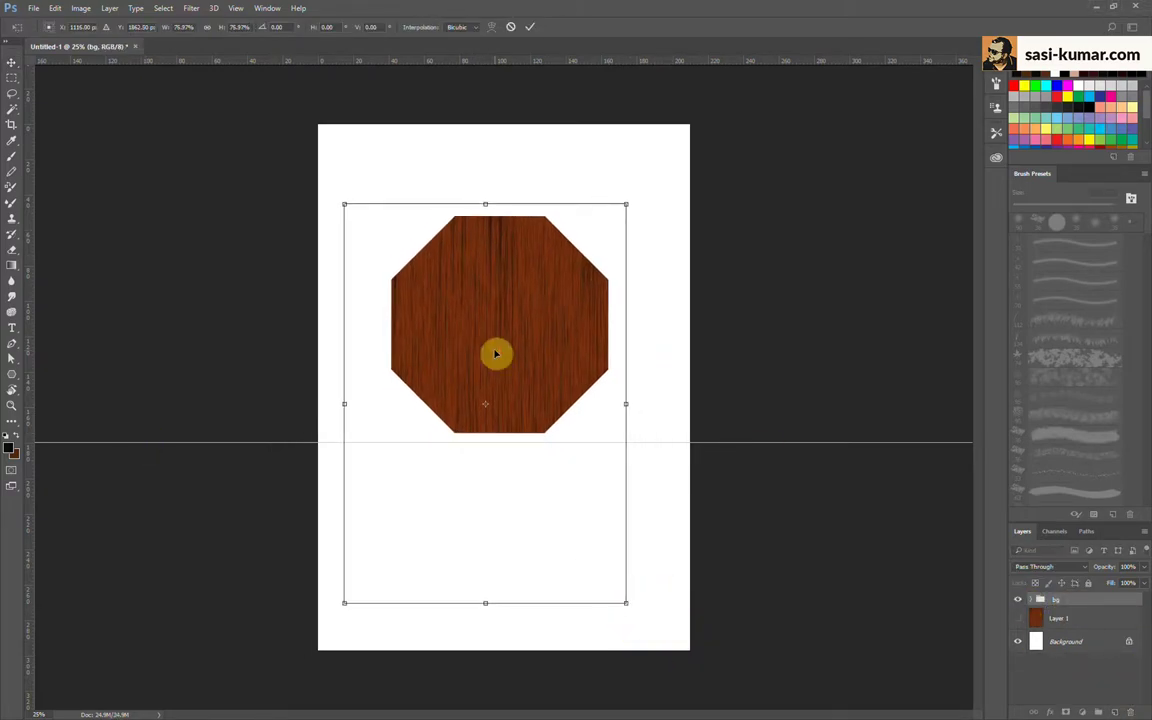
{"action": "left_click_drag", "start_coordinate": [494, 352], "coordinate": [506, 348]}
{"action": "left_click_drag", "start_coordinate": [353, 596], "coordinate": [370, 584]}
{"action": "left_click_drag", "start_coordinate": [527, 311], "coordinate": [525, 301]}
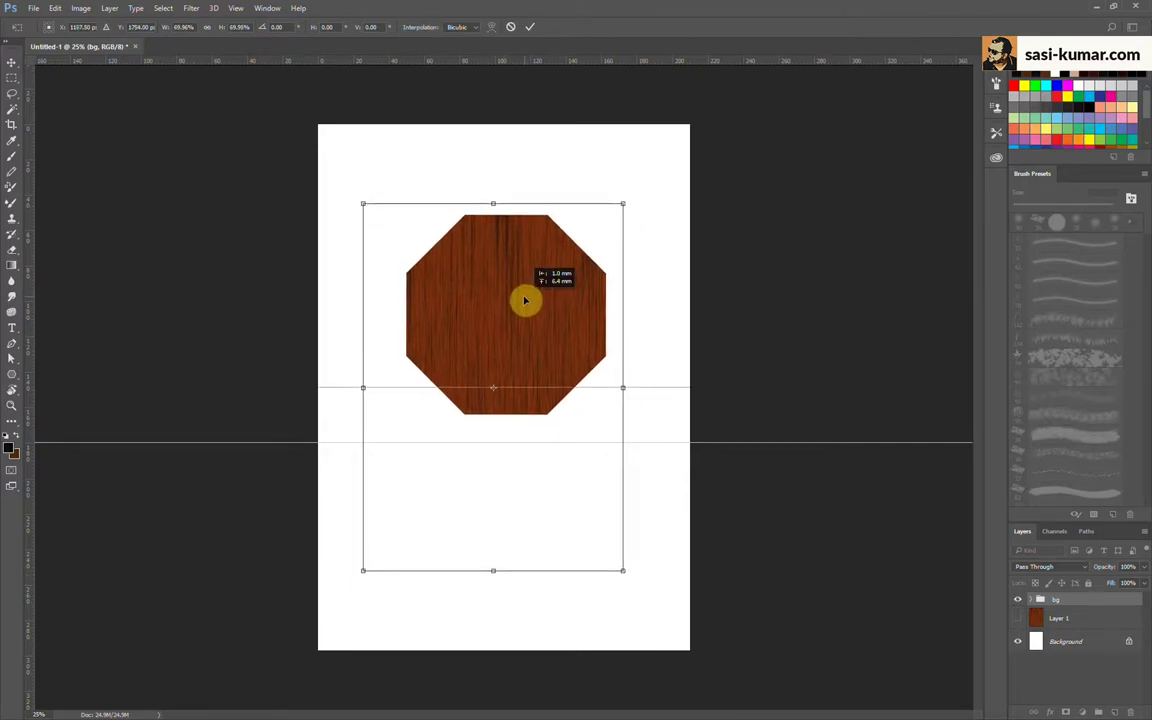
{"action": "left_click", "coordinate": [530, 27]}
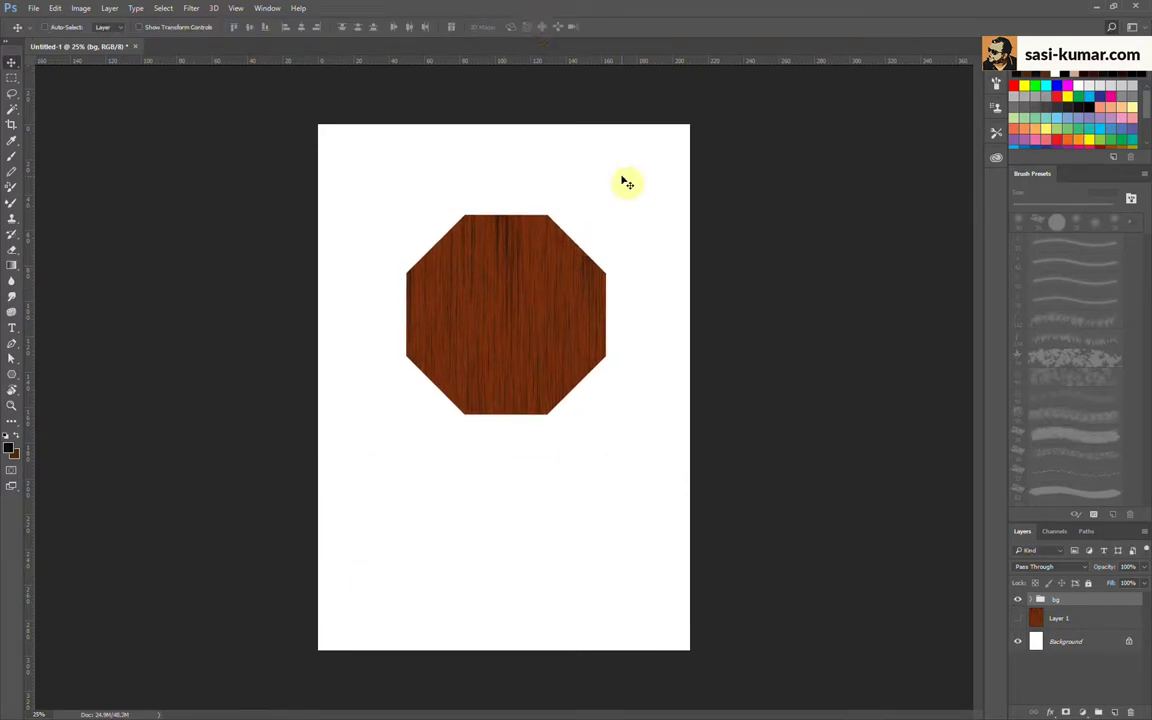
{"action": "key", "text": "ctrl+plus"}
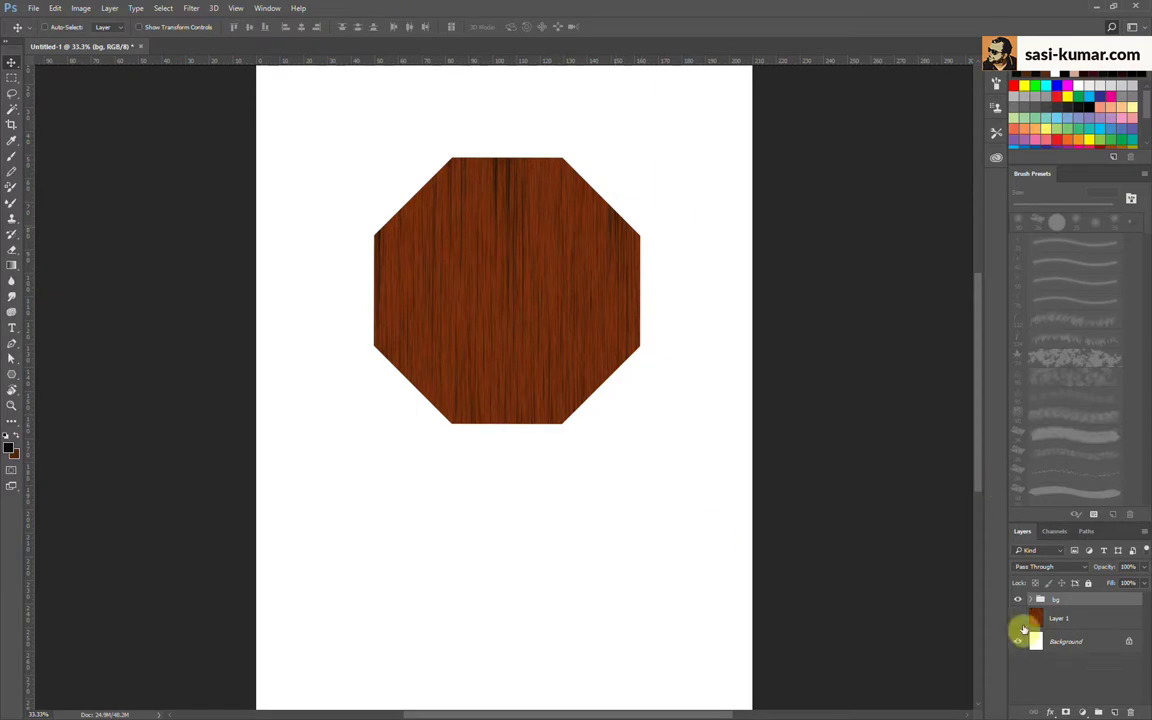
Step: Duplicate the wood layer and rotate the copy 90° so its grain runs horizontally
{"action": "key", "text": "ctrl+j"}
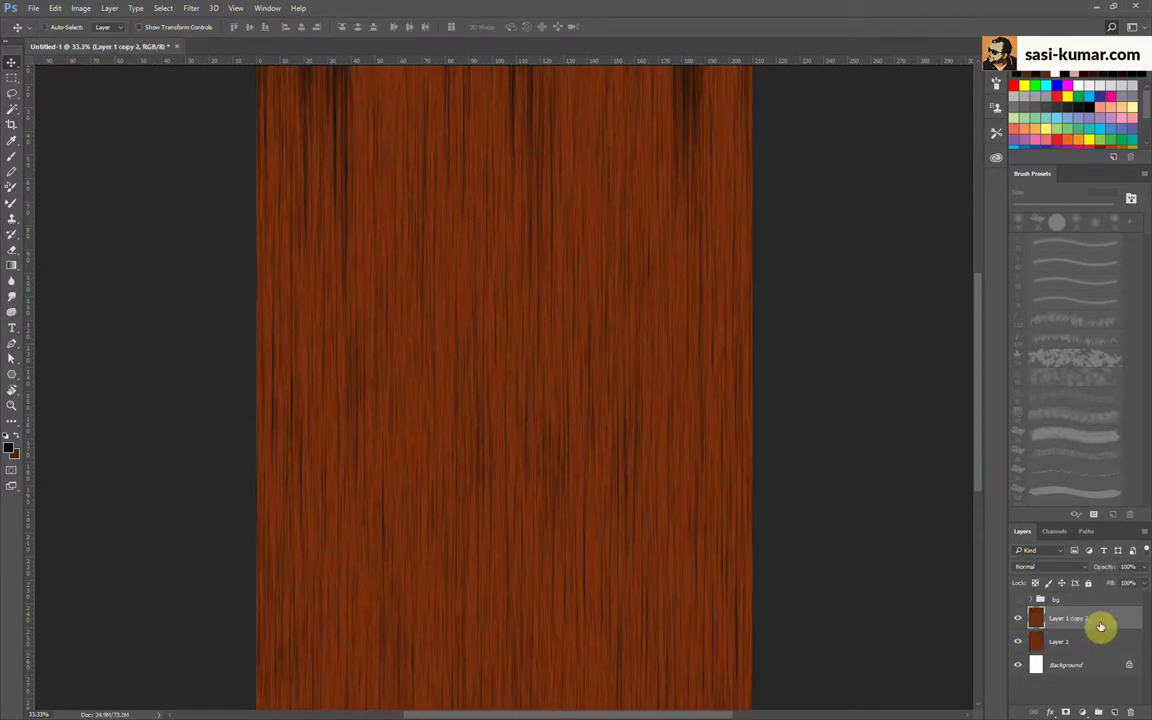
{"action": "key", "text": "ctrl+minus"}
{"action": "key", "text": "ctrl+t"}
{"action": "left_click_drag", "start_coordinate": [700, 390], "coordinate": [686, 522]}
{"action": "left_click_drag", "start_coordinate": [599, 360], "coordinate": [599, 398]}
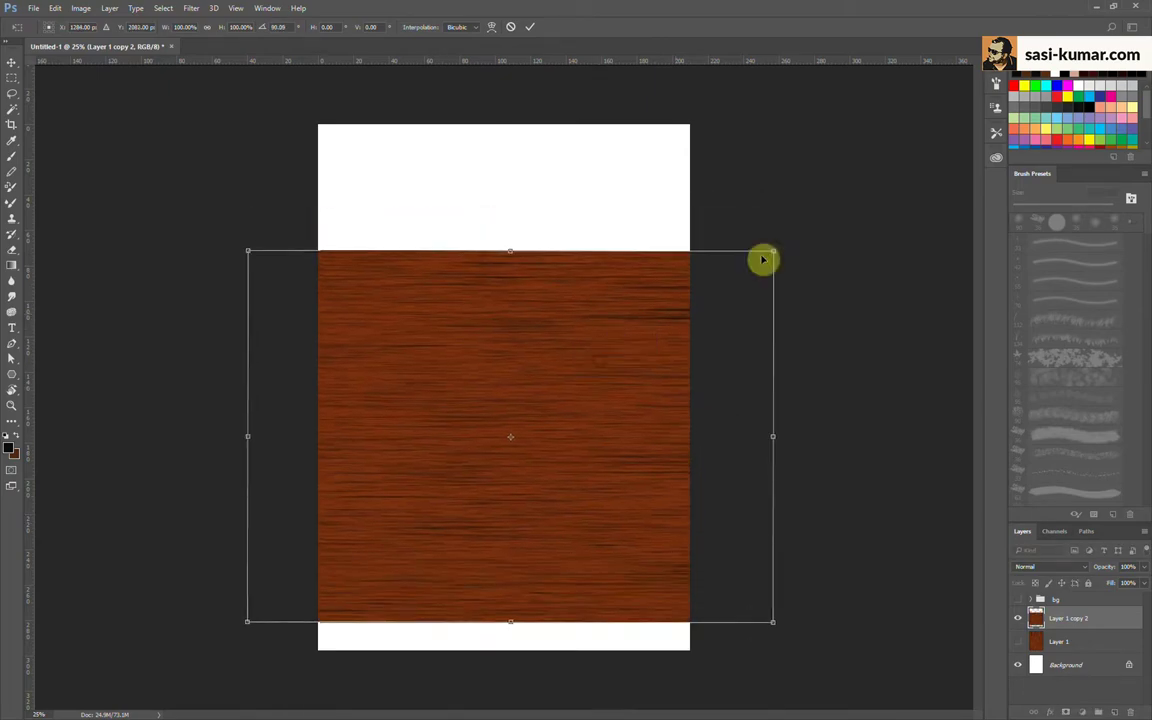
{"action": "mouse_move", "coordinate": [764, 257]}
{"action": "left_mouse_down"}
{"action": "mouse_move", "coordinate": [801, 233]}
{"action": "mouse_move", "coordinate": [808, 243]}
{"action": "left_mouse_up"}
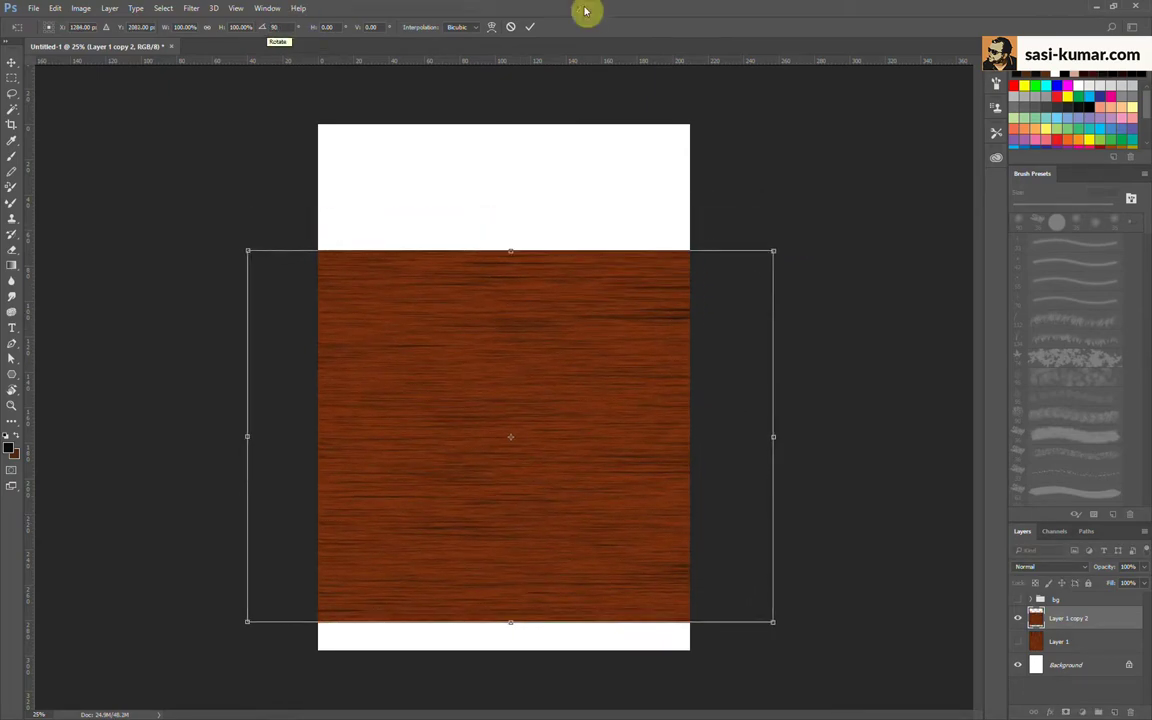
{"action": "left_click", "coordinate": [530, 27]}
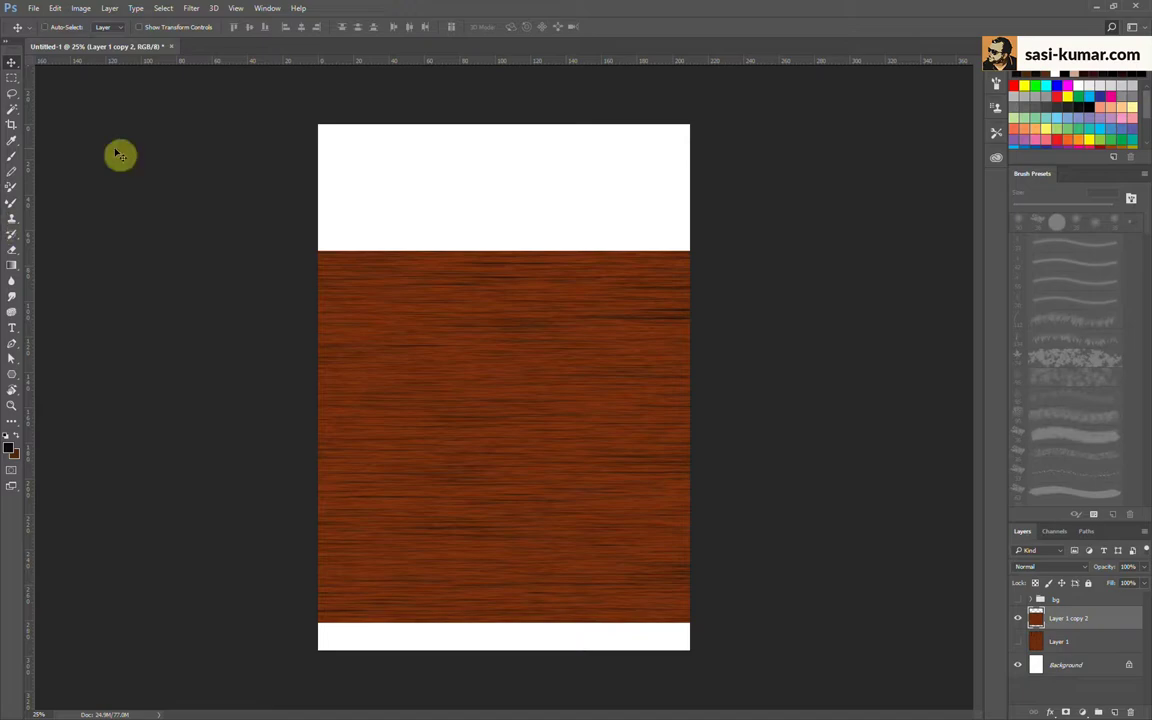
{"action": "key", "text": "ctrl+plus"}
Step: Draw a black rectangle over the wood's upper part and put it in a new group
{"action": "left_click", "coordinate": [12, 374]}
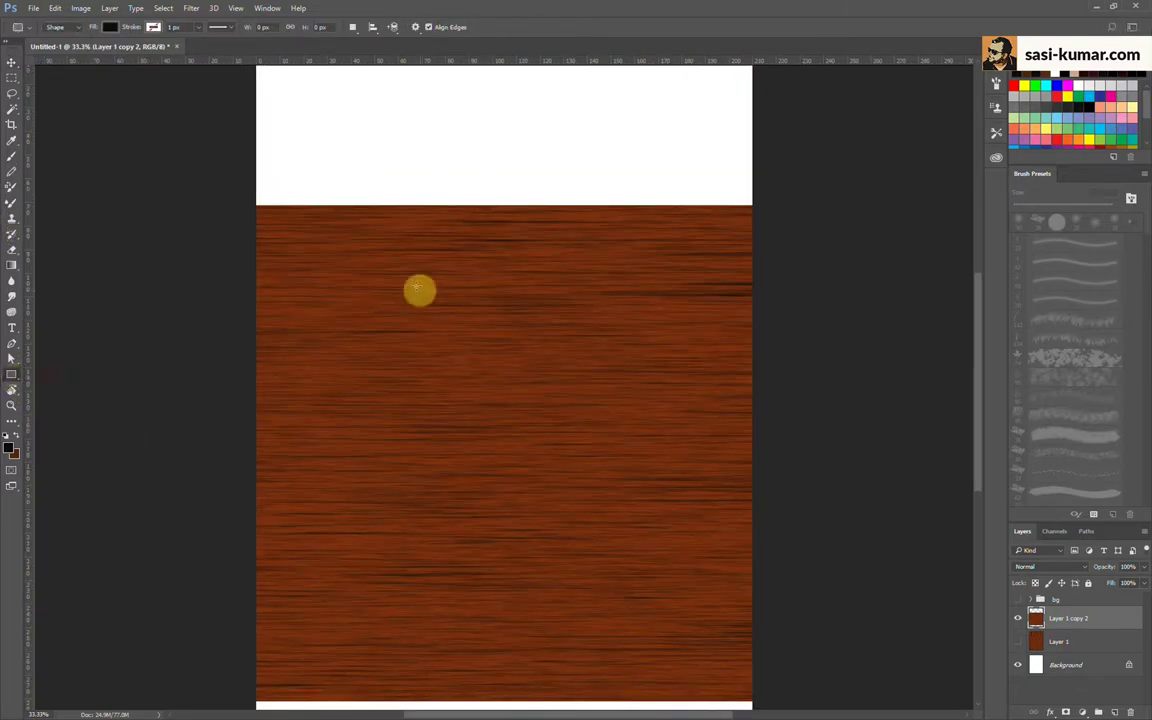
{"action": "left_click_drag", "start_coordinate": [371, 258], "coordinate": [589, 300]}
{"action": "left_click", "coordinate": [12, 62]}
{"action": "left_click", "coordinate": [1097, 700]}
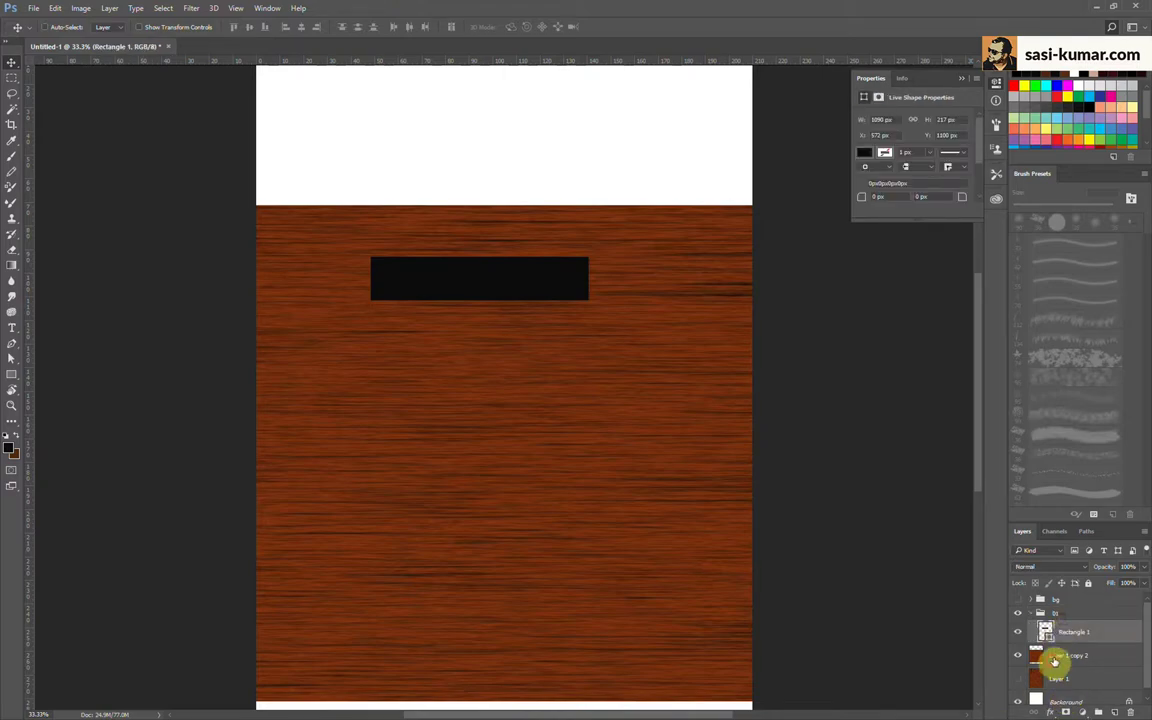
Step: Name the group 01 and clip the horizontal wood copy into the rectangle
{"action": "left_click", "coordinate": [1062, 656]}
{"action": "left_click", "coordinate": [1086, 644], "text": "alt"}
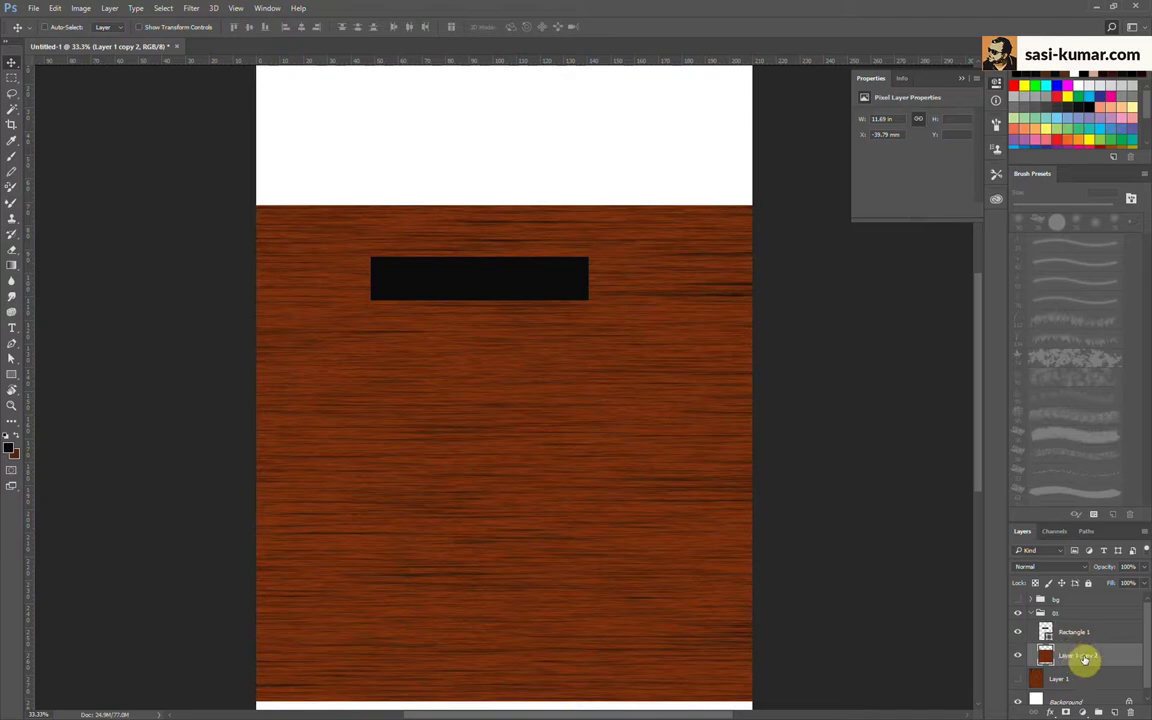
{"action": "left_click_drag", "start_coordinate": [1084, 659], "coordinate": [1086, 630]}
{"action": "left_click", "coordinate": [1092, 645], "text": "alt"}
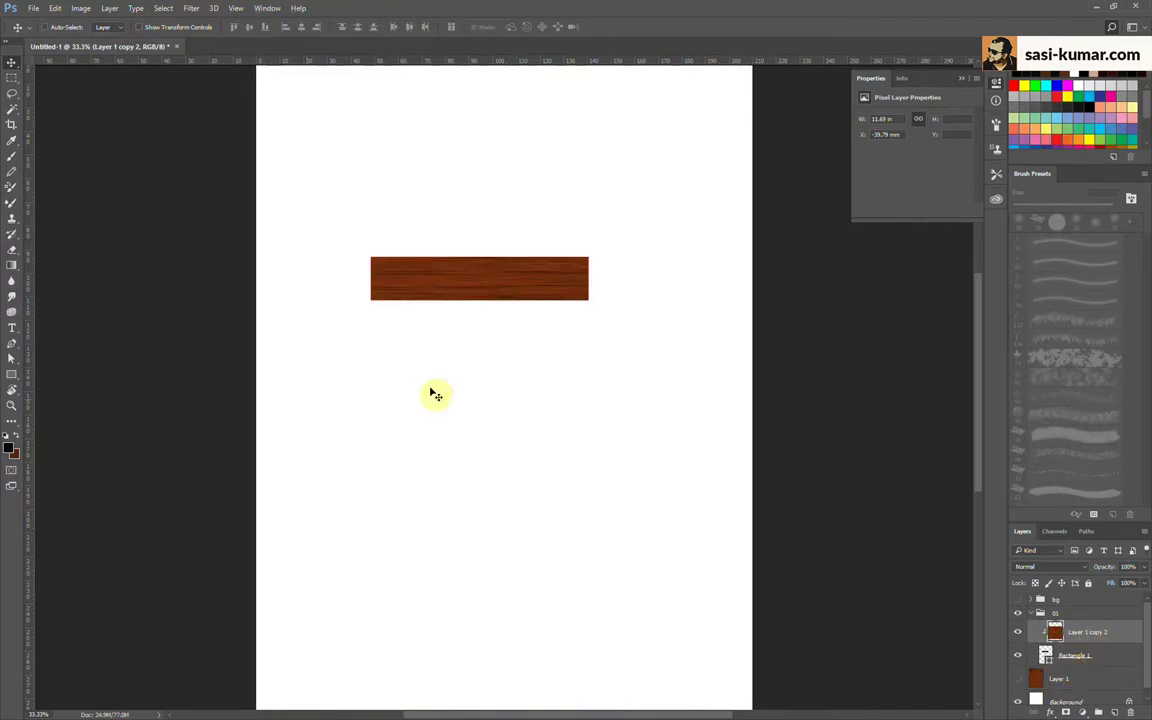
Step: Show the bg group, stack 01 above it, and set the plank on the octagon's top edge
{"action": "left_click", "coordinate": [1018, 600]}
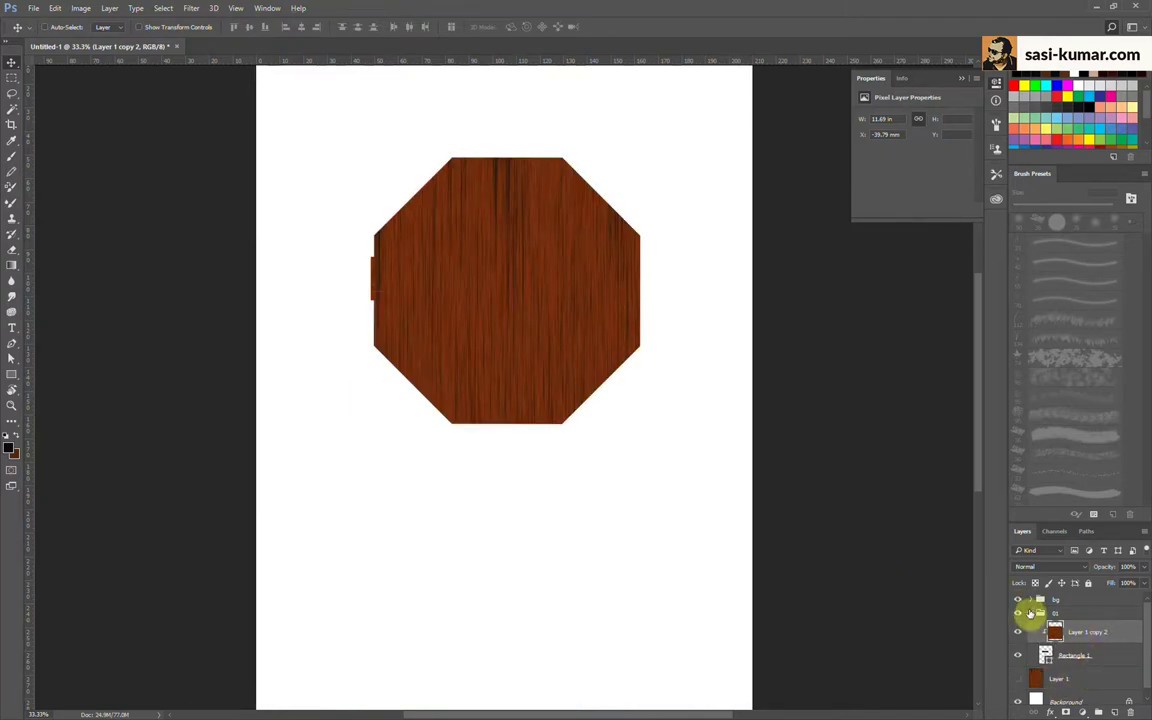
{"action": "left_click", "coordinate": [1030, 613]}
{"action": "left_click_drag", "start_coordinate": [1079, 617], "coordinate": [1079, 596]}
{"action": "left_click_drag", "start_coordinate": [443, 265], "coordinate": [571, 152]}
{"action": "left_click_drag", "start_coordinate": [555, 238], "coordinate": [529, 348]}
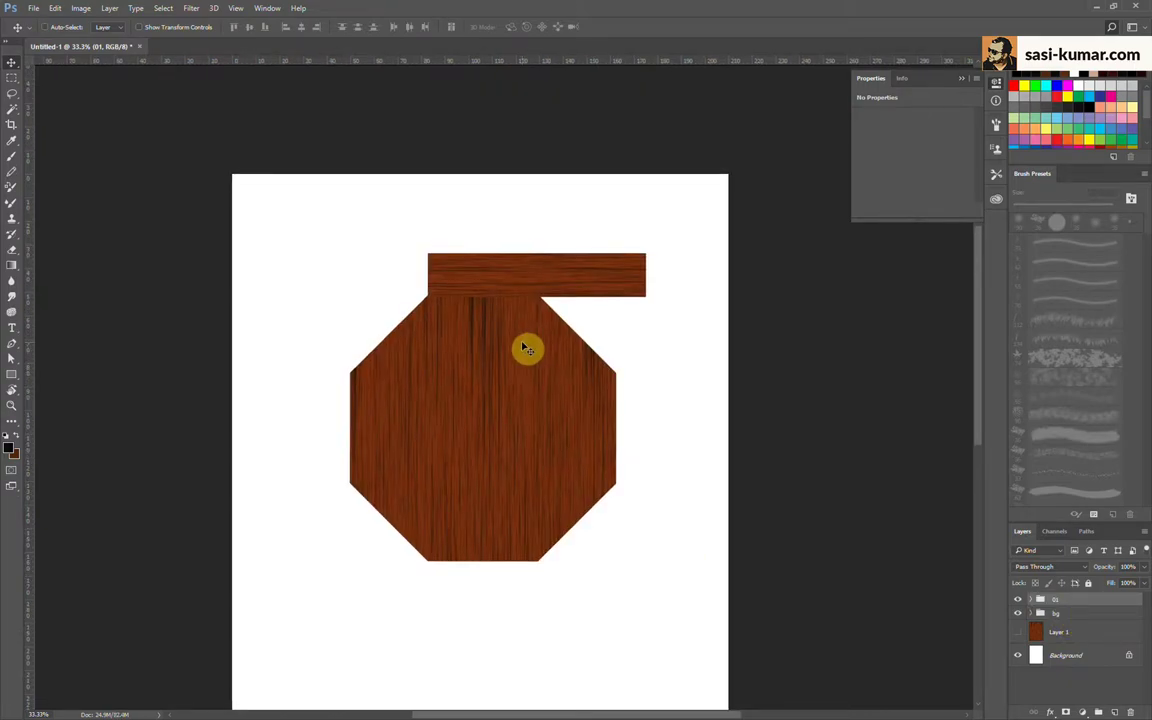
{"action": "scroll", "coordinate": [527, 348], "scroll_direction": "up", "scroll_amount": 3}
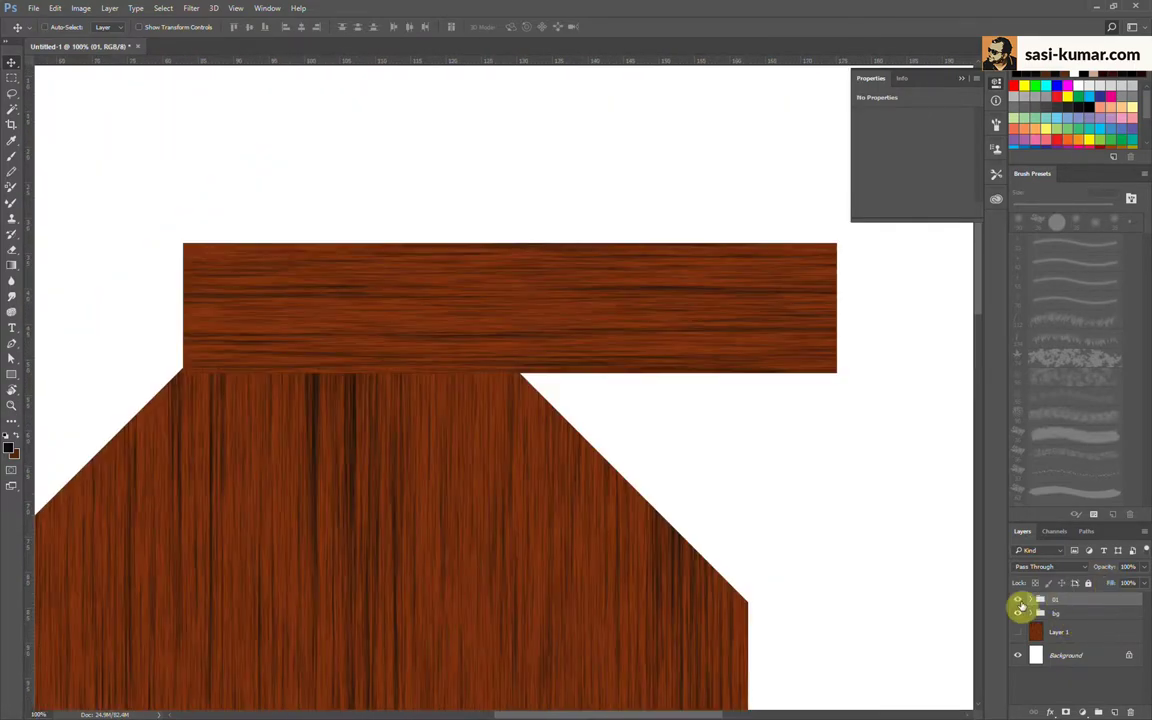
Step: Slant the plank's right end by moving its anchors, converting the shape to a path
{"action": "left_click", "coordinate": [1030, 599]}
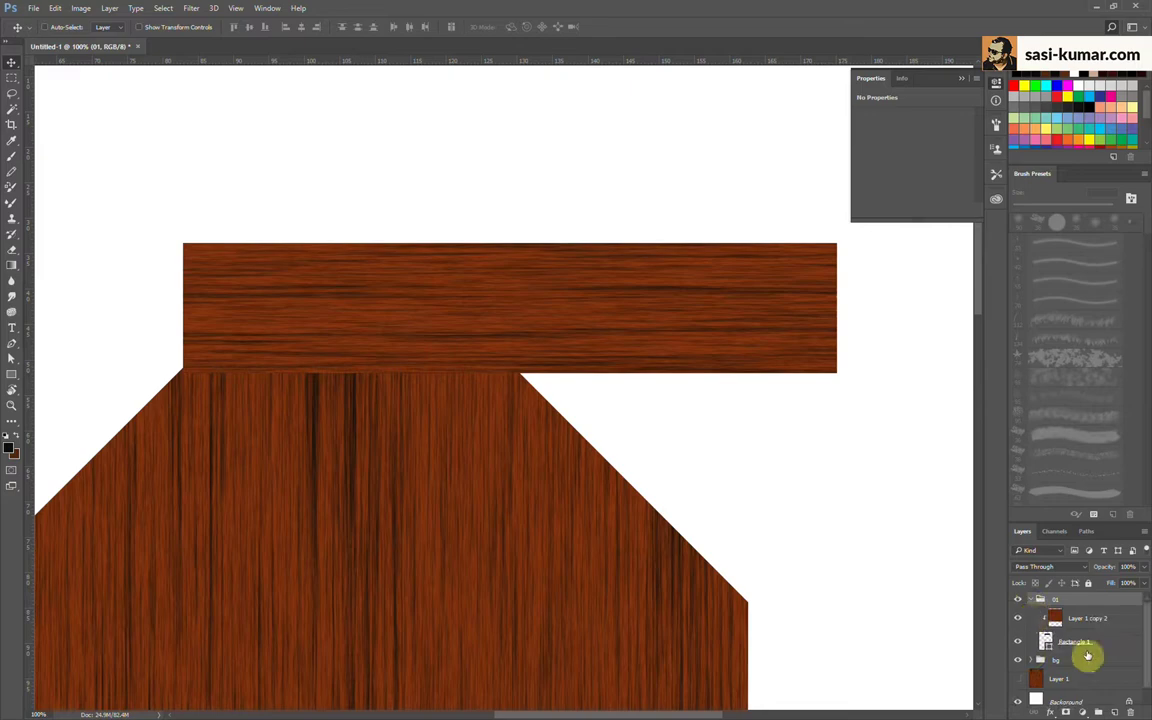
{"action": "left_click", "coordinate": [1044, 642]}
{"action": "key", "text": "a"}
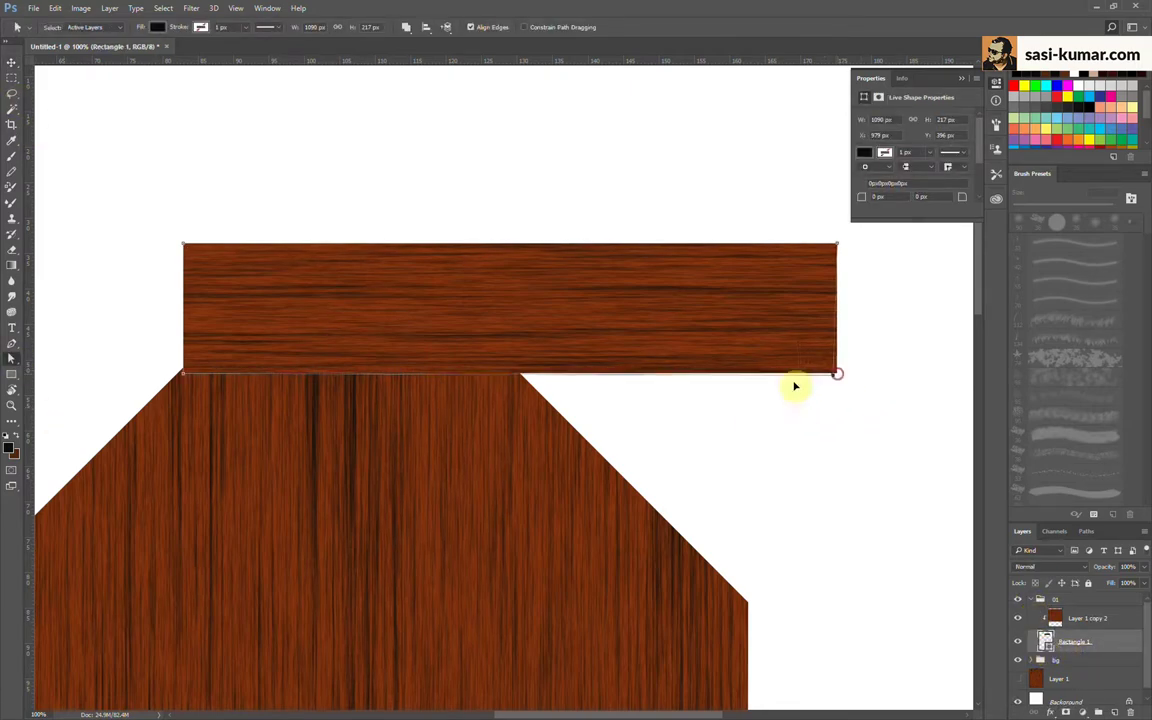
{"action": "left_click_drag", "start_coordinate": [837, 372], "coordinate": [520, 375]}
{"action": "left_click", "coordinate": [535, 272]}
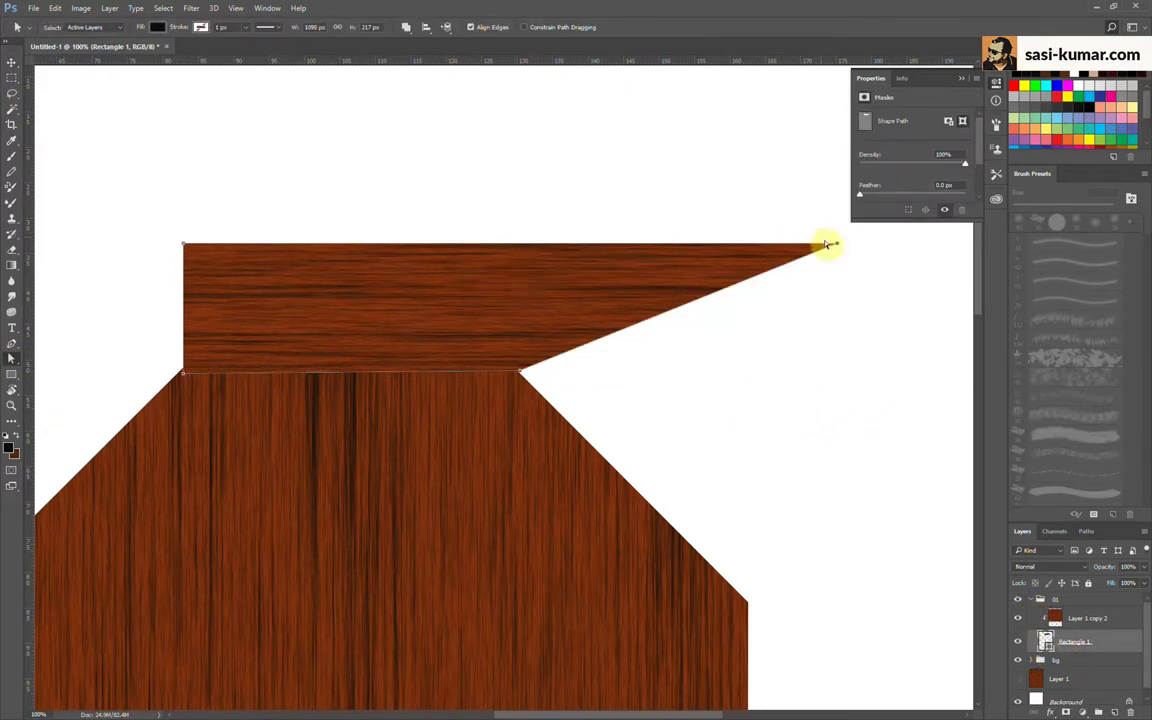
{"action": "mouse_move", "coordinate": [835, 243]}
{"action": "left_mouse_down"}
{"action": "mouse_move", "coordinate": [535, 246]}
{"action": "mouse_move", "coordinate": [619, 247]}
{"action": "left_mouse_up"}
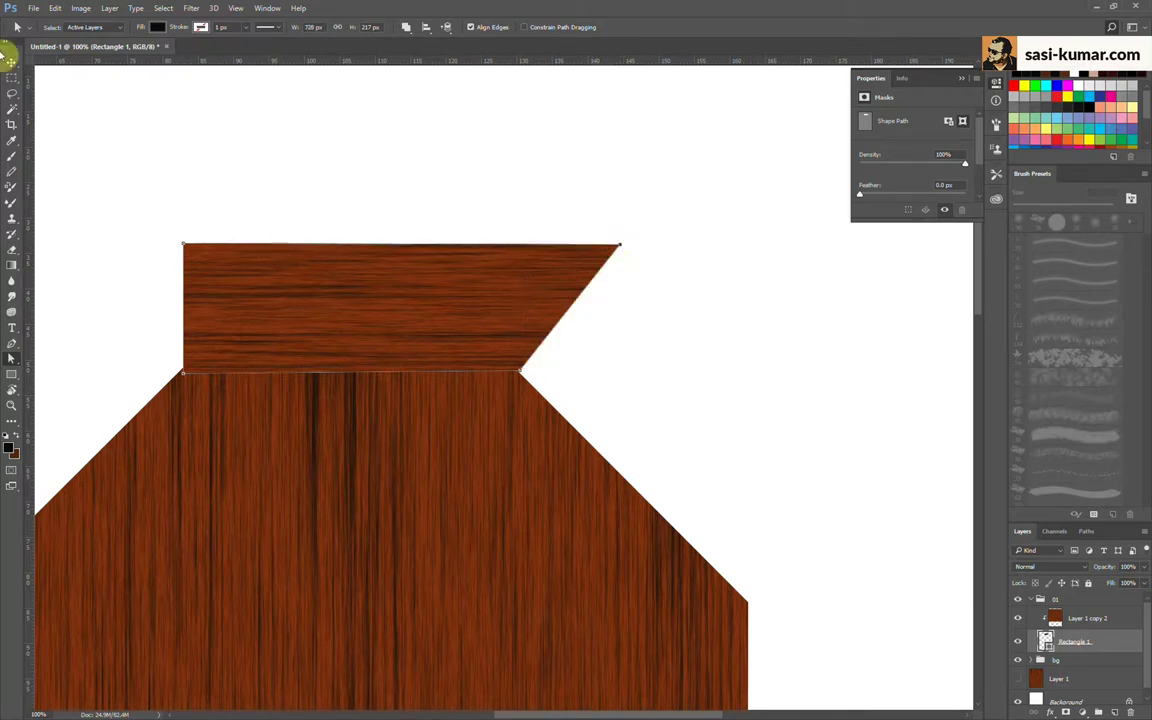
{"action": "left_click", "coordinate": [12, 61]}
Step: Pull the top-left anchor outward to finish the trapezoid, then bring up Curves on its wood
{"action": "key", "text": "ctrl+minus"}
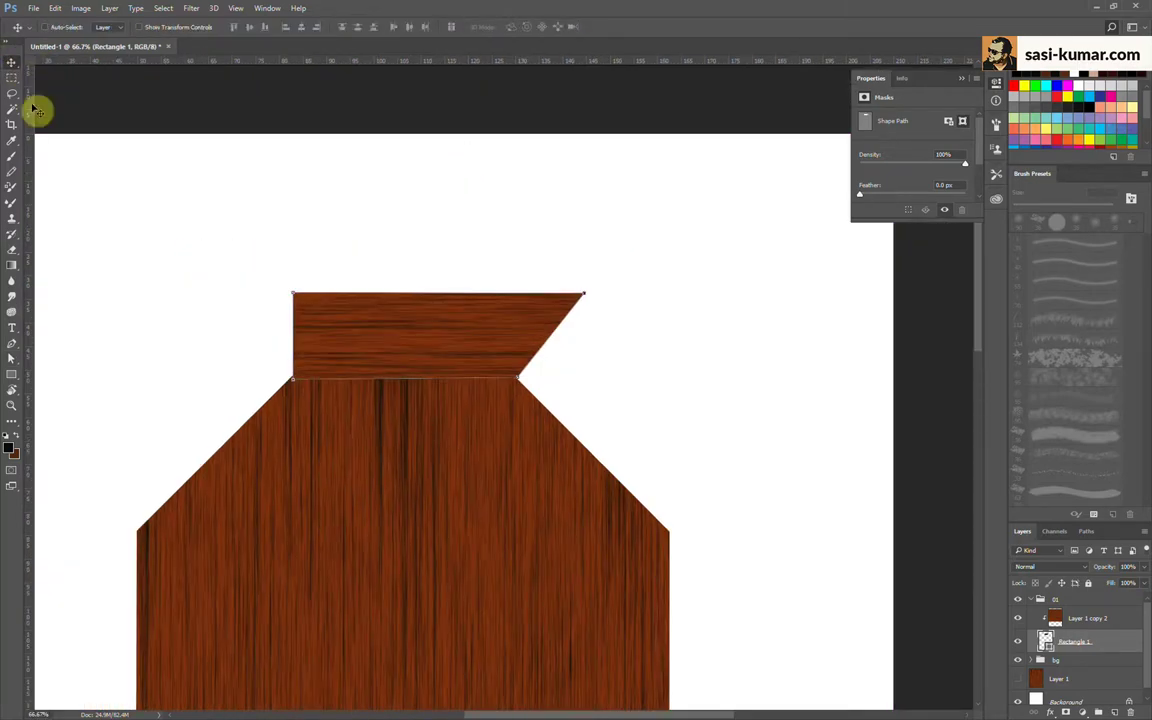
{"action": "left_click", "coordinate": [12, 358]}
{"action": "mouse_move", "coordinate": [296, 298]}
{"action": "left_mouse_down"}
{"action": "mouse_move", "coordinate": [226, 294]}
{"action": "mouse_move", "coordinate": [290, 296]}
{"action": "mouse_move", "coordinate": [237, 294]}
{"action": "left_mouse_up"}
{"action": "left_click", "coordinate": [12, 61]}
{"action": "left_click", "coordinate": [1069, 622]}
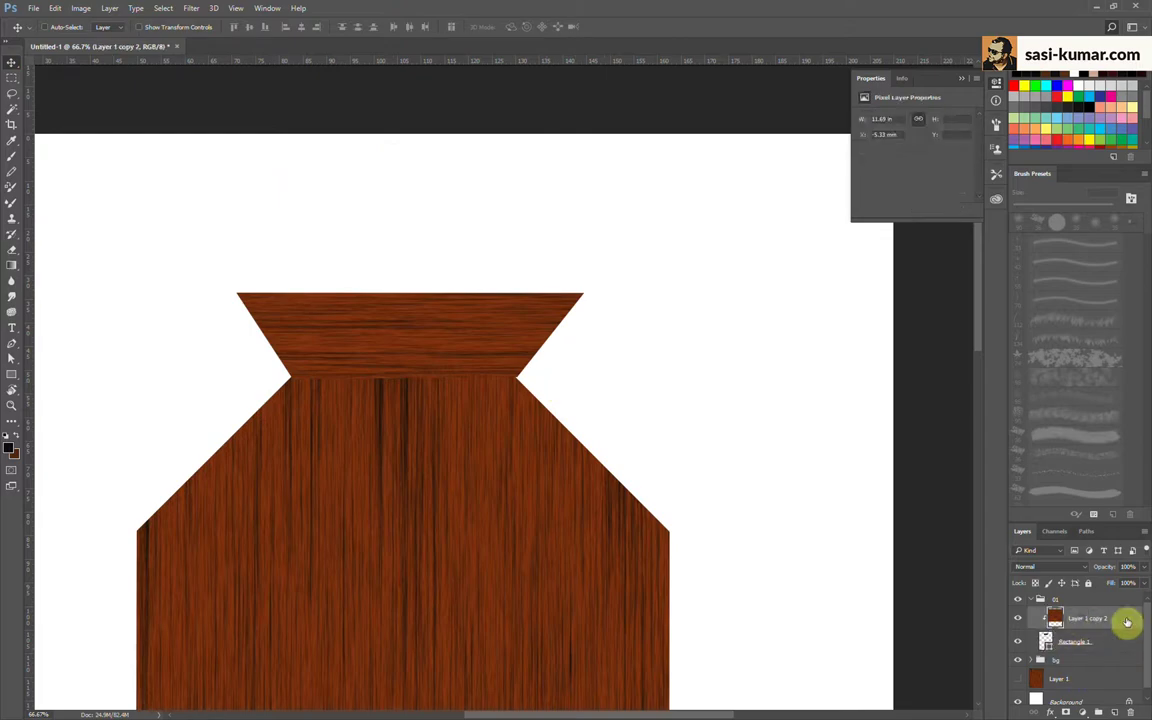
{"action": "key", "text": "ctrl+m"}
Step: Raise the RGB curve to about 181/202 to lighten the plank's wood
{"action": "left_click_drag", "start_coordinate": [780, 240], "coordinate": [781, 226]}
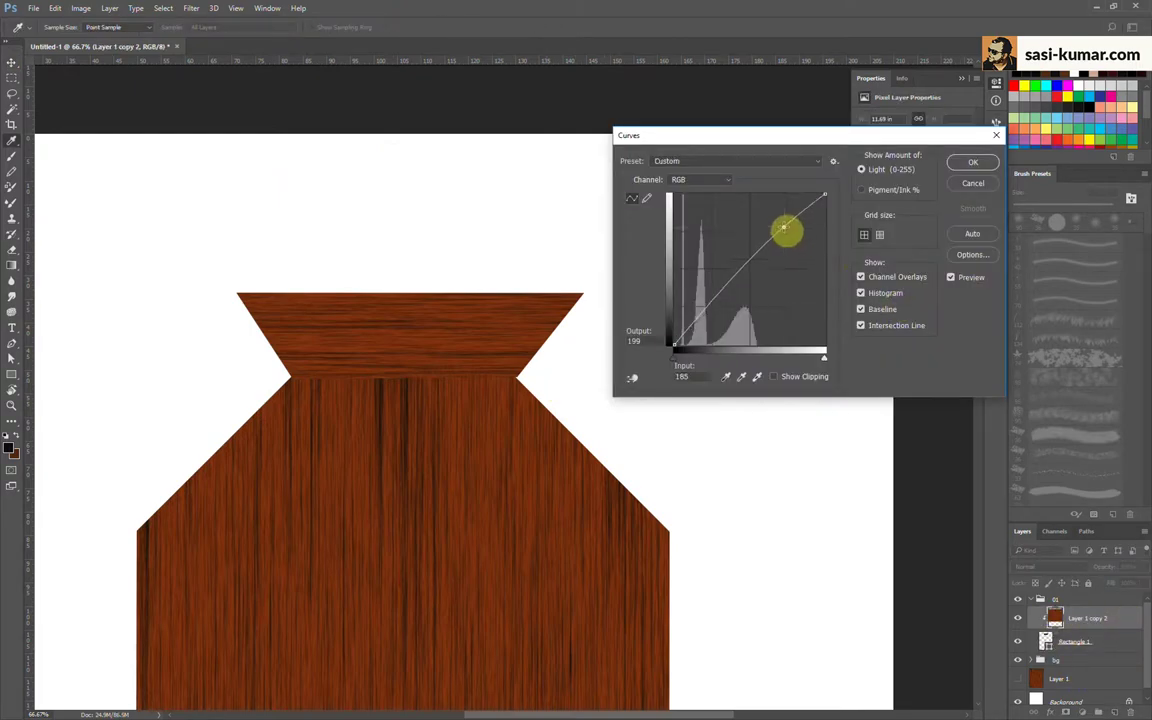
{"action": "left_click", "coordinate": [972, 162]}
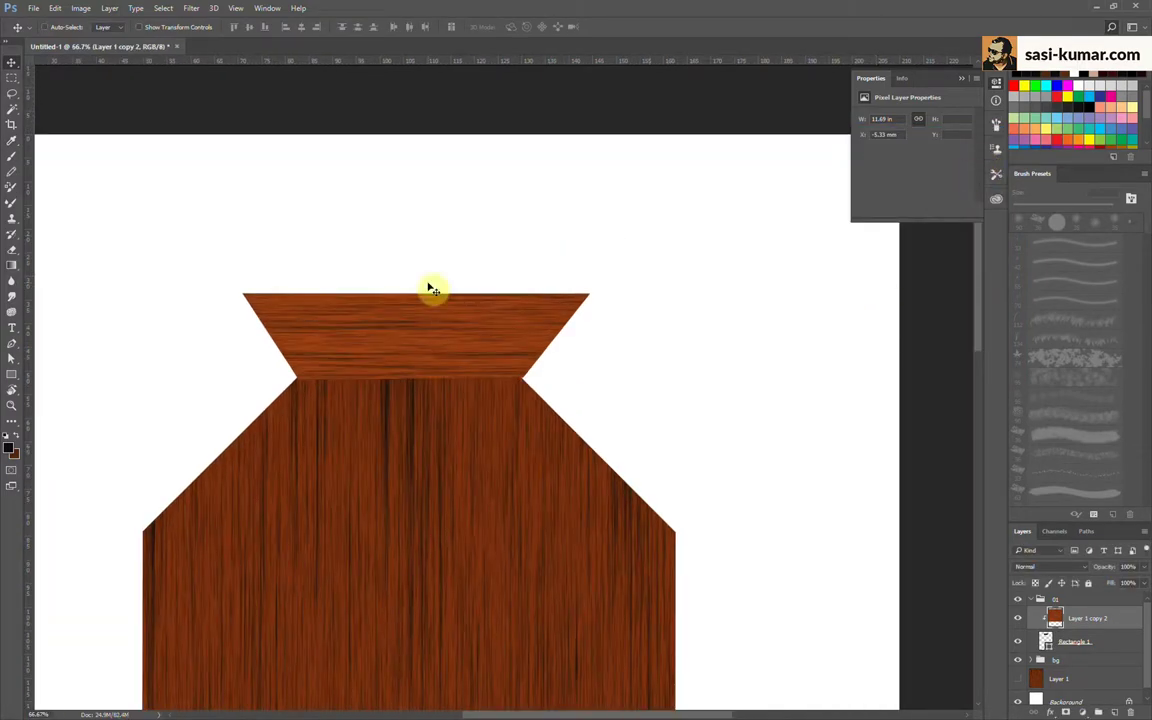
Step: Duplicate group 01 with an Alt-drag and rotate the copy clockwise
{"action": "left_click", "coordinate": [1040, 599]}
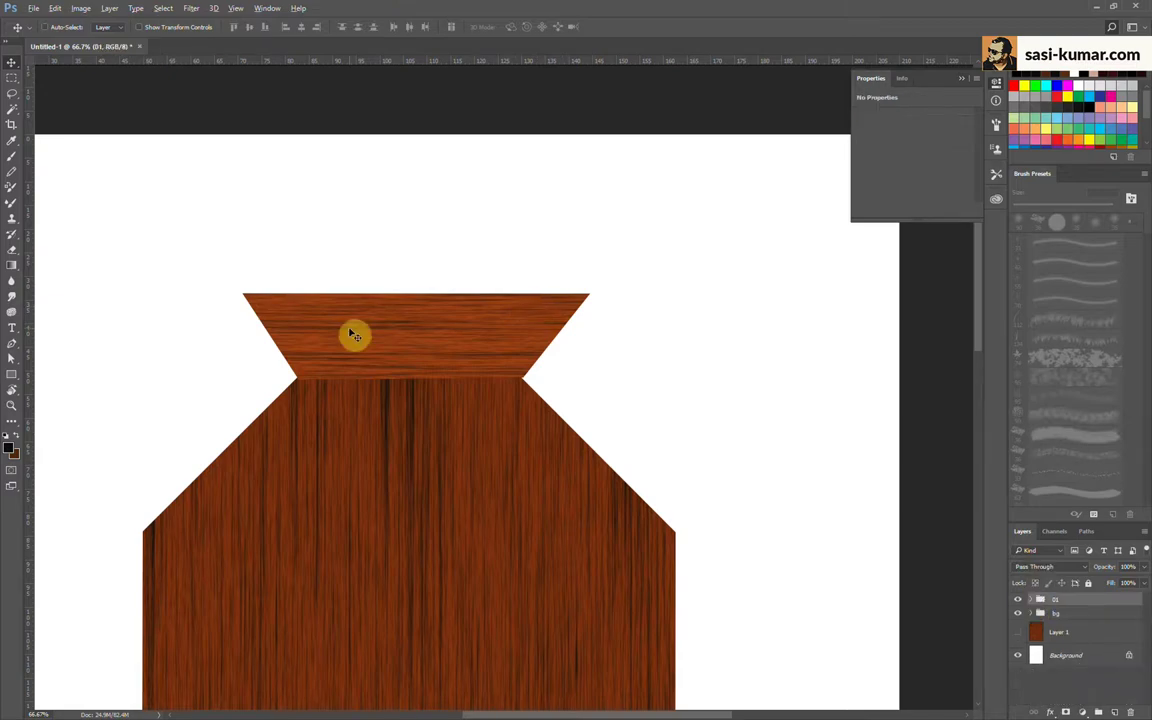
{"action": "left_click_drag", "start_coordinate": [355, 334], "coordinate": [630, 342]}
{"action": "key", "text": "ctrl+t"}
{"action": "left_click_drag", "start_coordinate": [230, 150], "coordinate": [309, 69]}
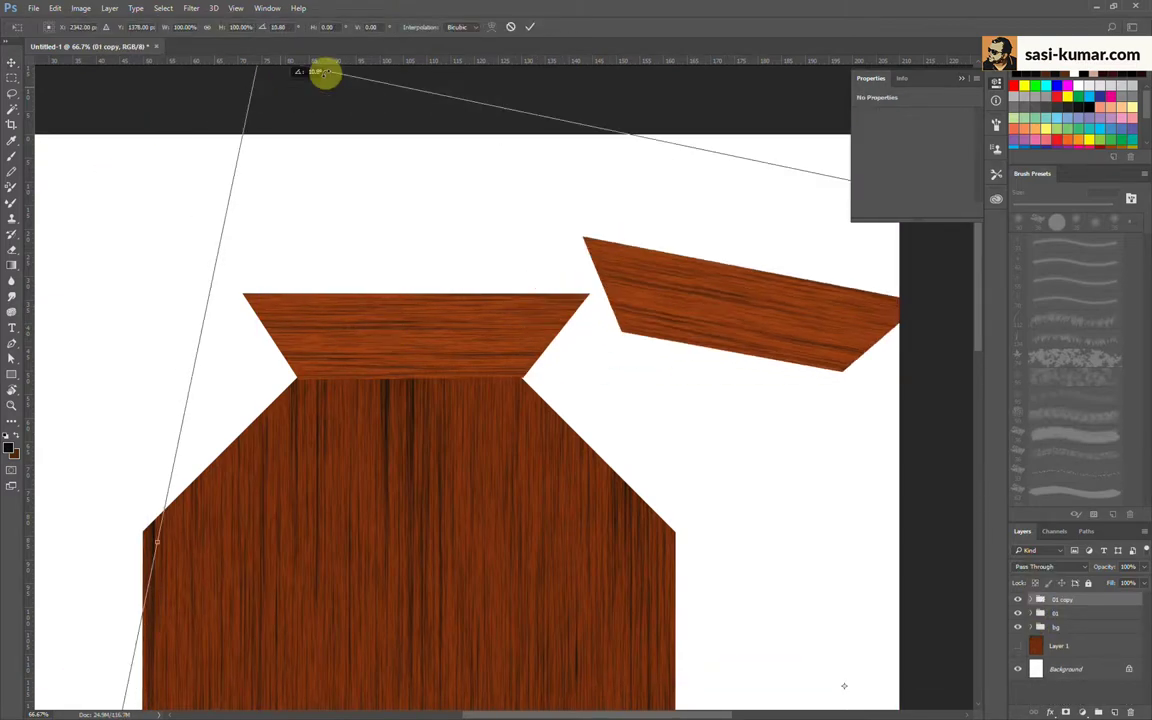
{"action": "left_click_drag", "start_coordinate": [756, 314], "coordinate": [630, 409]}
Step: Refine the copy to about 45° along the octagon's upper-right edge and commit
{"action": "key", "text": "ctrl+minus"}
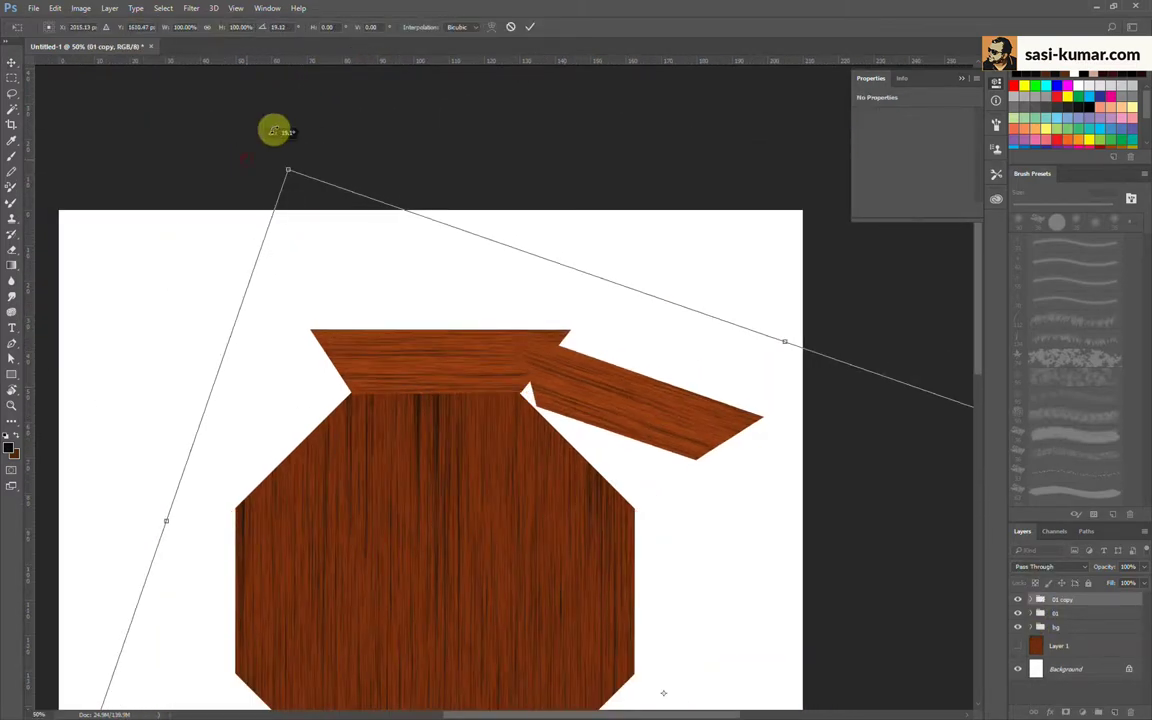
{"action": "mouse_move", "coordinate": [277, 129]}
{"action": "left_mouse_down"}
{"action": "mouse_move", "coordinate": [694, 553]}
{"action": "mouse_move", "coordinate": [630, 514]}
{"action": "mouse_move", "coordinate": [475, 131]}
{"action": "left_mouse_up"}
{"action": "left_click_drag", "start_coordinate": [600, 470], "coordinate": [617, 488]}
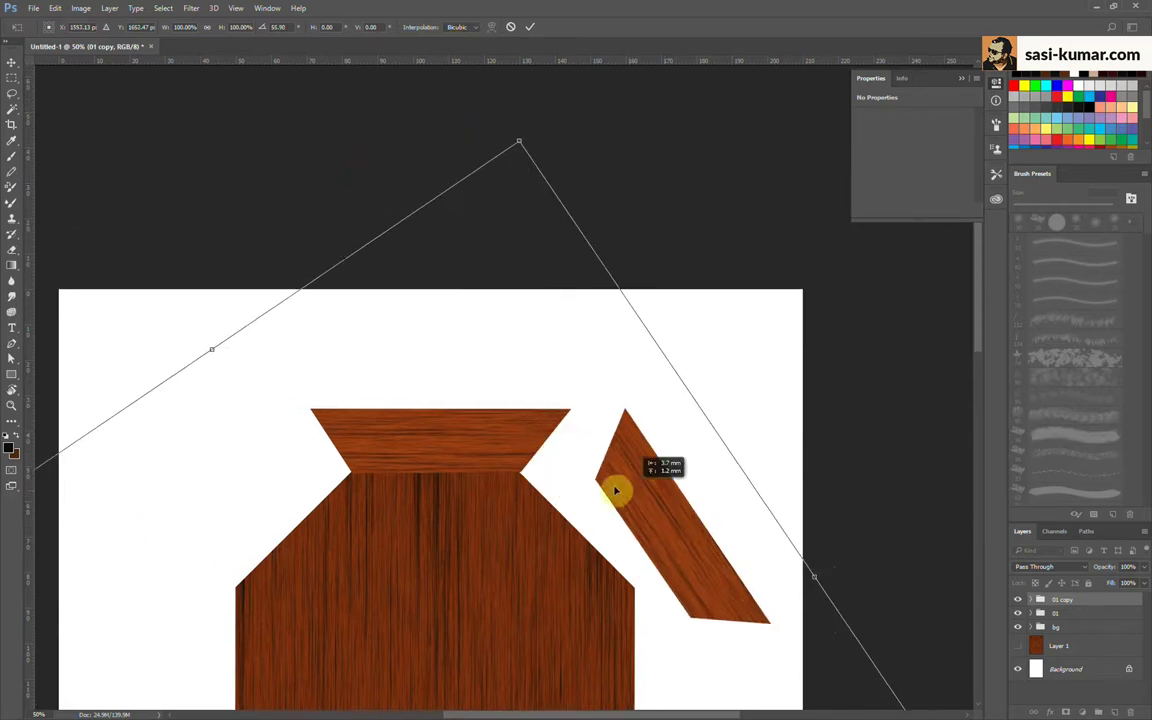
{"action": "mouse_move", "coordinate": [460, 125]}
{"action": "left_mouse_down"}
{"action": "mouse_move", "coordinate": [419, 116]}
{"action": "mouse_move", "coordinate": [368, 129]}
{"action": "left_mouse_up"}
{"action": "mouse_move", "coordinate": [620, 510]}
{"action": "left_mouse_down"}
{"action": "mouse_move", "coordinate": [640, 522]}
{"action": "mouse_move", "coordinate": [608, 540]}
{"action": "left_mouse_up"}
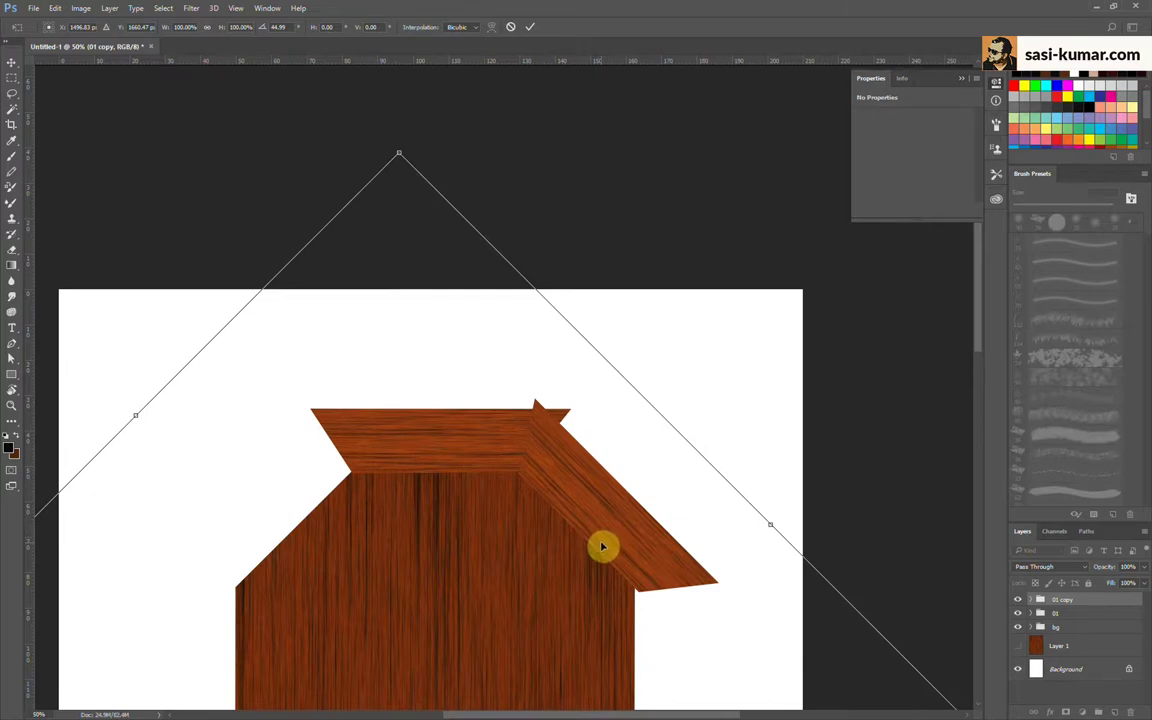
{"action": "scroll", "coordinate": [602, 546], "scroll_direction": "up", "scroll_amount": 1}
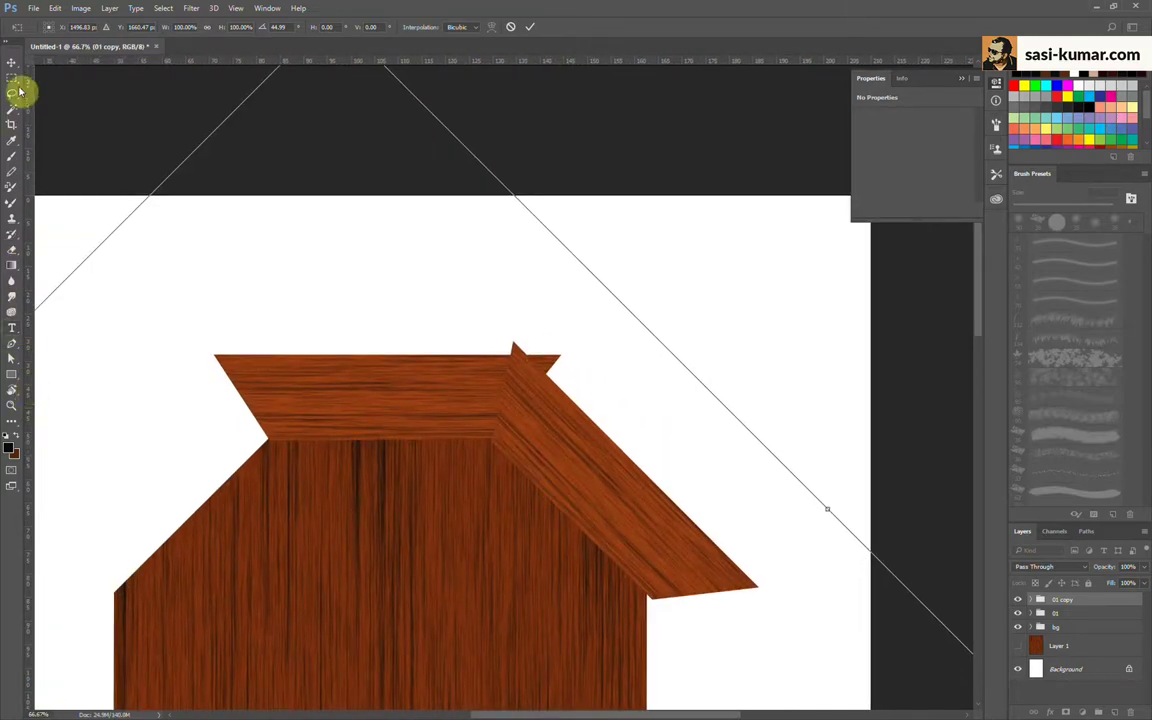
{"action": "key", "text": "Return"}
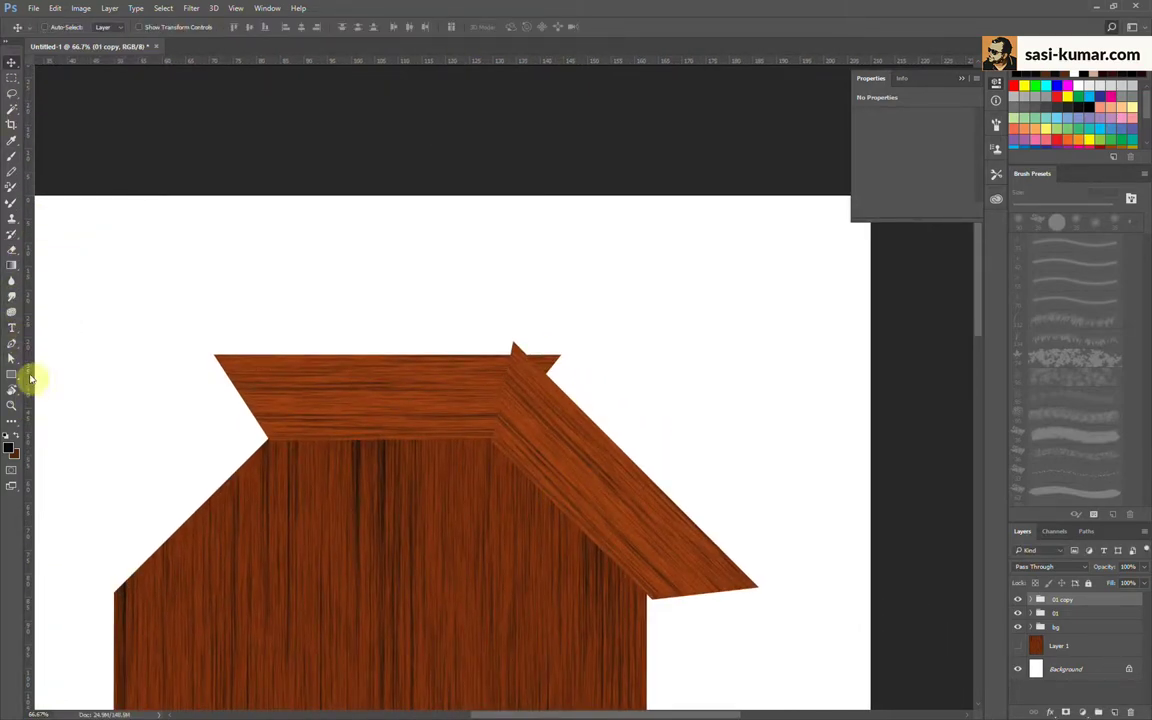
{"action": "left_click", "coordinate": [11, 359]}
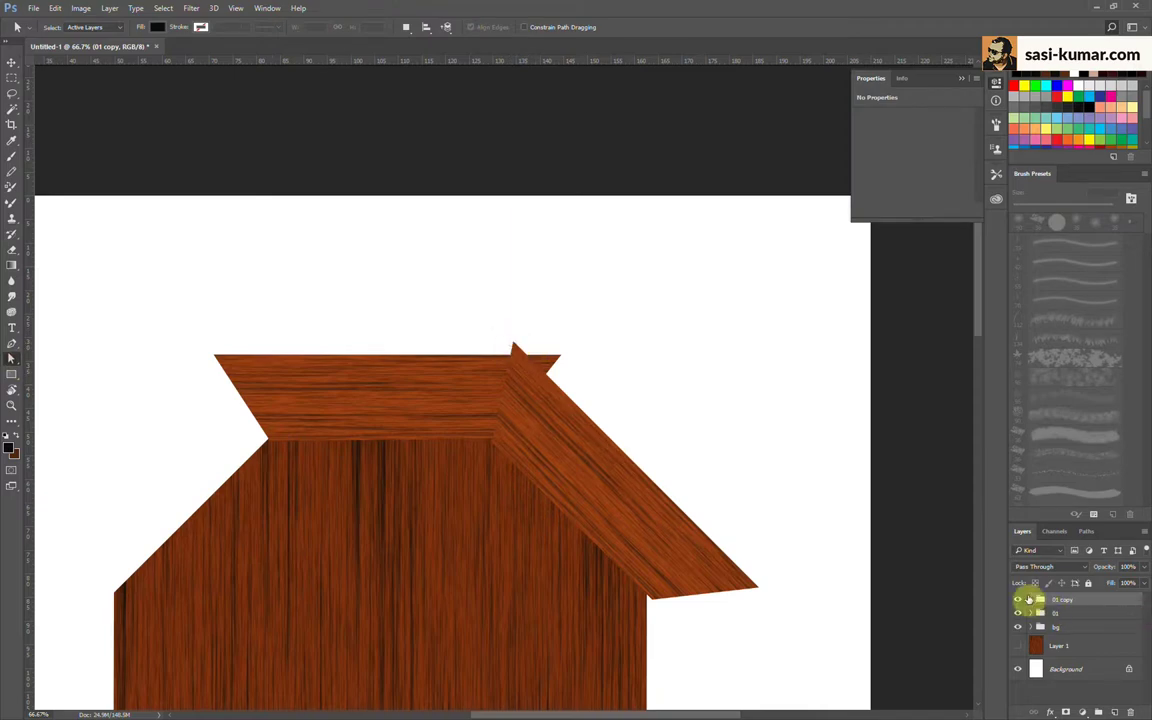
Step: Move the slanted piece's corner anchors so its top end meets the top plank
{"action": "left_click", "coordinate": [1029, 599]}
{"action": "left_click", "coordinate": [517, 349]}
{"action": "left_click_drag", "start_coordinate": [513, 343], "coordinate": [558, 356]}
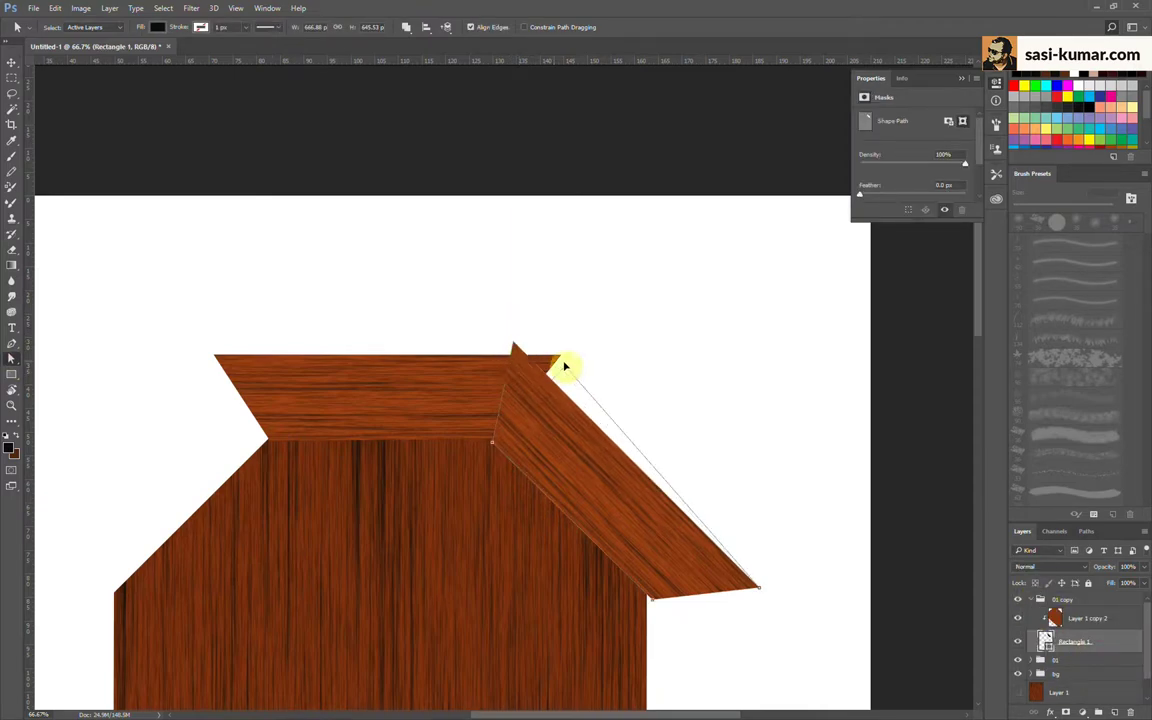
{"action": "mouse_move", "coordinate": [493, 447]}
{"action": "left_mouse_down"}
{"action": "mouse_move", "coordinate": [511, 438]}
{"action": "mouse_move", "coordinate": [494, 440]}
{"action": "left_mouse_up"}
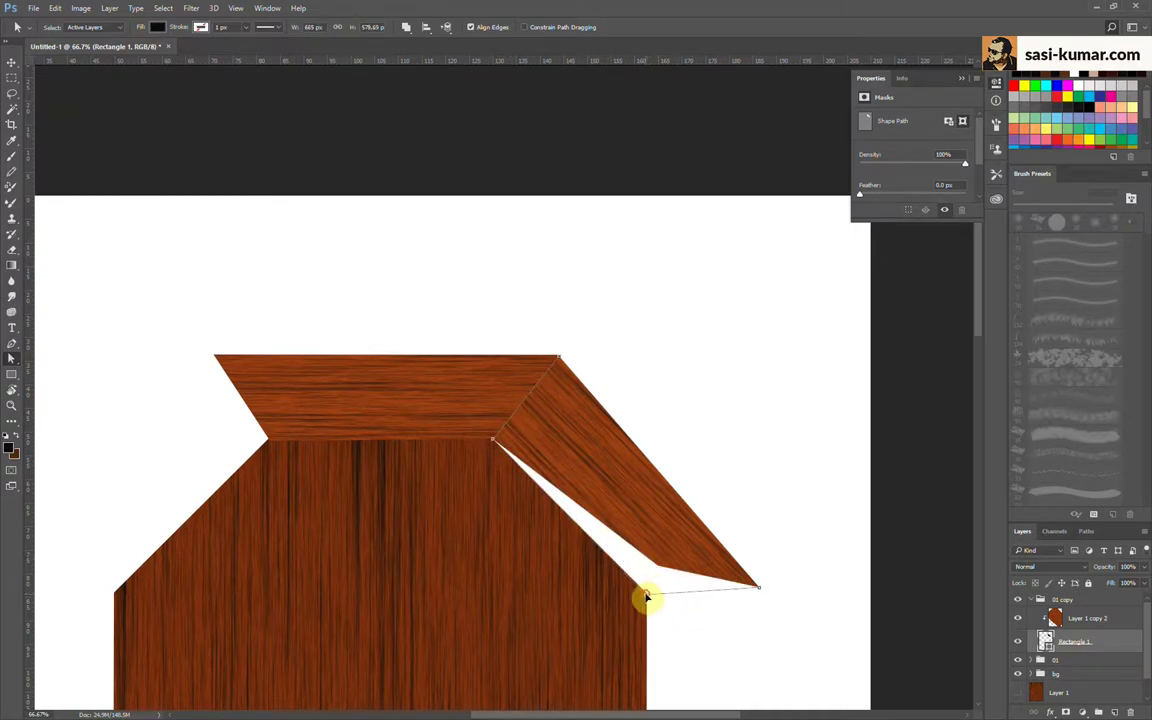
{"action": "left_click_drag", "start_coordinate": [759, 590], "coordinate": [755, 543]}
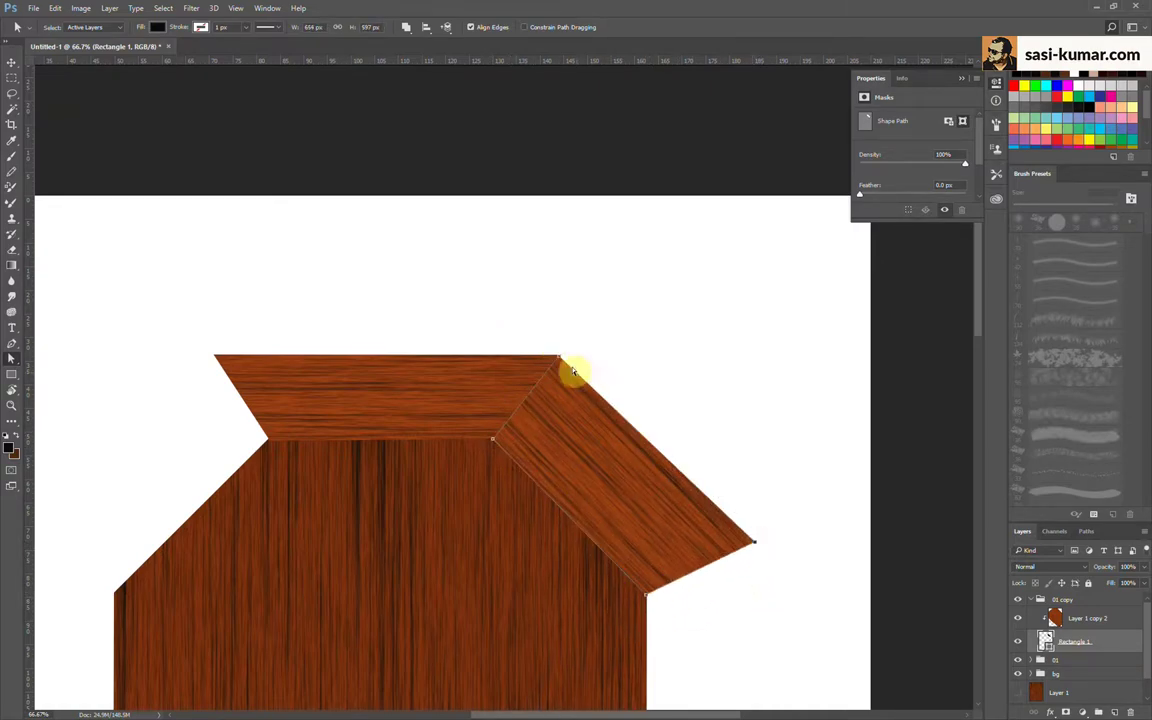
{"action": "left_click_drag", "start_coordinate": [567, 355], "coordinate": [560, 360]}
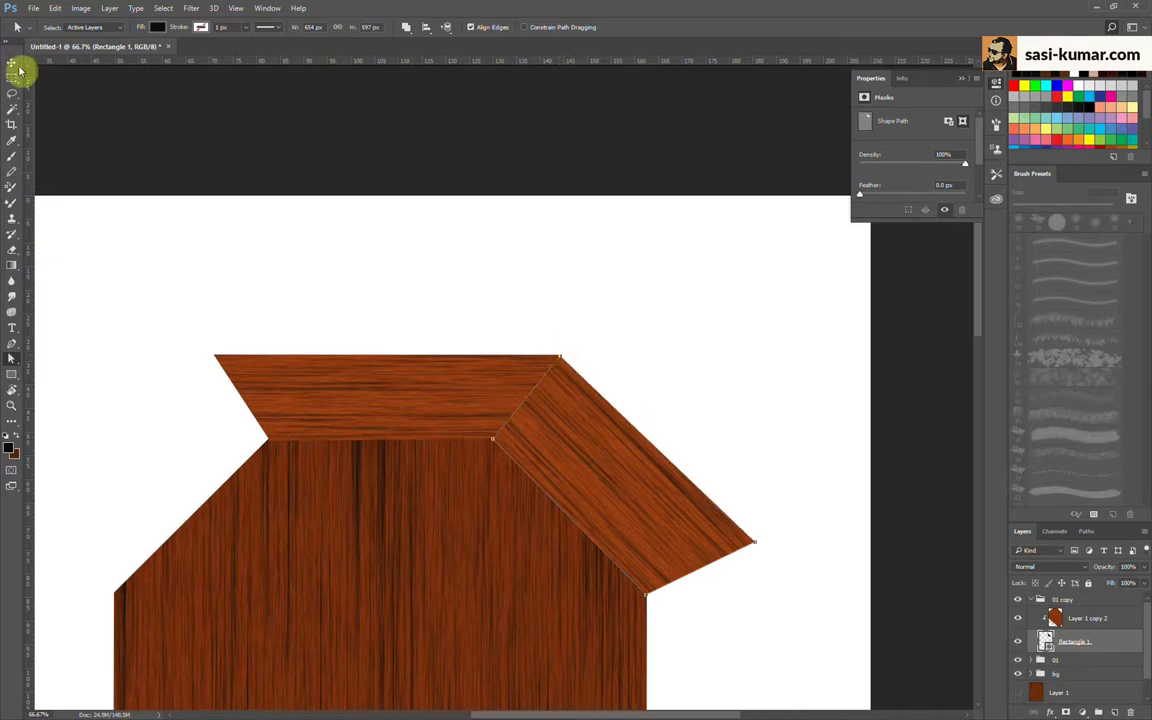
Step: Nudge the slanted wood piece into place and expand group 01
{"action": "left_click", "coordinate": [18, 67]}
{"action": "key", "text": "ctrl+minus"}
{"action": "mouse_move", "coordinate": [540, 447]}
{"action": "left_mouse_down"}
{"action": "mouse_move", "coordinate": [566, 445]}
{"action": "mouse_move", "coordinate": [548, 447]}
{"action": "left_mouse_up"}
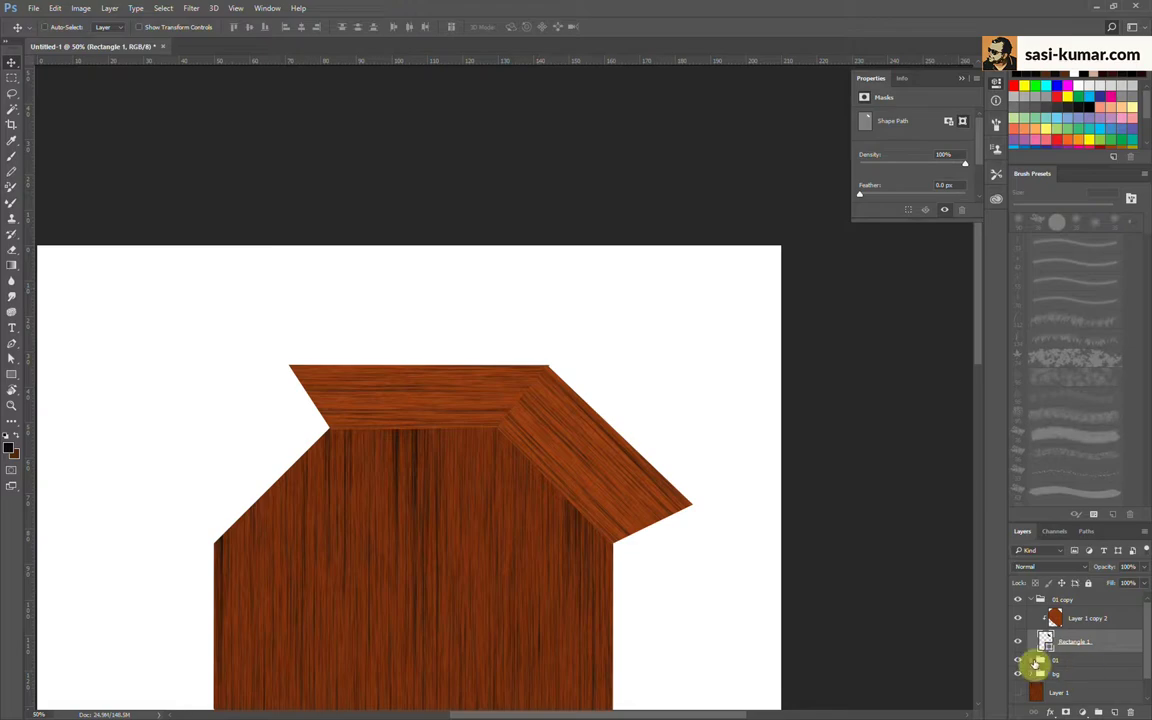
{"action": "left_click", "coordinate": [1035, 661]}
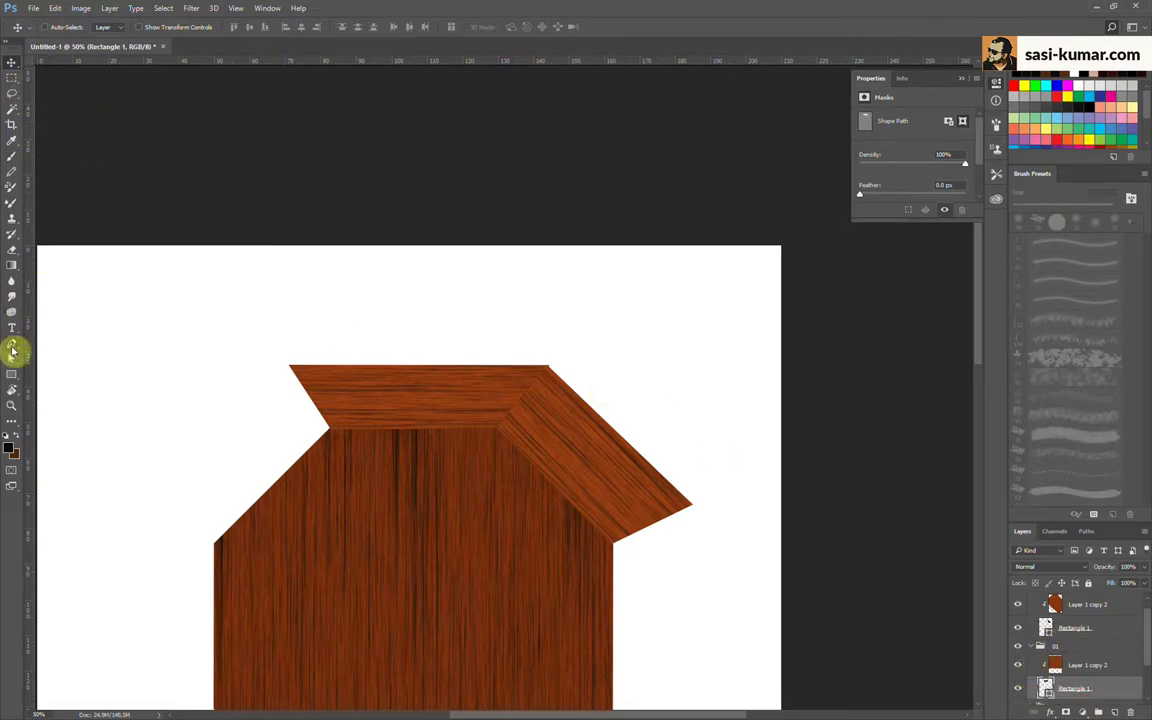
Step: Align the slanted piece's inner mask corner with the joint for a gap-free mitre
{"action": "left_click", "coordinate": [12, 352]}
{"action": "left_click", "coordinate": [552, 370]}
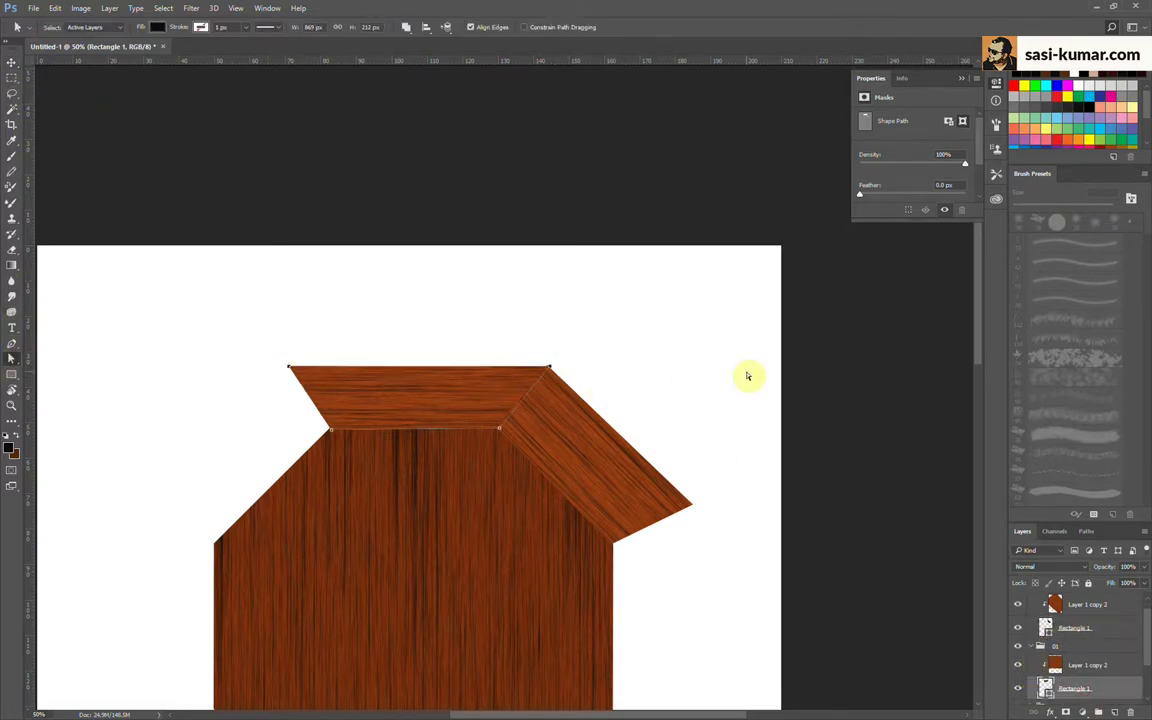
{"action": "left_click", "coordinate": [541, 377]}
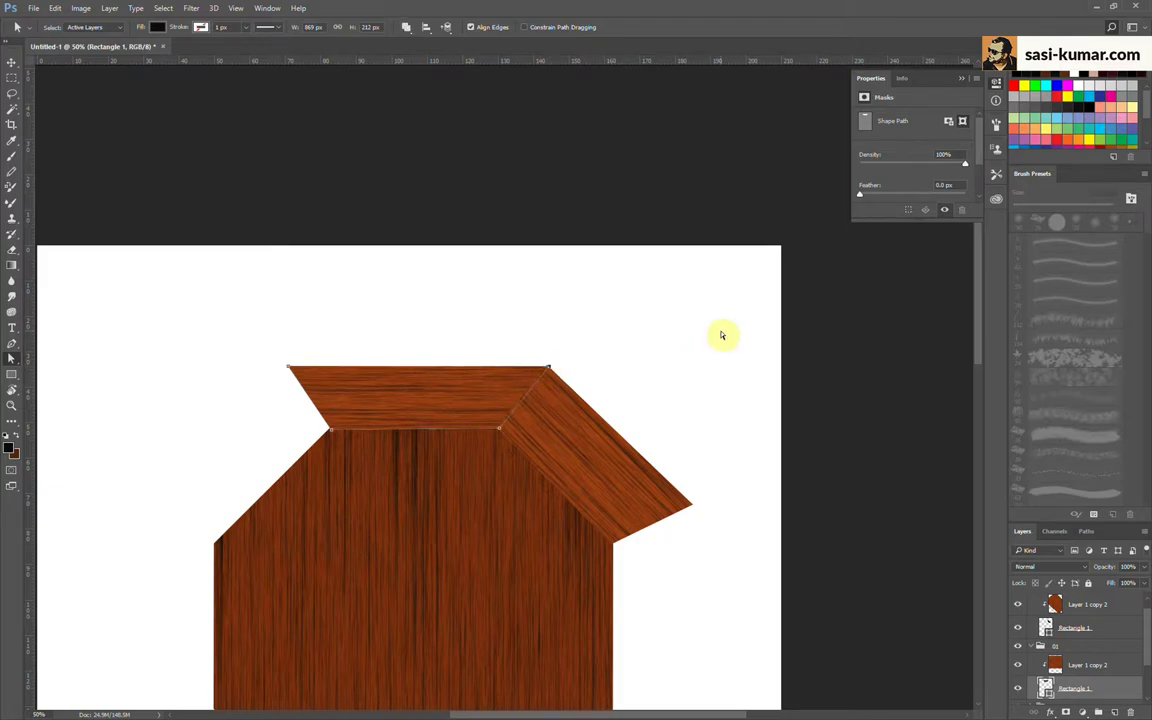
{"action": "key", "text": "ctrl+plus"}
{"action": "key", "text": "ctrl+plus"}
{"action": "key", "text": "ctrl+plus"}
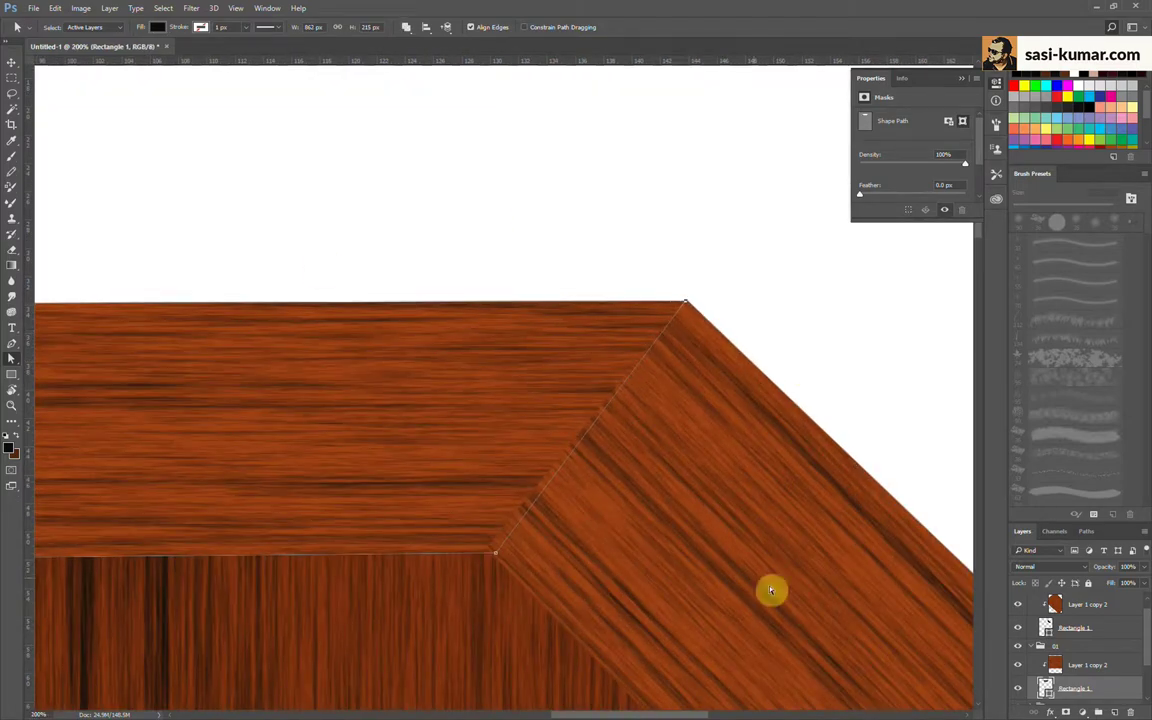
{"action": "left_click", "coordinate": [1088, 629]}
{"action": "left_click_drag", "start_coordinate": [493, 552], "coordinate": [490, 552]}
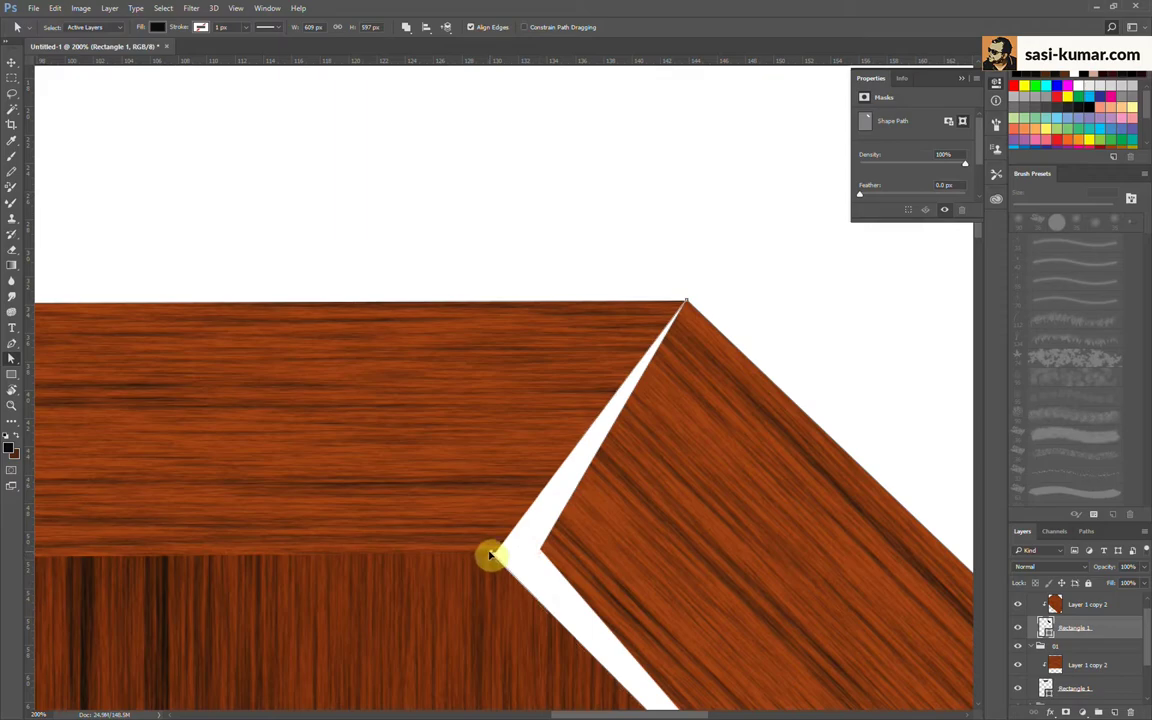
{"action": "left_click", "coordinate": [12, 62]}
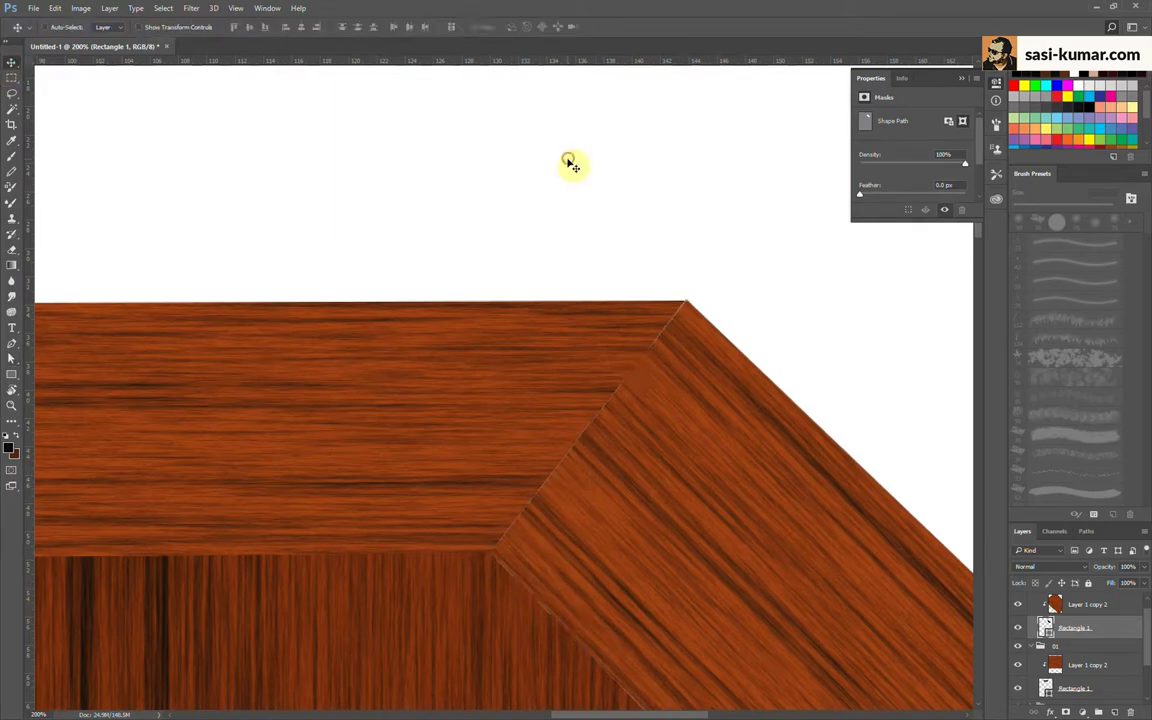
{"action": "key", "text": "ctrl+minus"}
{"action": "key", "text": "ctrl+minus"}
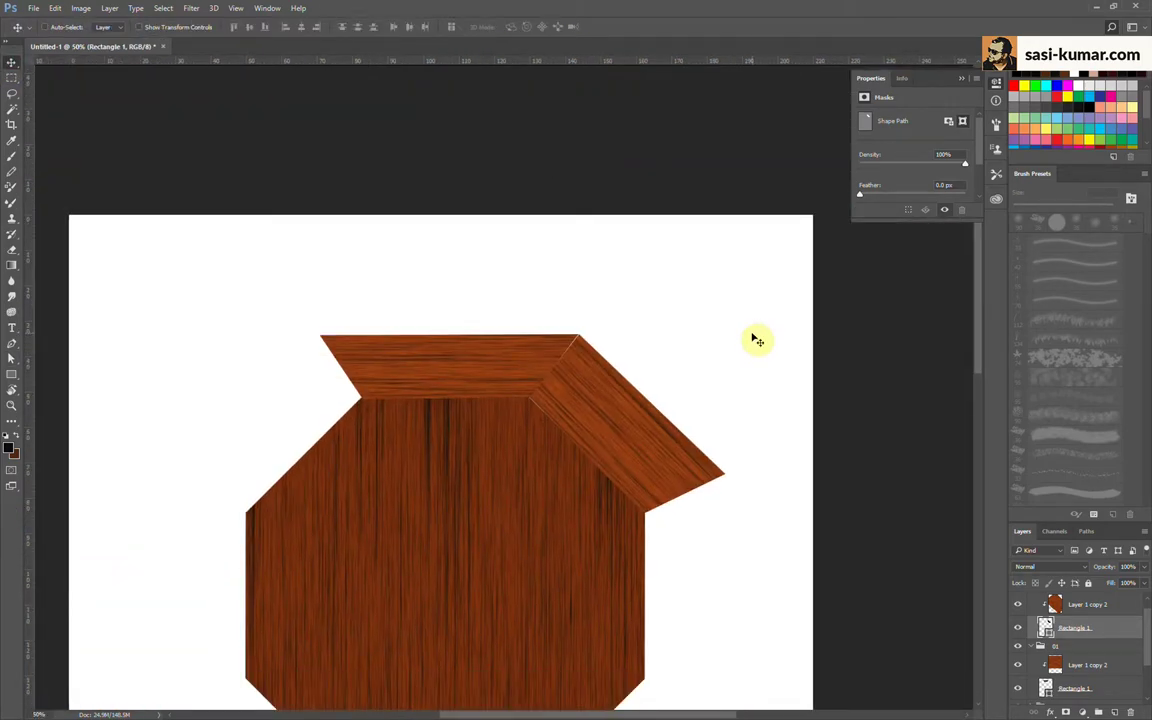
Step: Select the lower Rectangle 1 path, deselect it, then select the slanted piece's group
{"action": "left_click", "coordinate": [1046, 688]}
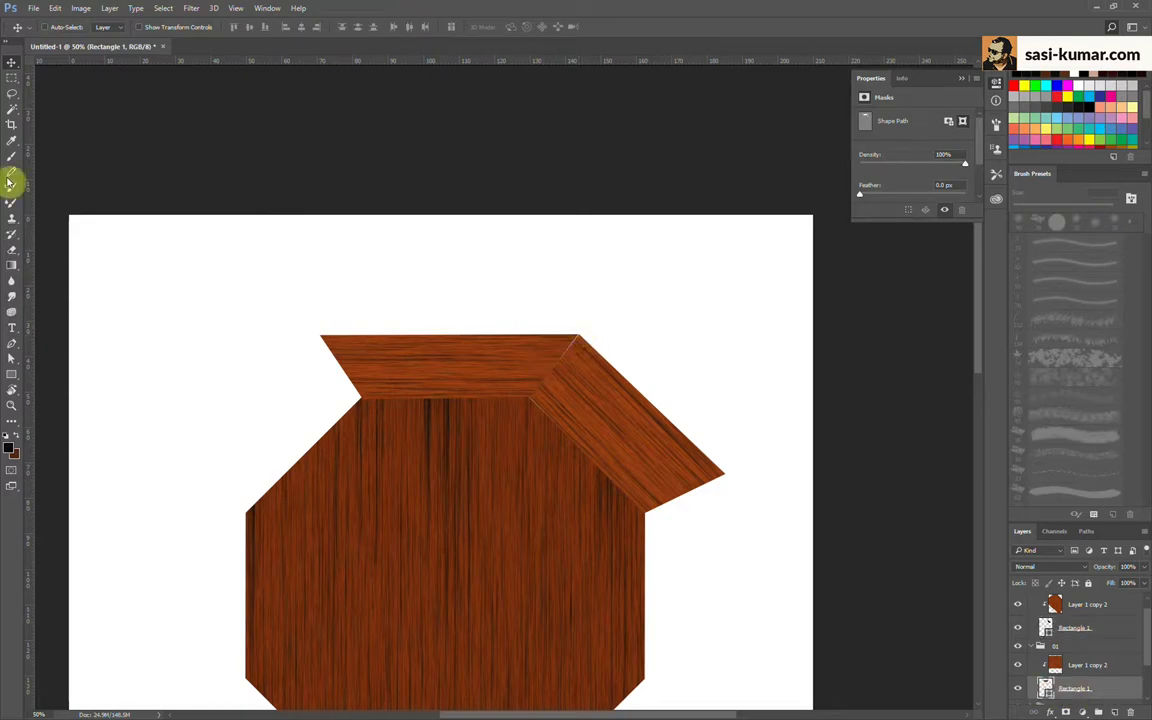
{"action": "key", "text": "a"}
{"action": "left_click", "coordinate": [671, 239]}
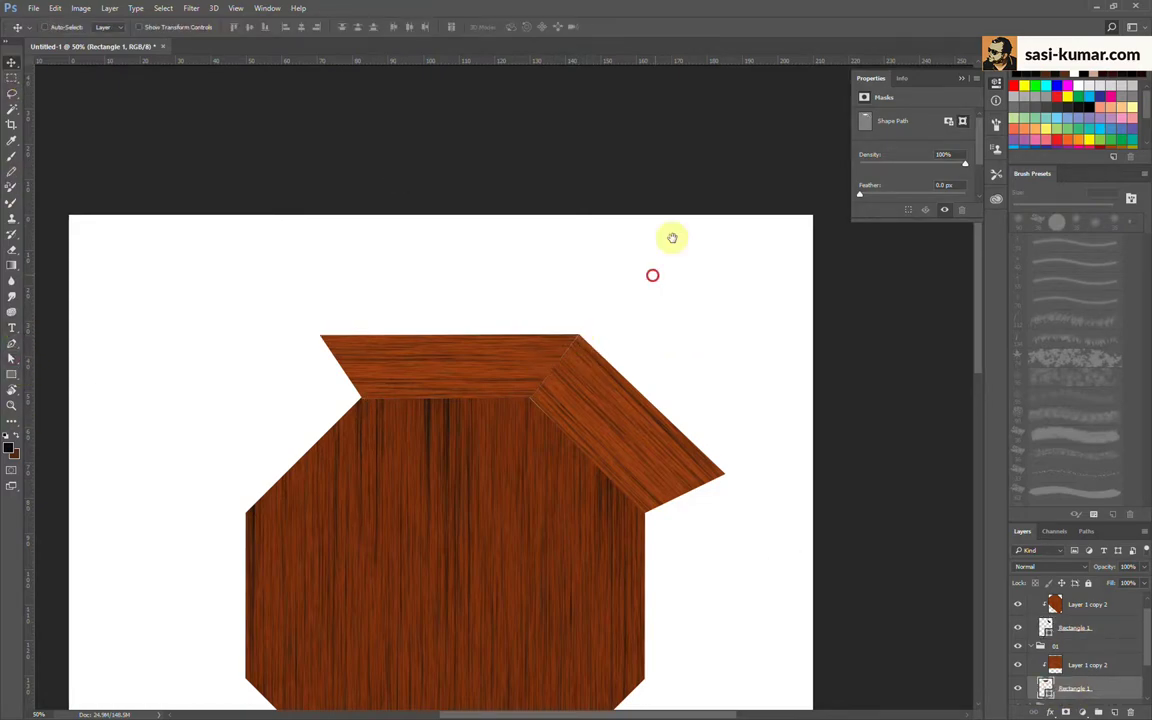
{"action": "left_click", "coordinate": [1060, 660]}
Step: Duplicate the 01 copy group, flip it horizontally, and move it to the upper-left edge
{"action": "left_click", "coordinate": [1066, 600]}
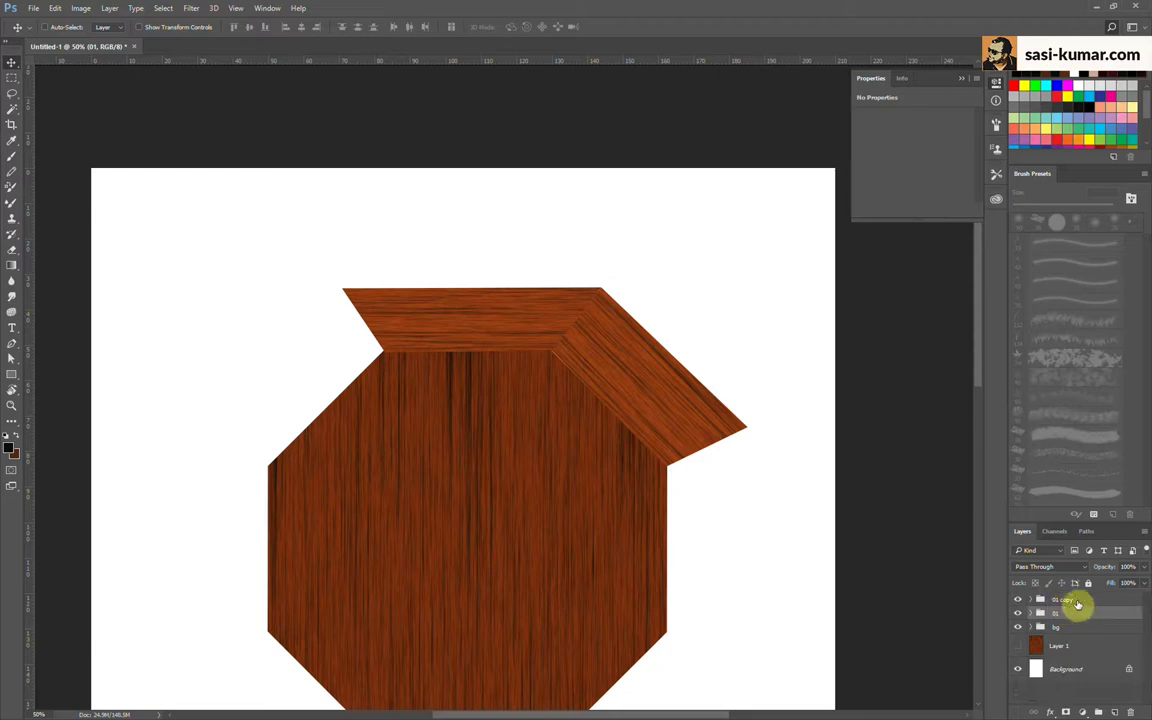
{"action": "left_click_drag", "start_coordinate": [648, 391], "coordinate": [707, 339]}
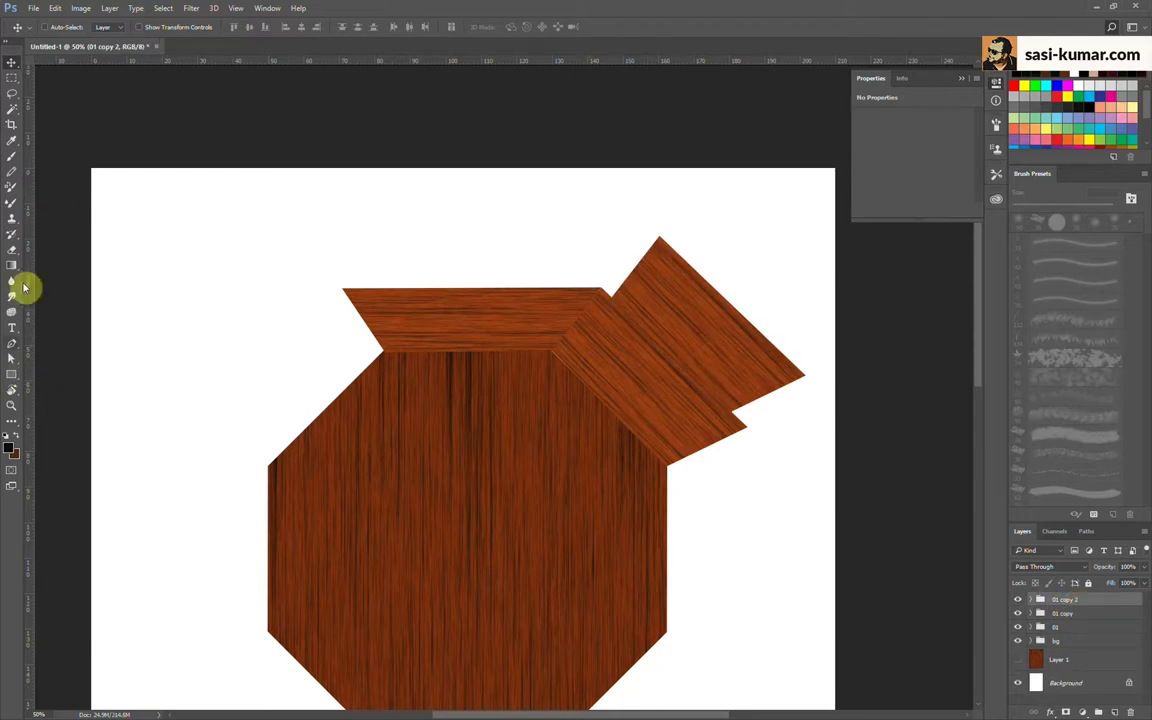
{"action": "left_click", "coordinate": [55, 8]}
{"action": "left_click", "coordinate": [262, 358]}
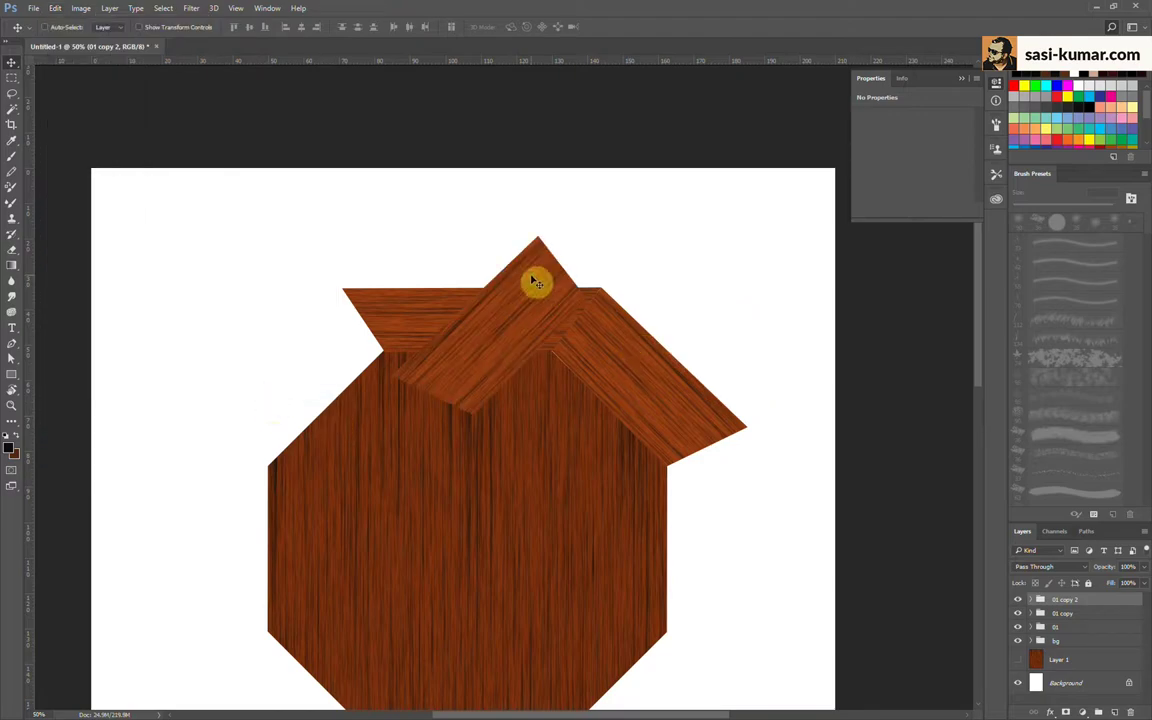
{"action": "left_click_drag", "start_coordinate": [535, 283], "coordinate": [340, 335]}
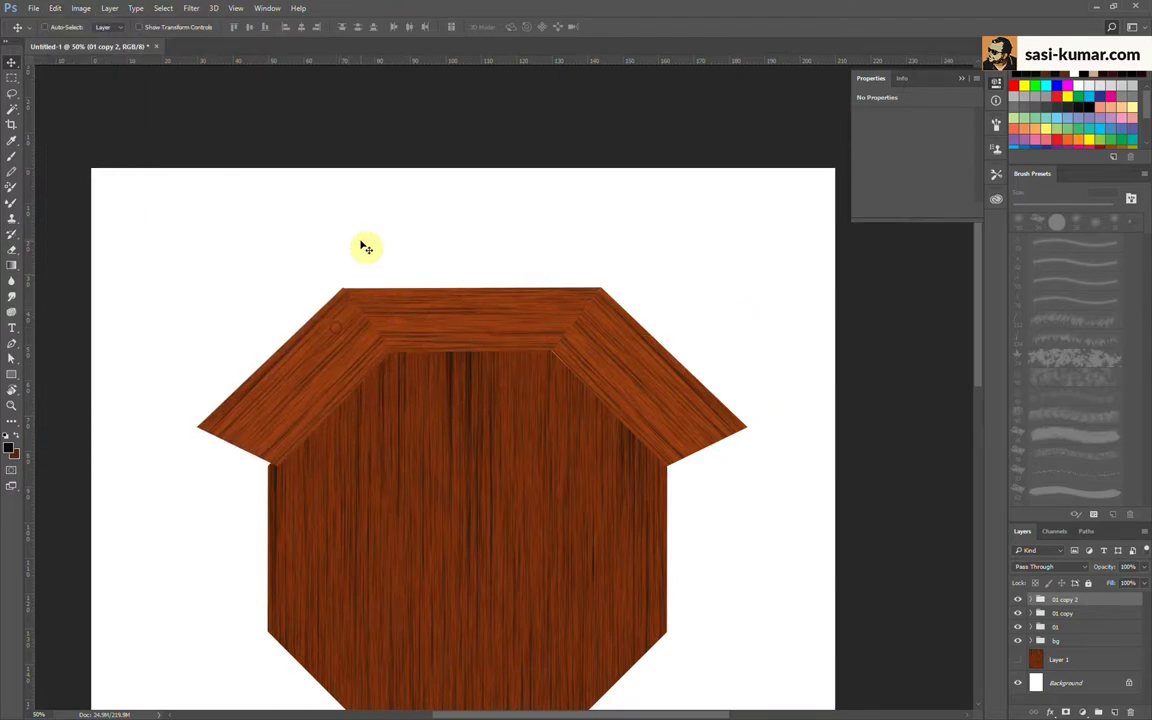
{"action": "scroll", "coordinate": [363, 247], "scroll_direction": "up", "scroll_amount": 2}
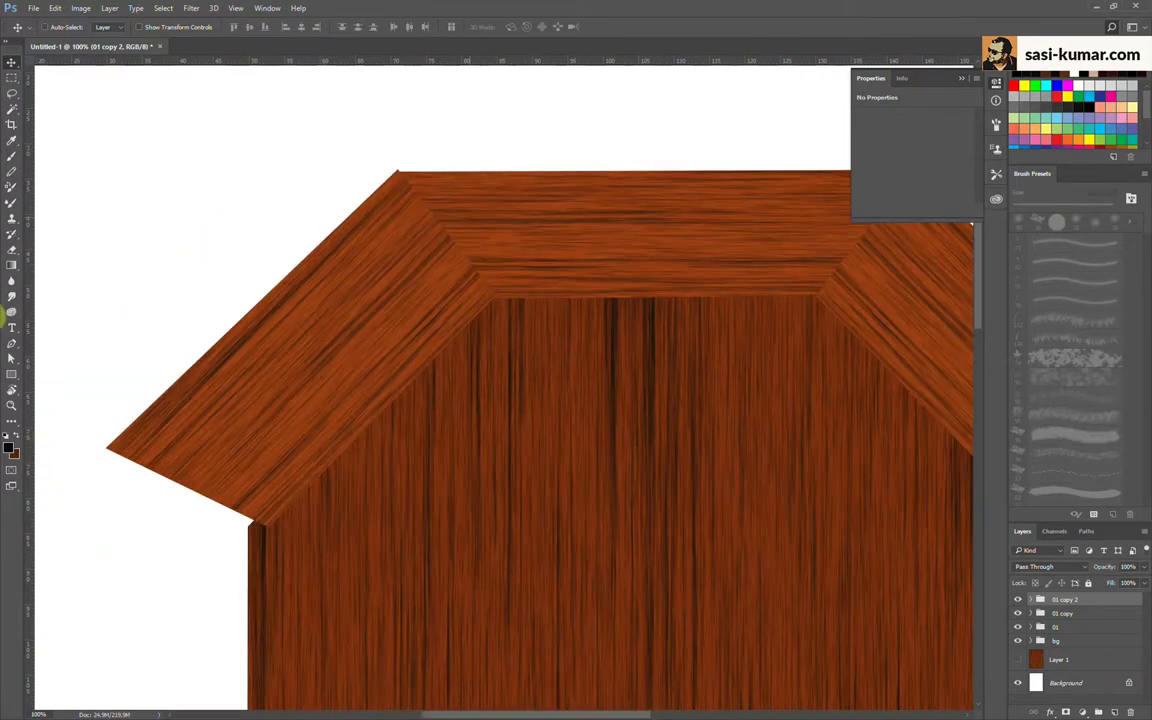
Step: Adjust the 01 copy 2 Rectangle 1 mask corners so the left plank mitres into the top
{"action": "left_click", "coordinate": [12, 358]}
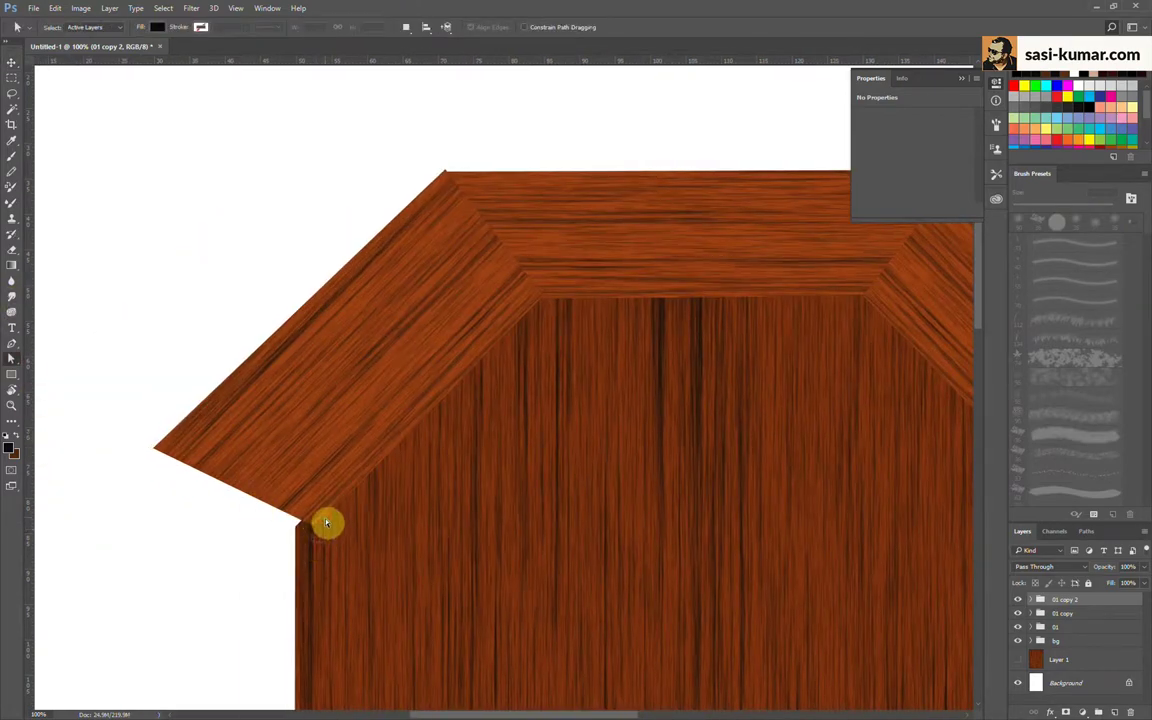
{"action": "left_click", "coordinate": [1033, 600]}
{"action": "left_click", "coordinate": [1105, 642]}
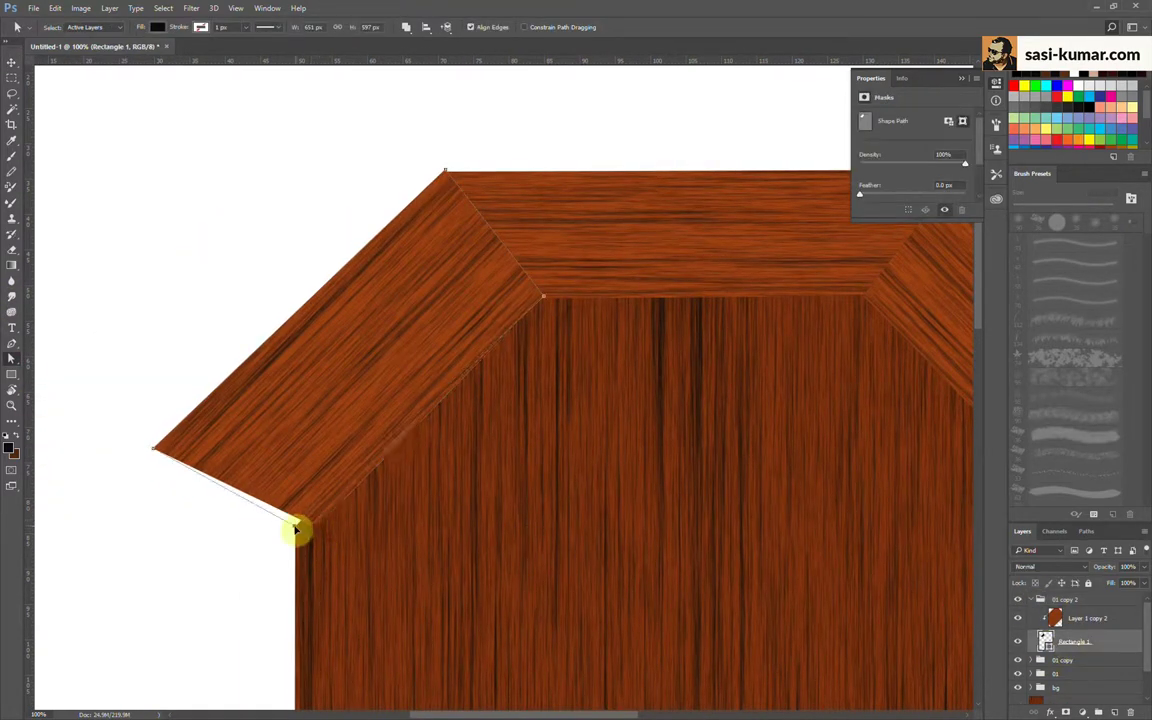
{"action": "mouse_move", "coordinate": [545, 301]}
{"action": "left_mouse_down"}
{"action": "mouse_move", "coordinate": [496, 319]}
{"action": "mouse_move", "coordinate": [530, 298]}
{"action": "left_mouse_up"}
{"action": "left_click_drag", "start_coordinate": [153, 450], "coordinate": [180, 437]}
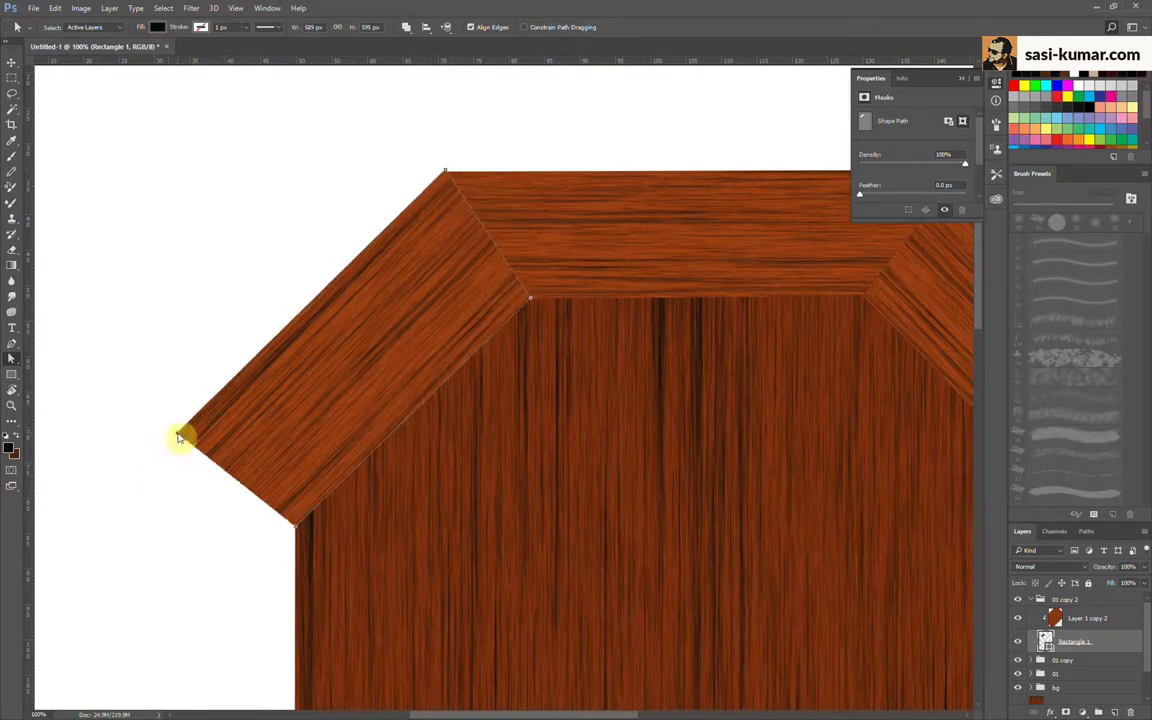
{"action": "key", "text": "v"}
{"action": "left_click_drag", "start_coordinate": [440, 179], "coordinate": [442, 175]}
{"action": "left_click", "coordinate": [12, 358]}
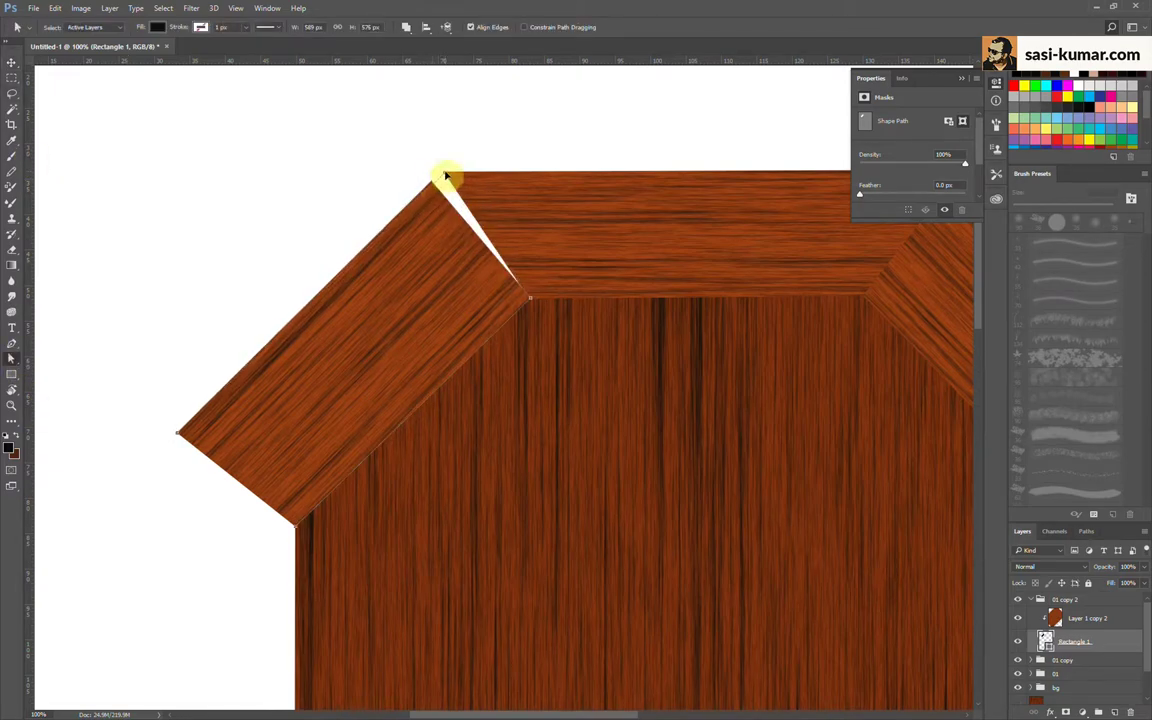
{"action": "left_click", "coordinate": [375, 158]}
Step: Align the left plank's wood texture with its mask and shift the right piece's wood layer
{"action": "left_click", "coordinate": [1080, 619]}
{"action": "key", "text": "v"}
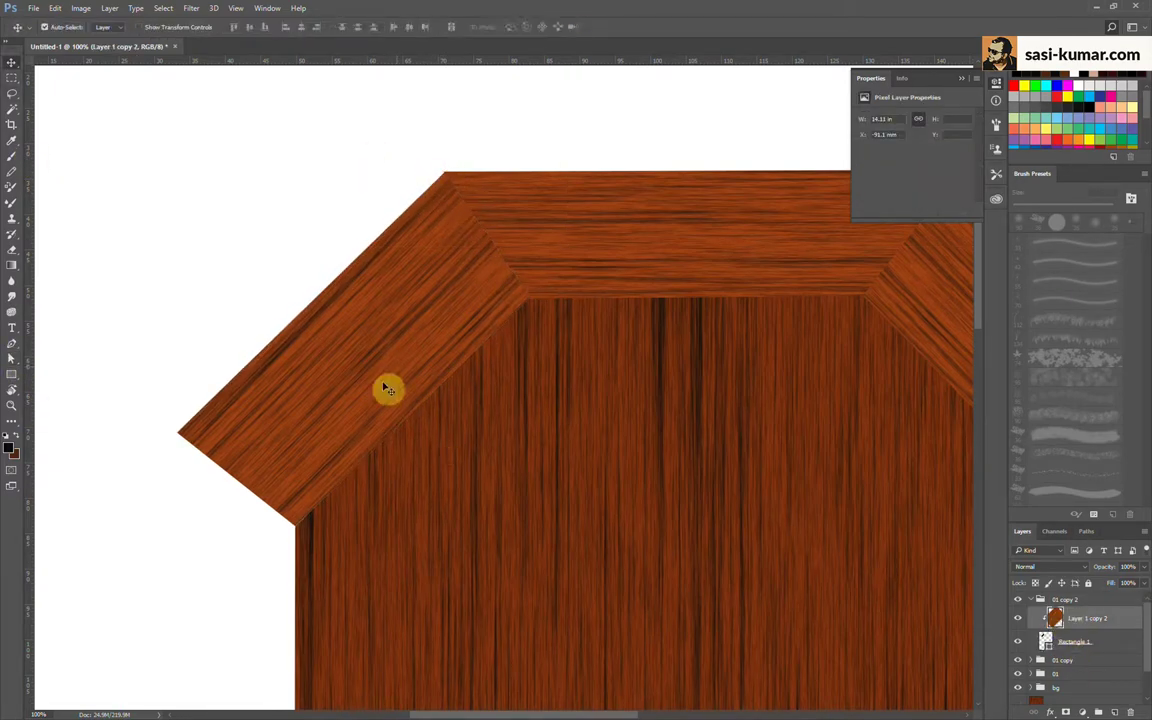
{"action": "left_click_drag", "start_coordinate": [386, 386], "coordinate": [325, 332]}
{"action": "scroll", "coordinate": [600, 400], "scroll_direction": "right", "scroll_amount": 5}
{"action": "left_click", "coordinate": [1087, 679]}
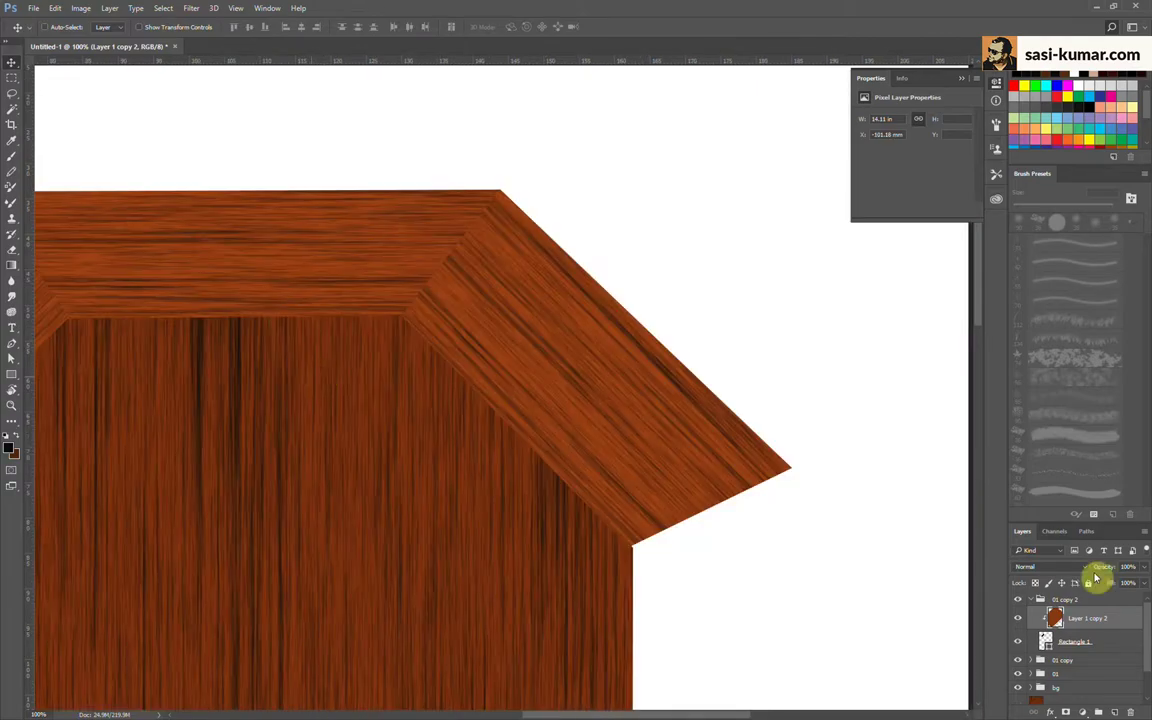
{"action": "mouse_move", "coordinate": [617, 360]}
{"action": "left_mouse_down"}
{"action": "mouse_move", "coordinate": [705, 487]}
{"action": "mouse_move", "coordinate": [612, 418]}
{"action": "left_mouse_up"}
{"action": "key", "text": "ctrl+minus"}
{"action": "key", "text": "ctrl+minus"}
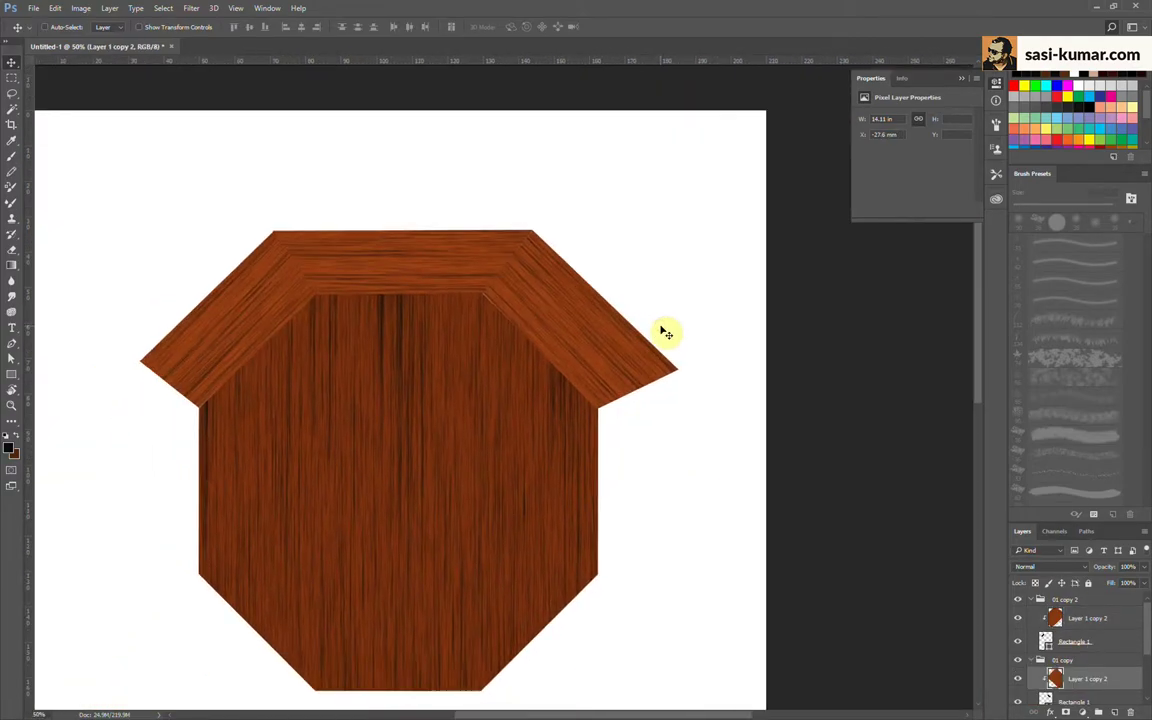
Step: Duplicate the 01 top frame section, flip it vertically, and place it along the octagon's lower edges
{"action": "left_click_drag", "start_coordinate": [1108, 541], "coordinate": [1124, 286]}
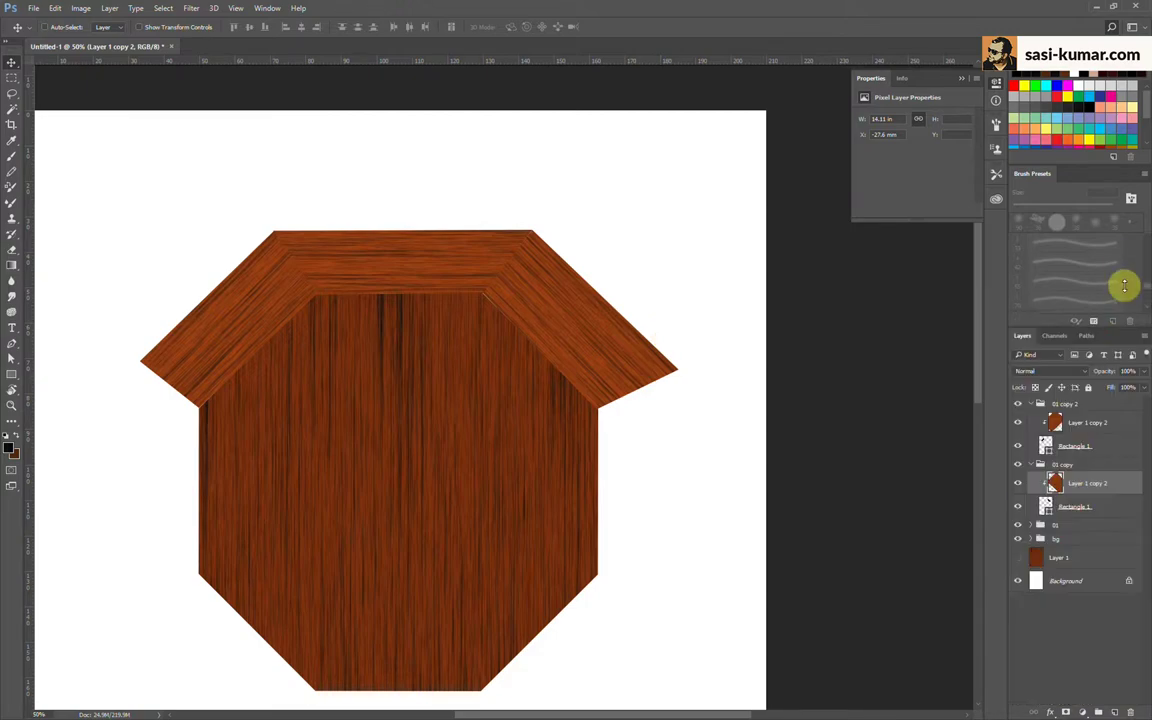
{"action": "left_click", "coordinate": [1040, 403]}
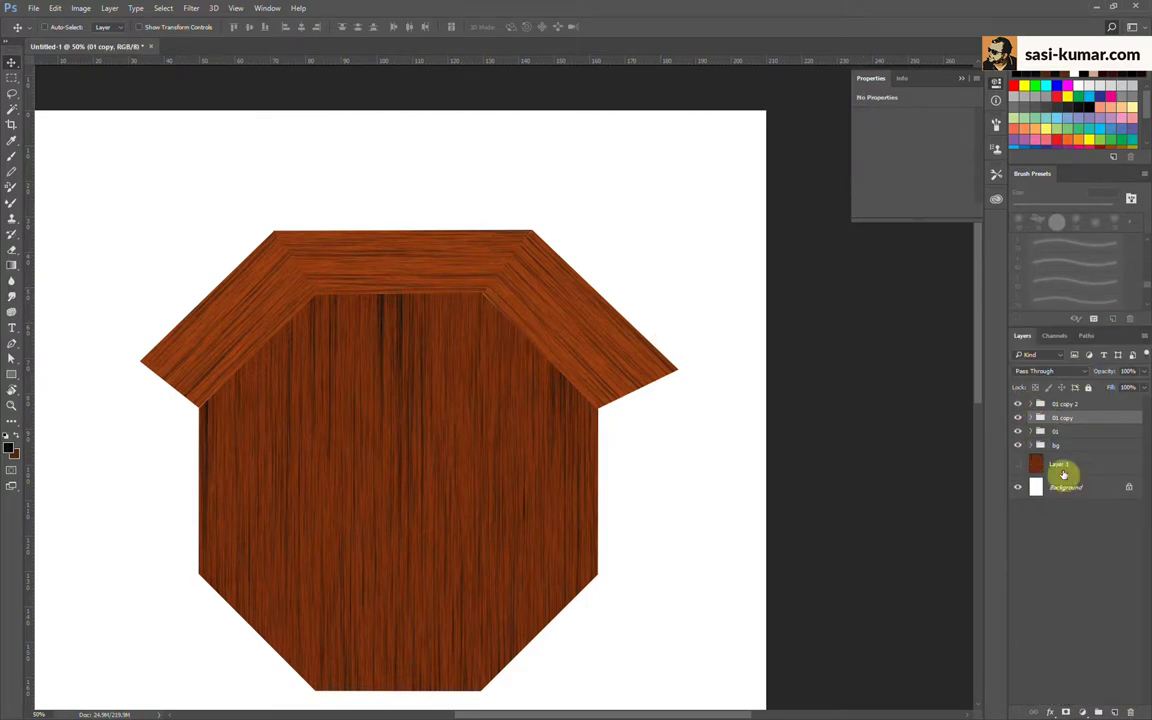
{"action": "left_click", "coordinate": [391, 262]}
{"action": "key", "text": "ctrl+minus"}
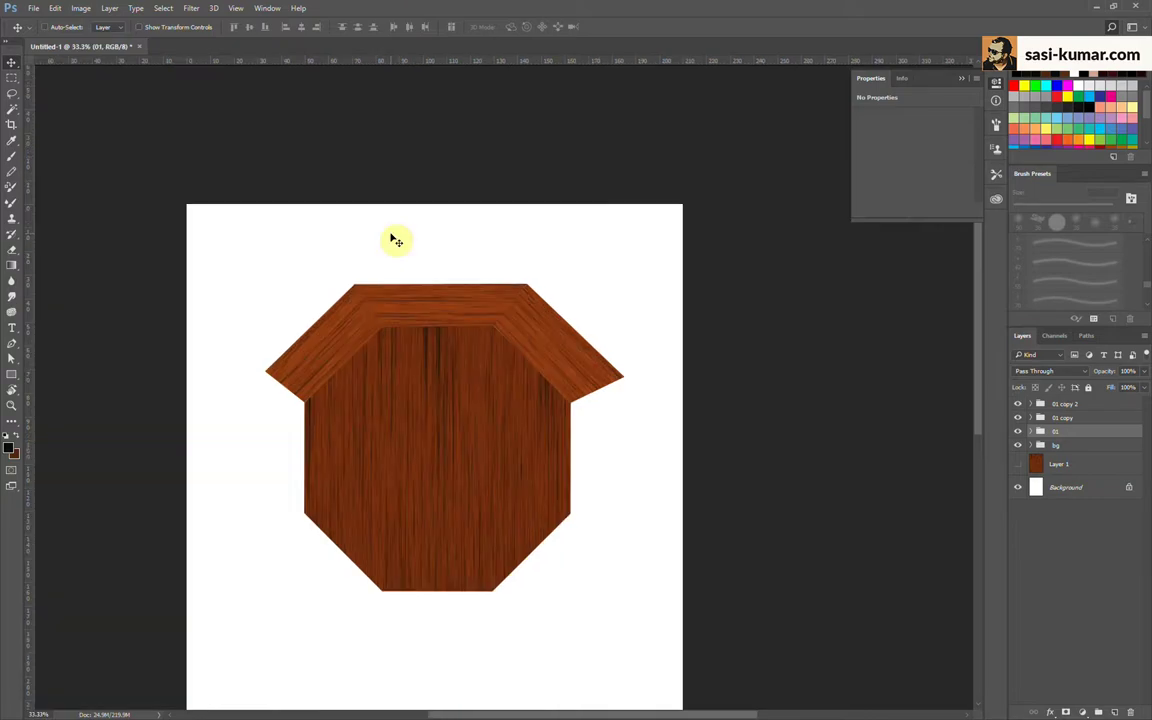
{"action": "left_click_drag", "start_coordinate": [448, 325], "coordinate": [418, 258]}
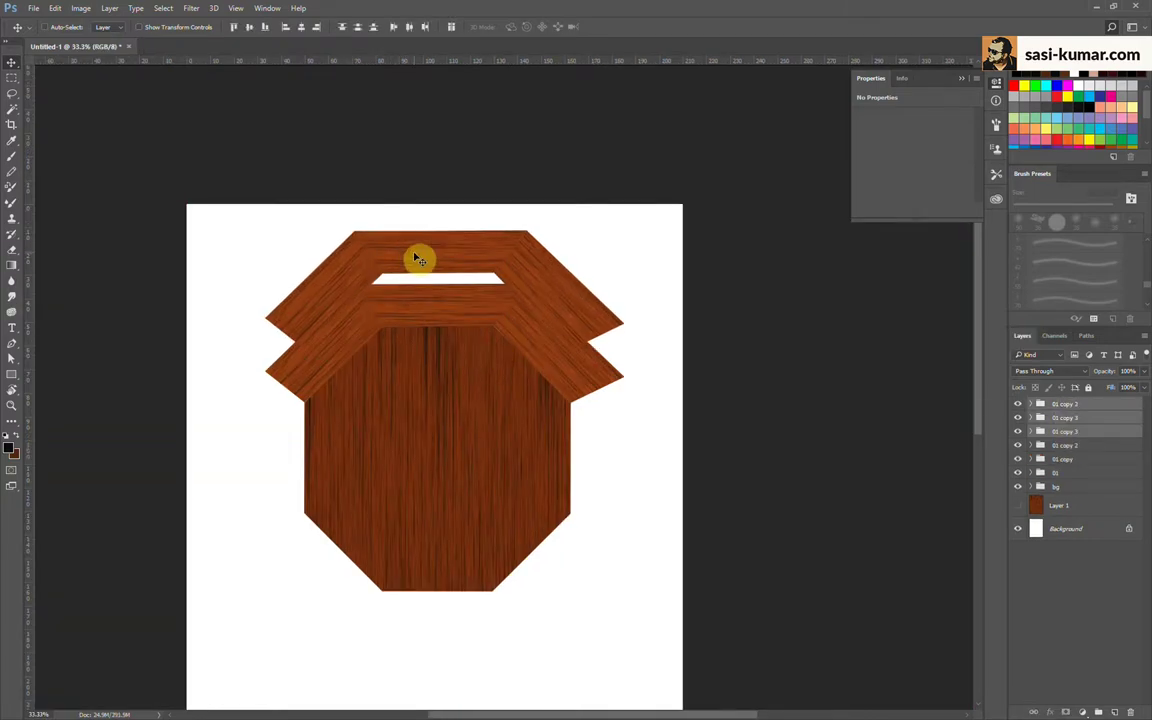
{"action": "left_click", "coordinate": [80, 8]}
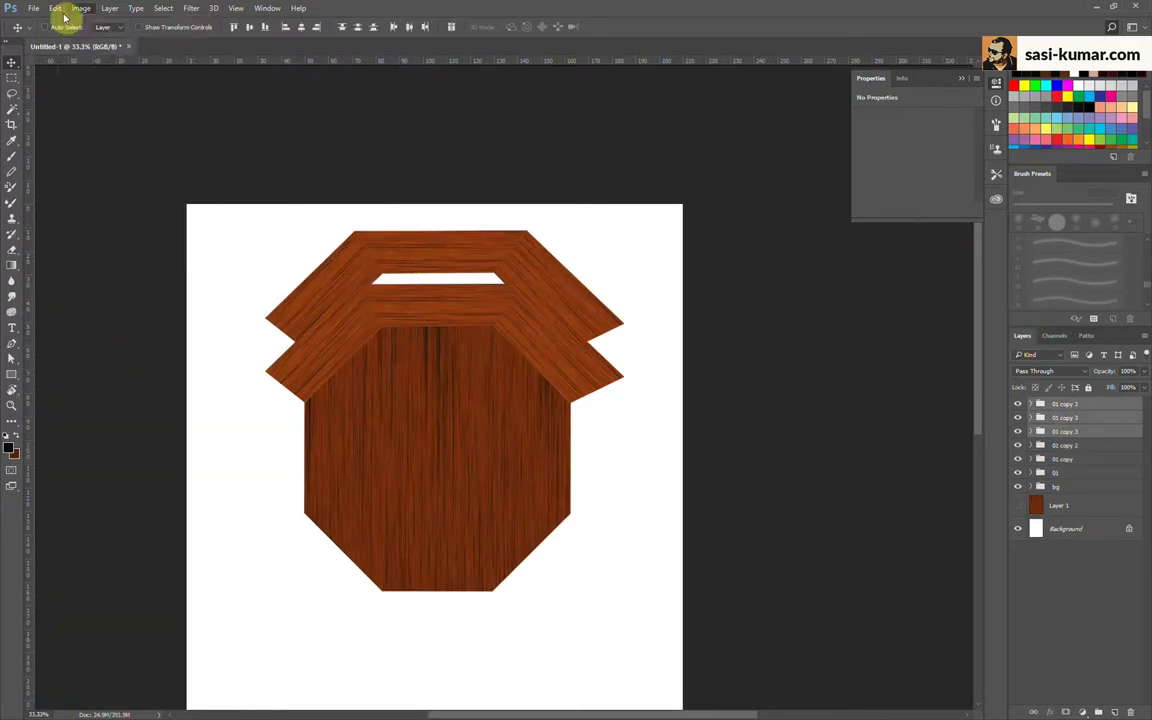
{"action": "left_click", "coordinate": [55, 8]}
{"action": "left_click", "coordinate": [250, 406]}
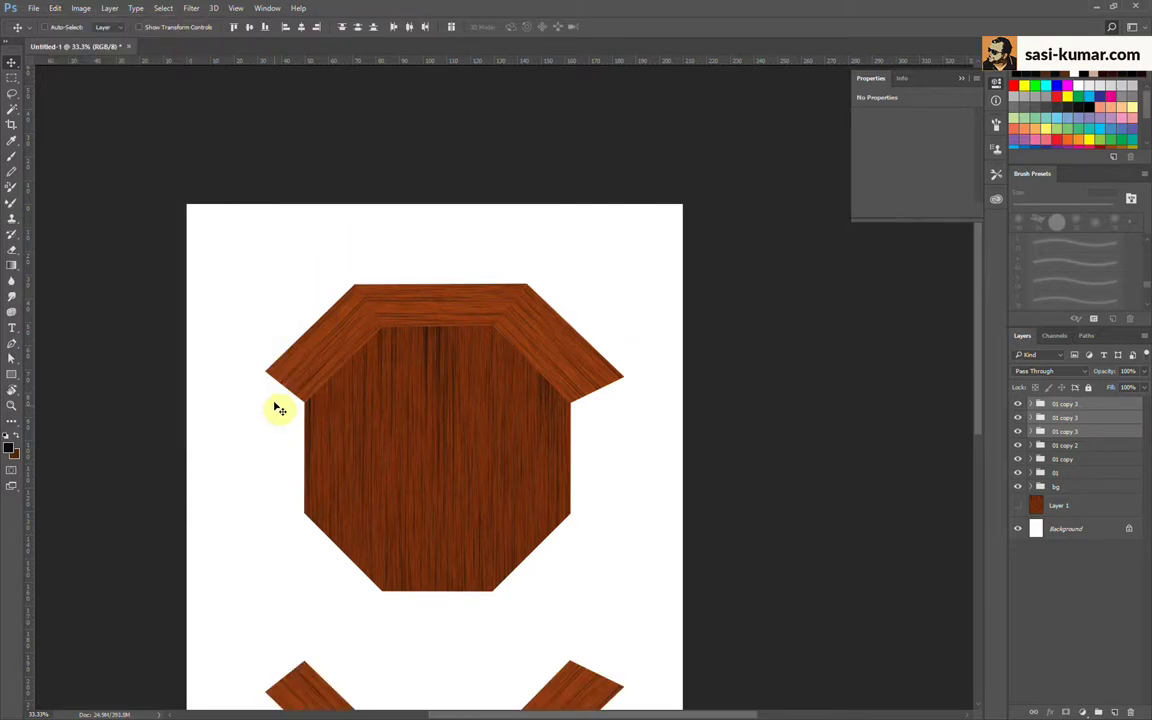
{"action": "scroll", "coordinate": [312, 243], "scroll_direction": "down", "scroll_amount": 2}
{"action": "left_click_drag", "start_coordinate": [335, 652], "coordinate": [323, 520]}
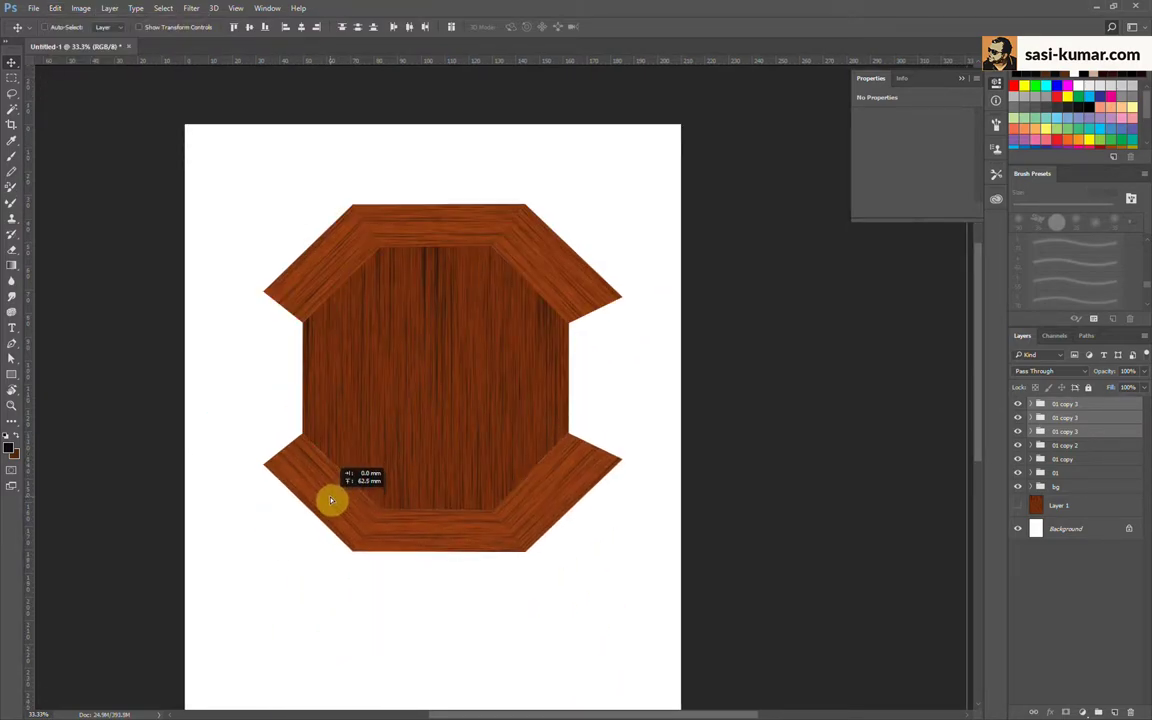
Step: Copy the bottom wood piece and slide it into the bottom-left of the octagon
{"action": "key", "text": "ctrl+plus"}
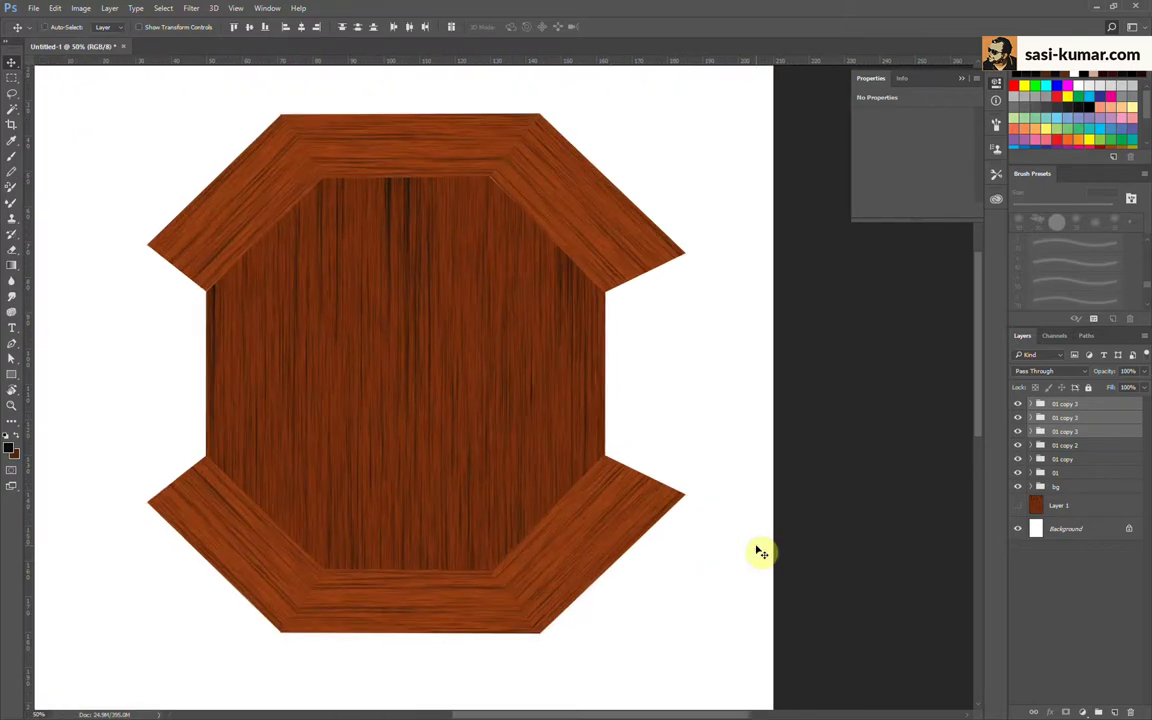
{"action": "left_click", "coordinate": [622, 532], "text": "ctrl"}
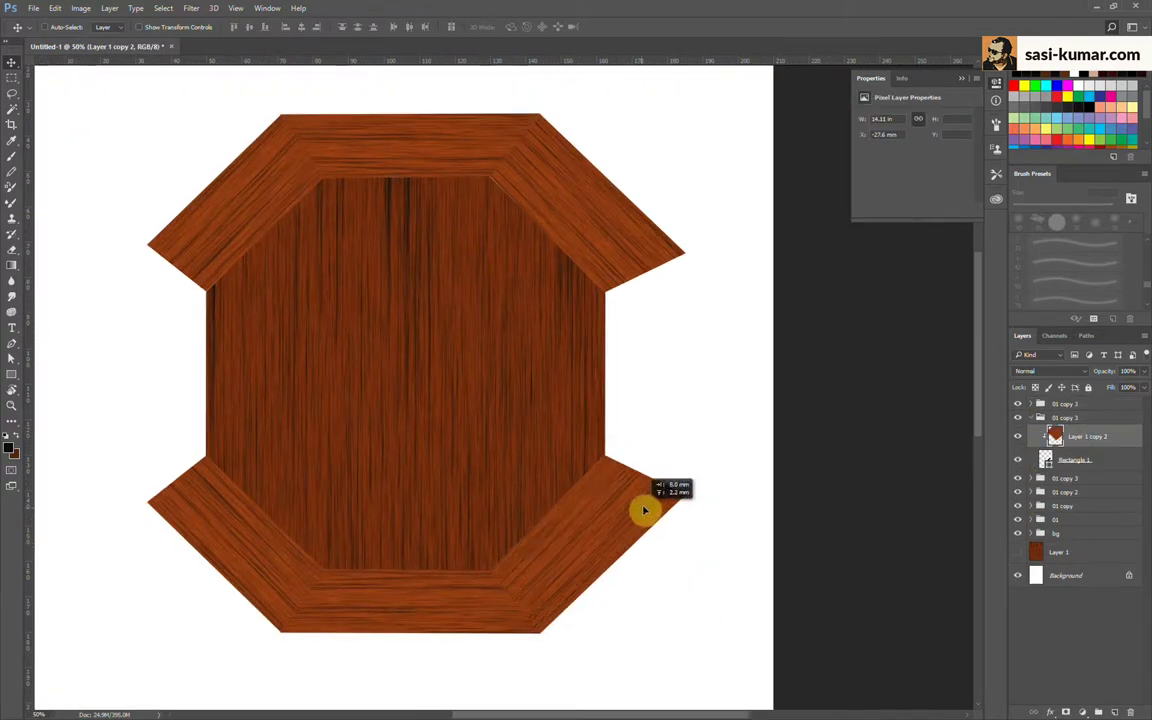
{"action": "left_click", "coordinate": [354, 614], "text": "ctrl"}
{"action": "left_click_drag", "start_coordinate": [354, 614], "coordinate": [360, 617]}
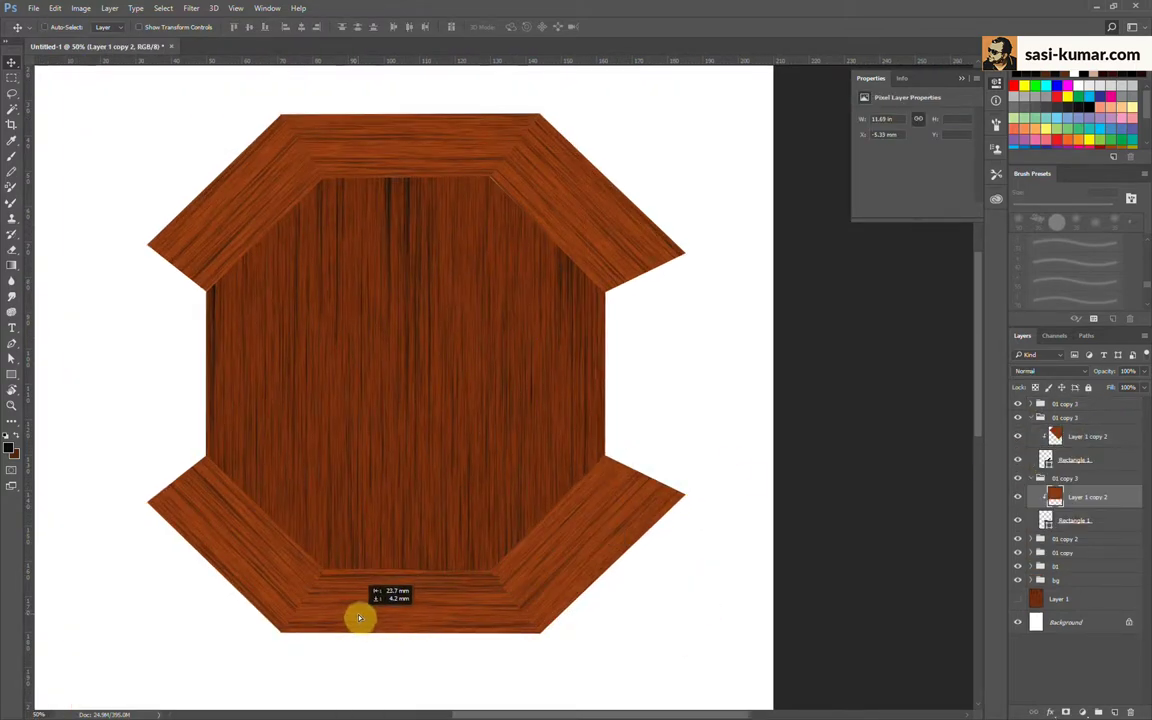
{"action": "mouse_move", "coordinate": [211, 540]}
{"action": "left_mouse_down"}
{"action": "mouse_move", "coordinate": [253, 535]}
{"action": "mouse_move", "coordinate": [235, 522]}
{"action": "left_mouse_up"}
{"action": "left_click", "coordinate": [1040, 404]}
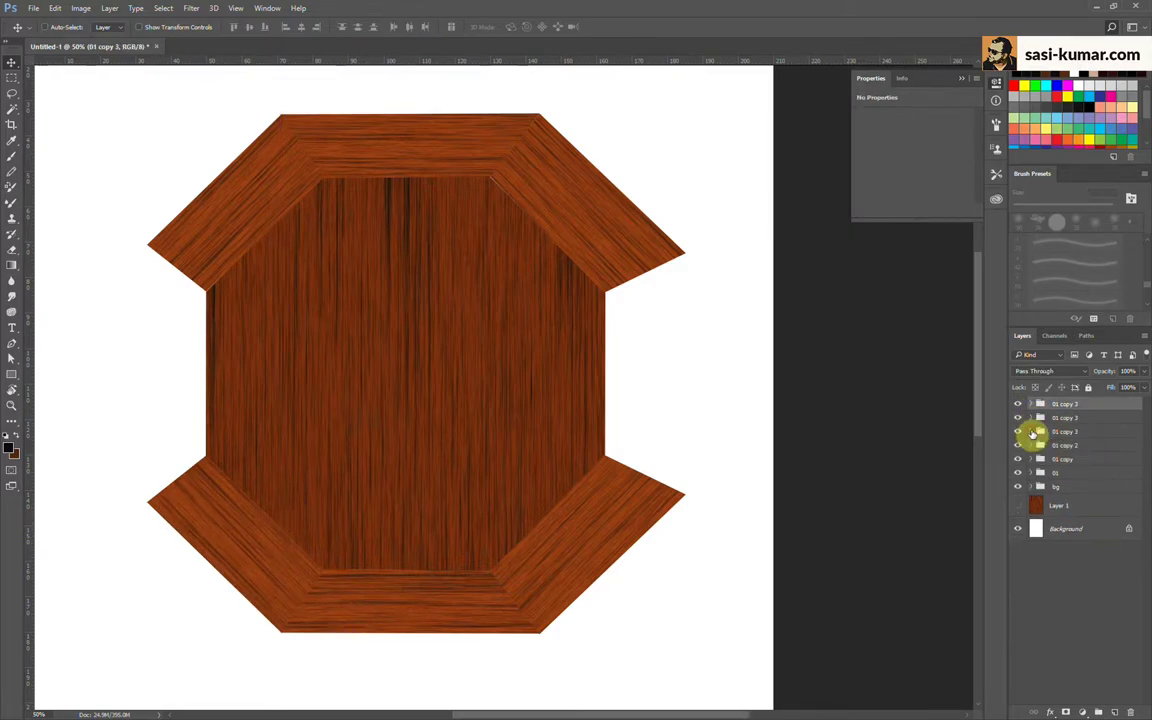
{"action": "scroll", "coordinate": [689, 378], "scroll_direction": "up", "scroll_amount": 2}
{"action": "left_click", "coordinate": [407, 190], "text": "ctrl"}
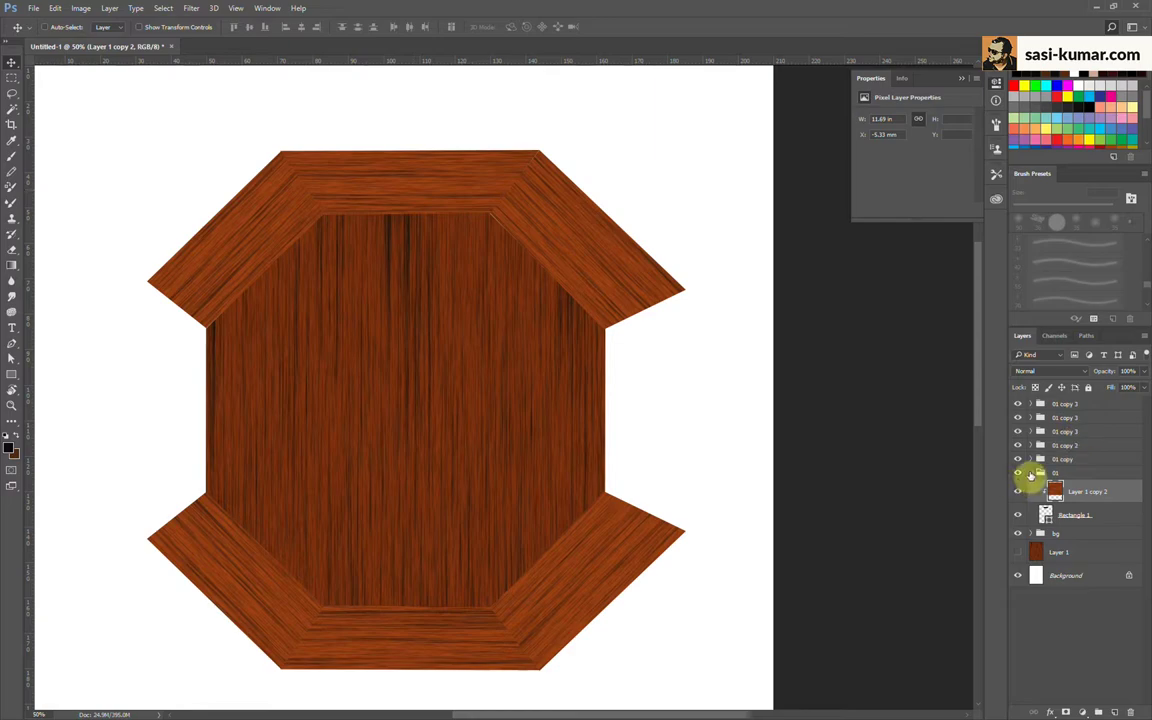
Step: Duplicate the top plank, rotate it 90° upright, bring it to the top, and fit it on the left edge
{"action": "left_click_drag", "start_coordinate": [407, 190], "coordinate": [422, 383]}
{"action": "key", "text": "ctrl+t"}
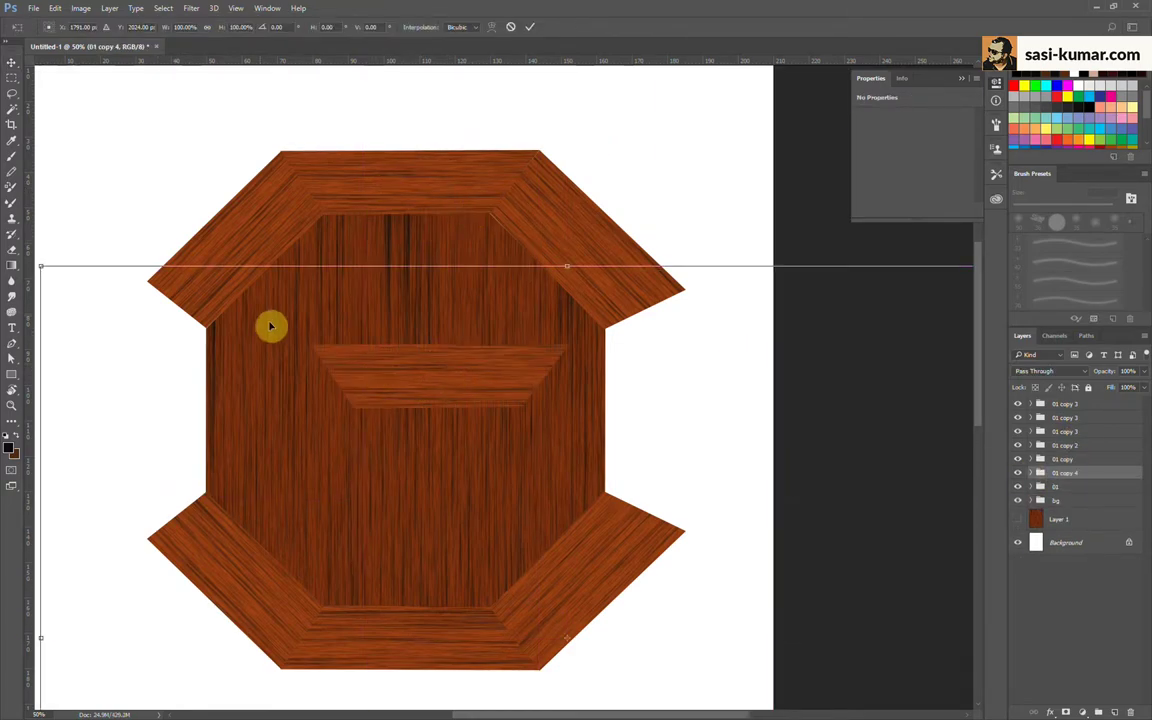
{"action": "left_click_drag", "start_coordinate": [270, 326], "coordinate": [283, 26]}
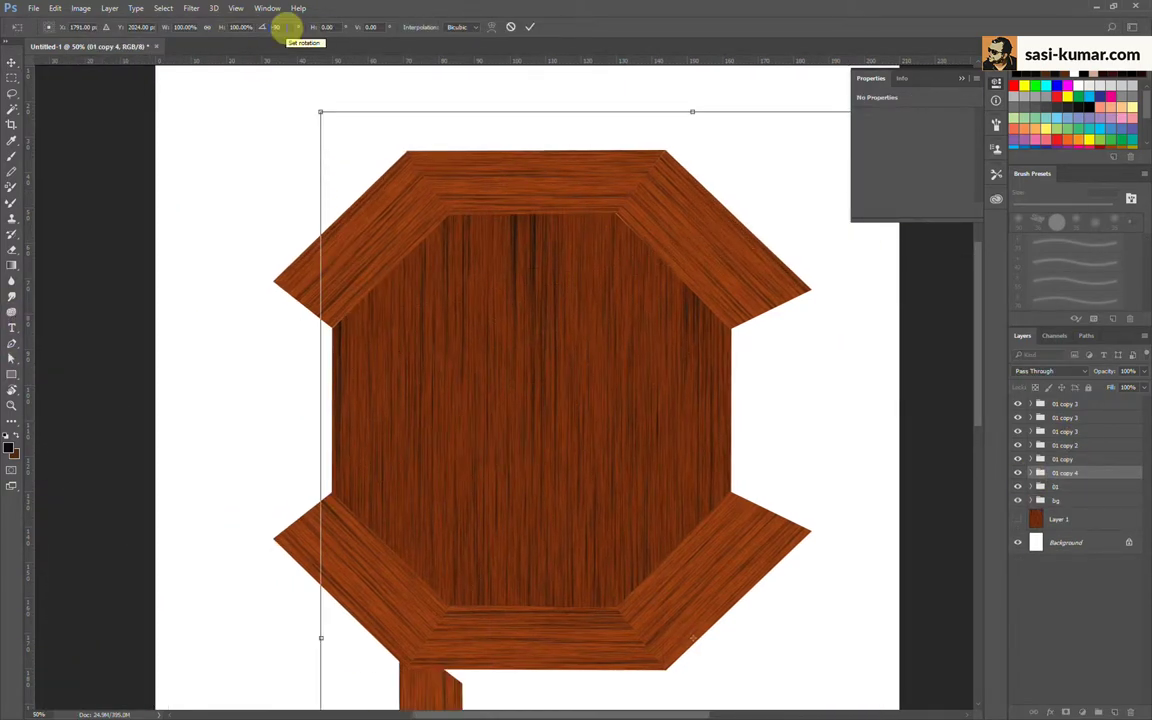
{"action": "key", "text": "Return"}
{"action": "key", "text": "ctrl+shift+bracketright"}
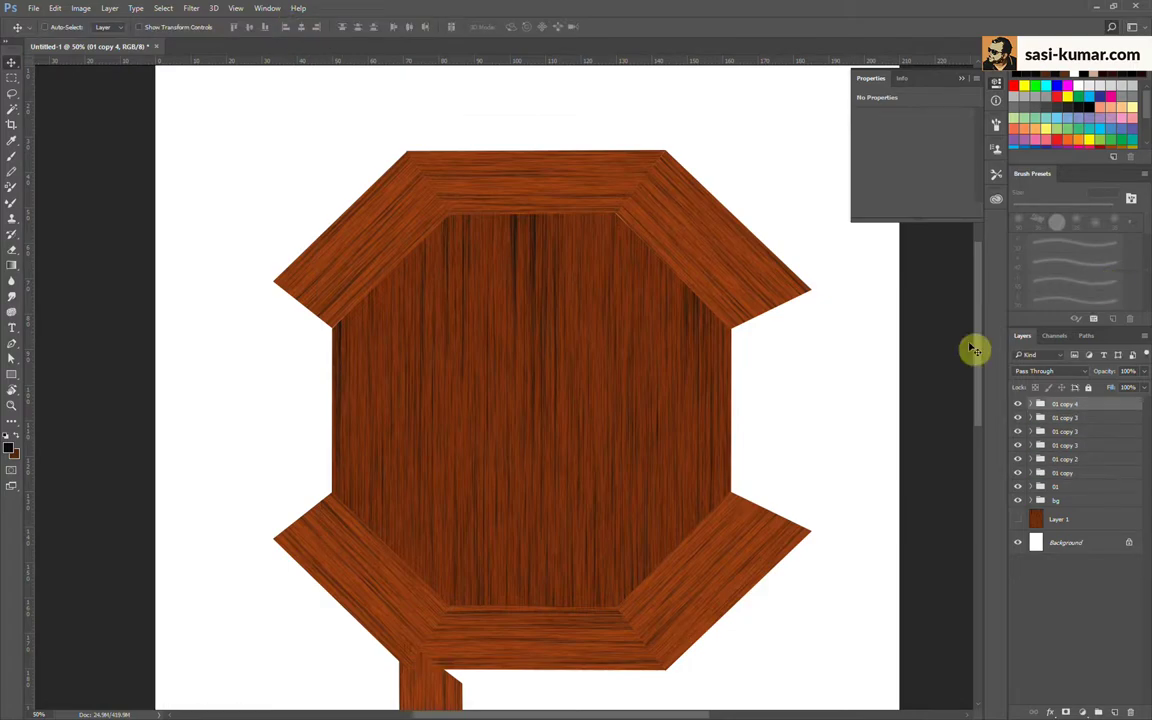
{"action": "left_click_drag", "start_coordinate": [396, 625], "coordinate": [303, 342]}
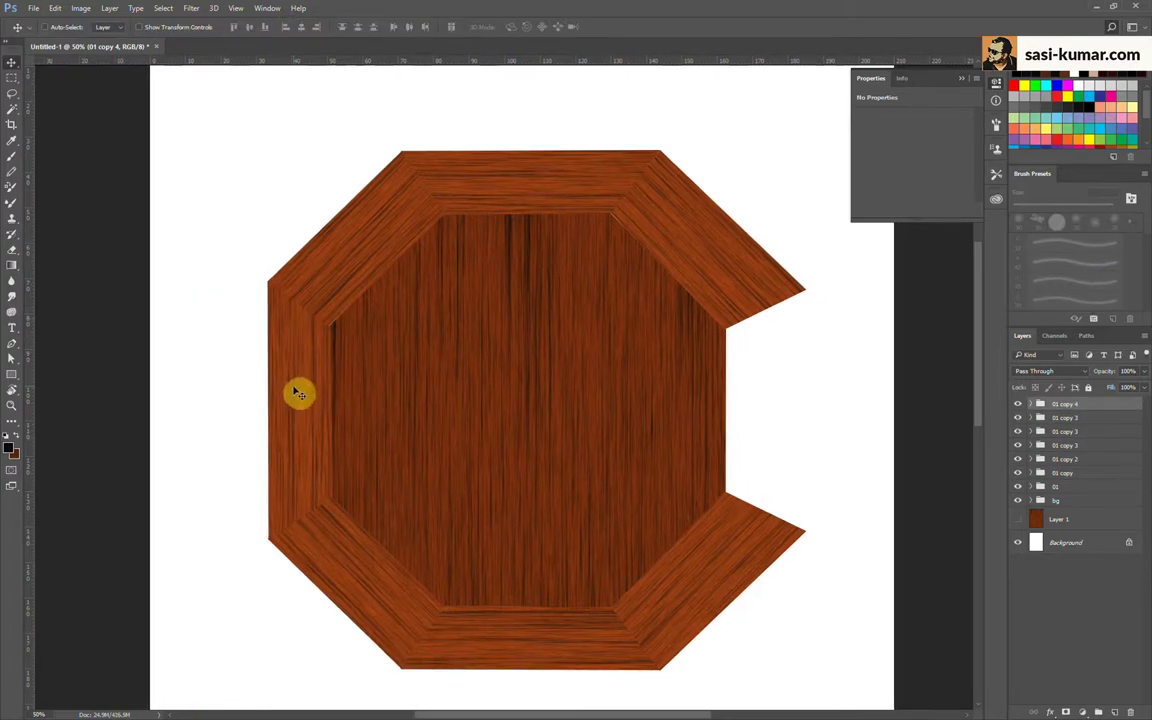
{"action": "left_click", "coordinate": [299, 393], "text": "ctrl"}
{"action": "left_click_drag", "start_coordinate": [301, 406], "coordinate": [296, 391]}
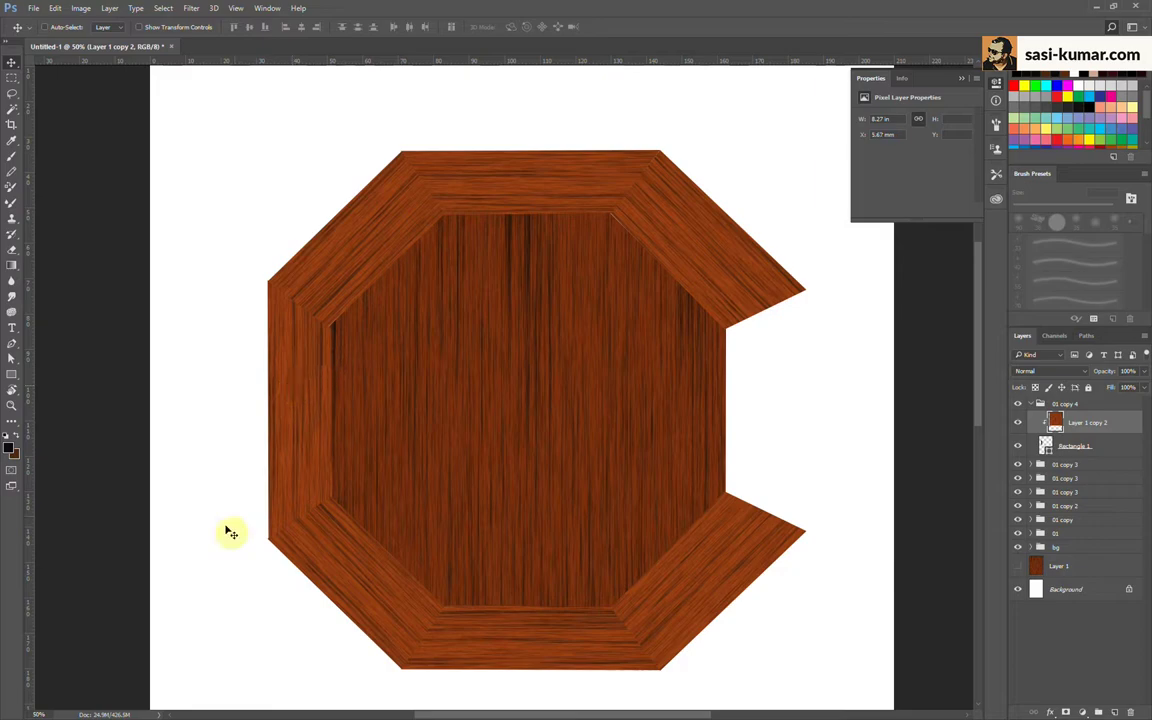
Step: Copy the left post to the right side, flip it horizontally, and push it flush against the octagon
{"action": "left_click", "coordinate": [1031, 405]}
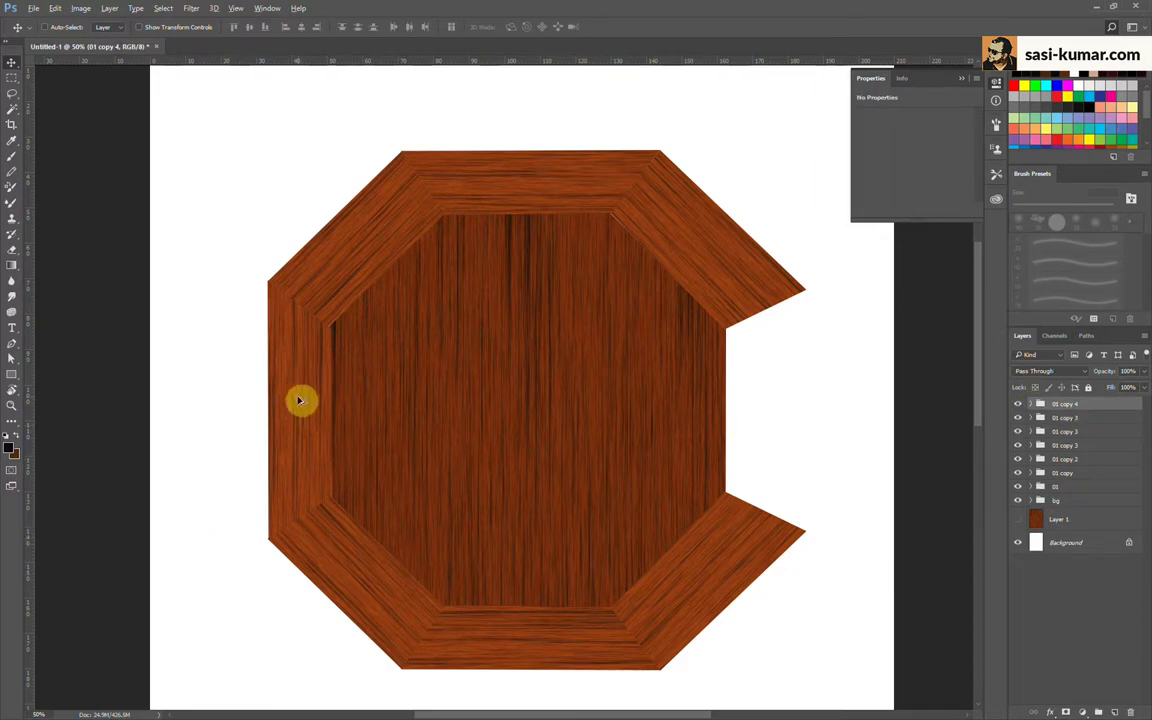
{"action": "left_click_drag", "start_coordinate": [301, 401], "coordinate": [858, 396], "text": "alt"}
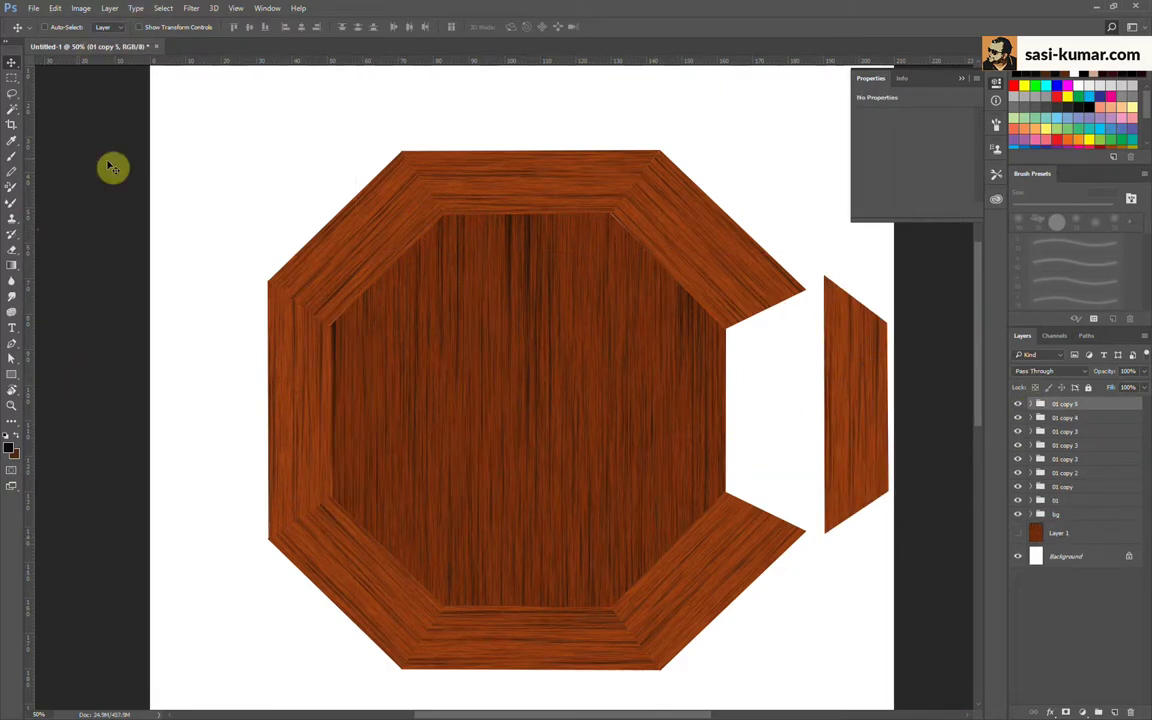
{"action": "left_click", "coordinate": [81, 8]}
{"action": "mouse_move", "coordinate": [73, 265]}
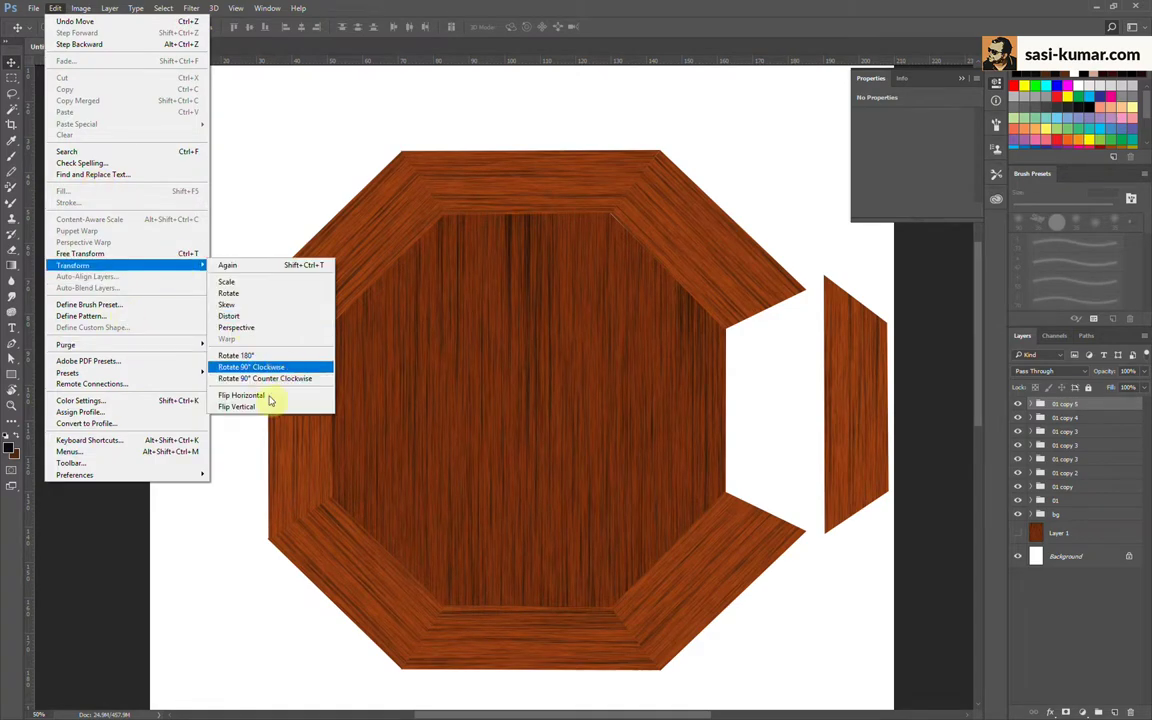
{"action": "left_click", "coordinate": [269, 398]}
{"action": "key", "text": "ctrl+minus"}
{"action": "key", "text": "ctrl+minus"}
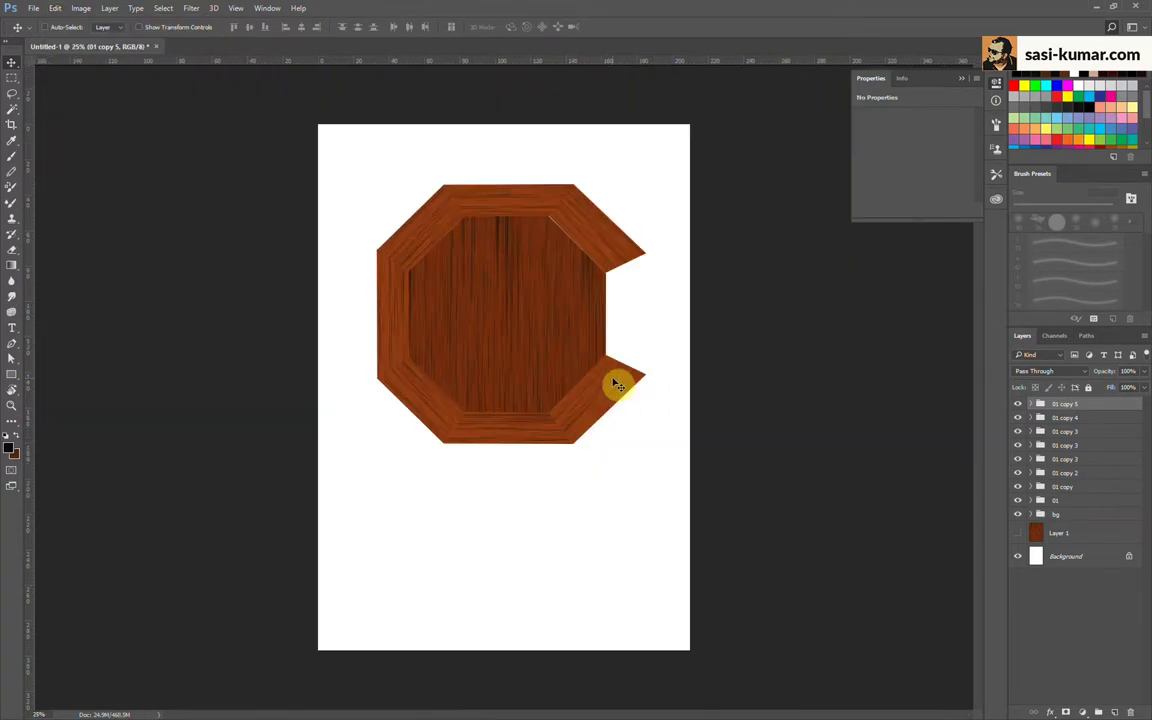
{"action": "left_click_drag", "start_coordinate": [618, 385], "coordinate": [591, 316]}
{"action": "key", "text": "ctrl+plus"}
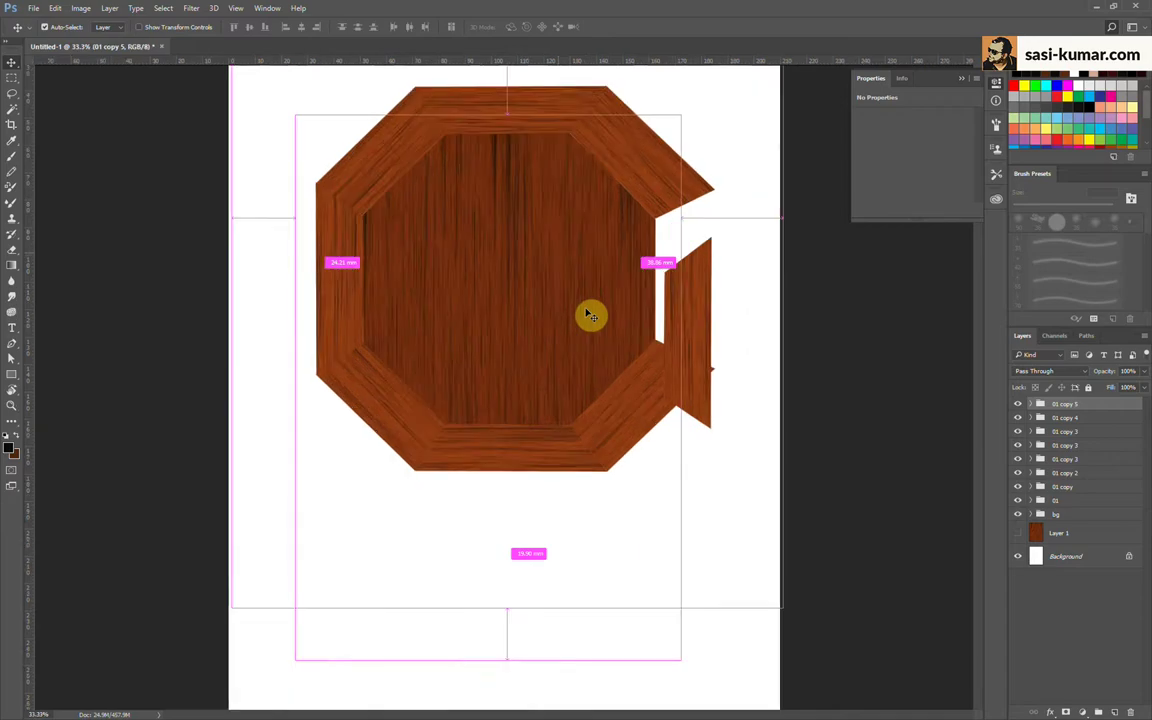
{"action": "key", "text": "ctrl+plus"}
{"action": "left_click_drag", "start_coordinate": [753, 283], "coordinate": [753, 200]}
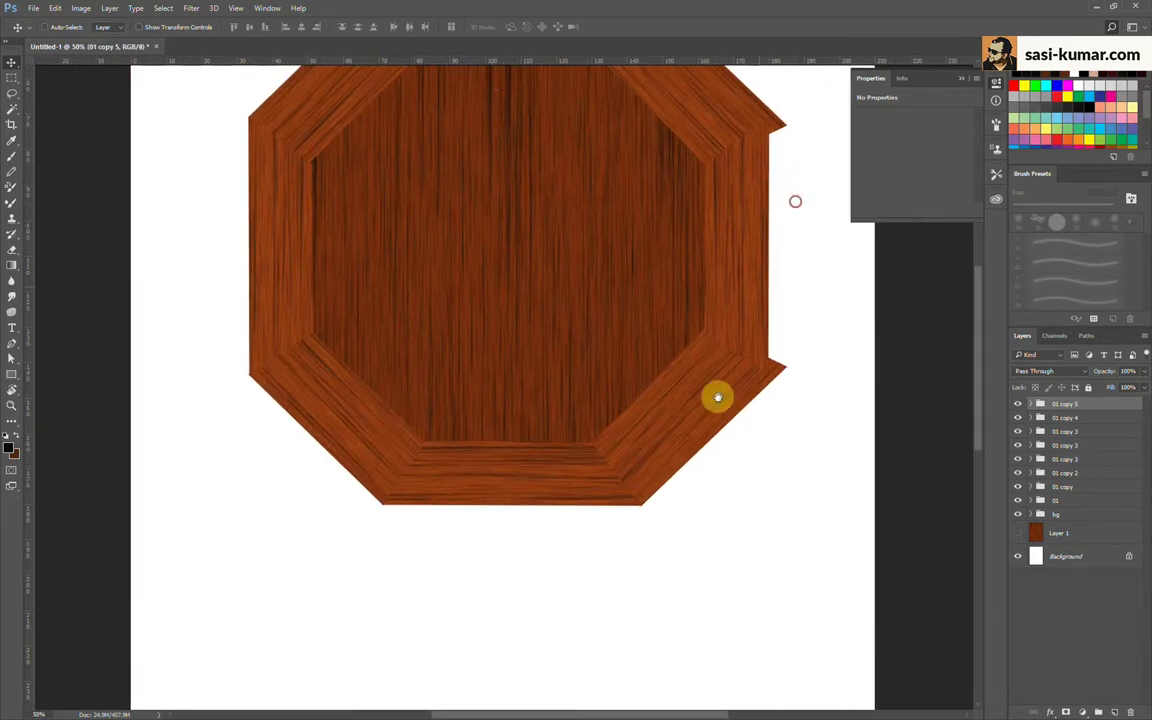
{"action": "scroll", "coordinate": [719, 408], "scroll_direction": "up", "scroll_amount": 3}
{"action": "left_click_drag", "start_coordinate": [719, 420], "coordinate": [649, 432]}
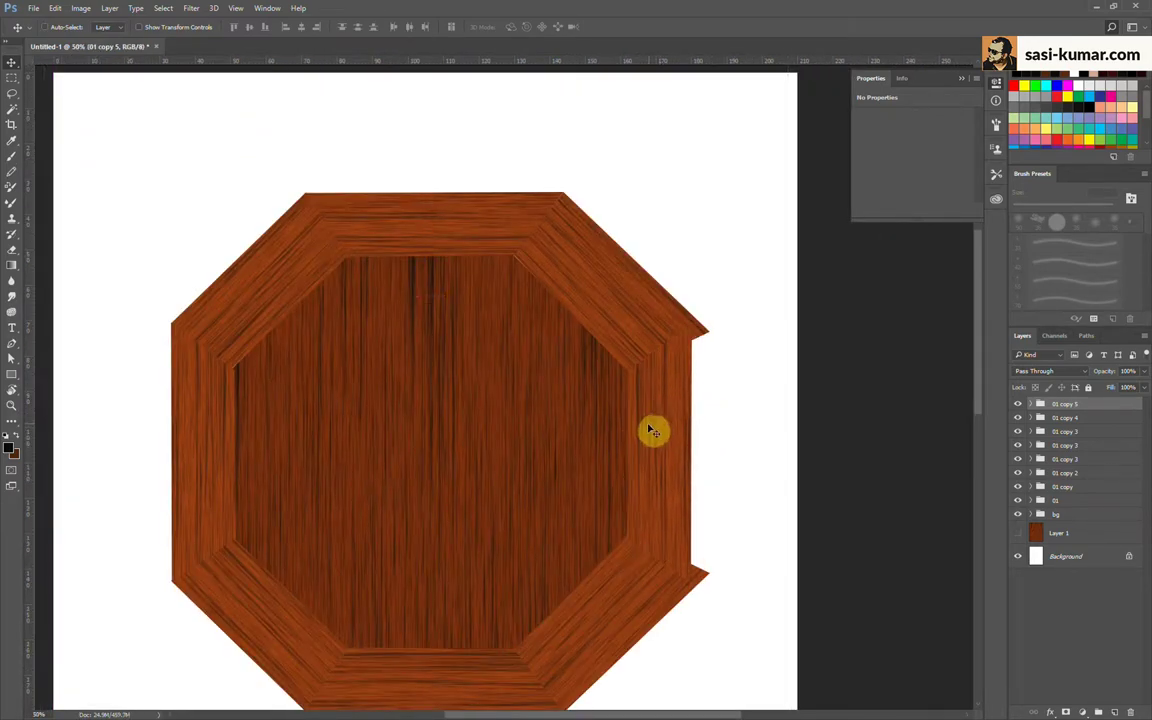
{"action": "left_click", "coordinate": [624, 294]}
Step: Move the upper-right strip's mask corner anchor to close its gap
{"action": "key", "text": "a"}
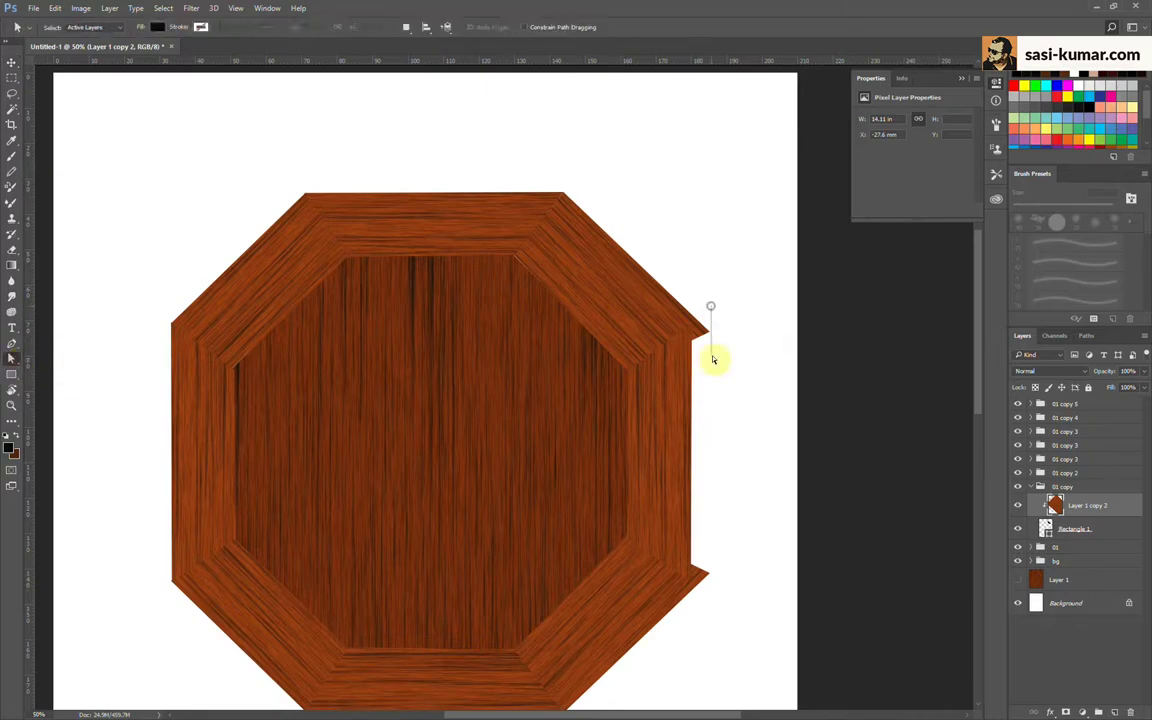
{"action": "left_click", "coordinate": [1075, 528]}
{"action": "left_click", "coordinate": [690, 302]}
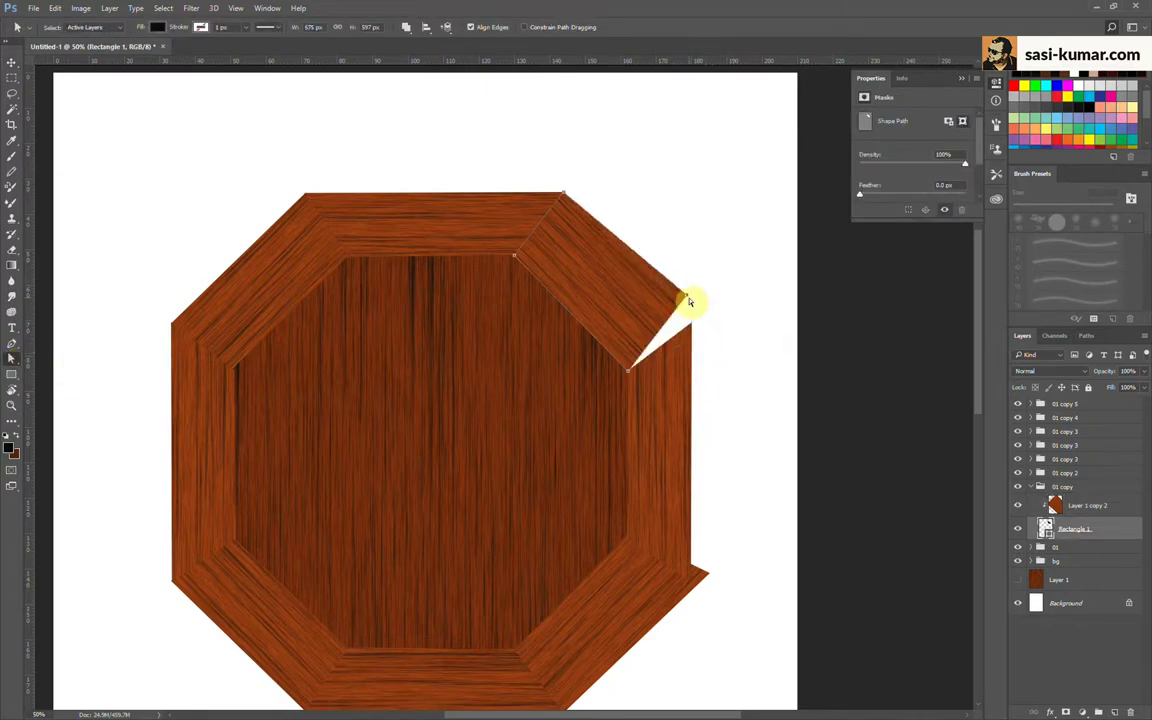
{"action": "left_click_drag", "start_coordinate": [692, 326], "coordinate": [690, 324]}
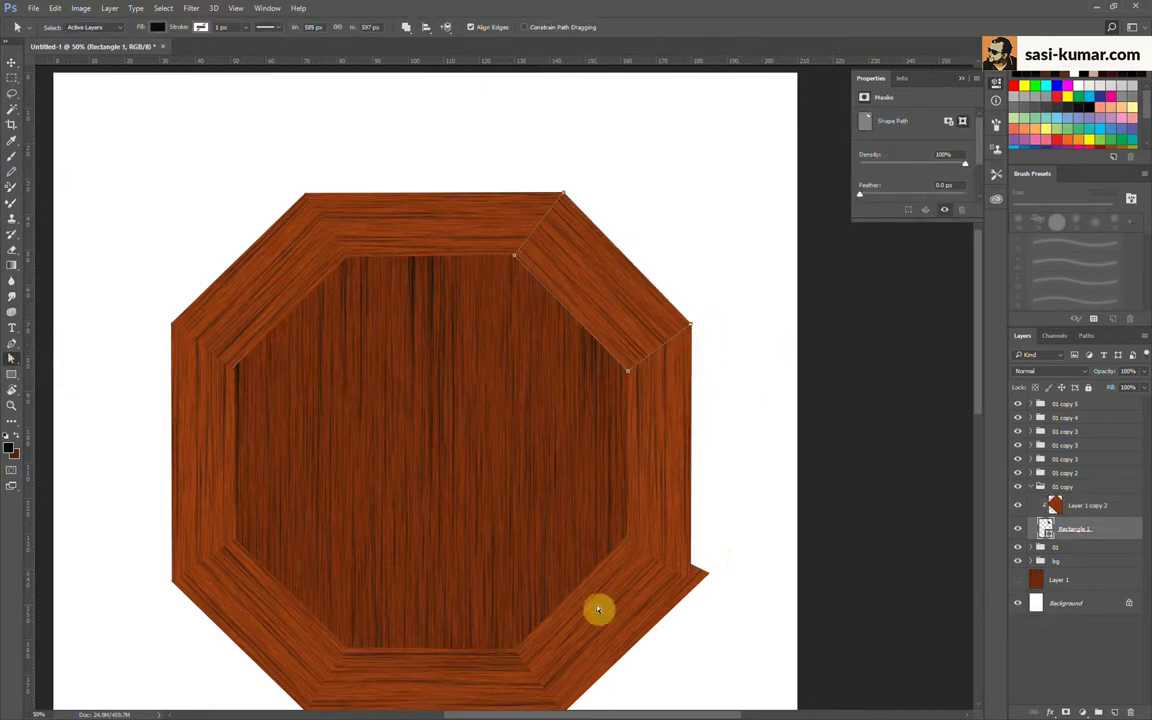
{"action": "left_click", "coordinate": [719, 561]}
{"action": "key", "text": "v"}
Step: Reshape the lower-right strip's Rectangle 1 mask so it meets the right post's bevel
{"action": "left_click", "coordinate": [443, 350]}
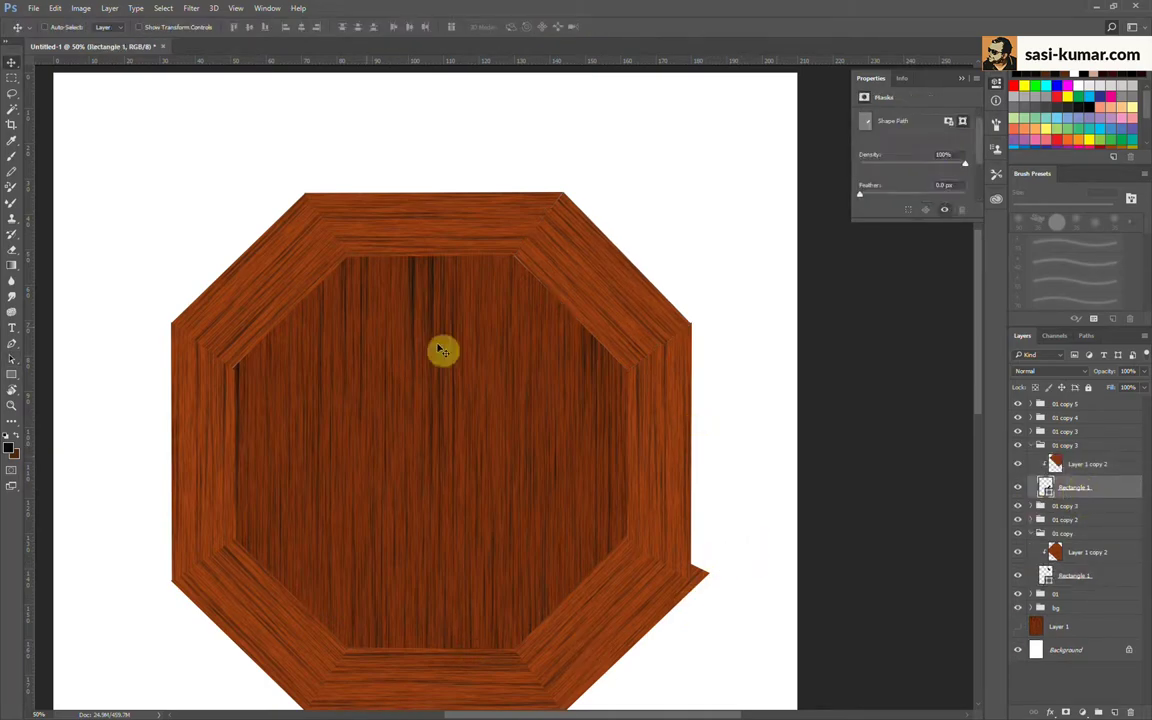
{"action": "left_click", "coordinate": [17, 360]}
{"action": "left_click_drag", "start_coordinate": [705, 588], "coordinate": [737, 547]}
{"action": "left_click_drag", "start_coordinate": [703, 588], "coordinate": [731, 568]}
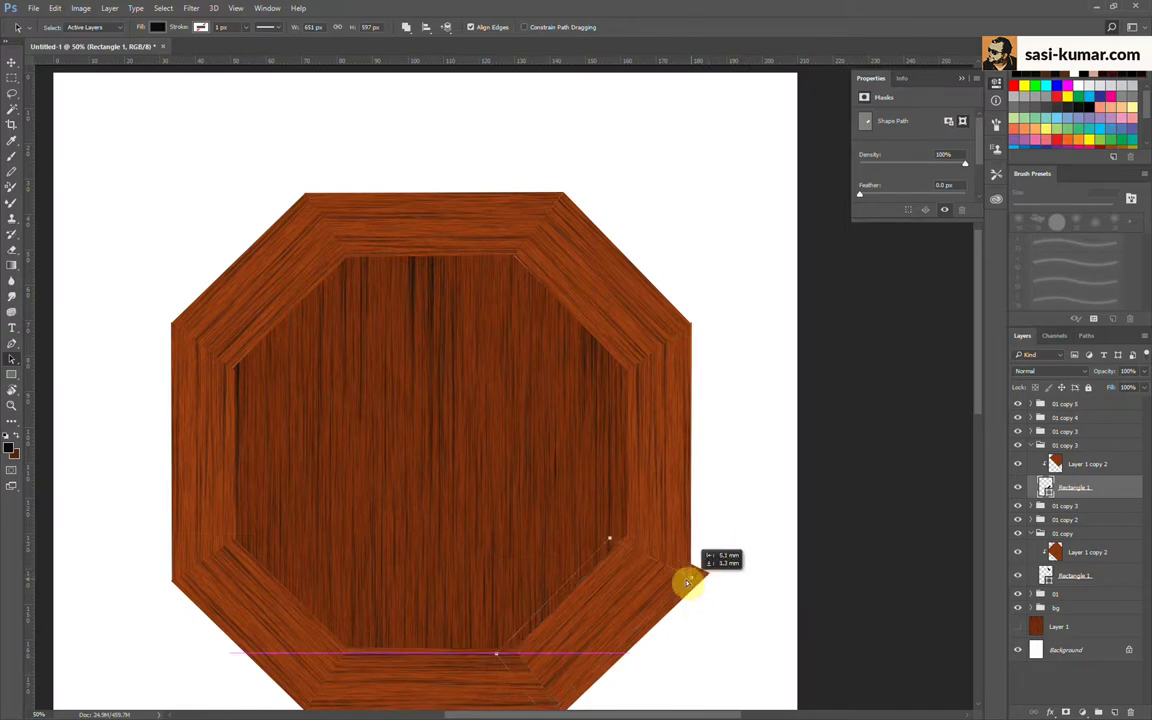
{"action": "right_click", "coordinate": [14, 360]}
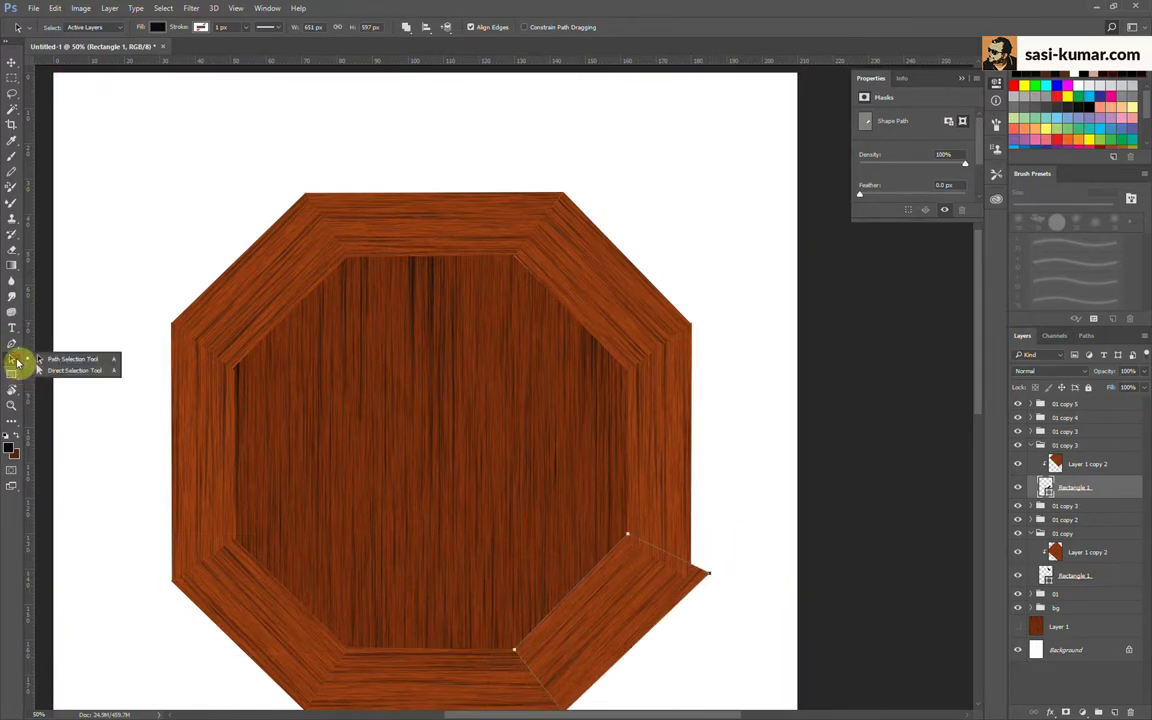
{"action": "left_click", "coordinate": [48, 374]}
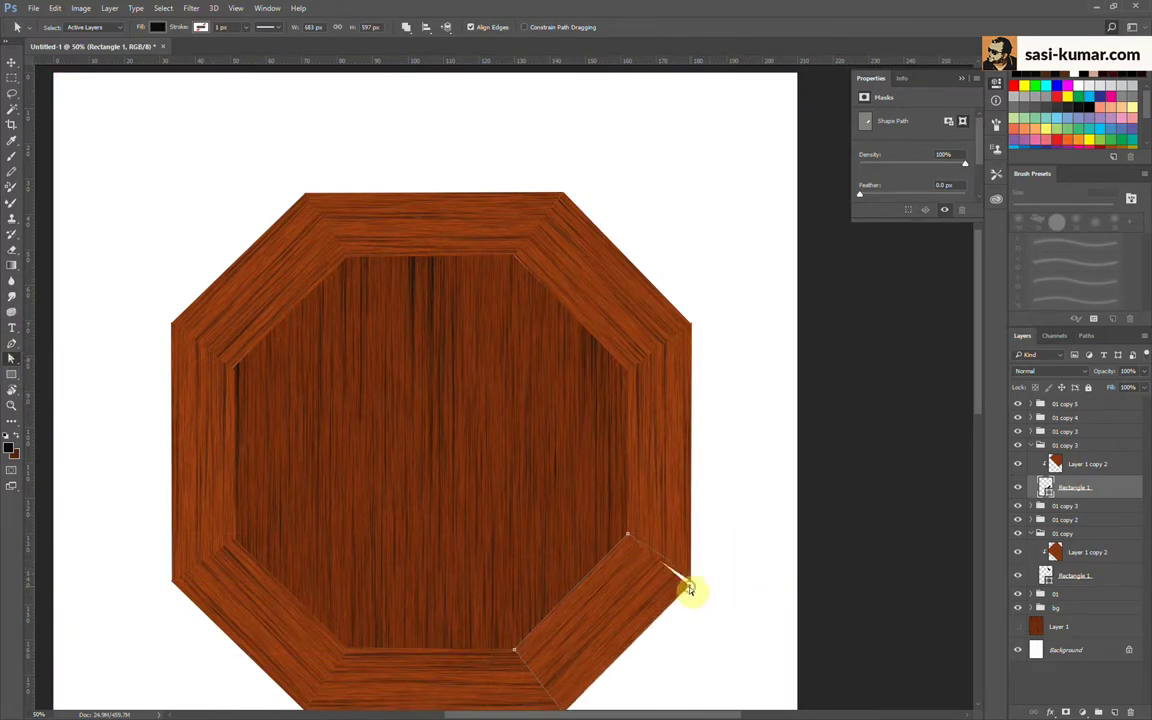
{"action": "left_click", "coordinate": [12, 62]}
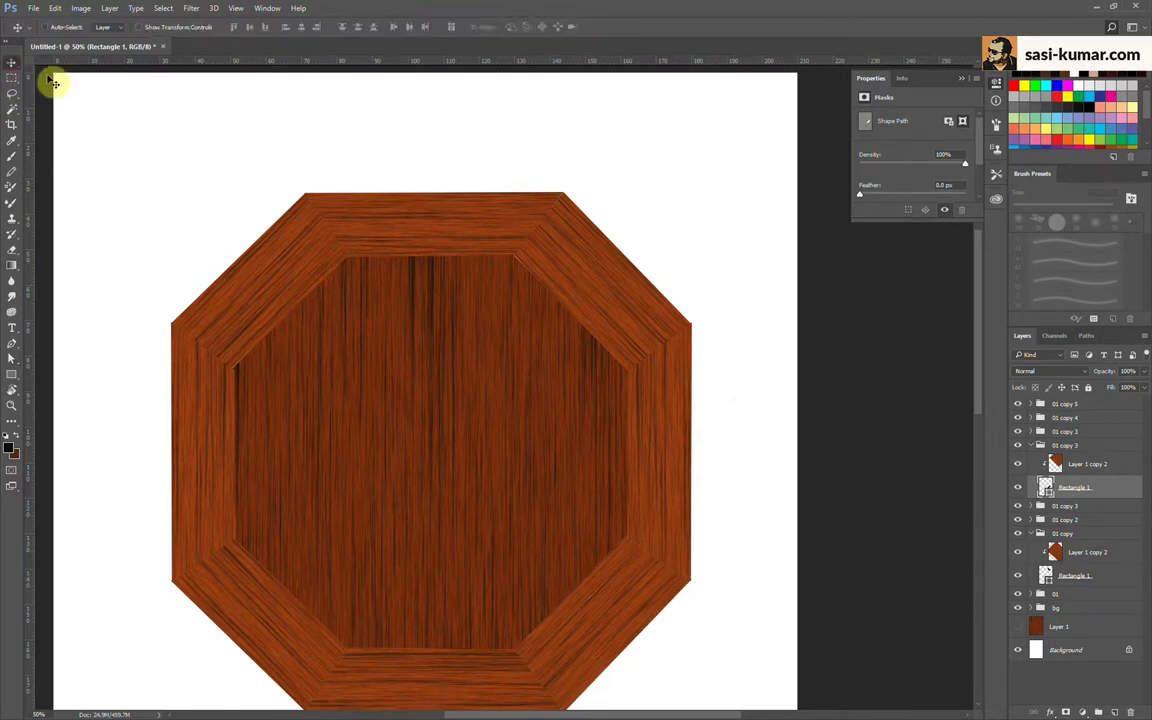
{"action": "key", "text": "ctrl+minus"}
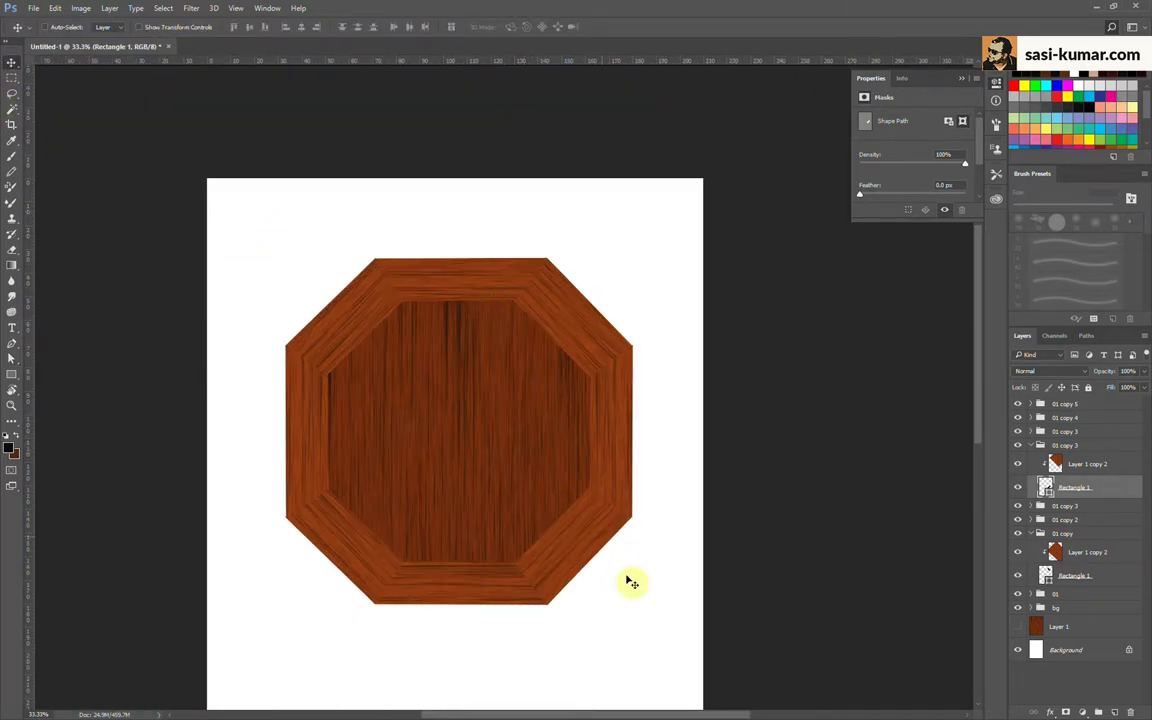
{"action": "left_click_drag", "start_coordinate": [632, 582], "coordinate": [625, 560]}
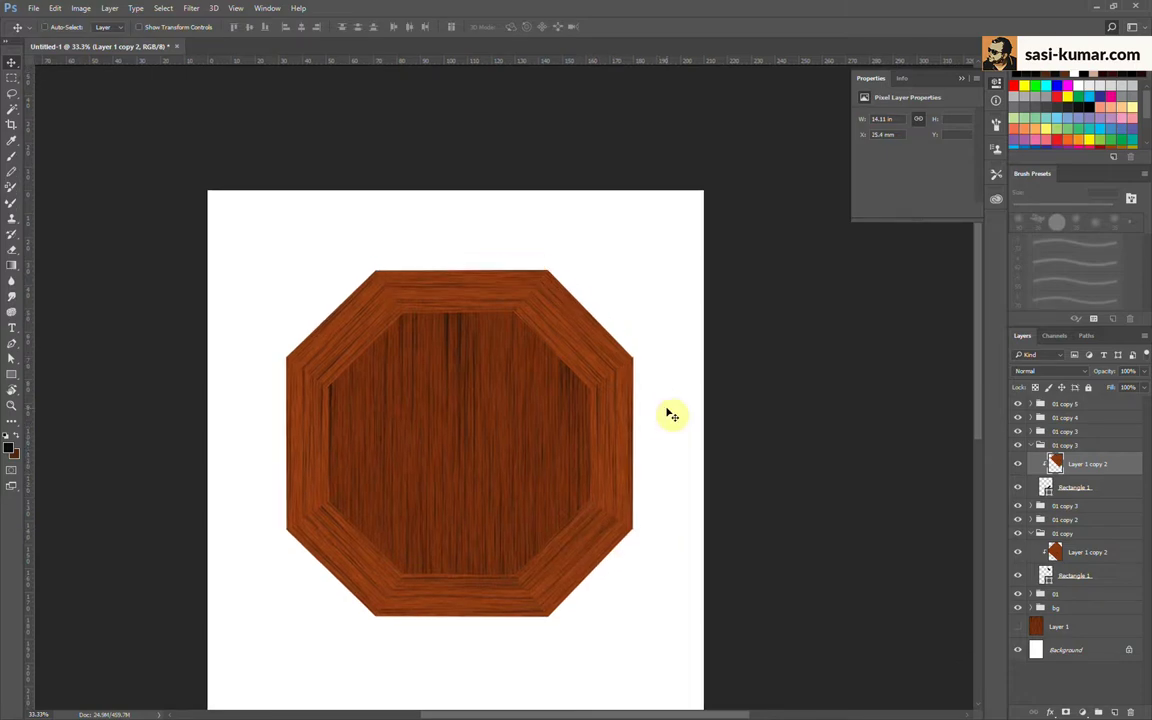
Step: Group all frame pieces into Group 1 and convert it to a smart object
{"action": "left_click", "coordinate": [1031, 445]}
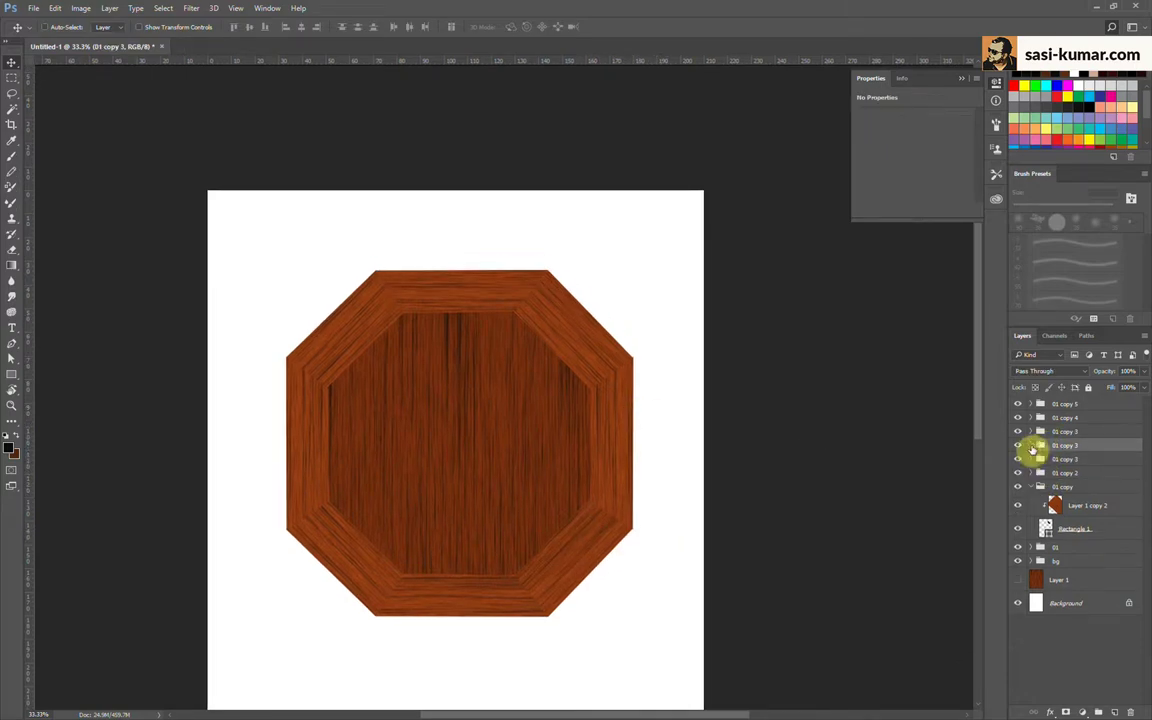
{"action": "left_click", "coordinate": [1033, 488]}
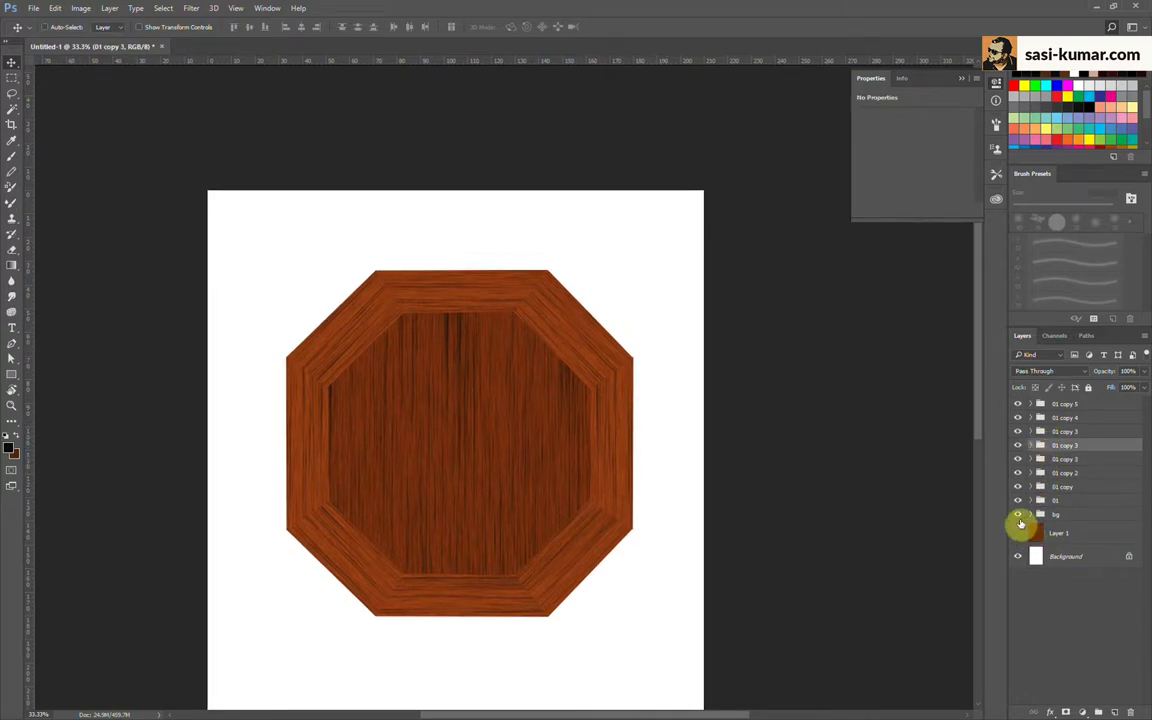
{"action": "left_click", "coordinate": [1070, 404]}
{"action": "left_click", "coordinate": [1062, 499], "text": "shift"}
{"action": "key", "text": "ctrl+g"}
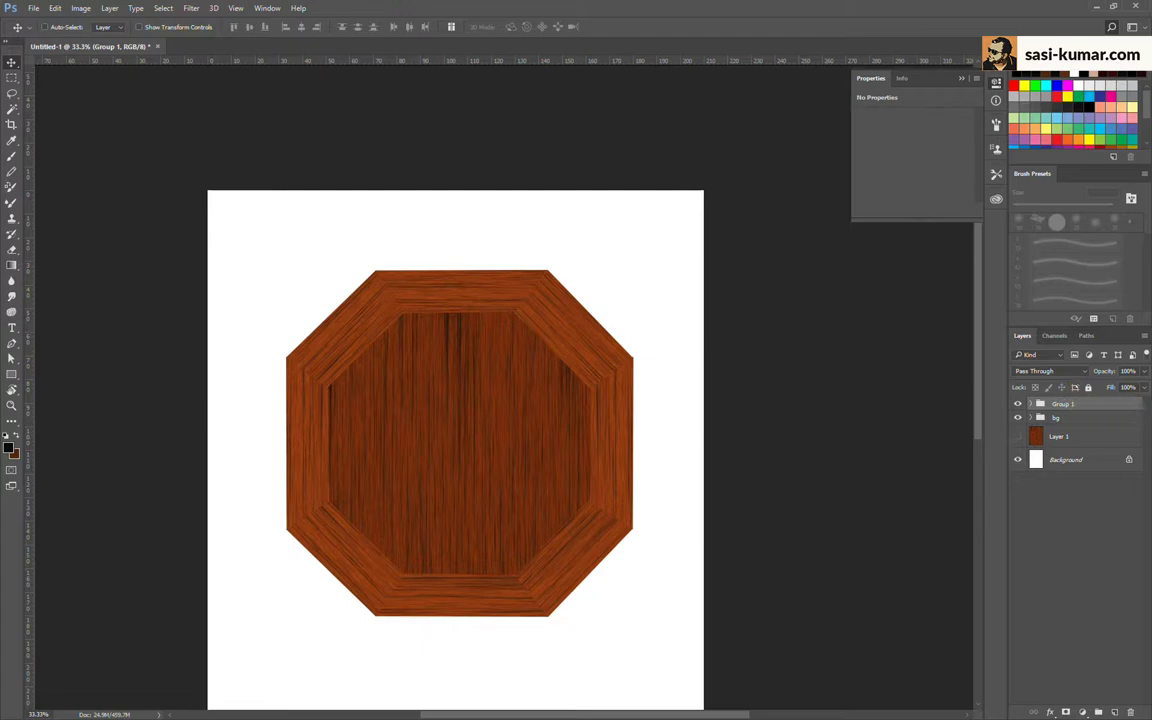
{"action": "left_click", "coordinate": [377, 280]}
{"action": "right_click", "coordinate": [1093, 409]}
{"action": "left_click", "coordinate": [1005, 597]}
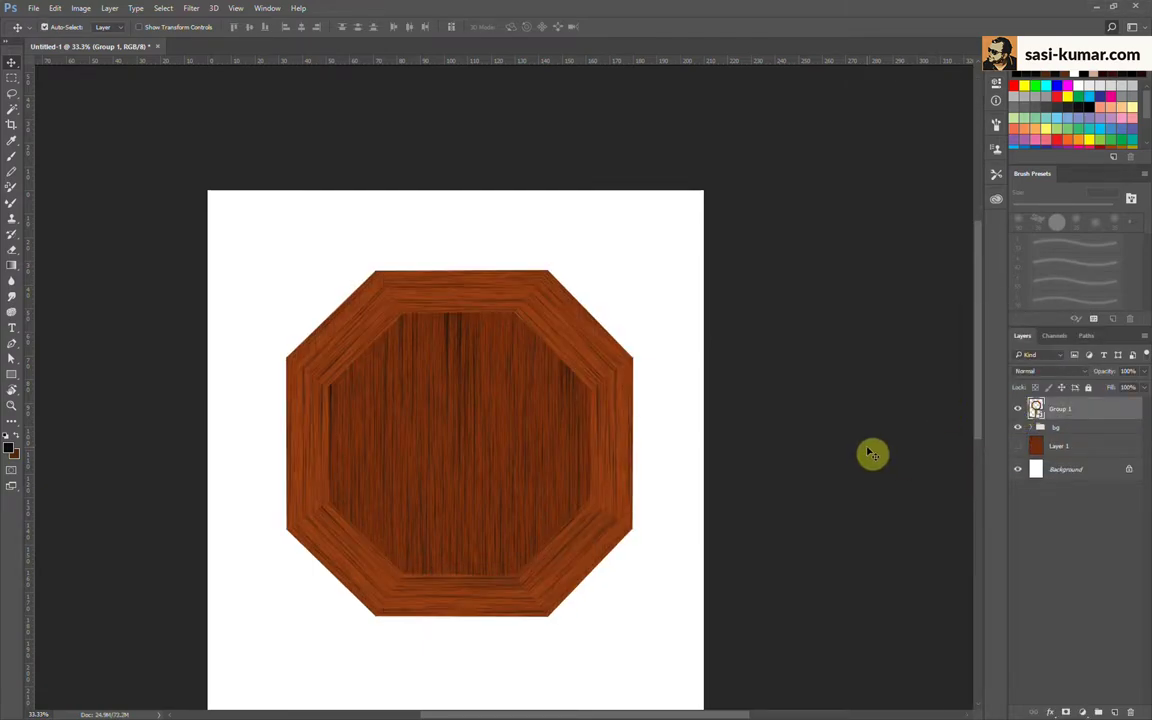
Step: Apply a Curves adjustment with one added curve point to Group 1
{"action": "key", "text": "ctrl+m"}
{"action": "left_click_drag", "start_coordinate": [597, 147], "coordinate": [826, 108]}
{"action": "left_click", "coordinate": [781, 208]}
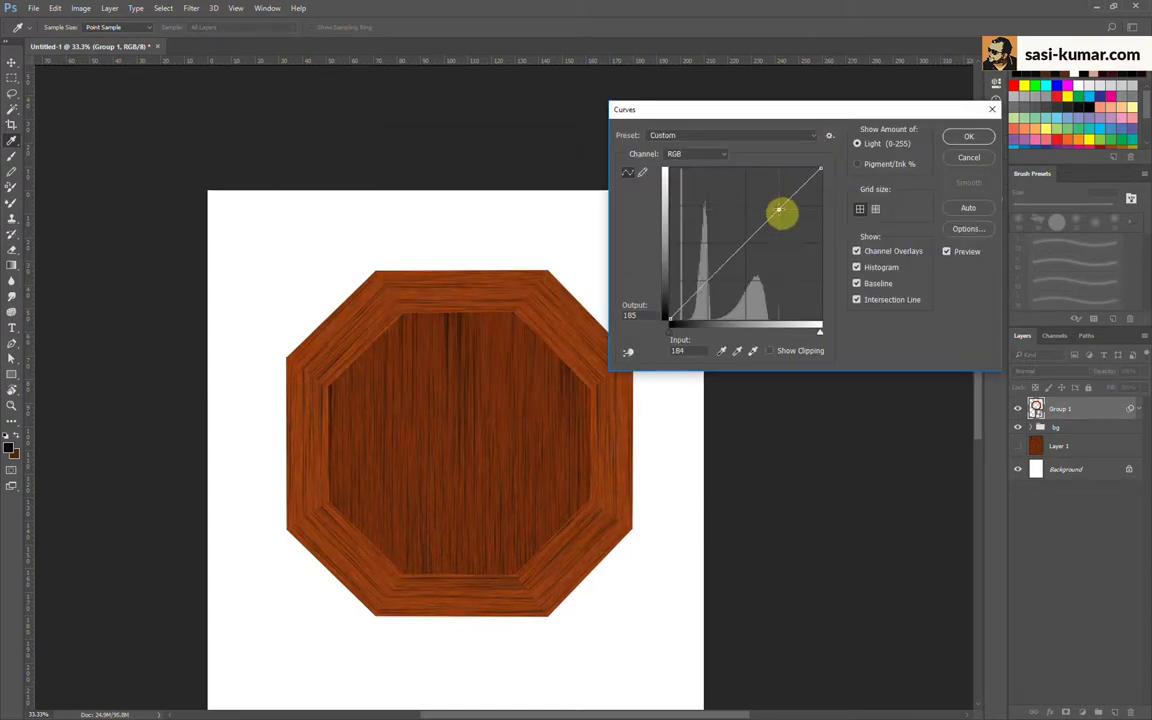
{"action": "left_click", "coordinate": [972, 139]}
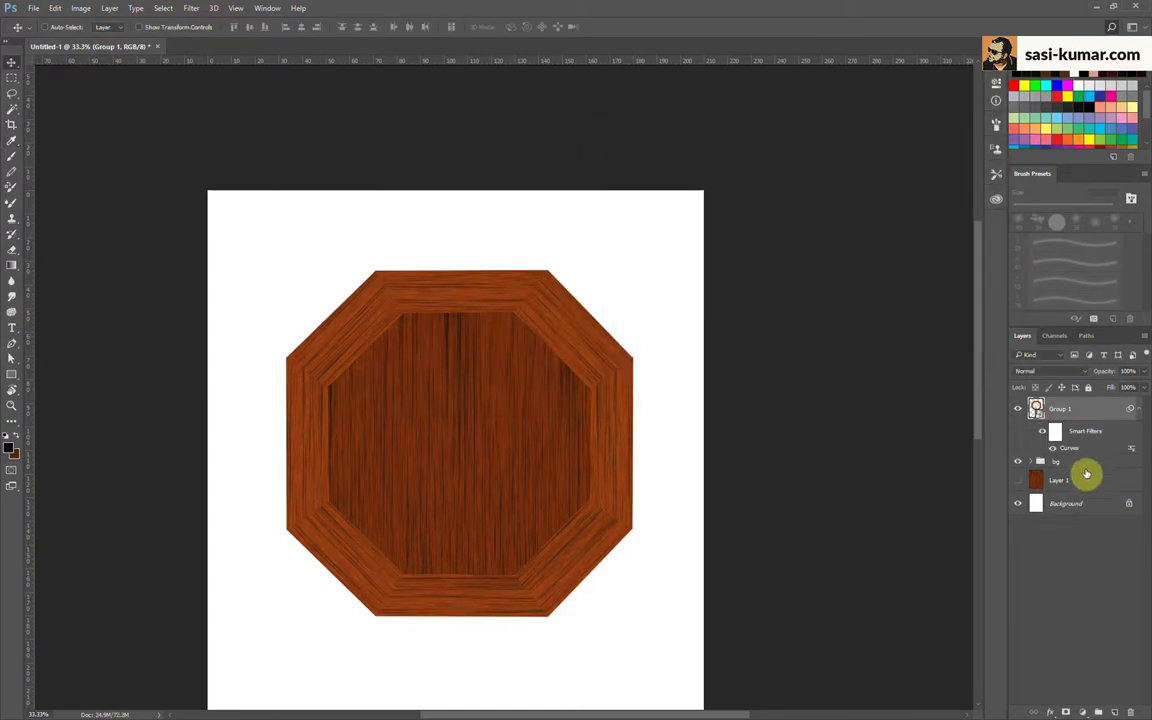
Step: Load the inner octagon's outline from the bg group, deselect it, and collapse bg
{"action": "left_click", "coordinate": [1031, 461]}
{"action": "left_click", "coordinate": [1045, 503], "text": "ctrl"}
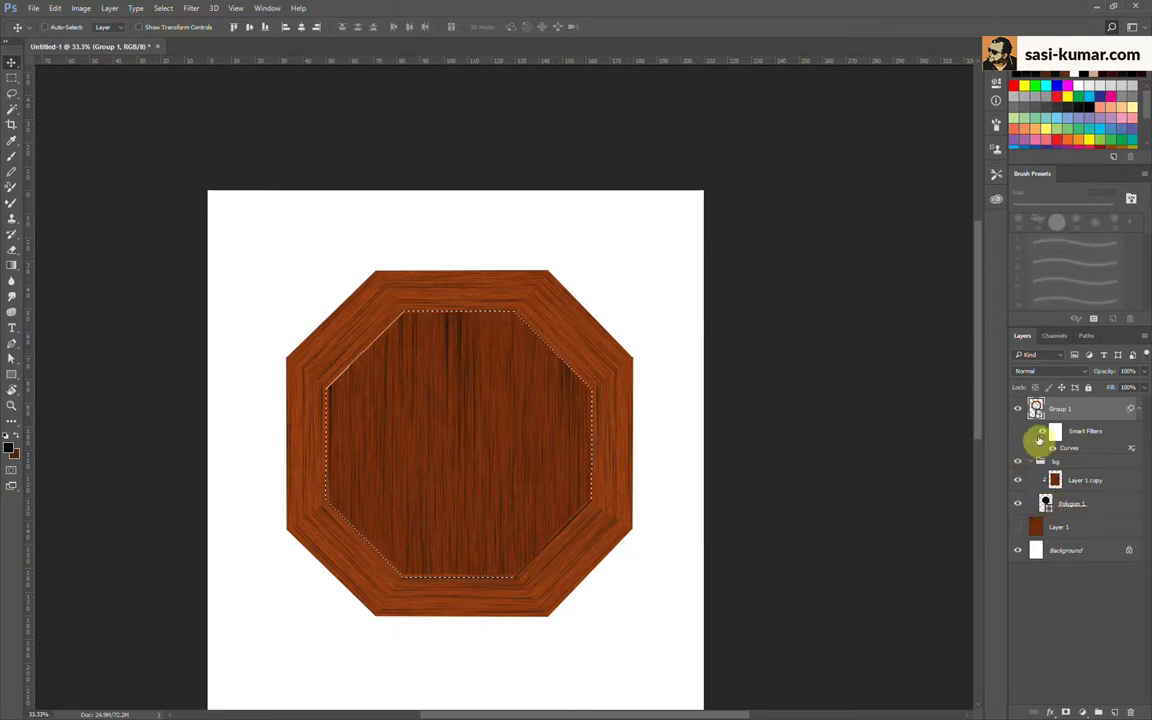
{"action": "key", "text": "ctrl+d"}
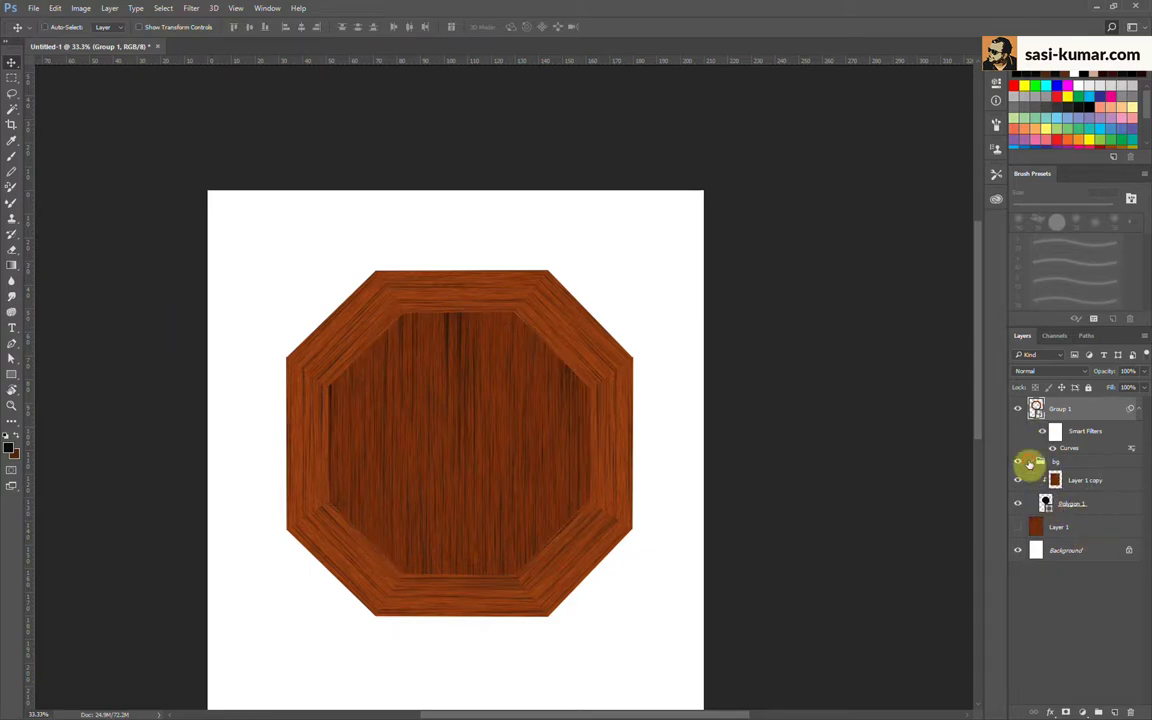
{"action": "left_click", "coordinate": [1030, 464]}
{"action": "right_click", "coordinate": [11, 374]}
Step: Draw a black octagon with the Polygon Tool over the frame centre
{"action": "left_click", "coordinate": [56, 402]}
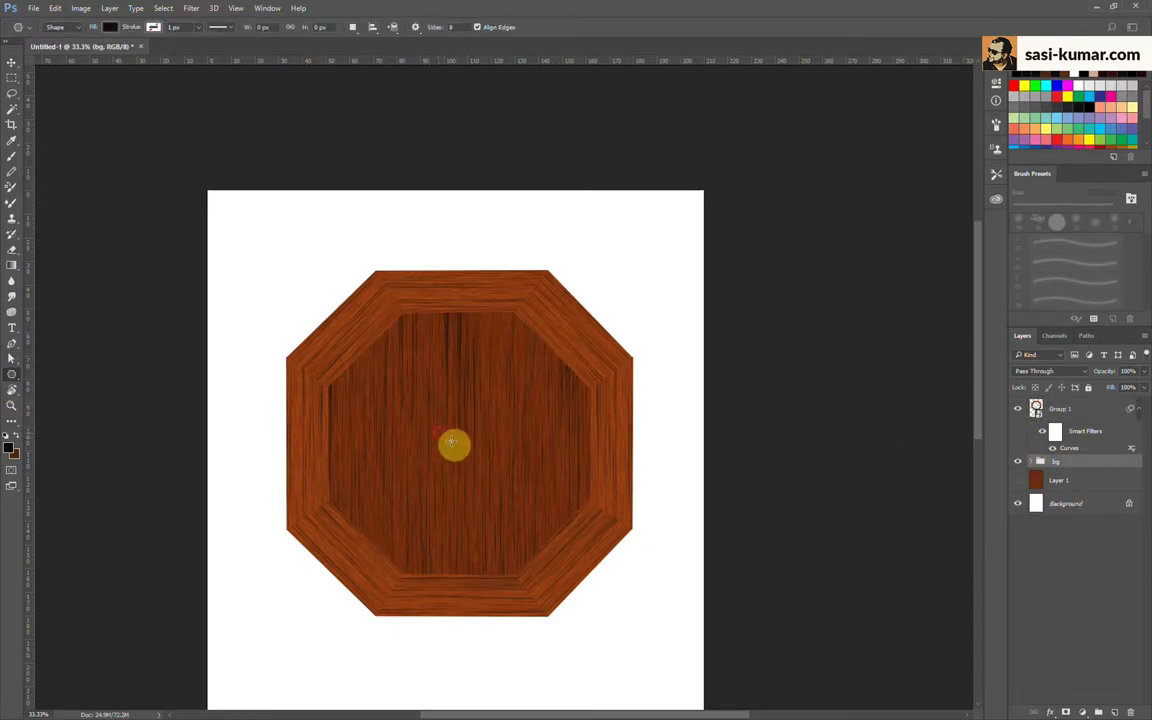
{"action": "left_click_drag", "start_coordinate": [451, 442], "coordinate": [541, 535]}
{"action": "left_click_drag", "start_coordinate": [1085, 470], "coordinate": [1085, 403]}
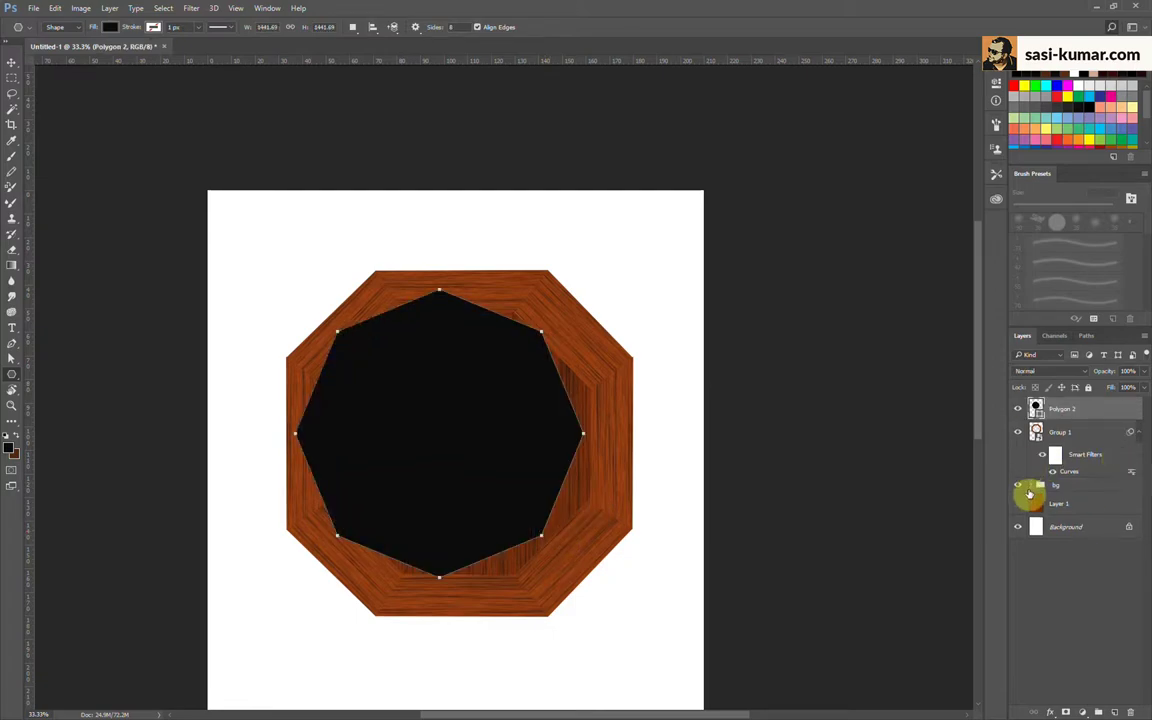
{"action": "left_click", "coordinate": [11, 62]}
{"action": "left_click_drag", "start_coordinate": [444, 335], "coordinate": [463, 342]}
Step: Scale the black octagon so it sits just inside the wood frame border
{"action": "key", "text": "ctrl+t"}
{"action": "left_click_drag", "start_coordinate": [571, 249], "coordinate": [651, 287]}
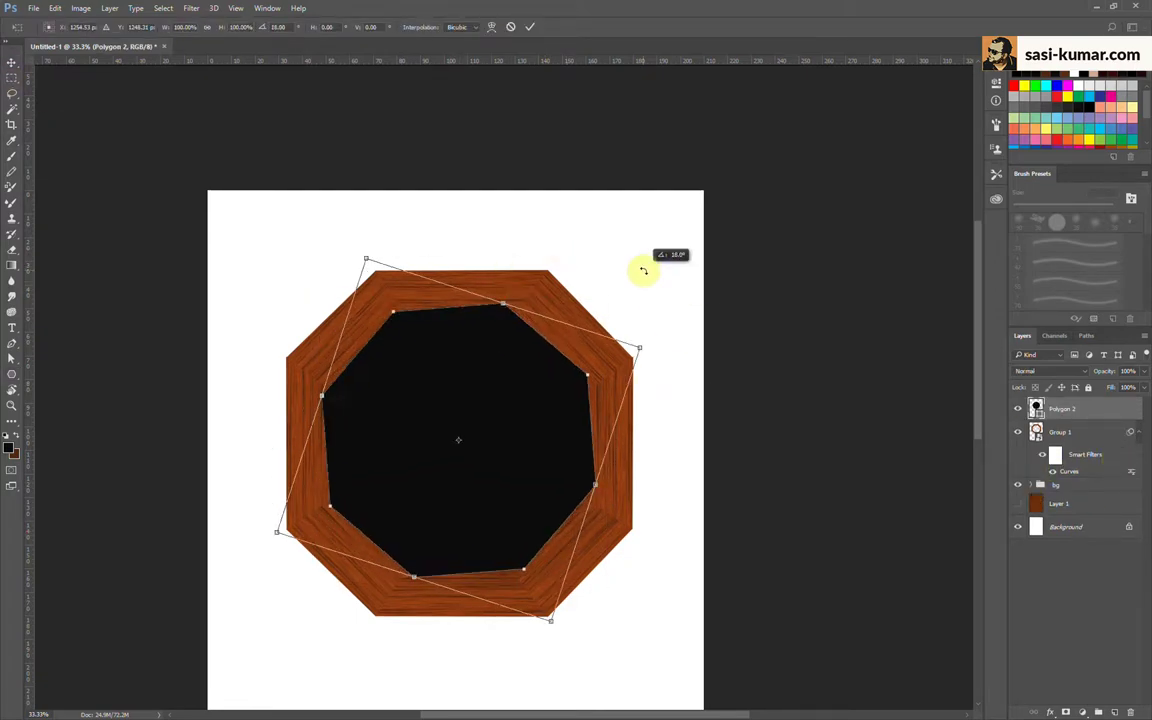
{"action": "left_click", "coordinate": [510, 27]}
{"action": "left_click_drag", "start_coordinate": [478, 380], "coordinate": [475, 378]}
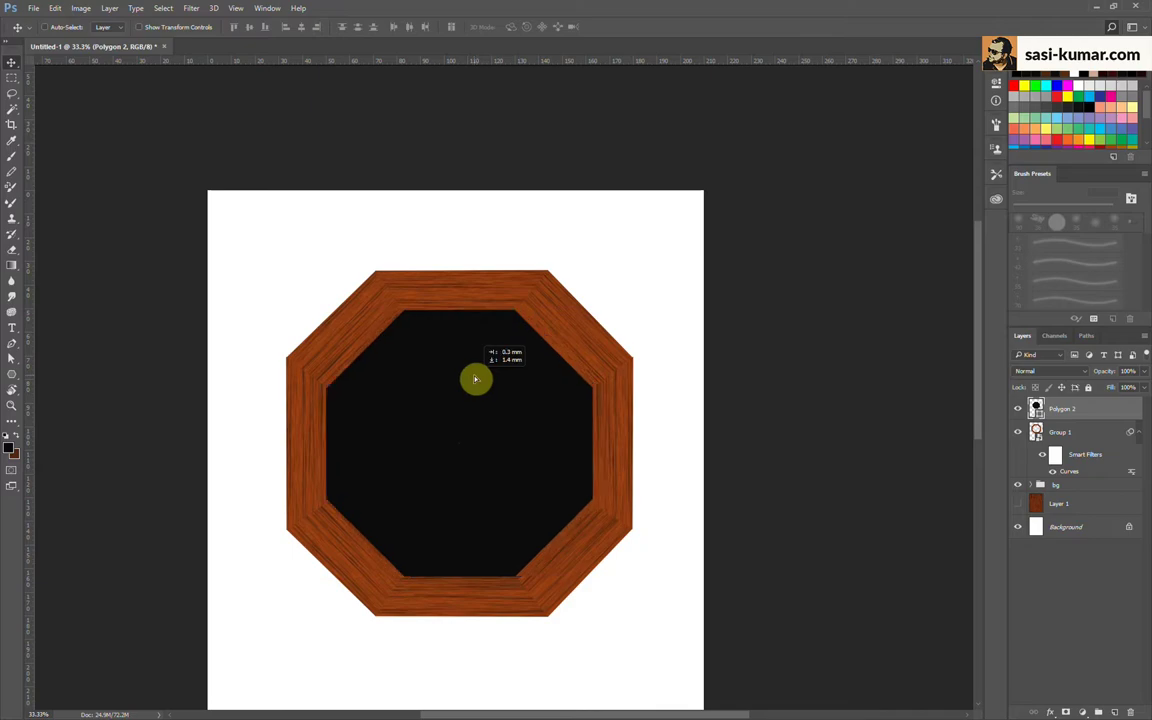
{"action": "key", "text": "ctrl+t"}
{"action": "mouse_move", "coordinate": [607, 594]}
{"action": "left_mouse_down"}
{"action": "mouse_move", "coordinate": [599, 584]}
{"action": "mouse_move", "coordinate": [632, 620]}
{"action": "left_mouse_up"}
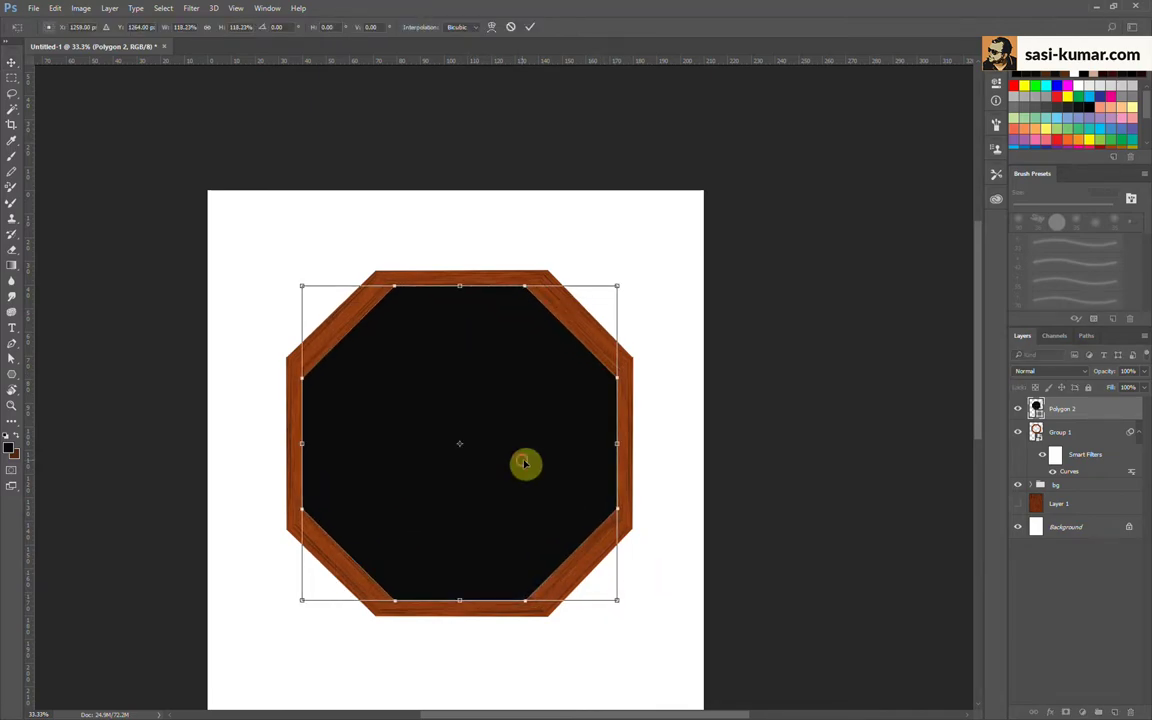
{"action": "left_click", "coordinate": [530, 27]}
{"action": "left_click_drag", "start_coordinate": [455, 395], "coordinate": [463, 401]}
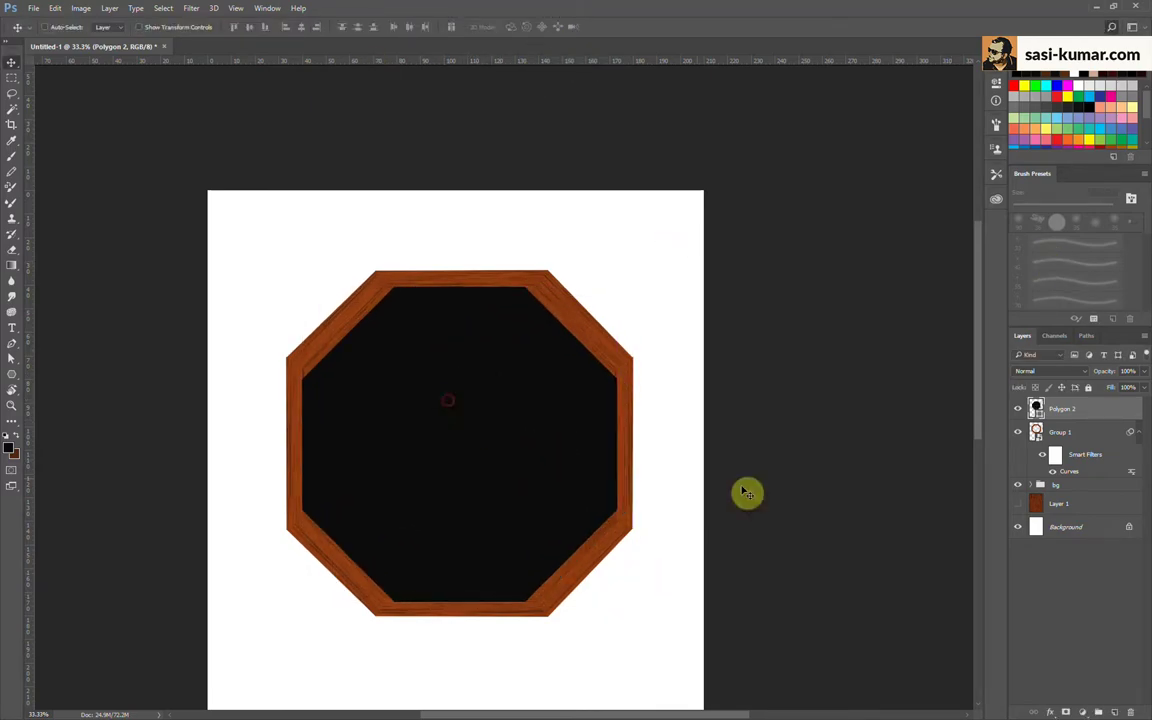
{"action": "key", "text": "ctrl+t"}
{"action": "left_click_drag", "start_coordinate": [617, 289], "coordinate": [606, 299]}
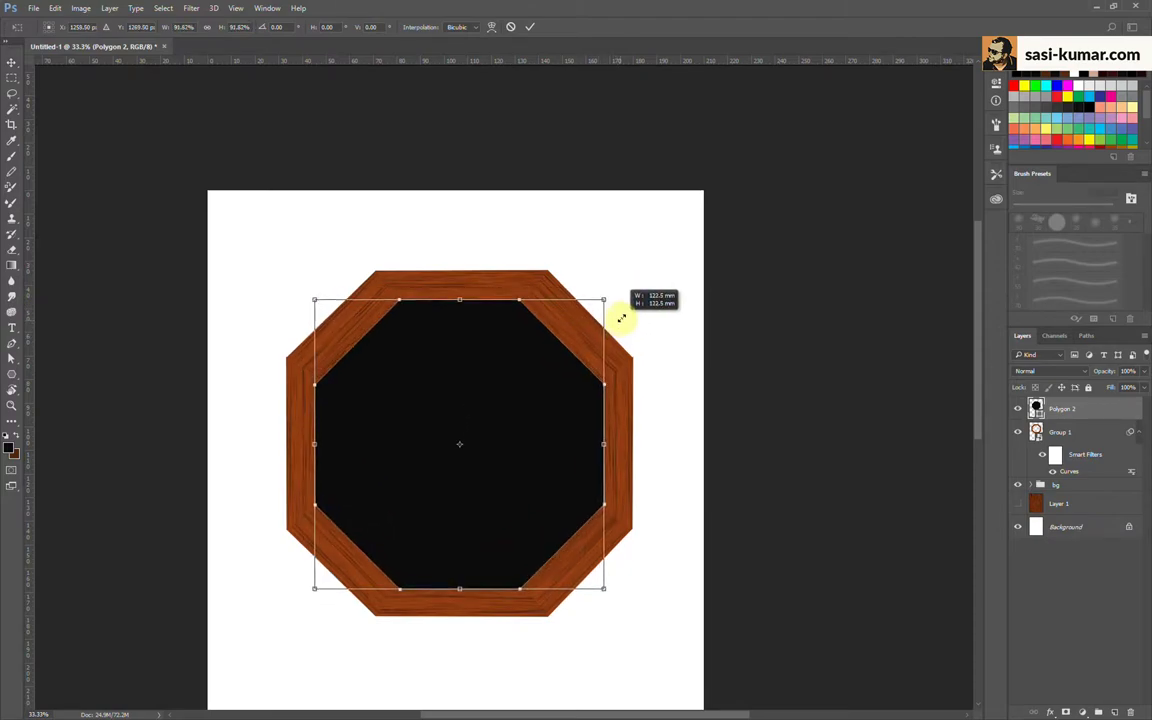
{"action": "left_click", "coordinate": [530, 27]}
Step: Hide Polygon 2, load its outline as a selection, and make Group 1 active
{"action": "left_click", "coordinate": [1037, 410], "text": "ctrl"}
{"action": "left_click", "coordinate": [1018, 408]}
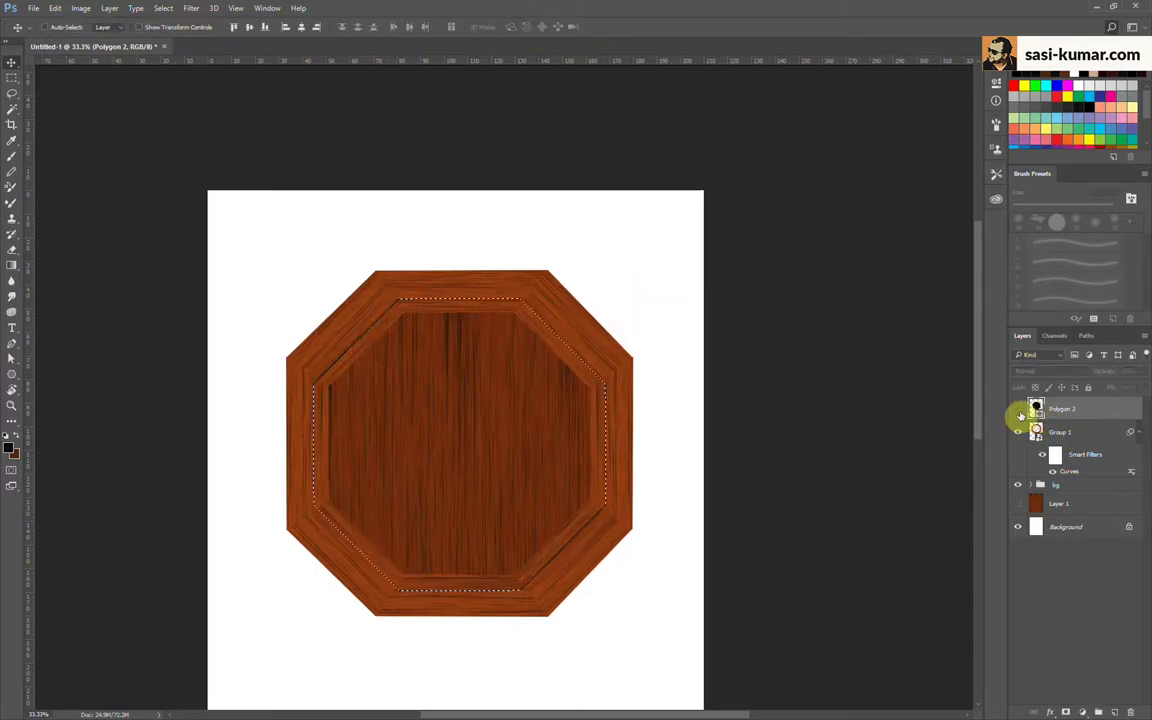
{"action": "left_click", "coordinate": [1087, 434]}
Step: Lighten the wood inside the octagon outline with a Curves adjustment, then deselect
{"action": "key", "text": "ctrl+m"}
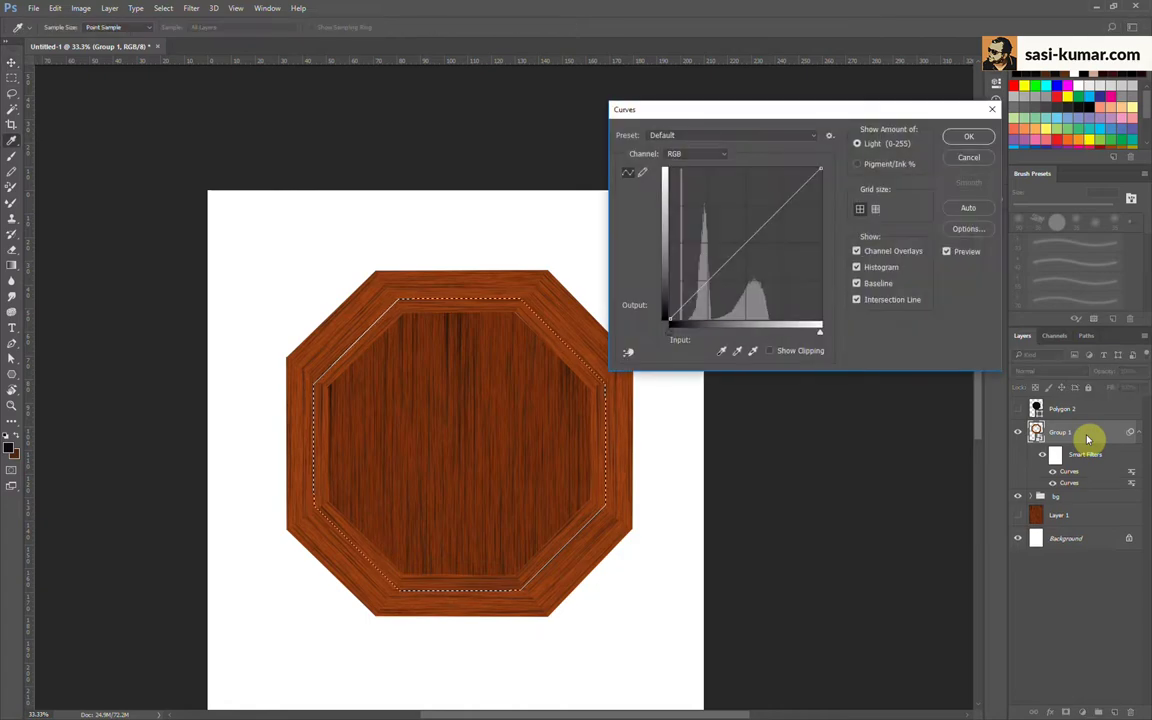
{"action": "left_click_drag", "start_coordinate": [715, 290], "coordinate": [690, 262]}
{"action": "left_click", "coordinate": [967, 137]}
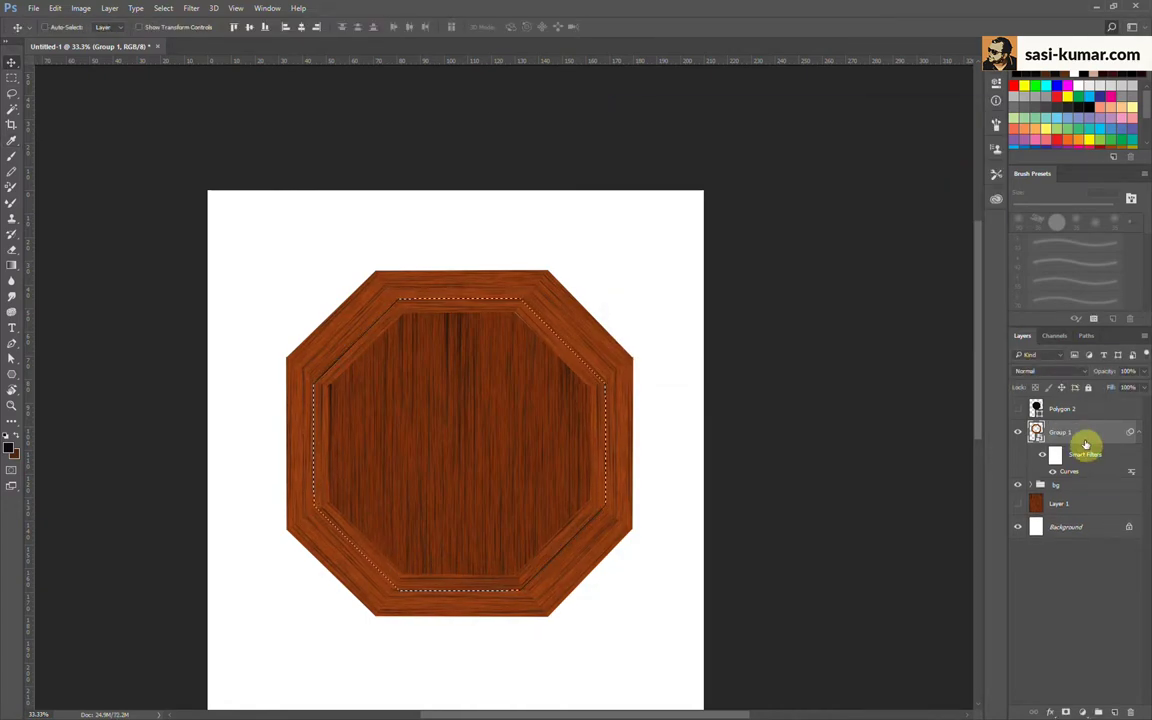
{"action": "key", "text": "ctrl+d"}
Step: Stamp the visible art into a new layer and darken it with Curves
{"action": "key", "text": "ctrl+shift+alt+e"}
{"action": "key", "text": "ctrl+m"}
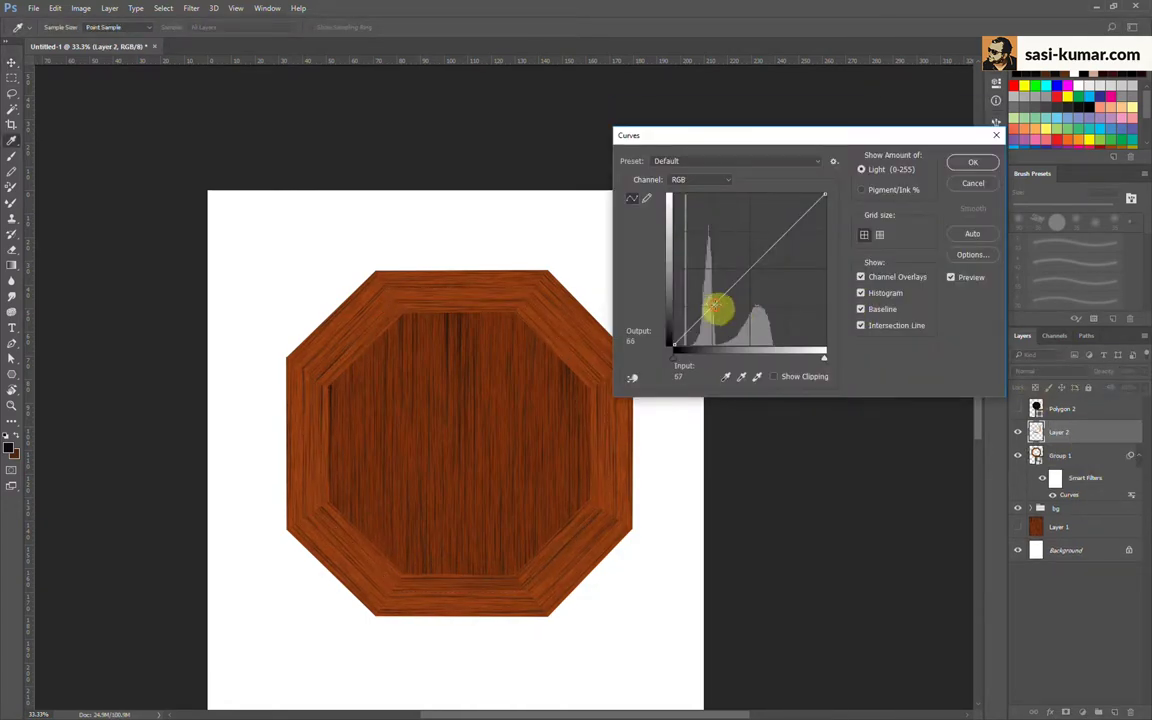
{"action": "left_click_drag", "start_coordinate": [715, 300], "coordinate": [722, 314]}
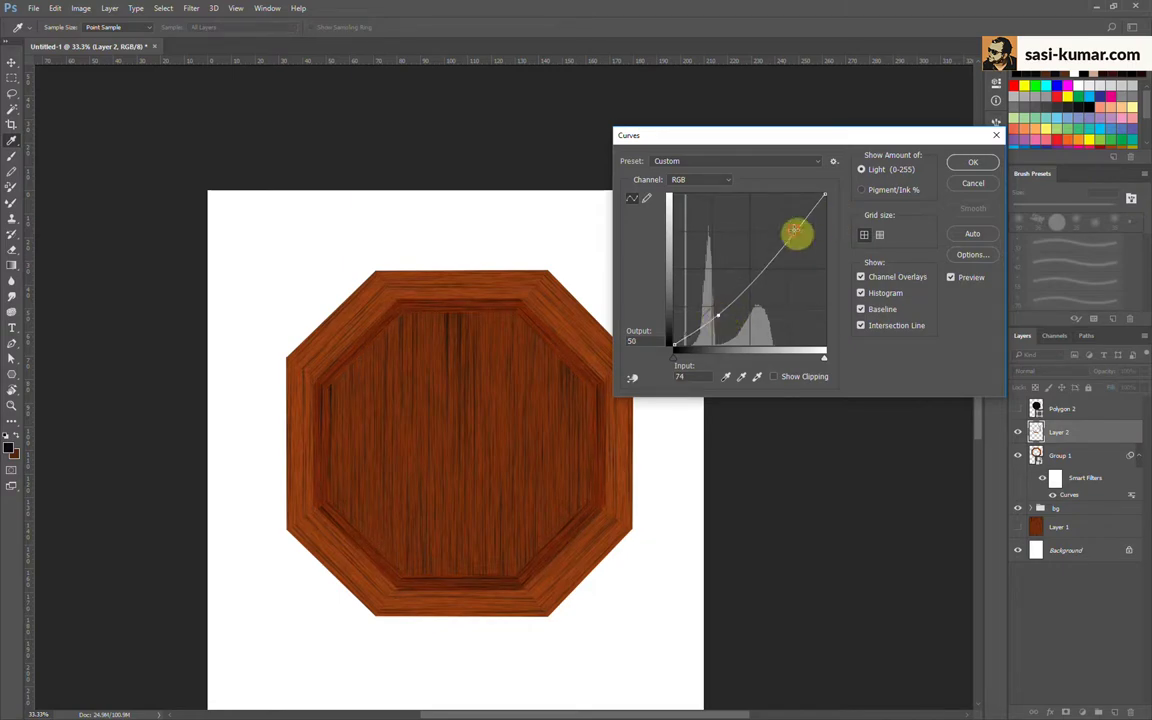
{"action": "left_click_drag", "start_coordinate": [794, 231], "coordinate": [803, 238]}
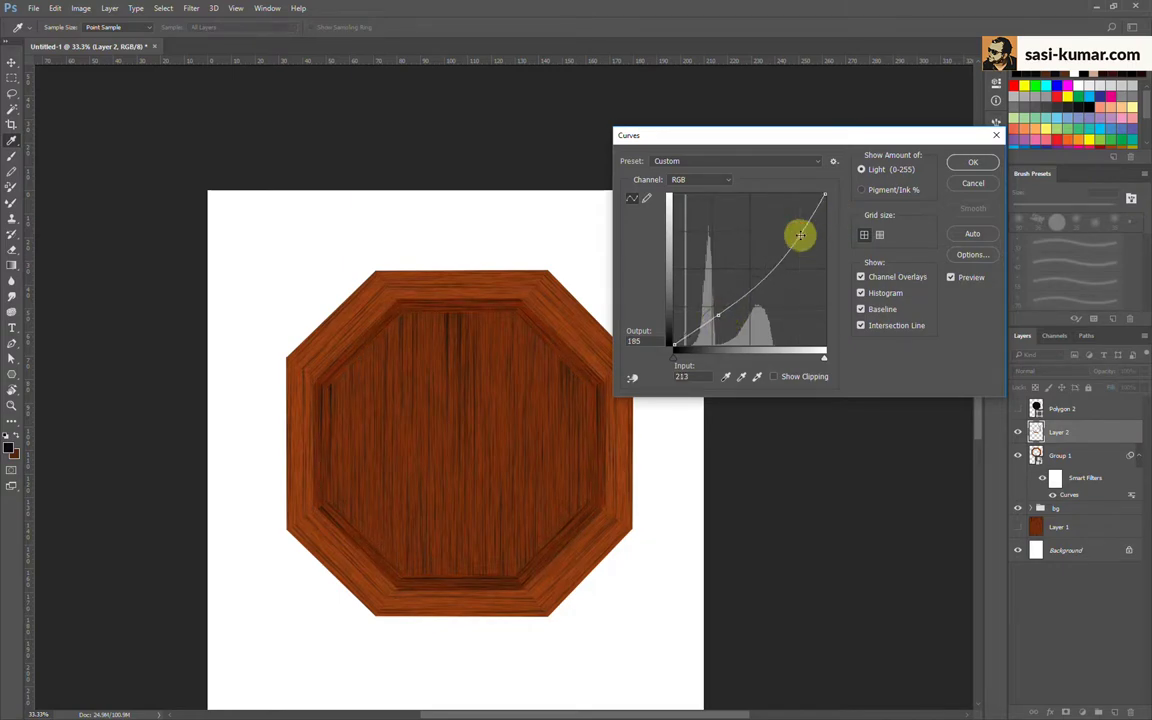
{"action": "left_click", "coordinate": [968, 161]}
Step: Shrink the black octagon slightly and copy the frame inside its outline to a new layer
{"action": "left_click", "coordinate": [1018, 408]}
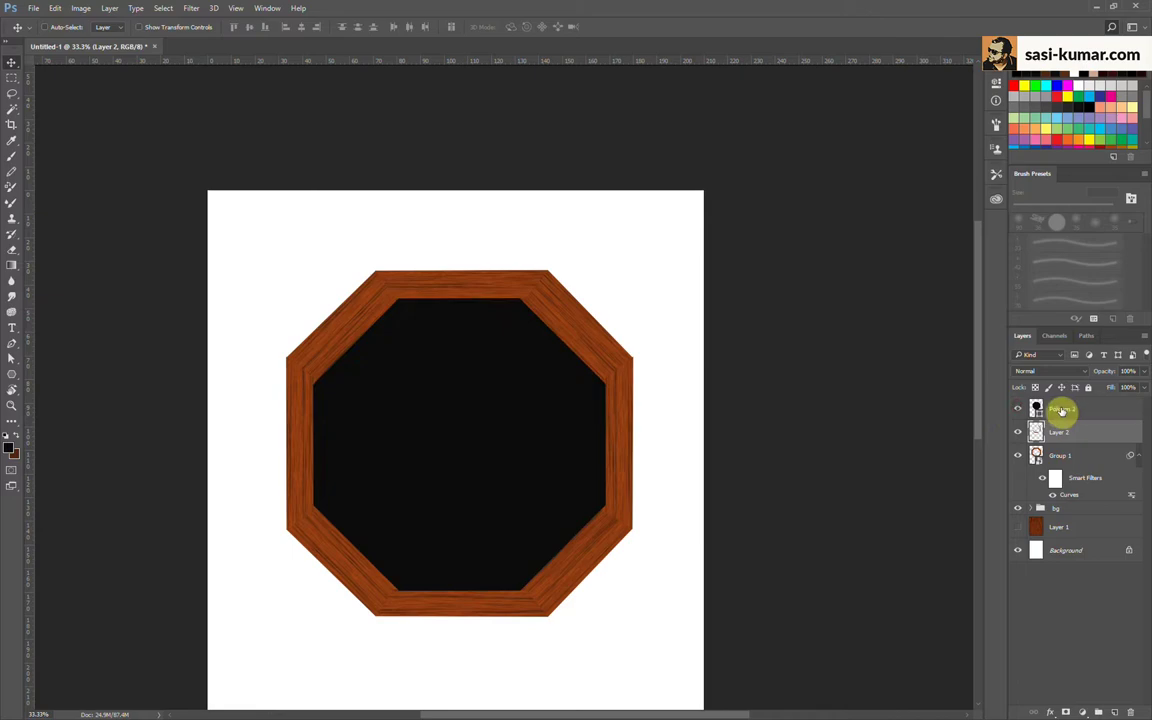
{"action": "left_click", "coordinate": [1062, 410]}
{"action": "key", "text": "ctrl+t"}
{"action": "left_click_drag", "start_coordinate": [602, 296], "coordinate": [597, 307]}
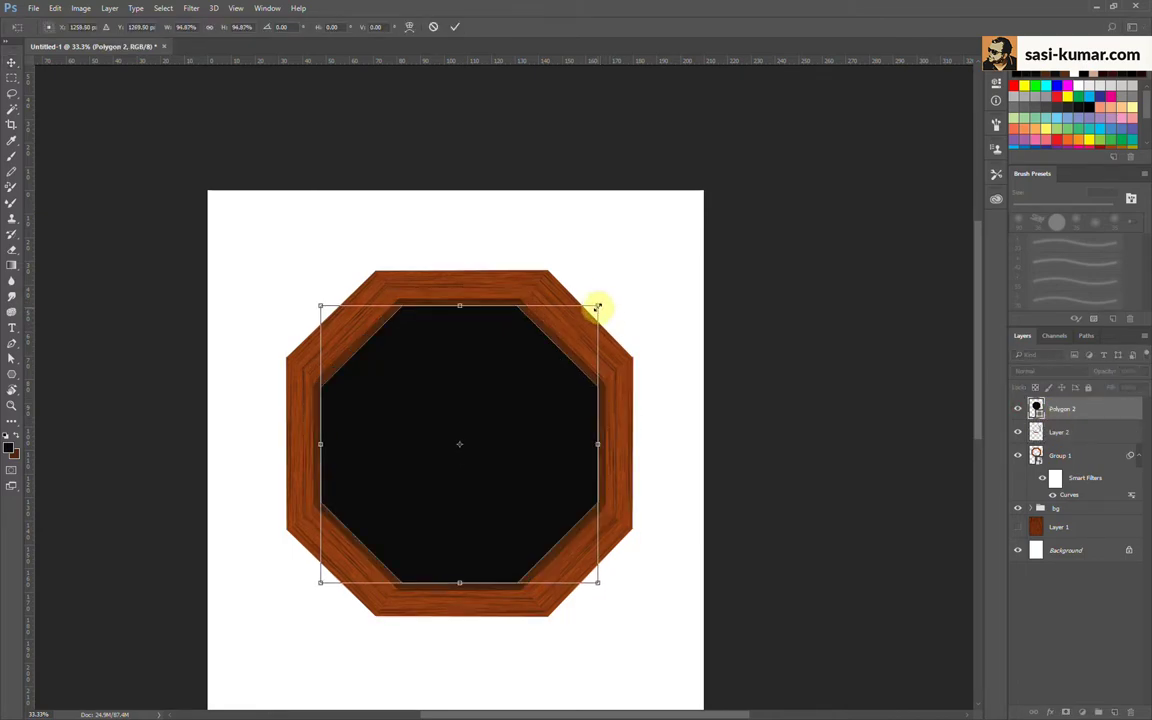
{"action": "left_click", "coordinate": [455, 27]}
{"action": "left_click", "coordinate": [1035, 408], "text": "ctrl"}
{"action": "left_click", "coordinate": [1018, 408]}
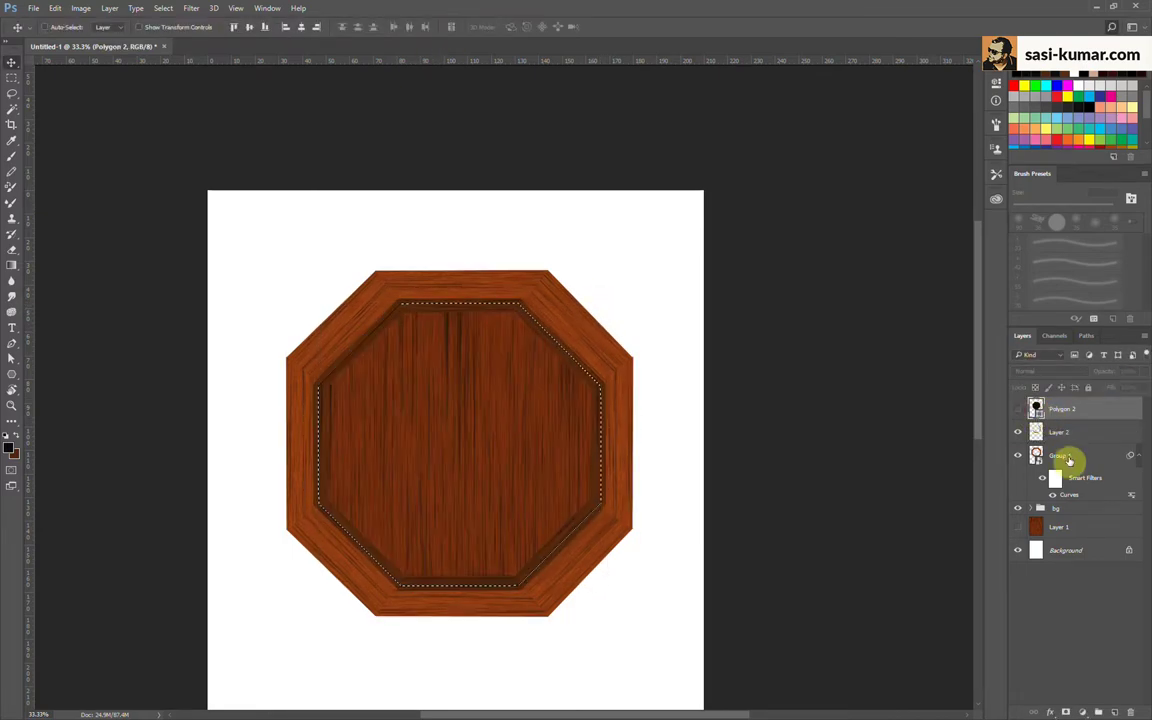
{"action": "left_click", "coordinate": [1068, 458]}
{"action": "key", "text": "ctrl+j"}
Step: Adjust the new layer's curve and move Layer 3 above Layer 2
{"action": "key", "text": "ctrl+m"}
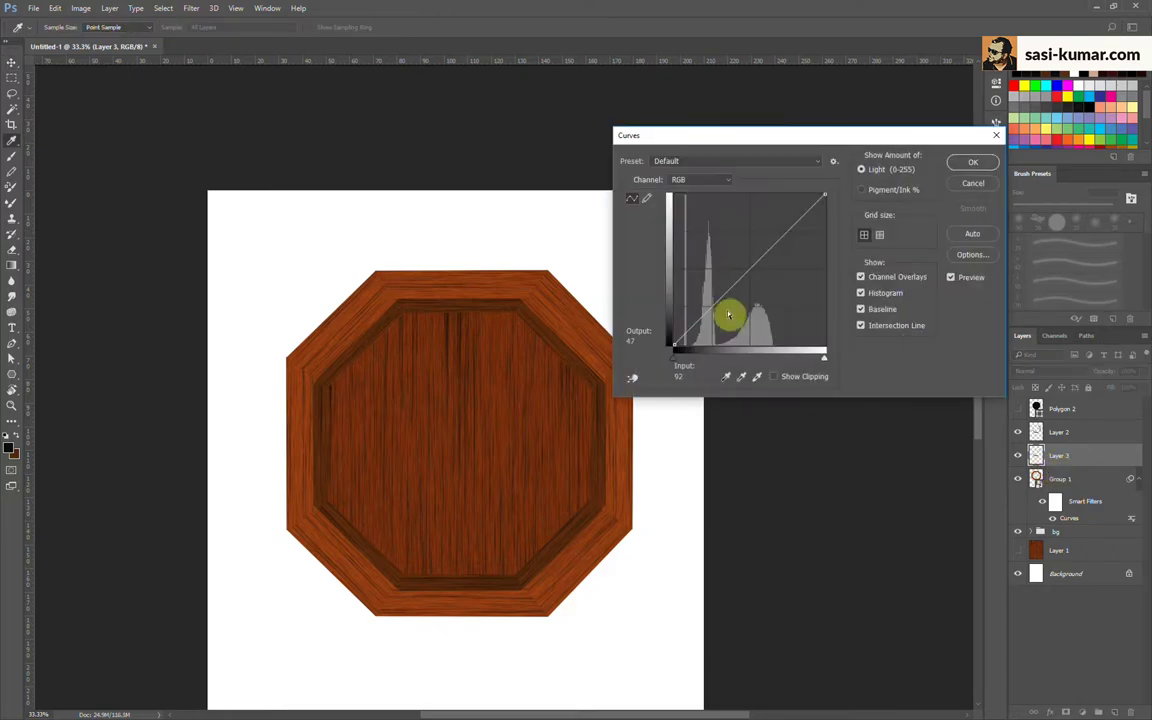
{"action": "left_click_drag", "start_coordinate": [728, 314], "coordinate": [722, 314]}
{"action": "left_click", "coordinate": [969, 185]}
{"action": "left_click_drag", "start_coordinate": [1058, 458], "coordinate": [1060, 442]}
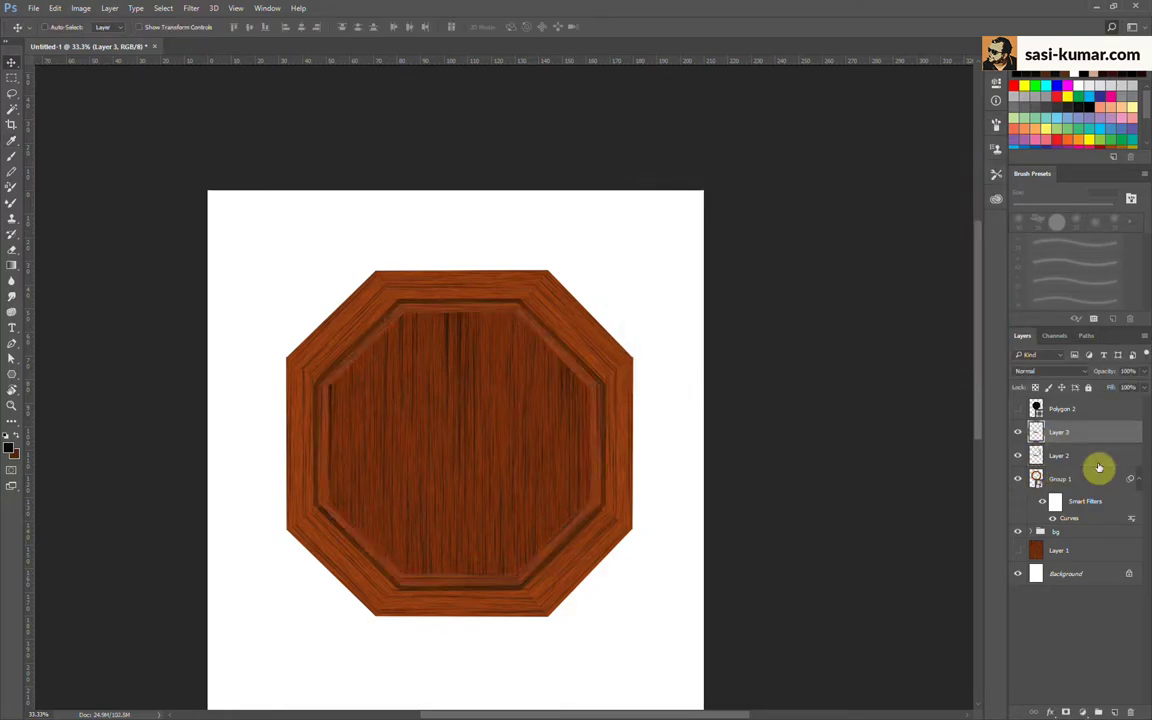
Step: Darken Layer 3's inner ring with Curves and desaturate it with Hue/Saturation
{"action": "key", "text": "ctrl+m"}
{"action": "left_click_drag", "start_coordinate": [715, 316], "coordinate": [734, 328]}
{"action": "left_click_drag", "start_coordinate": [795, 272], "coordinate": [816, 232]}
{"action": "left_click_drag", "start_coordinate": [738, 327], "coordinate": [742, 335]}
{"action": "left_click_drag", "start_coordinate": [817, 231], "coordinate": [818, 226]}
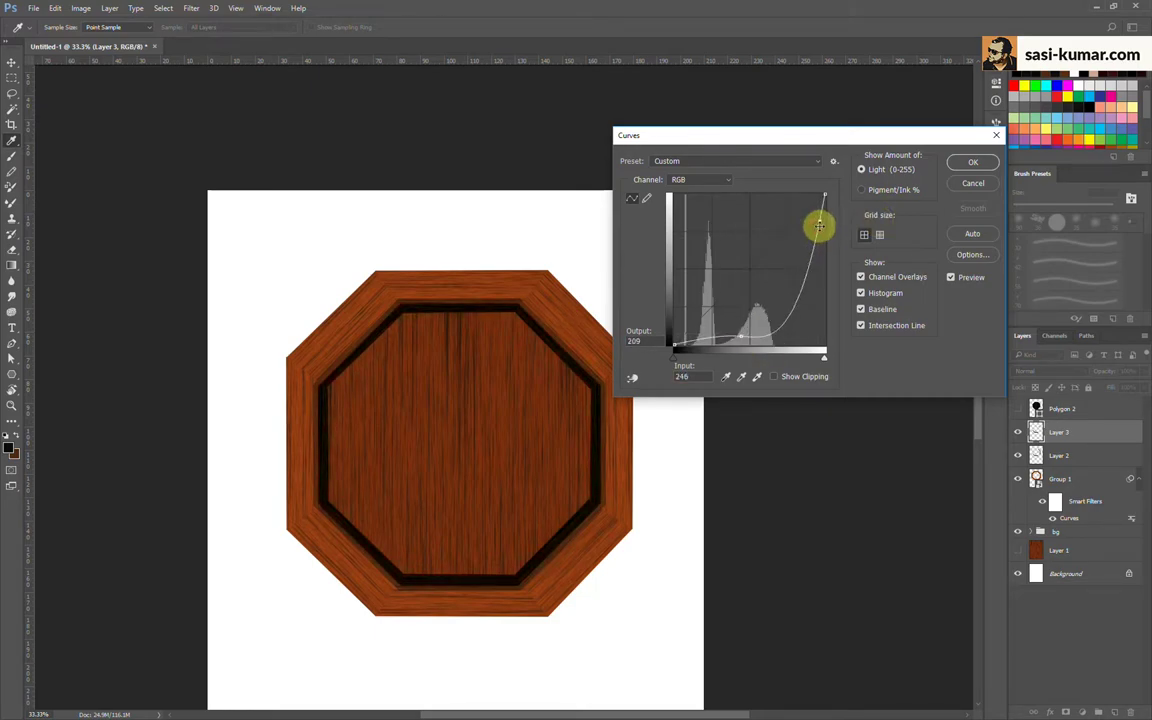
{"action": "left_click", "coordinate": [956, 162]}
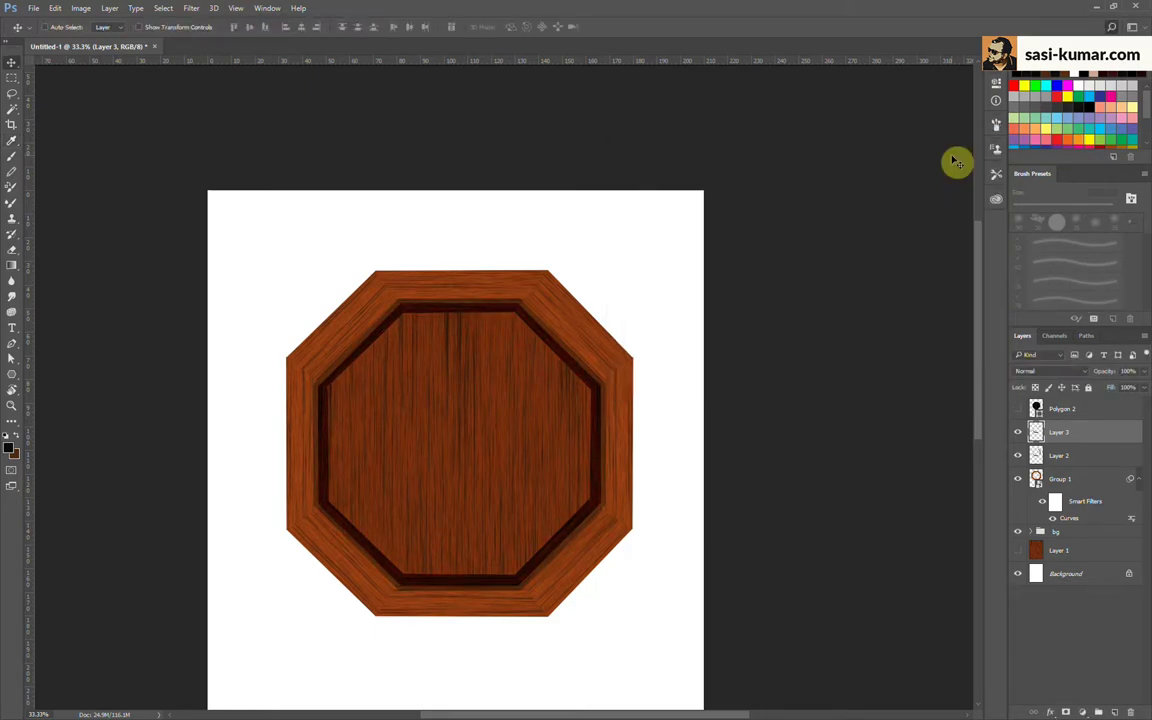
{"action": "key", "text": "ctrl+u"}
{"action": "left_click_drag", "start_coordinate": [678, 264], "coordinate": [637, 240]}
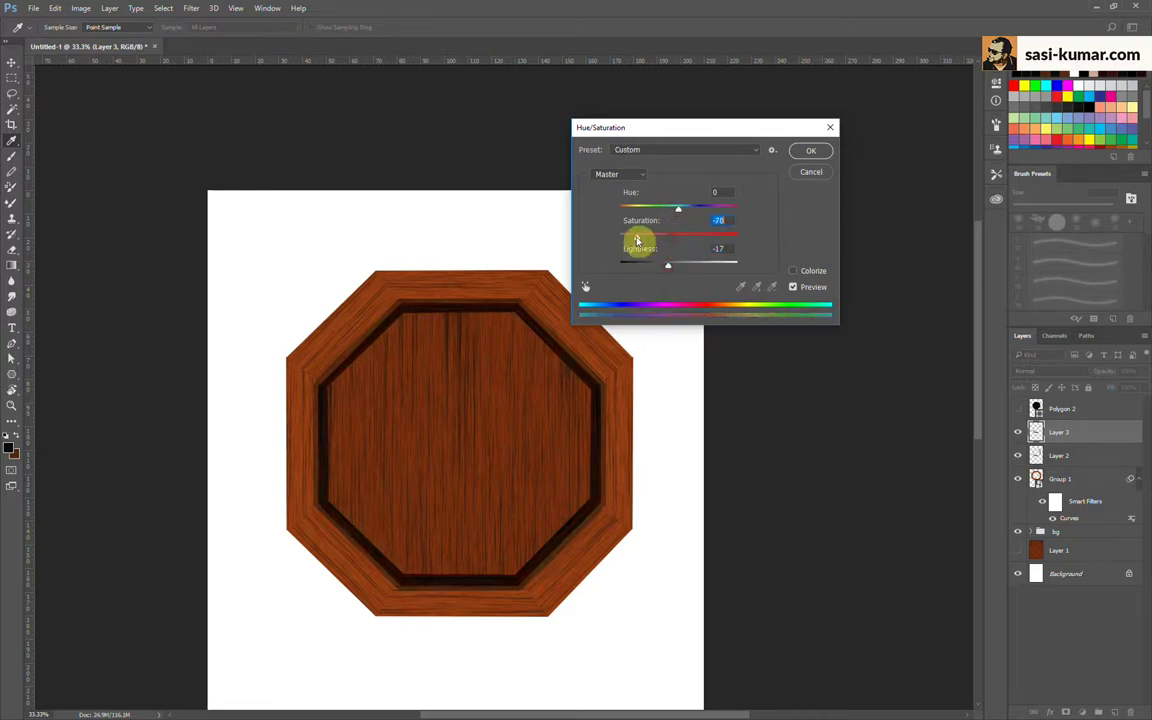
{"action": "left_click", "coordinate": [811, 151]}
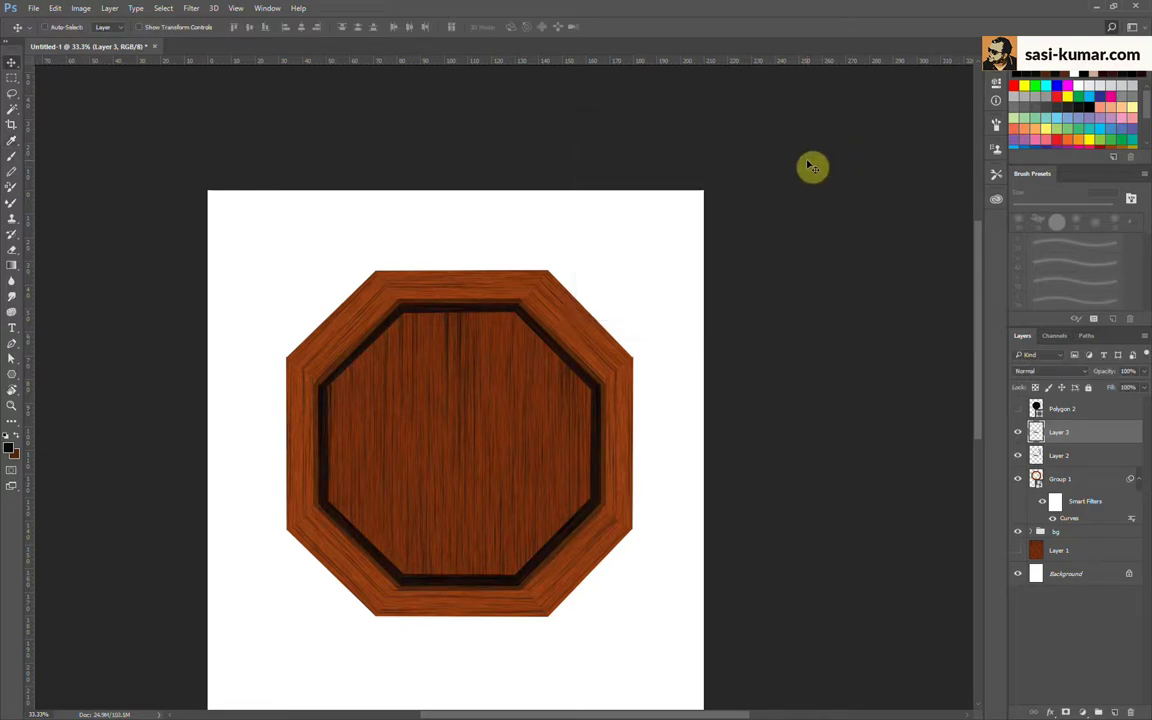
Step: Soften the dark ring with a Gaussian Blur of about 9.8 pixels
{"action": "left_click", "coordinate": [191, 8]}
{"action": "left_click", "coordinate": [372, 195]}
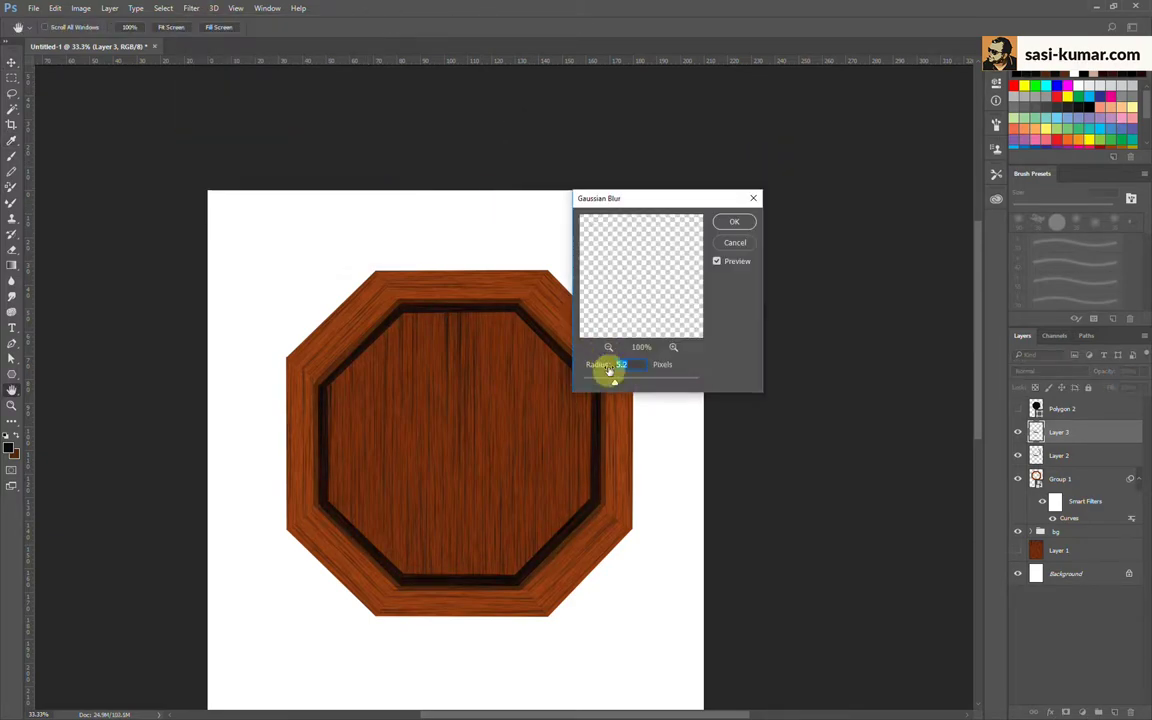
{"action": "left_click_drag", "start_coordinate": [611, 372], "coordinate": [634, 388]}
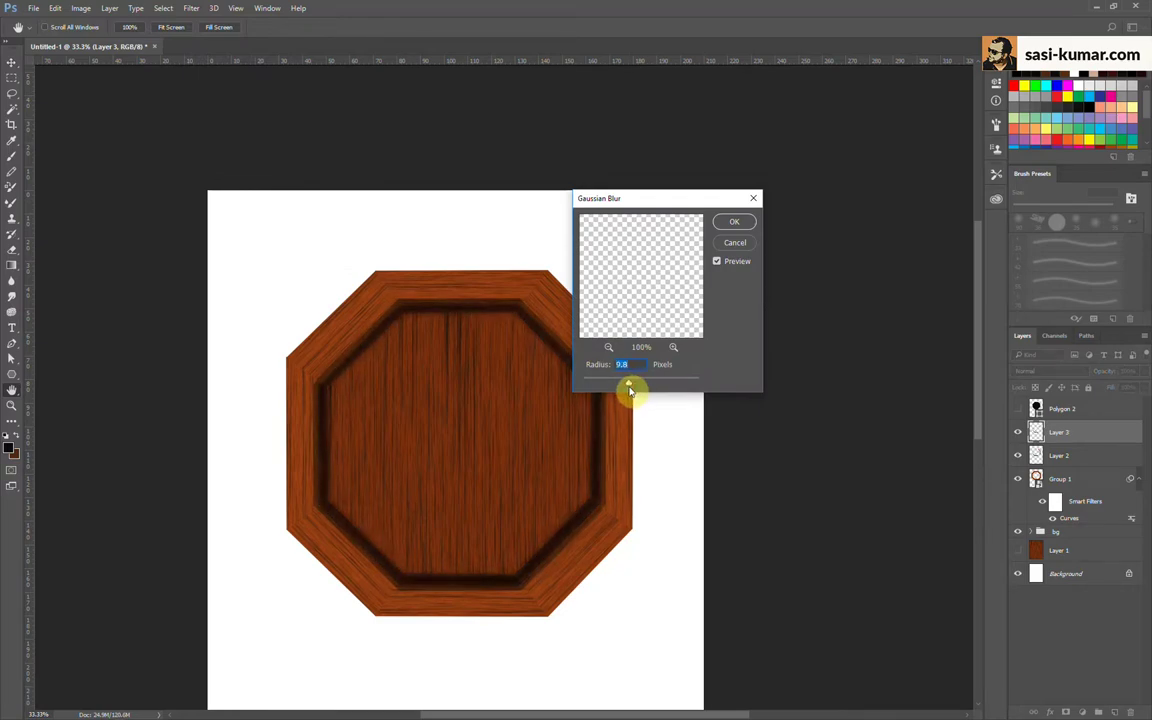
{"action": "key", "text": "Return"}
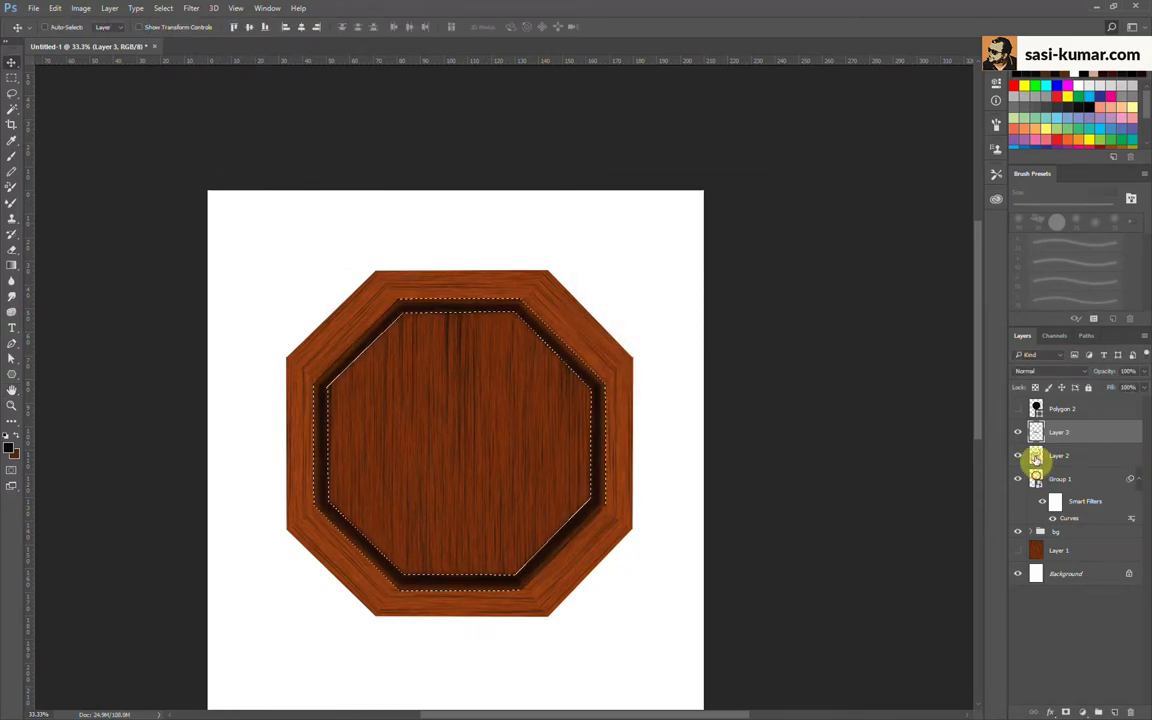
Step: Set Layer 3 to Multiply blending at 60% opacity
{"action": "left_click", "coordinate": [1050, 371]}
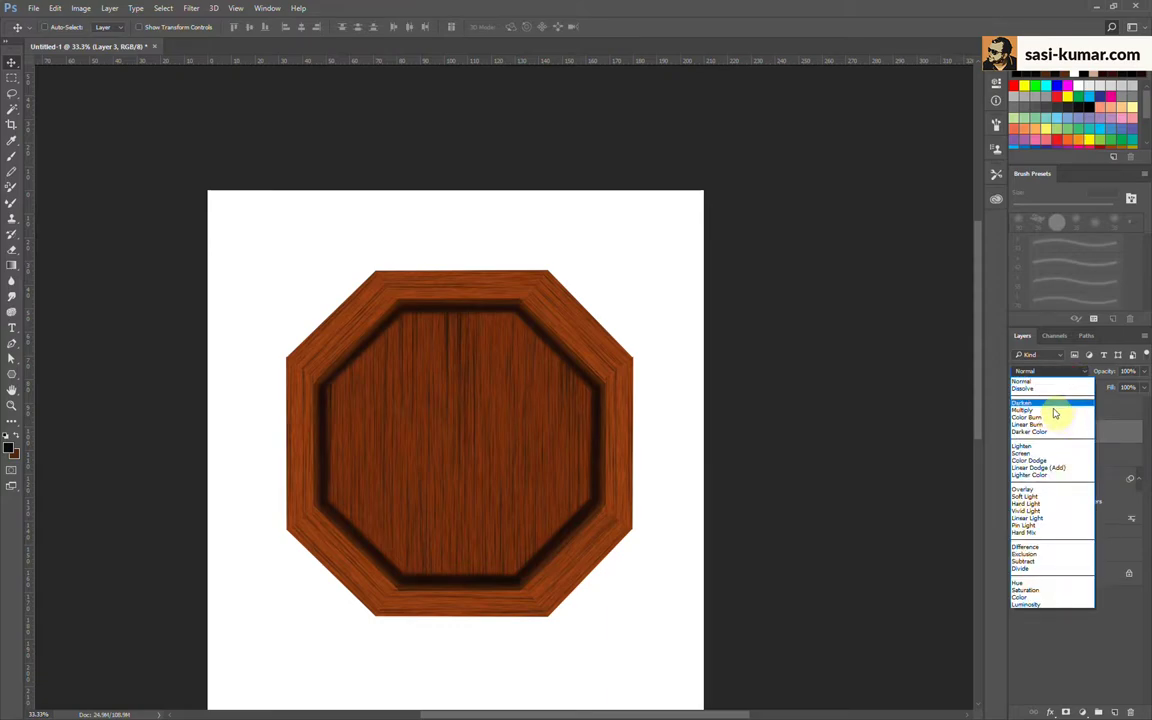
{"action": "left_click", "coordinate": [1046, 489]}
{"action": "left_click", "coordinate": [1050, 371]}
{"action": "left_click", "coordinate": [1040, 410]}
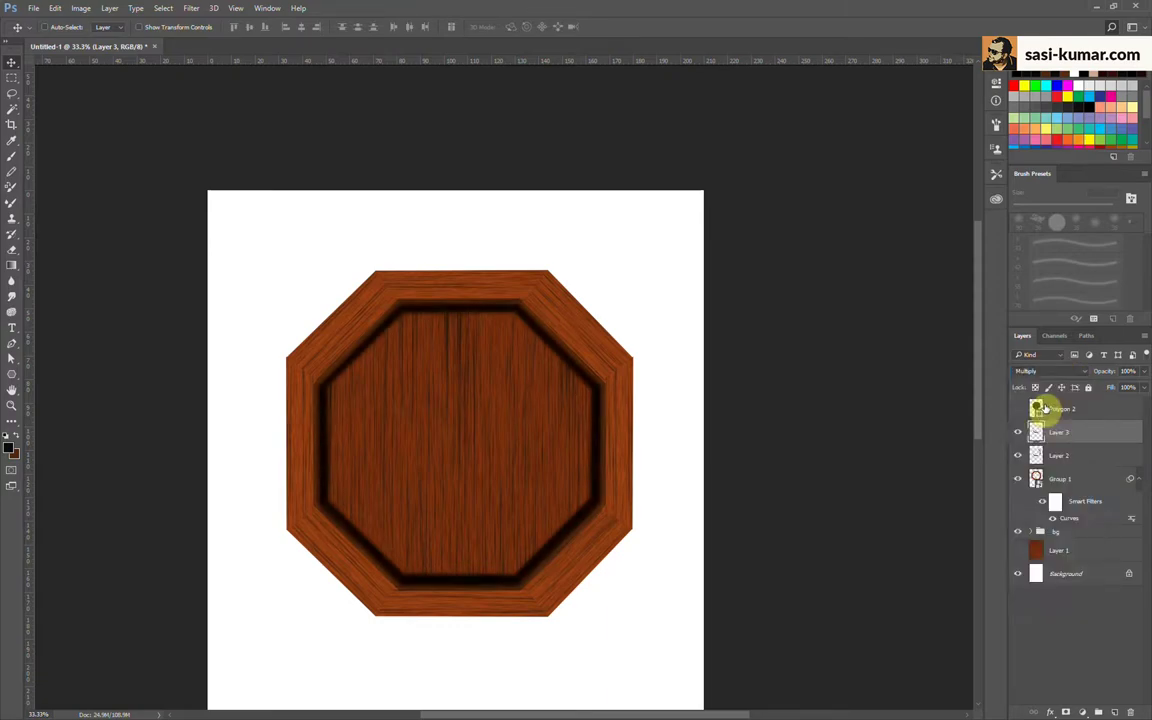
{"action": "mouse_move", "coordinate": [1140, 379]}
{"action": "left_mouse_down"}
{"action": "mouse_move", "coordinate": [1093, 388]}
{"action": "mouse_move", "coordinate": [1115, 388]}
{"action": "mouse_move", "coordinate": [1093, 363]}
{"action": "left_mouse_up"}
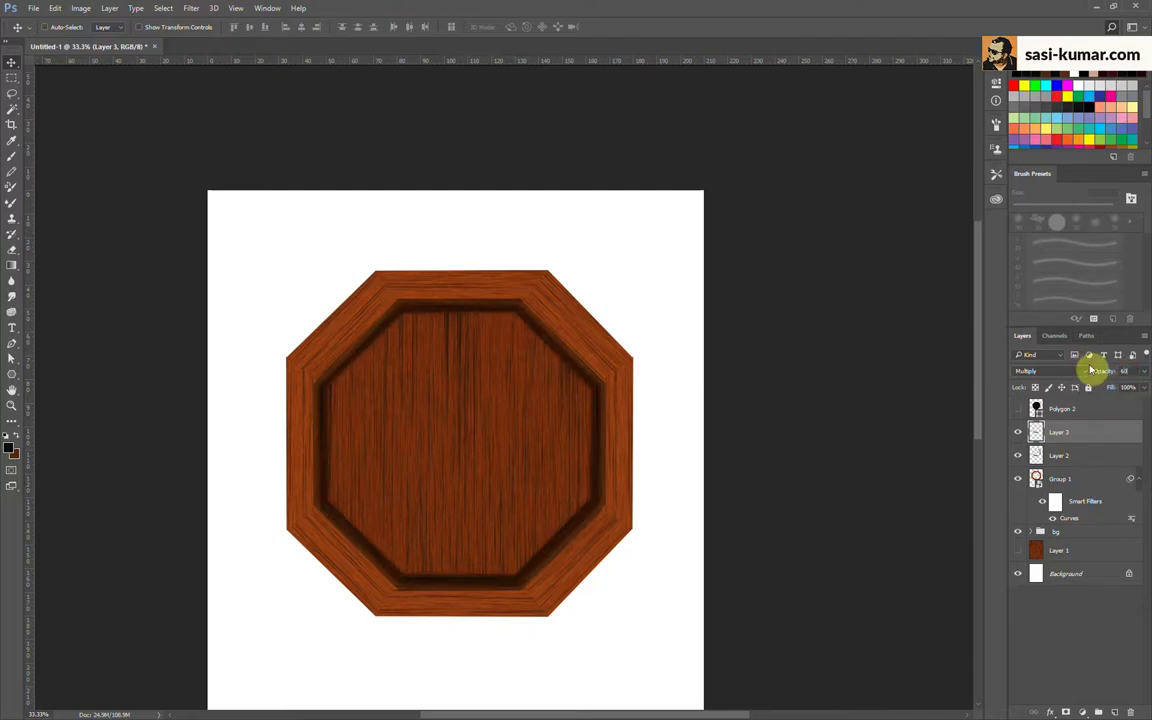
{"action": "left_click", "coordinate": [1077, 641]}
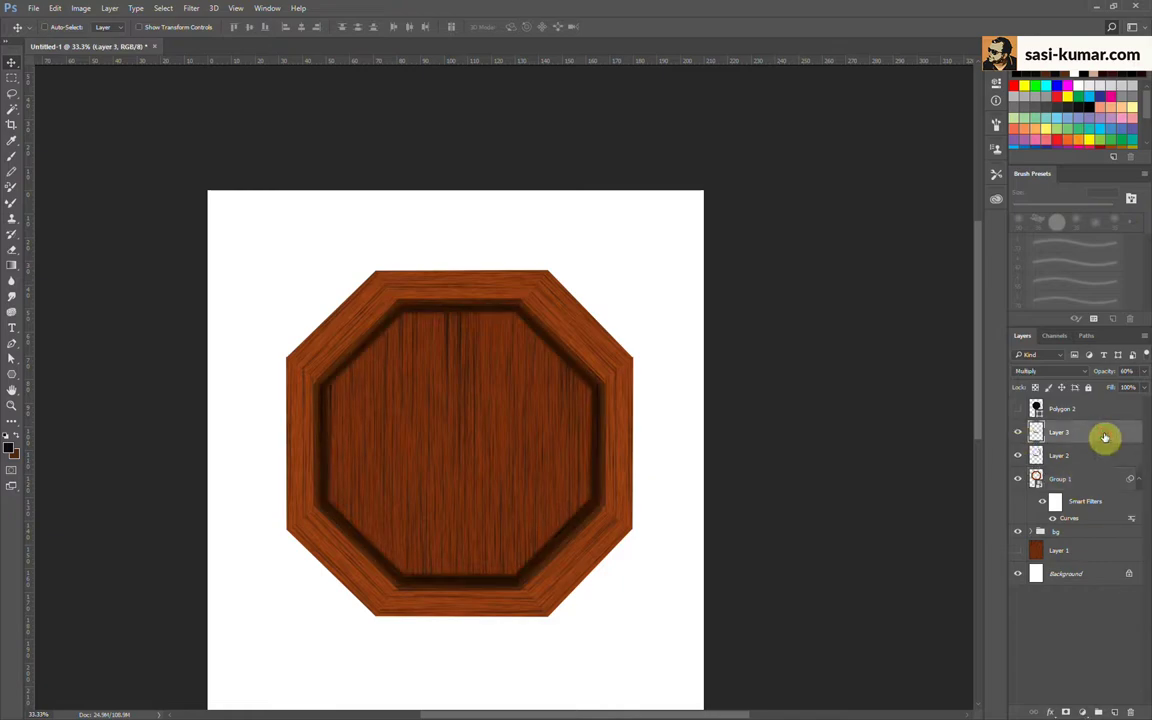
Step: Move Layer 3 below Layer 2 and shrink its shadow ring inward
{"action": "left_click_drag", "start_coordinate": [1100, 433], "coordinate": [1090, 468]}
{"action": "key", "text": "ctrl+t"}
{"action": "left_click_drag", "start_coordinate": [604, 297], "coordinate": [604, 308]}
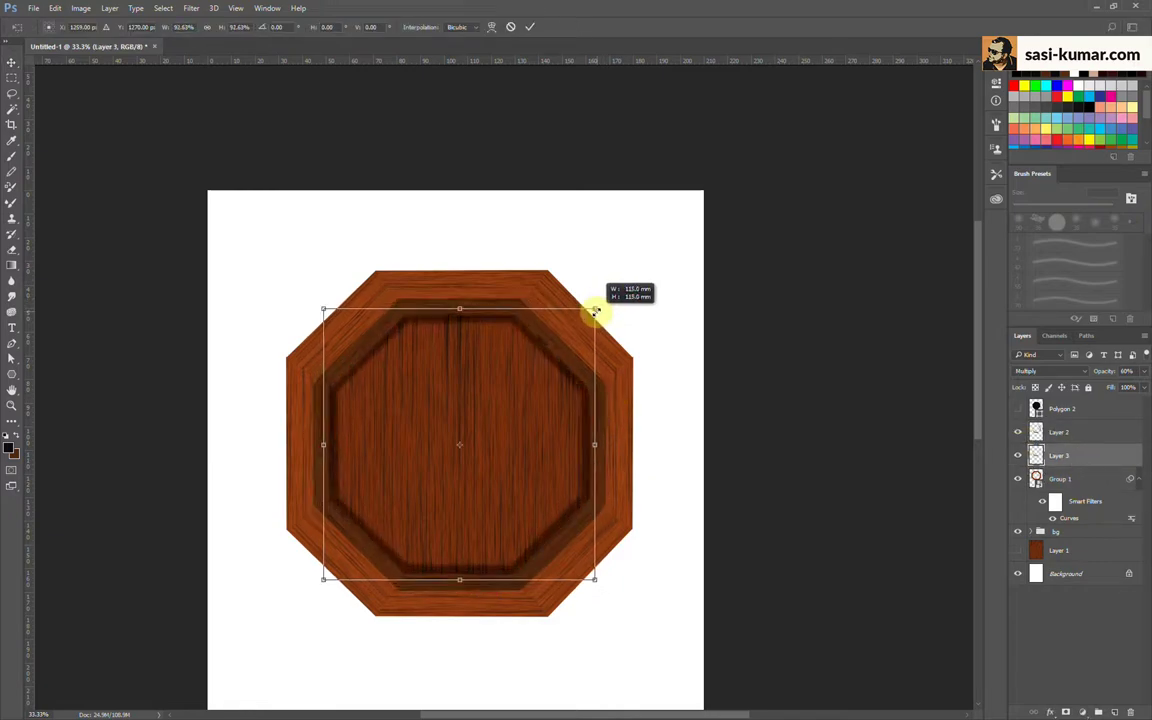
{"action": "left_click", "coordinate": [530, 27]}
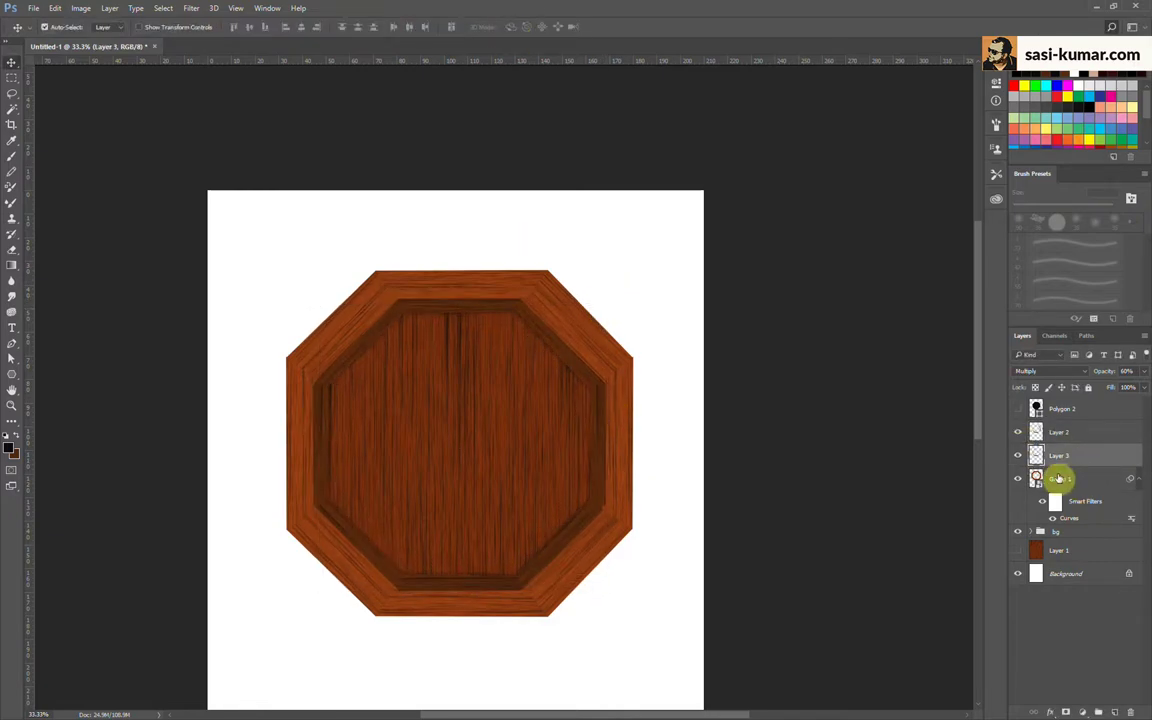
Step: Duplicate Layer 3 and shrink the original further inside the frame
{"action": "key", "text": "ctrl+j"}
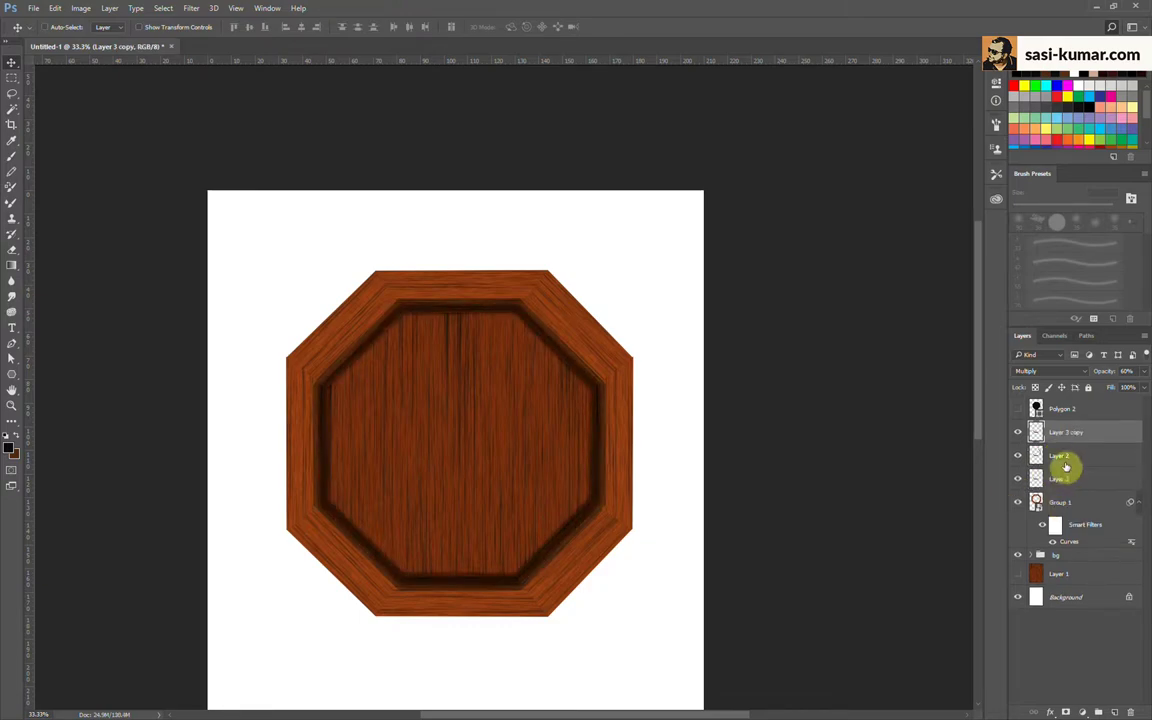
{"action": "left_click", "coordinate": [1060, 478]}
{"action": "key", "text": "ctrl+t"}
{"action": "left_click_drag", "start_coordinate": [612, 298], "coordinate": [602, 303]}
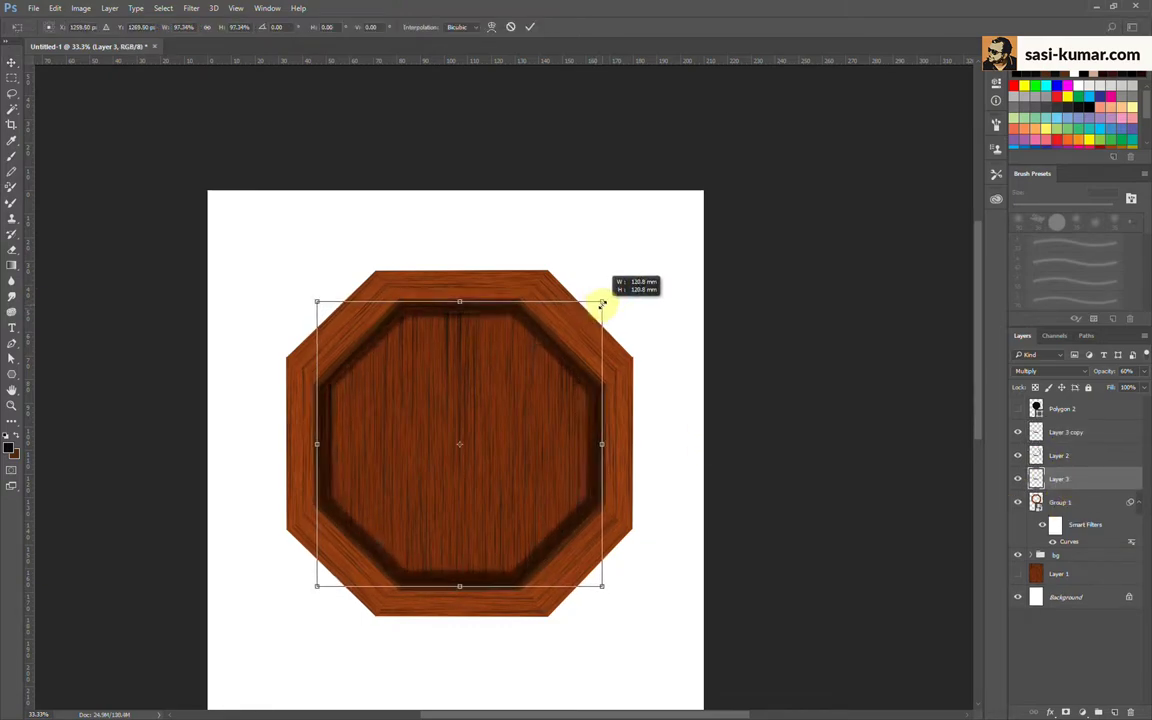
{"action": "left_click", "coordinate": [530, 27]}
{"action": "left_click", "coordinate": [1065, 446]}
Step: Group Layer 3 copy, Layer 2, Layer 3 and Group 1 into a new Group 2
{"action": "left_click", "coordinate": [1098, 712]}
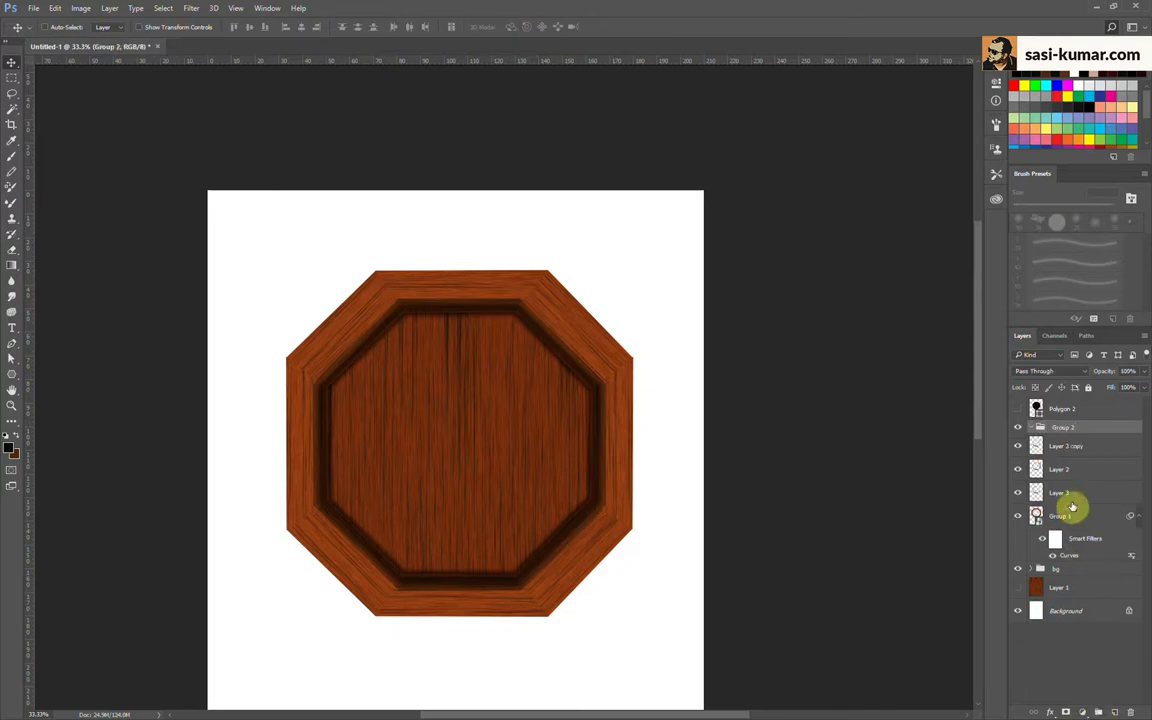
{"action": "left_click", "coordinate": [1071, 503], "text": "shift"}
{"action": "left_click_drag", "start_coordinate": [1075, 455], "coordinate": [1036, 428]}
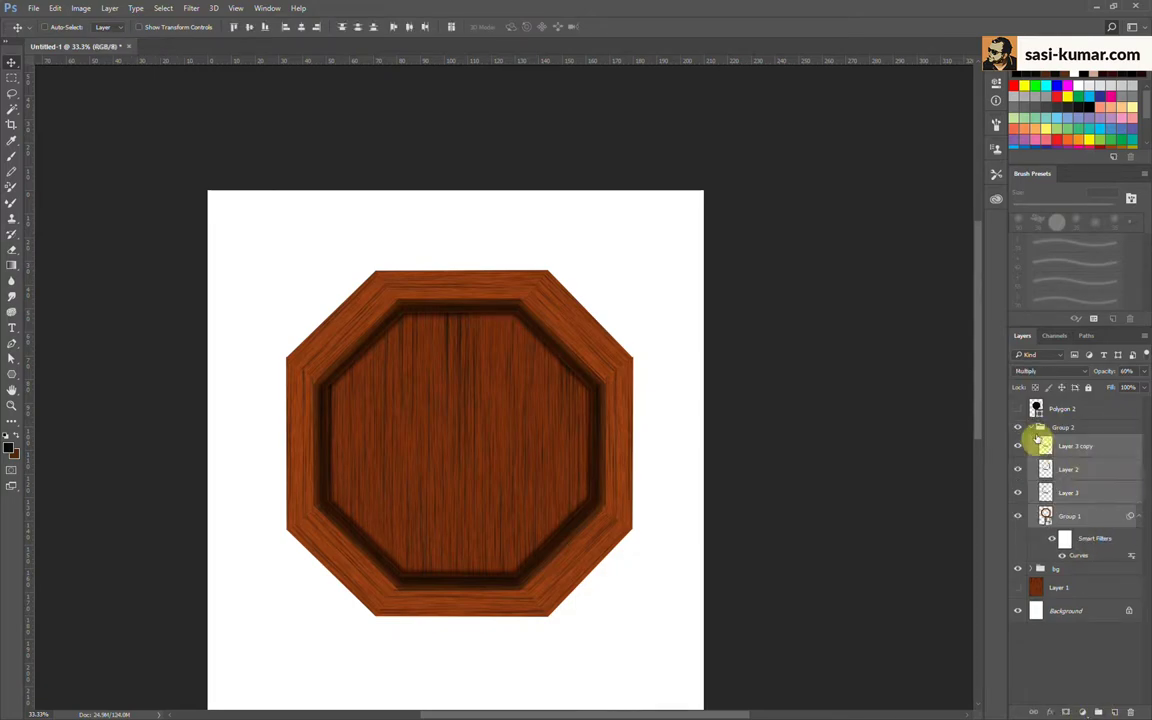
{"action": "left_click", "coordinate": [1018, 427]}
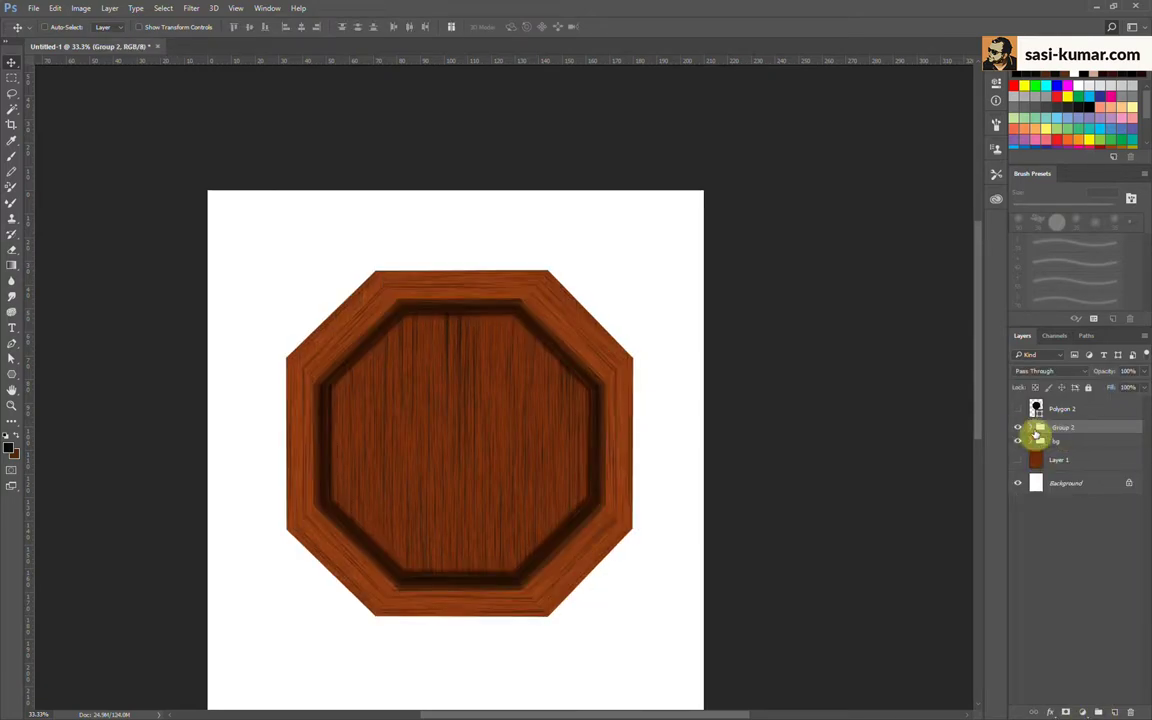
{"action": "left_click", "coordinate": [1033, 428]}
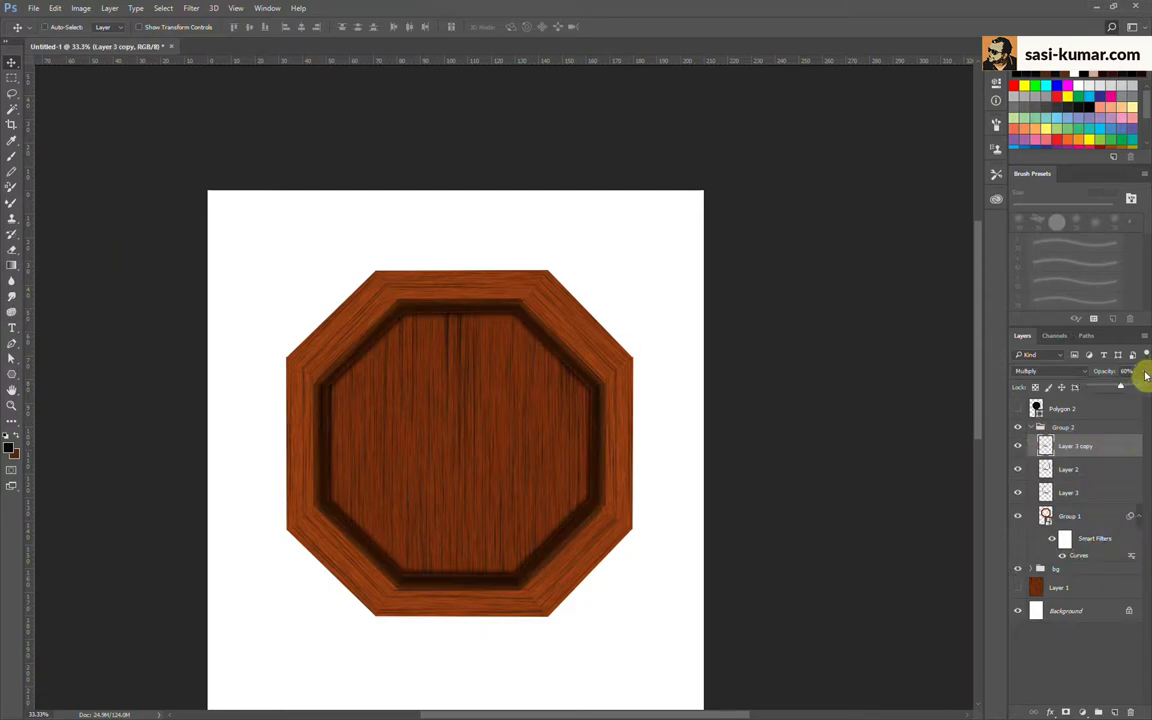
Step: Lower Layer 3 copy's opacity to about 40%
{"action": "left_click", "coordinate": [1066, 383]}
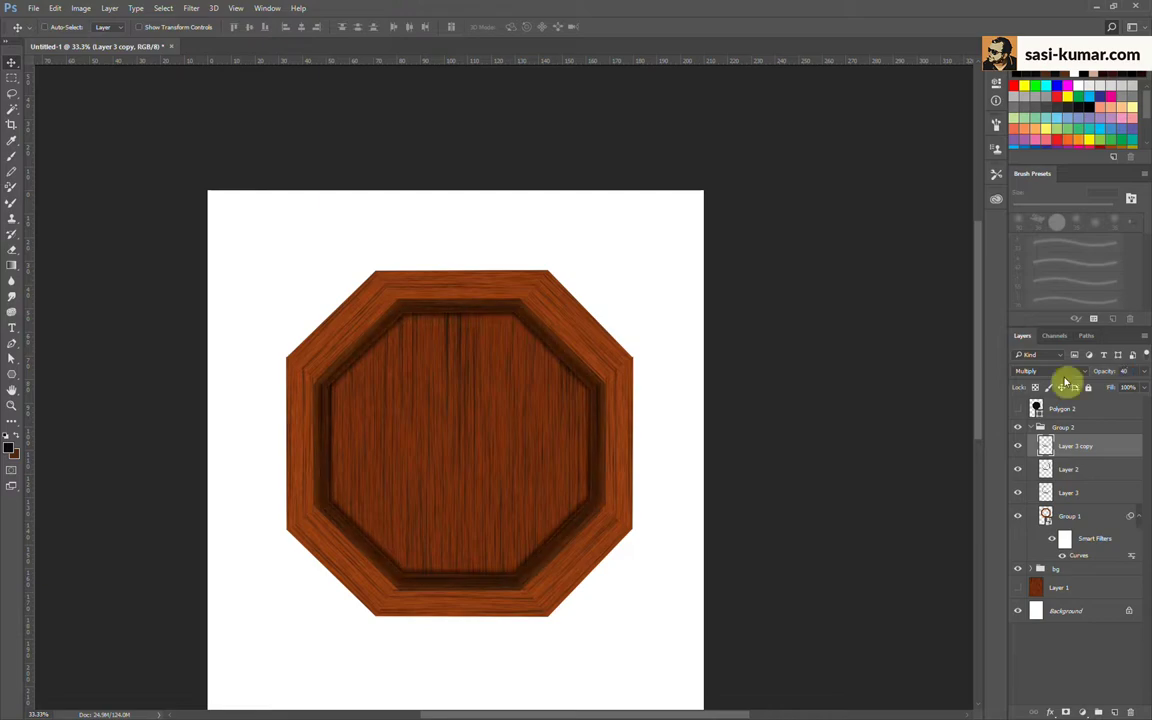
{"action": "left_click", "coordinate": [1075, 650]}
{"action": "left_click", "coordinate": [1120, 446]}
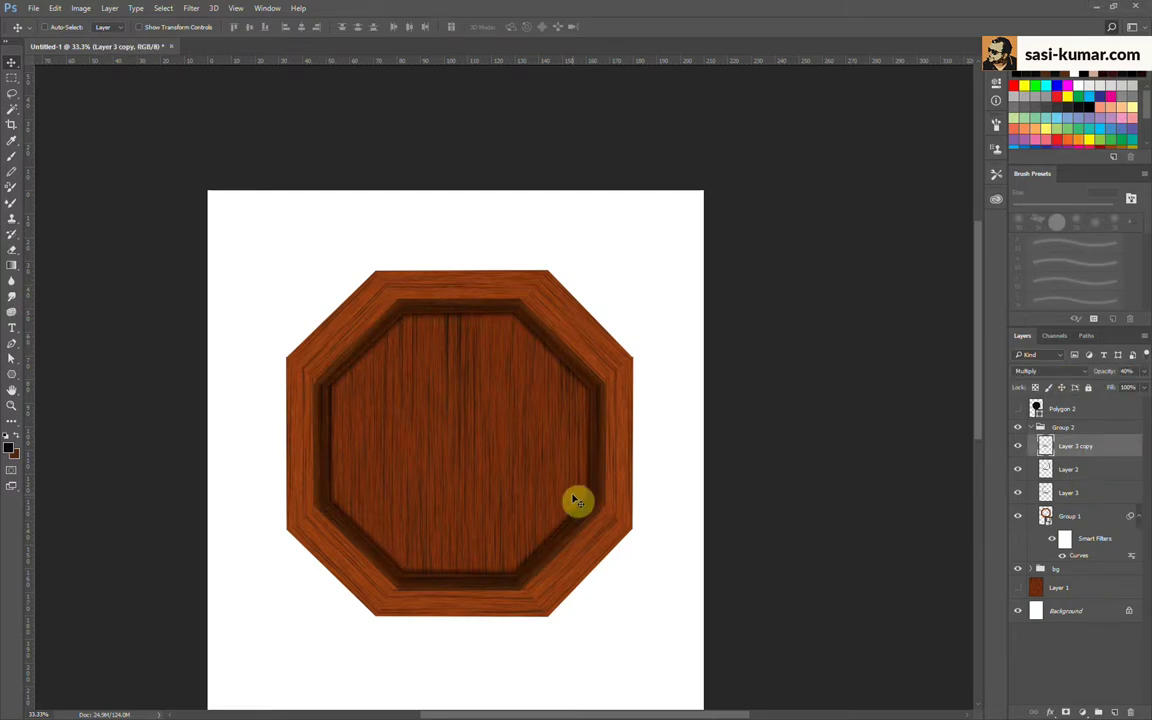
{"action": "scroll", "coordinate": [556, 441], "scroll_direction": "up", "scroll_amount": 2}
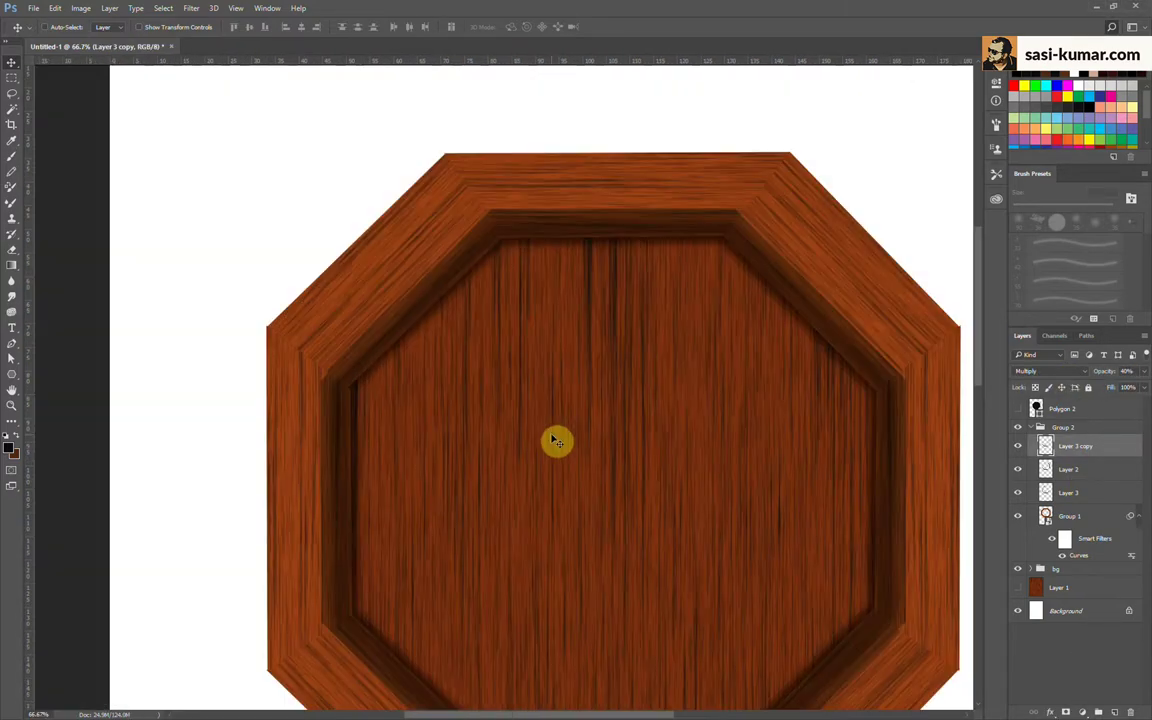
Step: Outline the frame's left-edge strip with the Polygonal Lasso and add a new layer
{"action": "right_click", "coordinate": [11, 93]}
{"action": "left_click", "coordinate": [50, 95]}
{"action": "left_click", "coordinate": [270, 331]}
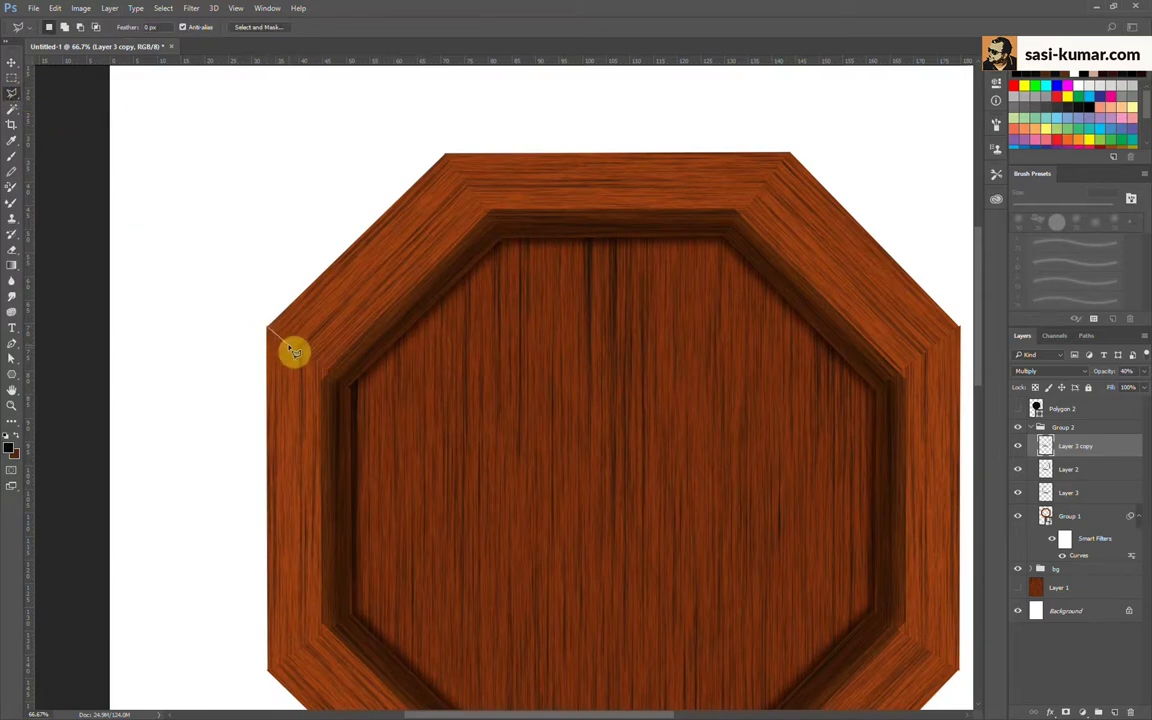
{"action": "scroll", "coordinate": [301, 432], "scroll_direction": "down", "scroll_amount": 2}
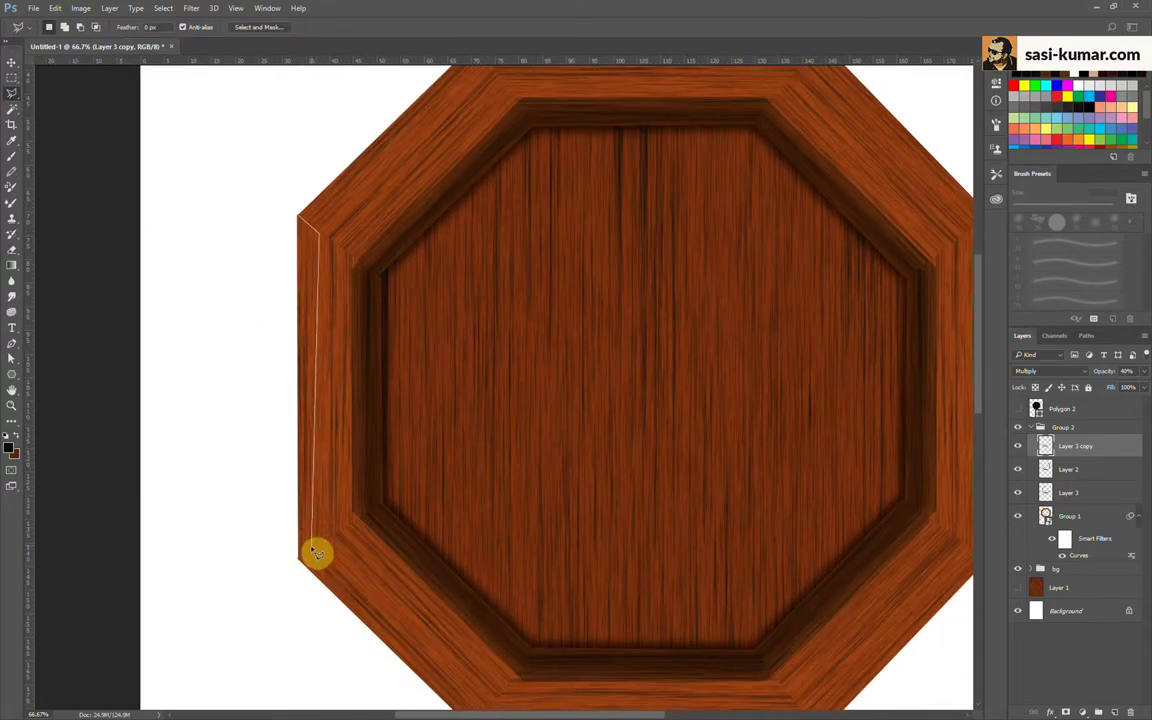
{"action": "left_click", "coordinate": [300, 562]}
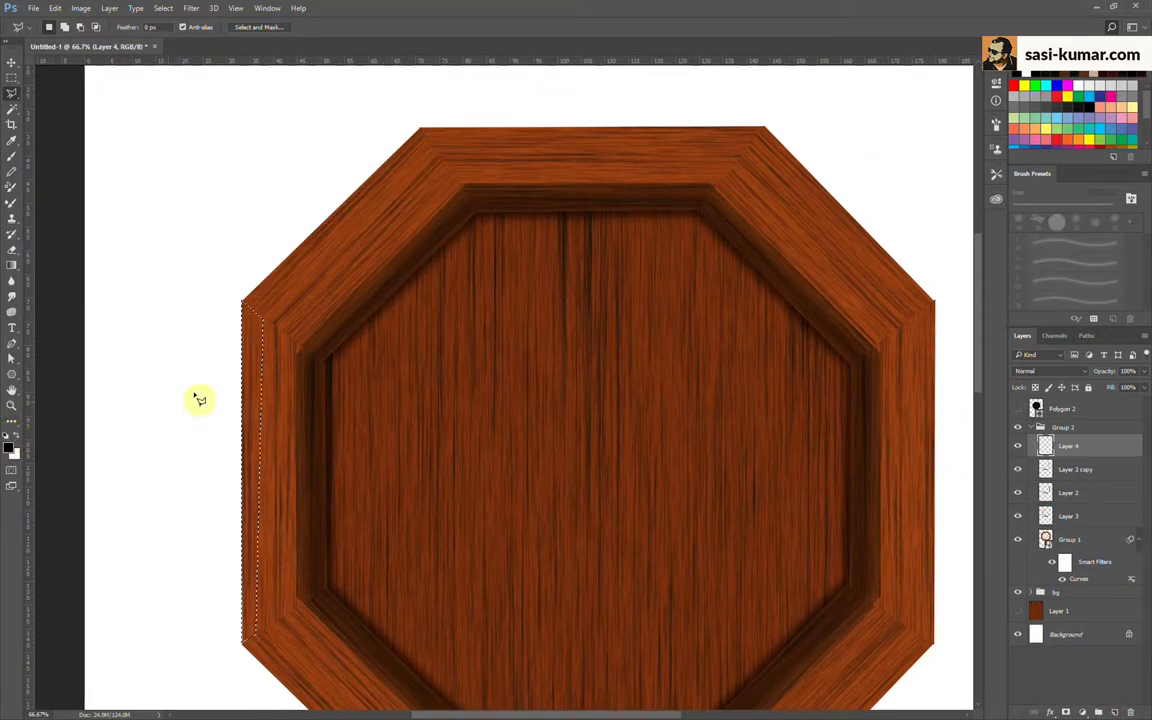
{"action": "key", "text": "Delete"}
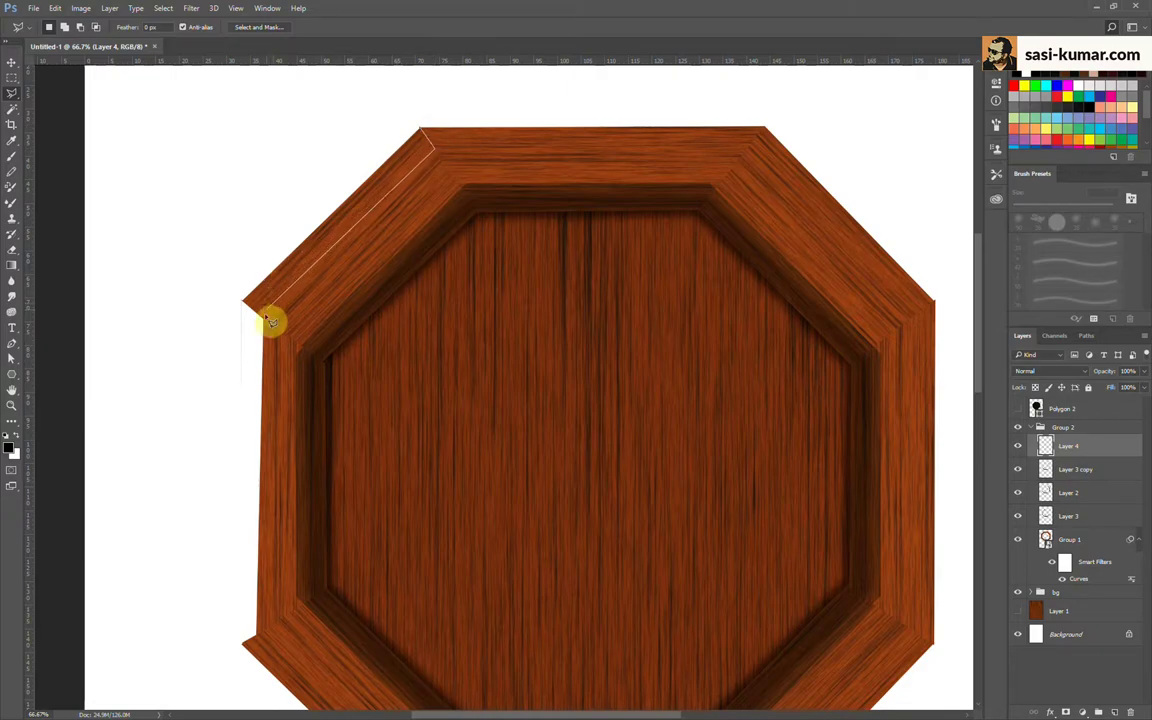
{"action": "left_click", "coordinate": [425, 133]}
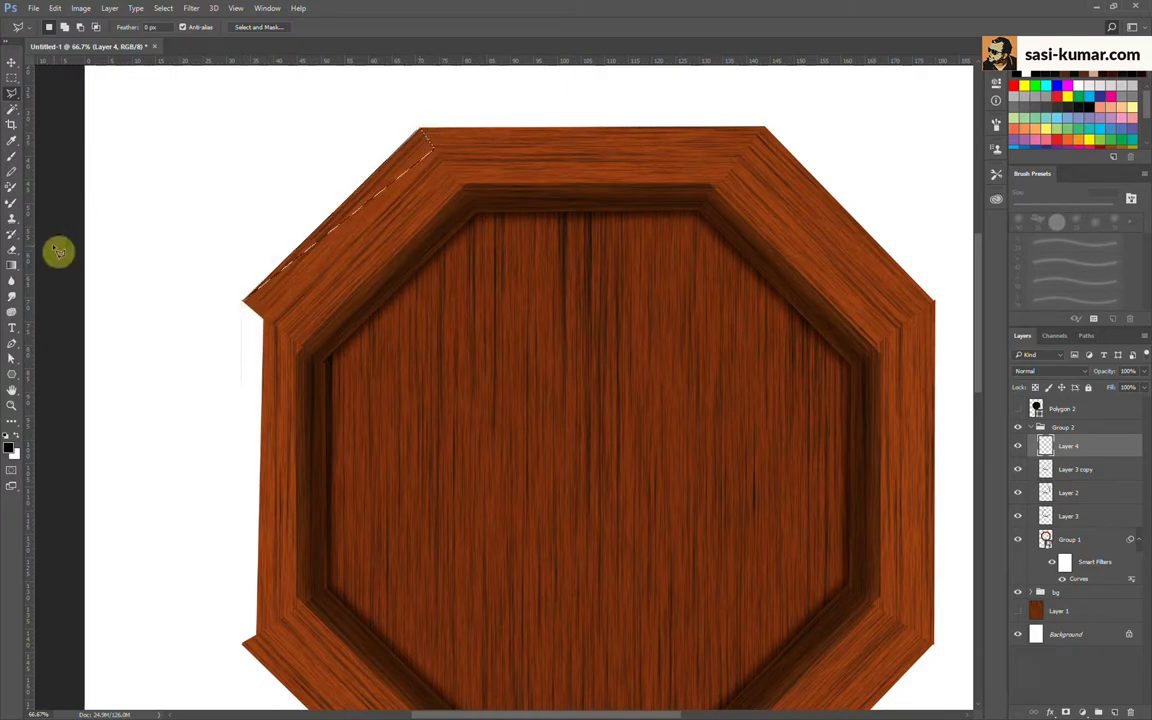
{"action": "key", "text": "ctrl+shift+alt+n"}
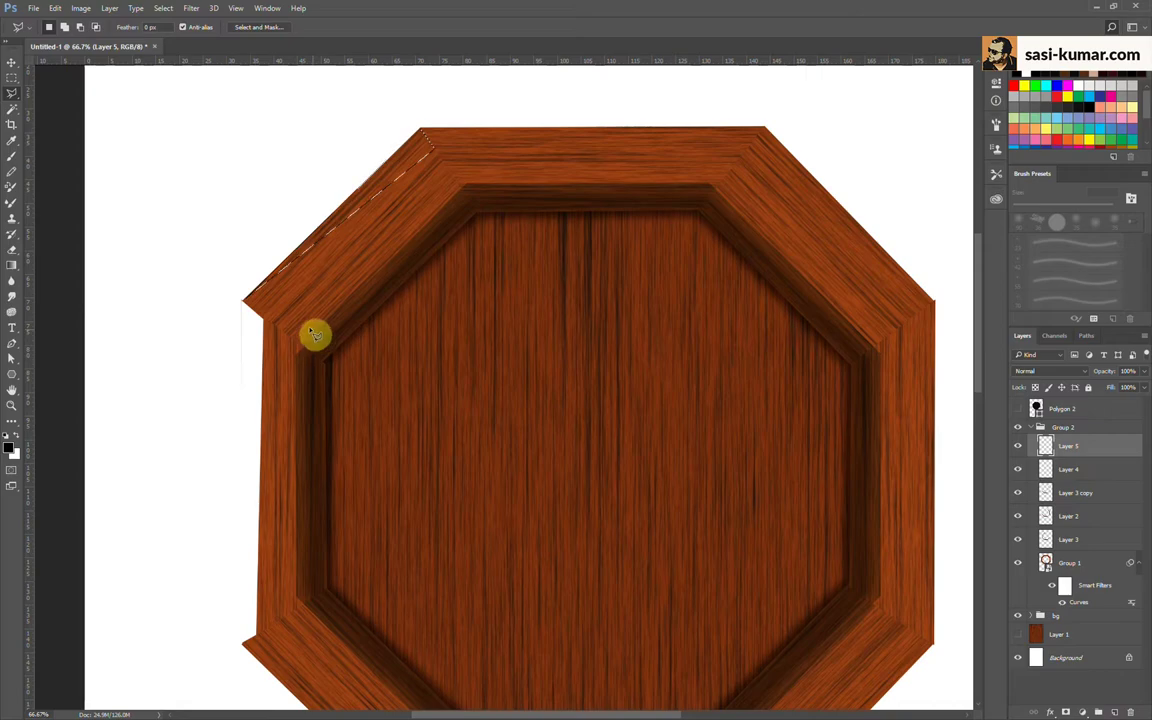
Step: Select the thin strip along the frame's top edge and copy it to its own layer
{"action": "key", "text": "v"}
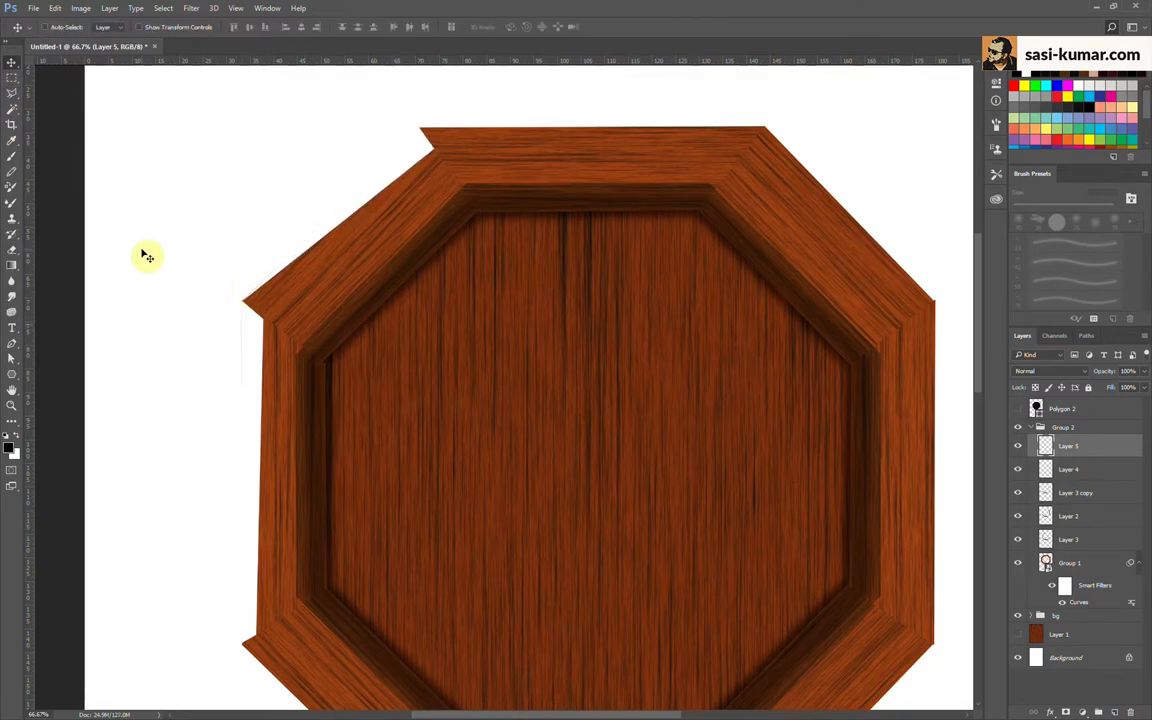
{"action": "left_click_drag", "start_coordinate": [463, 342], "coordinate": [296, 226]}
{"action": "key", "text": "l"}
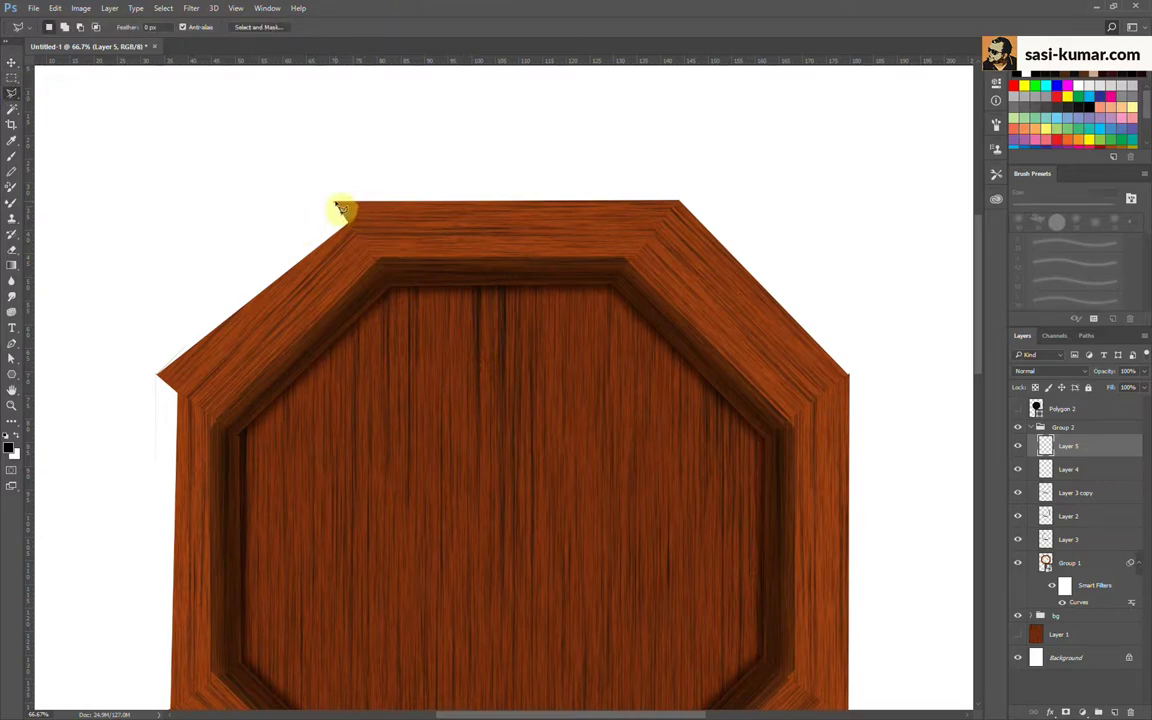
{"action": "left_click", "coordinate": [336, 203]}
{"action": "left_click", "coordinate": [679, 203]}
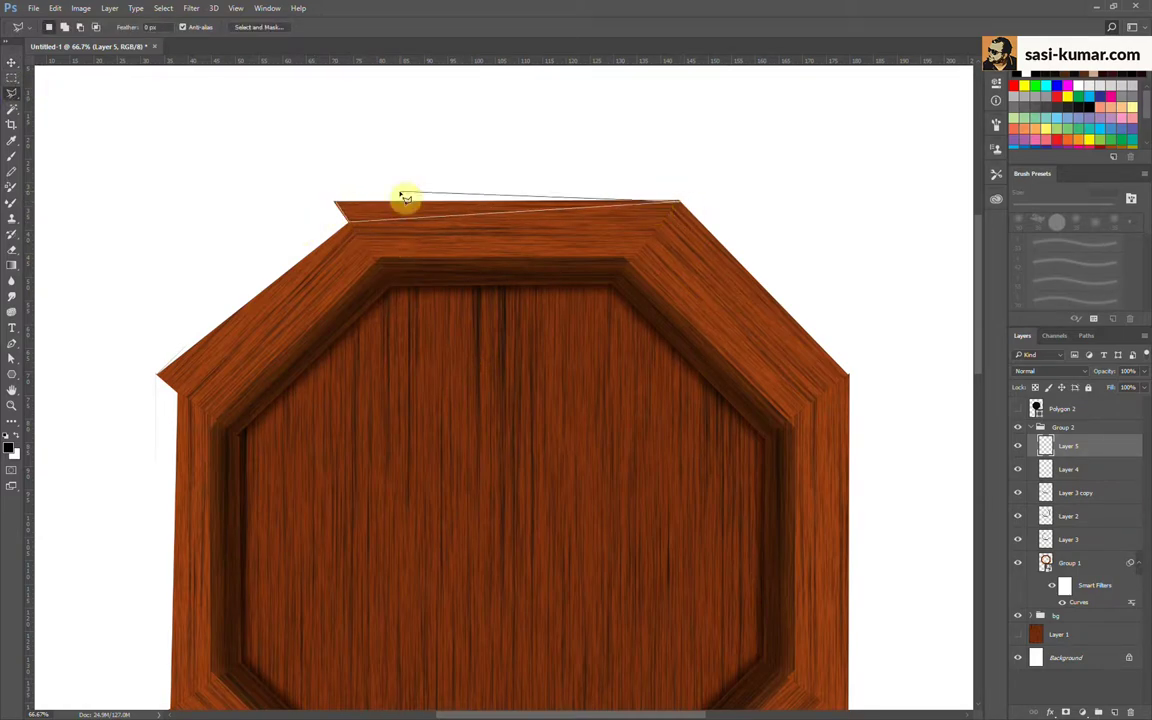
{"action": "left_click", "coordinate": [337, 203]}
{"action": "key", "text": "ctrl+shift+j"}
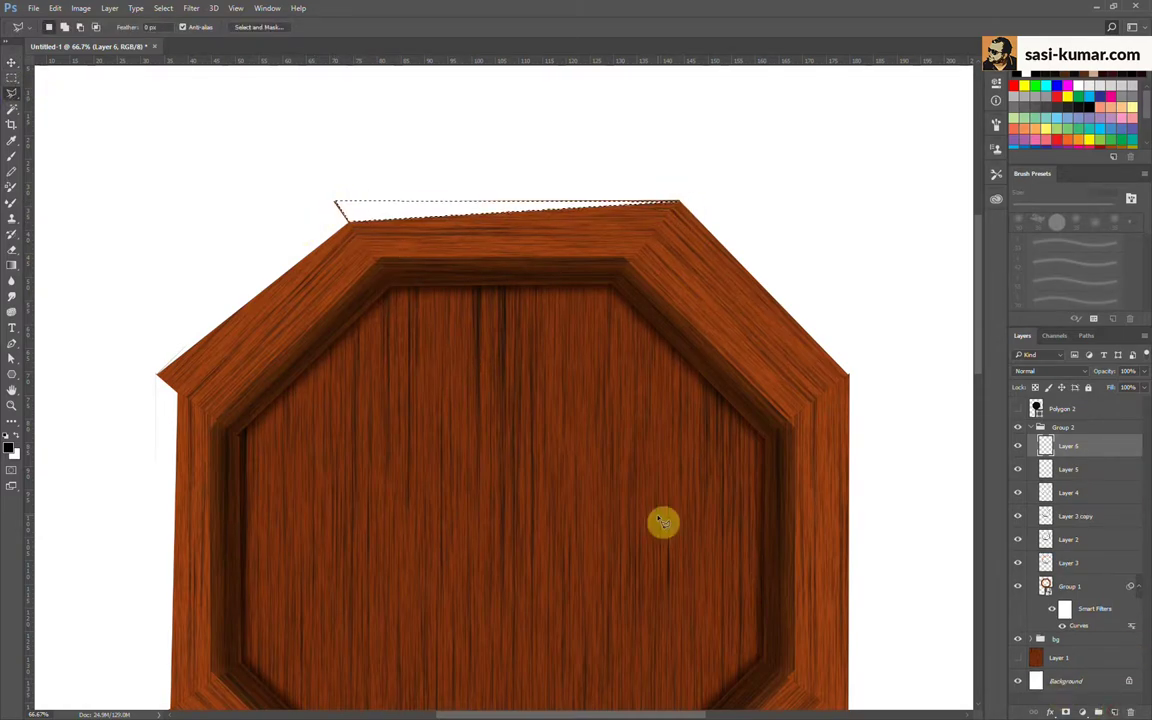
{"action": "key", "text": "ctrl+minus"}
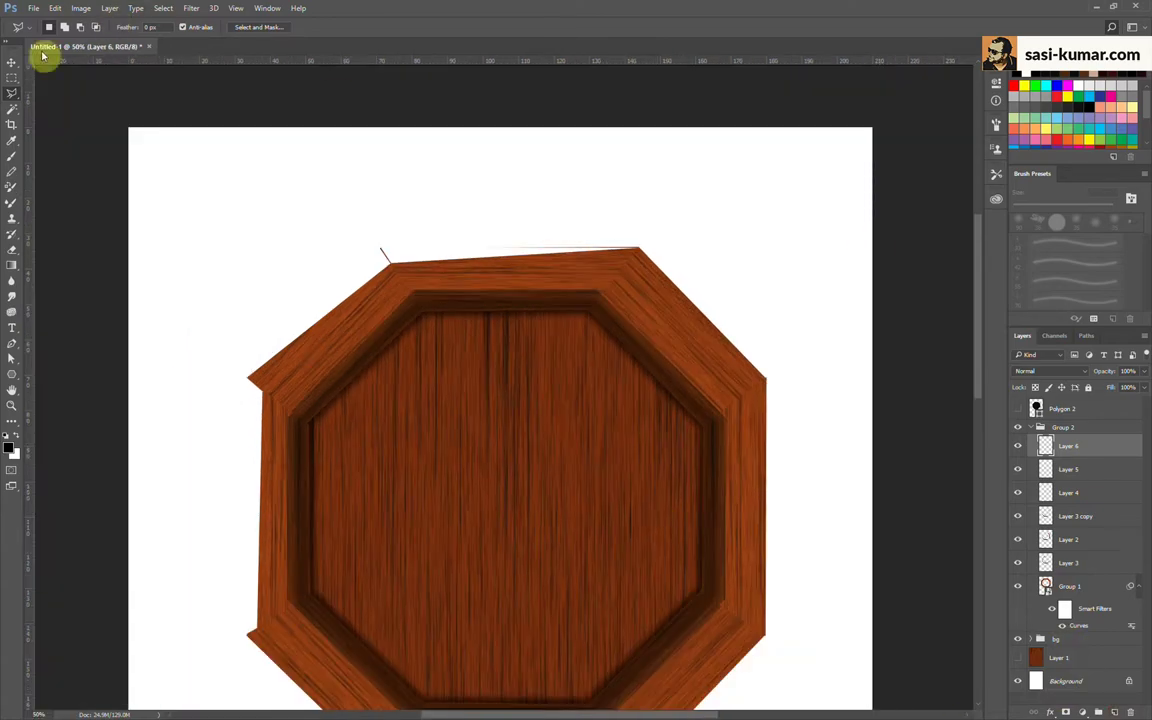
Step: Fade the top-edge and left-edge highlight layers to low opacity, about 20%
{"action": "key", "text": "v"}
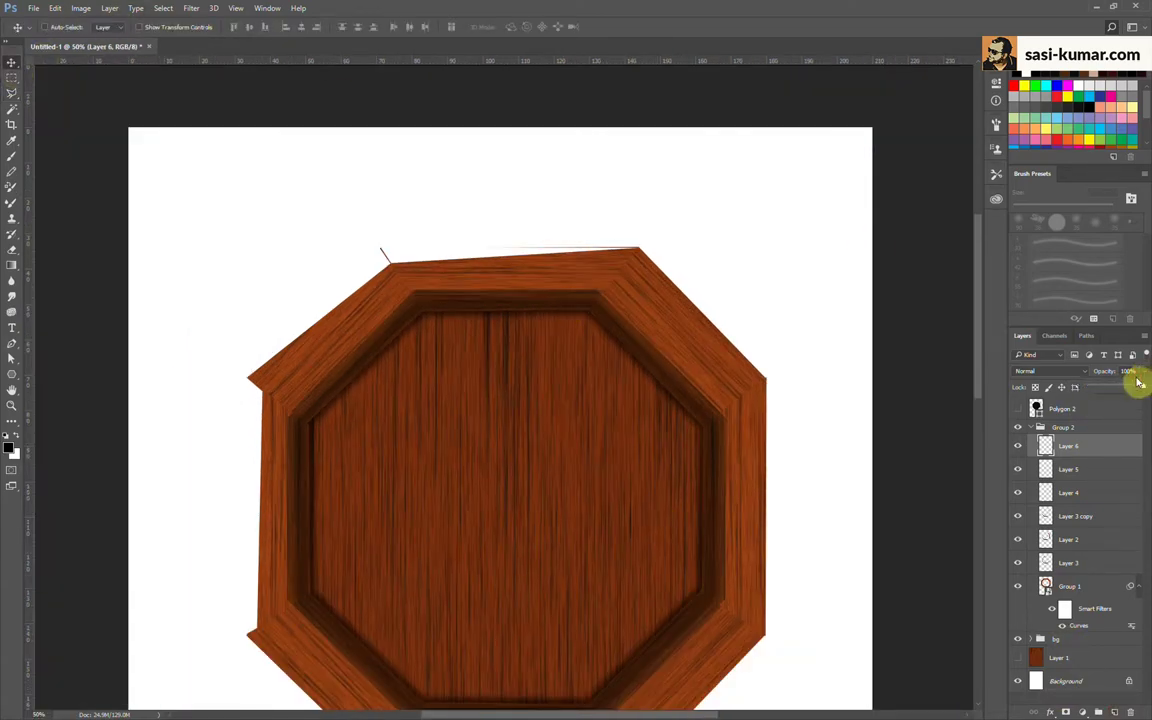
{"action": "mouse_move", "coordinate": [1138, 382]}
{"action": "left_mouse_down"}
{"action": "mouse_move", "coordinate": [1104, 388]}
{"action": "mouse_move", "coordinate": [1108, 372]}
{"action": "left_mouse_up"}
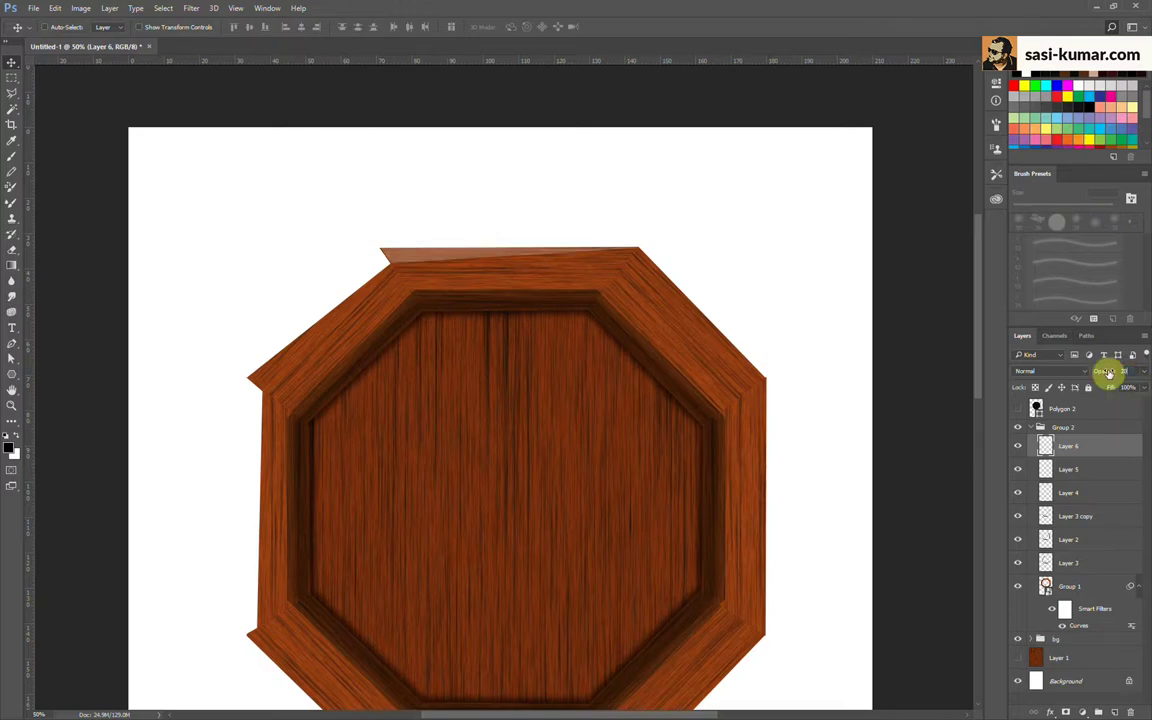
{"action": "left_click", "coordinate": [1088, 492]}
{"action": "left_click_drag", "start_coordinate": [1083, 375], "coordinate": [1067, 376]}
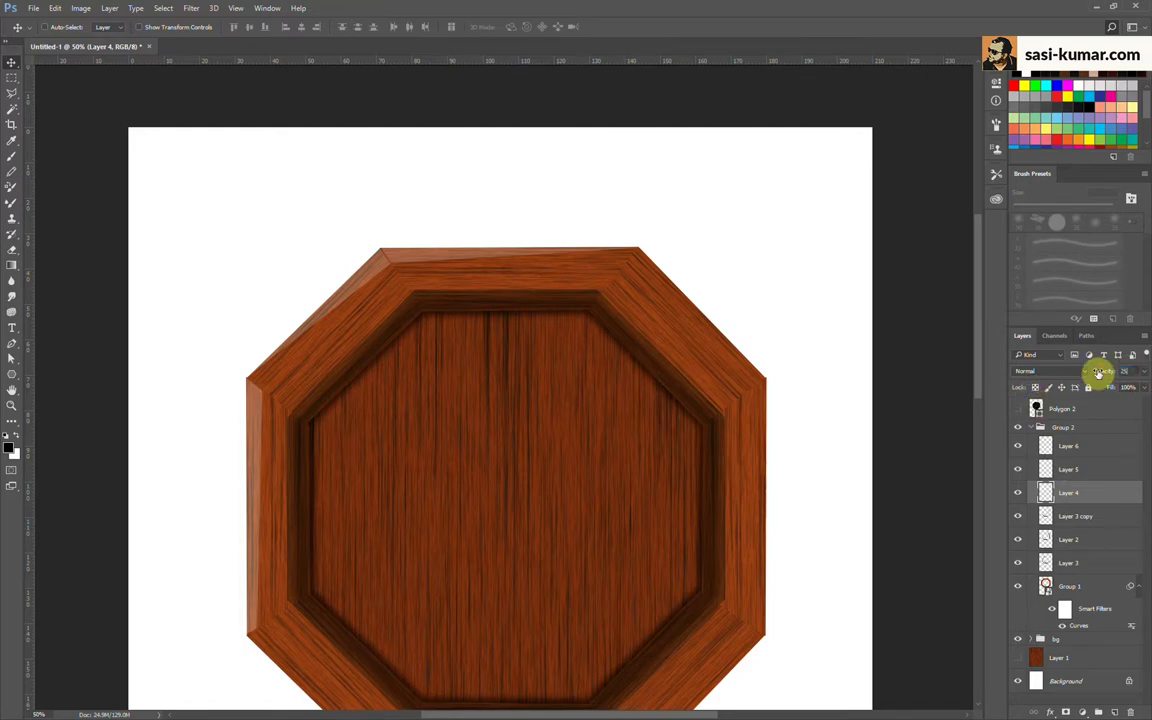
{"action": "left_click", "coordinate": [1096, 470]}
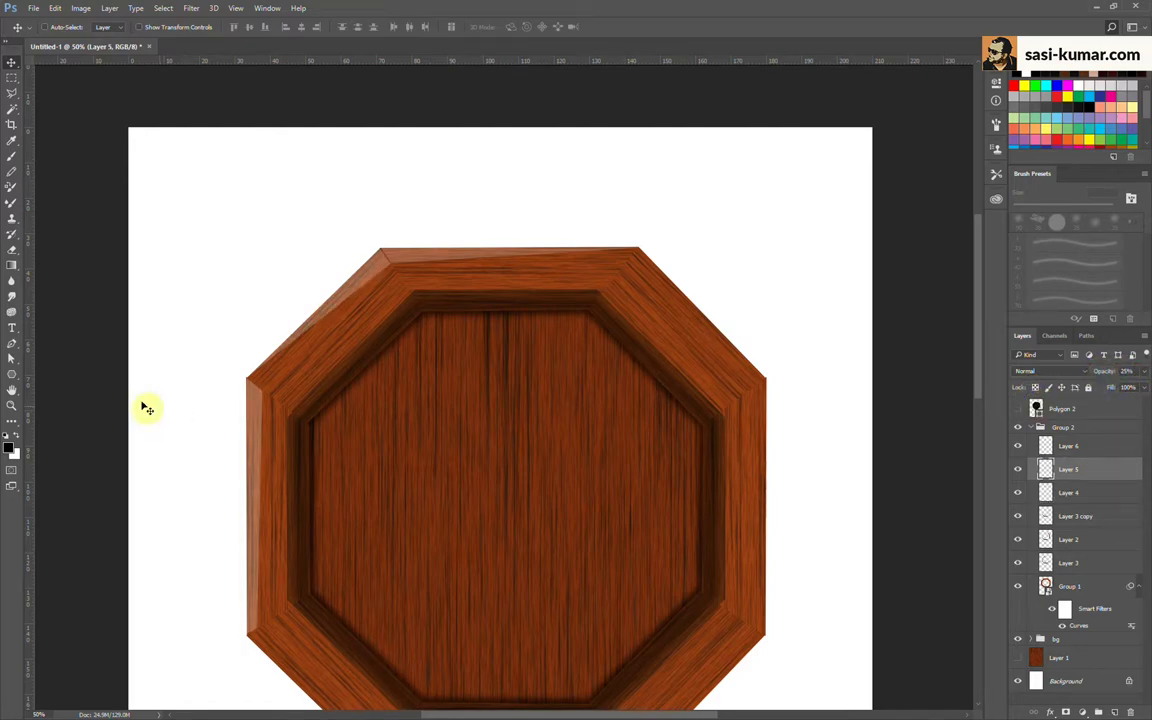
Step: Free-transform and commit the top-edge and left-edge bevel layers
{"action": "key", "text": "ctrl+minus"}
{"action": "key", "text": "ctrl+minus"}
{"action": "scroll", "coordinate": [493, 445], "scroll_direction": "up", "scroll_amount": 3}
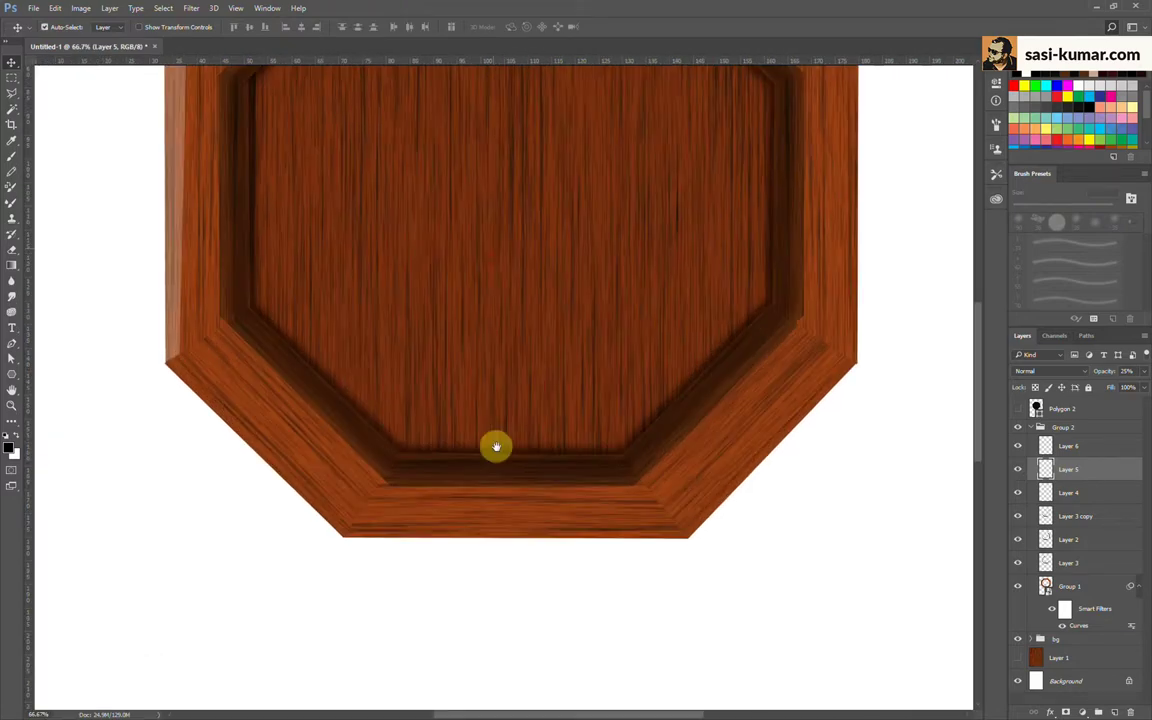
{"action": "scroll", "coordinate": [506, 540], "scroll_direction": "up", "scroll_amount": 1}
{"action": "scroll", "coordinate": [365, 193], "scroll_direction": "up", "scroll_amount": 1}
{"action": "left_click", "coordinate": [345, 199]}
{"action": "key", "text": "ctrl+t"}
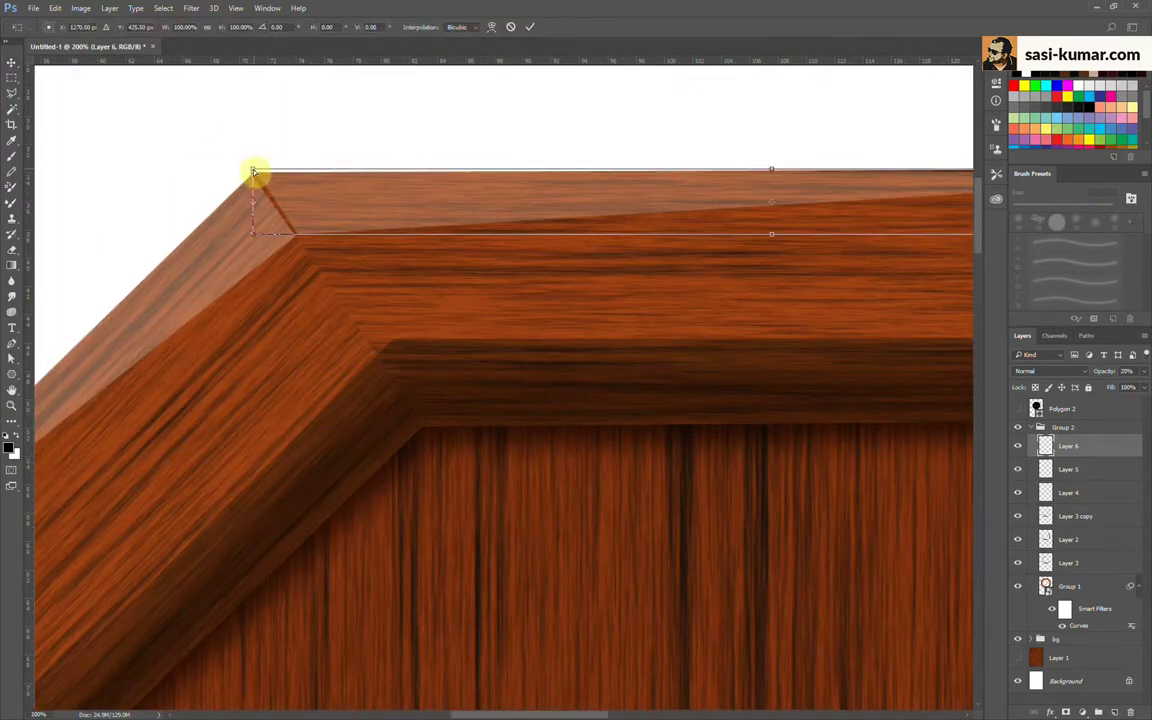
{"action": "left_click", "coordinate": [530, 27]}
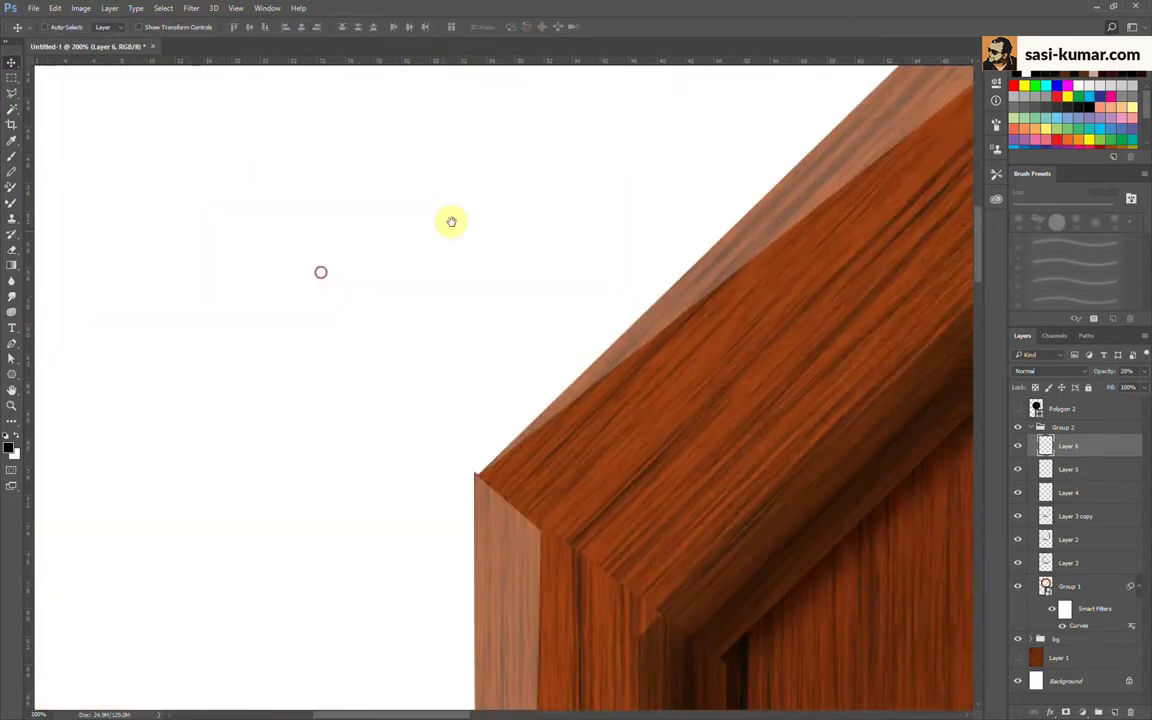
{"action": "left_click", "coordinate": [475, 445], "text": "ctrl"}
{"action": "key", "text": "ctrl+t"}
{"action": "key", "text": "Return"}
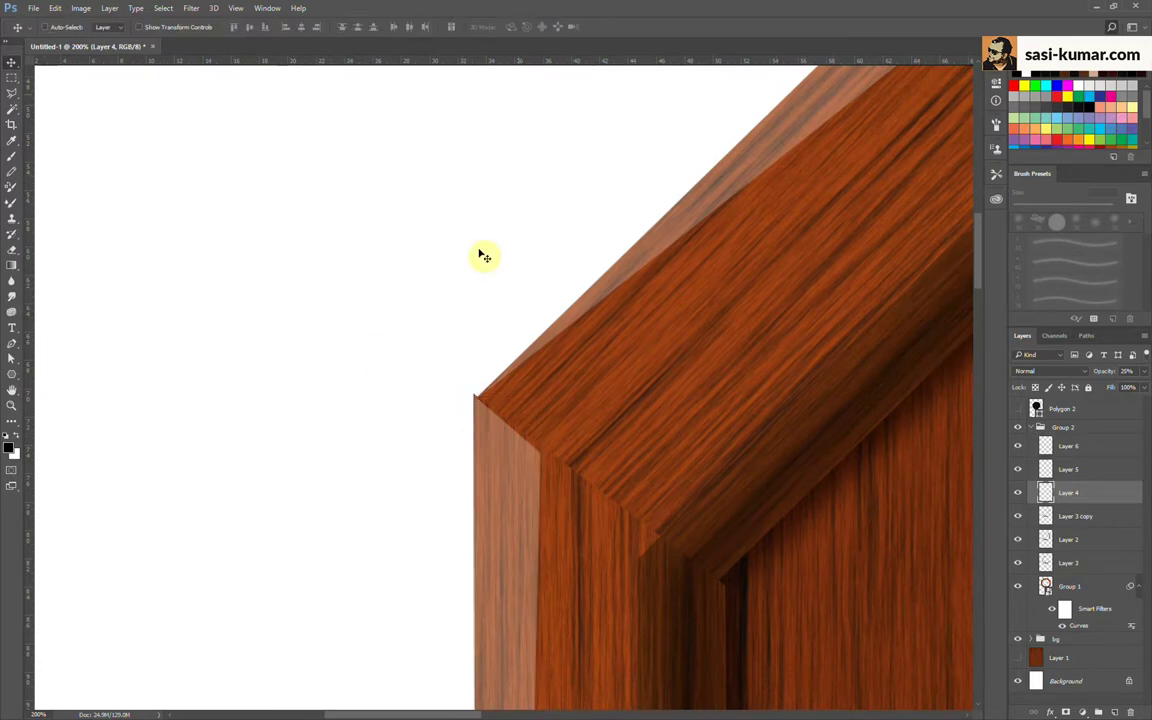
Step: Outline the upper-left corner wedge and fill it white on a new layer
{"action": "left_click", "coordinate": [12, 92]}
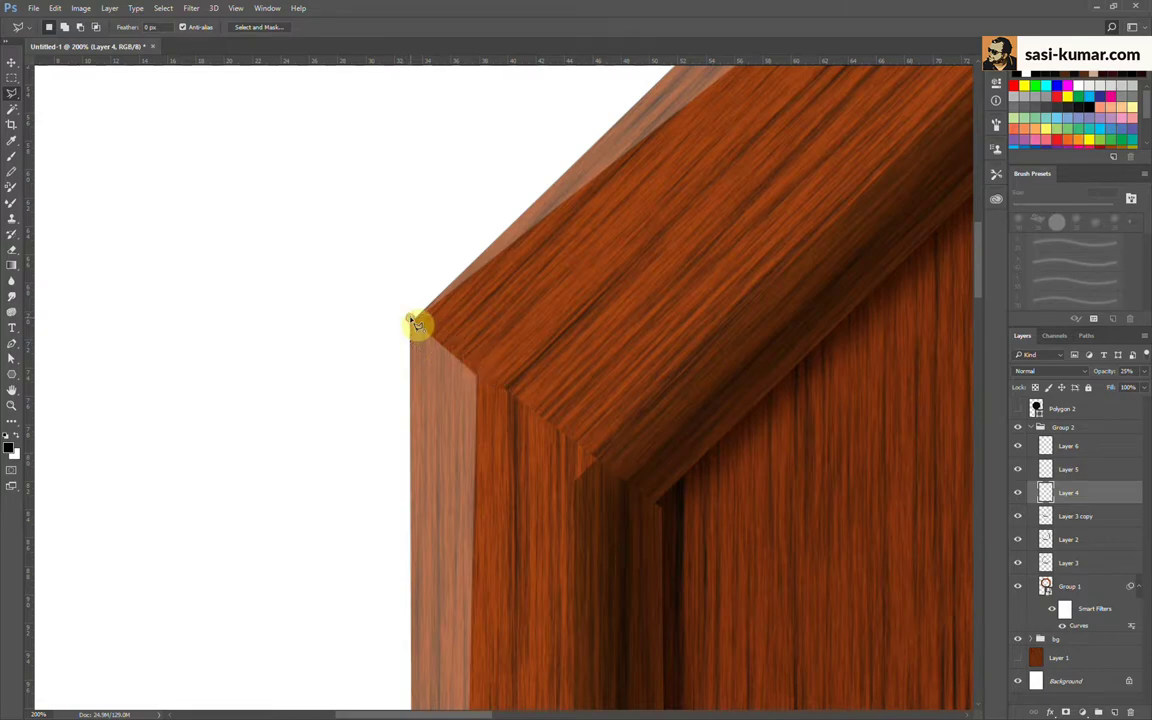
{"action": "double_click", "coordinate": [404, 270]}
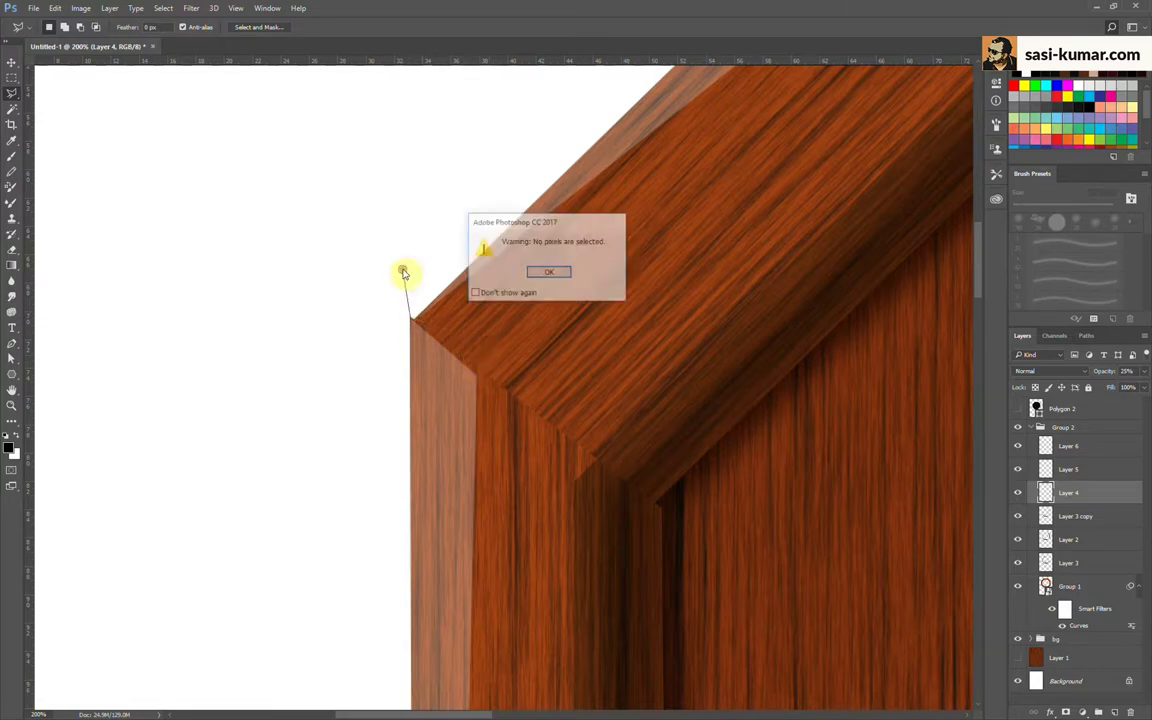
{"action": "left_click", "coordinate": [540, 266]}
{"action": "left_click", "coordinate": [1088, 446]}
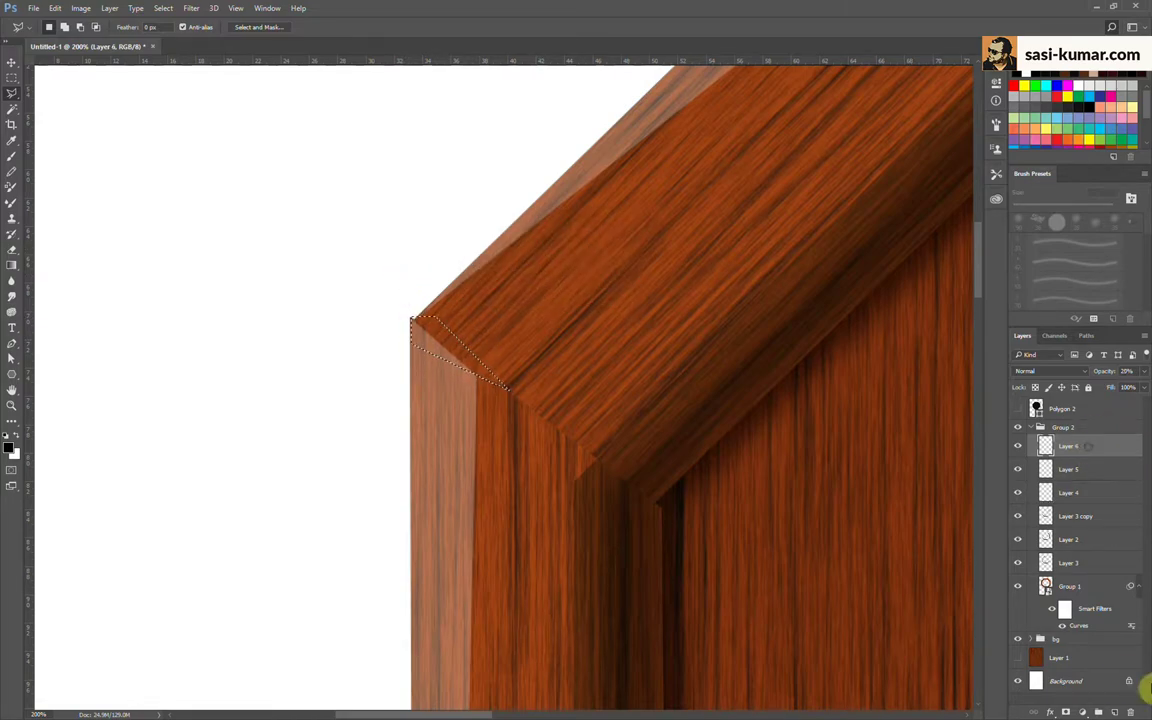
{"action": "left_click", "coordinate": [1117, 712]}
{"action": "key", "text": "ctrl+BackSpace"}
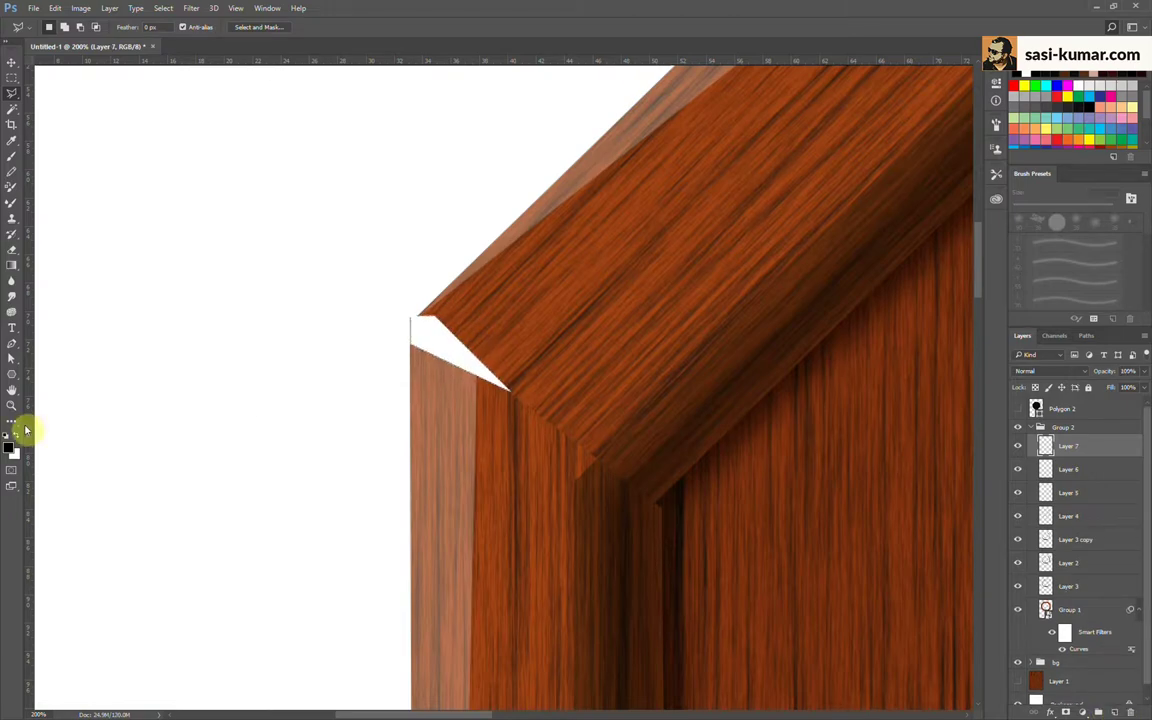
{"action": "key", "text": "ctrl+minus"}
{"action": "key", "text": "ctrl+minus"}
{"action": "key", "text": "ctrl+minus"}
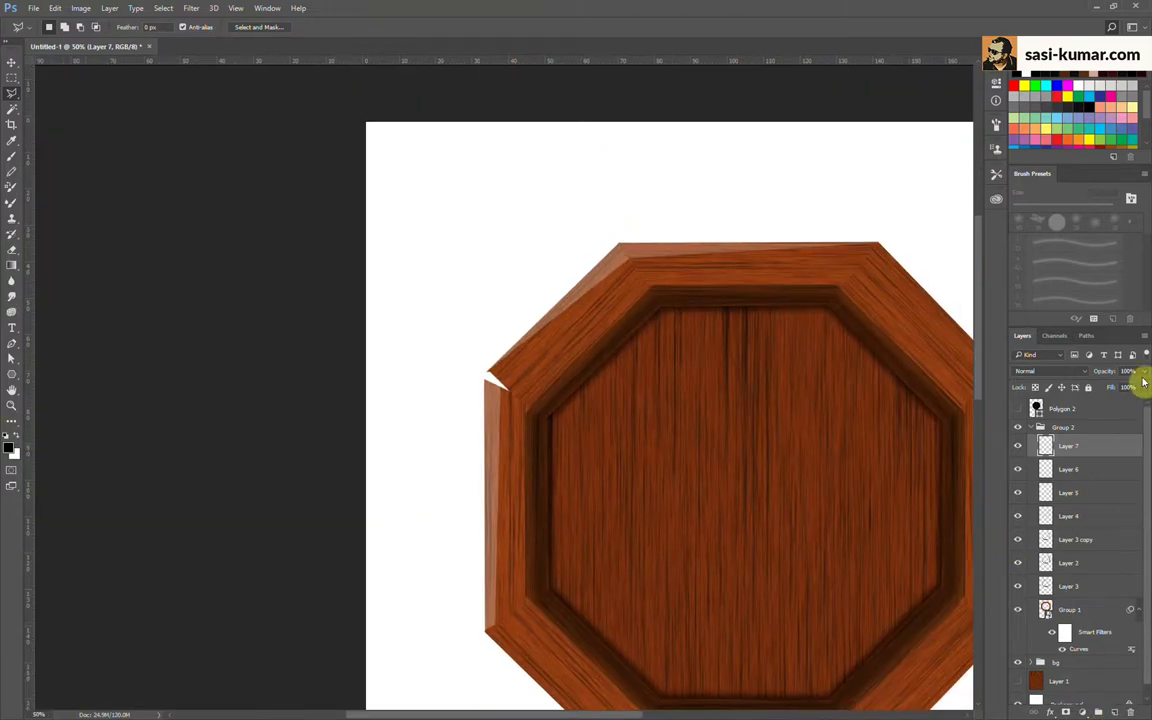
Step: Fade Layer 7's corner highlight with a gradient layer mask
{"action": "scroll", "coordinate": [505, 387], "scroll_direction": "up", "scroll_amount": 3}
{"action": "left_click", "coordinate": [1083, 712]}
{"action": "key", "text": "g"}
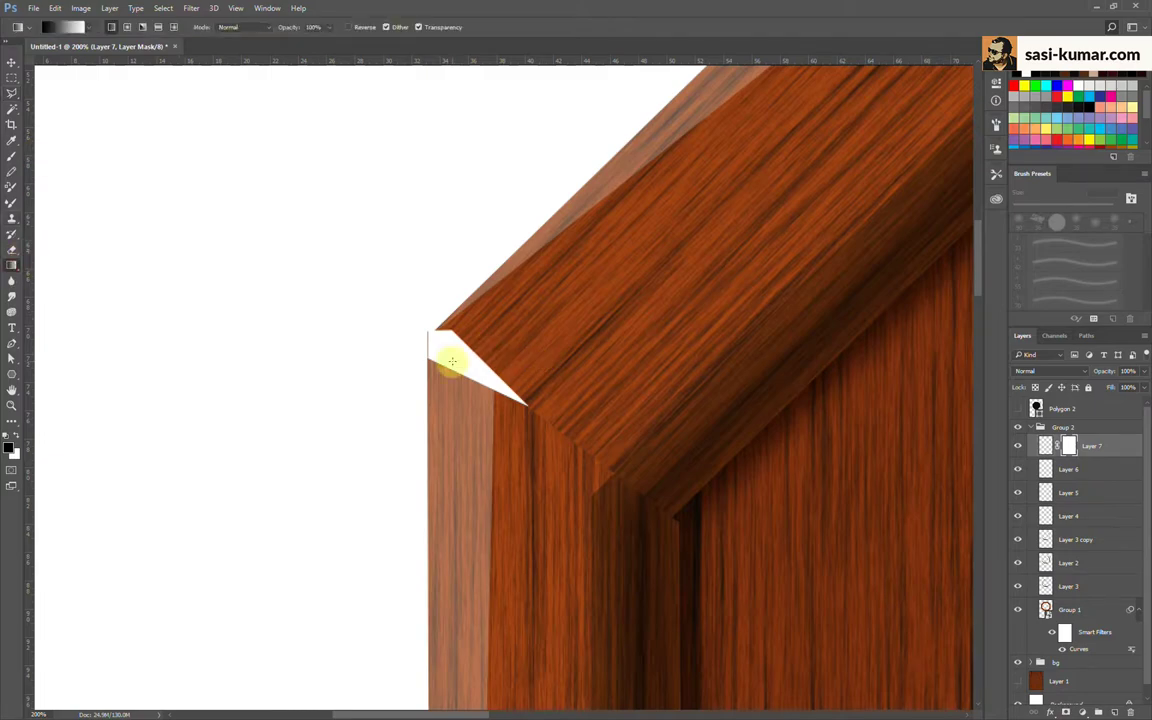
{"action": "left_click_drag", "start_coordinate": [466, 374], "coordinate": [521, 403]}
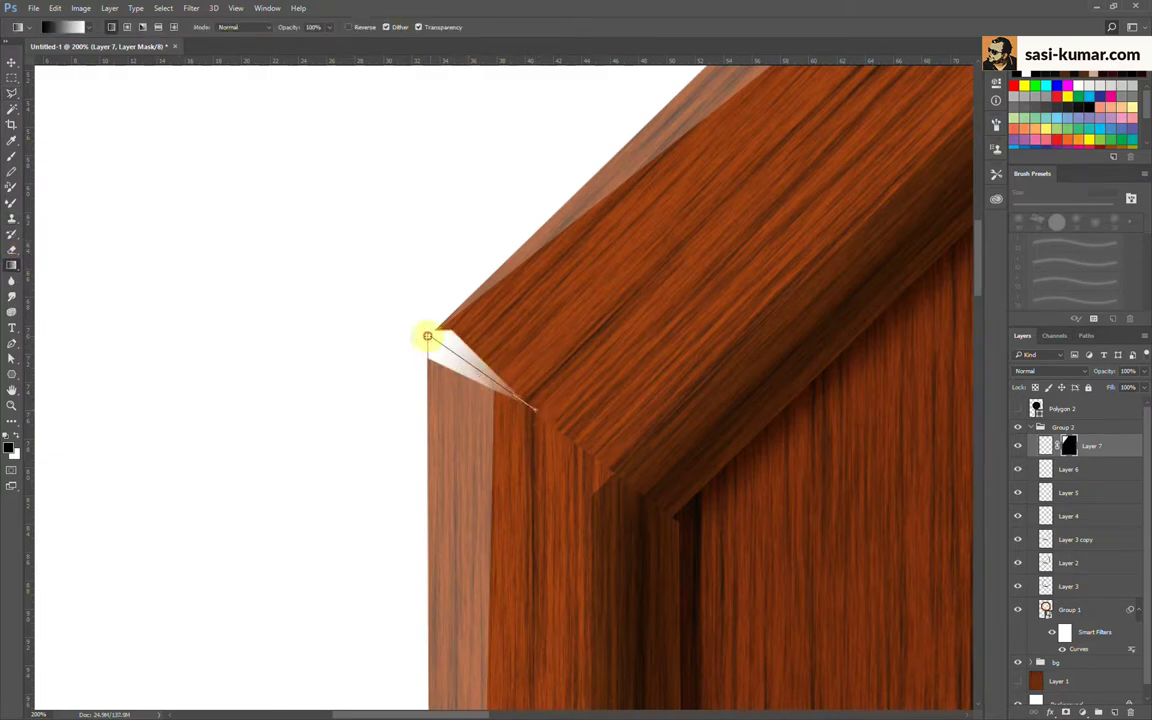
{"action": "left_click_drag", "start_coordinate": [427, 336], "coordinate": [430, 338]}
{"action": "left_click", "coordinate": [12, 63]}
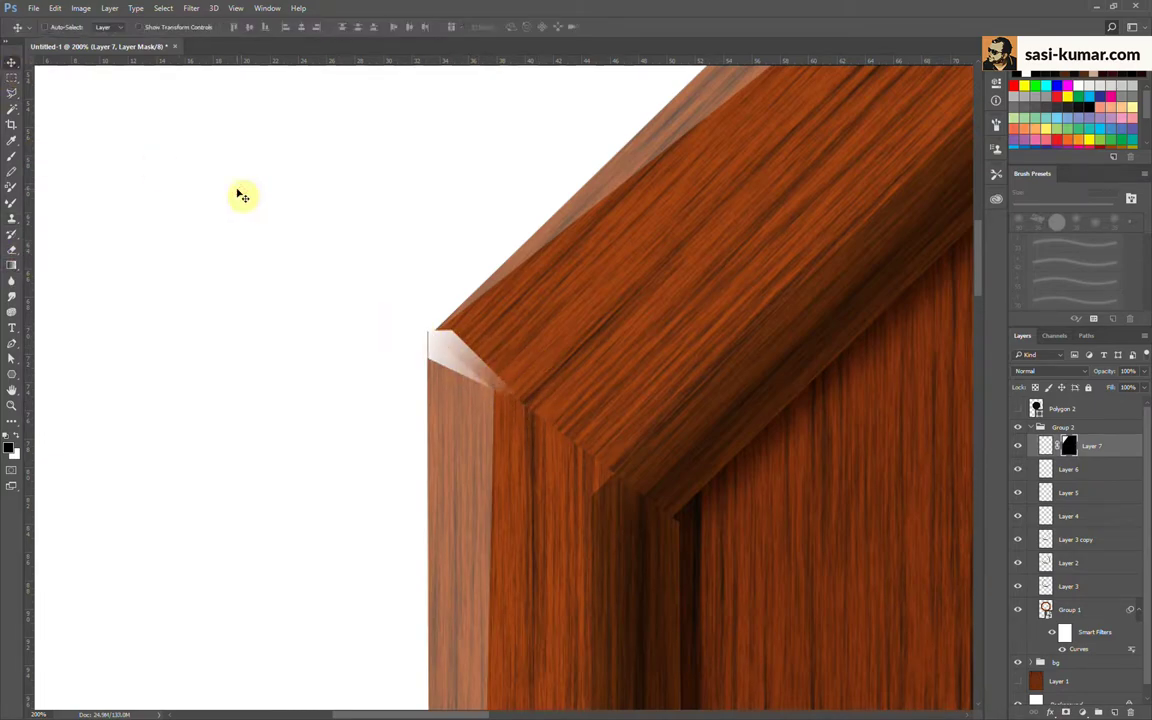
Step: Duplicate the corner highlight onto the top corner, rotated about 18°
{"action": "key", "text": "ctrl+minus"}
{"action": "key", "text": "ctrl+minus"}
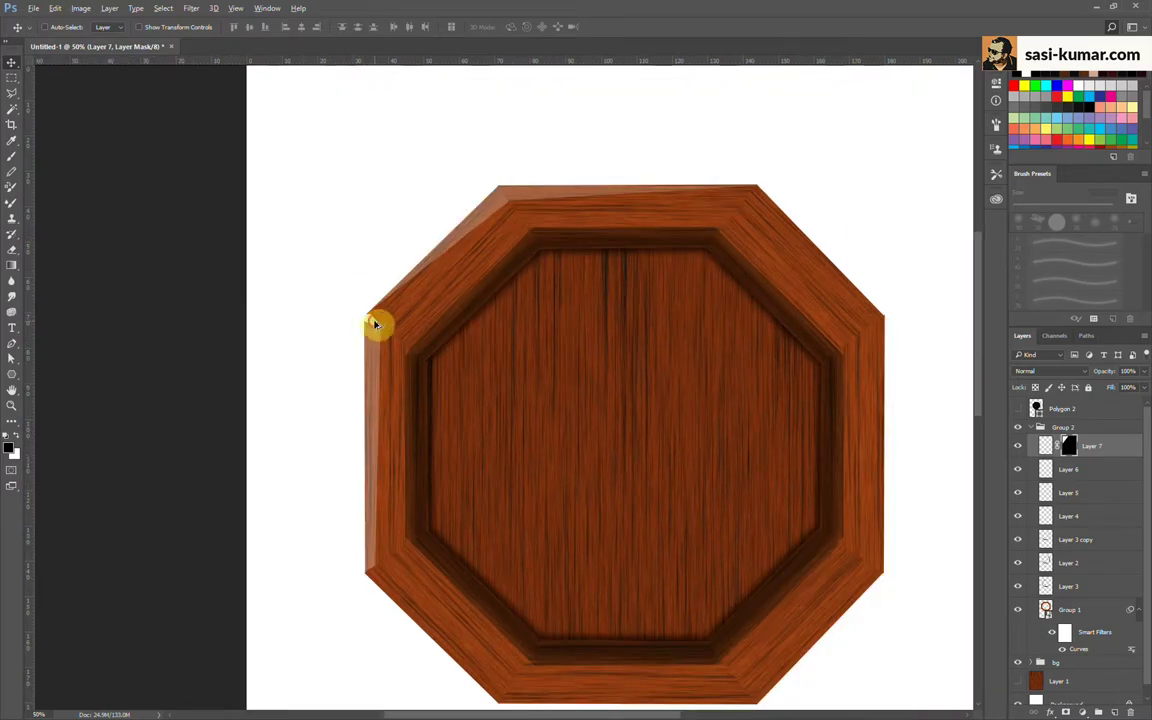
{"action": "left_click_drag", "start_coordinate": [375, 323], "coordinate": [496, 244]}
{"action": "scroll", "coordinate": [496, 244], "scroll_direction": "up", "scroll_amount": 3}
{"action": "left_click_drag", "start_coordinate": [465, 355], "coordinate": [587, 232]}
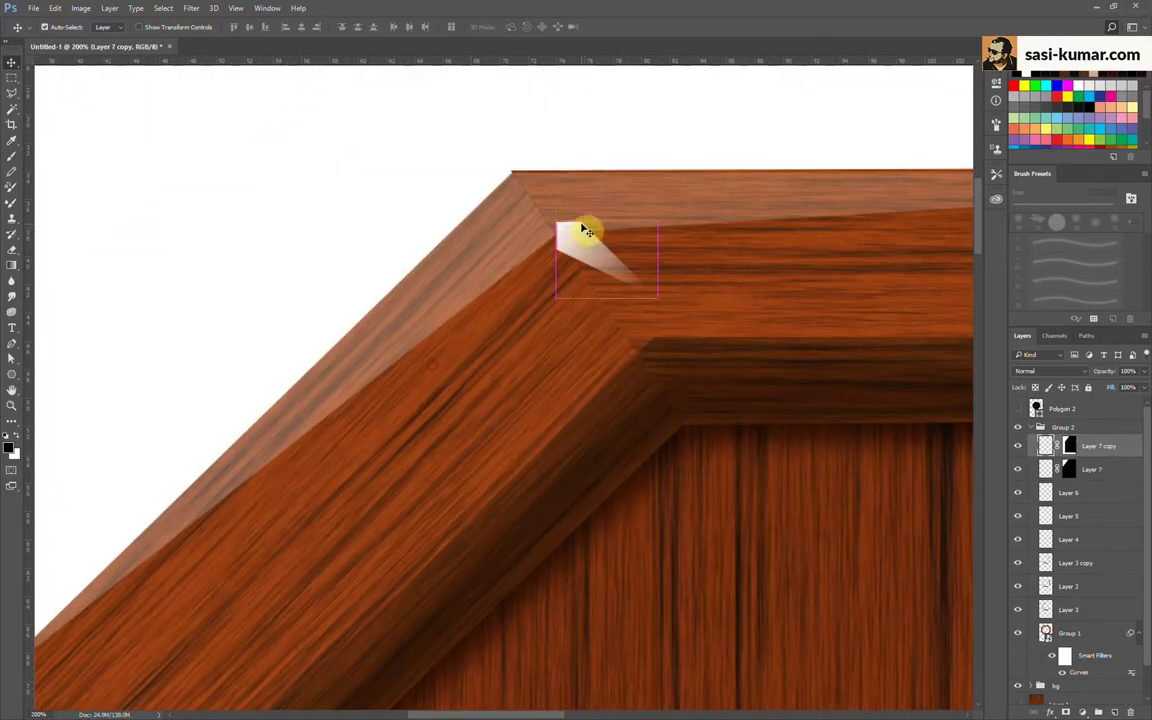
{"action": "key", "text": "ctrl+t"}
{"action": "left_click_drag", "start_coordinate": [694, 244], "coordinate": [689, 199]}
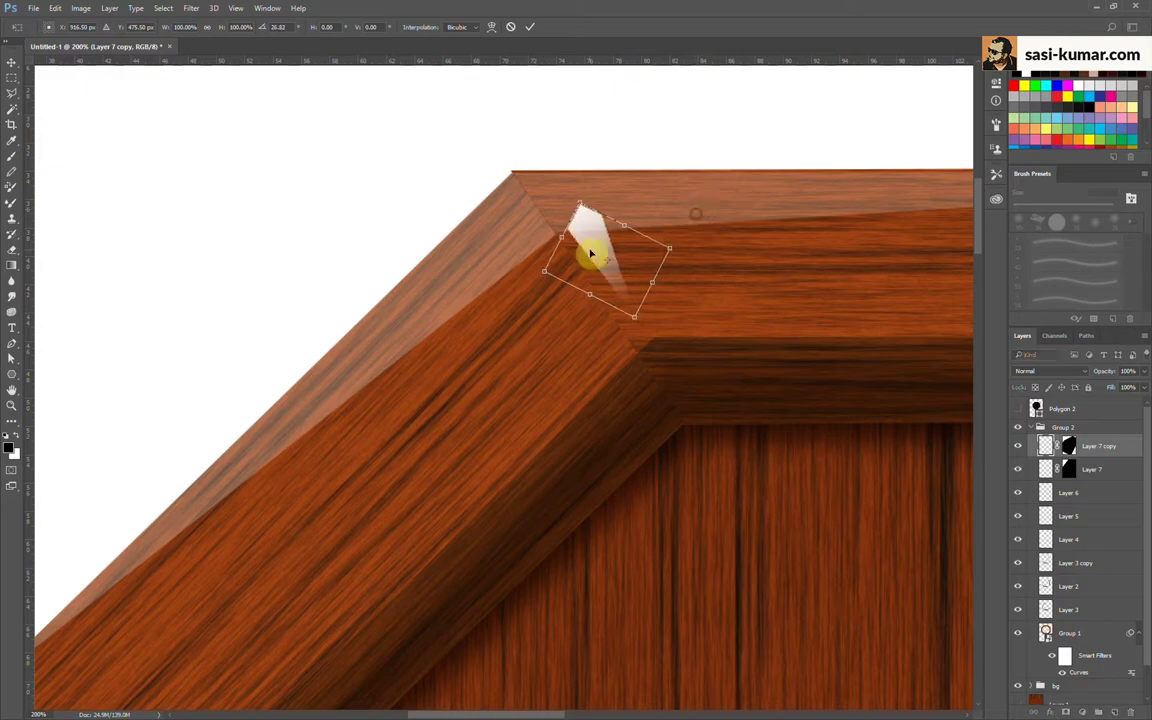
{"action": "left_click_drag", "start_coordinate": [590, 254], "coordinate": [532, 200]}
{"action": "left_click_drag", "start_coordinate": [617, 205], "coordinate": [618, 190]}
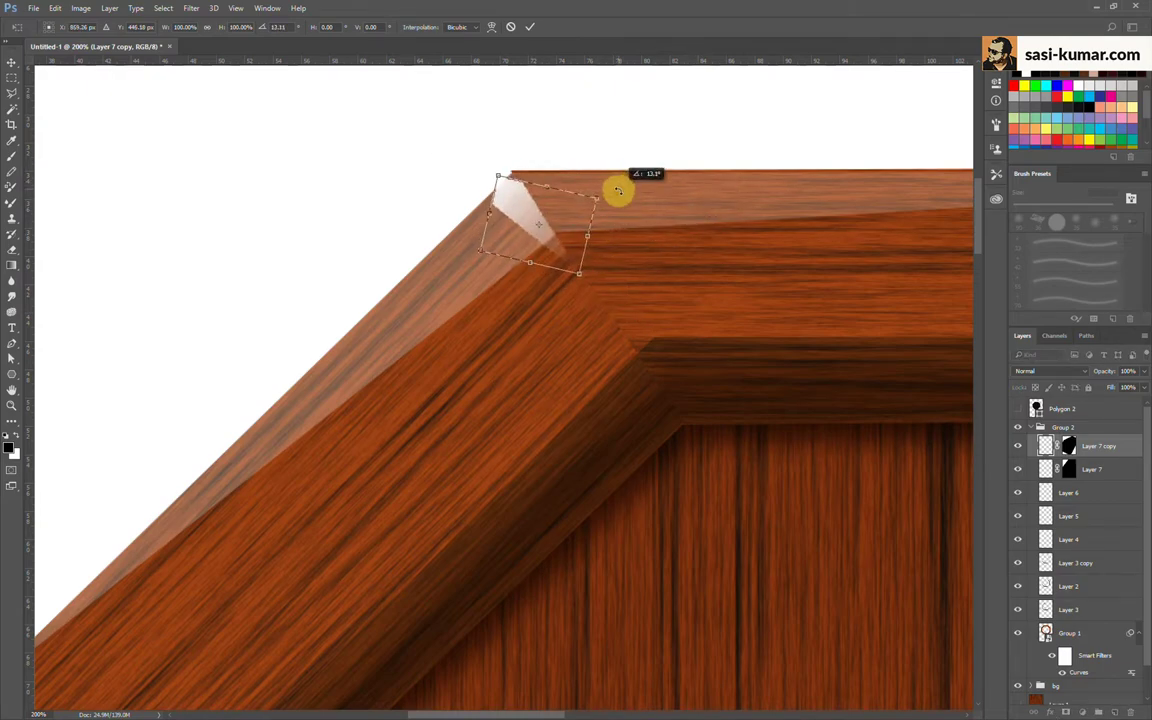
{"action": "left_click_drag", "start_coordinate": [519, 195], "coordinate": [536, 184]}
{"action": "left_click_drag", "start_coordinate": [635, 188], "coordinate": [628, 176]}
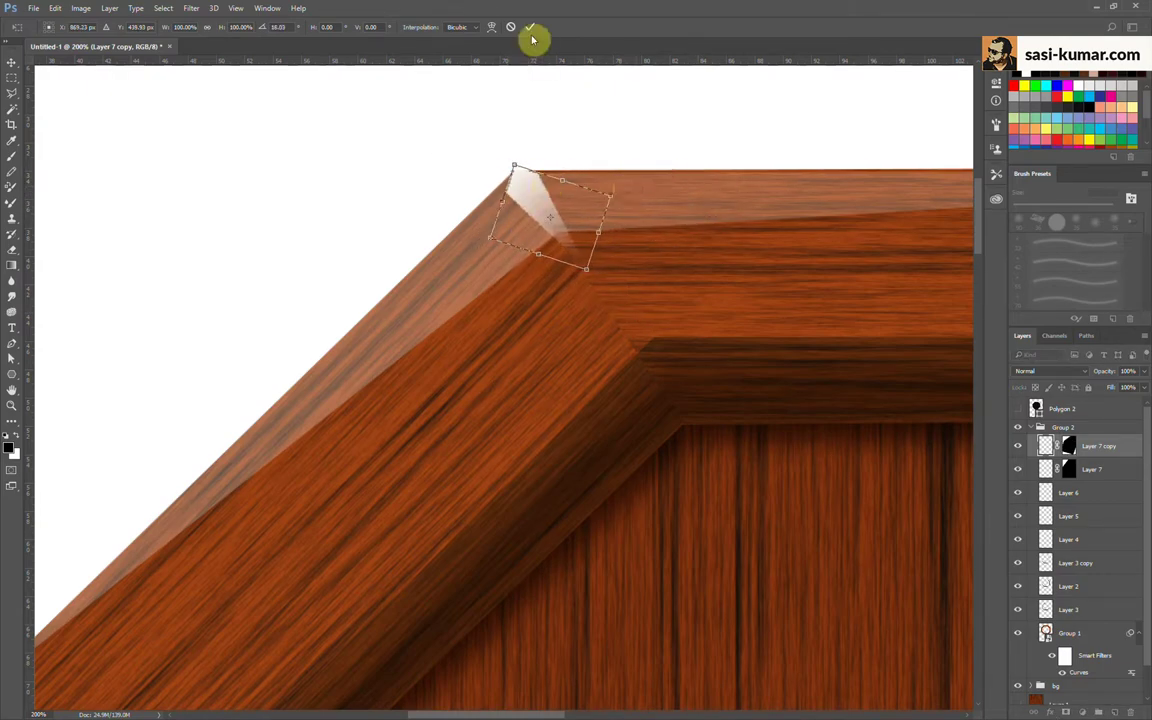
{"action": "left_click", "coordinate": [531, 28]}
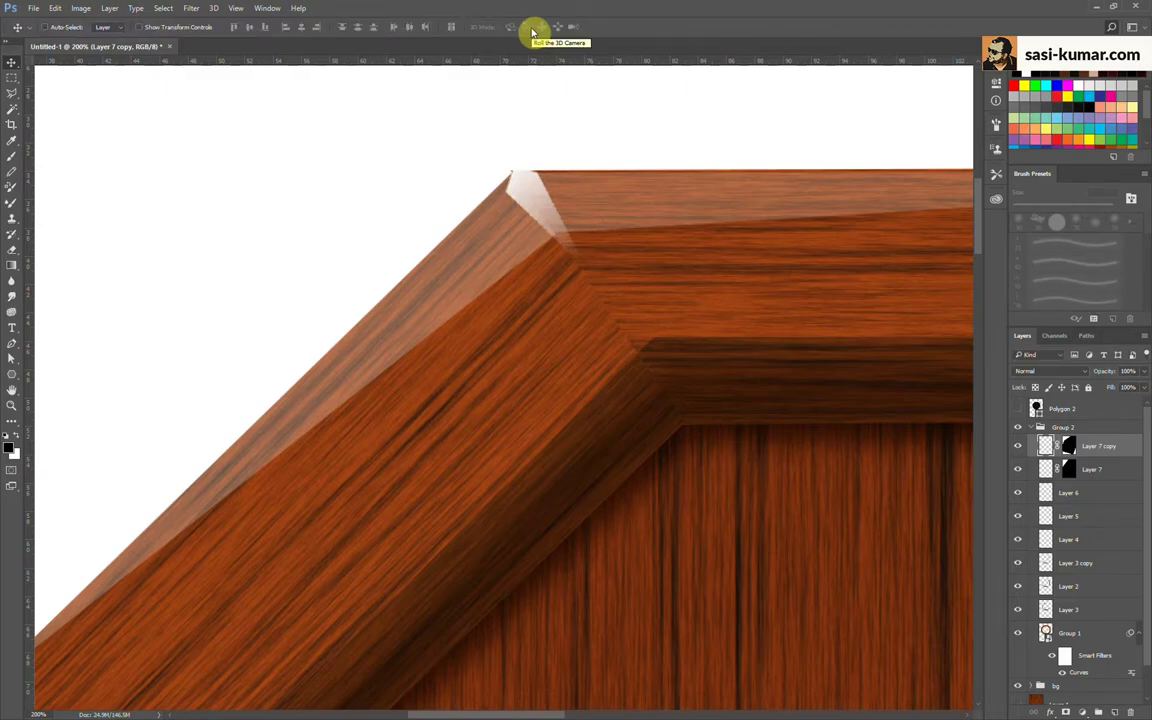
Step: Merge the top-corner highlight copy down into Layer 7
{"action": "key", "text": "ctrl+e"}
{"action": "key", "text": "ctrl+minus"}
{"action": "key", "text": "ctrl+minus"}
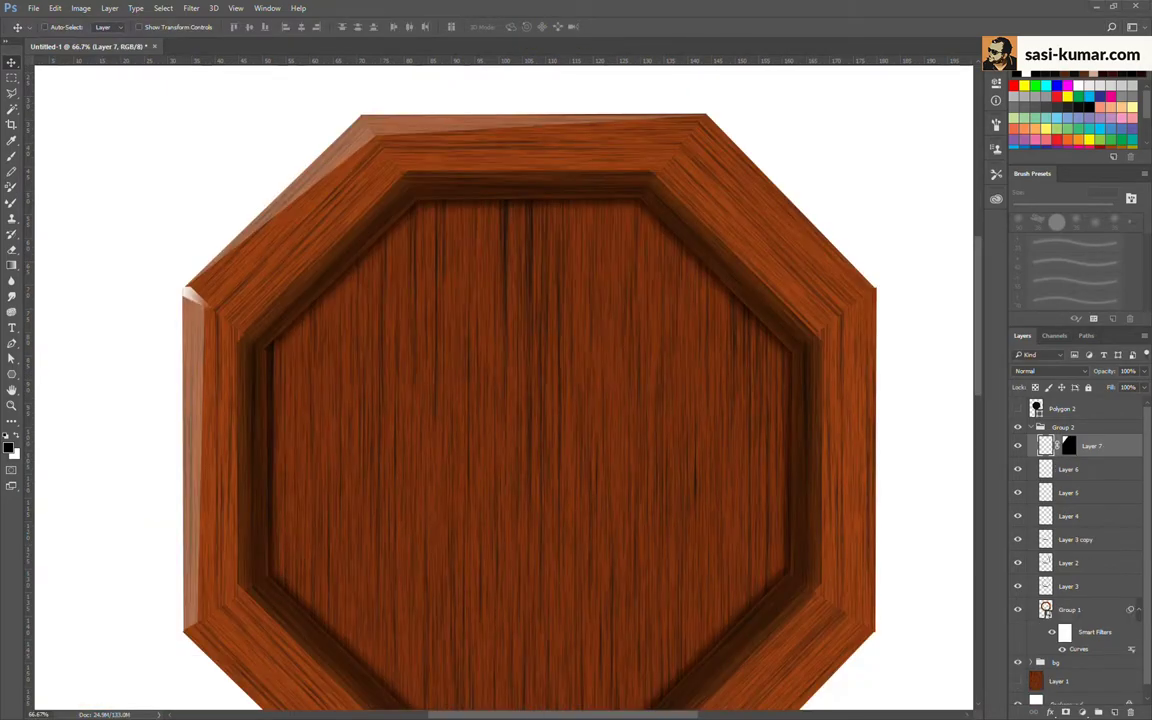
{"action": "scroll", "coordinate": [480, 352], "scroll_direction": "left", "scroll_amount": 3}
{"action": "key", "text": "ctrl+plus"}
{"action": "scroll", "coordinate": [483, 342], "scroll_direction": "left", "scroll_amount": 5}
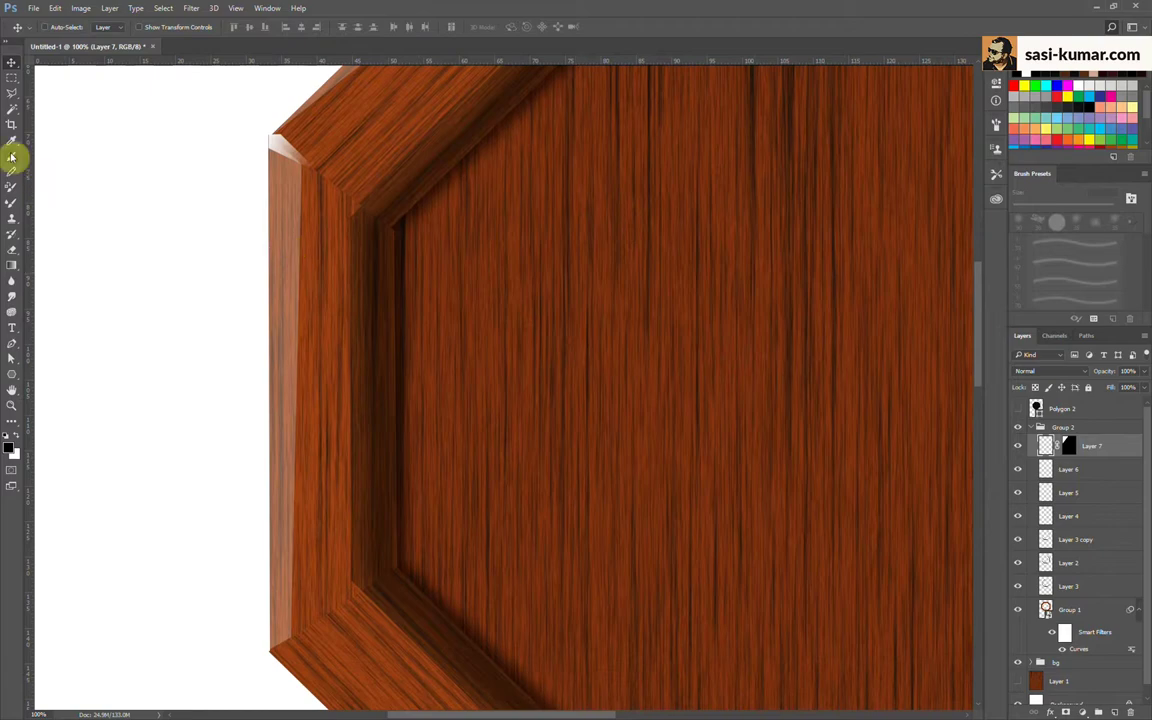
Step: Duplicate the left-edge strip and skew the copy into a thin sliver
{"action": "left_click", "coordinate": [288, 306]}
{"action": "left_click_drag", "start_coordinate": [291, 303], "coordinate": [288, 306]}
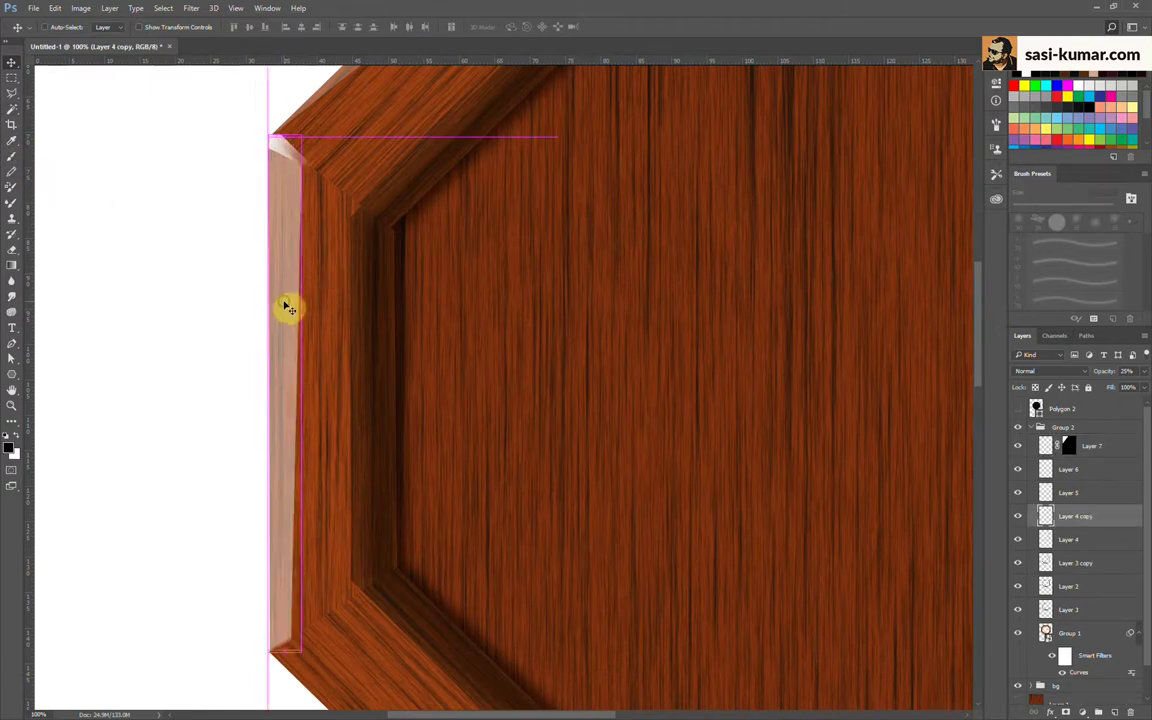
{"action": "key", "text": "ctrl+t"}
{"action": "left_click_drag", "start_coordinate": [301, 174], "coordinate": [280, 141]}
{"action": "left_click_drag", "start_coordinate": [303, 651], "coordinate": [280, 653]}
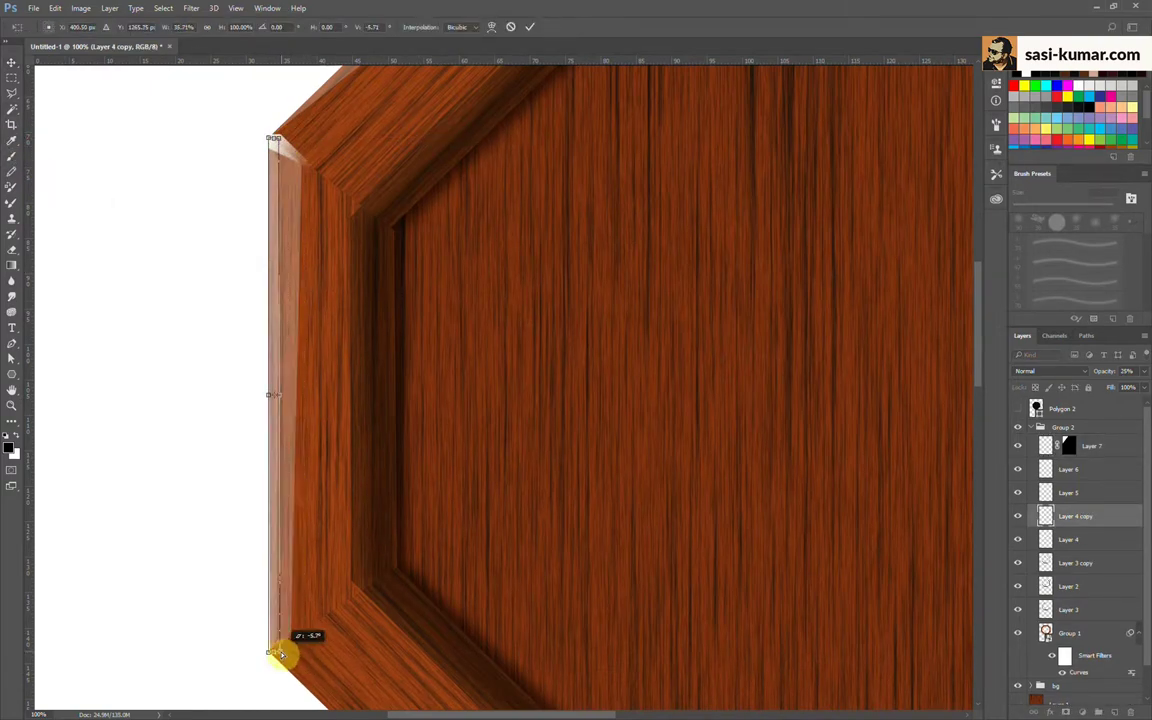
{"action": "left_click_drag", "start_coordinate": [286, 140], "coordinate": [303, 97]}
{"action": "left_click", "coordinate": [530, 27]}
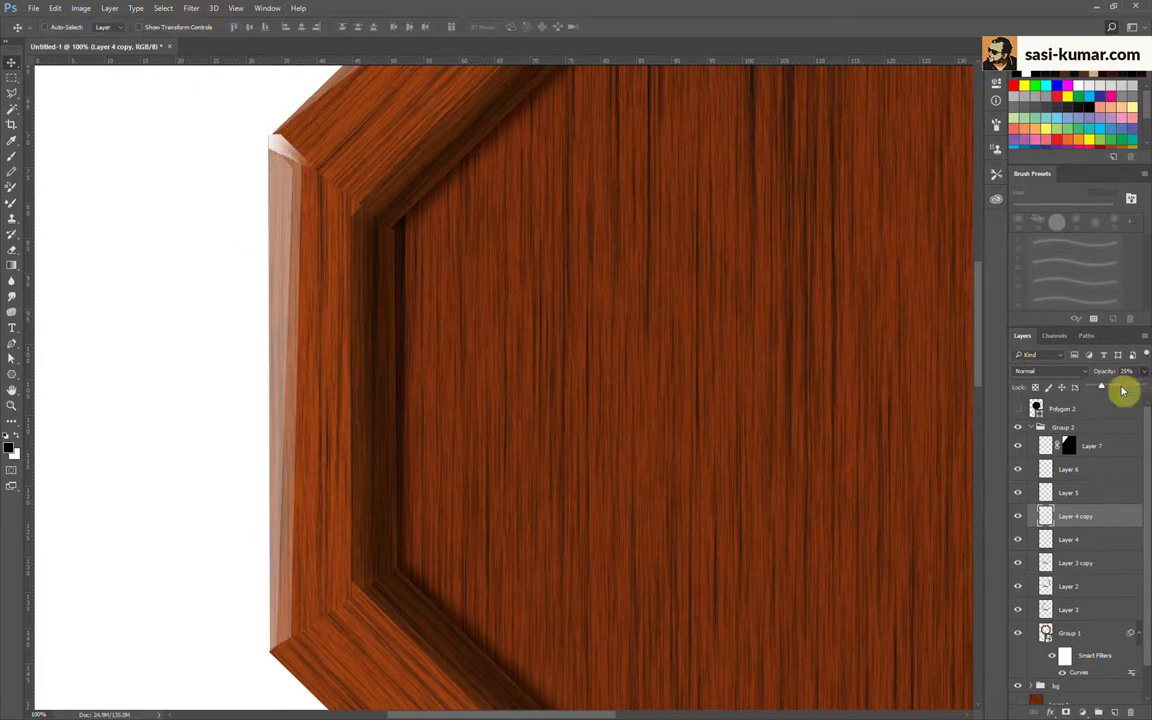
Step: Raise the sliver's opacity and fade it with a gradient layer mask
{"action": "left_click_drag", "start_coordinate": [1122, 391], "coordinate": [1143, 391]}
{"action": "left_click", "coordinate": [1065, 712]}
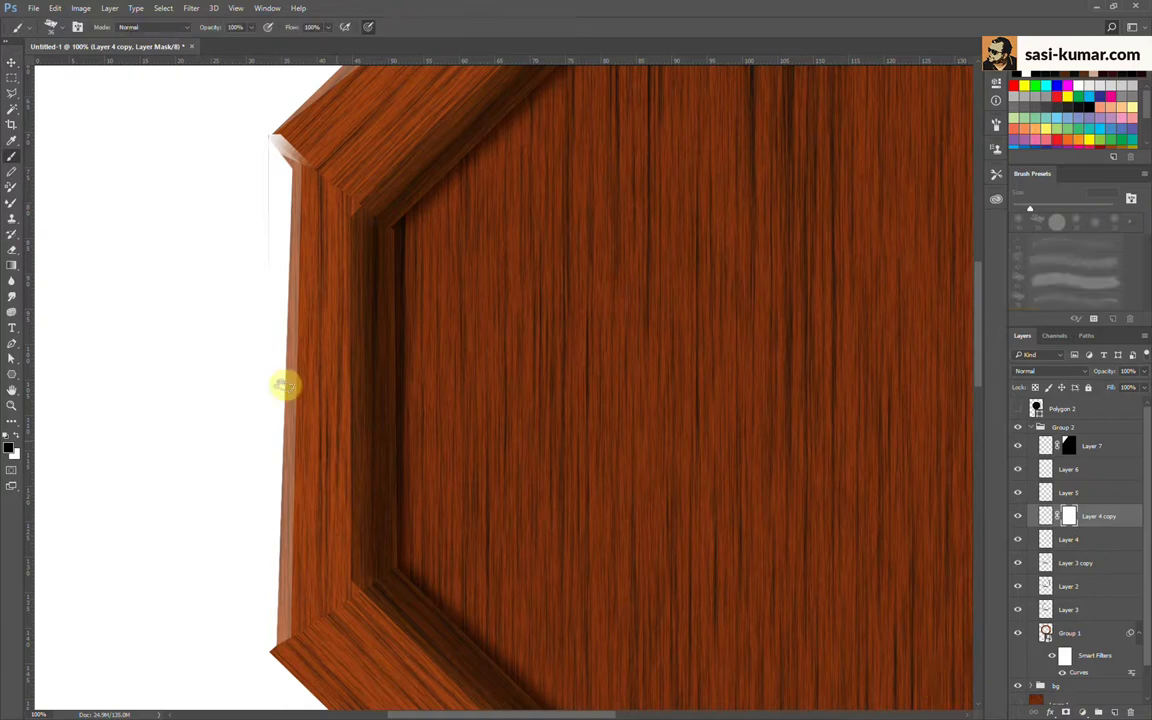
{"action": "left_click", "coordinate": [12, 264]}
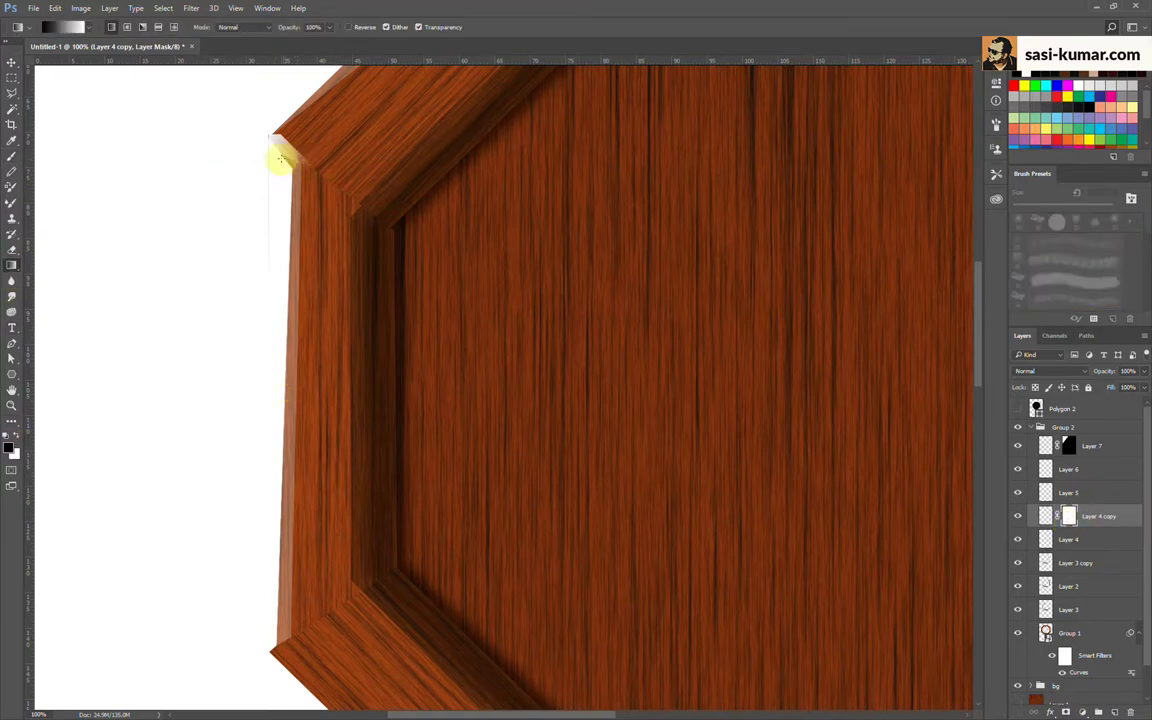
{"action": "left_click_drag", "start_coordinate": [243, 160], "coordinate": [231, 347]}
{"action": "left_click_drag", "start_coordinate": [240, 170], "coordinate": [239, 330]}
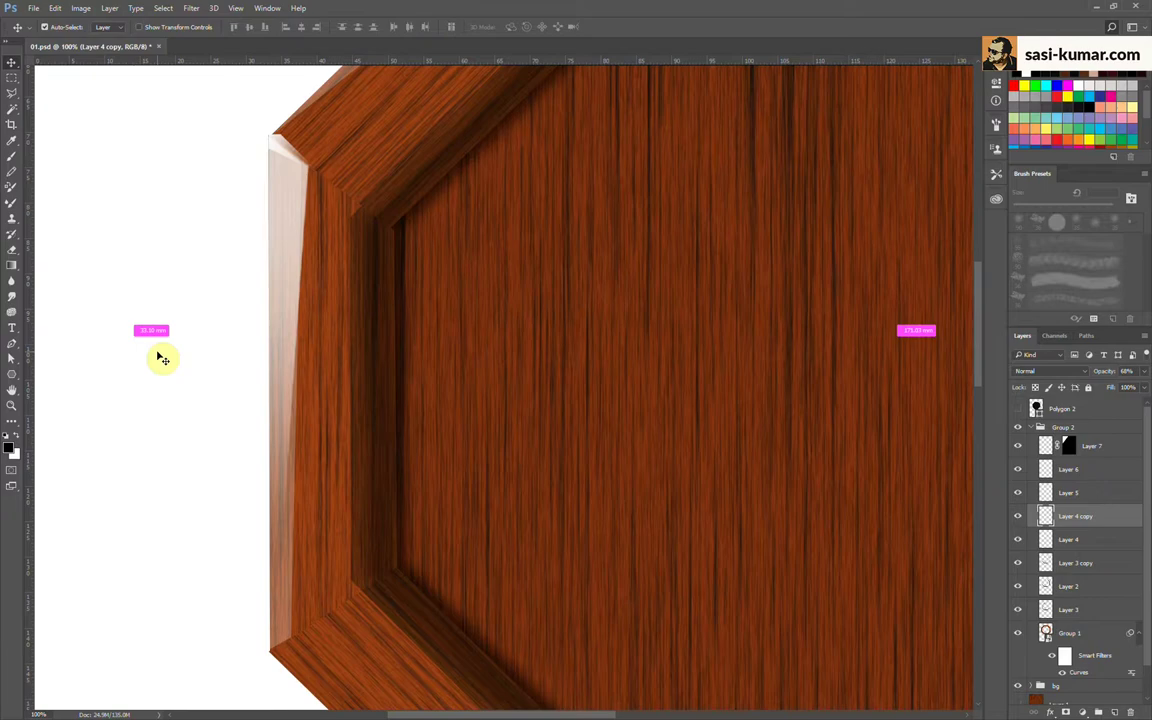
{"action": "key", "text": "ctrl+minus"}
{"action": "key", "text": "ctrl+minus"}
{"action": "key", "text": "ctrl+minus"}
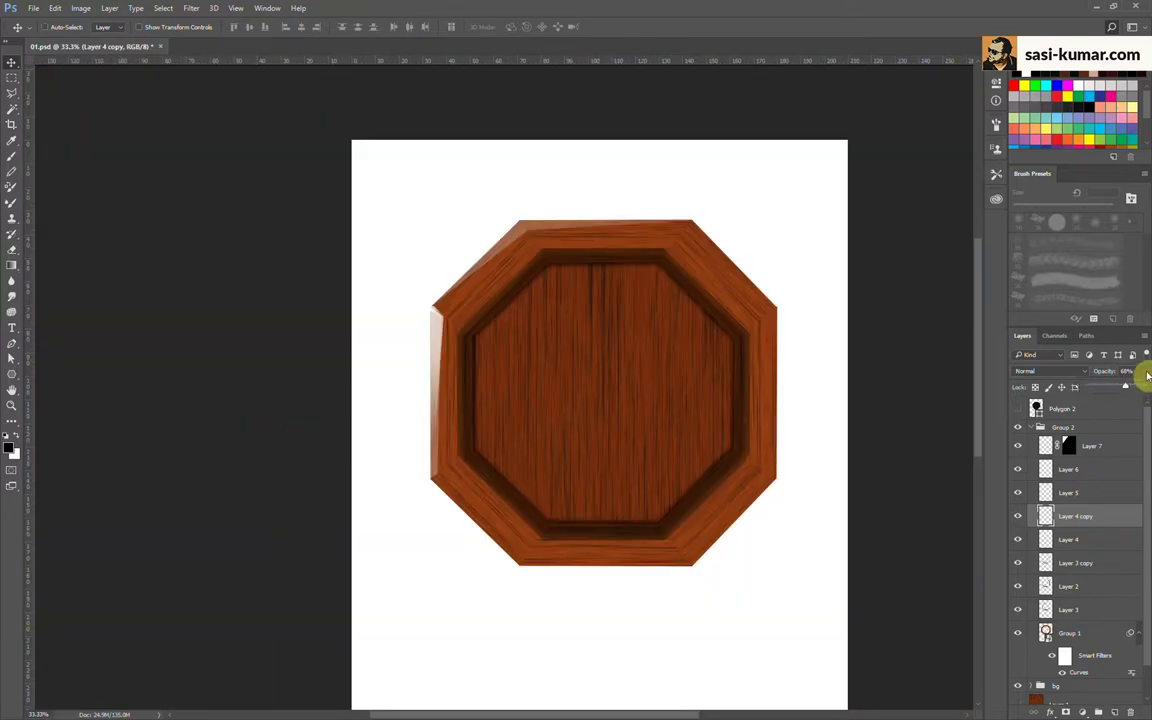
Step: Merge the selected frame edge layers into a single layer
{"action": "left_click_drag", "start_coordinate": [797, 578], "coordinate": [745, 568]}
{"action": "left_click", "coordinate": [1018, 540]}
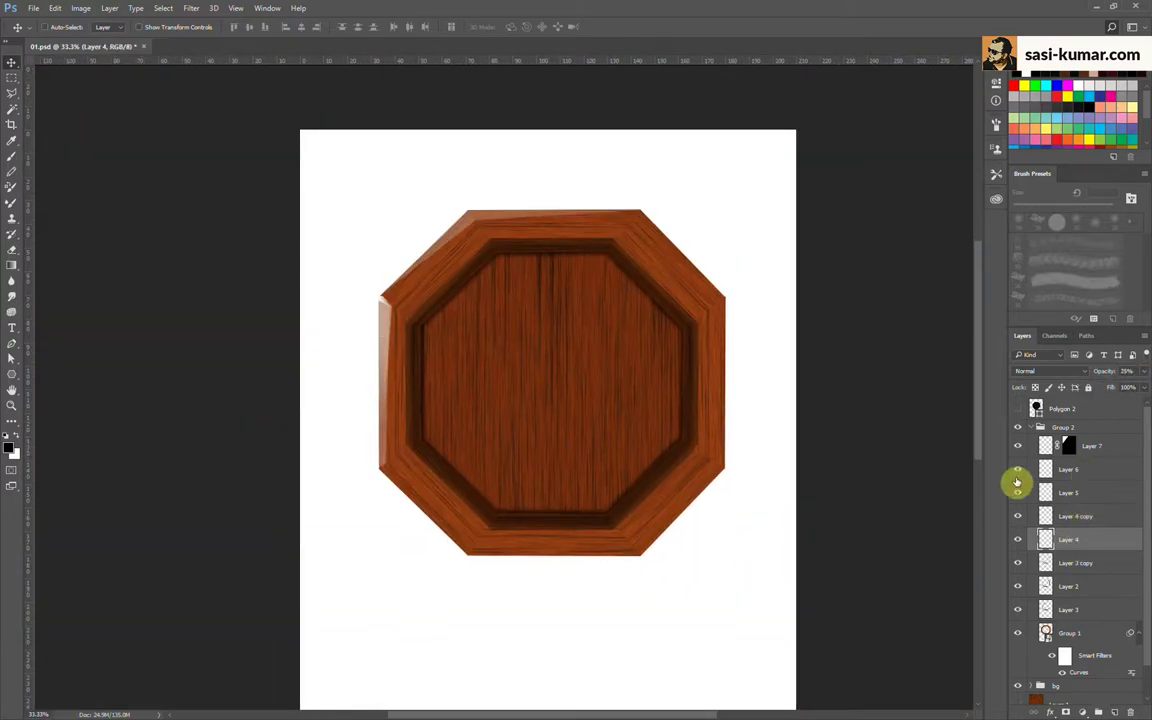
{"action": "left_click", "coordinate": [1110, 470], "text": "shift"}
{"action": "key", "text": "ctrl+e"}
{"action": "right_click", "coordinate": [1018, 473]}
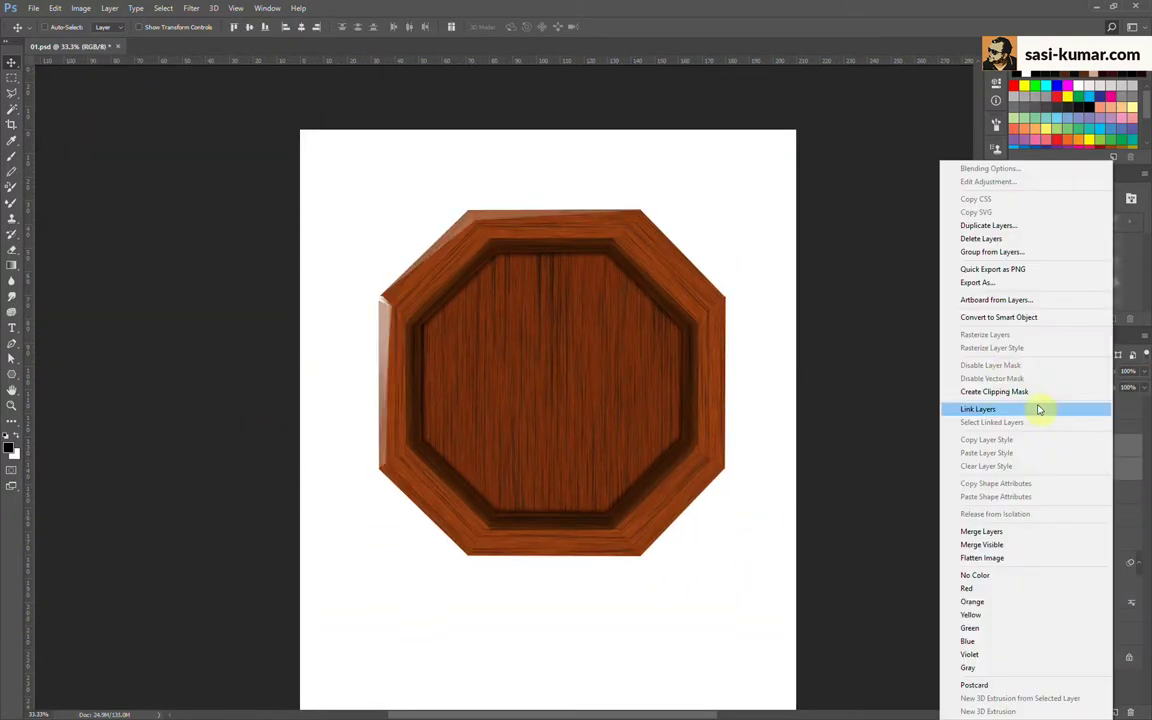
{"action": "left_click", "coordinate": [1039, 406]}
Step: Add a layer mask to Layer 7 and pick an enlarged brush for painting it
{"action": "left_click", "coordinate": [1082, 712]}
{"action": "key", "text": "b"}
{"action": "right_click", "coordinate": [535, 405]}
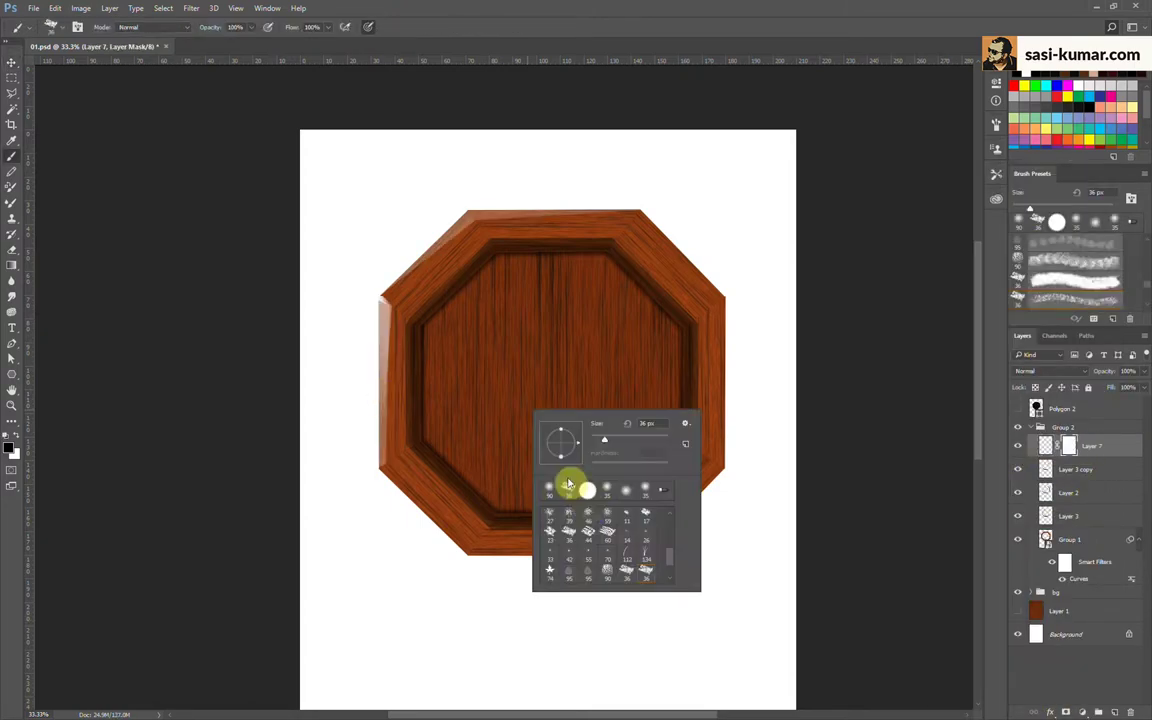
{"action": "double_click", "coordinate": [575, 483]}
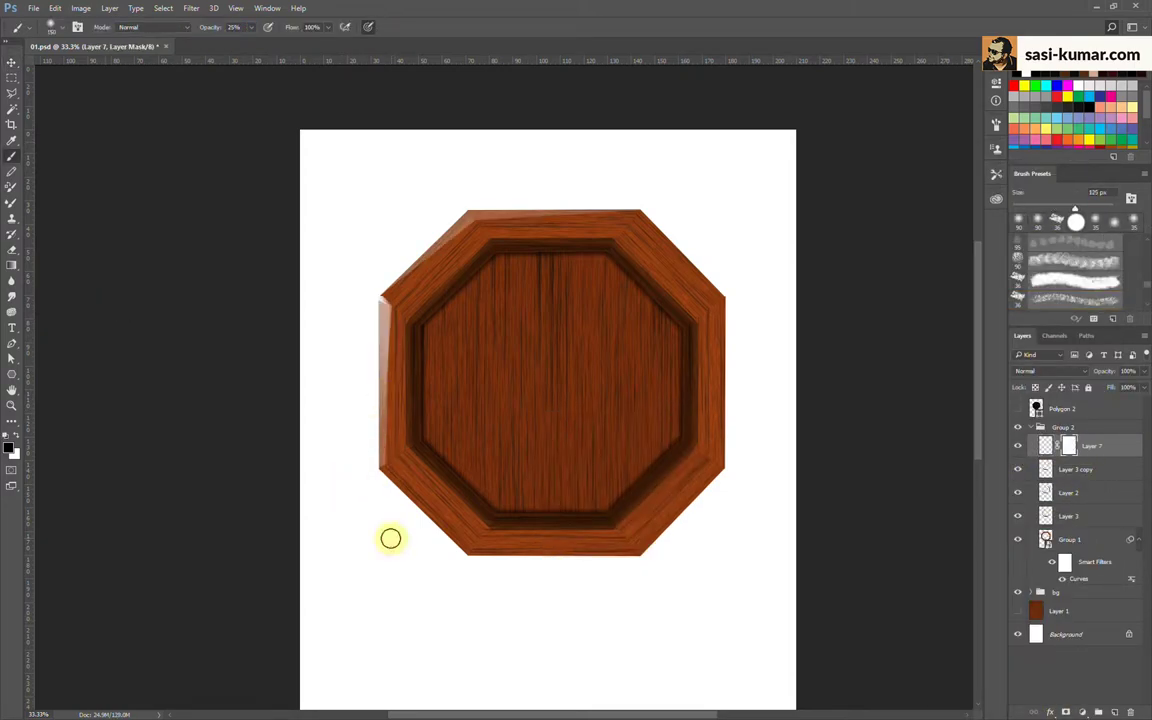
{"action": "key", "text": "bracketright"}
{"action": "key", "text": "bracketright"}
{"action": "key", "text": "bracketright"}
Step: Select the Layer 3 copy shading and toggle its visibility to compare
{"action": "key", "text": "ctrl+minus"}
{"action": "key", "text": "ctrl+minus"}
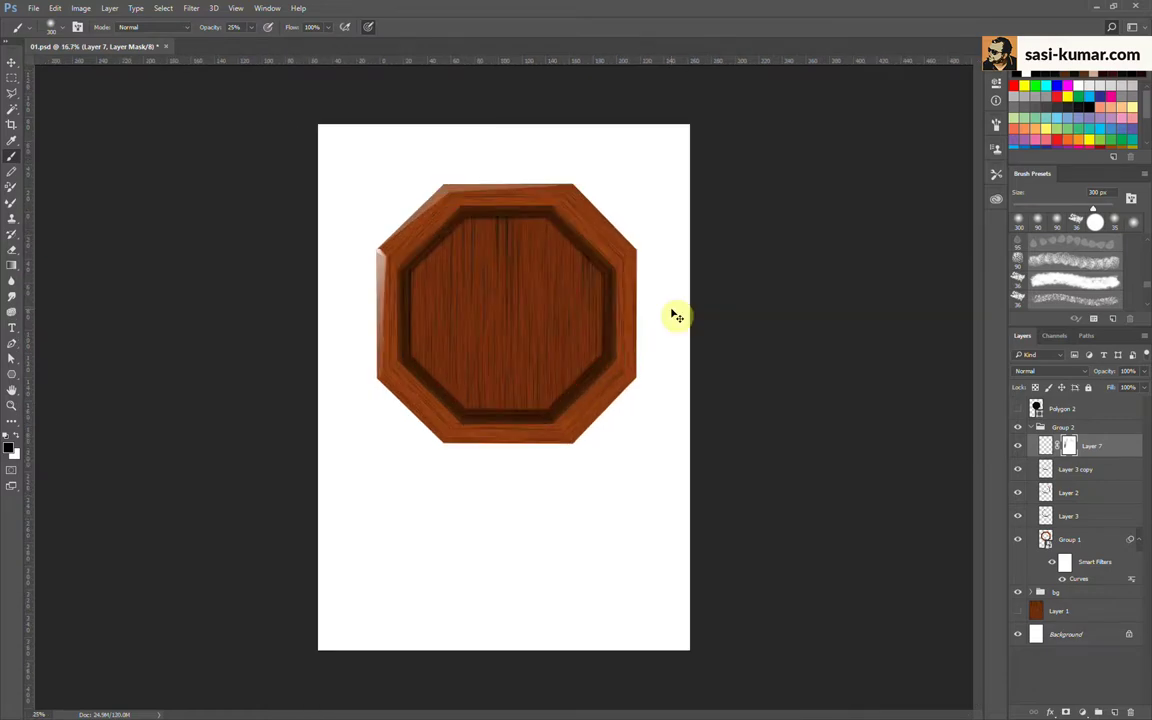
{"action": "key", "text": "ctrl+plus"}
{"action": "key", "text": "ctrl+plus"}
{"action": "left_click", "coordinate": [1120, 470]}
{"action": "key", "text": "v"}
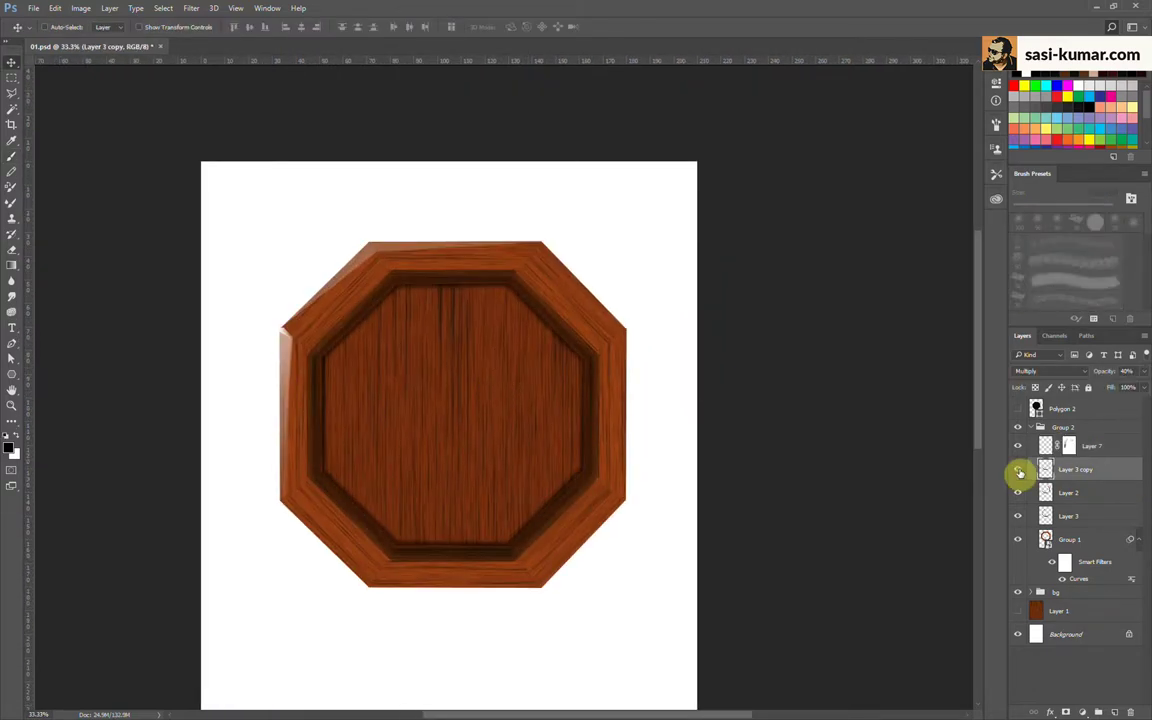
{"action": "left_click", "coordinate": [1019, 470]}
{"action": "left_click", "coordinate": [1019, 470]}
{"action": "left_click", "coordinate": [1019, 516]}
{"action": "left_click", "coordinate": [1019, 470]}
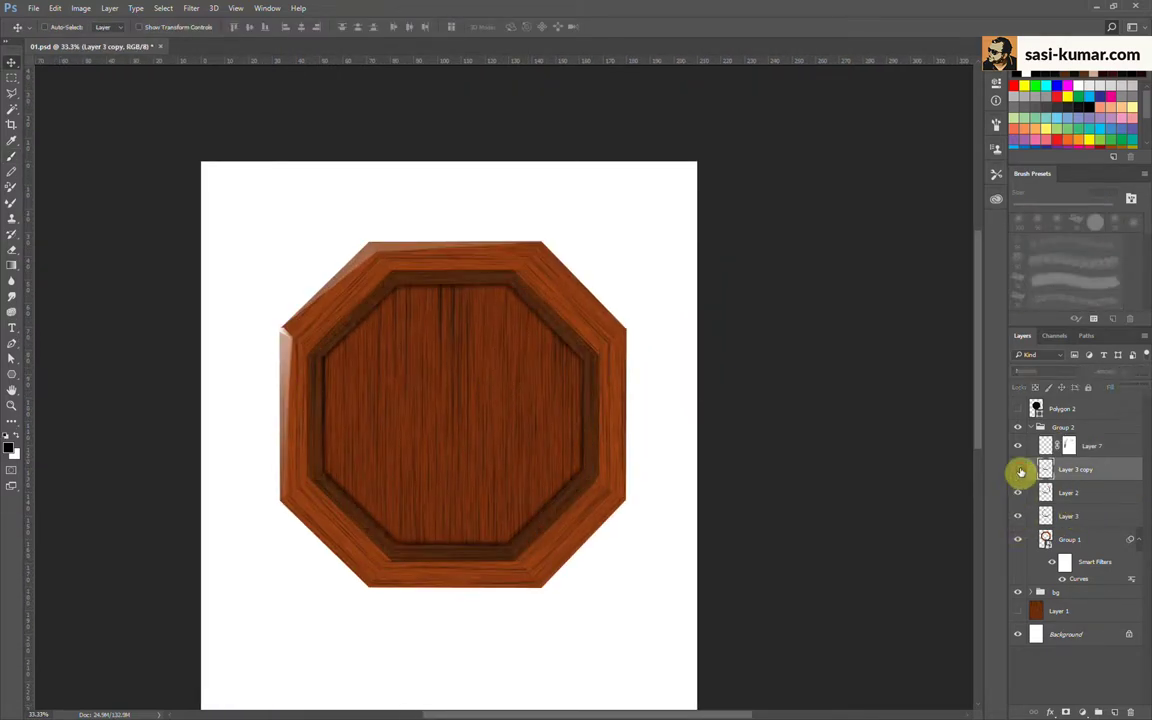
{"action": "key", "text": "ctrl+plus"}
Step: Rotate and adjust the Layer 3 copy shading to fit the inner octagon
{"action": "key", "text": "ctrl+t"}
{"action": "left_click_drag", "start_coordinate": [656, 218], "coordinate": [647, 219]}
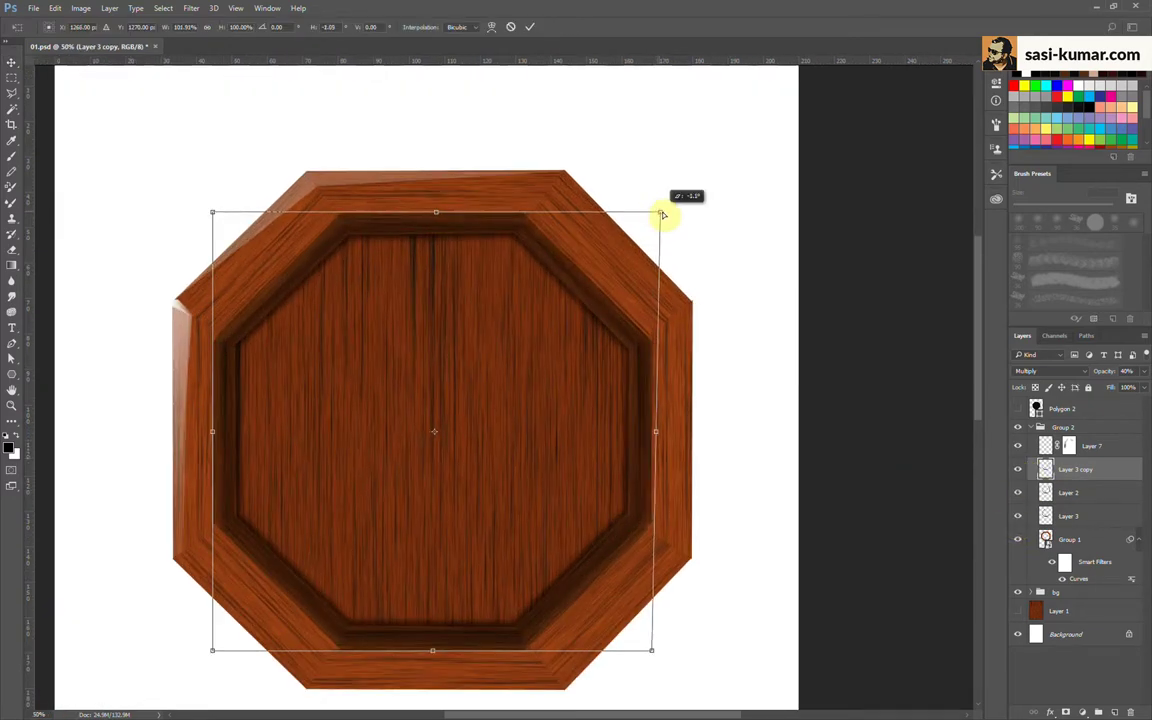
{"action": "left_click_drag", "start_coordinate": [651, 649], "coordinate": [643, 643]}
{"action": "left_click_drag", "start_coordinate": [212, 650], "coordinate": [218, 650]}
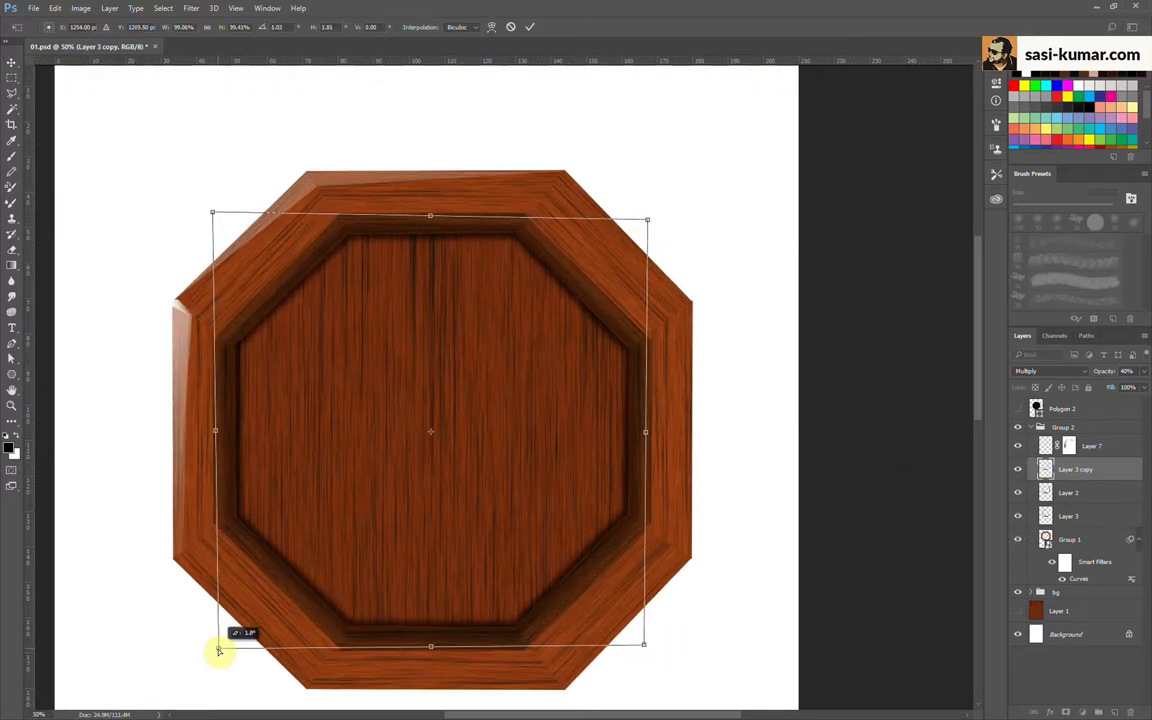
{"action": "left_click_drag", "start_coordinate": [212, 212], "coordinate": [218, 216]}
{"action": "left_click", "coordinate": [530, 27]}
{"action": "key", "text": "ctrl+minus"}
{"action": "key", "text": "ctrl+minus"}
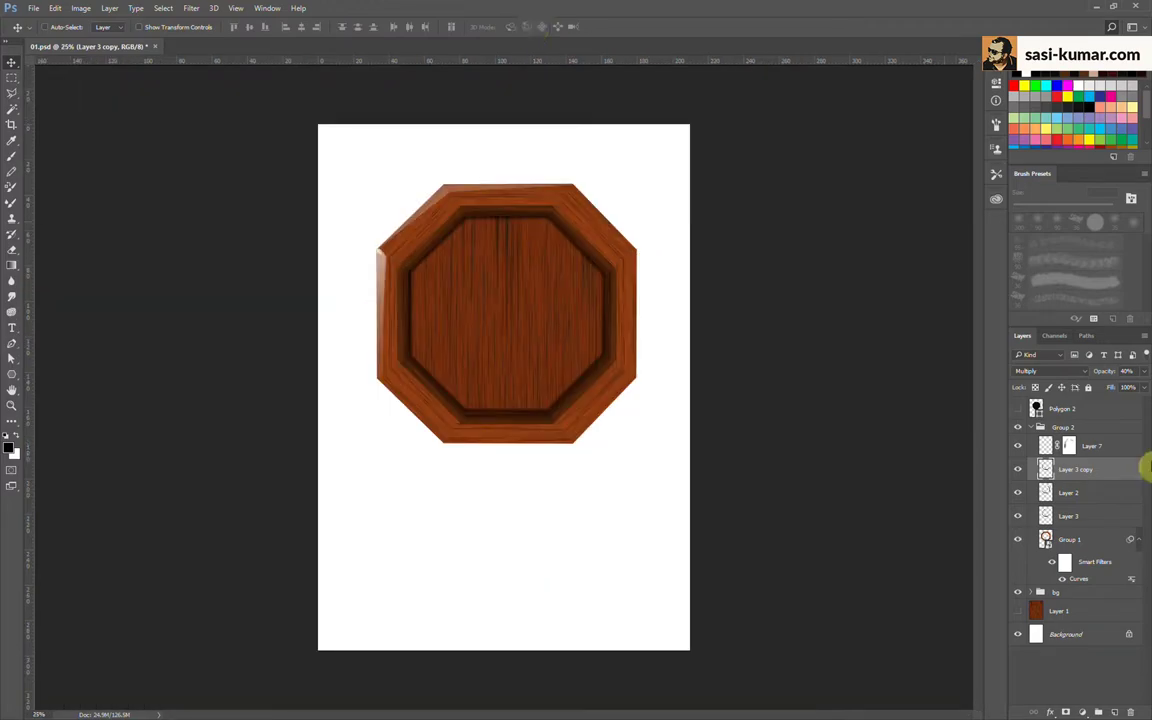
Step: Scale the Group 2 frame to about 72% and move it higher on the page
{"action": "left_click", "coordinate": [1024, 430]}
{"action": "left_click", "coordinate": [1018, 441]}
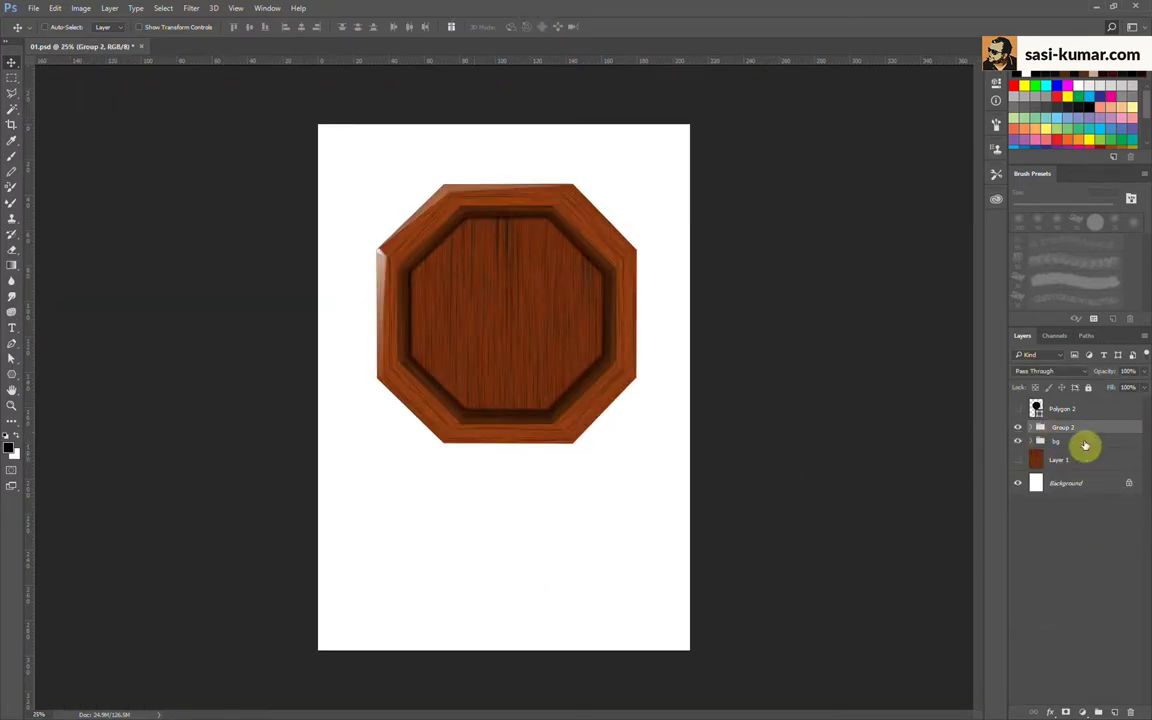
{"action": "key", "text": "ctrl+t"}
{"action": "key", "text": "Return"}
{"action": "left_click_drag", "start_coordinate": [643, 581], "coordinate": [591, 522]}
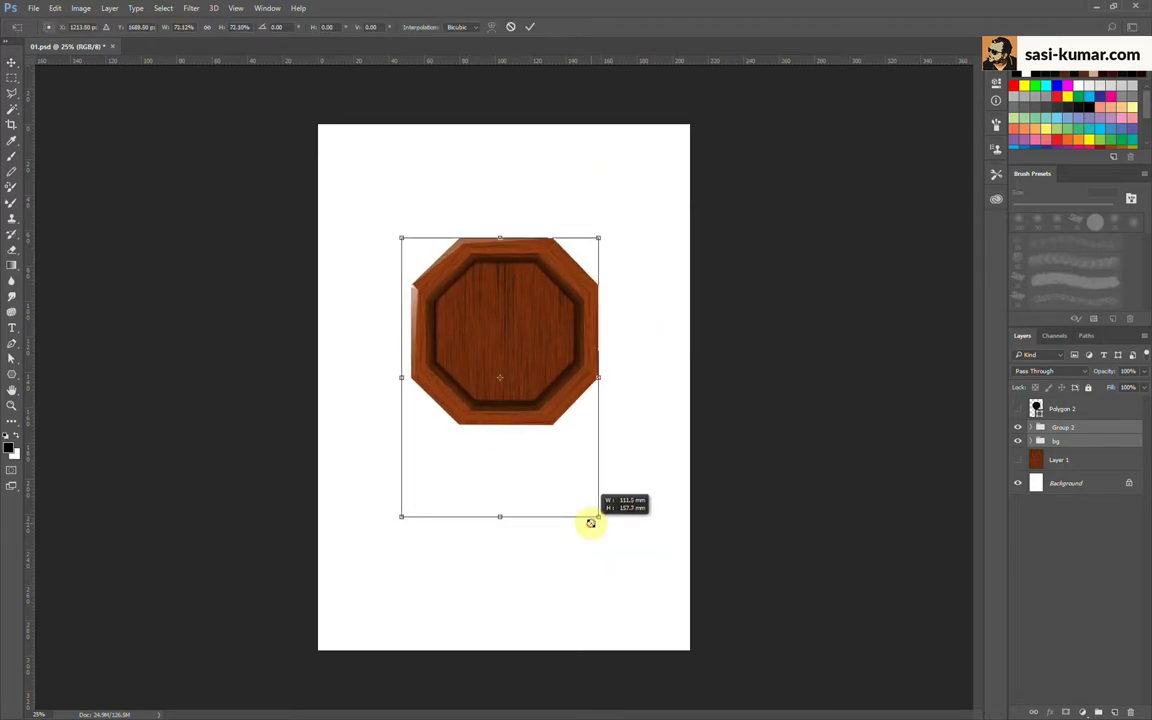
{"action": "left_click", "coordinate": [530, 27]}
{"action": "left_click_drag", "start_coordinate": [504, 321], "coordinate": [504, 288]}
{"action": "key", "text": "ctrl+plus"}
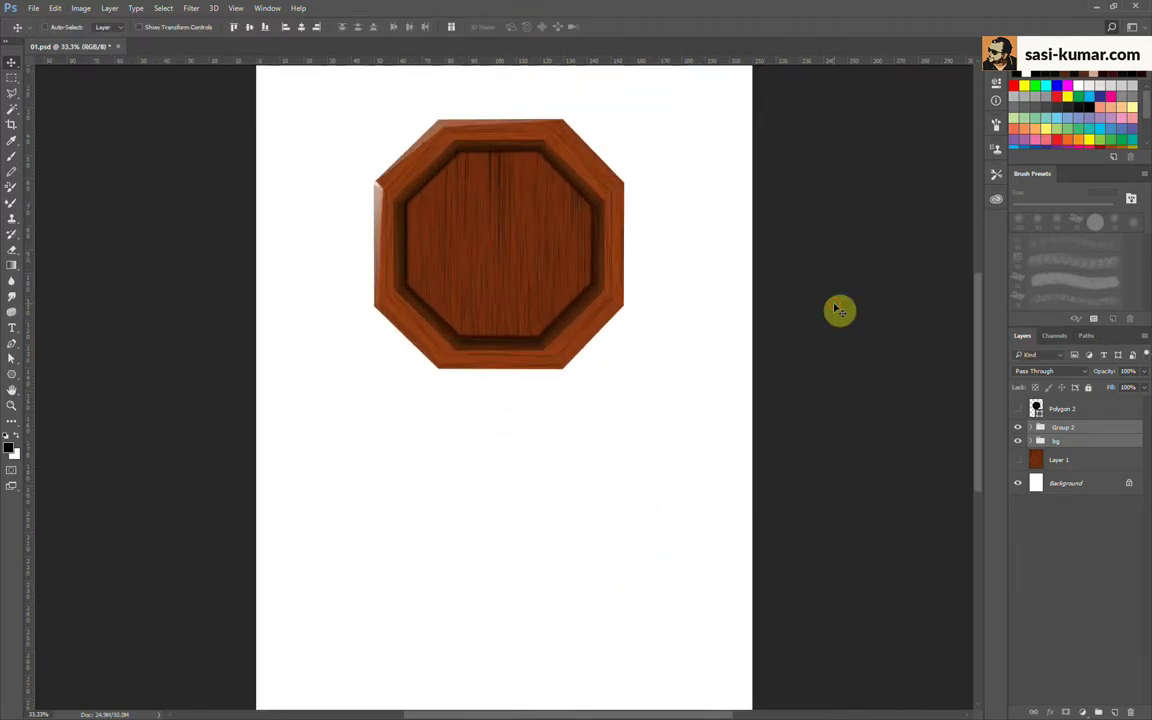
{"action": "key", "text": "ctrl+plus"}
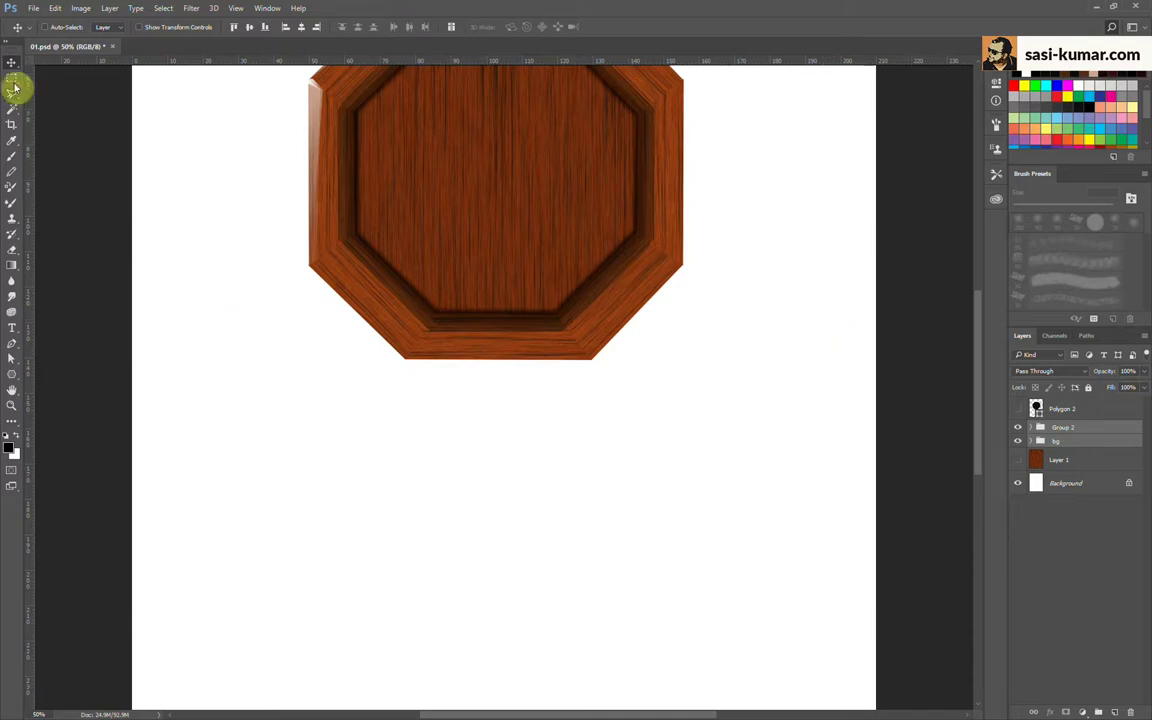
Step: Draw a thin black rounded-rectangle bar under the octagon
{"action": "right_click", "coordinate": [12, 374]}
{"action": "left_click", "coordinate": [60, 386]}
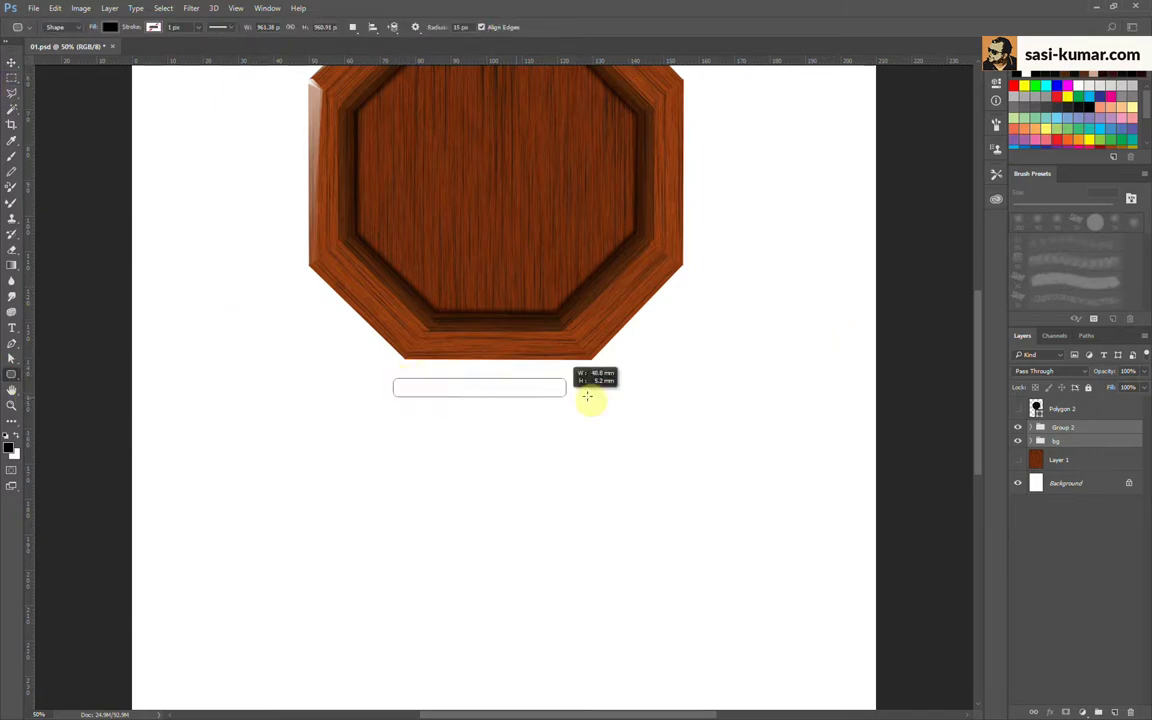
{"action": "left_click_drag", "start_coordinate": [394, 378], "coordinate": [609, 394]}
{"action": "left_click", "coordinate": [12, 62]}
Step: Add a narrower copy of the bar below, group both and move them up under the octagon
{"action": "left_click_drag", "start_coordinate": [510, 397], "coordinate": [504, 429]}
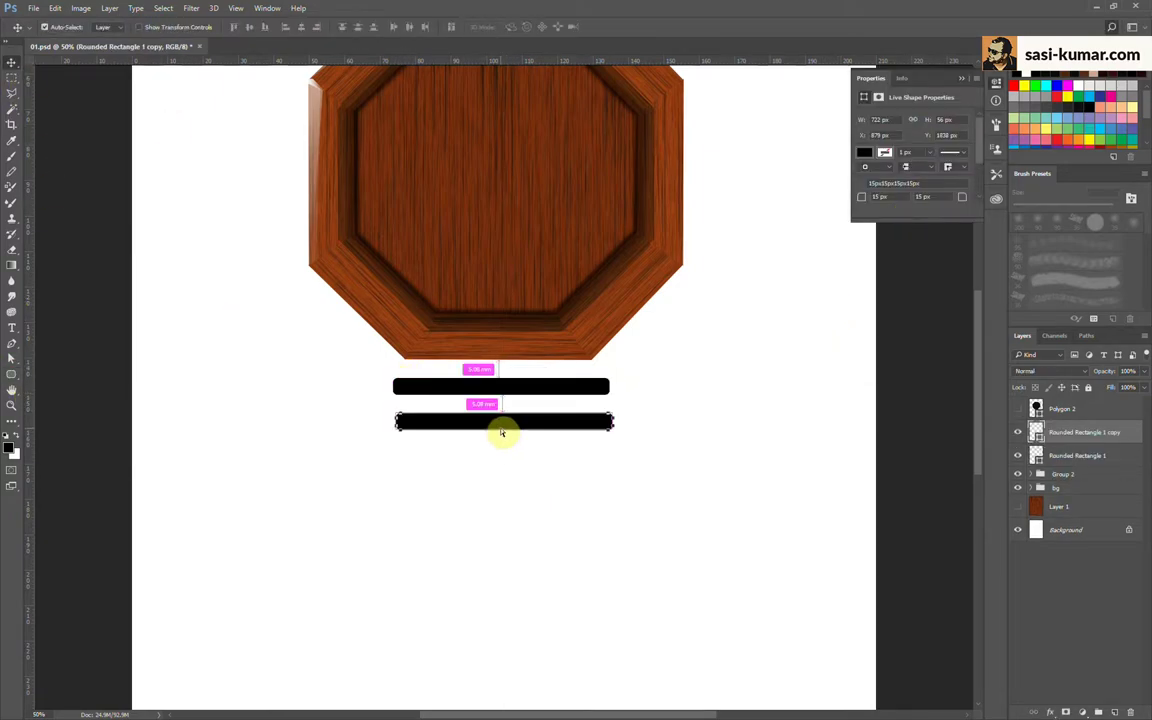
{"action": "key", "text": "ctrl+t"}
{"action": "left_click_drag", "start_coordinate": [607, 419], "coordinate": [535, 401]}
{"action": "key", "text": "Return"}
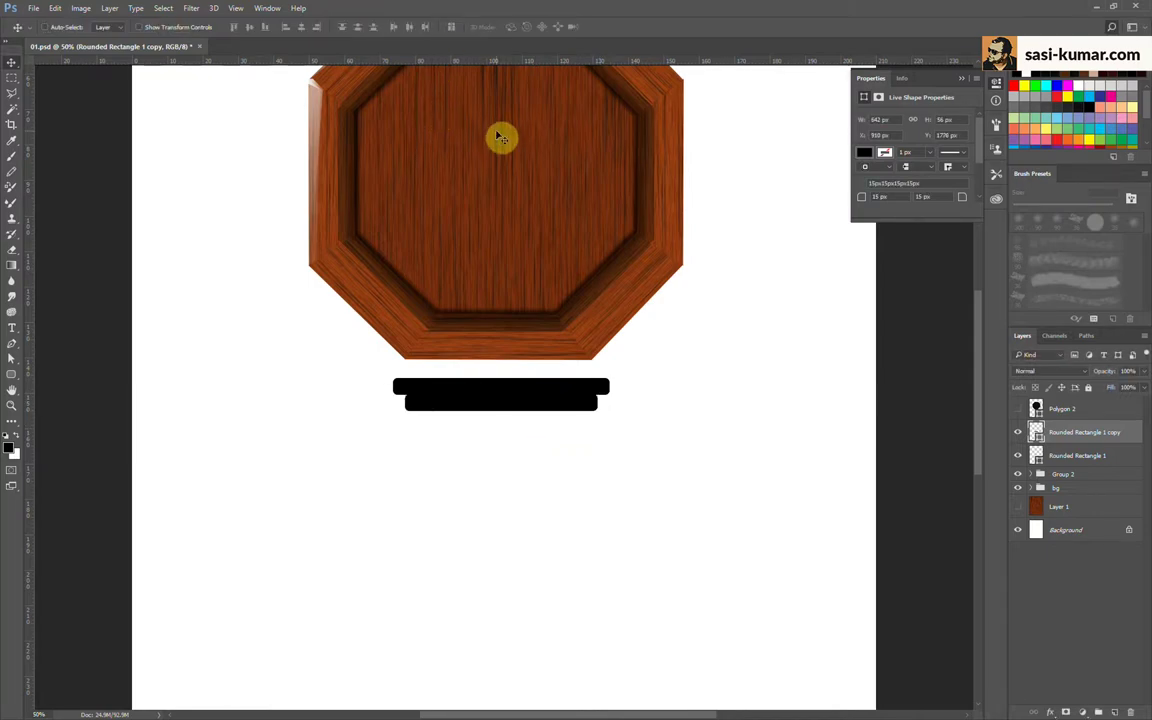
{"action": "left_click", "coordinate": [1106, 709]}
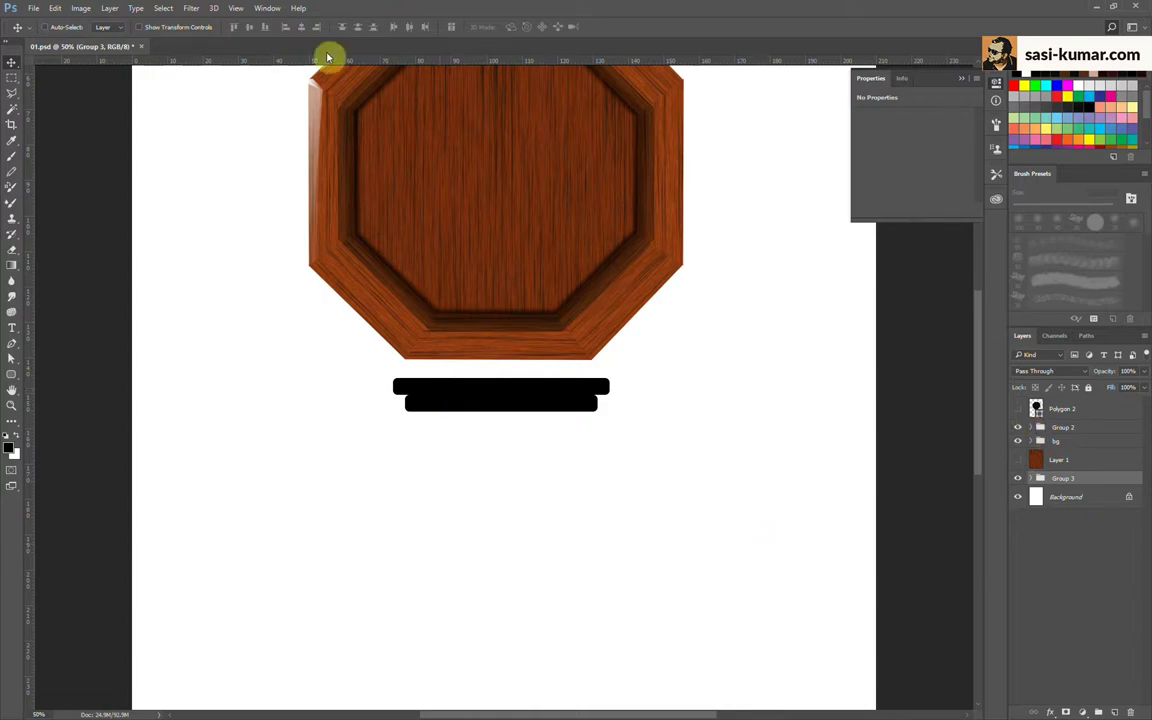
{"action": "left_click_drag", "start_coordinate": [491, 394], "coordinate": [491, 375]}
{"action": "left_click", "coordinate": [1099, 610]}
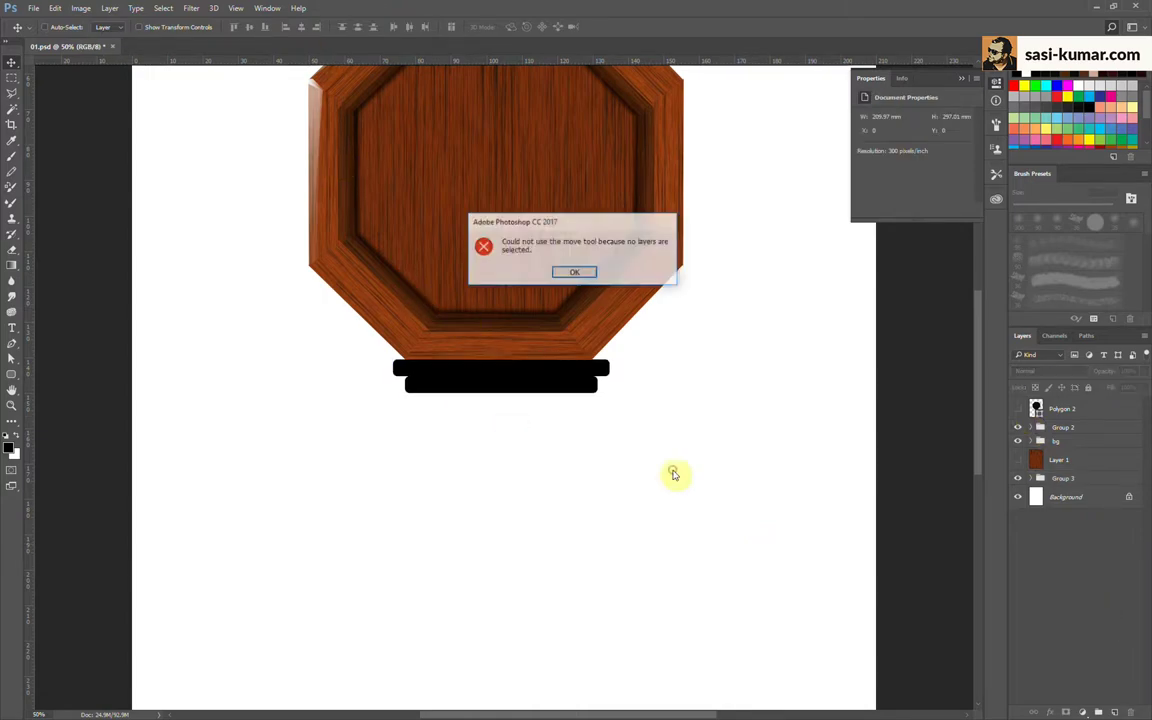
Step: Draw a black rectangle below the bars with the Rectangle tool
{"action": "key", "text": "Return"}
{"action": "key", "text": "ctrl+minus"}
{"action": "key", "text": "ctrl+plus"}
{"action": "key", "text": "ctrl+plus"}
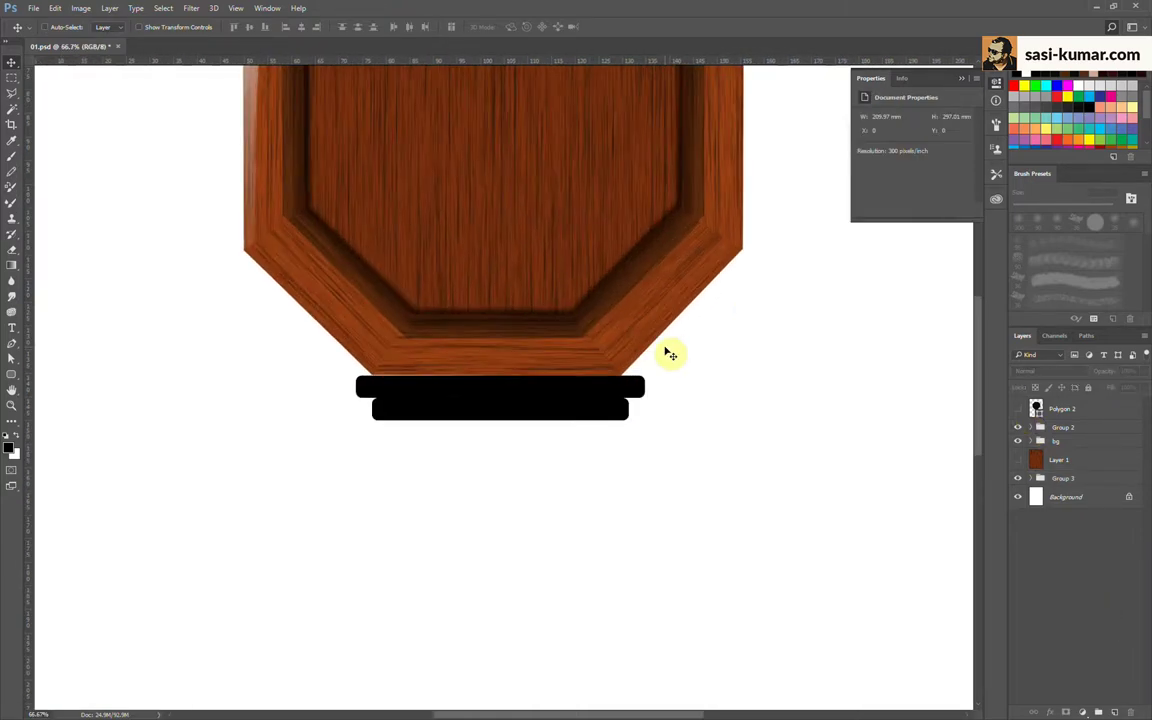
{"action": "left_click_drag", "start_coordinate": [594, 441], "coordinate": [573, 405]}
{"action": "left_click", "coordinate": [479, 325]}
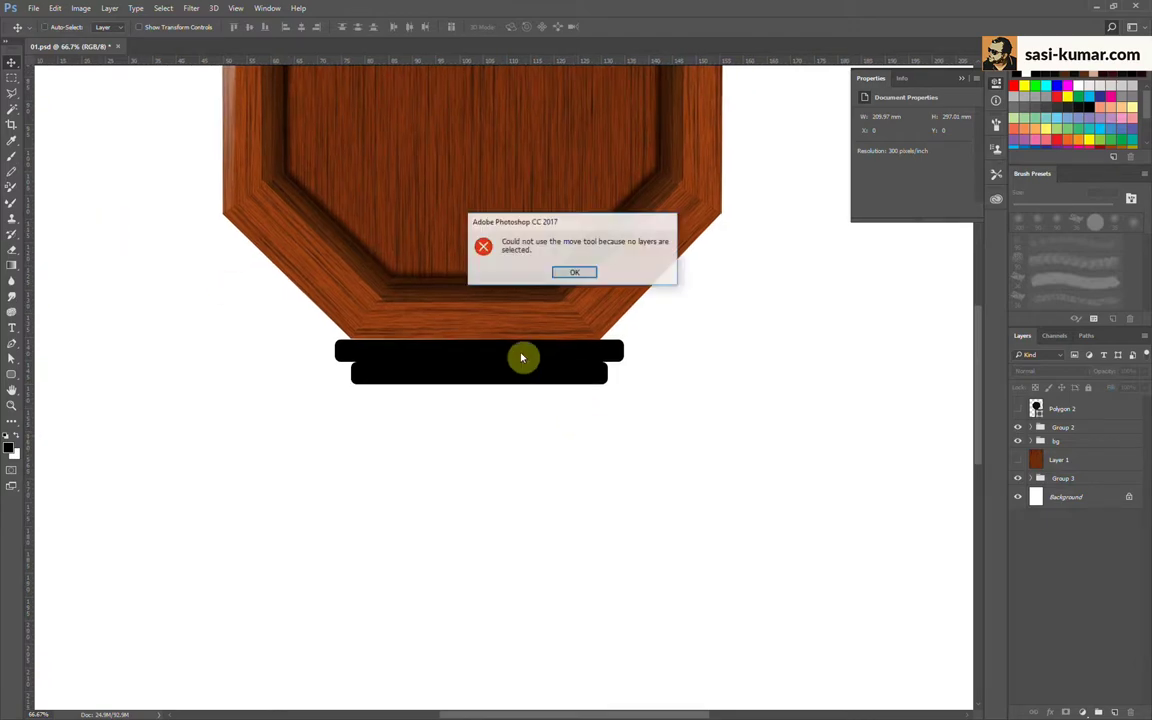
{"action": "key", "text": "Return"}
{"action": "left_click", "coordinate": [11, 375]}
{"action": "left_click_drag", "start_coordinate": [377, 387], "coordinate": [591, 420]}
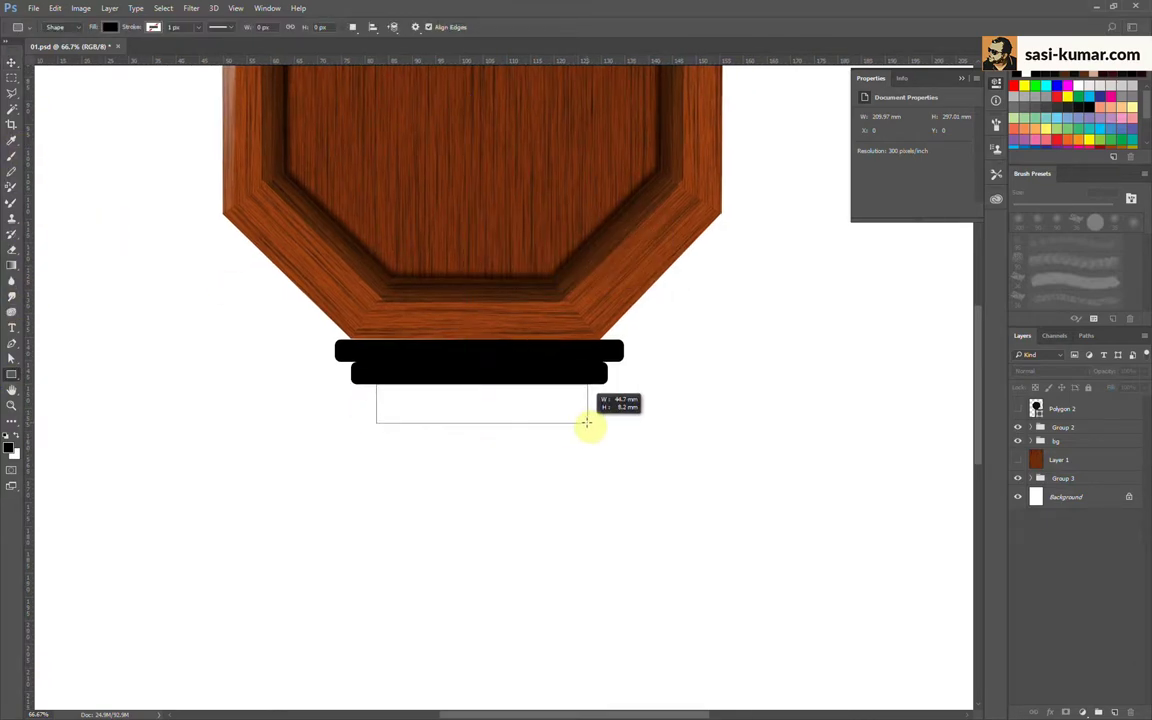
Step: Duplicate the rectangle, rotate the copy vertical and place it under the top bar's left end
{"action": "key", "text": "v"}
{"action": "mouse_move", "coordinate": [483, 419]}
{"action": "left_mouse_down"}
{"action": "mouse_move", "coordinate": [465, 430]}
{"action": "mouse_move", "coordinate": [597, 502]}
{"action": "left_mouse_up"}
{"action": "key", "text": "ctrl+t"}
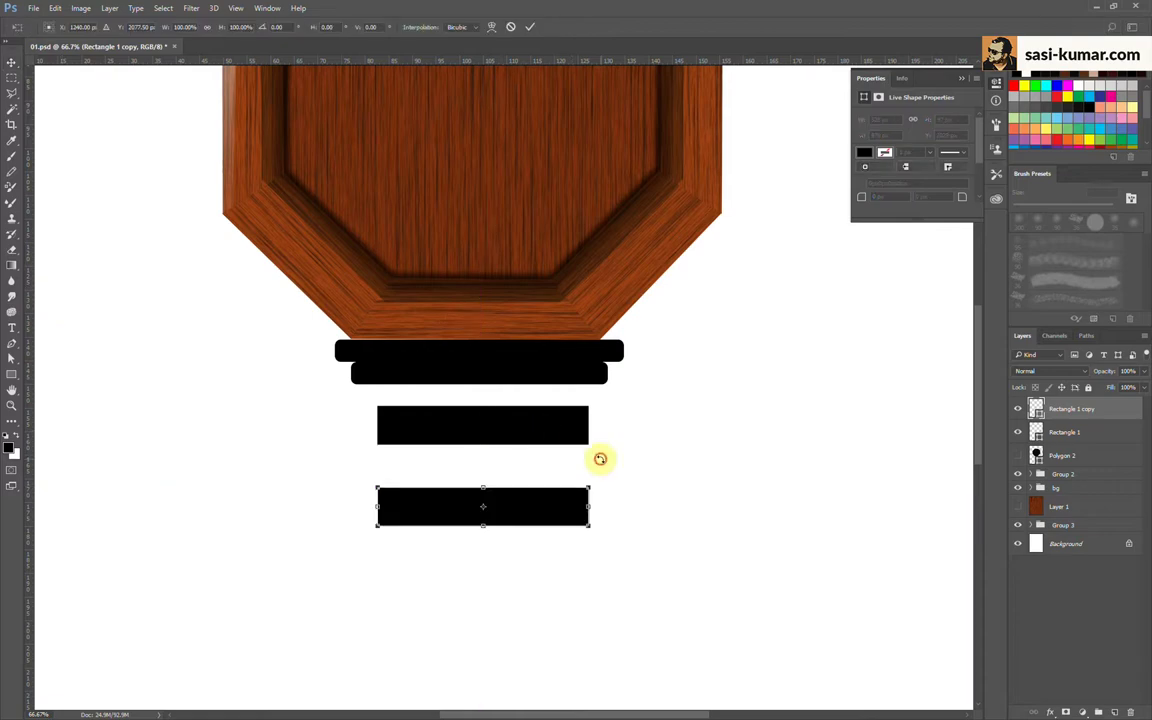
{"action": "left_click_drag", "start_coordinate": [262, 27], "coordinate": [285, 27]}
{"action": "left_click", "coordinate": [530, 27]}
{"action": "left_click_drag", "start_coordinate": [487, 476], "coordinate": [401, 481]}
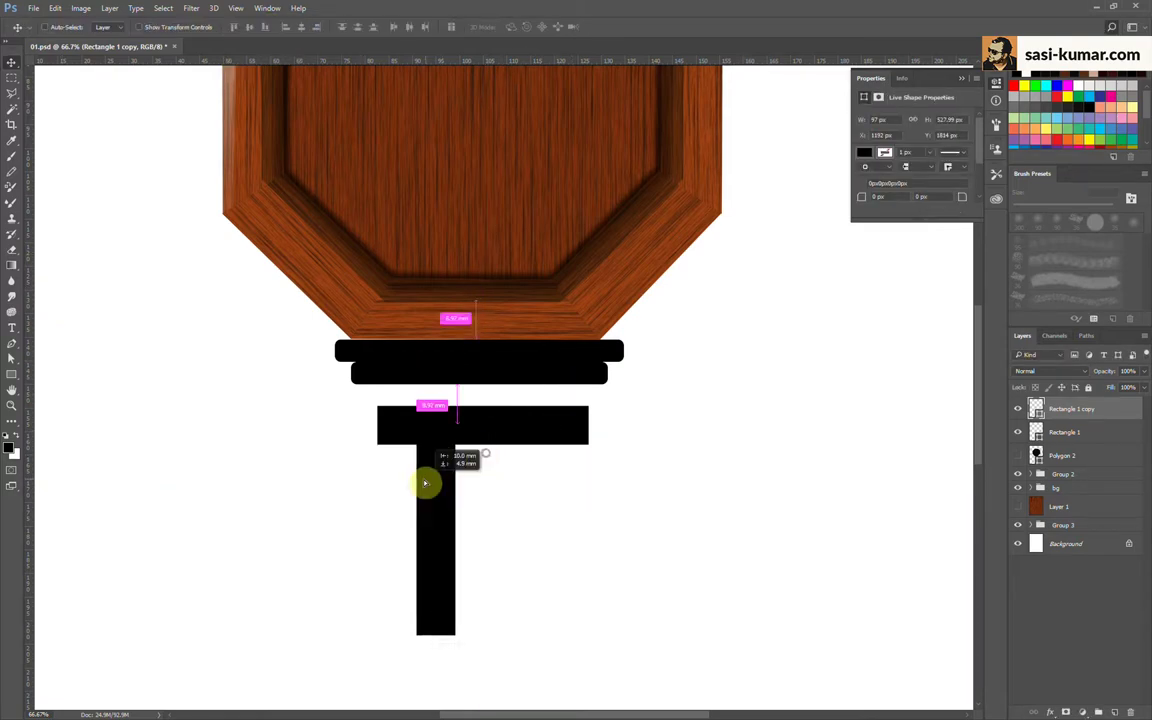
Step: Lengthen the vertical bar, then copy it right and the top bar down to close the outline
{"action": "key", "text": "ctrl+minus"}
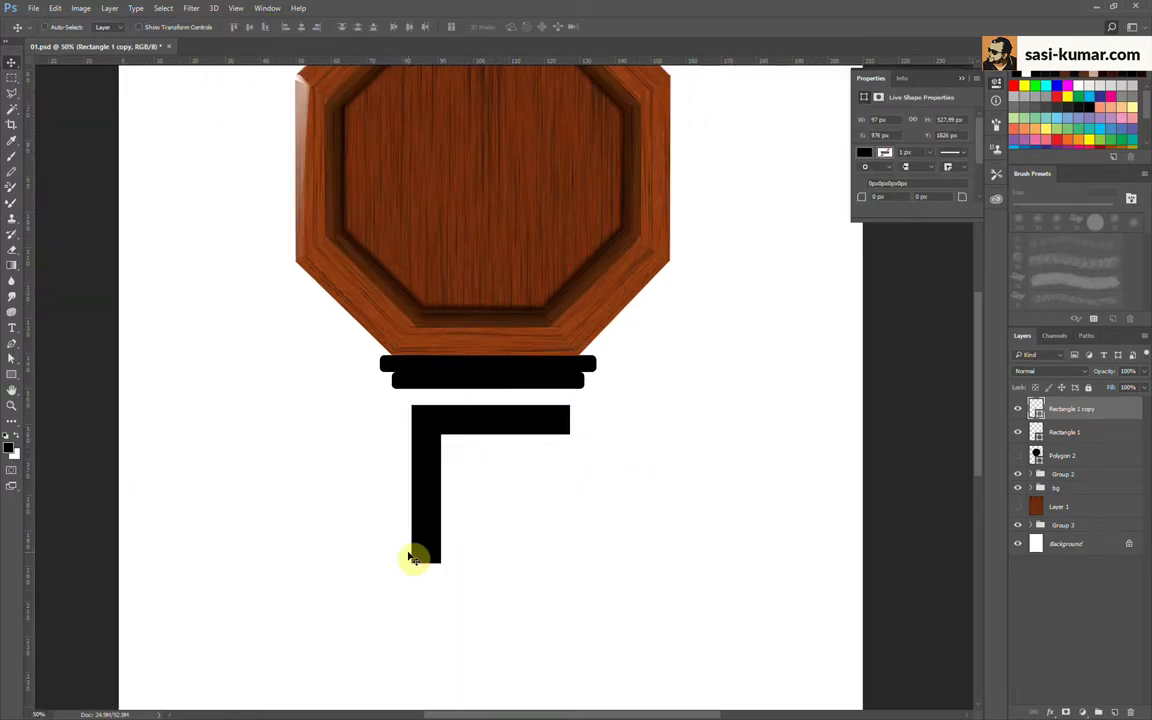
{"action": "key", "text": "a"}
{"action": "left_click_drag", "start_coordinate": [442, 566], "coordinate": [442, 661]}
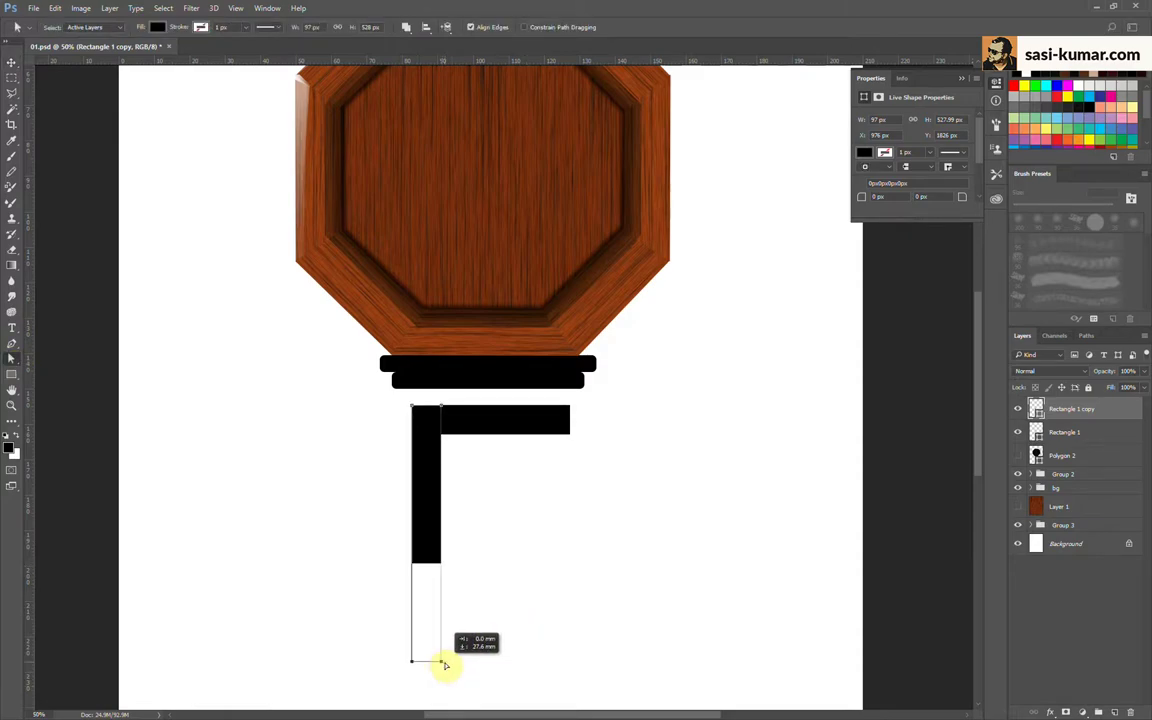
{"action": "key", "text": "v"}
{"action": "key", "text": "ctrl+minus"}
{"action": "left_click_drag", "start_coordinate": [466, 490], "coordinate": [548, 490]}
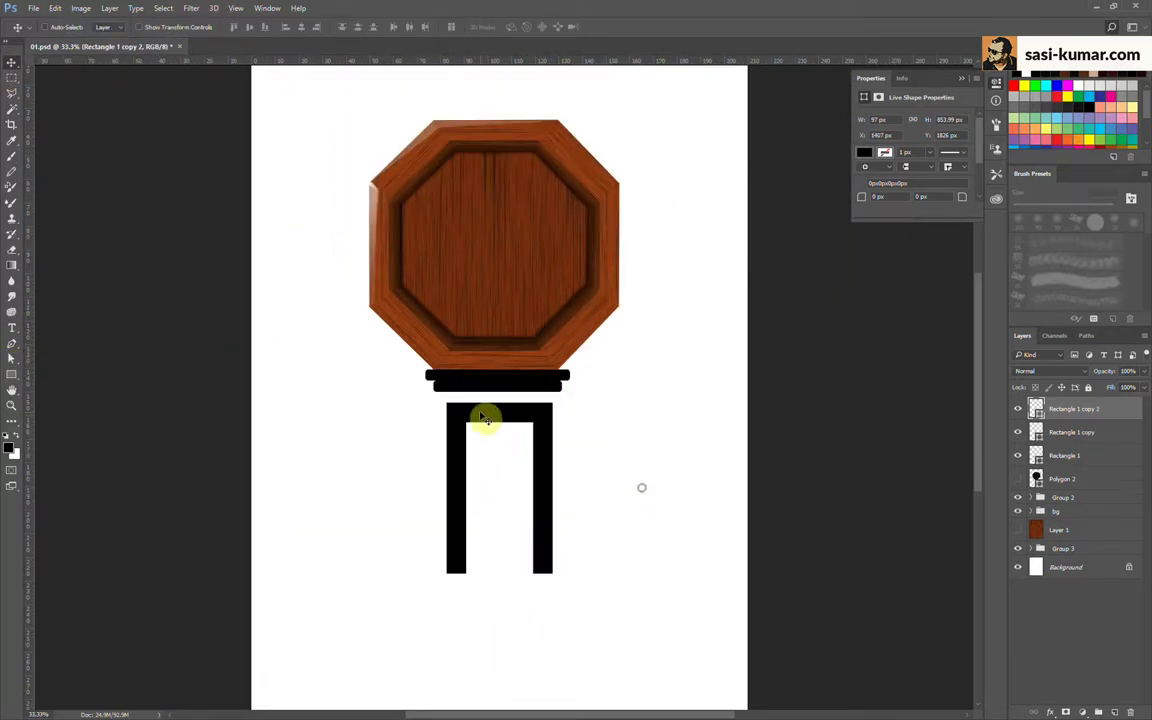
{"action": "mouse_move", "coordinate": [488, 417]}
{"action": "left_mouse_down"}
{"action": "mouse_move", "coordinate": [504, 587]}
{"action": "mouse_move", "coordinate": [489, 561]}
{"action": "left_mouse_up"}
{"action": "key", "text": "ctrl+plus"}
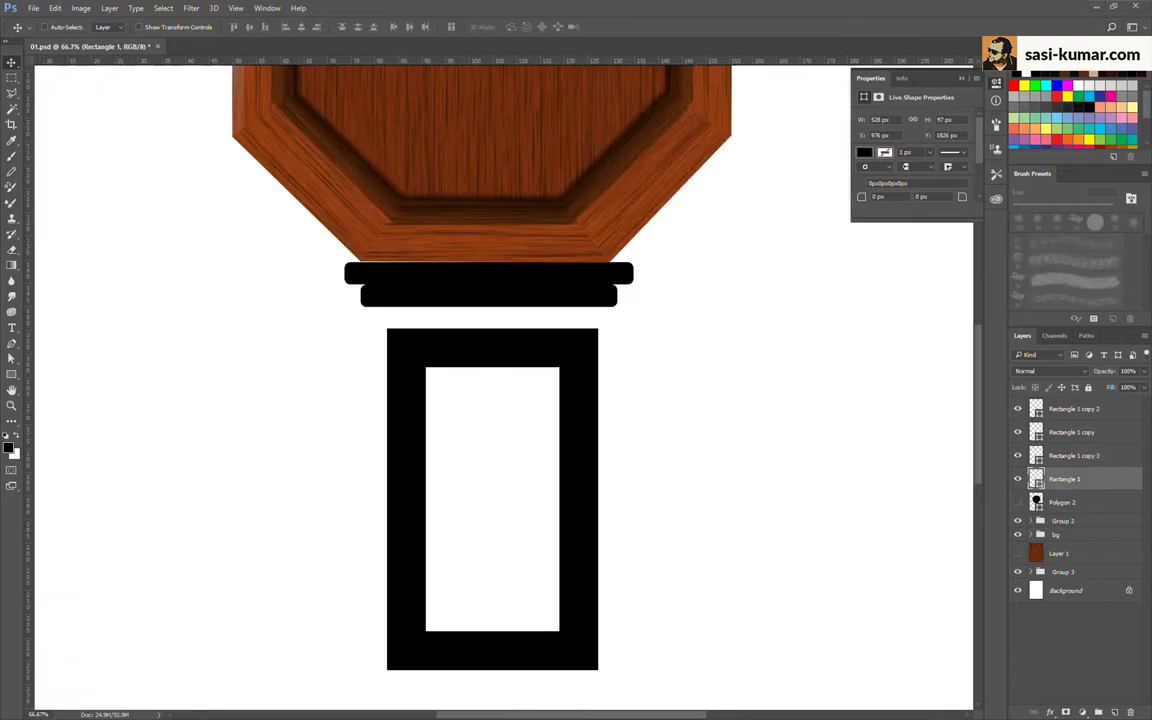
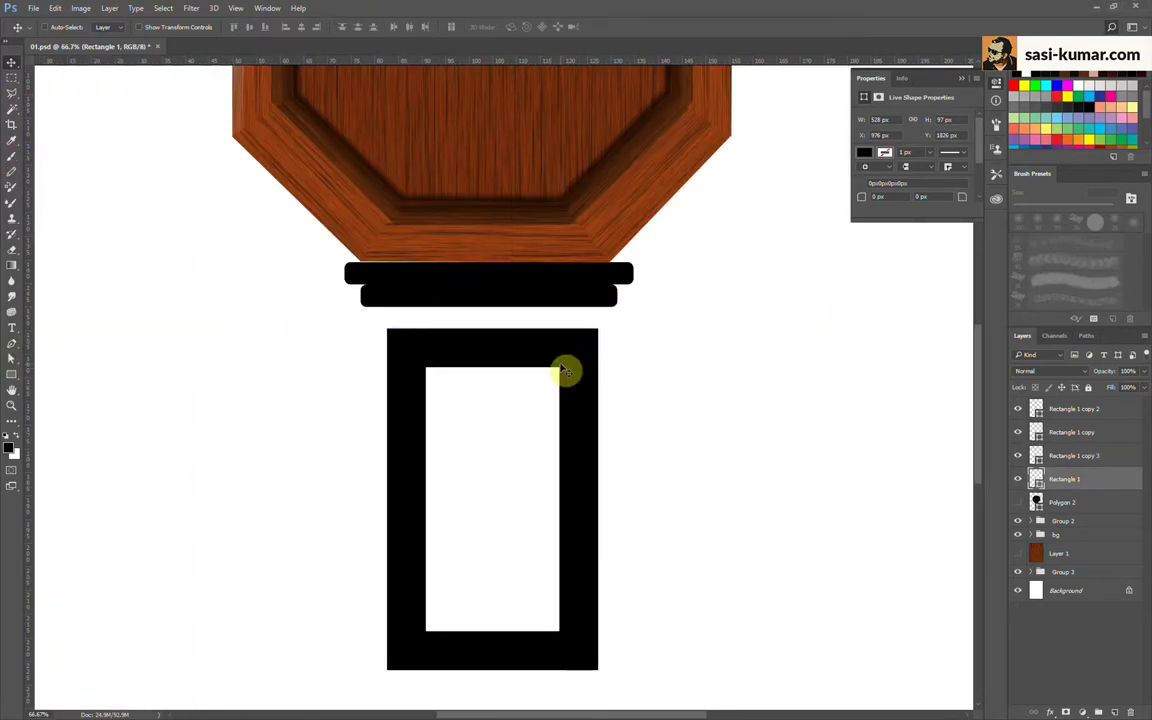
Step: Bevel the inner corners of the top and bottom black frame bars into diagonal joints
{"action": "key", "text": "a"}
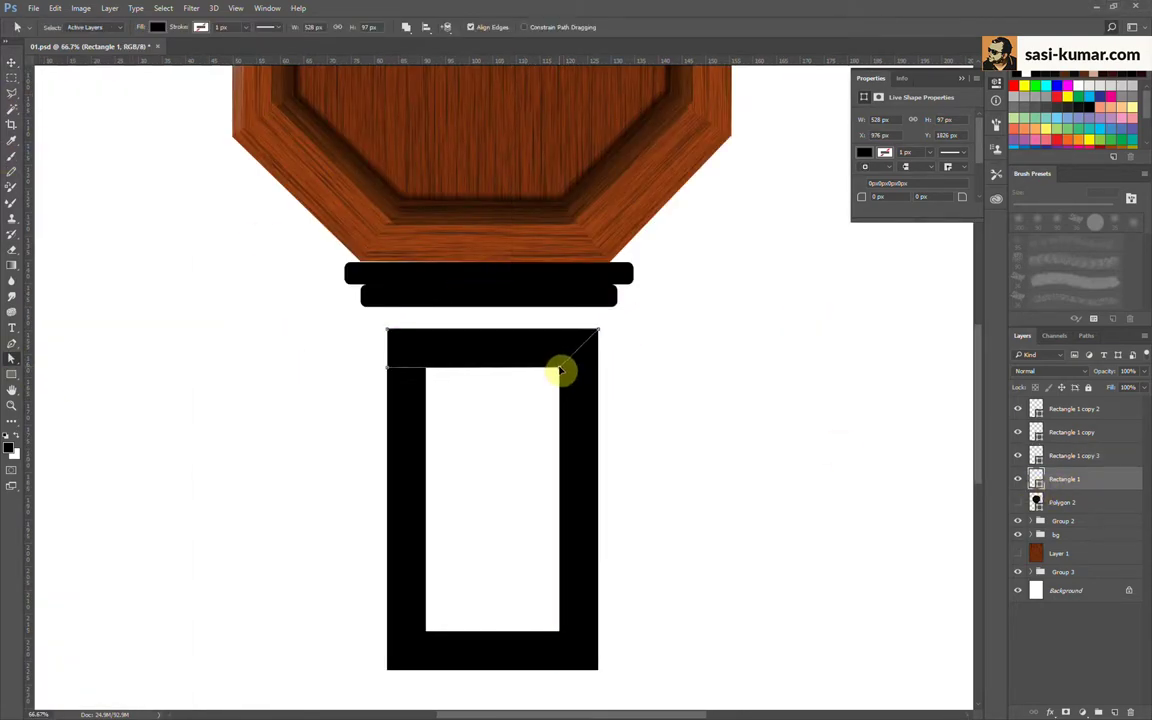
{"action": "left_click", "coordinate": [549, 275]}
{"action": "left_click_drag", "start_coordinate": [389, 369], "coordinate": [425, 370]}
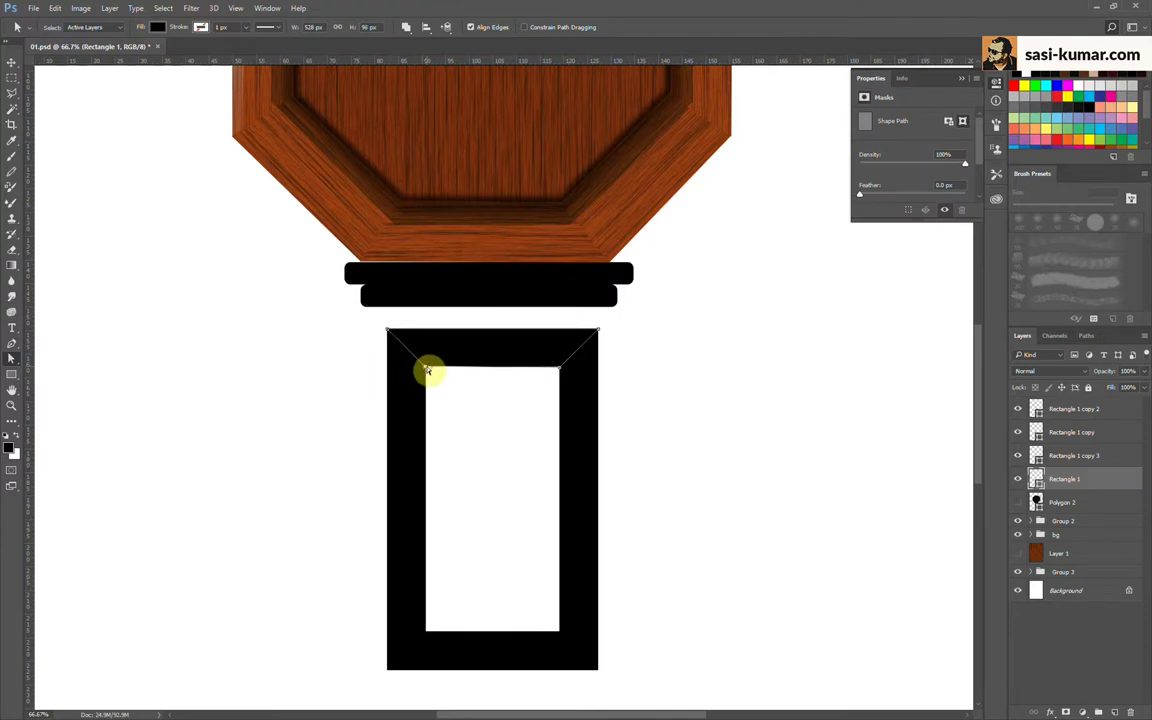
{"action": "left_click", "coordinate": [1070, 455]}
{"action": "left_click", "coordinate": [571, 637]}
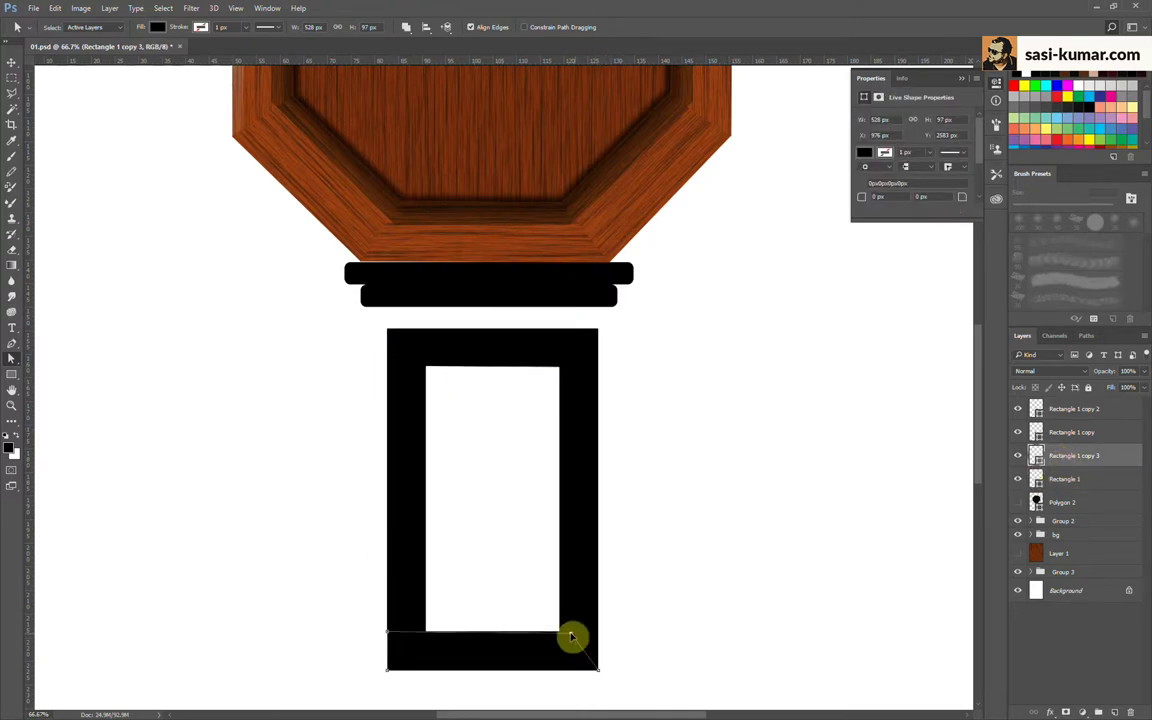
{"action": "left_click", "coordinate": [387, 632]}
{"action": "key", "text": "Return"}
{"action": "left_click_drag", "start_coordinate": [389, 634], "coordinate": [423, 637]}
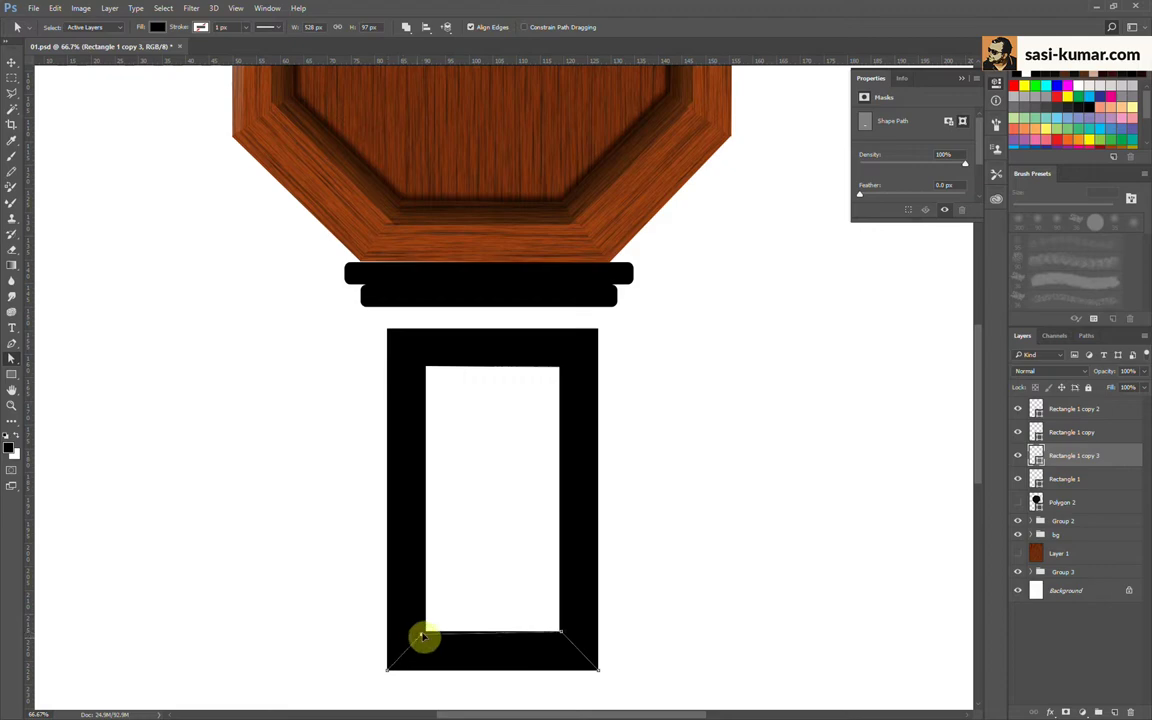
Step: Bevel the top and bottom inner corners of the left and right frame bars
{"action": "left_click", "coordinate": [1060, 432]}
{"action": "mouse_move", "coordinate": [426, 331]}
{"action": "left_mouse_down"}
{"action": "mouse_move", "coordinate": [426, 387]}
{"action": "mouse_move", "coordinate": [426, 368]}
{"action": "left_mouse_up"}
{"action": "key", "text": "Return"}
{"action": "left_click_drag", "start_coordinate": [427, 668], "coordinate": [427, 634]}
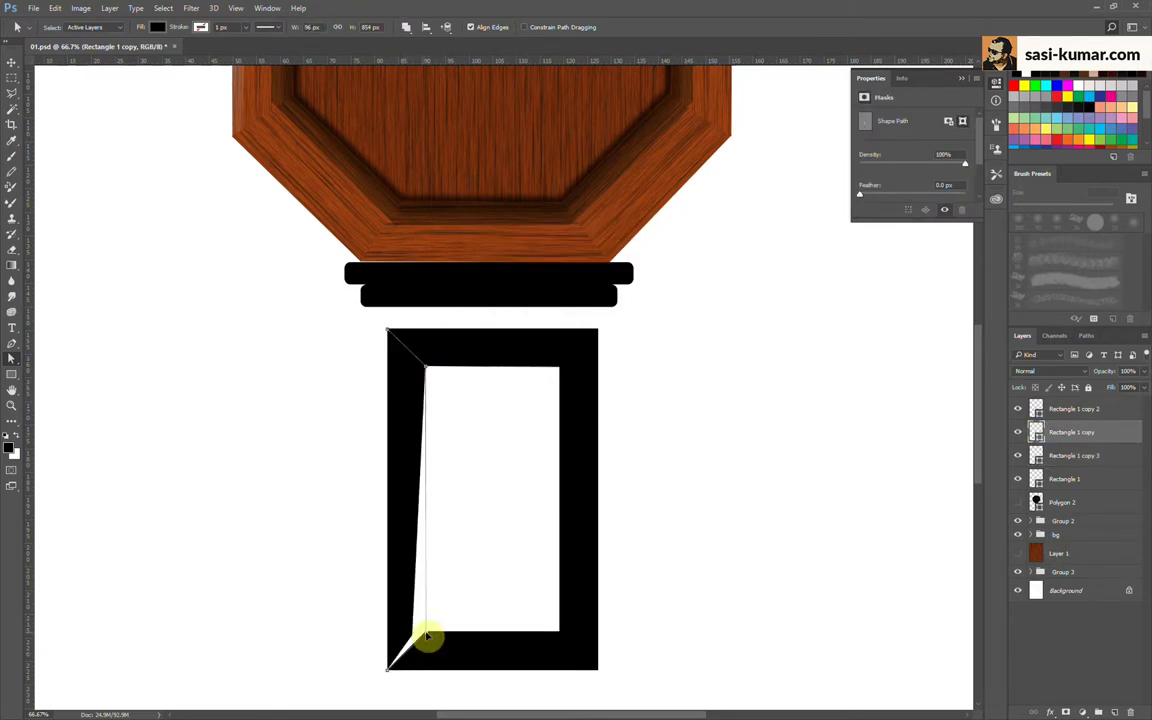
{"action": "left_click", "coordinate": [1037, 408]}
{"action": "left_click", "coordinate": [563, 335]}
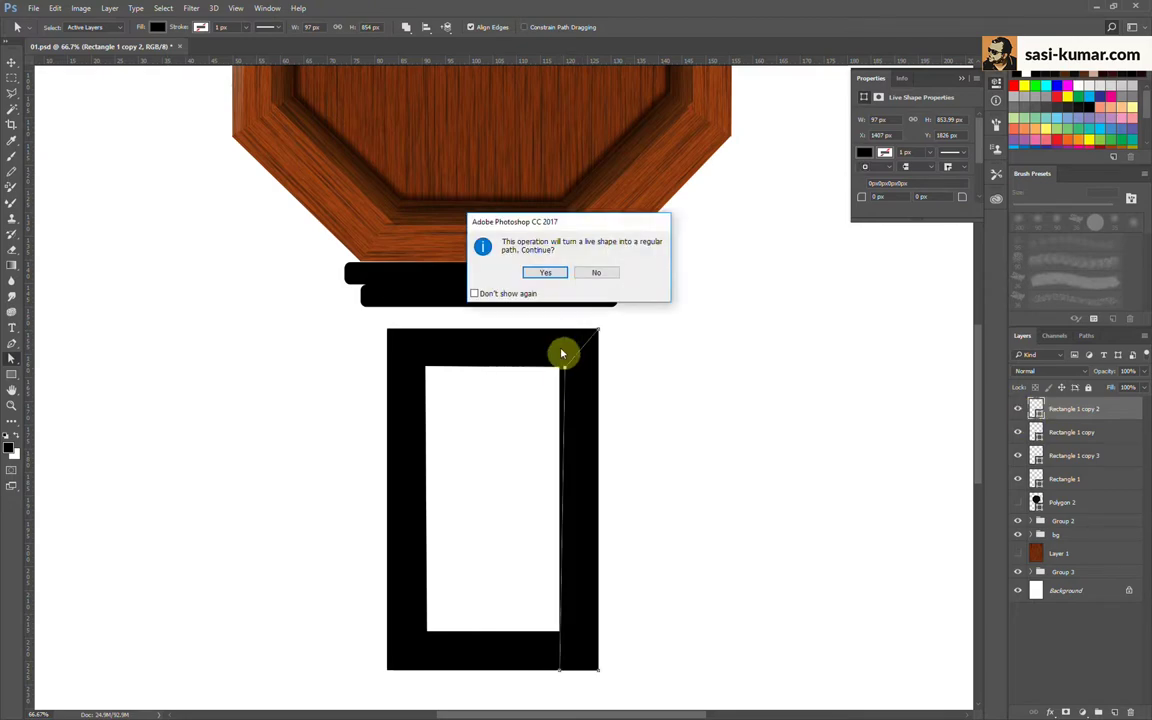
{"action": "key", "text": "Return"}
{"action": "left_click_drag", "start_coordinate": [561, 333], "coordinate": [560, 367]}
{"action": "mouse_move", "coordinate": [563, 669]}
{"action": "left_mouse_down"}
{"action": "mouse_move", "coordinate": [577, 645]}
{"action": "mouse_move", "coordinate": [563, 635]}
{"action": "left_mouse_up"}
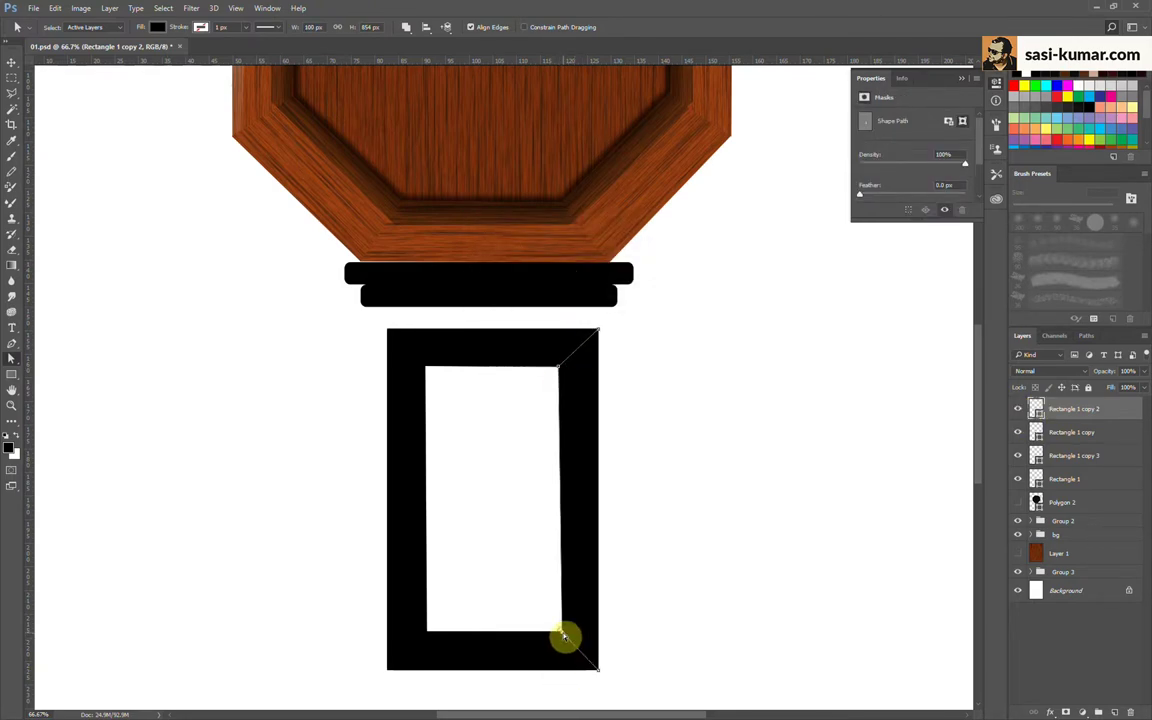
Step: Select all four Rectangle bar layers together
{"action": "left_click", "coordinate": [12, 62]}
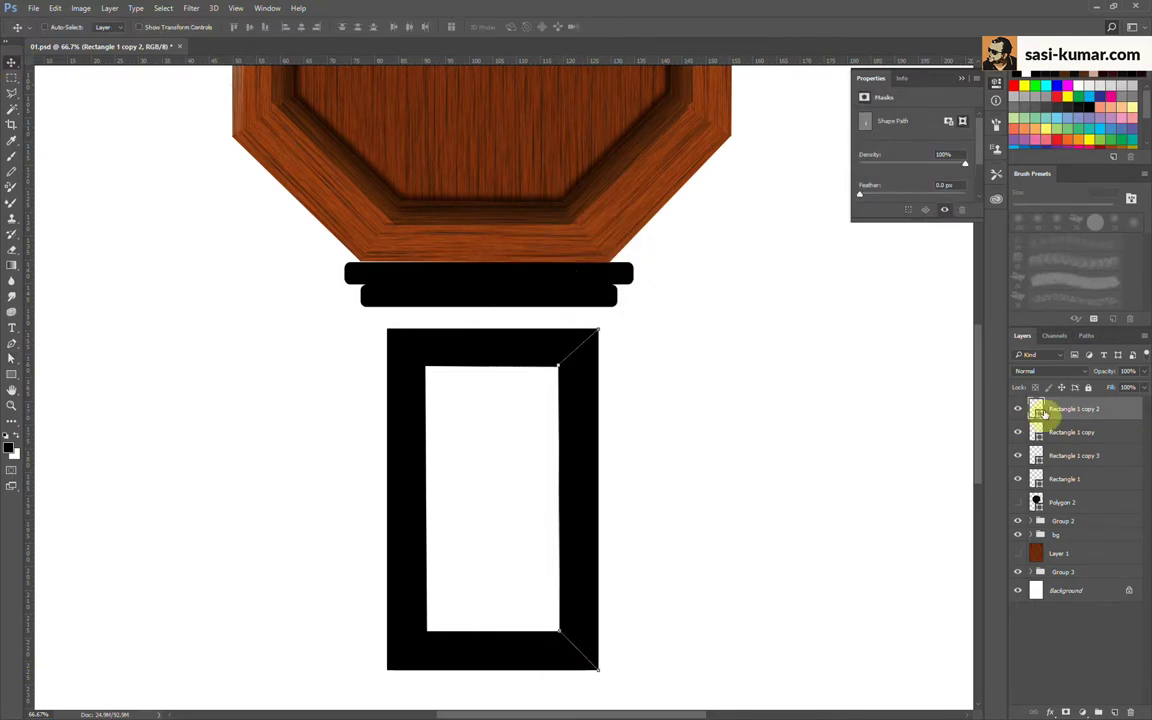
{"action": "left_click", "coordinate": [1064, 479]}
{"action": "left_click", "coordinate": [1070, 413], "text": "shift"}
Step: Move the bars into Group 3, raise the frame to the base, and group them as Group 4
{"action": "left_click_drag", "start_coordinate": [1041, 478], "coordinate": [1059, 625]}
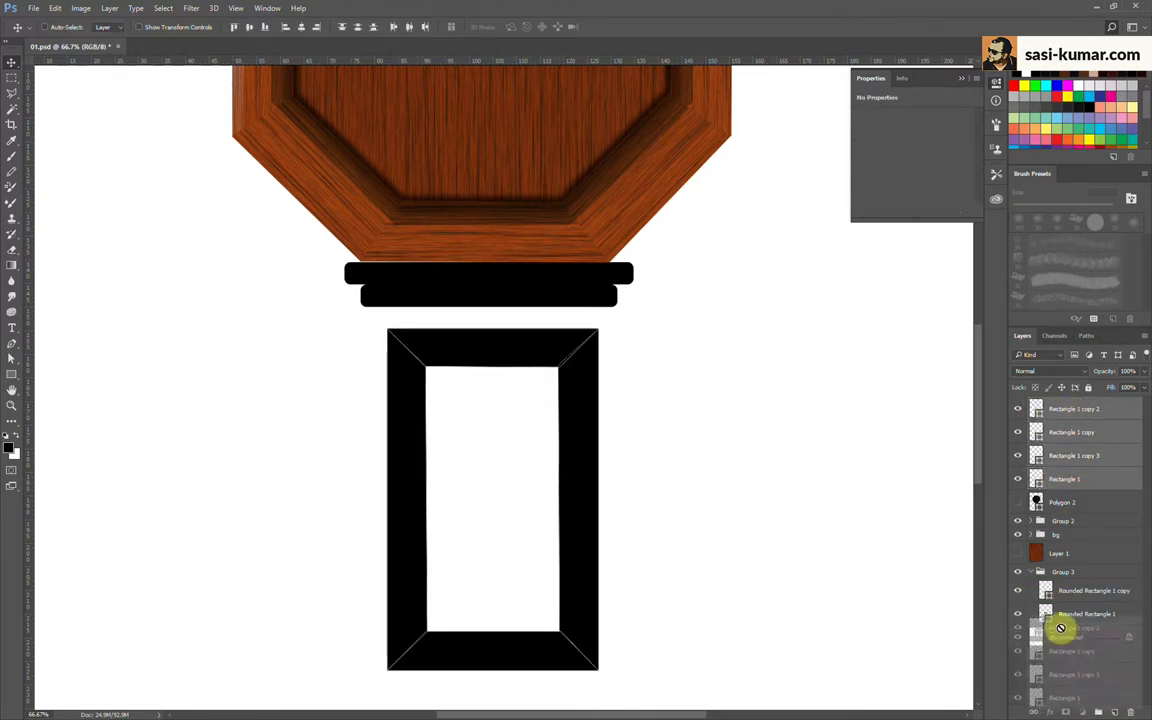
{"action": "key", "text": "ctrl+bracketleft"}
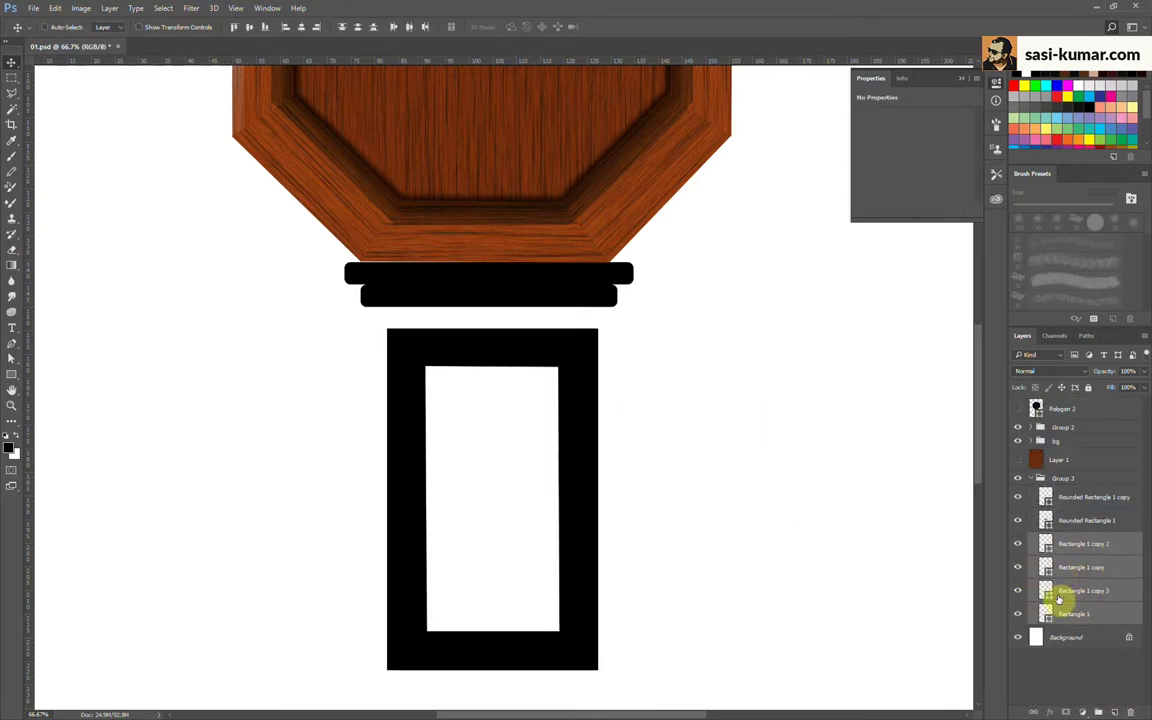
{"action": "left_click_drag", "start_coordinate": [503, 352], "coordinate": [499, 329]}
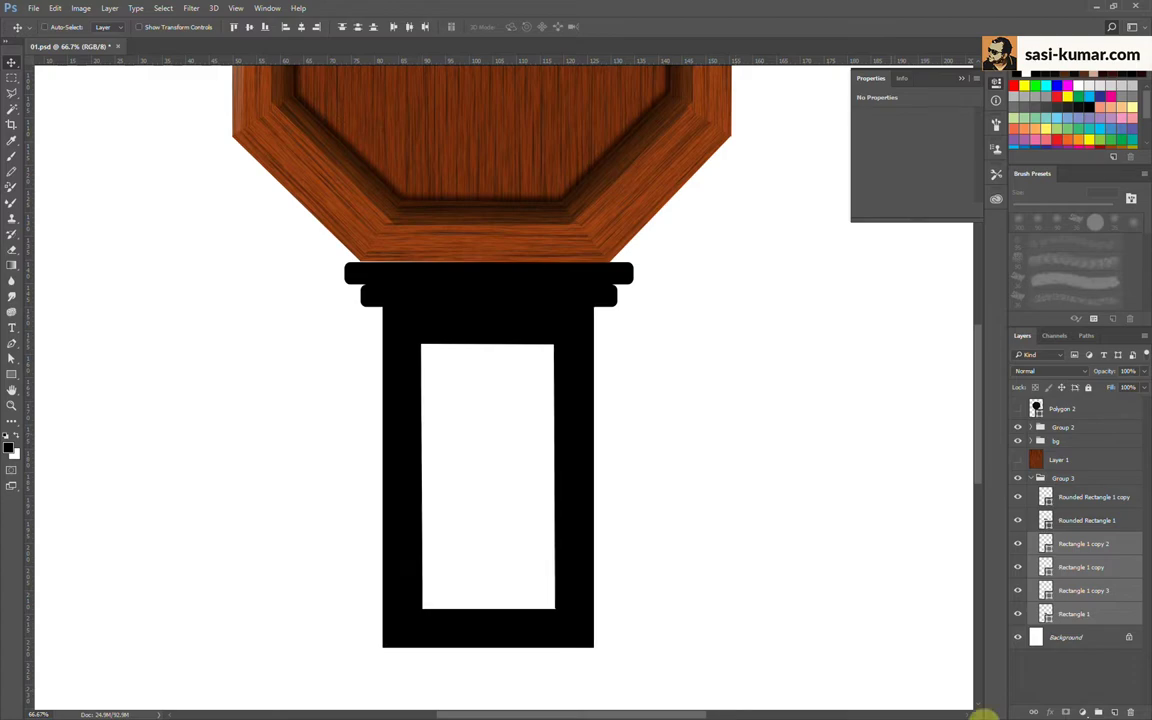
{"action": "key", "text": "ctrl+g"}
{"action": "left_click", "coordinate": [1088, 500], "text": "shift"}
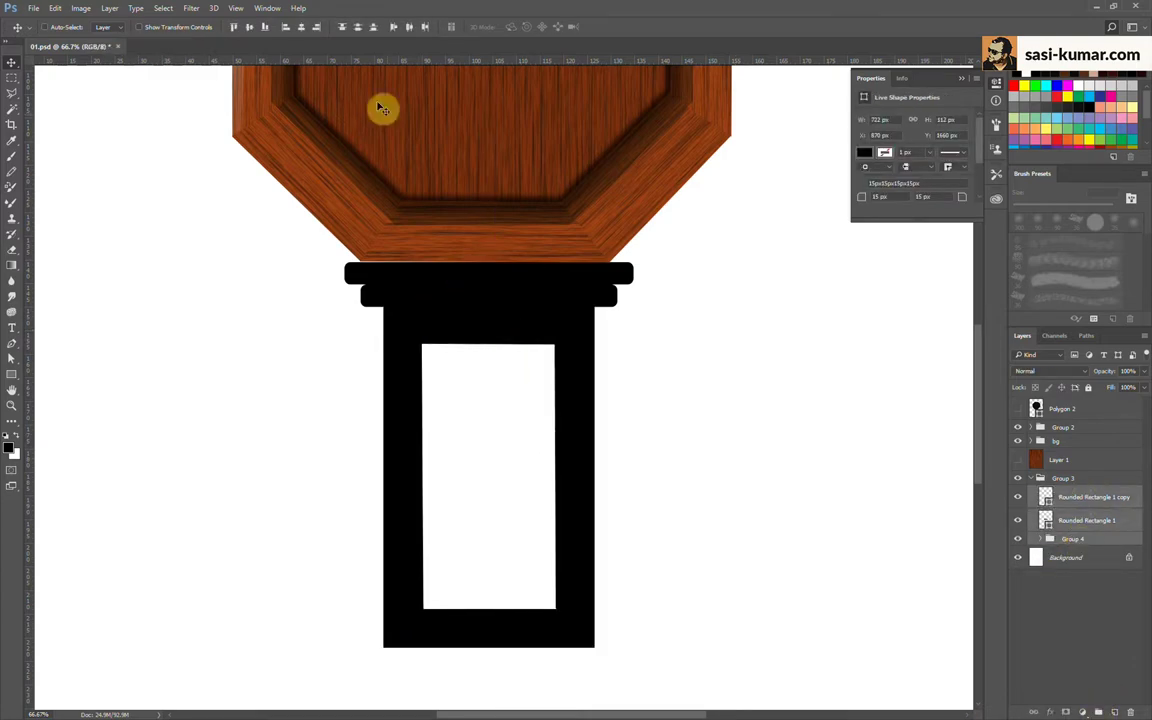
Step: Show the Layer 1 wood texture and rotate it 90° so the grain runs horizontally
{"action": "left_click_drag", "start_coordinate": [1058, 460], "coordinate": [1043, 487]}
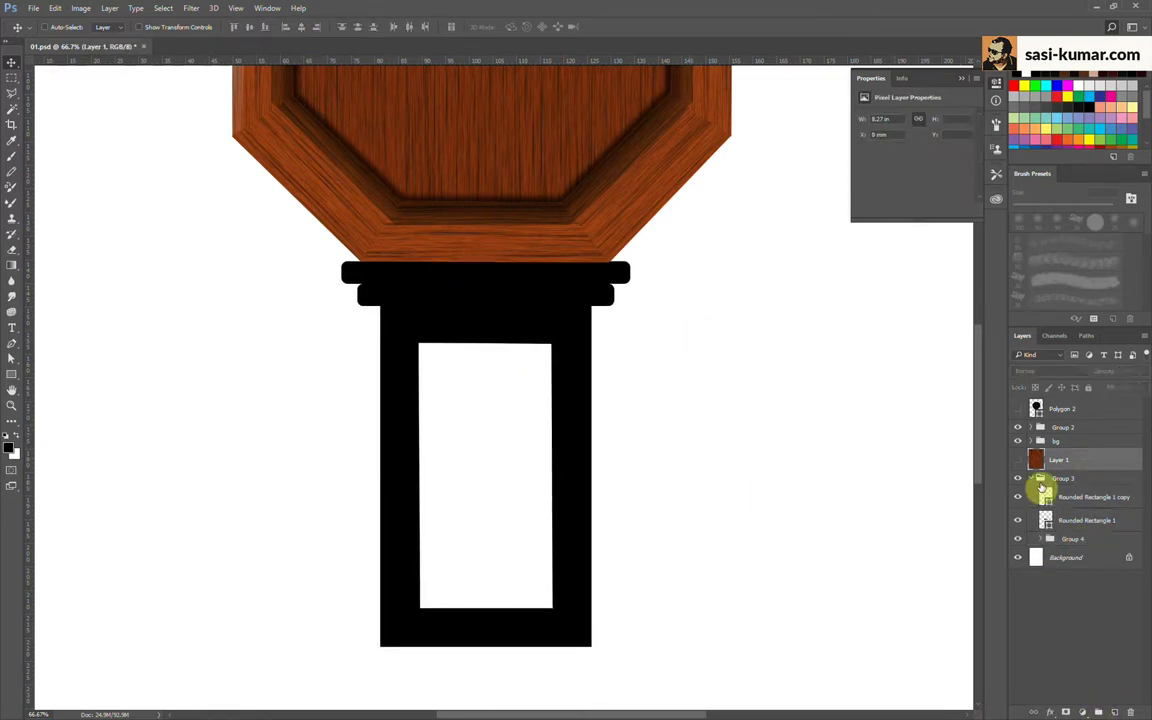
{"action": "left_click", "coordinate": [1018, 459]}
{"action": "key", "text": "ctrl+minus"}
{"action": "key", "text": "ctrl+minus"}
{"action": "mouse_move", "coordinate": [699, 303]}
{"action": "left_mouse_down"}
{"action": "mouse_move", "coordinate": [571, 617]}
{"action": "mouse_move", "coordinate": [572, 462]}
{"action": "mouse_move", "coordinate": [584, 519]}
{"action": "left_mouse_up"}
{"action": "key", "text": "ctrl+t"}
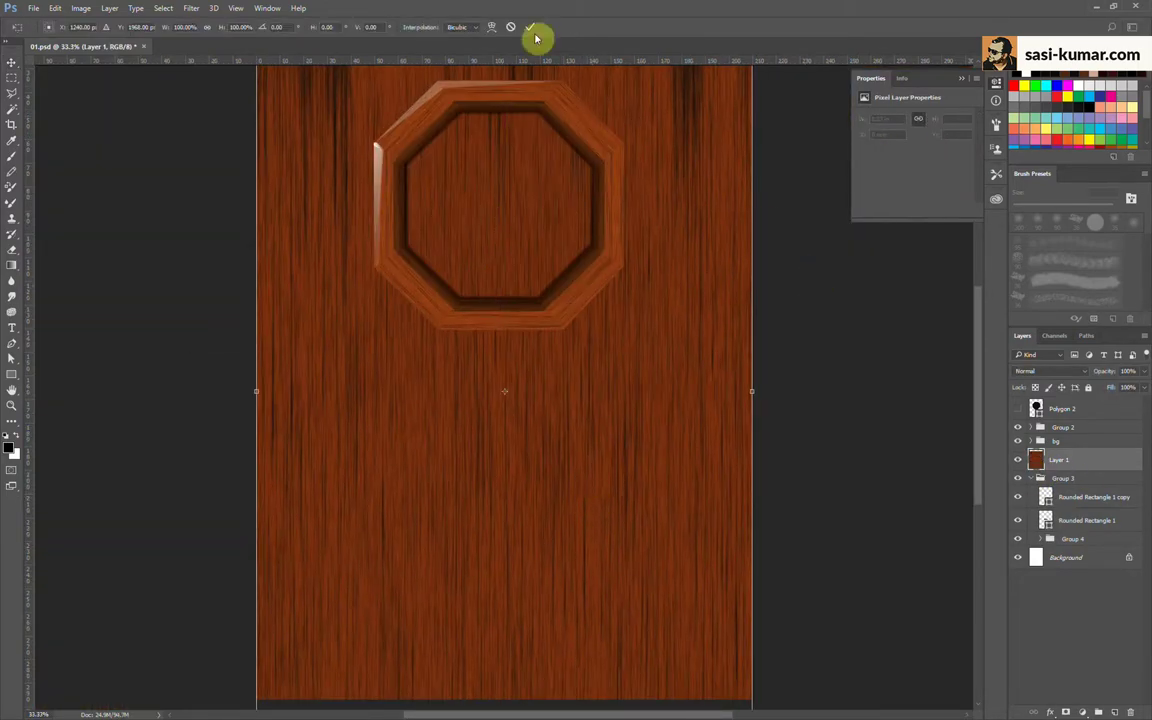
{"action": "mouse_move", "coordinate": [535, 38]}
{"action": "left_mouse_down"}
{"action": "mouse_move", "coordinate": [810, 689]}
{"action": "mouse_move", "coordinate": [257, 31]}
{"action": "left_mouse_up"}
{"action": "left_click", "coordinate": [530, 27]}
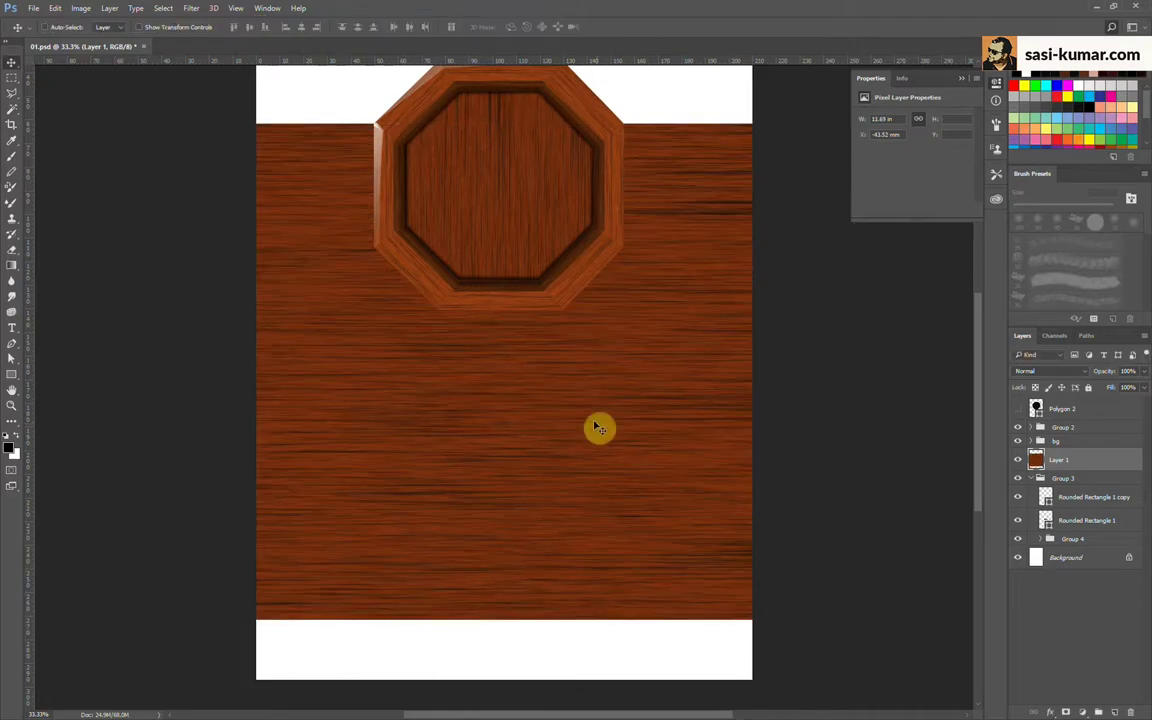
{"action": "mouse_move", "coordinate": [597, 428]}
{"action": "left_mouse_down"}
{"action": "mouse_move", "coordinate": [558, 640]}
{"action": "mouse_move", "coordinate": [655, 501]}
{"action": "left_mouse_up"}
Step: Copy two wood strips to Layer 8 and Layer 9, place them on the stand, and move them into Group 3
{"action": "key", "text": "m"}
{"action": "left_click_drag", "start_coordinate": [662, 450], "coordinate": [418, 514]}
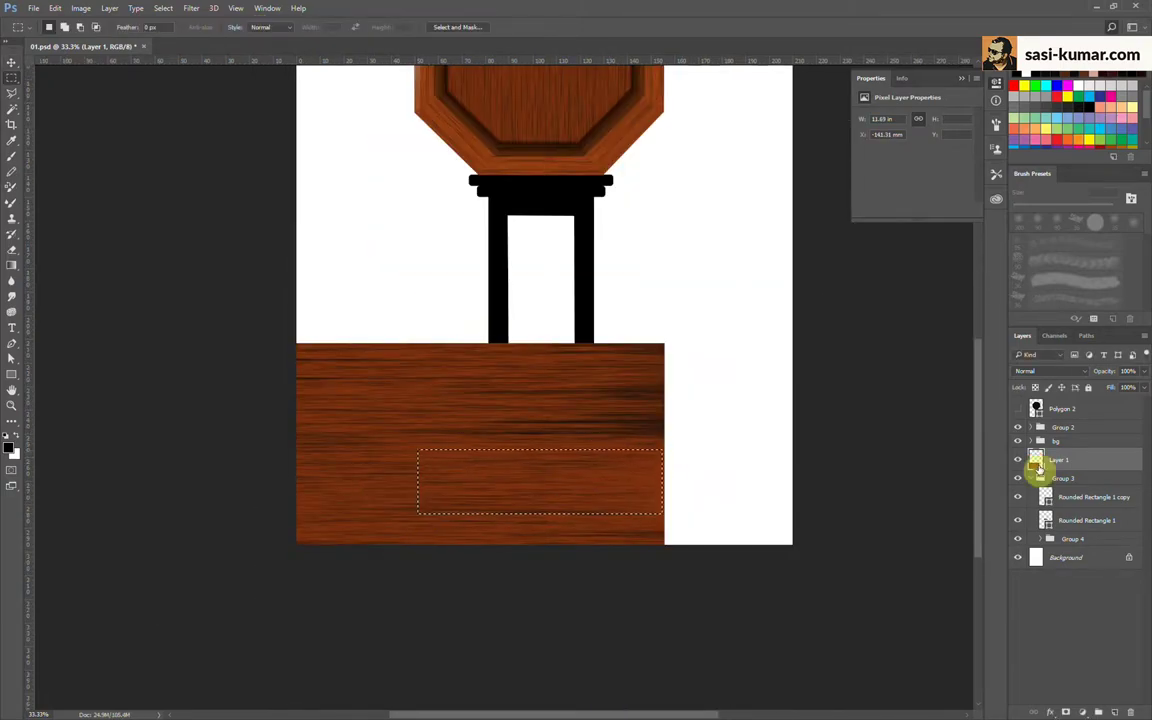
{"action": "key", "text": "ctrl+j"}
{"action": "left_click_drag", "start_coordinate": [586, 363], "coordinate": [408, 376]}
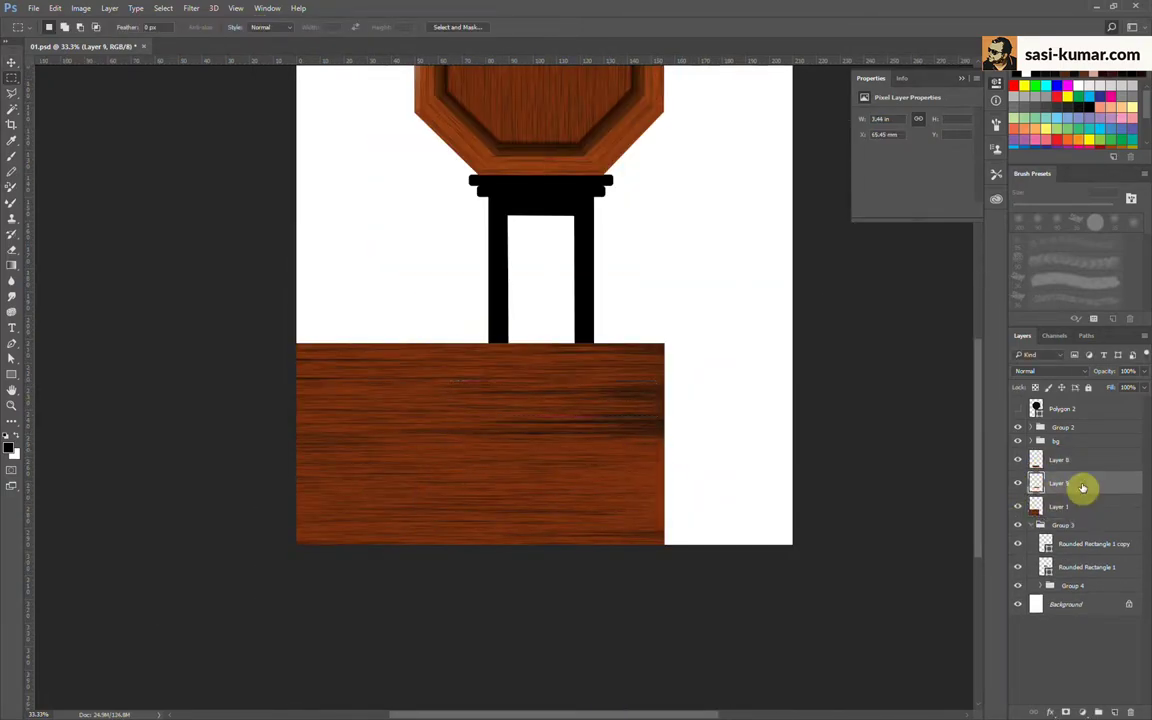
{"action": "key", "text": "v"}
{"action": "key", "text": "ctrl+plus"}
{"action": "mouse_move", "coordinate": [594, 450]}
{"action": "left_mouse_down"}
{"action": "mouse_move", "coordinate": [545, 200]}
{"action": "mouse_move", "coordinate": [540, 213]}
{"action": "left_mouse_up"}
{"action": "mouse_move", "coordinate": [1082, 567]}
{"action": "left_mouse_down"}
{"action": "mouse_move", "coordinate": [1081, 540]}
{"action": "mouse_move", "coordinate": [1062, 548]}
{"action": "left_mouse_up"}
{"action": "left_click", "coordinate": [1018, 508], "text": "alt"}
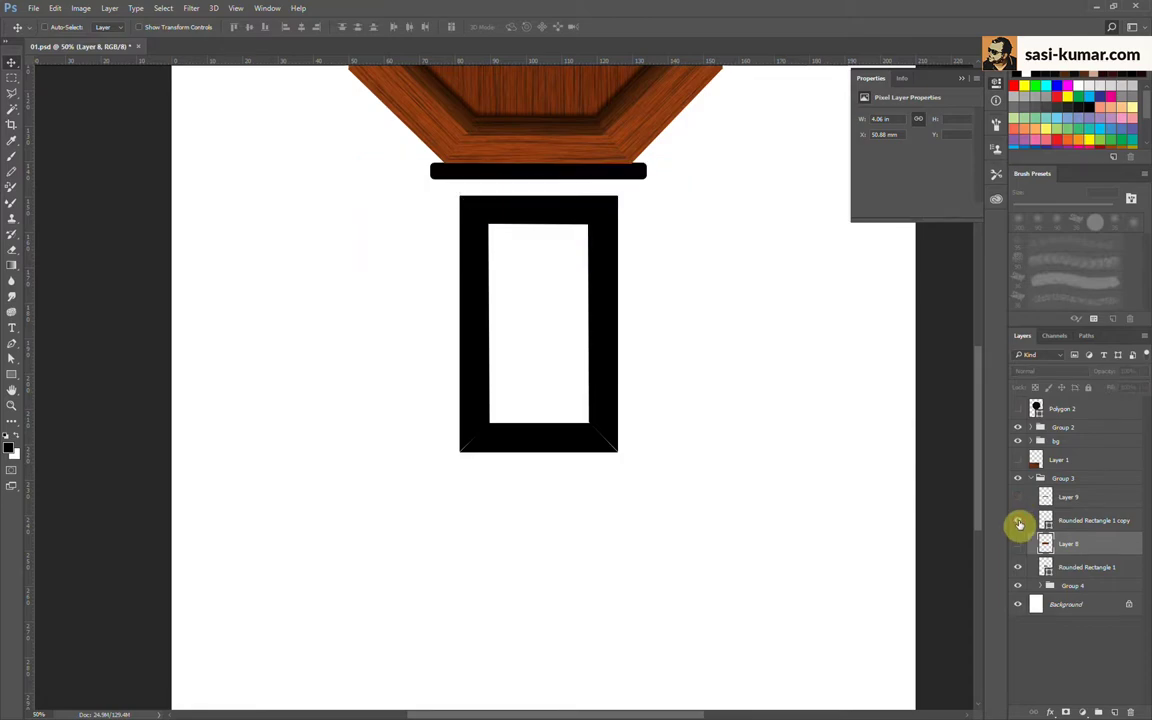
Step: Clip Layer 9 to the lower rounded bar and Layer 8 to Rounded Rectangle 1
{"action": "left_click", "coordinate": [1018, 521]}
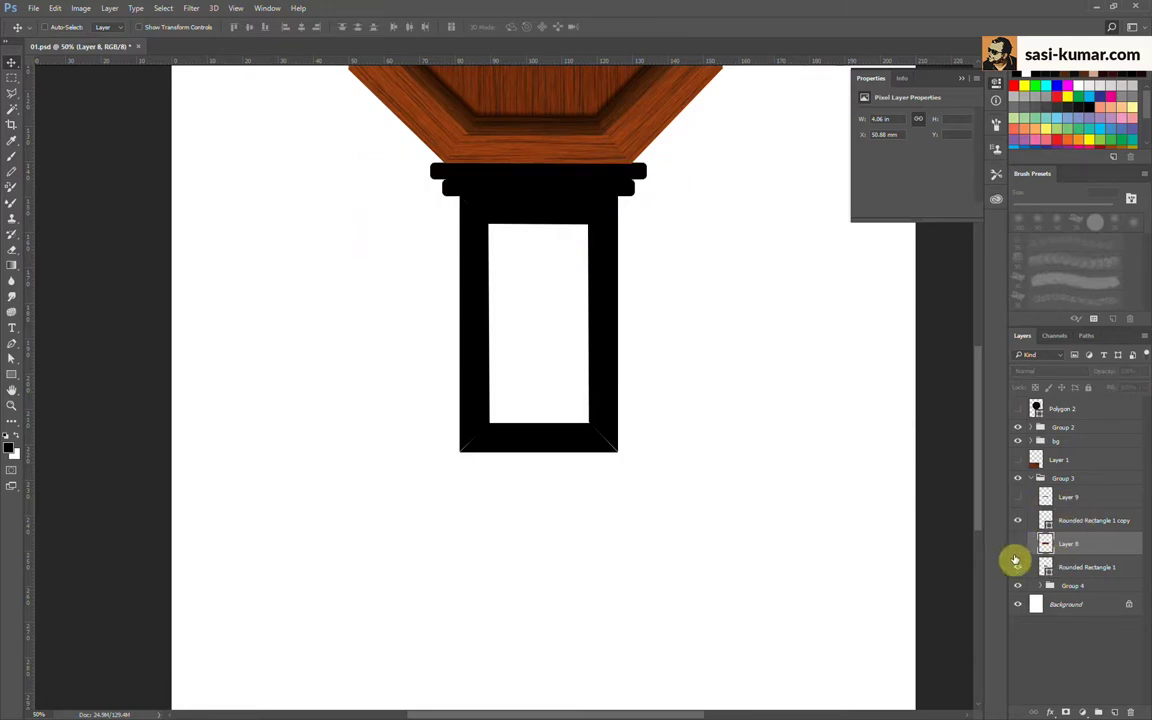
{"action": "left_click", "coordinate": [1073, 510], "text": "alt"}
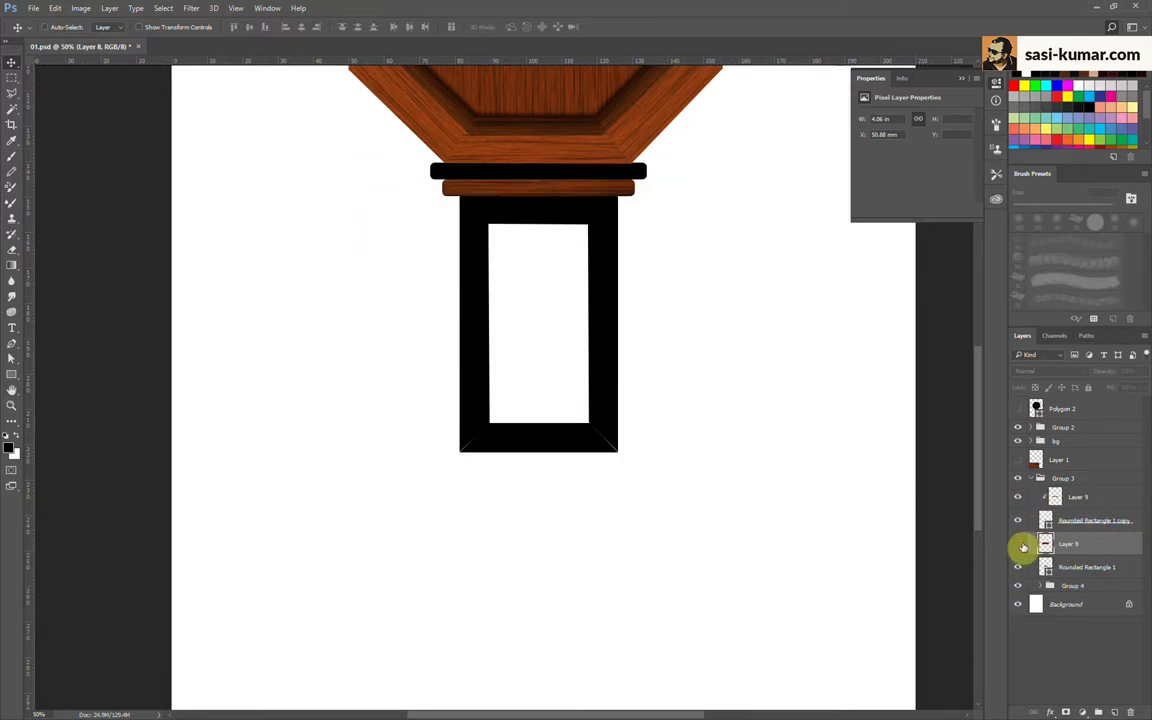
{"action": "left_click", "coordinate": [1018, 543]}
{"action": "left_click_drag", "start_coordinate": [640, 226], "coordinate": [643, 162]}
{"action": "left_click", "coordinate": [1075, 555], "text": "alt"}
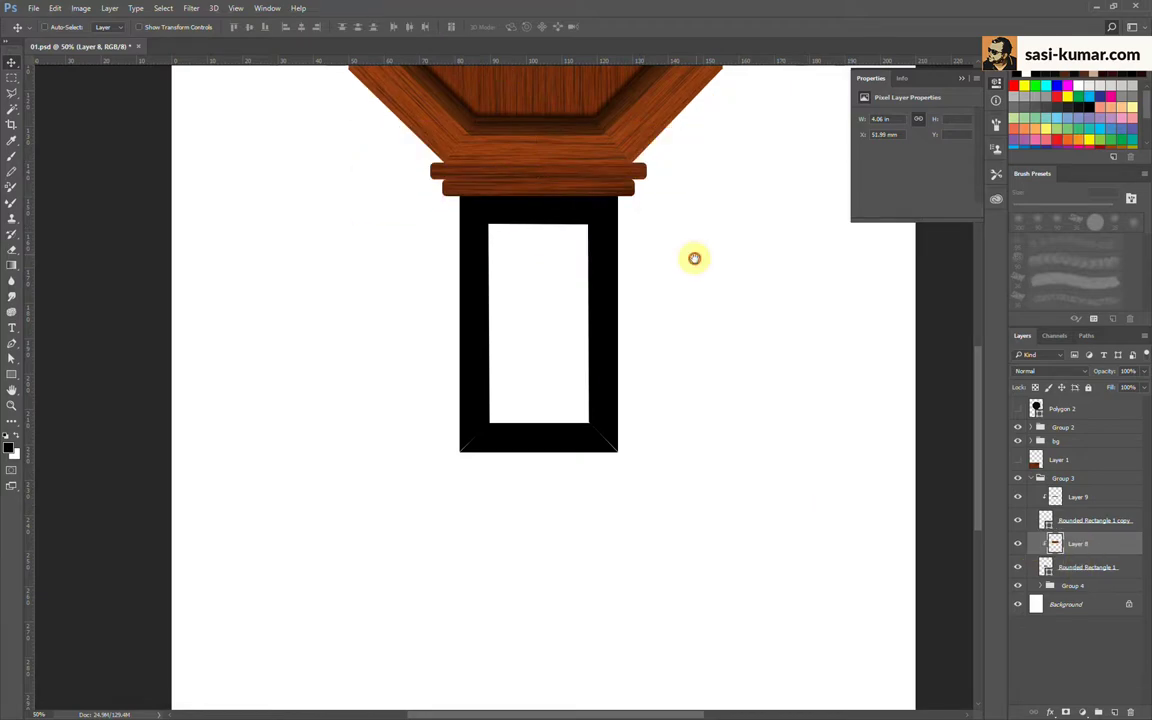
Step: Hide the Layer 1 wood sheet and adjust the wood tone with Curves
{"action": "left_click_drag", "start_coordinate": [694, 258], "coordinate": [646, 438]}
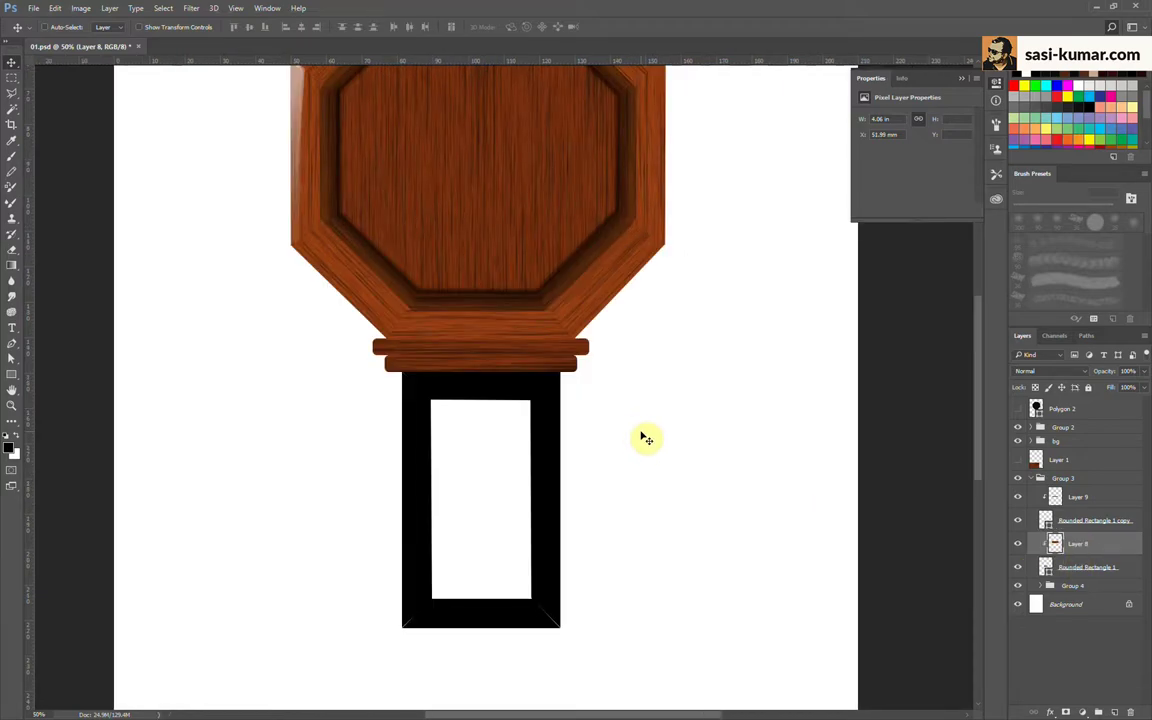
{"action": "left_click", "coordinate": [1018, 459]}
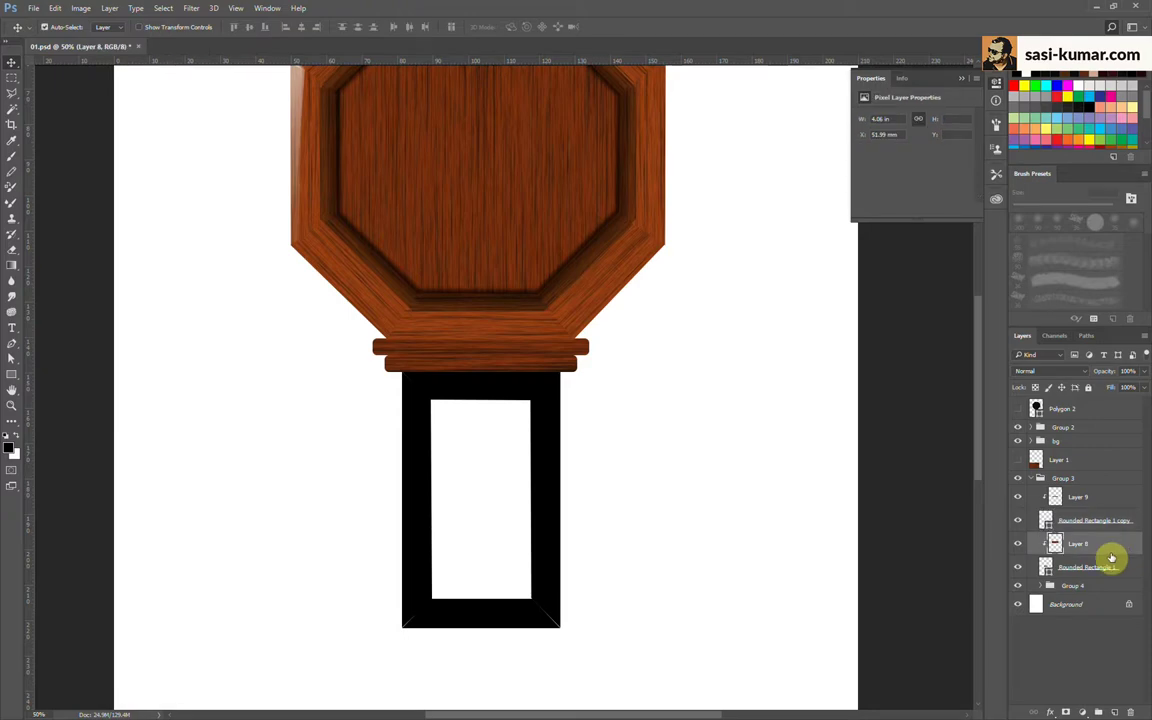
{"action": "key", "text": "ctrl+m"}
{"action": "left_click_drag", "start_coordinate": [797, 229], "coordinate": [774, 204]}
{"action": "key", "text": "Return"}
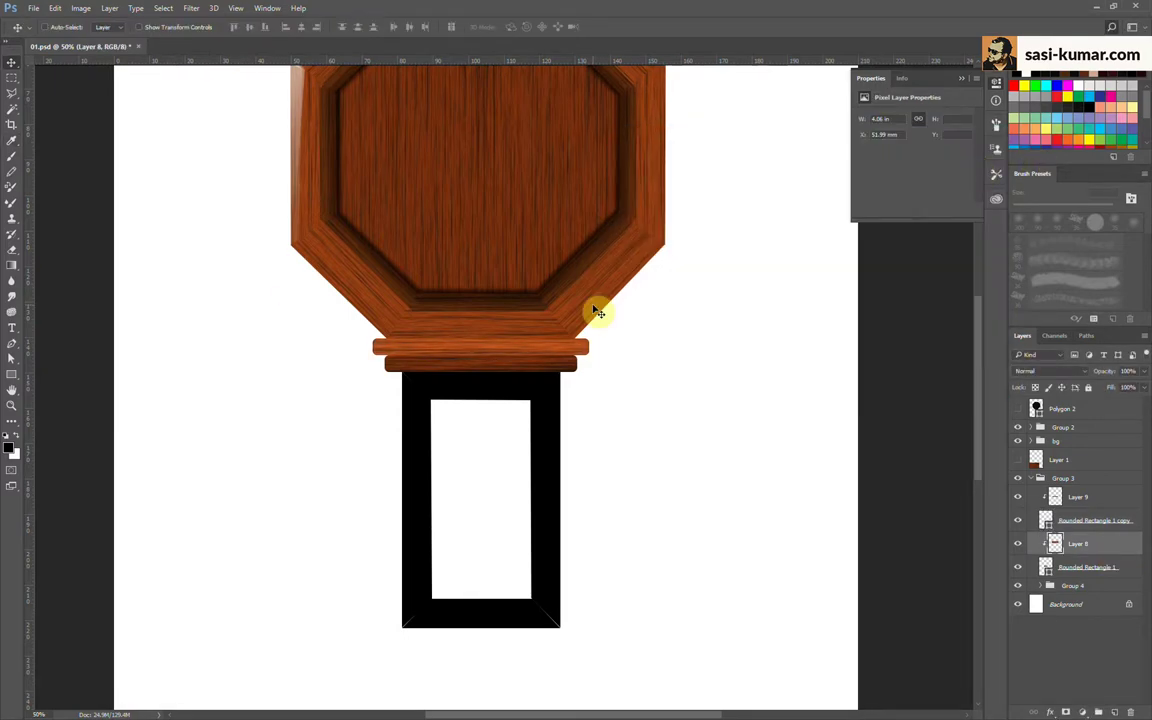
Step: Marquee a band across the shelf top and bring up Curves for it
{"action": "key", "text": "ctrl+plus"}
{"action": "left_click_drag", "start_coordinate": [708, 444], "coordinate": [242, 337]}
{"action": "key", "text": "ctrl+m"}
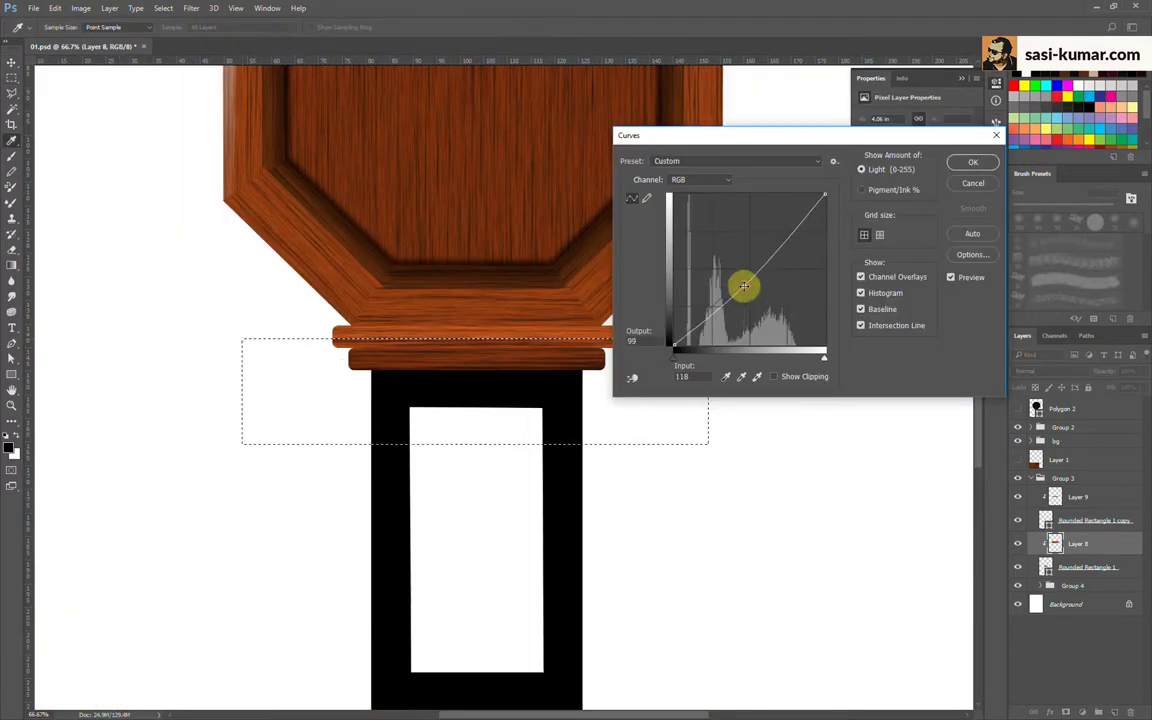
Step: Darken the selected shelf band with Curves and deselect
{"action": "left_click_drag", "start_coordinate": [743, 283], "coordinate": [751, 301]}
{"action": "left_click", "coordinate": [967, 165]}
{"action": "key", "text": "ctrl+d"}
{"action": "scroll", "coordinate": [796, 318], "scroll_direction": "up", "scroll_amount": 2}
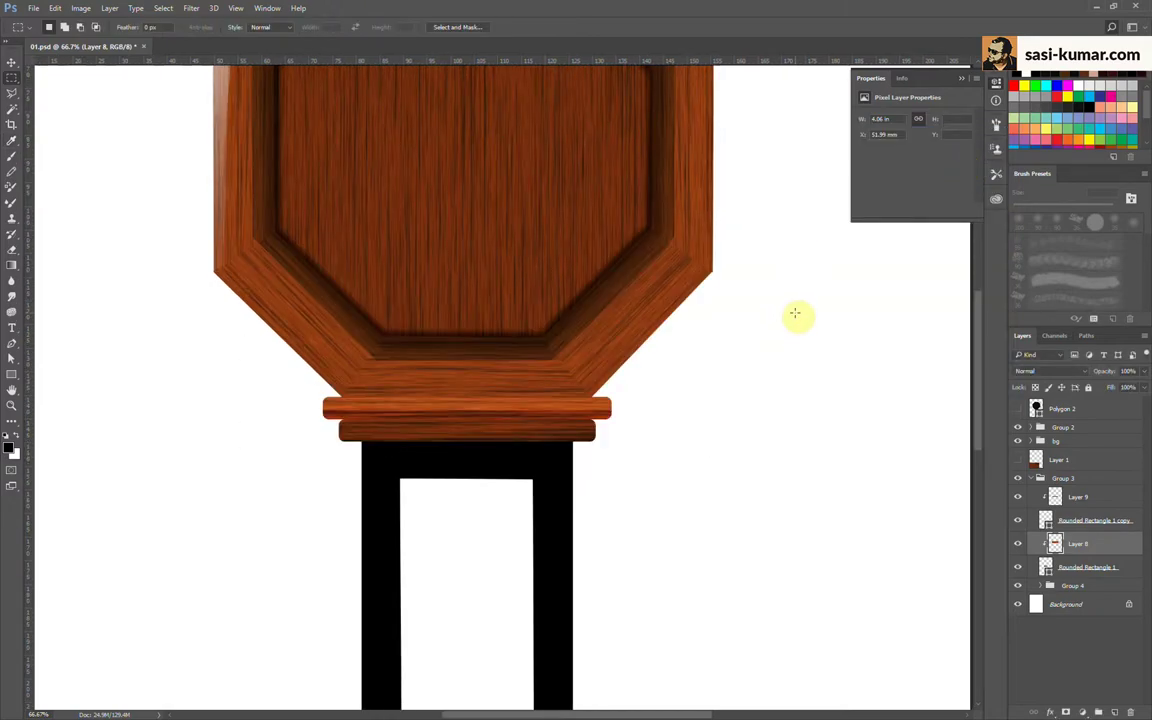
{"action": "key", "text": "ctrl+plus"}
{"action": "key", "text": "ctrl+plus"}
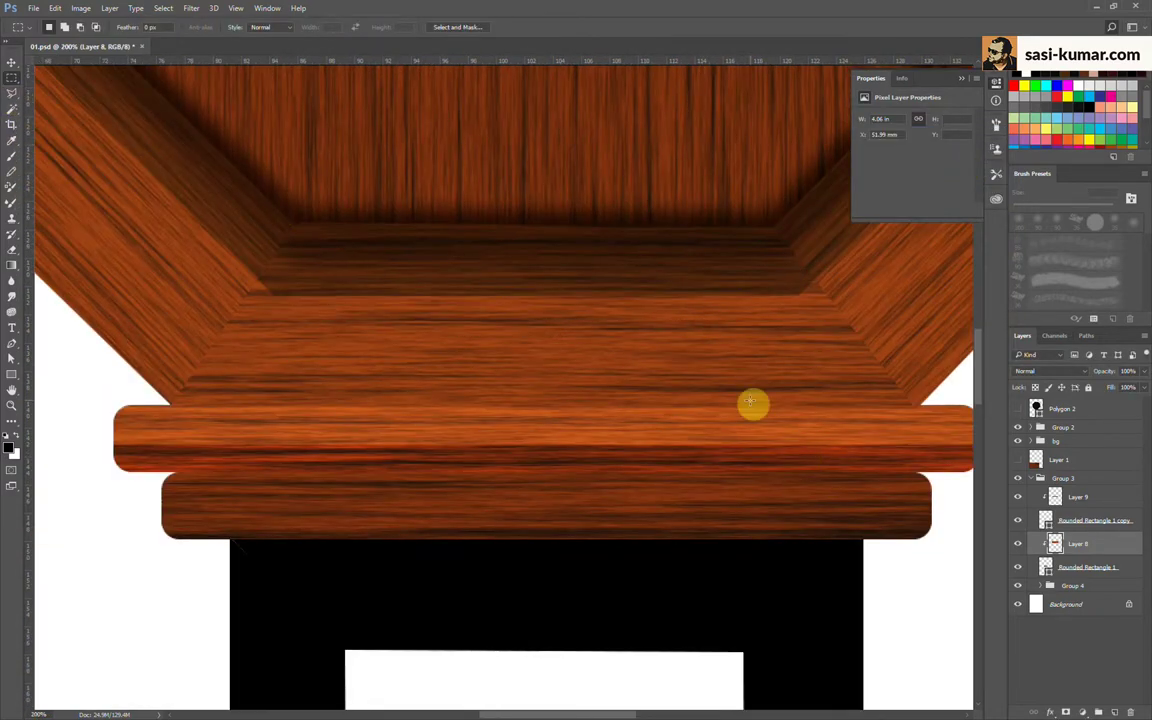
{"action": "key", "text": "ctrl+minus"}
Step: Fill a thin strip across the shelf top with white on new Layer 10
{"action": "left_click_drag", "start_coordinate": [769, 378], "coordinate": [280, 408]}
{"action": "left_click", "coordinate": [1131, 712]}
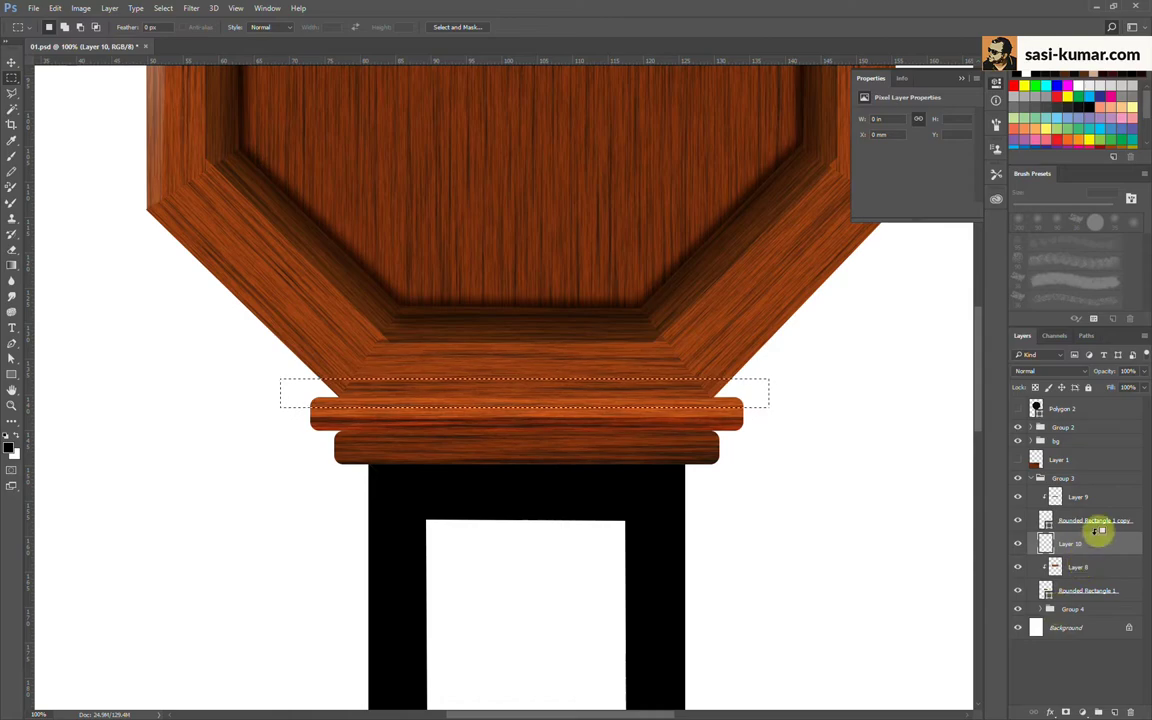
{"action": "key", "text": "ctrl+BackSpace"}
{"action": "left_click", "coordinate": [1080, 540], "text": "alt"}
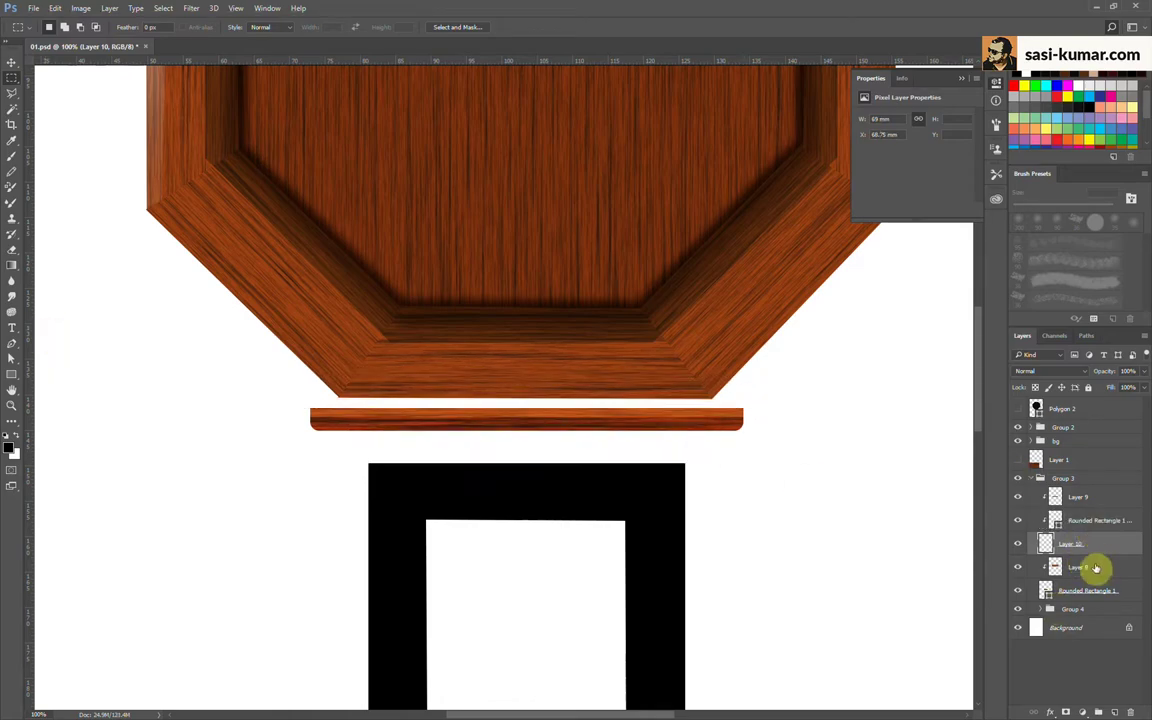
{"action": "left_click", "coordinate": [1099, 556], "text": "alt"}
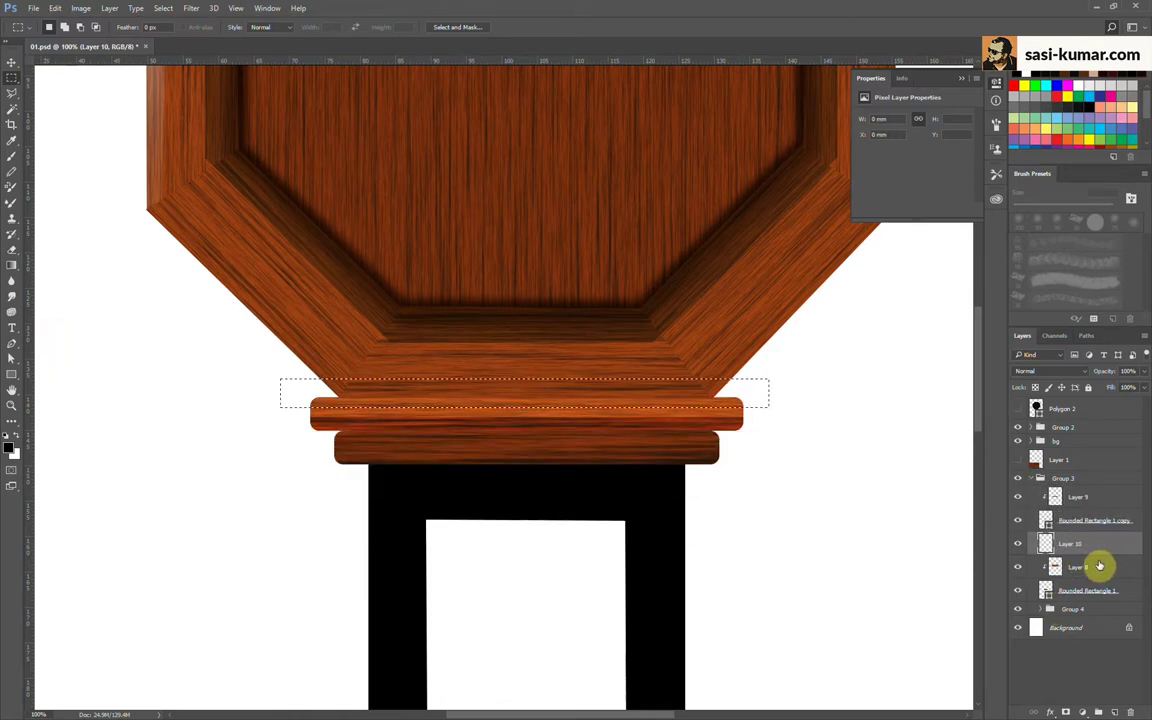
Step: Add highlight Layer 11 below Layer 10 at 36% opacity, then select Layer 9
{"action": "left_click", "coordinate": [1100, 710]}
{"action": "key", "text": "ctrl+d"}
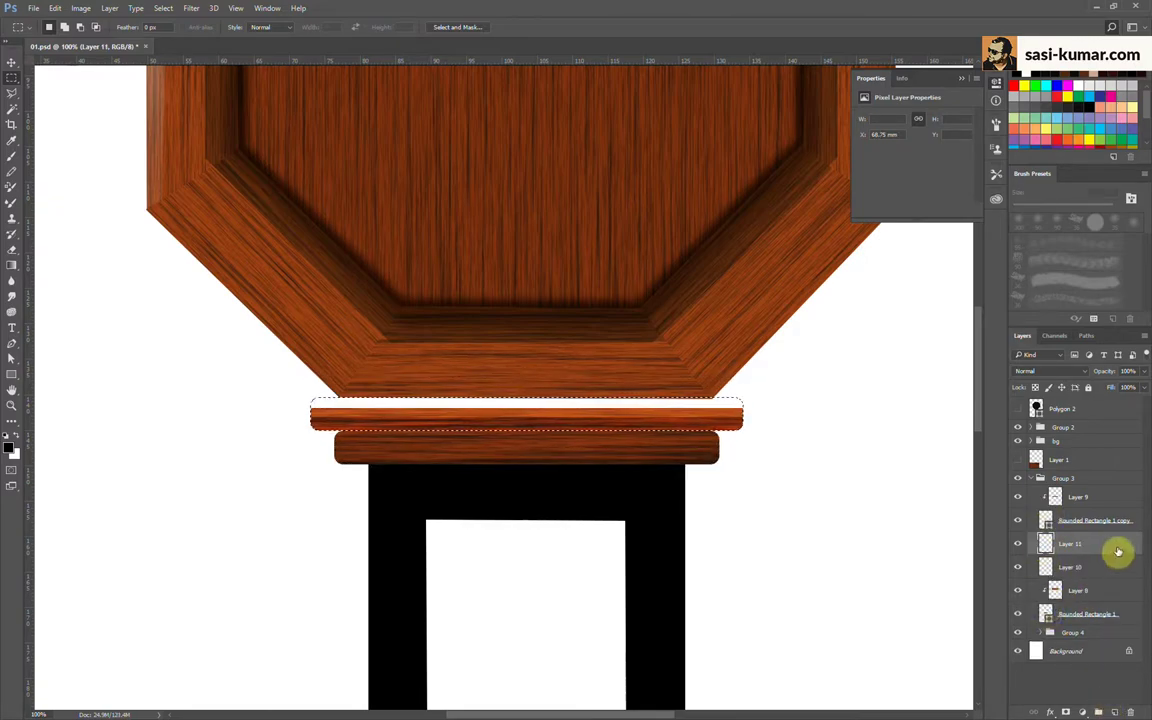
{"action": "left_click_drag", "start_coordinate": [1118, 551], "coordinate": [1098, 580]}
{"action": "left_click", "coordinate": [1143, 371]}
{"action": "left_click_drag", "start_coordinate": [1141, 388], "coordinate": [1109, 388]}
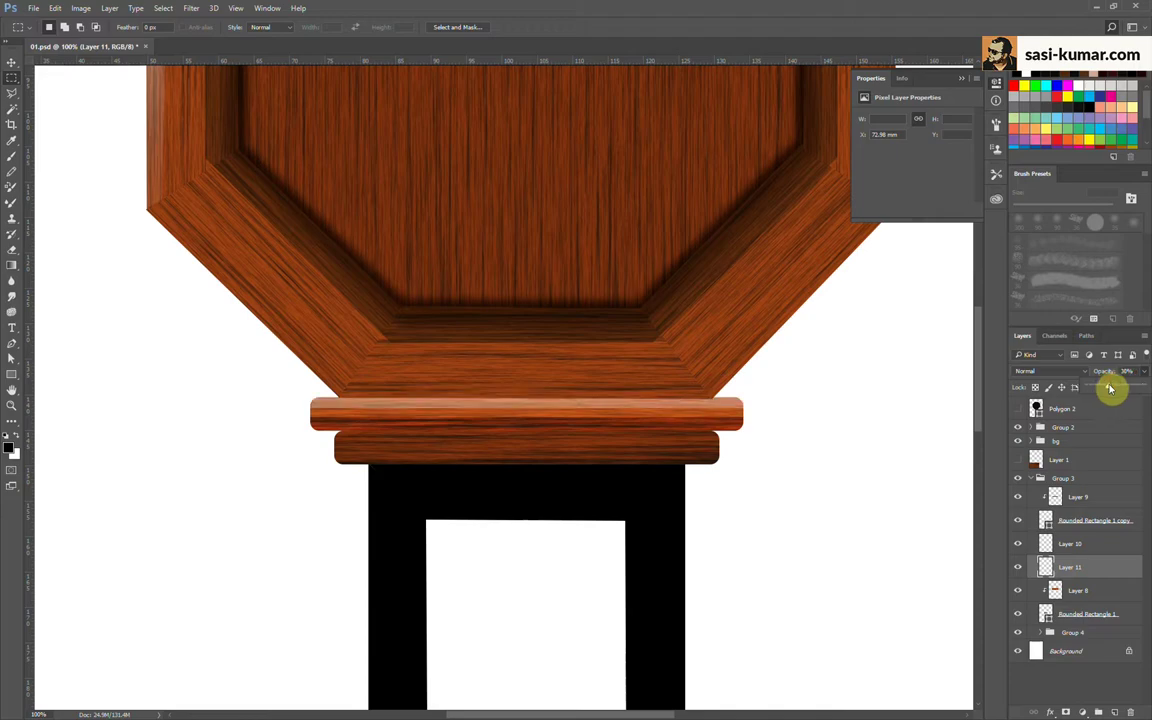
{"action": "left_click", "coordinate": [13, 62]}
{"action": "scroll", "coordinate": [236, 378], "scroll_direction": "down", "scroll_amount": 3}
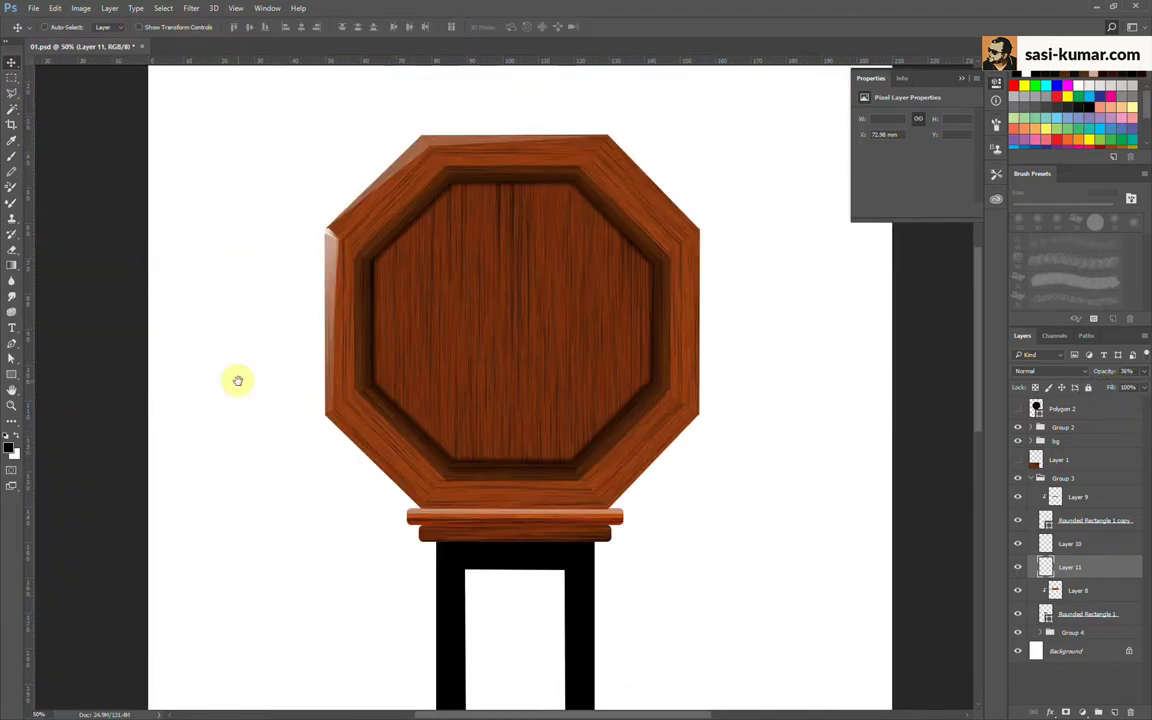
{"action": "scroll", "coordinate": [230, 340], "scroll_direction": "up", "scroll_amount": 2}
{"action": "scroll", "coordinate": [400, 420], "scroll_direction": "up", "scroll_amount": 1}
{"action": "left_click", "coordinate": [660, 483], "text": "ctrl"}
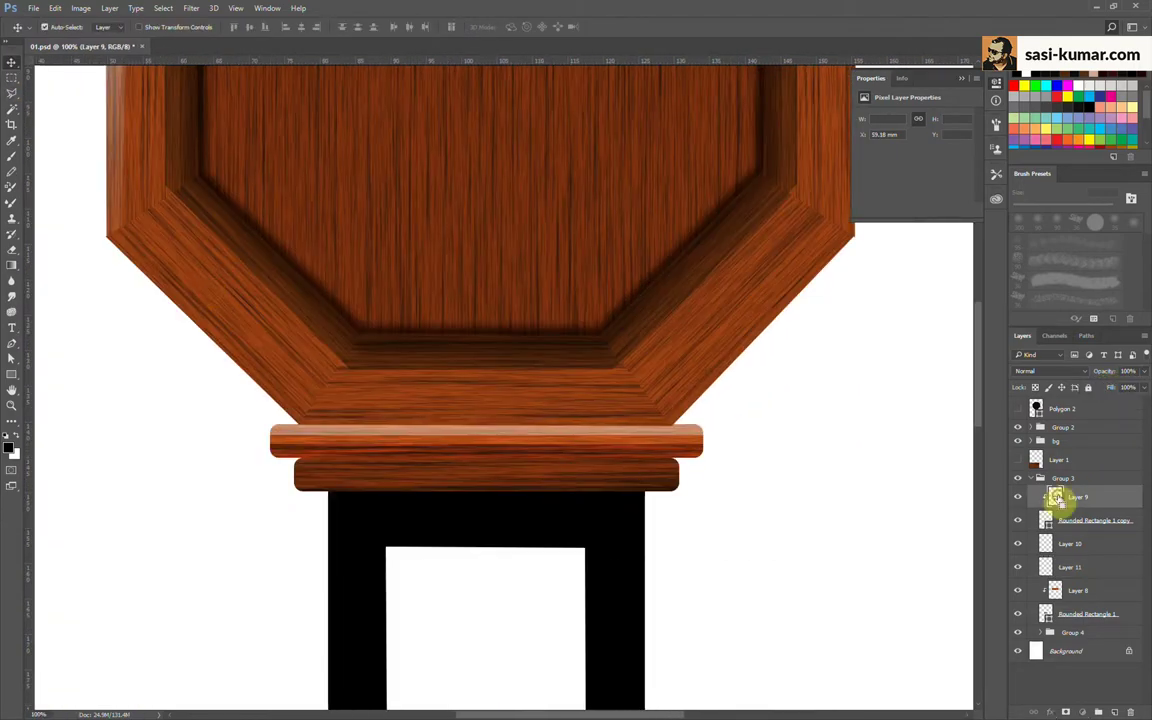
Step: Fill the molding outline with black on a new layer and soften it with Gaussian Blur
{"action": "left_click", "coordinate": [1056, 497], "text": "ctrl"}
{"action": "key", "text": "ctrl+shift+alt+n"}
{"action": "key", "text": "alt+BackSpace"}
{"action": "key", "text": "ctrl+d"}
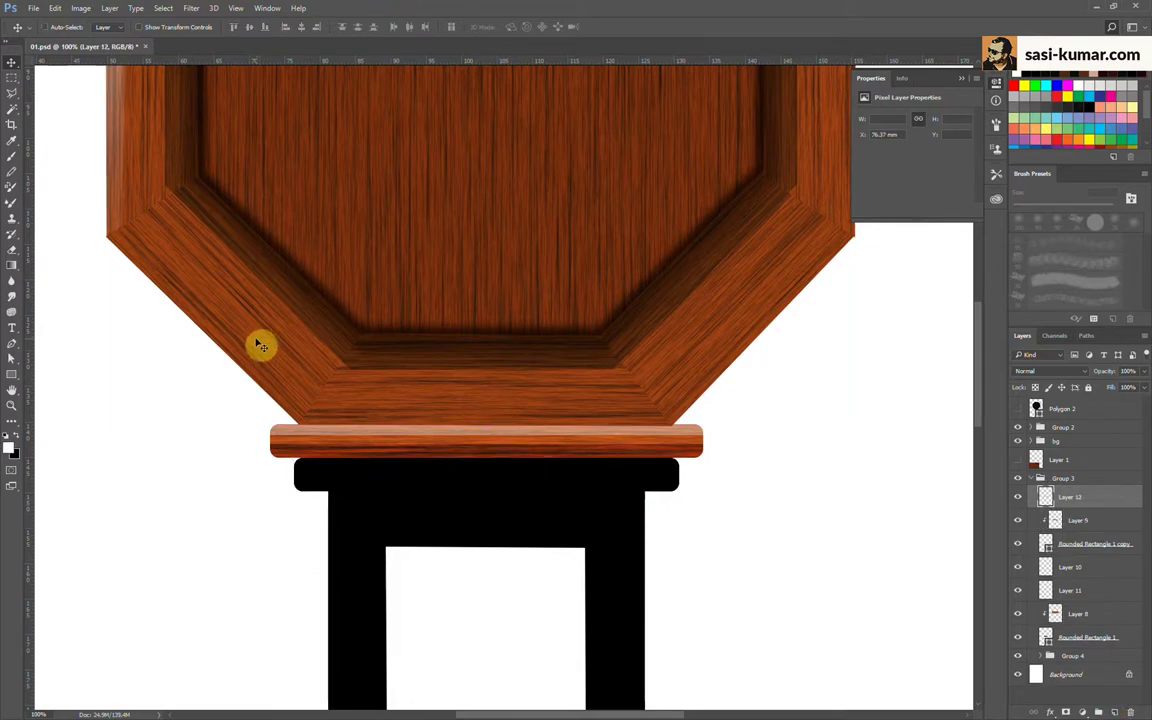
{"action": "left_click", "coordinate": [194, 16]}
{"action": "left_click", "coordinate": [370, 183]}
{"action": "left_click_drag", "start_coordinate": [630, 381], "coordinate": [635, 383]}
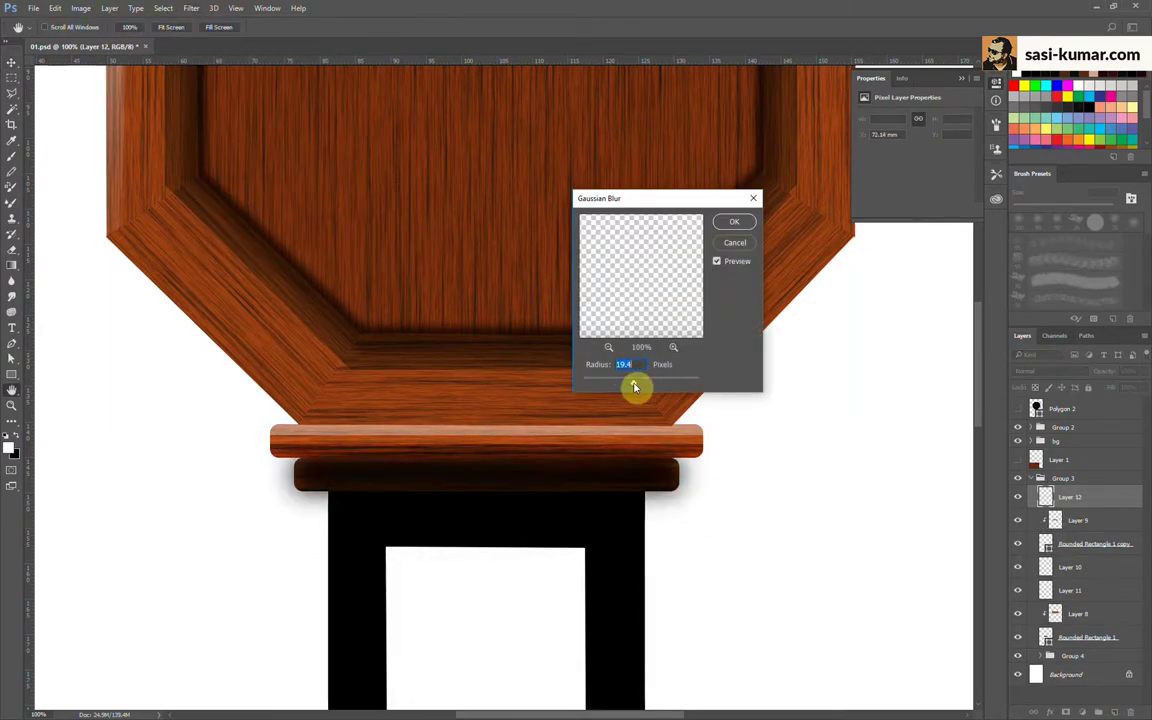
{"action": "left_click", "coordinate": [731, 228]}
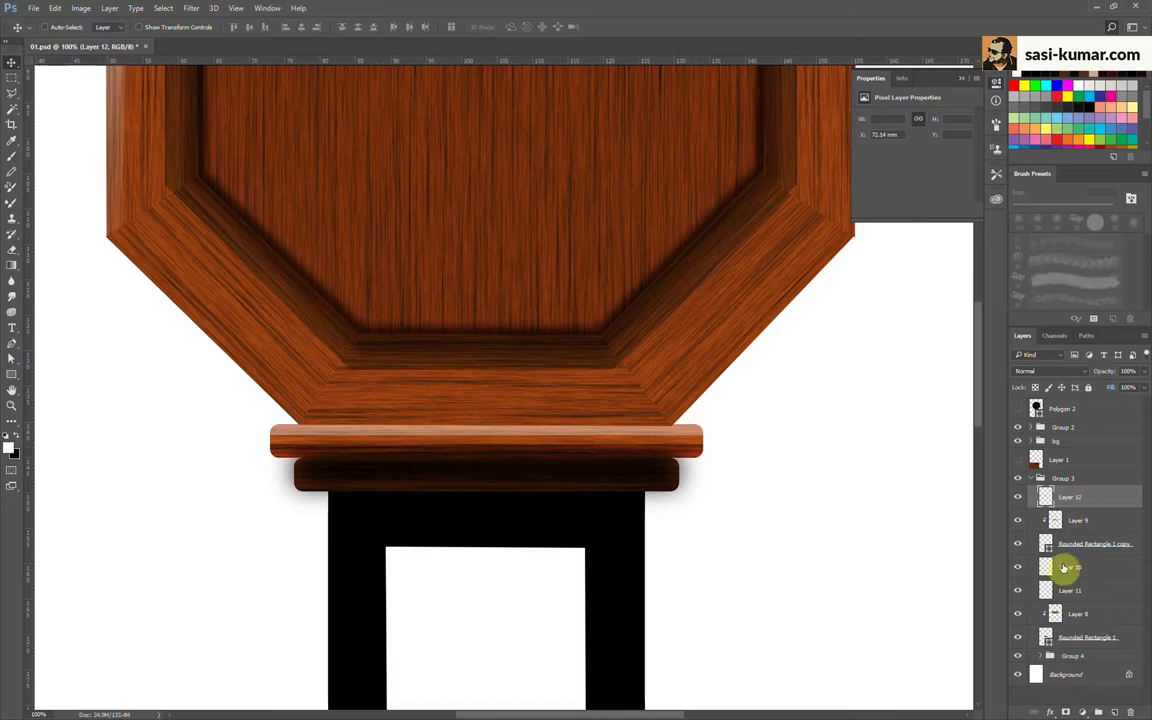
Step: Lower the shadow layer's opacity to 95% and add a layer mask for brushing
{"action": "left_click_drag", "start_coordinate": [1055, 618], "coordinate": [1065, 505]}
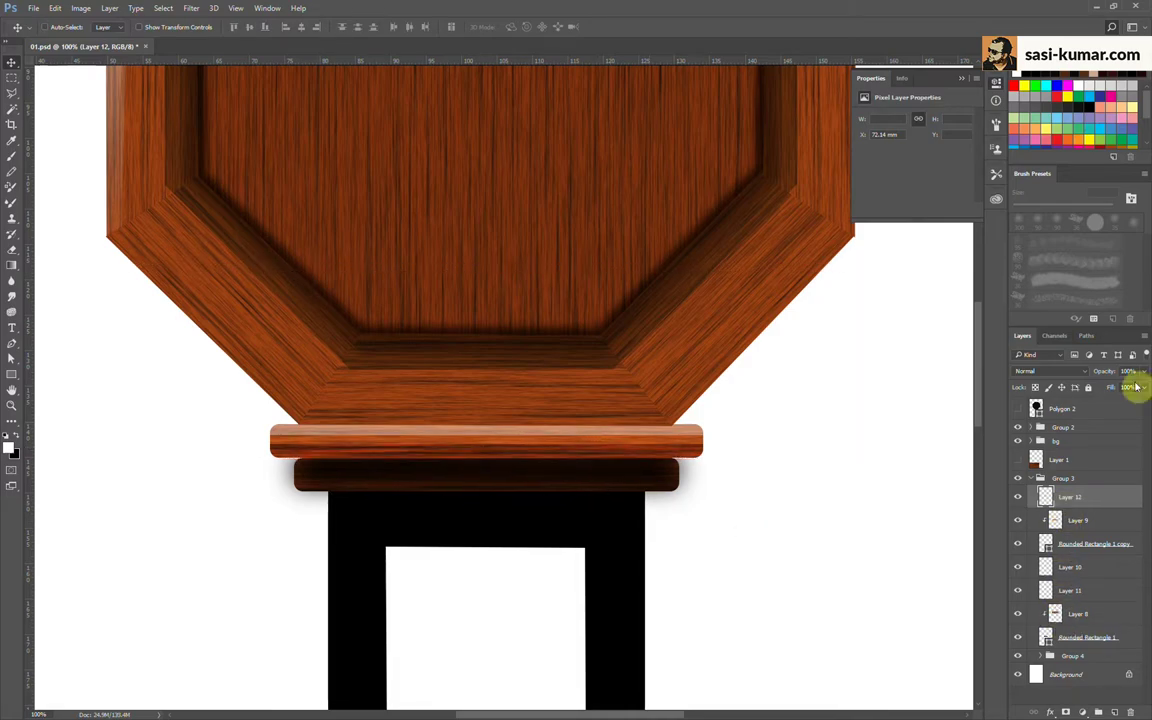
{"action": "left_click_drag", "start_coordinate": [1136, 387], "coordinate": [1115, 389]}
{"action": "left_click", "coordinate": [1055, 615], "text": "ctrl"}
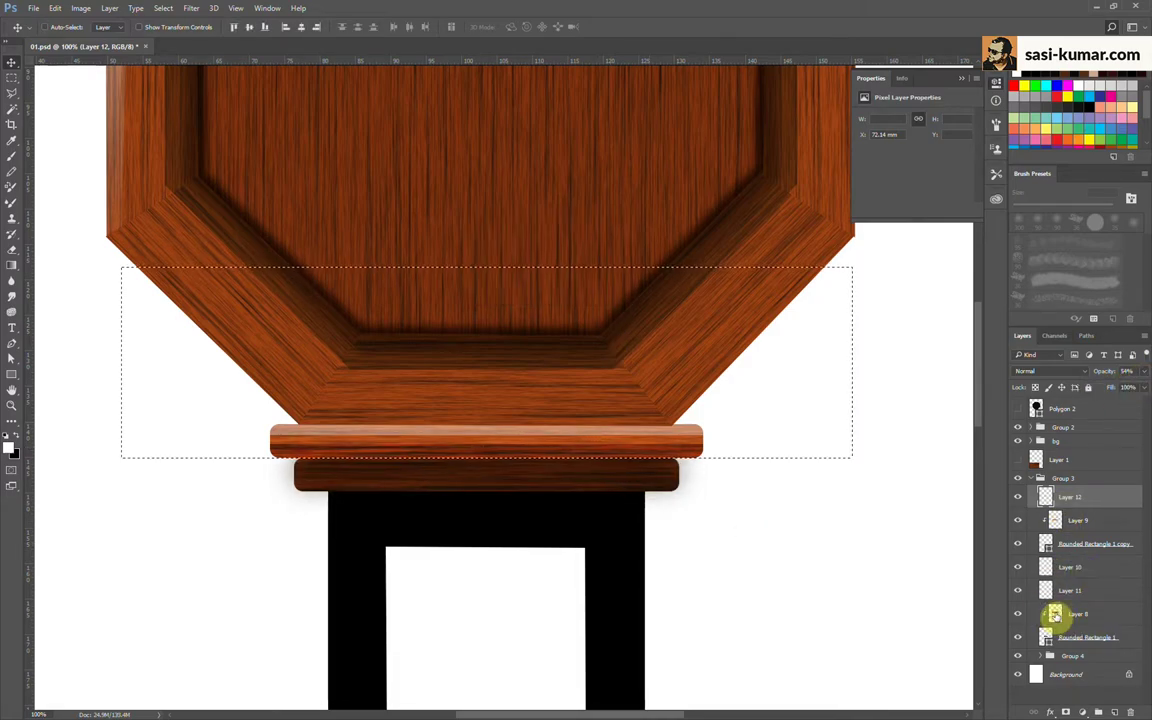
{"action": "left_click", "coordinate": [1054, 520], "text": "ctrl"}
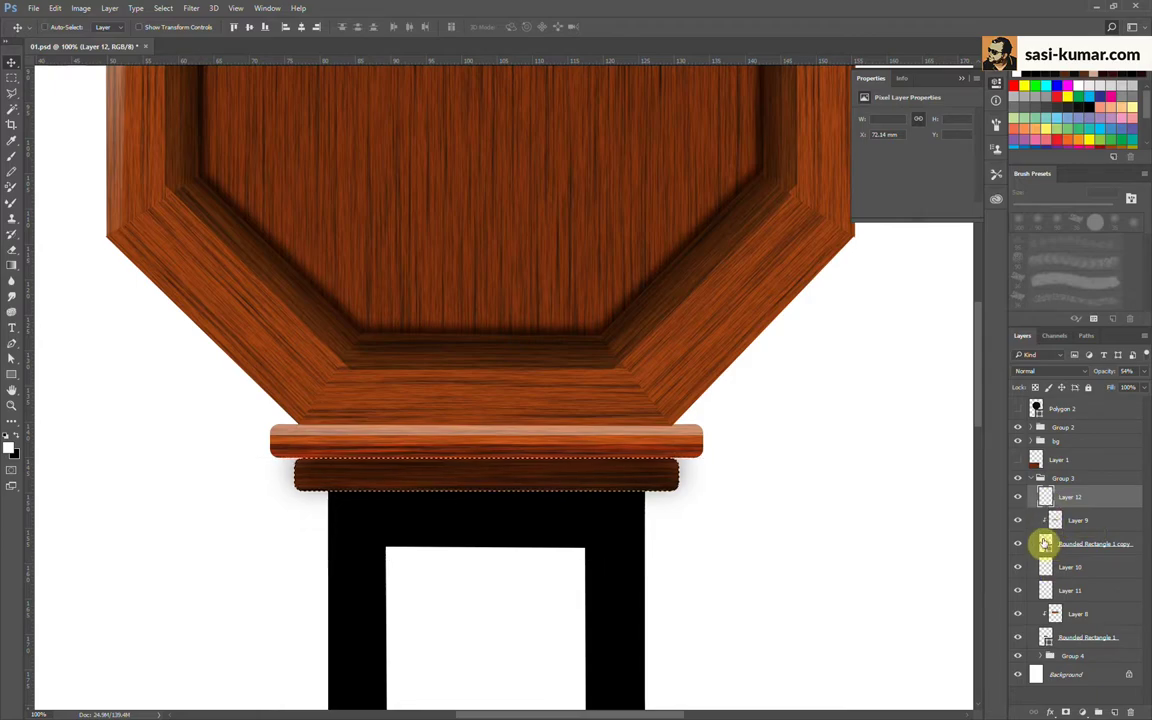
{"action": "left_click", "coordinate": [1082, 712]}
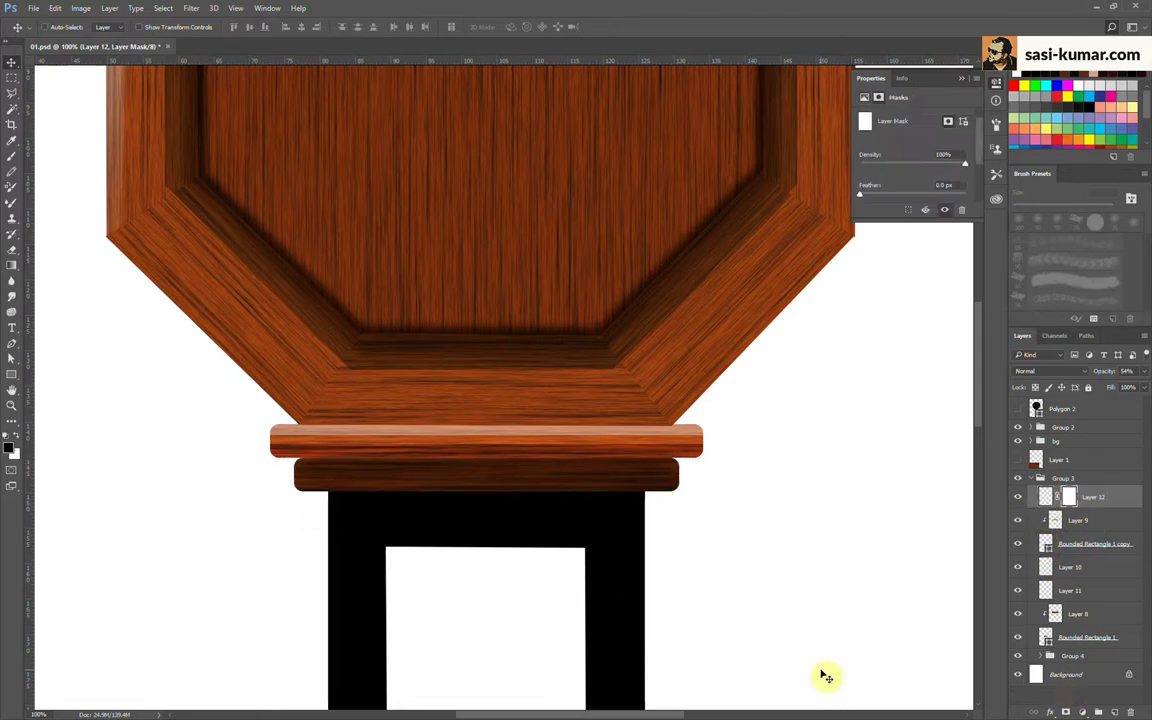
{"action": "key", "text": "b"}
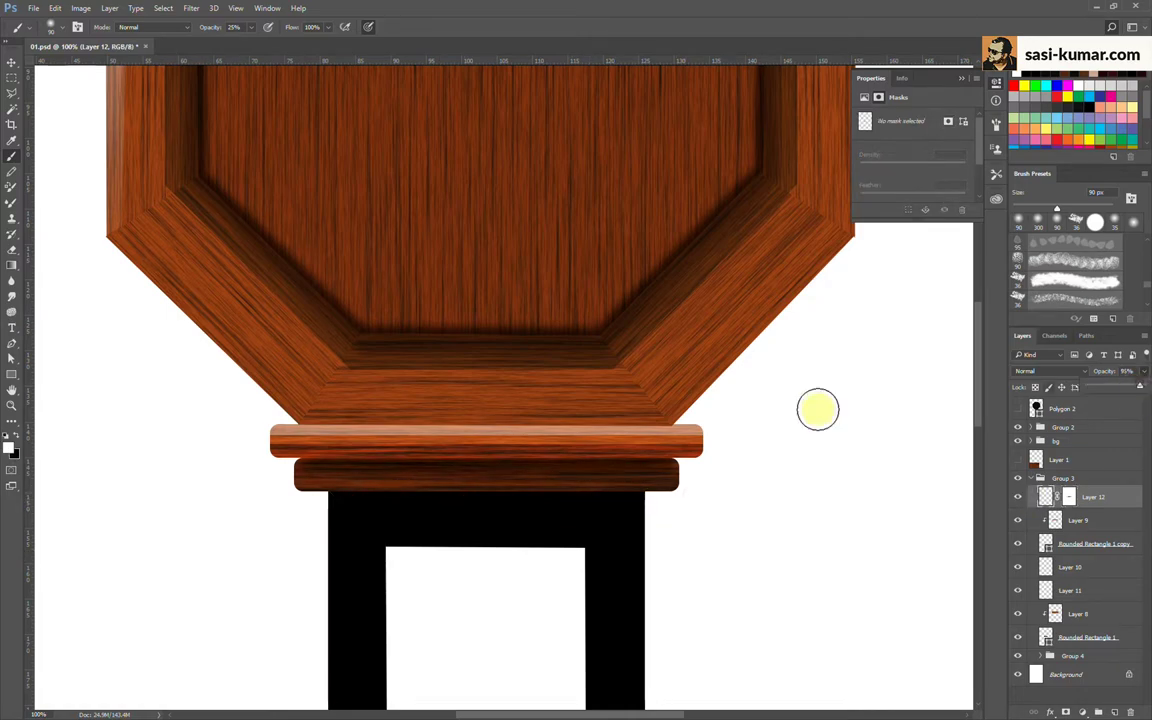
{"action": "key", "text": "v"}
{"action": "key", "text": "ctrl+minus"}
{"action": "key", "text": "ctrl+minus"}
{"action": "key", "text": "ctrl+minus"}
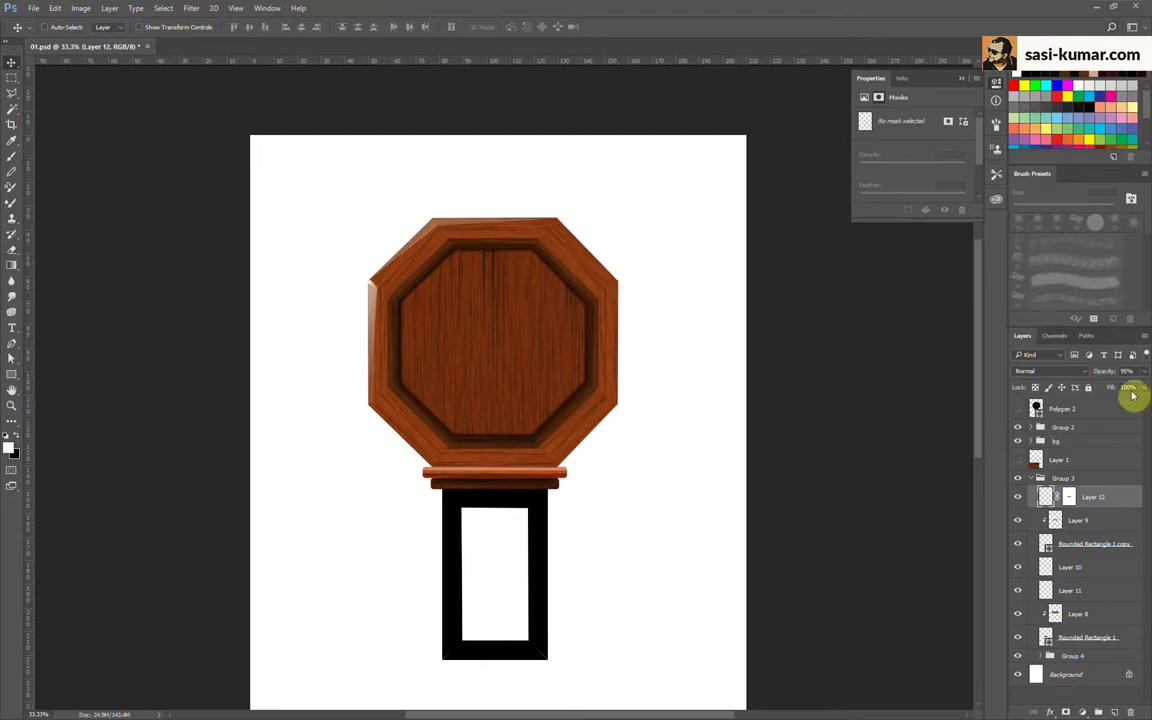
Step: Group the molding layers as Group 5 and place a copy at the pillar's foot
{"action": "left_click", "coordinate": [1099, 712]}
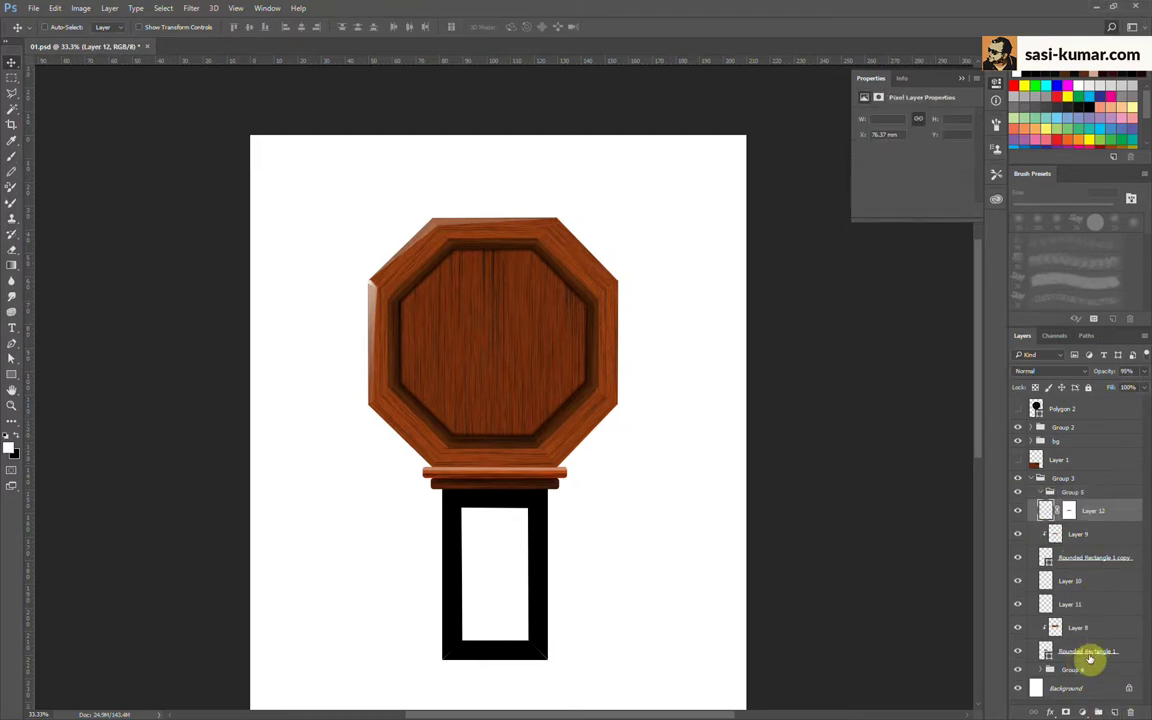
{"action": "left_click", "coordinate": [1045, 492]}
{"action": "left_click_drag", "start_coordinate": [524, 496], "coordinate": [625, 519]}
{"action": "key", "text": "ctrl+plus"}
{"action": "key", "text": "ctrl+plus"}
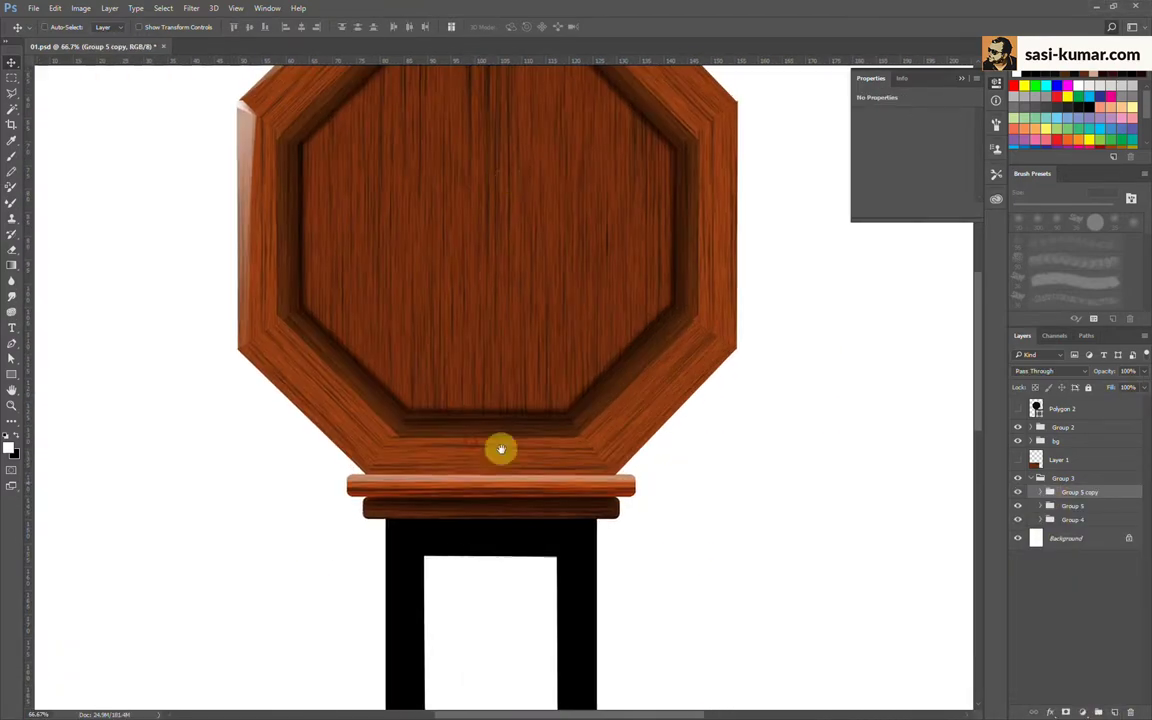
{"action": "left_click_drag", "start_coordinate": [501, 449], "coordinate": [538, 163]}
{"action": "left_click_drag", "start_coordinate": [514, 586], "coordinate": [545, 609]}
Step: Shrink the Group 5 copy slightly with Free Transform
{"action": "key", "text": "ctrl+t"}
{"action": "left_click_drag", "start_coordinate": [766, 668], "coordinate": [595, 649]}
{"action": "key", "text": "Return"}
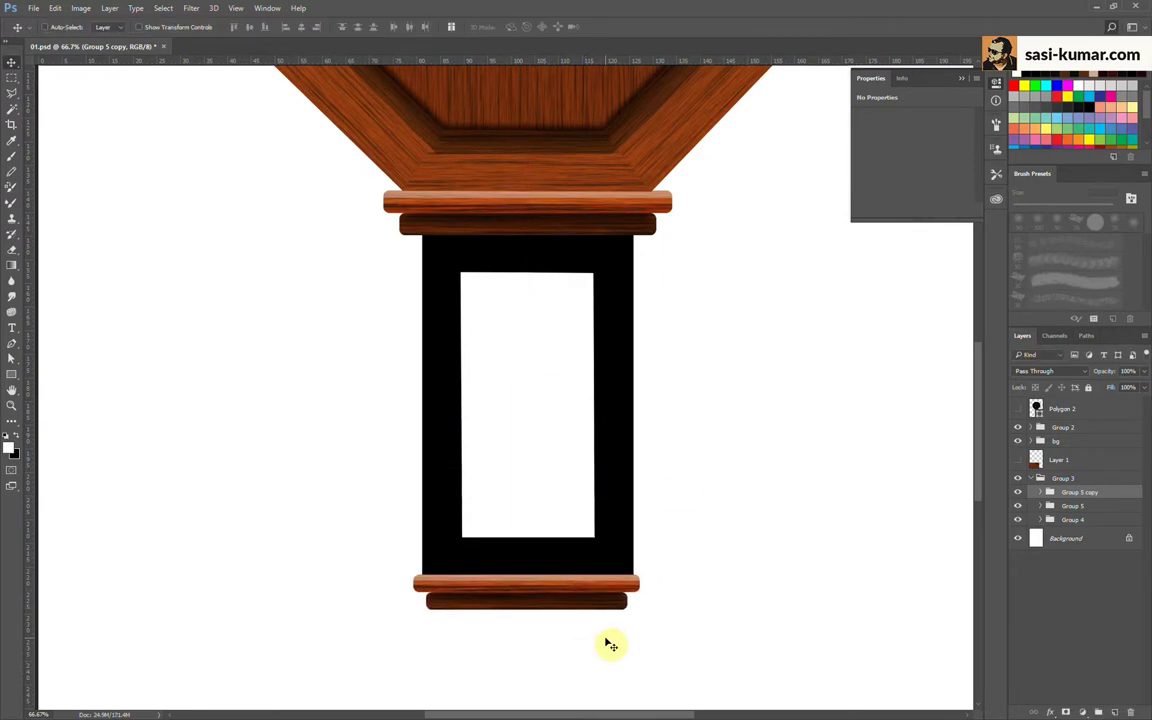
{"action": "scroll", "coordinate": [684, 509], "scroll_direction": "up", "scroll_amount": 1}
{"action": "key", "text": "ctrl+minus"}
{"action": "key", "text": "ctrl+minus"}
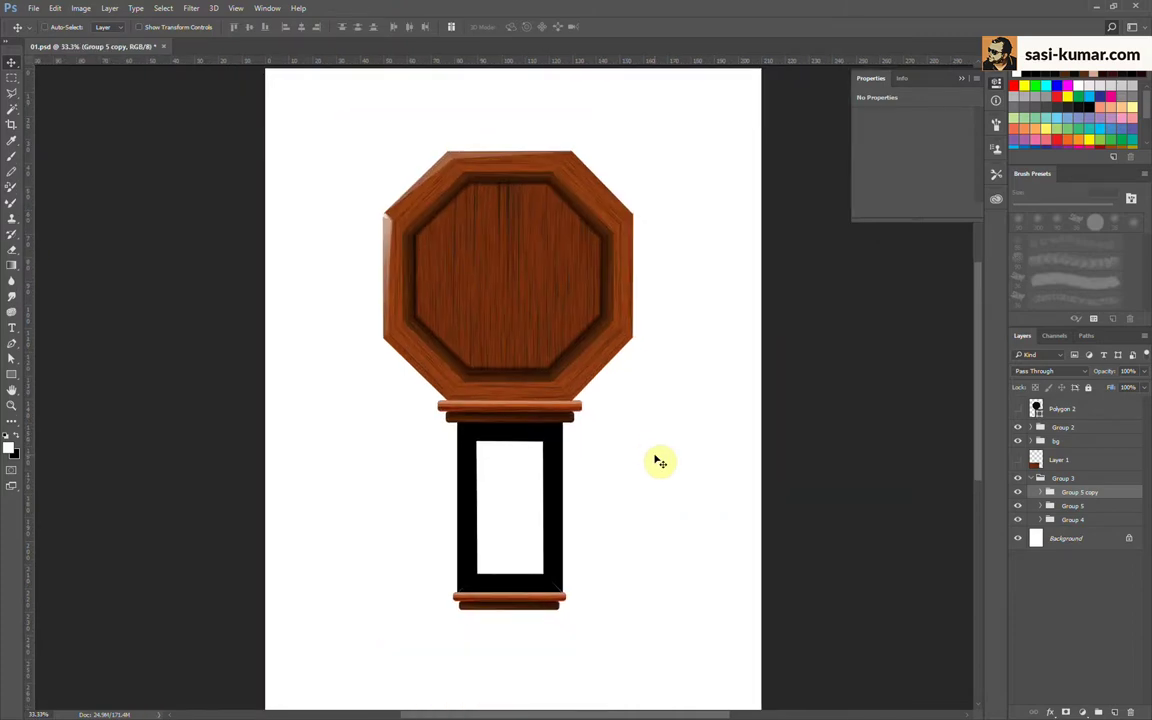
{"action": "key", "text": "ctrl+plus"}
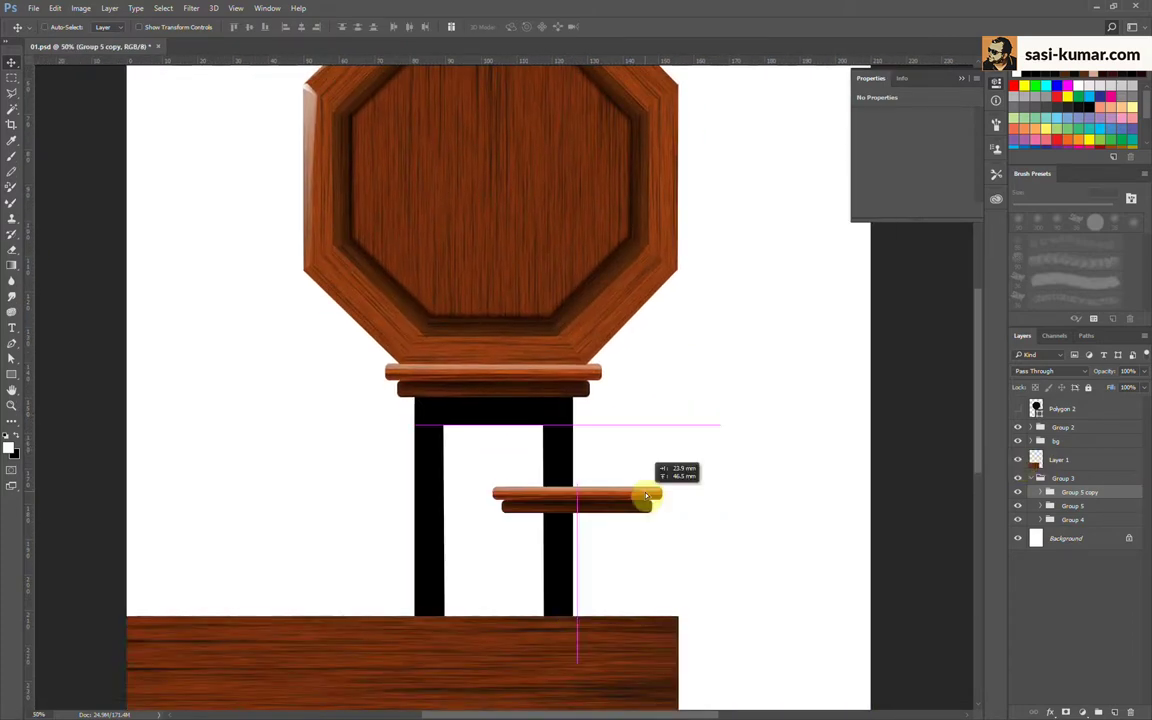
Step: Copy two wood-texture strips to Layers 13 and 14 and hide the full texture
{"action": "mouse_move", "coordinate": [653, 518]}
{"action": "left_mouse_down"}
{"action": "mouse_move", "coordinate": [545, 582]}
{"action": "mouse_move", "coordinate": [290, 590]}
{"action": "left_mouse_up"}
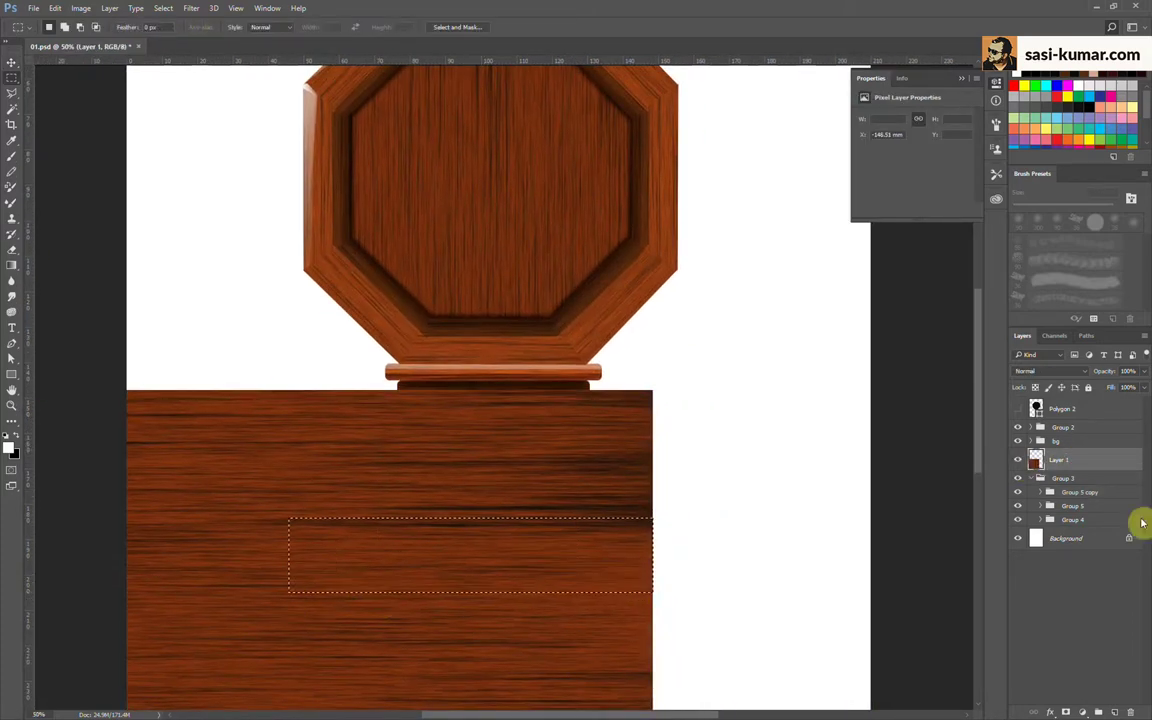
{"action": "key", "text": "ctrl+j"}
{"action": "scroll", "coordinate": [545, 568], "scroll_direction": "down", "scroll_amount": 3}
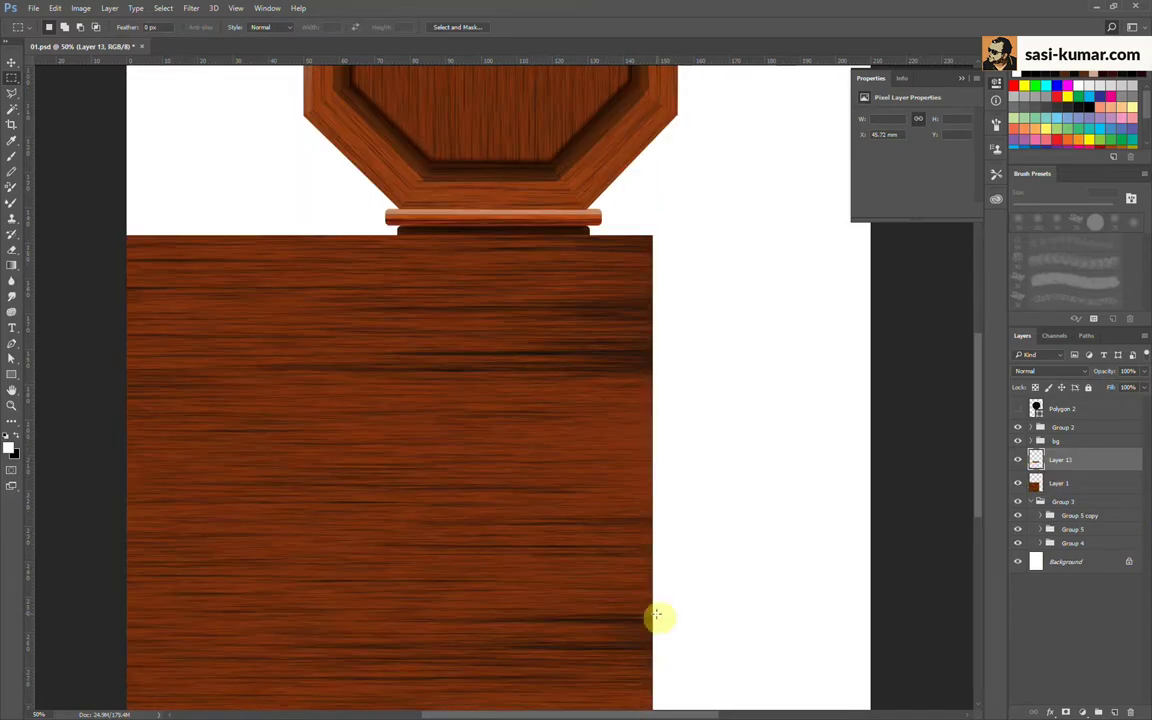
{"action": "left_click_drag", "start_coordinate": [650, 612], "coordinate": [301, 681]}
{"action": "left_click", "coordinate": [1090, 485]}
{"action": "key", "text": "ctrl+j"}
{"action": "left_click", "coordinate": [1018, 507]}
{"action": "key", "text": "v"}
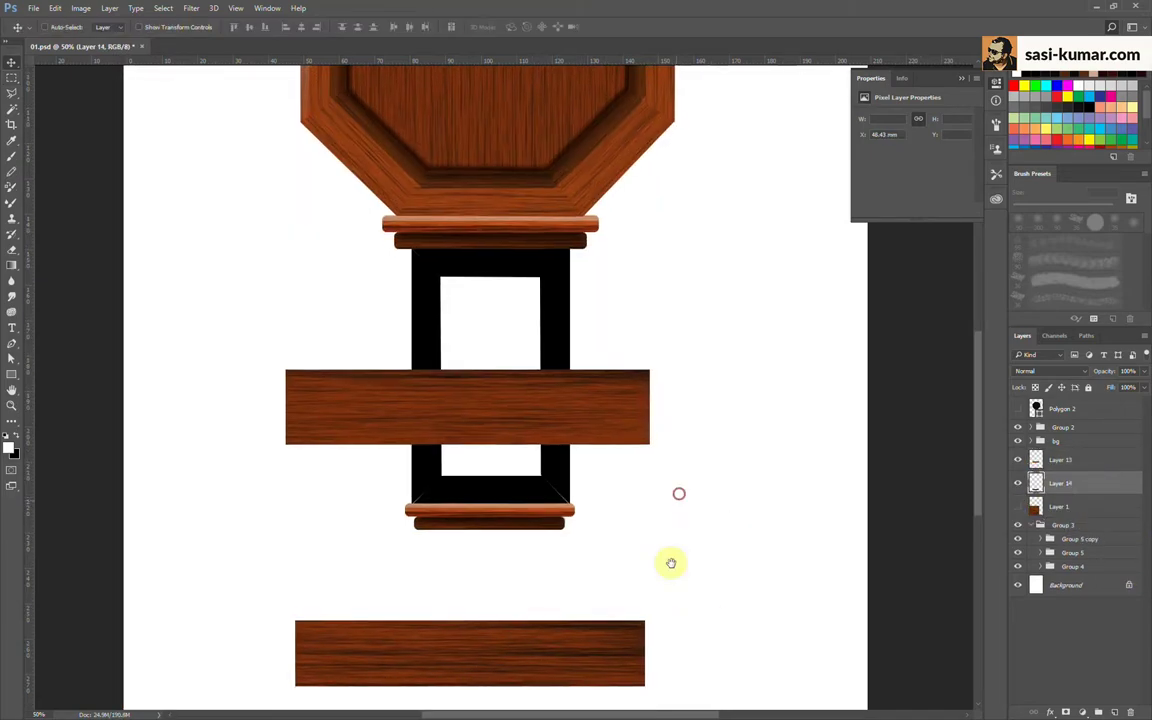
Step: Position the wood strips under the clock and move them into Group 4
{"action": "scroll", "coordinate": [669, 561], "scroll_direction": "up", "scroll_amount": 2}
{"action": "mouse_move", "coordinate": [465, 483]}
{"action": "left_mouse_down"}
{"action": "mouse_move", "coordinate": [499, 544]}
{"action": "mouse_move", "coordinate": [499, 579]}
{"action": "left_mouse_up"}
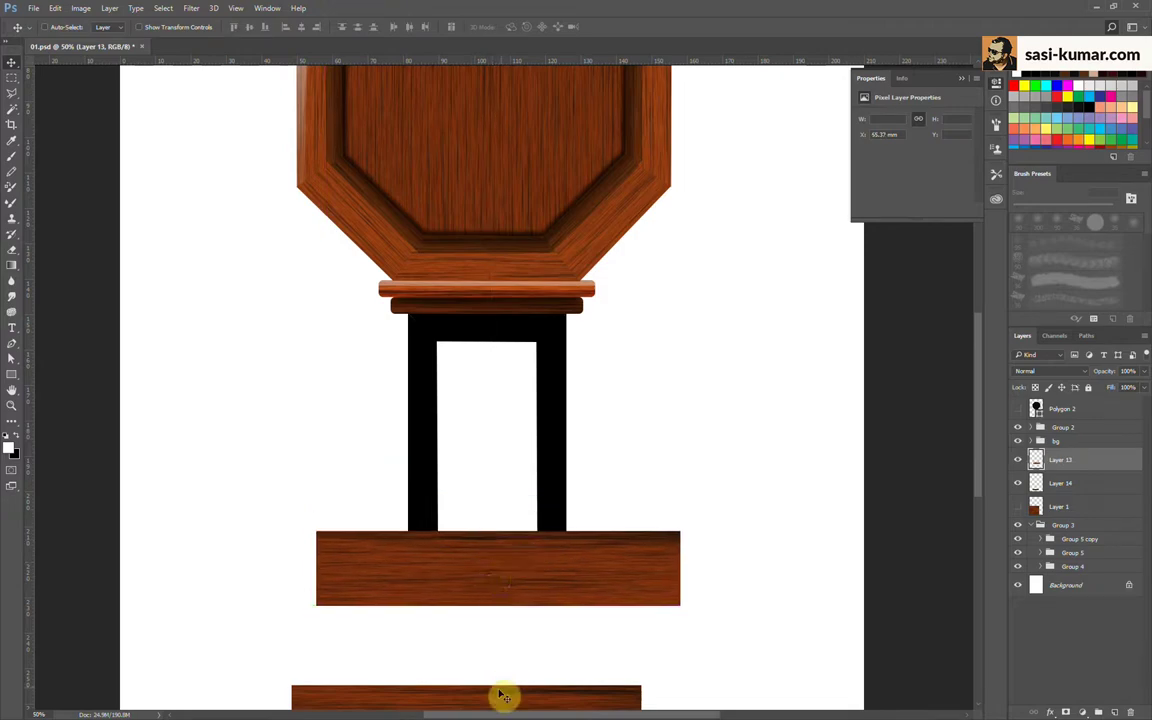
{"action": "left_click_drag", "start_coordinate": [501, 694], "coordinate": [490, 313]}
{"action": "left_click", "coordinate": [1075, 460], "text": "shift"}
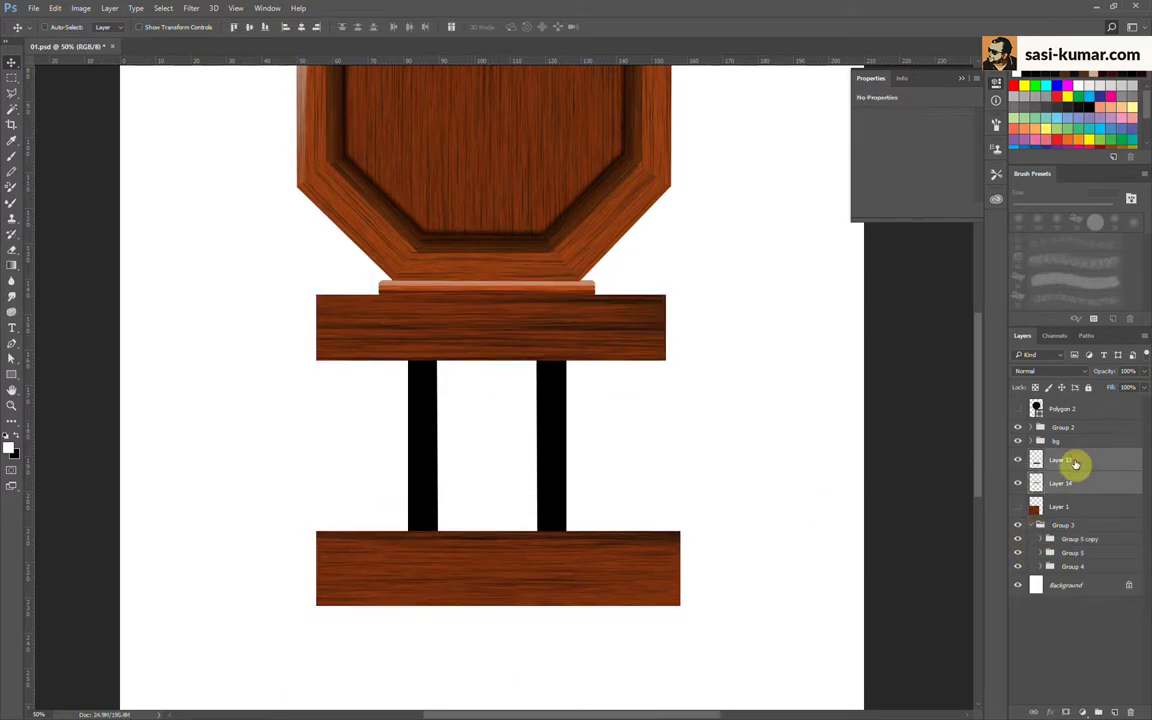
{"action": "left_click_drag", "start_coordinate": [1075, 463], "coordinate": [1048, 530]}
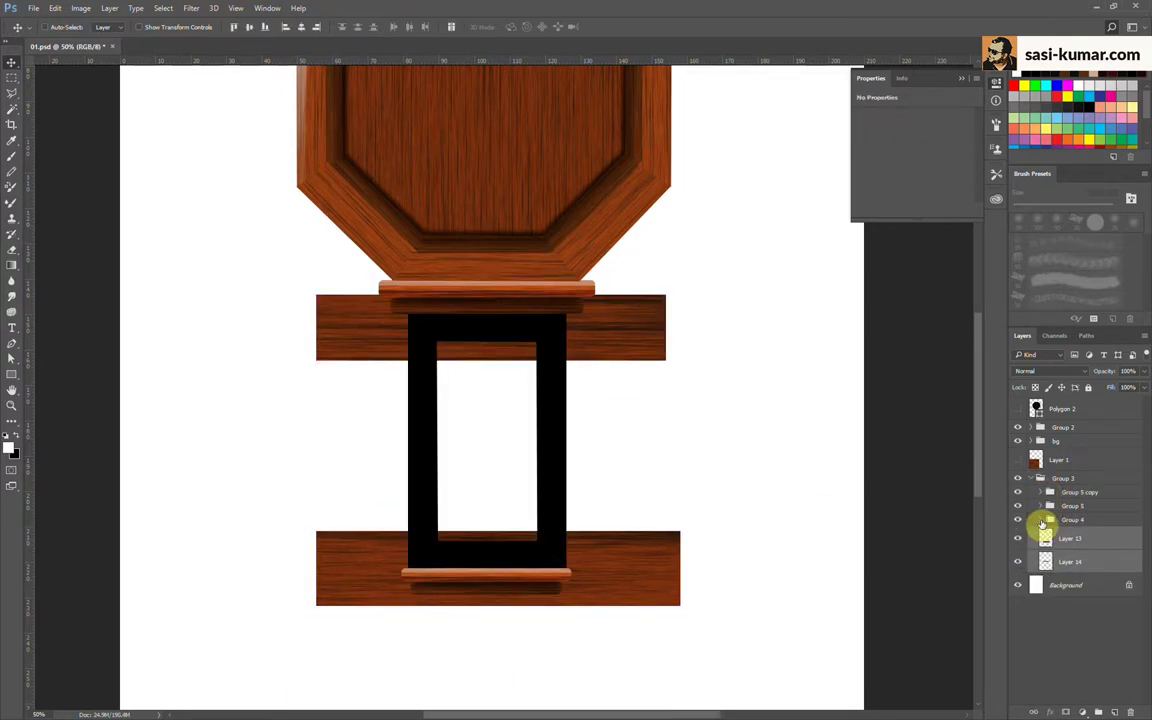
{"action": "left_click", "coordinate": [1041, 520]}
{"action": "left_click", "coordinate": [1018, 538]}
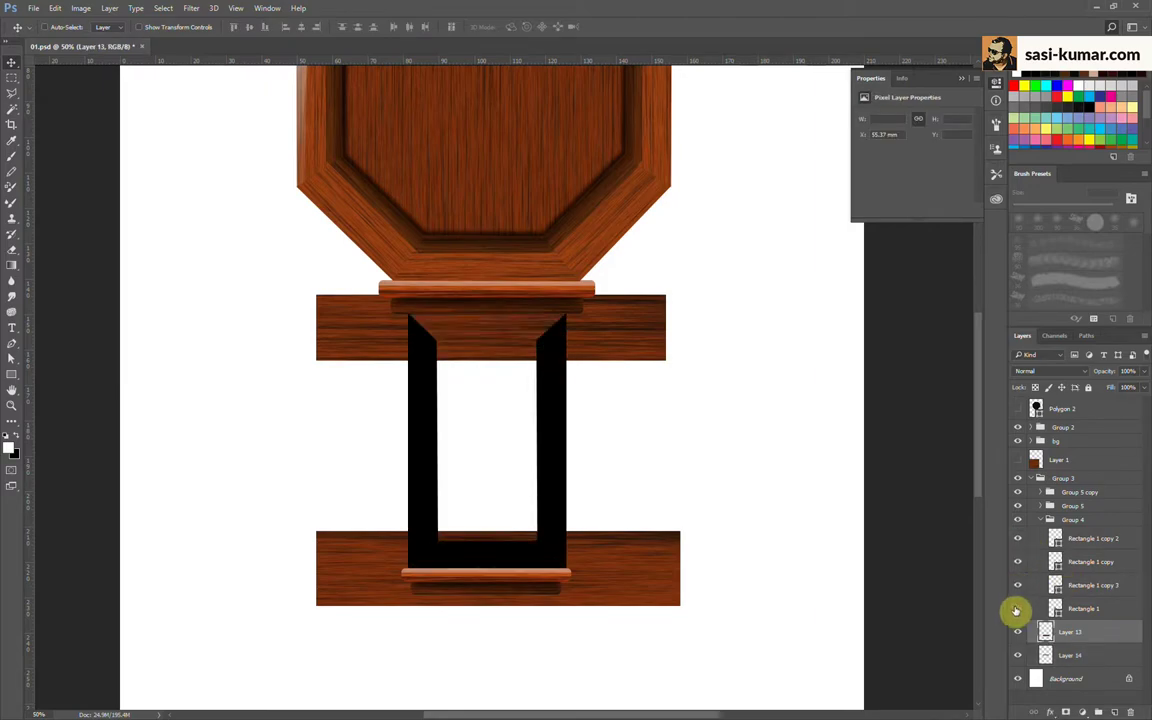
Step: Place Layers 13 and 14 above Rectangle 1 copy 3 and Rectangle 1, clipped to them
{"action": "left_click_drag", "start_coordinate": [1050, 631], "coordinate": [1098, 578]}
{"action": "left_click_drag", "start_coordinate": [1080, 660], "coordinate": [1087, 630]}
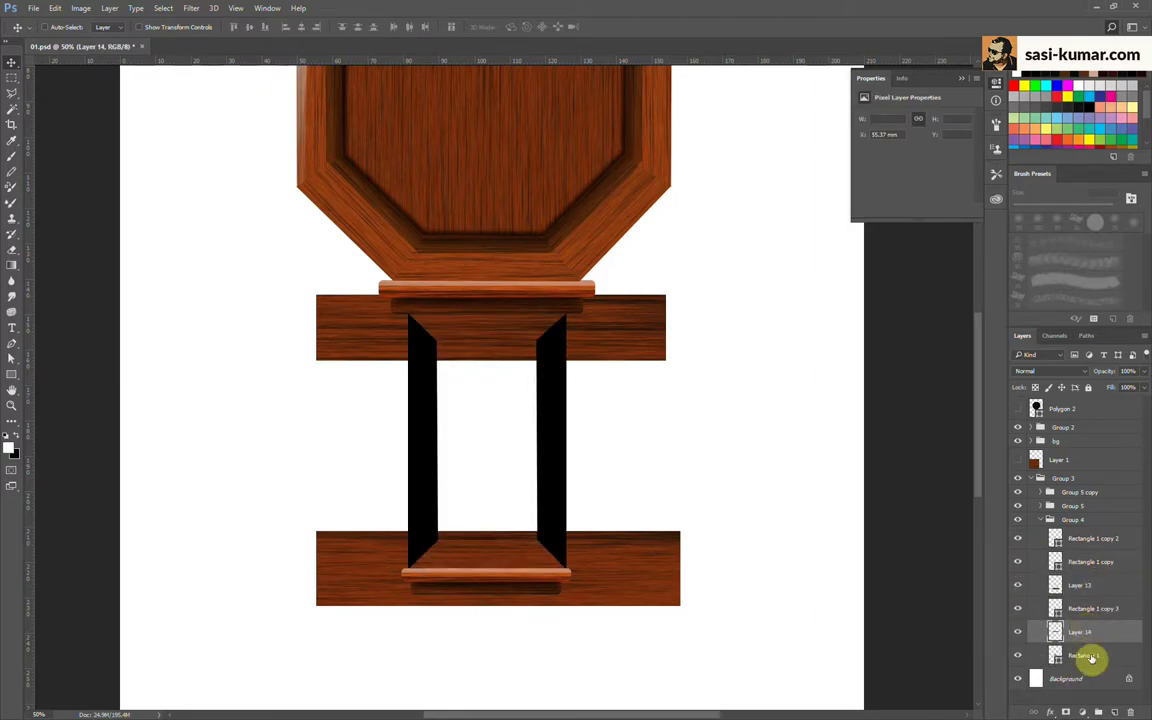
{"action": "left_click", "coordinate": [1091, 658], "text": "alt"}
{"action": "left_click", "coordinate": [1121, 597], "text": "alt"}
{"action": "scroll", "coordinate": [679, 507], "scroll_direction": "up", "scroll_amount": 2}
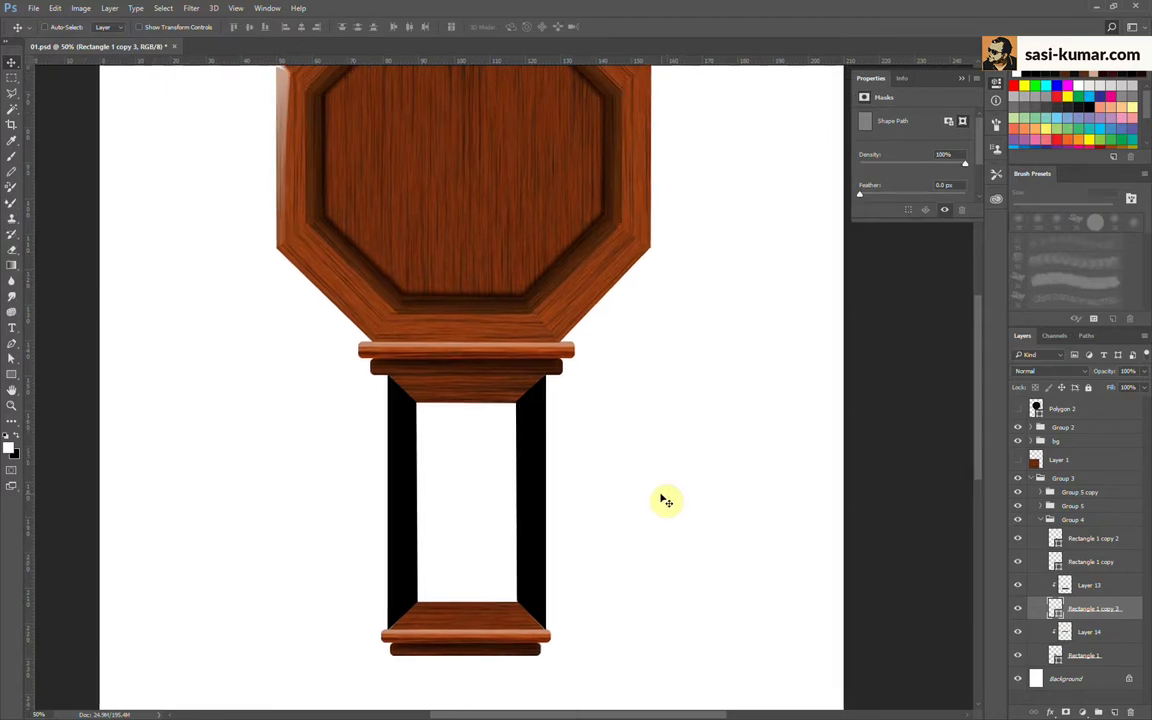
{"action": "scroll", "coordinate": [652, 485], "scroll_direction": "right", "scroll_amount": 1}
Step: Copy two plank-sized strips of the wood texture onto new layers and hide the original
{"action": "left_click", "coordinate": [1018, 459]}
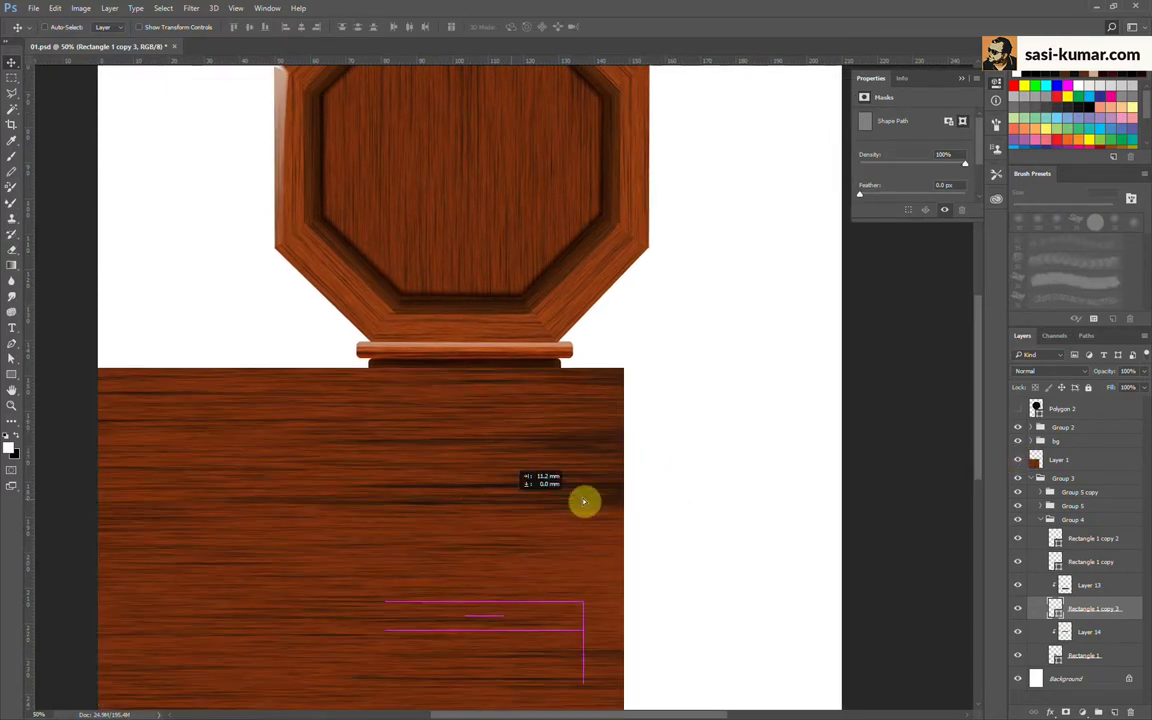
{"action": "key", "text": "m"}
{"action": "left_click_drag", "start_coordinate": [161, 503], "coordinate": [457, 588]}
{"action": "key", "text": "ctrl+j"}
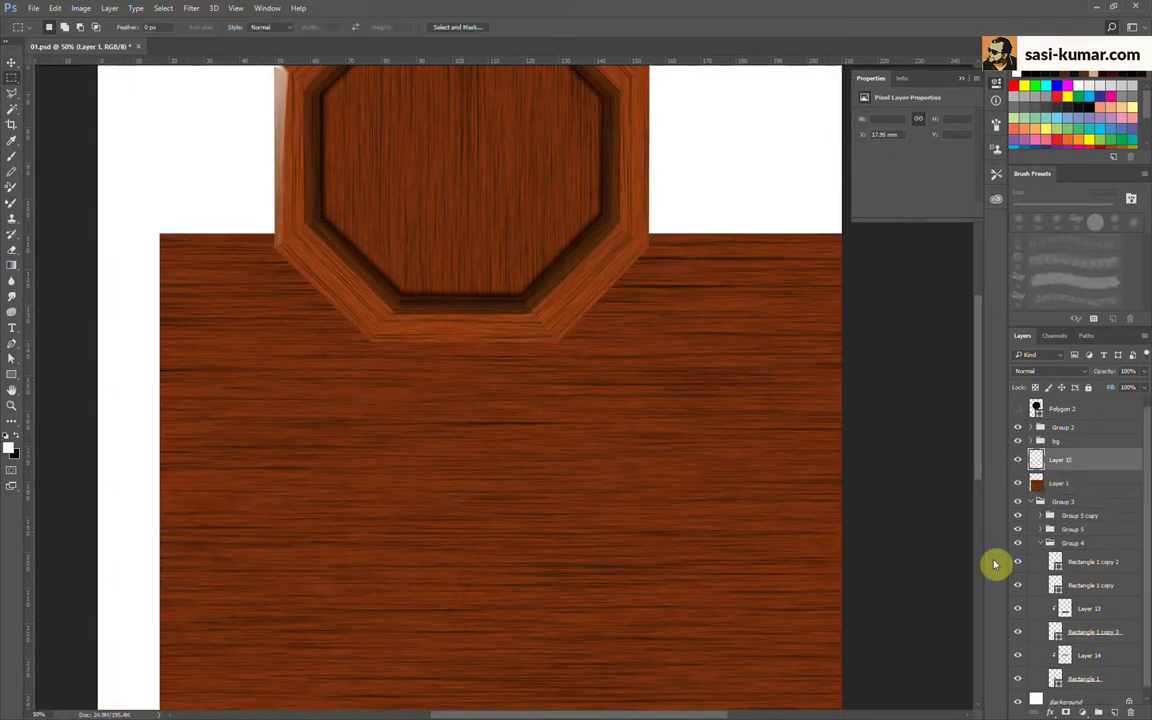
{"action": "left_click_drag", "start_coordinate": [610, 437], "coordinate": [608, 436]}
{"action": "key", "text": "ctrl+j"}
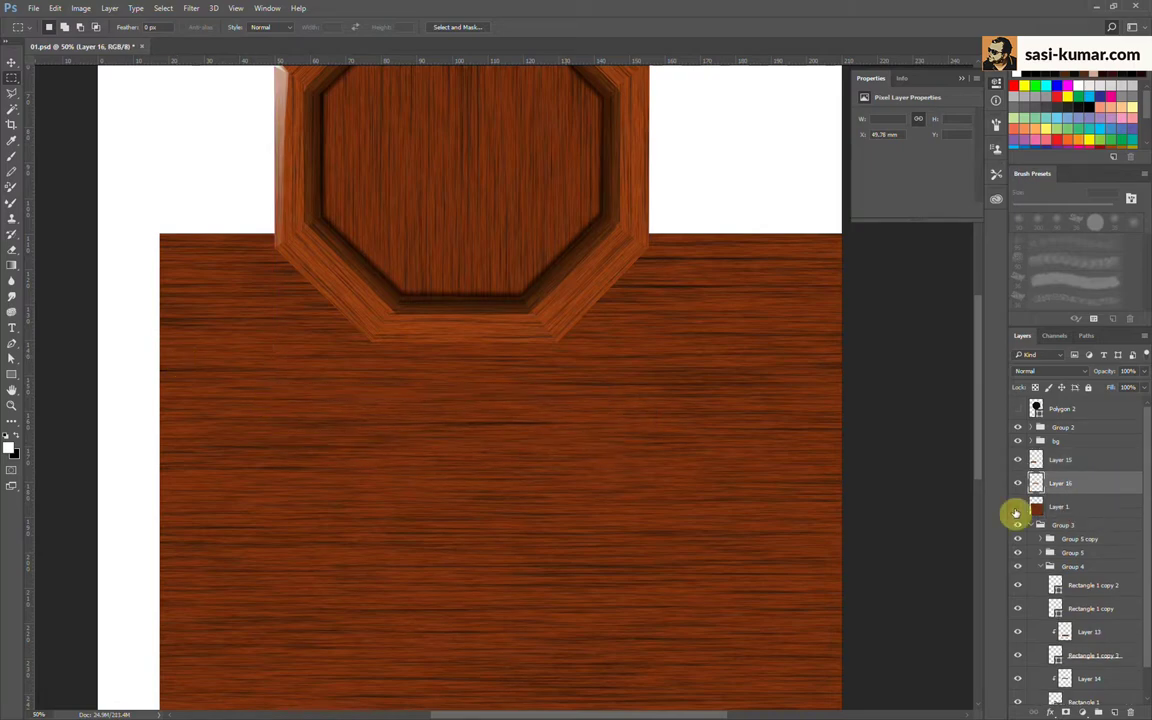
{"action": "left_click", "coordinate": [1018, 506]}
Step: Rotate both wood planks 90° so they stand upright
{"action": "key", "text": "ctrl+t"}
{"action": "left_click_drag", "start_coordinate": [640, 372], "coordinate": [290, 13]}
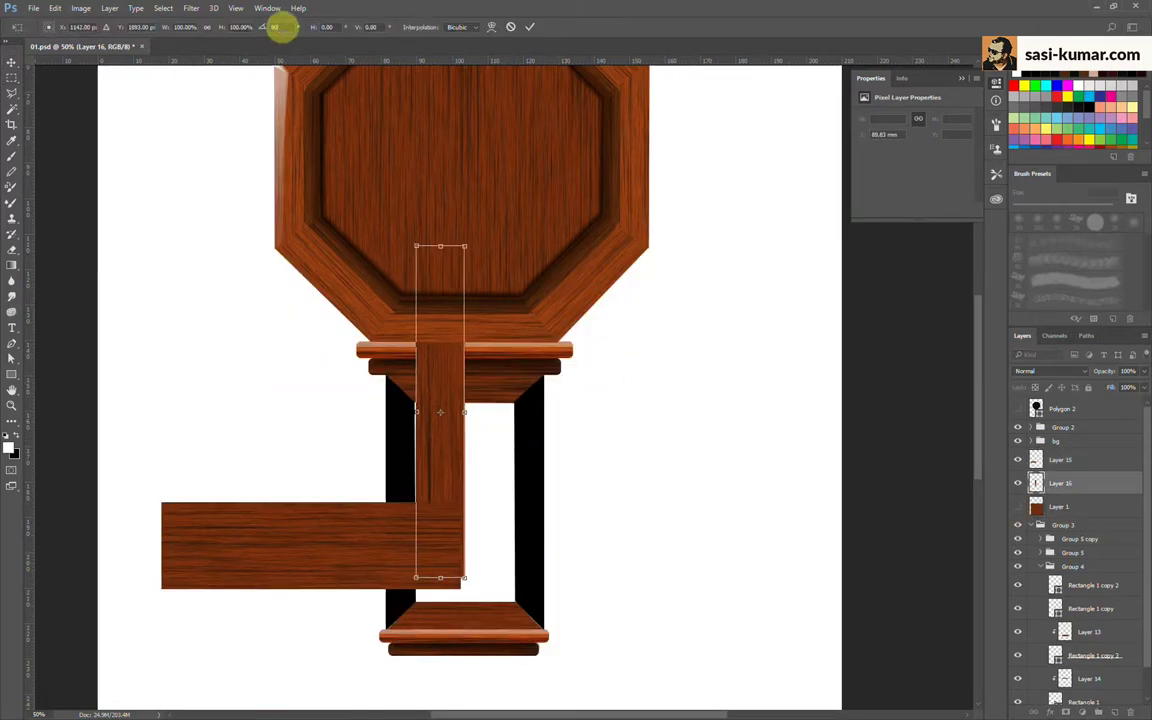
{"action": "key", "text": "Return"}
{"action": "key", "text": "v"}
{"action": "left_click_drag", "start_coordinate": [442, 406], "coordinate": [664, 447]}
{"action": "key", "text": "alt+]"}
{"action": "key", "text": "ctrl+t"}
{"action": "left_click_drag", "start_coordinate": [248, 27], "coordinate": [268, 27]}
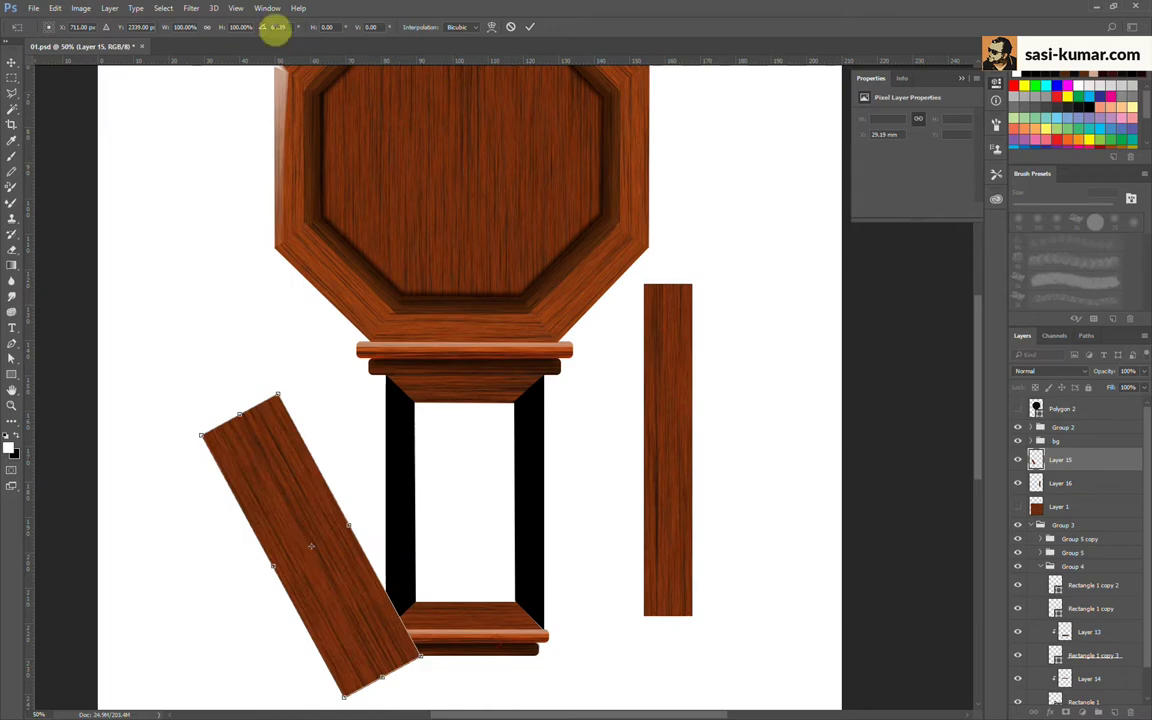
{"action": "key", "text": "Return"}
Step: Move both planks into Group 4 over the frame's sides and clip them to the frame pieces
{"action": "left_click", "coordinate": [1060, 483], "text": "shift"}
{"action": "mouse_move", "coordinate": [1080, 483]}
{"action": "left_mouse_down"}
{"action": "mouse_move", "coordinate": [1070, 566]}
{"action": "mouse_move", "coordinate": [1088, 532]}
{"action": "left_mouse_up"}
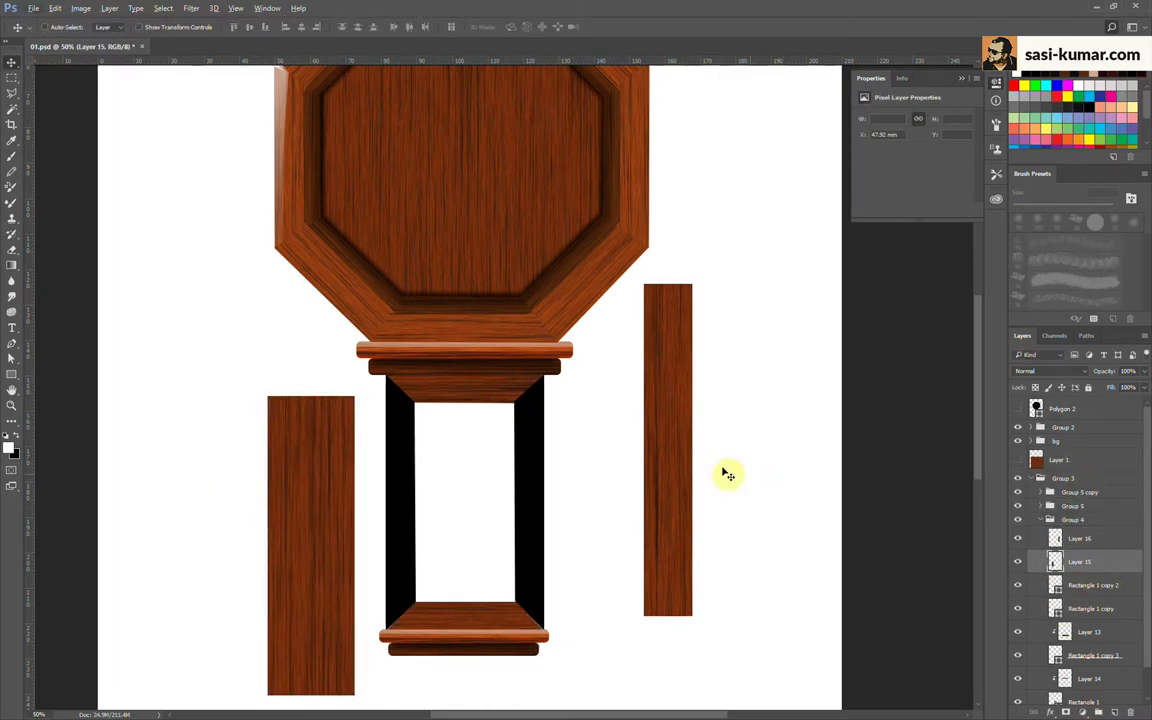
{"action": "left_click_drag", "start_coordinate": [728, 473], "coordinate": [536, 489]}
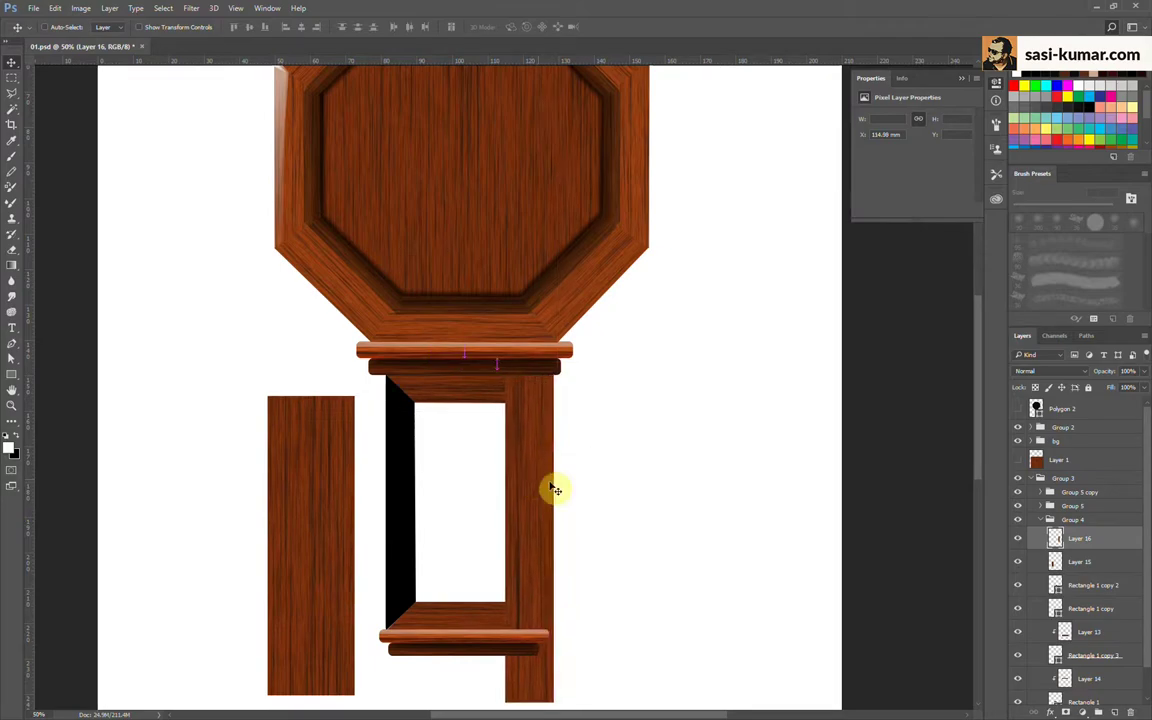
{"action": "left_click", "coordinate": [1110, 566]}
{"action": "left_click_drag", "start_coordinate": [1110, 566], "coordinate": [1085, 540]}
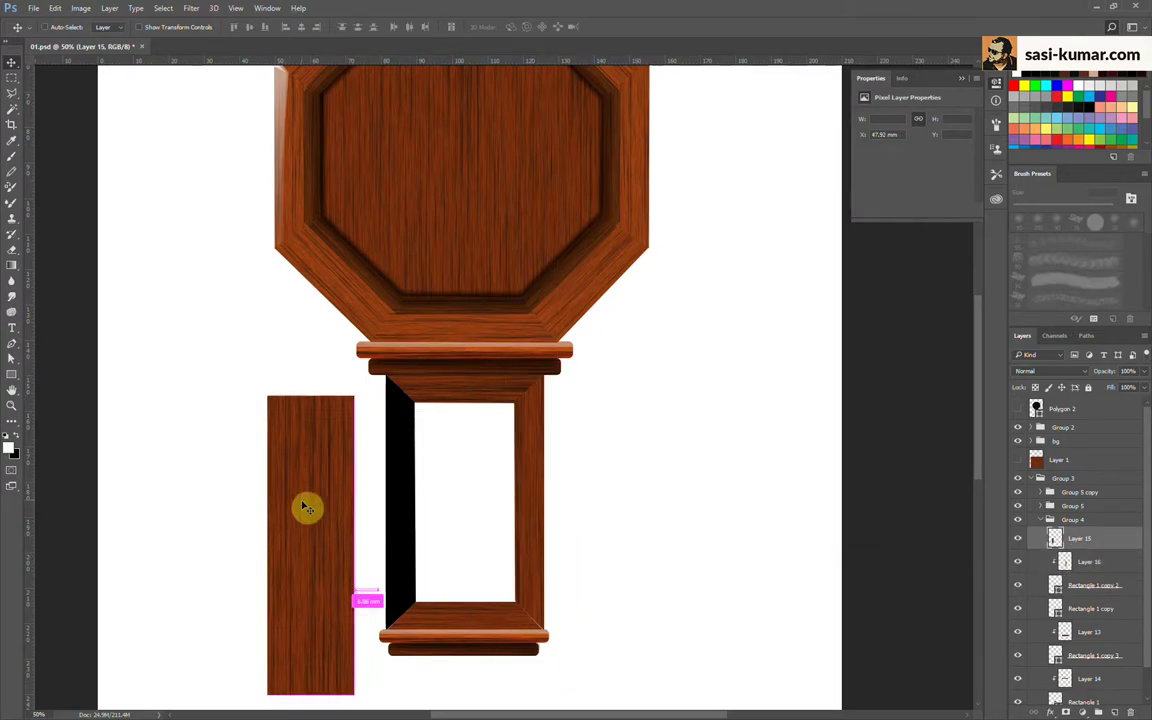
{"action": "mouse_move", "coordinate": [306, 506]}
{"action": "left_mouse_down"}
{"action": "mouse_move", "coordinate": [412, 432]}
{"action": "mouse_move", "coordinate": [417, 451]}
{"action": "left_mouse_up"}
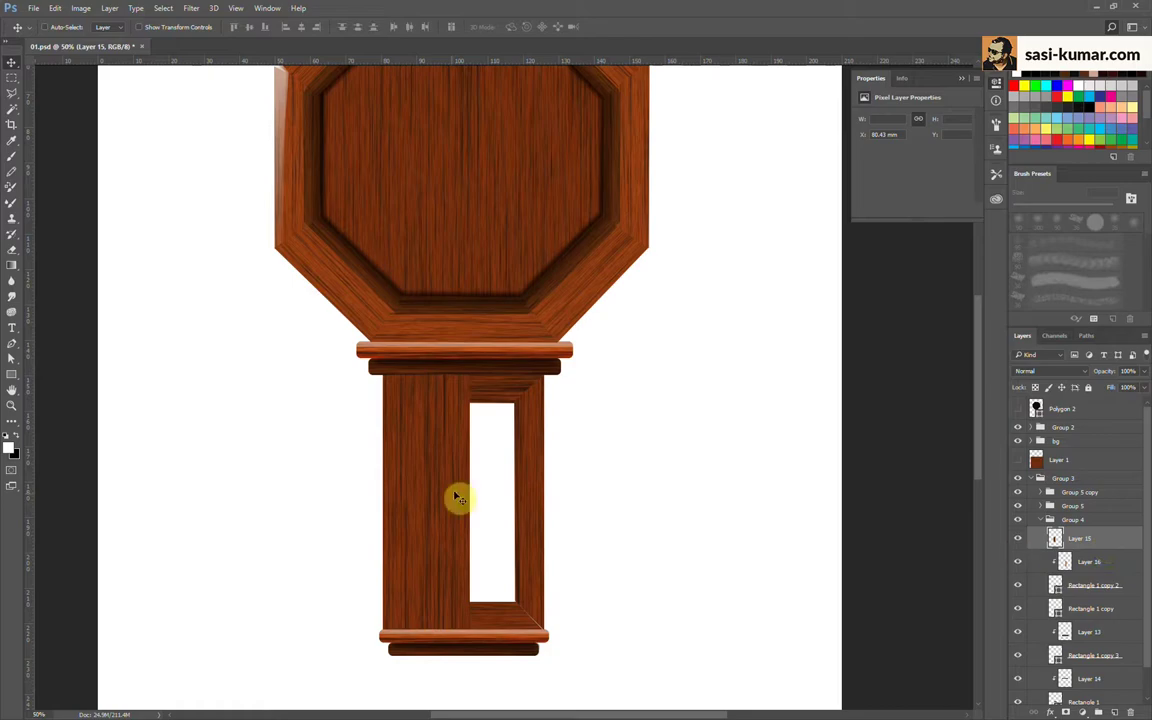
{"action": "left_click_drag", "start_coordinate": [1078, 540], "coordinate": [1106, 594]}
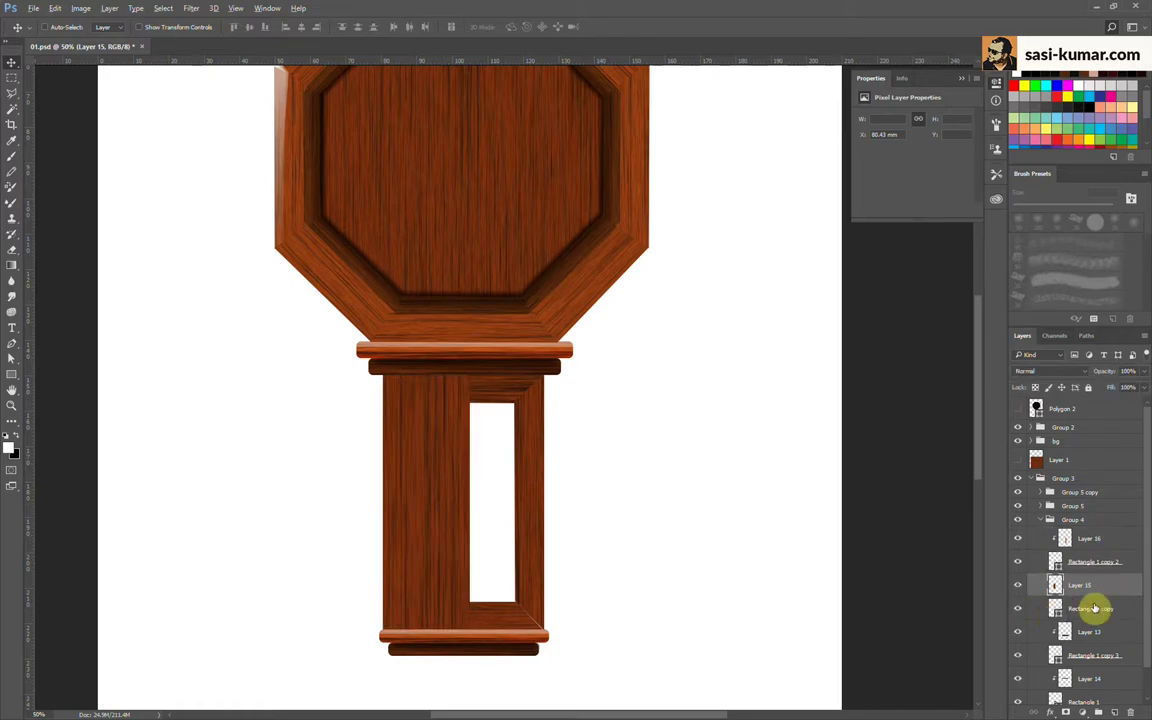
{"action": "left_click", "coordinate": [1099, 598], "text": "alt"}
Step: Nudge the right plank slightly left to fit the frame edges, then select Group 4
{"action": "key", "text": "ctrl+plus"}
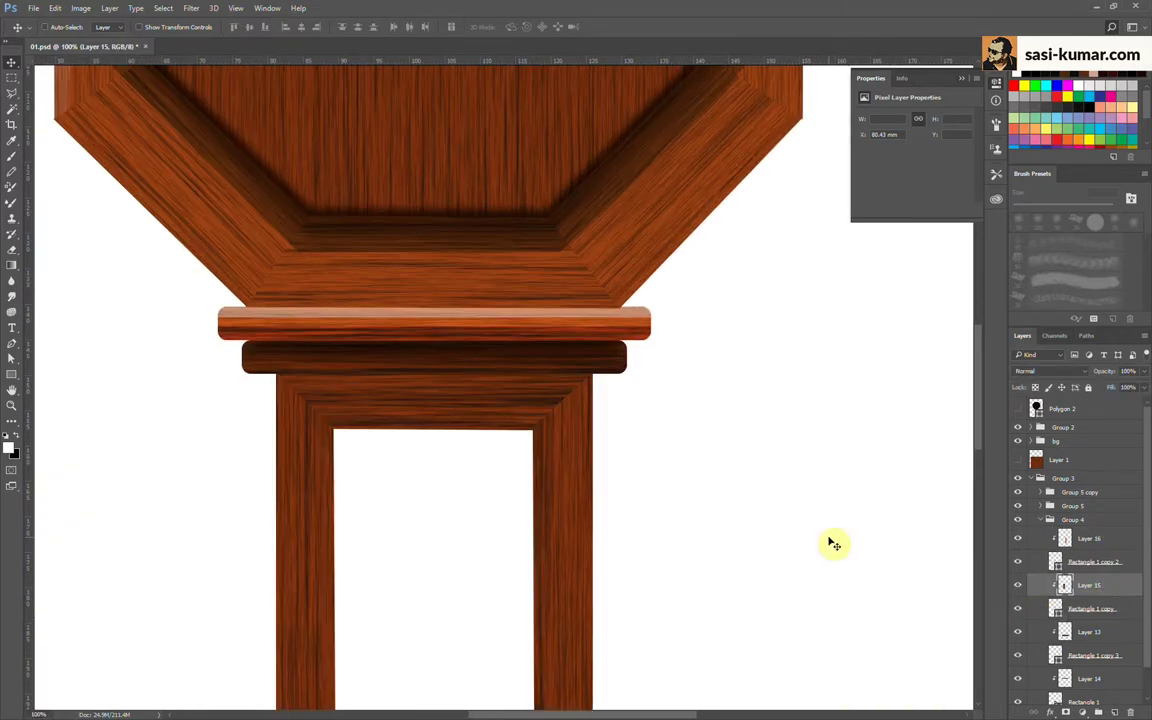
{"action": "left_click", "coordinate": [575, 468]}
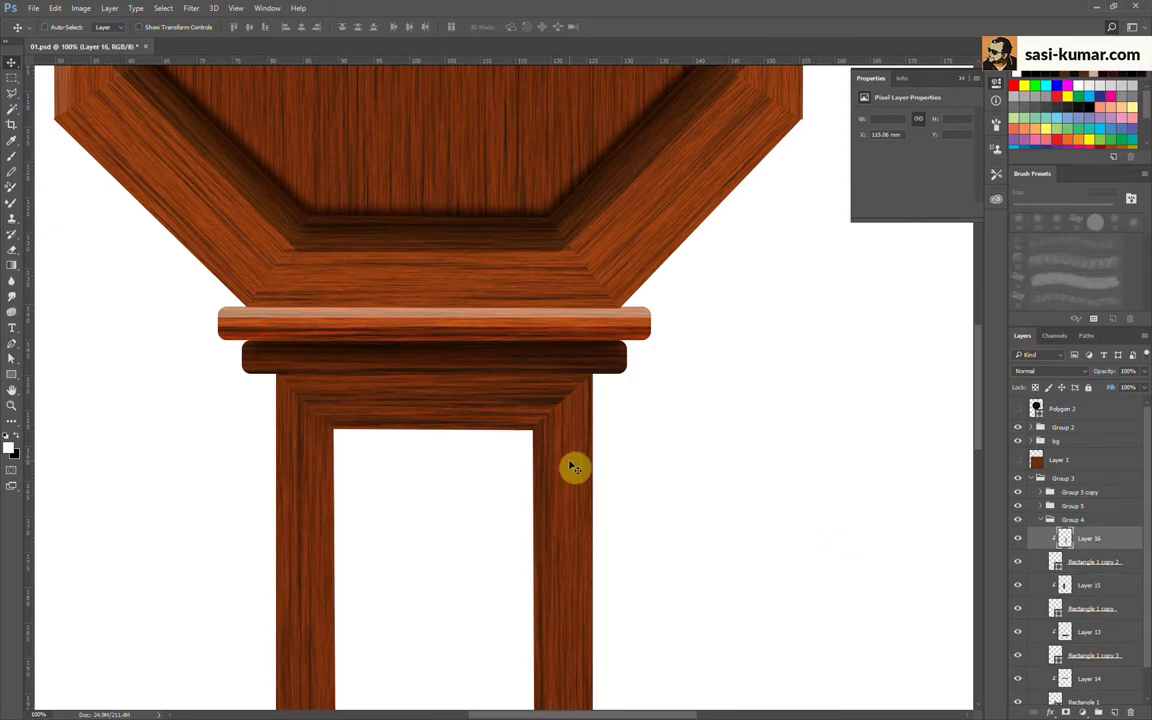
{"action": "key", "text": "Left"}
{"action": "key", "text": "ctrl+minus"}
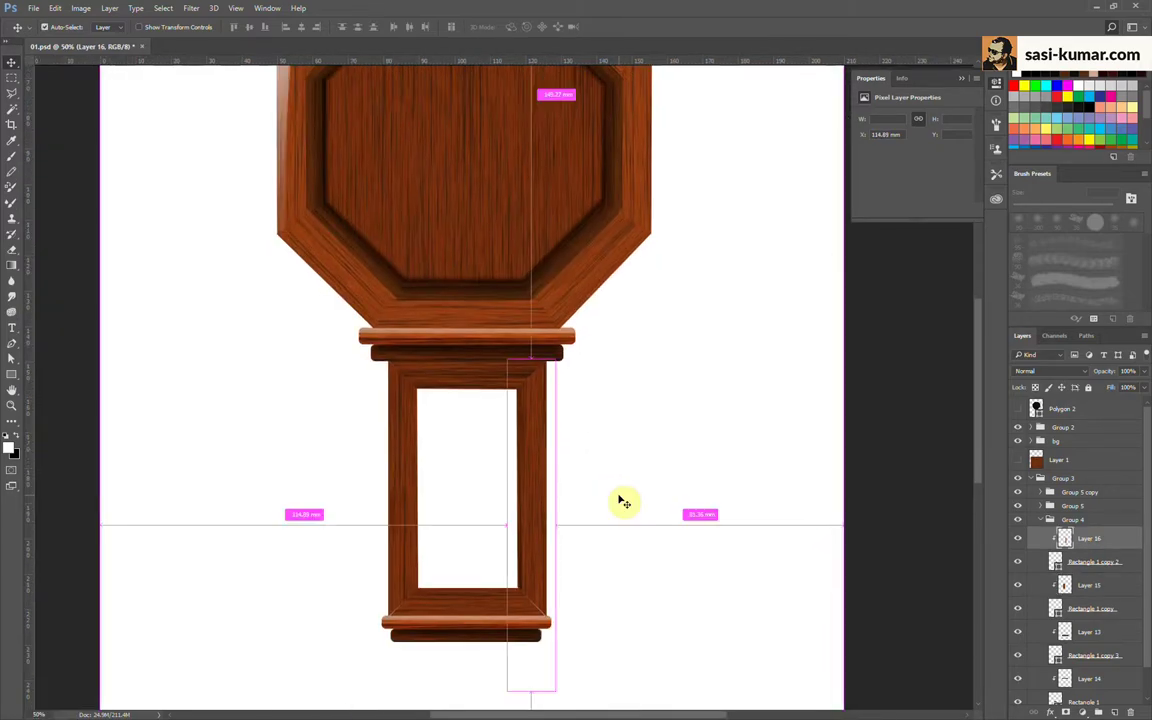
{"action": "key", "text": "ctrl+plus"}
{"action": "key", "text": "ctrl+minus"}
{"action": "key", "text": "ctrl+minus"}
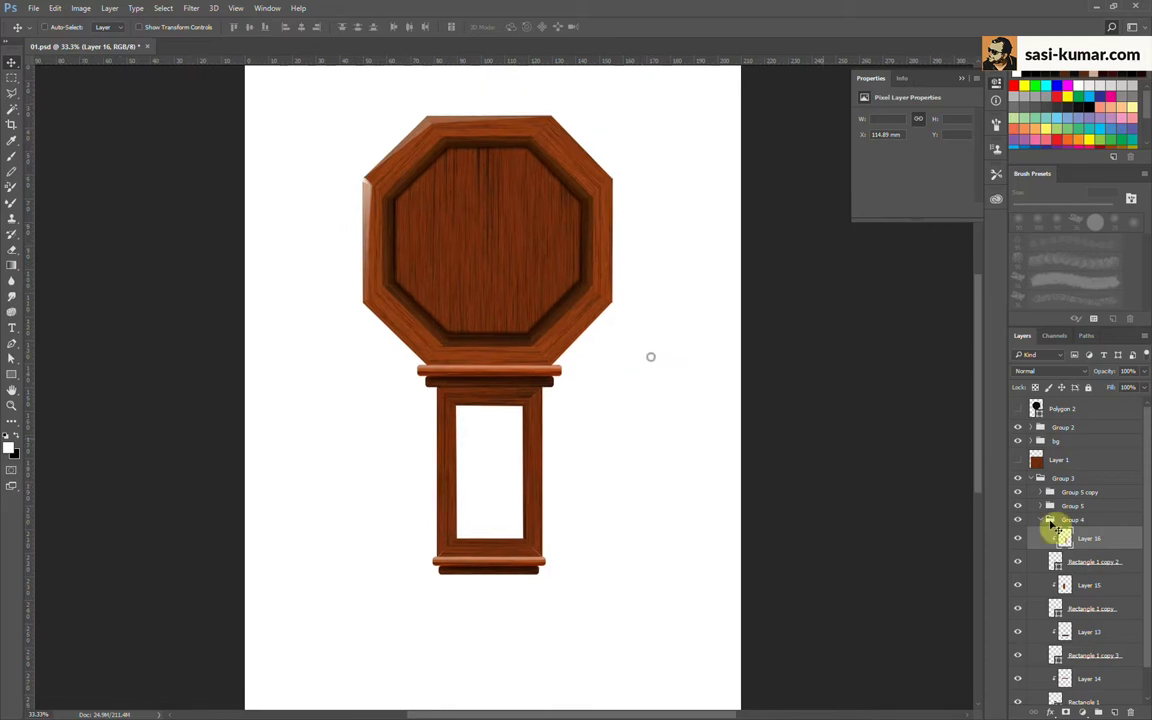
{"action": "left_click", "coordinate": [1042, 520]}
Step: Convert Group 4 to a smart object and brighten it with Curves
{"action": "right_click", "coordinate": [1077, 519]}
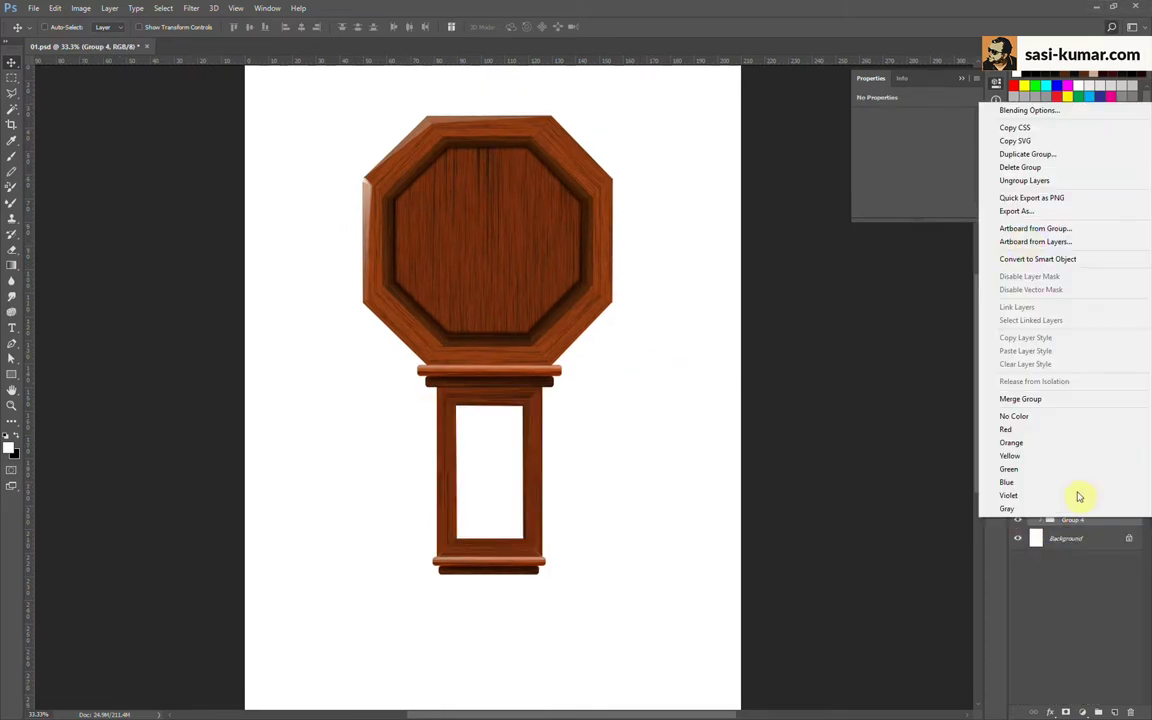
{"action": "left_click", "coordinate": [1040, 261]}
{"action": "key", "text": "ctrl+plus"}
{"action": "scroll", "coordinate": [766, 406], "scroll_direction": "down", "scroll_amount": 3}
{"action": "key", "text": "ctrl+m"}
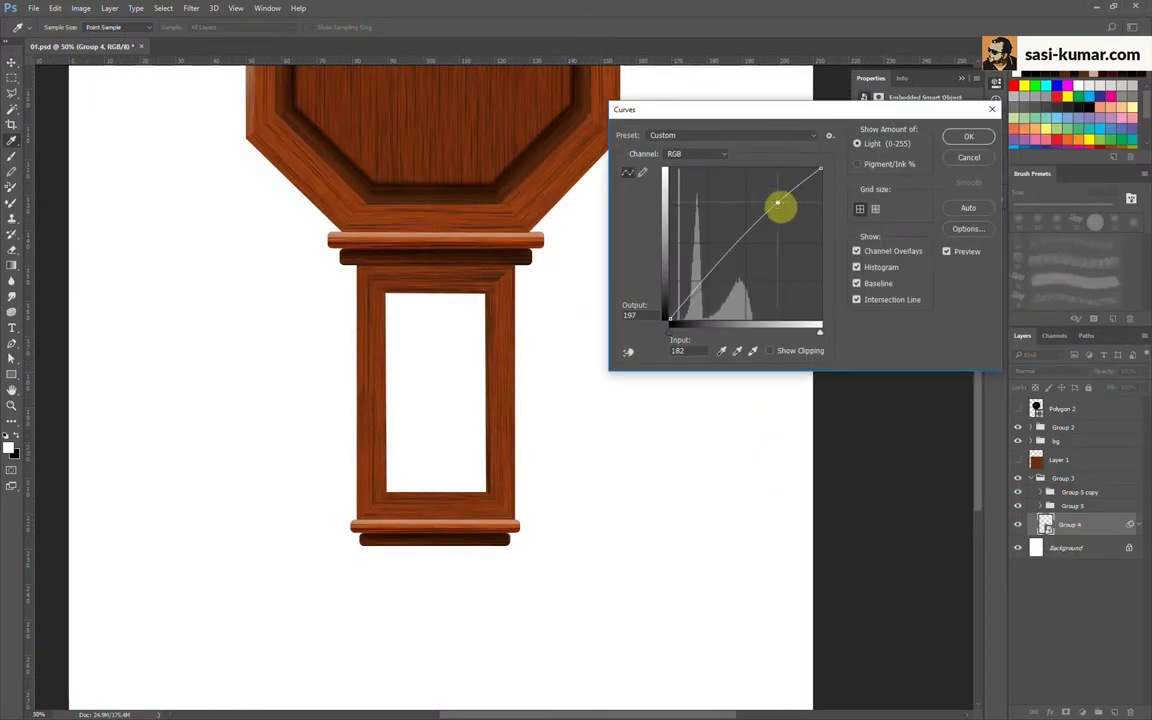
{"action": "left_click", "coordinate": [968, 137]}
Step: Shift the stand's midtones toward yellow with Color Balance for warmer wood
{"action": "key", "text": "ctrl+b"}
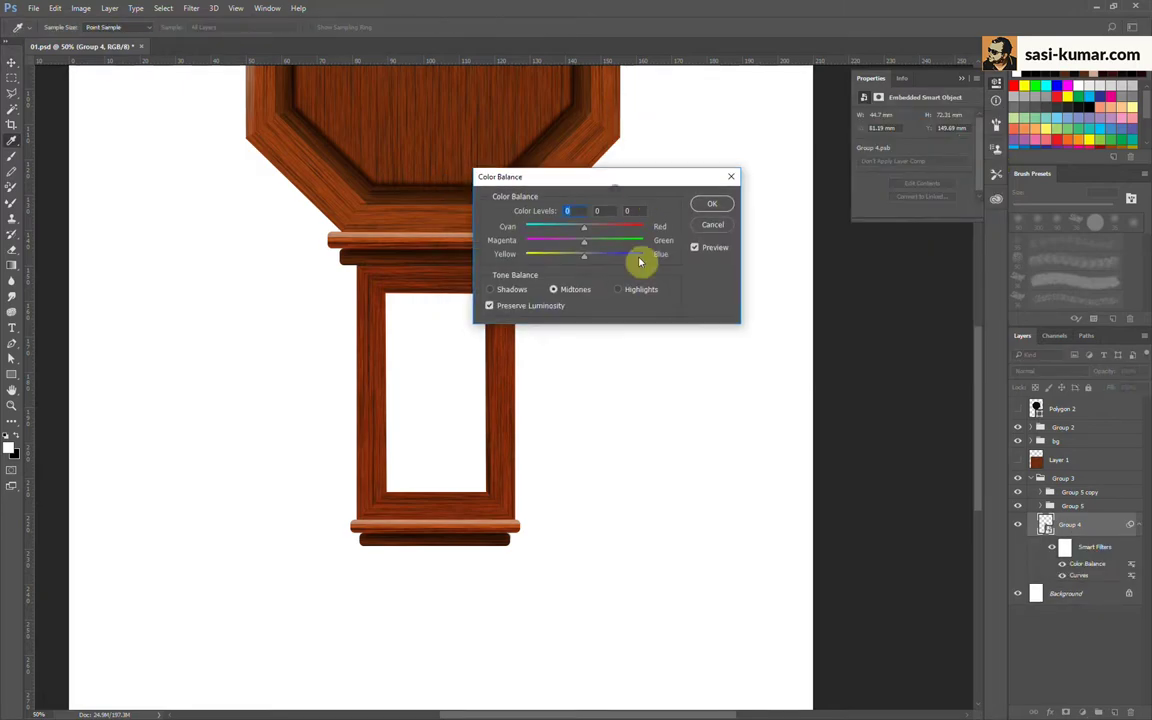
{"action": "left_click_drag", "start_coordinate": [572, 262], "coordinate": [544, 266]}
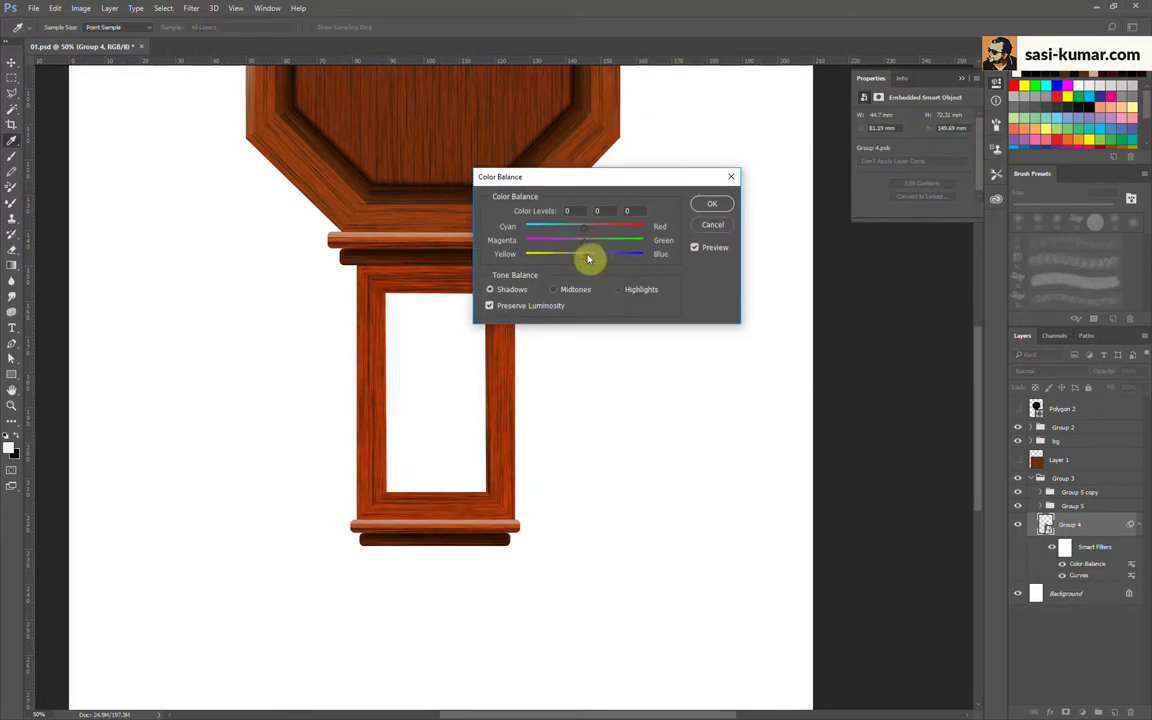
{"action": "left_click", "coordinate": [712, 203]}
{"action": "left_click_drag", "start_coordinate": [674, 293], "coordinate": [692, 293]}
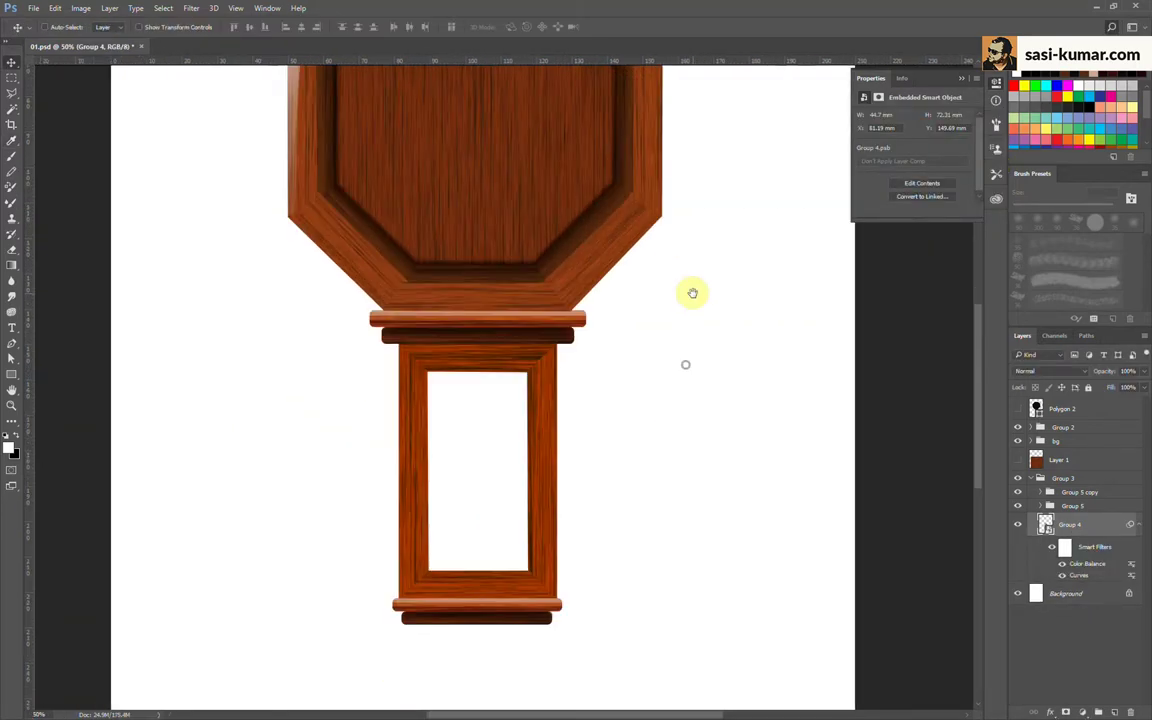
Step: Add a new empty layer and group it with the stand
{"action": "left_click", "coordinate": [1115, 713]}
{"action": "left_click", "coordinate": [1067, 527], "text": "shift"}
{"action": "key", "text": "ctrl+g"}
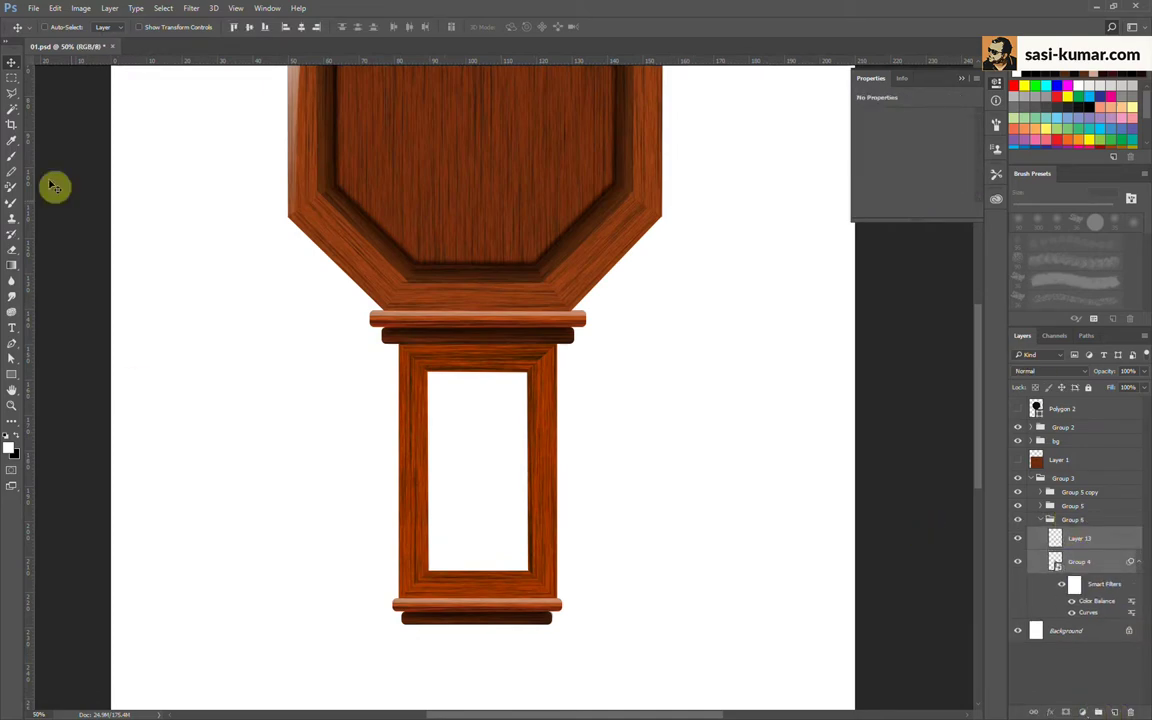
Step: Fill a rectangle across the top of the opening with black and fade it downward with a gradient mask
{"action": "key", "text": "m"}
{"action": "left_click_drag", "start_coordinate": [389, 343], "coordinate": [568, 449]}
{"action": "left_click", "coordinate": [1104, 543]}
{"action": "key", "text": "alt+BackSpace"}
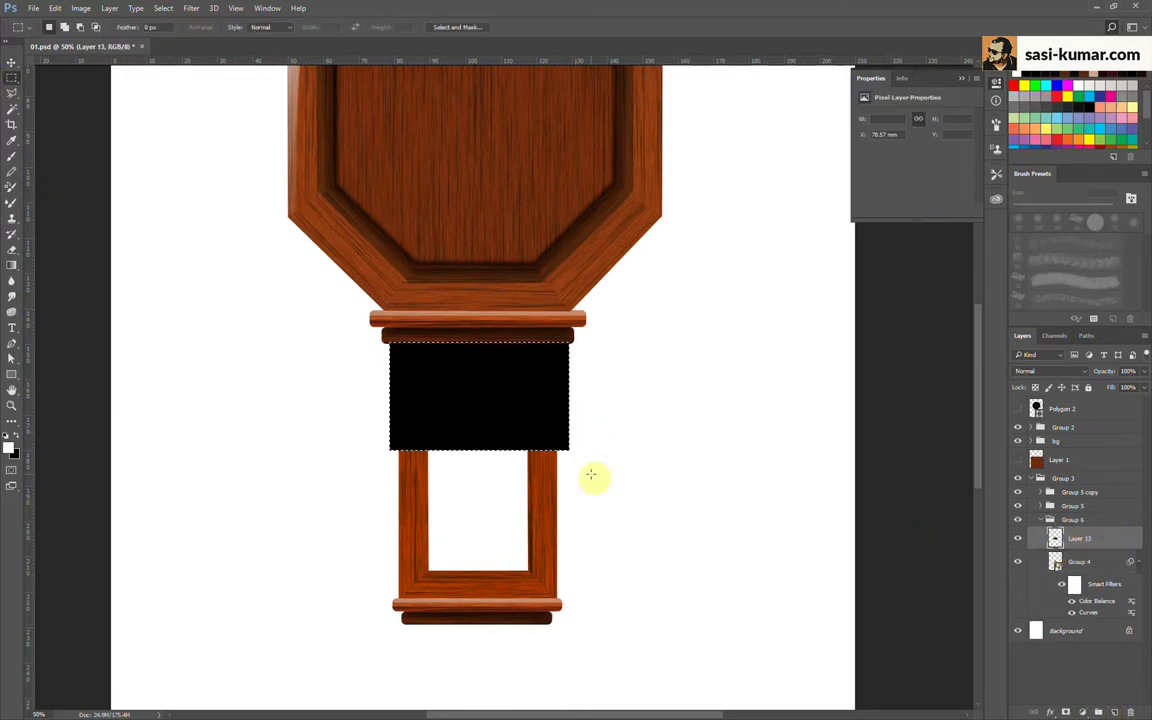
{"action": "left_click", "coordinate": [1068, 711]}
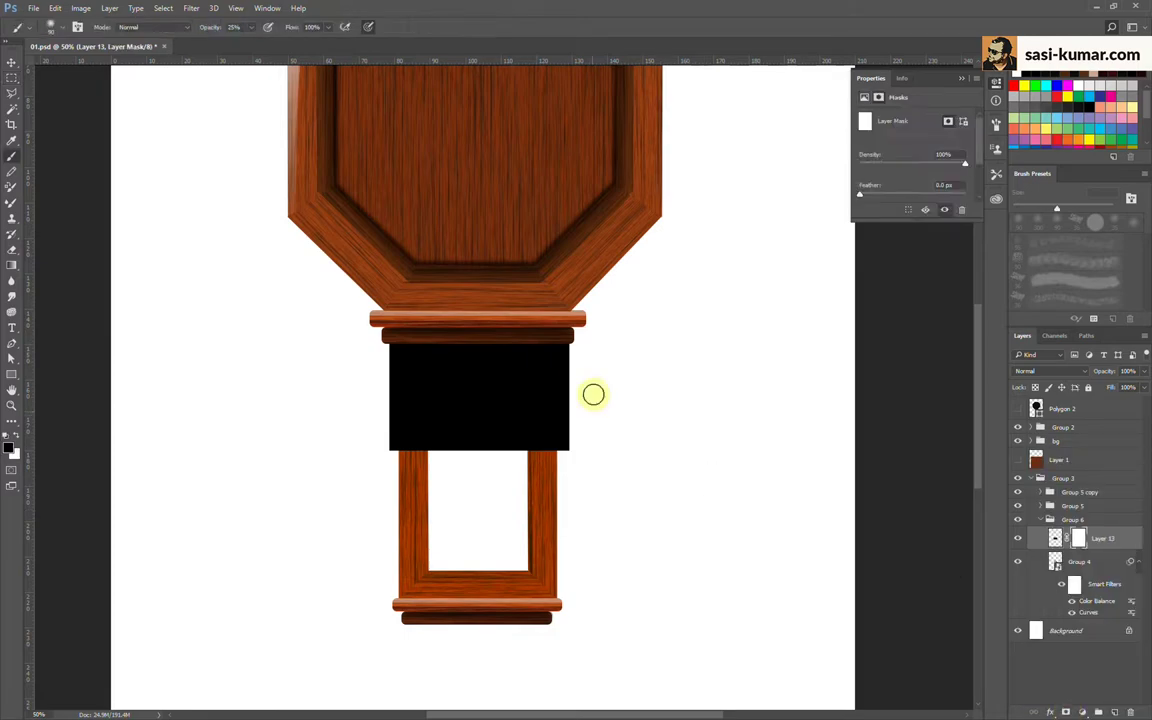
{"action": "key", "text": "g"}
{"action": "left_click_drag", "start_coordinate": [473, 347], "coordinate": [475, 450]}
Step: Trim the shadow to the frame's outline and lower its opacity to 80%
{"action": "left_click", "coordinate": [12, 62]}
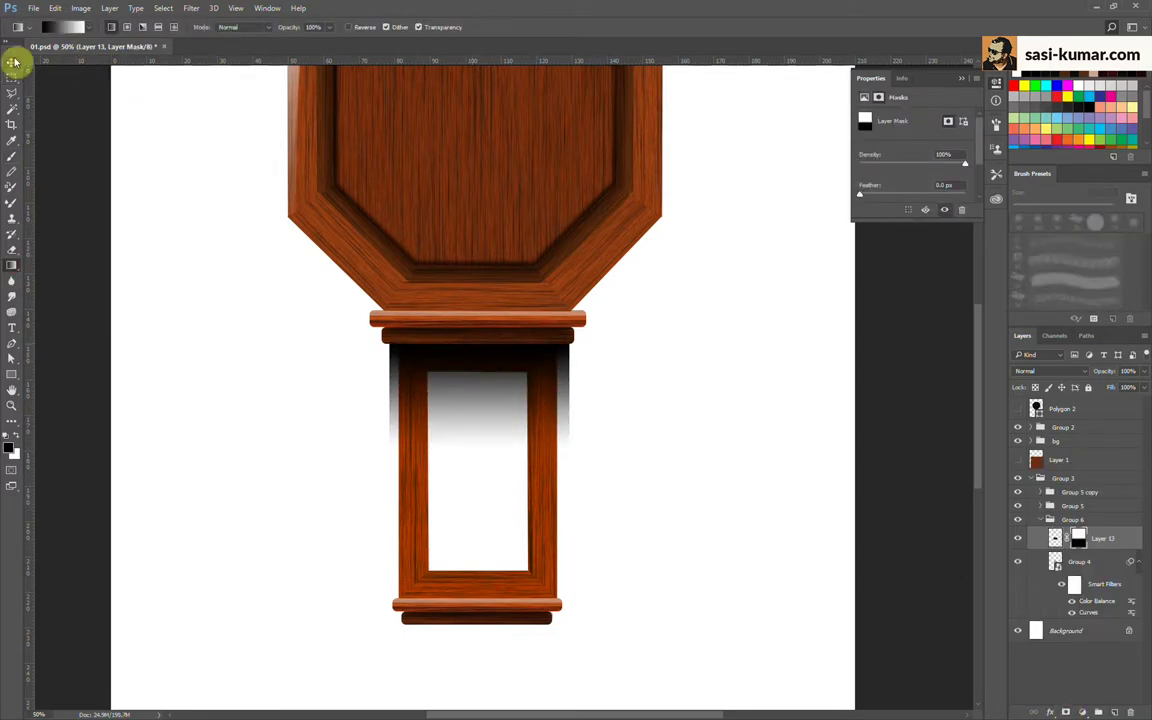
{"action": "left_click", "coordinate": [1055, 561], "text": "ctrl"}
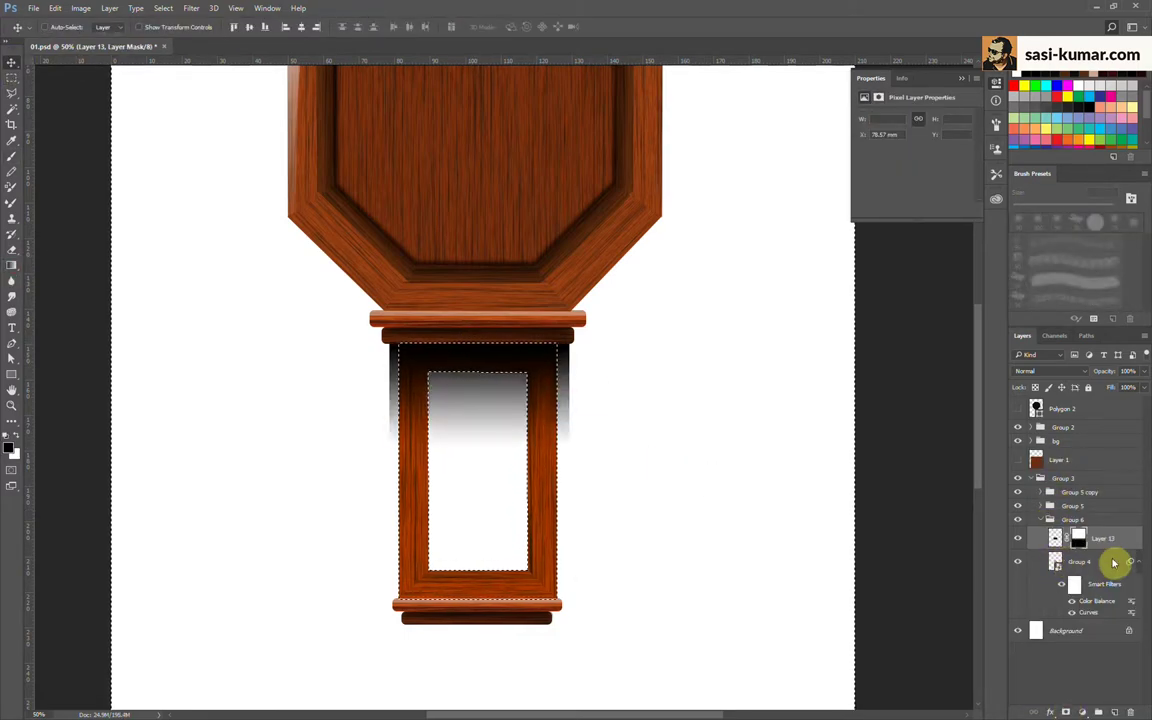
{"action": "left_click", "coordinate": [1055, 541]}
{"action": "key", "text": "ctrl+shift+i"}
{"action": "key", "text": "Delete"}
{"action": "mouse_move", "coordinate": [1104, 371]}
{"action": "left_mouse_down"}
{"action": "mouse_move", "coordinate": [1117, 390]}
{"action": "mouse_move", "coordinate": [1111, 373]}
{"action": "left_mouse_up"}
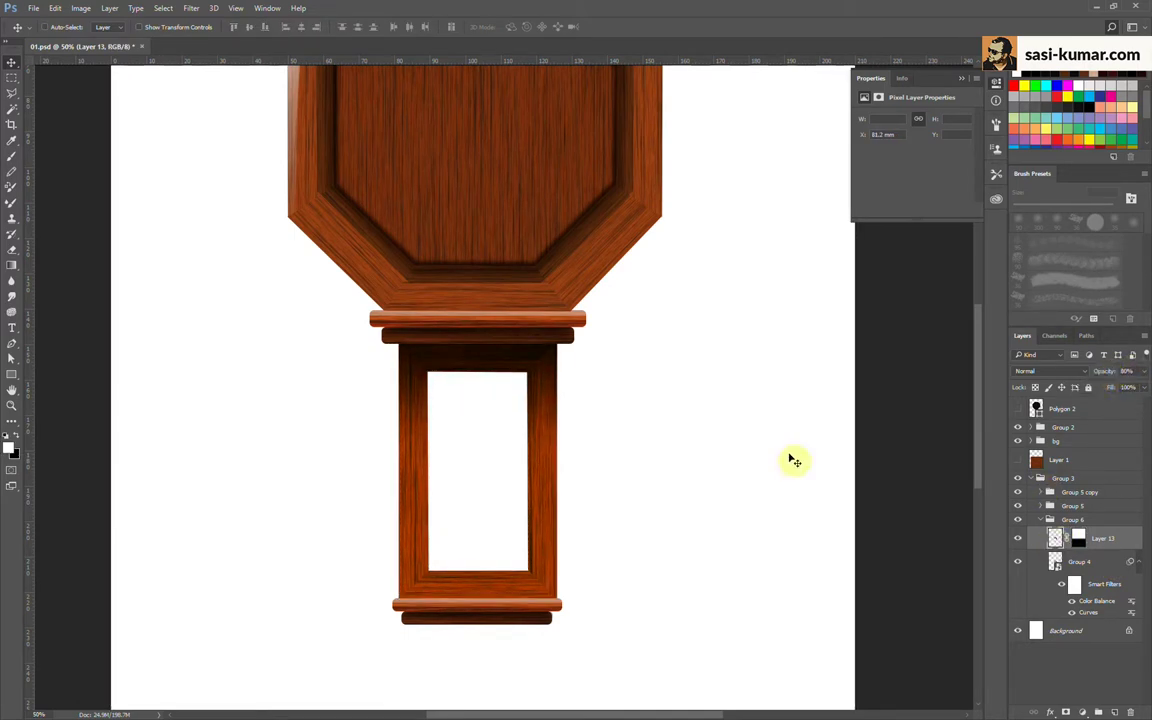
{"action": "key", "text": "ctrl+minus"}
{"action": "left_click", "coordinate": [1030, 478]}
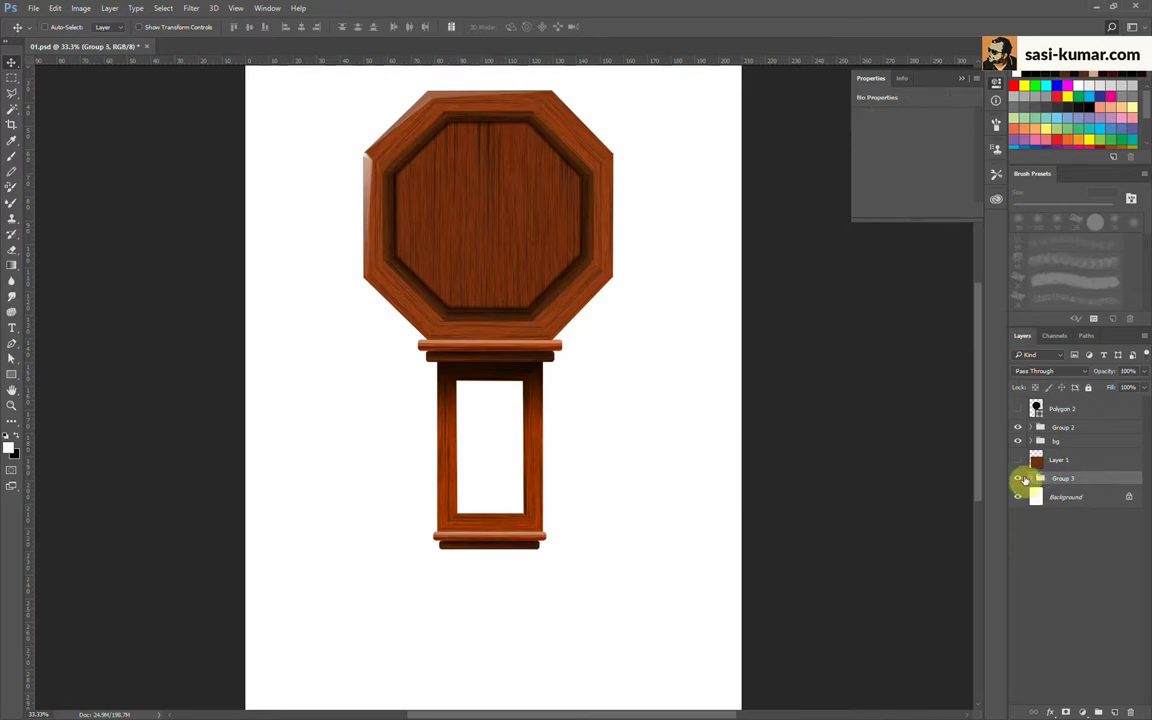
Step: Shift Group 2 and Layer 1, the clock head, slightly right
{"action": "left_click", "coordinate": [1063, 432]}
{"action": "left_click_drag", "start_coordinate": [470, 278], "coordinate": [498, 278]}
{"action": "key", "text": "ctrl+minus"}
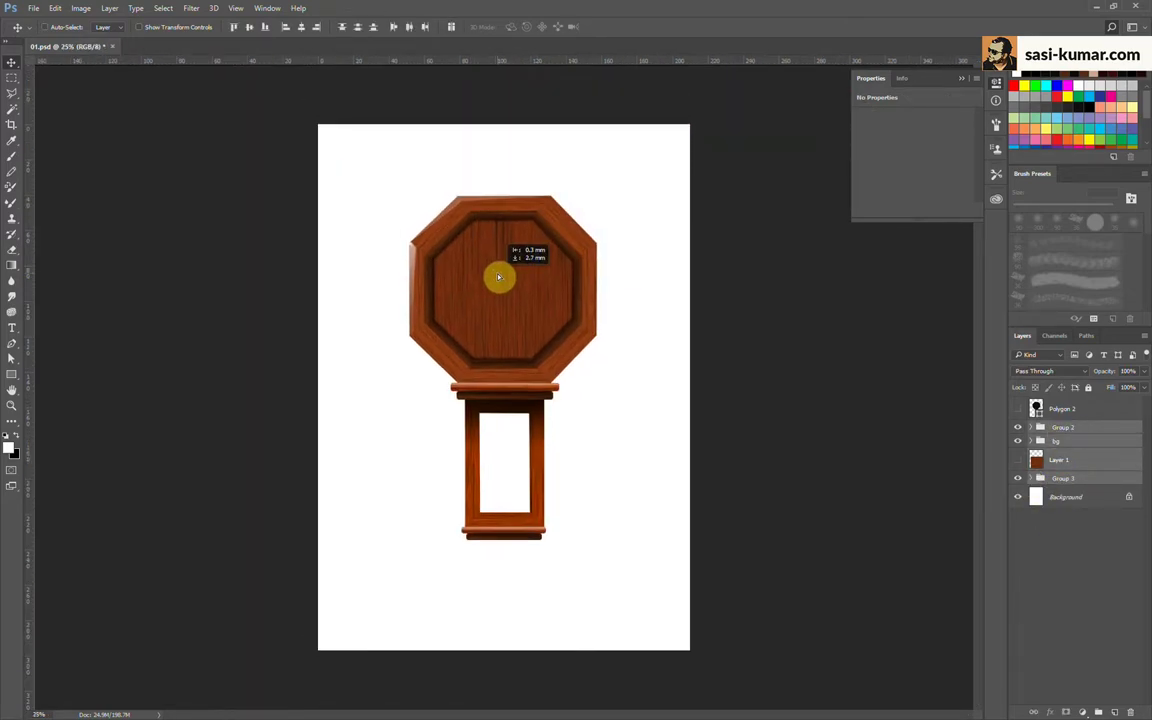
{"action": "key", "text": "ctrl+plus"}
Step: Duplicate the wood-texture block below the stand and place it in a new group
{"action": "left_click", "coordinate": [1062, 479]}
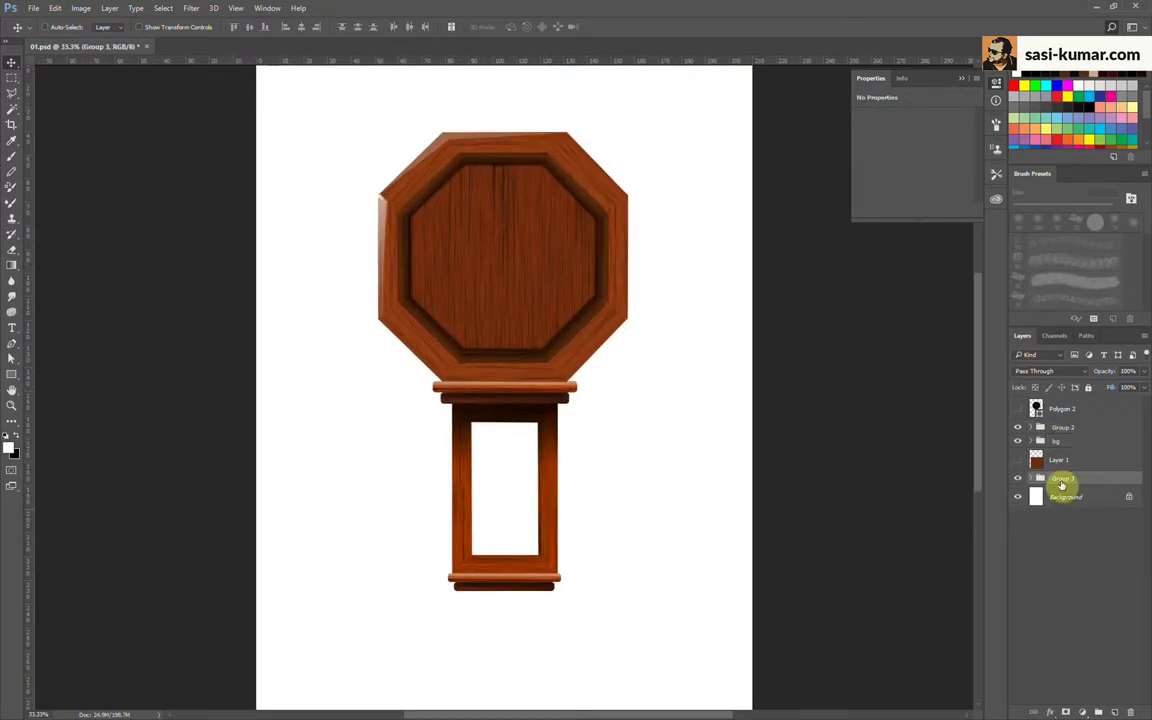
{"action": "left_click", "coordinate": [1019, 460]}
{"action": "left_click_drag", "start_coordinate": [521, 556], "coordinate": [476, 681]}
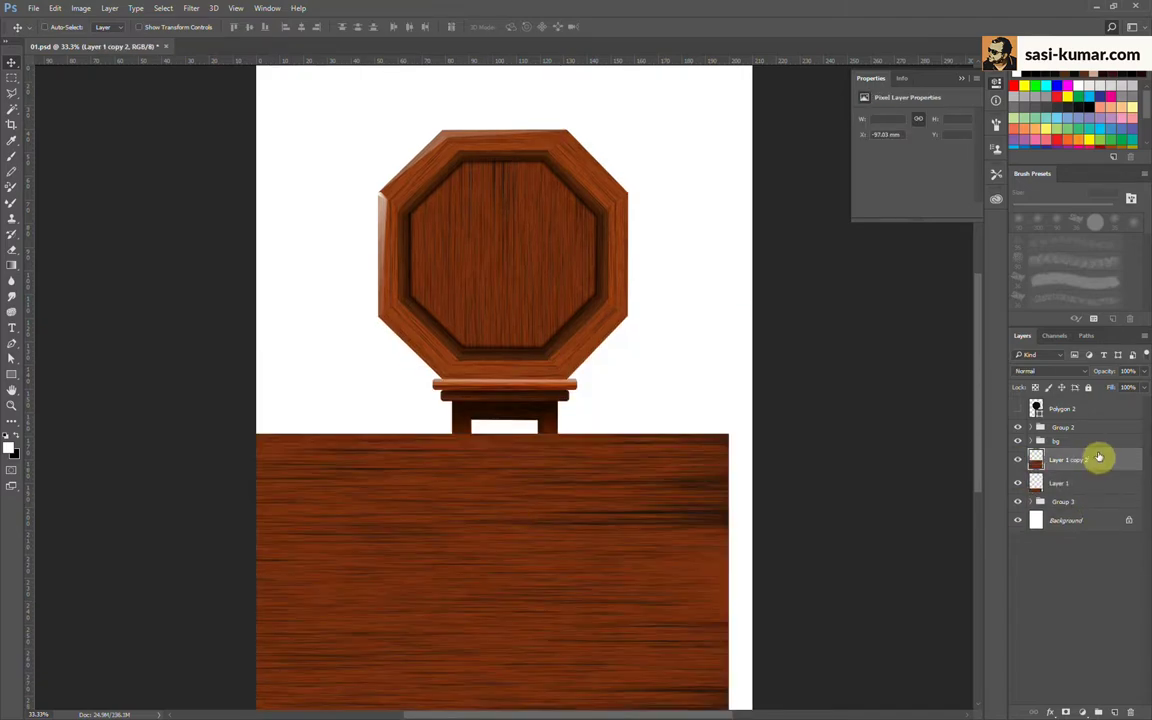
{"action": "left_click", "coordinate": [1017, 484]}
{"action": "key", "text": "ctrl+g"}
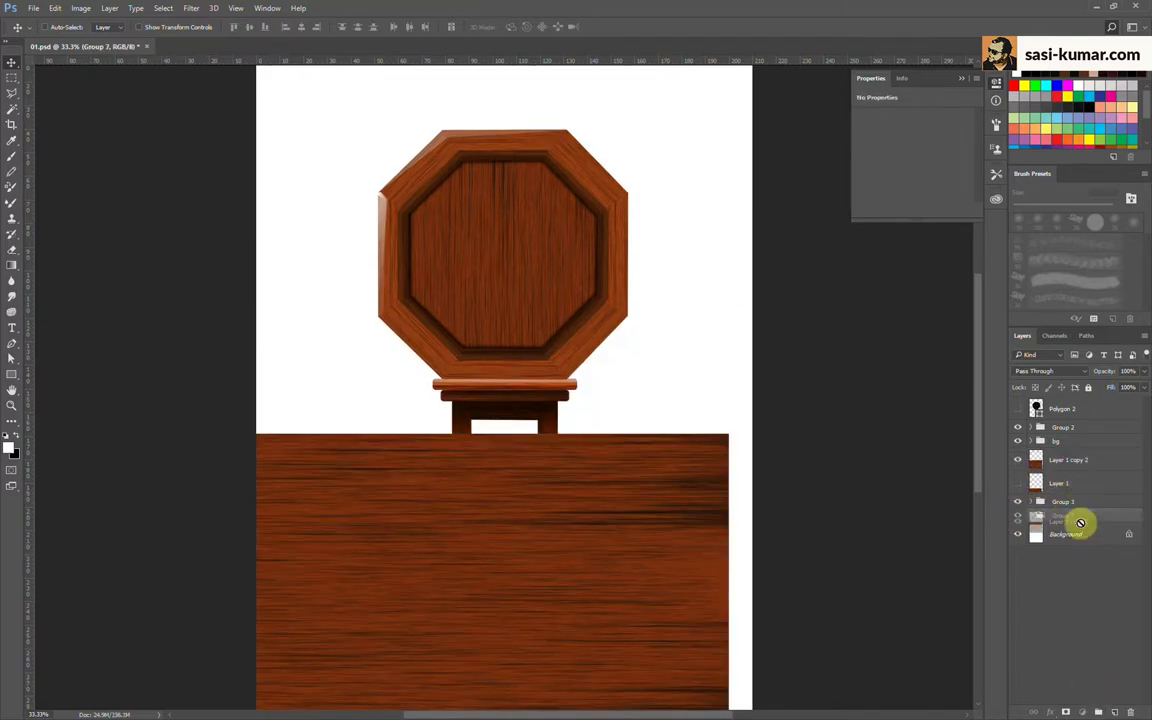
{"action": "left_click_drag", "start_coordinate": [1080, 522], "coordinate": [1098, 465]}
Step: Rotate the wood layer so its grain runs vertically
{"action": "key", "text": "ctrl+t"}
{"action": "left_click_drag", "start_coordinate": [728, 350], "coordinate": [95, 285]}
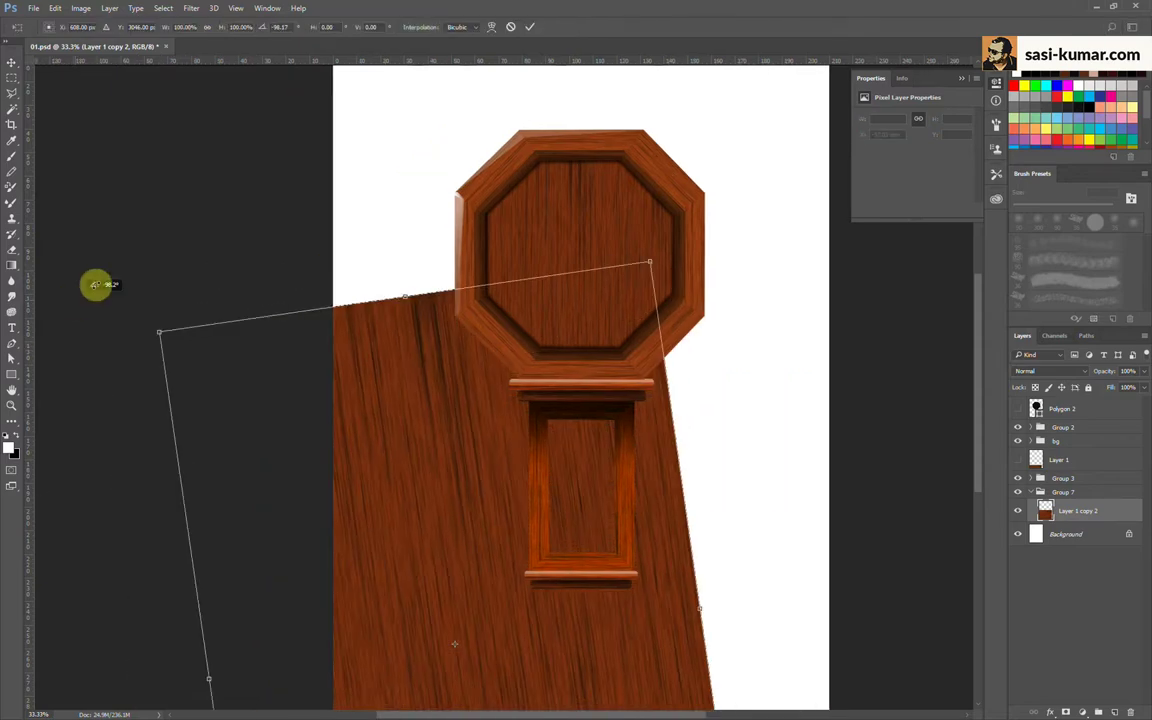
{"action": "double_click", "coordinate": [272, 27]}
{"action": "type", "text": "0"}
{"action": "key", "text": "Return"}
{"action": "key", "text": "Return"}
Step: Narrow the wood to the pillar's width, position it over the pillar, and copy it to Layer 14
{"action": "left_click_drag", "start_coordinate": [411, 522], "coordinate": [421, 393]}
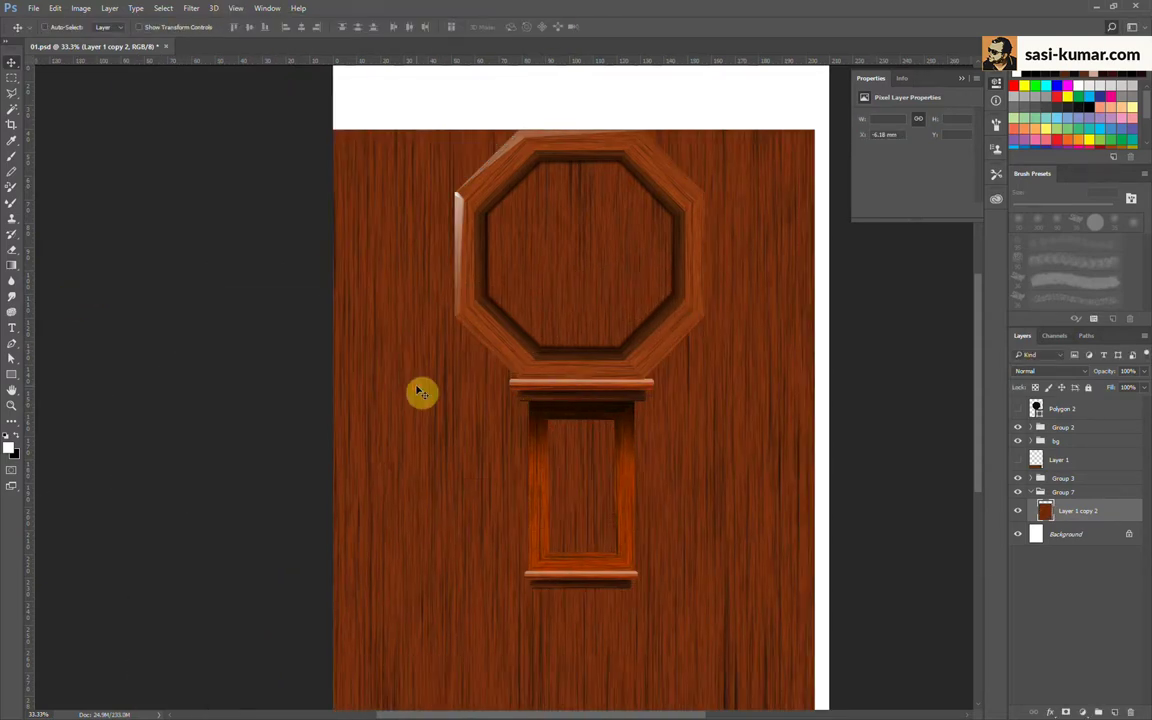
{"action": "key", "text": "ctrl+t"}
{"action": "left_click_drag", "start_coordinate": [792, 134], "coordinate": [712, 365]}
{"action": "left_click", "coordinate": [522, 33]}
{"action": "mouse_move", "coordinate": [724, 578]}
{"action": "left_mouse_down"}
{"action": "mouse_move", "coordinate": [724, 418]}
{"action": "mouse_move", "coordinate": [463, 491]}
{"action": "left_mouse_up"}
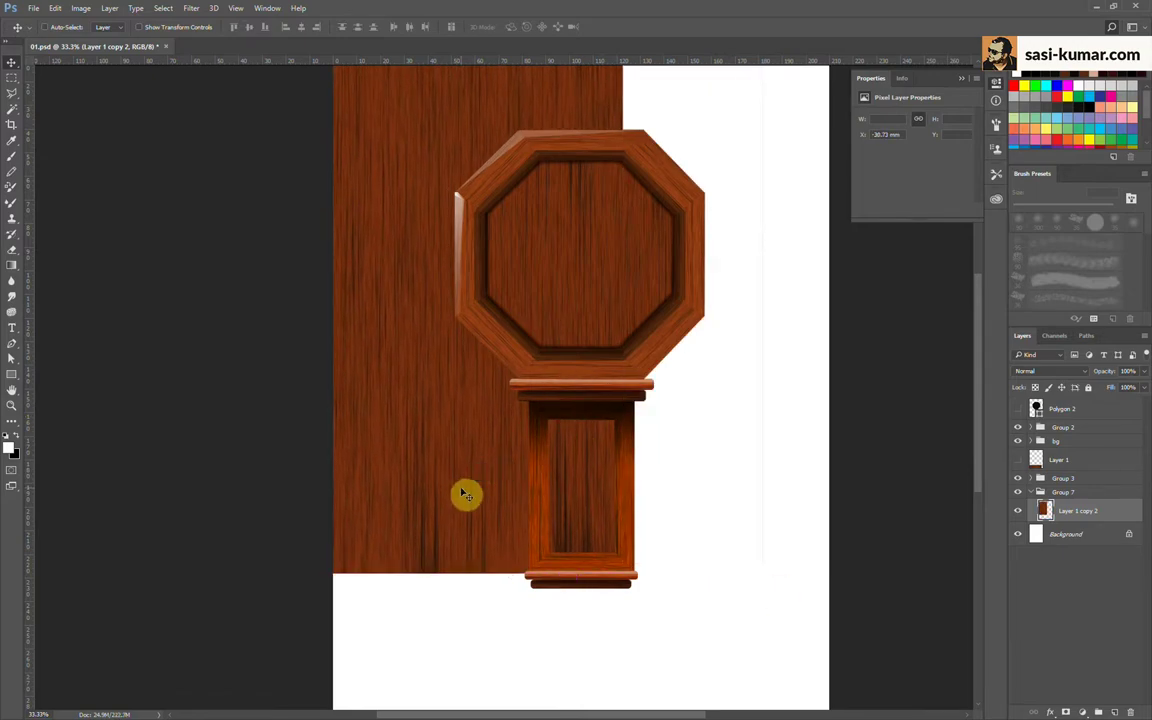
{"action": "key", "text": "ctrl+m"}
{"action": "left_click", "coordinate": [972, 165]}
{"action": "key", "text": "m"}
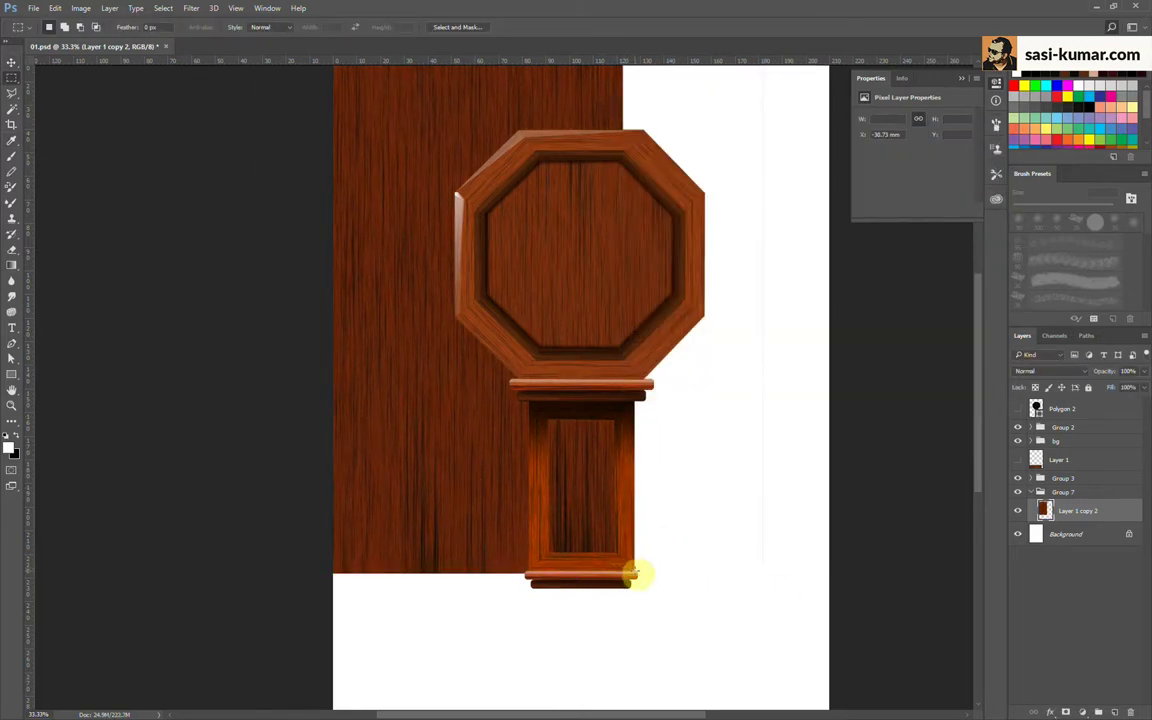
{"action": "key", "text": "ctrl+j"}
Step: Delete the leftover wood layer and darken Layer 14 with Curves (input 92, output 43)
{"action": "left_click", "coordinate": [1095, 545]}
{"action": "key", "text": "Delete"}
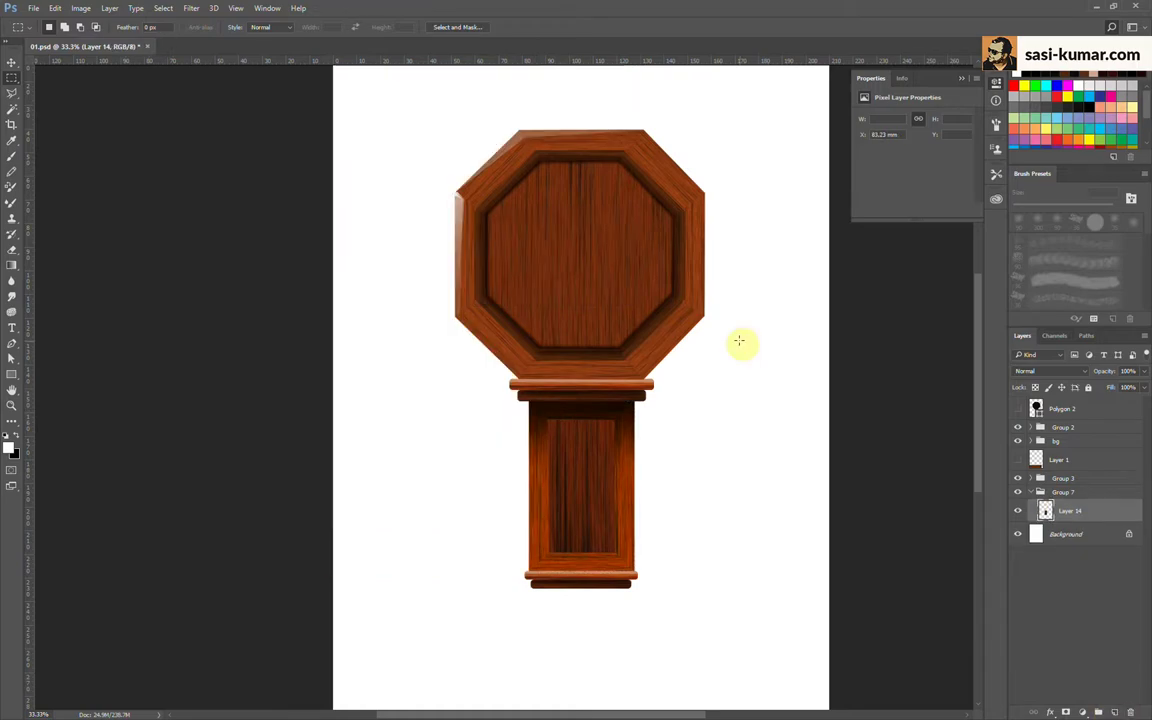
{"action": "key", "text": "ctrl+plus"}
{"action": "mouse_move", "coordinate": [728, 292]}
{"action": "left_mouse_down"}
{"action": "mouse_move", "coordinate": [718, 311]}
{"action": "mouse_move", "coordinate": [729, 320]}
{"action": "left_mouse_up"}
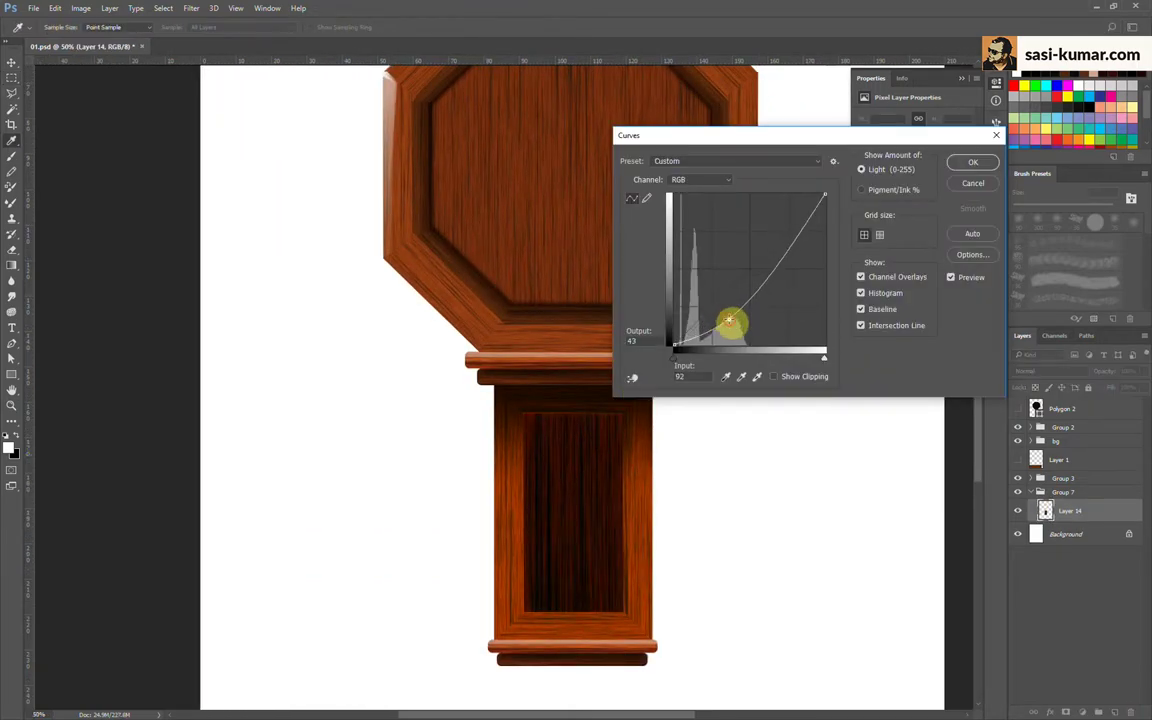
{"action": "left_click", "coordinate": [972, 163]}
{"action": "key", "text": "ctrl+minus"}
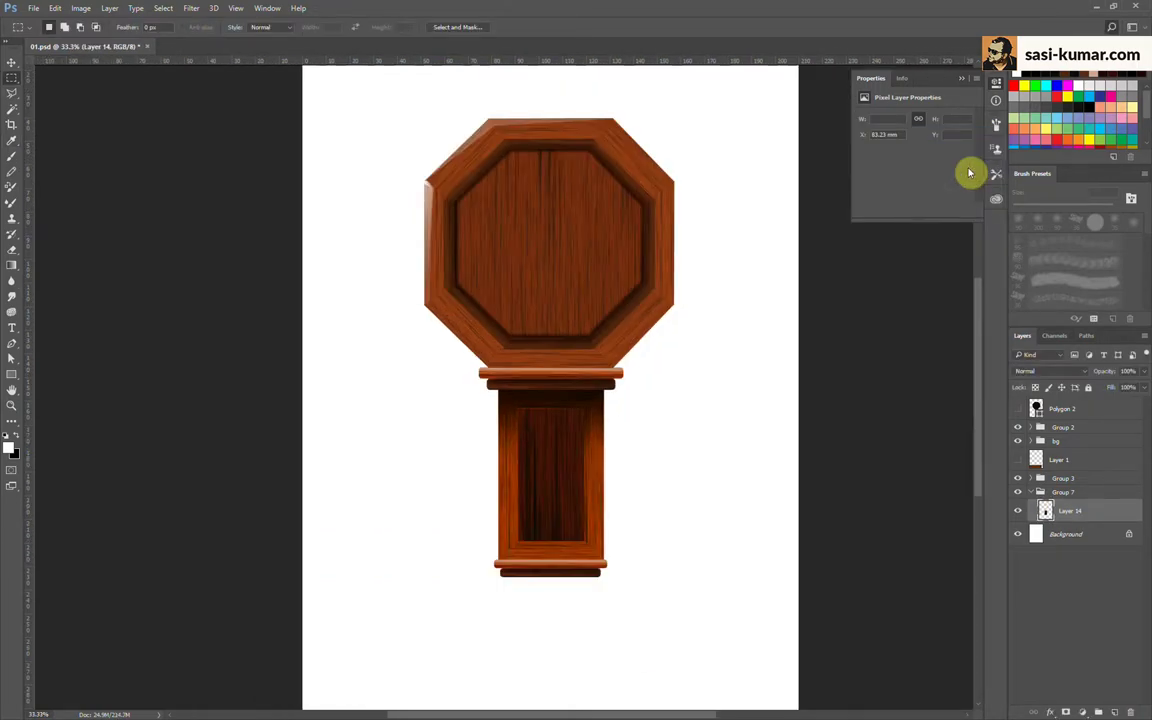
{"action": "key", "text": "v"}
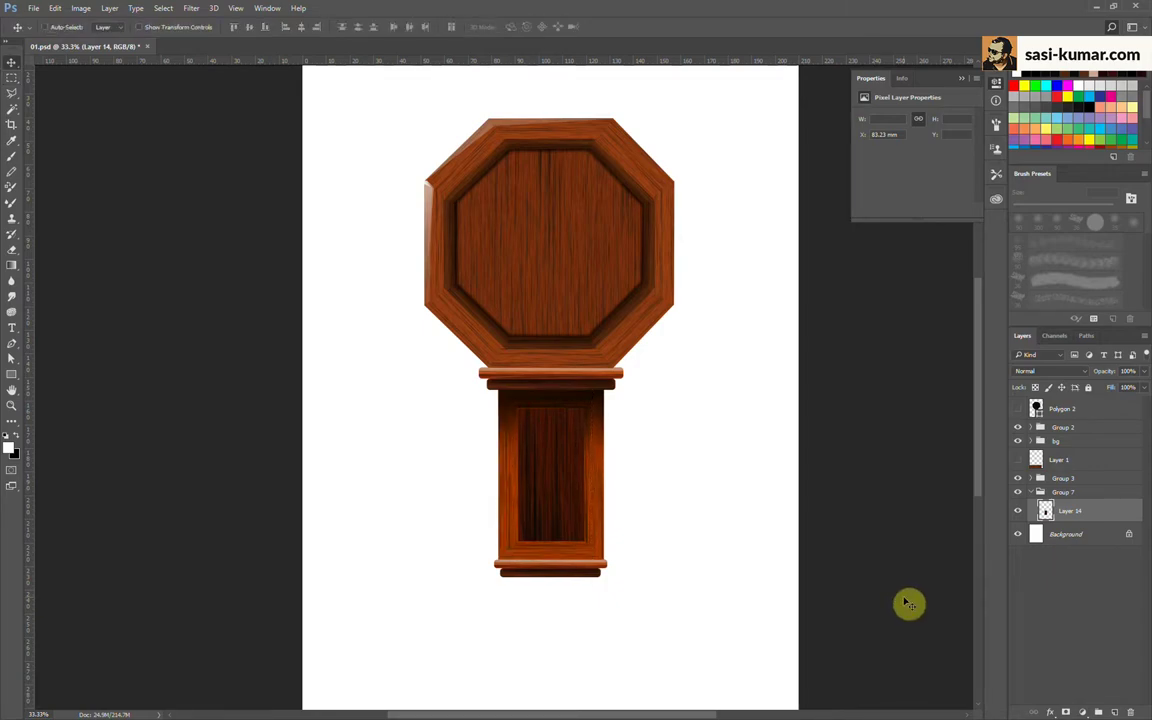
Step: Fill the inner panel with black and mask it with a downward gradient
{"action": "key", "text": "g"}
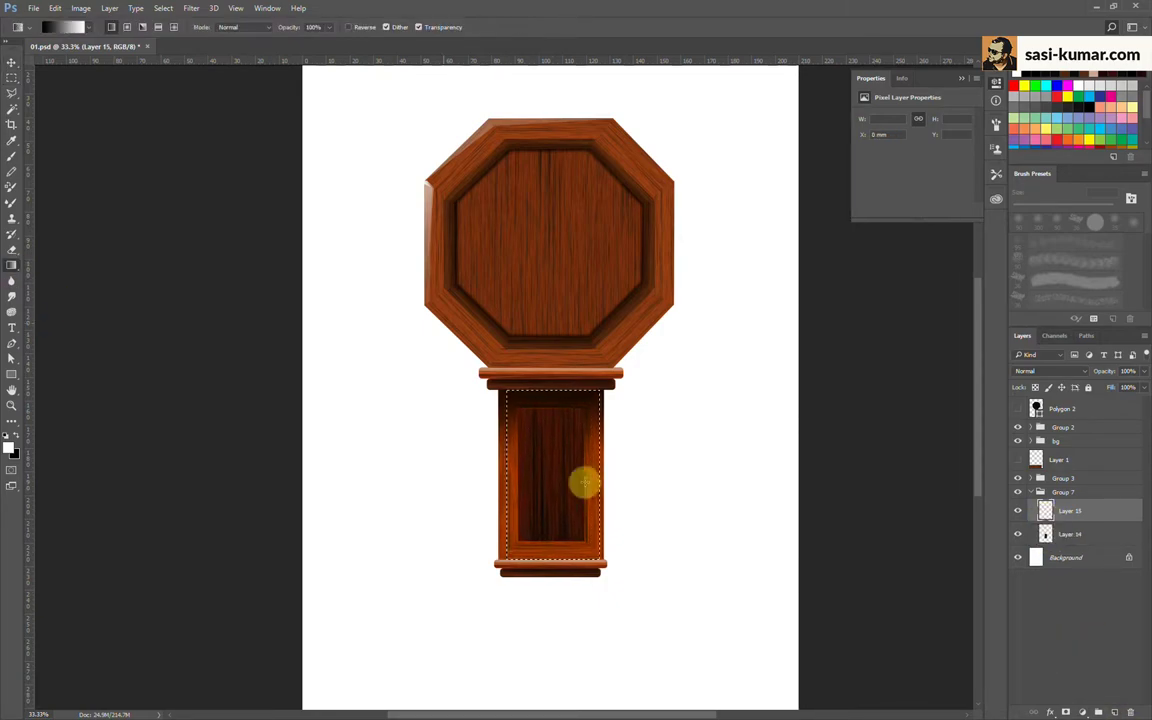
{"action": "left_click_drag", "start_coordinate": [548, 400], "coordinate": [548, 507]}
{"action": "key", "text": "ctrl+d"}
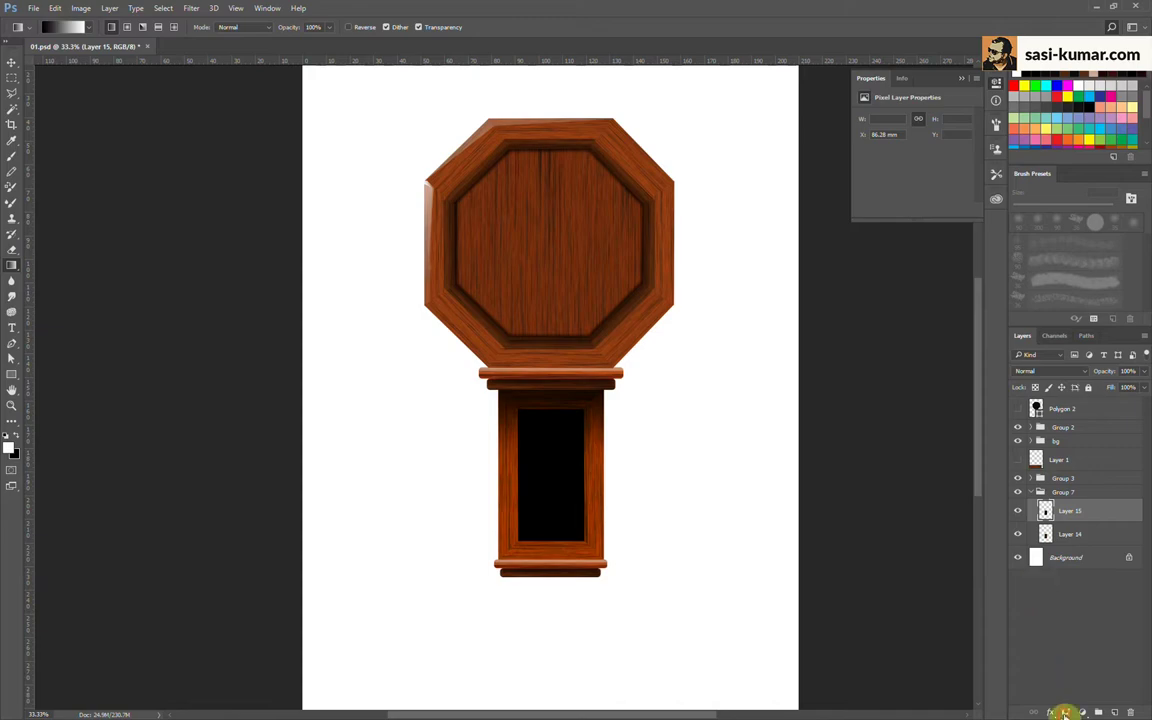
{"action": "left_click", "coordinate": [1065, 713]}
{"action": "left_click_drag", "start_coordinate": [540, 386], "coordinate": [532, 524]}
{"action": "left_click_drag", "start_coordinate": [552, 397], "coordinate": [552, 572]}
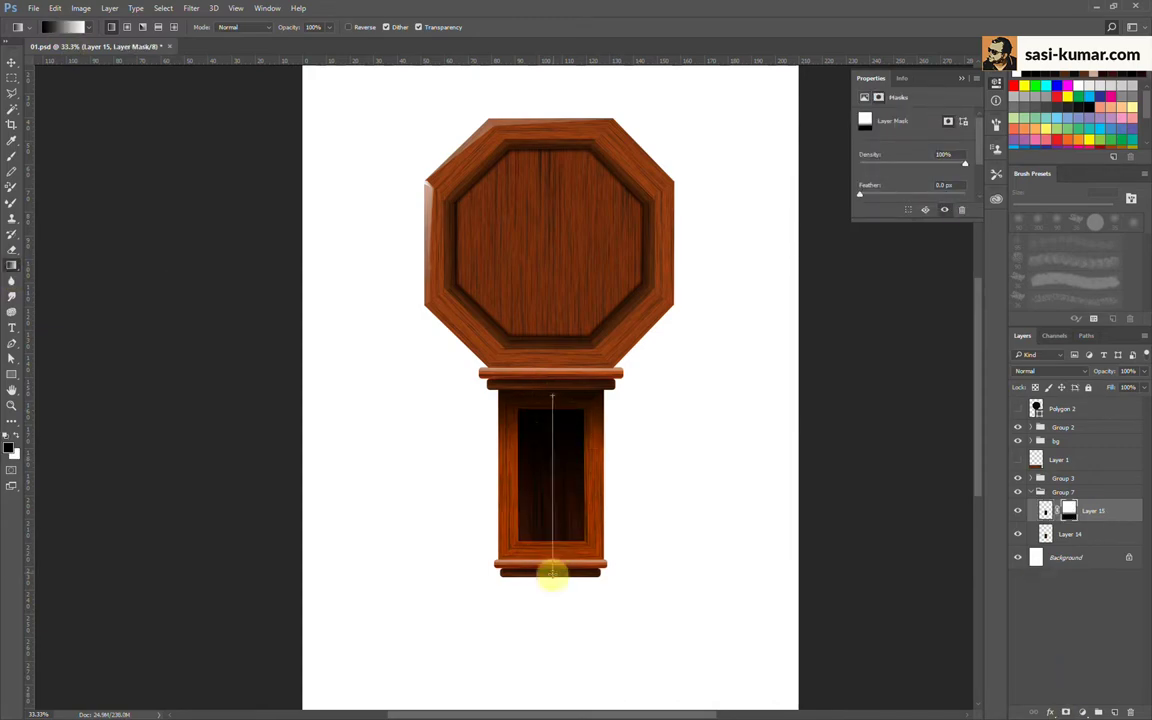
Step: Build a black-white-black gradient with the white stop near the centre
{"action": "left_click", "coordinate": [60, 27]}
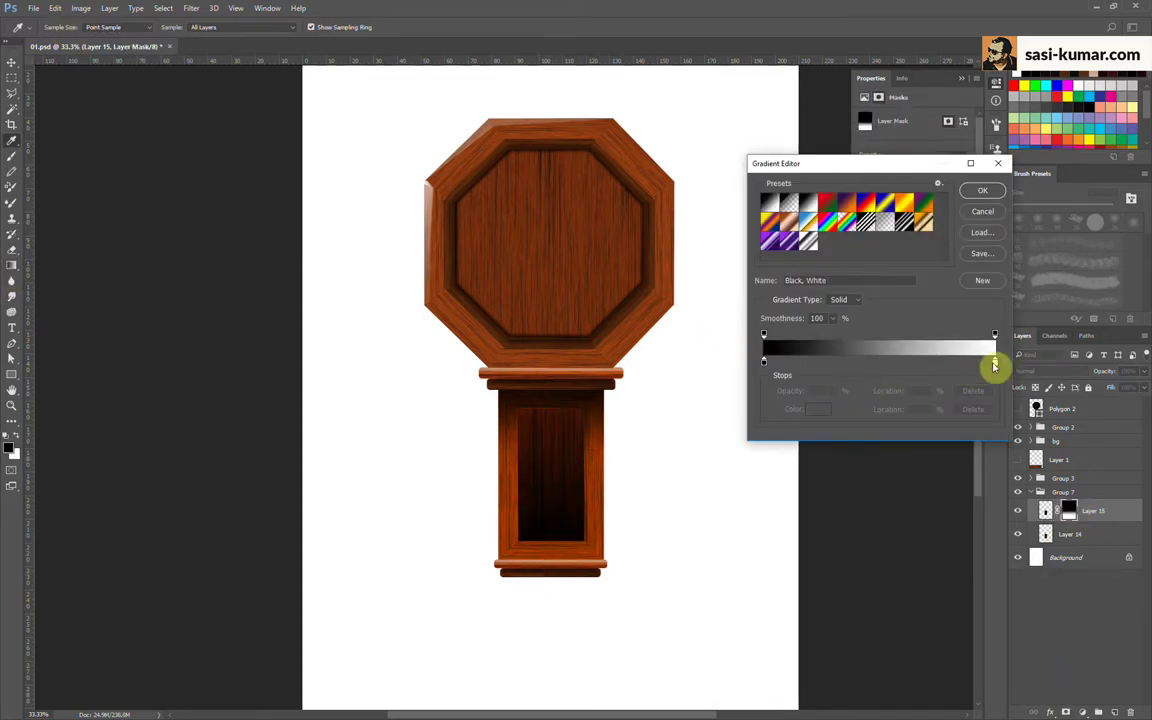
{"action": "left_click", "coordinate": [840, 362]}
{"action": "double_click", "coordinate": [994, 361]}
{"action": "left_click", "coordinate": [430, 452]}
{"action": "left_click", "coordinate": [695, 275]}
{"action": "left_click_drag", "start_coordinate": [848, 362], "coordinate": [886, 362]}
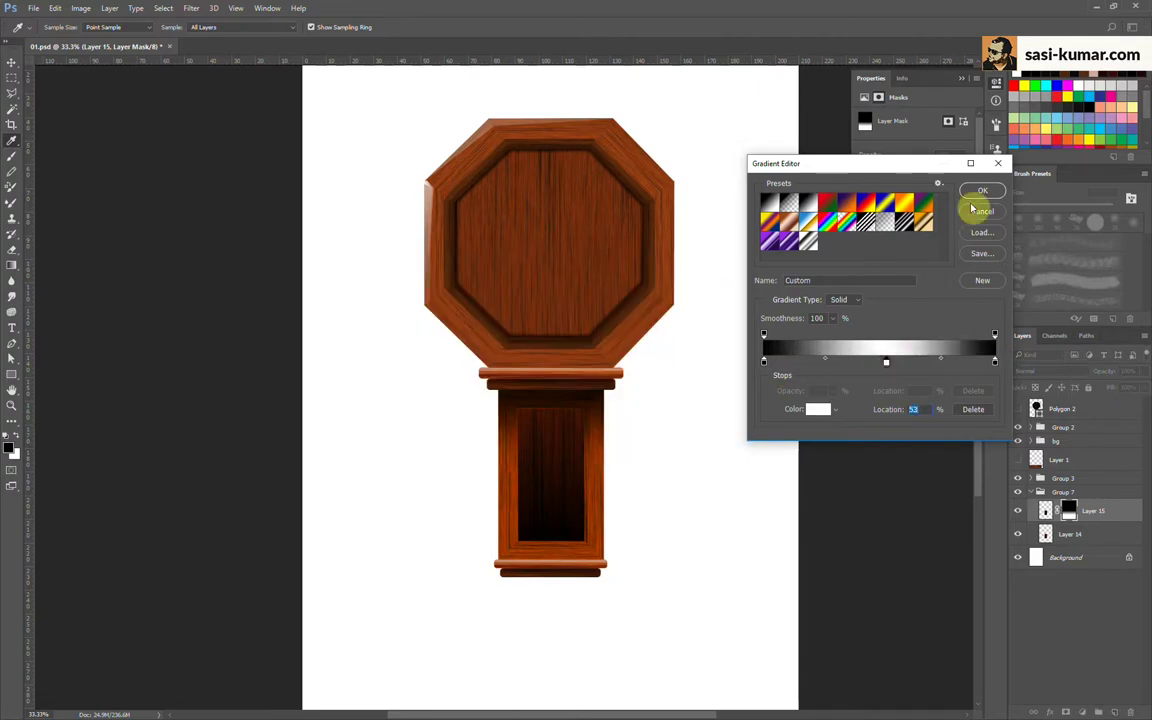
{"action": "left_click", "coordinate": [980, 191]}
Step: Redraw the black-white-black gradient down the panel mask and compare it with the mask off
{"action": "left_click_drag", "start_coordinate": [553, 483], "coordinate": [551, 571]}
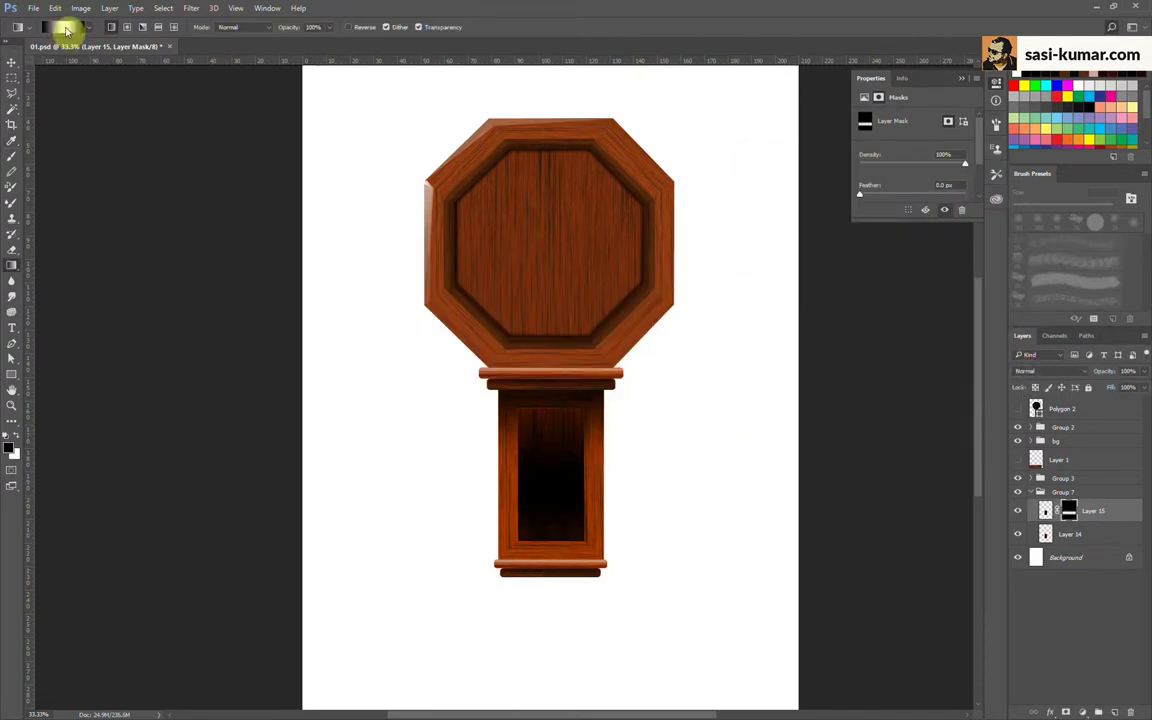
{"action": "left_click", "coordinate": [1066, 512], "text": "shift"}
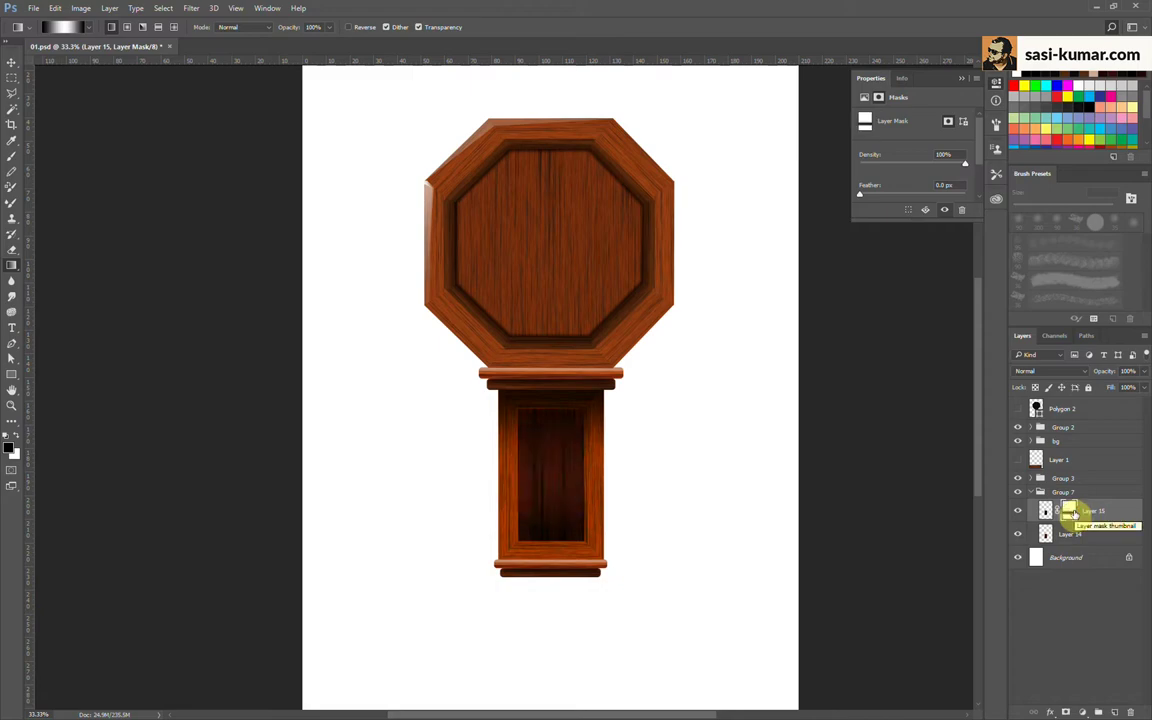
{"action": "key", "text": "v"}
{"action": "key", "text": "ctrl+minus"}
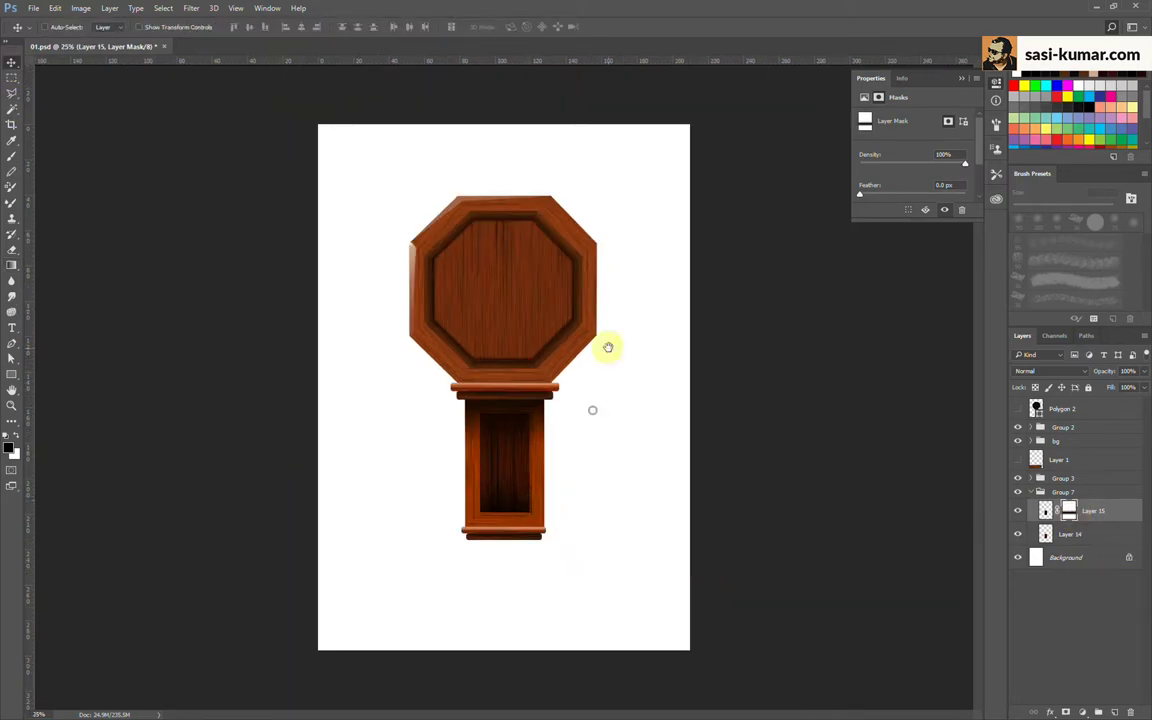
{"action": "key", "text": "ctrl+plus"}
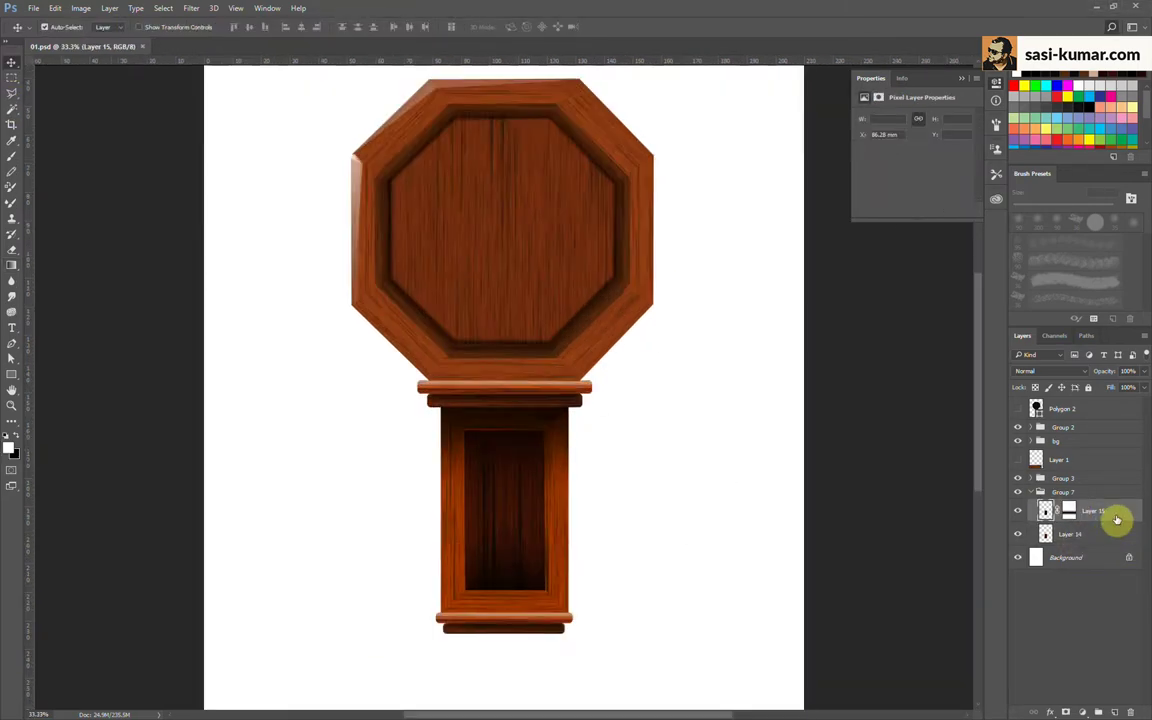
{"action": "key", "text": "ctrl+plus"}
{"action": "key", "text": "ctrl+plus"}
{"action": "scroll", "coordinate": [771, 449], "scroll_direction": "down", "scroll_amount": 2}
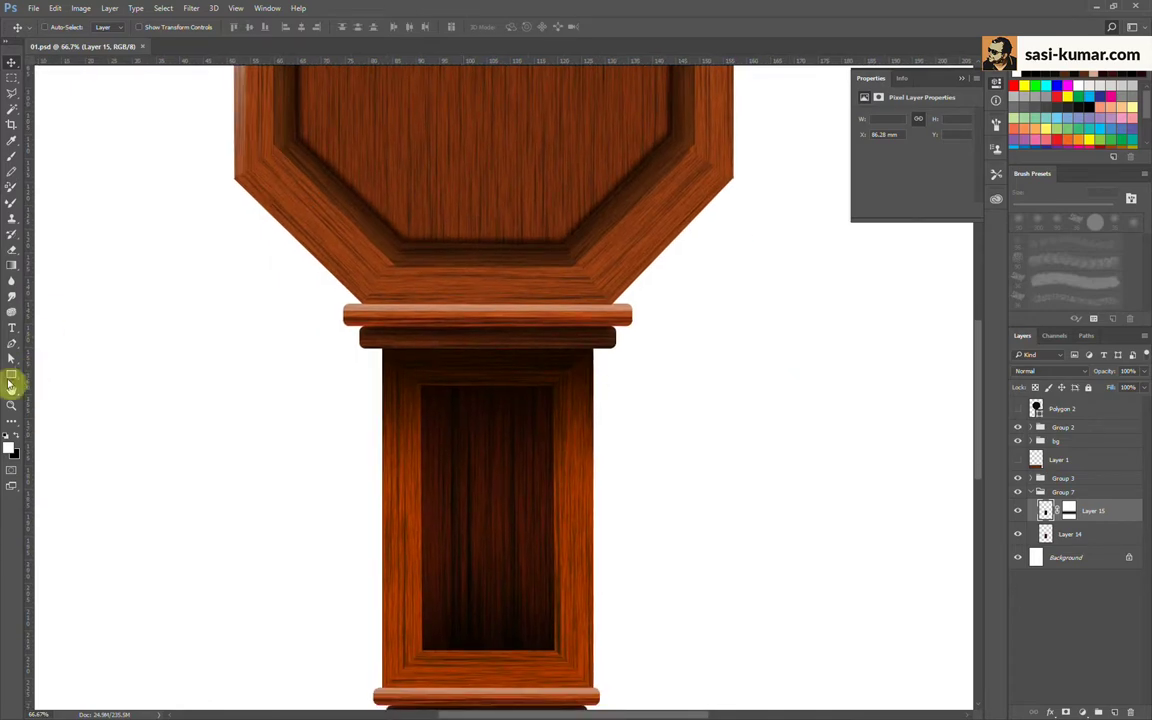
Step: Draw a white circle with the Ellipse tool inside the pillar recess
{"action": "right_click", "coordinate": [10, 383]}
{"action": "left_click", "coordinate": [60, 410]}
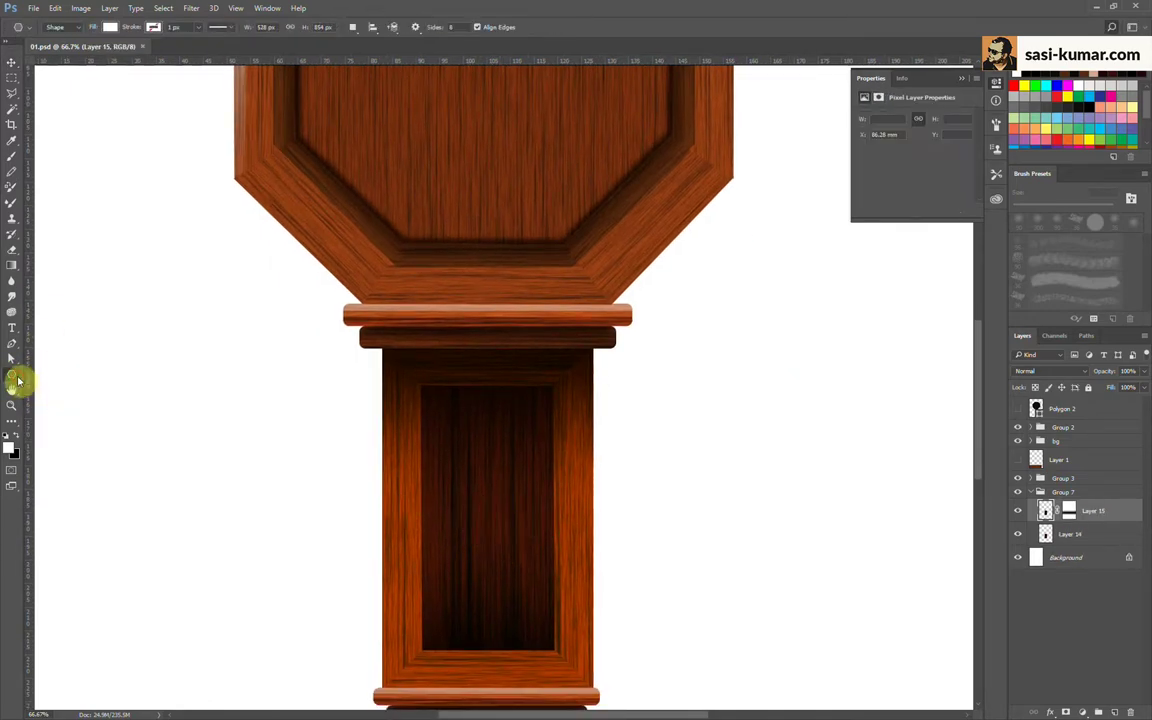
{"action": "right_click", "coordinate": [17, 381]}
{"action": "left_click", "coordinate": [60, 357]}
{"action": "left_click_drag", "start_coordinate": [484, 512], "coordinate": [529, 552]}
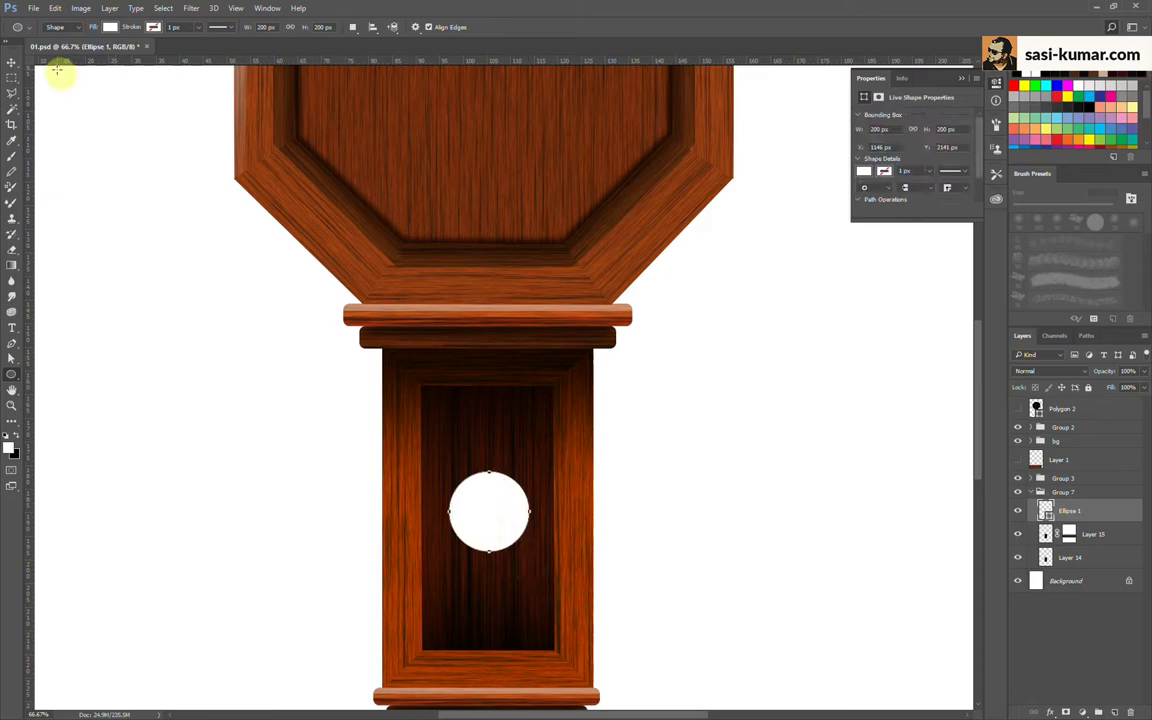
{"action": "key", "text": "v"}
{"action": "left_click_drag", "start_coordinate": [494, 494], "coordinate": [491, 501]}
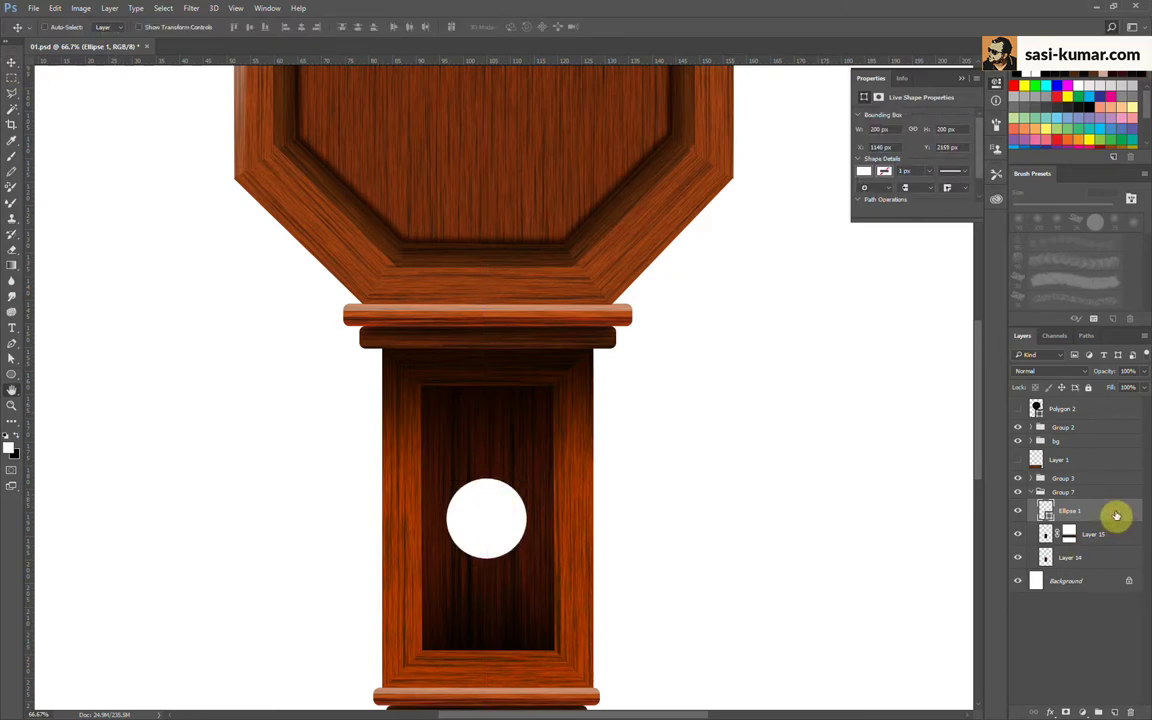
Step: Add a Gradient Overlay to the circle with Normal blend at 100% opacity
{"action": "double_click", "coordinate": [1116, 515]}
{"action": "left_click", "coordinate": [658, 239]}
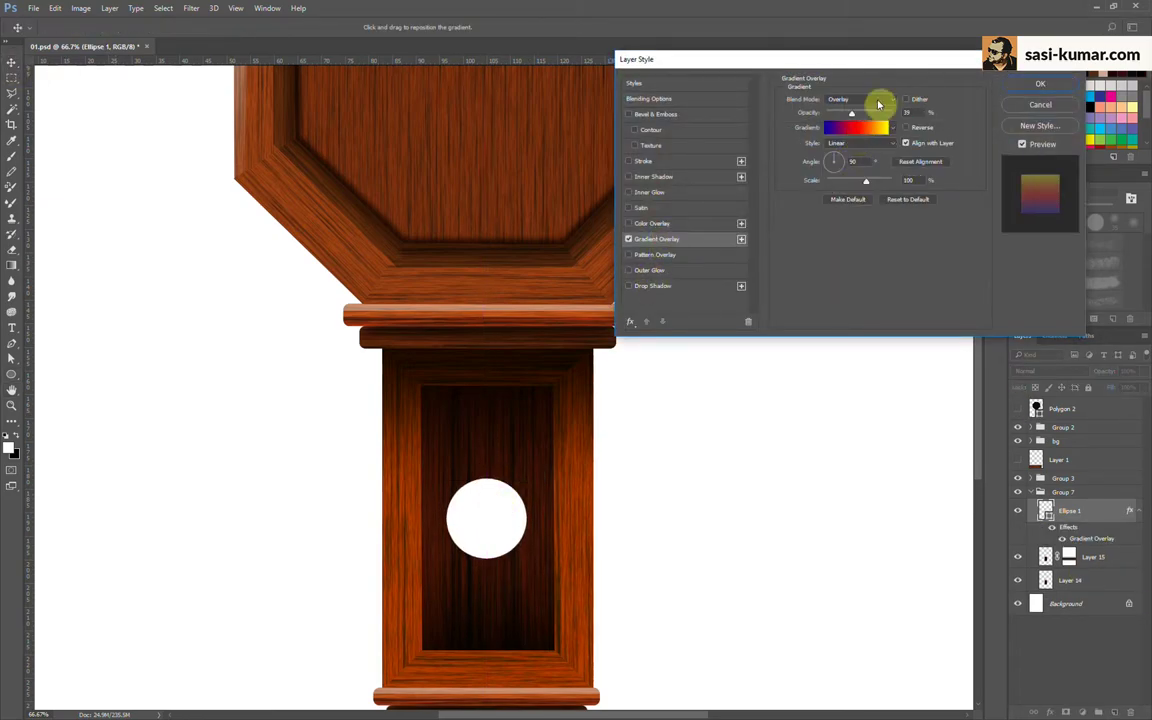
{"action": "left_click", "coordinate": [878, 104]}
{"action": "left_click", "coordinate": [876, 112]}
{"action": "left_click_drag", "start_coordinate": [851, 114], "coordinate": [936, 118]}
Step: Try Diamond, Reflected and Radial styles, then settle on an Angle gradient style
{"action": "left_click", "coordinate": [886, 143]}
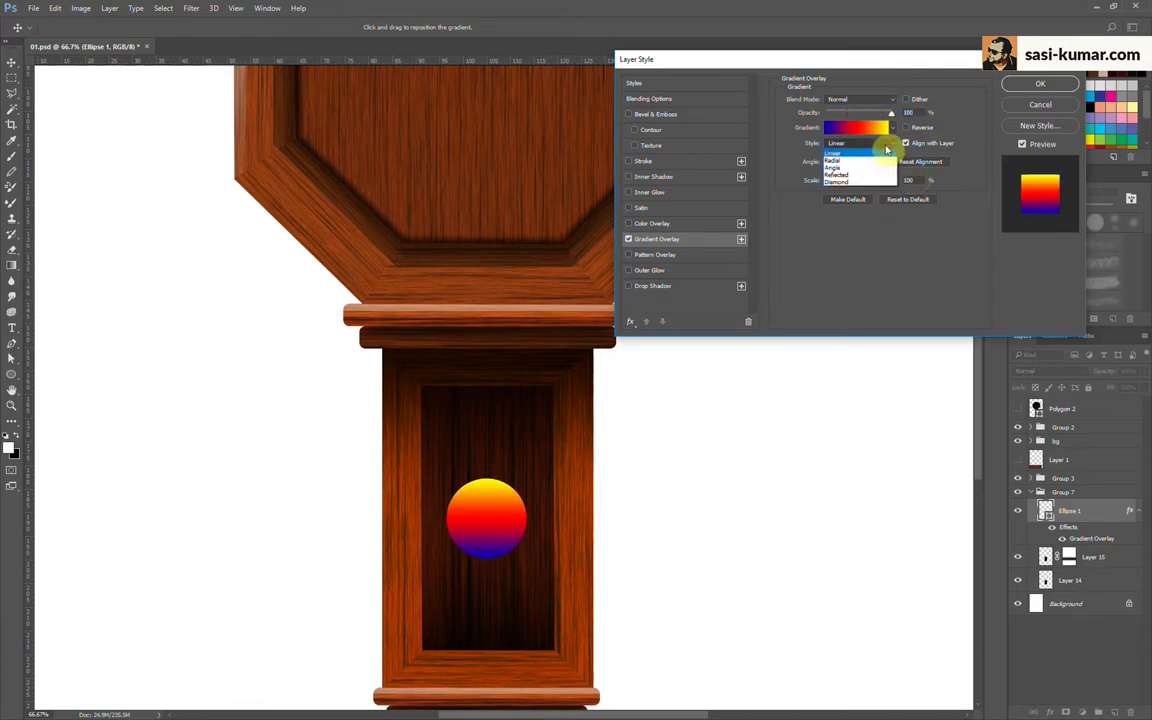
{"action": "left_click", "coordinate": [872, 181]}
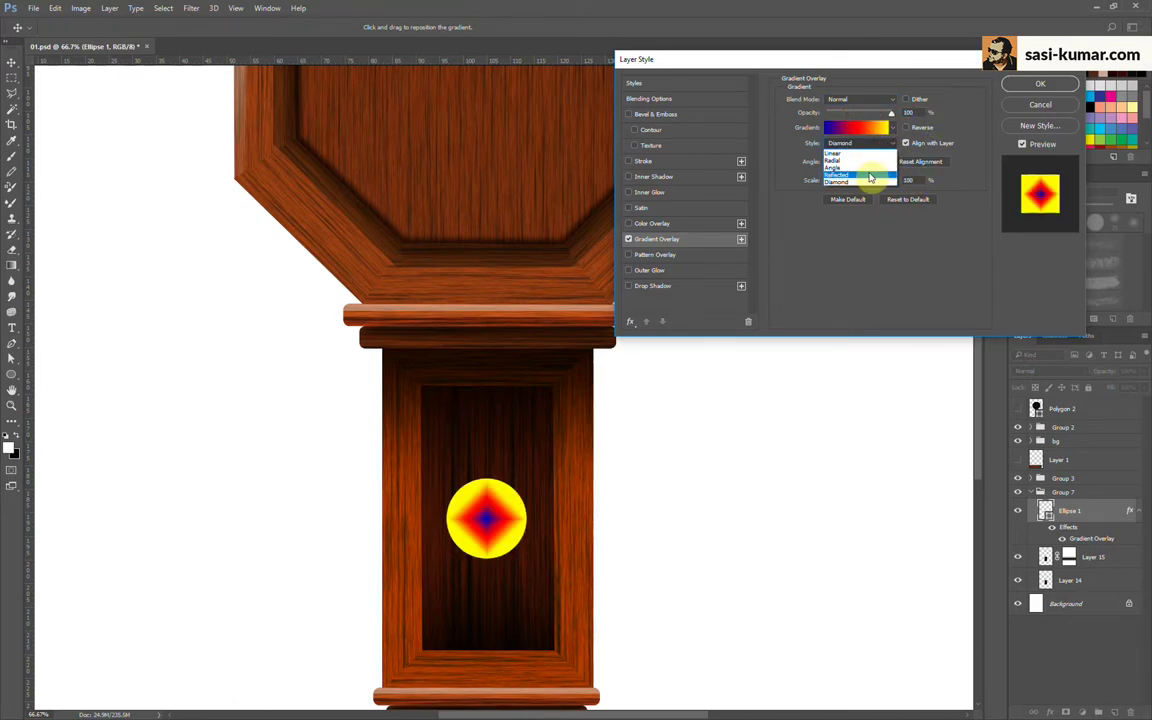
{"action": "left_click", "coordinate": [870, 176]}
{"action": "left_click", "coordinate": [880, 152]}
{"action": "left_click", "coordinate": [868, 163]}
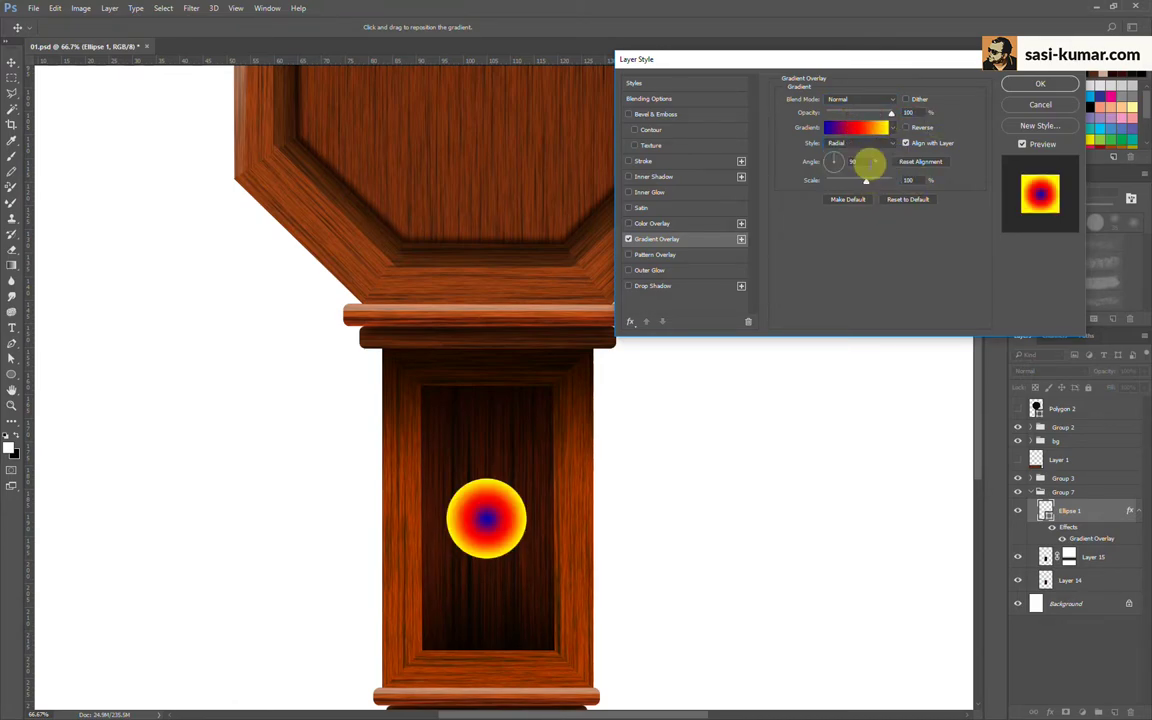
{"action": "left_click", "coordinate": [866, 167]}
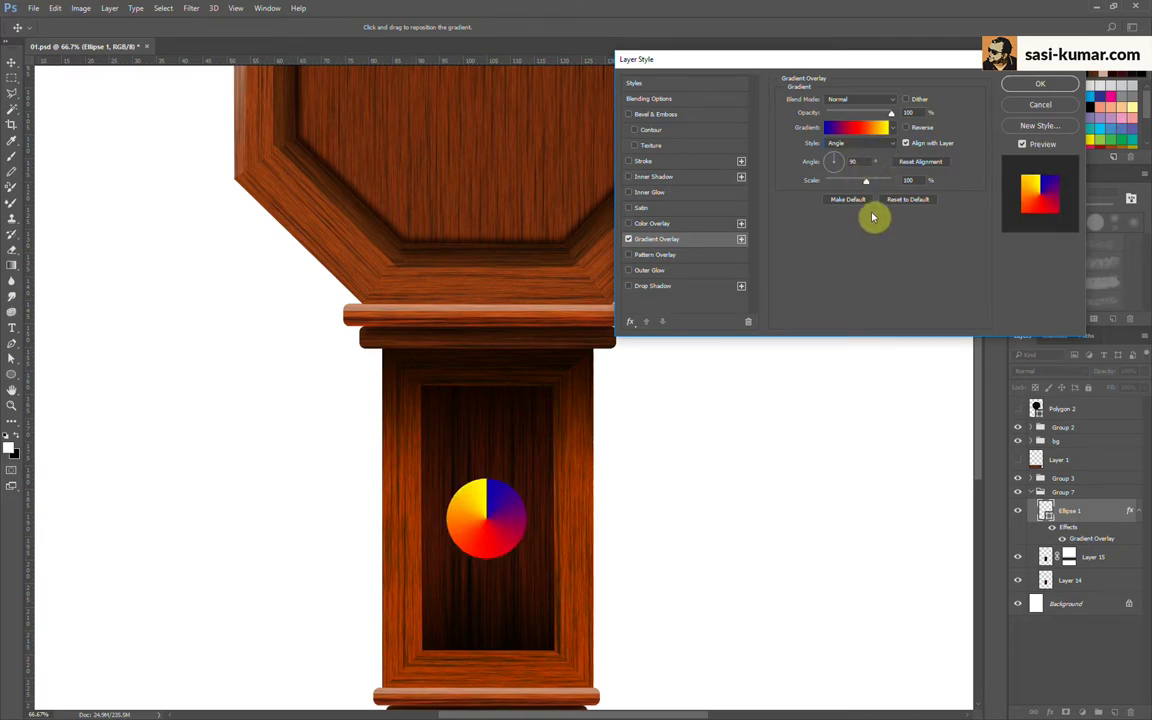
{"action": "left_click_drag", "start_coordinate": [913, 62], "coordinate": [840, 69]}
Step: Start the disc gradient from the Orange, Yellow, Orange preset and recolour its left stop
{"action": "left_click", "coordinate": [785, 134]}
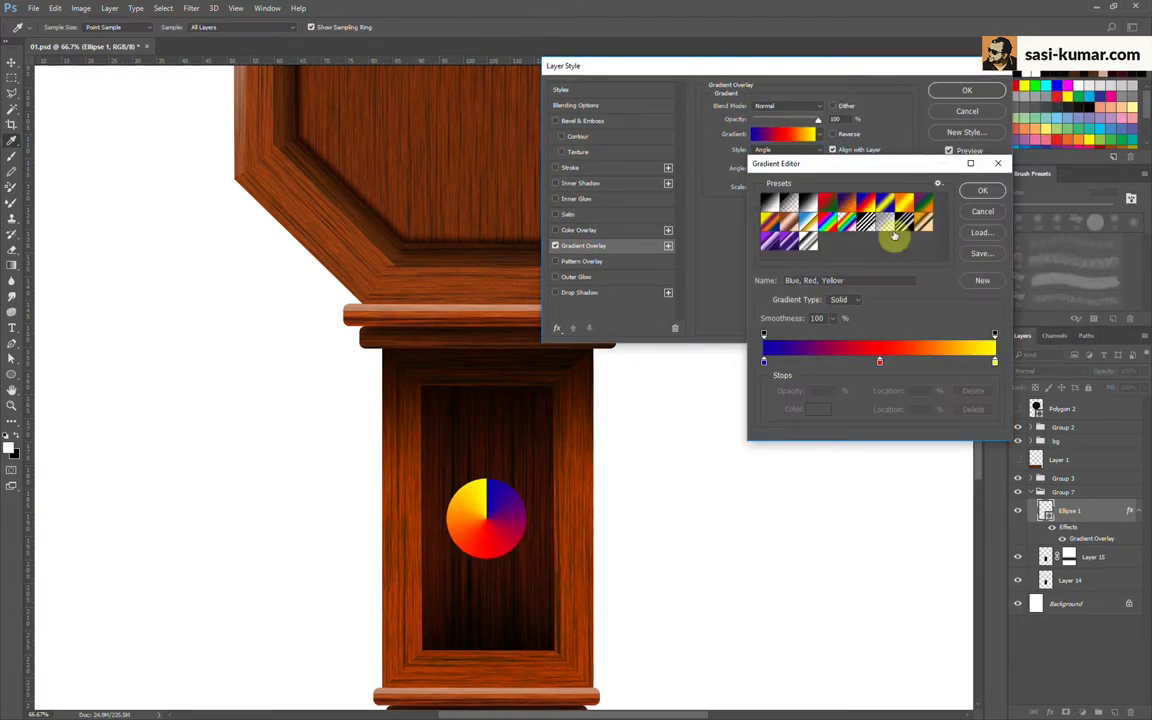
{"action": "left_click", "coordinate": [899, 207]}
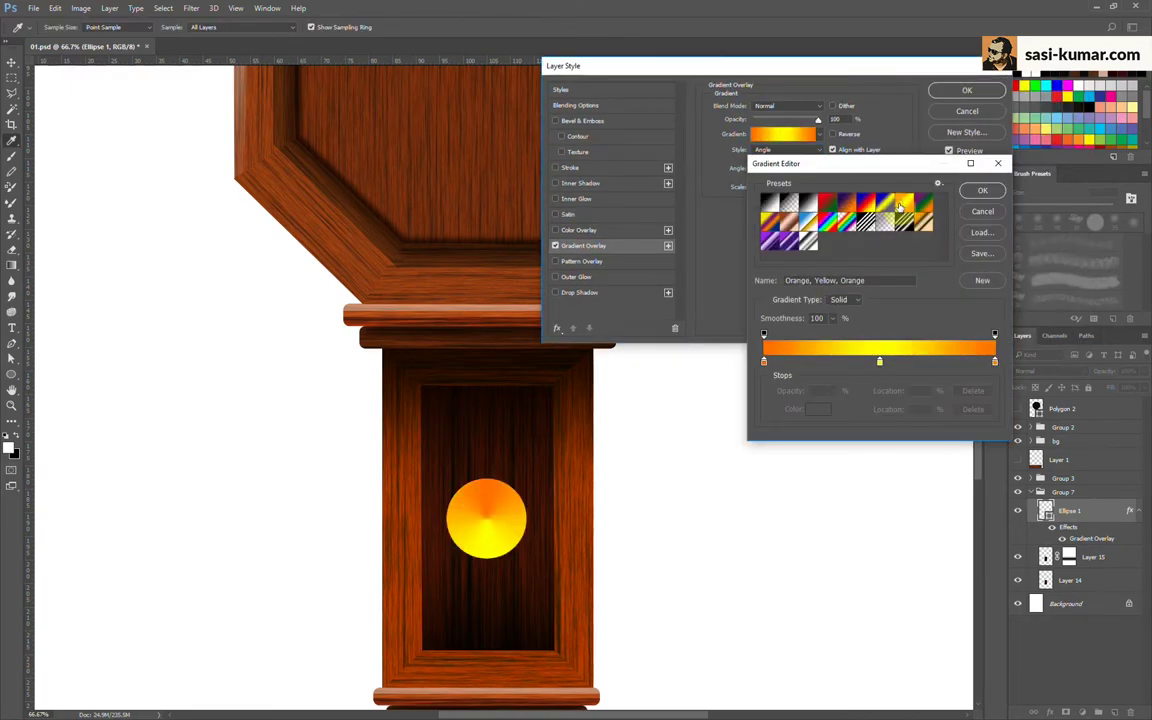
{"action": "double_click", "coordinate": [765, 362]}
{"action": "key", "text": "Return"}
Step: Add a white stop and slide the yellow stop left to 35%
{"action": "left_click", "coordinate": [795, 362]}
{"action": "double_click", "coordinate": [810, 362]}
{"action": "left_click", "coordinate": [424, 264]}
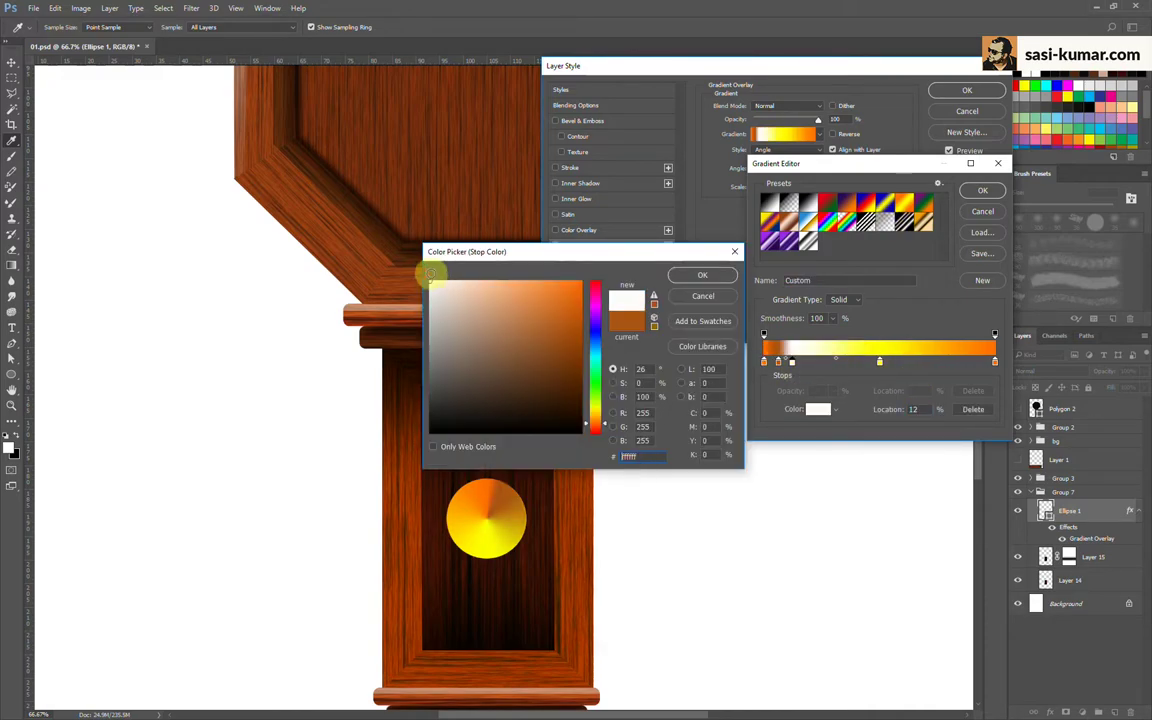
{"action": "key", "text": "Return"}
{"action": "left_click_drag", "start_coordinate": [879, 362], "coordinate": [840, 365]}
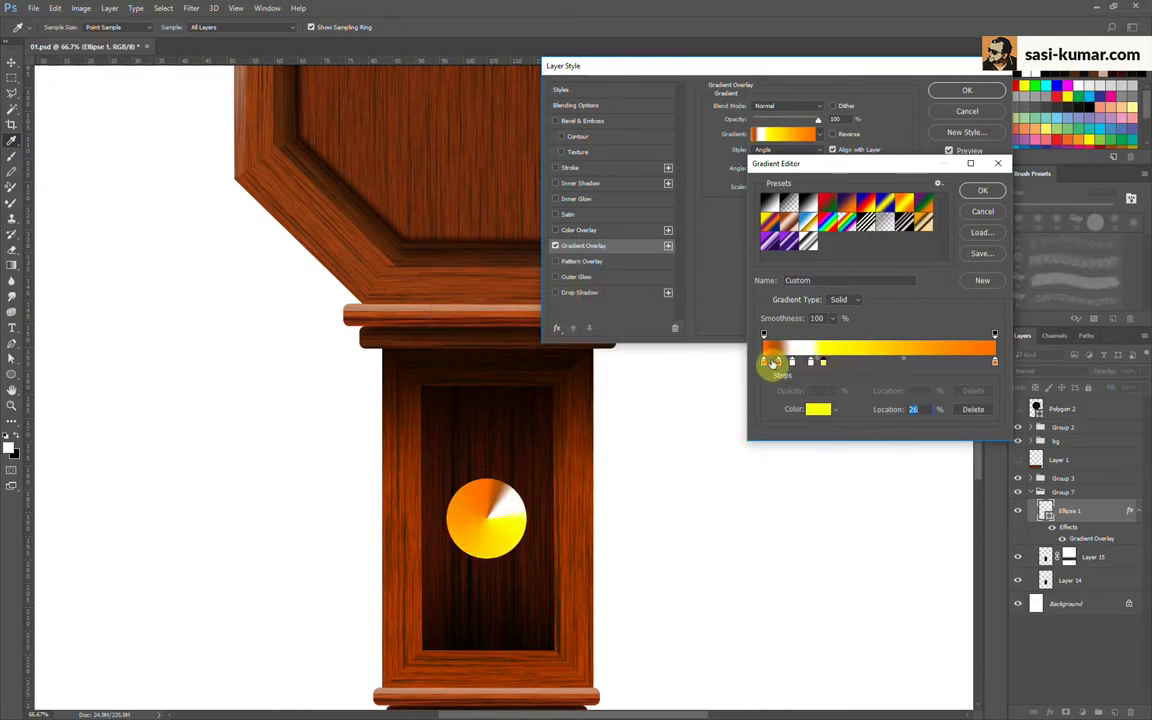
Step: Add an orange stop and reposition the stops along the gradient
{"action": "left_click", "coordinate": [903, 362]}
{"action": "double_click", "coordinate": [836, 362]}
{"action": "left_click", "coordinate": [775, 348]}
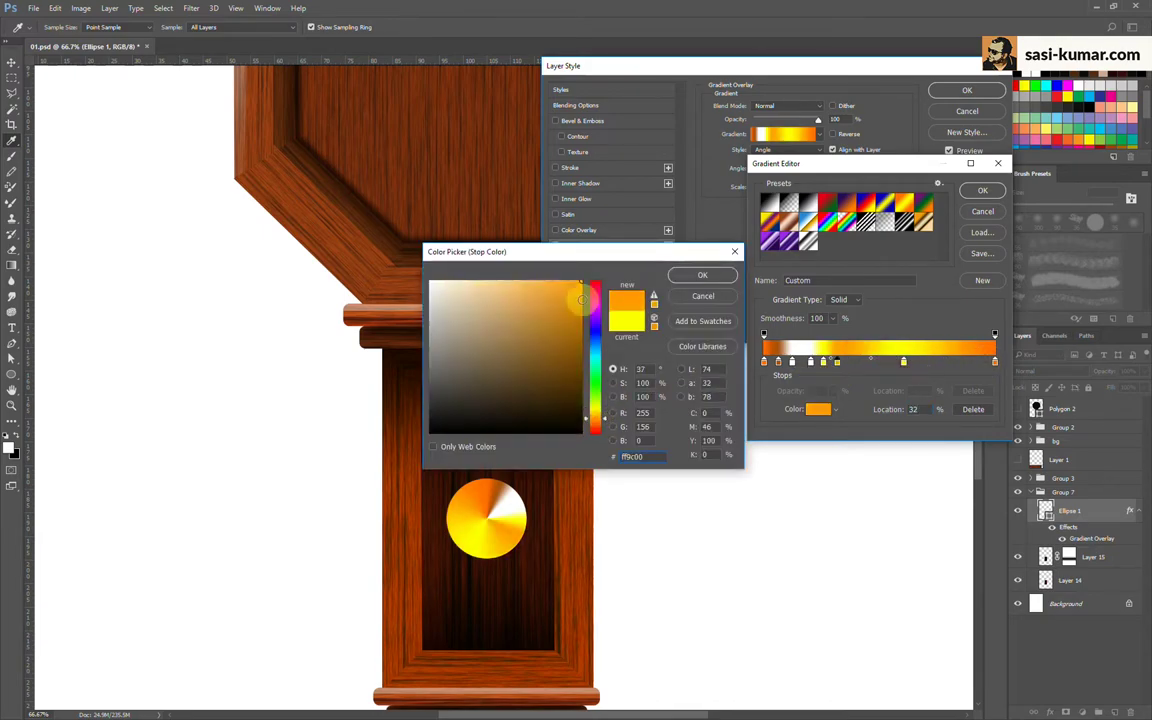
{"action": "key", "text": "Return"}
{"action": "left_click_drag", "start_coordinate": [903, 362], "coordinate": [850, 364]}
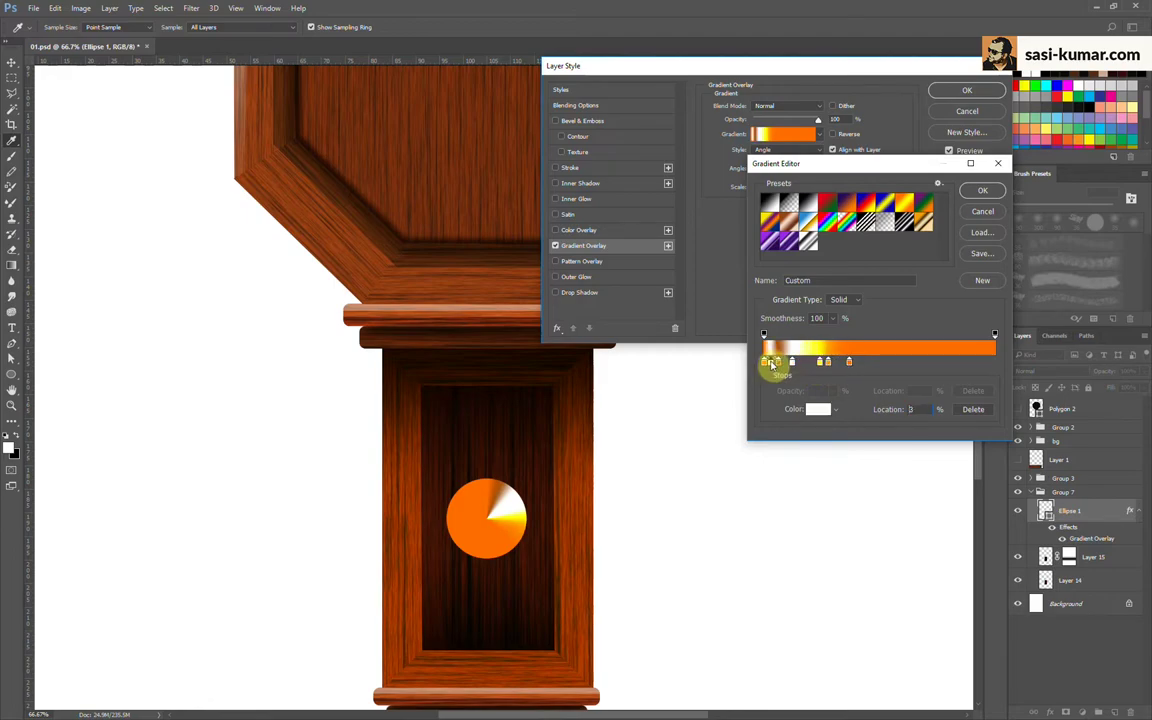
{"action": "left_click_drag", "start_coordinate": [819, 362], "coordinate": [801, 362]}
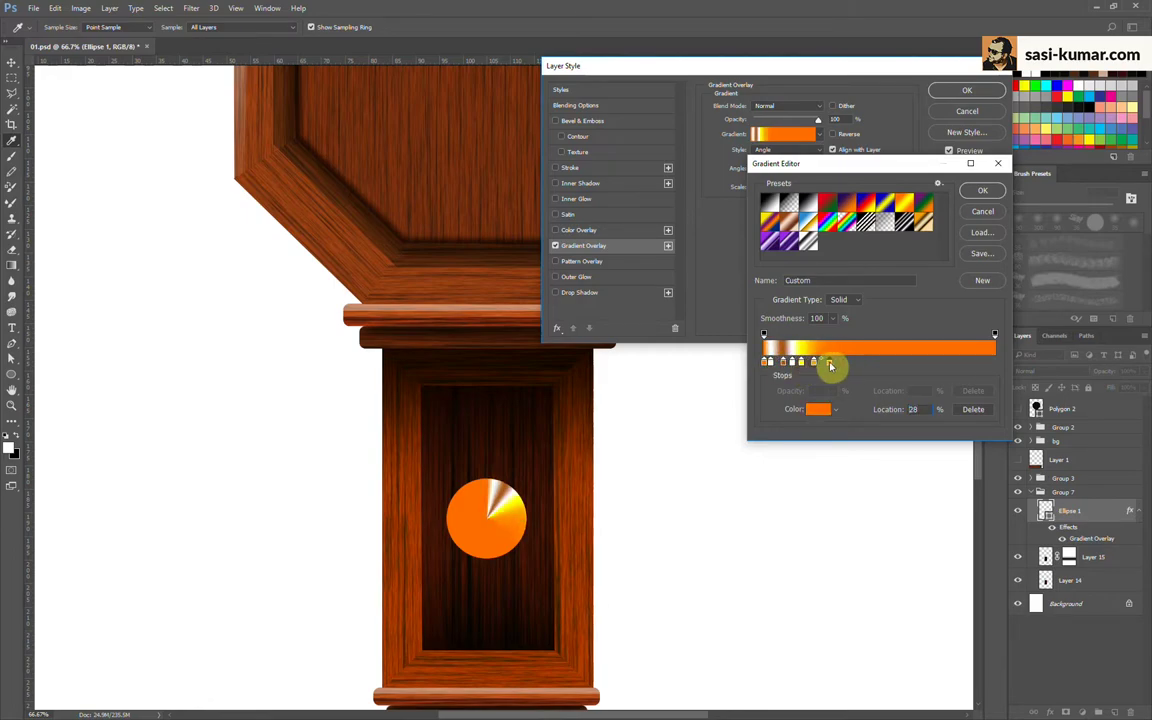
Step: Recolour three stops dark brown, darker brown and lighter orange-brown
{"action": "double_click", "coordinate": [844, 362]}
{"action": "left_click", "coordinate": [579, 360]}
{"action": "type", "text": "40"}
{"action": "key", "text": "Return"}
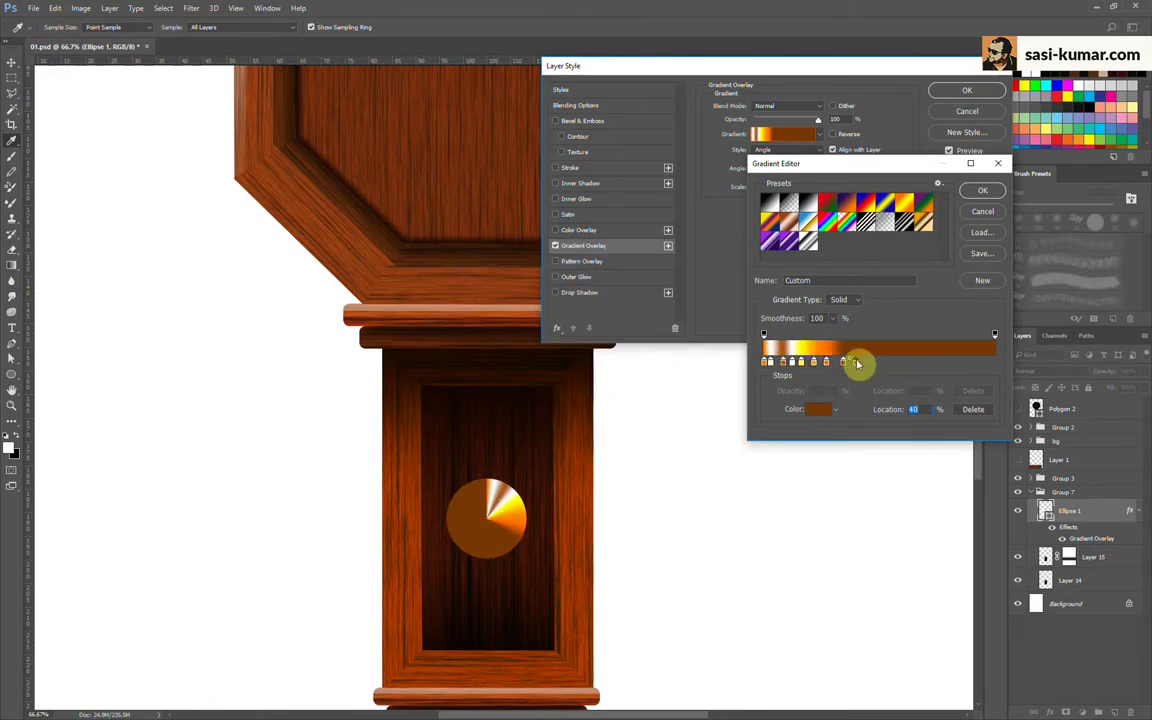
{"action": "double_click", "coordinate": [857, 363]}
{"action": "left_click", "coordinate": [563, 381]}
{"action": "key", "text": "Return"}
{"action": "double_click", "coordinate": [869, 363]}
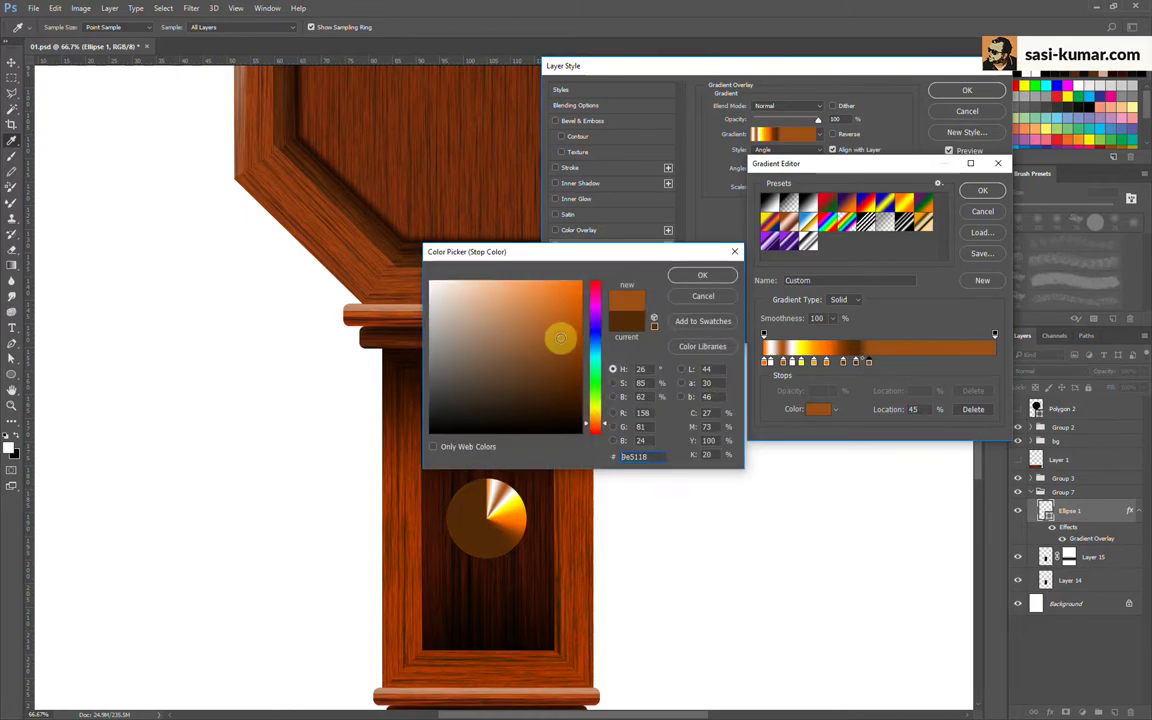
{"action": "left_click", "coordinate": [560, 337]}
{"action": "key", "text": "Return"}
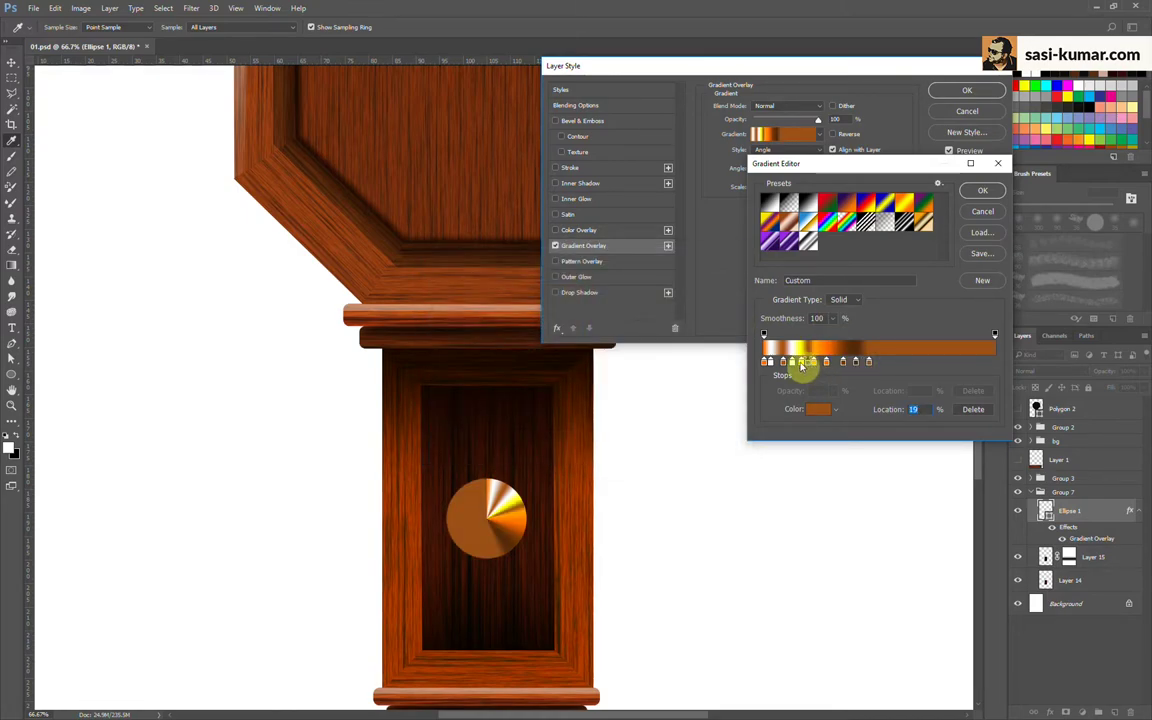
Step: Add a yellow stop at 53% and duplicate stops out to 59%, 68% and 82%
{"action": "left_click", "coordinate": [874, 362]}
{"action": "left_click_drag", "start_coordinate": [787, 361], "coordinate": [900, 362]}
{"action": "left_click_drag", "start_coordinate": [767, 362], "coordinate": [900, 362]}
{"action": "left_click_drag", "start_coordinate": [820, 362], "coordinate": [903, 362]}
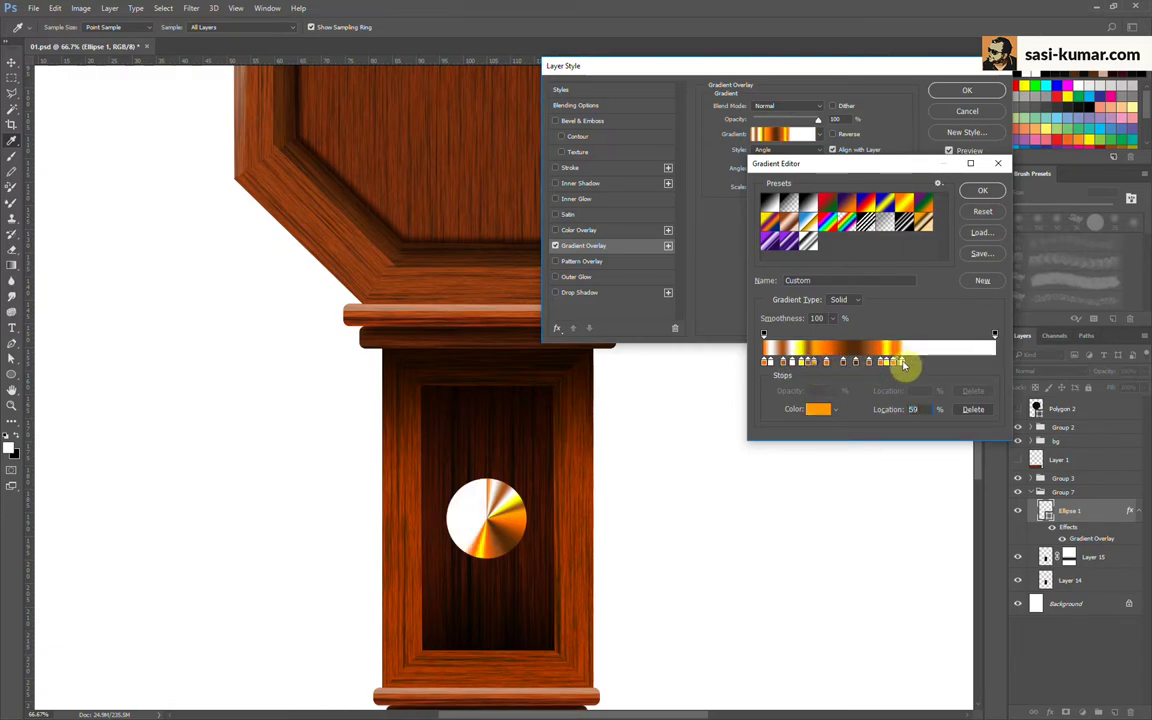
{"action": "left_click_drag", "start_coordinate": [818, 362], "coordinate": [920, 362]}
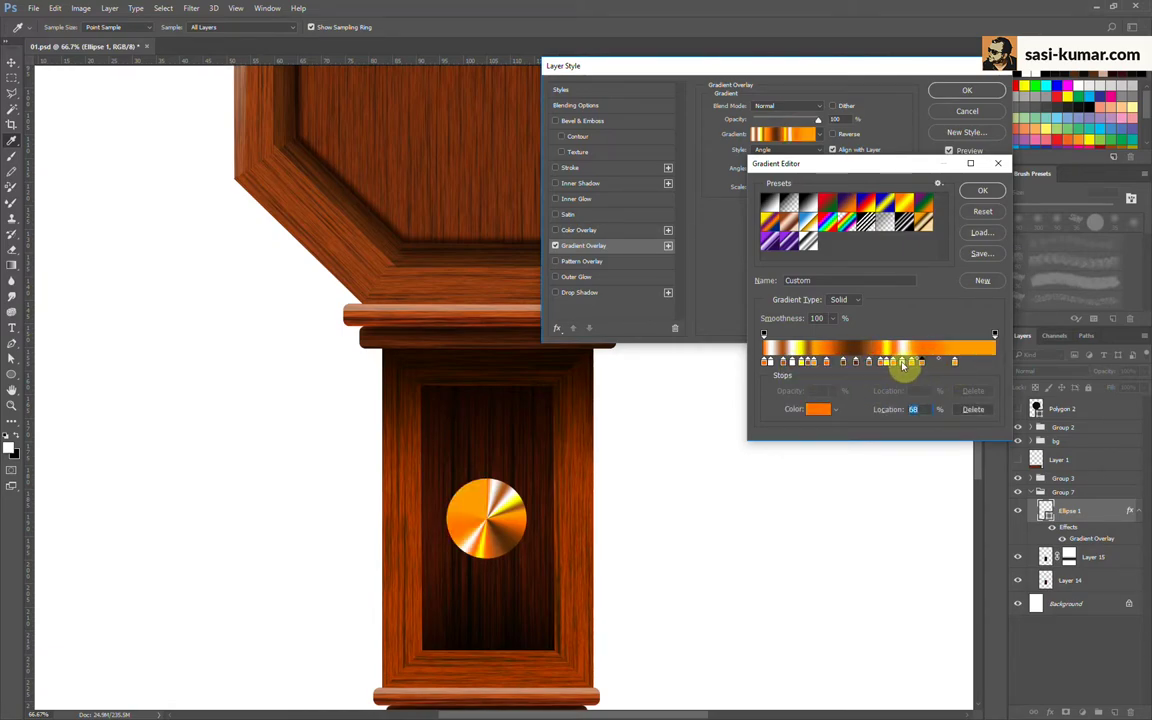
Step: Add dark brown stops at the far right end and 87%, then accept the gold gradient
{"action": "double_click", "coordinate": [948, 362]}
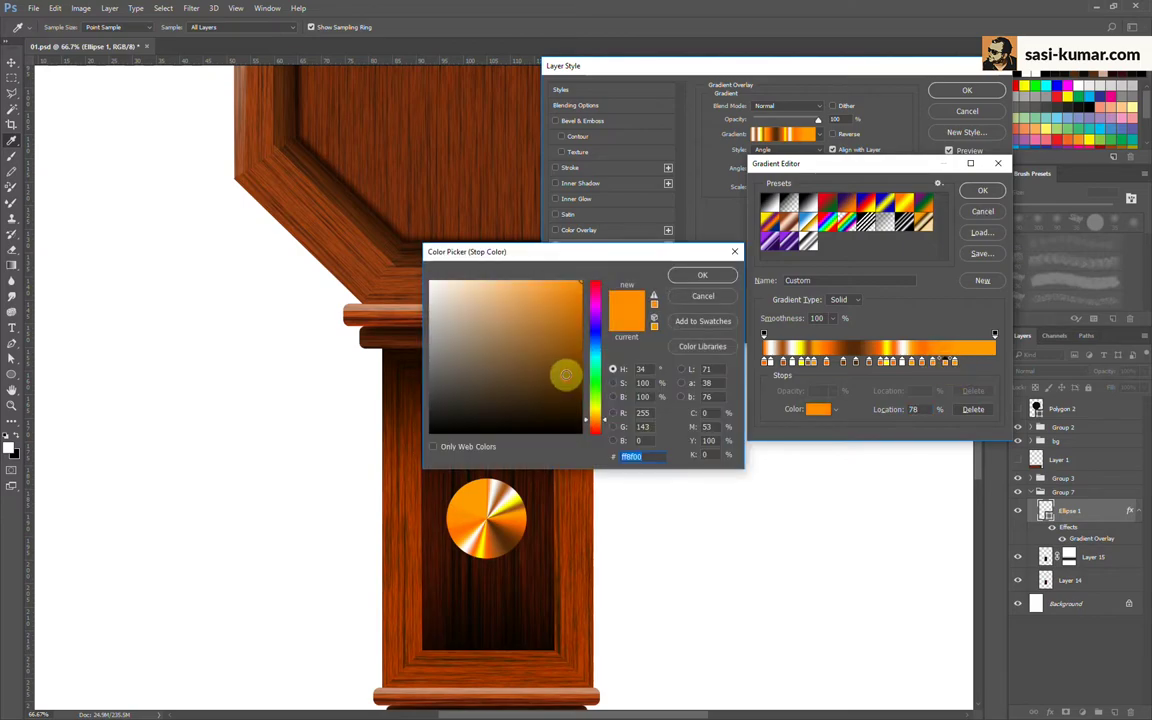
{"action": "left_click", "coordinate": [566, 373]}
{"action": "left_click", "coordinate": [700, 273]}
{"action": "left_click_drag", "start_coordinate": [784, 362], "coordinate": [995, 362]}
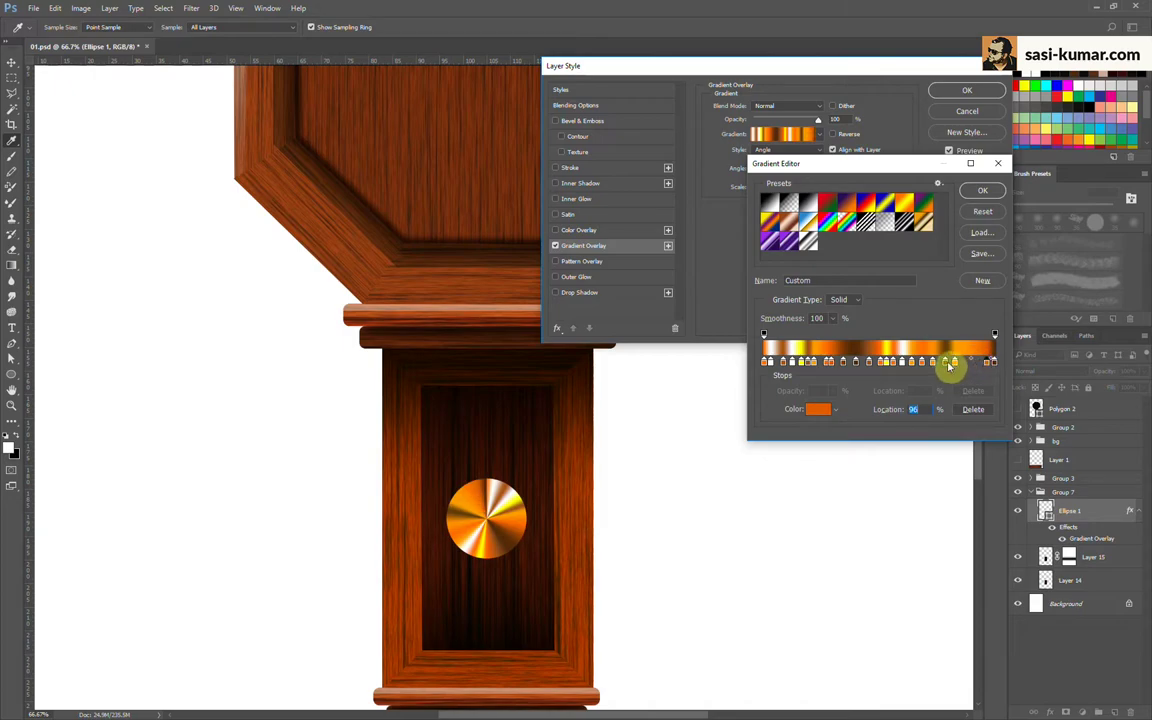
{"action": "left_click", "coordinate": [967, 362]}
{"action": "double_click", "coordinate": [966, 362]}
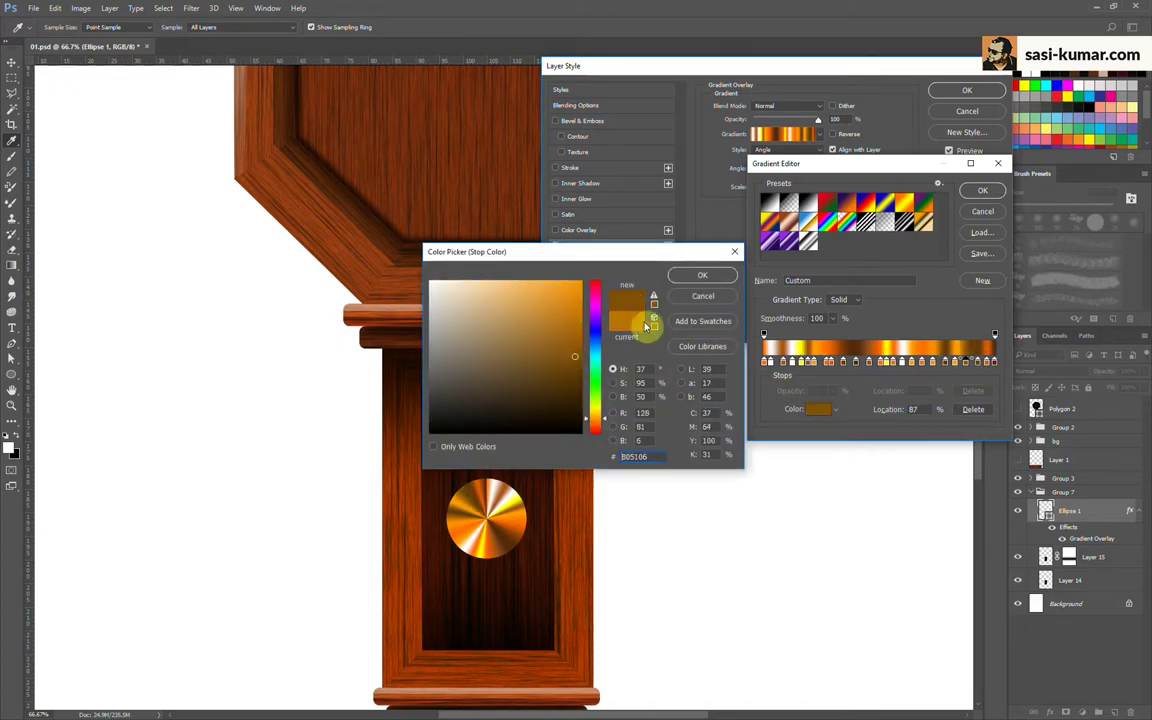
{"action": "left_click", "coordinate": [702, 276]}
{"action": "left_click", "coordinate": [982, 191]}
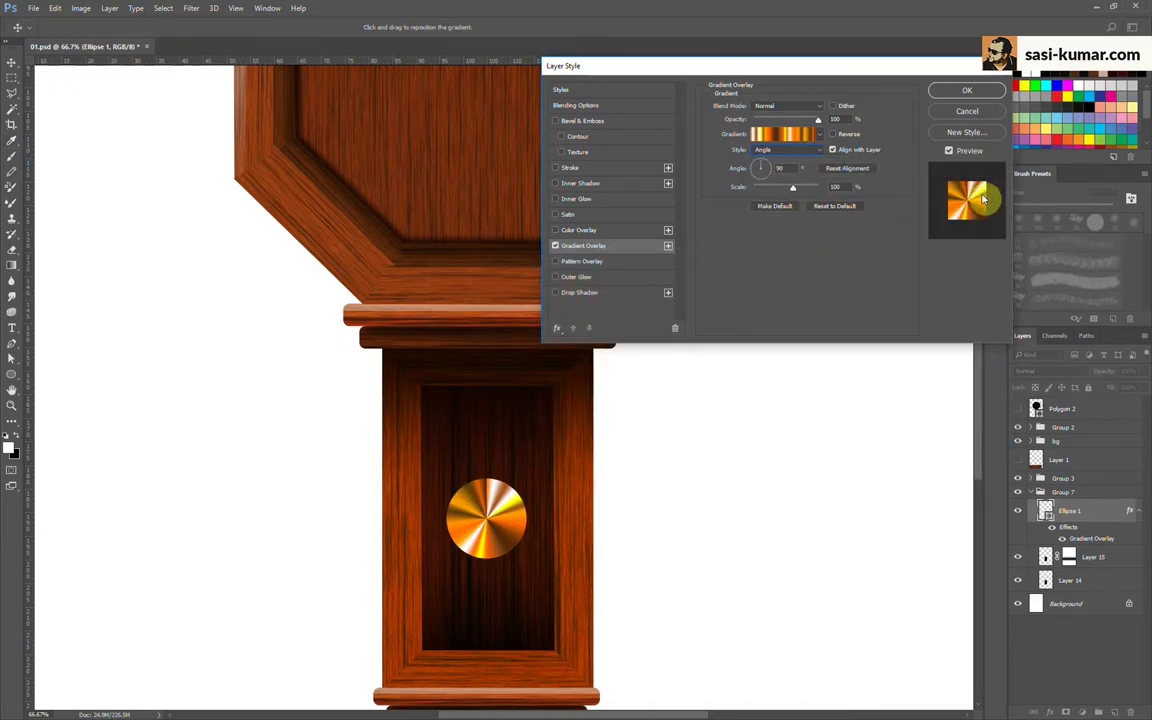
{"action": "left_click", "coordinate": [967, 93]}
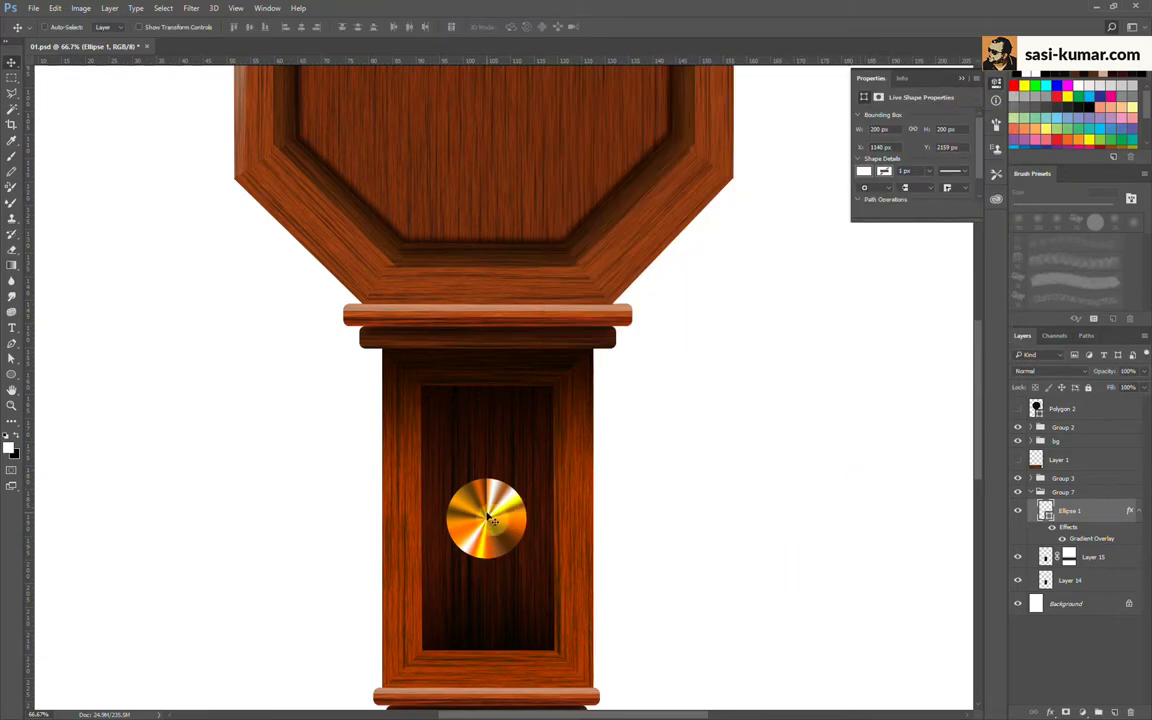
Step: Duplicate the gold disc and give the copy the Copper gradient preset
{"action": "left_click_drag", "start_coordinate": [493, 527], "coordinate": [708, 502], "text": "alt"}
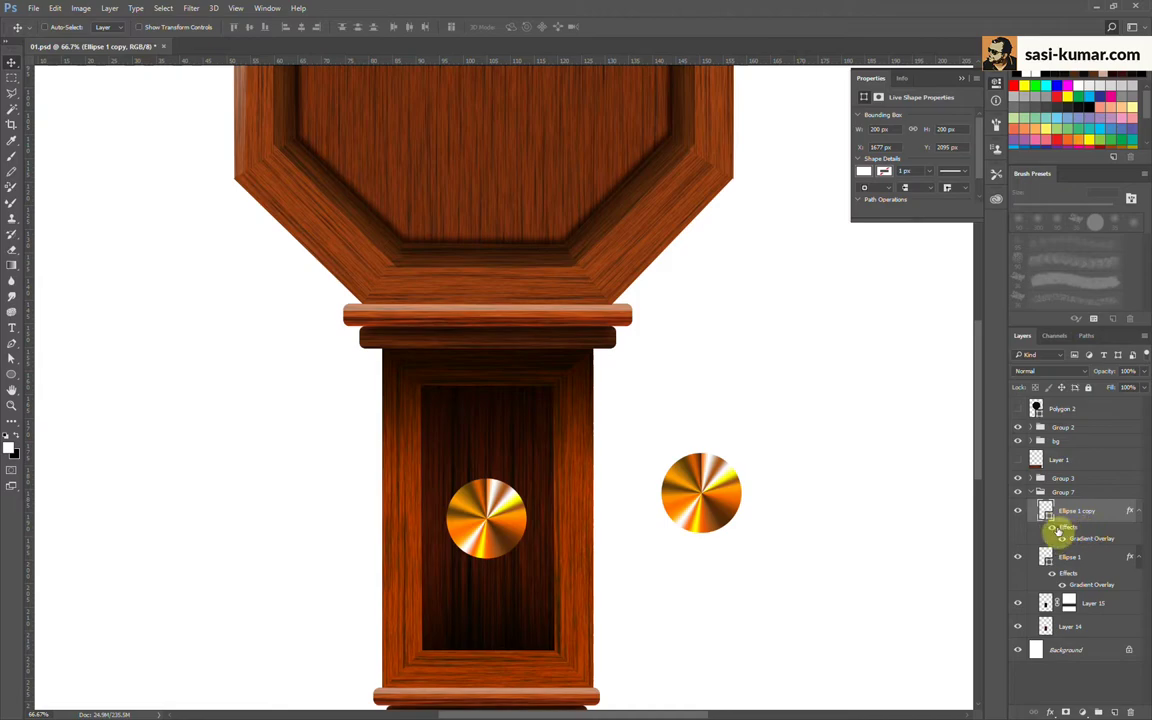
{"action": "left_click", "coordinate": [1053, 528]}
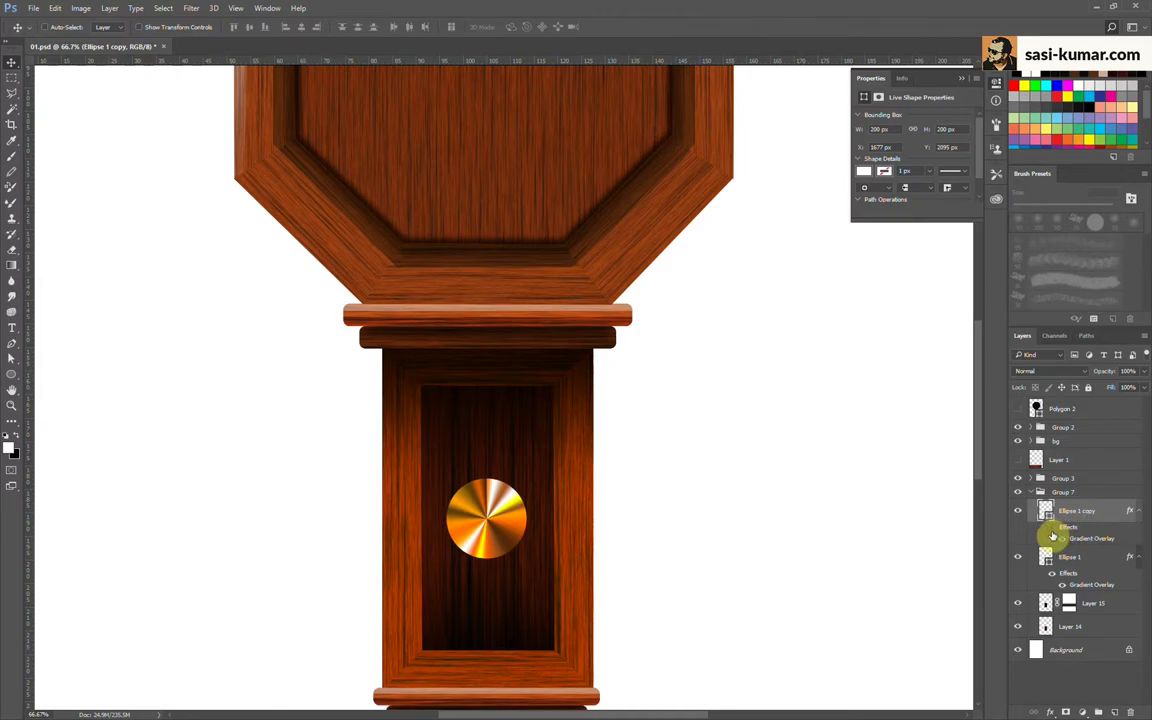
{"action": "double_click", "coordinate": [1121, 518]}
{"action": "left_click", "coordinate": [600, 246]}
{"action": "left_click", "coordinate": [785, 133]}
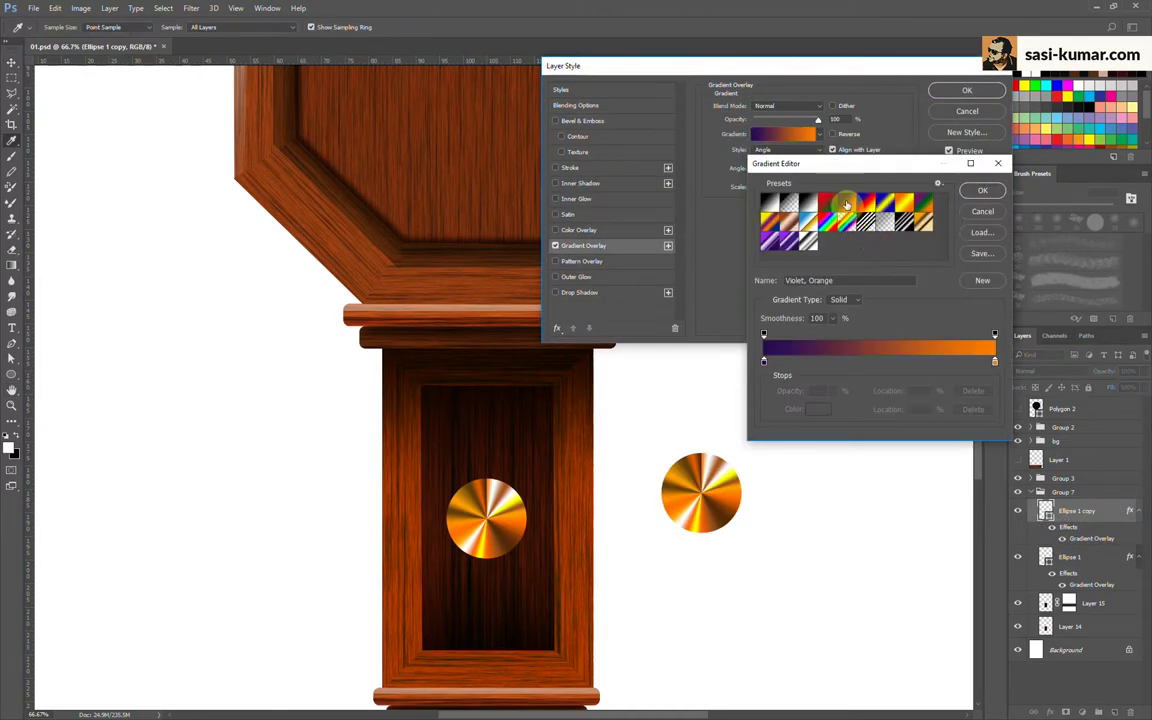
{"action": "left_click", "coordinate": [789, 226]}
{"action": "left_click", "coordinate": [981, 193]}
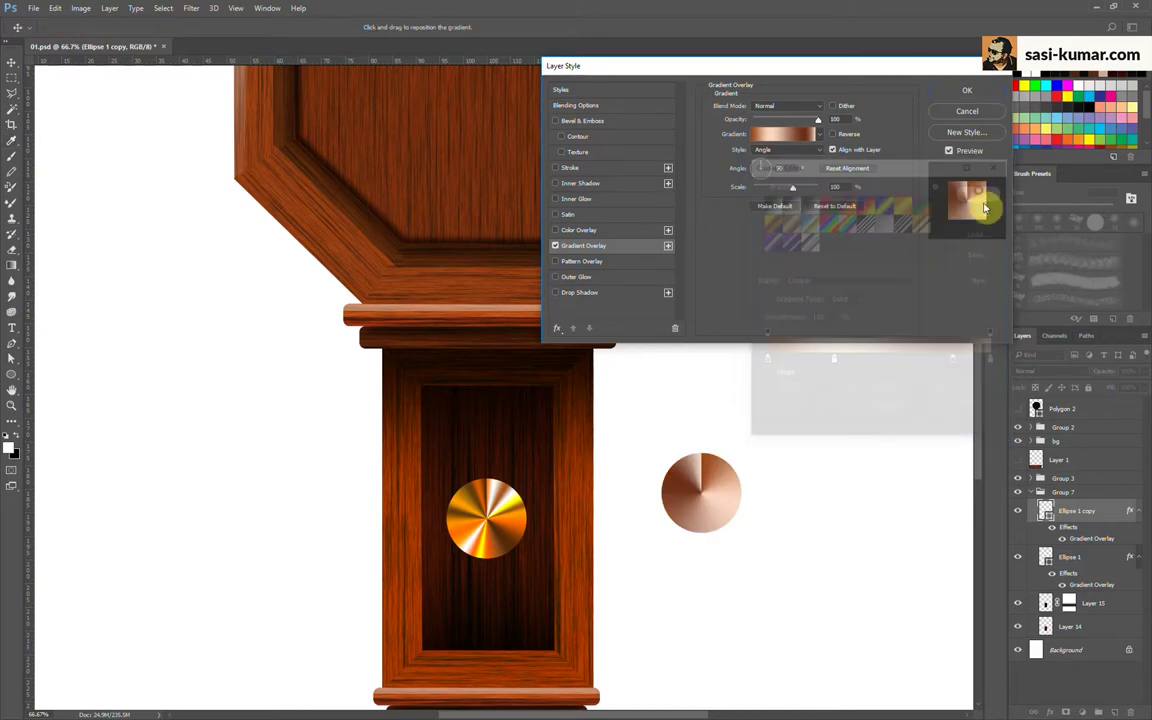
{"action": "left_click", "coordinate": [966, 91]}
Step: Place the copper copy below the gold disc, align the two discs and move them together
{"action": "key", "text": "ctrl+bracketleft"}
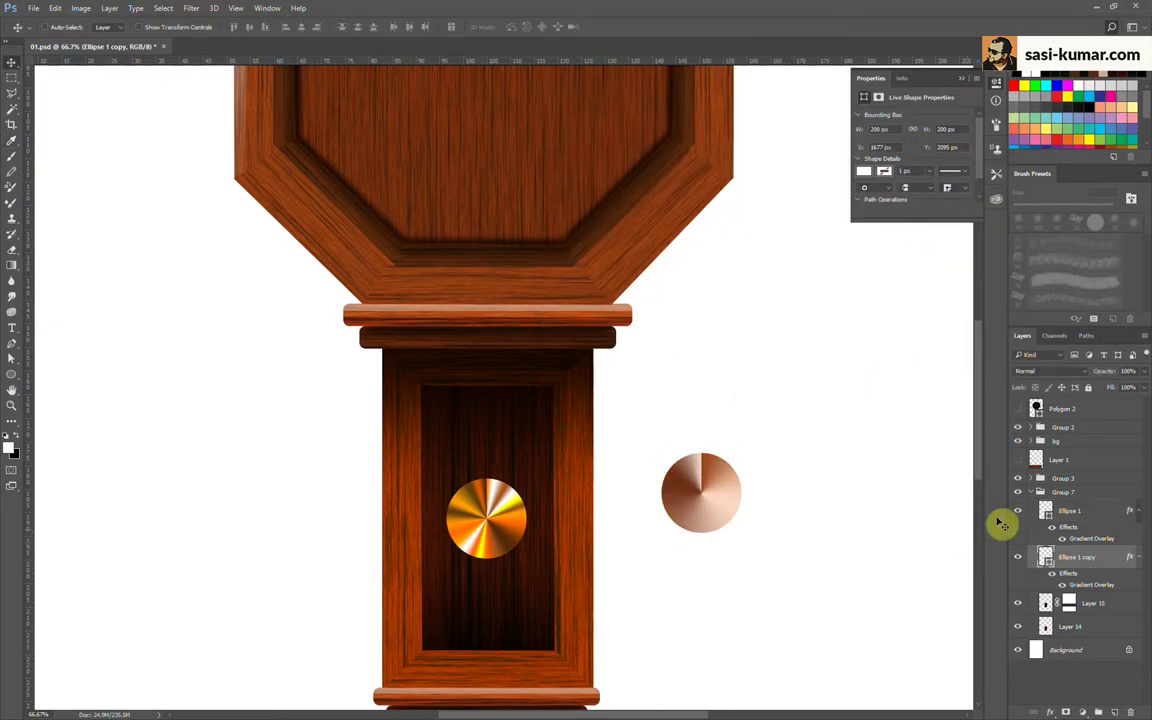
{"action": "left_click", "coordinate": [1070, 510], "text": "shift"}
{"action": "left_click", "coordinate": [249, 26]}
{"action": "left_click_drag", "start_coordinate": [647, 496], "coordinate": [693, 500]}
Step: Set the gold disc to Overlay at 75% opacity and move both discs onto the dark panel
{"action": "left_click", "coordinate": [1070, 512]}
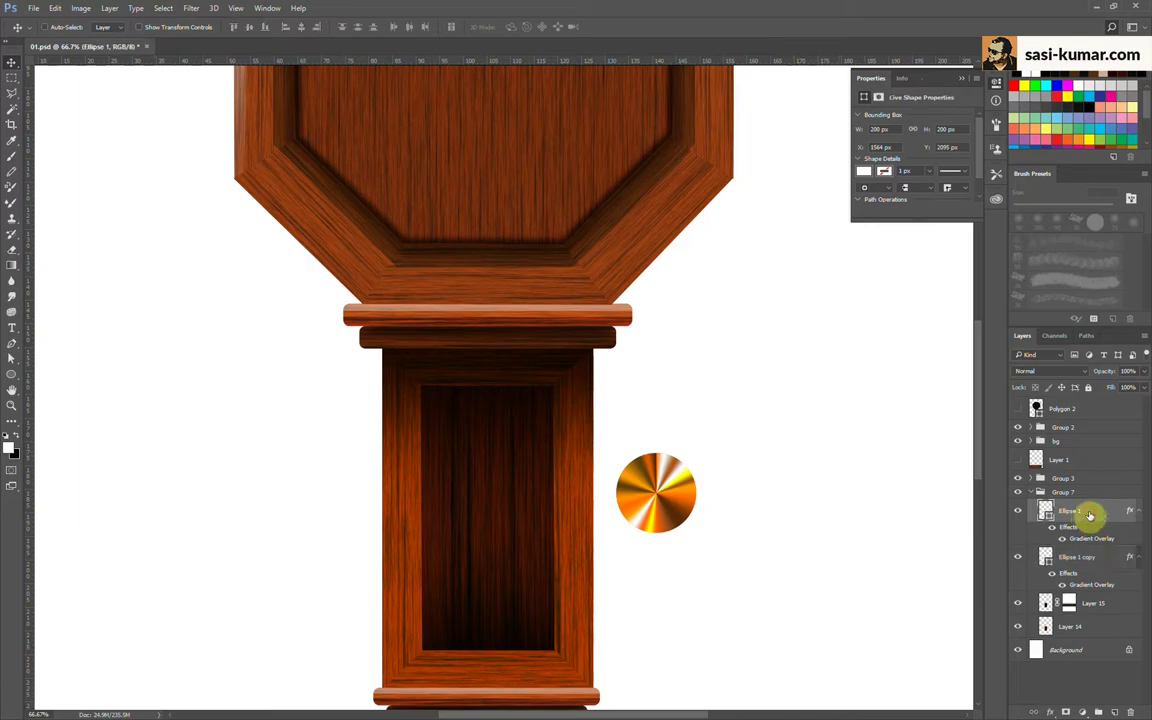
{"action": "left_click", "coordinate": [1143, 371]}
{"action": "mouse_move", "coordinate": [1140, 388]}
{"action": "left_mouse_down"}
{"action": "mouse_move", "coordinate": [1104, 388]}
{"action": "mouse_move", "coordinate": [1130, 388]}
{"action": "left_mouse_up"}
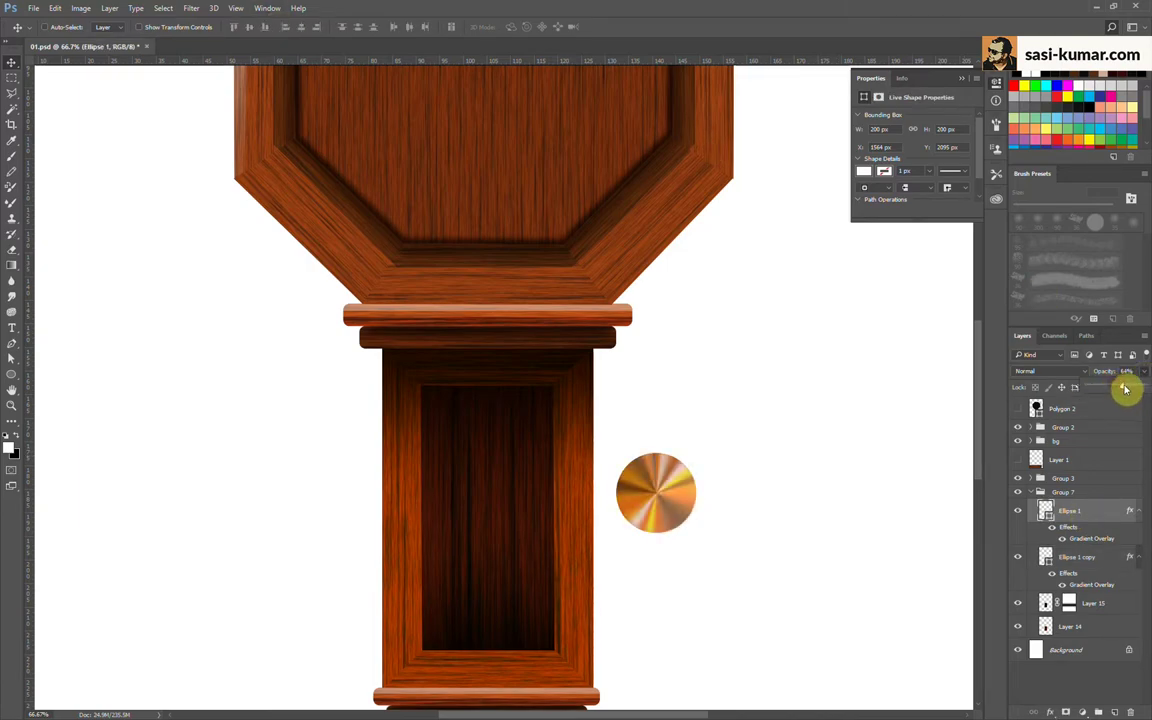
{"action": "left_click", "coordinate": [1090, 371]}
{"action": "type", "text": "70"}
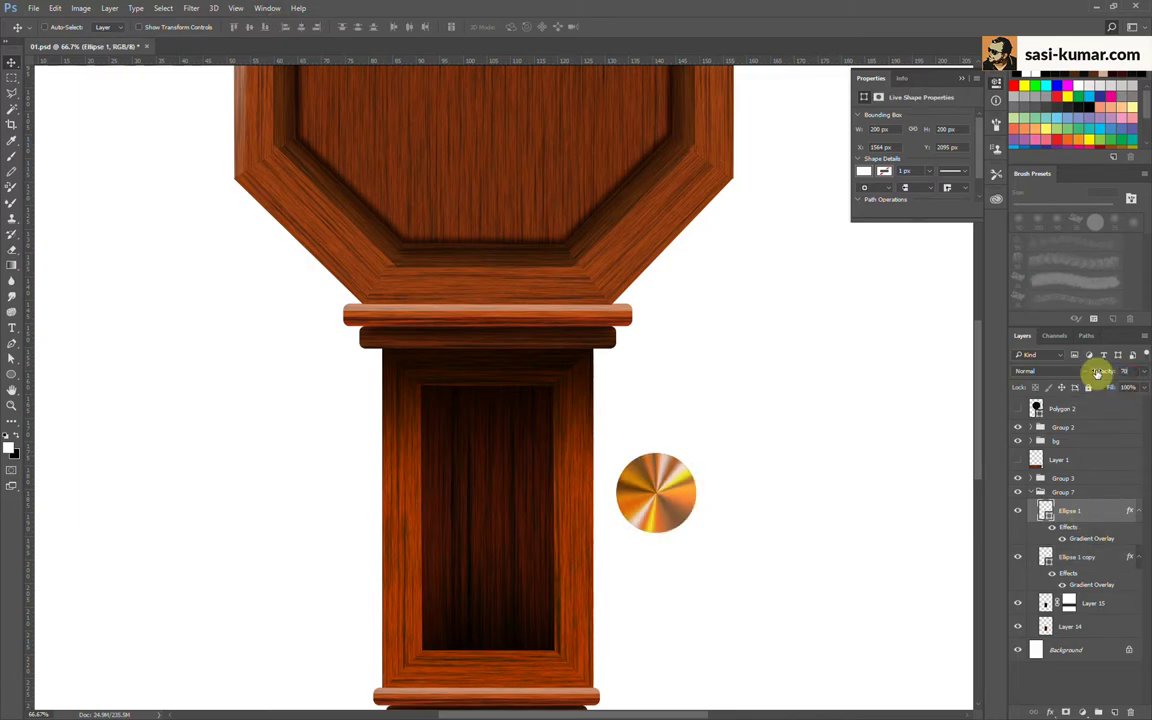
{"action": "left_click", "coordinate": [1039, 371]}
{"action": "left_click", "coordinate": [1032, 408]}
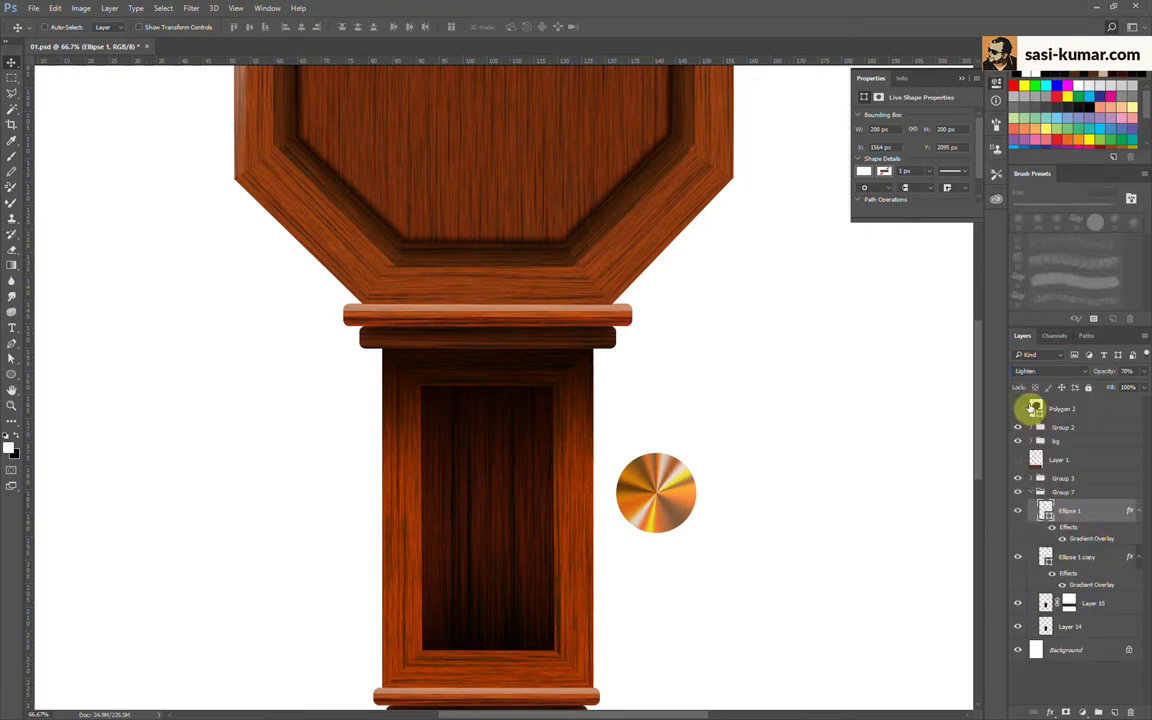
{"action": "left_click", "coordinate": [1050, 371]}
{"action": "left_click", "coordinate": [1048, 462]}
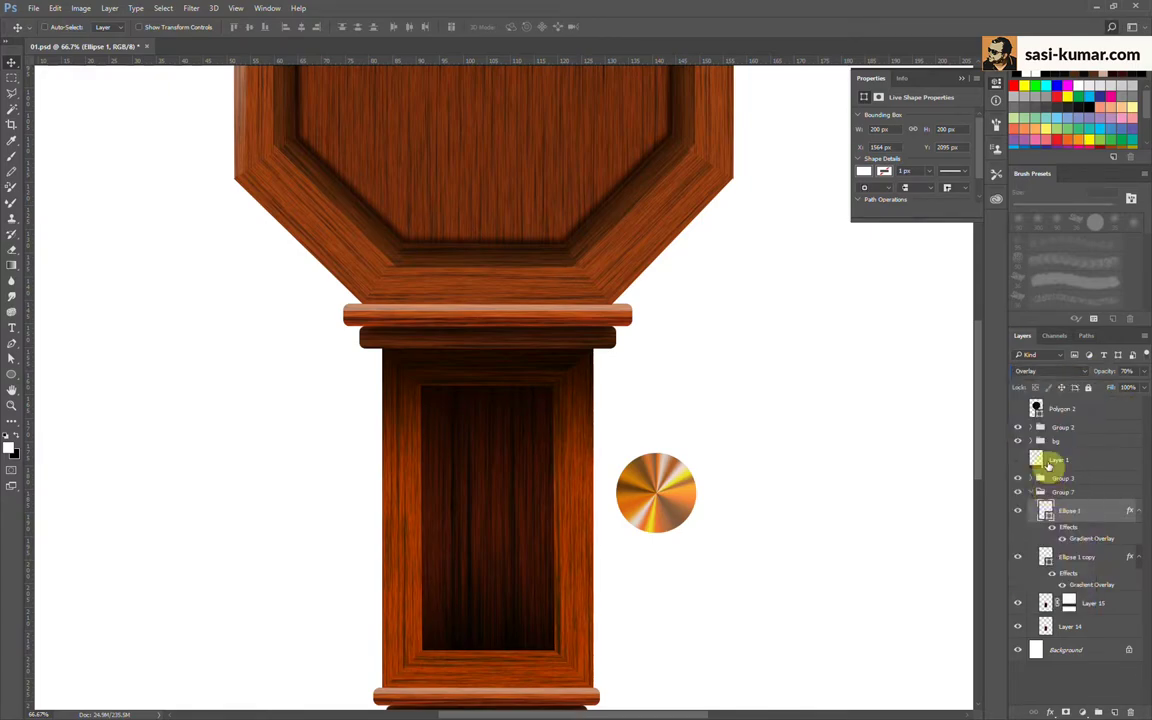
{"action": "left_click_drag", "start_coordinate": [1130, 388], "coordinate": [1136, 388]}
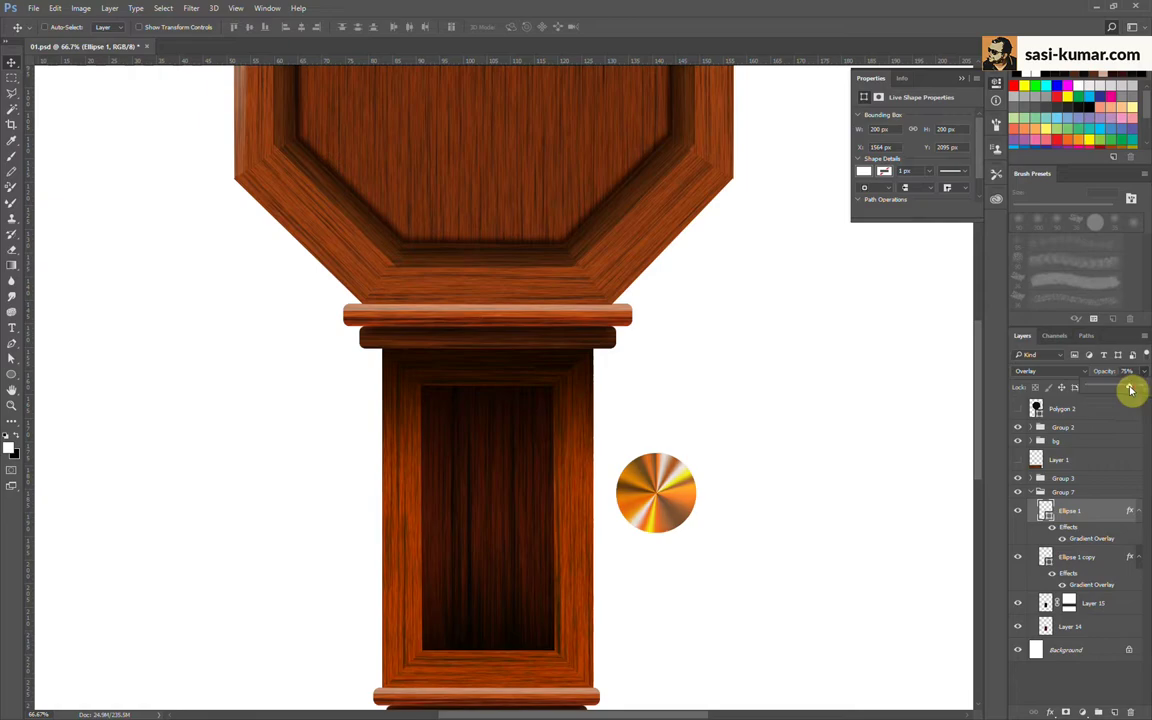
{"action": "left_click_drag", "start_coordinate": [655, 492], "coordinate": [487, 510]}
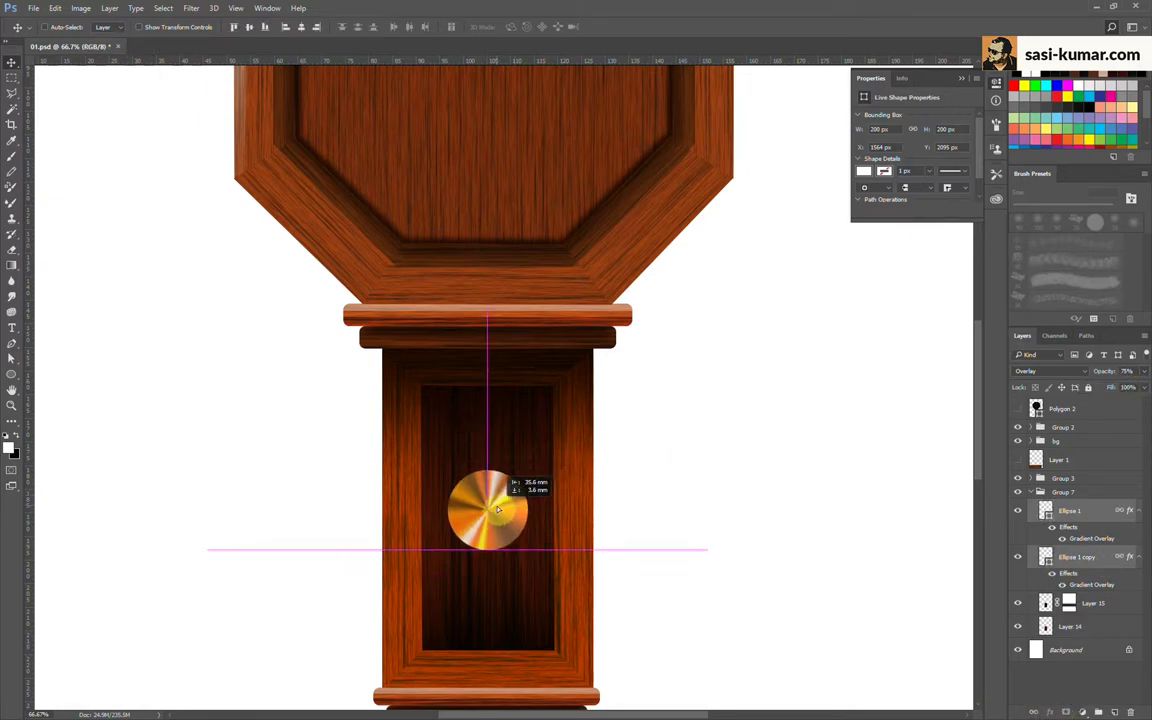
Step: Merge the two discs into one layer, rasterize it and adjust its Curves
{"action": "right_click", "coordinate": [1146, 534]}
{"action": "left_click", "coordinate": [1003, 530]}
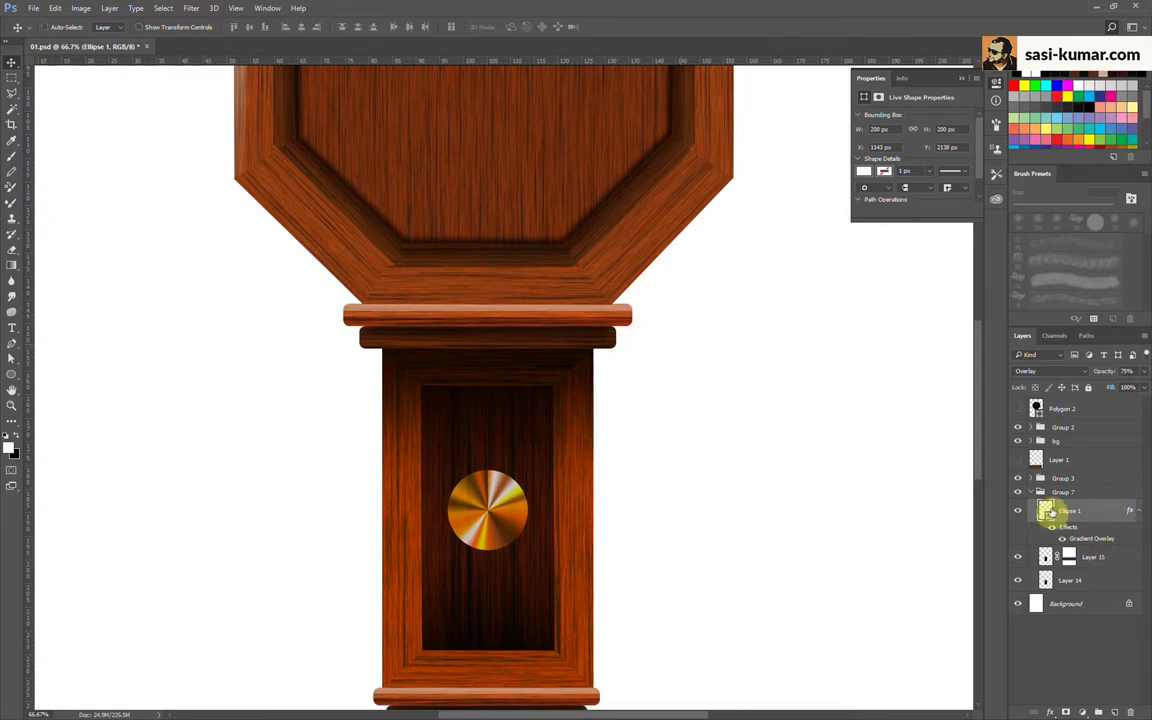
{"action": "right_click", "coordinate": [1098, 520]}
{"action": "left_click", "coordinate": [993, 342]}
{"action": "key", "text": "ctrl+m"}
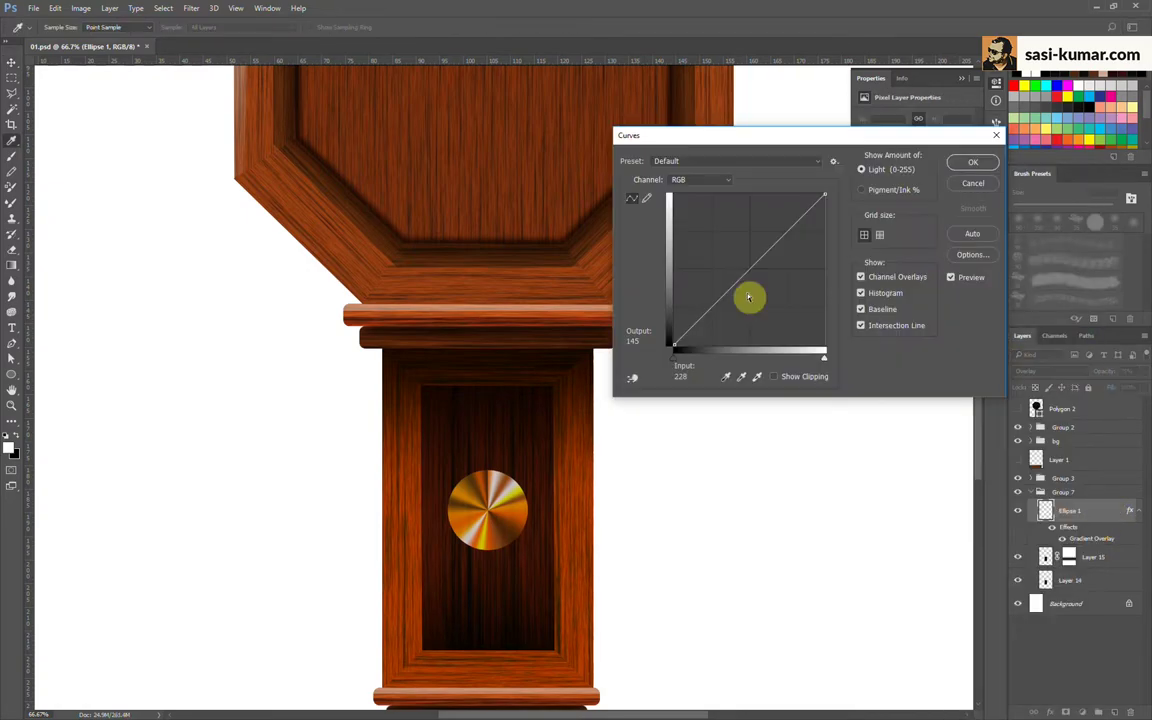
{"action": "mouse_move", "coordinate": [748, 296]}
{"action": "left_mouse_down"}
{"action": "mouse_move", "coordinate": [745, 315]}
{"action": "mouse_move", "coordinate": [714, 291]}
{"action": "left_mouse_up"}
Step: Show Ellipse 1 and set its Gradient Overlay scale to 101%
{"action": "left_click", "coordinate": [970, 187]}
{"action": "left_click", "coordinate": [1018, 512]}
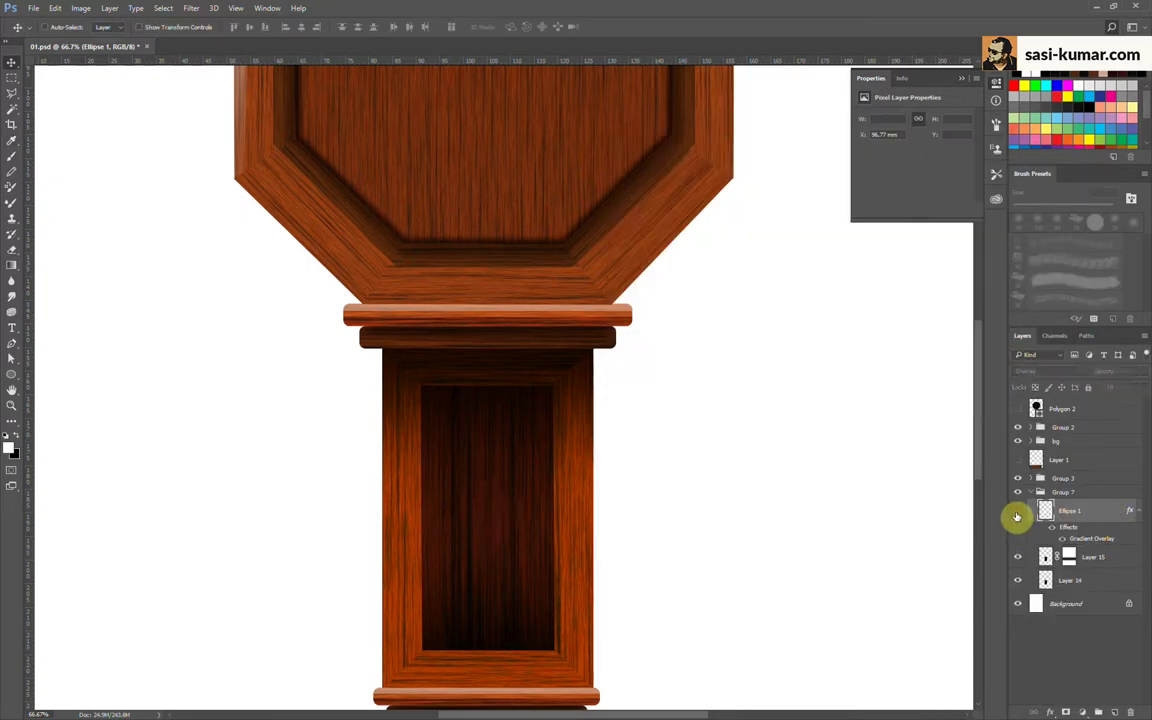
{"action": "double_click", "coordinate": [1108, 519]}
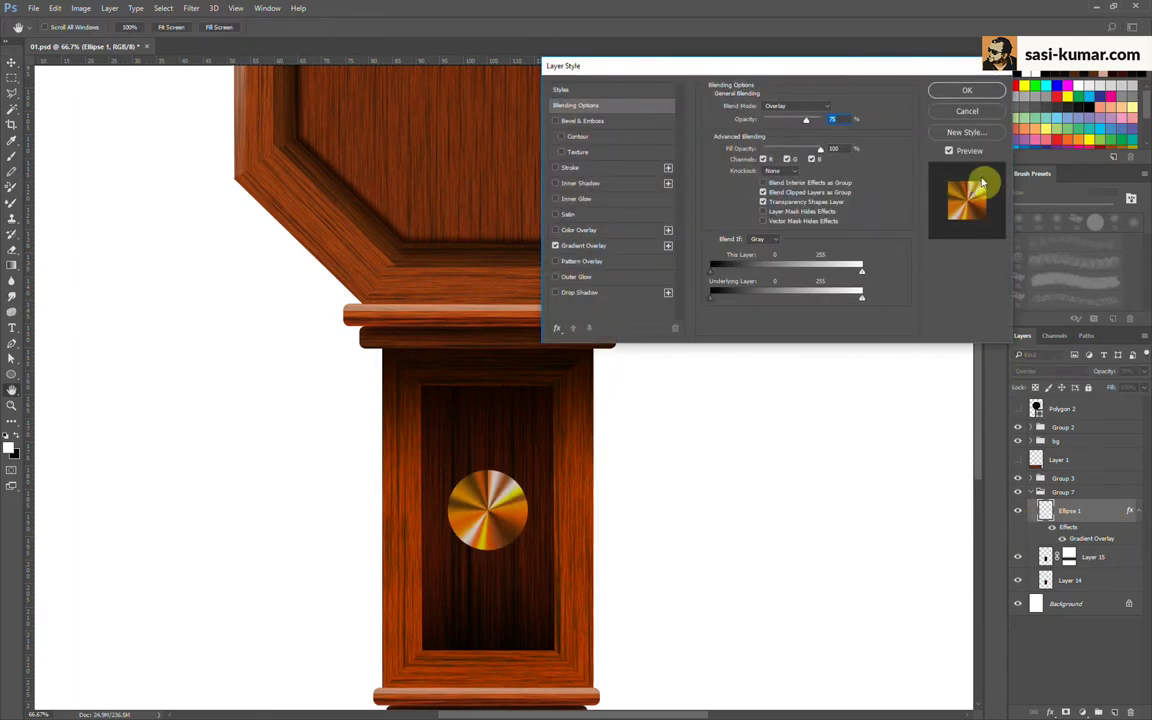
{"action": "left_click", "coordinate": [555, 249]}
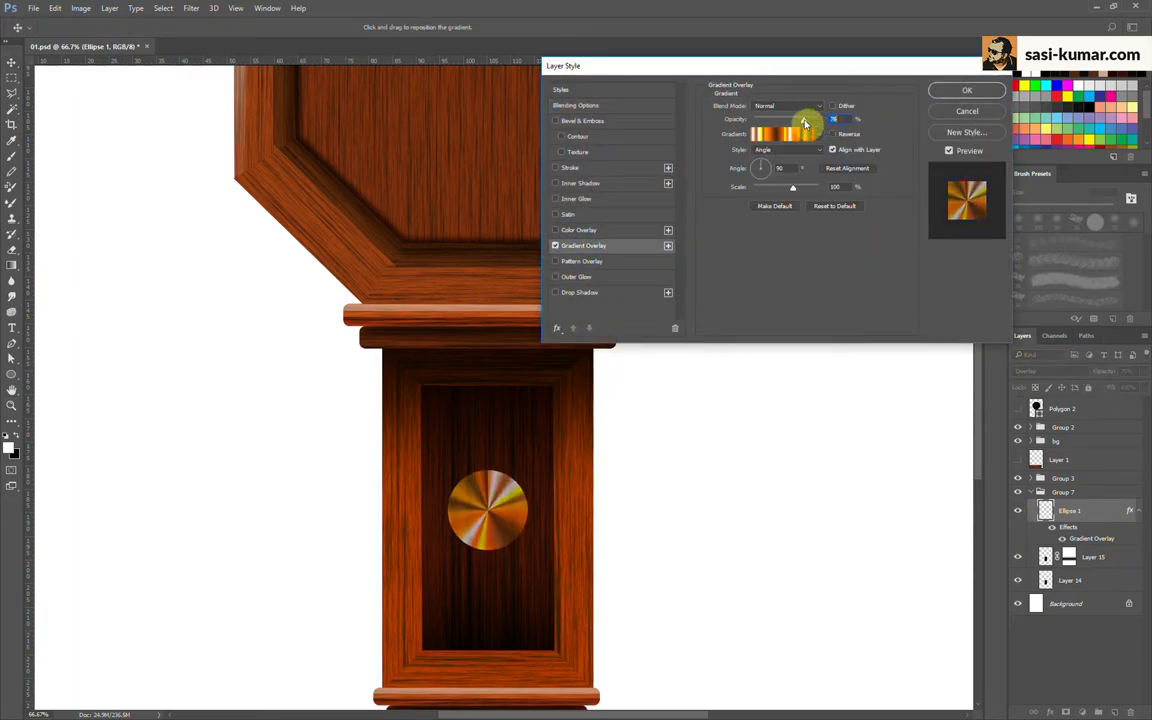
{"action": "left_click_drag", "start_coordinate": [793, 188], "coordinate": [796, 190]}
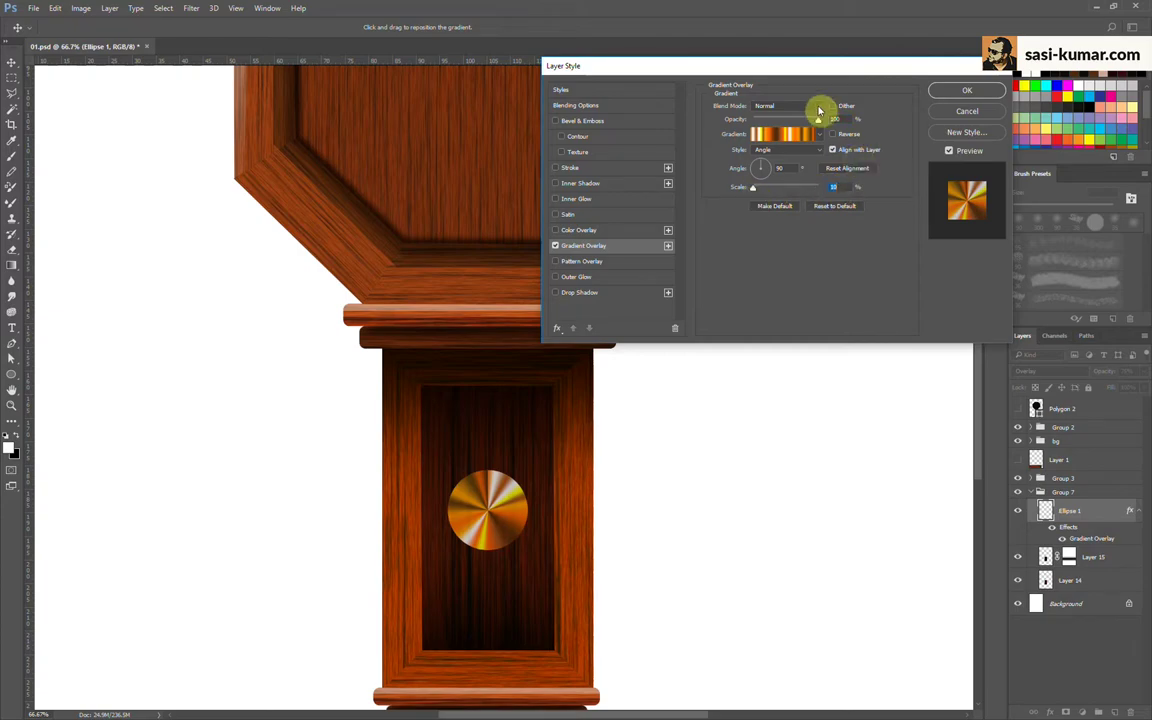
{"action": "left_click", "coordinate": [951, 92]}
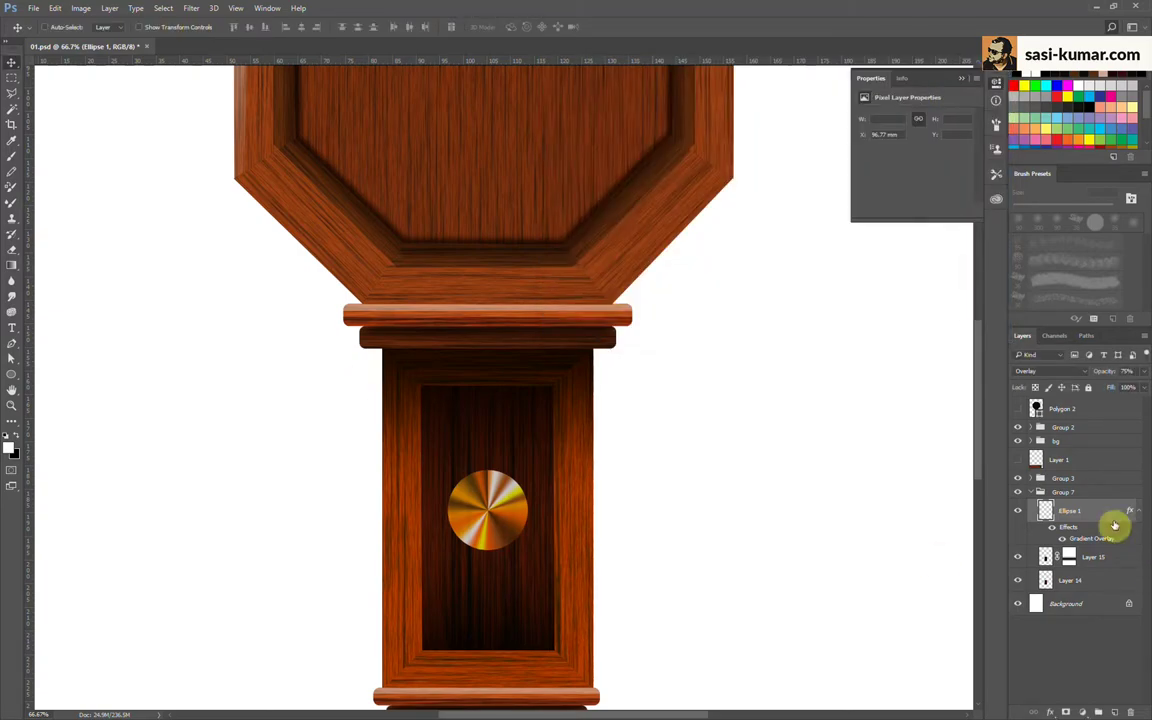
Step: Try removing the gradient overlay and converting to a smart object, undoing both
{"action": "left_click_drag", "start_coordinate": [1115, 526], "coordinate": [1132, 712]}
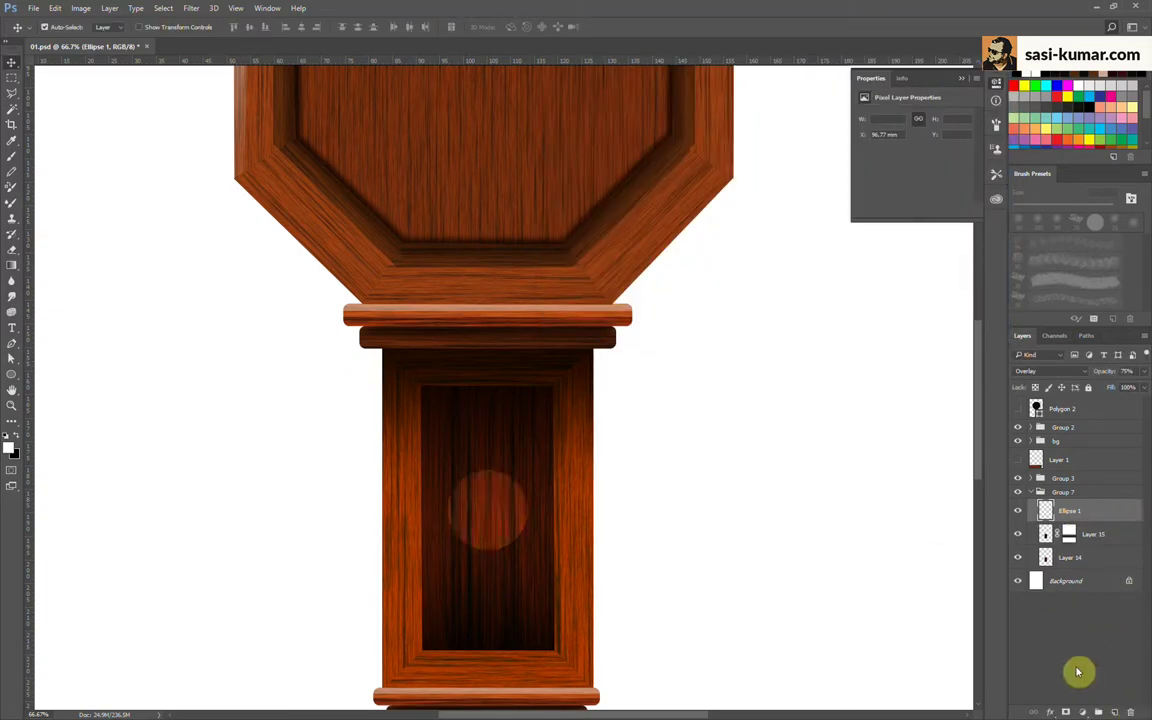
{"action": "key", "text": "ctrl+z"}
{"action": "right_click", "coordinate": [1088, 511]}
{"action": "left_click", "coordinate": [975, 315]}
{"action": "key", "text": "ctrl+z"}
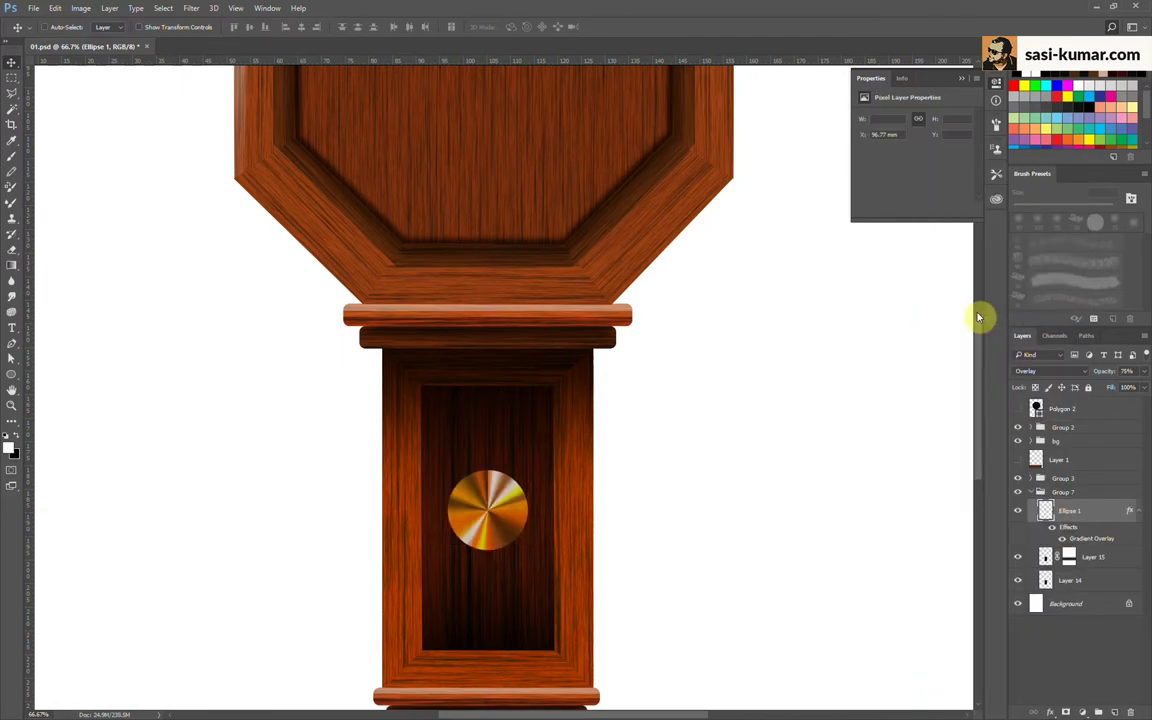
Step: Duplicate Ellipse 1 in place, strip its effects, and set it to Normal at 39% opacity
{"action": "left_click_drag", "start_coordinate": [508, 610], "coordinate": [494, 510]}
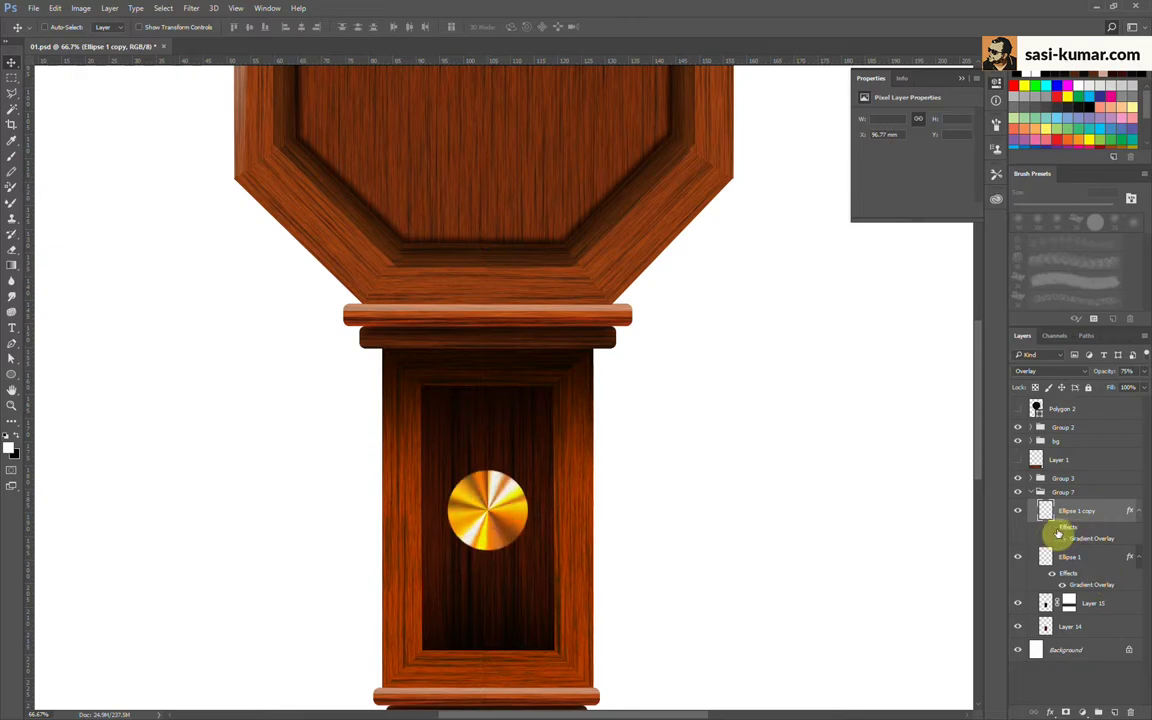
{"action": "left_click_drag", "start_coordinate": [1058, 533], "coordinate": [1046, 523]}
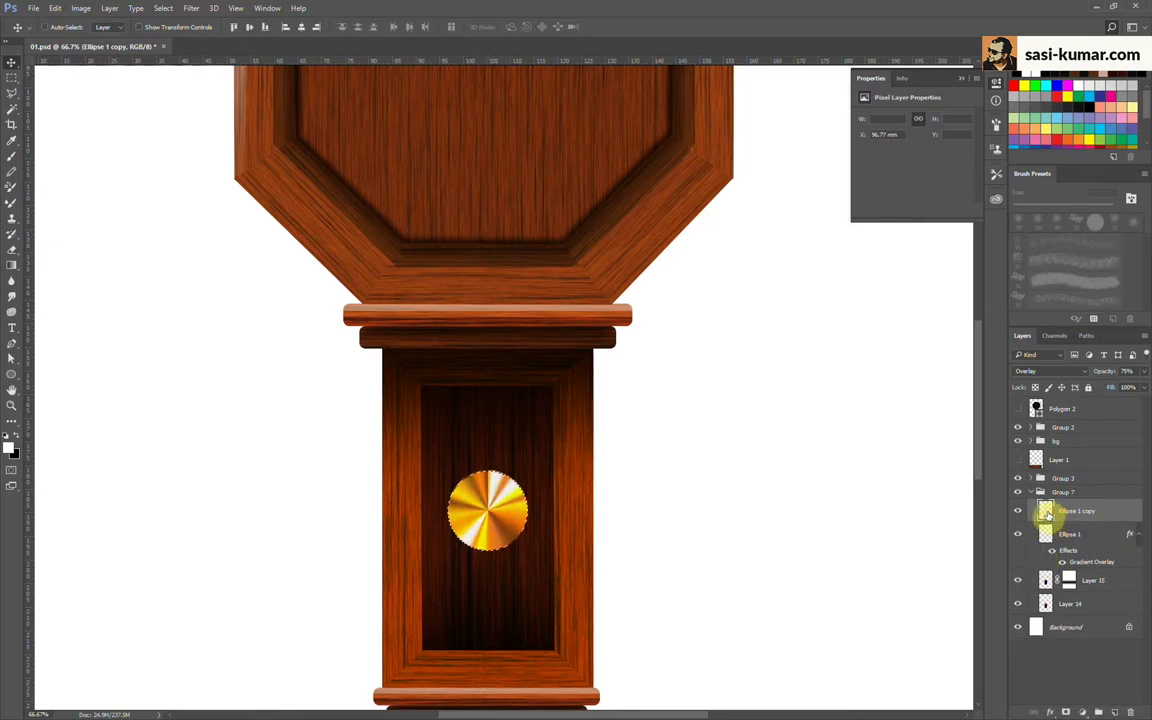
{"action": "left_click", "coordinate": [1050, 371]}
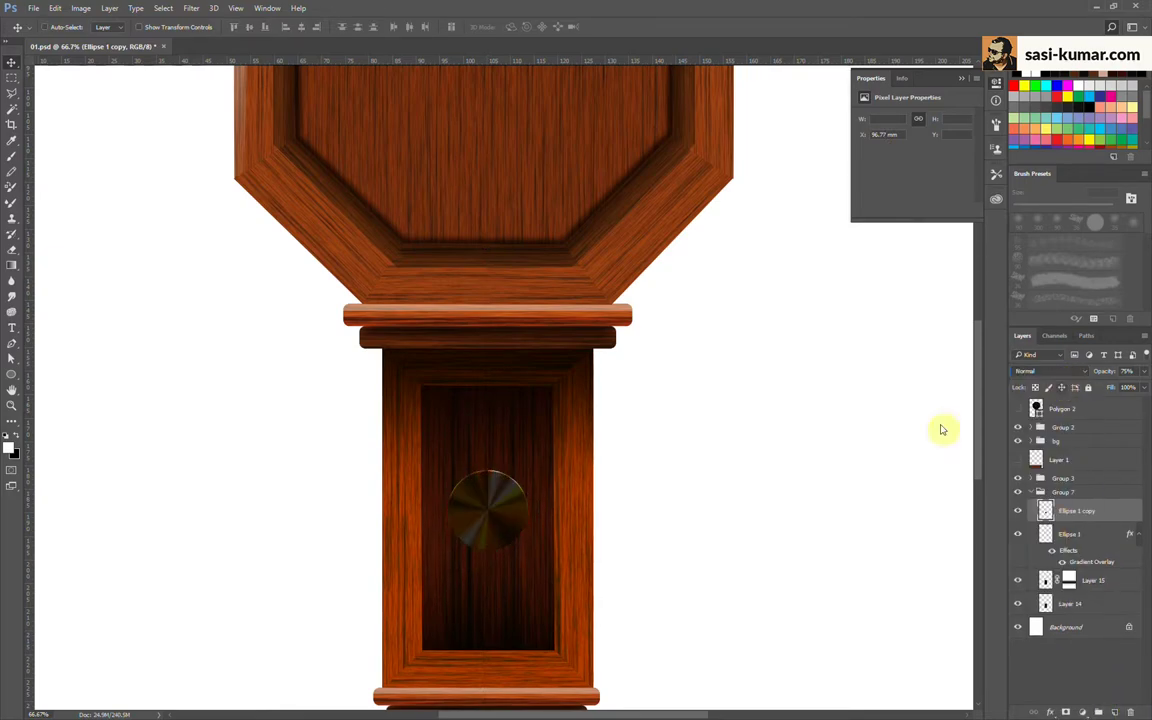
{"action": "left_click", "coordinate": [1045, 534], "text": "shift"}
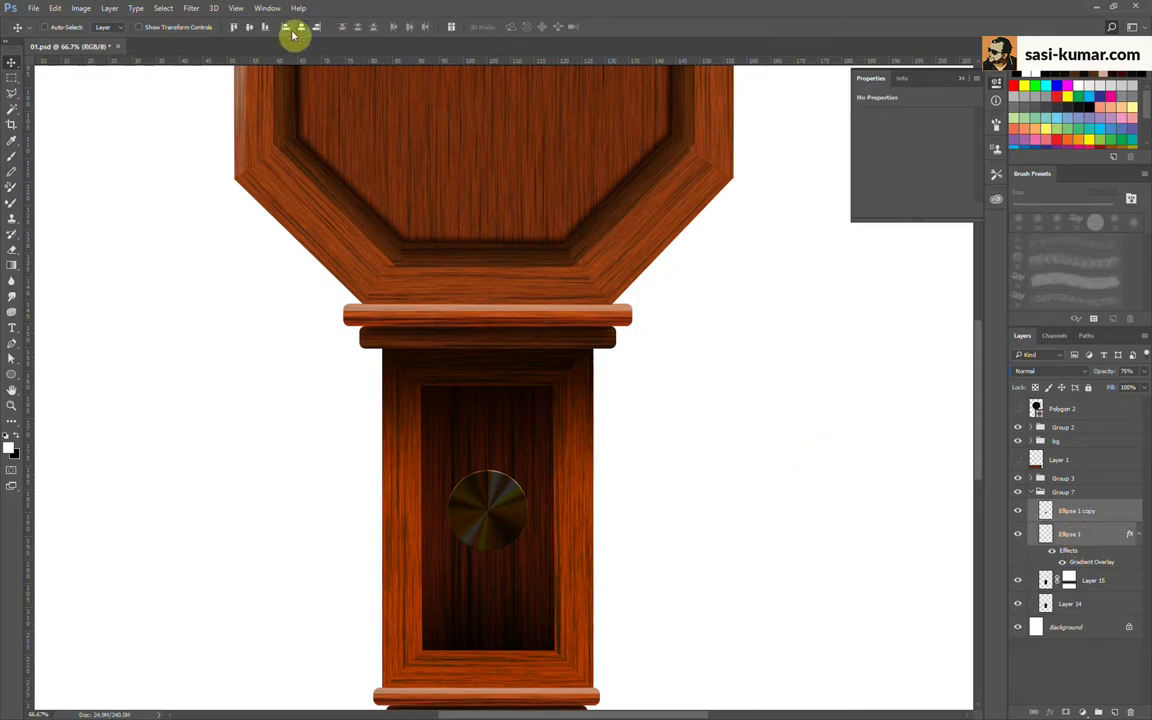
{"action": "left_click", "coordinate": [1080, 512]}
{"action": "left_click_drag", "start_coordinate": [1143, 371], "coordinate": [1113, 392]}
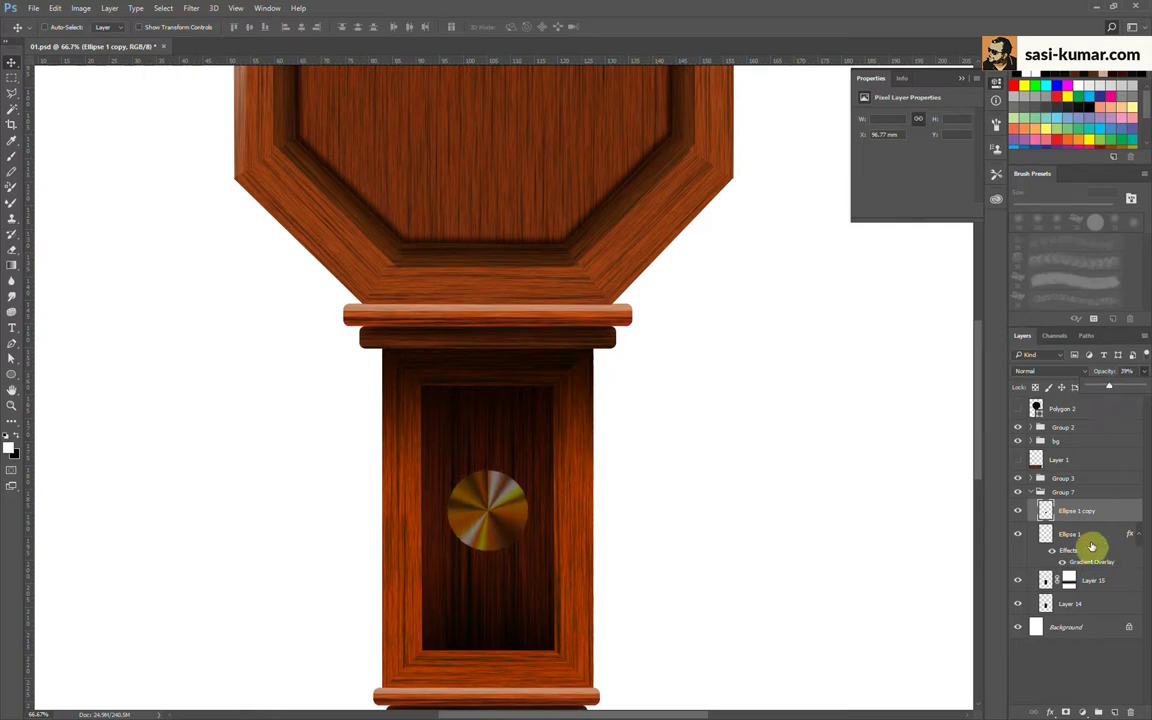
{"action": "left_click", "coordinate": [1092, 544], "text": "shift"}
{"action": "key", "text": "ctrl+plus"}
{"action": "key", "text": "ctrl+plus"}
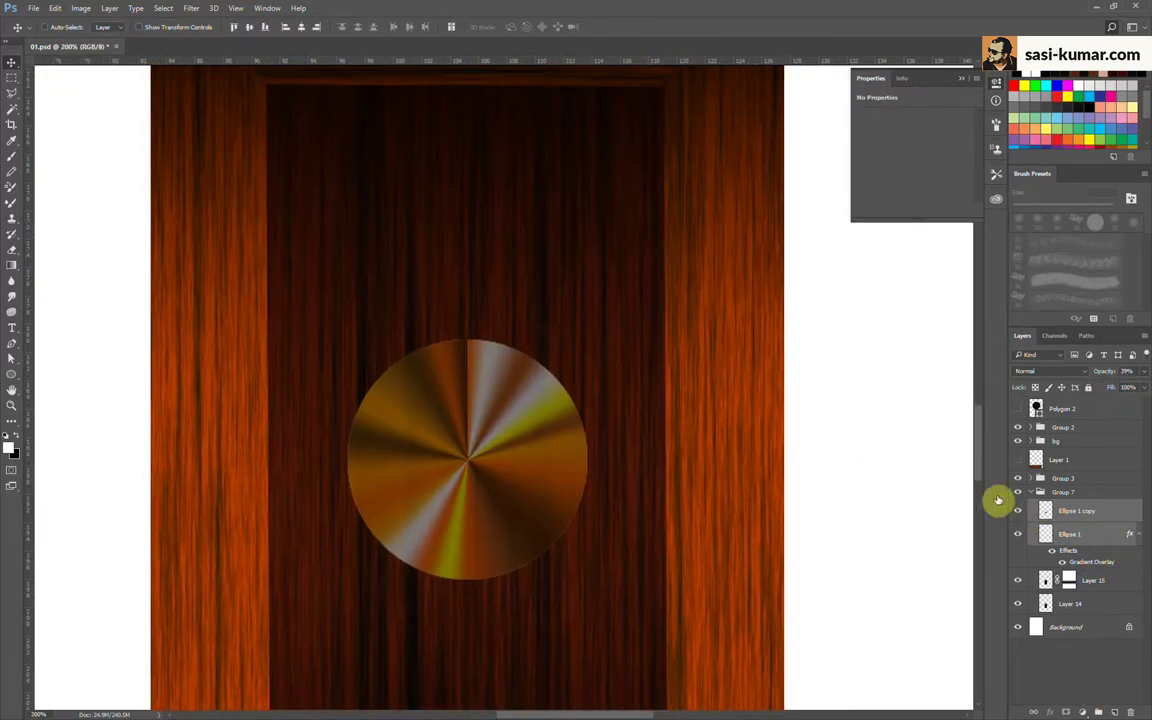
Step: Duplicate and shrink a test disc copy, then delete it
{"action": "left_click_drag", "start_coordinate": [419, 424], "coordinate": [419, 421]}
{"action": "key", "text": "ctrl+t"}
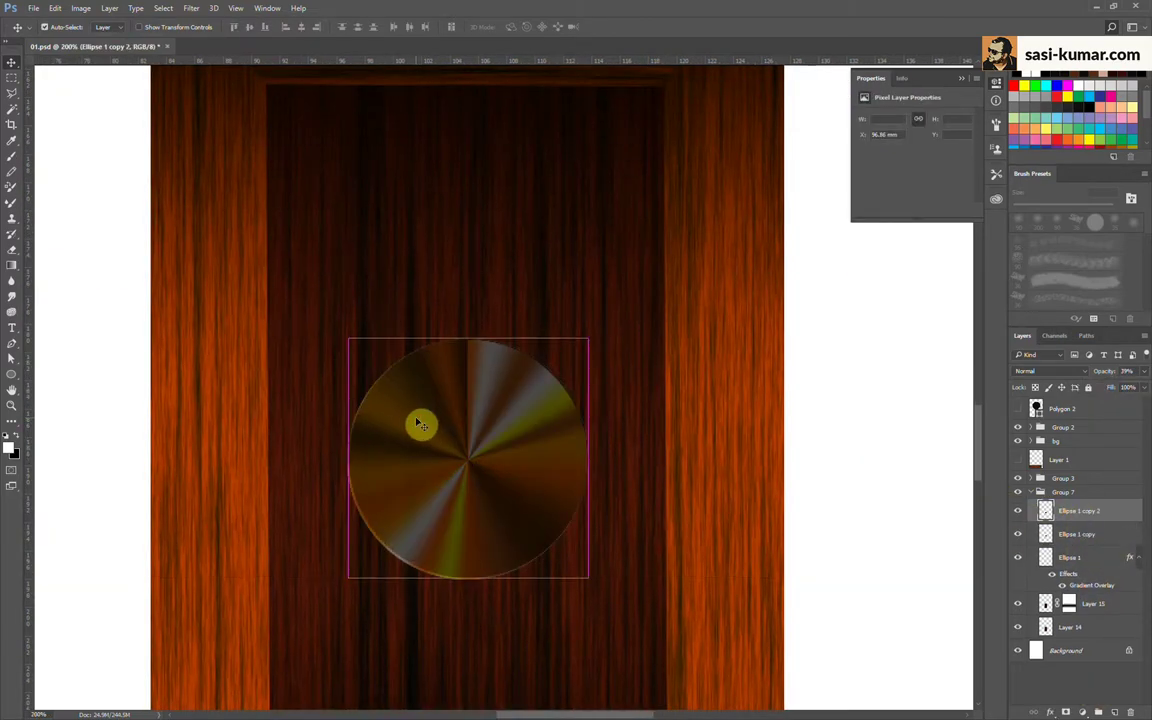
{"action": "left_click_drag", "start_coordinate": [587, 339], "coordinate": [579, 346]}
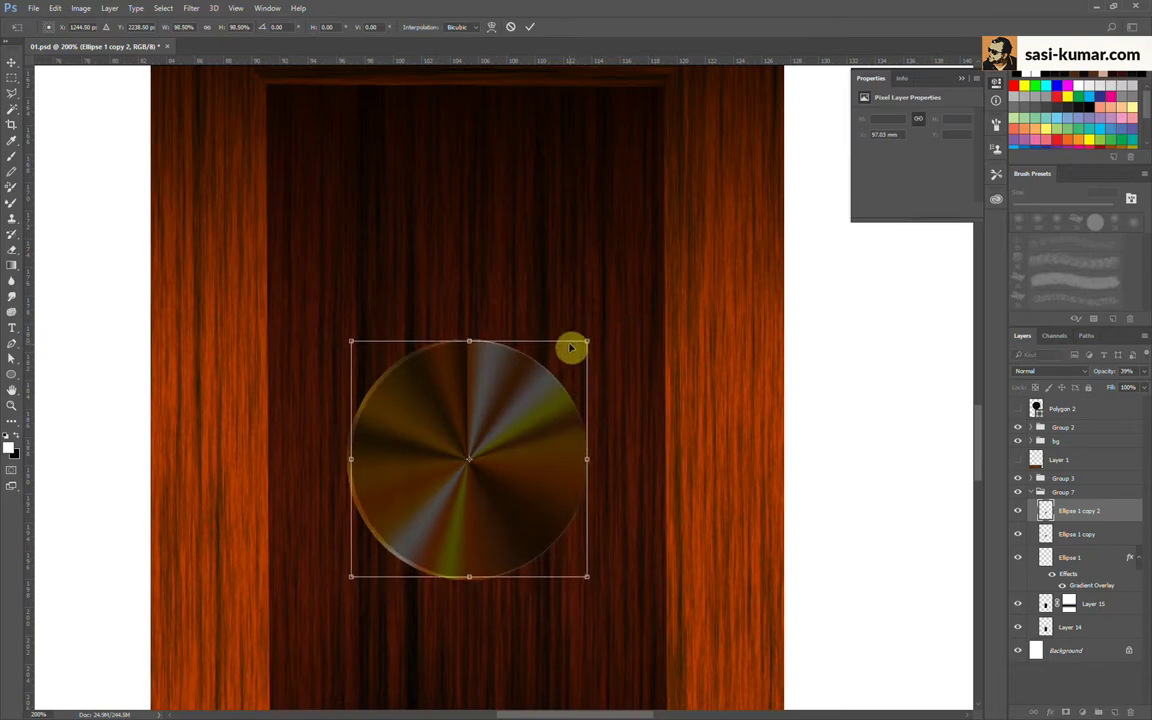
{"action": "key", "text": "Return"}
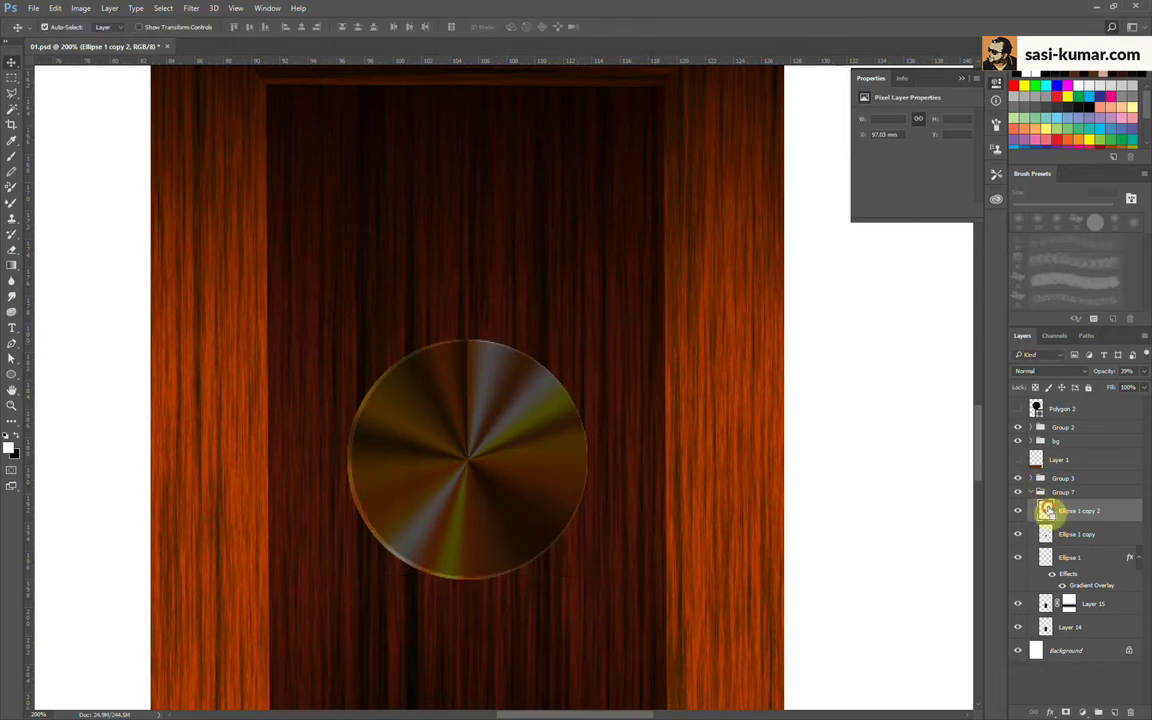
{"action": "key", "text": "ctrl+comma"}
{"action": "left_click", "coordinate": [1080, 537]}
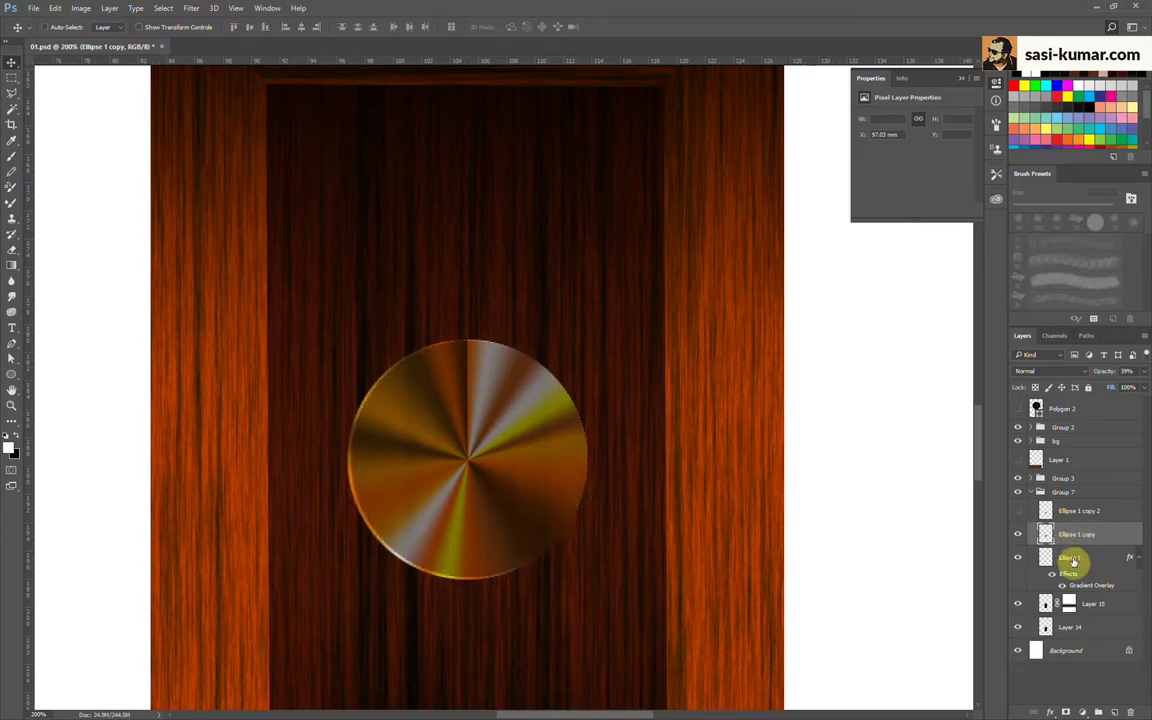
{"action": "key", "text": "Delete"}
{"action": "left_click", "coordinate": [527, 278]}
Step: Select both Ellipse 1 layers together and nudge the disc slightly lower with Shift+Down
{"action": "key", "text": "ctrl+minus"}
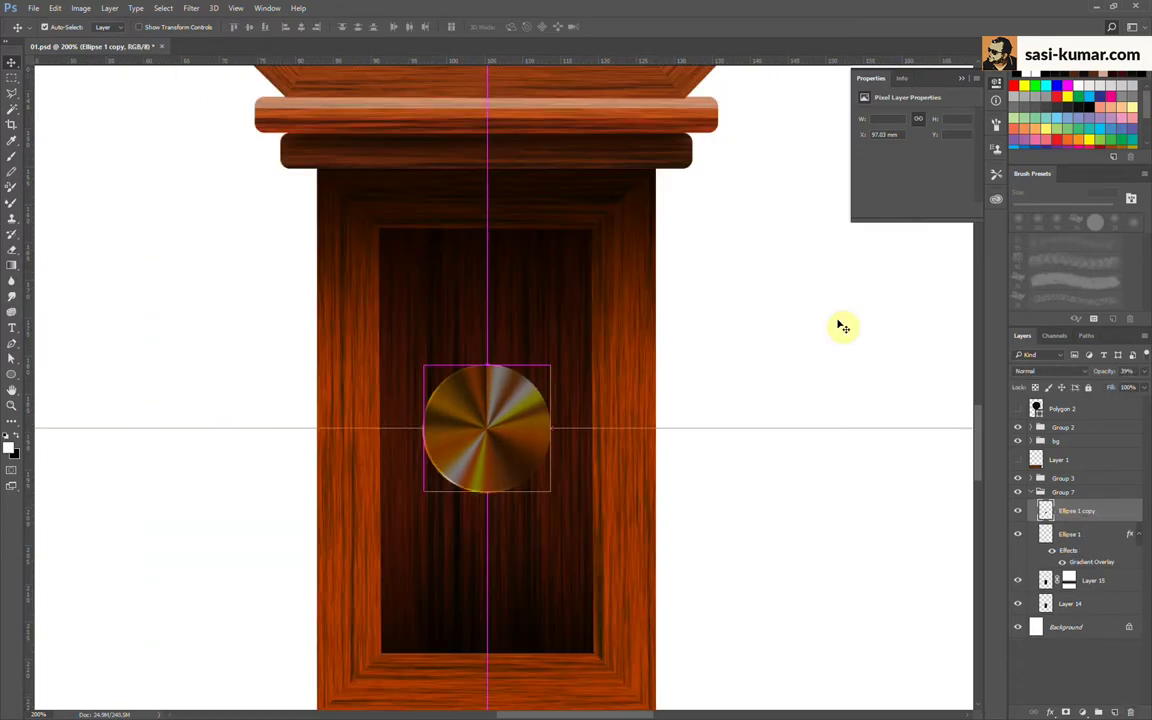
{"action": "key", "text": "ctrl+minus"}
{"action": "key", "text": "ctrl+minus"}
{"action": "key", "text": "ctrl+minus"}
{"action": "left_click", "coordinate": [1147, 530], "text": "shift"}
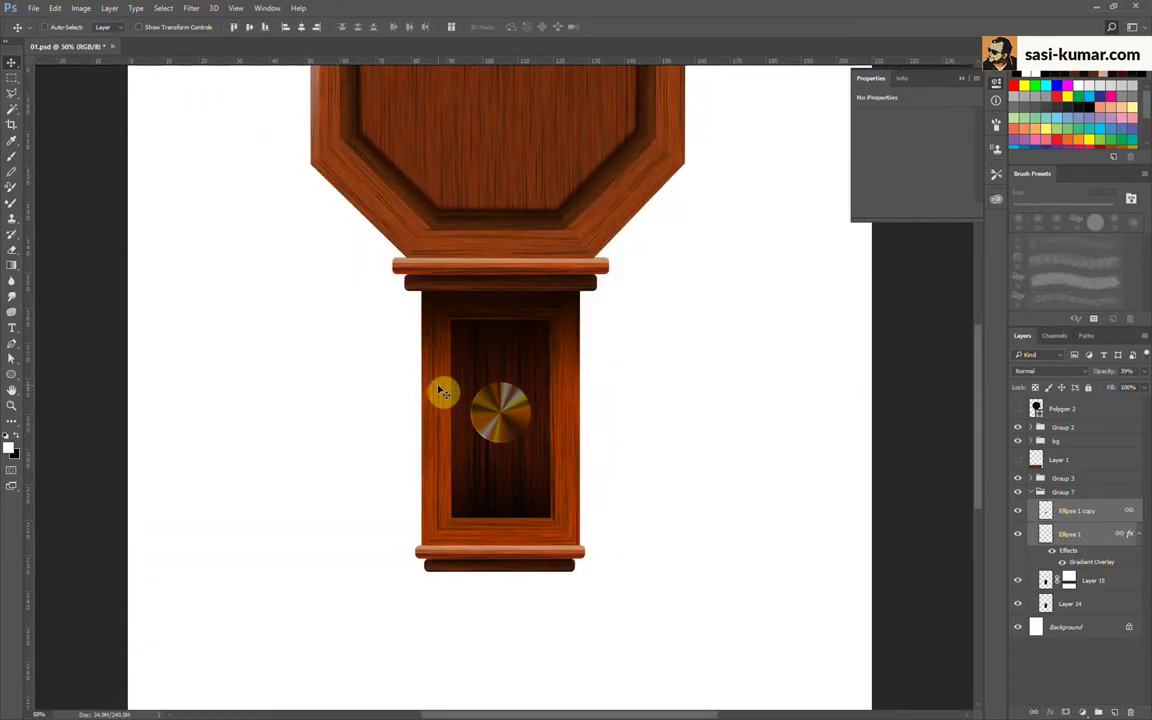
{"action": "key", "text": "shift+Down"}
{"action": "key", "text": "shift+Down"}
{"action": "key", "text": "shift+Down"}
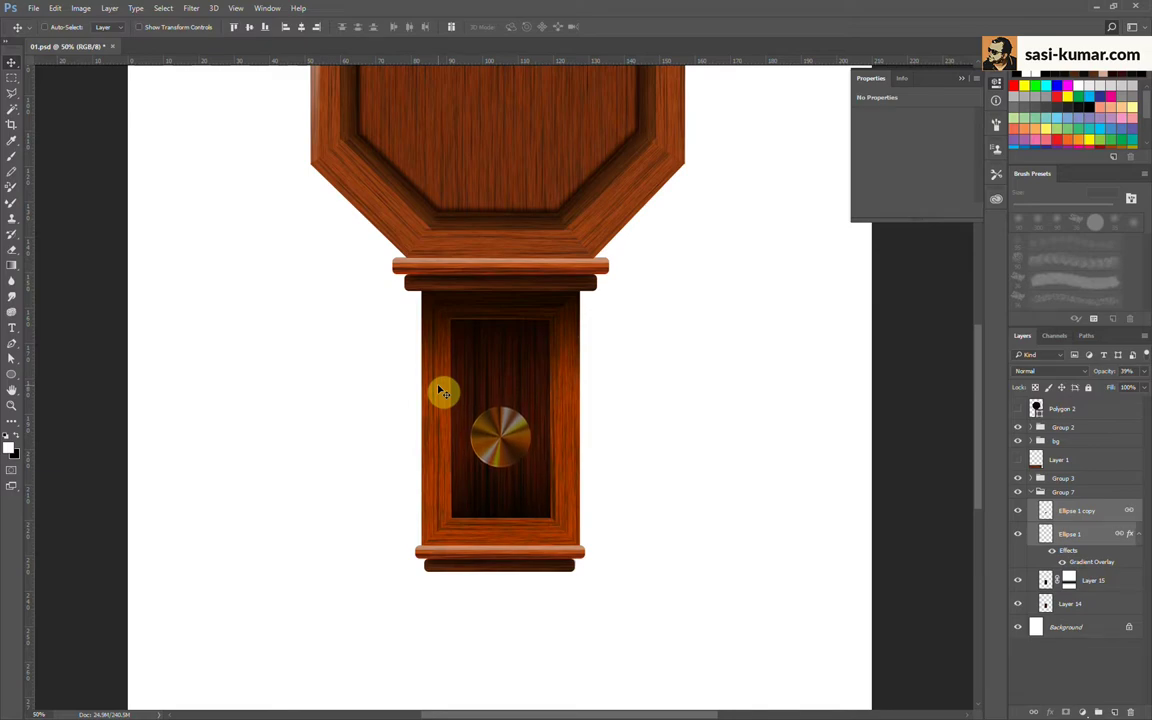
{"action": "key", "text": "ctrl+minus"}
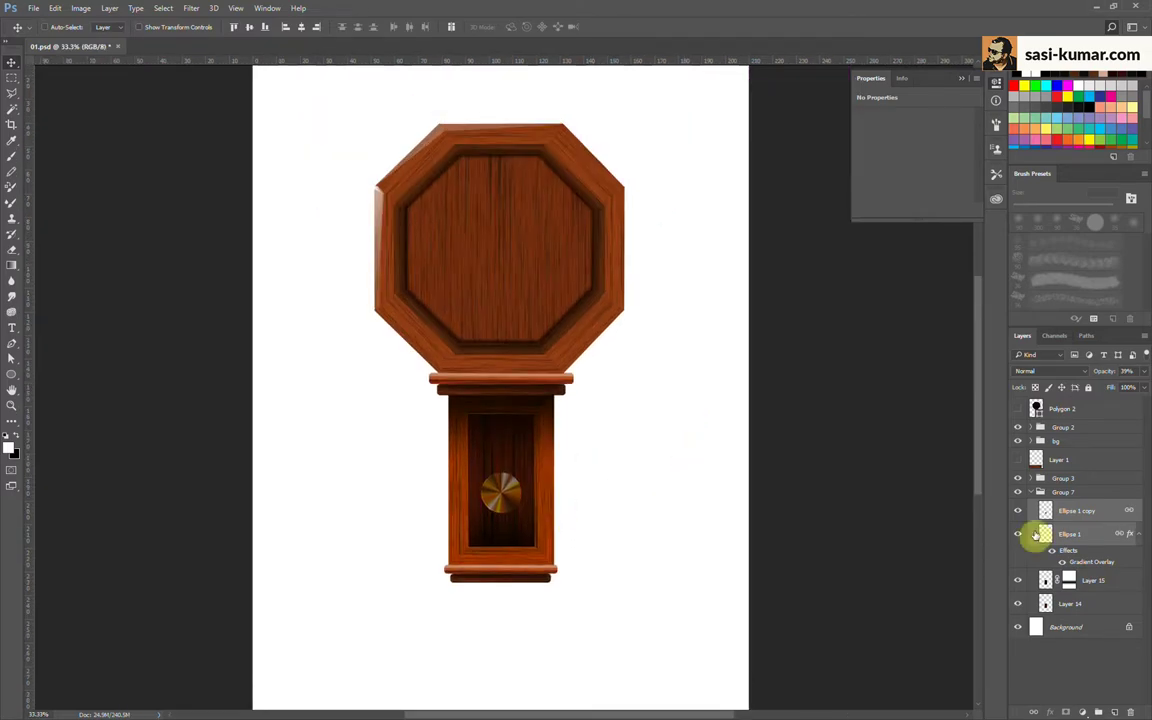
{"action": "key", "text": "ctrl+plus"}
{"action": "key", "text": "ctrl+plus"}
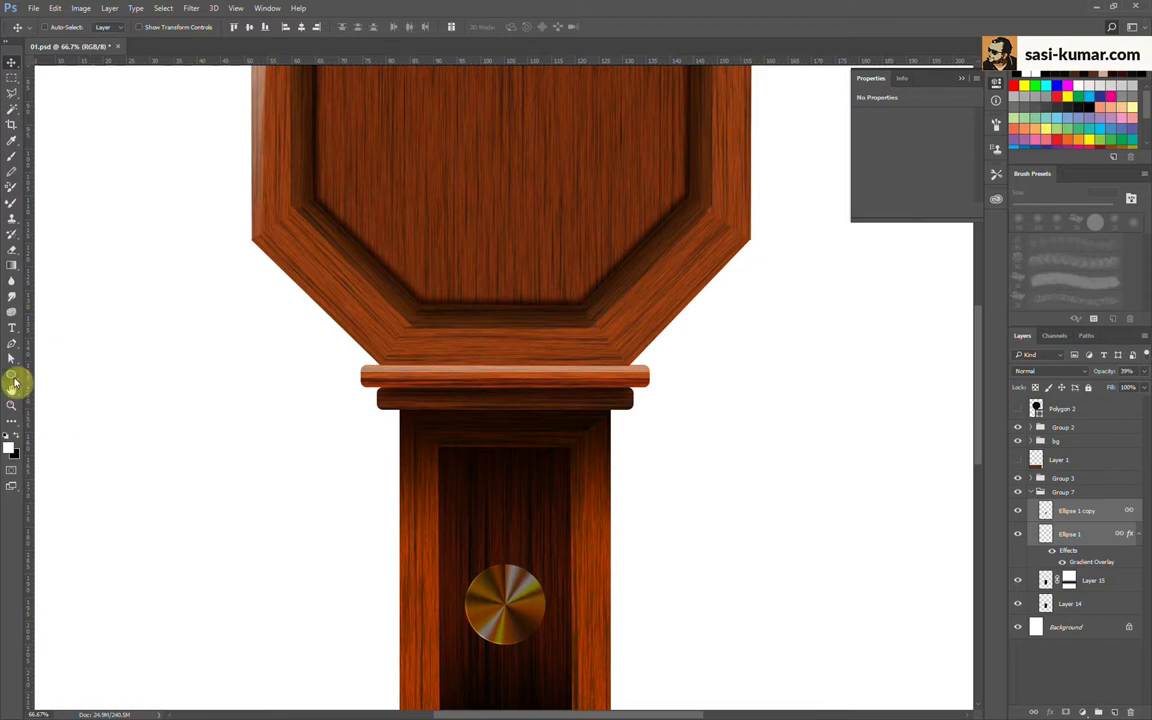
Step: Draw a thin 32 × 409 px rectangle rod upward from the disc and move it behind the discs
{"action": "right_click", "coordinate": [12, 378]}
{"action": "left_click", "coordinate": [77, 373]}
{"action": "left_click_drag", "start_coordinate": [507, 606], "coordinate": [504, 446]}
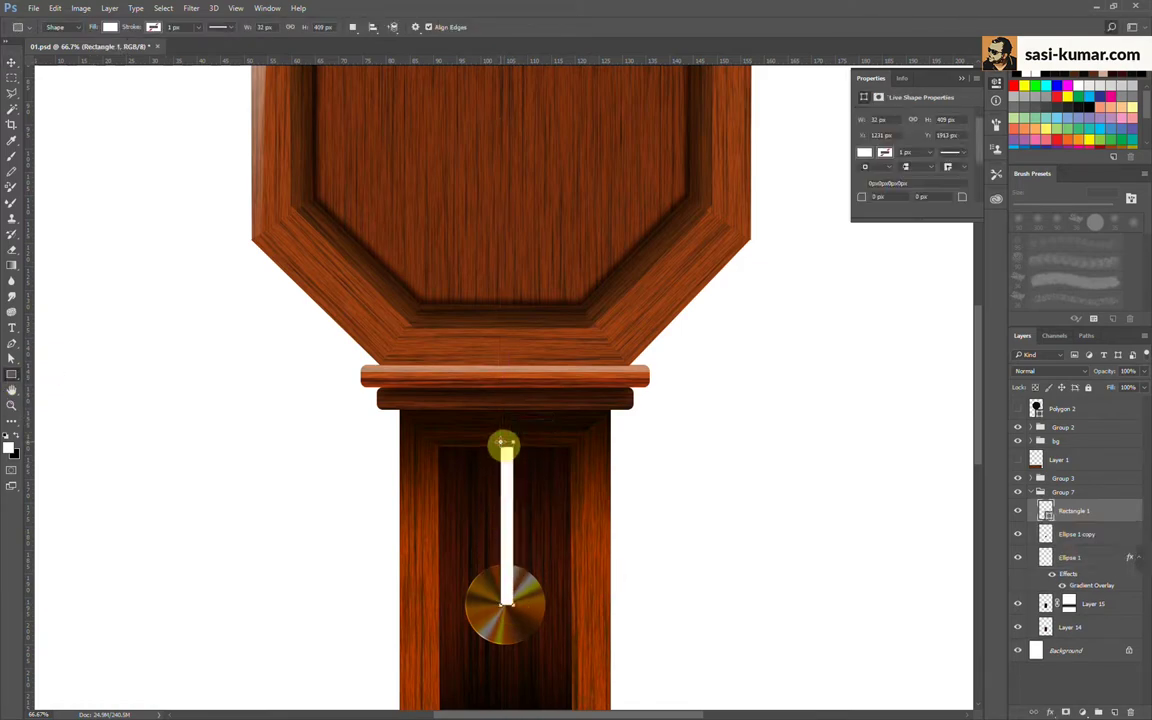
{"action": "key", "text": "v"}
{"action": "key", "text": "Left"}
{"action": "key", "text": "Left"}
{"action": "key", "text": "Left"}
{"action": "left_click", "coordinate": [1070, 557], "text": "shift"}
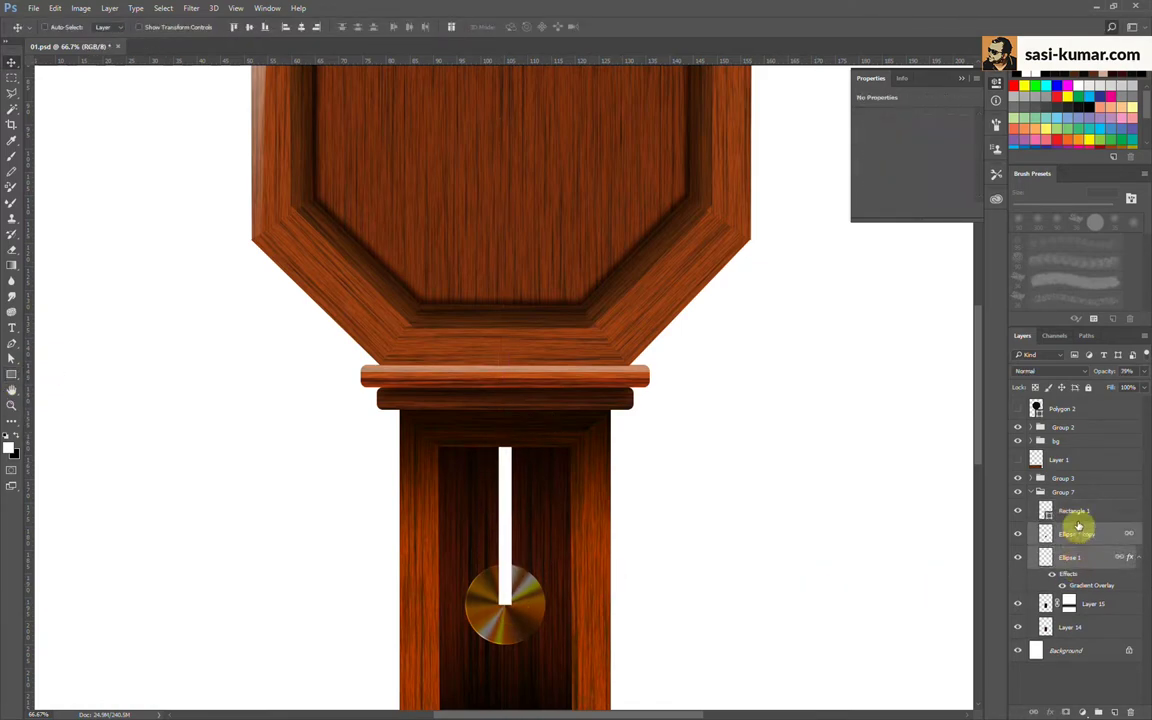
{"action": "left_click", "coordinate": [1092, 516]}
{"action": "key", "text": "ctrl+bracketleft"}
{"action": "key", "text": "ctrl+bracketleft"}
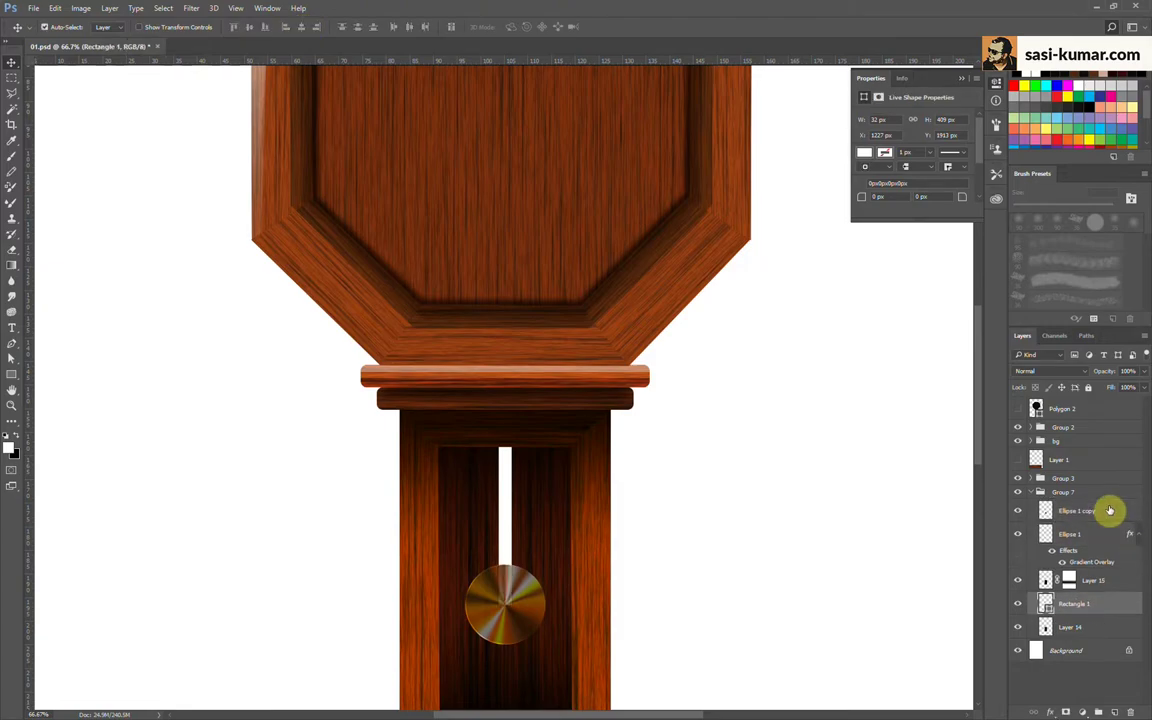
Step: Raise the original disc's opacity to 100% and check the pendulum layers
{"action": "left_click", "coordinate": [1080, 537]}
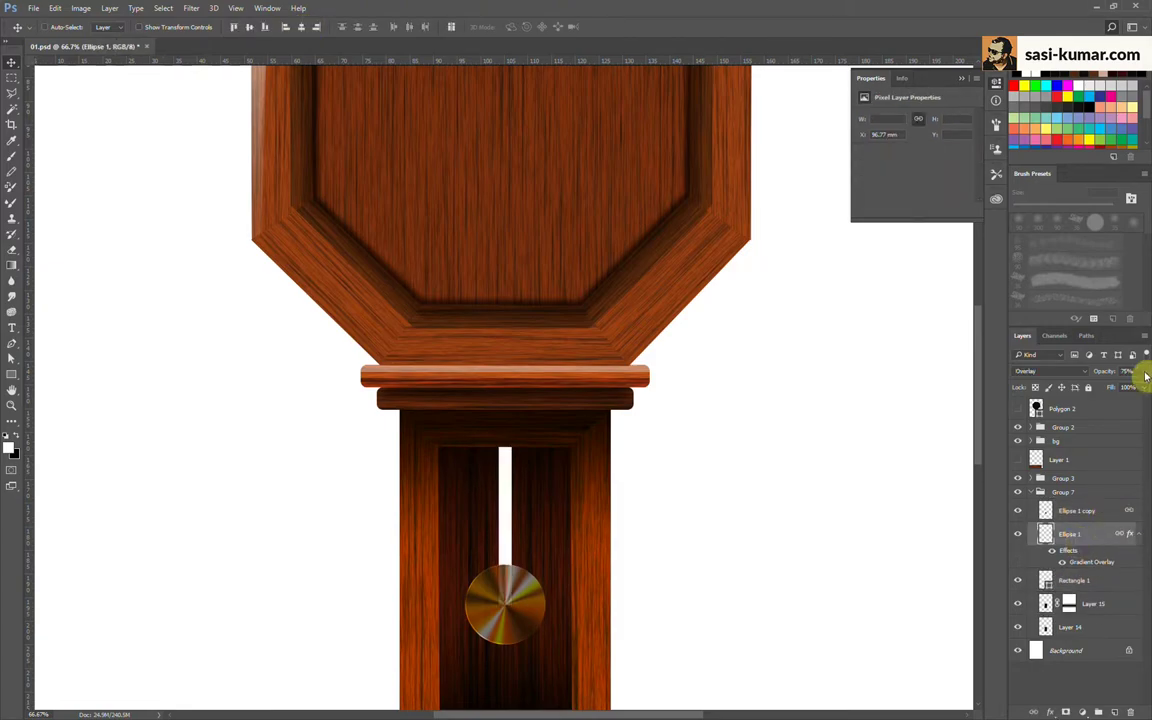
{"action": "left_click_drag", "start_coordinate": [1146, 375], "coordinate": [1143, 387]}
{"action": "left_click", "coordinate": [1094, 515]}
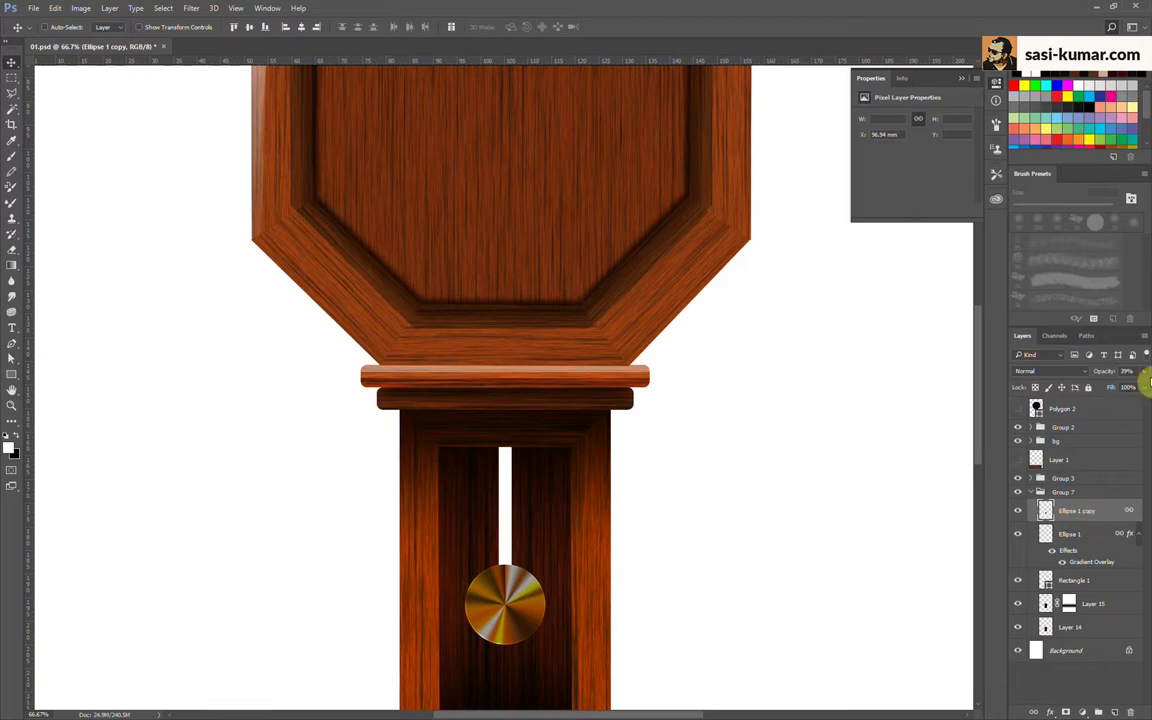
{"action": "left_click", "coordinate": [1114, 583]}
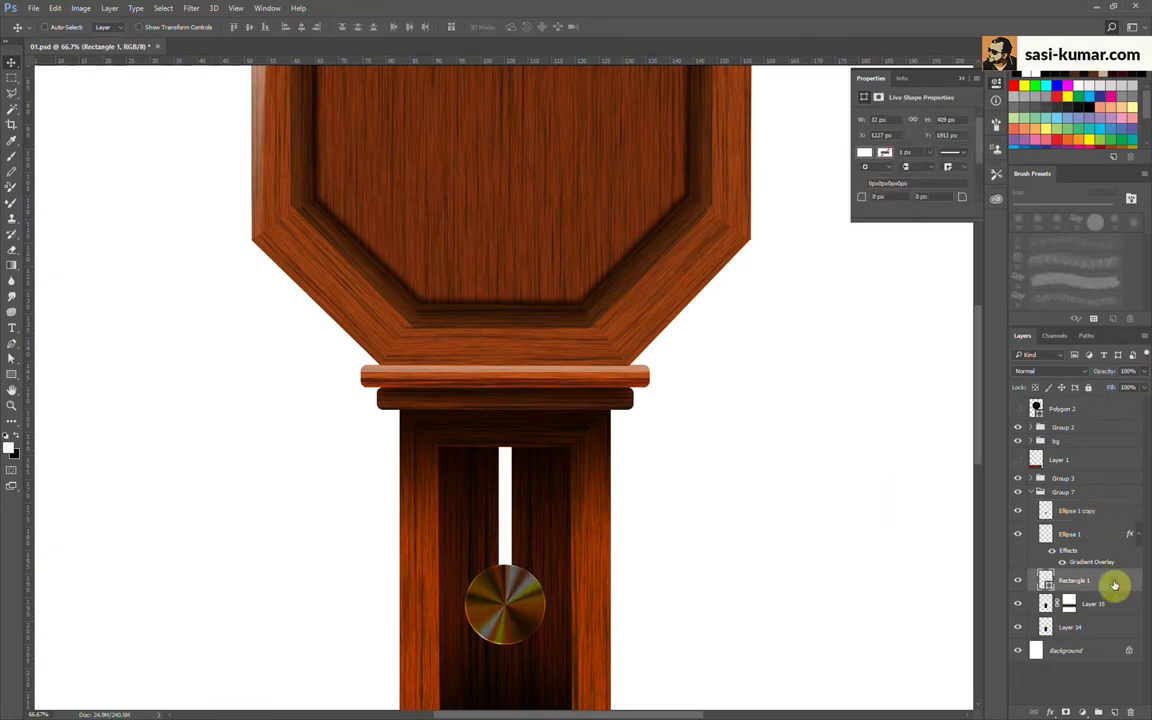
{"action": "key", "text": "ctrl+minus"}
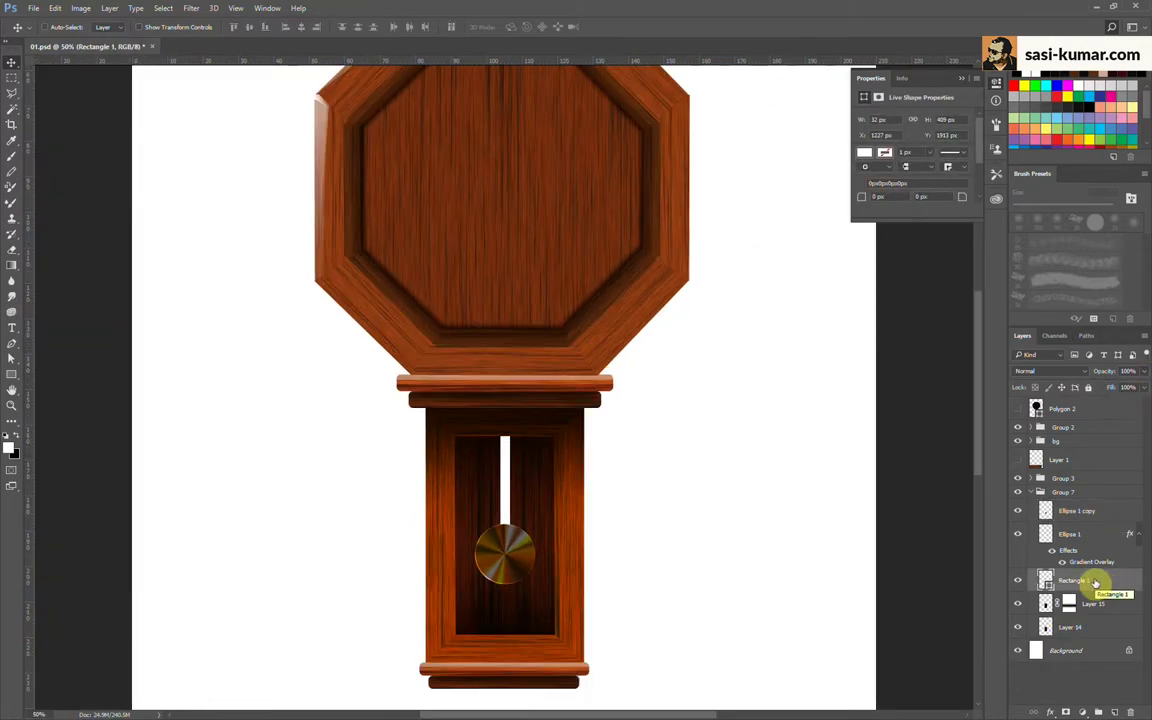
{"action": "key", "text": "ctrl+plus"}
{"action": "scroll", "coordinate": [668, 506], "scroll_direction": "down", "scroll_amount": 1}
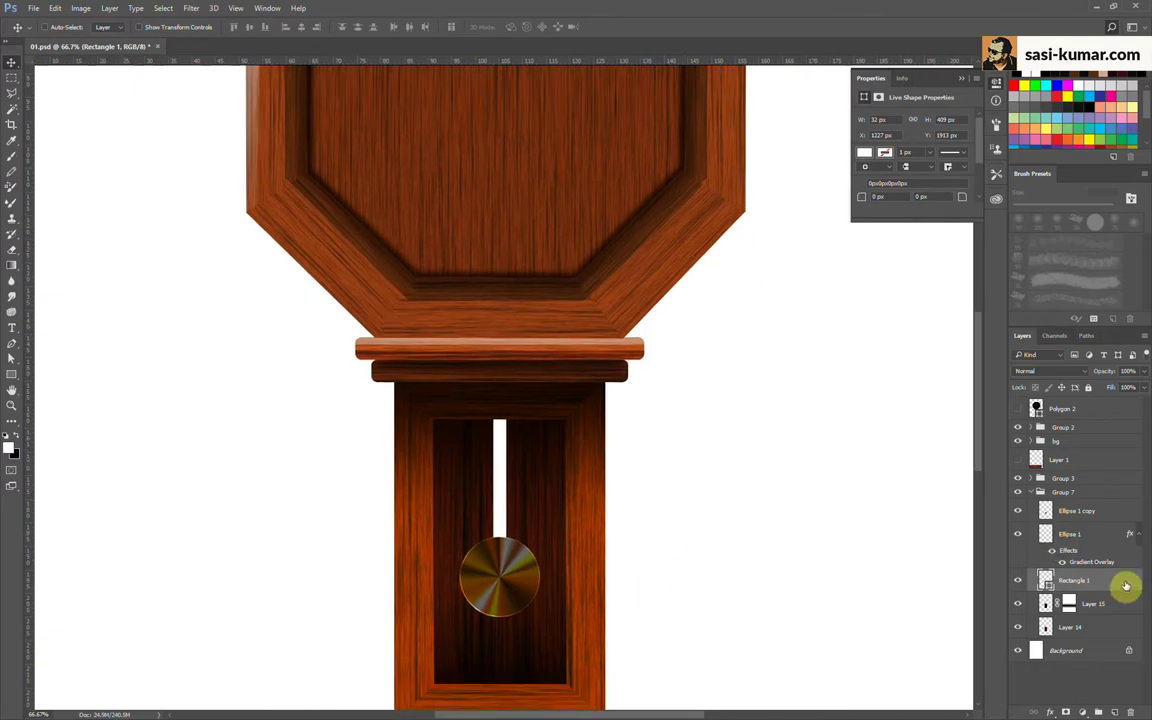
Step: Give Rectangle 1 a Linear Gradient Overlay with larger scale and lower opacity, plus a stronger Satin
{"action": "double_click", "coordinate": [1121, 585]}
{"action": "left_click", "coordinate": [600, 246]}
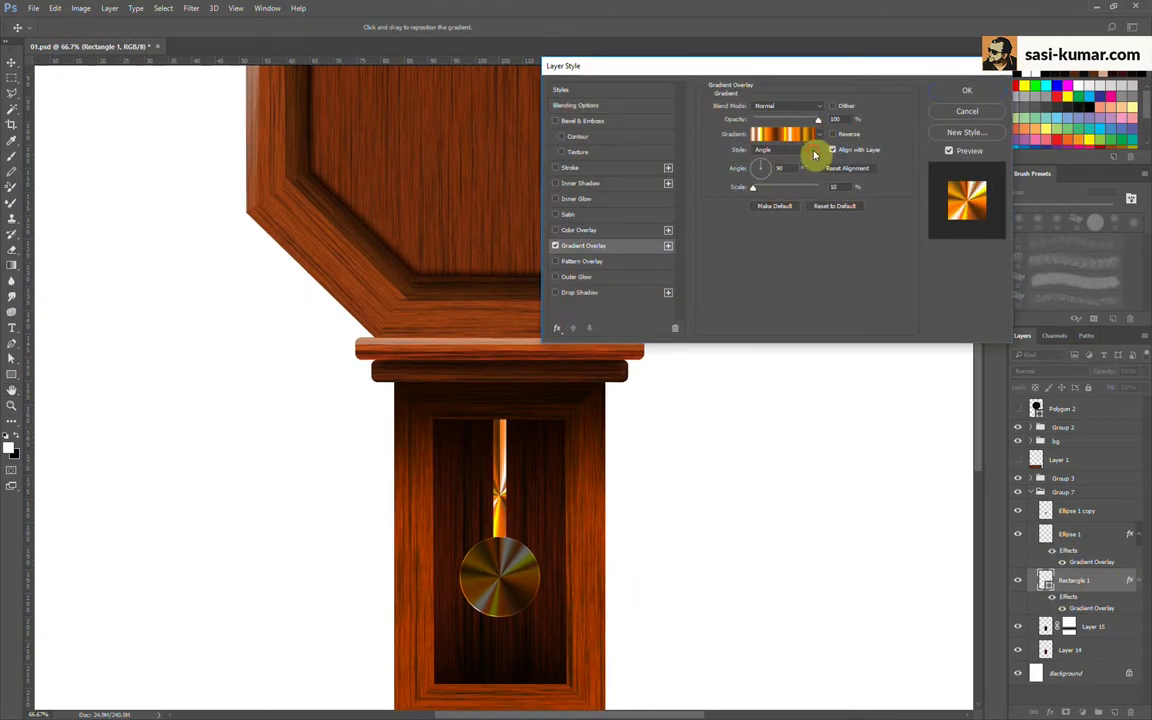
{"action": "left_click", "coordinate": [815, 150]}
{"action": "left_click", "coordinate": [809, 163]}
{"action": "left_click", "coordinate": [815, 150]}
{"action": "left_click", "coordinate": [765, 152]}
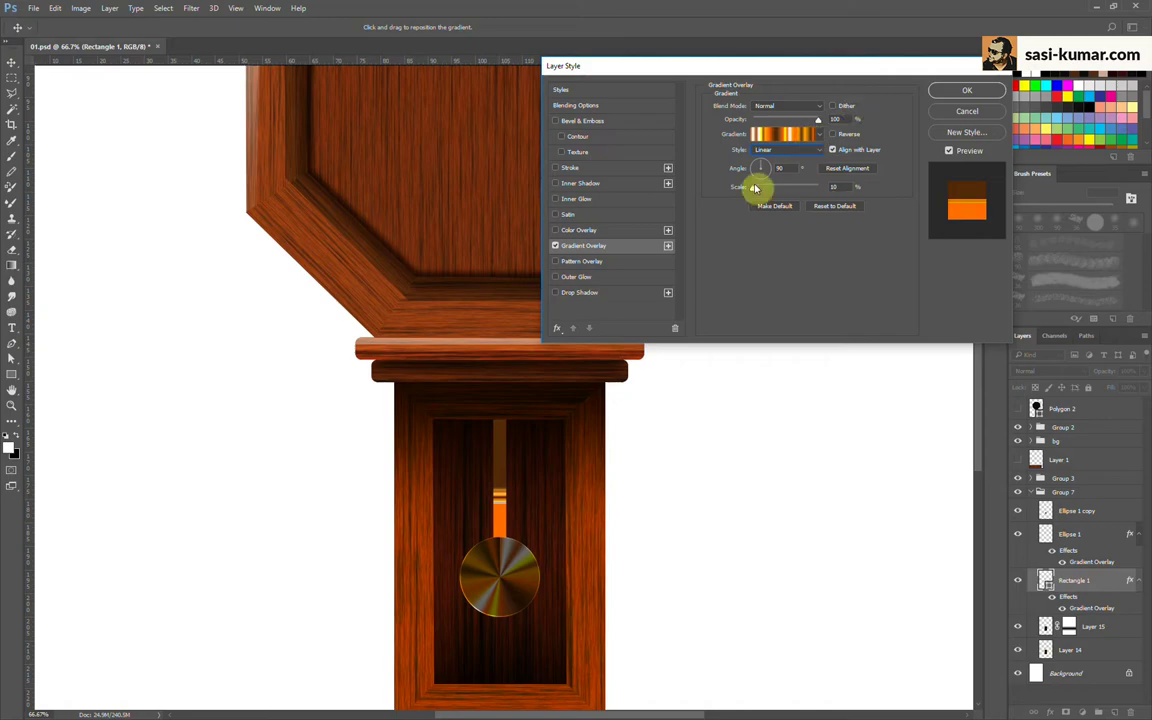
{"action": "mouse_move", "coordinate": [753, 187]}
{"action": "left_mouse_down"}
{"action": "mouse_move", "coordinate": [841, 187]}
{"action": "mouse_move", "coordinate": [802, 190]}
{"action": "left_mouse_up"}
{"action": "left_click_drag", "start_coordinate": [817, 119], "coordinate": [800, 122]}
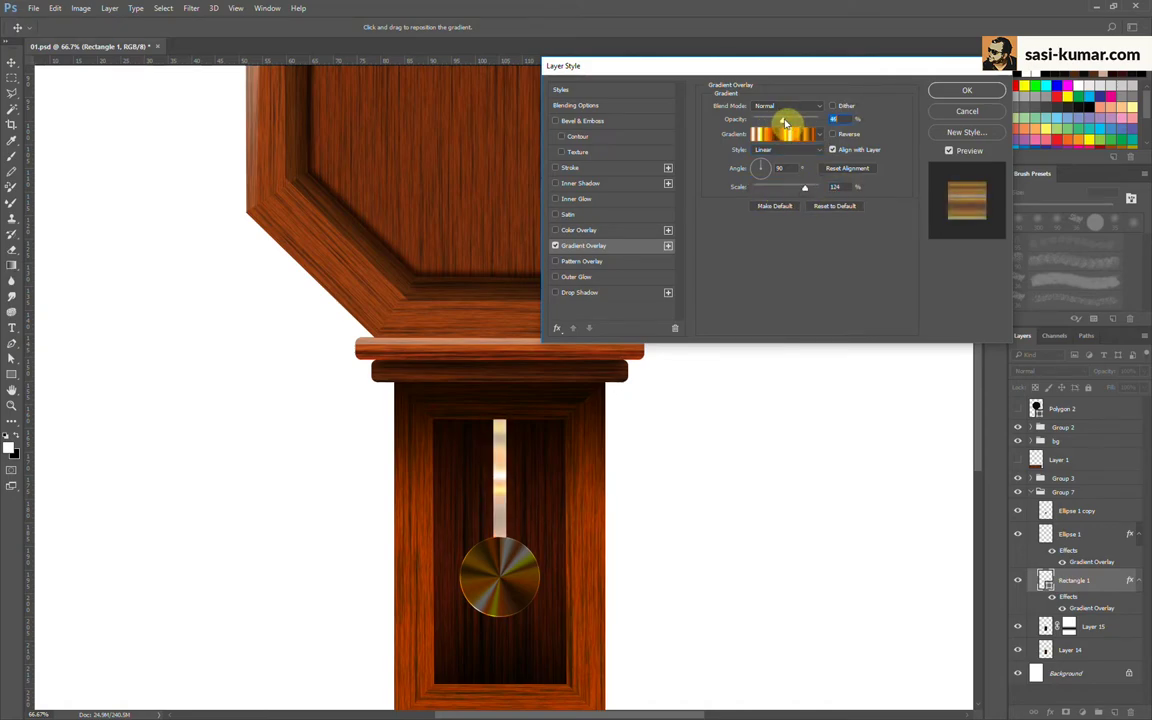
{"action": "left_click", "coordinate": [568, 214]}
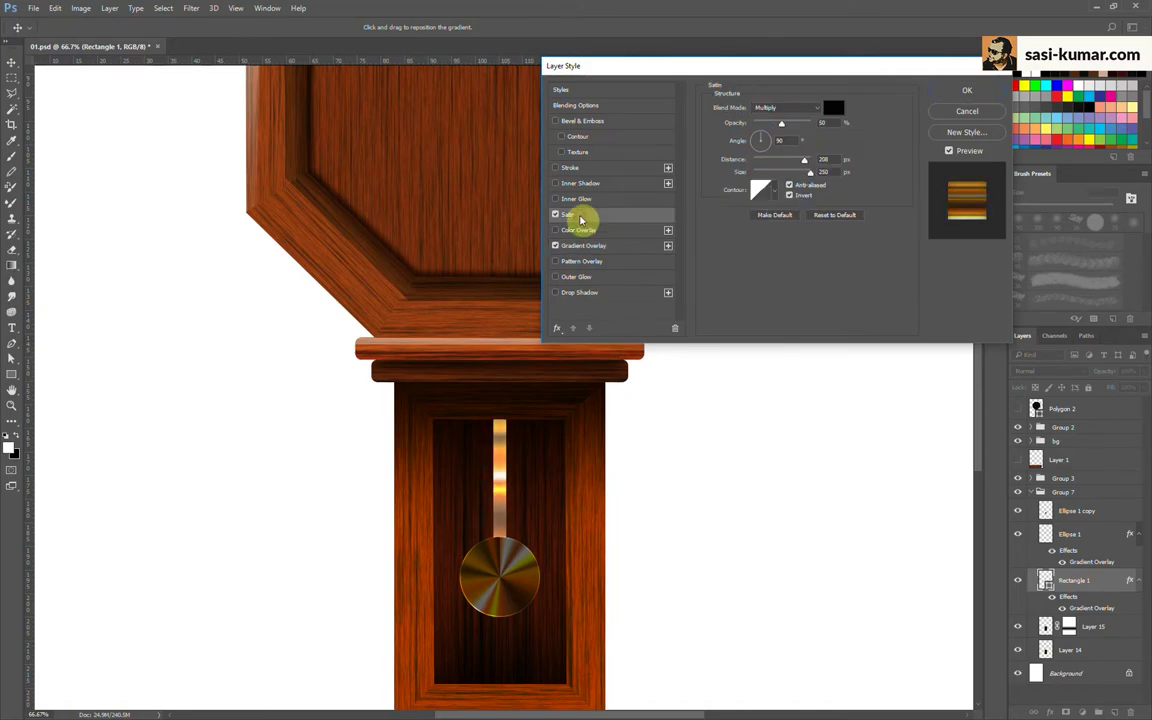
{"action": "mouse_move", "coordinate": [784, 123]}
{"action": "left_mouse_down"}
{"action": "mouse_move", "coordinate": [802, 123]}
{"action": "mouse_move", "coordinate": [767, 160]}
{"action": "left_mouse_up"}
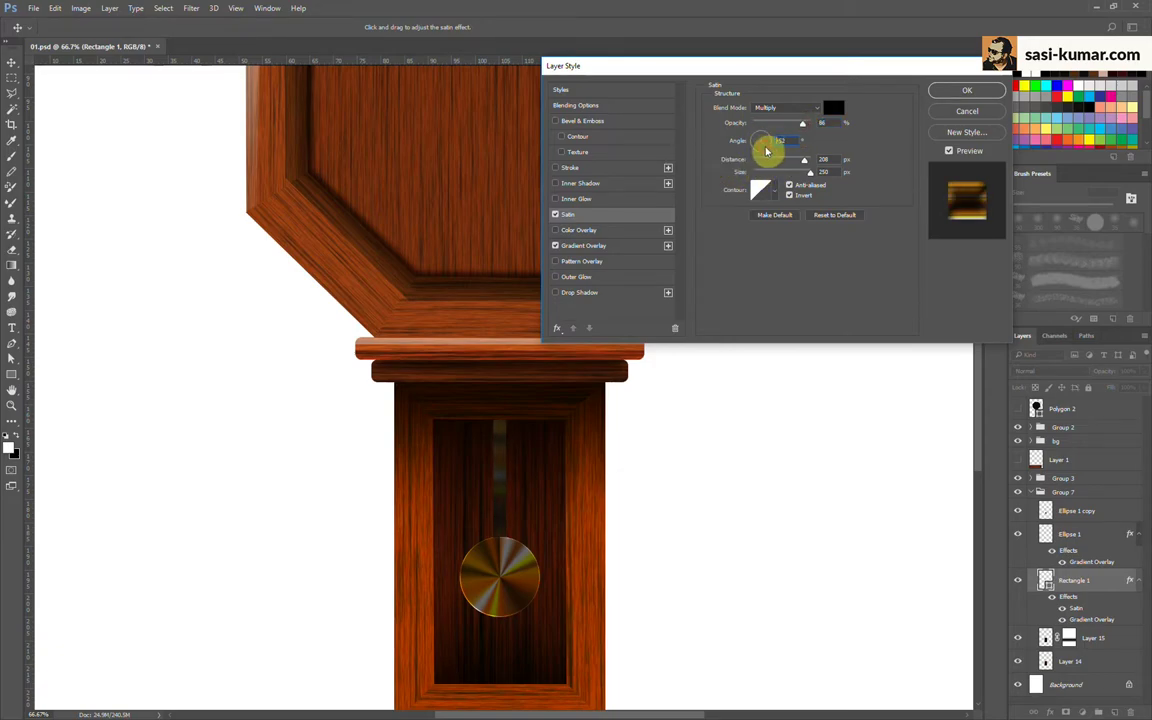
{"action": "left_click", "coordinate": [960, 90]}
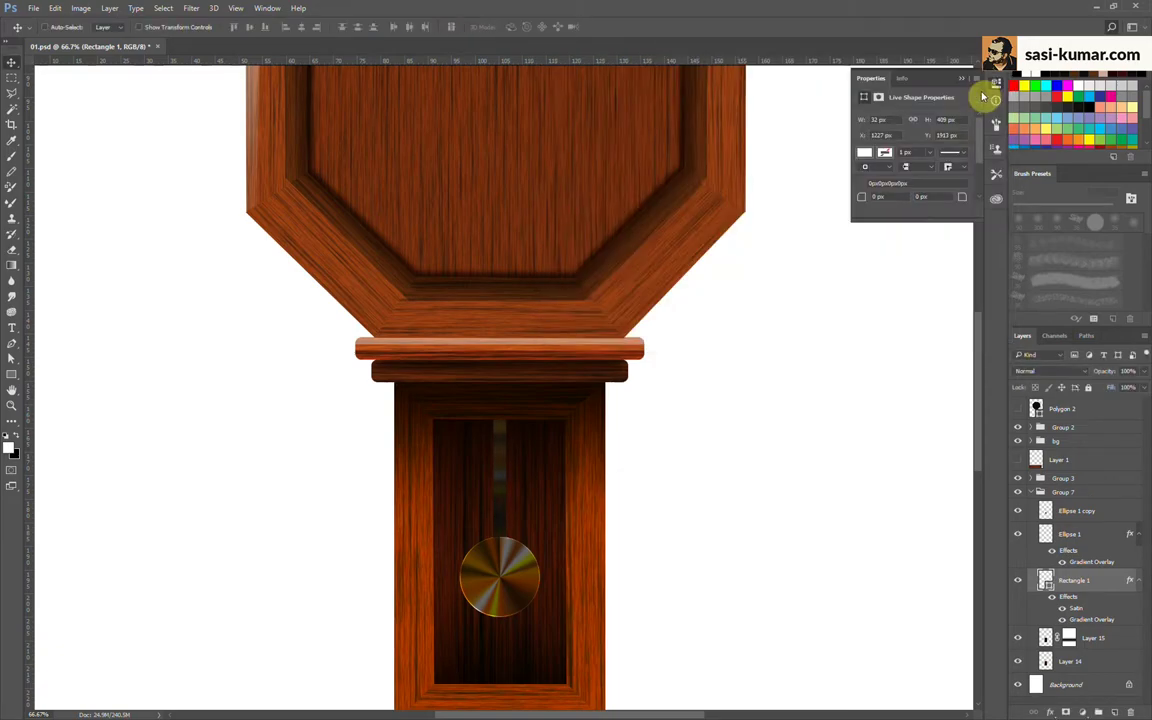
Step: Try a Satin effect on the Ellipse 1 disc, then undo it and zoom to 100%
{"action": "double_click", "coordinate": [1095, 535]}
{"action": "left_click", "coordinate": [568, 214]}
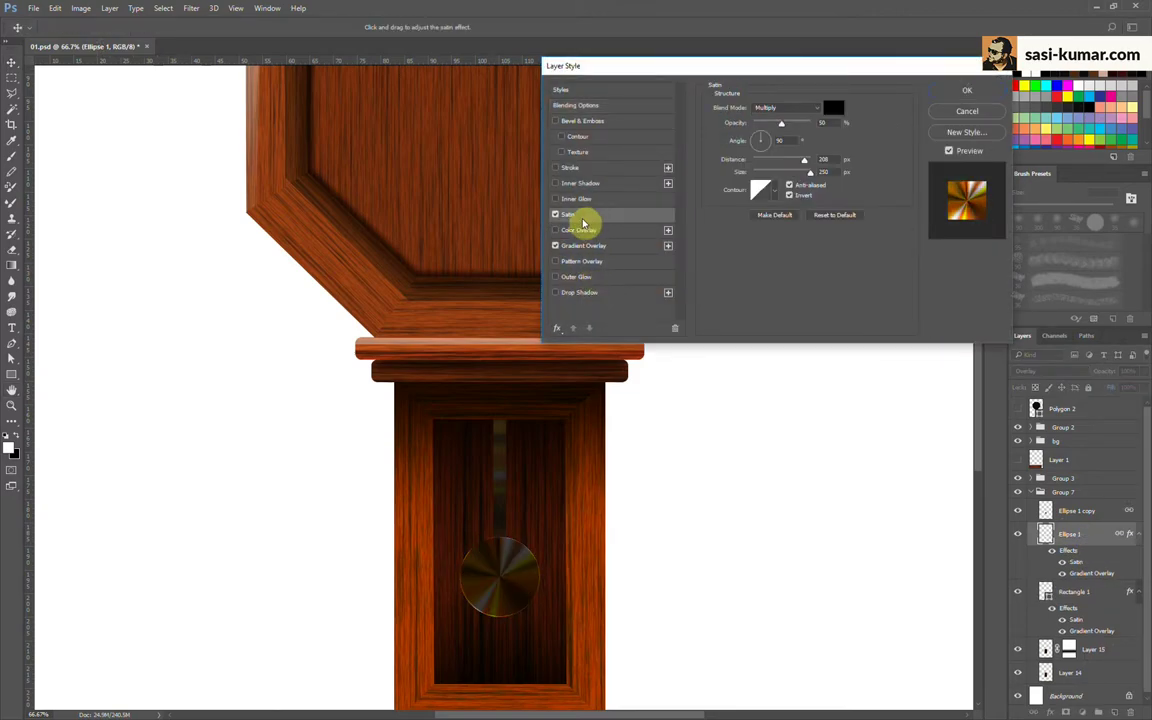
{"action": "left_click", "coordinate": [774, 190]}
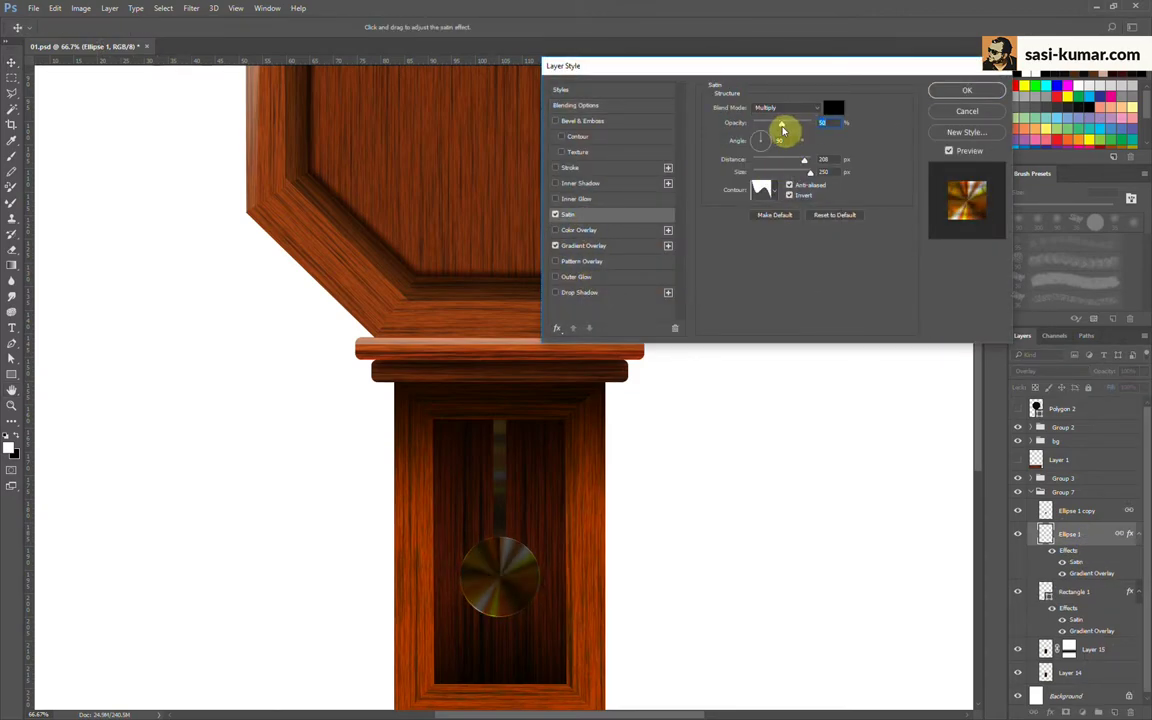
{"action": "left_click", "coordinate": [967, 90]}
{"action": "scroll", "coordinate": [663, 365], "scroll_direction": "down", "scroll_amount": 2}
{"action": "key", "text": "ctrl+z"}
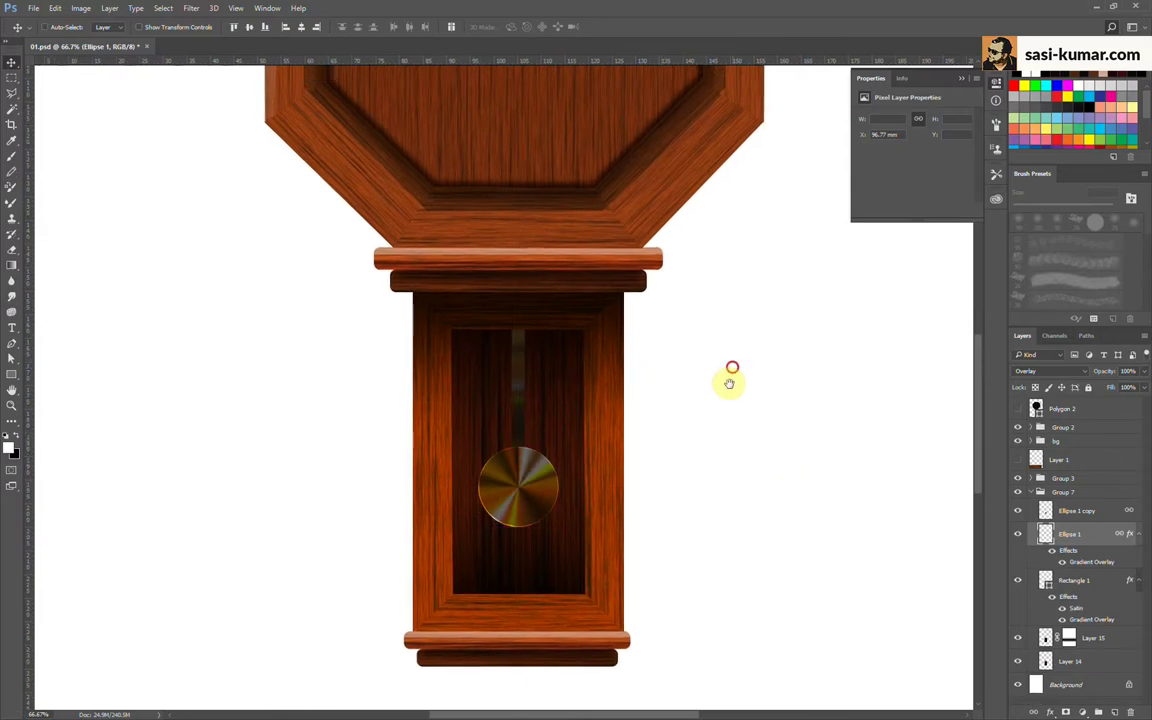
{"action": "key", "text": "ctrl+plus"}
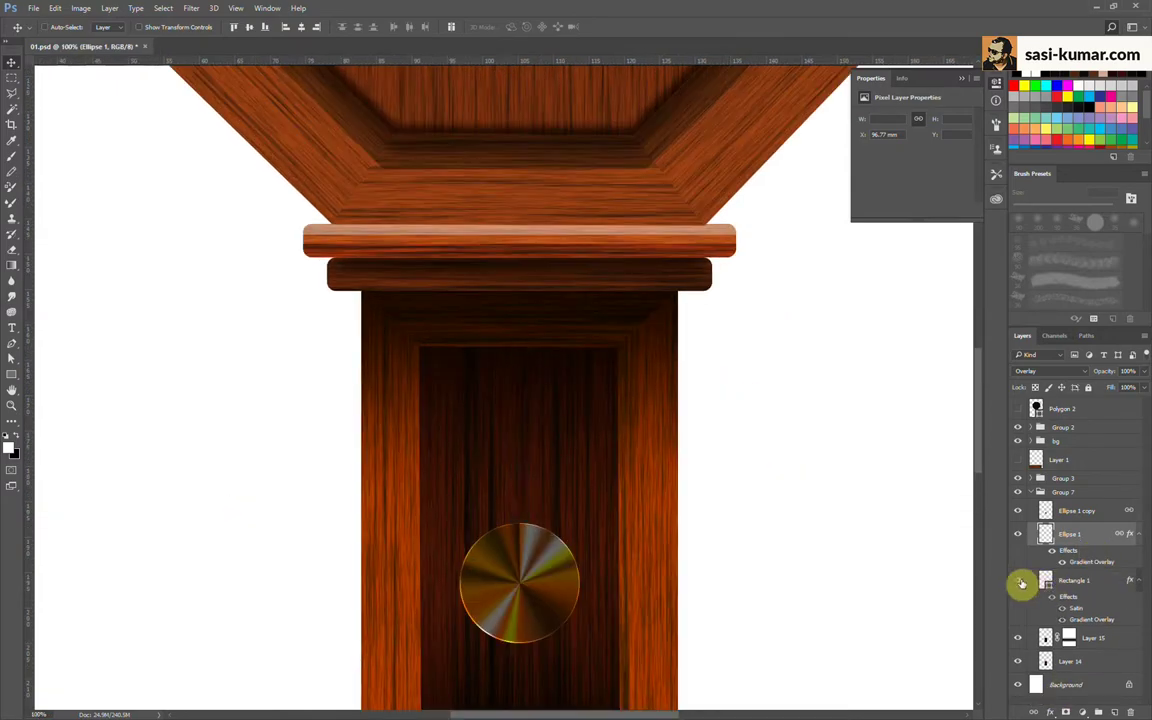
Step: Duplicate Rectangle 1 and give the copy a Gradient Overlay at 58% opacity, 150% scale
{"action": "left_click", "coordinate": [1074, 581]}
{"action": "key", "text": "ctrl+j"}
{"action": "double_click", "coordinate": [1110, 581]}
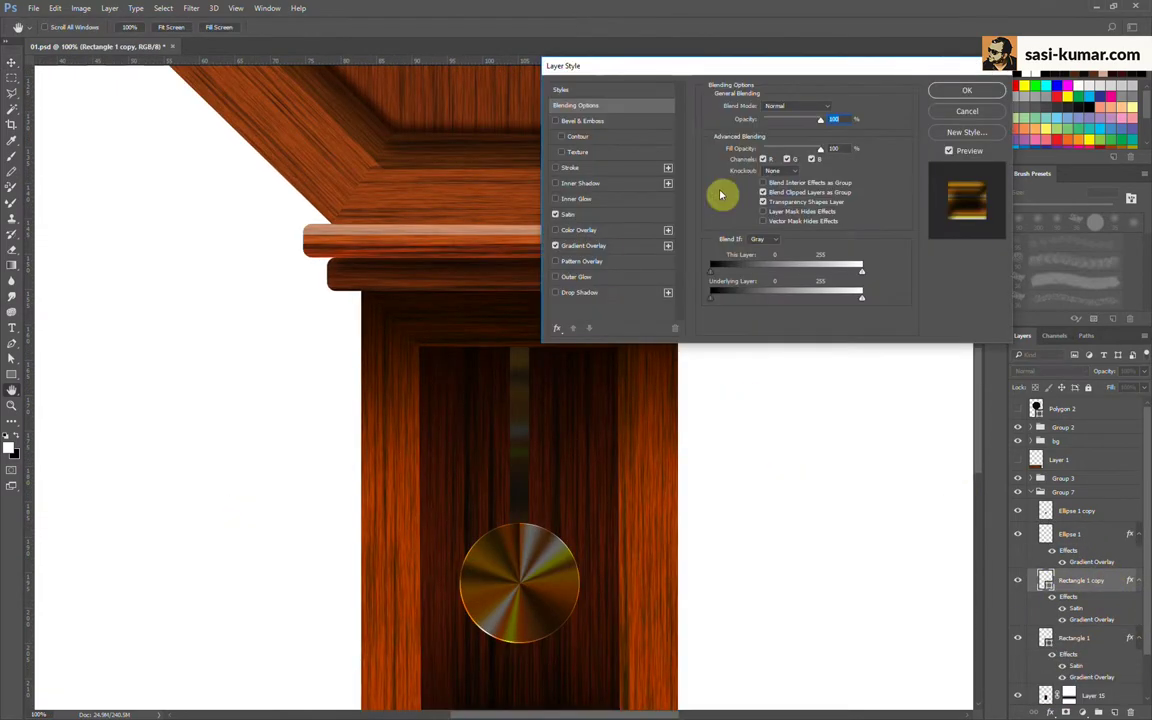
{"action": "left_click", "coordinate": [585, 246]}
{"action": "left_click_drag", "start_coordinate": [802, 121], "coordinate": [790, 119]}
{"action": "left_click_drag", "start_coordinate": [789, 188], "coordinate": [855, 180]}
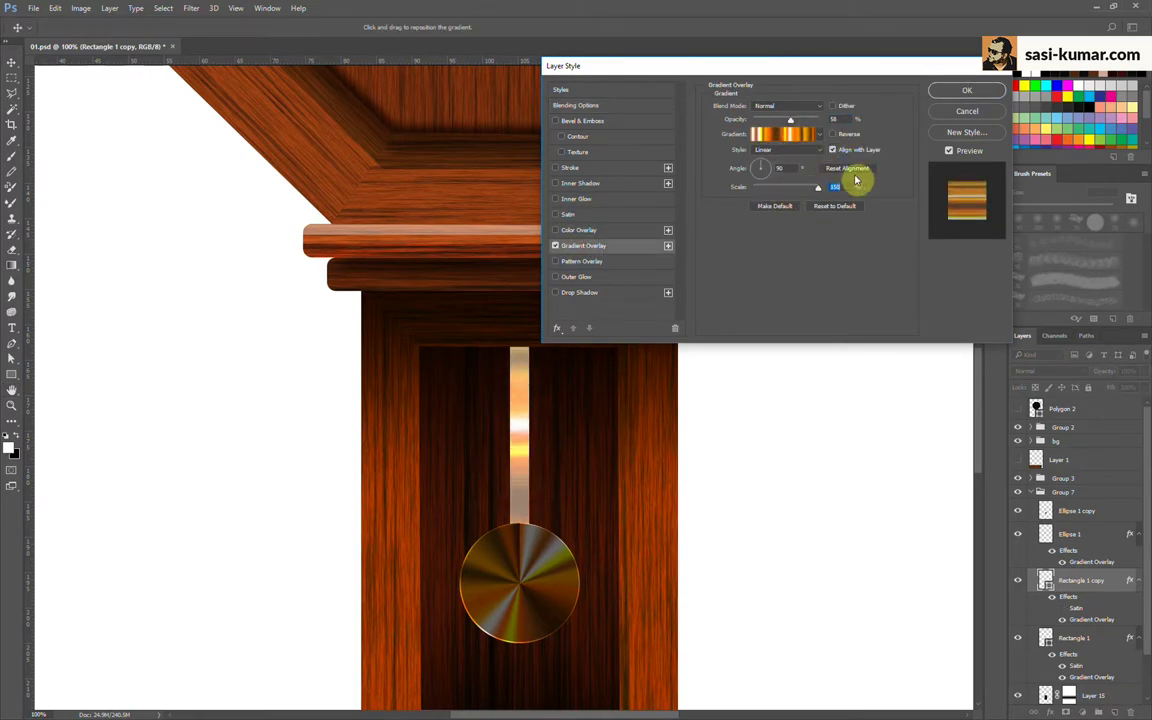
{"action": "left_click", "coordinate": [967, 90]}
{"action": "key", "text": "ctrl+t"}
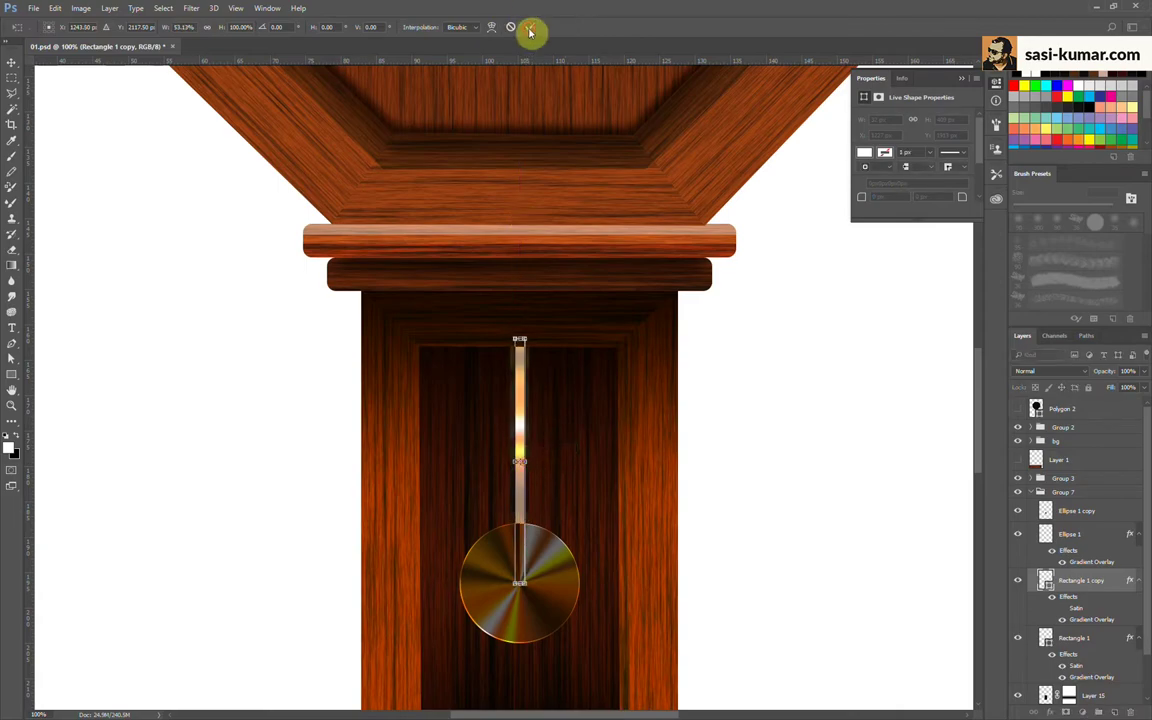
{"action": "left_click", "coordinate": [530, 29]}
Step: Set the Rectangle 1 copy's fill to a dark colour
{"action": "double_click", "coordinate": [1045, 580]}
{"action": "left_click", "coordinate": [437, 411]}
{"action": "left_click", "coordinate": [682, 274]}
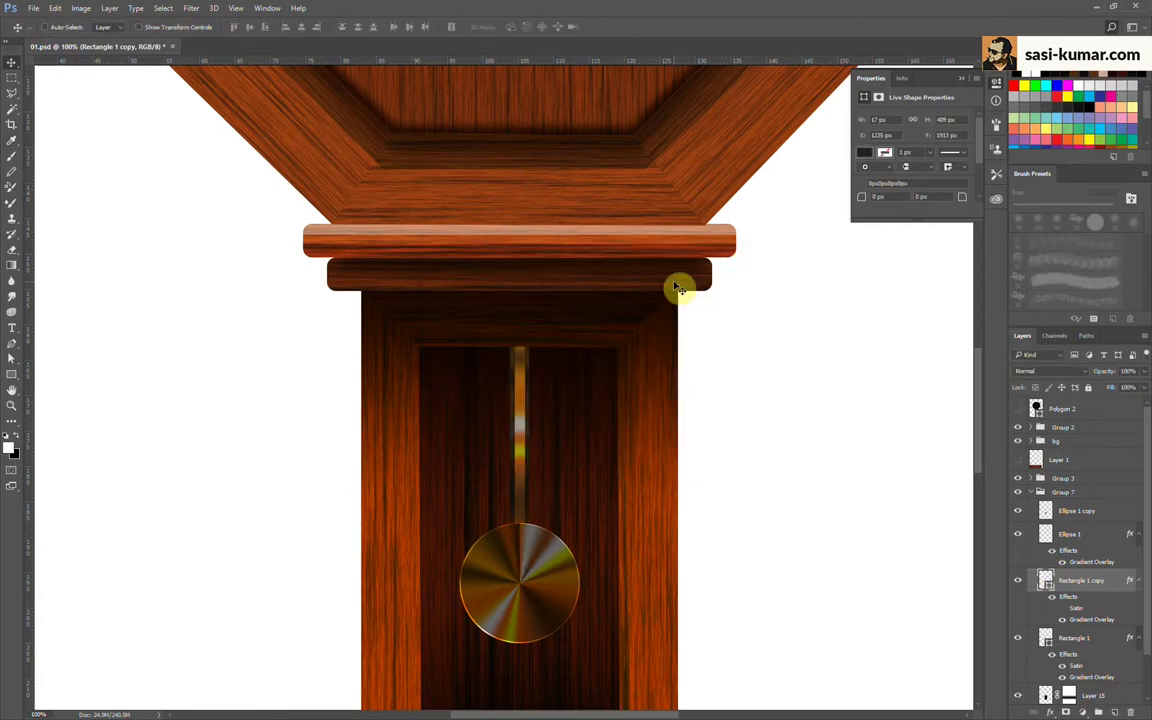
Step: Change the fills of Rectangle 1 and Rectangle 1 copy to near-black
{"action": "double_click", "coordinate": [1045, 636]}
{"action": "left_click", "coordinate": [442, 406]}
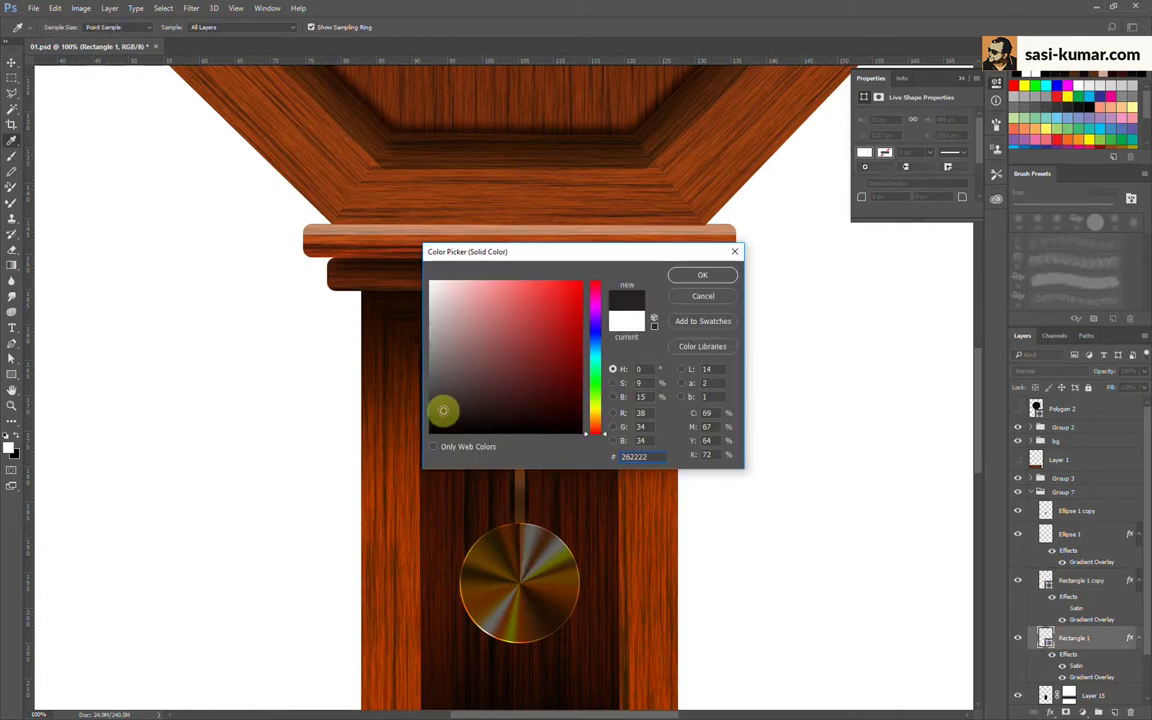
{"action": "left_click", "coordinate": [705, 275]}
{"action": "double_click", "coordinate": [1045, 580]}
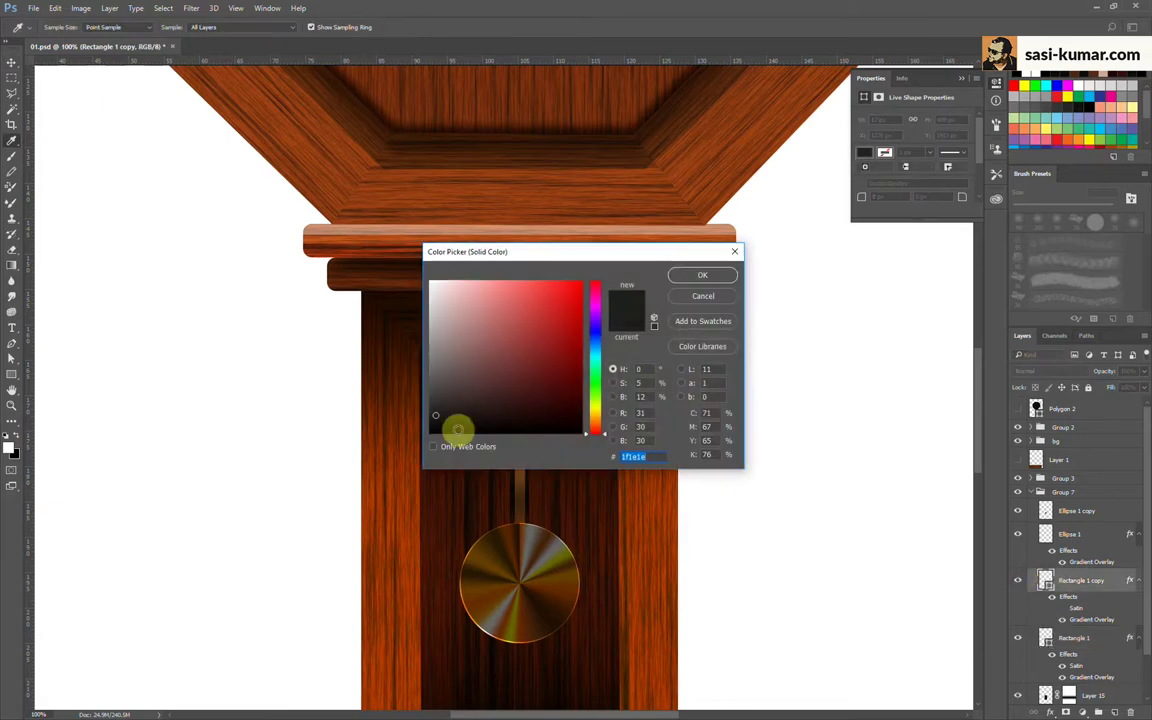
{"action": "left_click", "coordinate": [455, 432]}
{"action": "left_click", "coordinate": [706, 285]}
Step: At 200% zoom, draw a thin 5 × 259 px Rectangle 2 down the rod's centre
{"action": "key", "text": "ctrl+minus"}
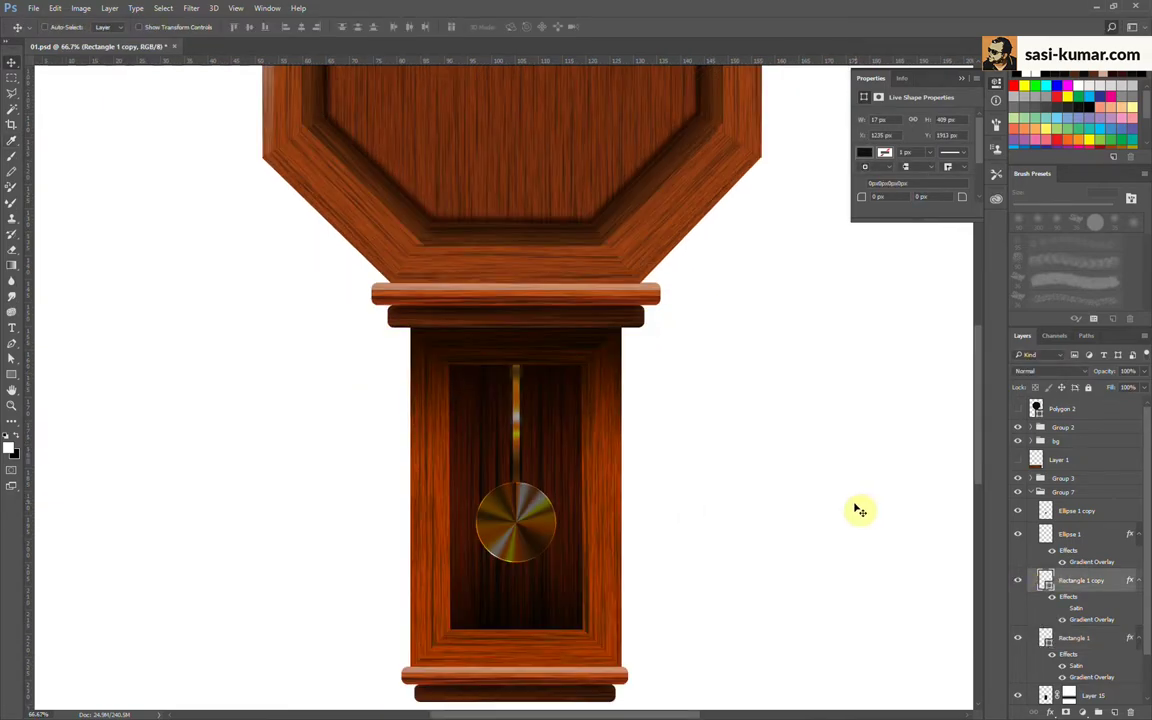
{"action": "key", "text": "ctrl+plus"}
{"action": "key", "text": "ctrl+plus"}
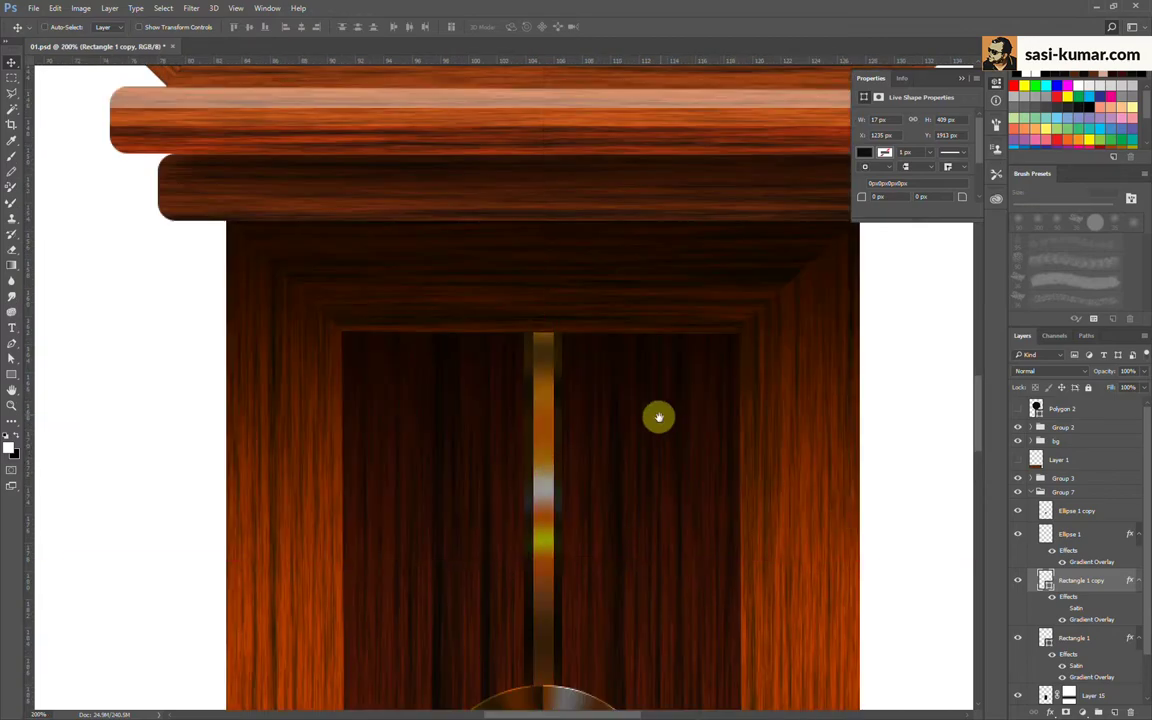
{"action": "left_click", "coordinate": [11, 374]}
{"action": "left_click_drag", "start_coordinate": [512, 242], "coordinate": [516, 550]}
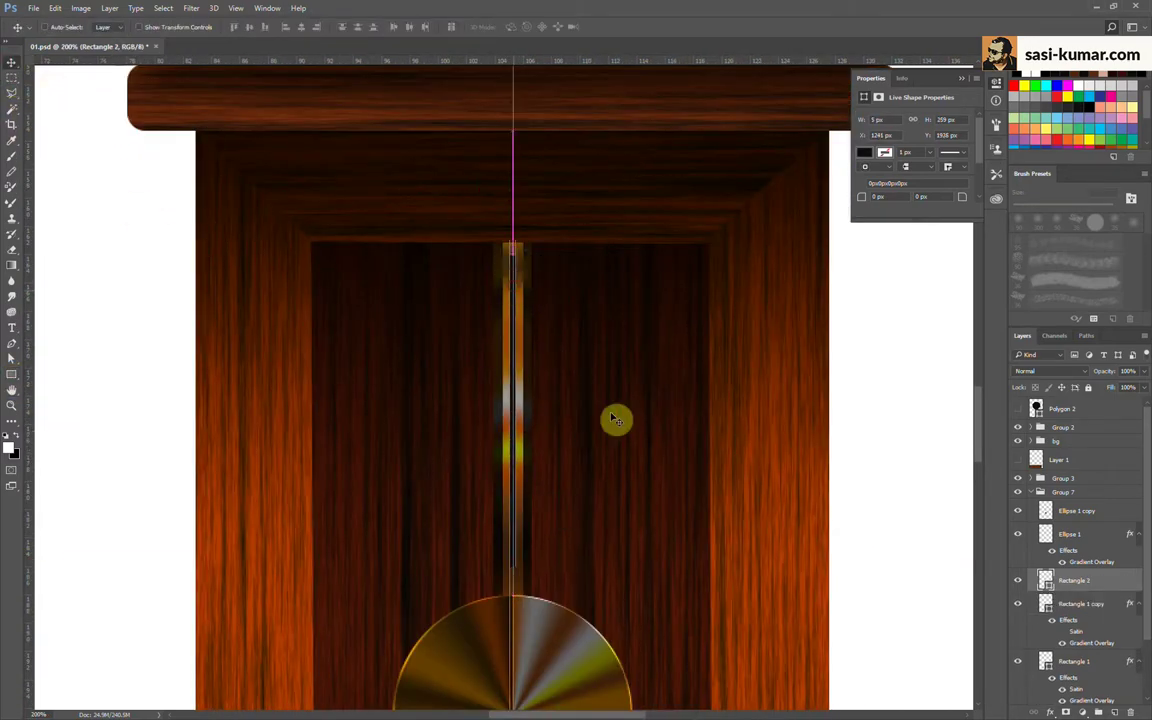
Step: Make Rectangle 2's fill white and add a layer mask to it
{"action": "double_click", "coordinate": [1045, 580]}
{"action": "left_click", "coordinate": [702, 276]}
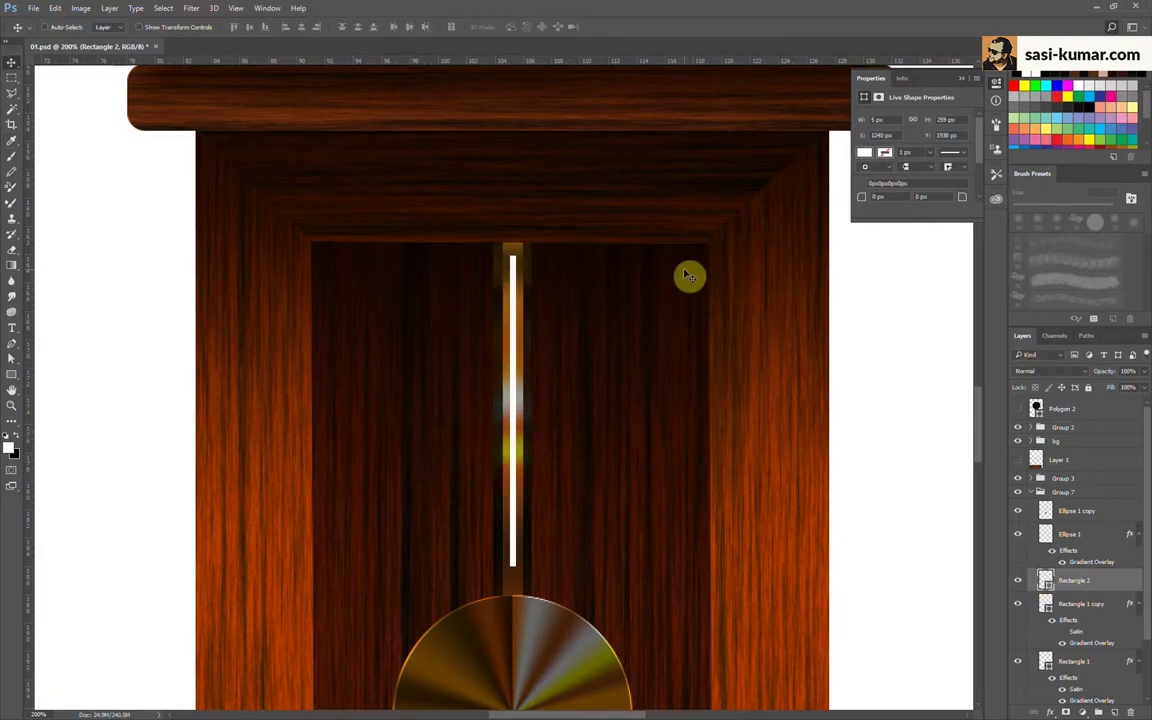
{"action": "left_click", "coordinate": [1084, 711]}
Step: Drag a black-to-white gradient down Rectangle 2's mask to fade the strip toward the disc
{"action": "key", "text": "g"}
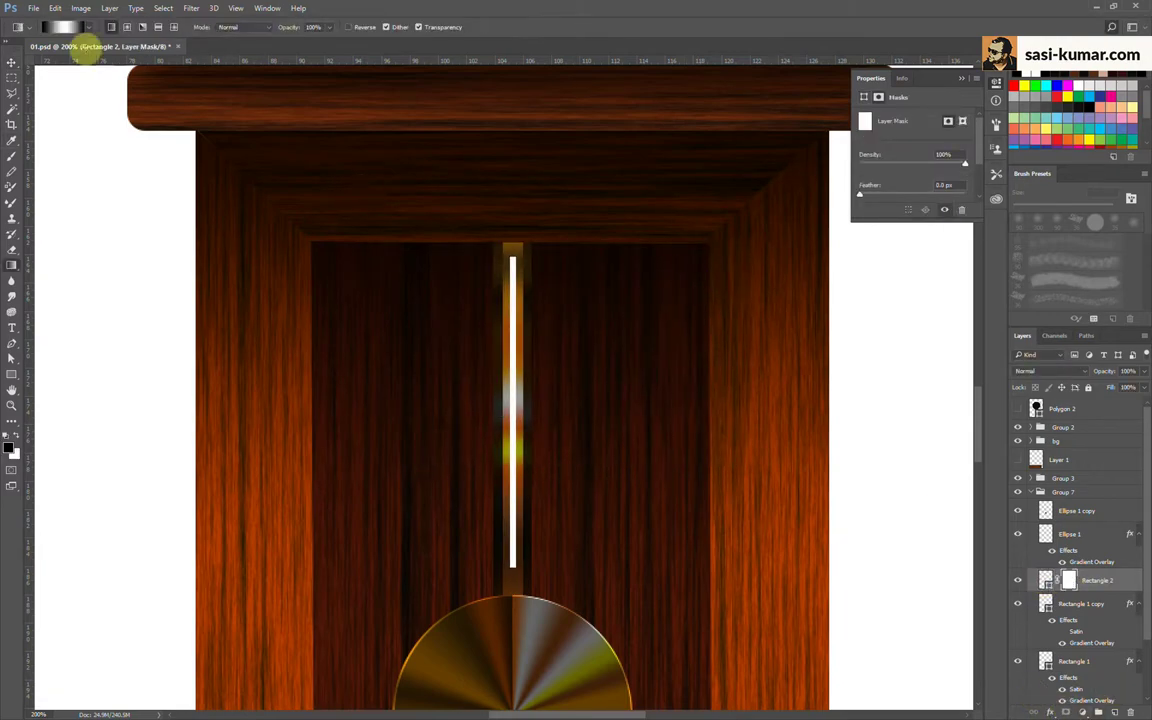
{"action": "left_click", "coordinate": [65, 27]}
{"action": "left_click", "coordinate": [766, 202]}
{"action": "left_click", "coordinate": [985, 200]}
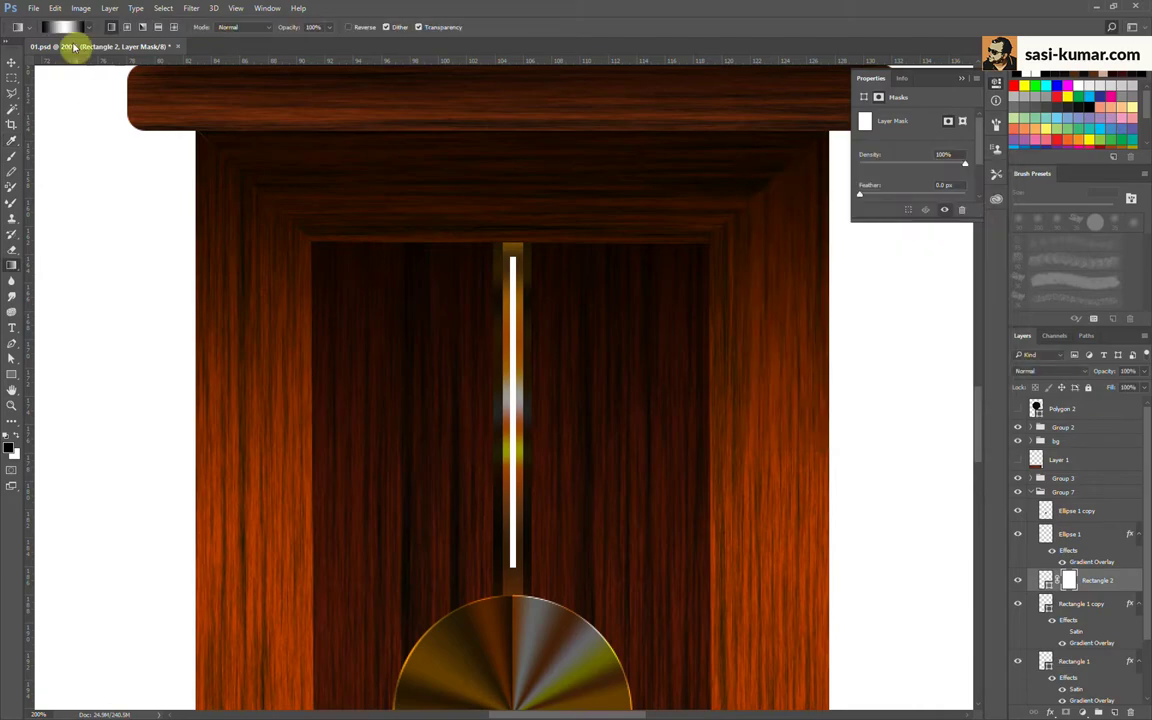
{"action": "left_click_drag", "start_coordinate": [511, 257], "coordinate": [514, 568]}
{"action": "left_click_drag", "start_coordinate": [510, 300], "coordinate": [500, 600]}
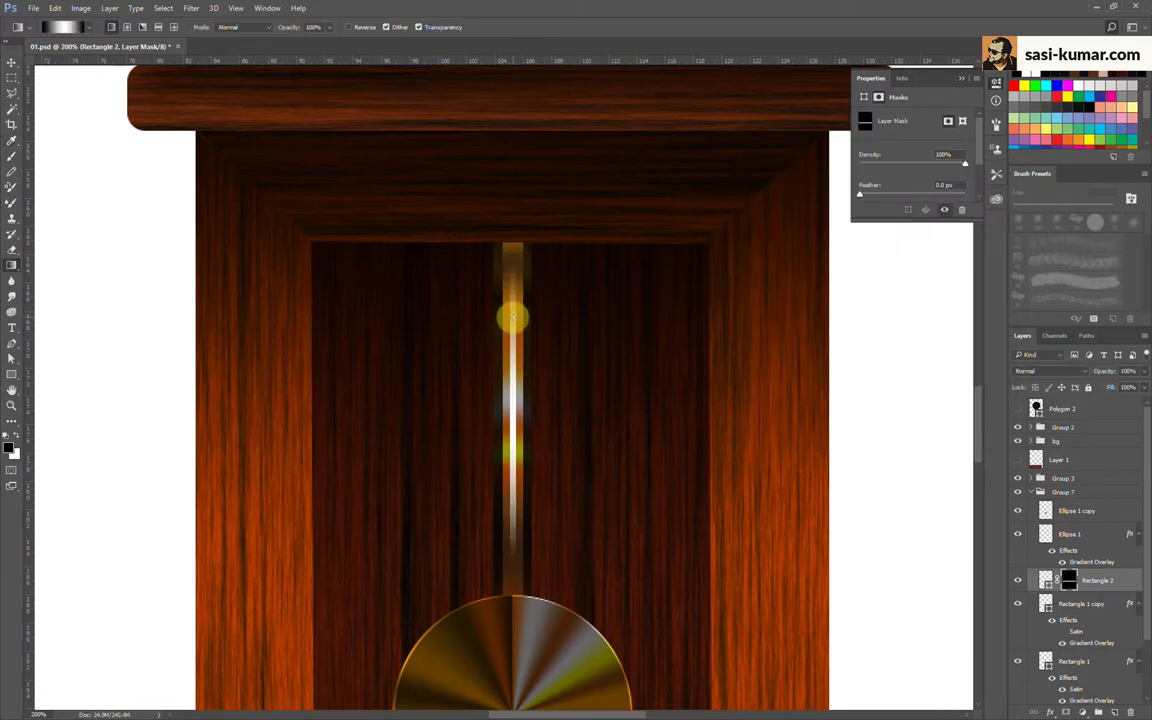
{"action": "key", "text": "v"}
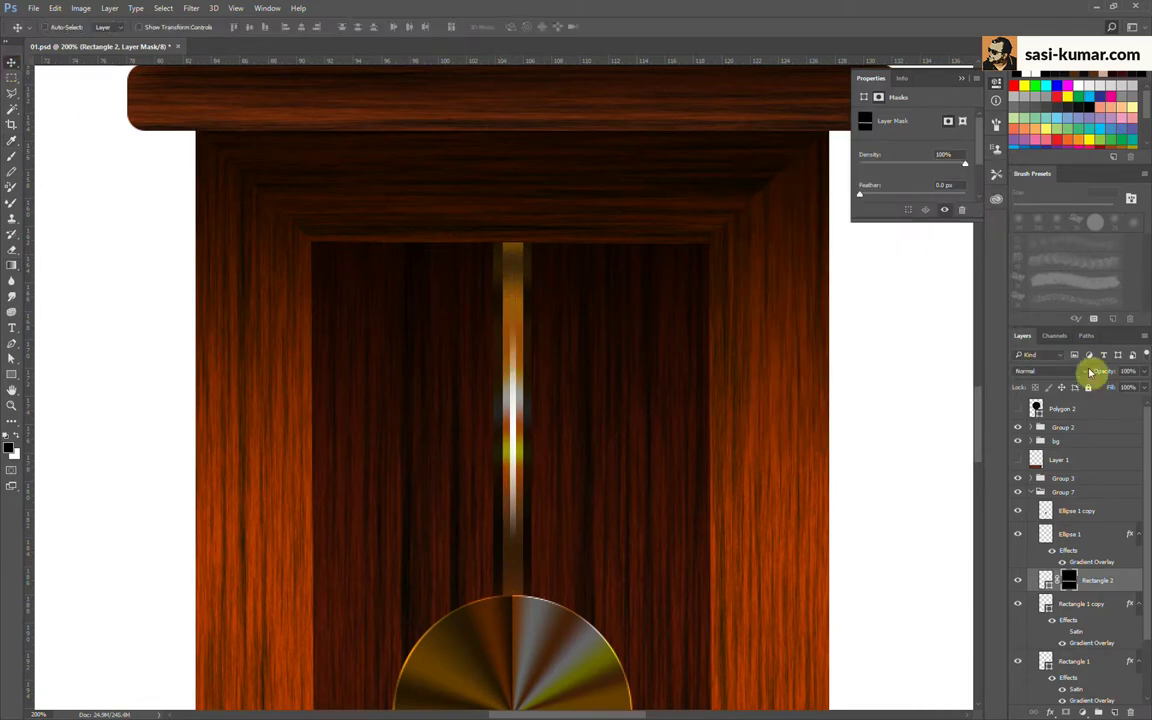
{"action": "key", "text": "ctrl+minus"}
{"action": "key", "text": "ctrl+minus"}
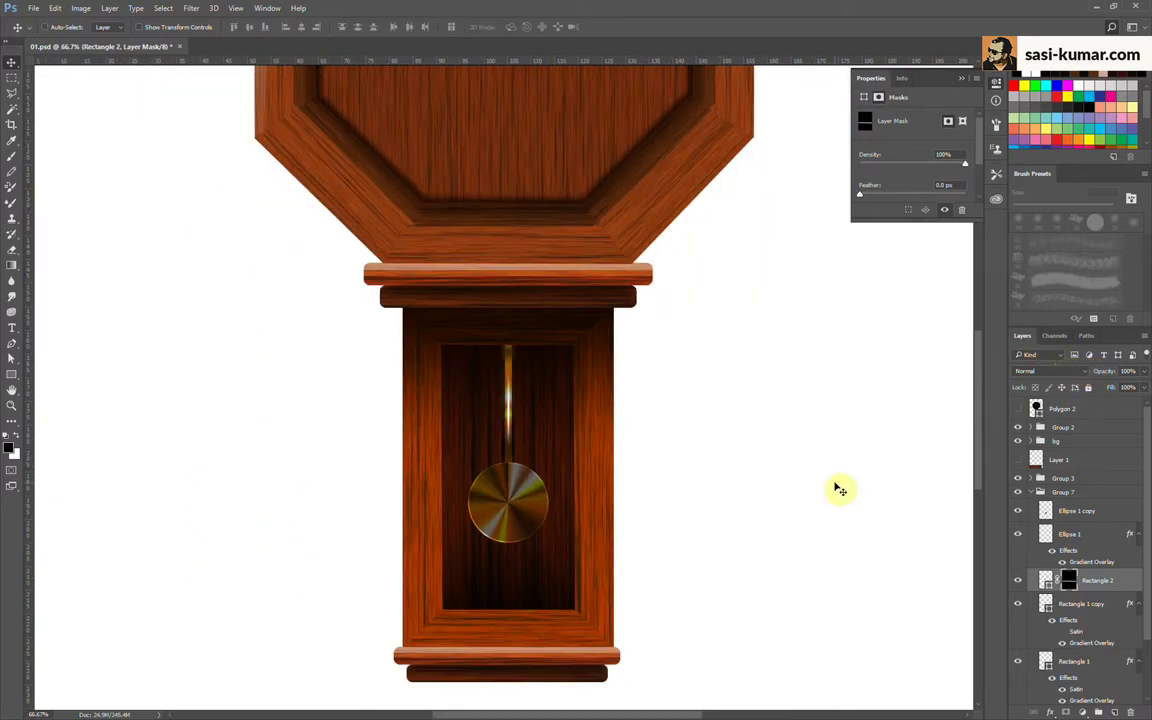
{"action": "key", "text": "ctrl+plus"}
{"action": "key", "text": "ctrl+plus"}
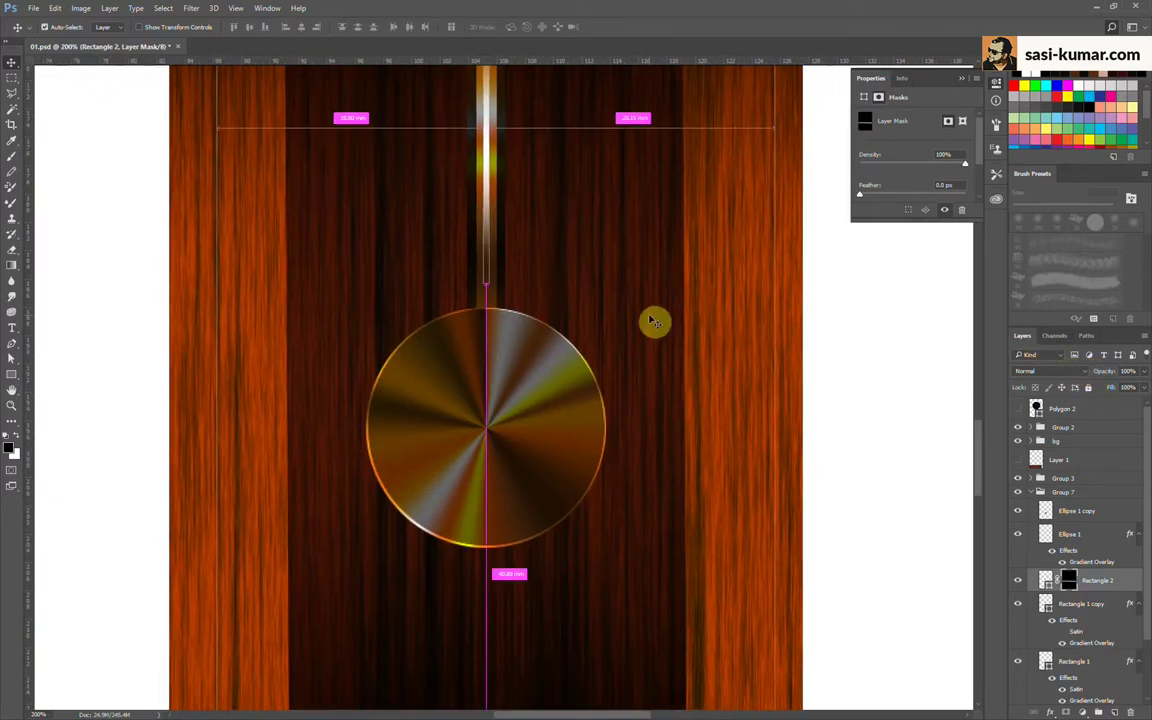
{"action": "key", "text": "ctrl+plus"}
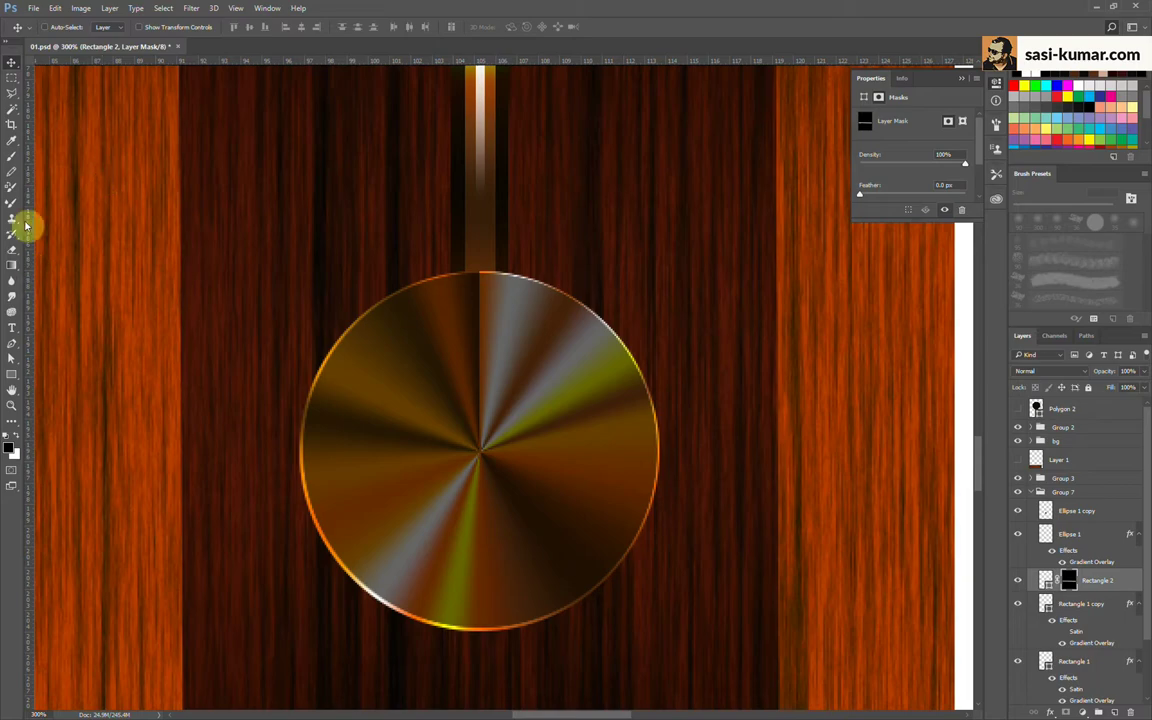
Step: Draw a white Ellipse 2 circle over the gold disc and place it inside Group 7
{"action": "left_click", "coordinate": [11, 373]}
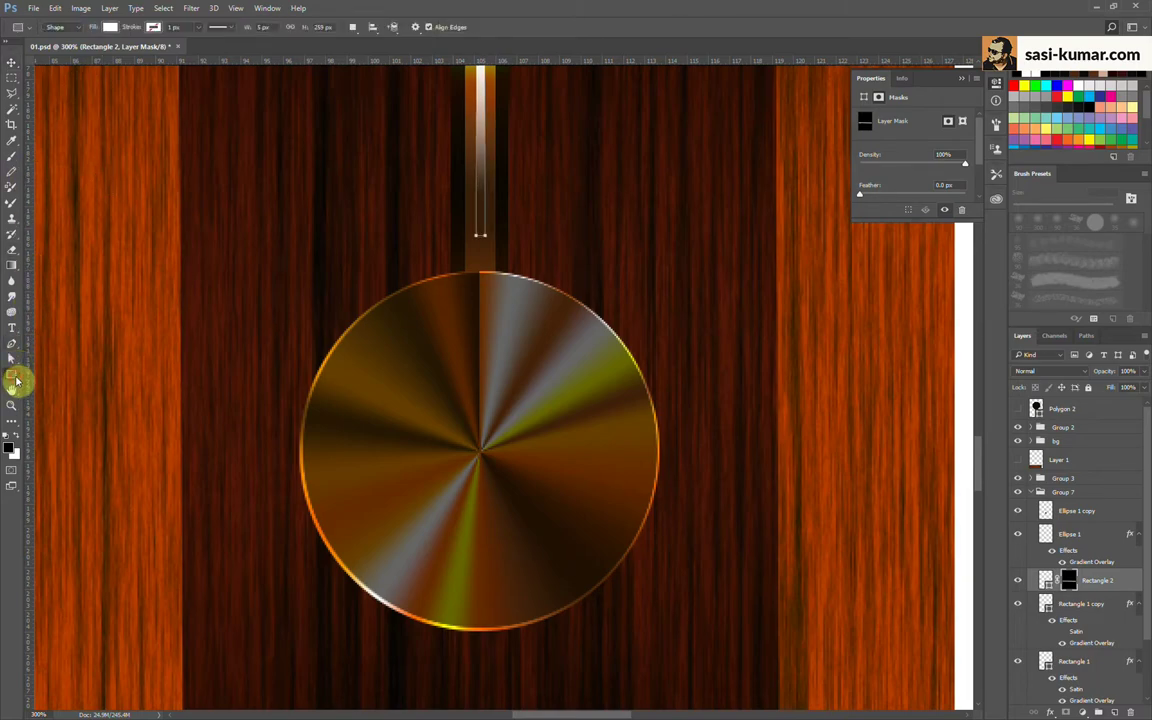
{"action": "right_click", "coordinate": [11, 373]}
{"action": "left_click", "coordinate": [57, 397]}
{"action": "left_click_drag", "start_coordinate": [481, 458], "coordinate": [651, 640]}
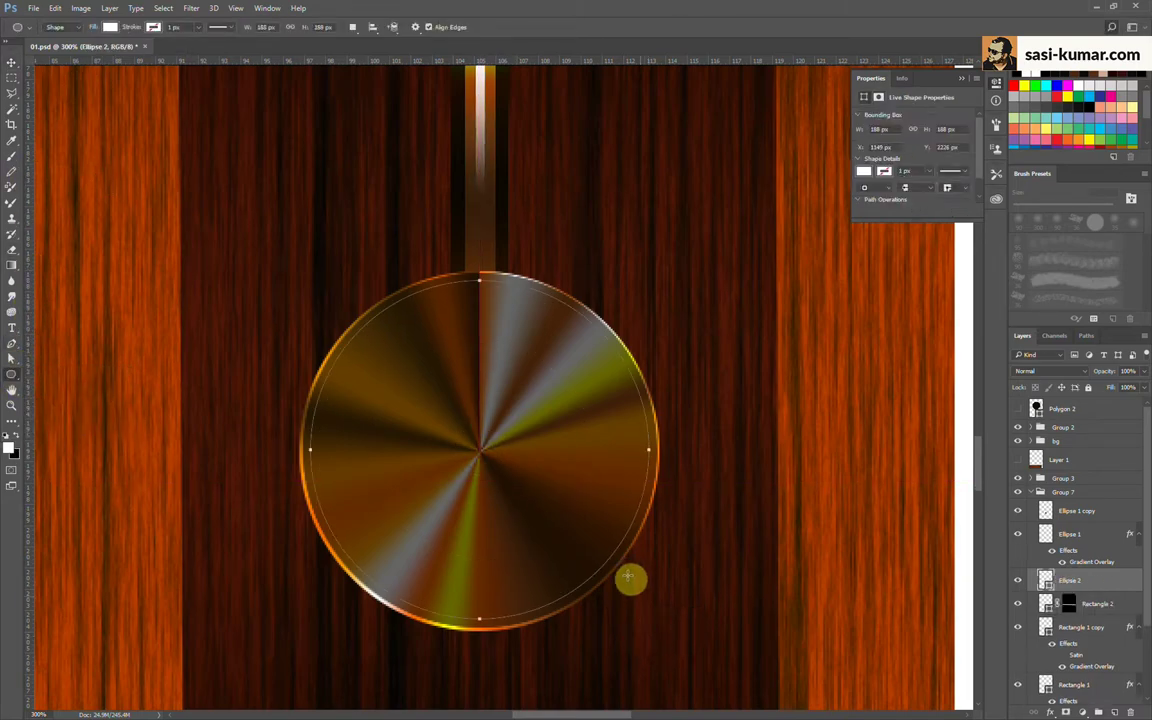
{"action": "double_click", "coordinate": [1047, 581]}
{"action": "left_click", "coordinate": [699, 282]}
{"action": "key", "text": "ctrl+bracketright"}
{"action": "key", "text": "ctrl+bracketright"}
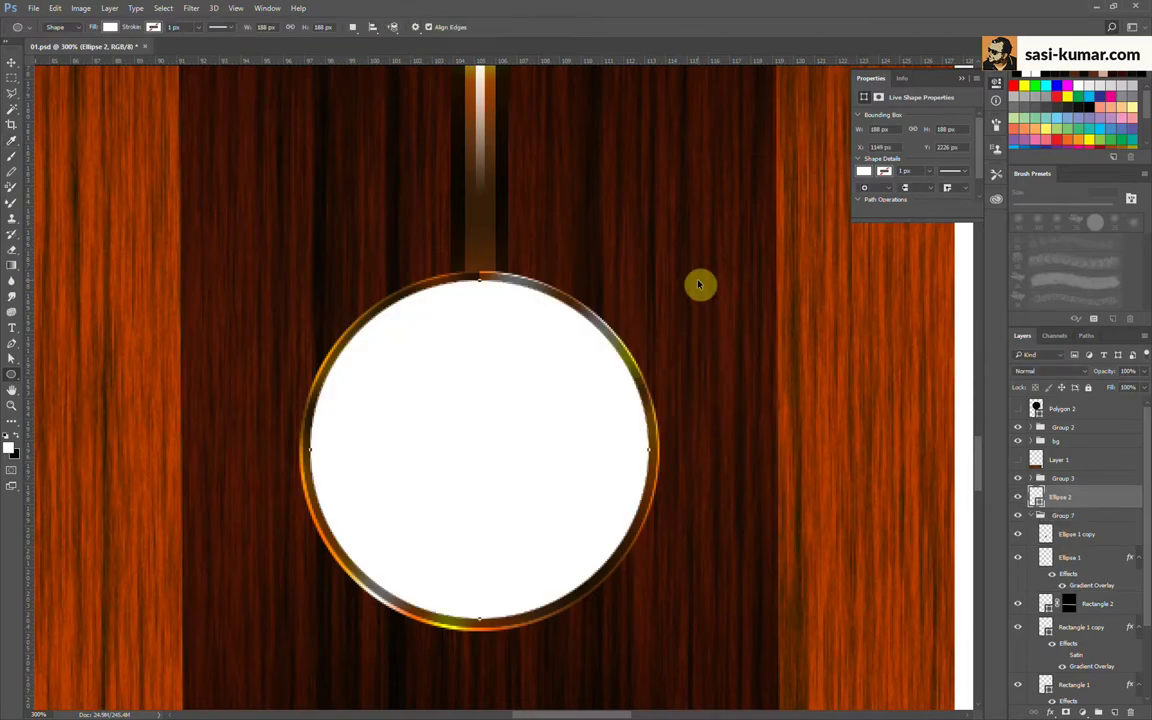
{"action": "key", "text": "ctrl+bracketright"}
{"action": "key", "text": "ctrl+bracketright"}
{"action": "key", "text": "ctrl+bracketleft"}
{"action": "key", "text": "ctrl+bracketleft"}
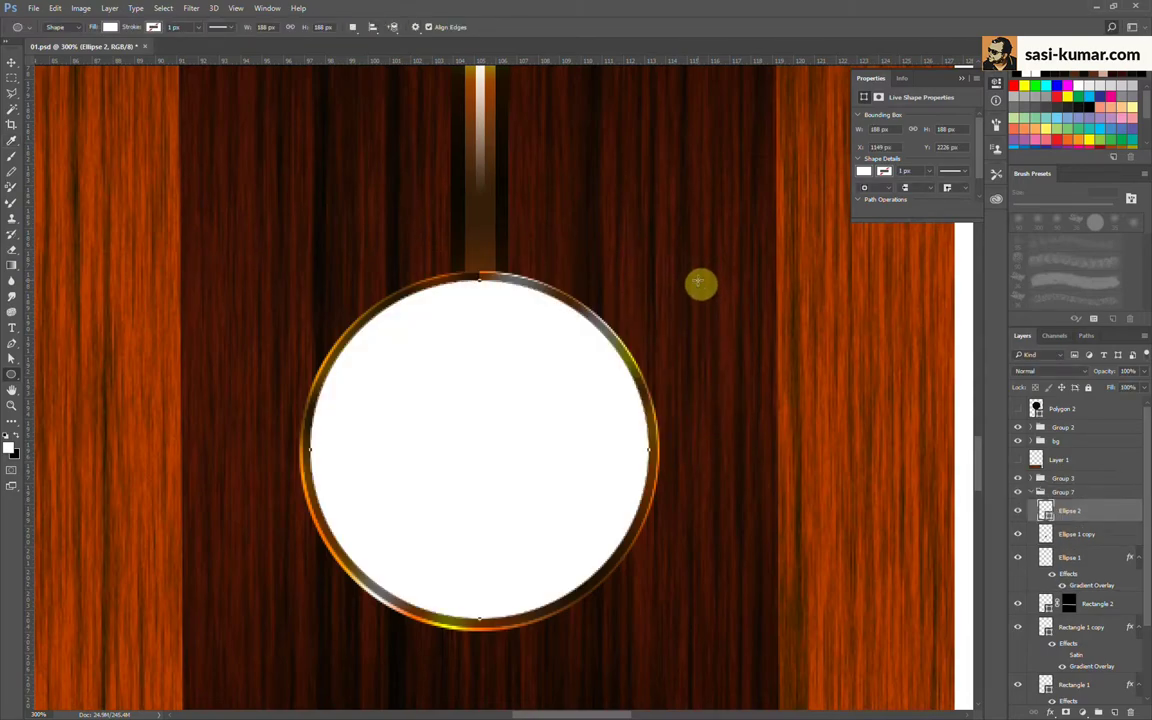
Step: Mask Ellipse 2 into a thin ring using a 95%-scaled copy's outline, then delete the copy
{"action": "key", "text": "ctrl+j"}
{"action": "key", "text": "ctrl+t"}
{"action": "left_click_drag", "start_coordinate": [650, 277], "coordinate": [639, 290]}
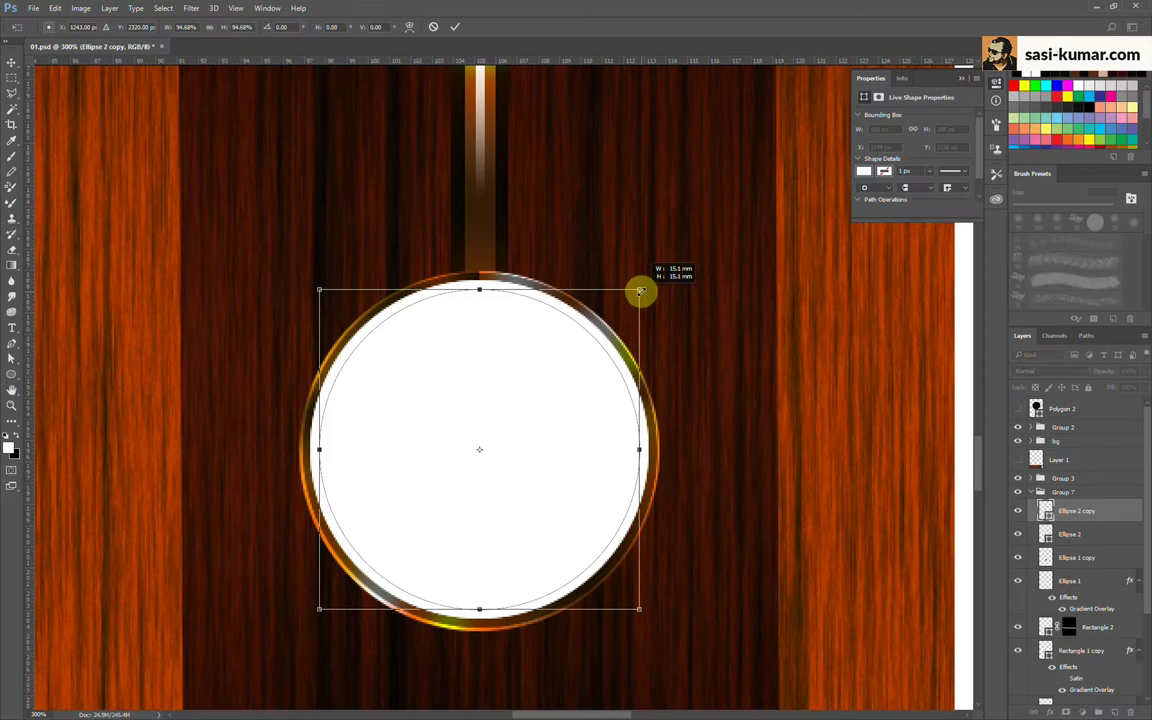
{"action": "key", "text": "Return"}
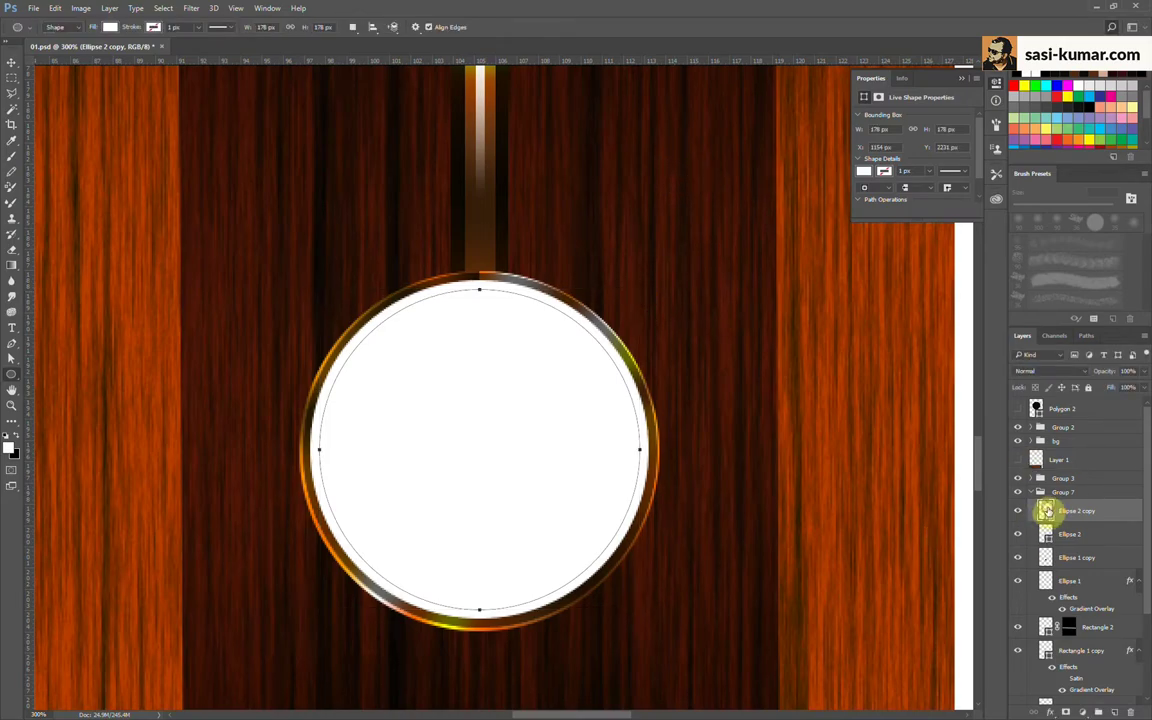
{"action": "left_click", "coordinate": [1046, 511], "text": "ctrl"}
{"action": "left_click", "coordinate": [1070, 534]}
{"action": "left_click", "coordinate": [1082, 712]}
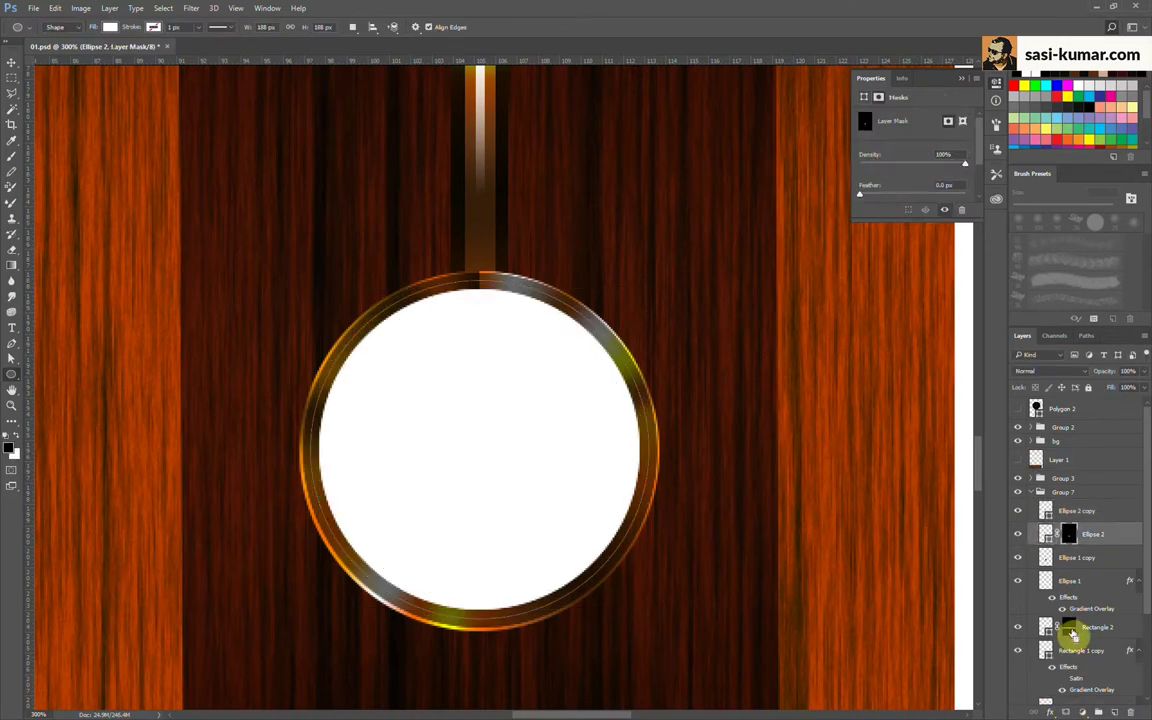
{"action": "left_click", "coordinate": [1018, 511]}
{"action": "key", "text": "Delete"}
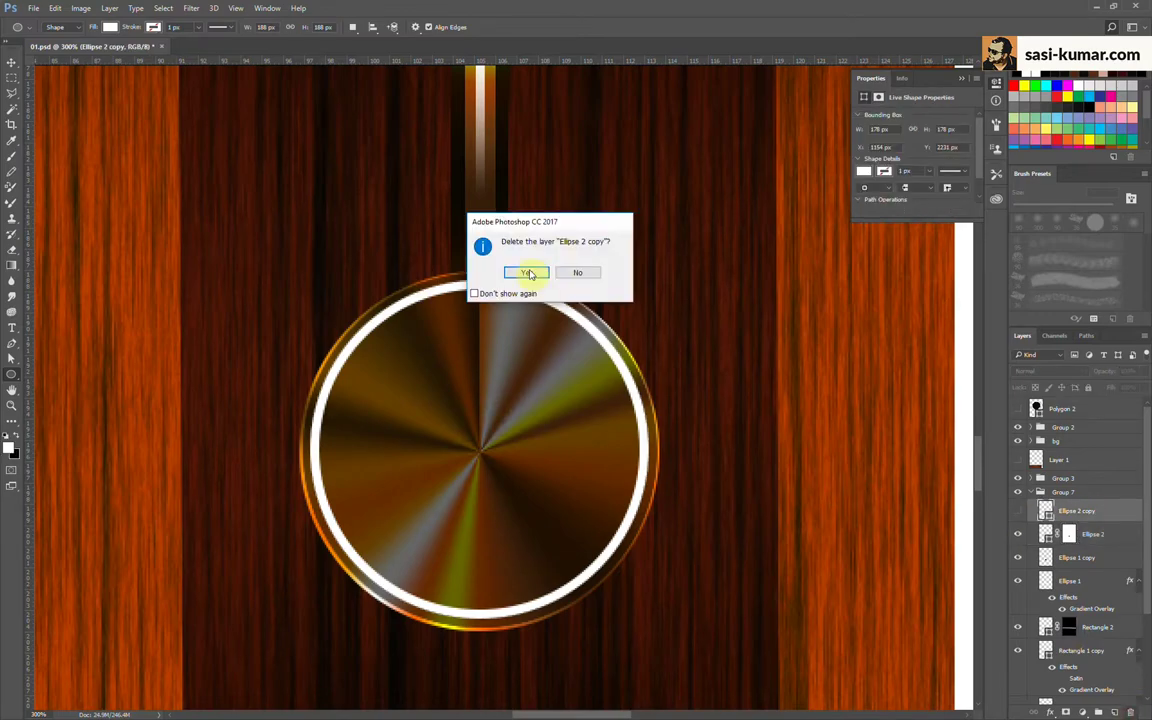
{"action": "left_click", "coordinate": [528, 273]}
{"action": "key", "text": "ctrl+0"}
{"action": "key", "text": "ctrl+plus"}
{"action": "key", "text": "ctrl+plus"}
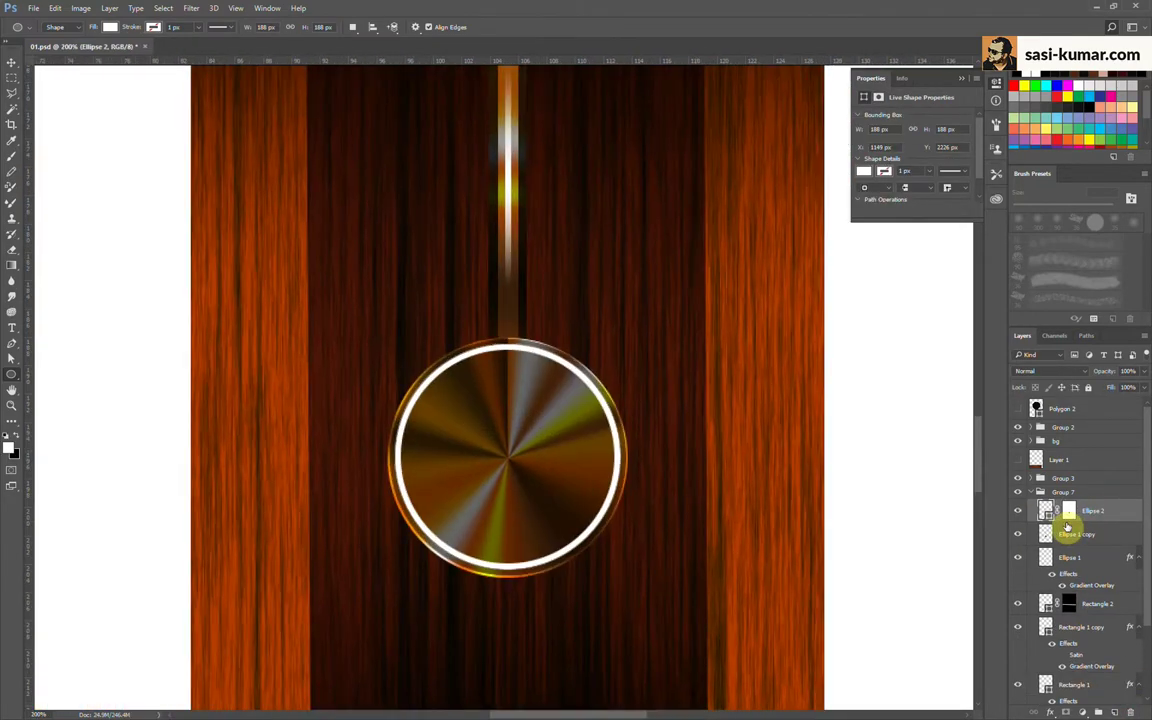
Step: Paint black on Ellipse 2's mask at about 83% brush opacity to remove the ring's lower-left part
{"action": "left_click", "coordinate": [1069, 511]}
{"action": "key", "text": "b"}
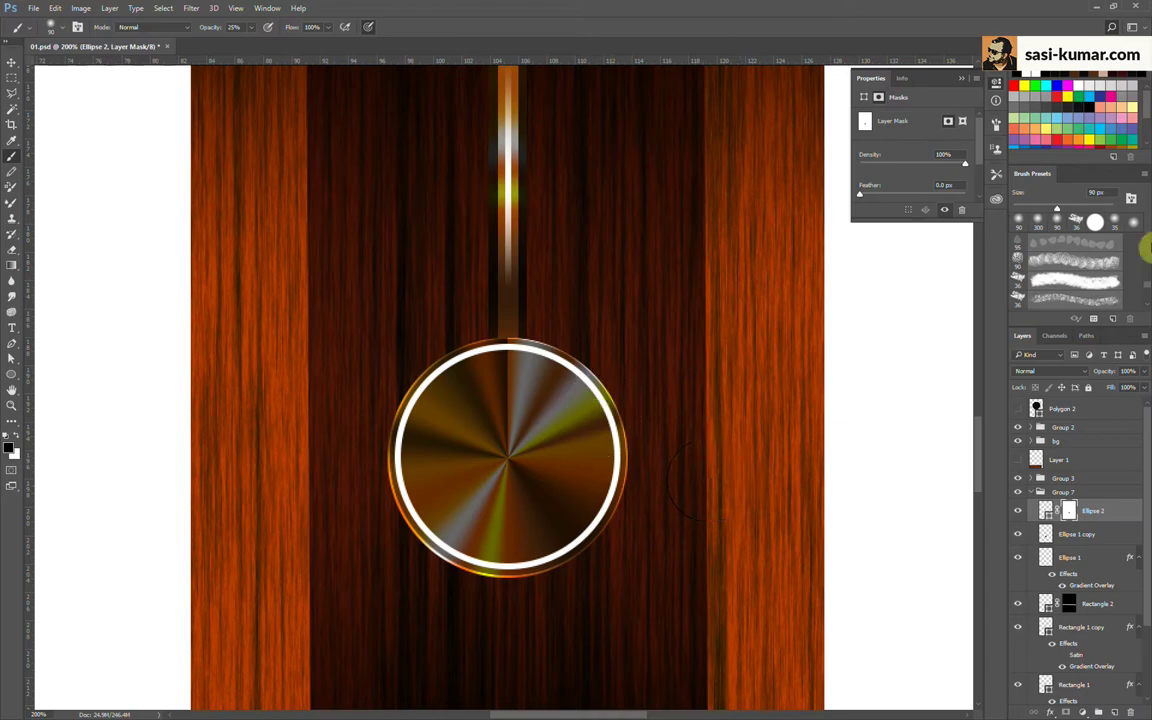
{"action": "left_click", "coordinate": [1113, 318]}
{"action": "left_click", "coordinate": [694, 244]}
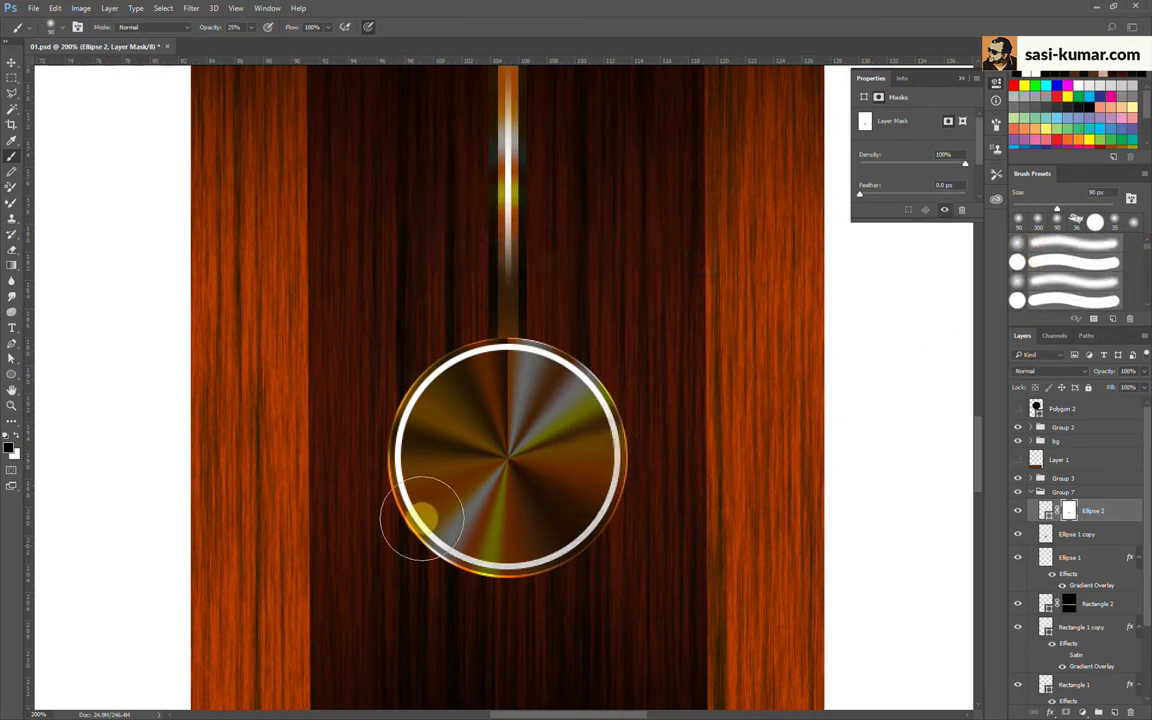
{"action": "left_click_drag", "start_coordinate": [234, 27], "coordinate": [257, 44]}
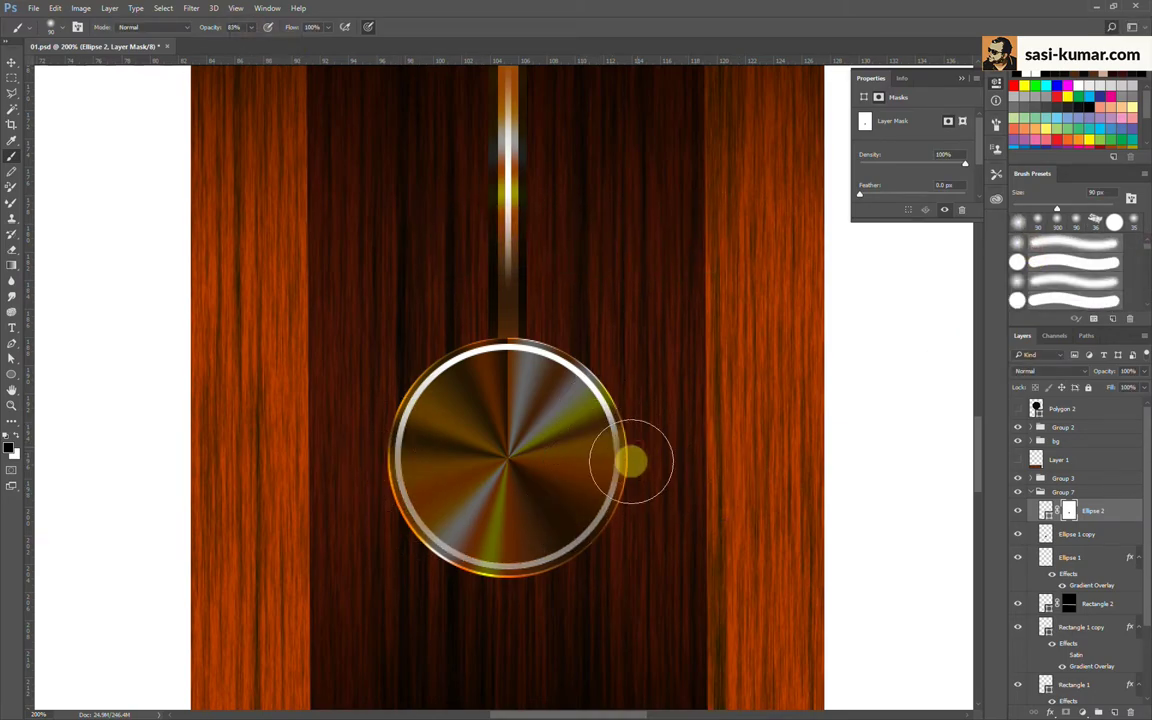
{"action": "left_click_drag", "start_coordinate": [632, 463], "coordinate": [491, 570]}
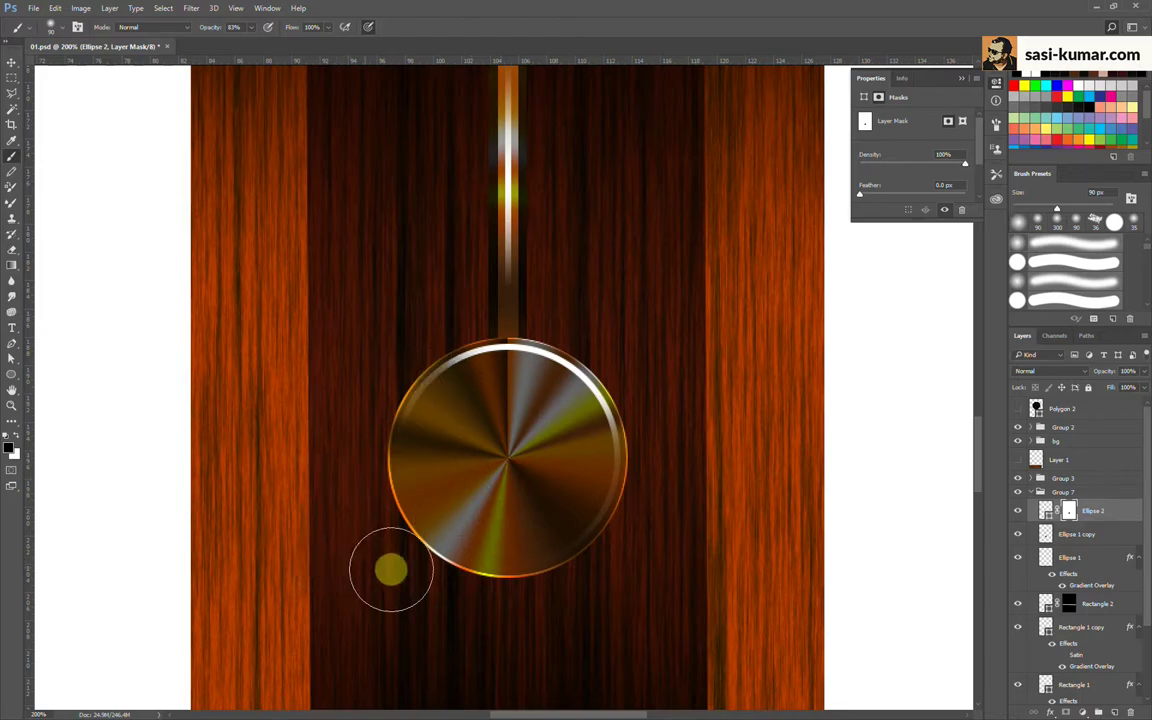
{"action": "left_click_drag", "start_coordinate": [595, 425], "coordinate": [548, 580]}
{"action": "key", "text": "ctrl+z"}
{"action": "key", "text": "ctrl+z"}
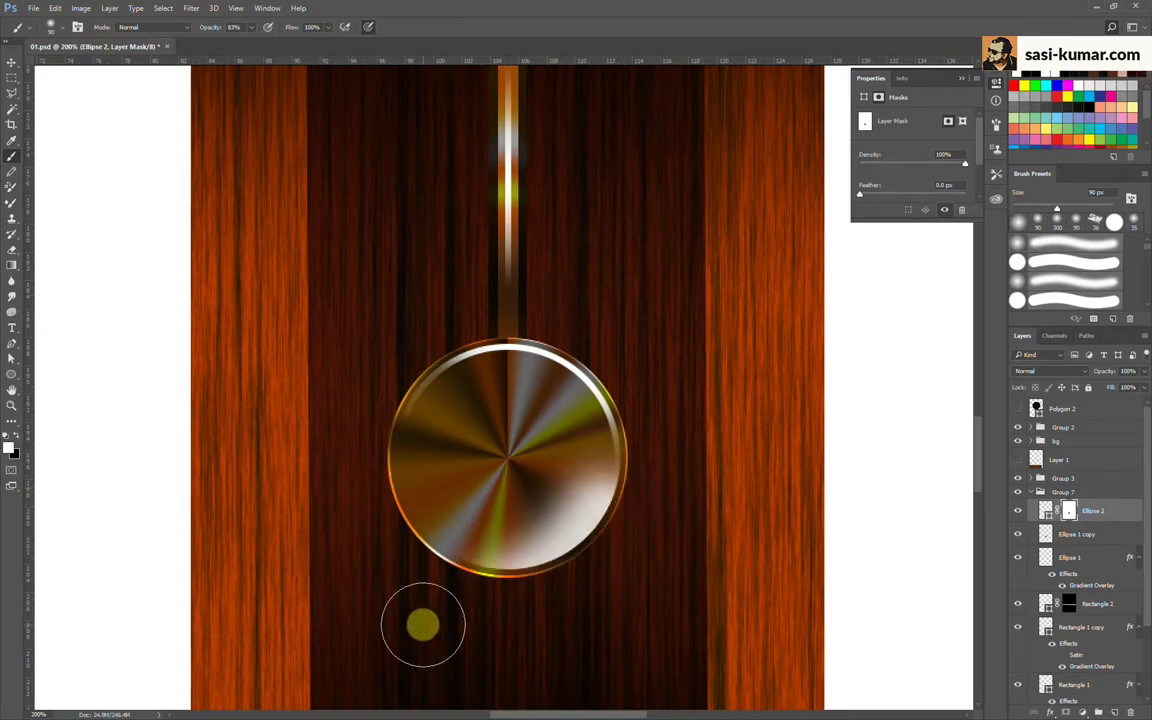
{"action": "key", "text": "ctrl+z"}
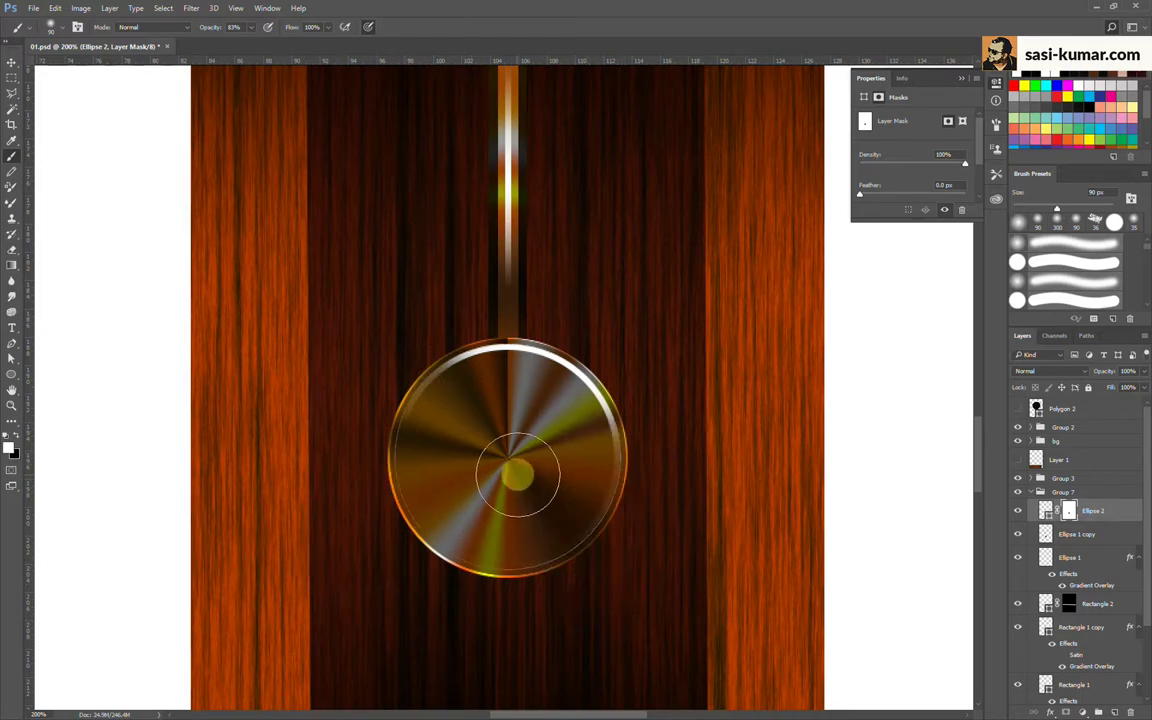
Step: Drop the brush opacity to 25% and reselect the Ellipse 2 layer rather than its mask
{"action": "key", "text": "c"}
{"action": "key", "text": "b"}
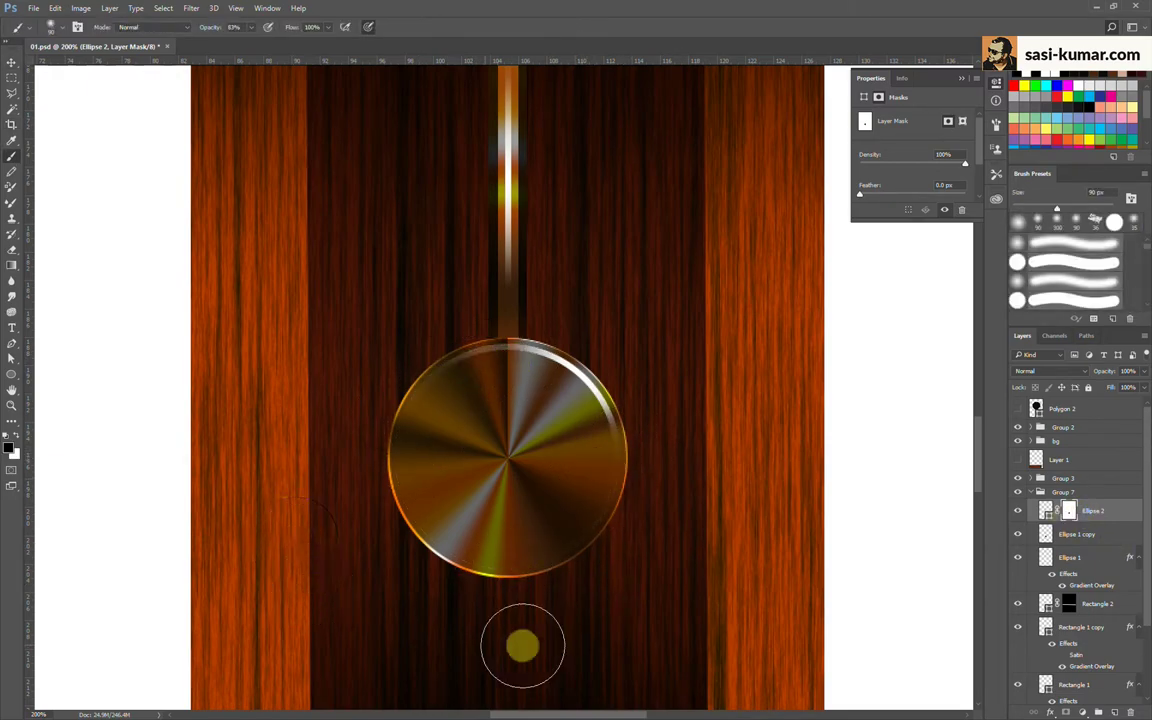
{"action": "key", "text": "2"}
{"action": "key", "text": "5"}
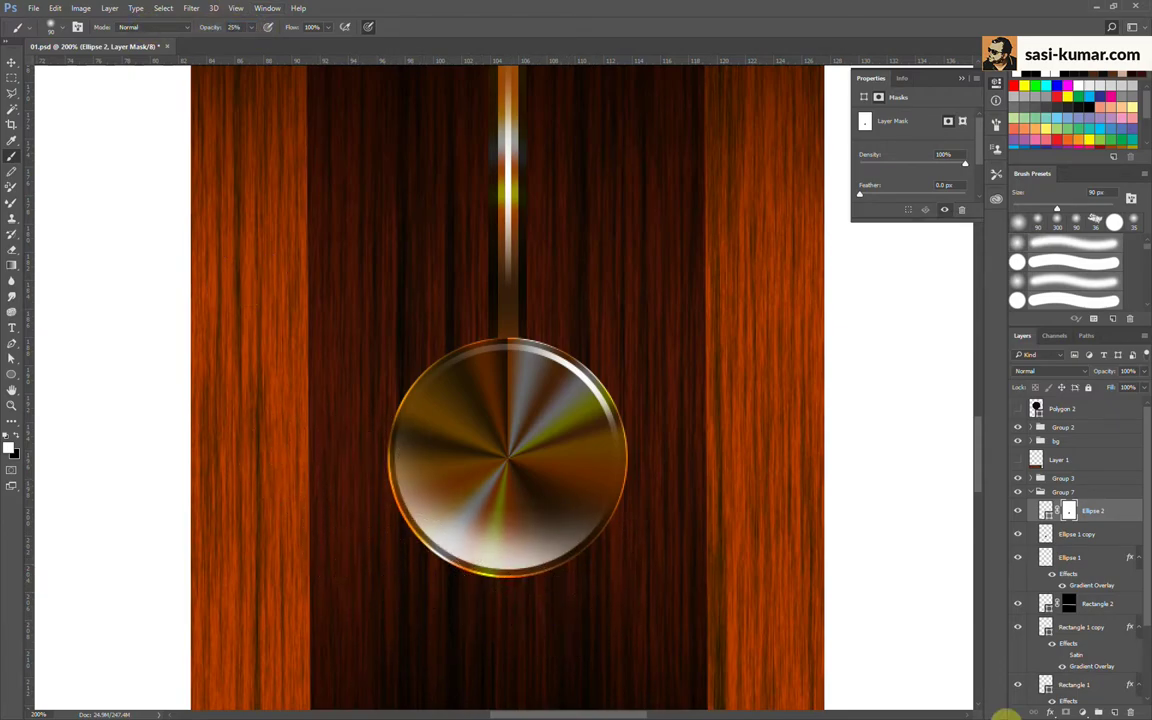
{"action": "key", "text": "ctrl+minus"}
{"action": "key", "text": "ctrl+minus"}
{"action": "key", "text": "ctrl+minus"}
{"action": "left_click_drag", "start_coordinate": [622, 334], "coordinate": [617, 378]}
{"action": "left_click", "coordinate": [1046, 511]}
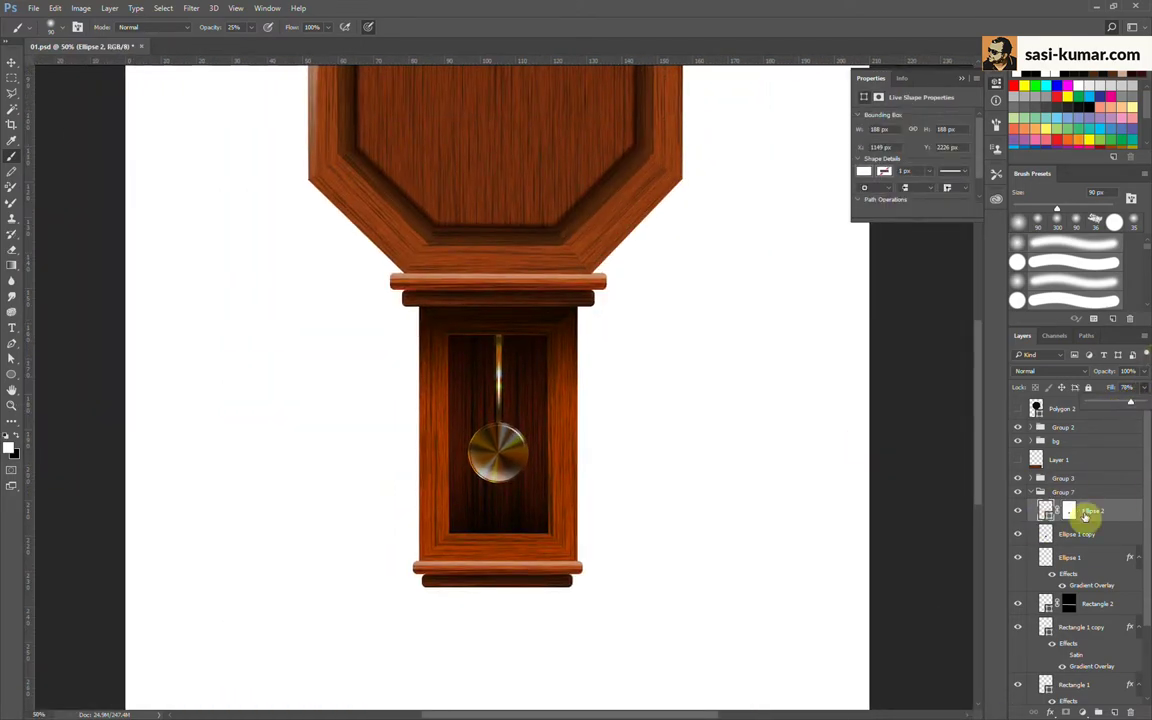
Step: Collapse Group 7 and group the pendulum layers into Group 8
{"action": "left_click", "coordinate": [1031, 492]}
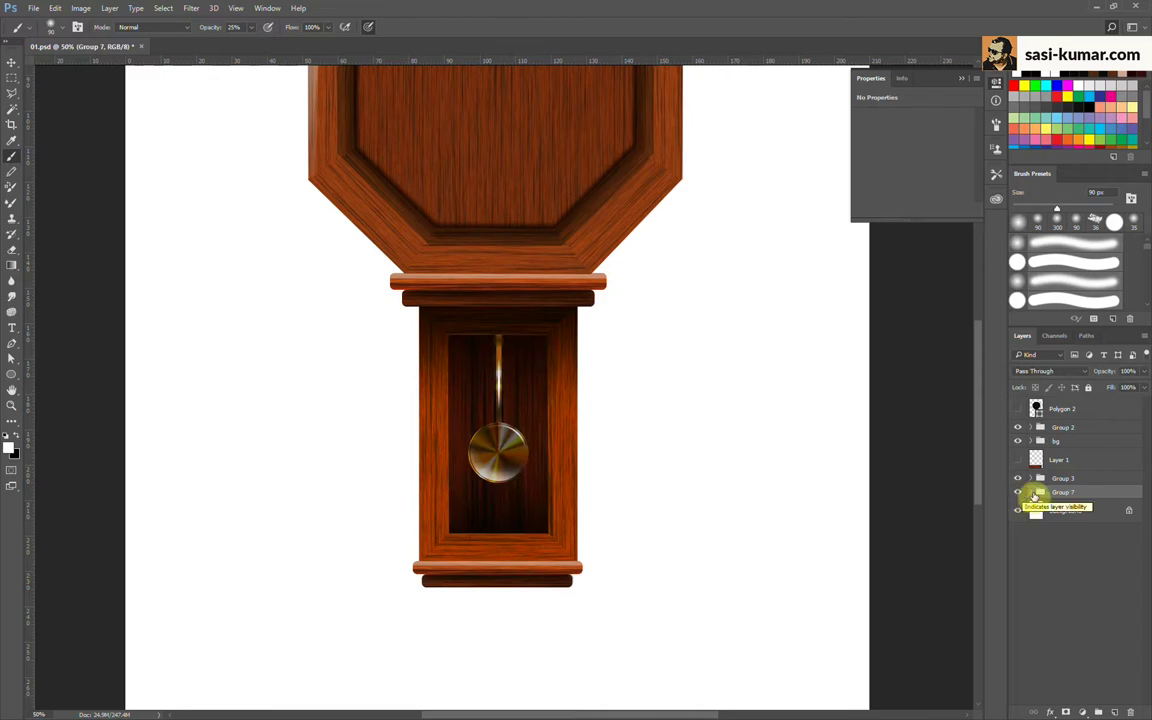
{"action": "left_click", "coordinate": [1033, 493]}
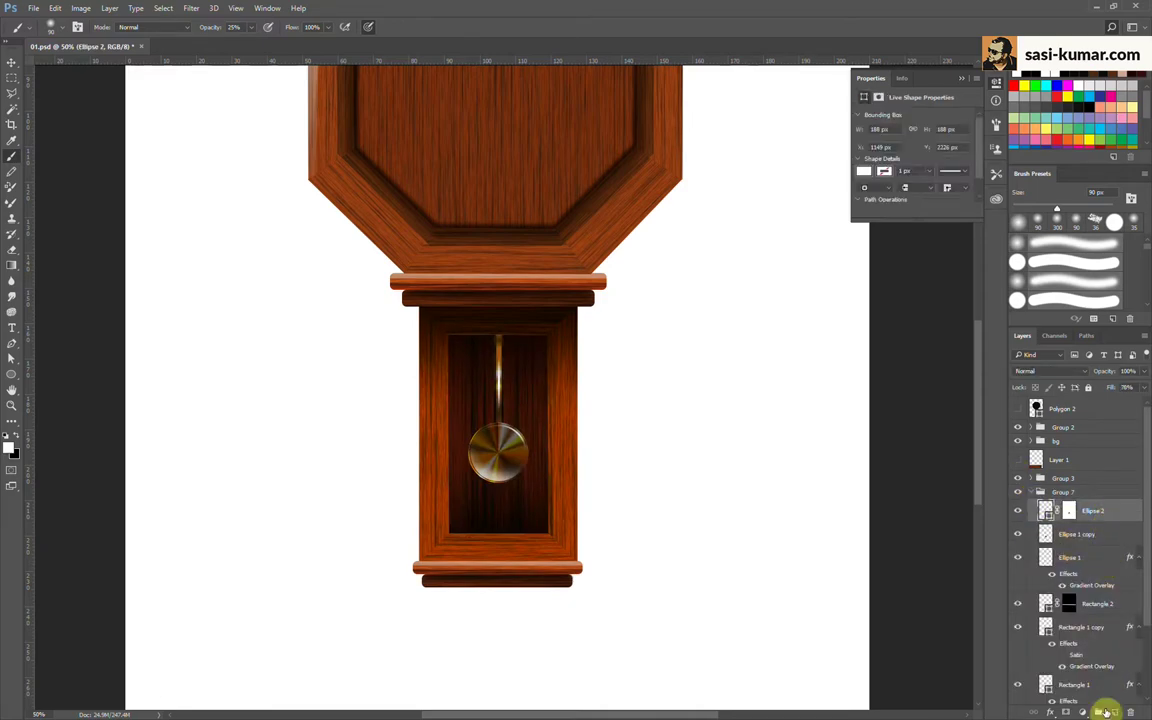
{"action": "scroll", "coordinate": [1105, 599], "scroll_direction": "down", "scroll_amount": 2}
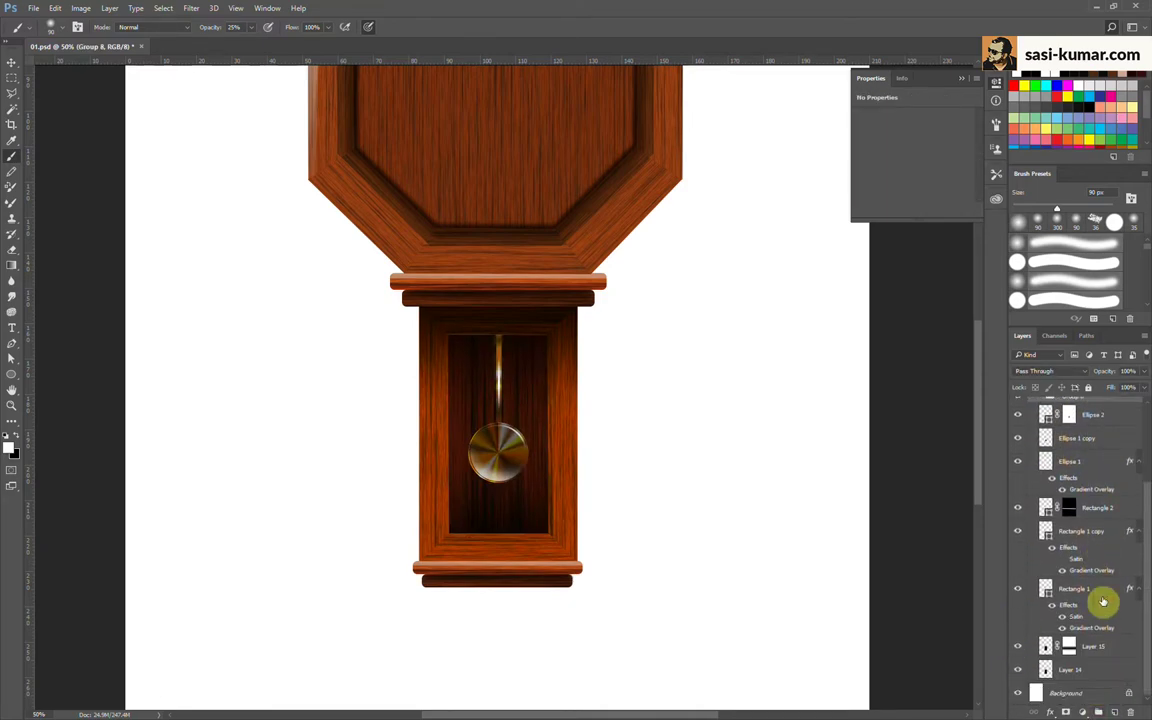
{"action": "scroll", "coordinate": [1093, 594], "scroll_direction": "up", "scroll_amount": 1}
{"action": "left_click", "coordinate": [1105, 465]}
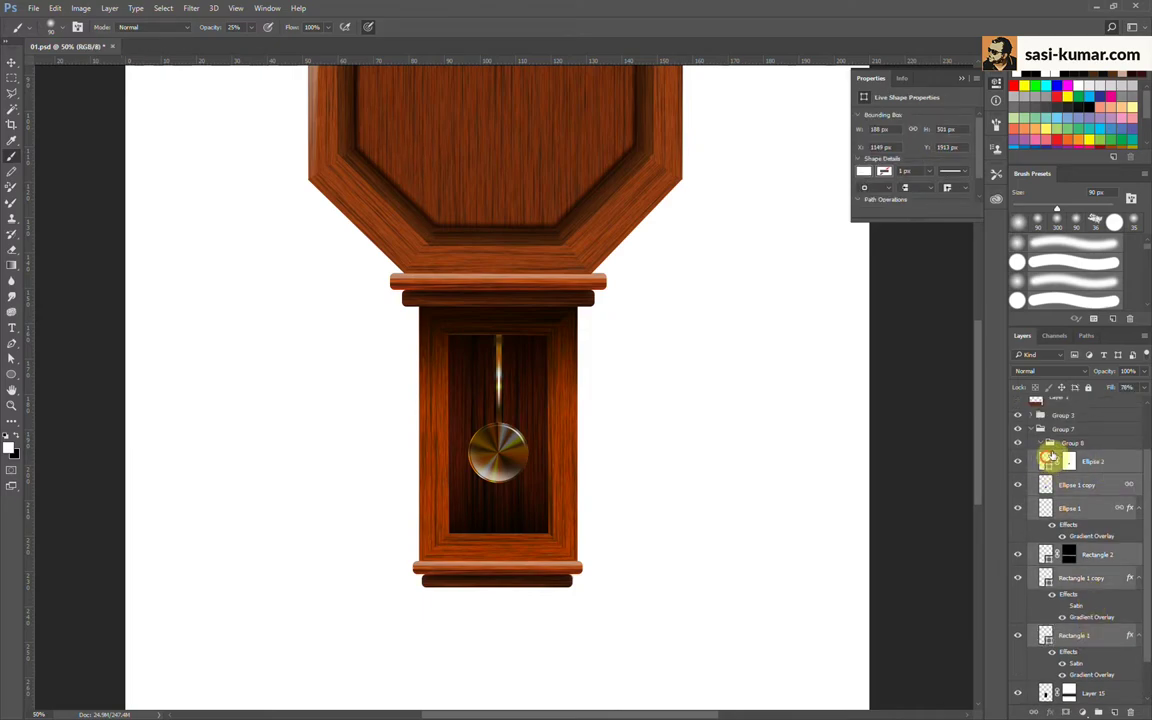
{"action": "left_click", "coordinate": [1042, 446]}
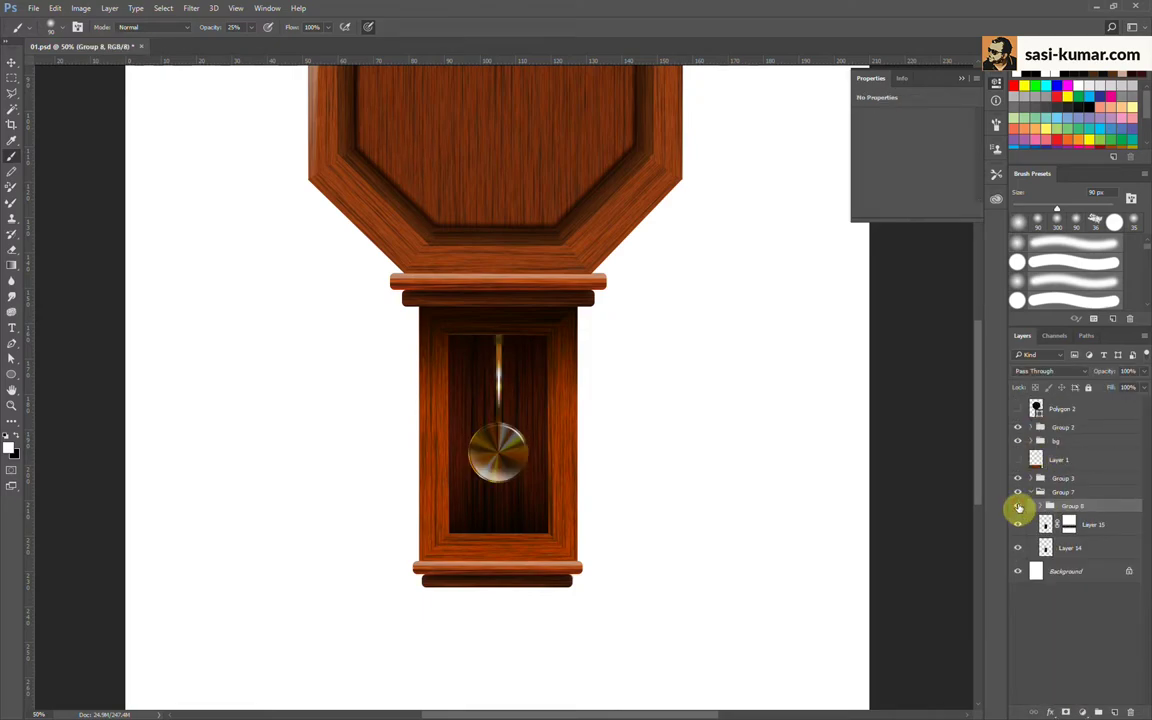
Step: Make a smart-object copy, Group 8 copy, and move it below Group 8
{"action": "right_click", "coordinate": [1108, 510]}
{"action": "left_click", "coordinate": [1049, 260]}
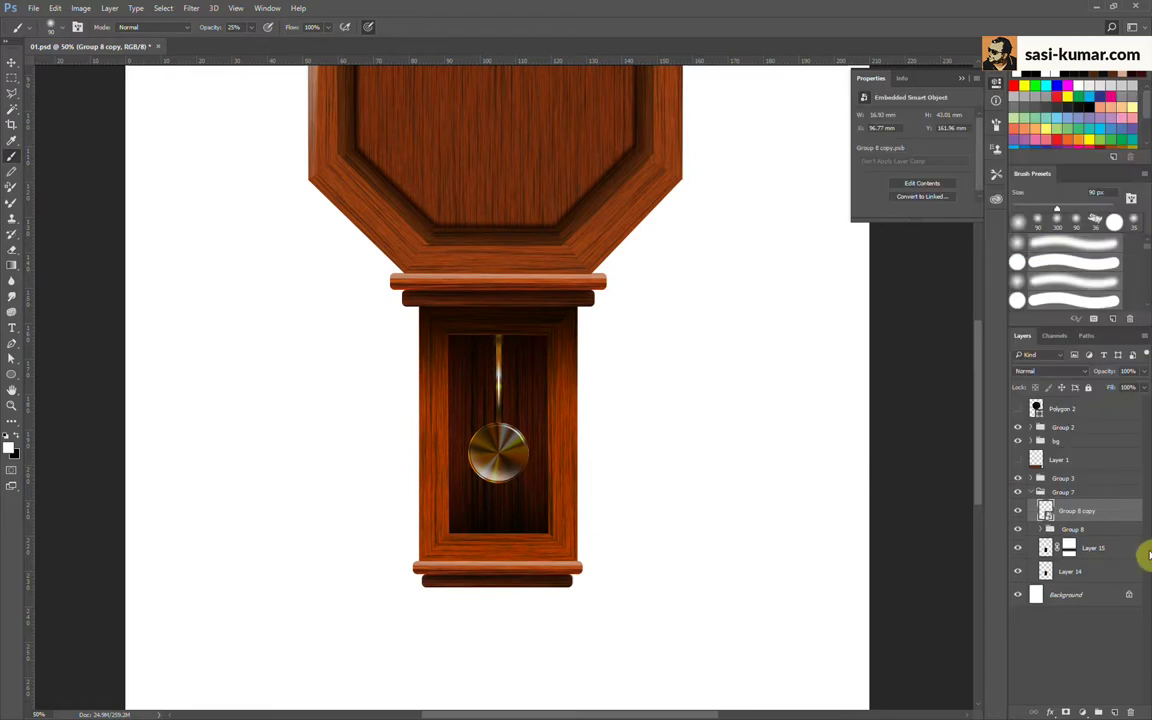
{"action": "left_click_drag", "start_coordinate": [1112, 500], "coordinate": [1045, 524]}
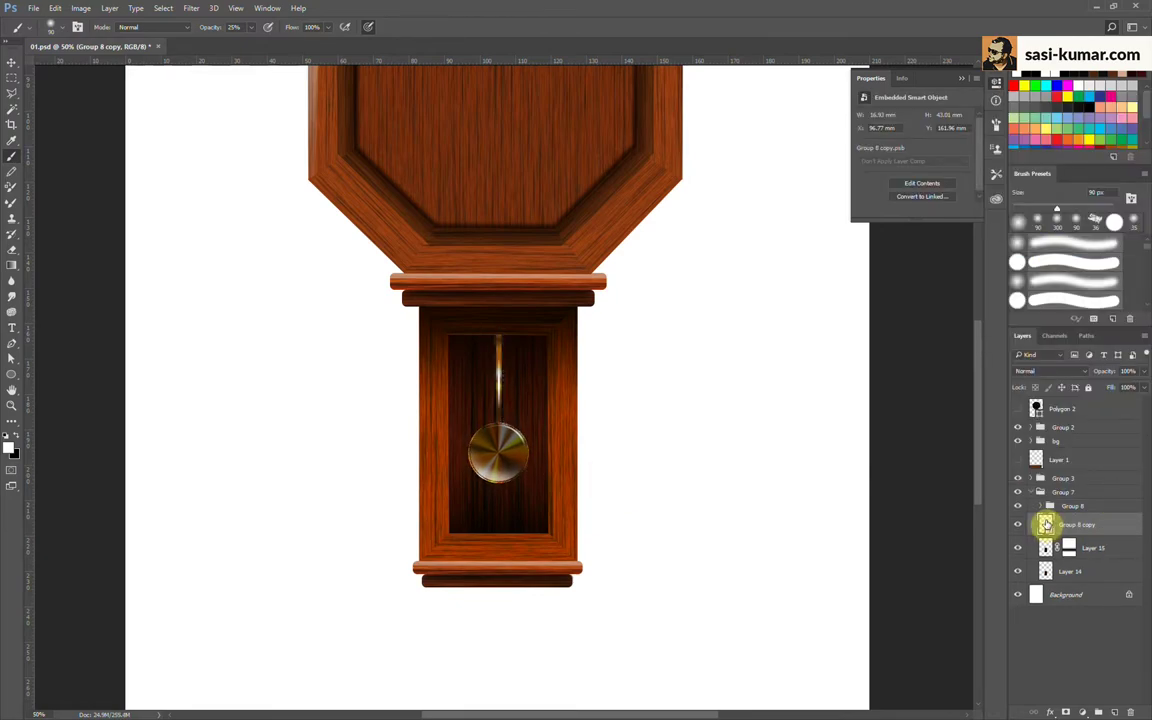
Step: Shift the pendulum copy right and test rotating and stretching it, undoing the transforms
{"action": "key", "text": "v"}
{"action": "mouse_move", "coordinate": [497, 453]}
{"action": "left_mouse_down"}
{"action": "mouse_move", "coordinate": [535, 450]}
{"action": "mouse_move", "coordinate": [507, 442]}
{"action": "left_mouse_up"}
{"action": "key", "text": "ctrl+t"}
{"action": "left_click_drag", "start_coordinate": [527, 489], "coordinate": [540, 483]}
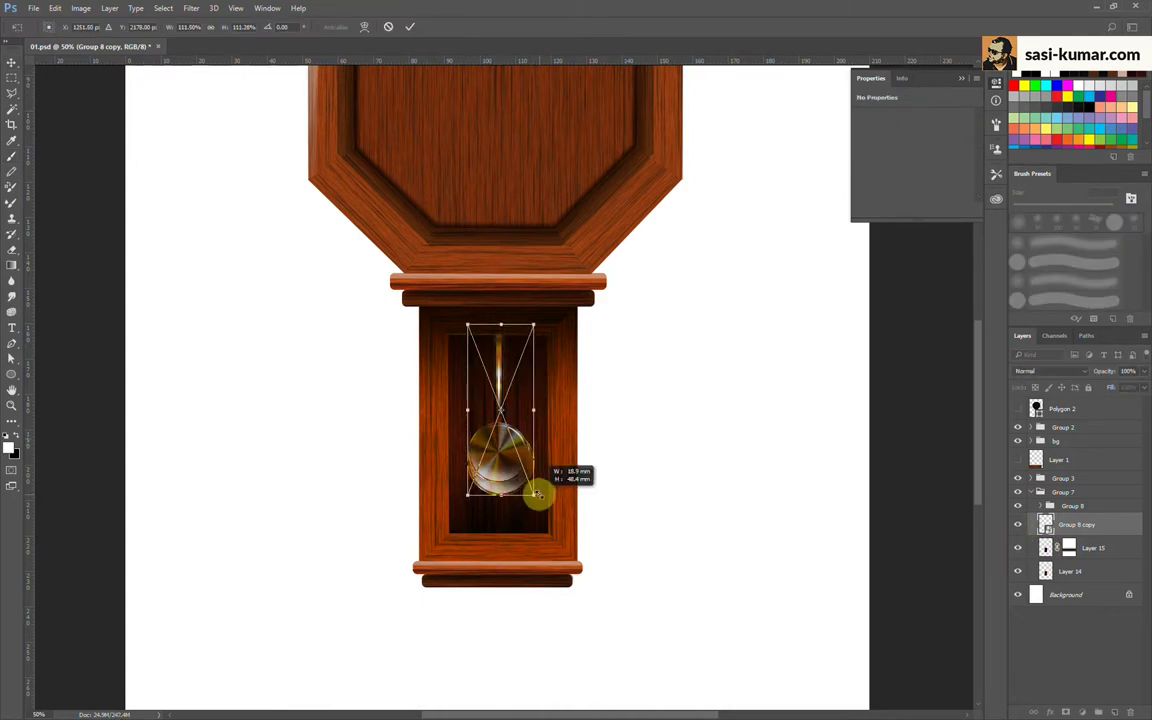
{"action": "key", "text": "Return"}
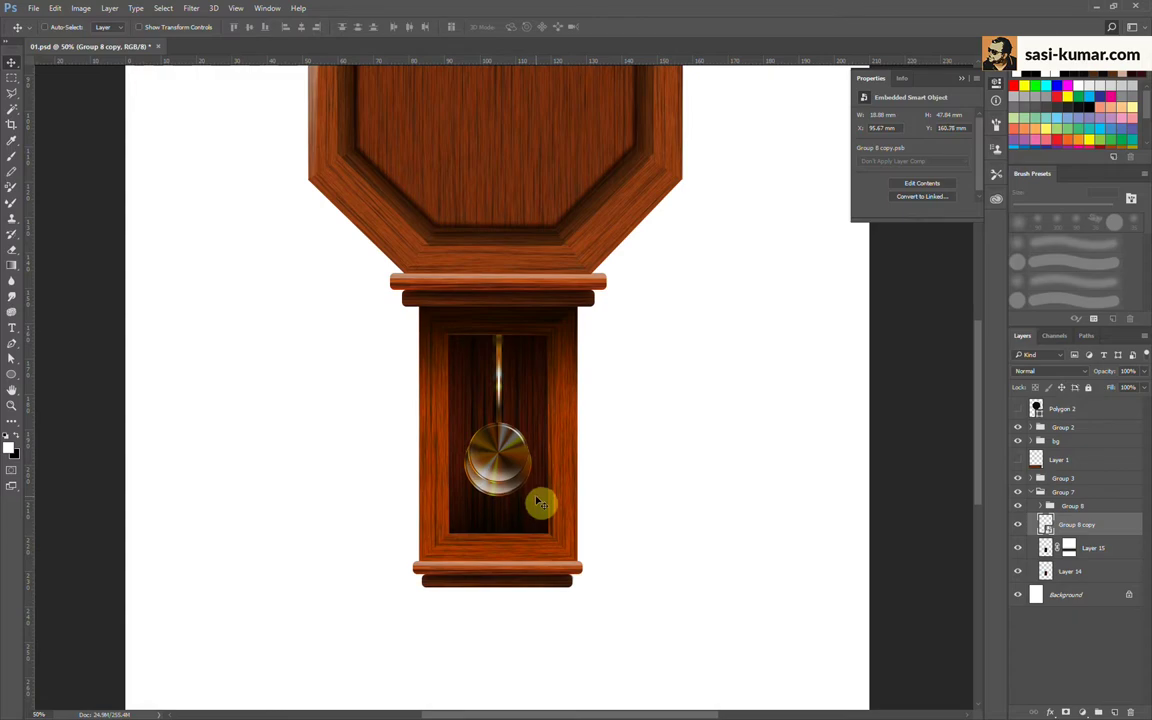
{"action": "key", "text": "ctrl+z"}
{"action": "key", "text": "ctrl+t"}
{"action": "left_click_drag", "start_coordinate": [532, 404], "coordinate": [496, 483]}
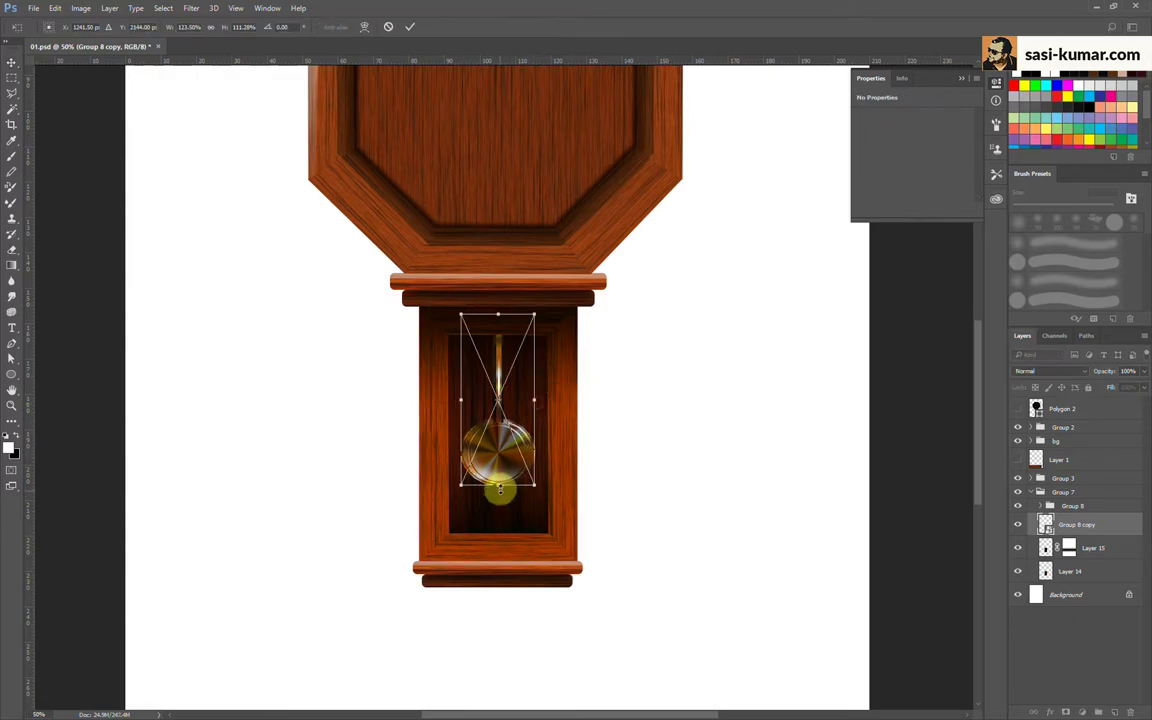
{"action": "key", "text": "ctrl+z"}
{"action": "left_click", "coordinate": [410, 27]}
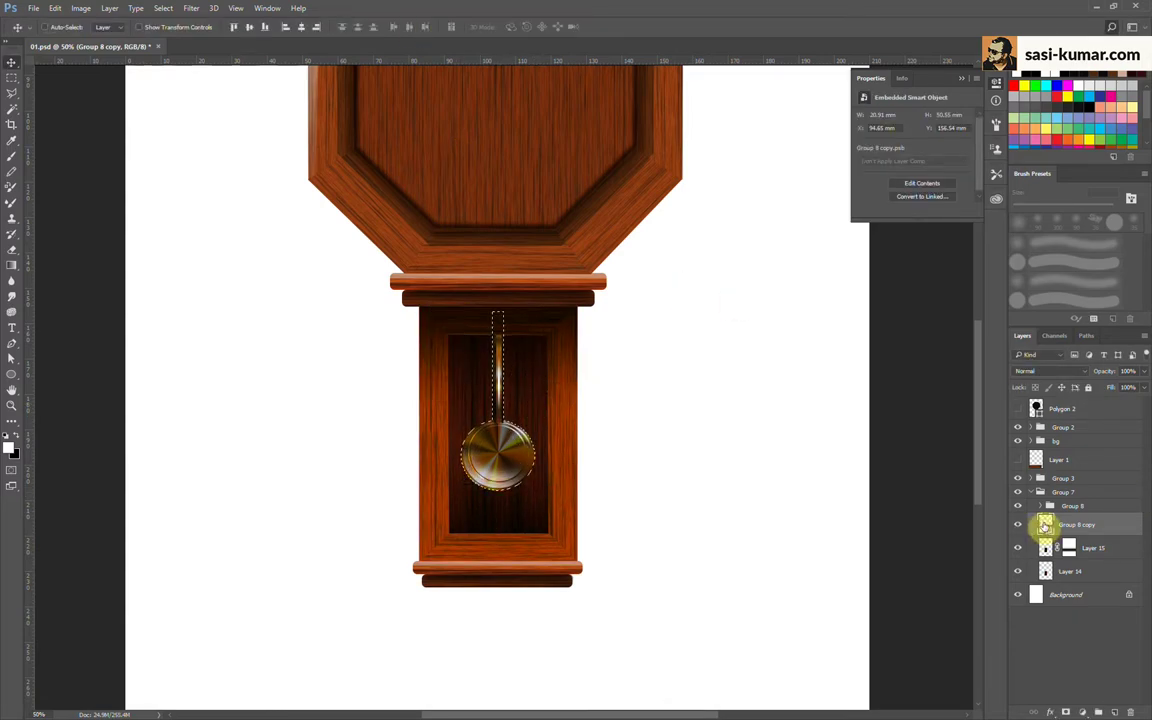
Step: Add a new empty layer, delete the pendulum copy, and back out of the blur filter
{"action": "left_click", "coordinate": [1113, 711]}
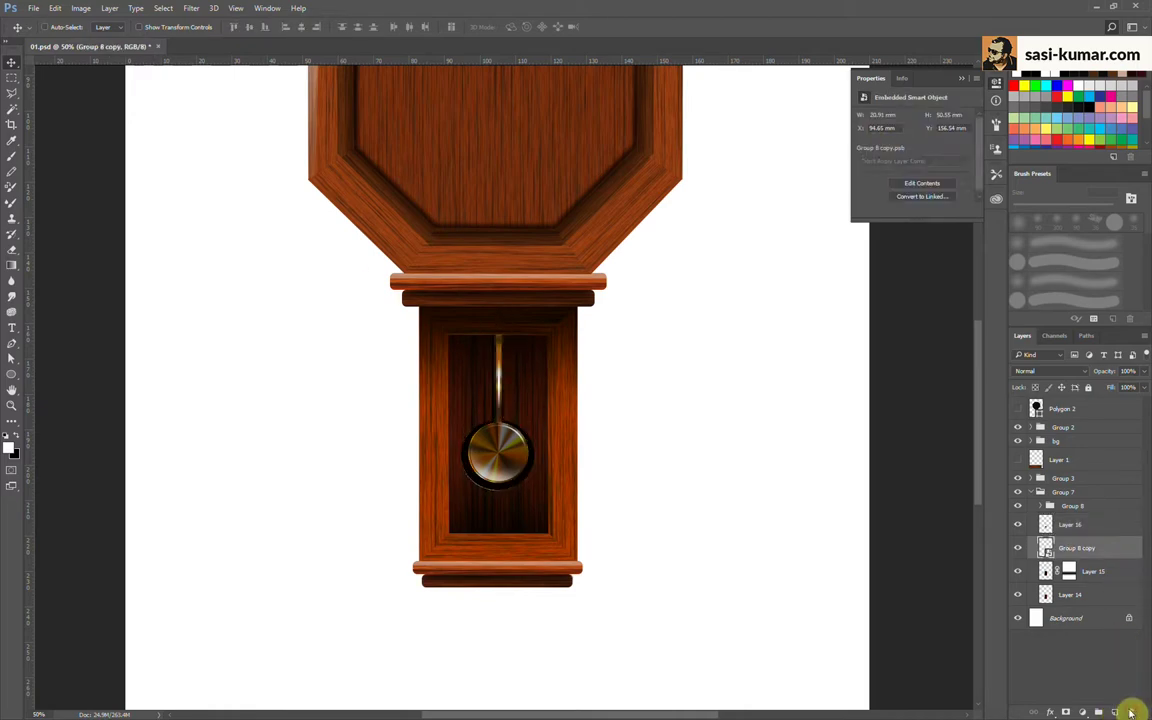
{"action": "left_click", "coordinate": [1130, 712]}
{"action": "left_click", "coordinate": [522, 274]}
{"action": "left_click", "coordinate": [191, 8]}
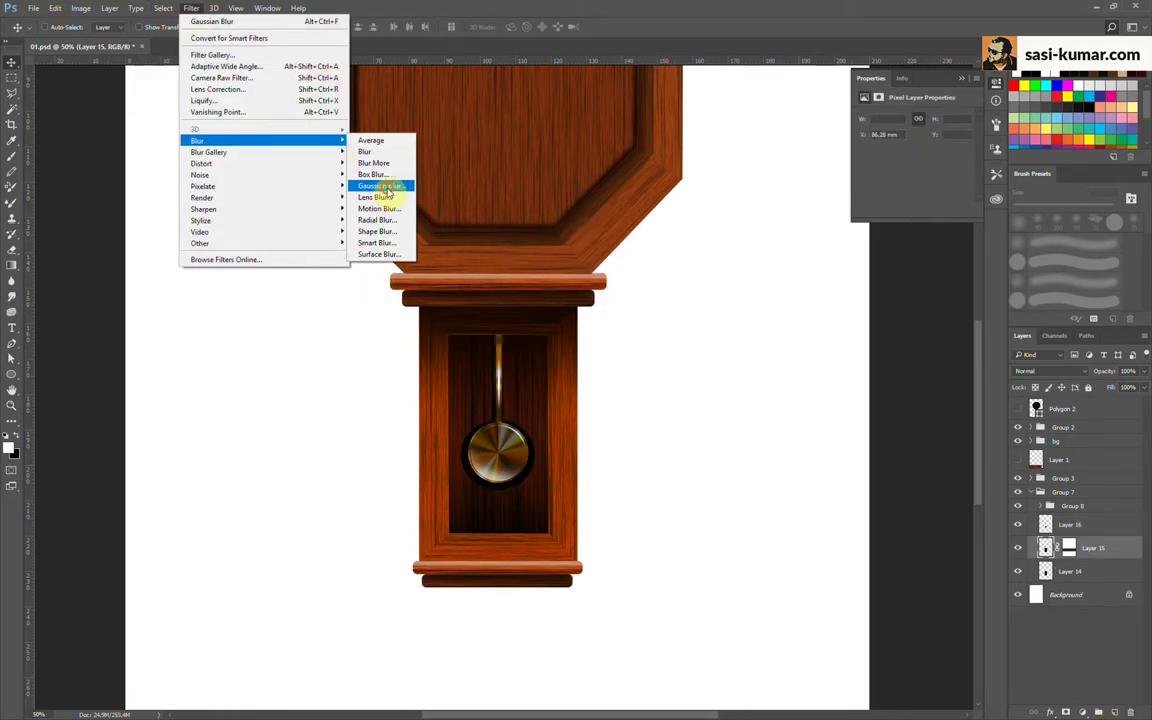
{"action": "left_click", "coordinate": [388, 190]}
{"action": "key", "text": "Escape"}
Step: Stretch the dark shadow on Layer 16 below the bob and soften it with Gaussian Blur
{"action": "left_click", "coordinate": [1045, 525]}
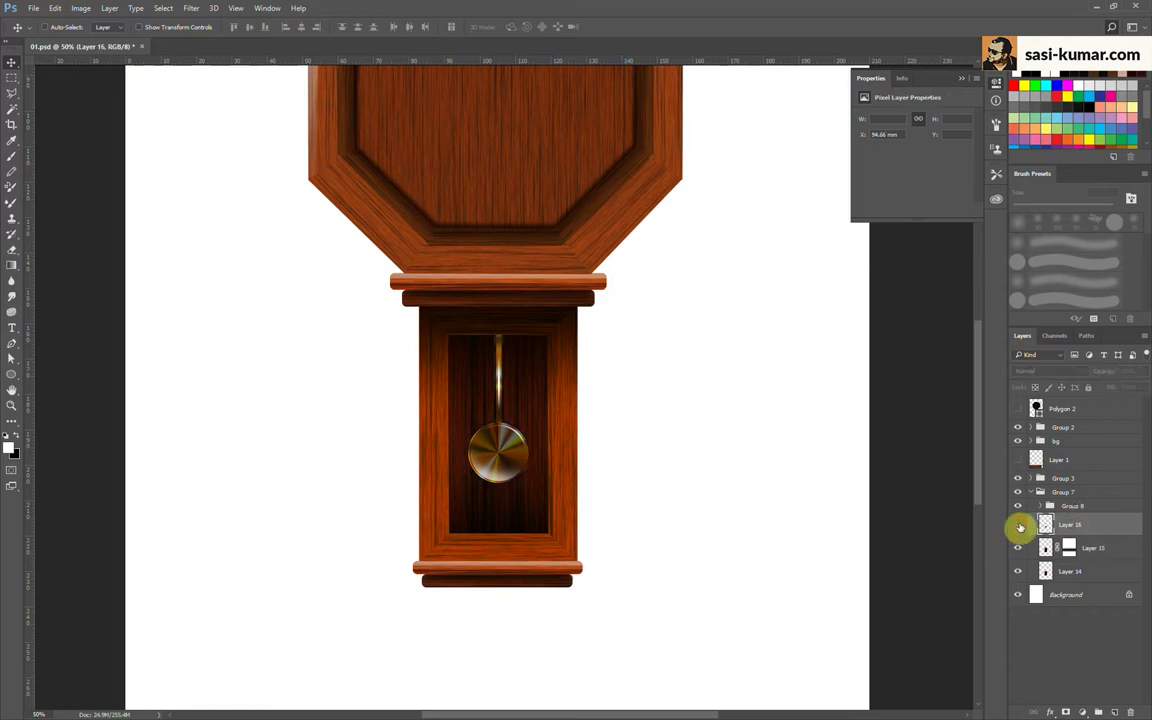
{"action": "mouse_move", "coordinate": [480, 455]}
{"action": "left_mouse_down"}
{"action": "mouse_move", "coordinate": [458, 494]}
{"action": "mouse_move", "coordinate": [498, 512]}
{"action": "left_mouse_up"}
{"action": "key", "text": "ctrl+t"}
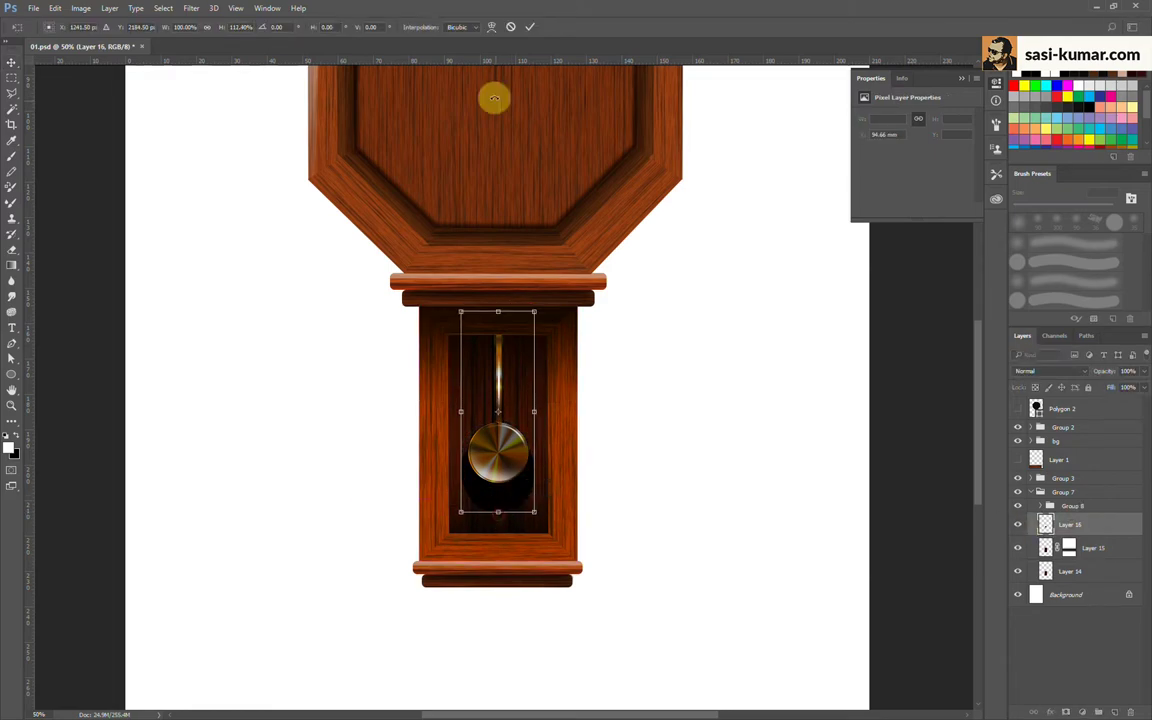
{"action": "left_click", "coordinate": [530, 28]}
{"action": "left_click", "coordinate": [191, 8]}
{"action": "mouse_move", "coordinate": [197, 141]}
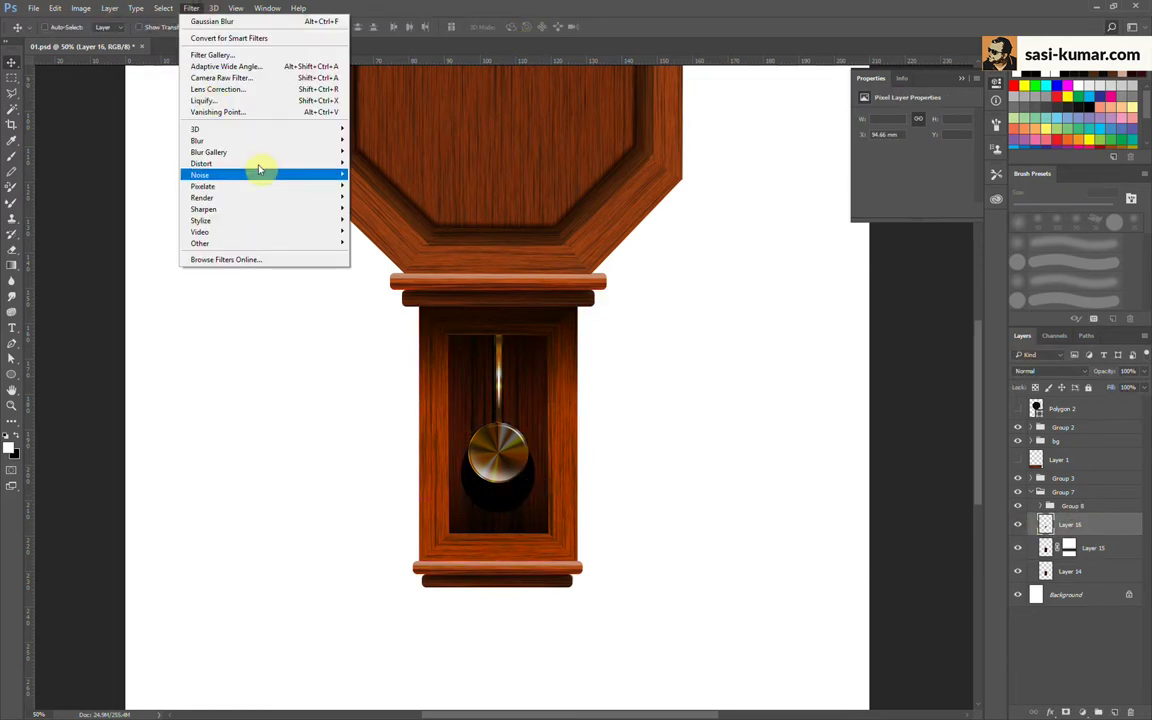
{"action": "left_click", "coordinate": [388, 190]}
{"action": "left_click_drag", "start_coordinate": [633, 387], "coordinate": [636, 389]}
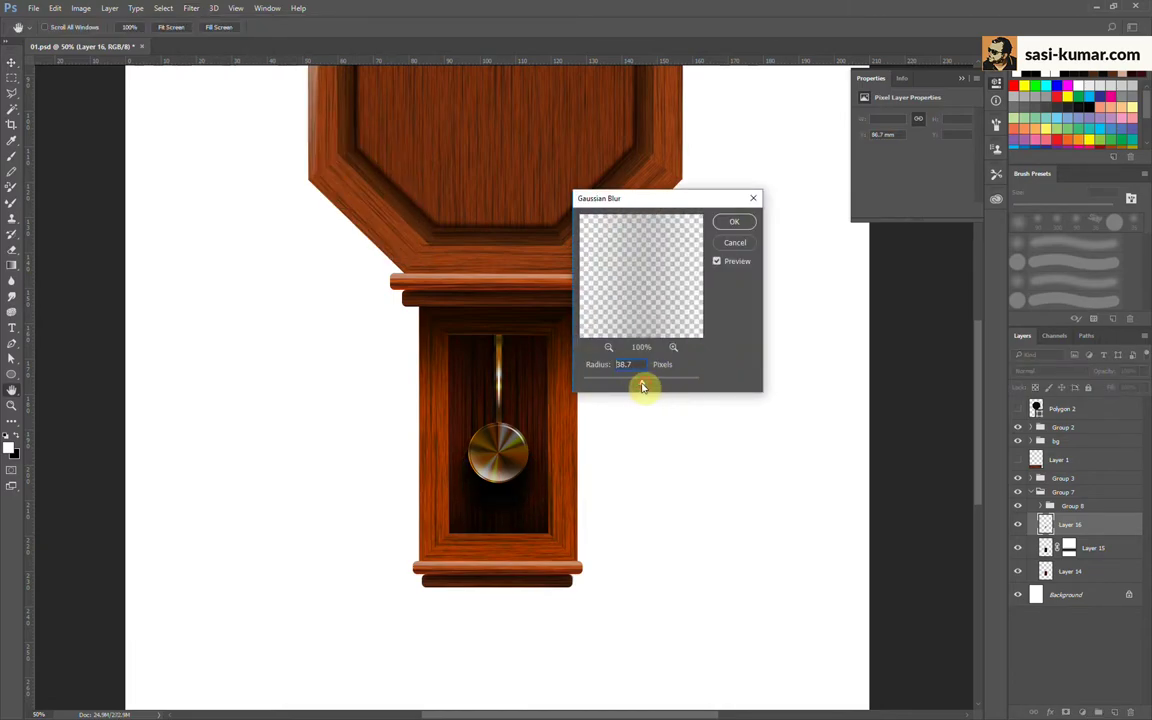
{"action": "left_click", "coordinate": [741, 226]}
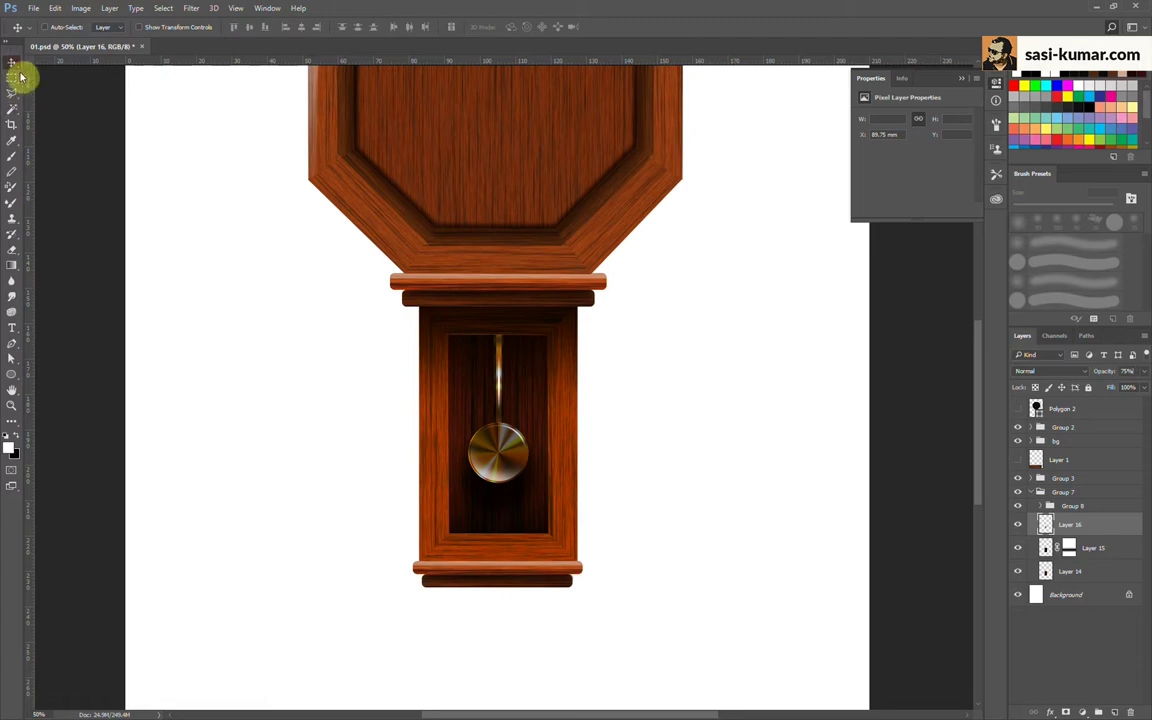
Step: Try moving Layer 16 into Group 8, undo it, then wrap Group 8 inside a new group
{"action": "key", "text": "ctrl+minus"}
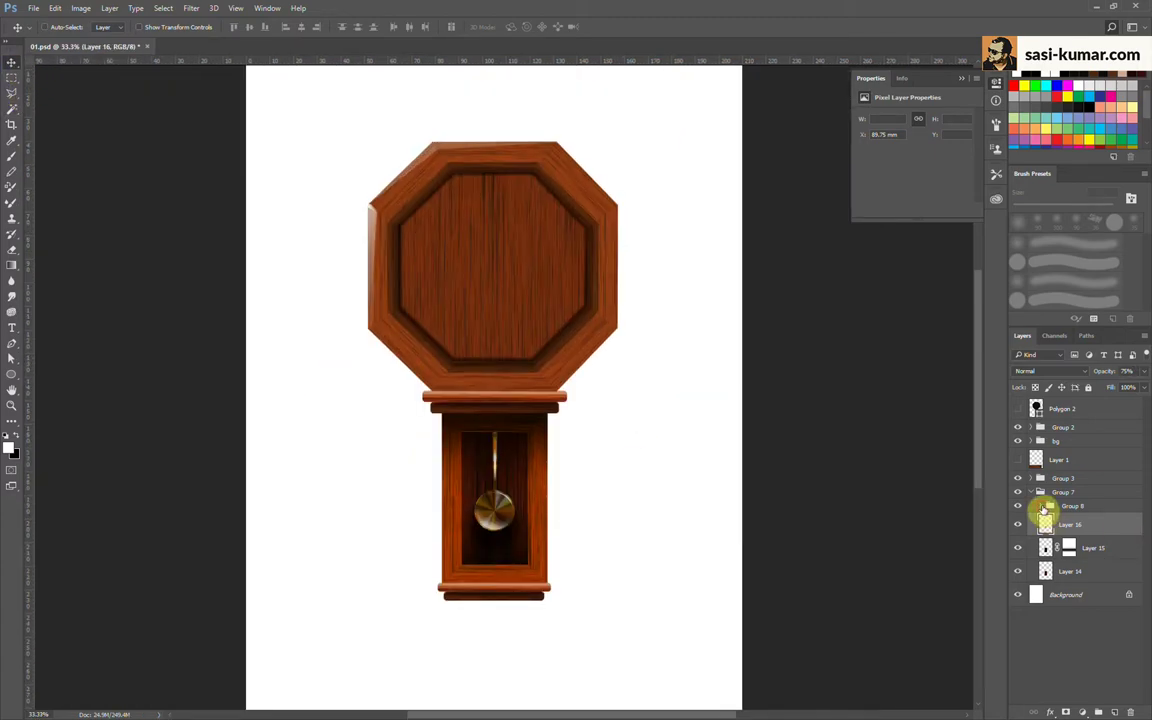
{"action": "left_click_drag", "start_coordinate": [1103, 526], "coordinate": [1072, 505]}
{"action": "left_click", "coordinate": [1040, 529]}
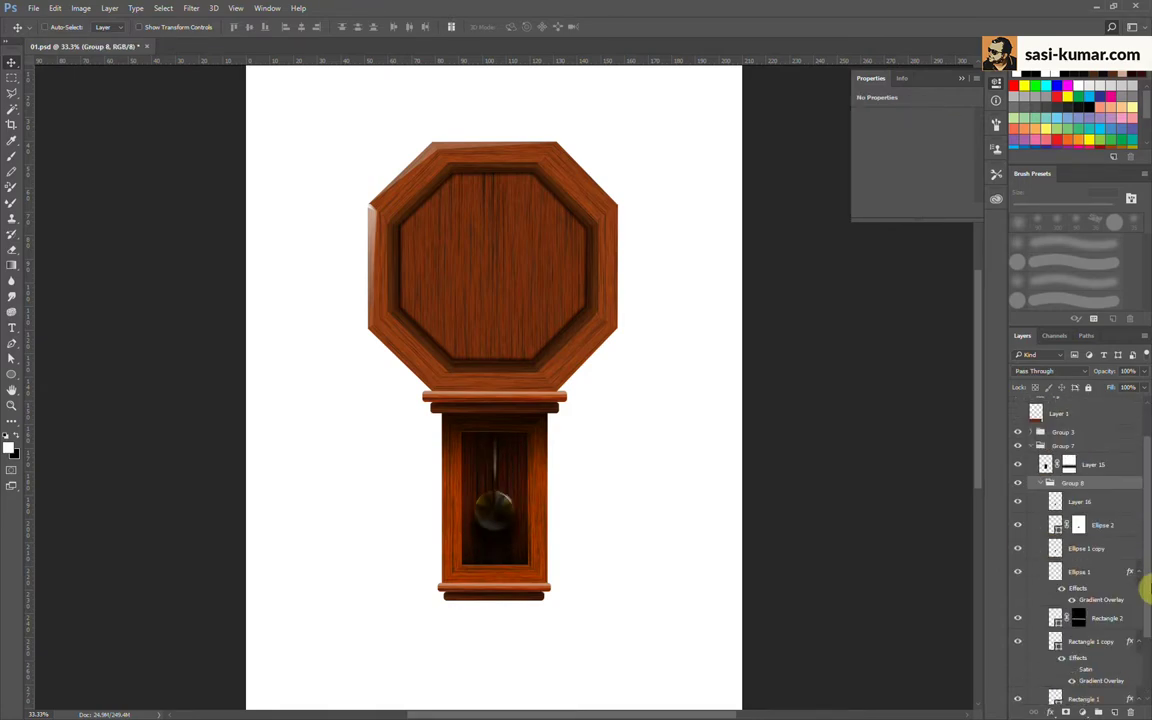
{"action": "left_click_drag", "start_coordinate": [1149, 560], "coordinate": [1146, 593]}
{"action": "key", "text": "ctrl+z"}
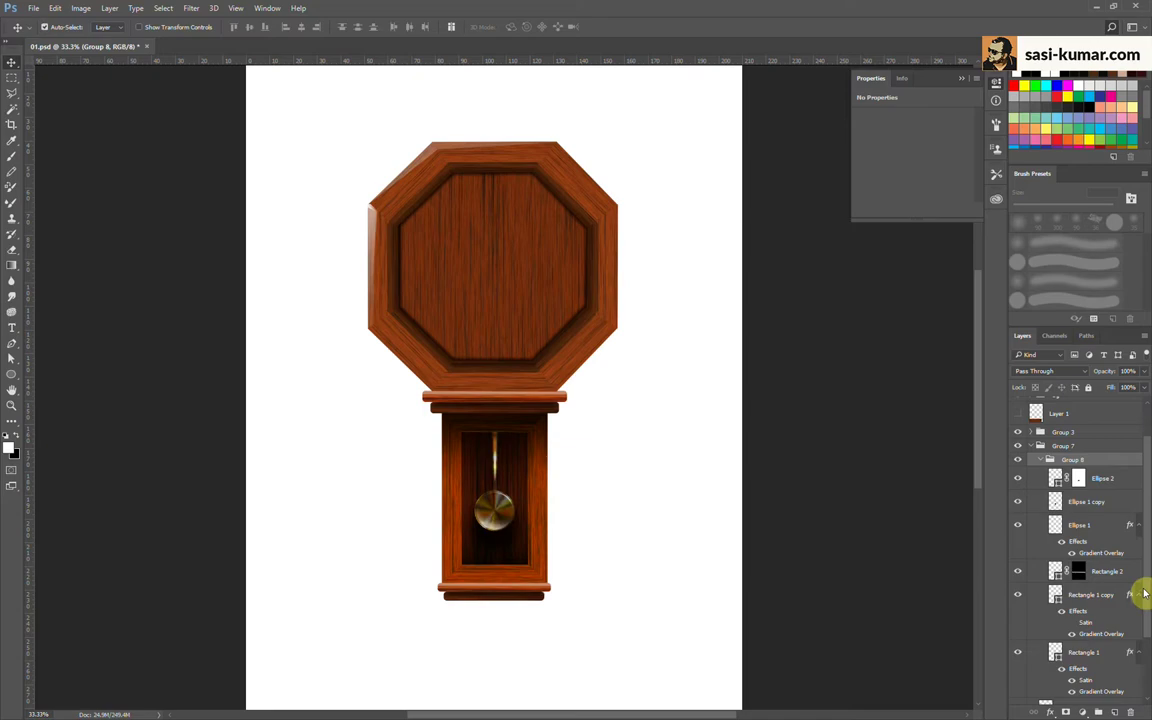
{"action": "left_click", "coordinate": [1041, 461]}
{"action": "key", "text": "ctrl+plus"}
{"action": "key", "text": "ctrl+plus"}
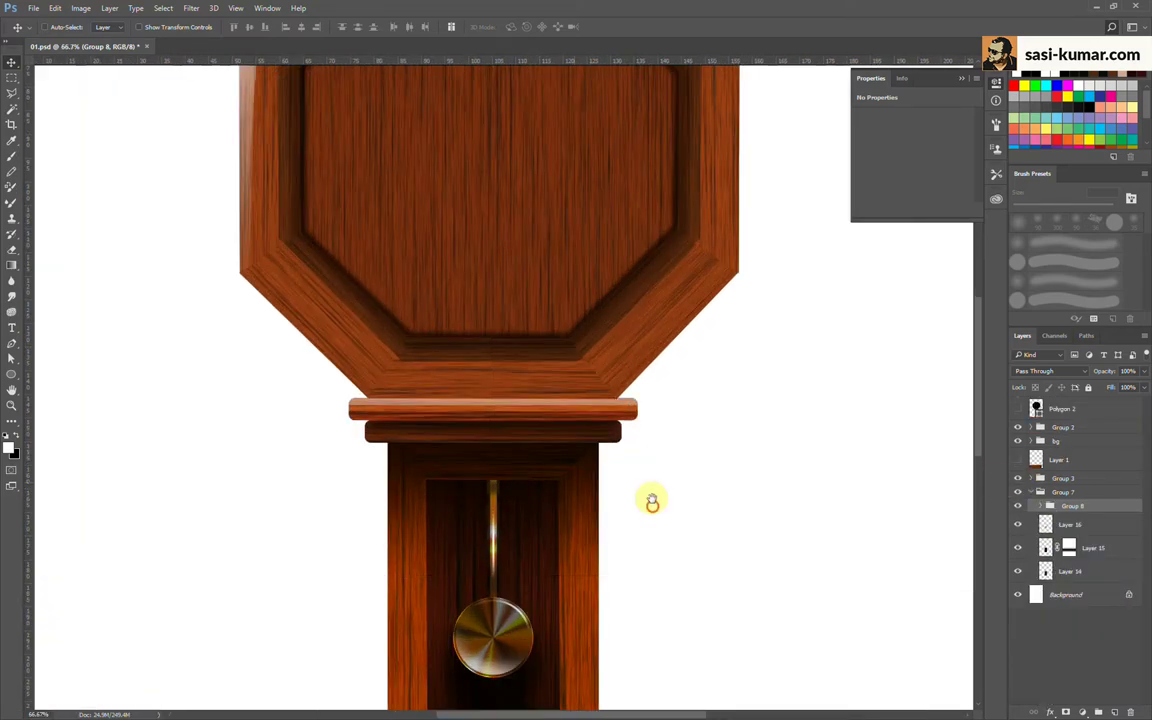
{"action": "left_click_drag", "start_coordinate": [650, 501], "coordinate": [650, 390]}
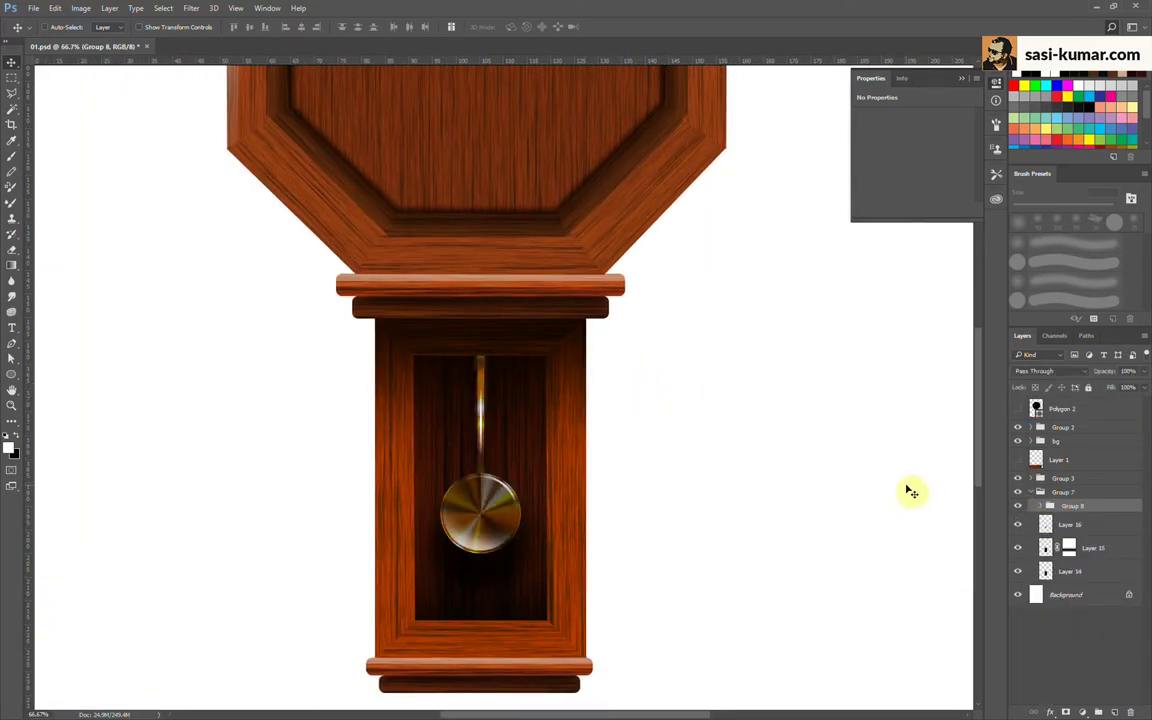
{"action": "key", "text": "ctrl+minus"}
{"action": "key", "text": "ctrl+minus"}
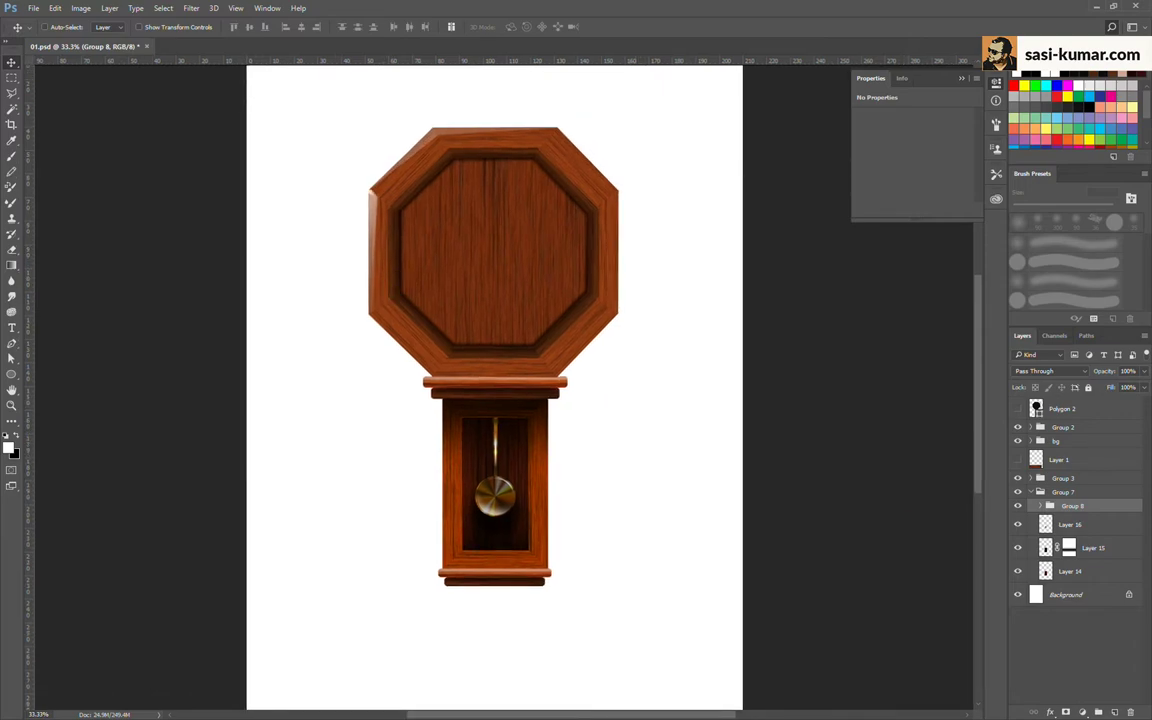
{"action": "left_click_drag", "start_coordinate": [1067, 507], "coordinate": [1097, 711]}
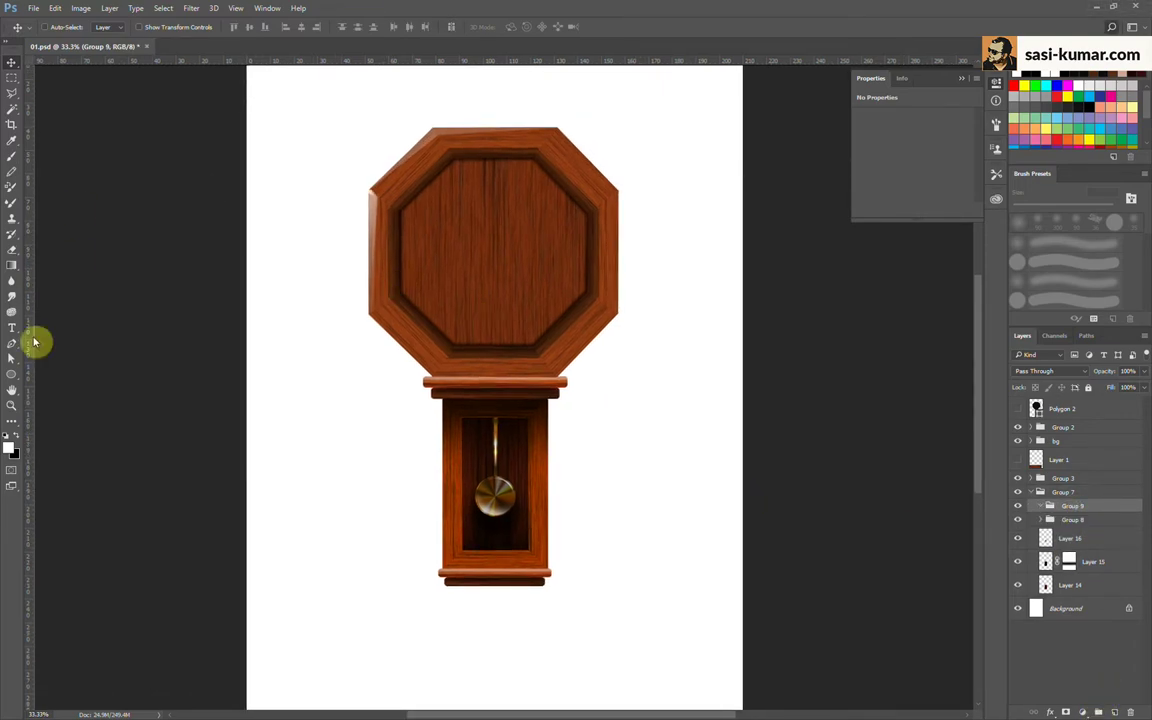
Step: Cover the pendulum window with a gradient-masked black layer at about half opacity
{"action": "left_click", "coordinate": [12, 77]}
{"action": "left_click_drag", "start_coordinate": [458, 413], "coordinate": [535, 553]}
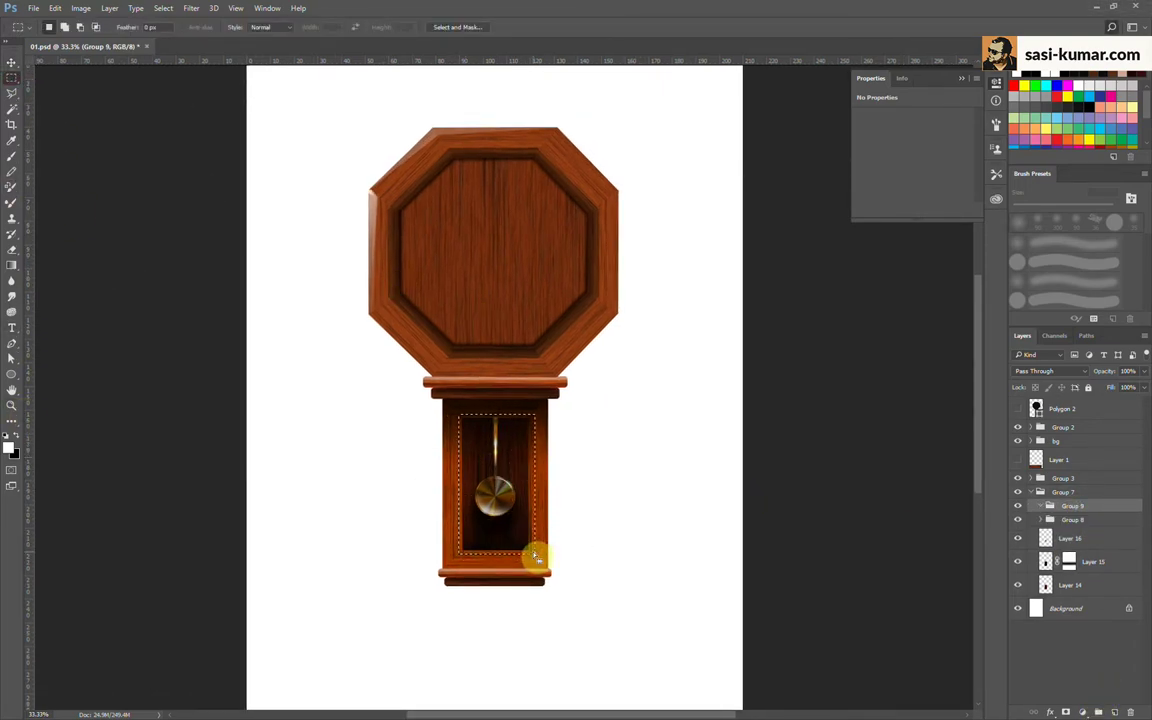
{"action": "left_click", "coordinate": [1116, 711]}
{"action": "key", "text": "ctrl+BackSpace"}
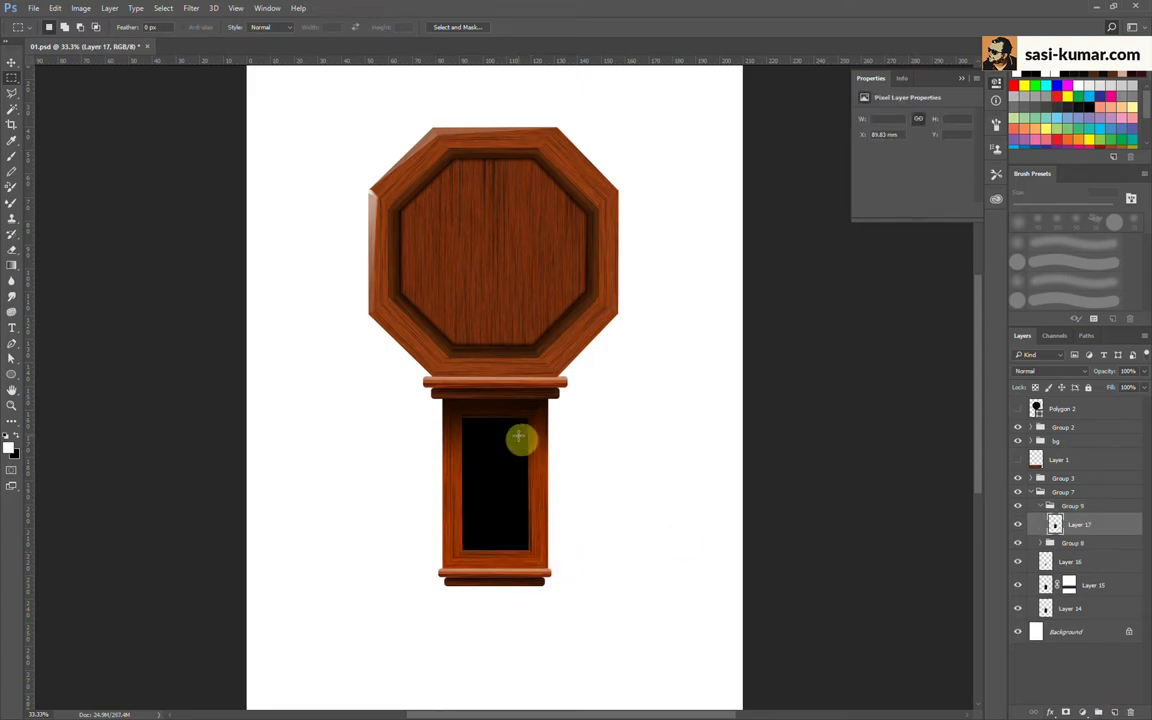
{"action": "key", "text": "ctrl+plus"}
{"action": "left_click", "coordinate": [1082, 711]}
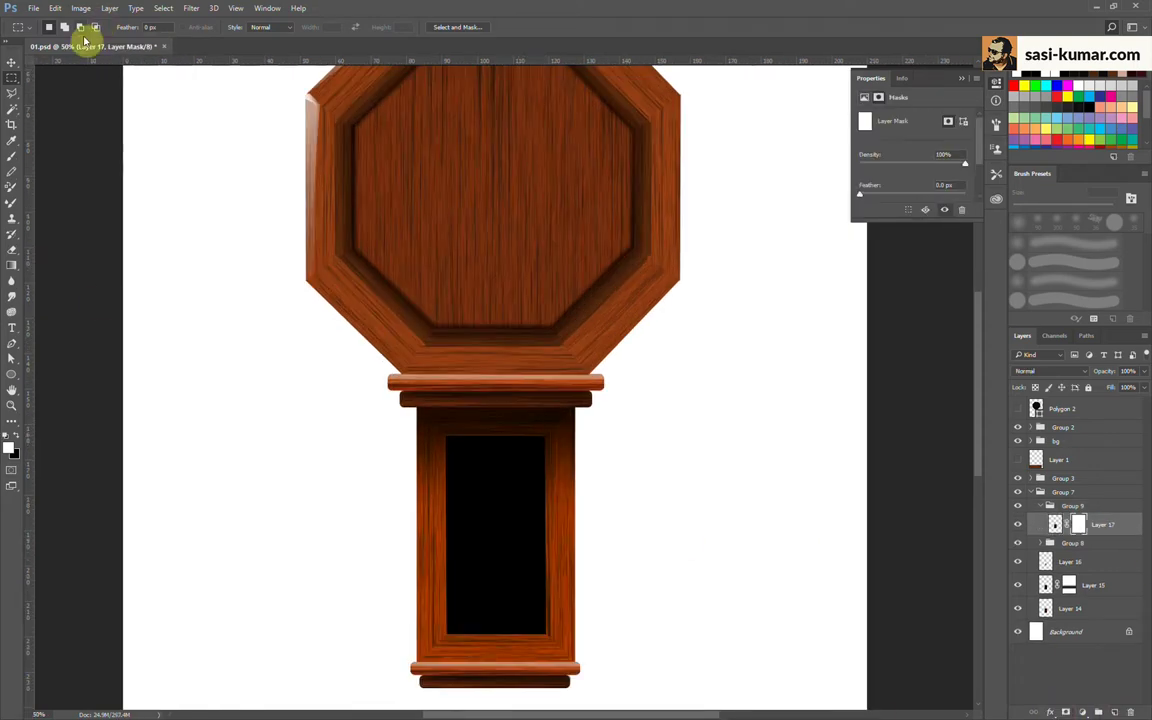
{"action": "left_click", "coordinate": [12, 266]}
{"action": "left_click_drag", "start_coordinate": [490, 432], "coordinate": [490, 647]}
{"action": "key", "text": "ctrl+i"}
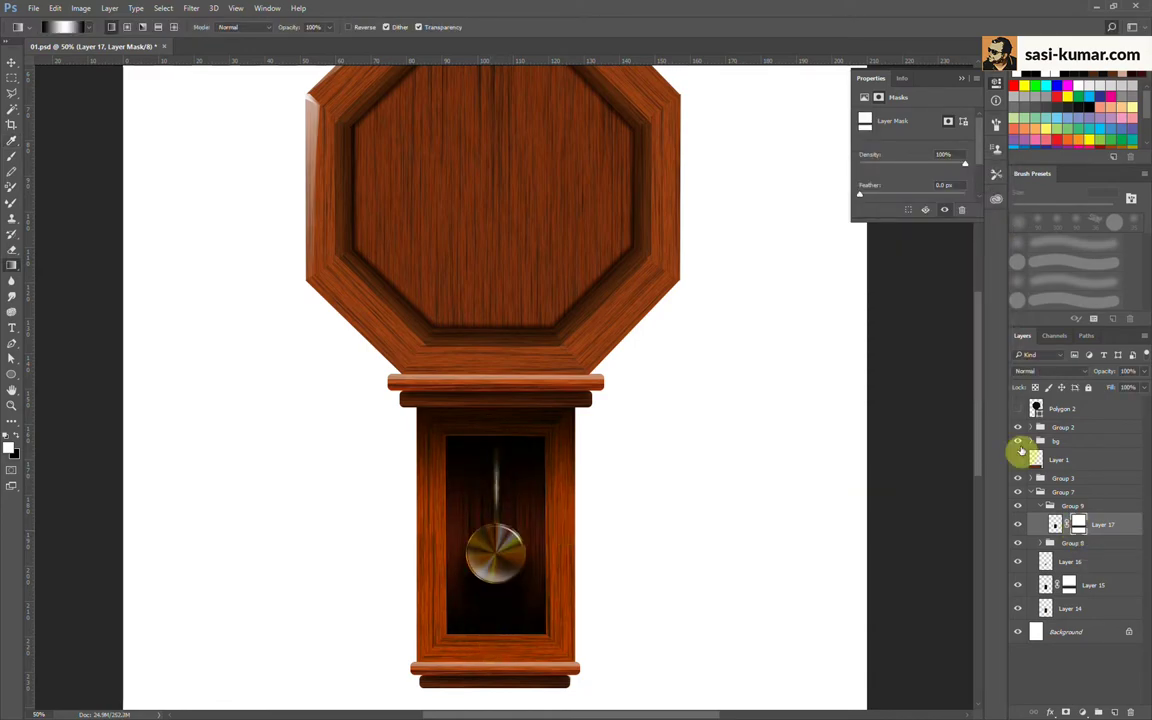
{"action": "left_click", "coordinate": [1020, 447]}
{"action": "left_click_drag", "start_coordinate": [1144, 371], "coordinate": [1112, 389]}
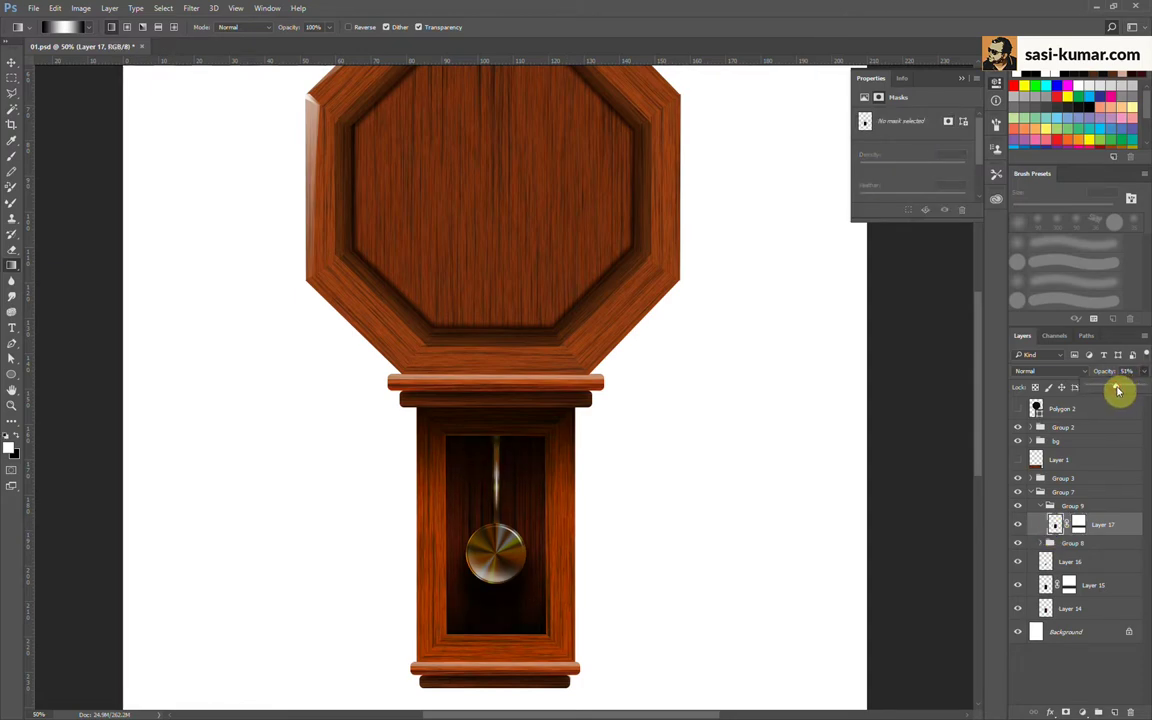
Step: Pick a new background colour and bring the pendulum window back into view
{"action": "left_click", "coordinate": [15, 457]}
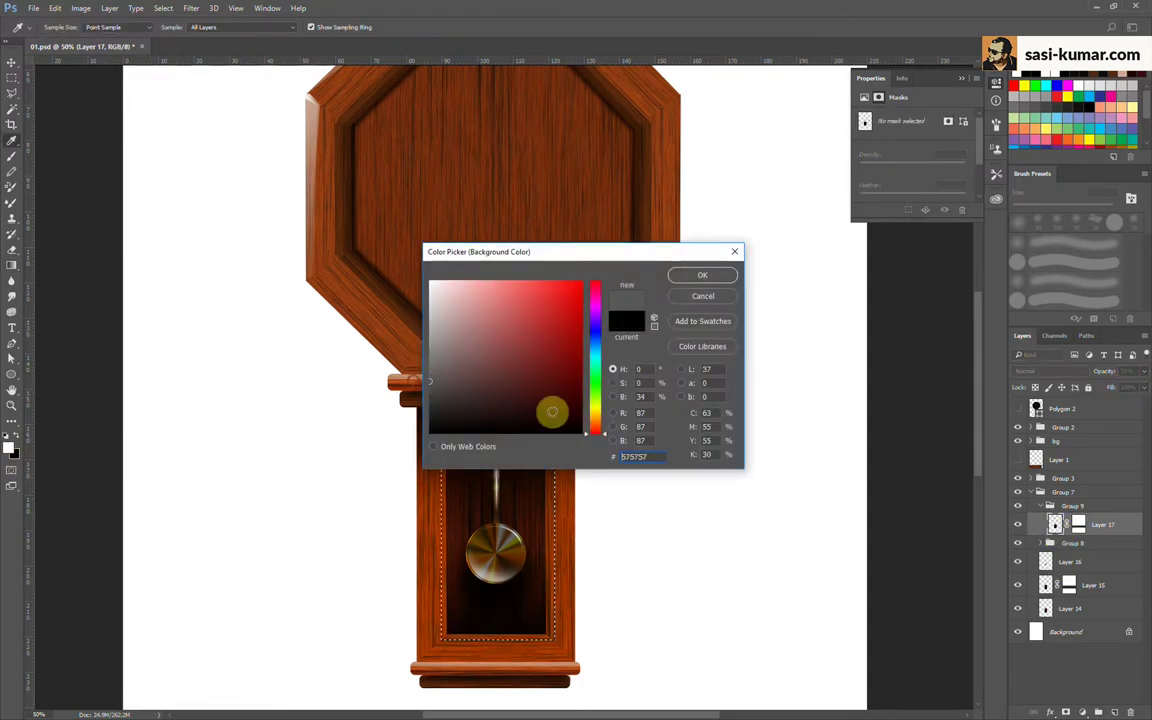
{"action": "left_click", "coordinate": [463, 380]}
{"action": "left_click", "coordinate": [725, 280]}
{"action": "key", "text": "g"}
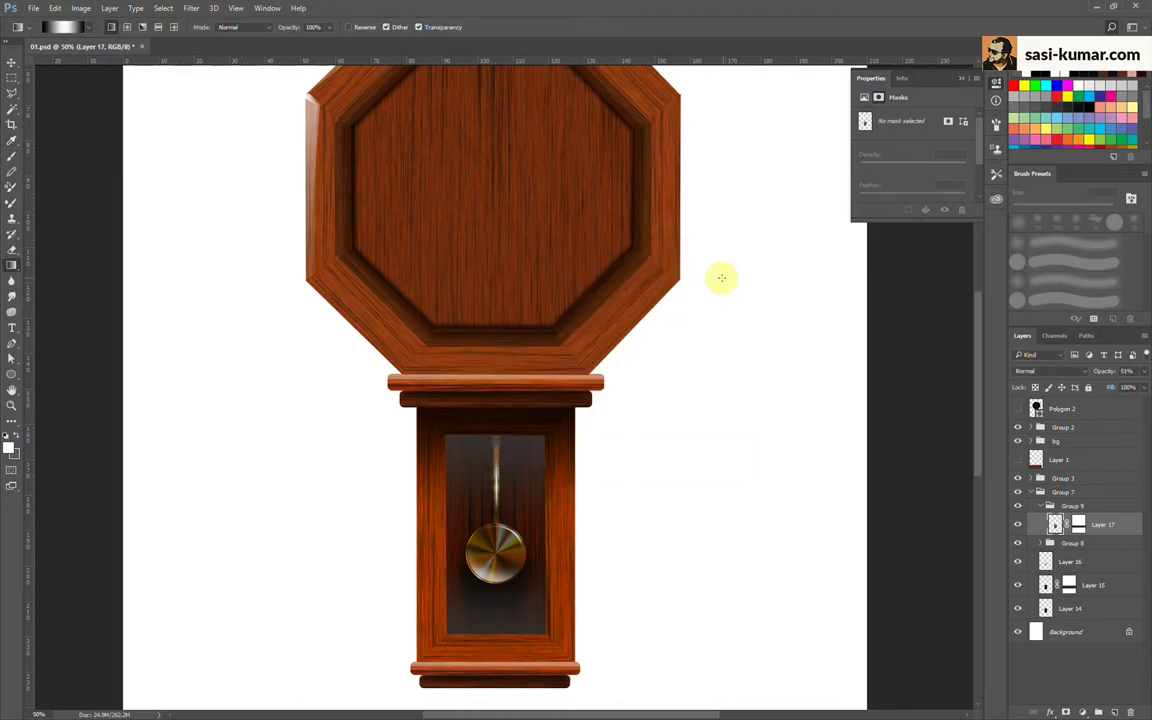
{"action": "scroll", "coordinate": [720, 278], "scroll_direction": "up", "scroll_amount": 3}
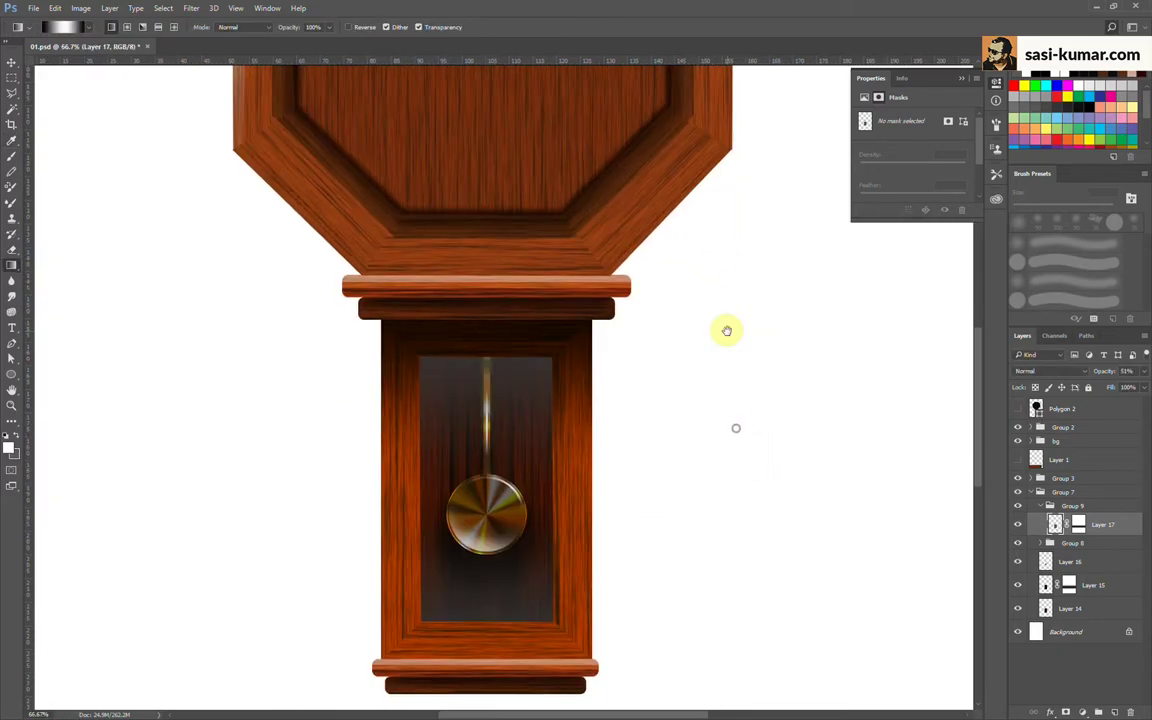
{"action": "left_click_drag", "start_coordinate": [704, 316], "coordinate": [700, 308]}
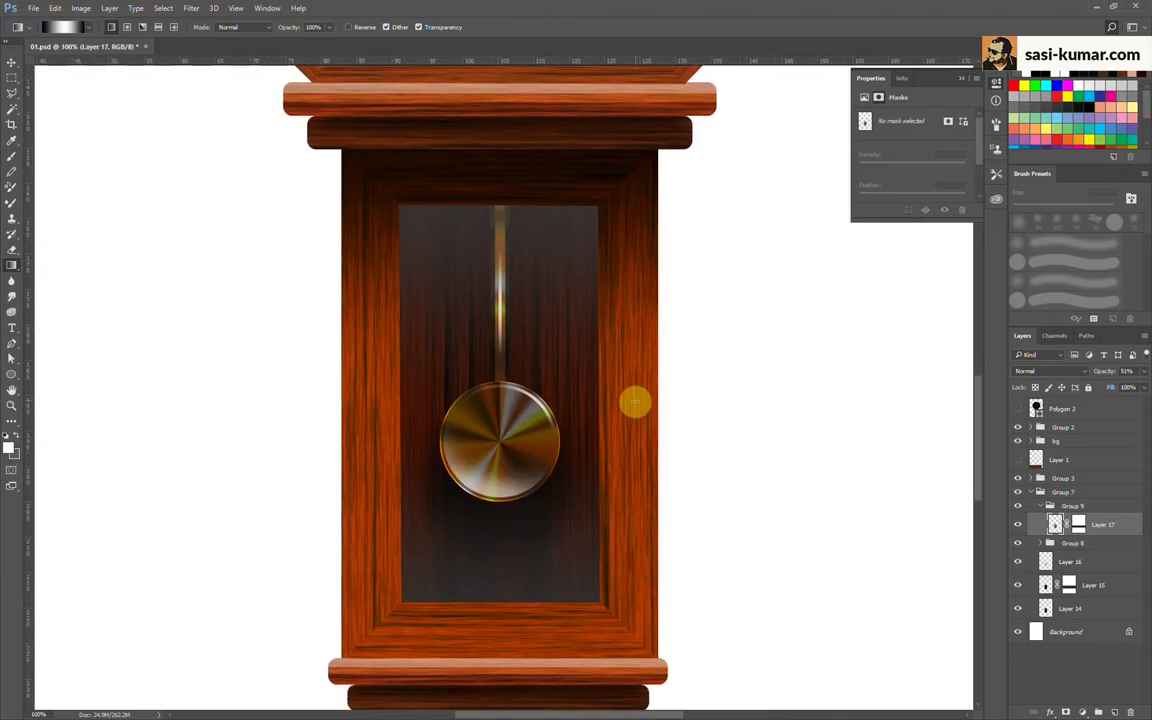
Step: Add a white triangular highlight over the pendulum glass on a new layer, faded to a faint reflection
{"action": "left_click", "coordinate": [12, 93]}
{"action": "left_click", "coordinate": [402, 478]}
{"action": "left_click", "coordinate": [404, 600]}
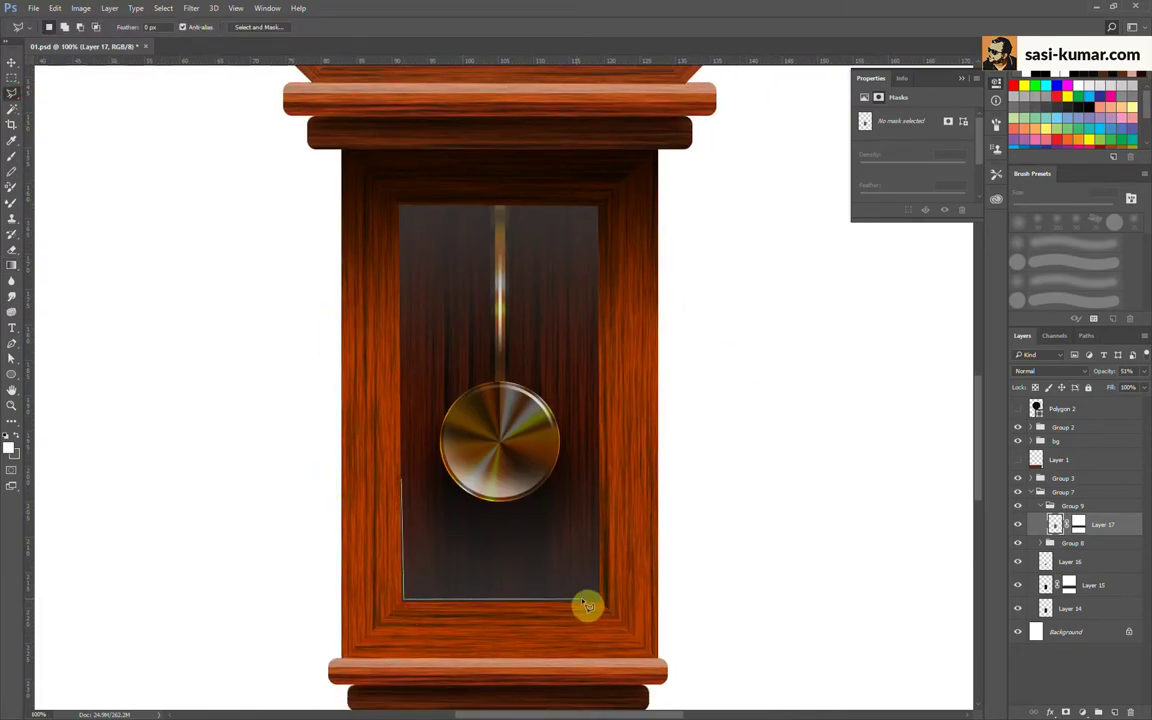
{"action": "left_click", "coordinate": [599, 601]}
{"action": "left_click", "coordinate": [405, 482]}
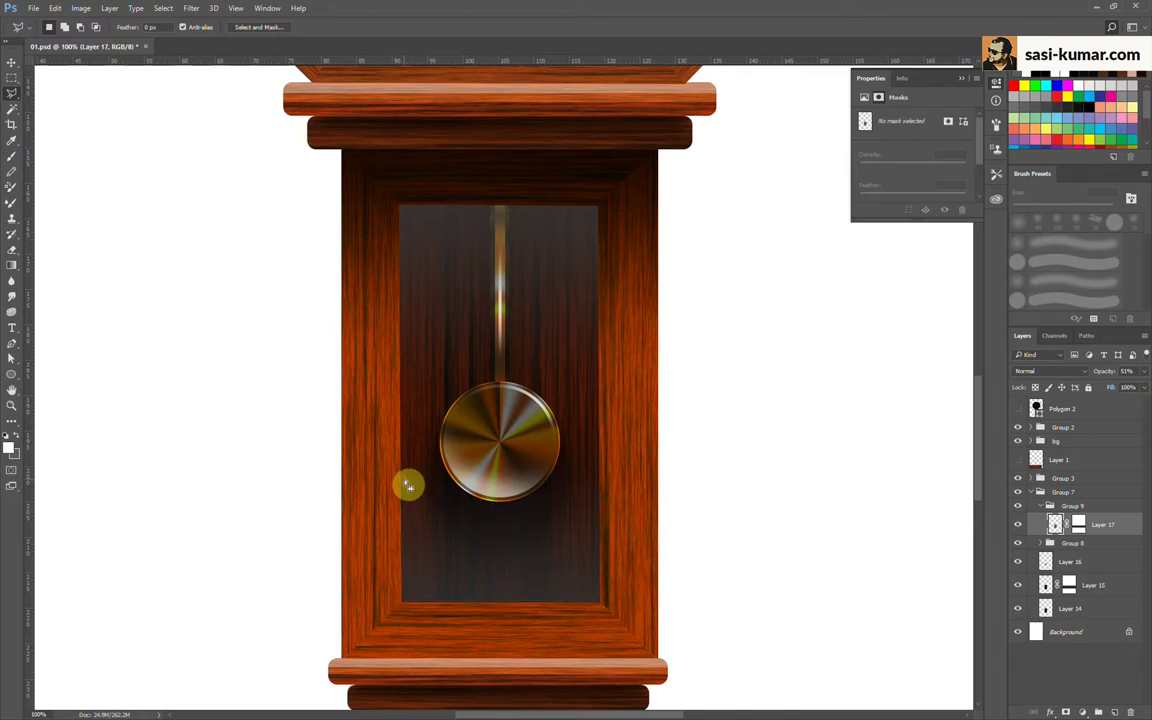
{"action": "left_click", "coordinate": [1114, 712]}
{"action": "key", "text": "alt+BackSpace"}
{"action": "key", "text": "ctrl+d"}
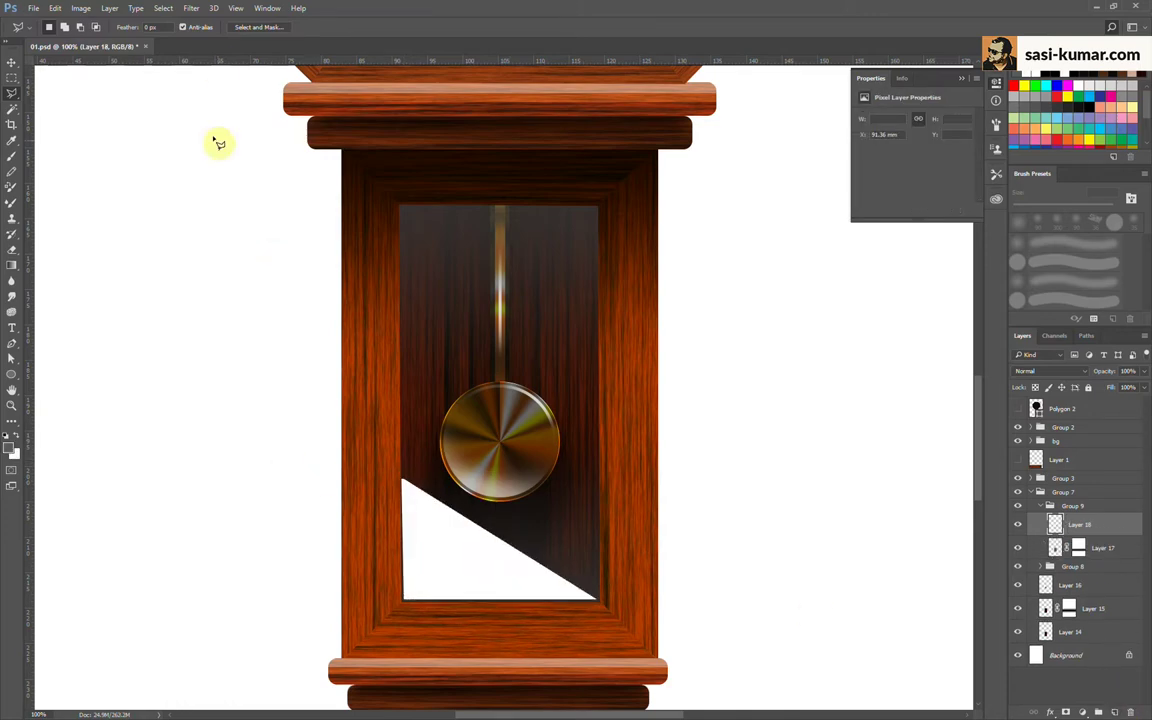
{"action": "left_click_drag", "start_coordinate": [1136, 383], "coordinate": [1097, 389]}
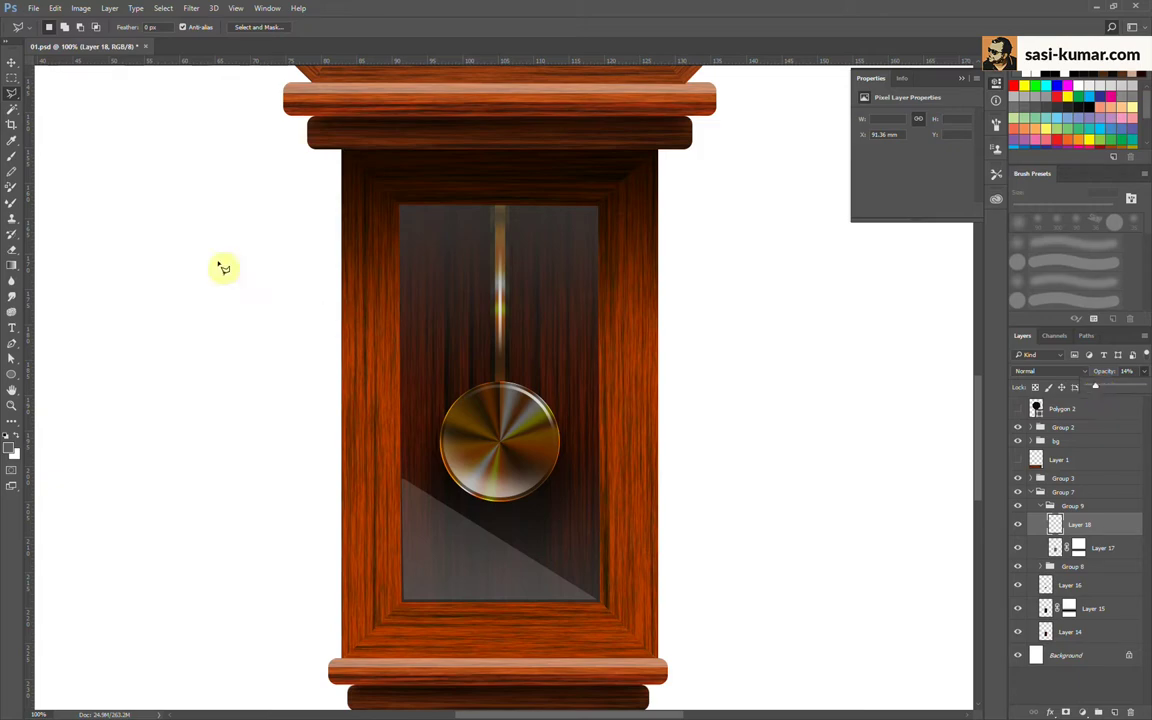
Step: Add a second reflection along the bottom of the glass on its own layer
{"action": "left_click", "coordinate": [398, 604]}
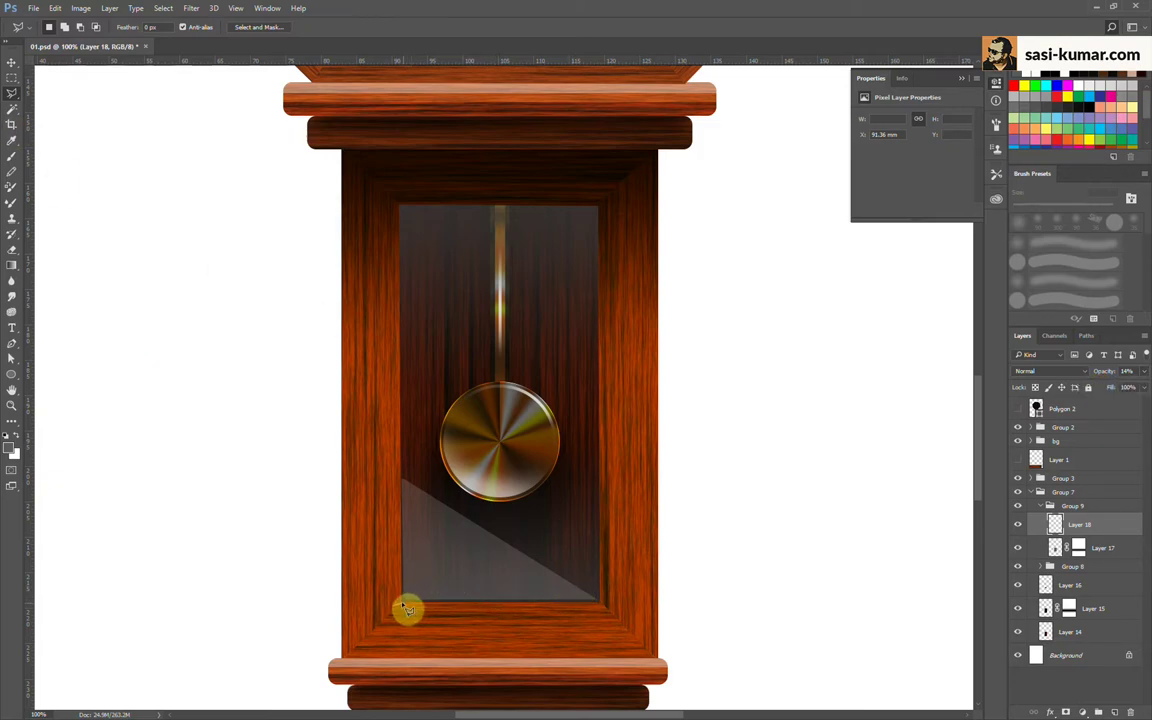
{"action": "left_click", "coordinate": [500, 591]}
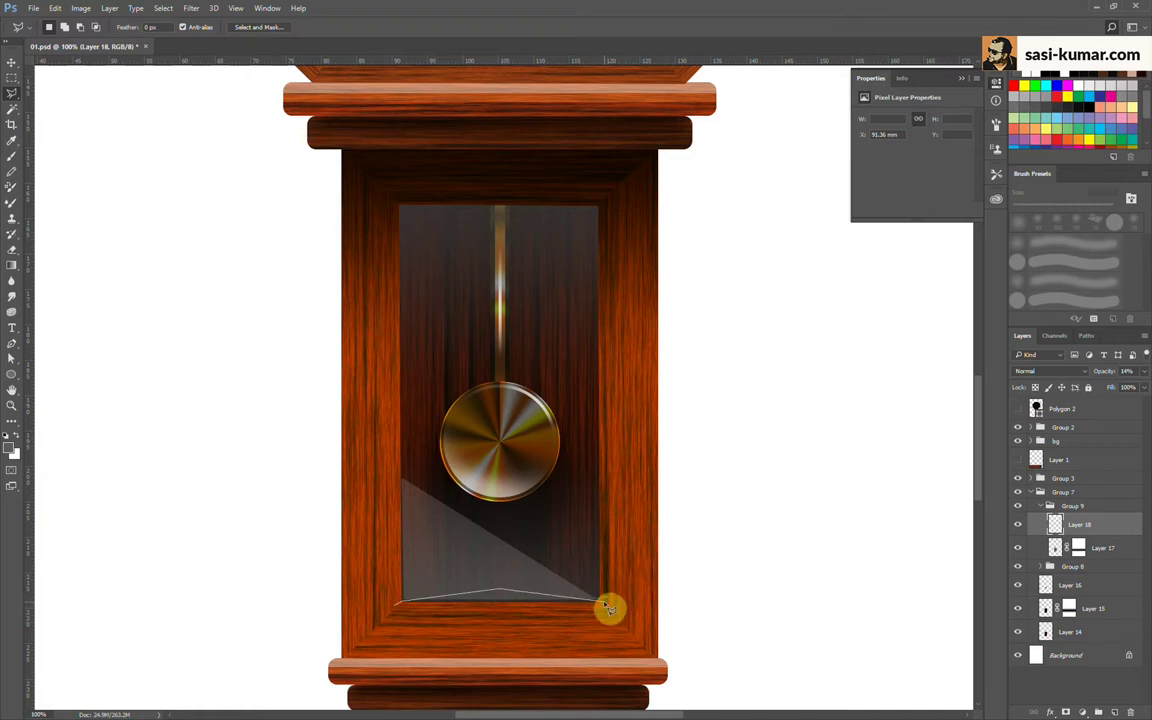
{"action": "double_click", "coordinate": [608, 606]}
{"action": "key", "text": "ctrl+j"}
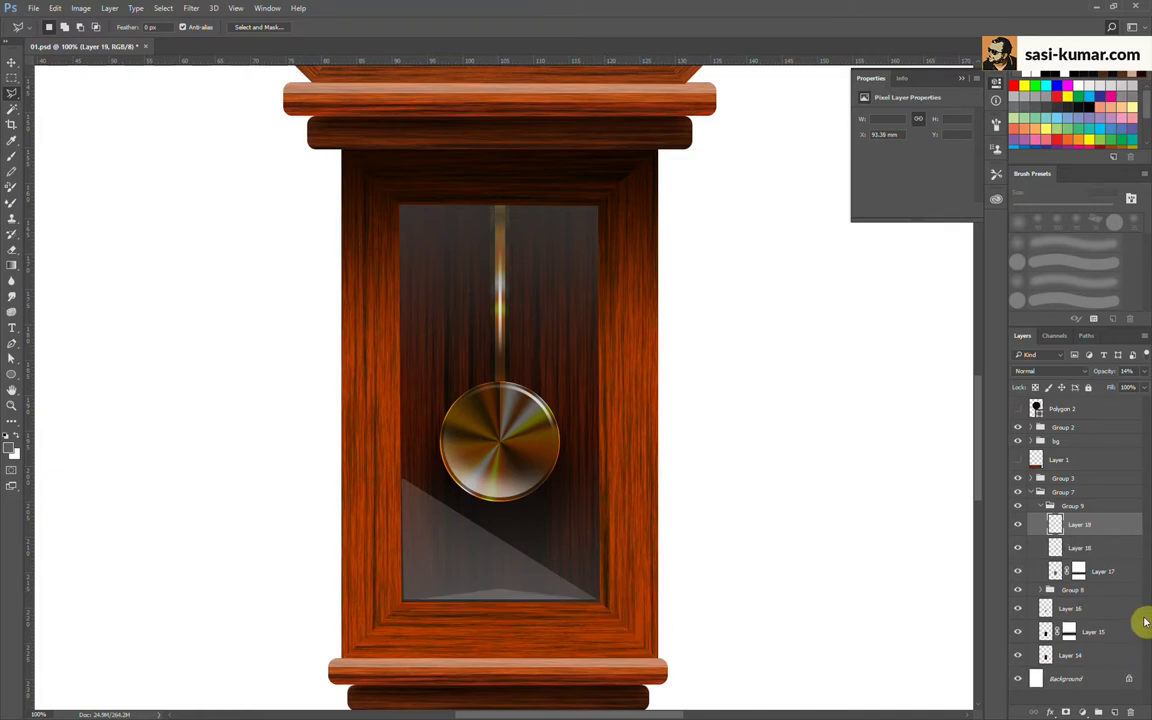
{"action": "key", "text": "ctrl+minus"}
{"action": "key", "text": "ctrl+minus"}
{"action": "mouse_move", "coordinate": [732, 427]}
{"action": "left_mouse_down"}
{"action": "mouse_move", "coordinate": [717, 503]}
{"action": "mouse_move", "coordinate": [727, 548]}
{"action": "left_mouse_up"}
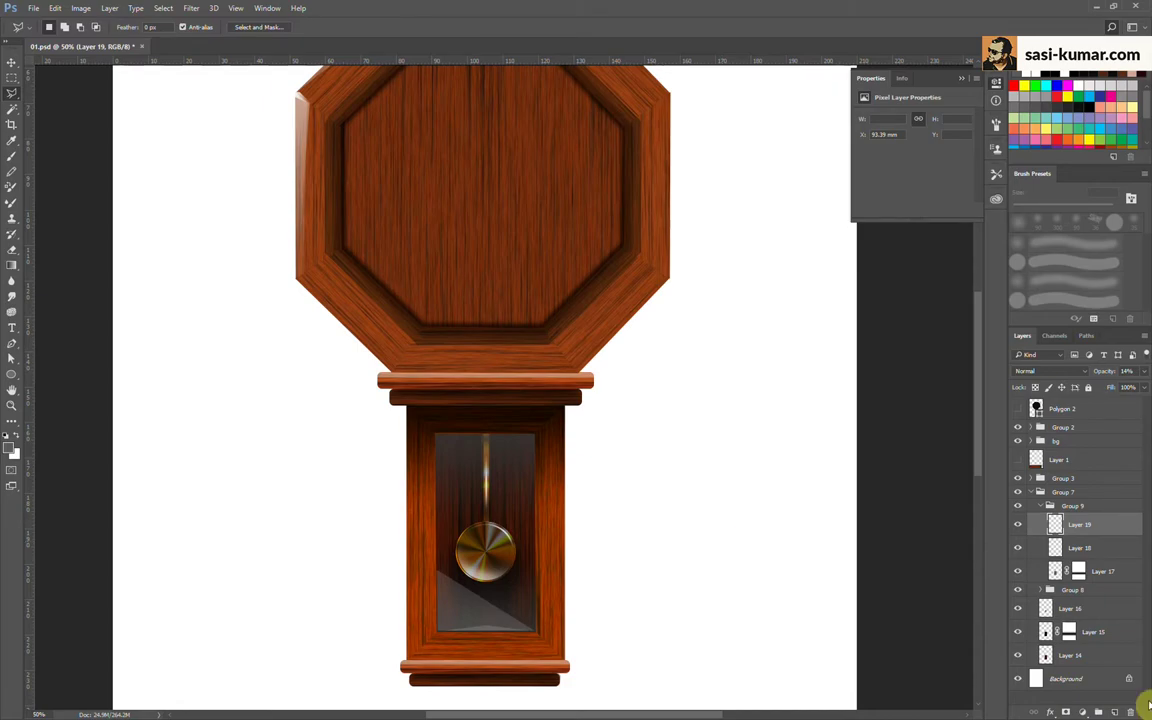
Step: Darken Layer 15's glass backing with a Curves adjustment
{"action": "left_click", "coordinate": [1020, 633]}
{"action": "left_click", "coordinate": [1101, 636]}
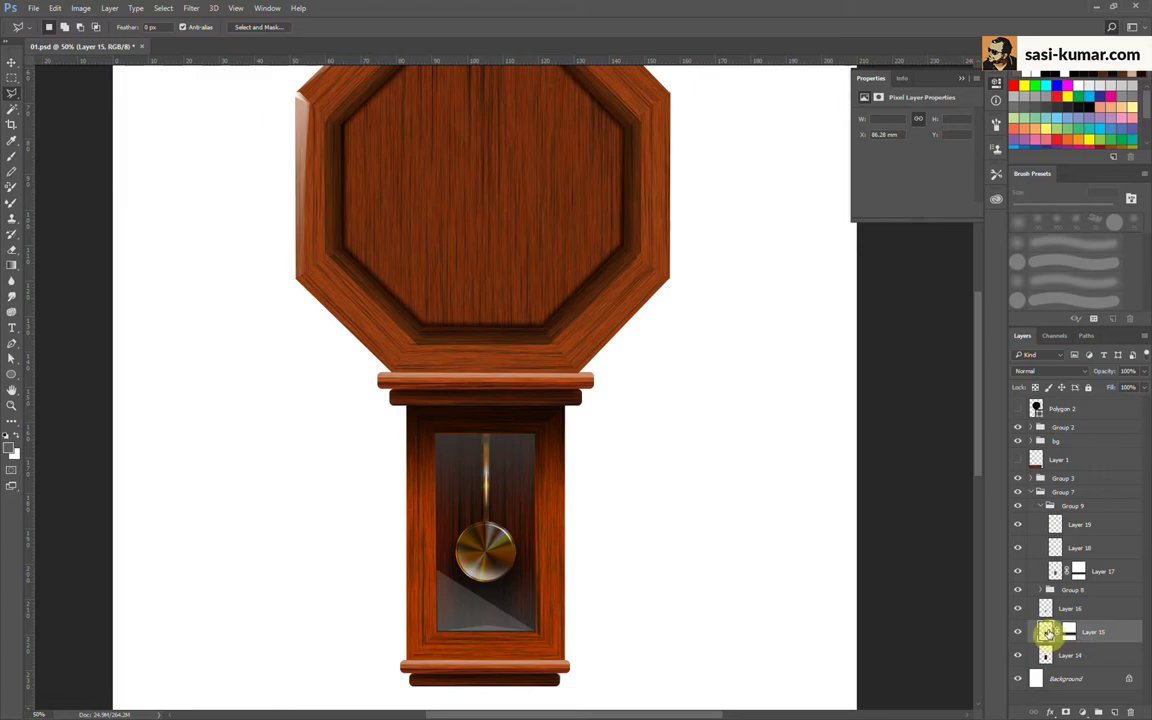
{"action": "left_click", "coordinate": [1018, 655]}
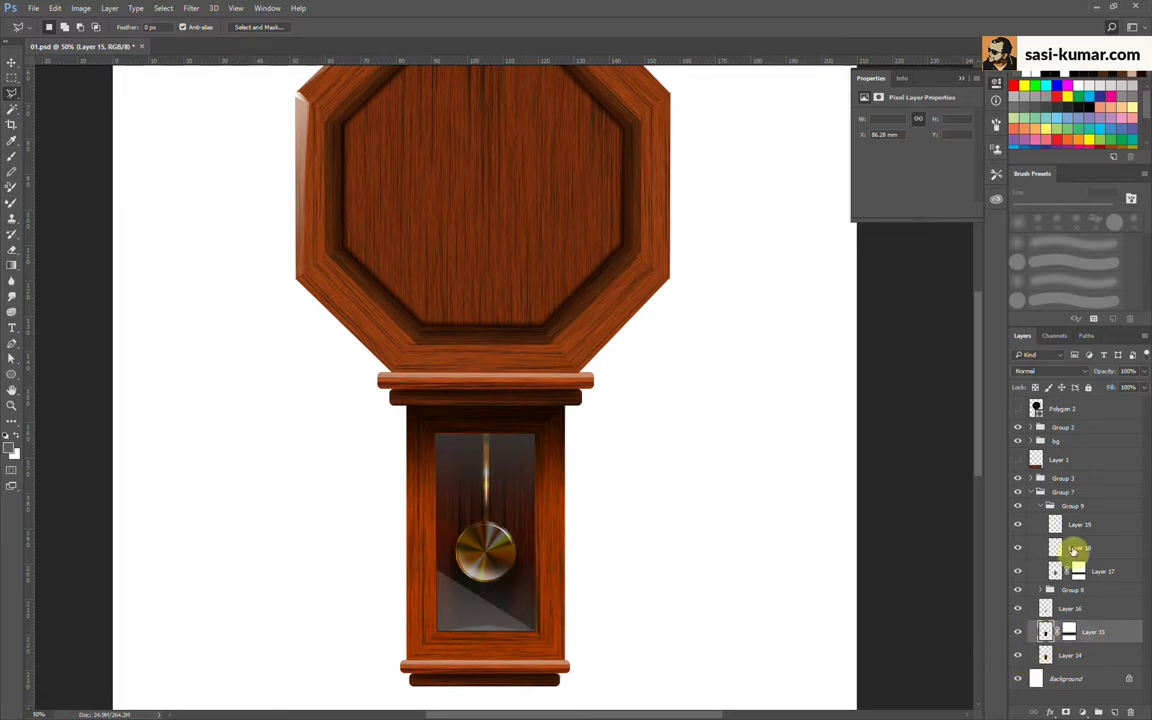
{"action": "key", "text": "ctrl+m"}
{"action": "left_click_drag", "start_coordinate": [733, 321], "coordinate": [730, 324]}
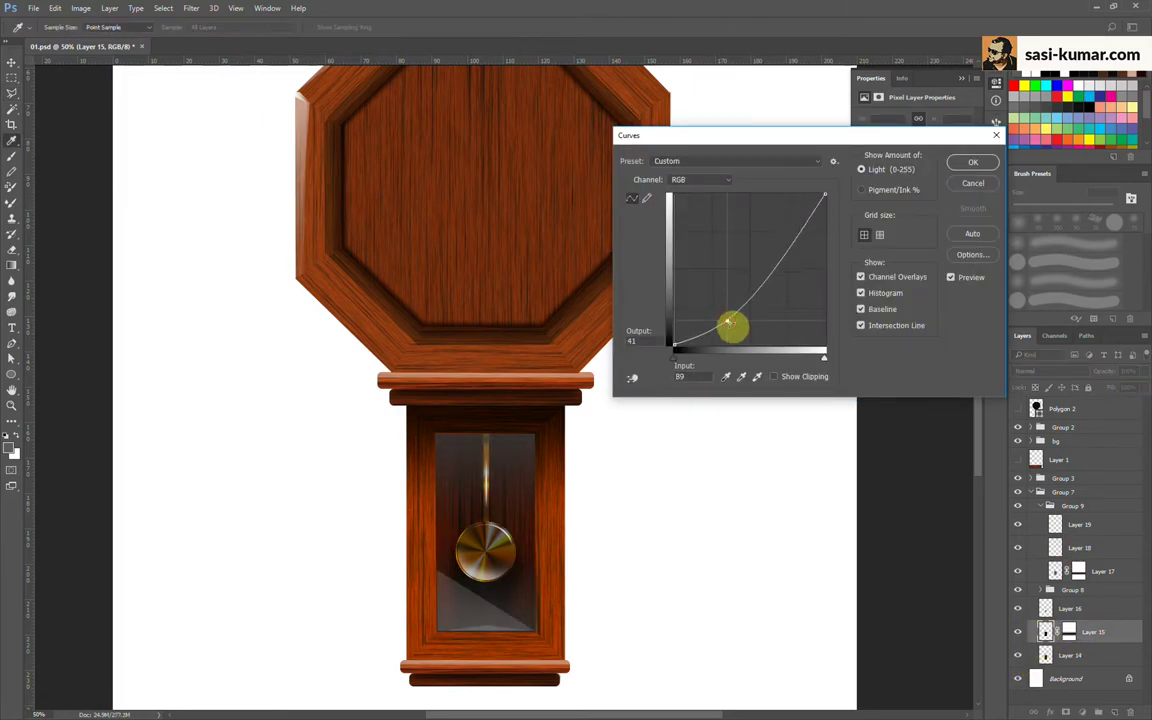
{"action": "left_click", "coordinate": [978, 166]}
{"action": "key", "text": "ctrl+minus"}
{"action": "key", "text": "ctrl+minus"}
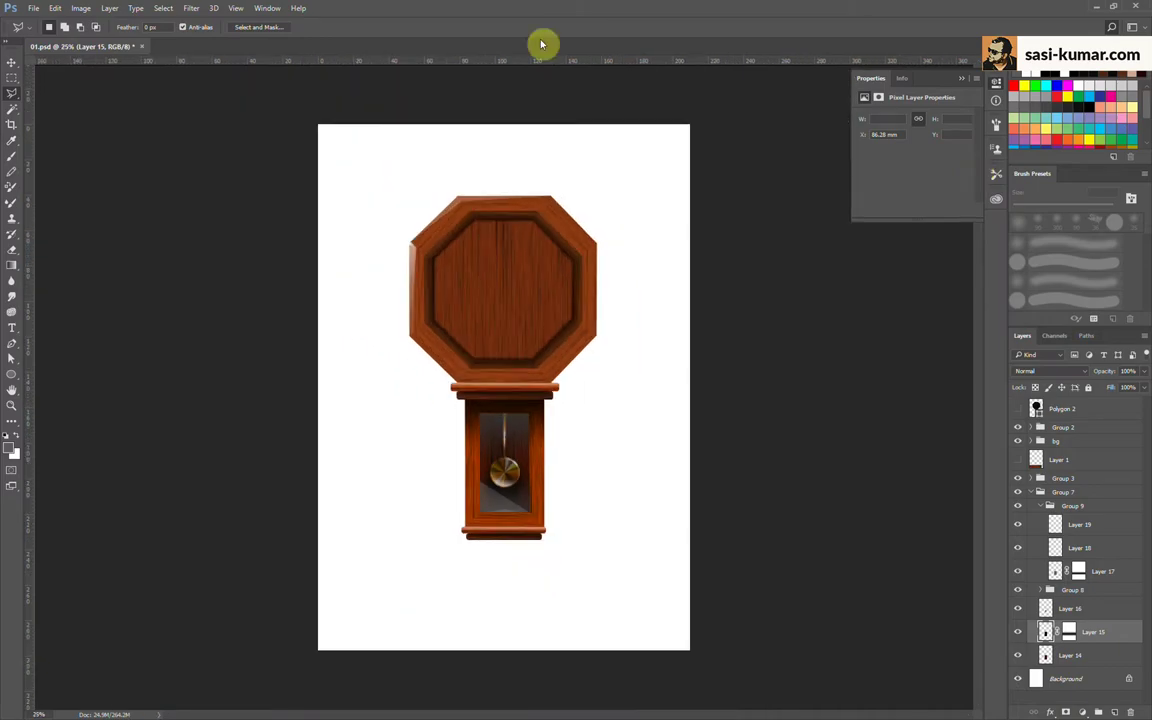
Step: Collapse Group 7 and create a new layer group named 'clock' above Group 2
{"action": "left_click", "coordinate": [1031, 492]}
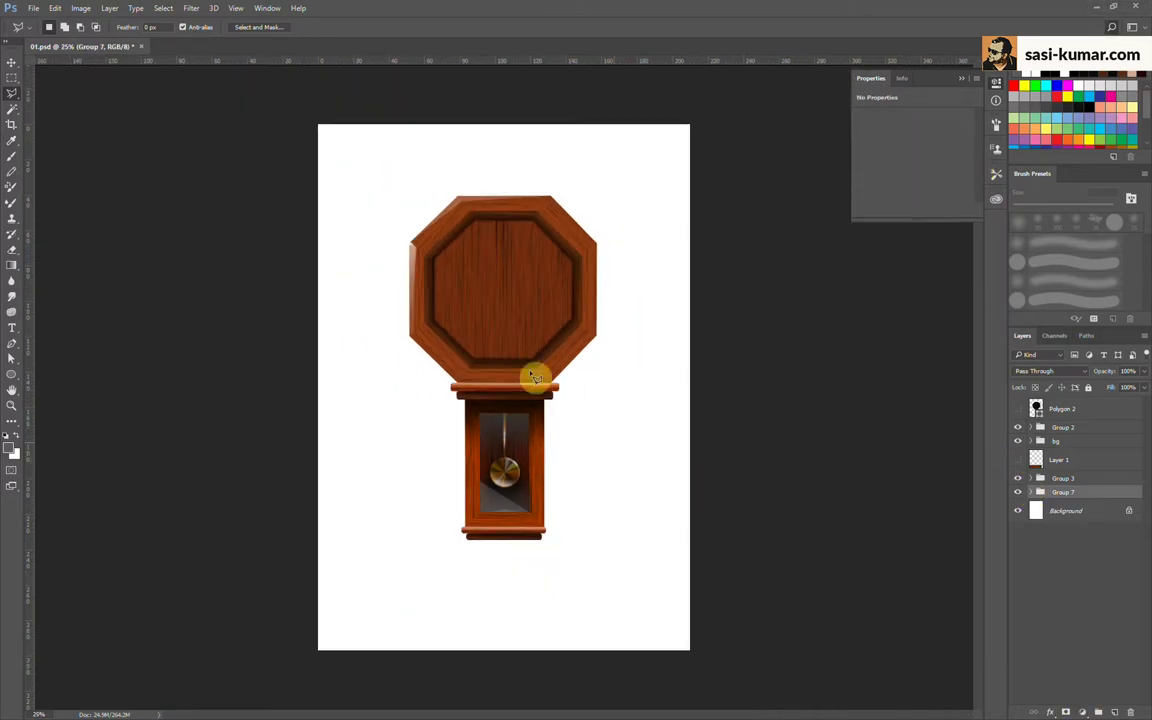
{"action": "left_click", "coordinate": [1098, 428]}
{"action": "left_click", "coordinate": [1098, 712]}
{"action": "double_click", "coordinate": [1065, 427]}
{"action": "type", "text": "clock"}
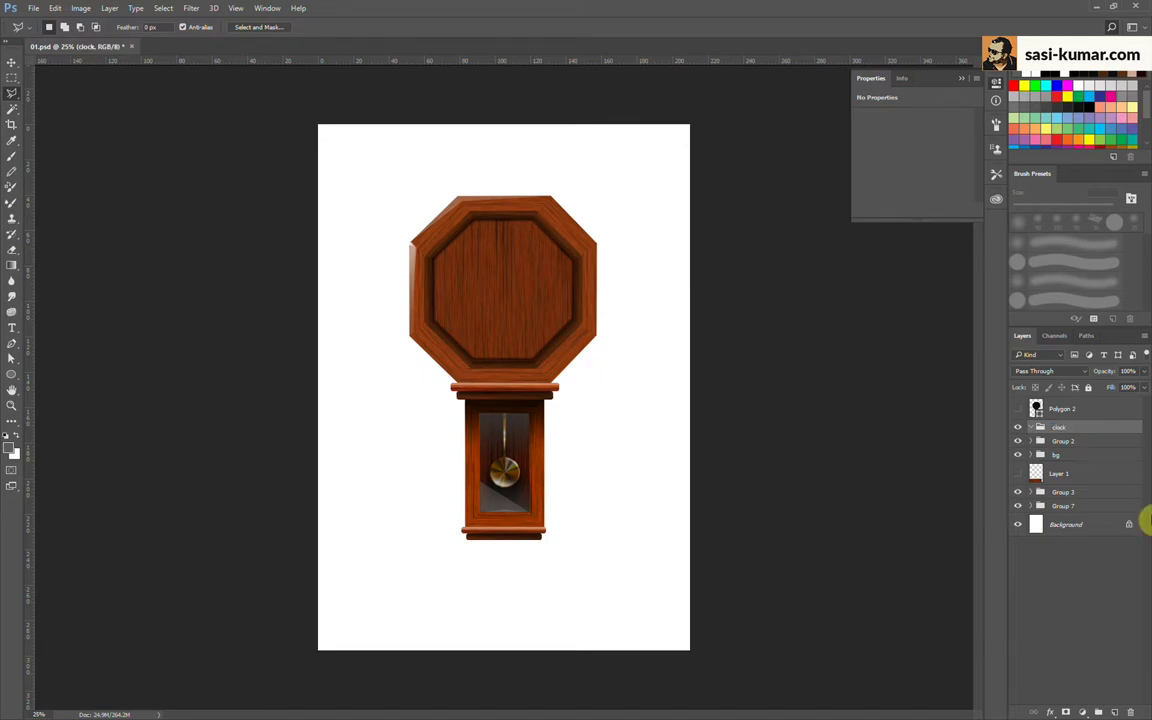
Step: Draw an 800 px grey circle centred on the octagonal clock head
{"action": "key", "text": "ctrl+plus"}
{"action": "key", "text": "ctrl+plus"}
{"action": "scroll", "coordinate": [671, 468], "scroll_direction": "up", "scroll_amount": 3}
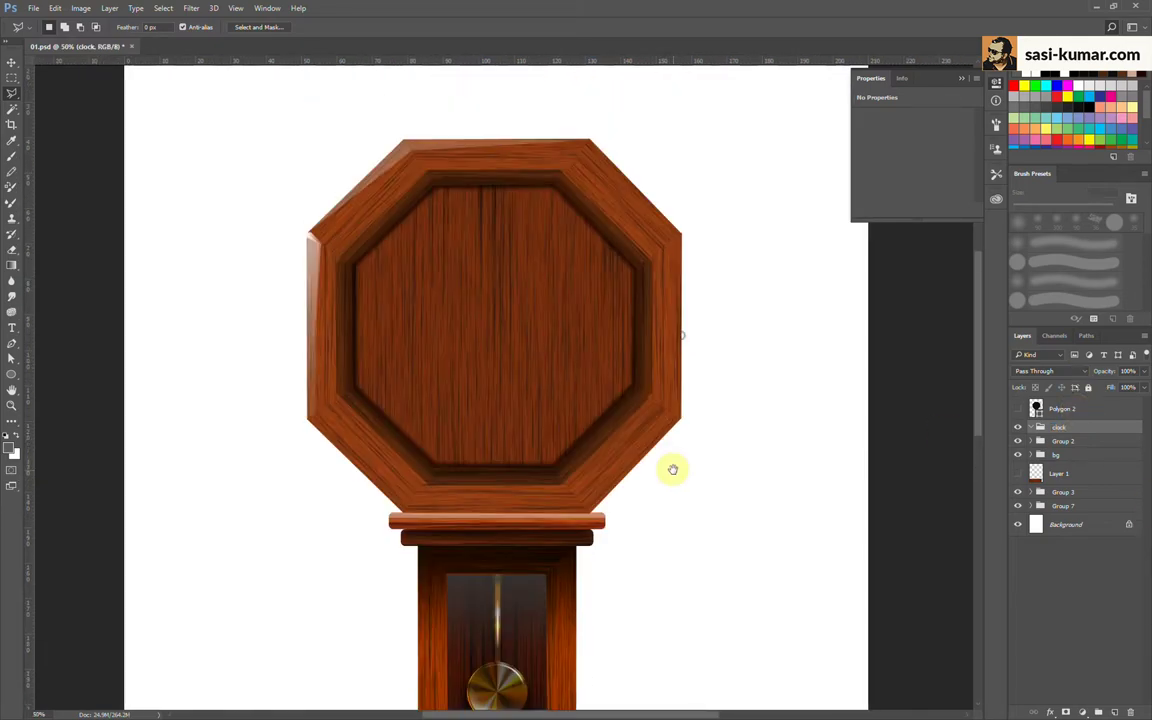
{"action": "key", "text": "ctrl+plus"}
{"action": "key", "text": "ctrl+plus"}
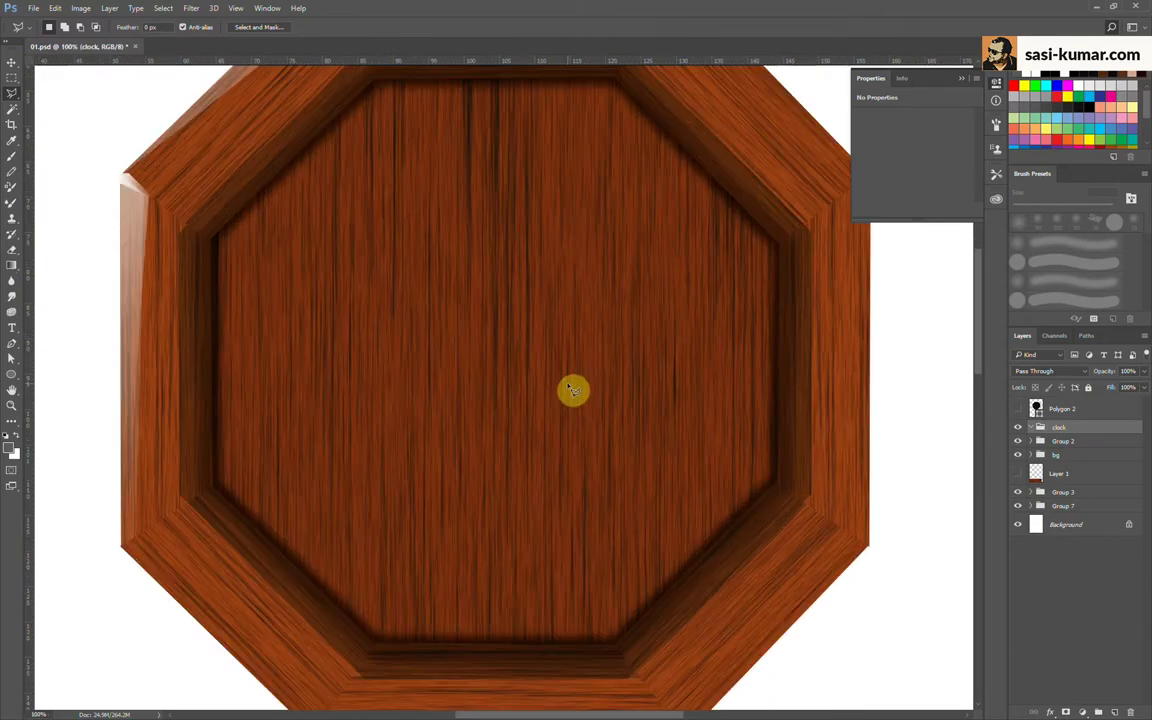
{"action": "scroll", "coordinate": [560, 384], "scroll_direction": "up", "scroll_amount": 1}
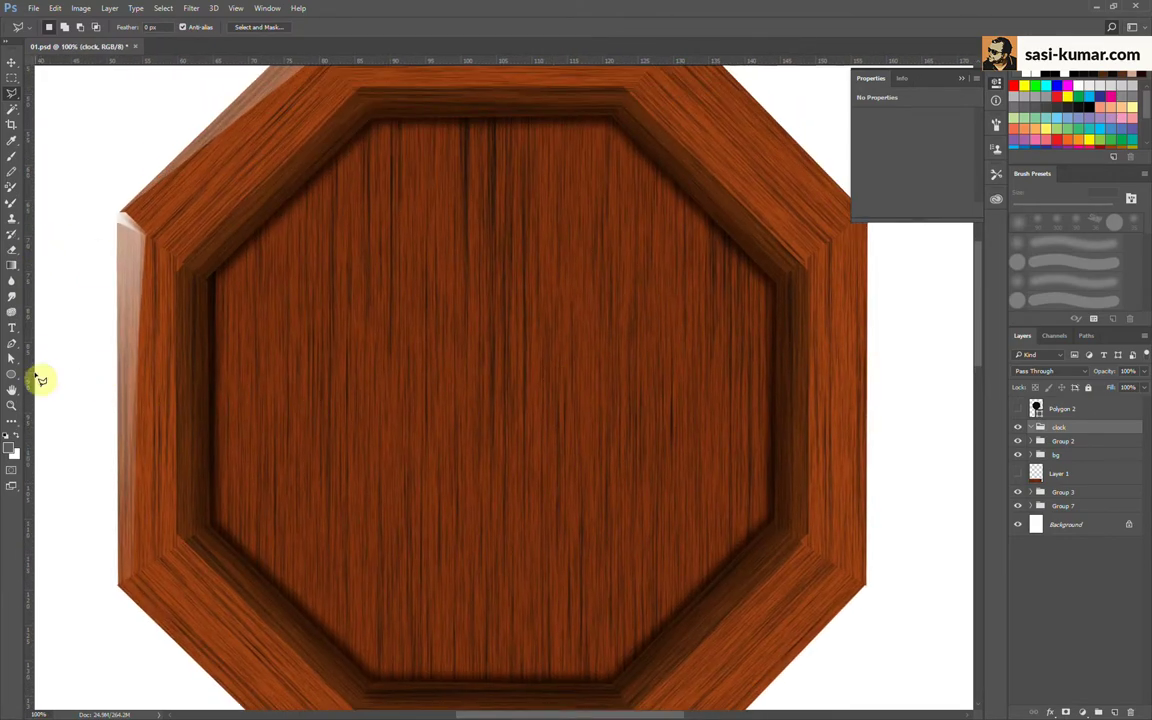
{"action": "key", "text": "u"}
{"action": "left_click_drag", "start_coordinate": [485, 395], "coordinate": [766, 637]}
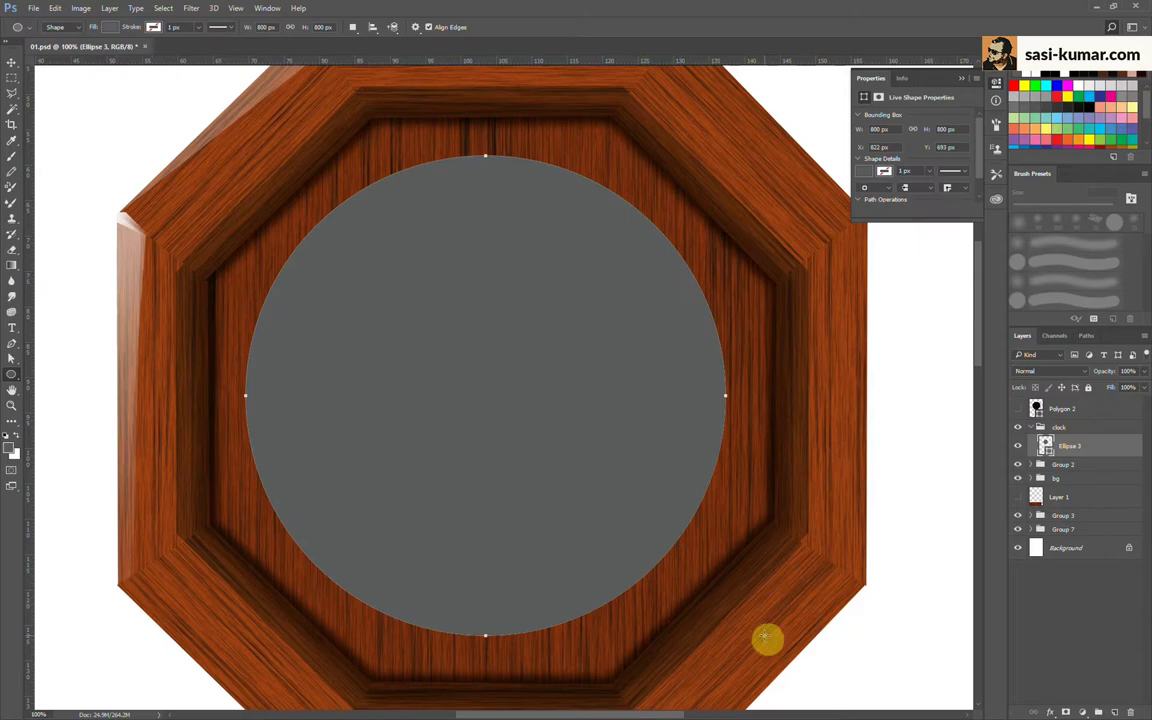
Step: Duplicate the circle, shrink the copy, and fill it light white (#f6f6f6)
{"action": "key", "text": "ctrl+j"}
{"action": "key", "text": "ctrl+t"}
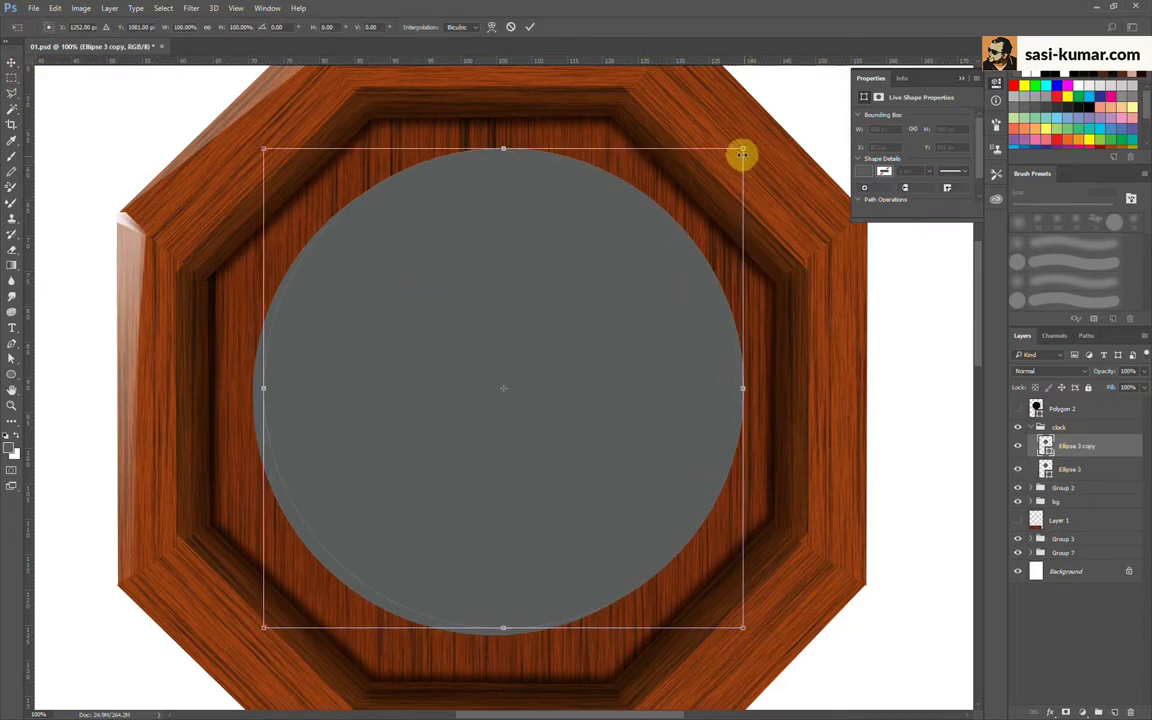
{"action": "left_click_drag", "start_coordinate": [742, 152], "coordinate": [724, 170]}
{"action": "left_click", "coordinate": [530, 27]}
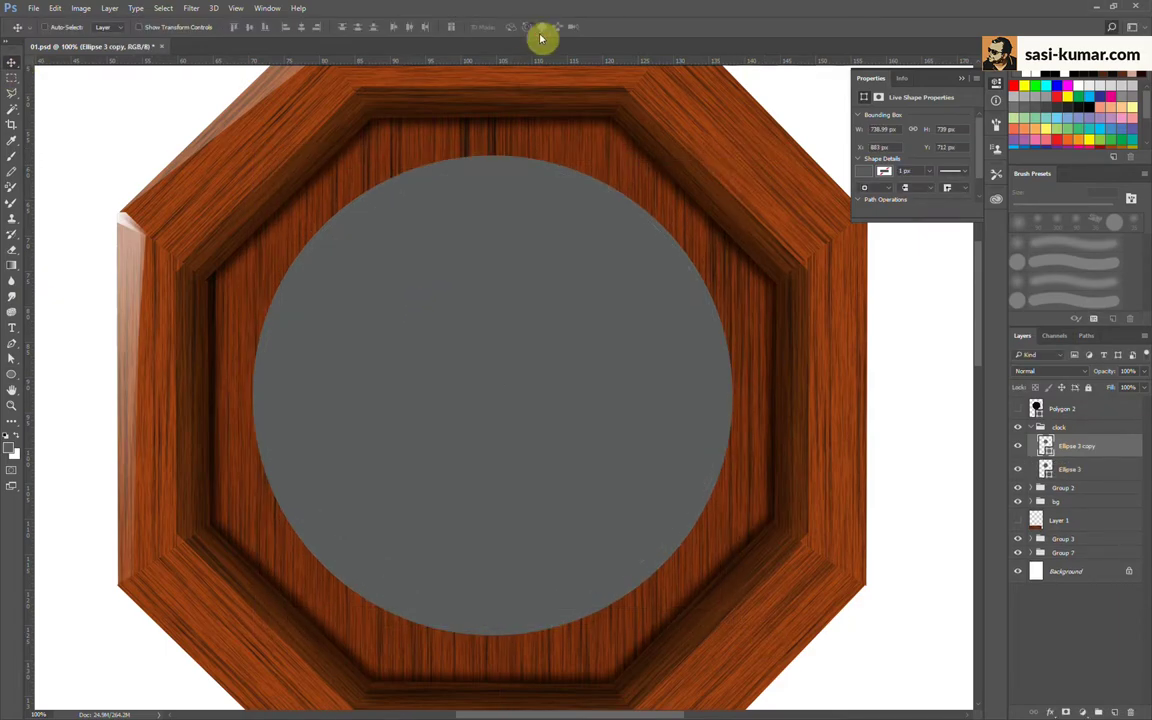
{"action": "double_click", "coordinate": [1045, 445]}
{"action": "left_click", "coordinate": [432, 280]}
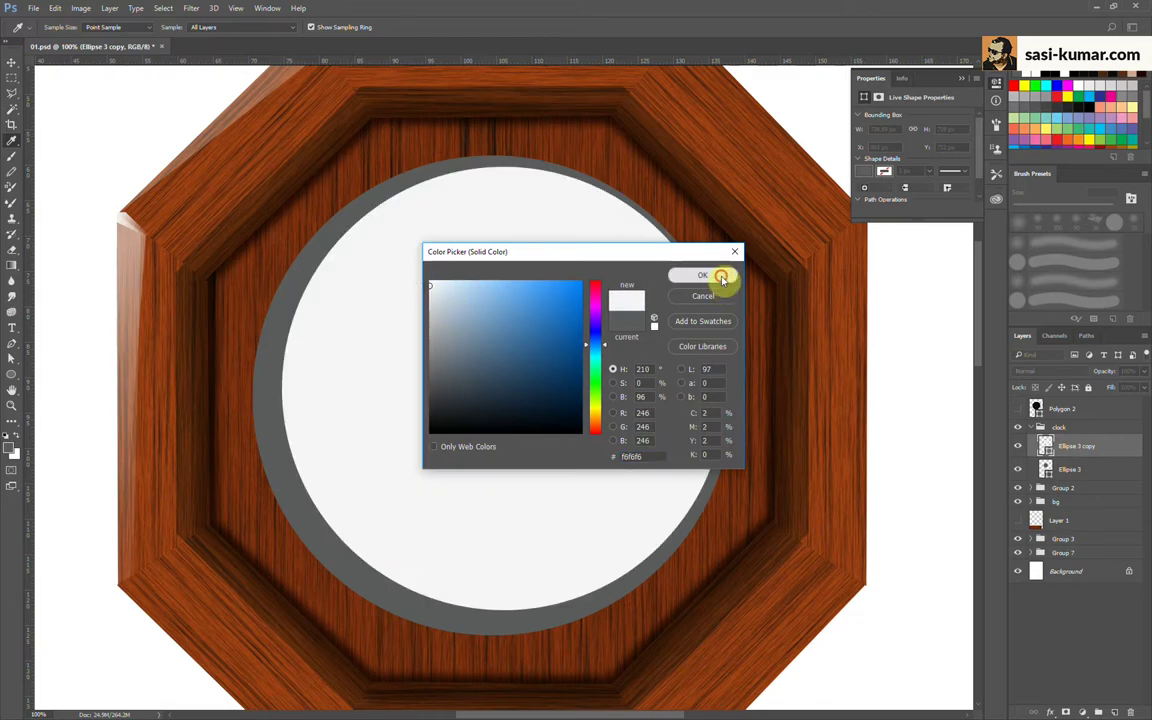
{"action": "left_click", "coordinate": [722, 274]}
Step: Centre both circles horizontally and vertically on each other
{"action": "left_click", "coordinate": [1072, 469], "text": "shift"}
{"action": "left_click", "coordinate": [305, 28]}
{"action": "left_click", "coordinate": [237, 30]}
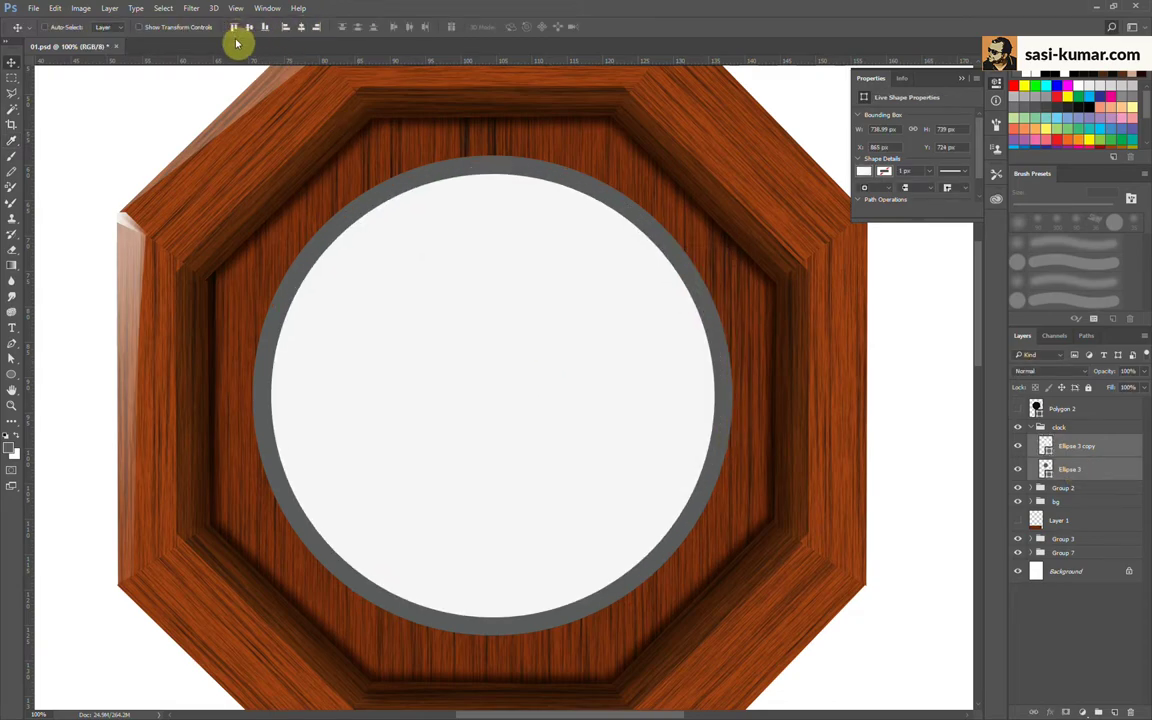
{"action": "left_click", "coordinate": [1110, 472]}
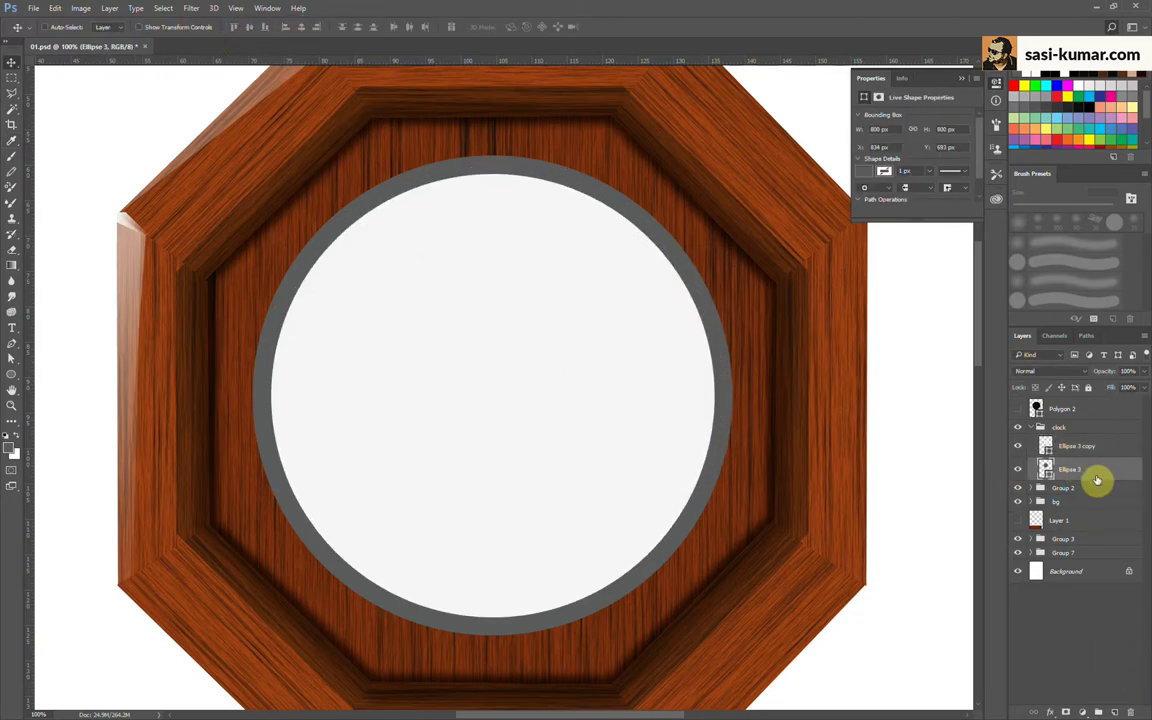
Step: Give Ellipse 3 an Angle-style gold Gradient Overlay at 100% opacity and 132% scale
{"action": "double_click", "coordinate": [1104, 479]}
{"action": "left_click", "coordinate": [631, 250]}
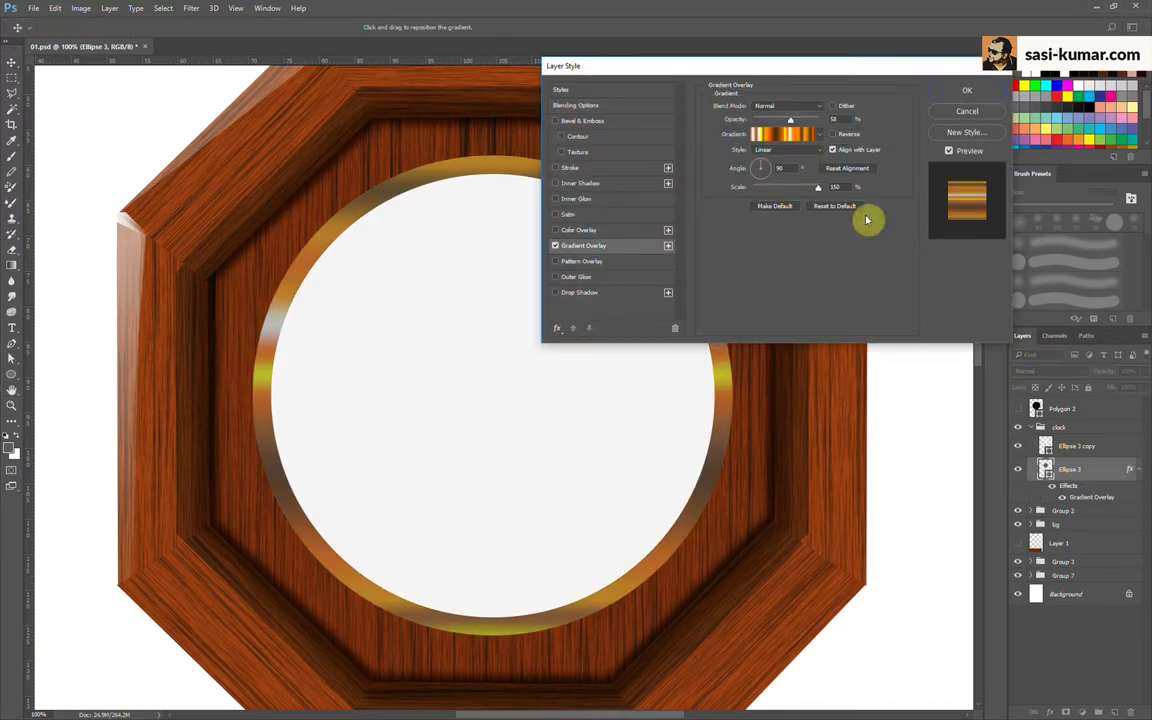
{"action": "left_click", "coordinate": [790, 149]}
{"action": "left_click", "coordinate": [808, 177]}
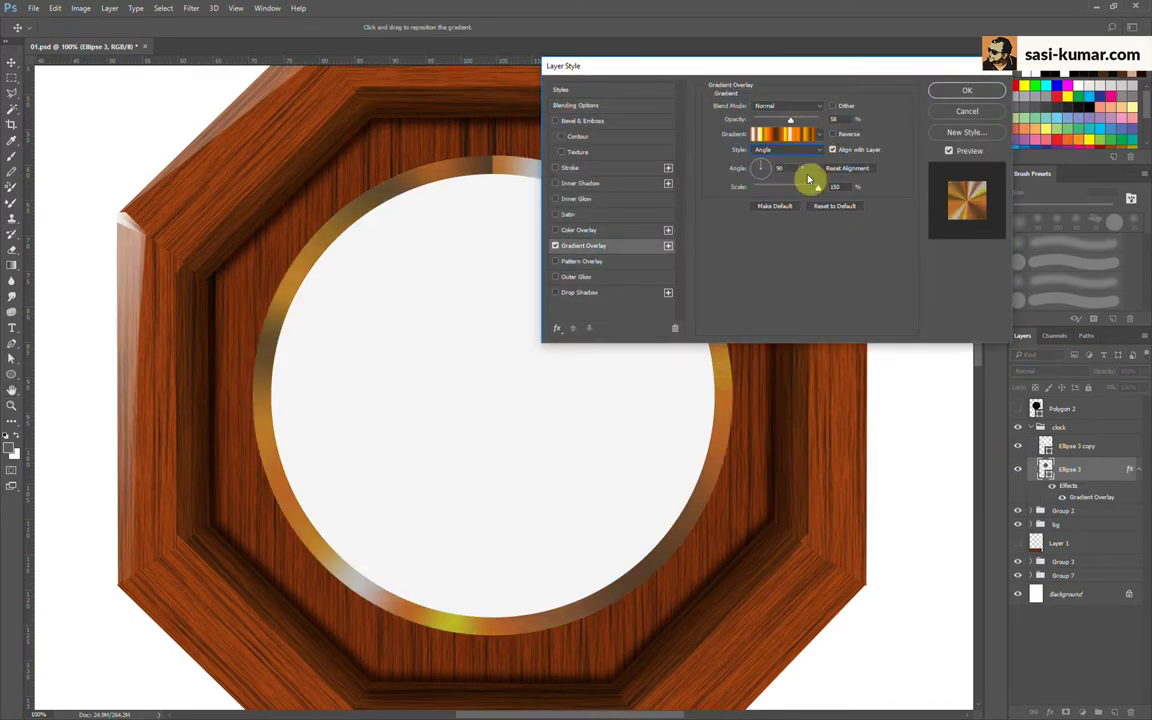
{"action": "left_click_drag", "start_coordinate": [790, 120], "coordinate": [818, 120]}
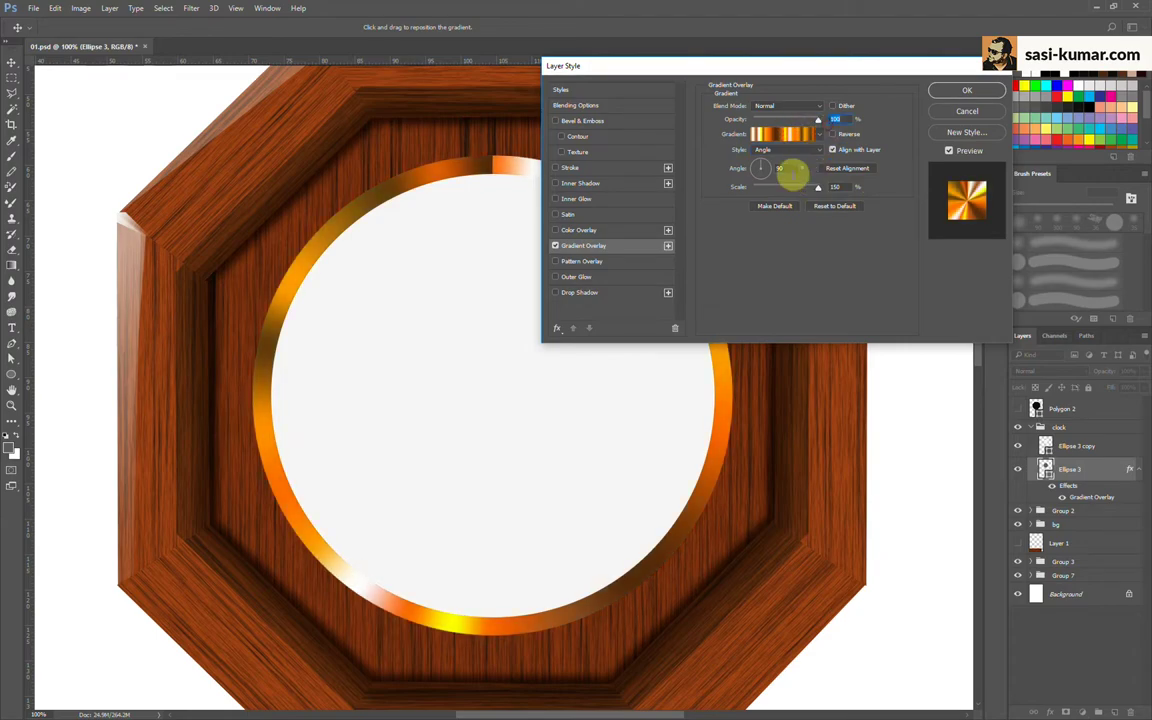
{"action": "left_click_drag", "start_coordinate": [800, 189], "coordinate": [792, 195]}
{"action": "left_click_drag", "start_coordinate": [854, 72], "coordinate": [864, 231]}
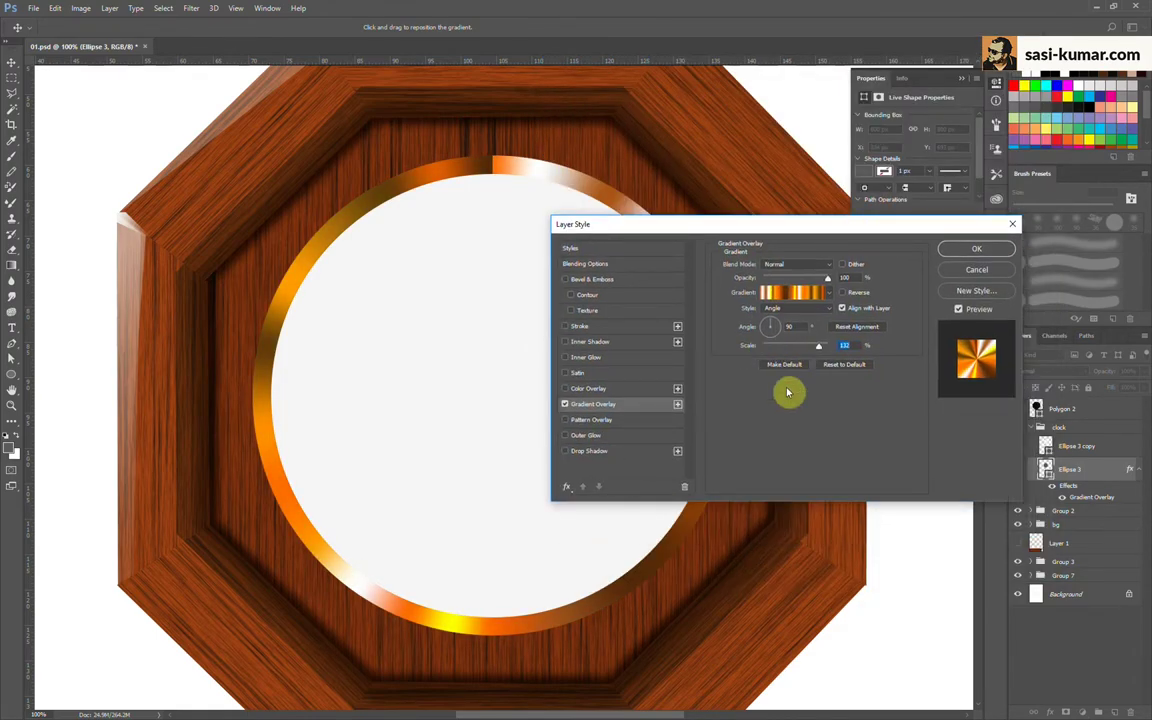
{"action": "left_click", "coordinate": [968, 254]}
Step: Compare the whole clock against the dial close-up, then duplicate the ring layer
{"action": "key", "text": "ctrl+0"}
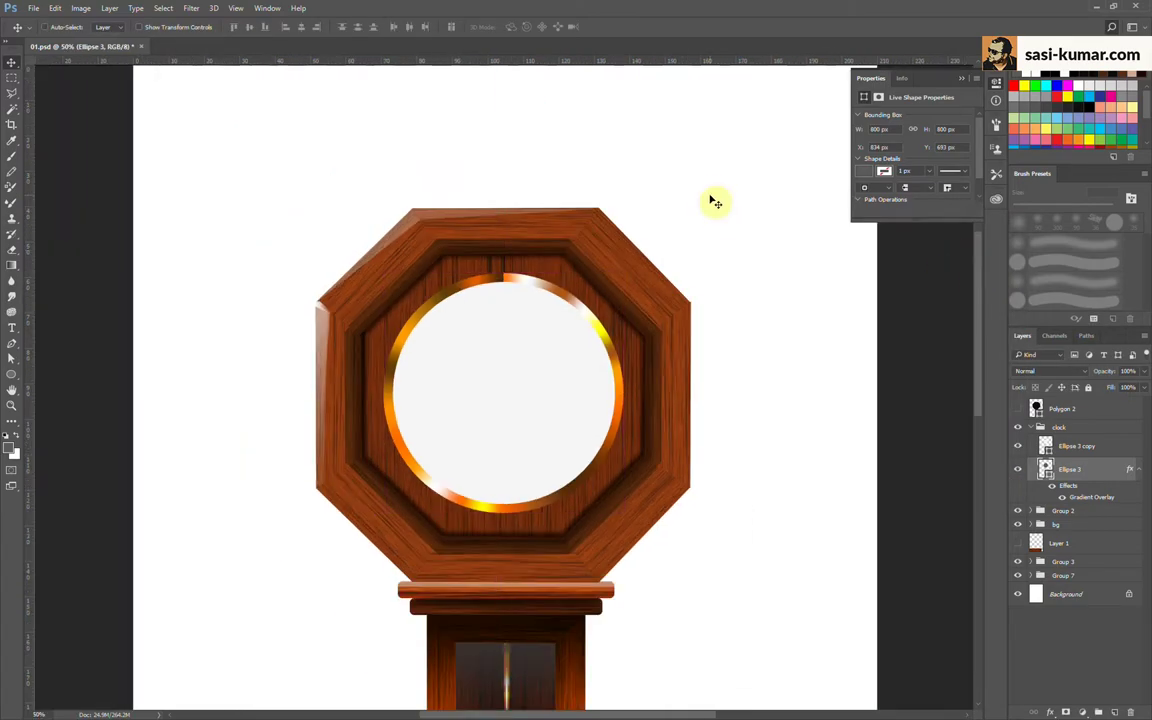
{"action": "key", "text": "ctrl+1"}
{"action": "key", "text": "ctrl+0"}
{"action": "key", "text": "ctrl+1"}
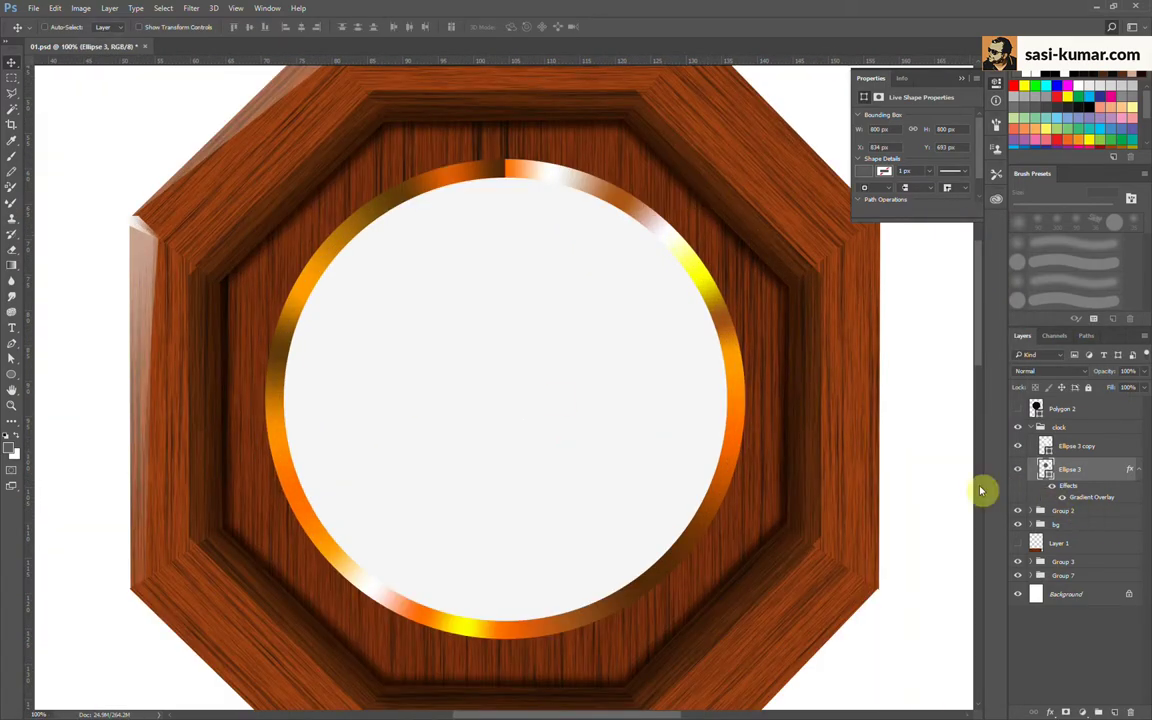
{"action": "key", "text": "ctrl+j"}
Step: Enlarge the ring copy, then duplicate it and shrink that copy to about 96%
{"action": "key", "text": "ctrl+t"}
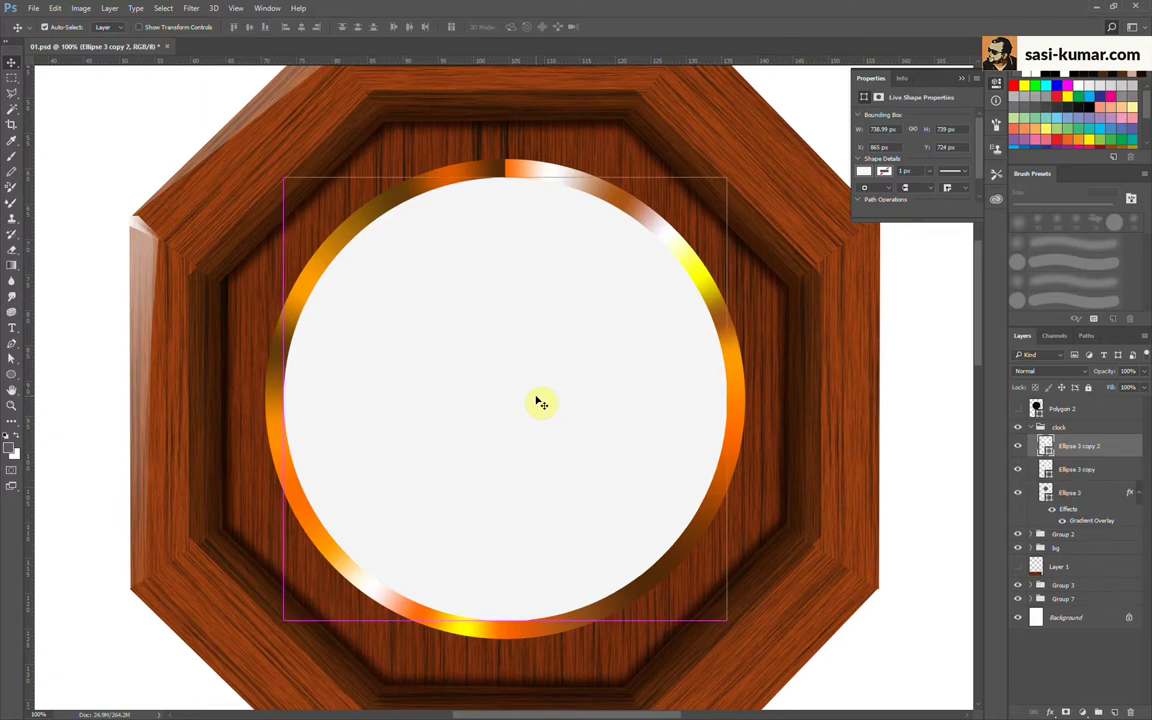
{"action": "left_click_drag", "start_coordinate": [728, 625], "coordinate": [740, 636]}
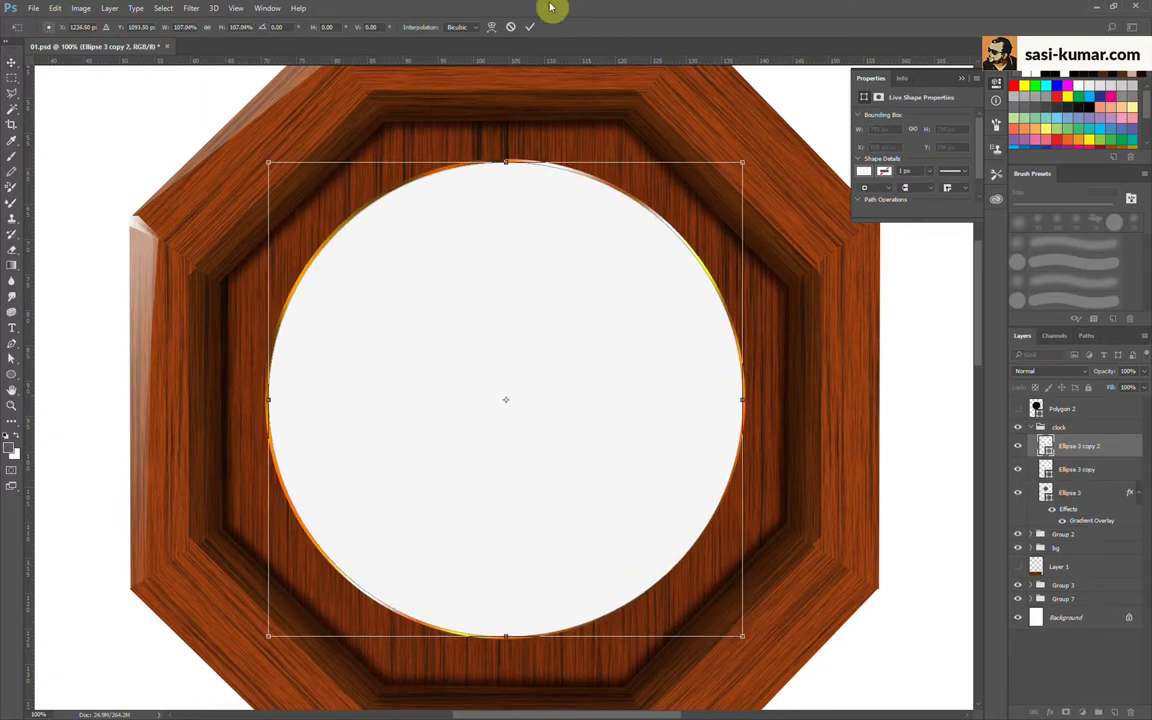
{"action": "left_click", "coordinate": [529, 27]}
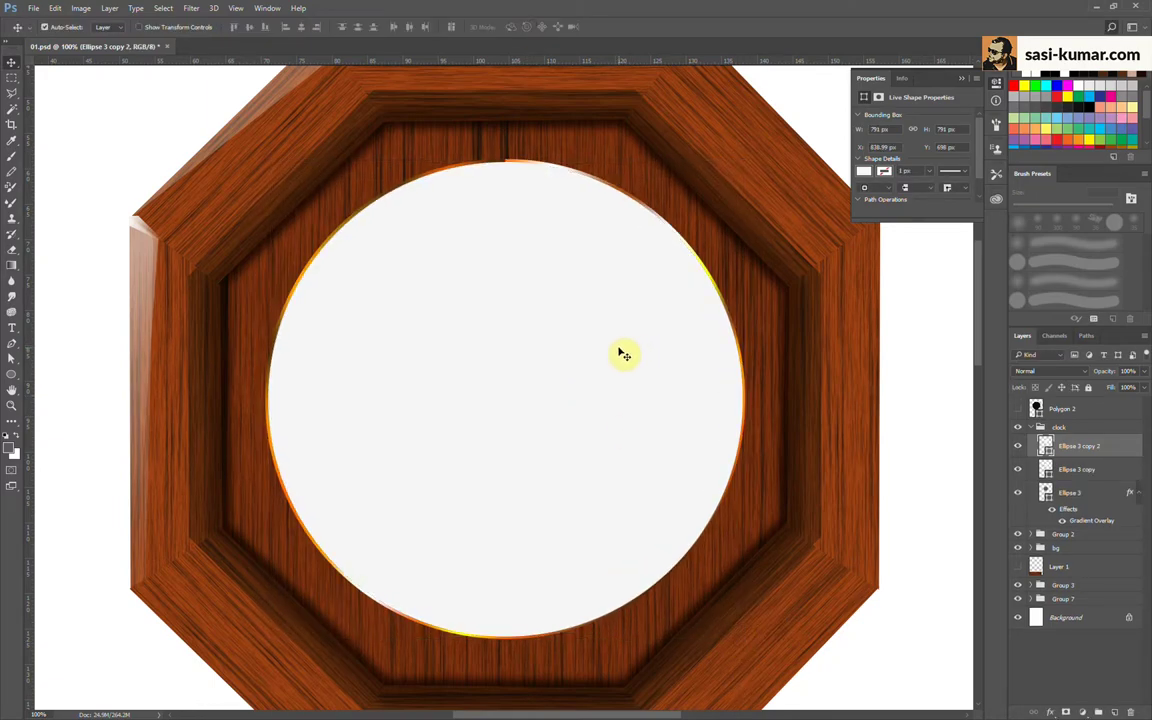
{"action": "key", "text": "ctrl+j"}
{"action": "key", "text": "ctrl+t"}
{"action": "left_click_drag", "start_coordinate": [743, 161], "coordinate": [733, 173]}
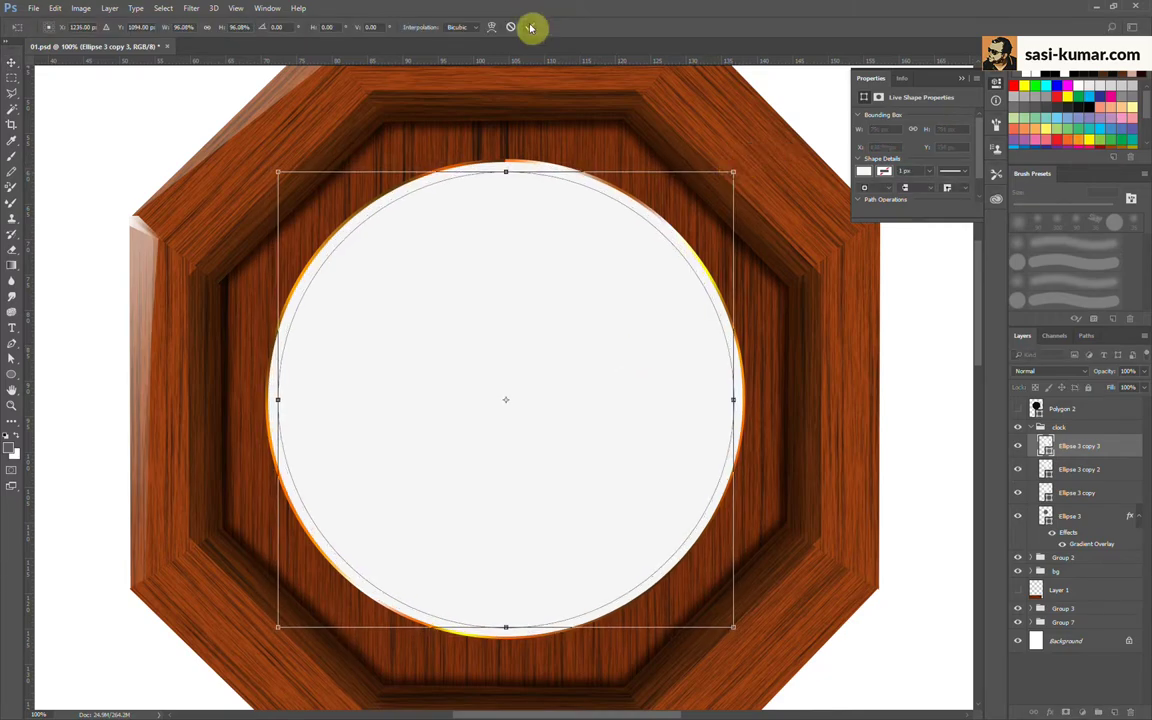
{"action": "left_click", "coordinate": [530, 27]}
Step: Mask the smaller circle out of Ellipse 3 copy 2 to leave a thin ring, delete the spare, reorder layers
{"action": "left_click", "coordinate": [1045, 446], "text": "ctrl"}
{"action": "left_click", "coordinate": [1080, 477]}
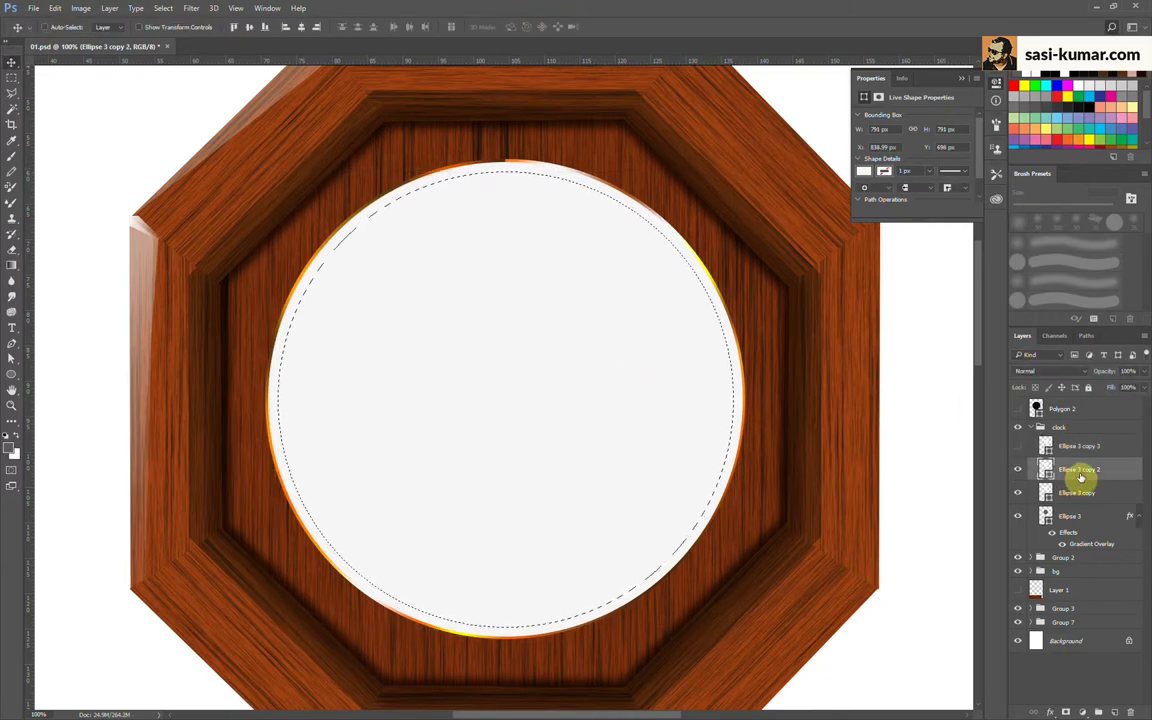
{"action": "key", "text": "Delete"}
{"action": "left_click", "coordinate": [579, 275]}
{"action": "left_click", "coordinate": [1068, 712]}
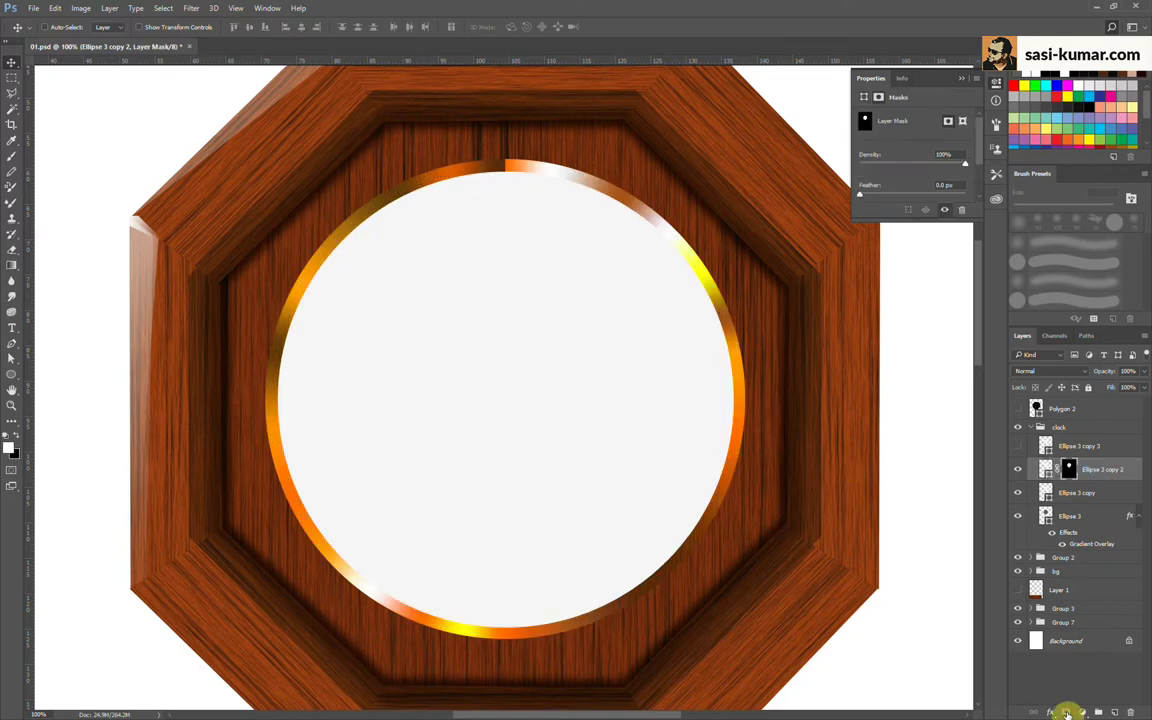
{"action": "left_click", "coordinate": [1131, 449]}
{"action": "key", "text": "Delete"}
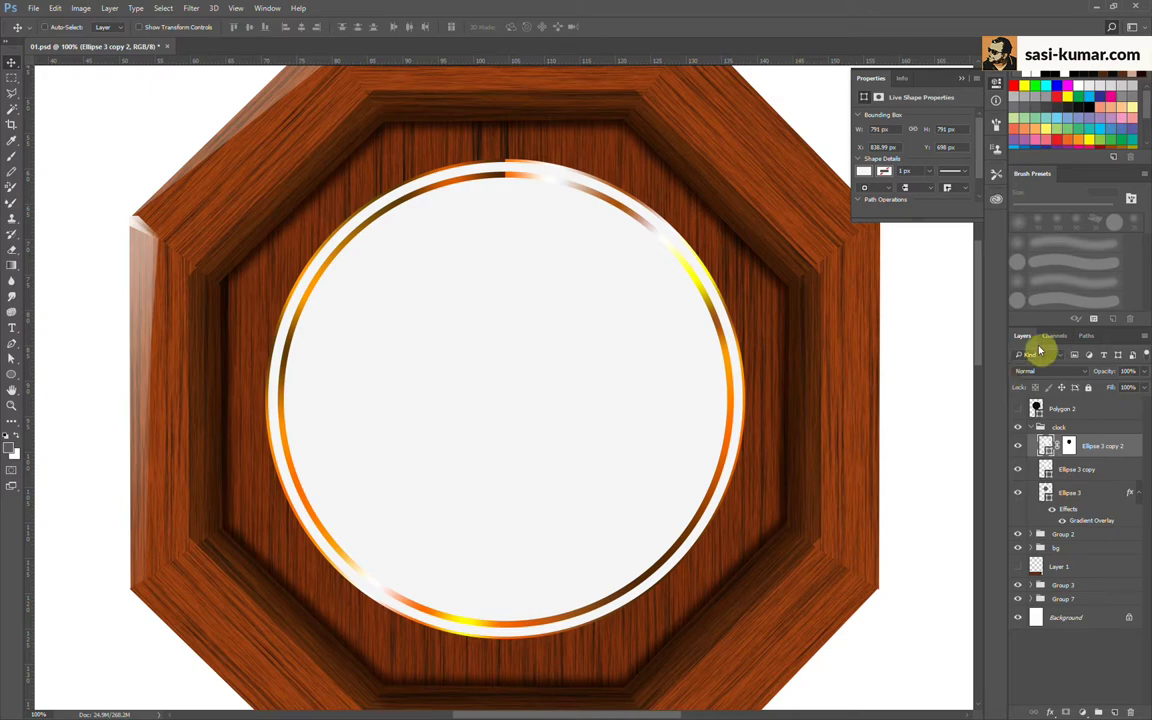
{"action": "left_click_drag", "start_coordinate": [1121, 452], "coordinate": [1062, 482]}
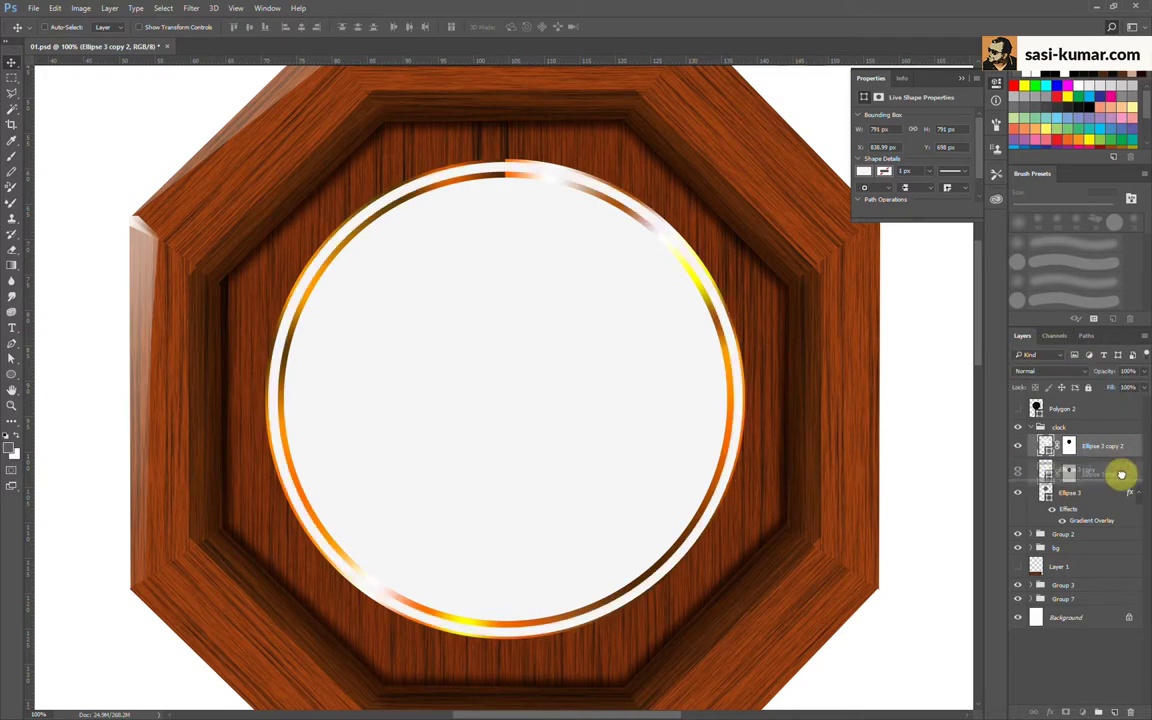
Step: Apply the gold-brown gradient preset to the ring, with the orange stop at 8% and tan at 75%
{"action": "double_click", "coordinate": [1132, 464]}
{"action": "left_click", "coordinate": [581, 406]}
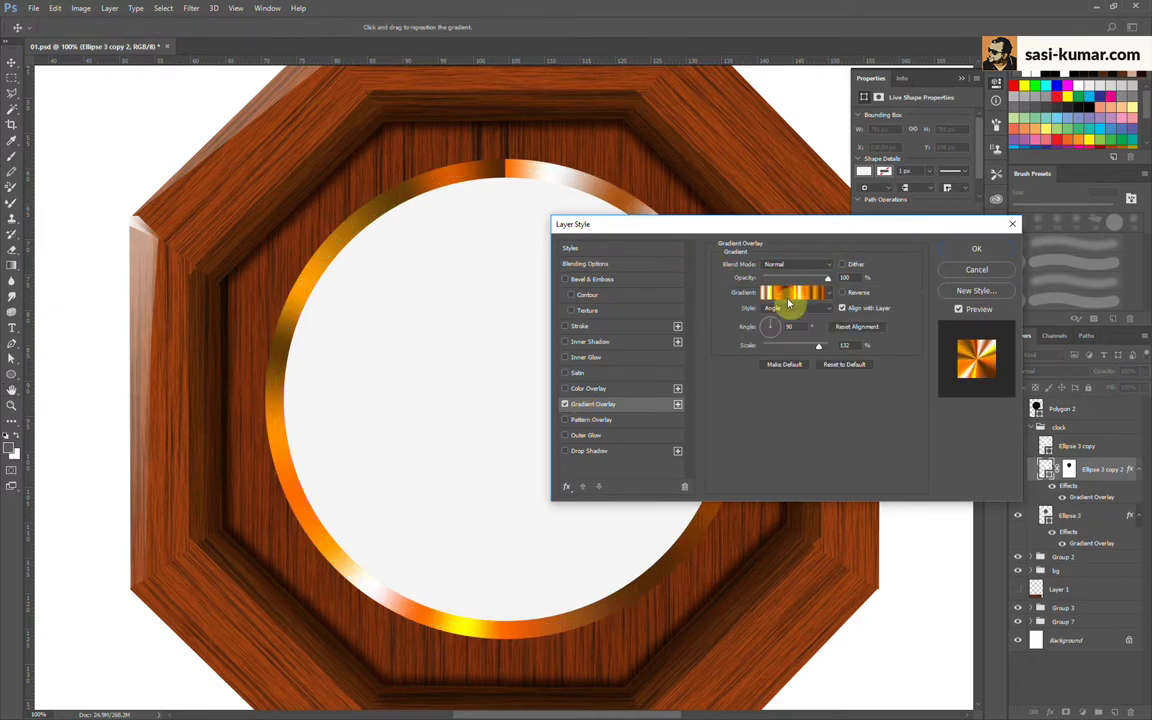
{"action": "left_click", "coordinate": [725, 288]}
{"action": "left_click", "coordinate": [924, 224]}
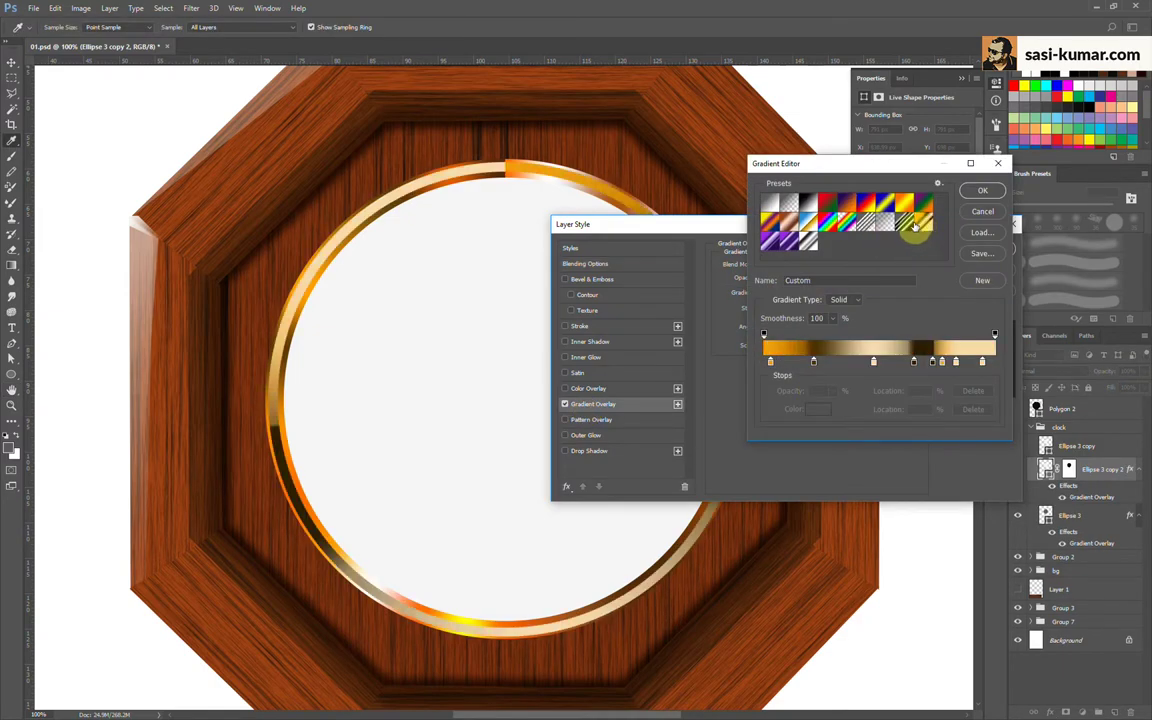
{"action": "left_click_drag", "start_coordinate": [950, 362], "coordinate": [856, 362]}
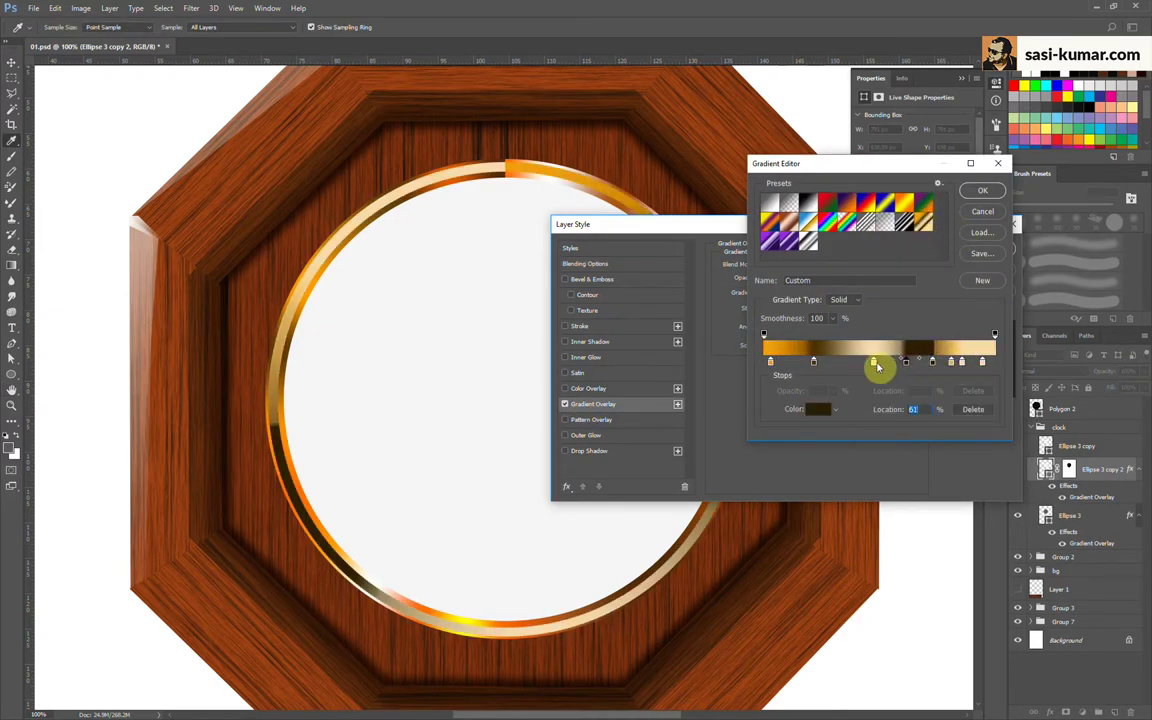
{"action": "left_click", "coordinate": [815, 362]}
{"action": "left_click_drag", "start_coordinate": [768, 362], "coordinate": [781, 362]}
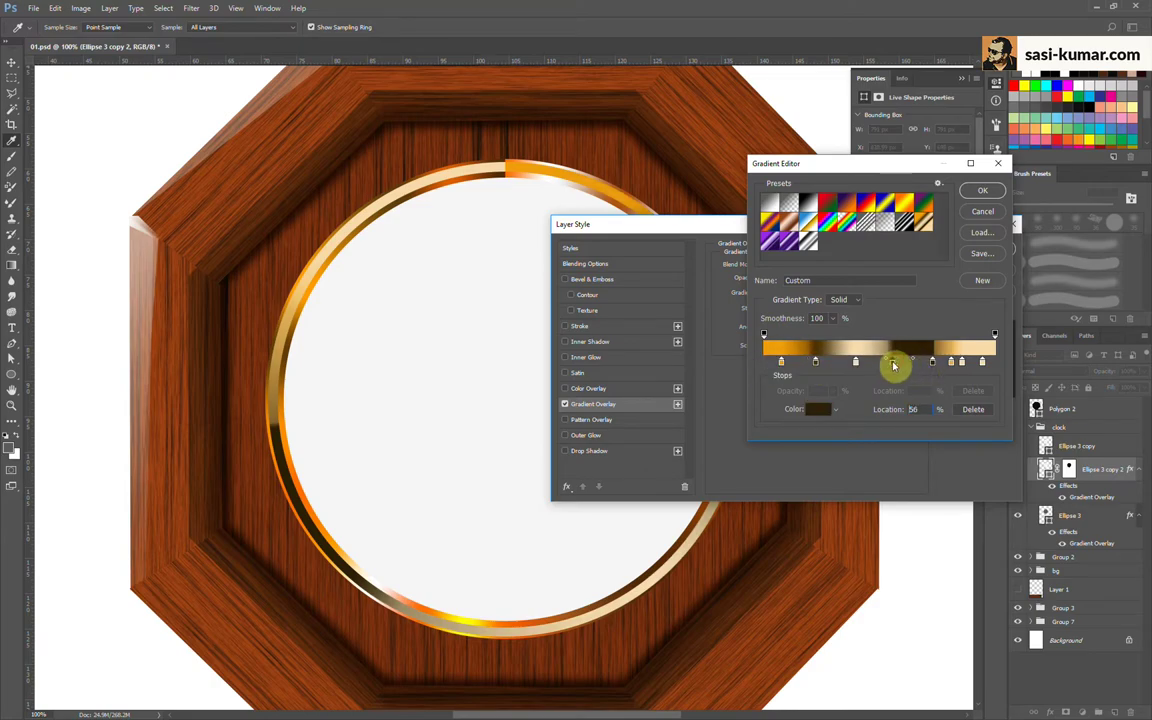
{"action": "left_click_drag", "start_coordinate": [894, 362], "coordinate": [913, 362]}
{"action": "left_click", "coordinate": [937, 362]}
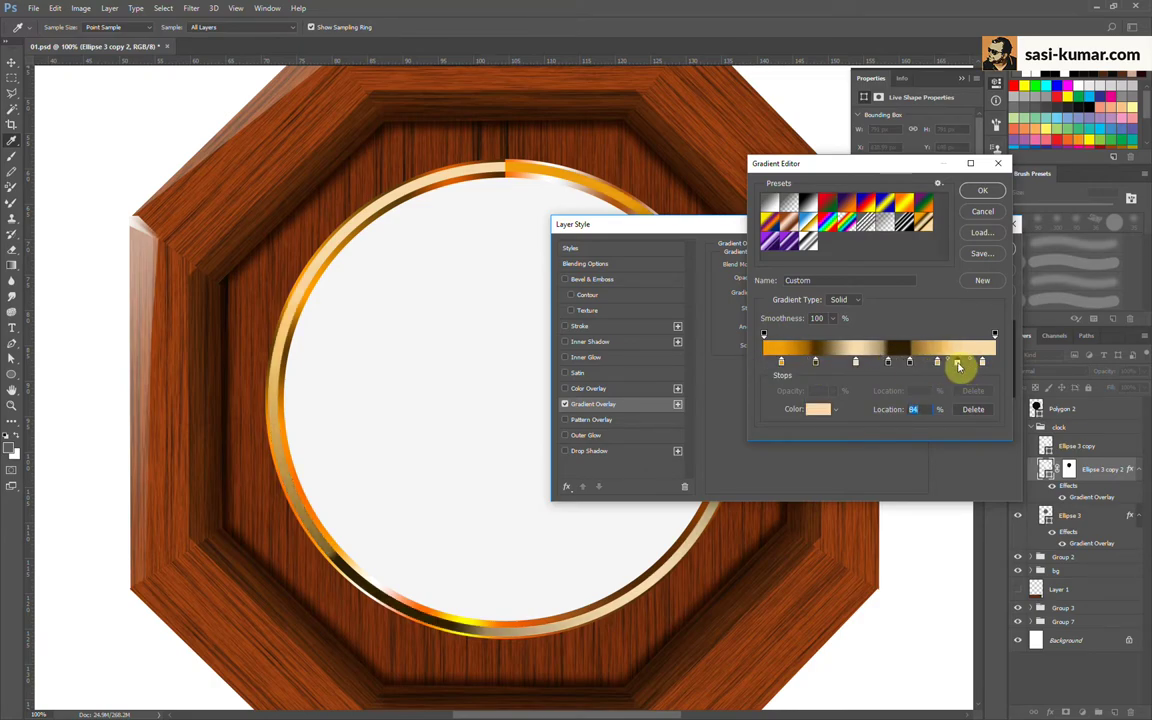
{"action": "left_click", "coordinate": [980, 191]}
{"action": "left_click", "coordinate": [977, 248]}
Step: Zoom and pan the view to frame the clock face
{"action": "key", "text": "v"}
{"action": "key", "text": "ctrl+minus"}
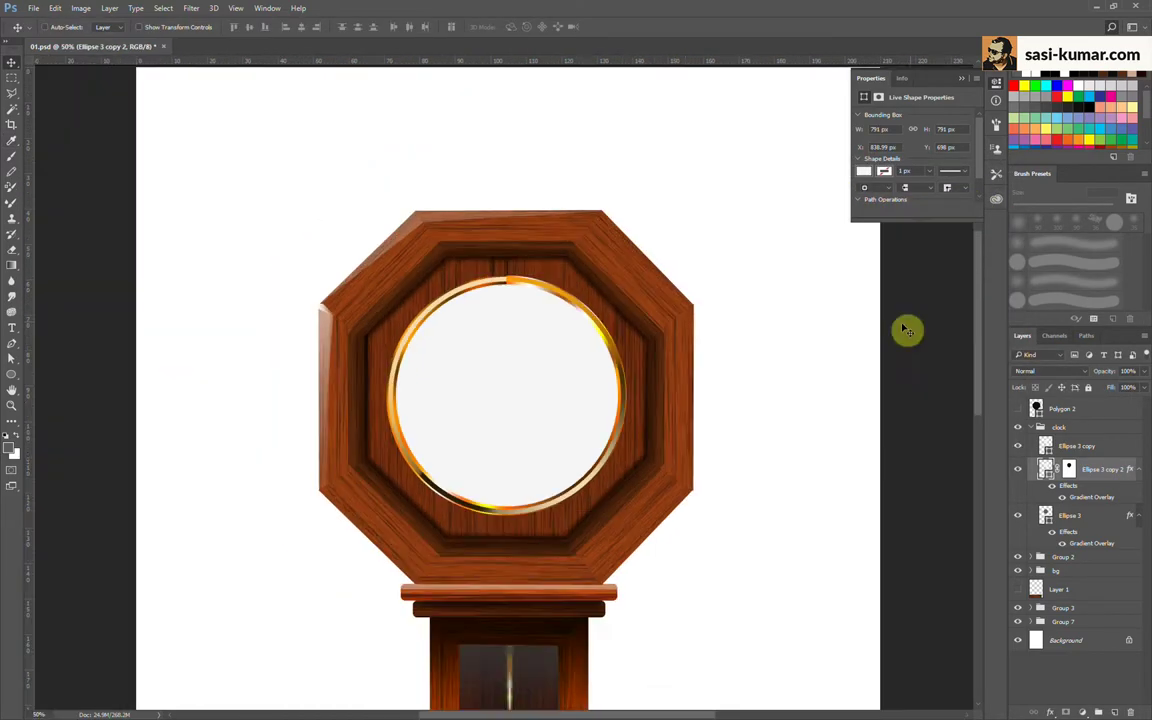
{"action": "left_click_drag", "start_coordinate": [728, 368], "coordinate": [733, 356]}
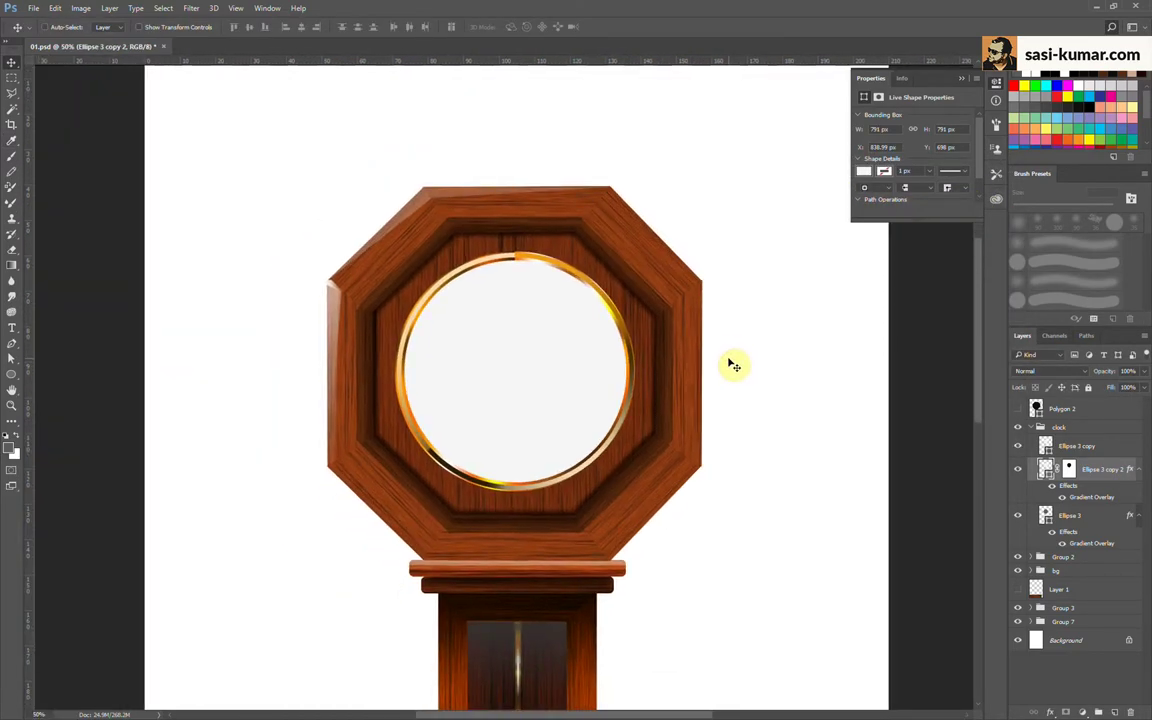
{"action": "key", "text": "ctrl+minus"}
{"action": "key", "text": "ctrl+plus"}
{"action": "key", "text": "ctrl+plus"}
{"action": "key", "text": "ctrl+plus"}
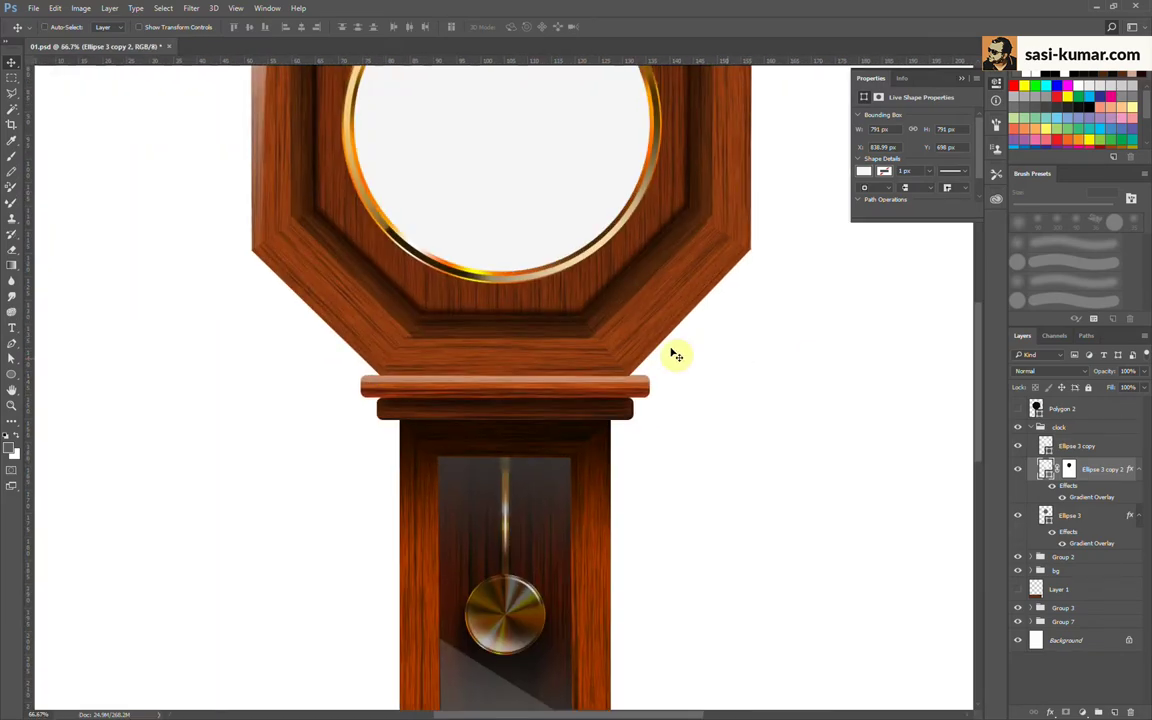
{"action": "left_click_drag", "start_coordinate": [676, 352], "coordinate": [730, 562]}
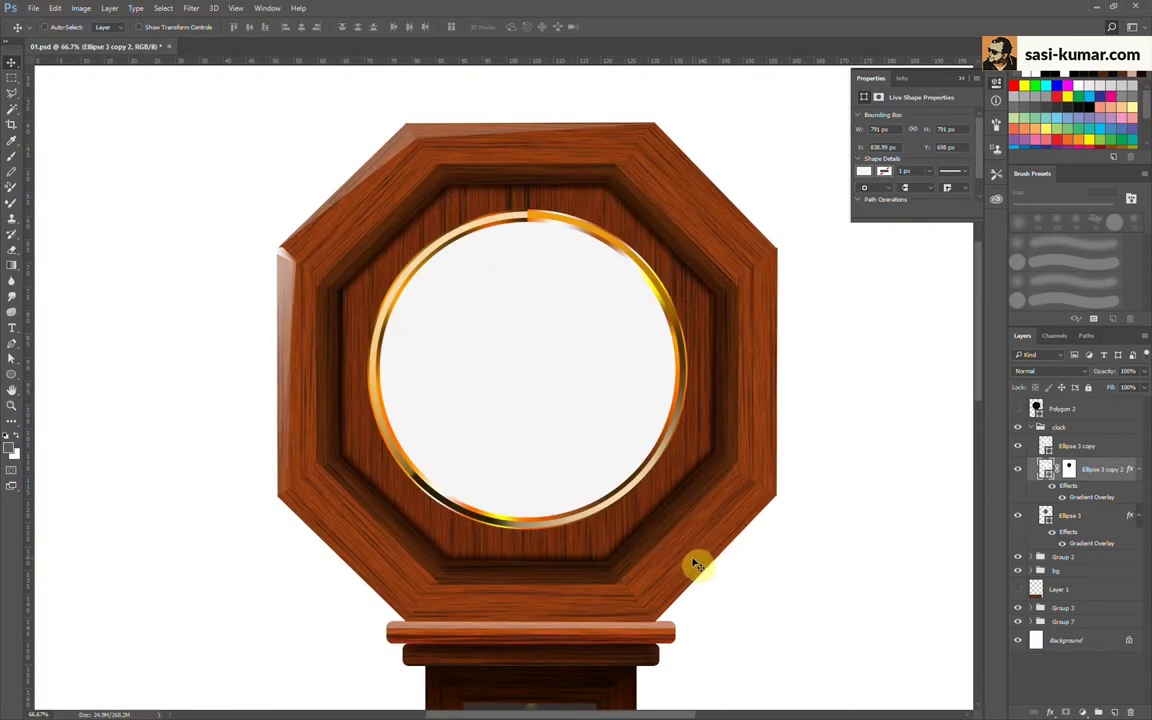
{"action": "scroll", "coordinate": [627, 236], "scroll_direction": "up", "scroll_amount": 3}
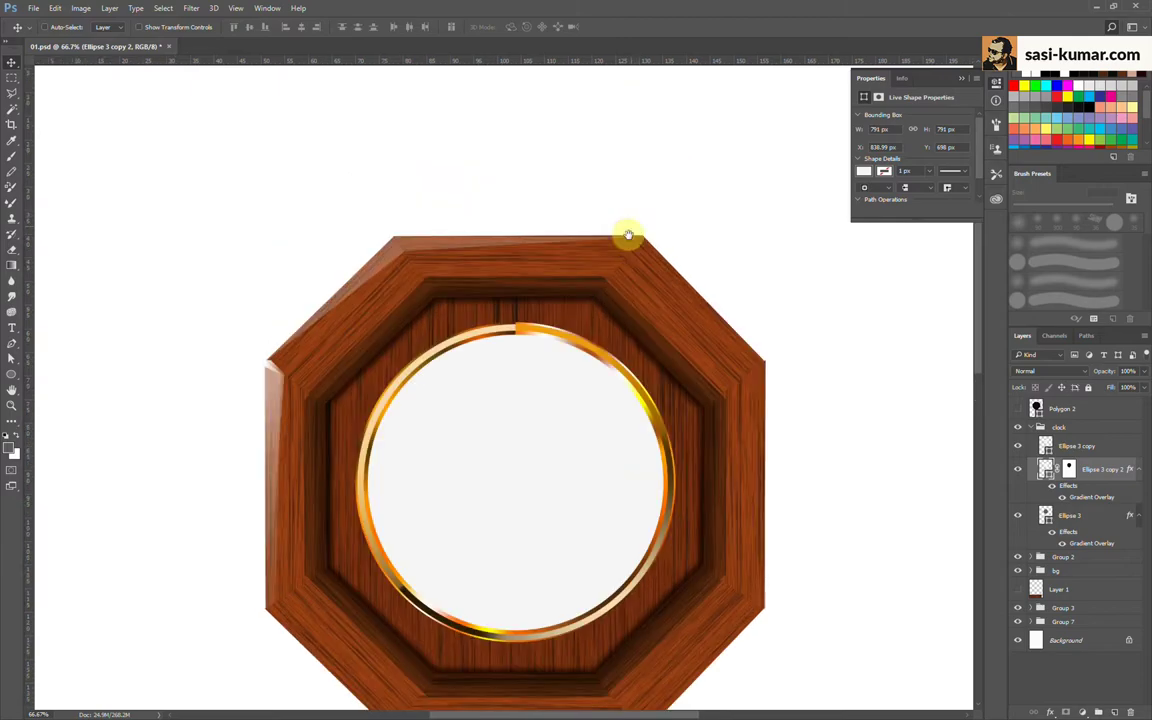
{"action": "scroll", "coordinate": [400, 260], "scroll_direction": "up", "scroll_amount": 2}
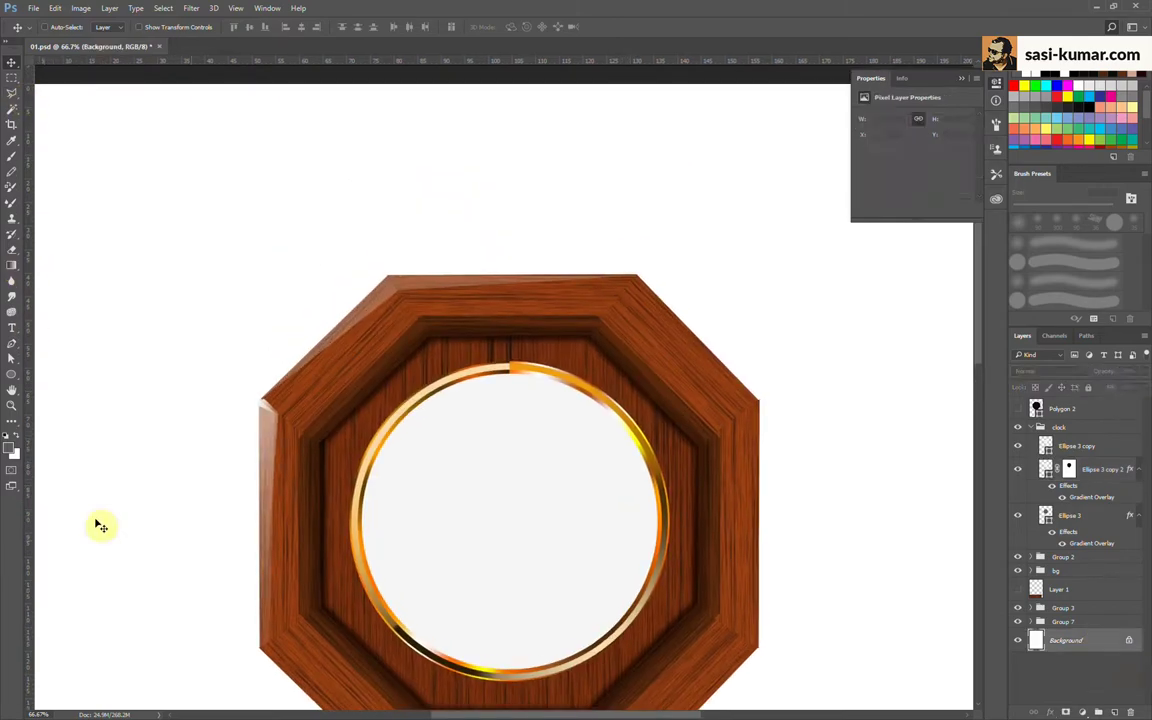
Step: Fill the Background layer with a light cream colour
{"action": "left_click", "coordinate": [13, 452]}
{"action": "left_click", "coordinate": [429, 320]}
{"action": "left_click", "coordinate": [595, 419]}
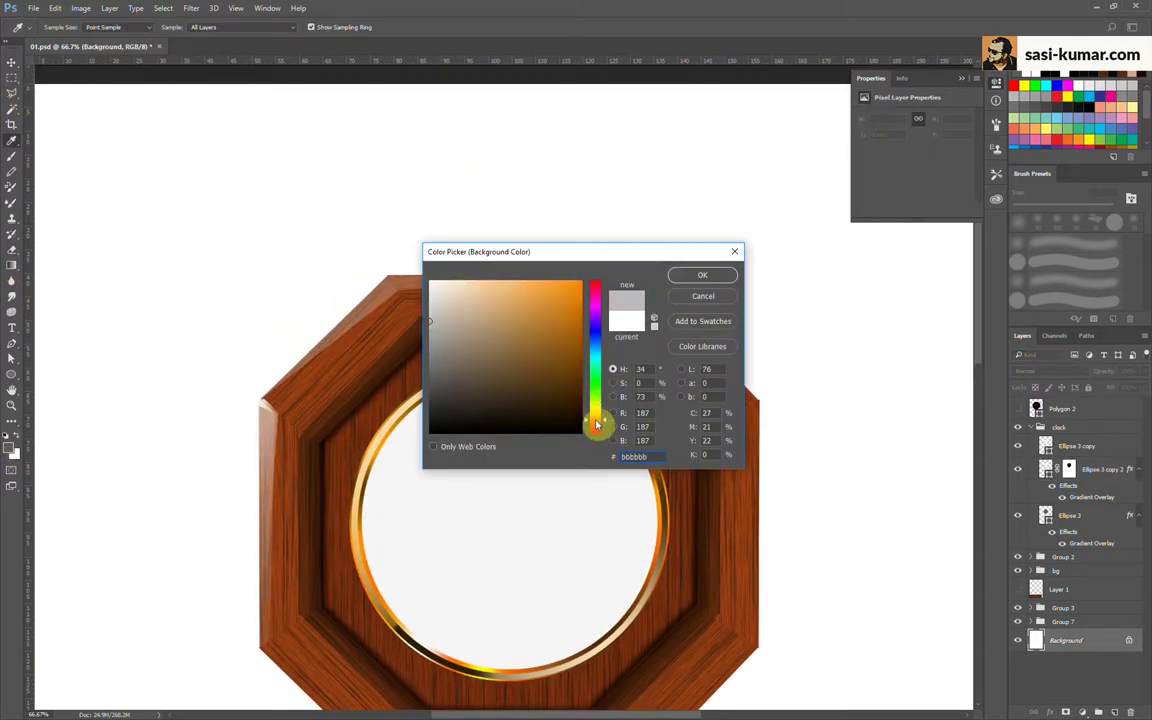
{"action": "left_click", "coordinate": [470, 278]}
{"action": "left_click", "coordinate": [702, 275]}
{"action": "key", "text": "v"}
{"action": "key", "text": "ctrl+BackSpace"}
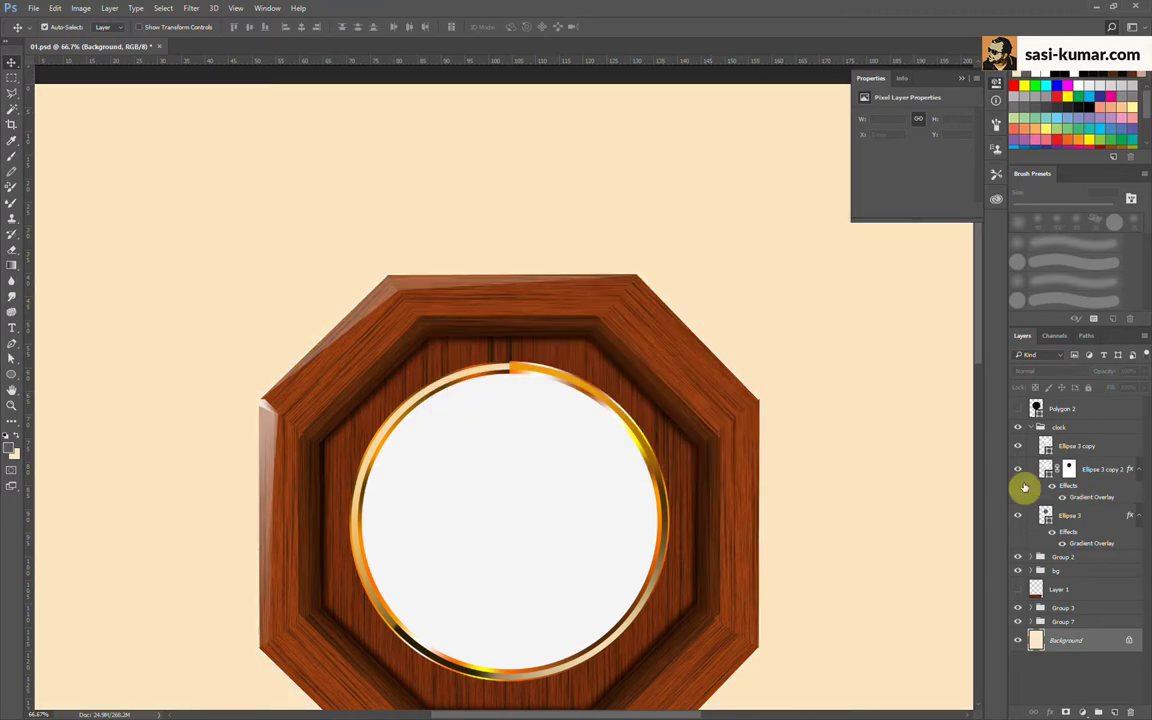
Step: Reframe the view above the clock top and select the Ellipse 3 copy layer
{"action": "key", "text": "ctrl+minus"}
{"action": "scroll", "coordinate": [560, 275], "scroll_direction": "down", "scroll_amount": 5}
{"action": "key", "text": "ctrl+minus"}
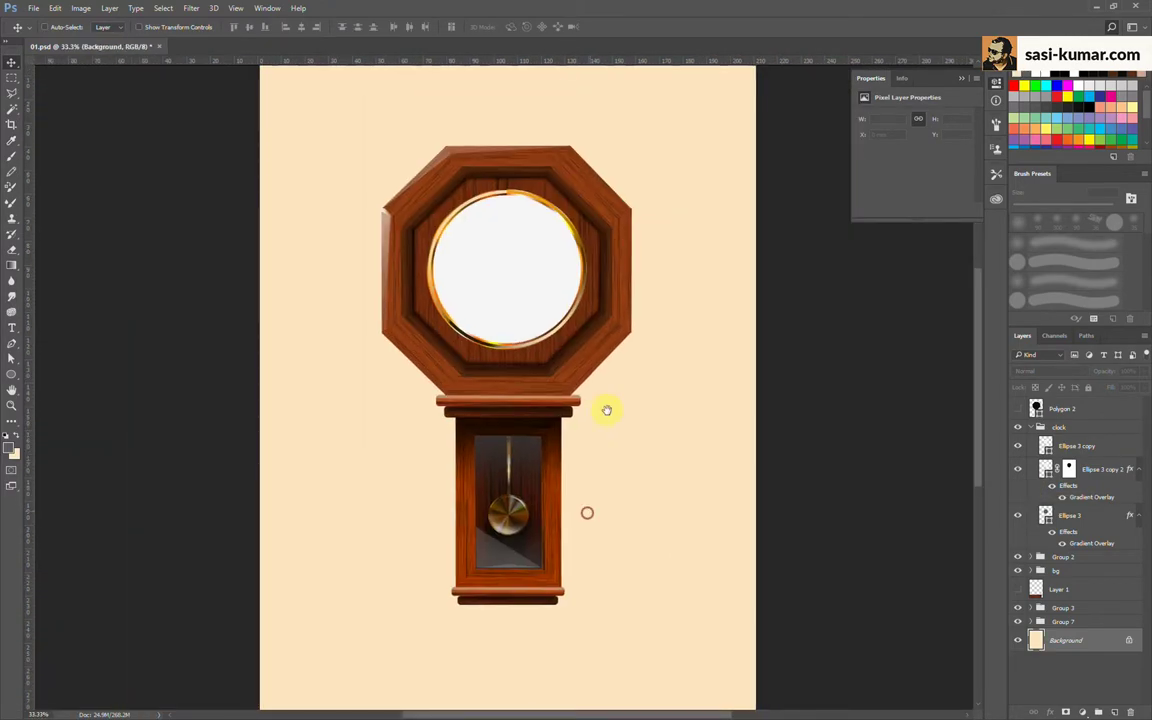
{"action": "left_click_drag", "start_coordinate": [607, 406], "coordinate": [584, 435]}
{"action": "key", "text": "ctrl+plus"}
{"action": "key", "text": "ctrl+plus"}
{"action": "key", "text": "ctrl+plus"}
{"action": "left_click_drag", "start_coordinate": [503, 322], "coordinate": [391, 450]}
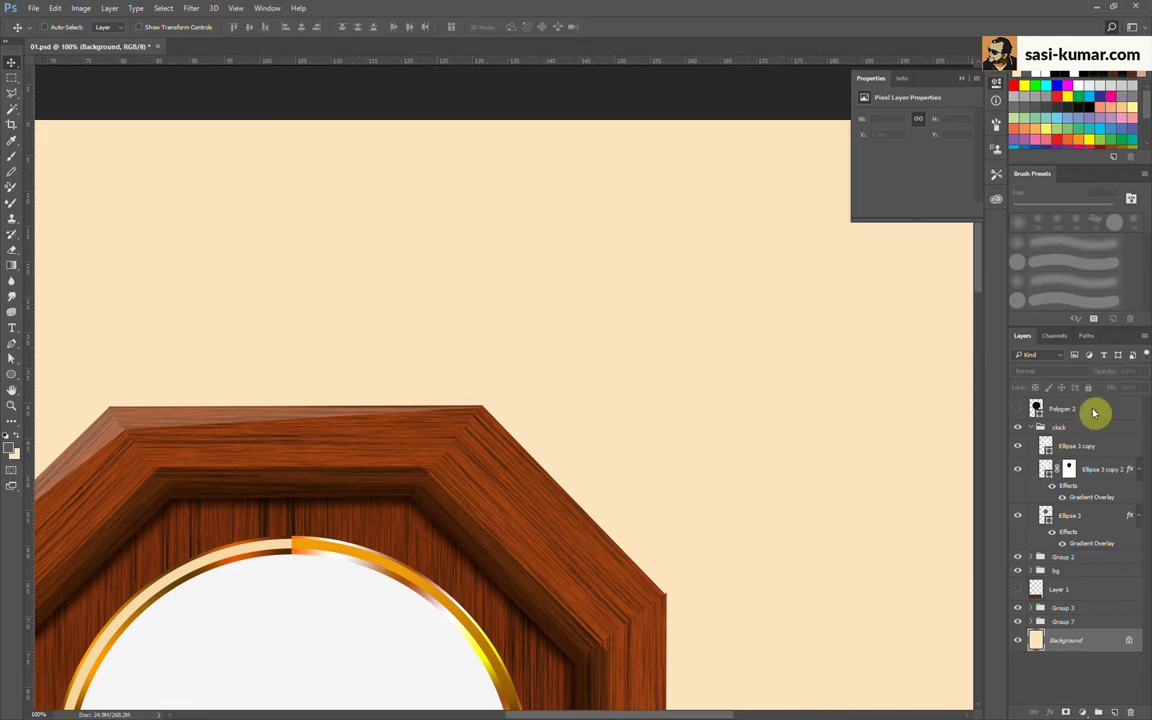
{"action": "left_click", "coordinate": [1080, 446]}
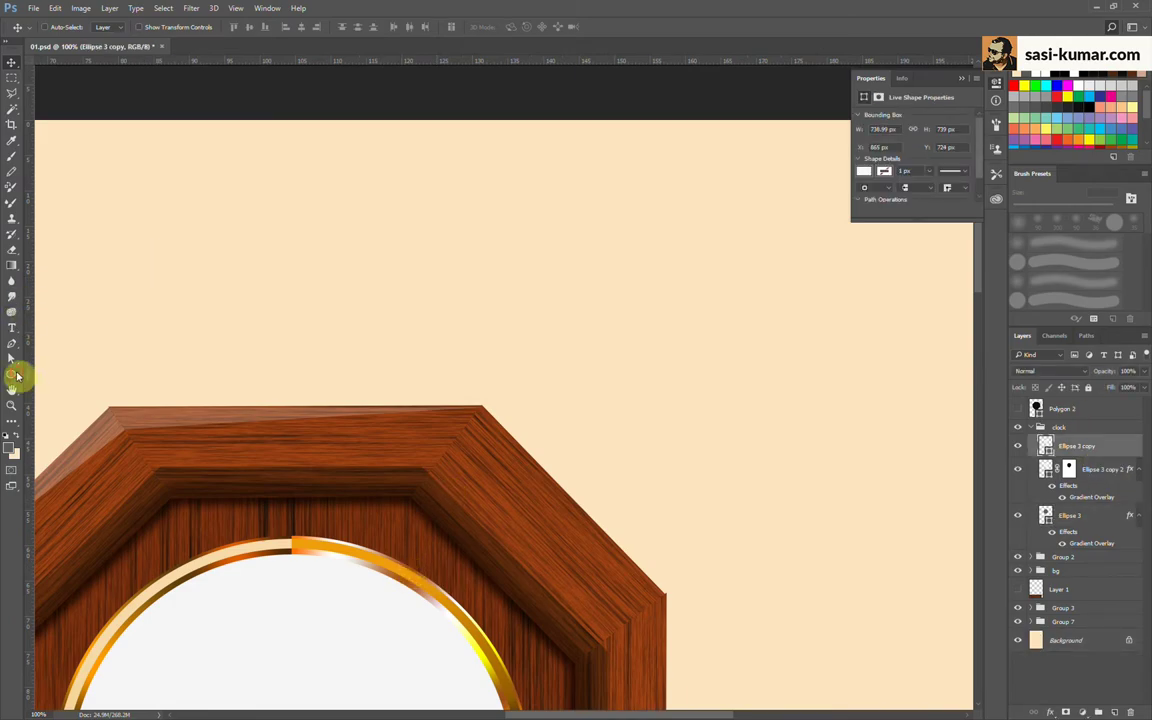
{"action": "left_click", "coordinate": [12, 375]}
Step: Draw a white square above the clock and replace its colour overlay with a gradient overlay
{"action": "left_click_drag", "start_coordinate": [527, 217], "coordinate": [652, 343]}
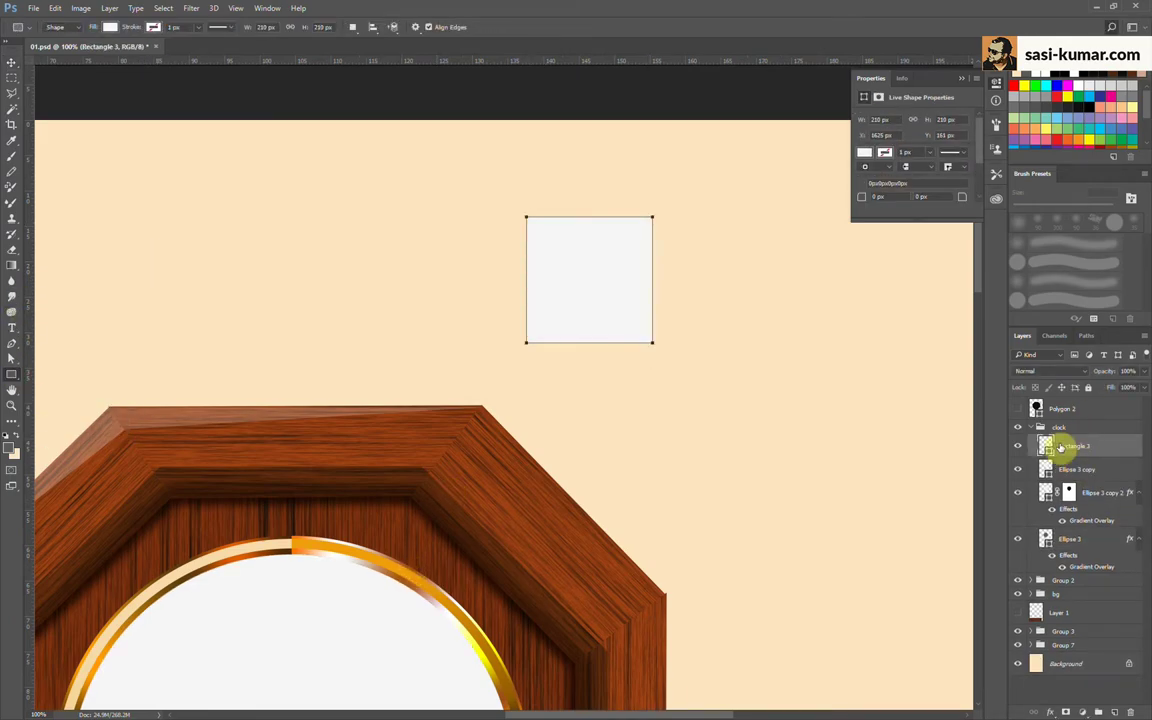
{"action": "double_click", "coordinate": [1120, 456]}
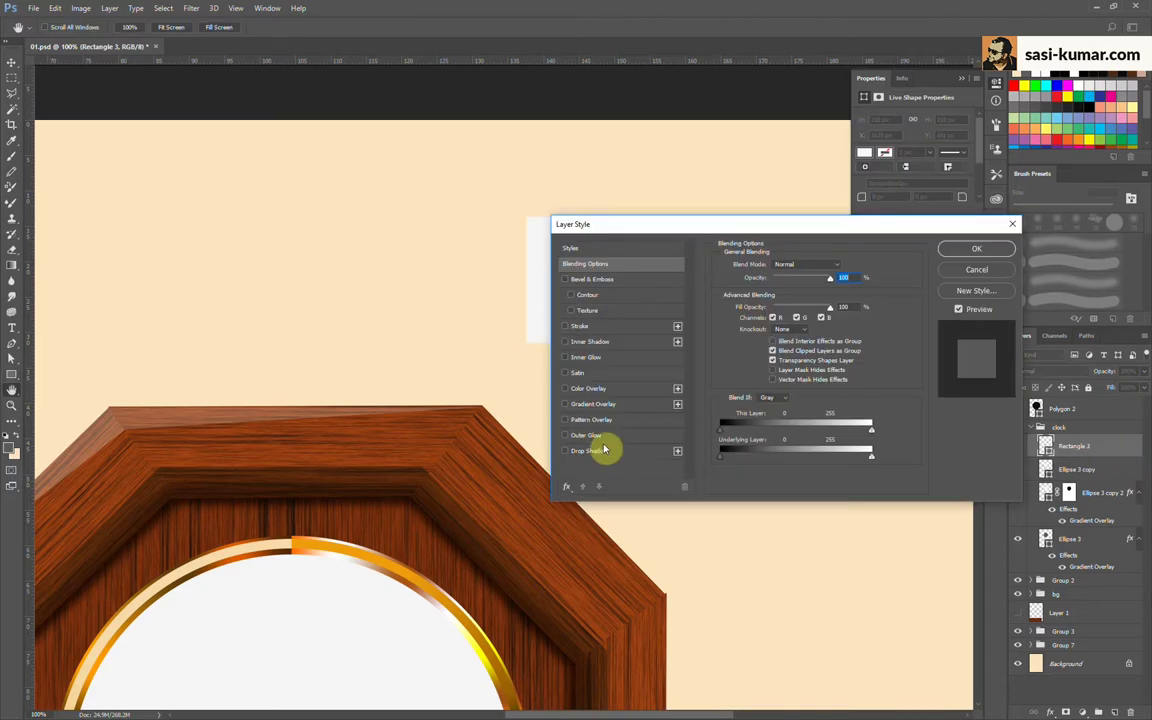
{"action": "left_click", "coordinate": [655, 337]}
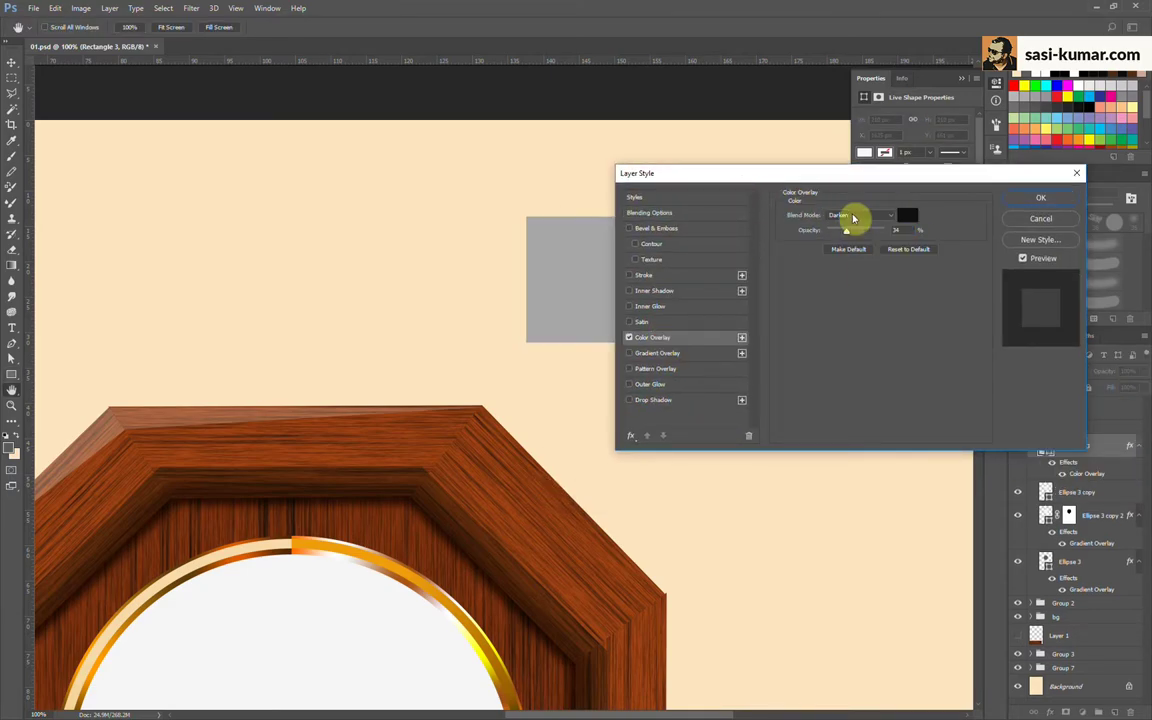
{"action": "left_click", "coordinate": [630, 337]}
{"action": "left_click", "coordinate": [657, 353]}
{"action": "left_click", "coordinate": [856, 241]}
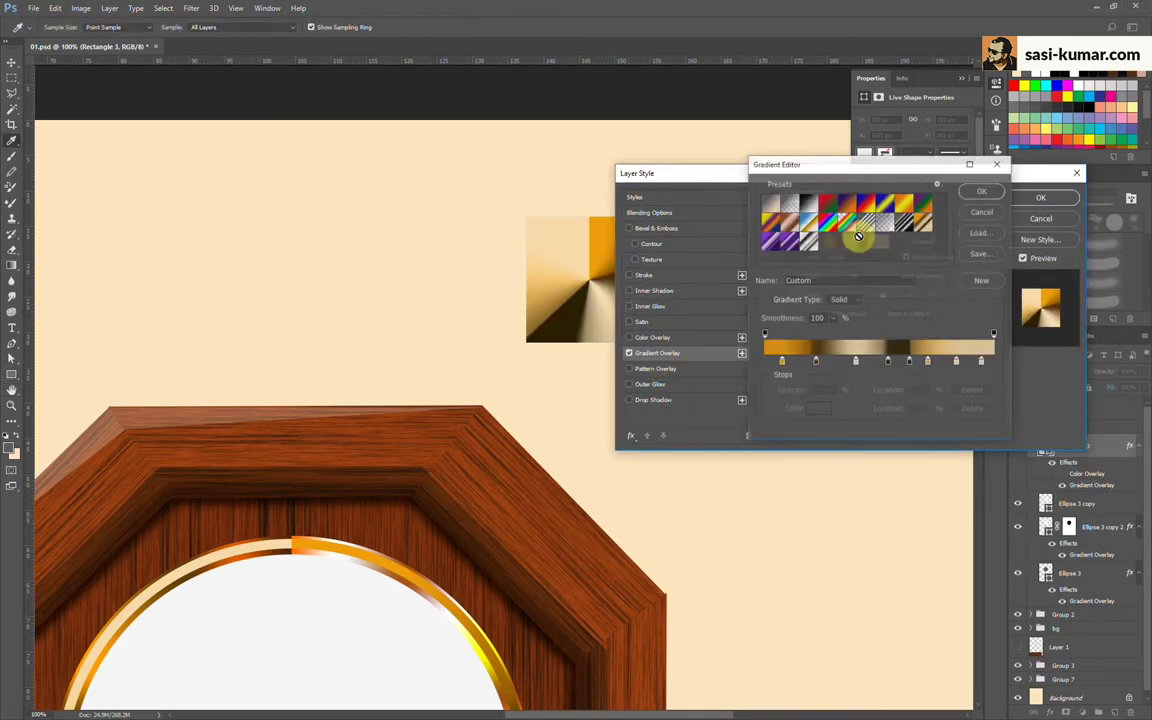
{"action": "left_click", "coordinate": [789, 206]}
{"action": "key", "text": "Return"}
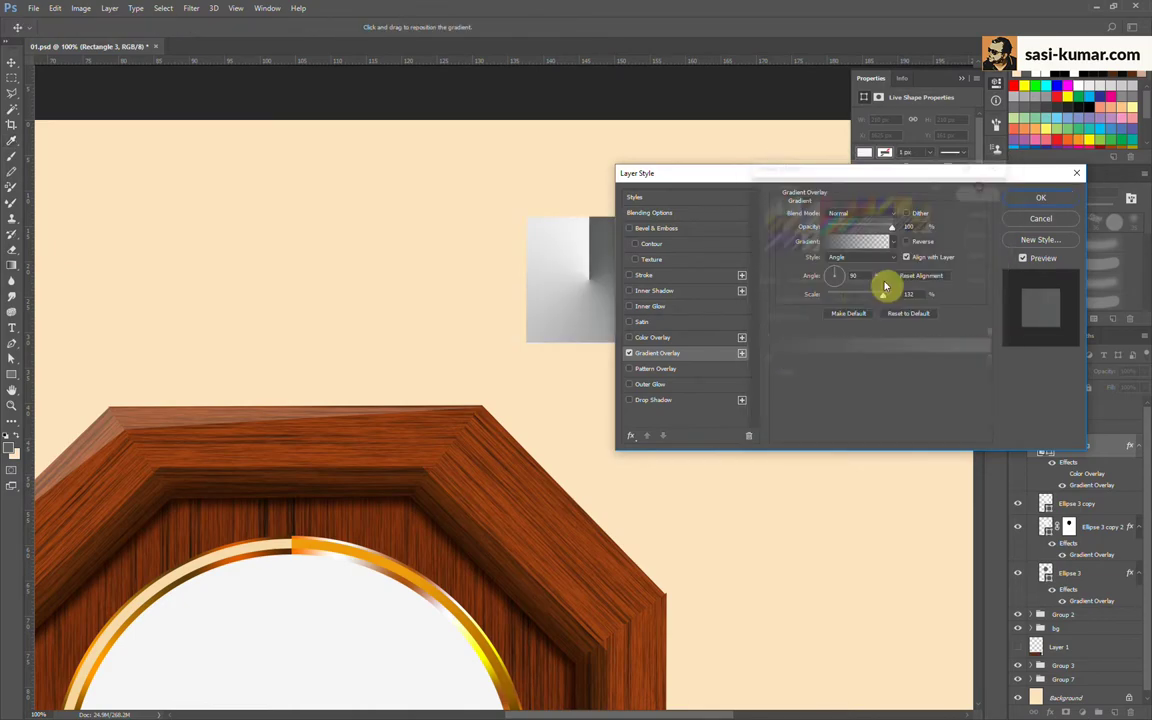
Step: Make the square's gradient overlay a radial black-to-white gradient
{"action": "left_click", "coordinate": [895, 218]}
{"action": "left_click", "coordinate": [862, 257]}
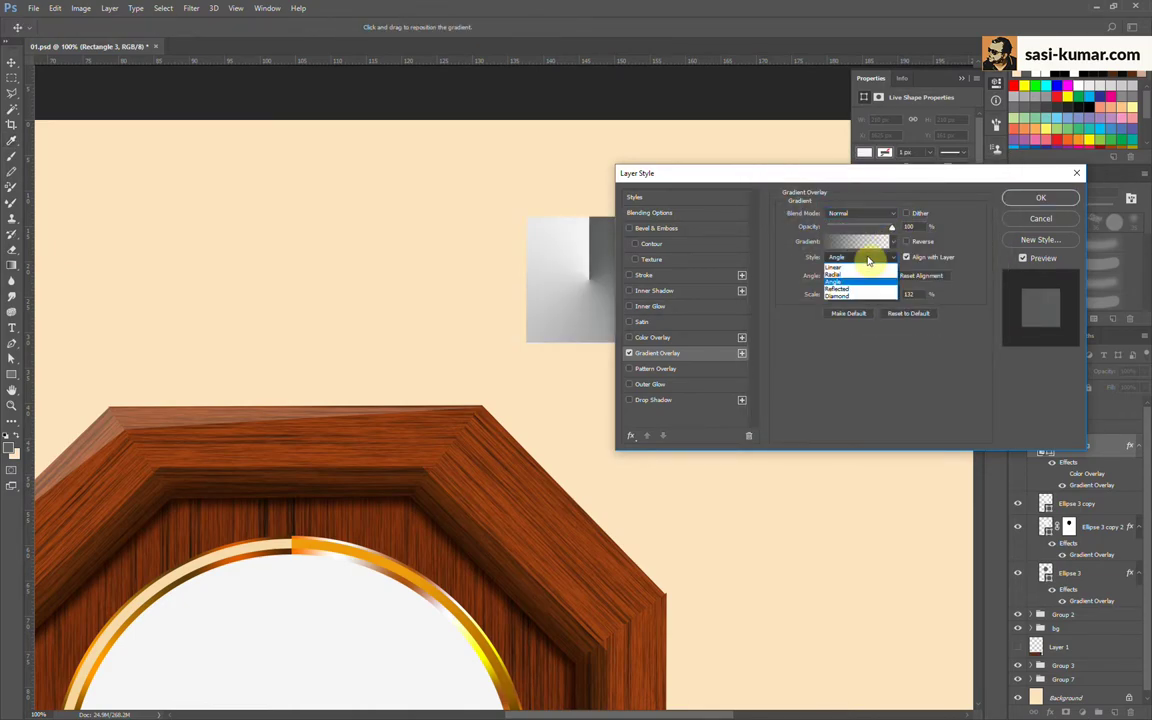
{"action": "left_click", "coordinate": [807, 206]}
{"action": "left_click", "coordinate": [980, 190]}
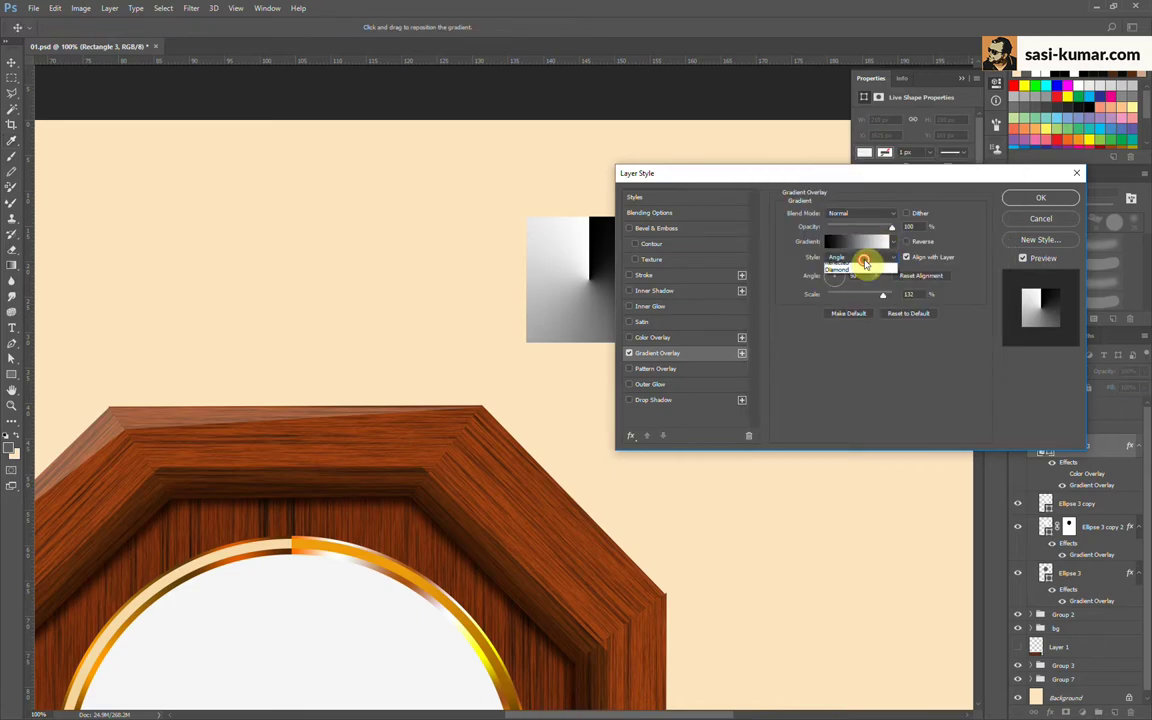
{"action": "left_click", "coordinate": [857, 276]}
{"action": "left_click", "coordinate": [1041, 200]}
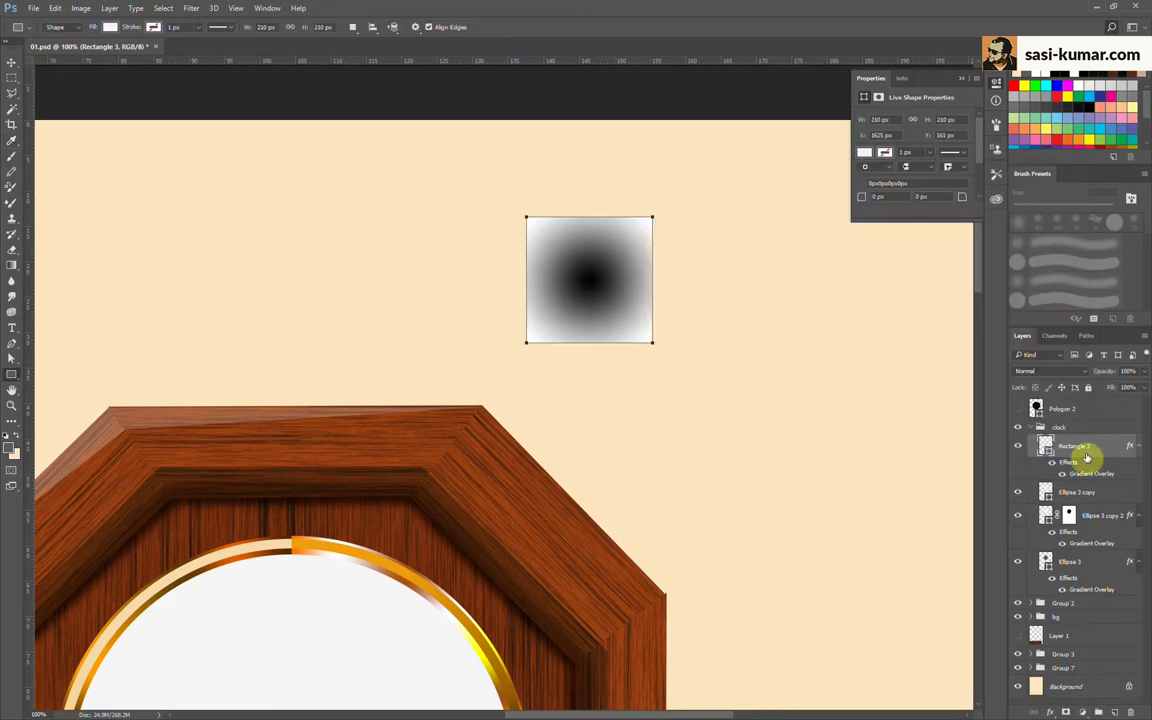
Step: Set the gradient square to Screen blending and nudge it down and right
{"action": "left_click", "coordinate": [945, 360]}
{"action": "key", "text": "Escape"}
{"action": "left_click", "coordinate": [1050, 371]}
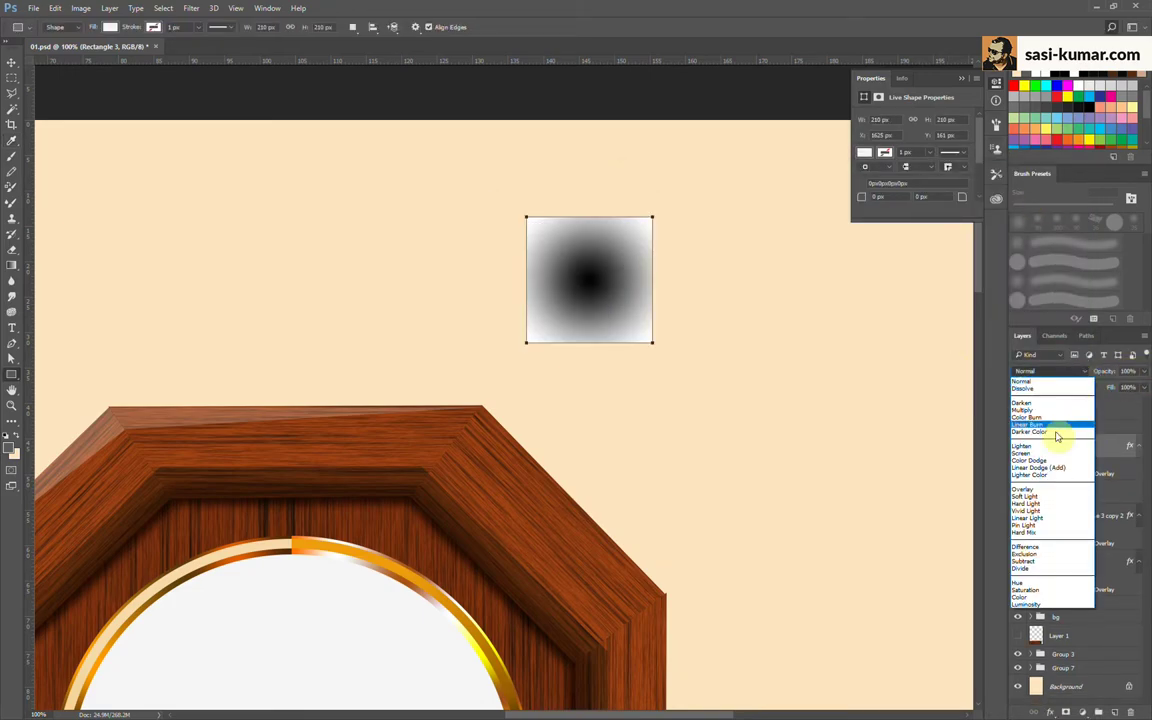
{"action": "left_click", "coordinate": [1047, 458]}
{"action": "key", "text": "v"}
{"action": "left_click_drag", "start_coordinate": [585, 270], "coordinate": [622, 301]}
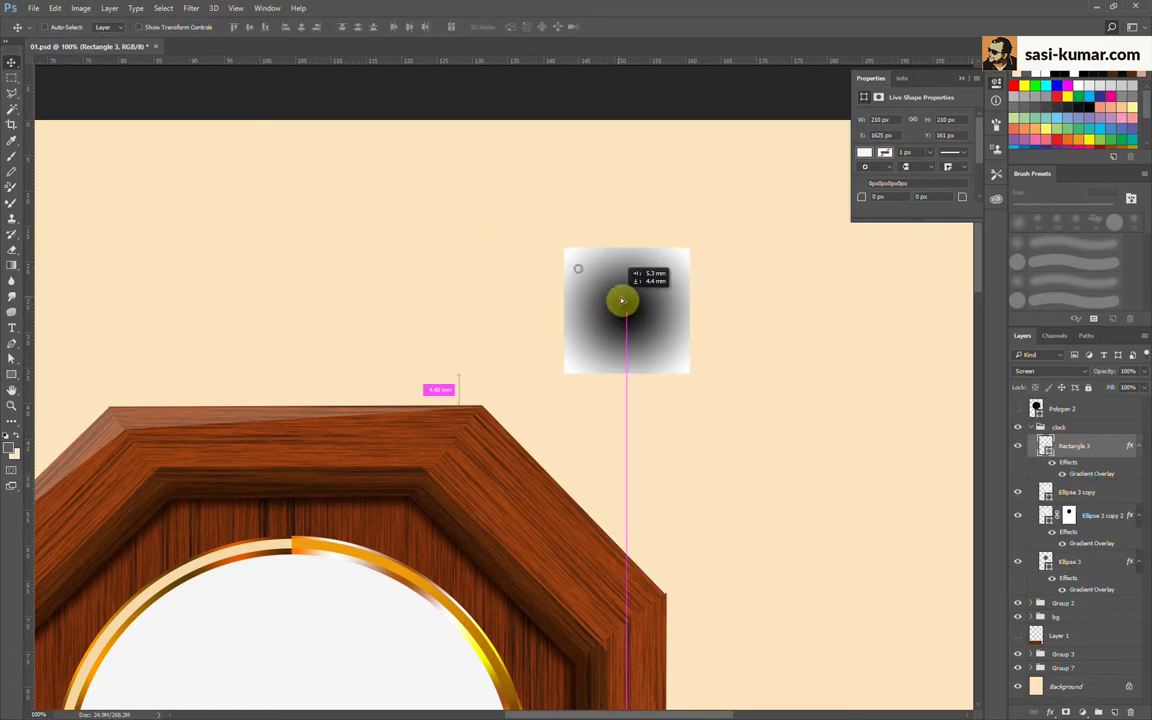
Step: Move the black stop of Rectangle 3's gradient overlay to 72%
{"action": "double_click", "coordinate": [1108, 443]}
{"action": "left_click", "coordinate": [663, 352]}
{"action": "left_click", "coordinate": [858, 242]}
{"action": "left_click_drag", "start_coordinate": [766, 362], "coordinate": [930, 362]}
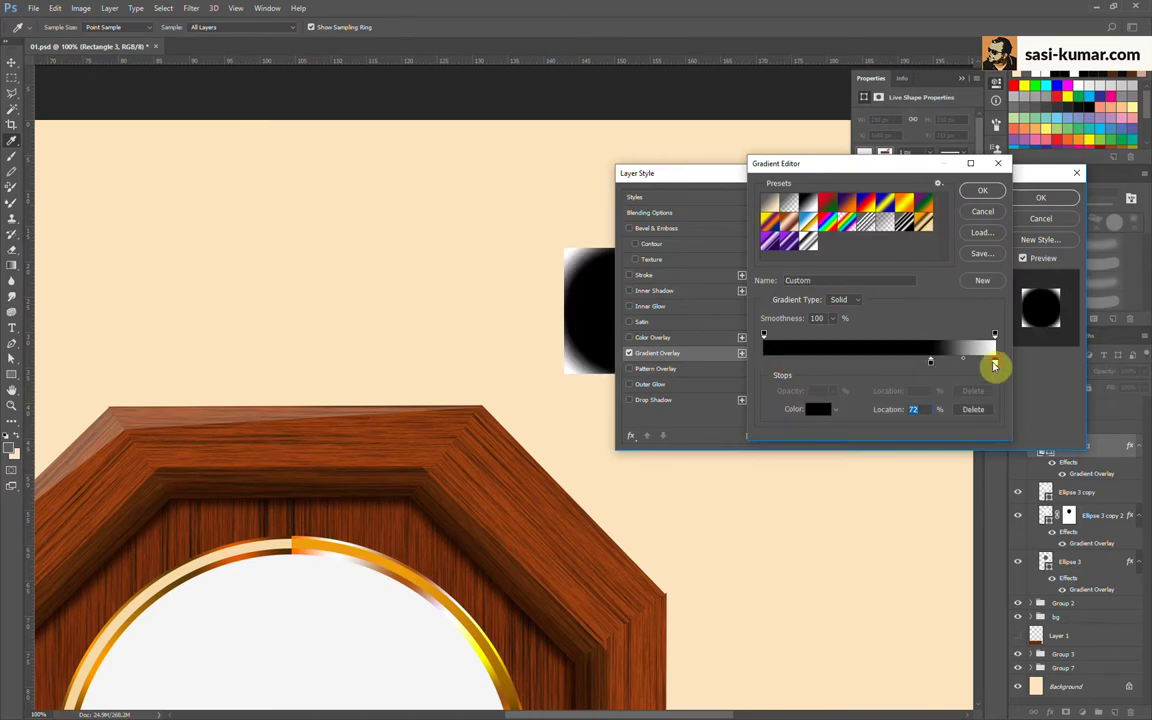
{"action": "left_click", "coordinate": [982, 190]}
{"action": "left_click", "coordinate": [1040, 197]}
Step: Rasterize Rectangle 3 and its layer style, set it to Screen, and move it onto empty canvas
{"action": "right_click", "coordinate": [1109, 456]}
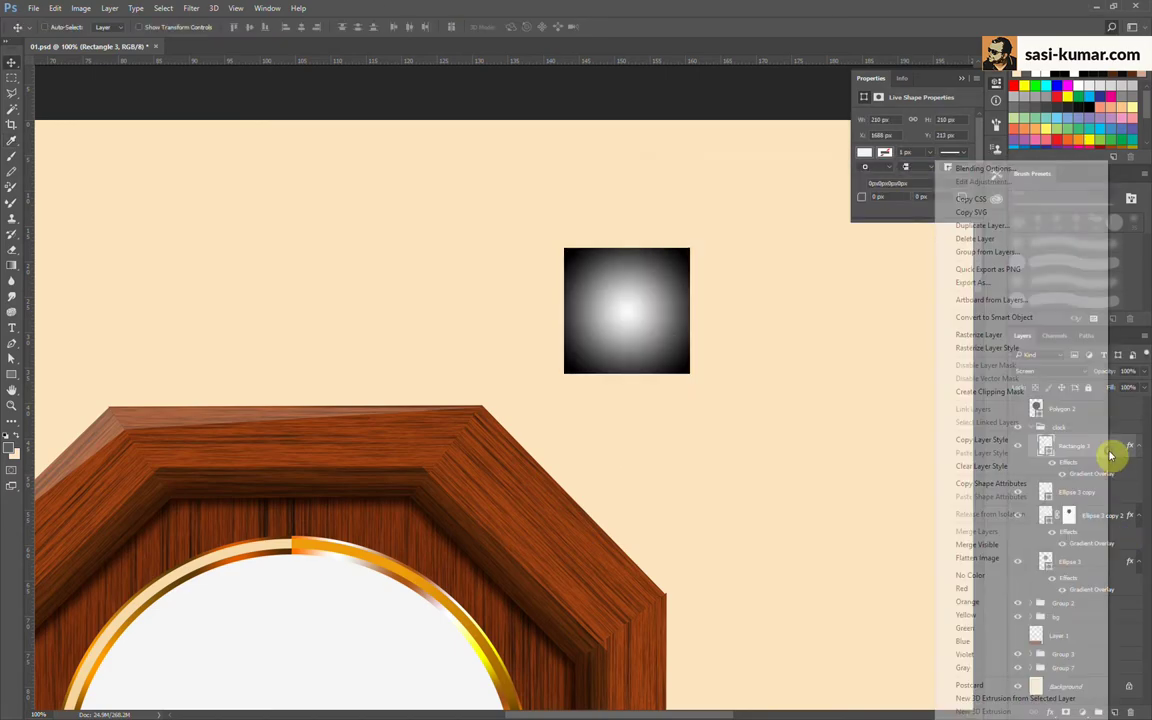
{"action": "left_click", "coordinate": [1020, 334]}
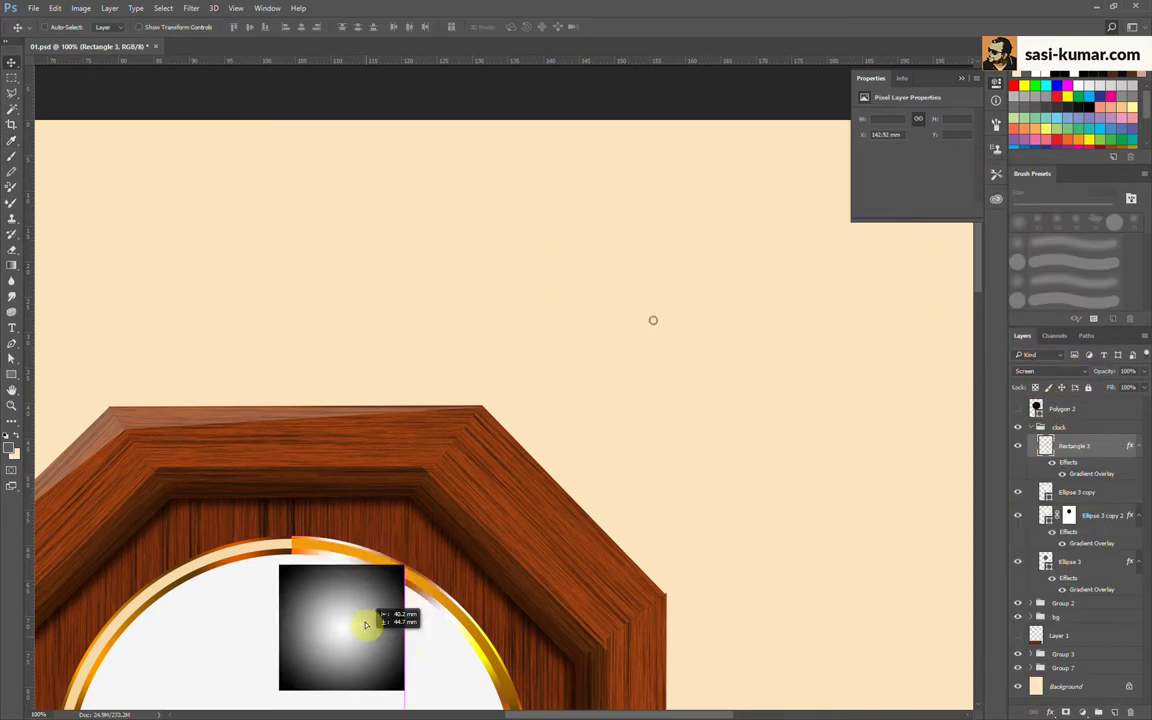
{"action": "left_click_drag", "start_coordinate": [653, 319], "coordinate": [363, 573]}
{"action": "right_click", "coordinate": [1105, 450]}
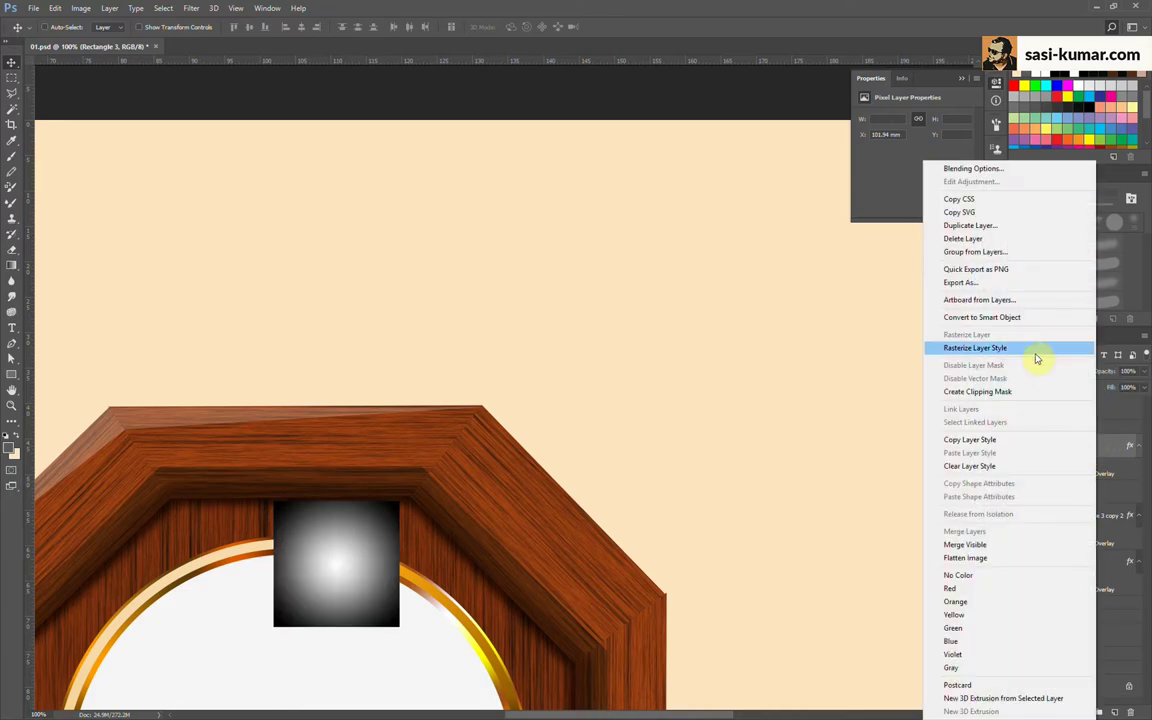
{"action": "left_click", "coordinate": [1035, 346]}
{"action": "left_click", "coordinate": [1050, 371]}
{"action": "left_click", "coordinate": [1026, 456]}
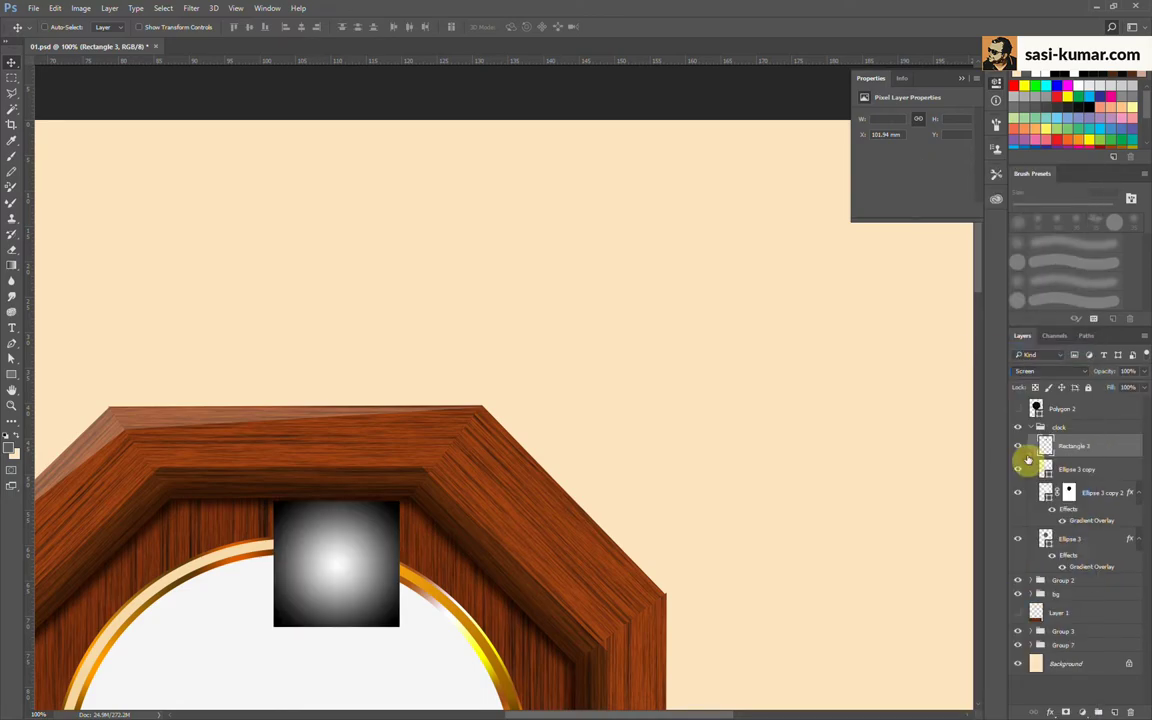
{"action": "scroll", "coordinate": [700, 300], "scroll_direction": "down", "scroll_amount": 4}
{"action": "mouse_move", "coordinate": [420, 344]}
{"action": "left_mouse_down"}
{"action": "mouse_move", "coordinate": [442, 344]}
{"action": "mouse_move", "coordinate": [697, 172]}
{"action": "mouse_move", "coordinate": [676, 418]}
{"action": "left_mouse_up"}
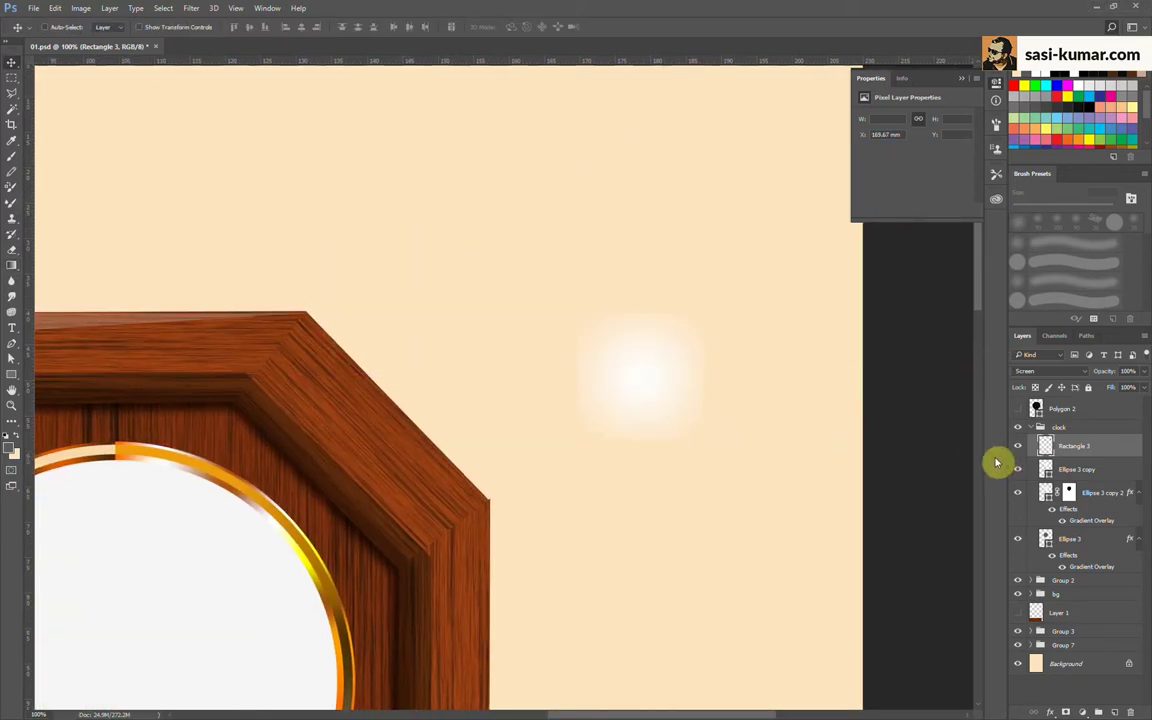
Step: Repaint the square selection with a reversed radial gradient, white at the centre, then deselect
{"action": "key", "text": "g"}
{"action": "left_click_drag", "start_coordinate": [640, 376], "coordinate": [640, 380]}
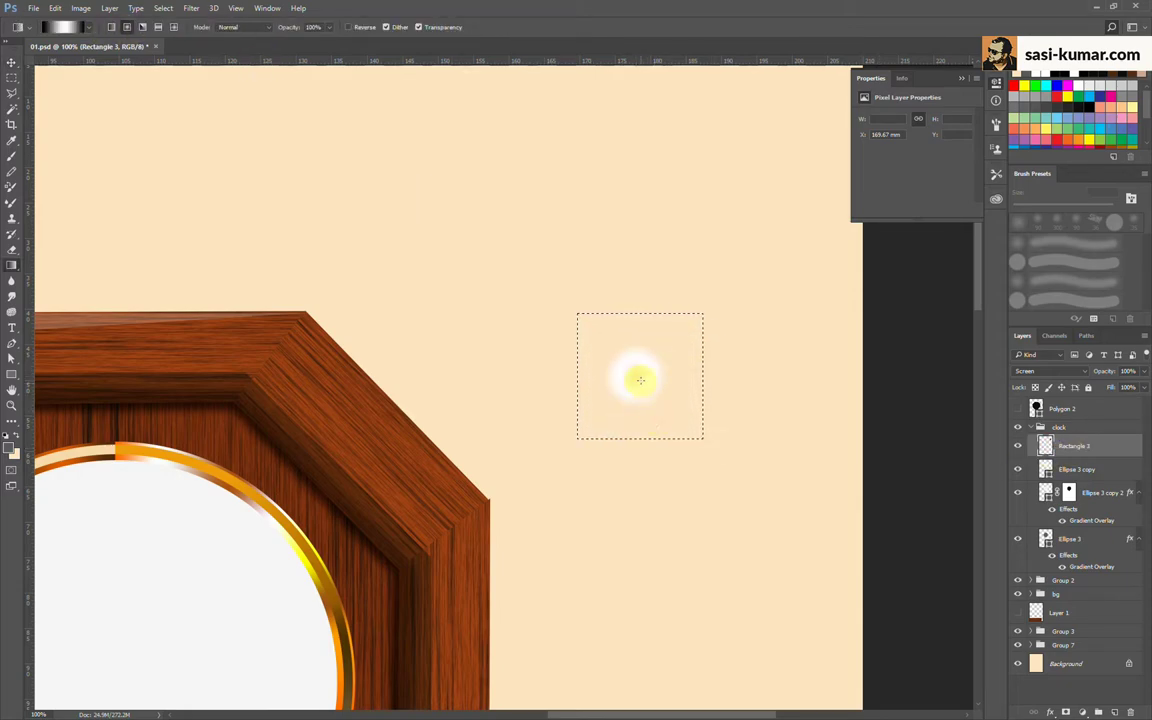
{"action": "left_click_drag", "start_coordinate": [678, 433], "coordinate": [675, 437]}
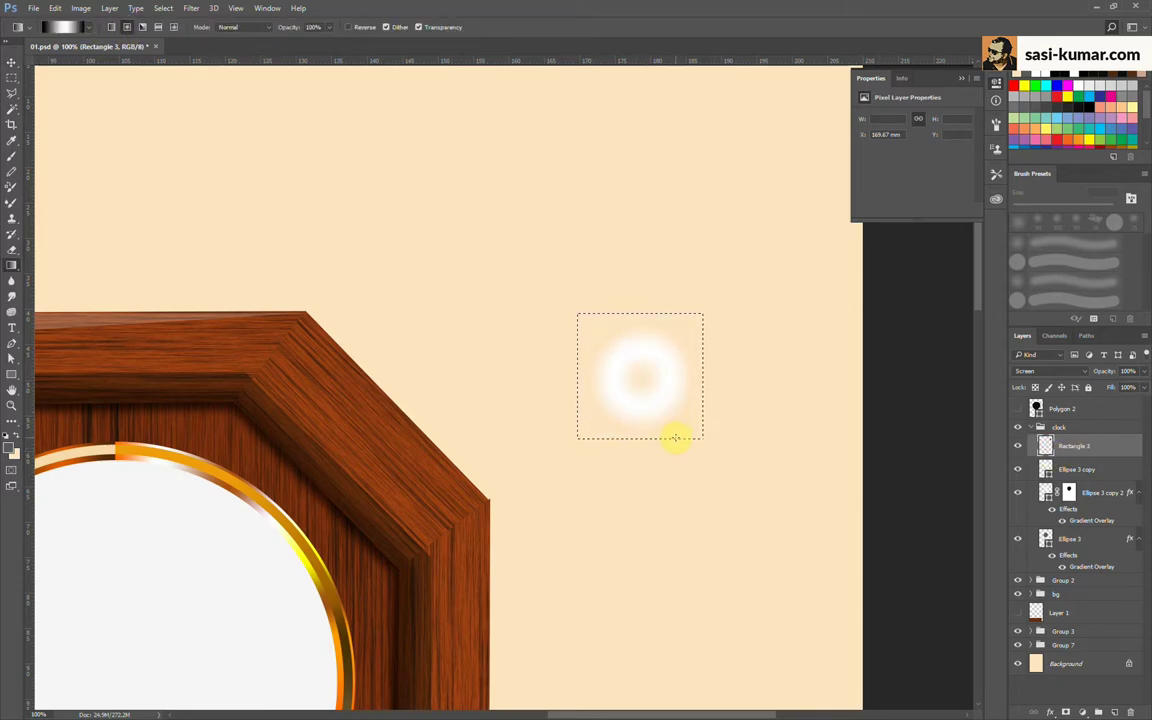
{"action": "left_click", "coordinate": [62, 26]}
{"action": "key", "text": "Return"}
{"action": "left_click_drag", "start_coordinate": [642, 376], "coordinate": [668, 411]}
{"action": "left_click", "coordinate": [348, 27]}
{"action": "left_click", "coordinate": [12, 59]}
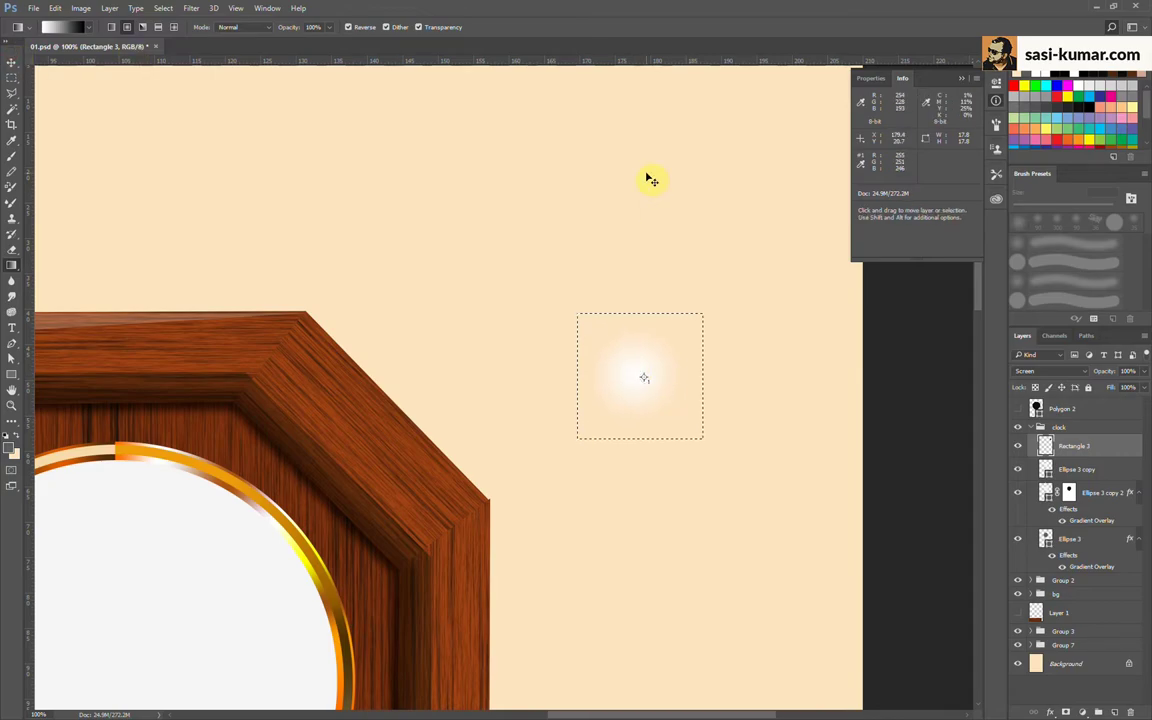
{"action": "key", "text": "ctrl+d"}
Step: Place the glow on the rim at about 71% width, rotated to follow it, and copy it down
{"action": "mouse_move", "coordinate": [740, 255]}
{"action": "left_mouse_down"}
{"action": "mouse_move", "coordinate": [248, 343]}
{"action": "mouse_move", "coordinate": [461, 527]}
{"action": "left_mouse_up"}
{"action": "left_click_drag", "start_coordinate": [545, 465], "coordinate": [640, 200]}
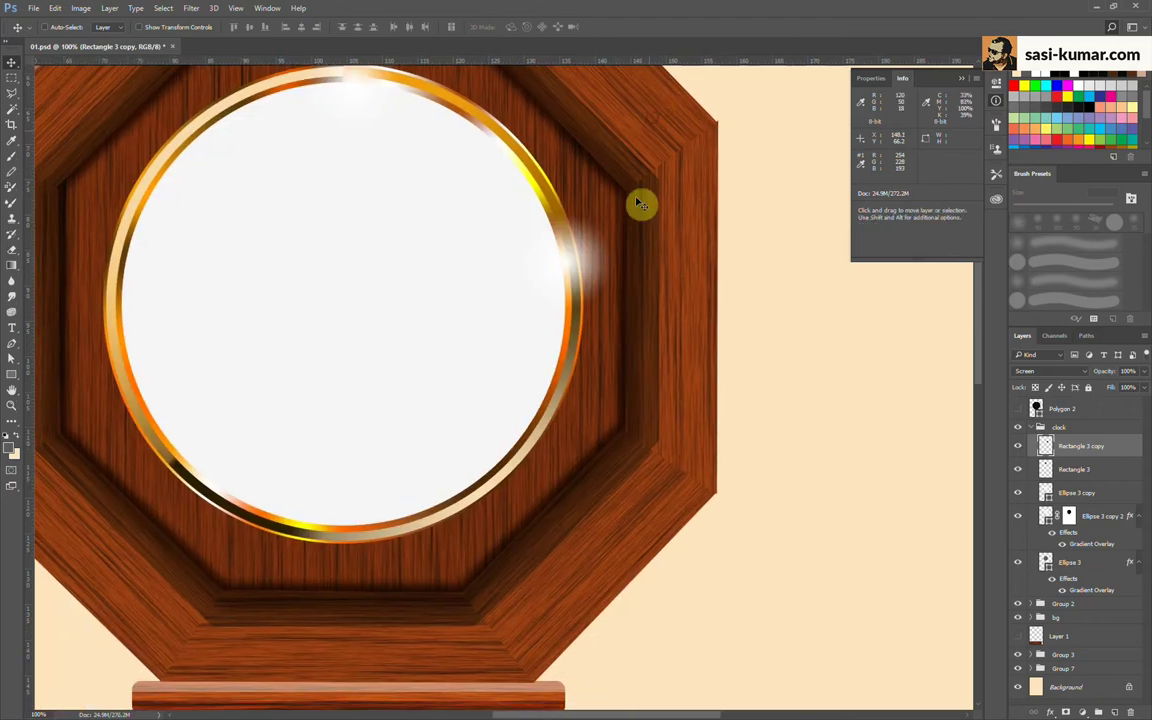
{"action": "key", "text": "ctrl+t"}
{"action": "left_click_drag", "start_coordinate": [620, 270], "coordinate": [599, 265]}
{"action": "mouse_move", "coordinate": [628, 212]}
{"action": "left_mouse_down"}
{"action": "mouse_move", "coordinate": [630, 188]}
{"action": "mouse_move", "coordinate": [538, 418]}
{"action": "left_mouse_up"}
{"action": "key", "text": "Return"}
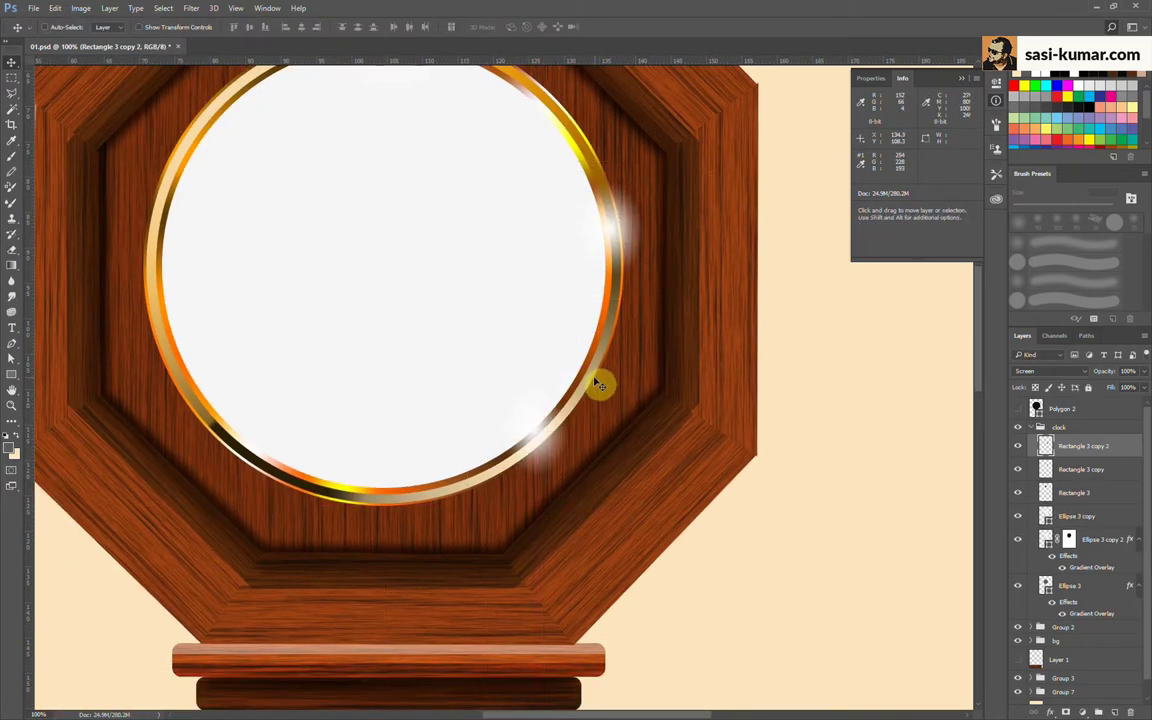
Step: Rotate the lower glow copy about 39° and add a left-rim copy rotated about -36°
{"action": "key", "text": "ctrl+t"}
{"action": "left_click_drag", "start_coordinate": [612, 342], "coordinate": [637, 398]}
{"action": "left_click", "coordinate": [530, 27]}
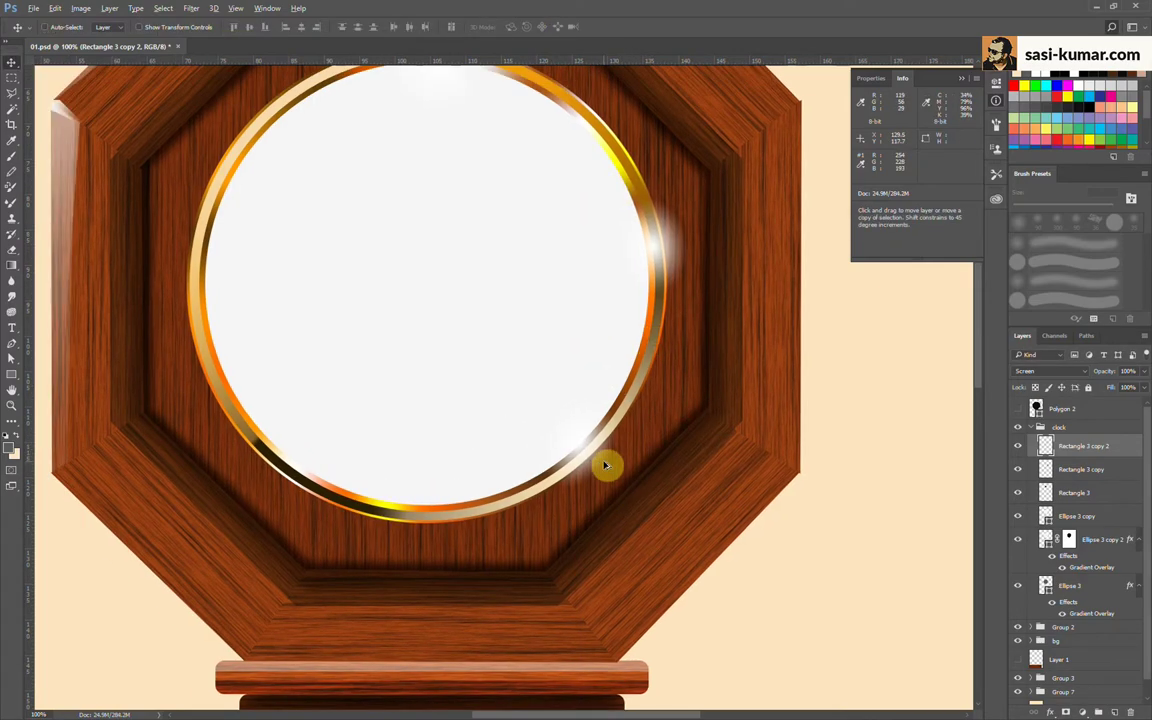
{"action": "left_click_drag", "start_coordinate": [580, 445], "coordinate": [200, 325]}
{"action": "key", "text": "ctrl+t"}
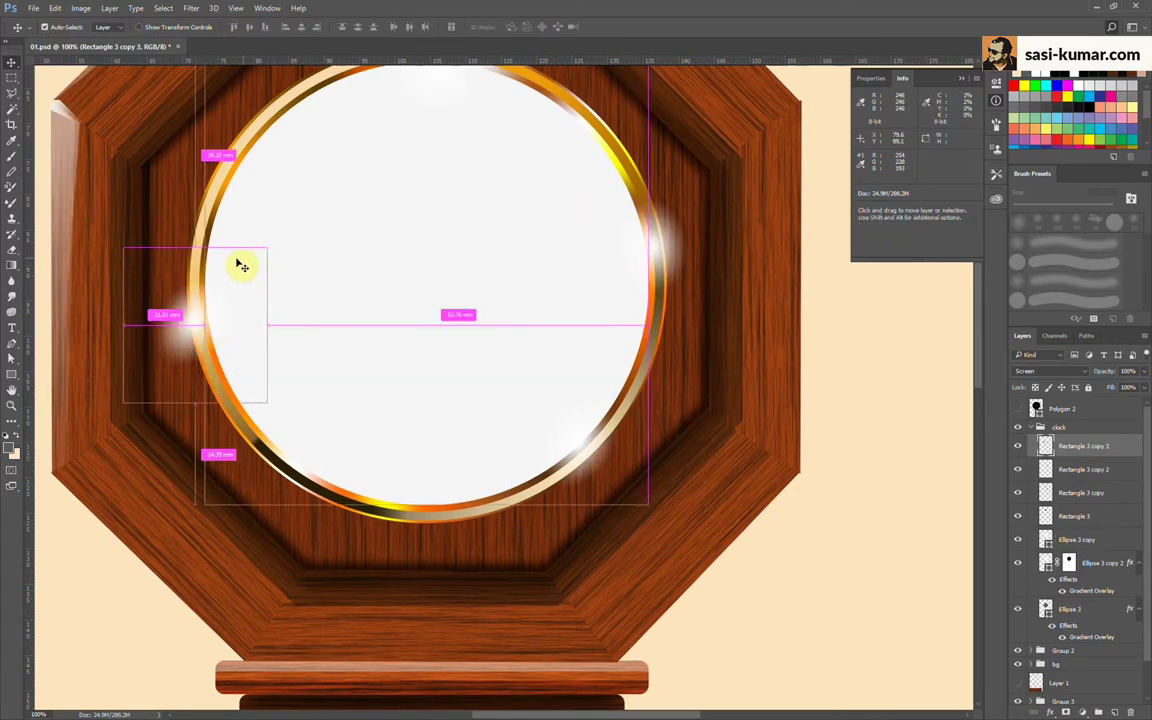
{"action": "mouse_move", "coordinate": [245, 255]}
{"action": "left_mouse_down"}
{"action": "mouse_move", "coordinate": [124, 220]}
{"action": "mouse_move", "coordinate": [193, 321]}
{"action": "left_mouse_up"}
{"action": "key", "text": "Return"}
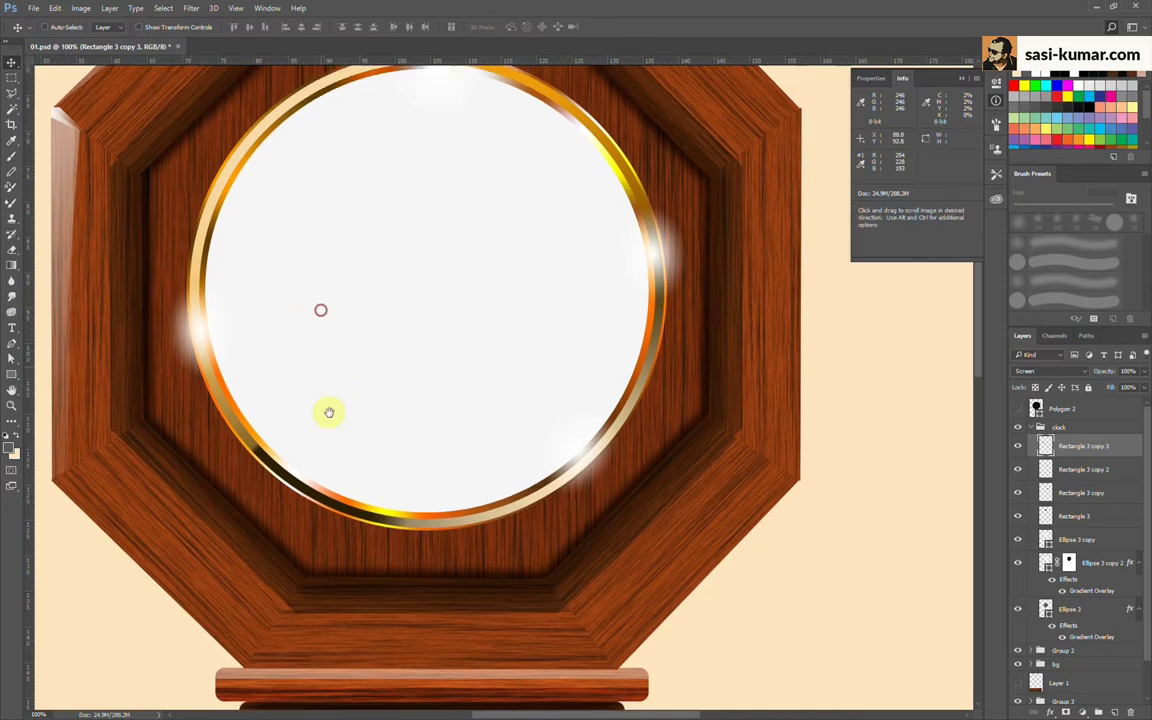
Step: Add a rotated glow copy on the upper-left rim
{"action": "scroll", "coordinate": [329, 411], "scroll_direction": "up", "scroll_amount": 3}
{"action": "left_click_drag", "start_coordinate": [225, 458], "coordinate": [262, 252]}
{"action": "key", "text": "ctrl+t"}
{"action": "left_click_drag", "start_coordinate": [312, 180], "coordinate": [333, 195]}
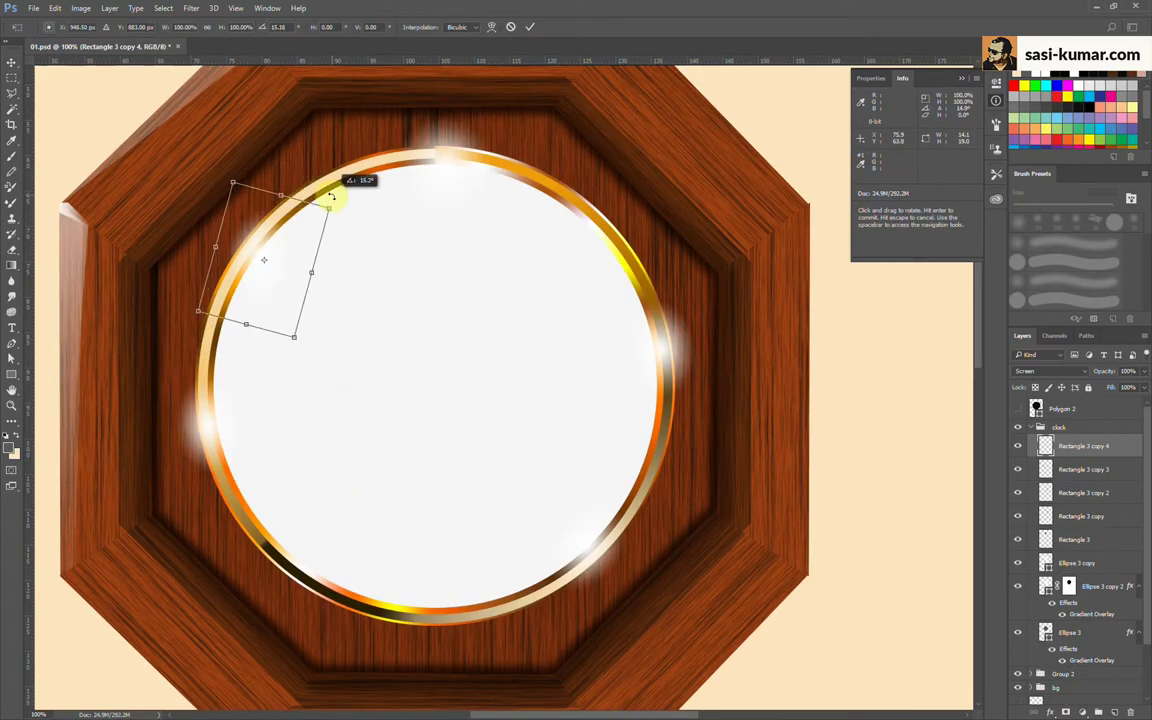
{"action": "left_click", "coordinate": [530, 27]}
Step: Lower the opacity of all five glow layers and group them as Group 10
{"action": "left_click", "coordinate": [1075, 539], "text": "shift"}
{"action": "right_click", "coordinate": [1100, 540]}
{"action": "key", "text": "Escape"}
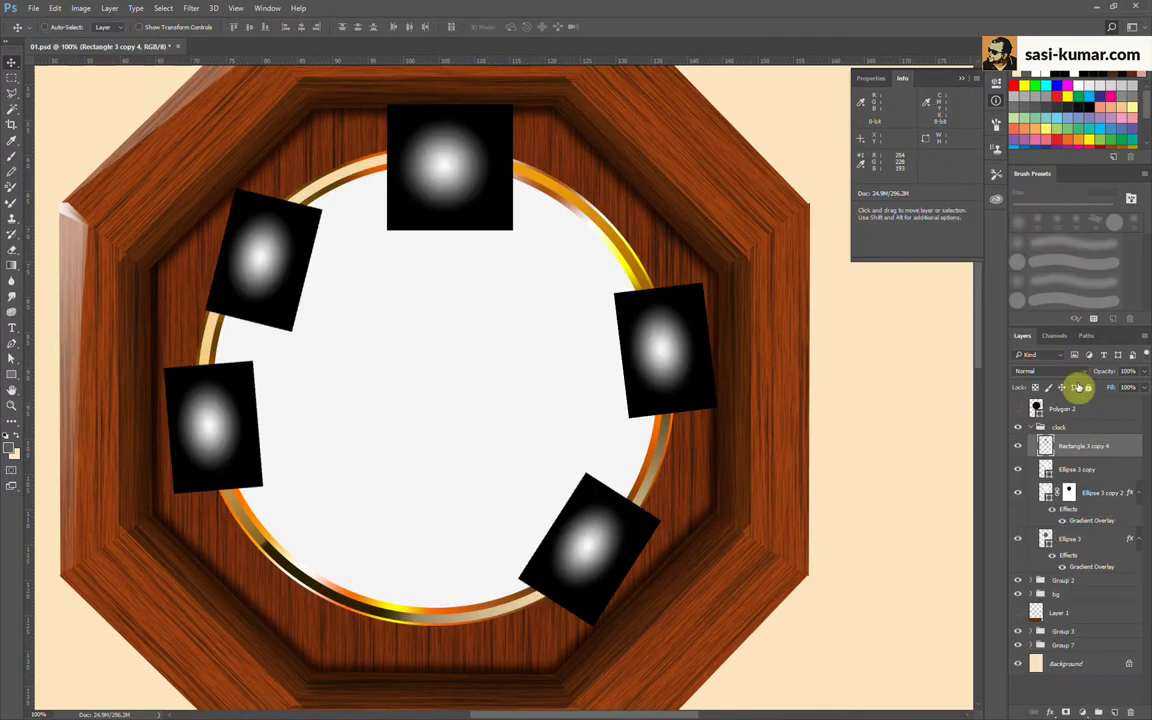
{"action": "left_click_drag", "start_coordinate": [1141, 377], "coordinate": [1113, 388]}
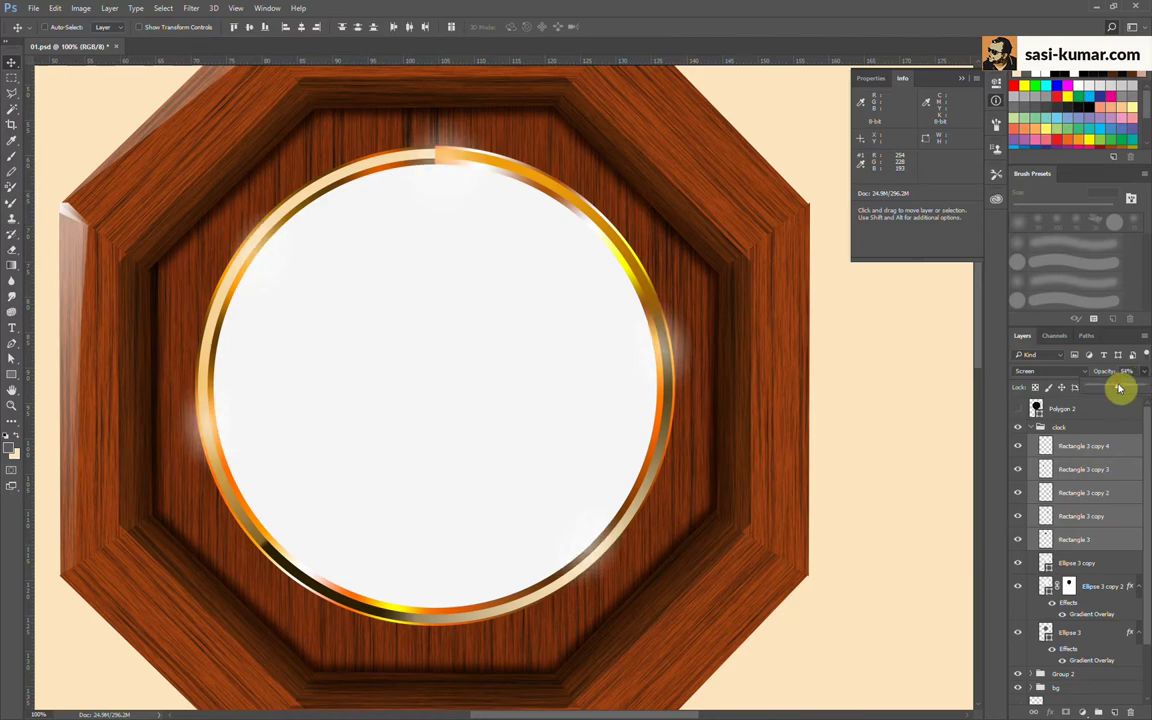
{"action": "left_click", "coordinate": [1097, 712]}
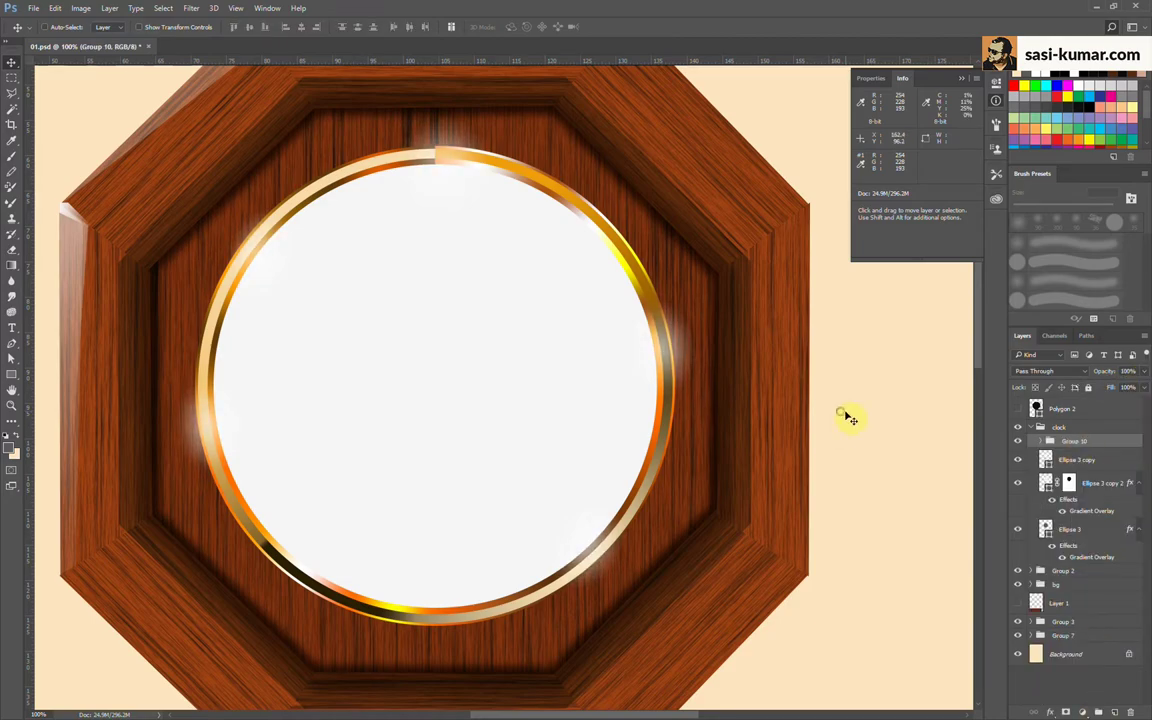
Step: Group the ellipse ring layers as Group 11 and nest both groups inside Group 12
{"action": "key", "text": "ctrl+minus"}
{"action": "key", "text": "ctrl+minus"}
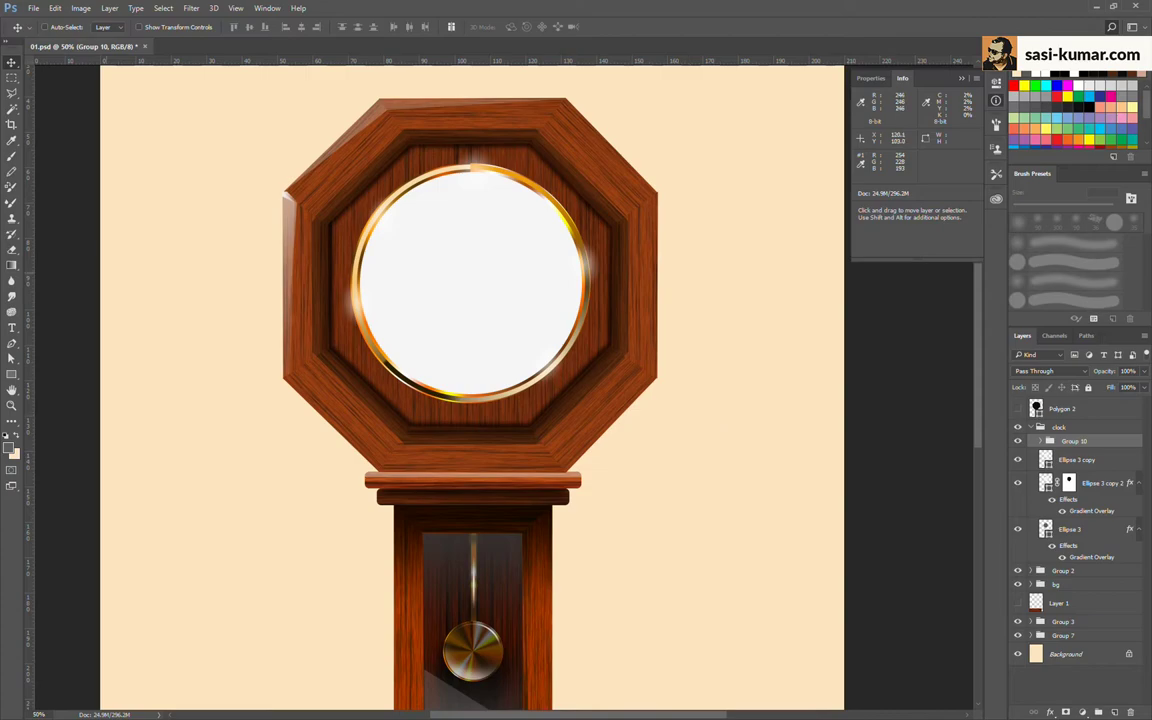
{"action": "key", "text": "ctrl+minus"}
{"action": "left_click", "coordinate": [1024, 430]}
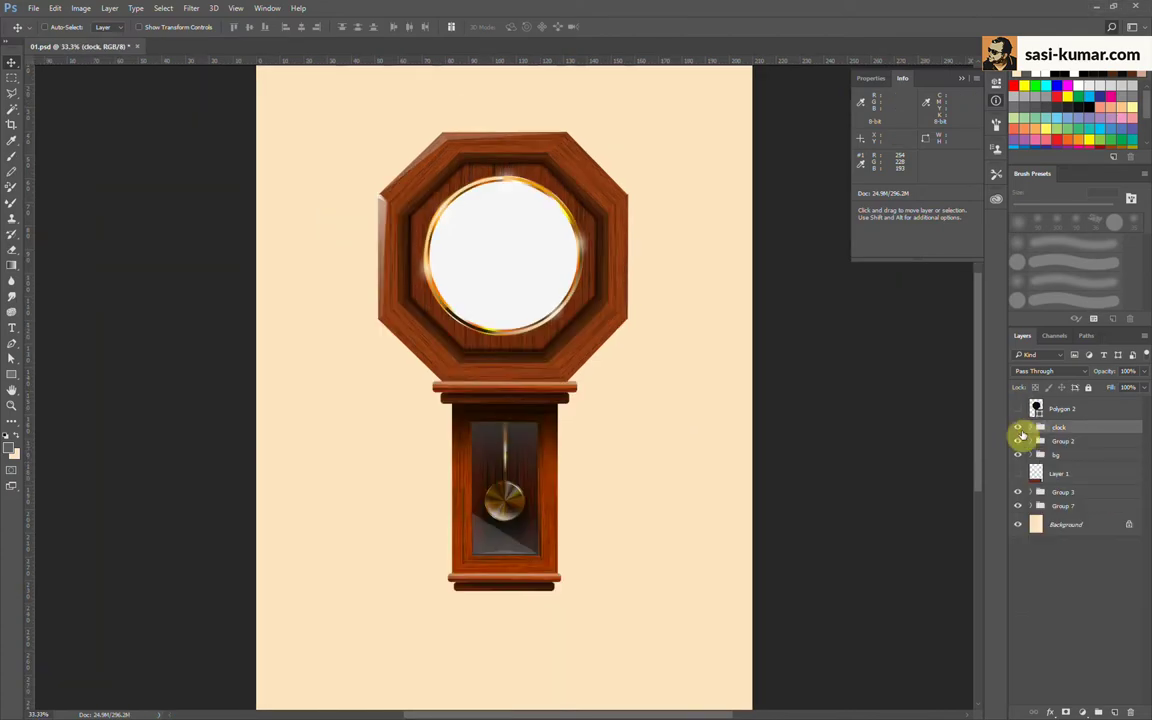
{"action": "left_click", "coordinate": [1031, 428]}
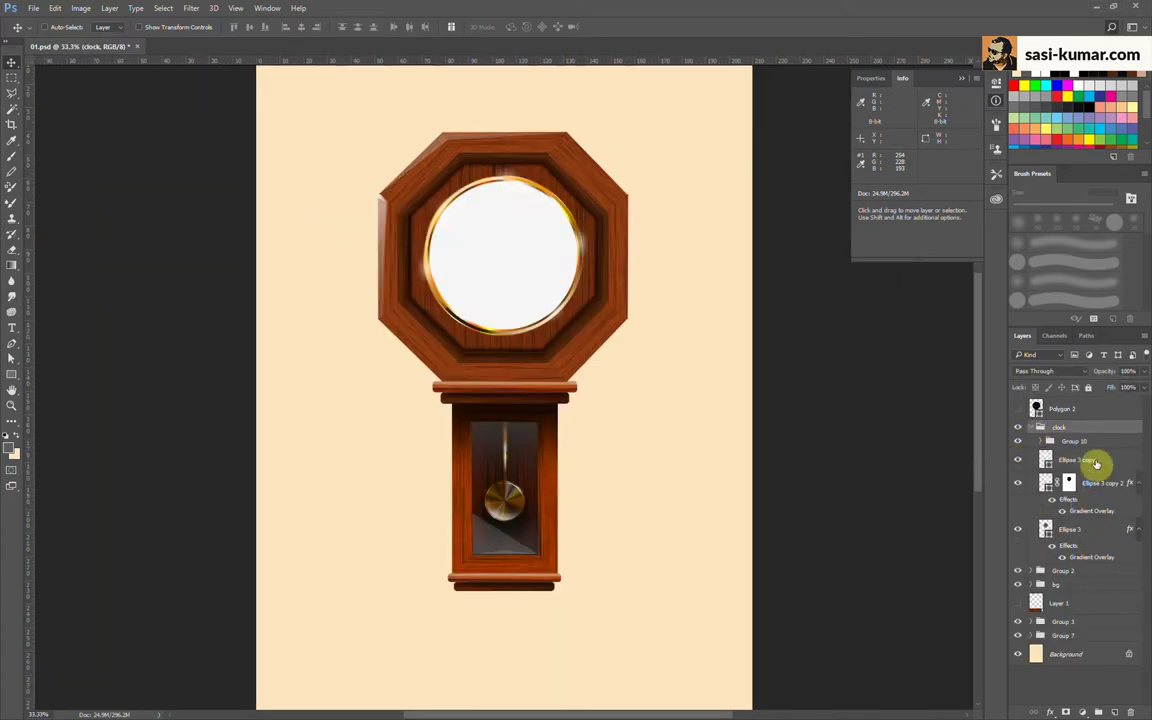
{"action": "key", "text": "ctrl+g"}
{"action": "left_click", "coordinate": [1018, 454]}
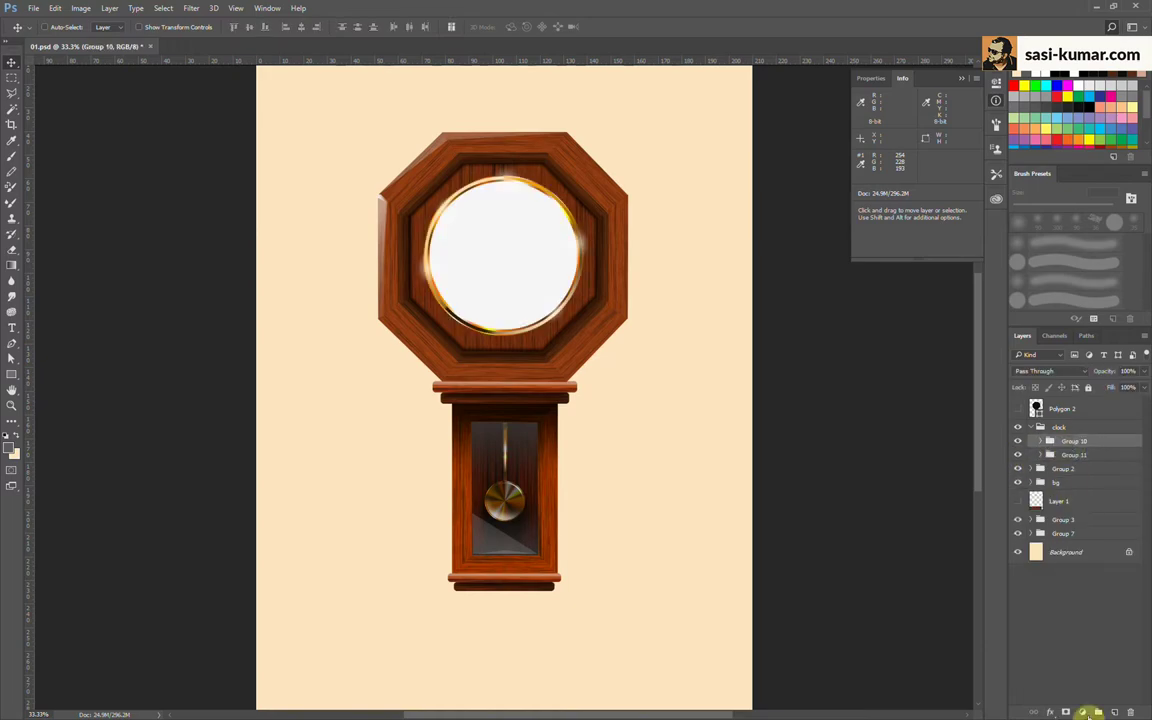
{"action": "left_click", "coordinate": [1088, 712]}
Step: Add horizontal and vertical (105 mm) guides and snap the gold ring onto them
{"action": "key", "text": "ctrl+plus"}
{"action": "key", "text": "ctrl+plus"}
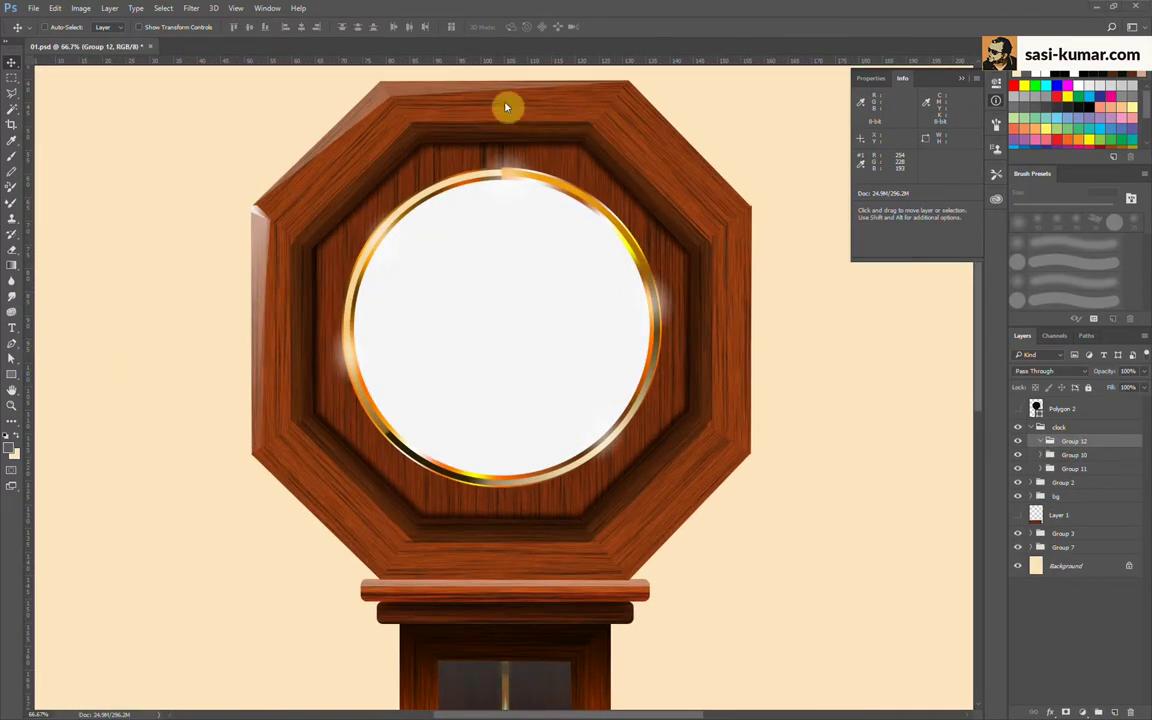
{"action": "left_click_drag", "start_coordinate": [506, 61], "coordinate": [584, 333]}
{"action": "mouse_move", "coordinate": [31, 386]}
{"action": "left_mouse_down"}
{"action": "mouse_move", "coordinate": [506, 374]}
{"action": "mouse_move", "coordinate": [503, 387]}
{"action": "left_mouse_up"}
{"action": "mouse_move", "coordinate": [455, 297]}
{"action": "left_mouse_down"}
{"action": "mouse_move", "coordinate": [474, 309]}
{"action": "mouse_move", "coordinate": [381, 399]}
{"action": "left_mouse_up"}
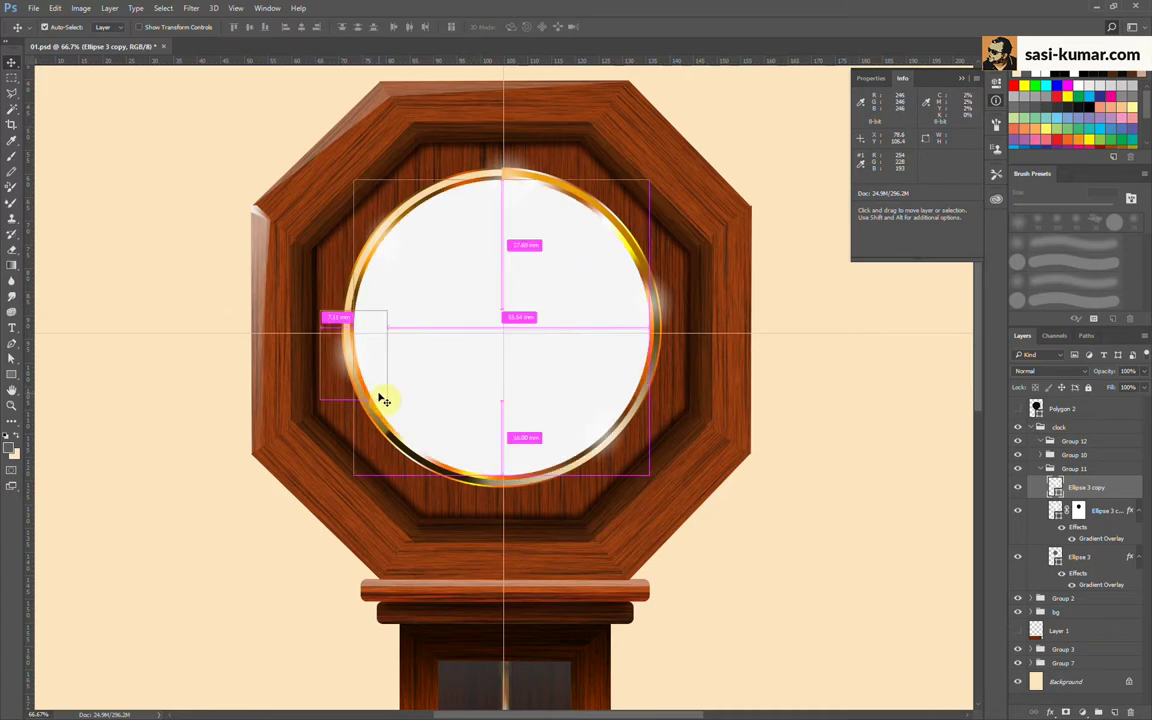
{"action": "key", "text": "ctrl+t"}
{"action": "key", "text": "Return"}
Step: Fine-tune the horizontal and vertical guides onto the face centre
{"action": "key", "text": "ctrl+plus"}
{"action": "key", "text": "ctrl+plus"}
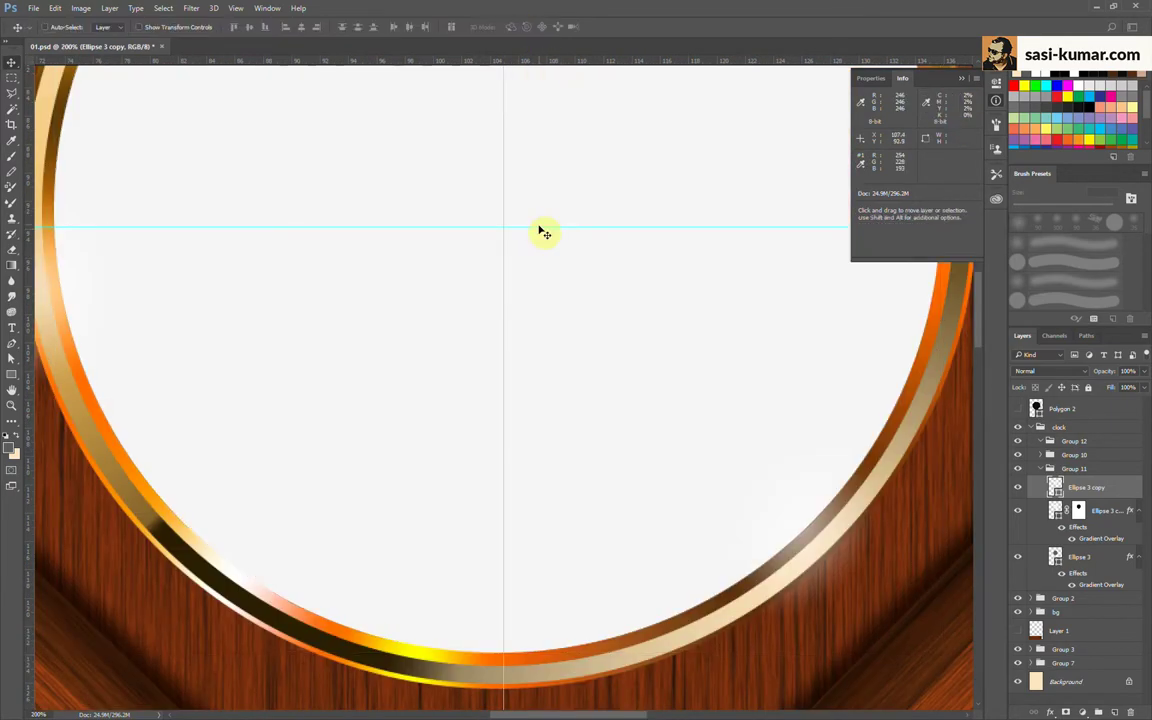
{"action": "left_click_drag", "start_coordinate": [540, 228], "coordinate": [520, 210]}
{"action": "left_click_drag", "start_coordinate": [505, 256], "coordinate": [510, 246]}
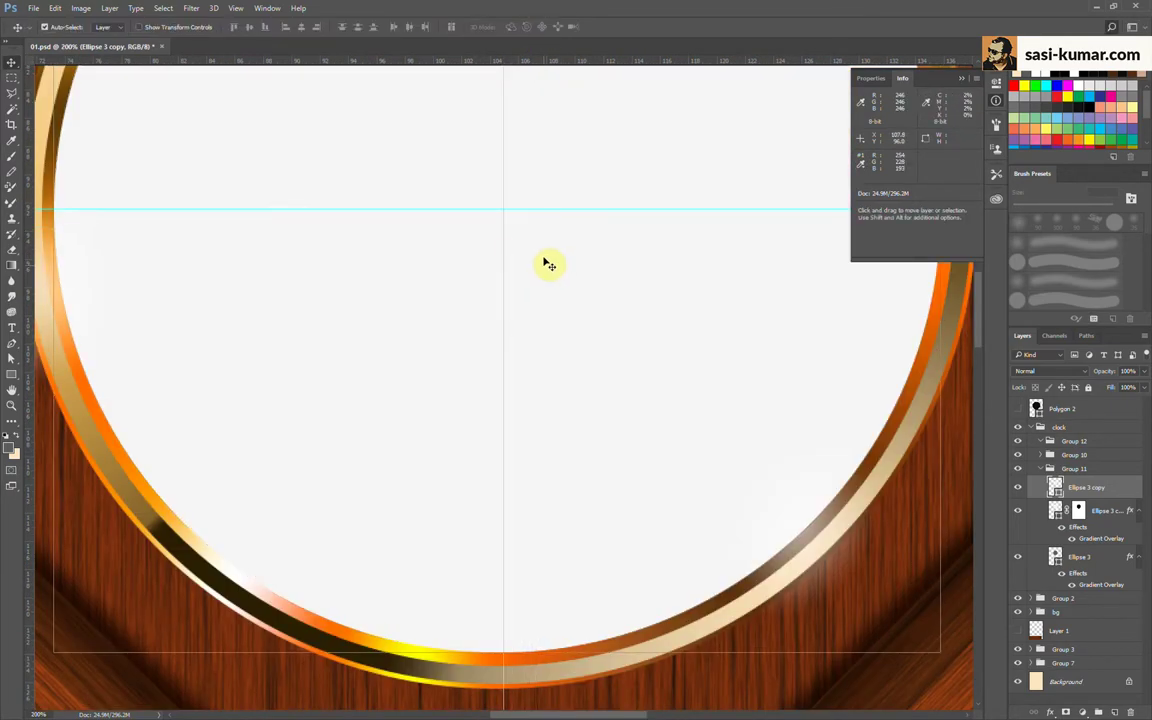
{"action": "key", "text": "ctrl+minus"}
{"action": "key", "text": "ctrl+minus"}
Step: Draw a tall black bar down the clock face and move it into the top dial group
{"action": "left_click", "coordinate": [12, 376]}
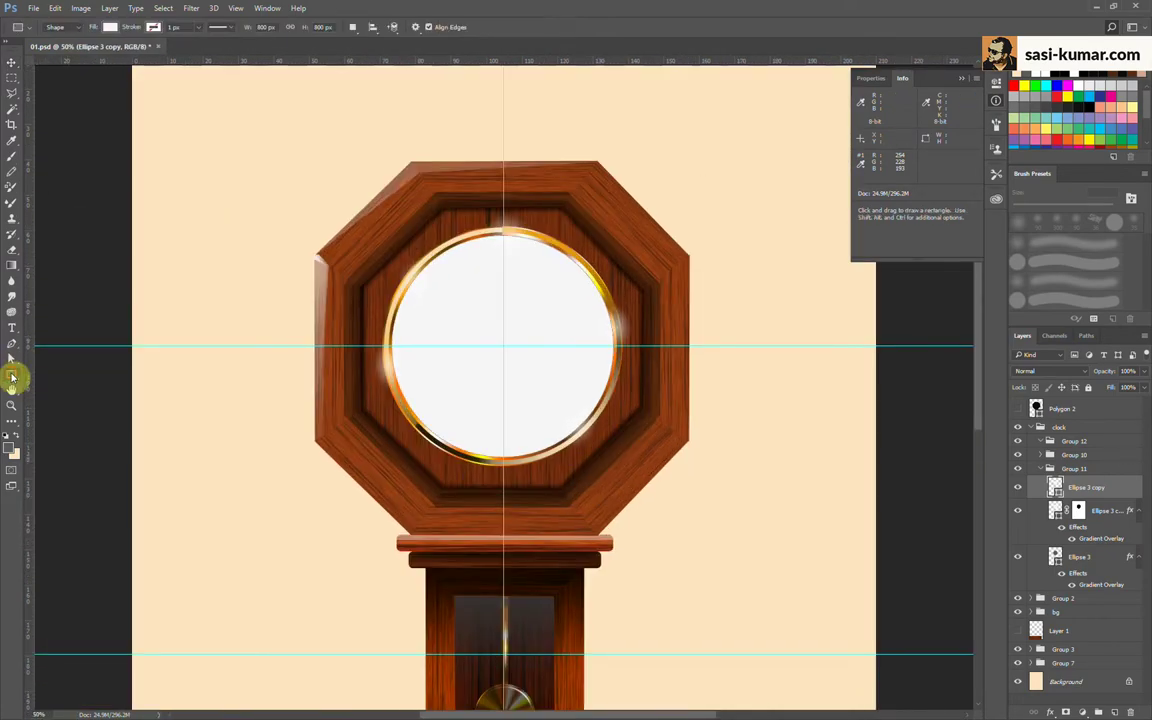
{"action": "left_click_drag", "start_coordinate": [503, 237], "coordinate": [516, 442]}
{"action": "left_click", "coordinate": [865, 152]}
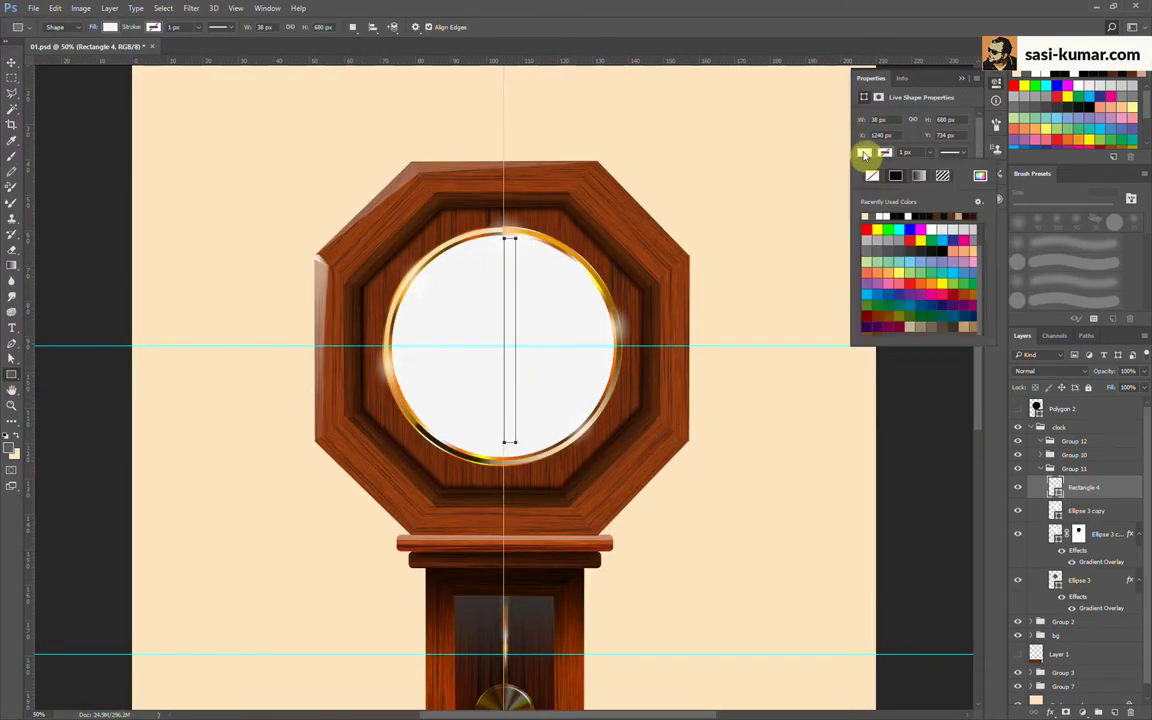
{"action": "double_click", "coordinate": [1054, 484]}
{"action": "left_click", "coordinate": [702, 274]}
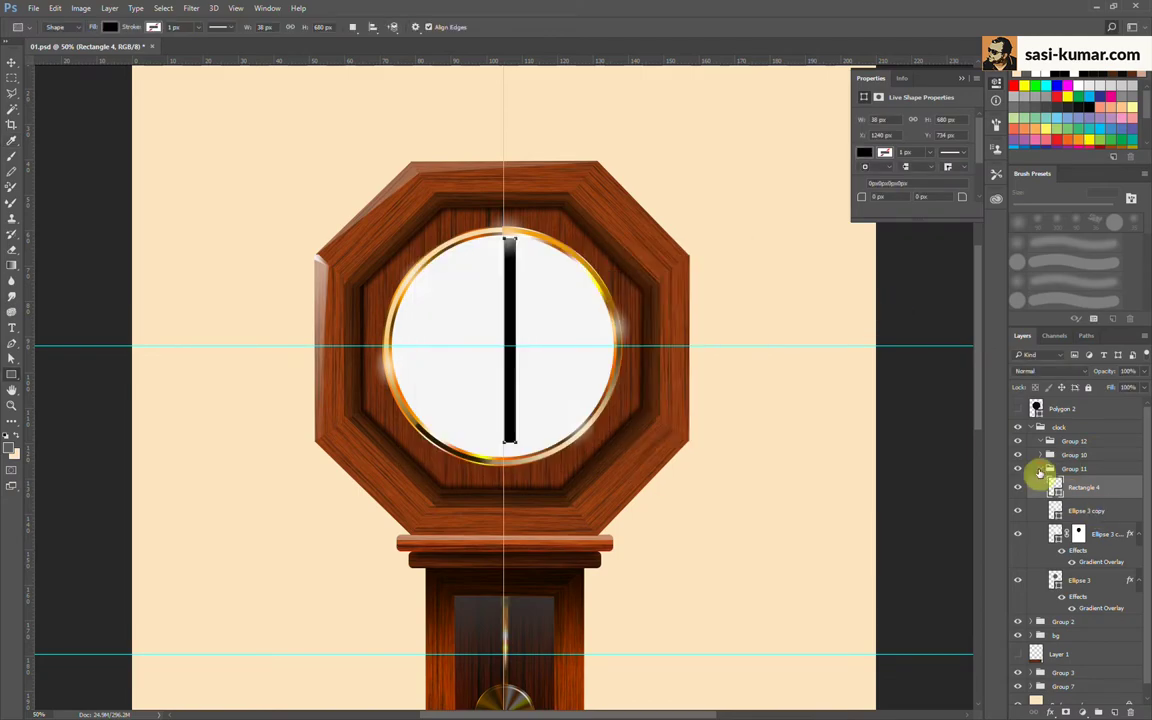
{"action": "left_click", "coordinate": [1018, 469]}
{"action": "left_click", "coordinate": [1039, 467]}
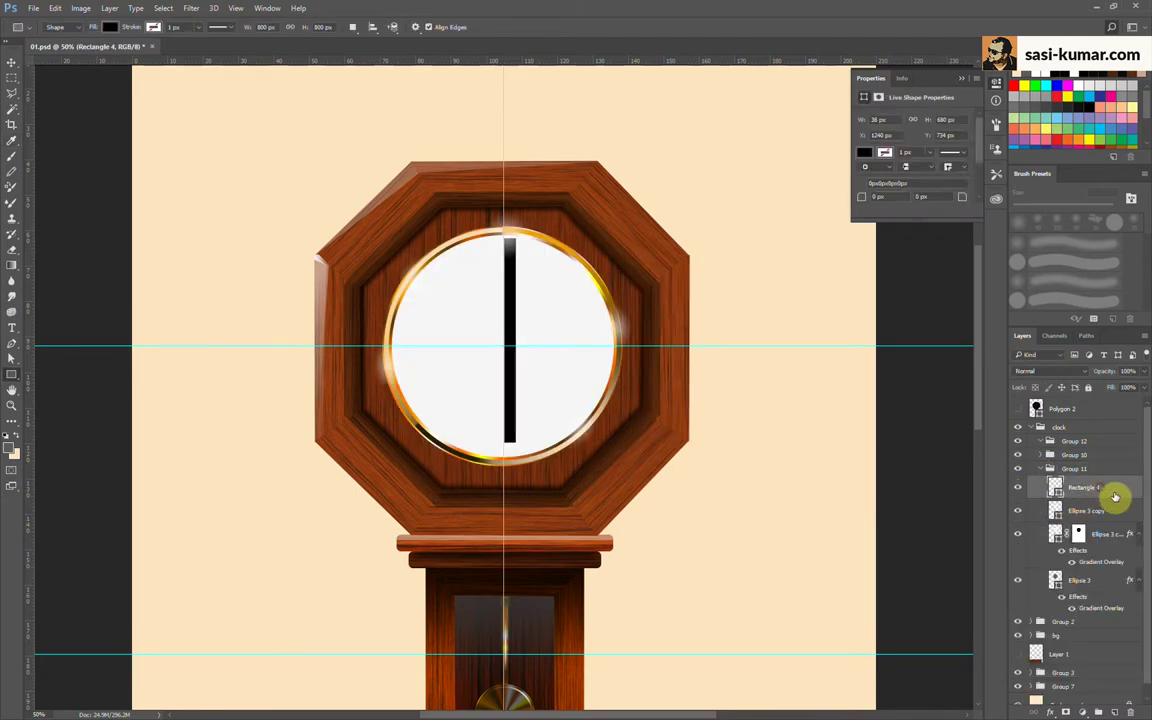
{"action": "left_click_drag", "start_coordinate": [1111, 496], "coordinate": [1080, 460]}
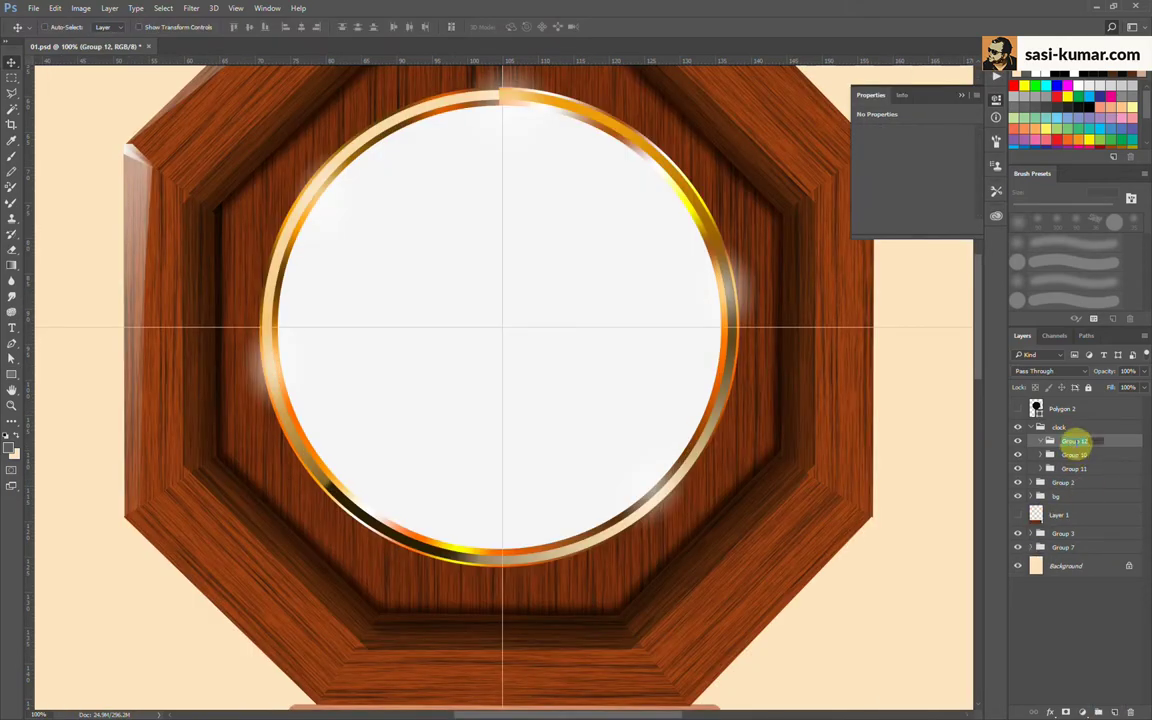
Step: Draw a black bar down the dial and thin it to 2 px wide
{"action": "left_click", "coordinate": [11, 374]}
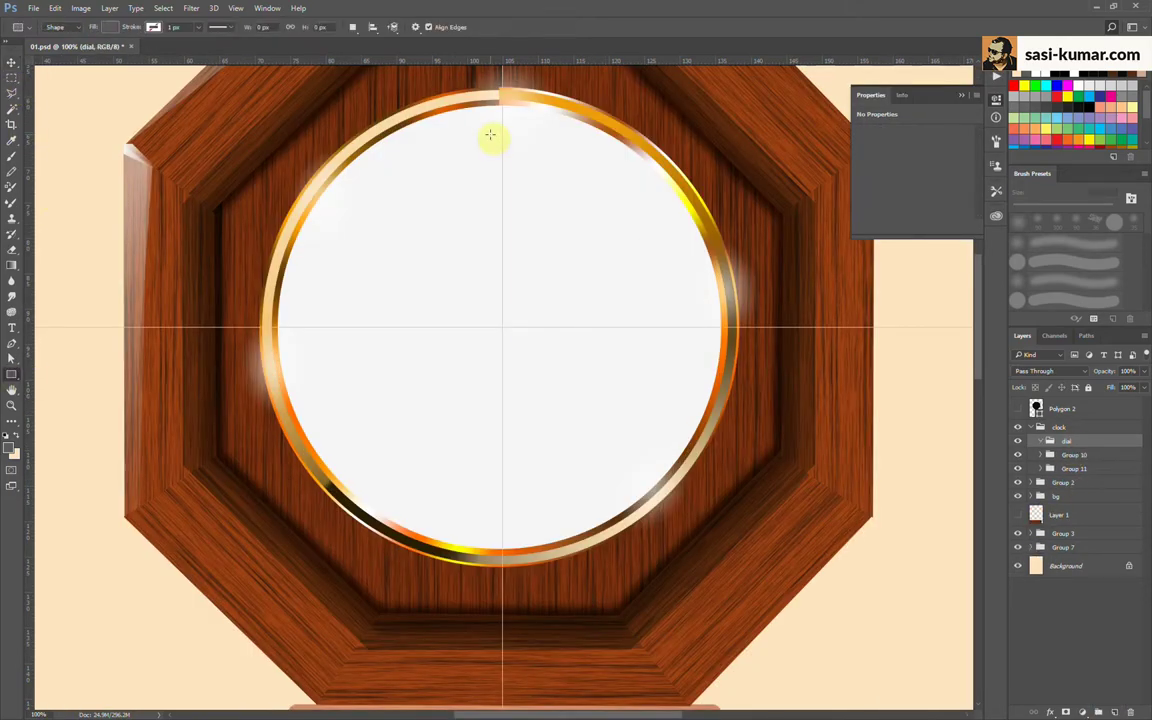
{"action": "left_click_drag", "start_coordinate": [490, 134], "coordinate": [525, 500]}
{"action": "left_click", "coordinate": [866, 169]}
{"action": "left_click", "coordinate": [885, 232]}
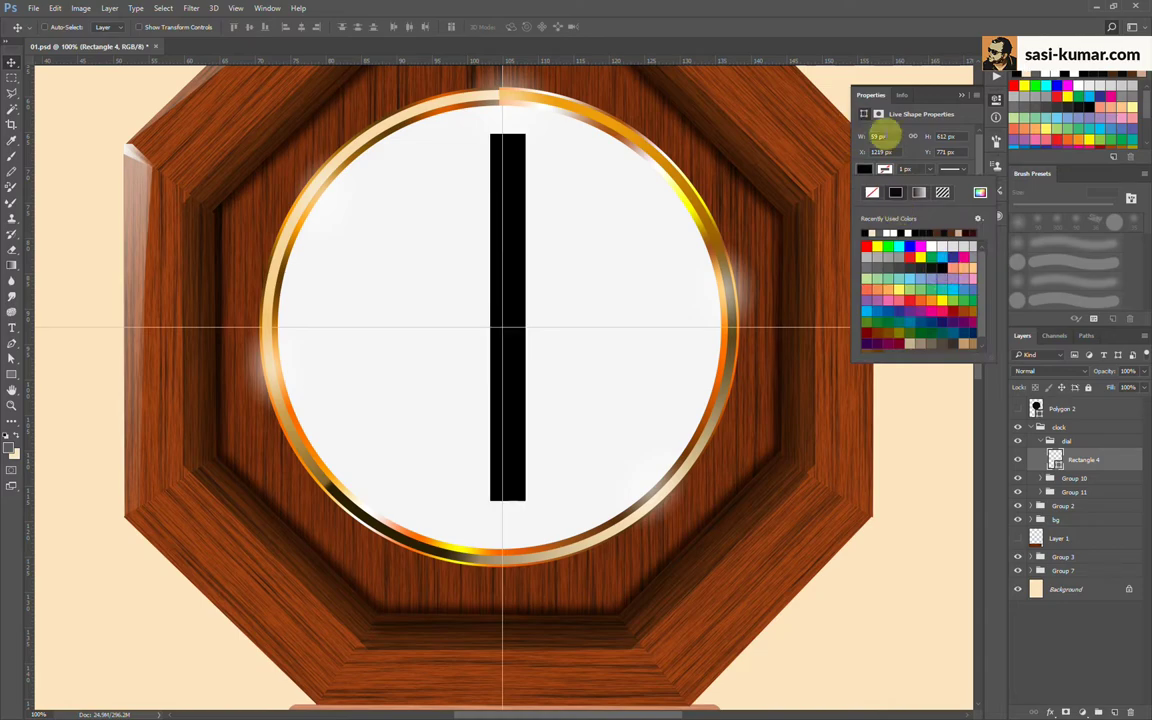
{"action": "left_click_drag", "start_coordinate": [868, 137], "coordinate": [731, 125]}
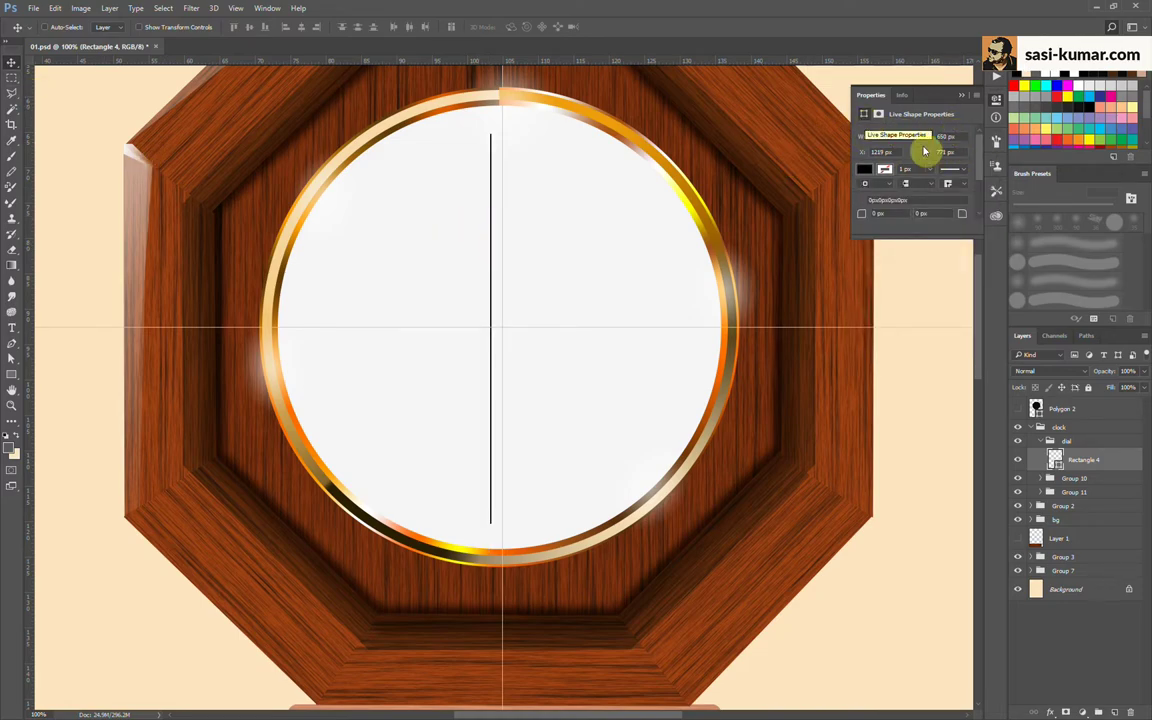
Step: Duplicate the line, rotate the copy 90°, and centre both as a cross on the dial
{"action": "mouse_move", "coordinate": [490, 265]}
{"action": "left_mouse_down"}
{"action": "mouse_move", "coordinate": [566, 265]}
{"action": "mouse_move", "coordinate": [293, 225]}
{"action": "mouse_move", "coordinate": [276, 280]}
{"action": "left_mouse_up"}
{"action": "key", "text": "ctrl+t"}
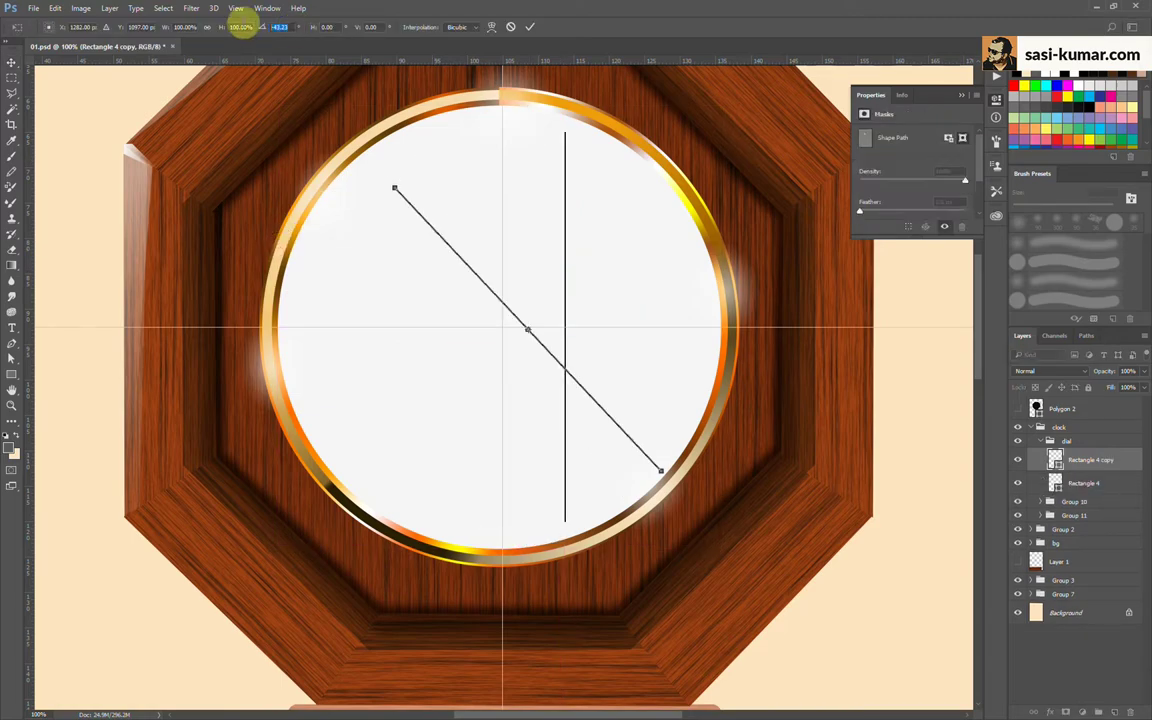
{"action": "type", "text": "90"}
{"action": "key", "text": "Return"}
{"action": "left_click", "coordinate": [530, 27]}
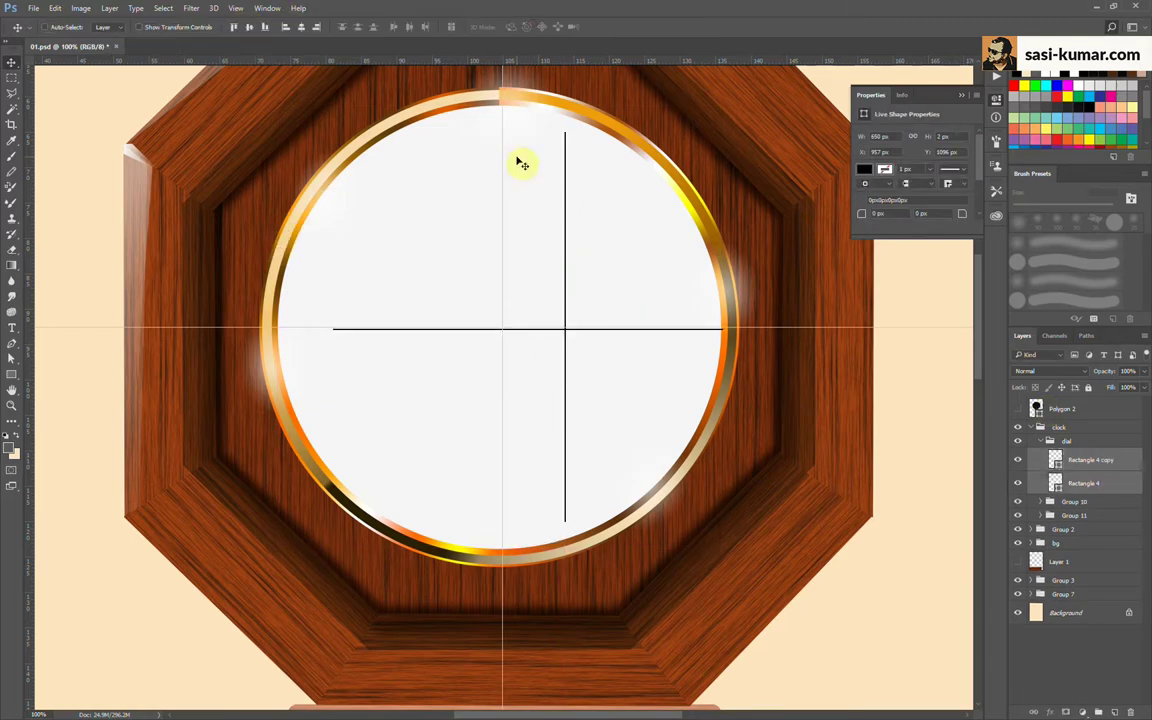
{"action": "left_click", "coordinate": [250, 28]}
{"action": "left_click_drag", "start_coordinate": [522, 296], "coordinate": [496, 293]}
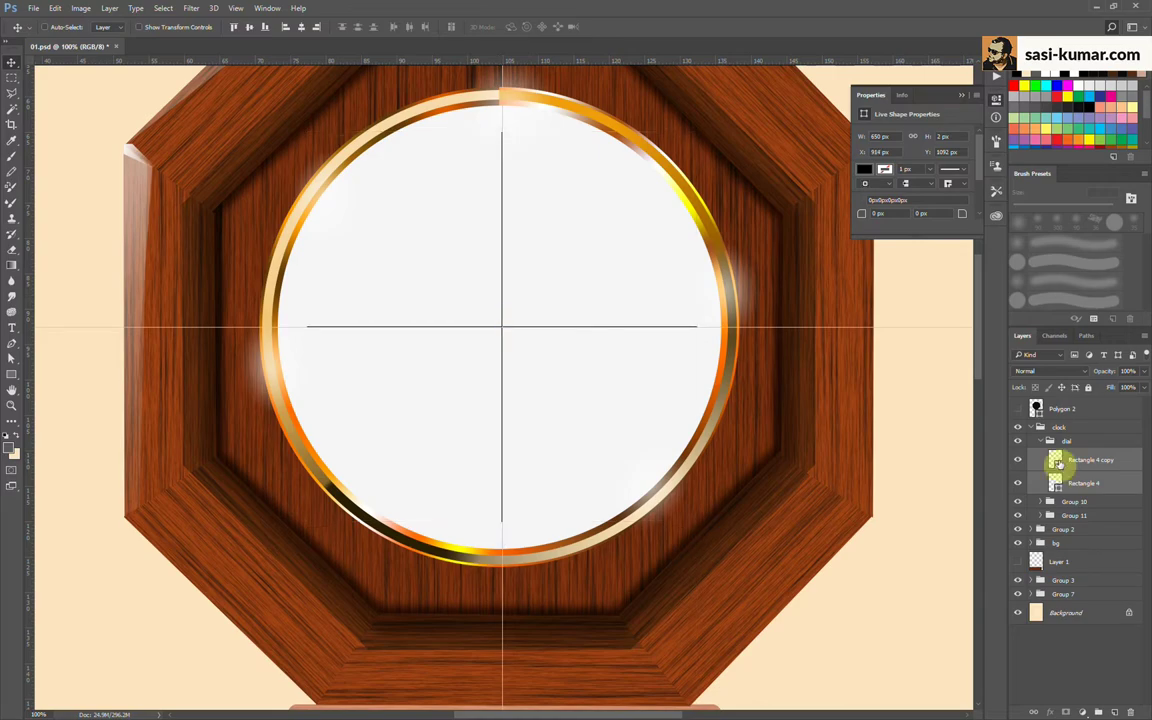
Step: Wrap the dial group in a new group, dial-02
{"action": "left_click", "coordinate": [1041, 445]}
{"action": "left_click", "coordinate": [1100, 488]}
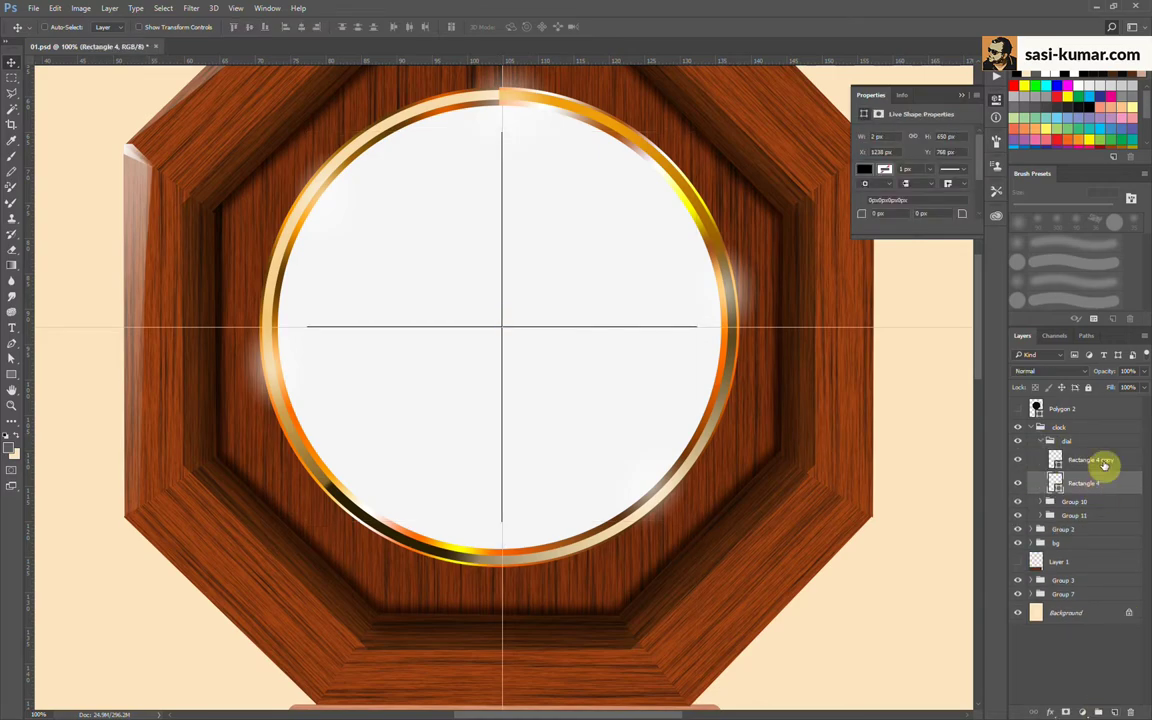
{"action": "left_click", "coordinate": [1041, 444]}
{"action": "key", "text": "ctrl+g"}
{"action": "type", "text": "dial-02"}
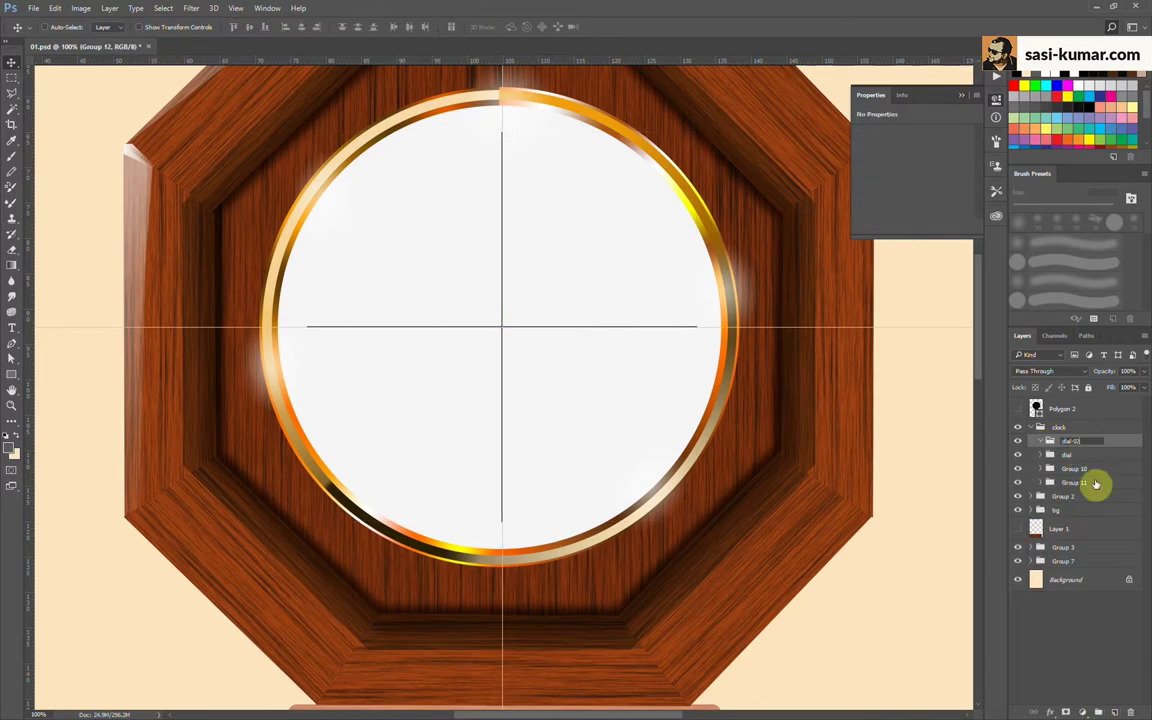
Step: Name the new group dial-02 and duplicate both cross line layers into it
{"action": "key", "text": "Return"}
{"action": "left_click", "coordinate": [1040, 456]}
{"action": "left_click", "coordinate": [1085, 497]}
{"action": "left_click", "coordinate": [1062, 448]}
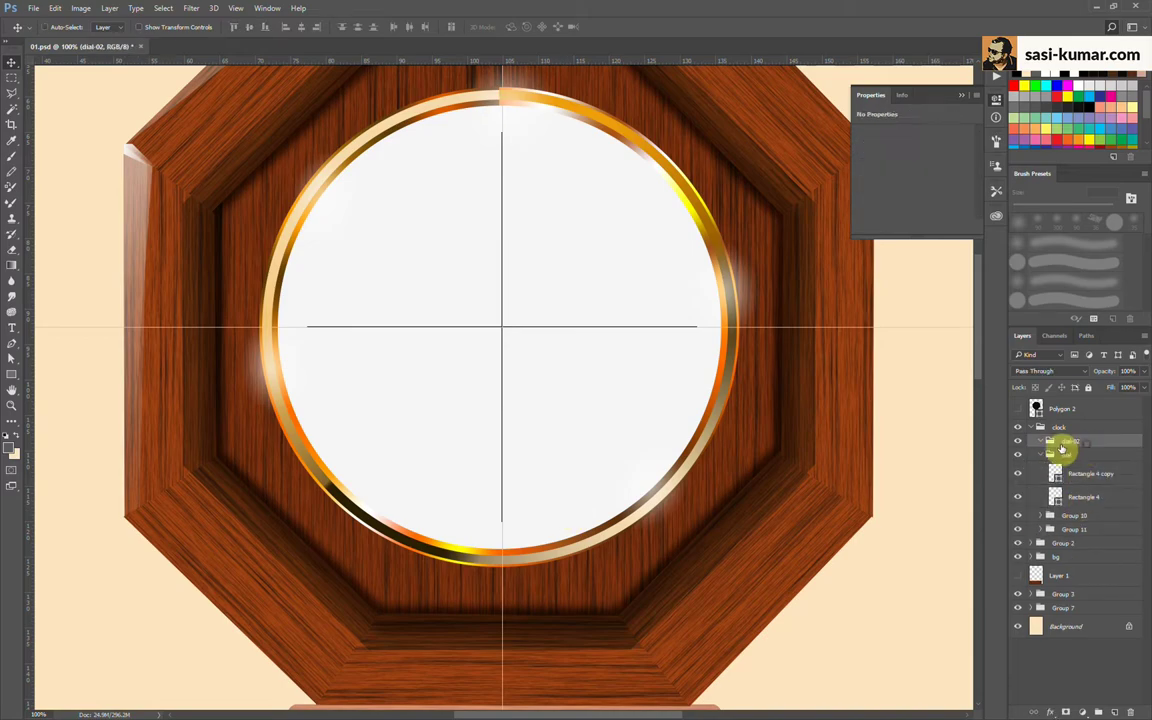
{"action": "left_click", "coordinate": [1085, 473]}
{"action": "left_click", "coordinate": [1085, 497], "text": "shift"}
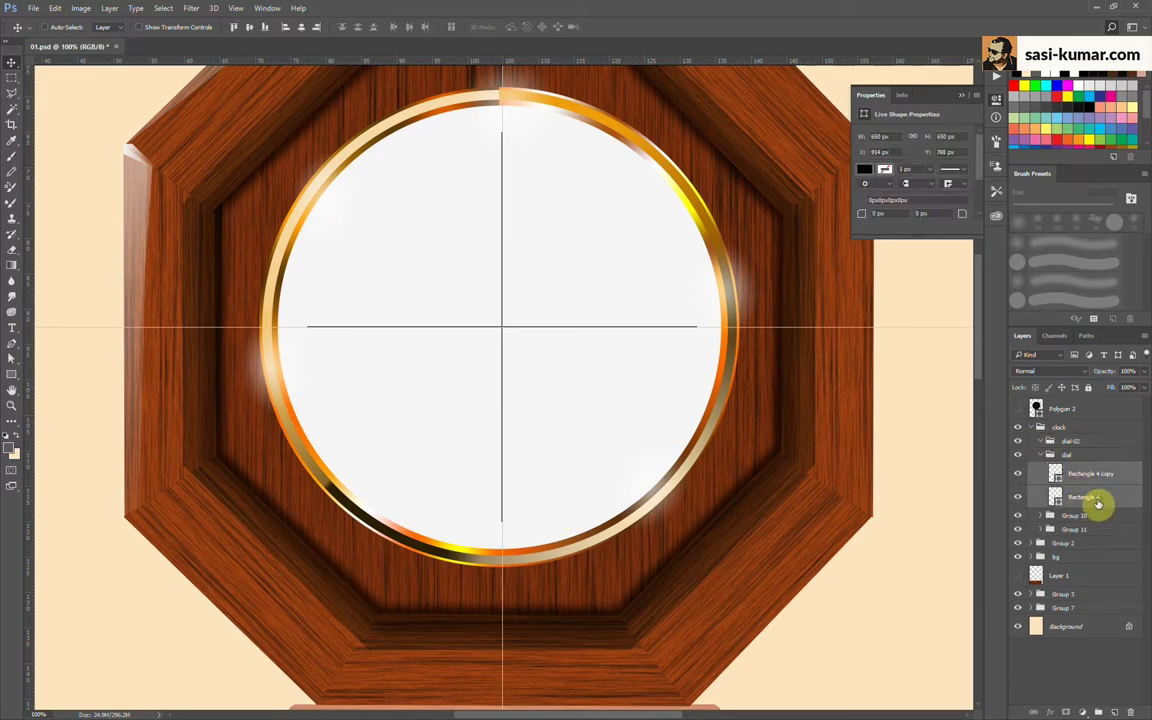
{"action": "left_click_drag", "start_coordinate": [1098, 501], "coordinate": [1098, 450]}
Step: Thicken the horizontal and vertical line copies to 10 px and line them up
{"action": "left_click", "coordinate": [1060, 461]}
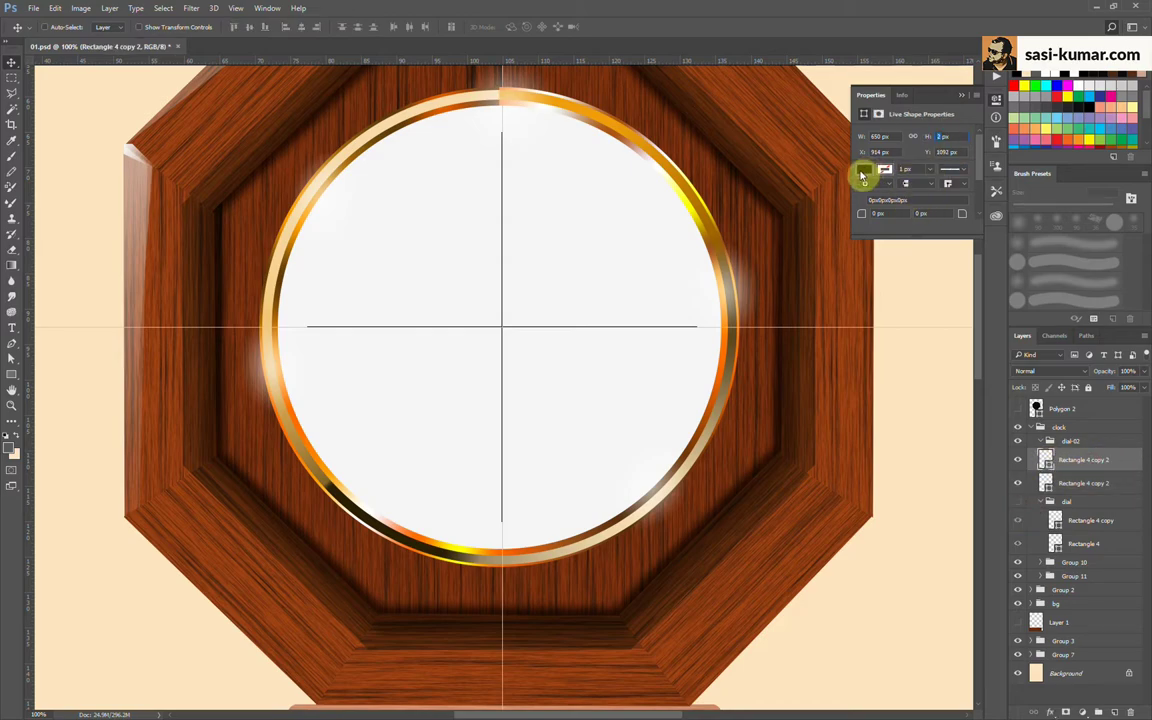
{"action": "left_click", "coordinate": [862, 178]}
{"action": "left_click", "coordinate": [1044, 481]}
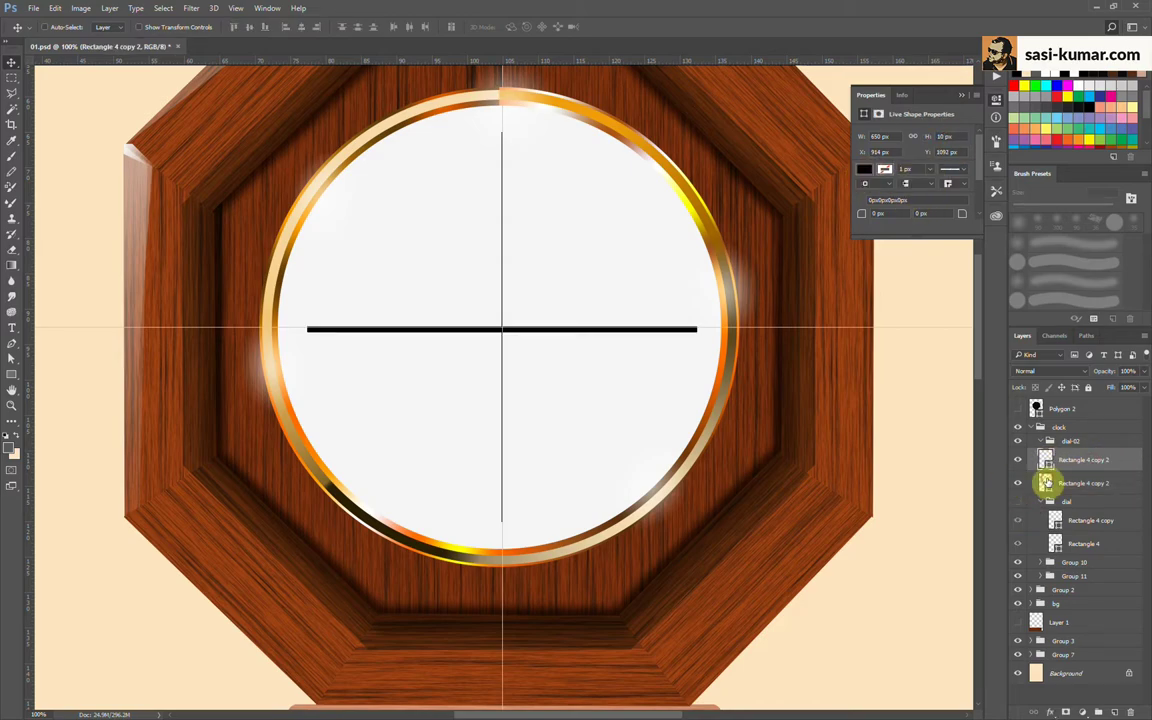
{"action": "left_click_drag", "start_coordinate": [874, 128], "coordinate": [861, 138]}
{"action": "key", "text": "ctrl+plus"}
{"action": "key", "text": "ctrl+plus"}
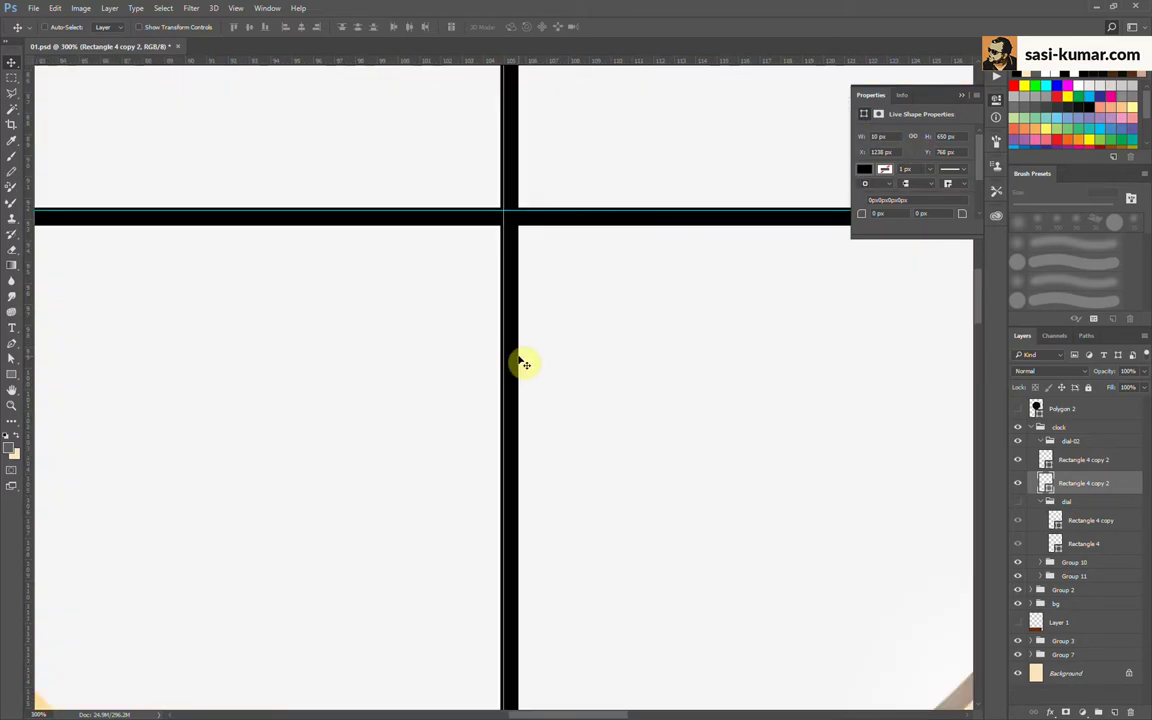
{"action": "left_click_drag", "start_coordinate": [522, 362], "coordinate": [511, 360]}
{"action": "left_click_drag", "start_coordinate": [560, 226], "coordinate": [589, 218]}
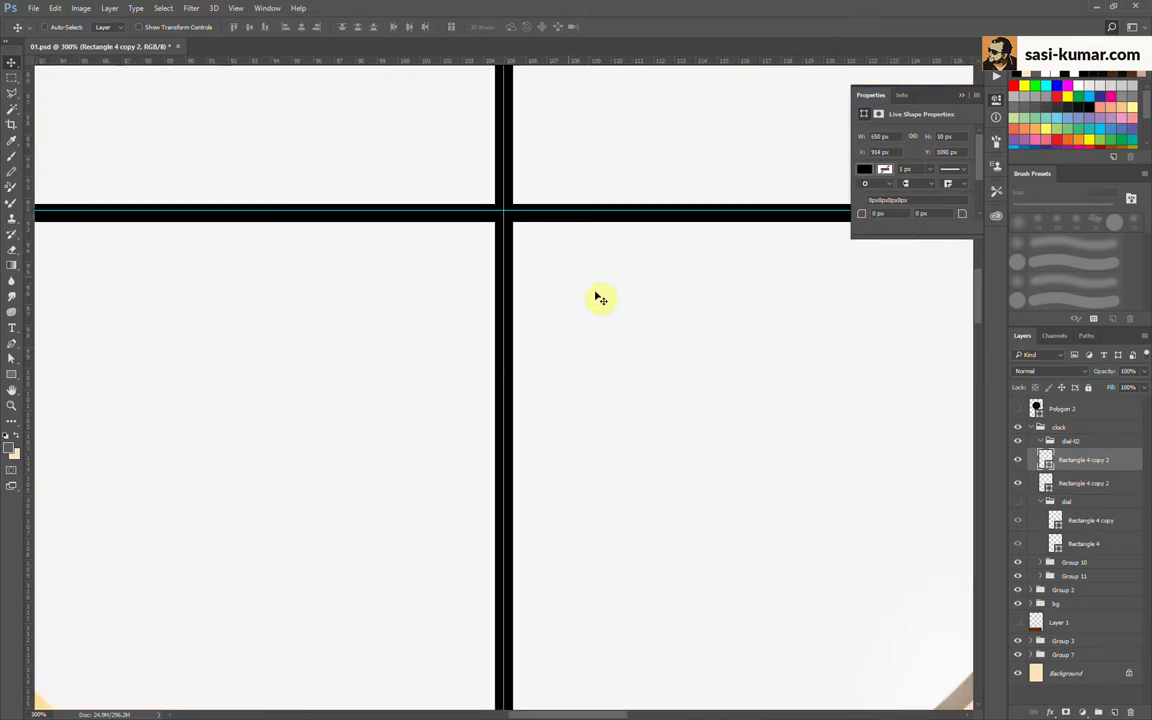
Step: Centre-align the two thick 10 px bars on each other
{"action": "left_click", "coordinate": [1083, 483], "text": "ctrl"}
{"action": "left_click", "coordinate": [301, 27]}
{"action": "left_click", "coordinate": [249, 27]}
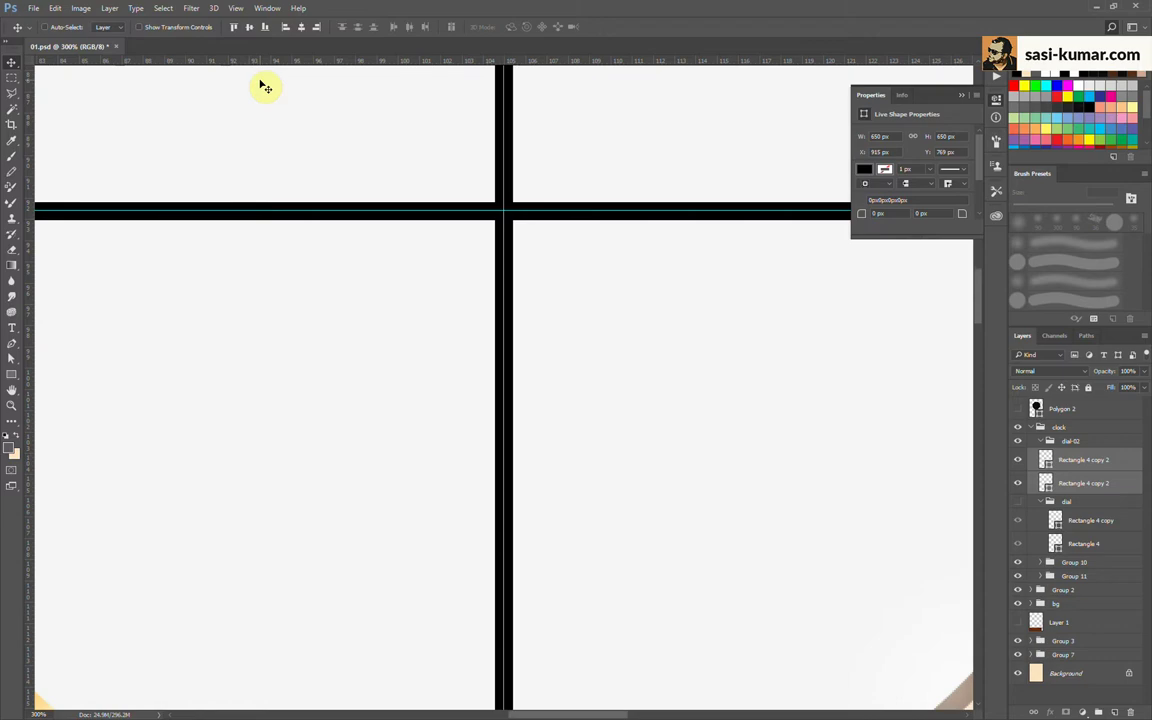
{"action": "key", "text": "ctrl+minus"}
{"action": "key", "text": "ctrl+minus"}
{"action": "key", "text": "ctrl+minus"}
{"action": "key", "text": "ctrl+plus"}
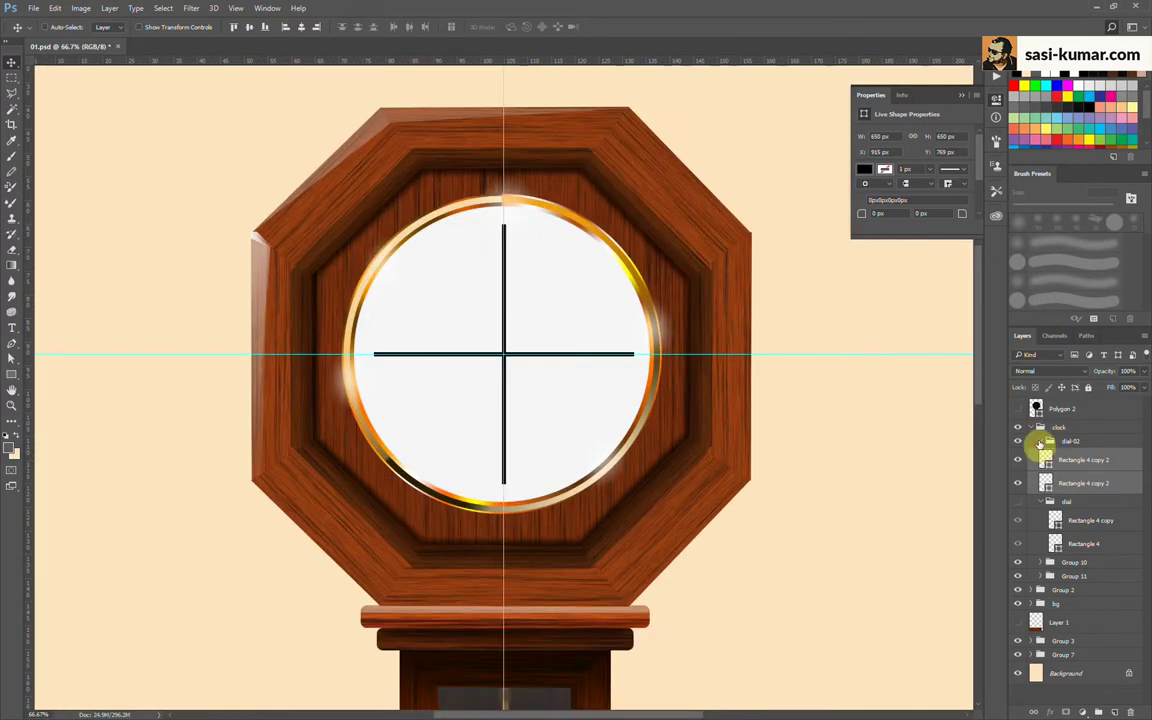
Step: Collapse and hide dial-02 so only the thin cross remains visible
{"action": "left_click", "coordinate": [1036, 434]}
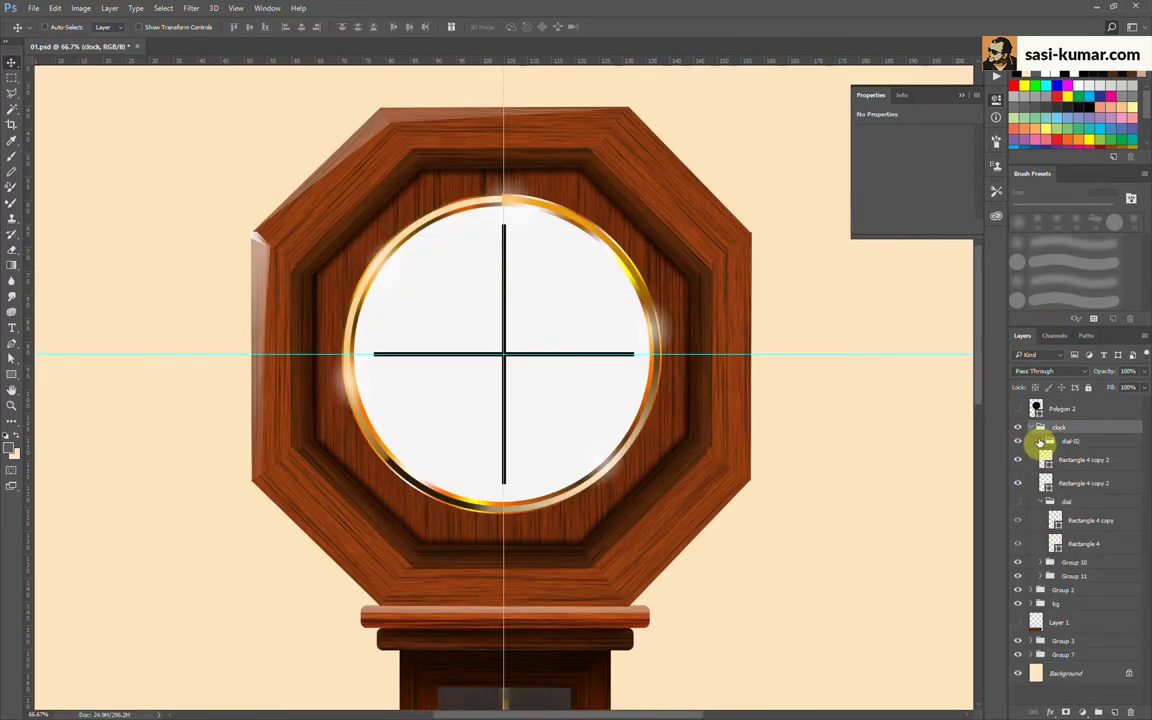
{"action": "left_click", "coordinate": [1075, 452]}
{"action": "left_click", "coordinate": [1041, 441]}
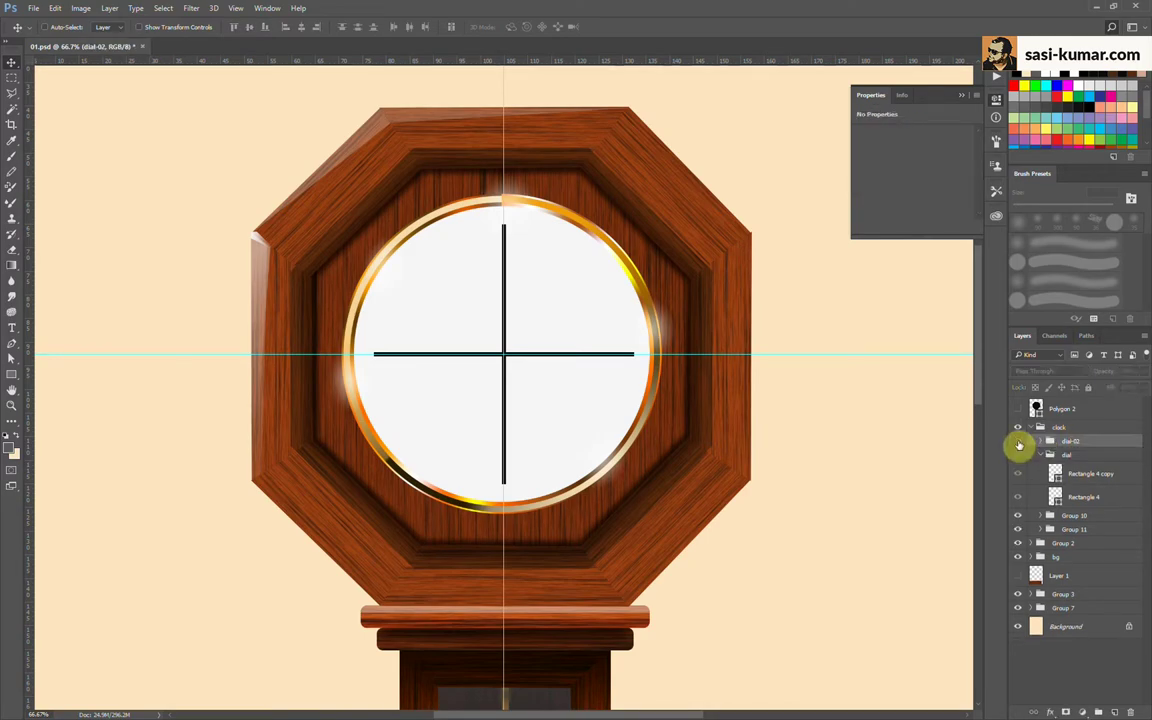
{"action": "key", "text": "ctrl+plus"}
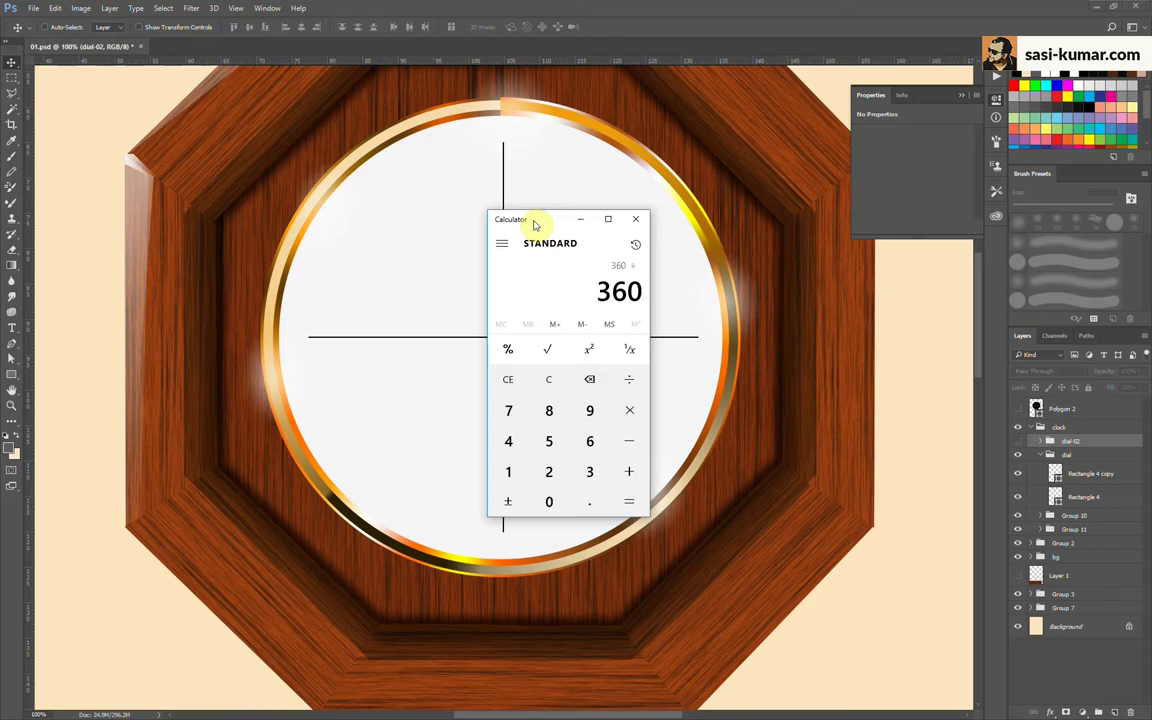
{"action": "type", "text": "6"}
{"action": "left_click", "coordinate": [789, 417]}
Step: Try rotating the thin cross lines, then cancel the trial rotation
{"action": "left_click", "coordinate": [1088, 490], "text": "shift"}
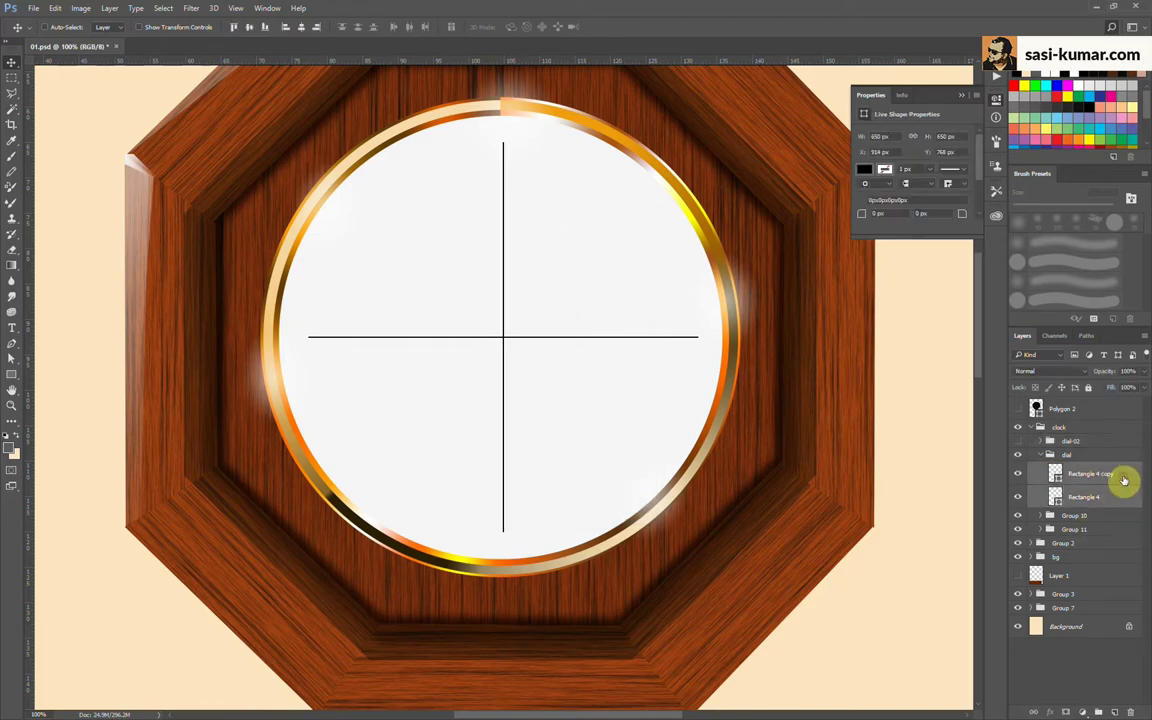
{"action": "key", "text": "ctrl+t"}
{"action": "left_click_drag", "start_coordinate": [737, 149], "coordinate": [732, 146]}
{"action": "key", "text": "Escape"}
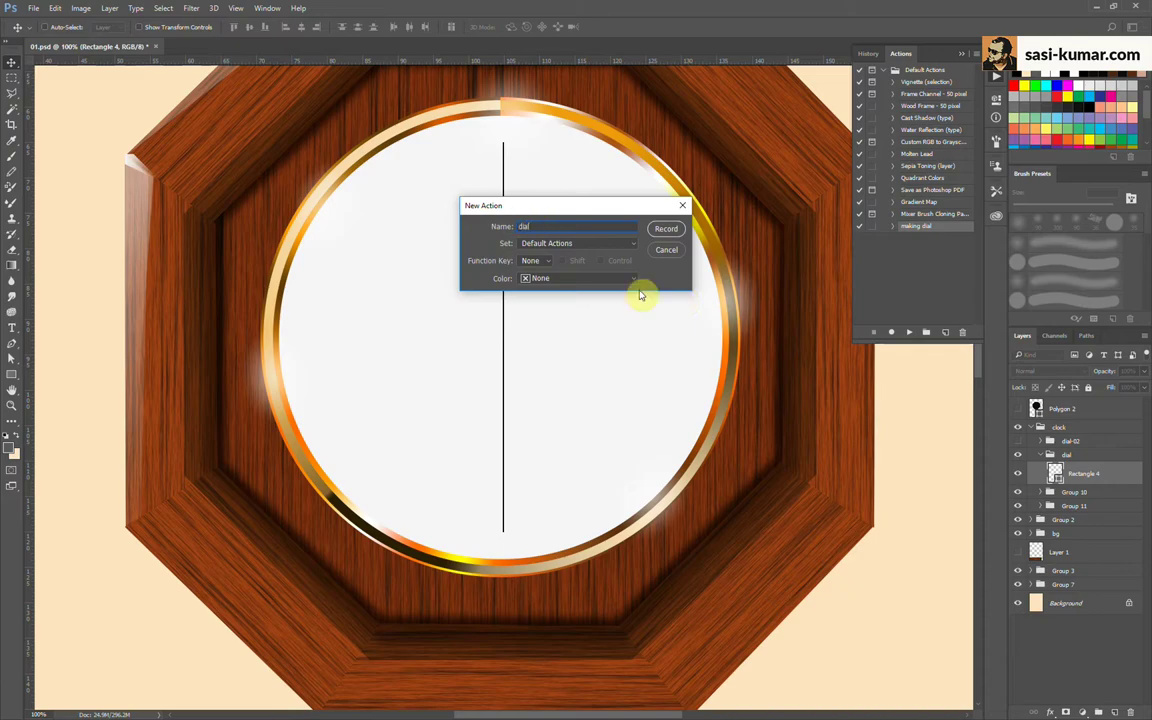
Step: Record a trial dial-01 action that duplicates the vertical line and rotates it slightly
{"action": "type", "text": "-01"}
{"action": "key", "text": "Return"}
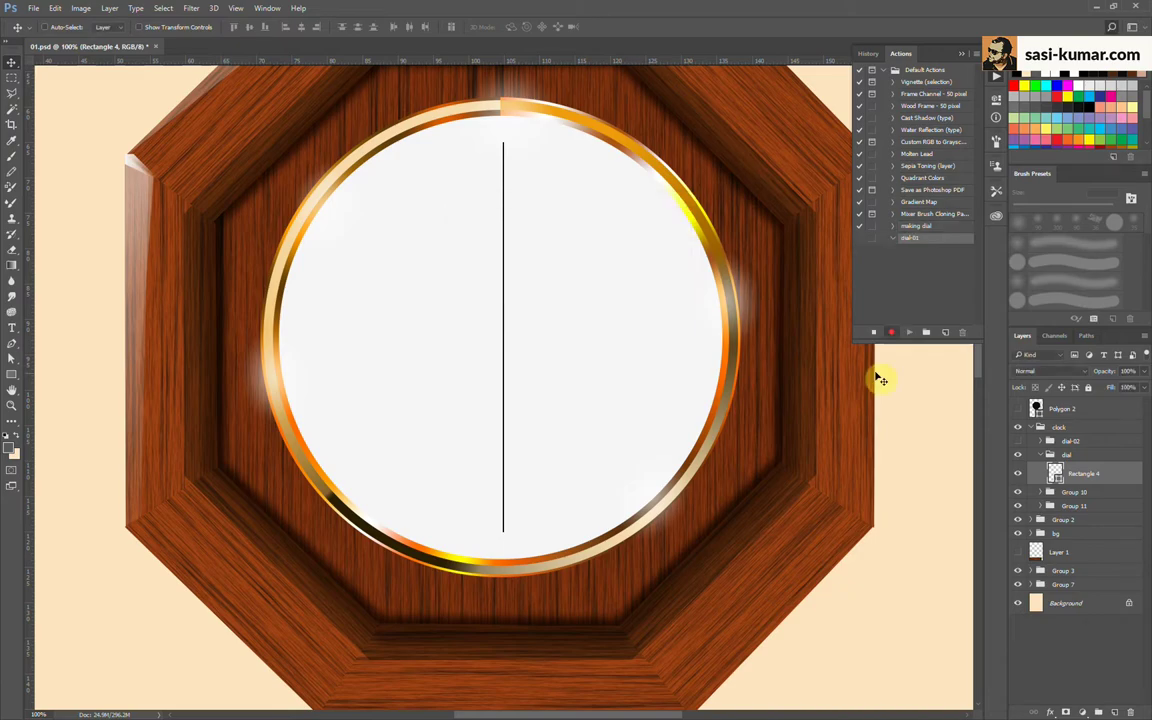
{"action": "key", "text": "ctrl+j"}
{"action": "key", "text": "ctrl+t"}
{"action": "left_click_drag", "start_coordinate": [561, 131], "coordinate": [575, 135]}
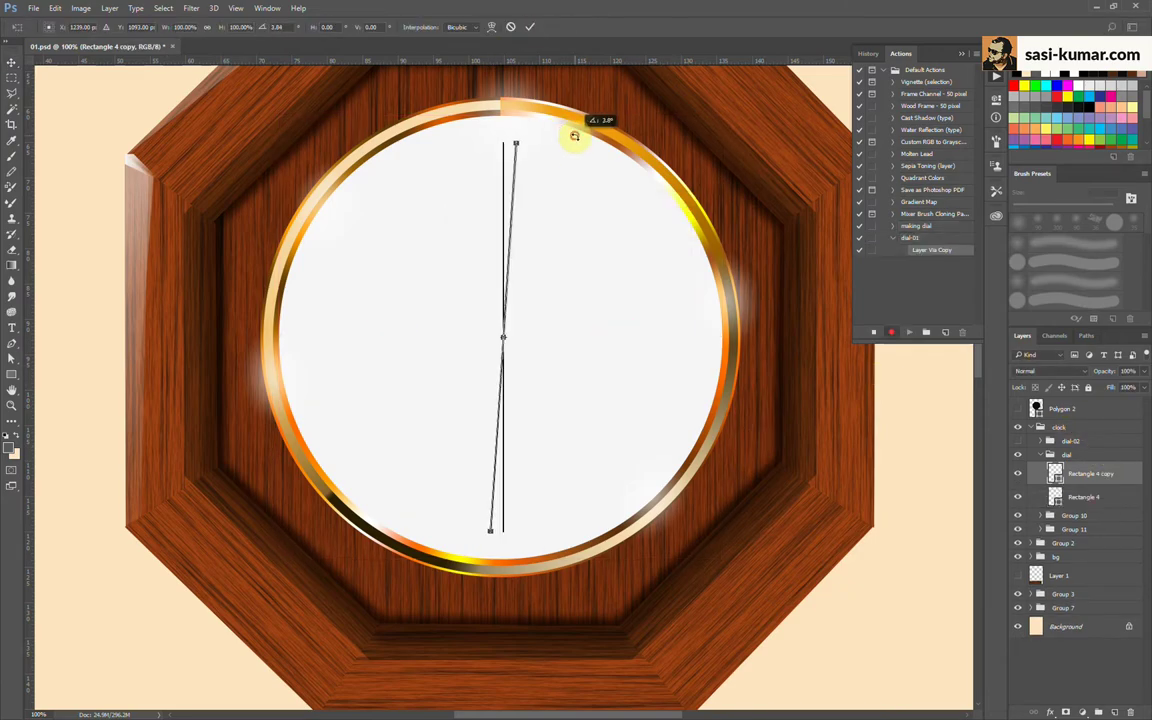
{"action": "left_click", "coordinate": [530, 26]}
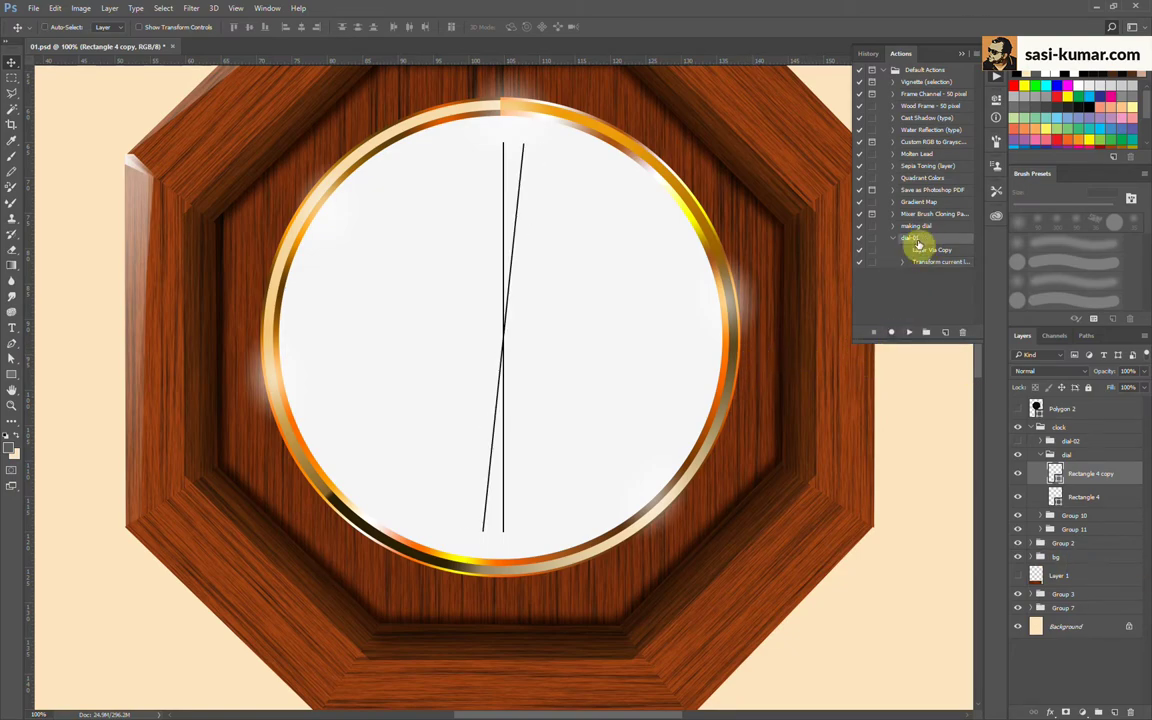
Step: Delete the trial dial-01 action and its tilted line copy
{"action": "left_click", "coordinate": [962, 332]}
{"action": "left_click", "coordinate": [524, 267]}
{"action": "left_click", "coordinate": [1130, 712]}
{"action": "left_click", "coordinate": [522, 269]}
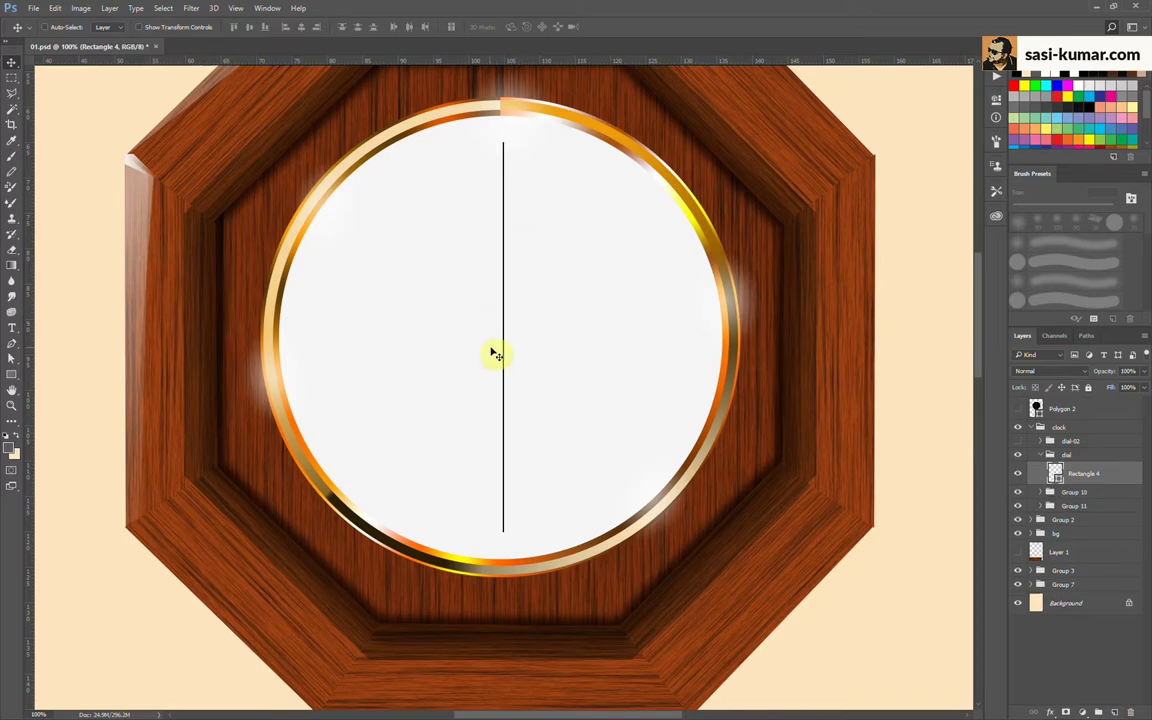
Step: Record a 'make copy' action that duplicates the vertical line and rotates it slightly
{"action": "left_click", "coordinate": [995, 75]}
{"action": "left_click", "coordinate": [945, 332]}
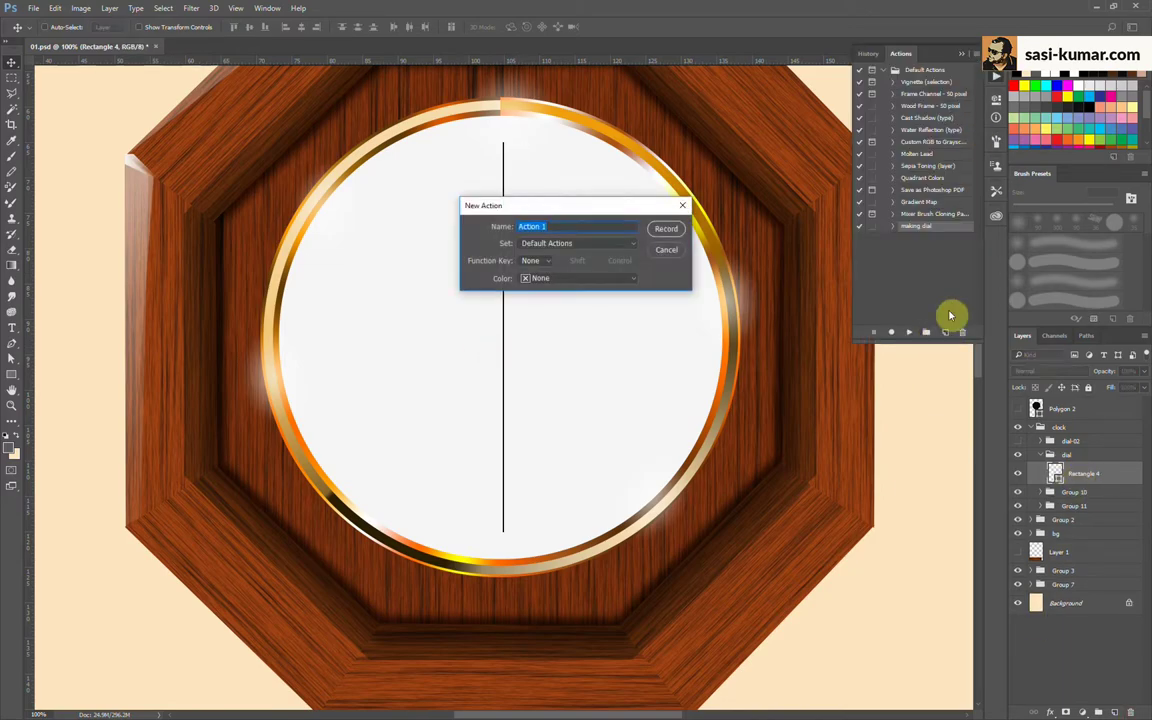
{"action": "type", "text": "py"}
{"action": "key", "text": "Return"}
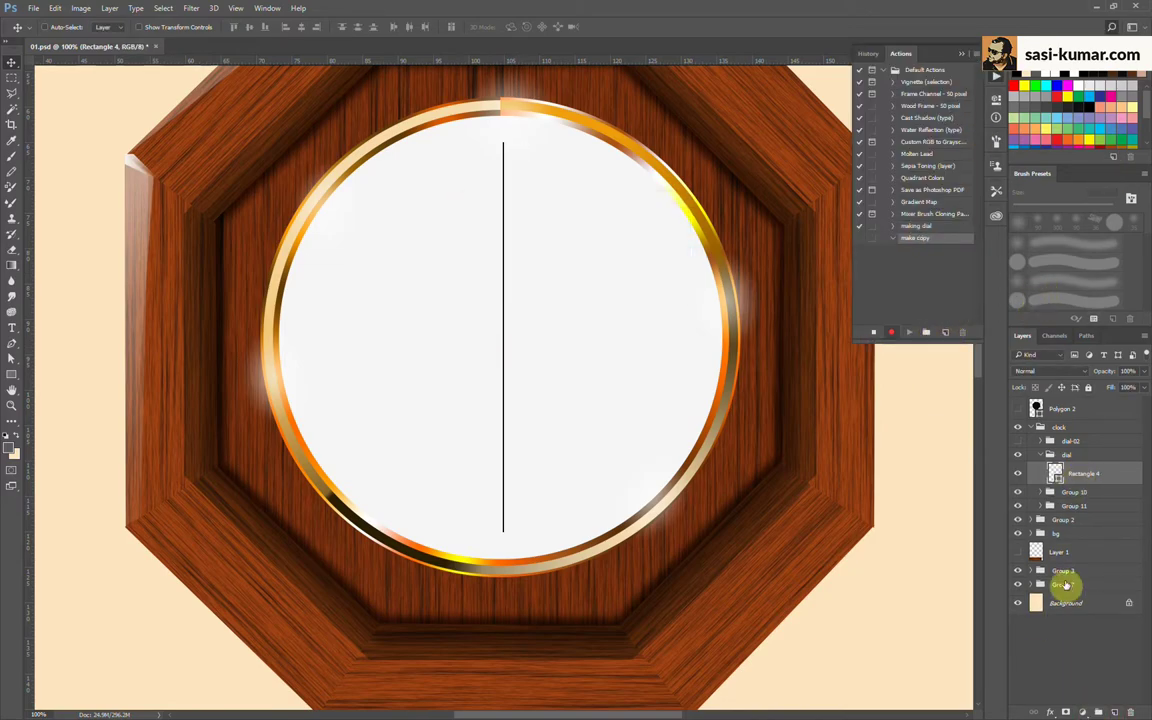
{"action": "key", "text": "ctrl+j"}
{"action": "key", "text": "ctrl+t"}
{"action": "left_click_drag", "start_coordinate": [600, 120], "coordinate": [571, 113]}
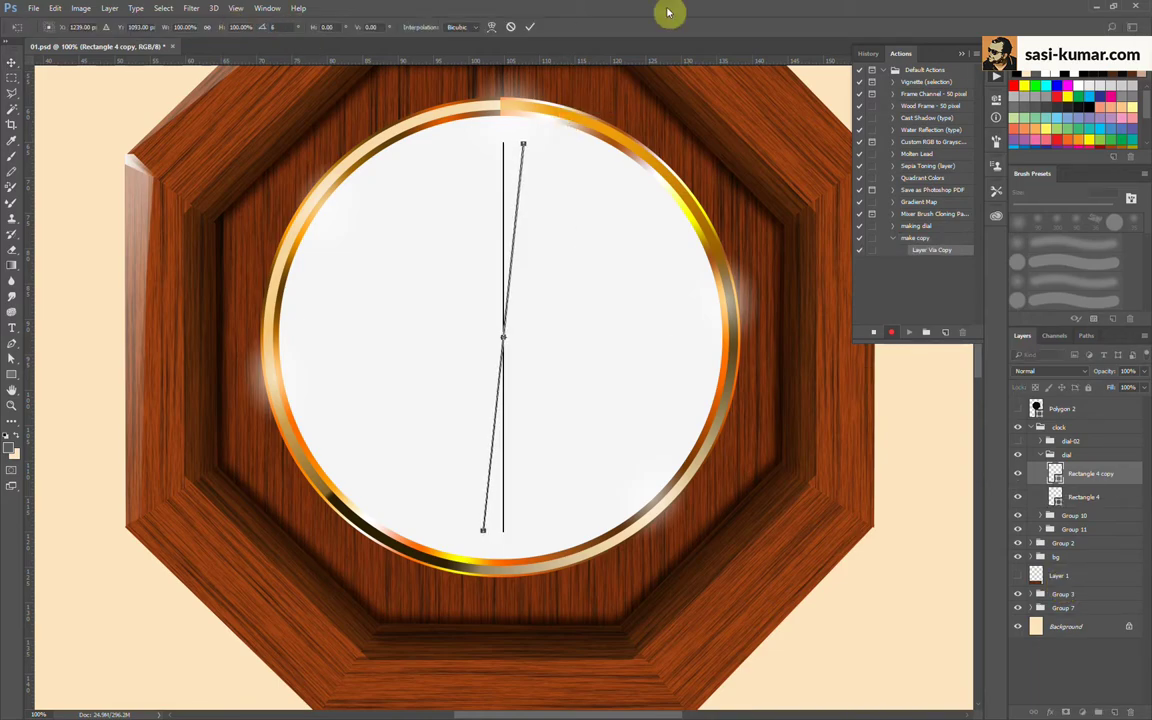
{"action": "key", "text": "Return"}
Step: Replay the make copy action until rotated lines circle the whole dial
{"action": "left_click", "coordinate": [910, 334]}
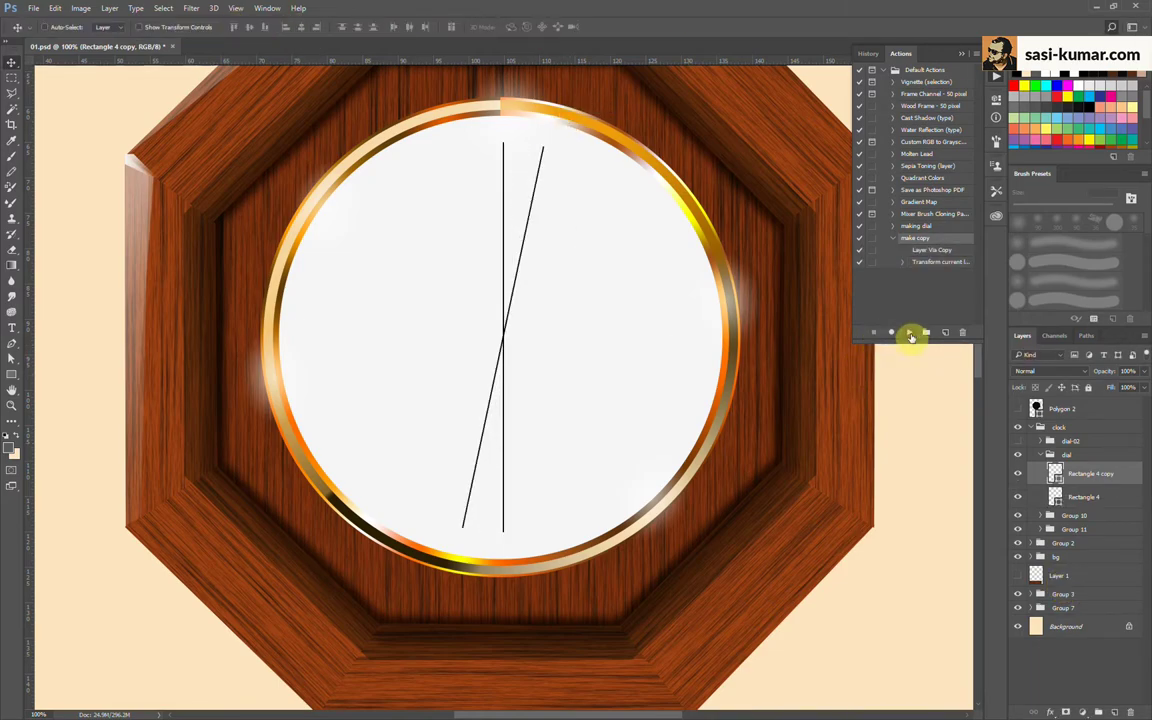
{"action": "left_click", "coordinate": [910, 334]}
{"action": "left_click", "coordinate": [910, 334]}
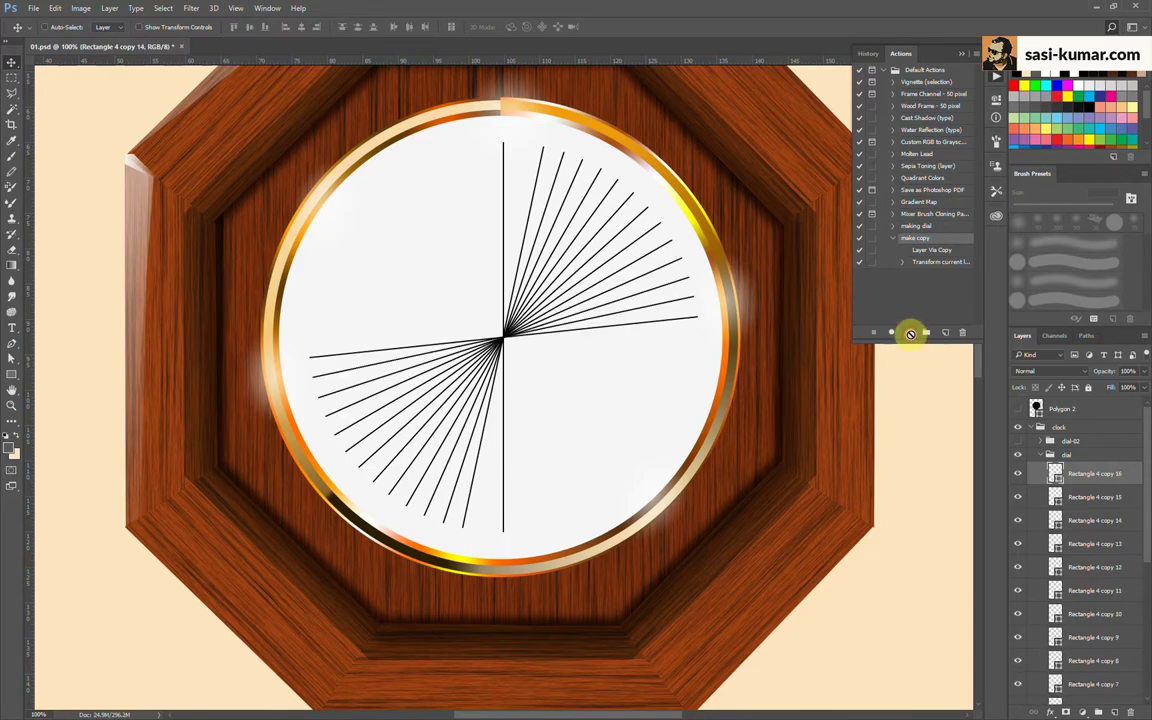
{"action": "left_click", "coordinate": [910, 334]}
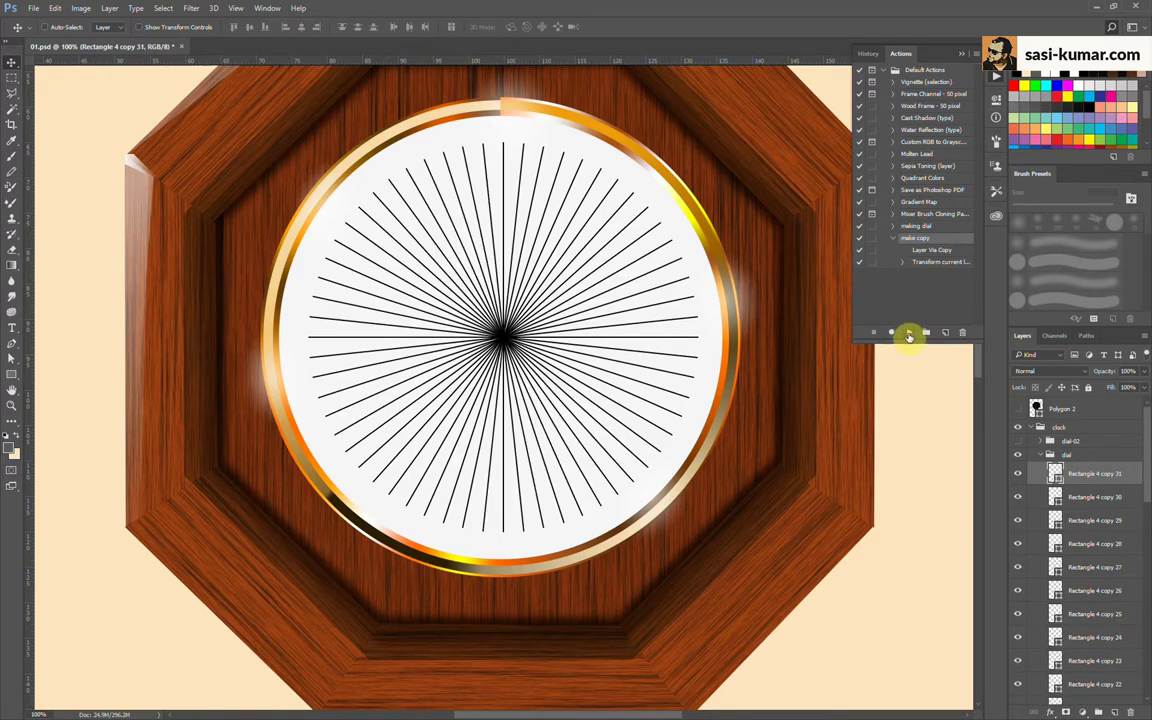
{"action": "scroll", "coordinate": [1106, 553], "scroll_direction": "down", "scroll_amount": 3}
{"action": "scroll", "coordinate": [1106, 540], "scroll_direction": "up", "scroll_amount": 3}
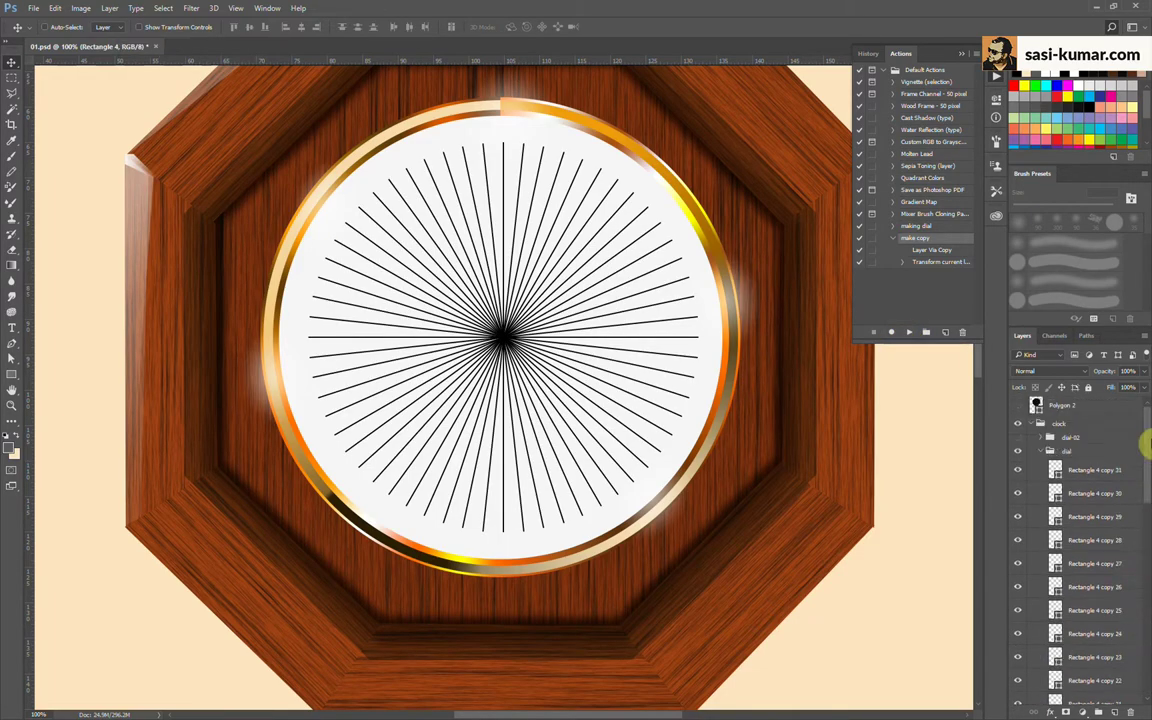
Step: Merge all the rotated line copies into Rectangle 4 copy 31
{"action": "left_click", "coordinate": [1122, 482], "text": "ctrl"}
{"action": "right_click", "coordinate": [1122, 482]}
{"action": "left_click", "coordinate": [950, 530]}
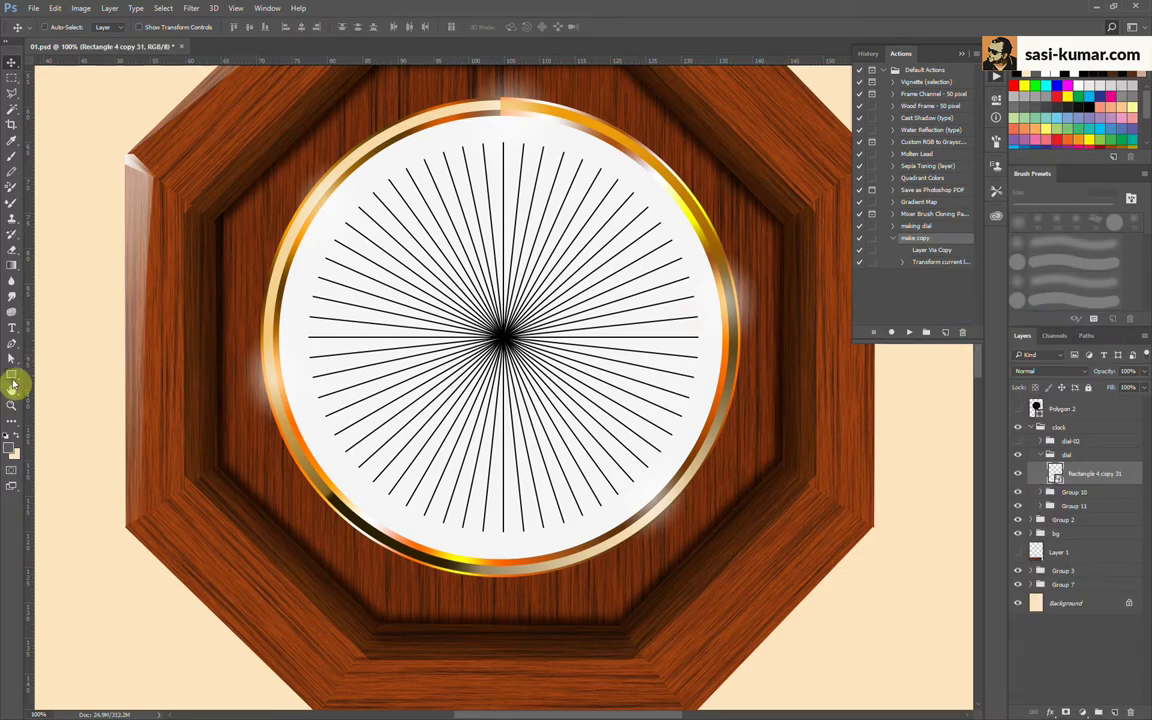
Step: Mask out the sunburst's centre with an inverted circle mask, leaving a ring of minute ticks
{"action": "left_click", "coordinate": [12, 383]}
{"action": "left_click", "coordinate": [60, 400]}
{"action": "left_click_drag", "start_coordinate": [503, 338], "coordinate": [705, 518]}
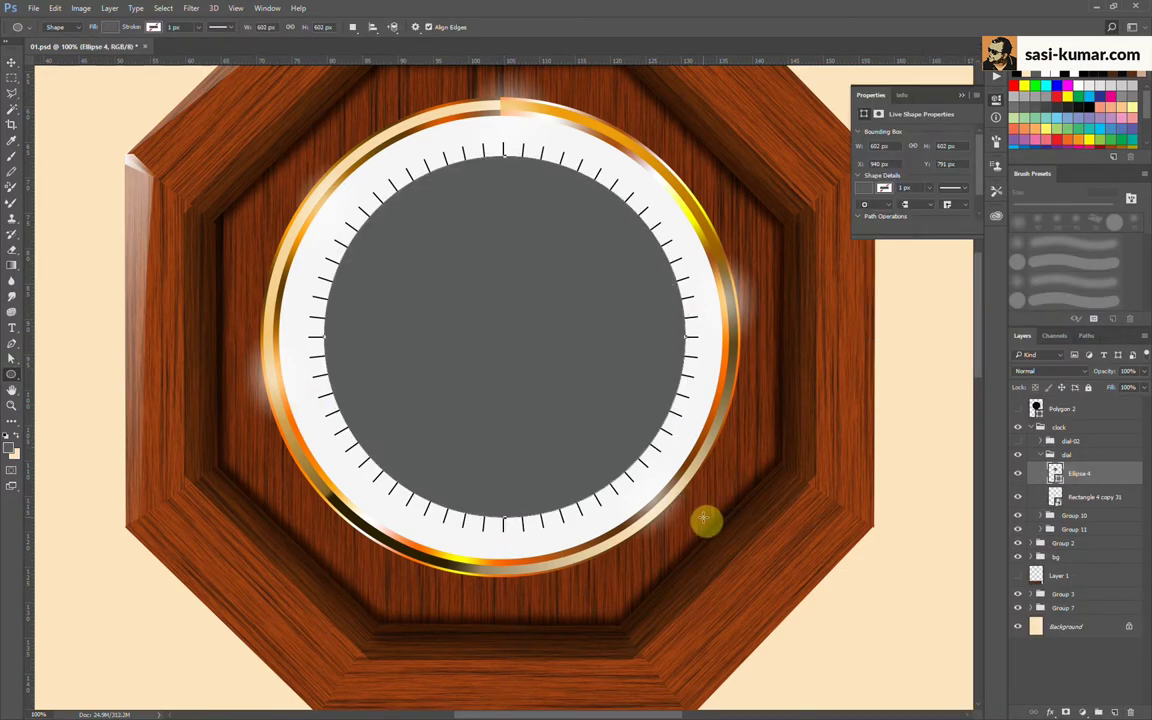
{"action": "left_click", "coordinate": [1095, 497], "text": "ctrl"}
{"action": "key", "text": "v"}
{"action": "left_click", "coordinate": [1055, 473], "text": "ctrl"}
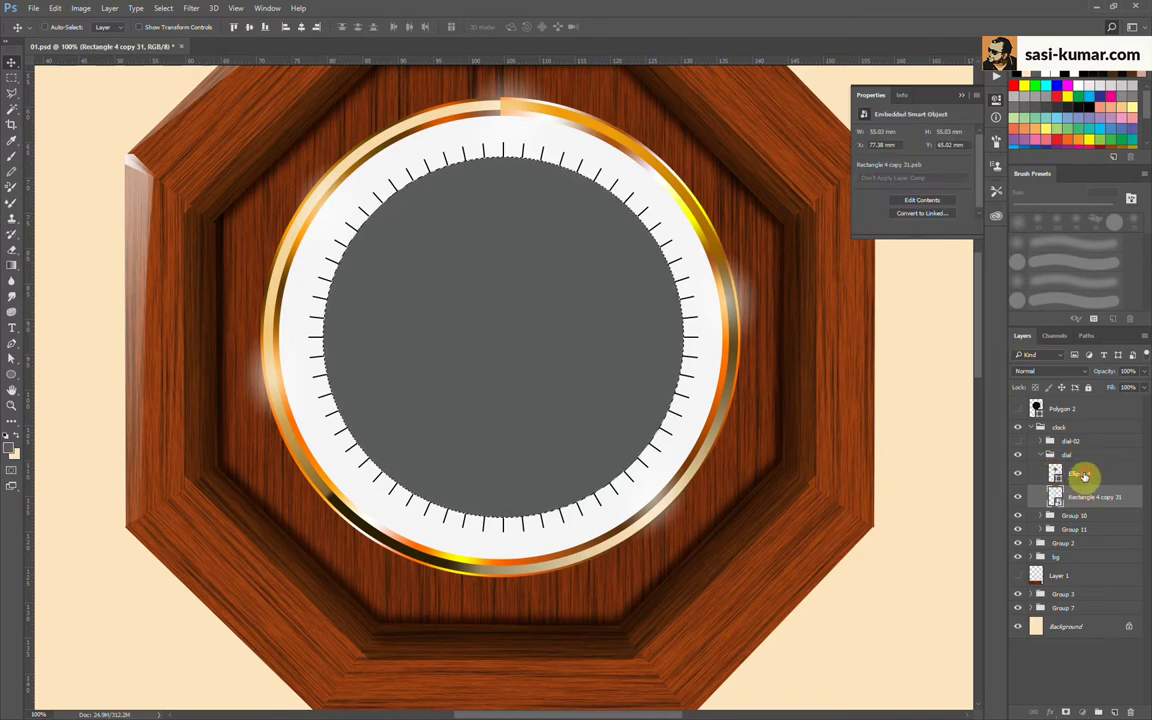
{"action": "left_click", "coordinate": [1018, 473]}
{"action": "left_click", "coordinate": [1083, 712]}
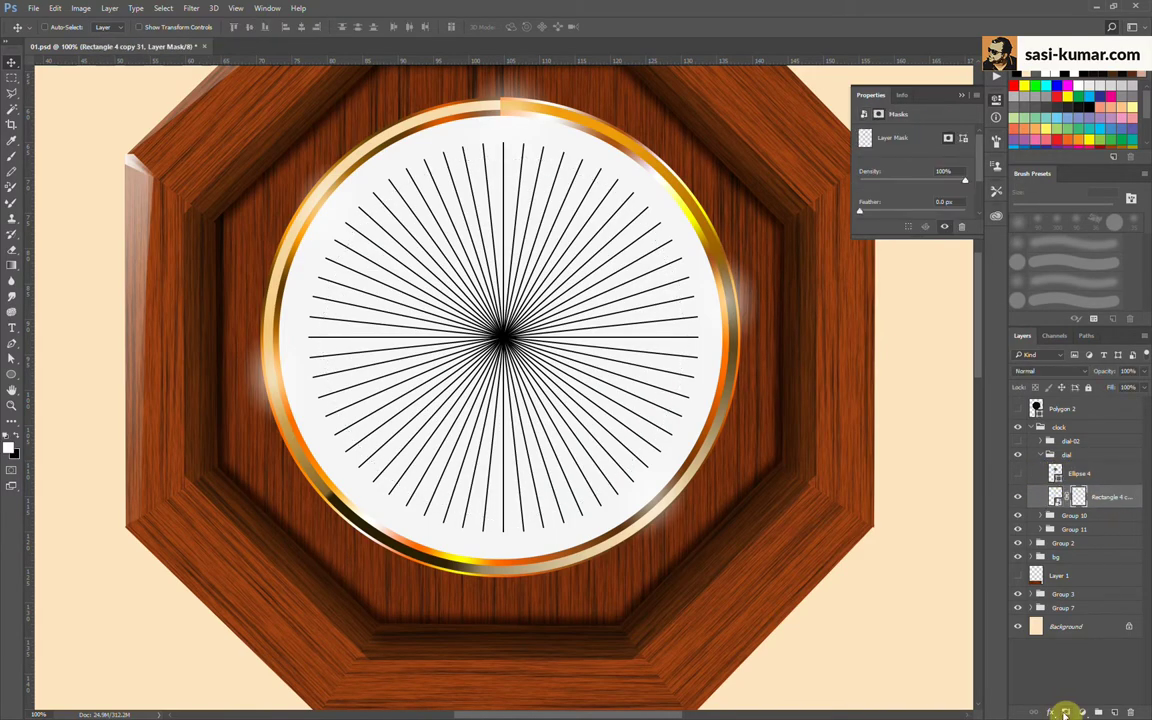
{"action": "key", "text": "ctrl+i"}
{"action": "left_click", "coordinate": [1131, 712]}
{"action": "left_click", "coordinate": [527, 268]}
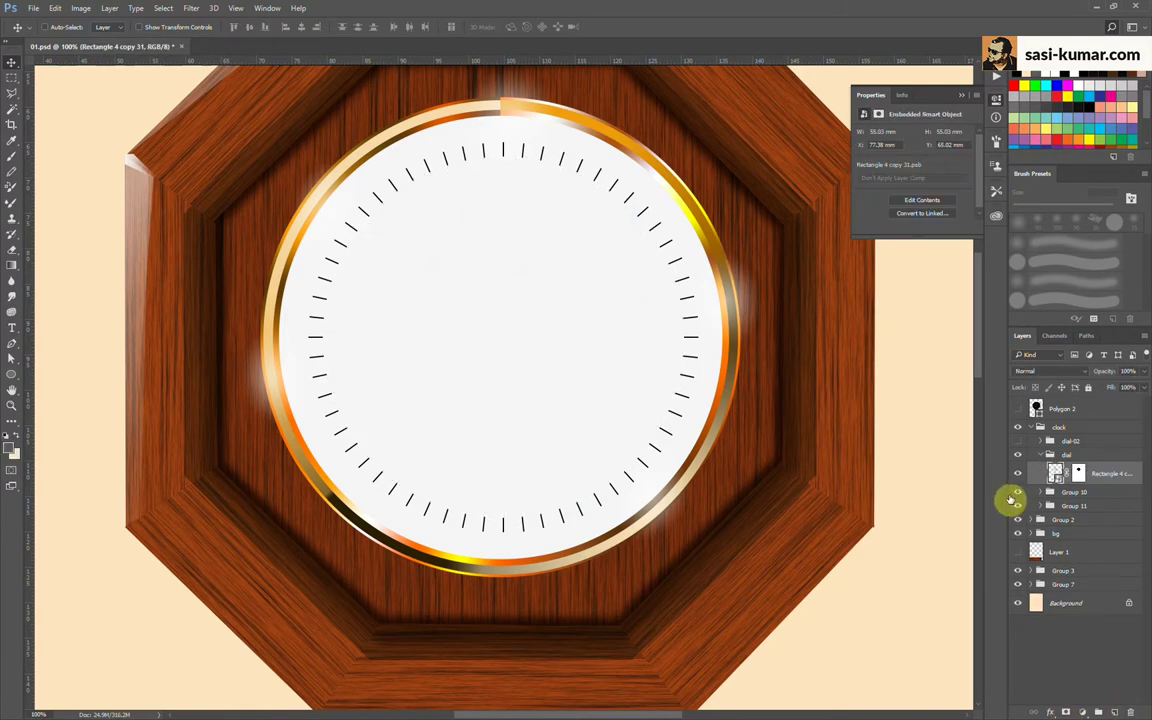
Step: Show dial-02 and delete its vertical bar, keeping only the horizontal 10 px bar
{"action": "left_click", "coordinate": [1018, 441]}
{"action": "left_click", "coordinate": [1040, 441]}
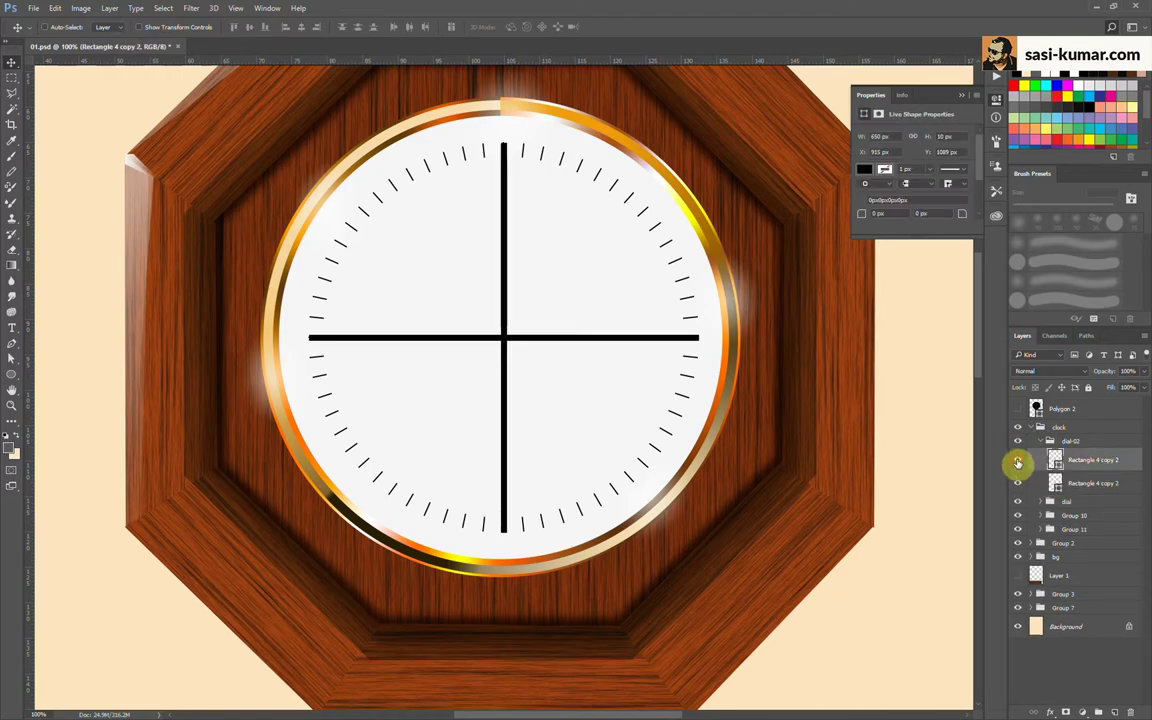
{"action": "left_click", "coordinate": [1095, 485]}
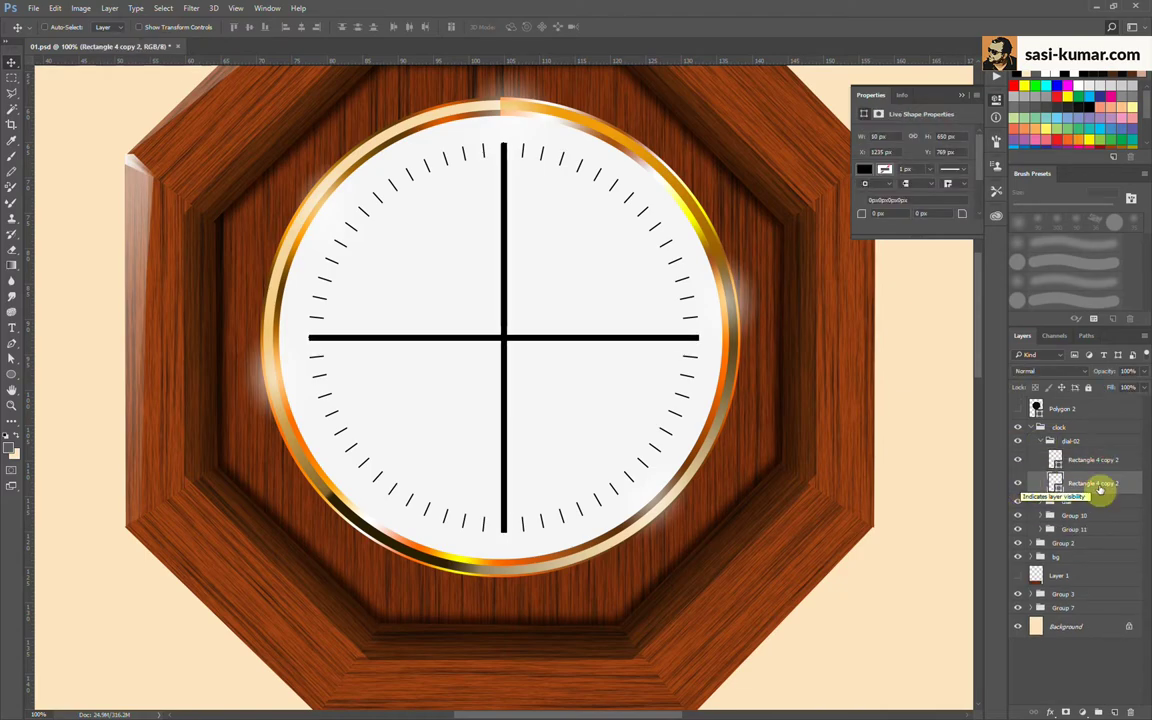
{"action": "key", "text": "Delete"}
{"action": "left_click", "coordinate": [532, 275]}
{"action": "key", "text": "ctrl+t"}
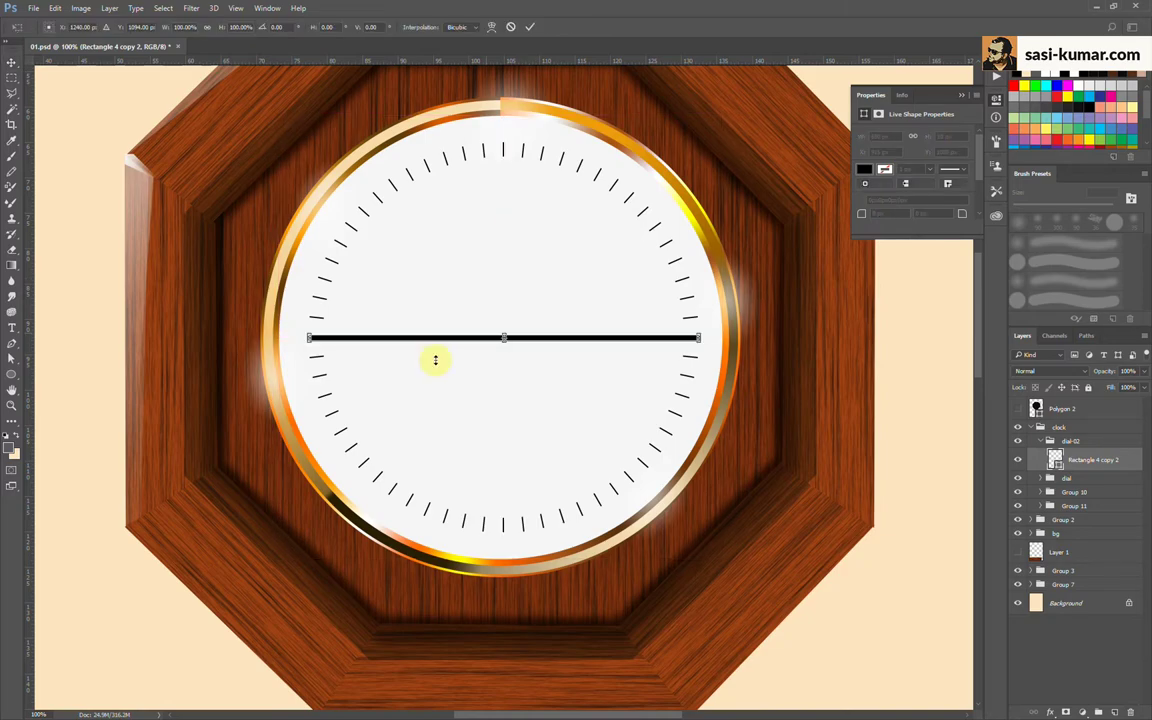
{"action": "scroll", "coordinate": [436, 360], "scroll_direction": "up", "scroll_amount": 5}
{"action": "scroll", "coordinate": [319, 293], "scroll_direction": "down", "scroll_amount": 2}
{"action": "scroll", "coordinate": [668, 411], "scroll_direction": "right", "scroll_amount": 5}
{"action": "key", "text": "Return"}
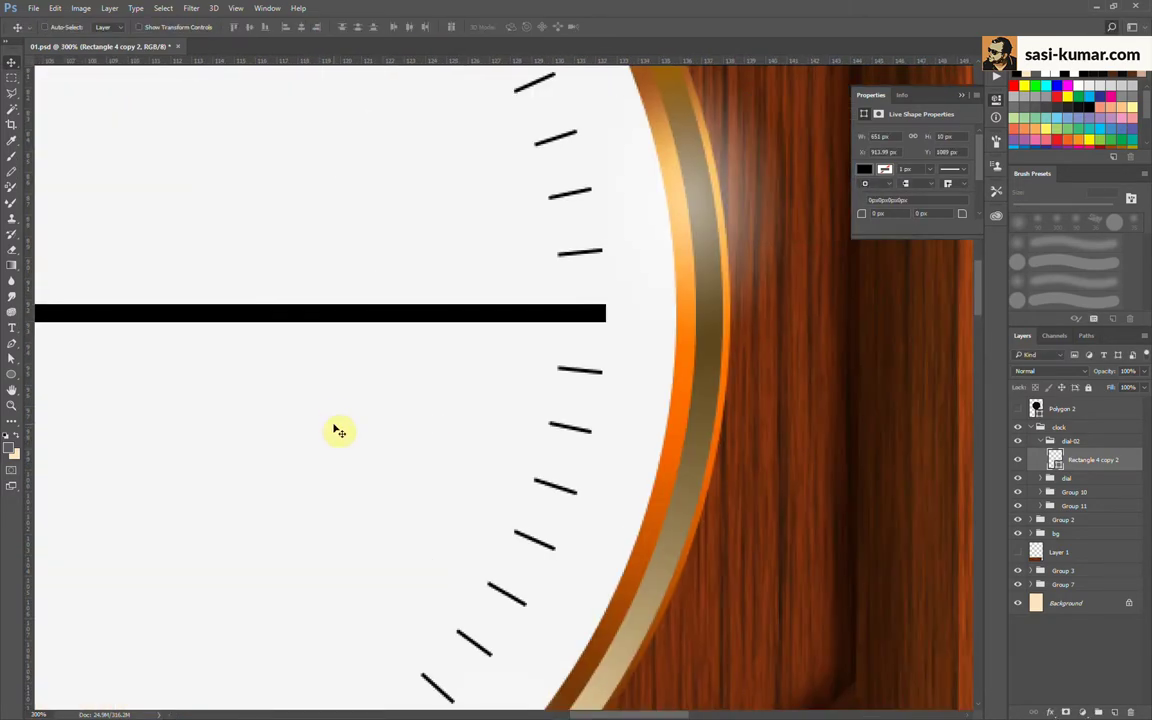
{"action": "key", "text": "ctrl+0"}
Step: Compute 360/12 = 30° in Calculator and start creating a new action
{"action": "key", "text": "ctrl+1"}
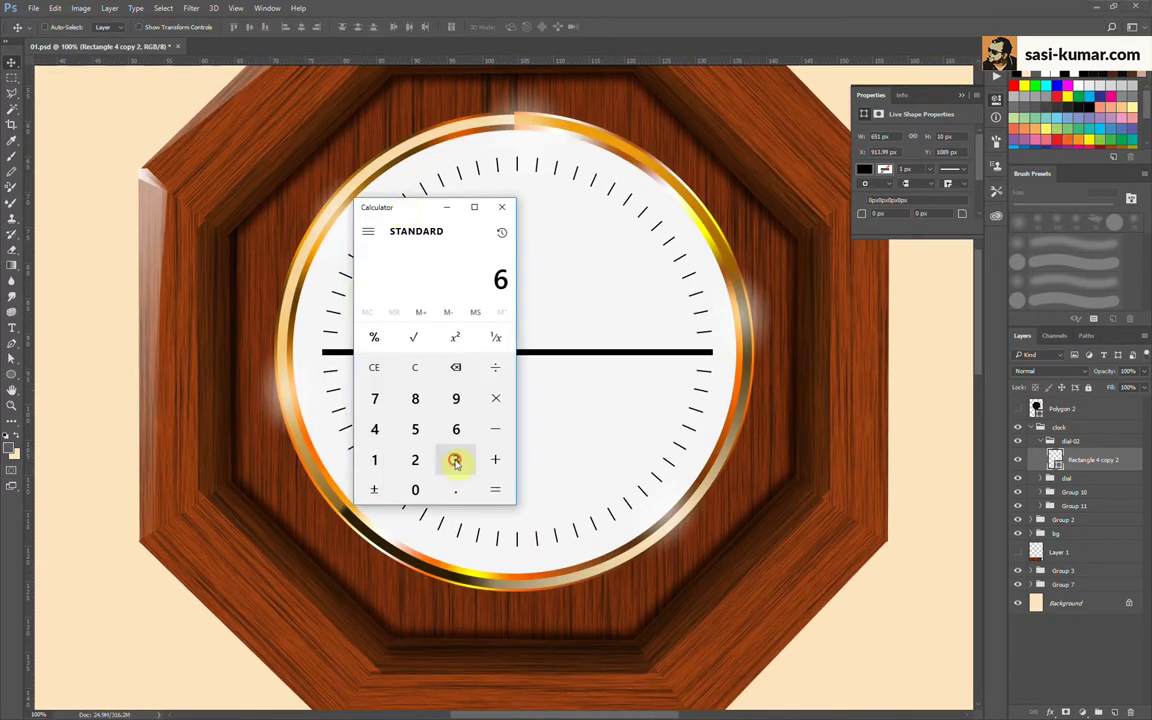
{"action": "type", "text": "360"}
{"action": "left_click", "coordinate": [495, 372]}
{"action": "type", "text": "12"}
{"action": "left_click", "coordinate": [446, 207]}
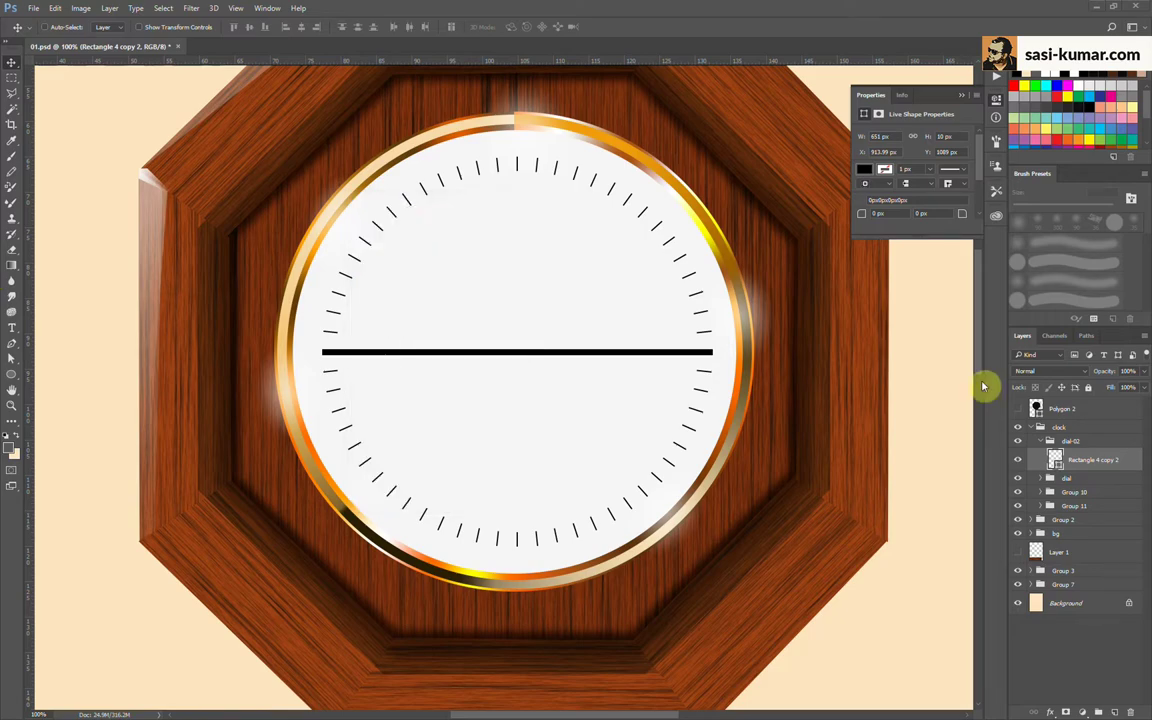
{"action": "left_click", "coordinate": [996, 76]}
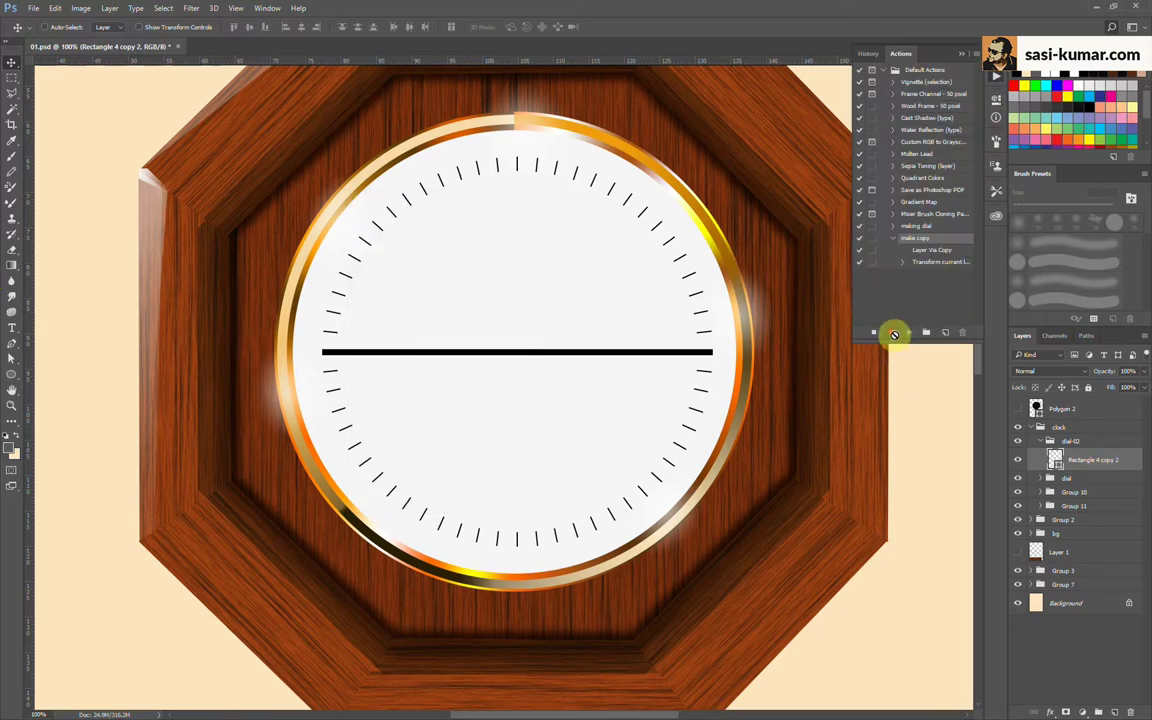
{"action": "left_click", "coordinate": [895, 334]}
{"action": "type", "text": "copy-hour"}
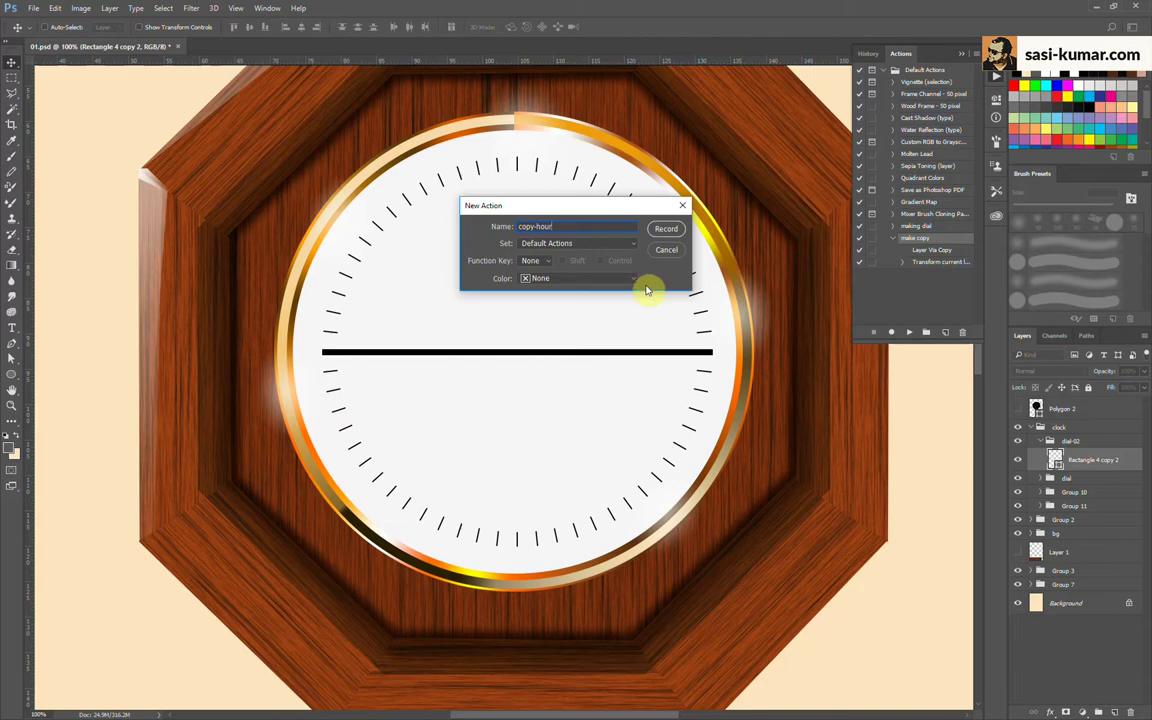
Step: Record a copy-hour action that duplicates the hour bar and rotates it exactly 30°
{"action": "key", "text": "Return"}
{"action": "key", "text": "ctrl+j"}
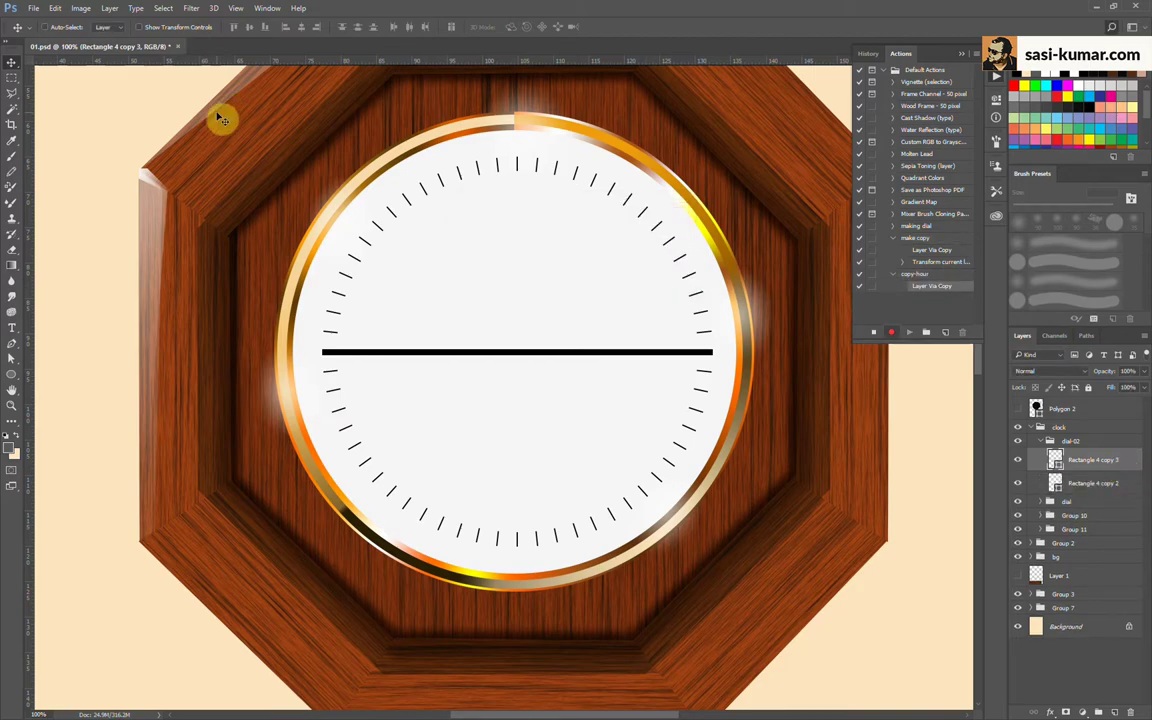
{"action": "key", "text": "ctrl+t"}
{"action": "left_click_drag", "start_coordinate": [118, 108], "coordinate": [149, 73]}
{"action": "type", "text": "30"}
{"action": "key", "text": "Return"}
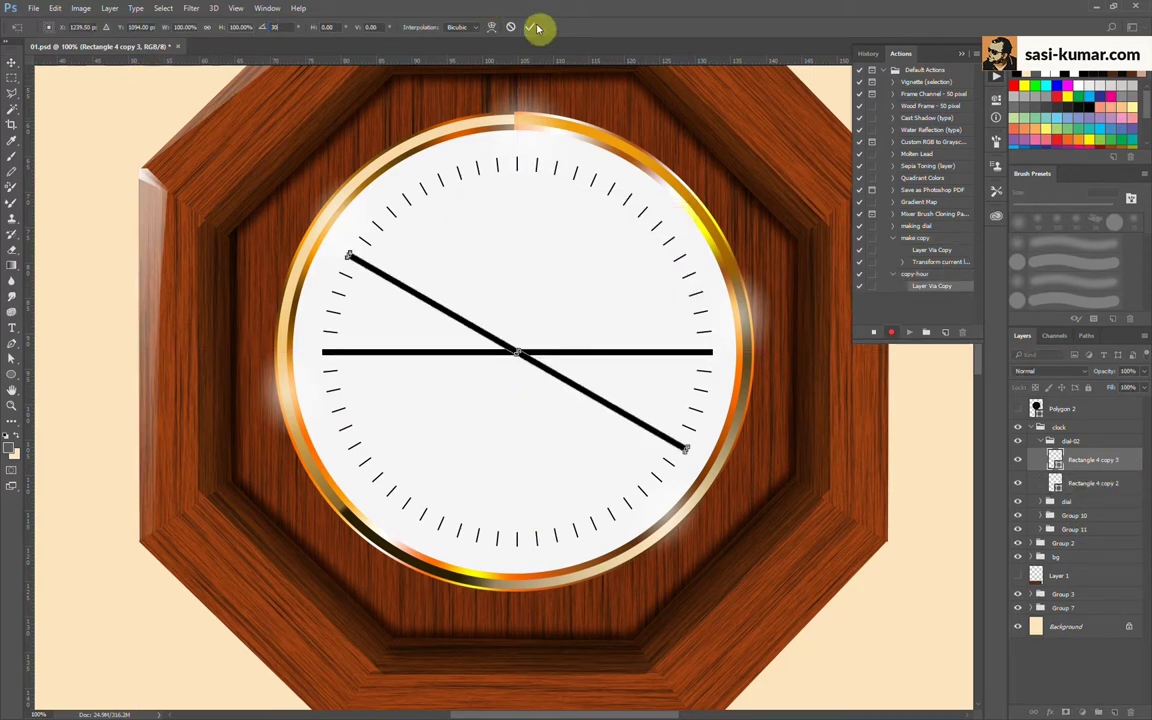
{"action": "left_click", "coordinate": [529, 27]}
Step: Replay copy-hour to complete twelve spokes and convert them into one smart object
{"action": "left_click", "coordinate": [908, 333]}
{"action": "left_click", "coordinate": [908, 333]}
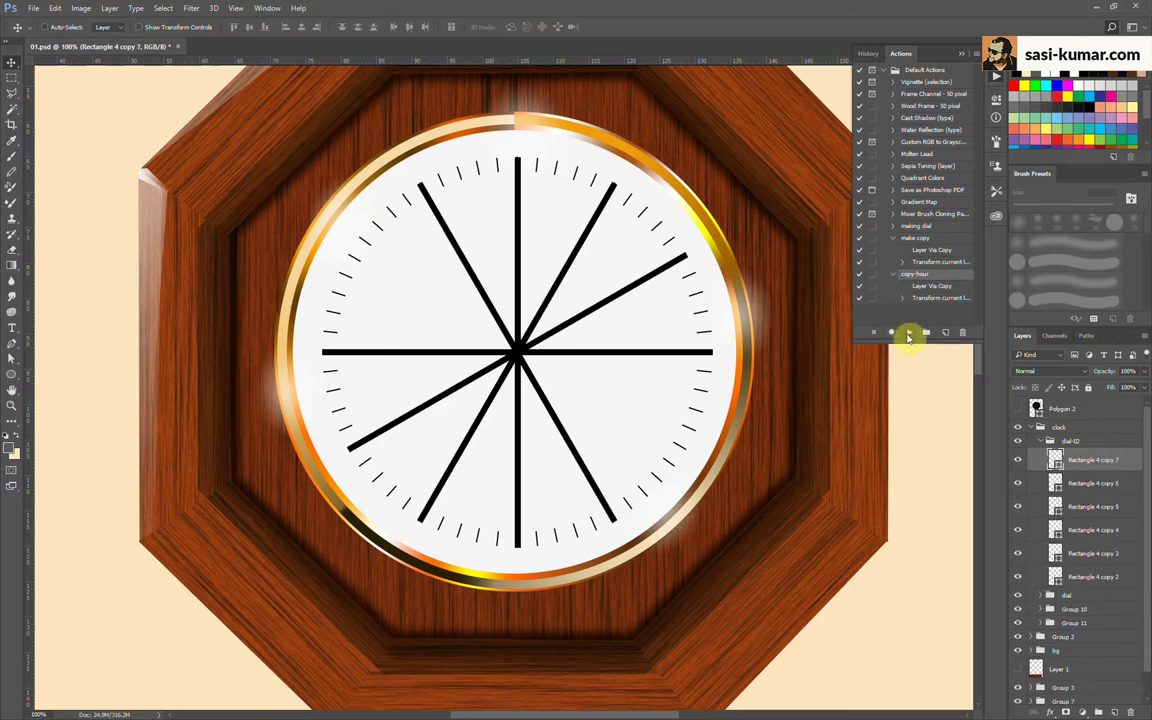
{"action": "left_click", "coordinate": [908, 333]}
{"action": "right_click", "coordinate": [1102, 599]}
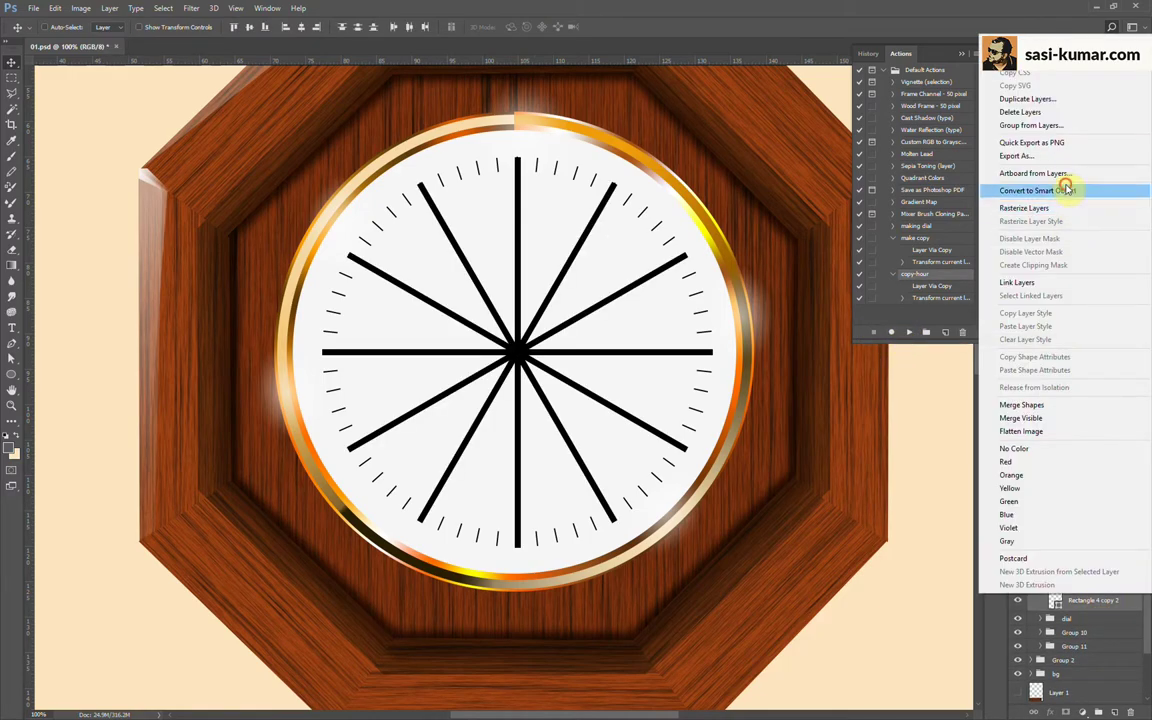
{"action": "left_click", "coordinate": [1065, 185]}
Step: Mask out the spokes' centres with a centred inverted circle mask, leaving thick hour marks
{"action": "left_click", "coordinate": [20, 375]}
{"action": "left_click", "coordinate": [62, 397]}
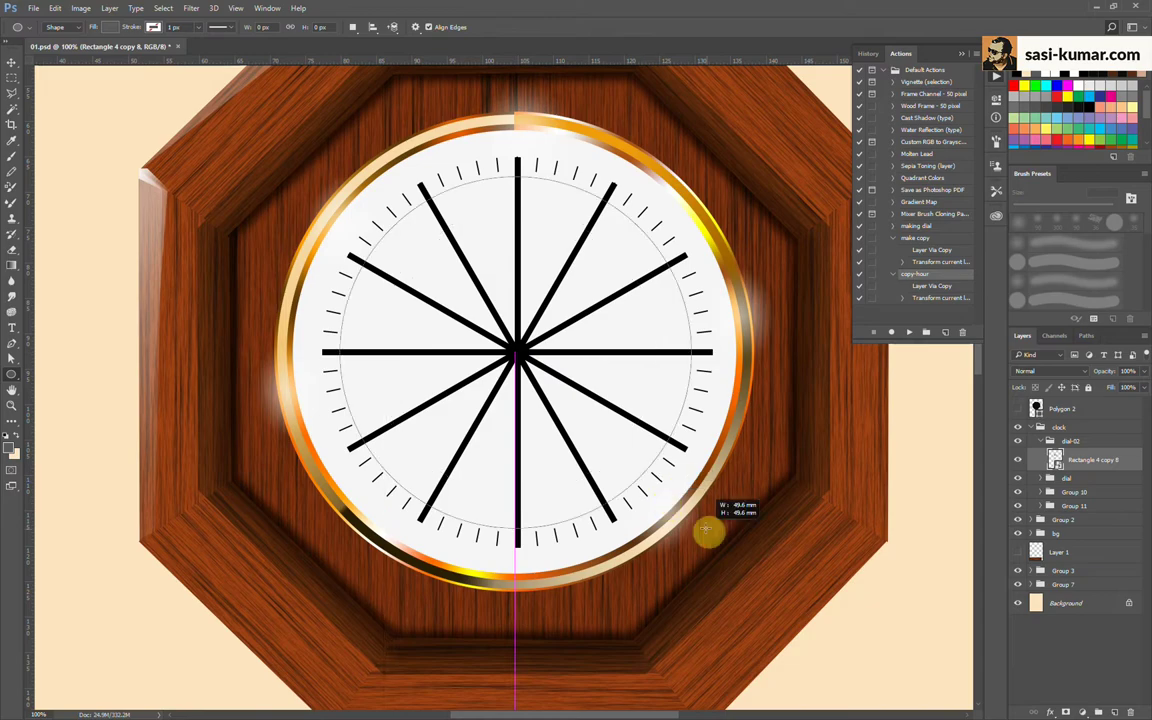
{"action": "left_click_drag", "start_coordinate": [517, 352], "coordinate": [690, 527]}
{"action": "left_click", "coordinate": [12, 62]}
{"action": "left_click", "coordinate": [265, 27]}
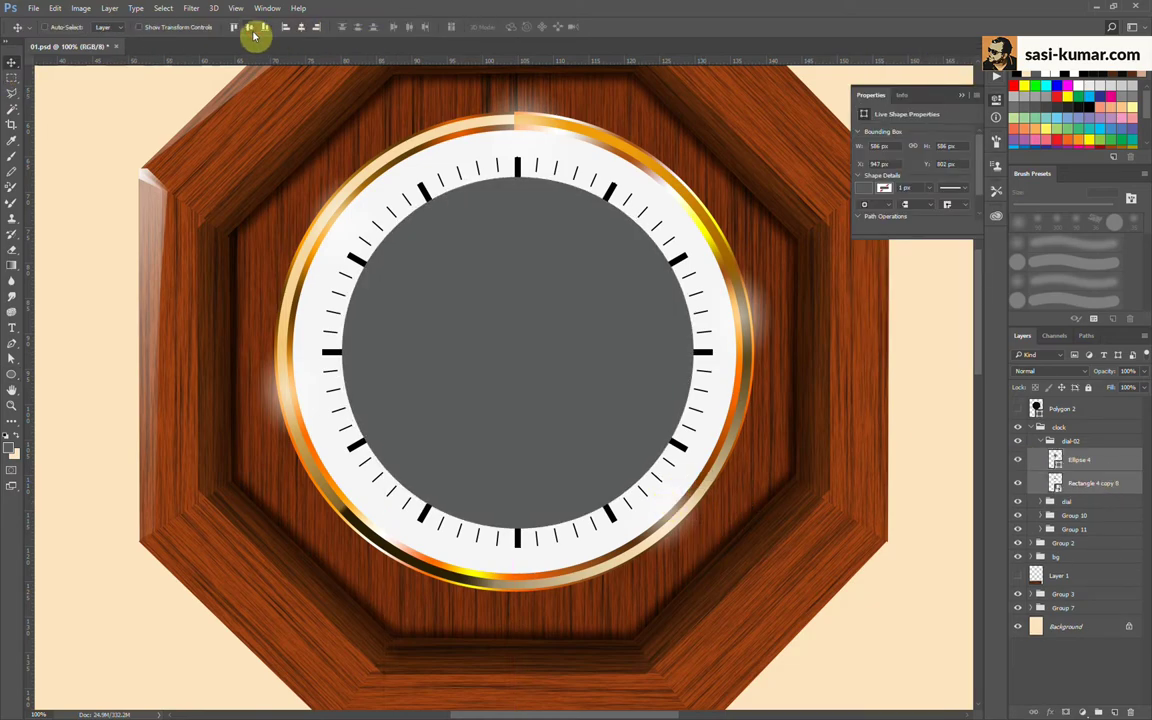
{"action": "left_click", "coordinate": [1055, 460], "text": "ctrl"}
{"action": "left_click", "coordinate": [1085, 712]}
{"action": "left_click", "coordinate": [1075, 483]}
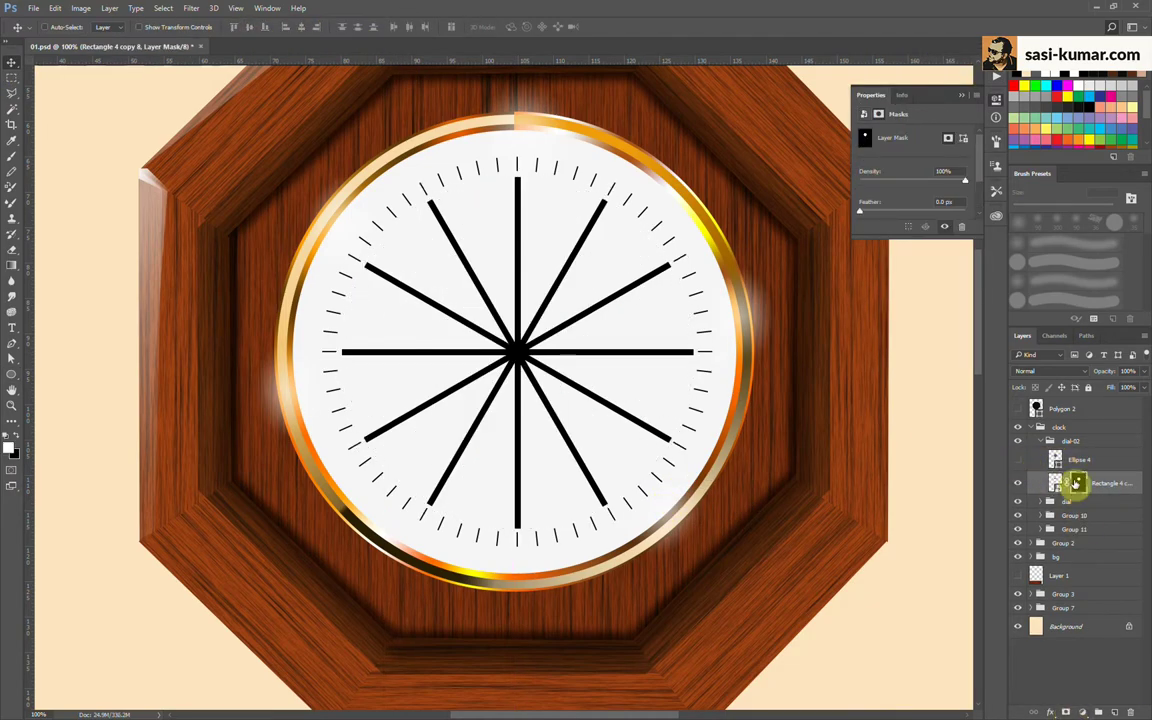
{"action": "key", "text": "ctrl+i"}
{"action": "left_click", "coordinate": [1078, 459]}
{"action": "key", "text": "Delete"}
{"action": "left_click", "coordinate": [532, 270]}
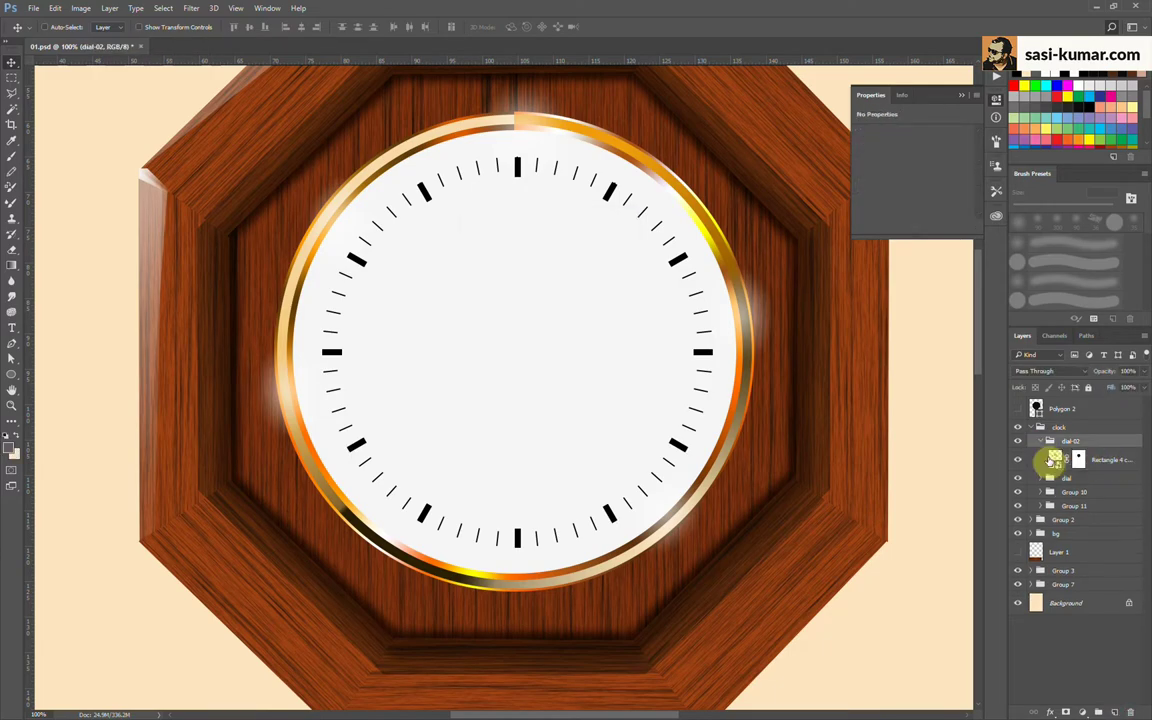
Step: Combine the dial and dial-02 groups into a single smart object
{"action": "left_click", "coordinate": [1078, 459], "text": "shift"}
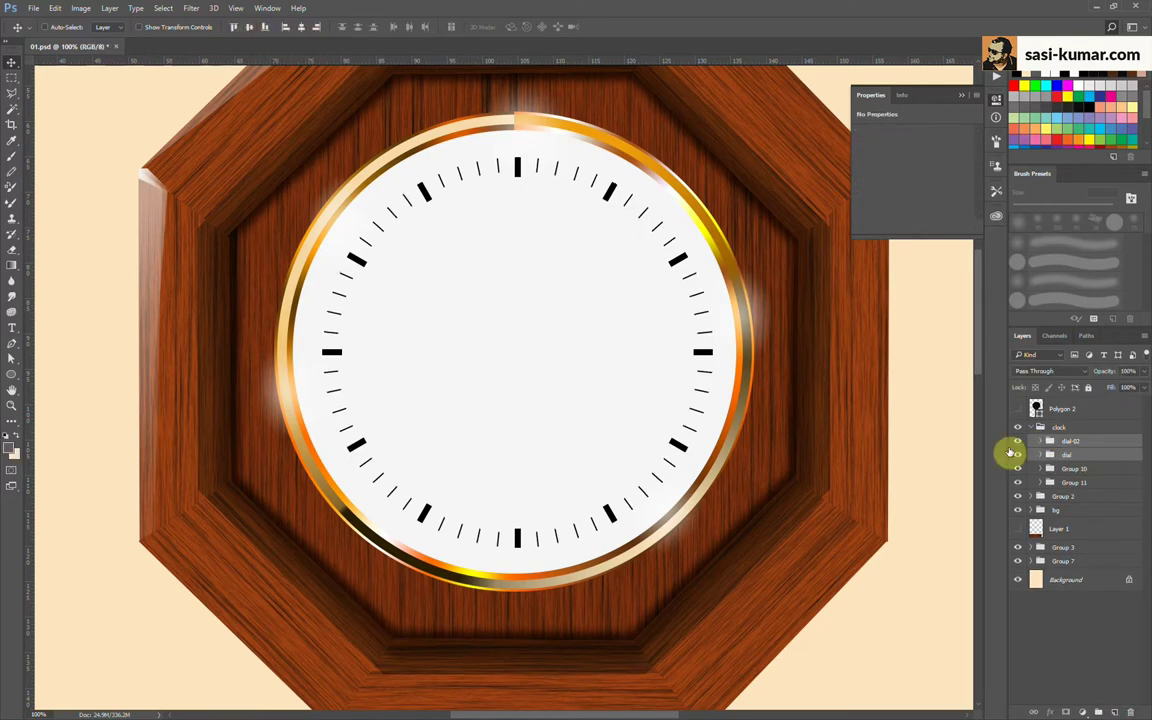
{"action": "key", "text": "ctrl+minus"}
{"action": "key", "text": "ctrl+plus"}
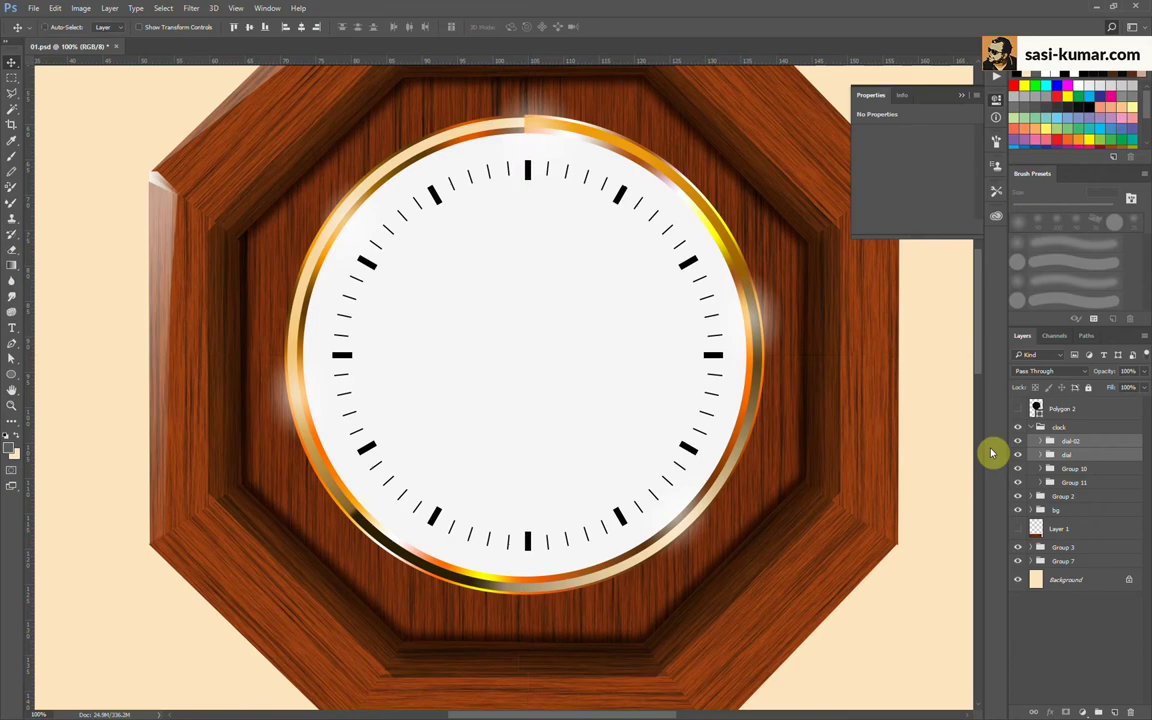
{"action": "right_click", "coordinate": [1095, 448]}
{"action": "left_click", "coordinate": [1040, 190]}
Step: Draw a white-filled circle over the dial and move it below the tick marks
{"action": "key", "text": "ctrl+minus"}
{"action": "key", "text": "ctrl+minus"}
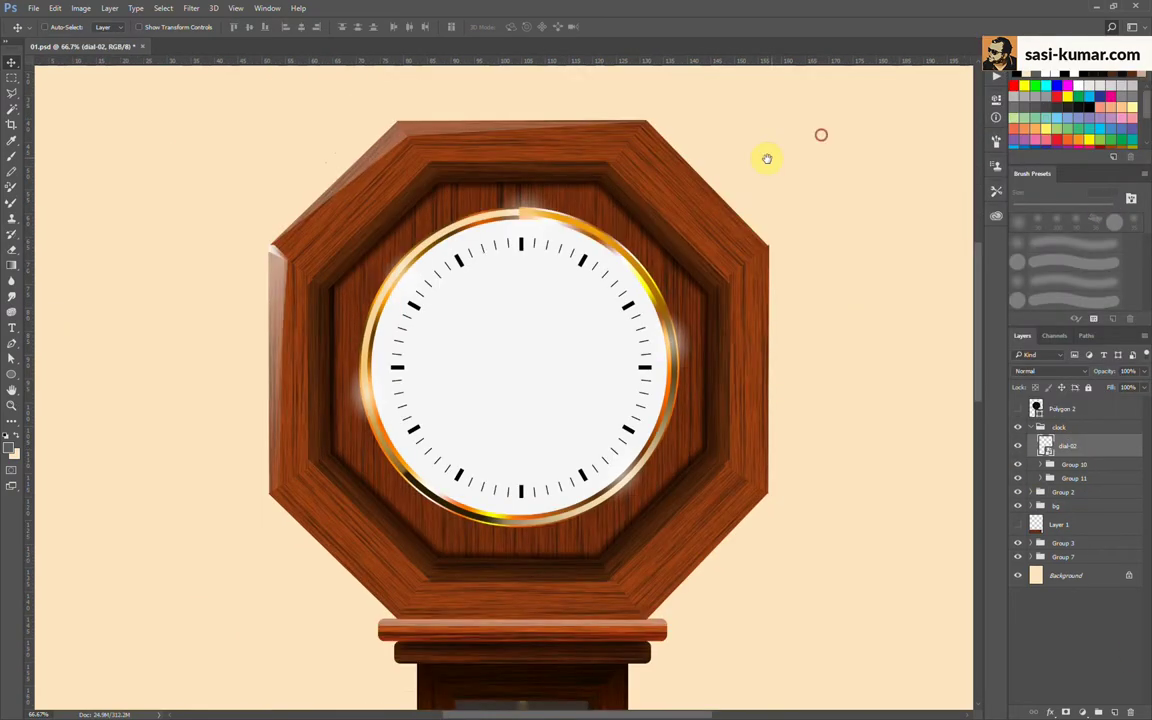
{"action": "left_click_drag", "start_coordinate": [770, 115], "coordinate": [775, 94]}
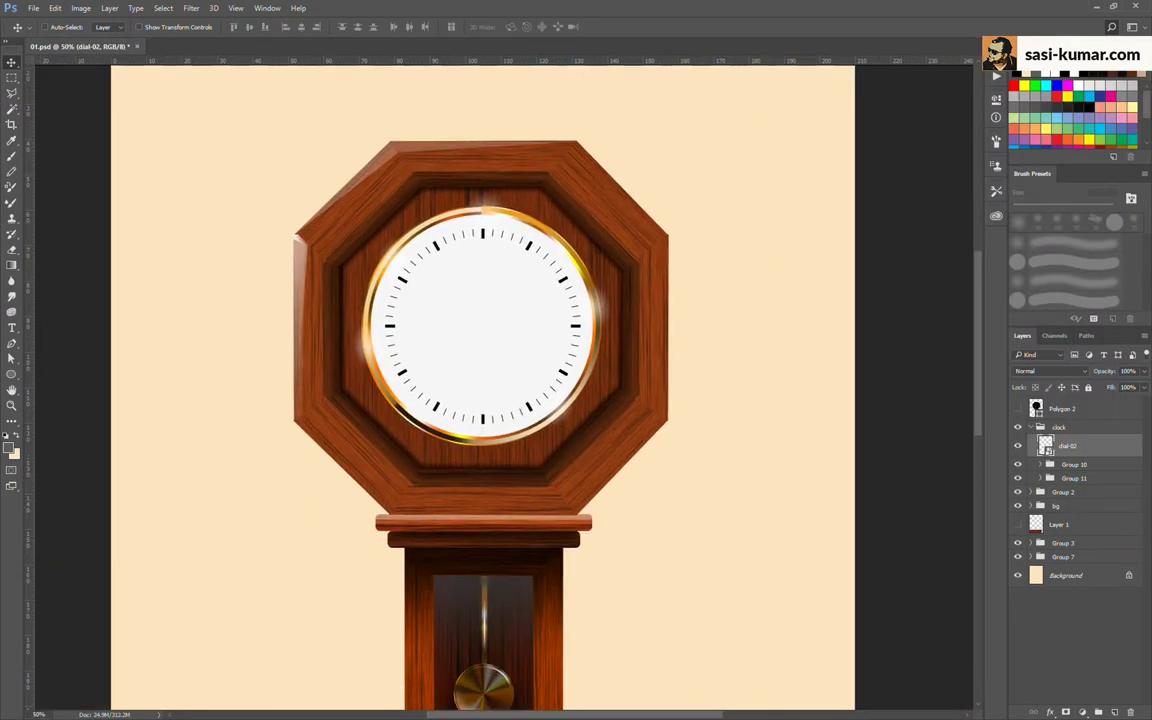
{"action": "left_click", "coordinate": [1080, 427]}
{"action": "left_click", "coordinate": [1068, 446]}
{"action": "key", "text": "ctrl+plus"}
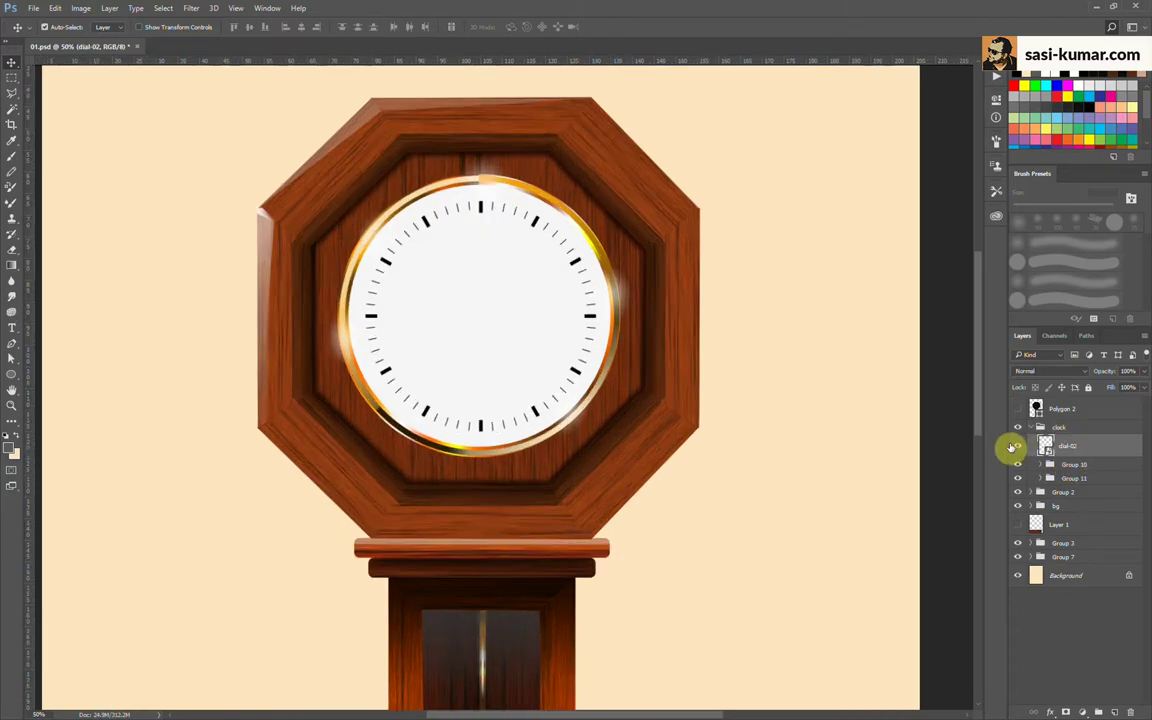
{"action": "left_click", "coordinate": [12, 374]}
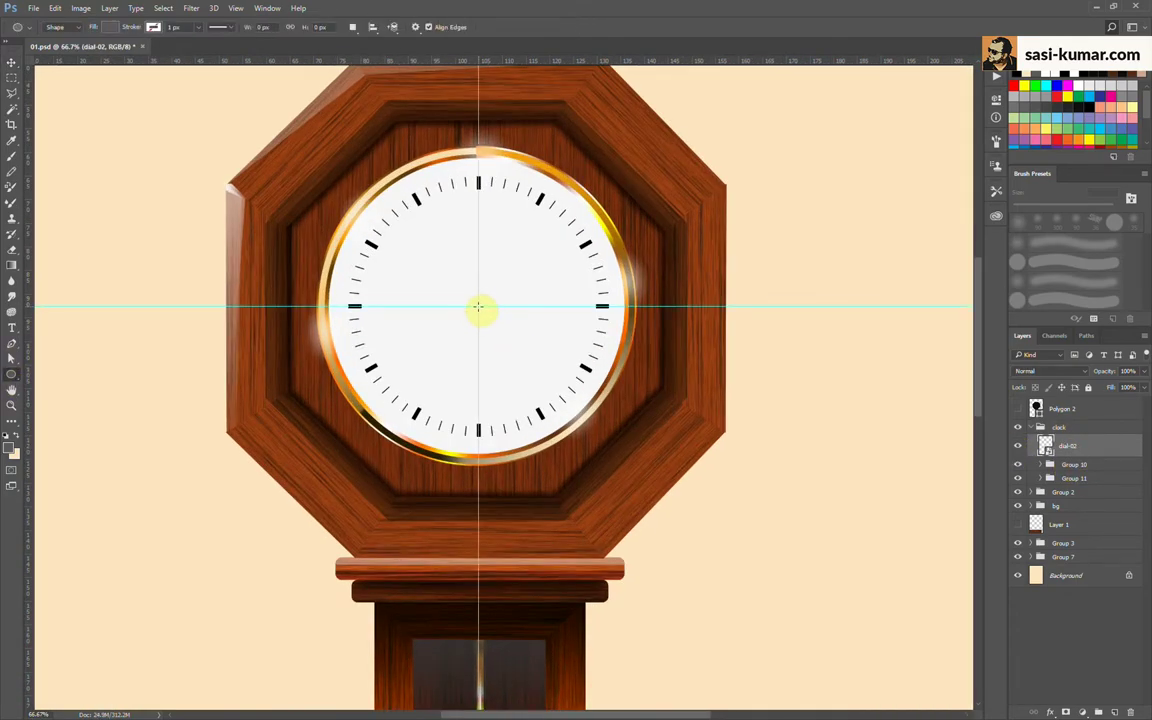
{"action": "left_click_drag", "start_coordinate": [478, 307], "coordinate": [610, 437]}
{"action": "left_click", "coordinate": [869, 190]}
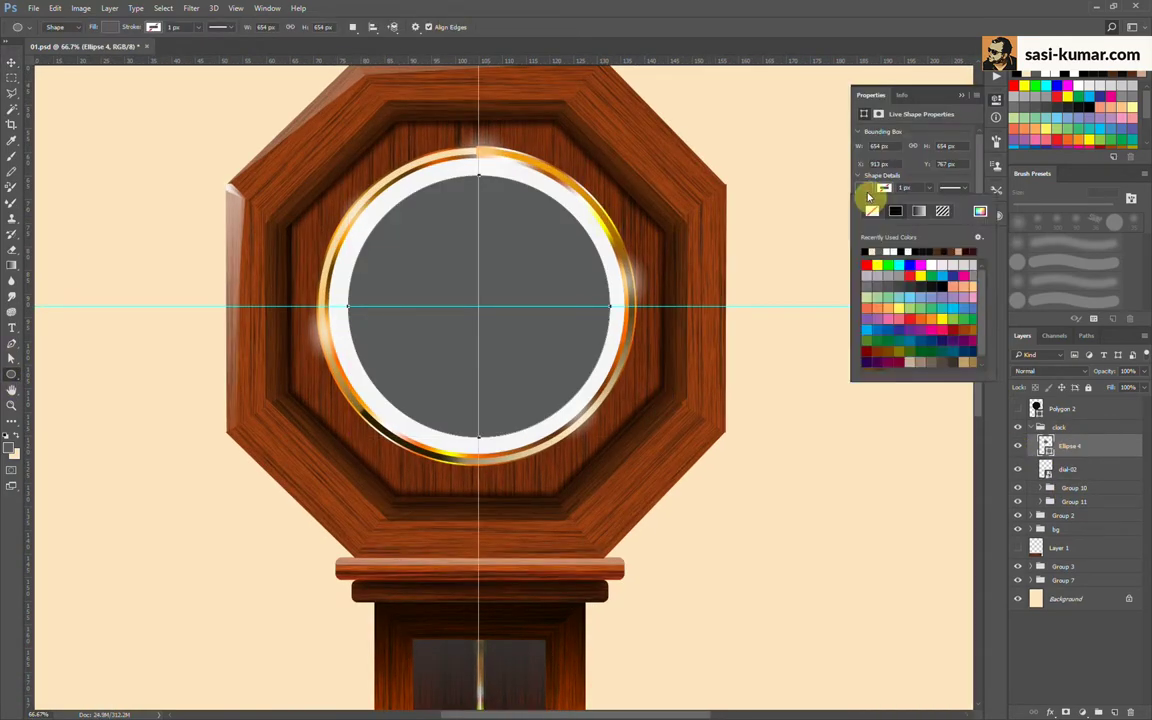
{"action": "left_click", "coordinate": [887, 251]}
{"action": "left_click", "coordinate": [12, 64]}
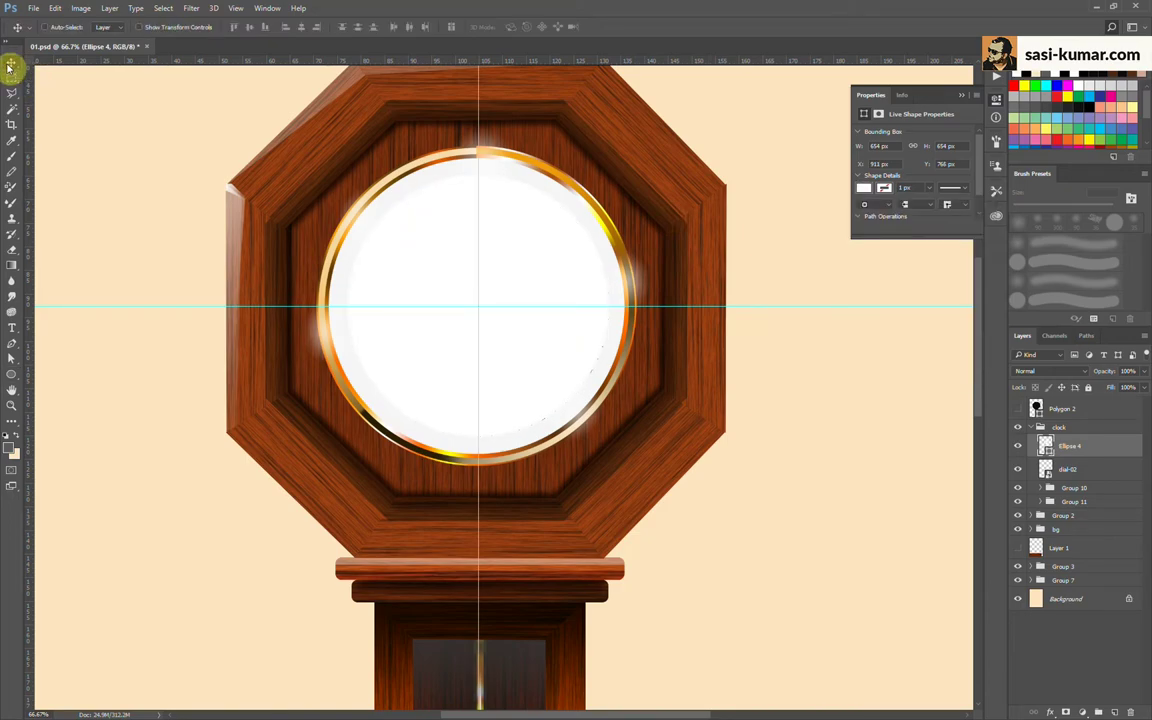
{"action": "key", "text": "ctrl+bracketleft"}
Step: Give the white circle a thin dark Stroke layer style and hide the guides
{"action": "double_click", "coordinate": [1126, 469]}
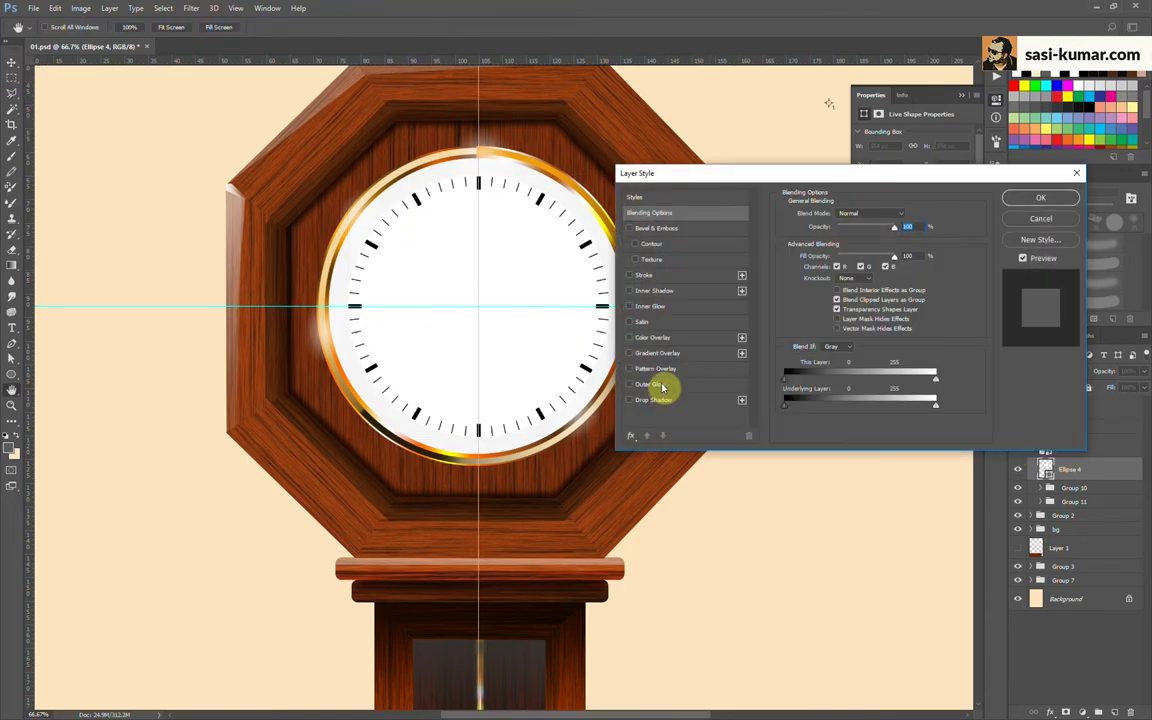
{"action": "left_click", "coordinate": [669, 277]}
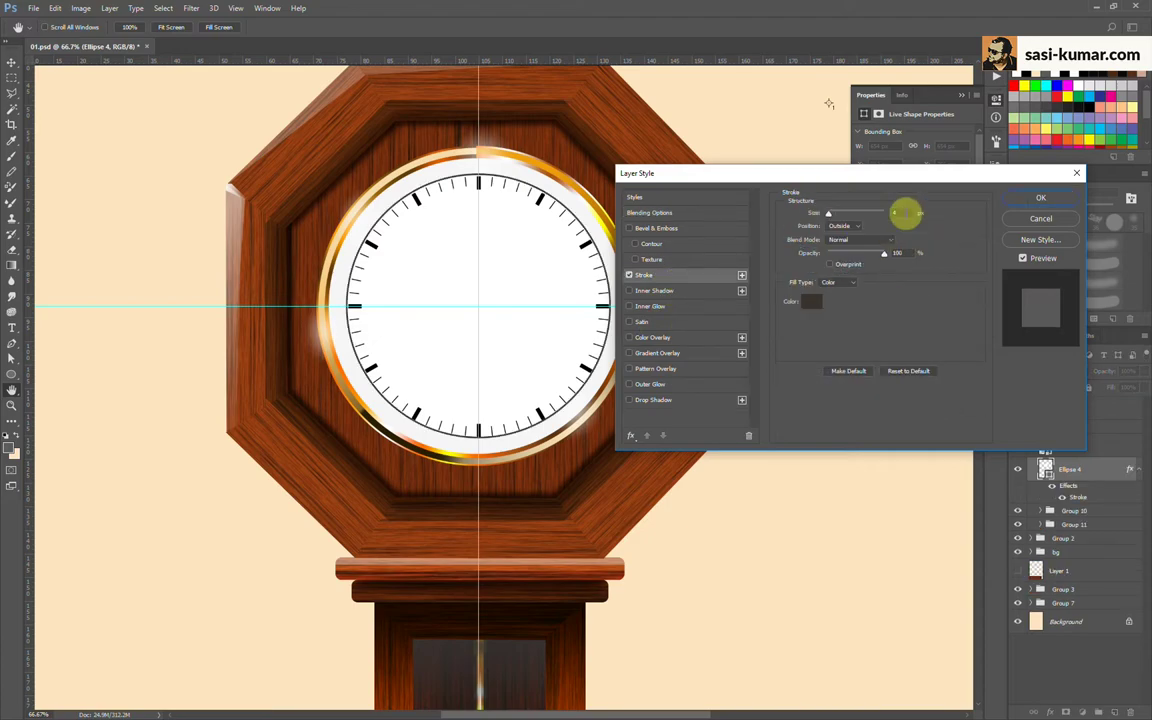
{"action": "type", "text": "1"}
{"action": "type", "text": "2"}
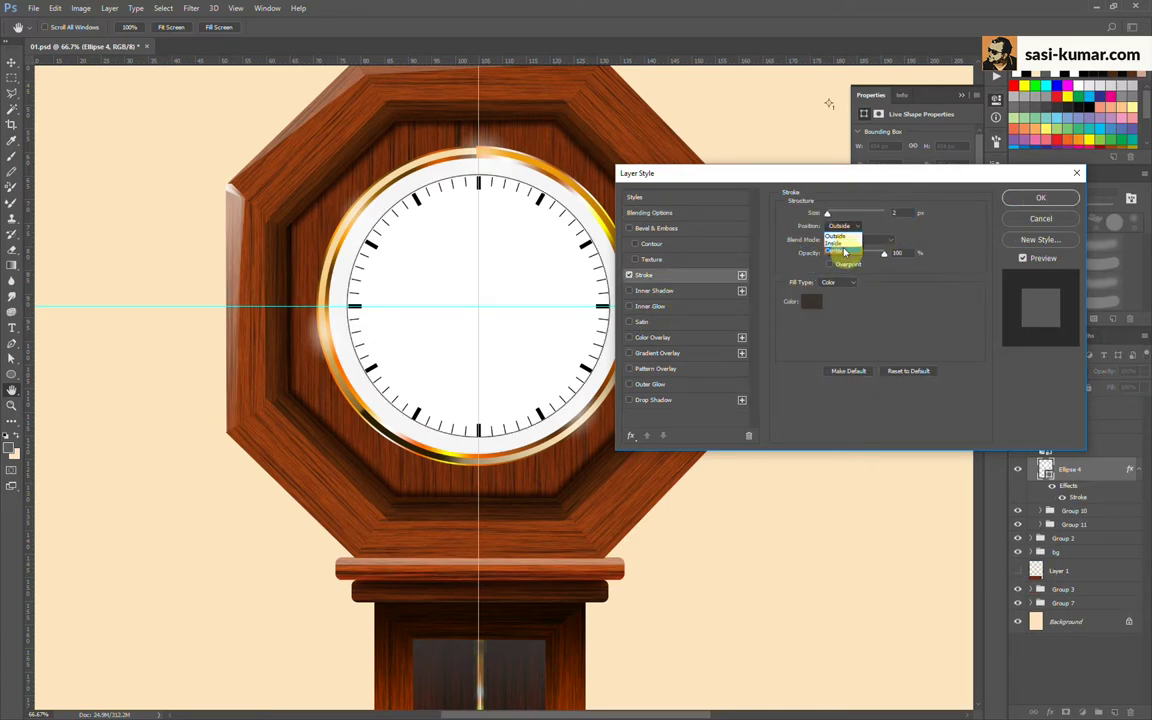
{"action": "left_click", "coordinate": [1040, 197]}
{"action": "key", "text": "ctrl+1"}
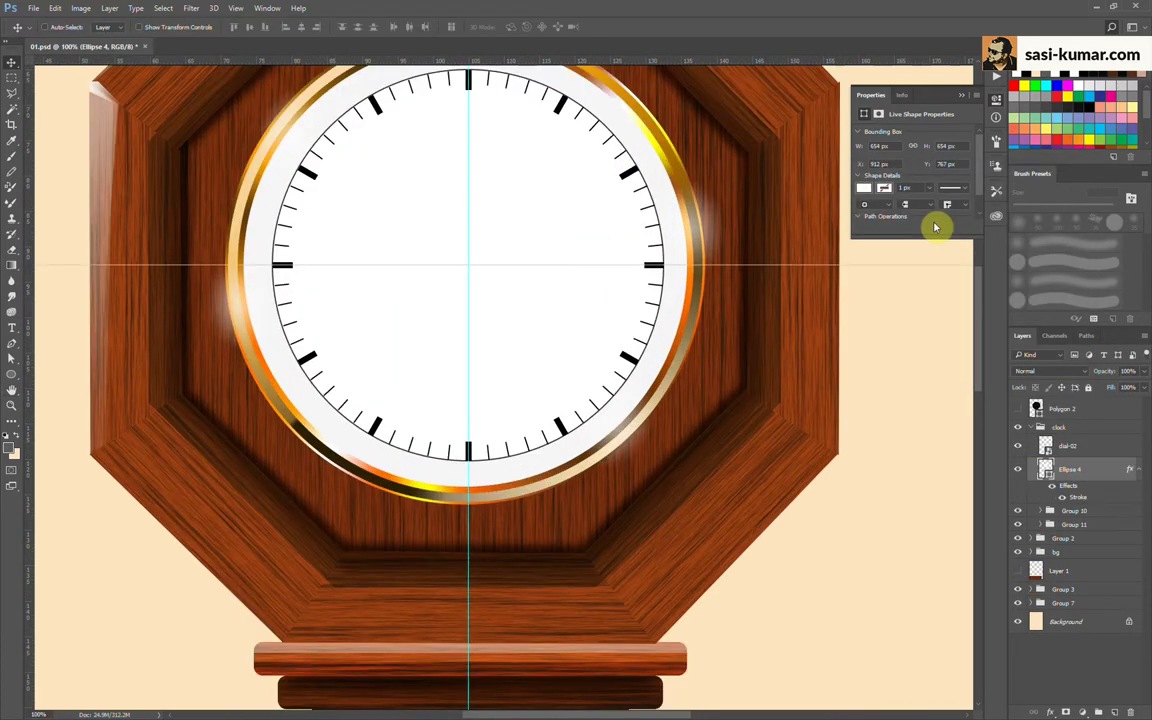
{"action": "key", "text": "ctrl+semicolon"}
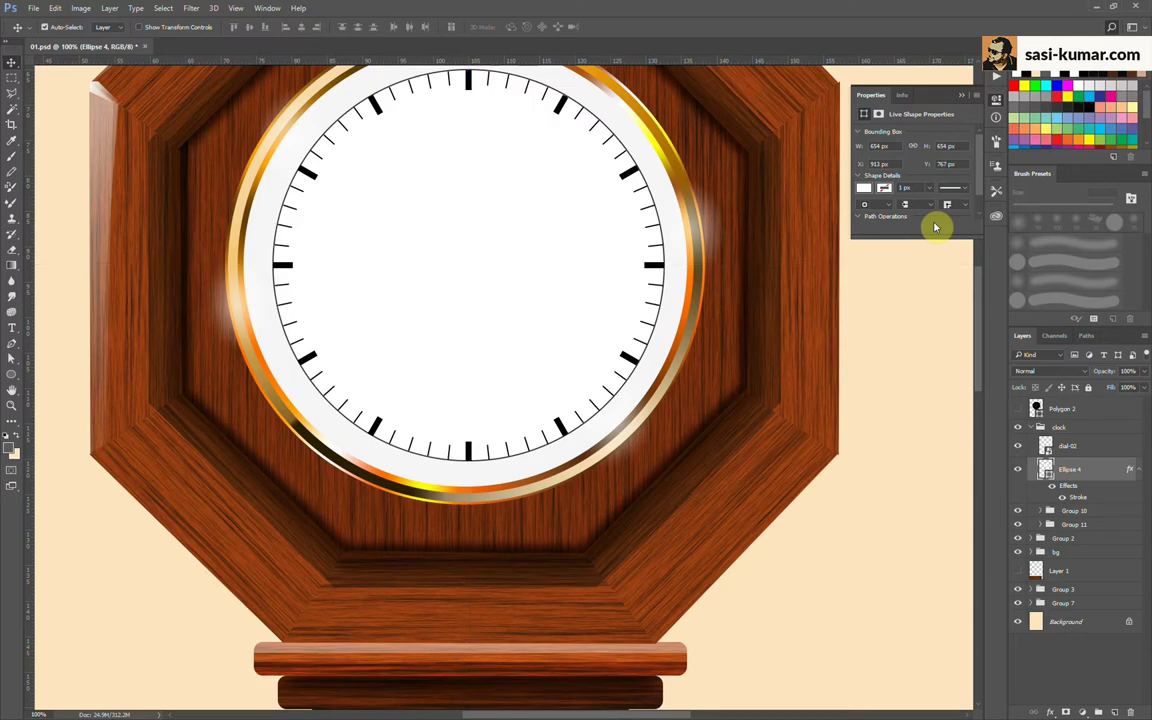
Step: Duplicate the outlined circle and shrink the copy slightly to form a ringed track
{"action": "key", "text": "ctrl+j"}
{"action": "key", "text": "ctrl+t"}
{"action": "left_click_drag", "start_coordinate": [661, 470], "coordinate": [643, 452]}
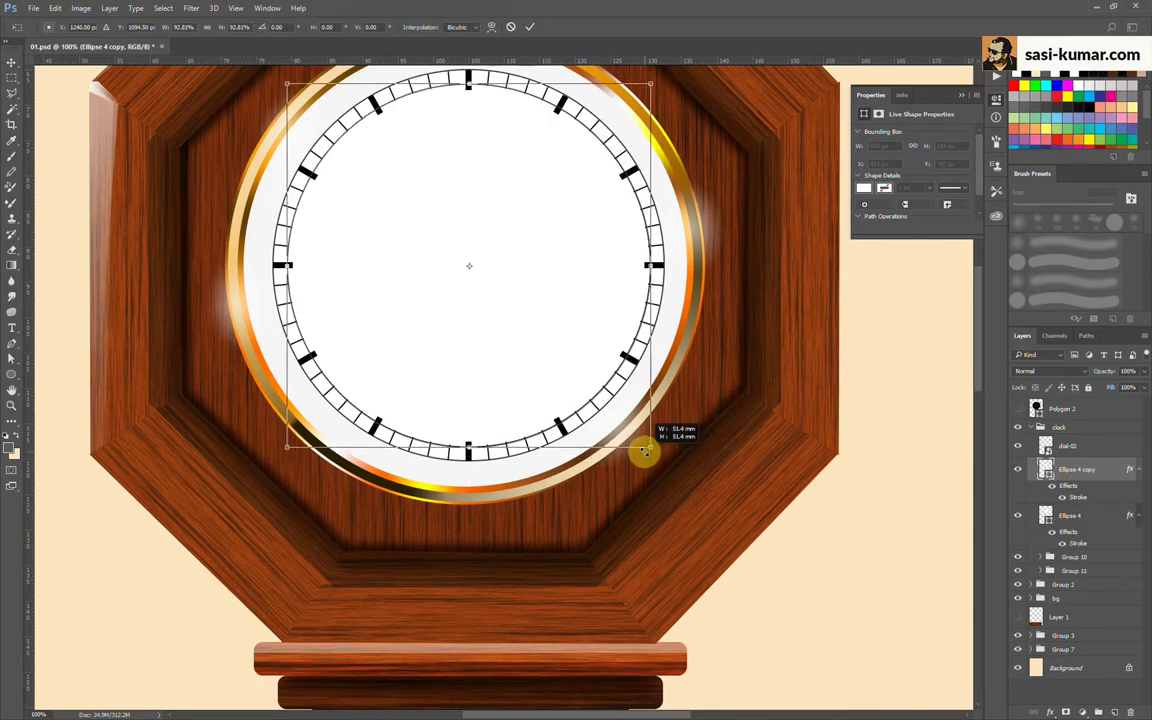
{"action": "key", "text": "ctrl+plus"}
{"action": "key", "text": "ctrl+plus"}
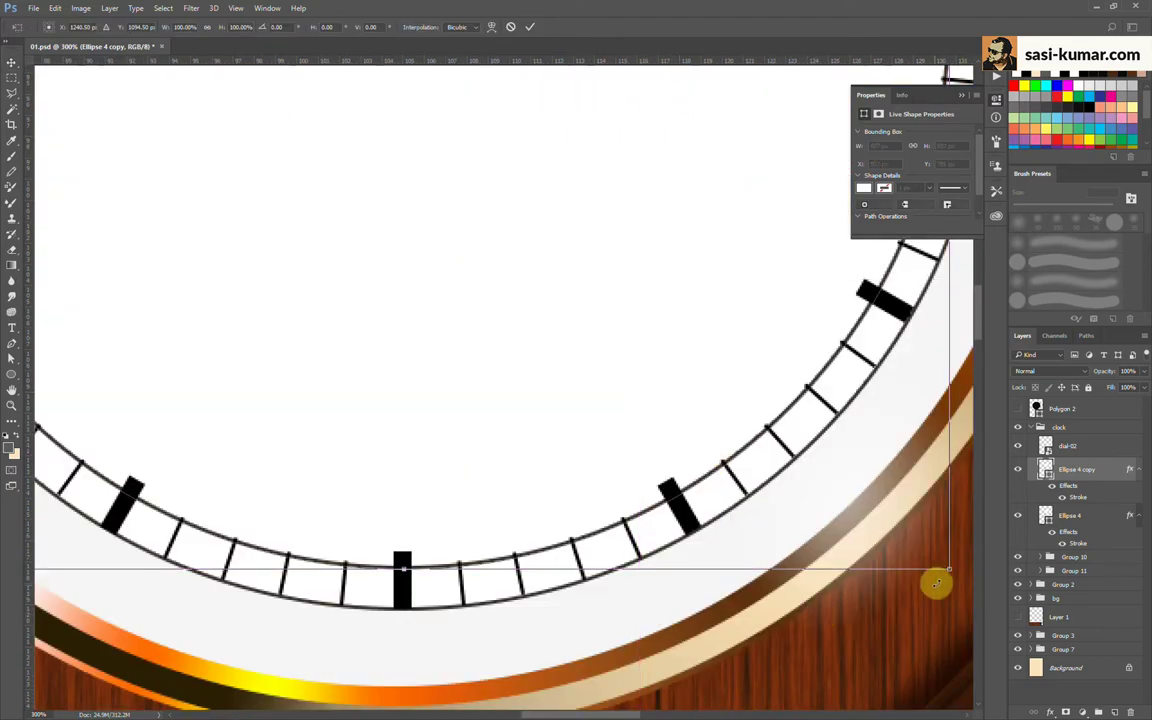
{"action": "left_click_drag", "start_coordinate": [936, 584], "coordinate": [941, 568]}
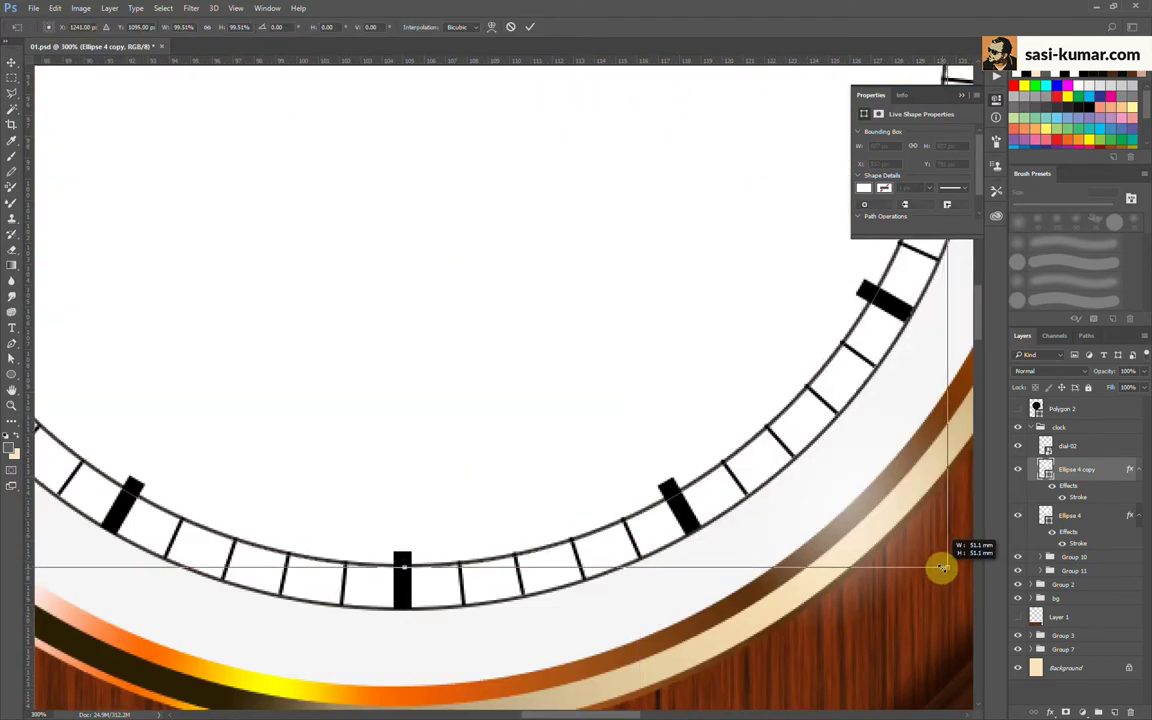
{"action": "key", "text": "Return"}
{"action": "key", "text": "ctrl+minus"}
{"action": "key", "text": "ctrl+minus"}
{"action": "key", "text": "ctrl+minus"}
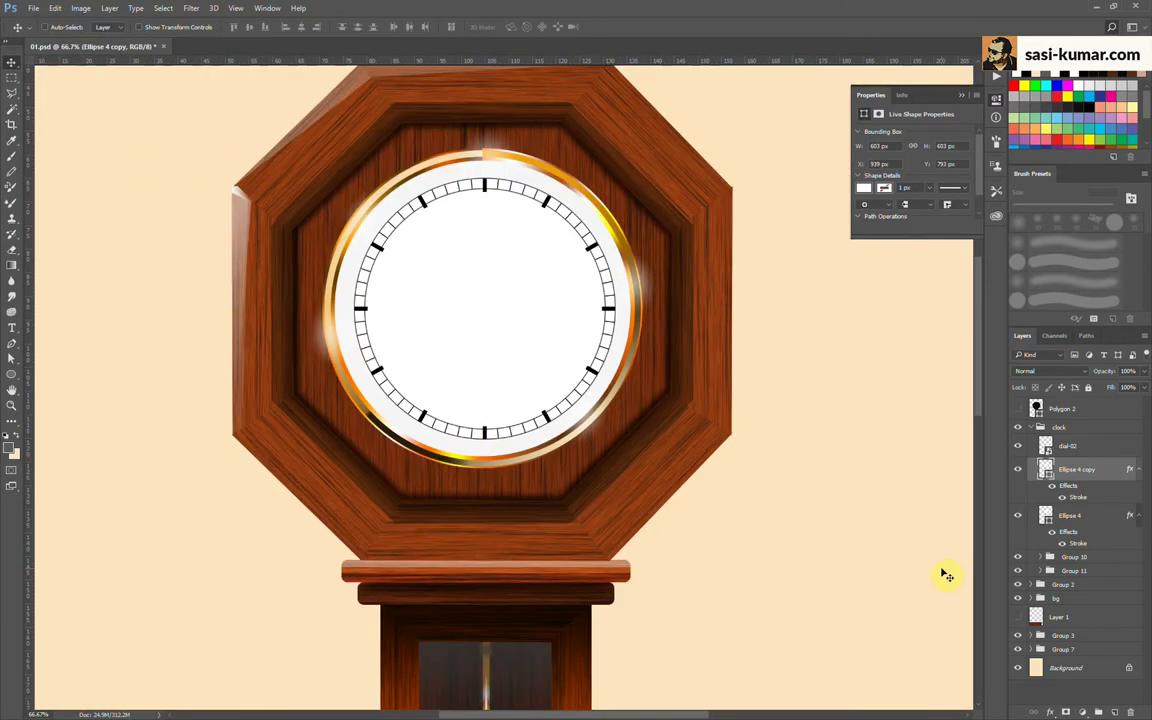
{"action": "left_click", "coordinate": [1032, 428]}
Step: Create a new 'numbers' group in the clock group and type the 12 numeral on the dial
{"action": "left_click", "coordinate": [1032, 428]}
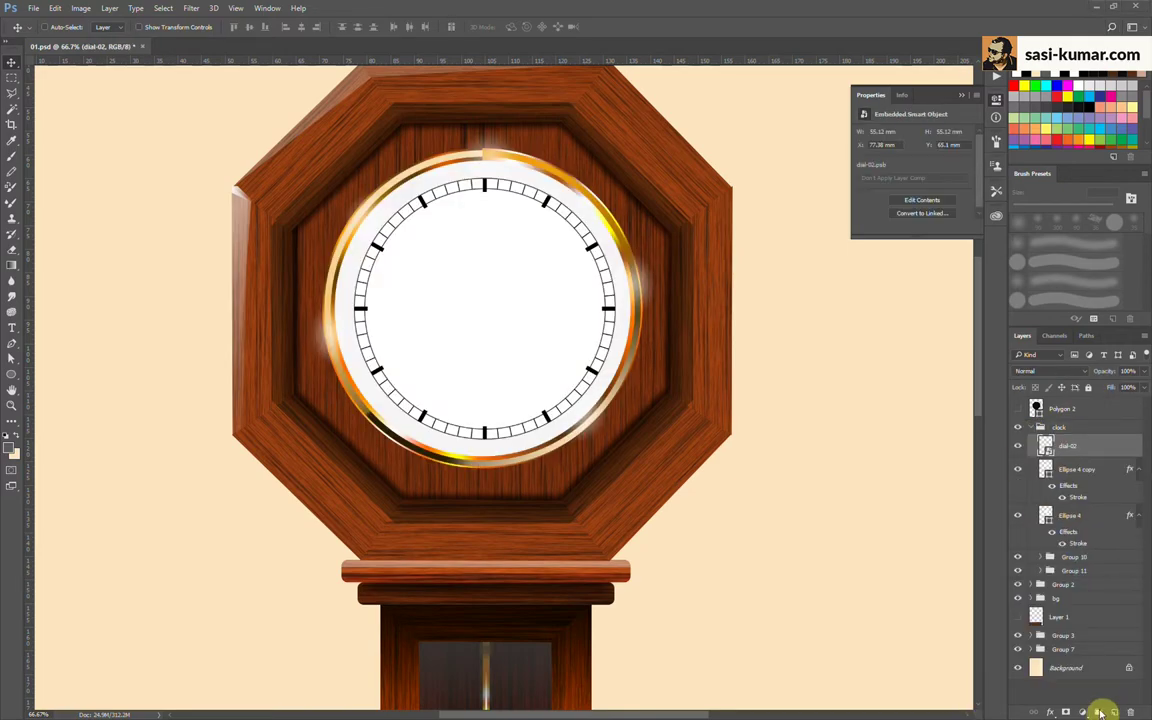
{"action": "left_click", "coordinate": [1072, 442]}
{"action": "type", "text": "numbers"}
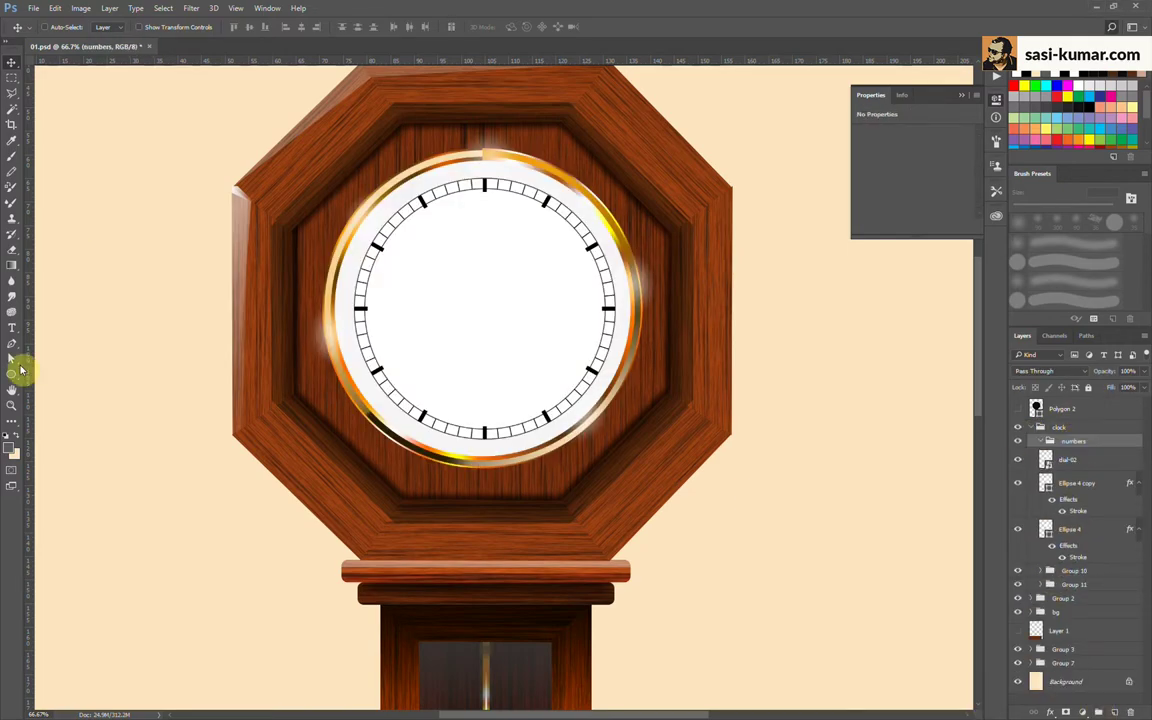
{"action": "key", "text": "t"}
{"action": "left_click", "coordinate": [453, 285]}
{"action": "type", "text": "1"}
{"action": "key", "text": "ctrl+Return"}
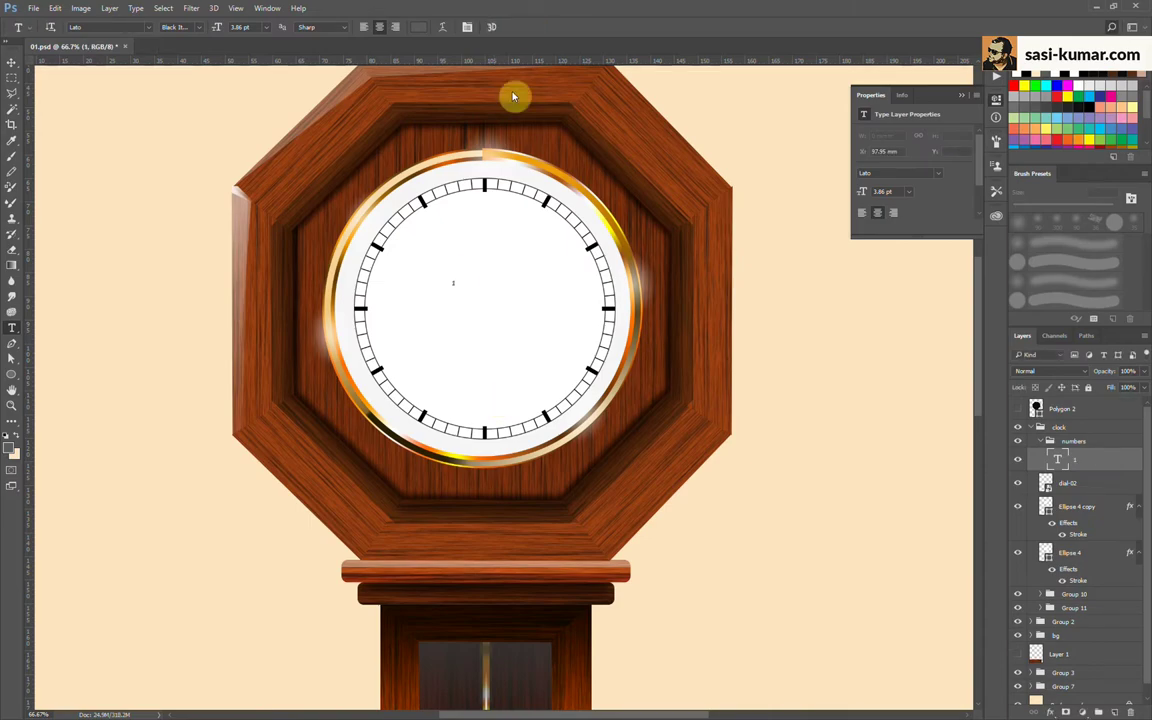
{"action": "left_click", "coordinate": [517, 33]}
Step: Enlarge the 12 and move it near the top of the dial
{"action": "key", "text": "v"}
{"action": "key", "text": "ctrl+t"}
{"action": "mouse_move", "coordinate": [457, 290]}
{"action": "left_mouse_down"}
{"action": "mouse_move", "coordinate": [496, 314]}
{"action": "mouse_move", "coordinate": [512, 220]}
{"action": "left_mouse_up"}
{"action": "left_click", "coordinate": [527, 31]}
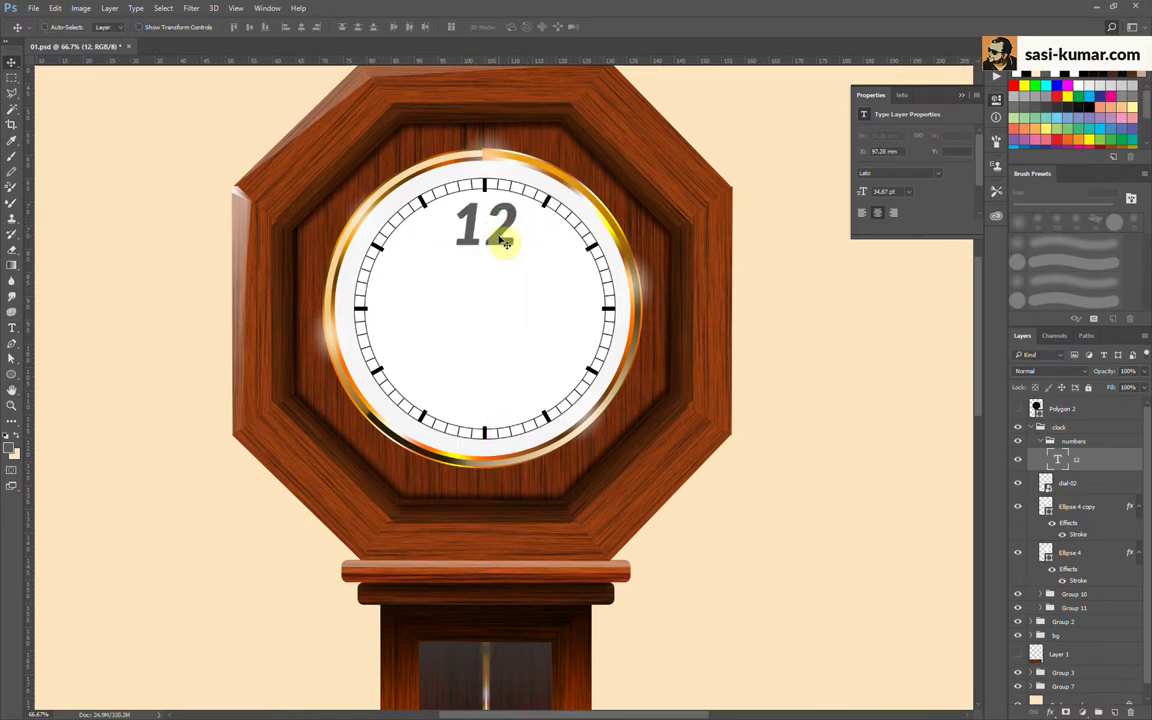
Step: Set the 12 in Adobe Caslon Pro and colour it black
{"action": "key", "text": "t"}
{"action": "left_click", "coordinate": [110, 27]}
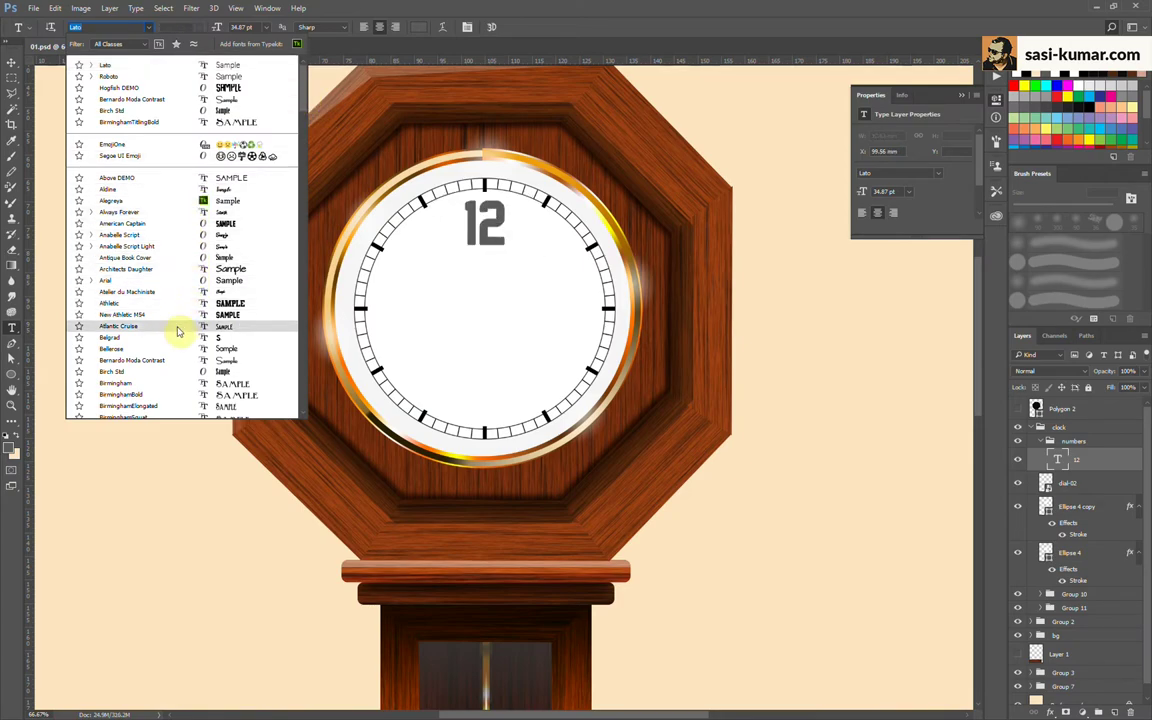
{"action": "scroll", "coordinate": [303, 123], "scroll_direction": "down", "scroll_amount": 5}
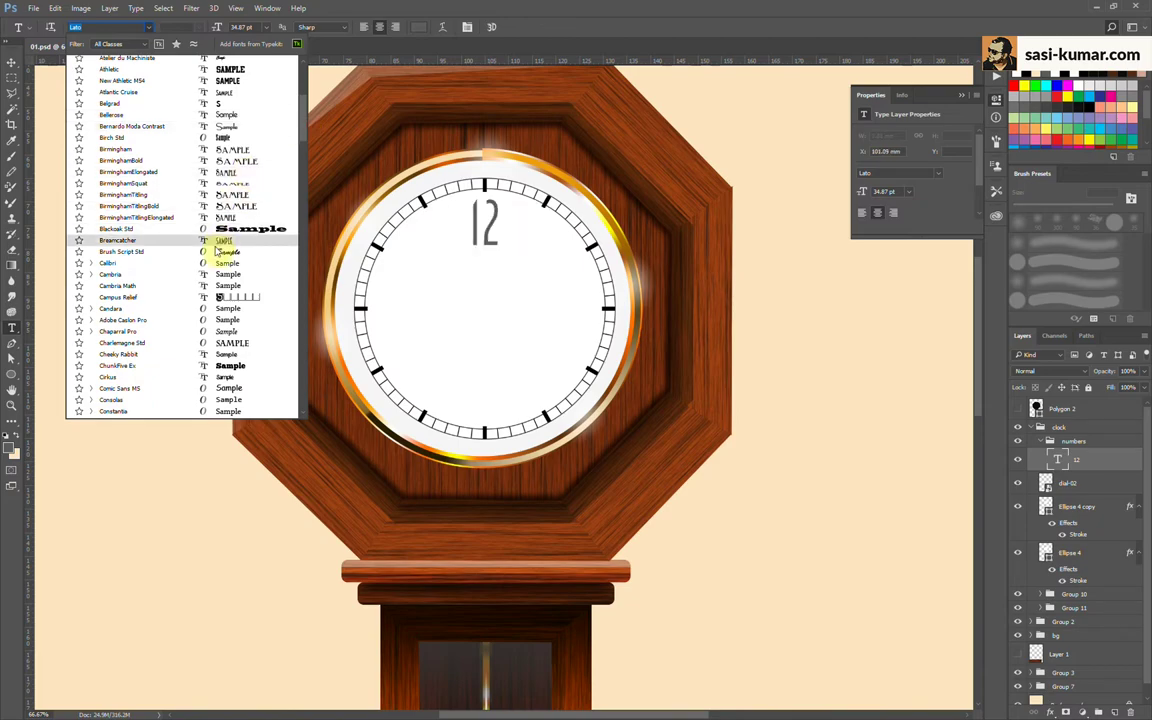
{"action": "left_click", "coordinate": [207, 322]}
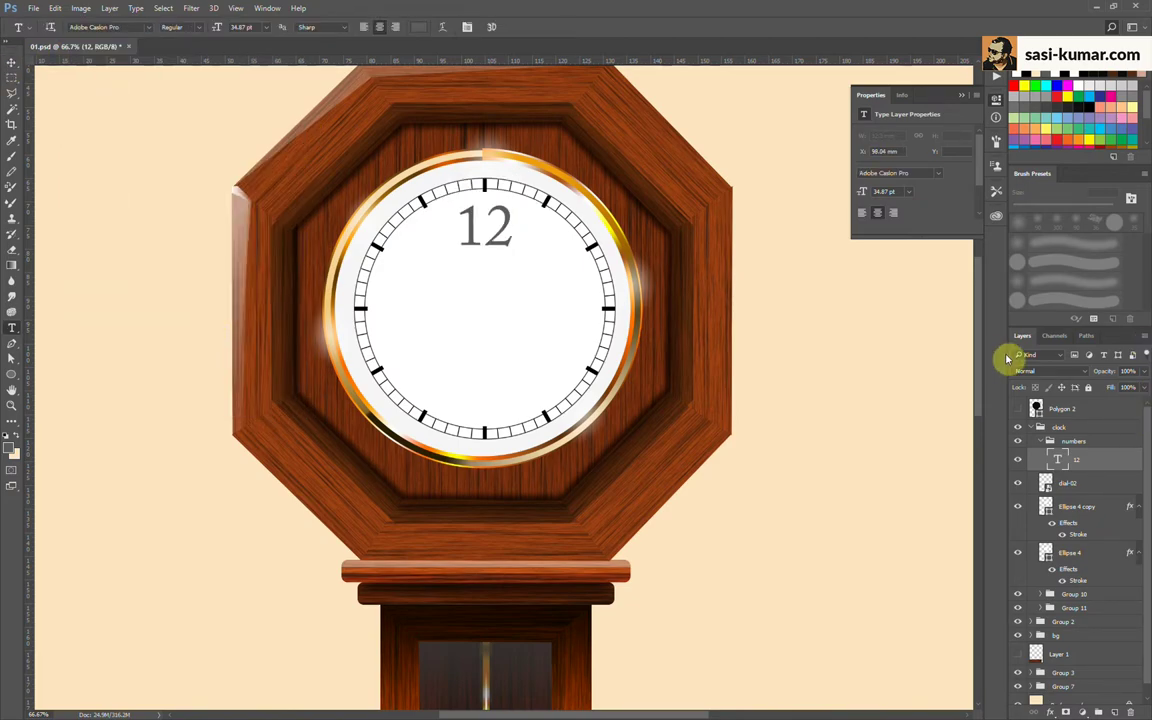
{"action": "left_click", "coordinate": [418, 27]}
{"action": "key", "text": "Return"}
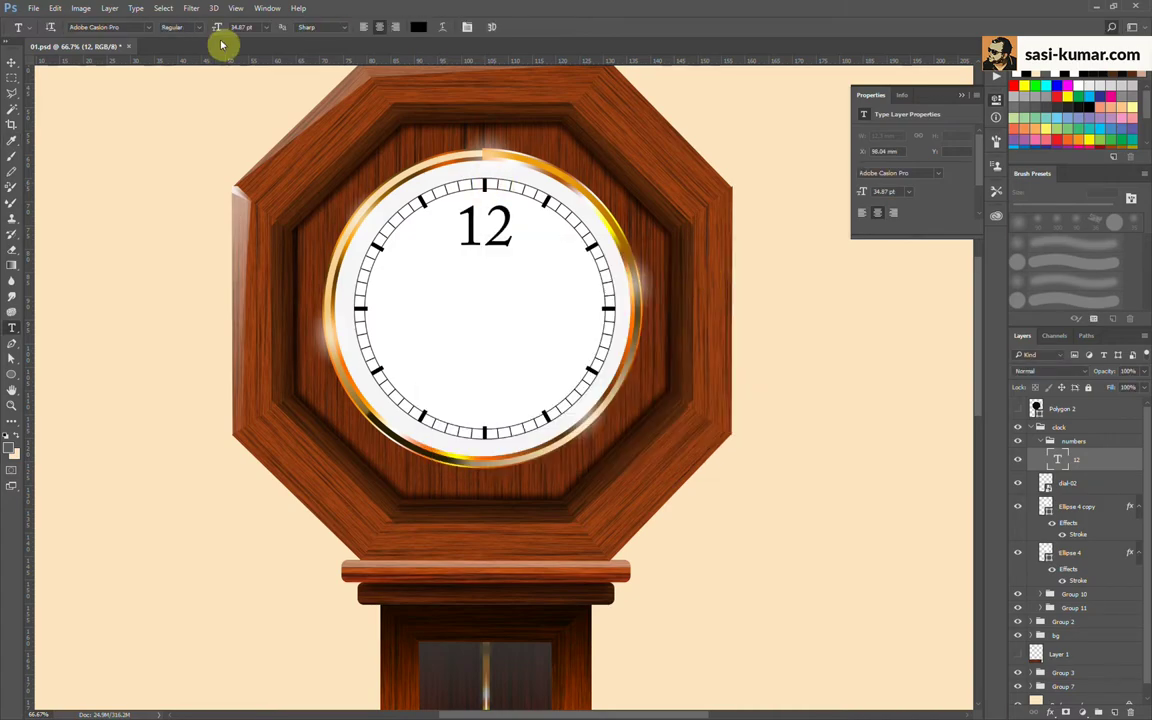
Step: Nudge the 12 under the top tick and duplicate it as a 1 at the 1 o'clock tick
{"action": "key", "text": "v"}
{"action": "left_click_drag", "start_coordinate": [505, 232], "coordinate": [505, 217]}
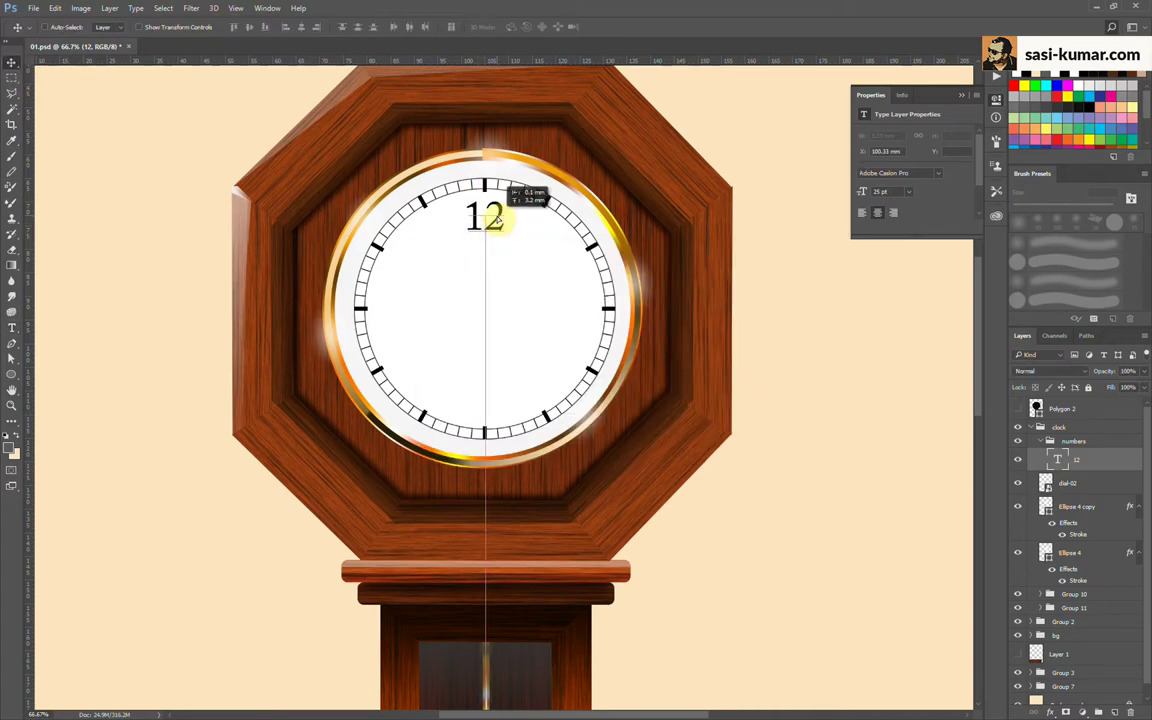
{"action": "key", "text": "ctrl+plus"}
{"action": "key", "text": "ctrl+plus"}
{"action": "left_click_drag", "start_coordinate": [496, 303], "coordinate": [506, 398]}
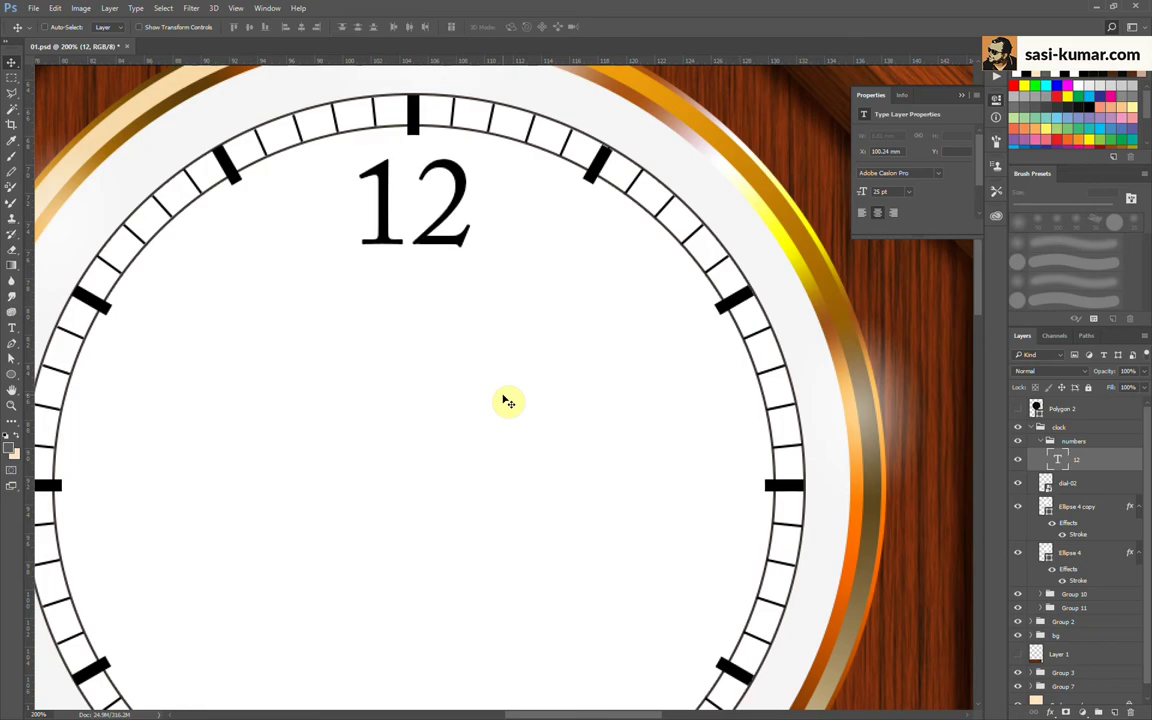
{"action": "mouse_move", "coordinate": [471, 180]}
{"action": "left_mouse_down"}
{"action": "mouse_move", "coordinate": [607, 228]}
{"action": "mouse_move", "coordinate": [585, 262]}
{"action": "mouse_move", "coordinate": [575, 255]}
{"action": "mouse_move", "coordinate": [699, 373]}
{"action": "left_mouse_up"}
{"action": "key", "text": "t"}
{"action": "key", "text": "BackSpace"}
{"action": "key", "text": "ctrl+Return"}
{"action": "key", "text": "v"}
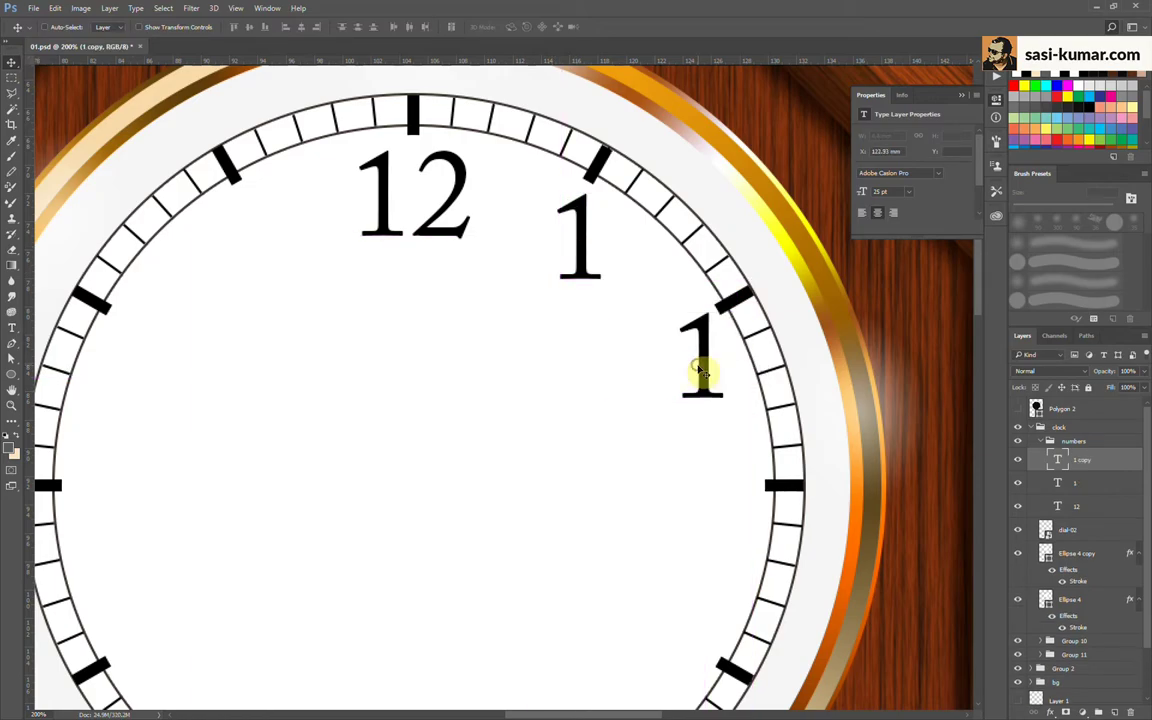
Step: Add numeral copies reading 2 and 3 around the dial
{"action": "key", "text": "t"}
{"action": "mouse_move", "coordinate": [735, 440]}
{"action": "left_mouse_down"}
{"action": "mouse_move", "coordinate": [622, 373]}
{"action": "mouse_move", "coordinate": [571, 309]}
{"action": "mouse_move", "coordinate": [644, 422]}
{"action": "mouse_move", "coordinate": [624, 410]}
{"action": "left_mouse_up"}
{"action": "type", "text": "2"}
{"action": "left_click", "coordinate": [505, 35]}
{"action": "type", "text": "3"}
{"action": "key", "text": "ctrl+minus"}
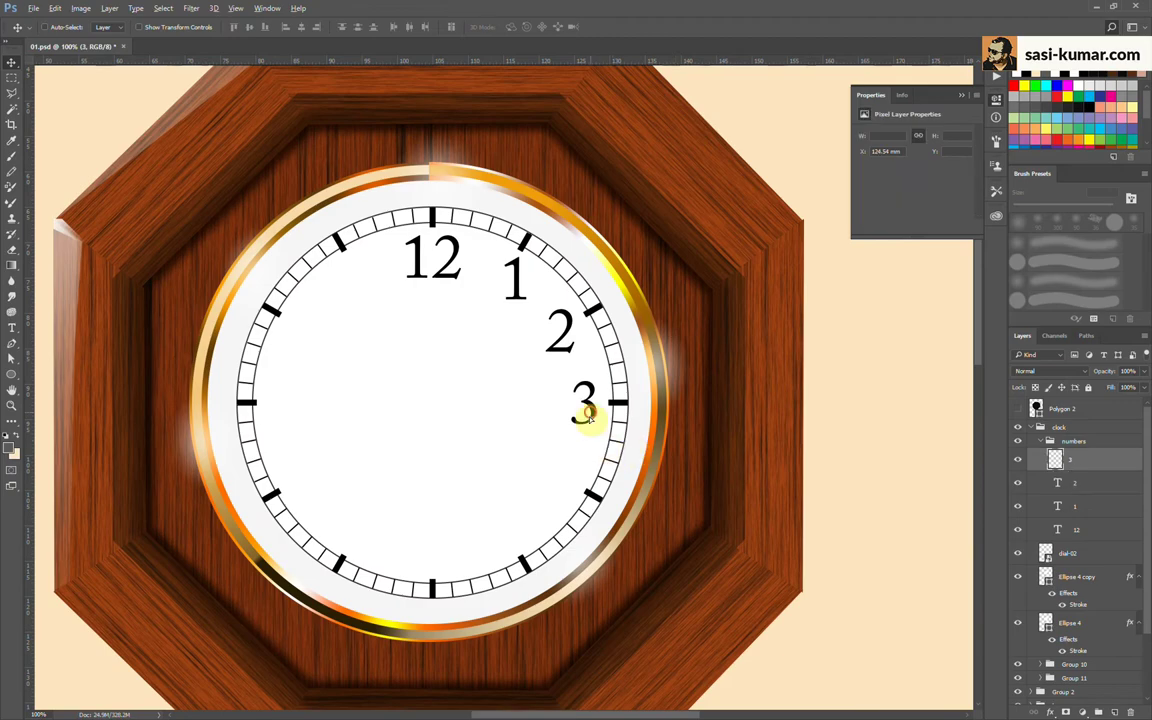
{"action": "left_click", "coordinate": [503, 27]}
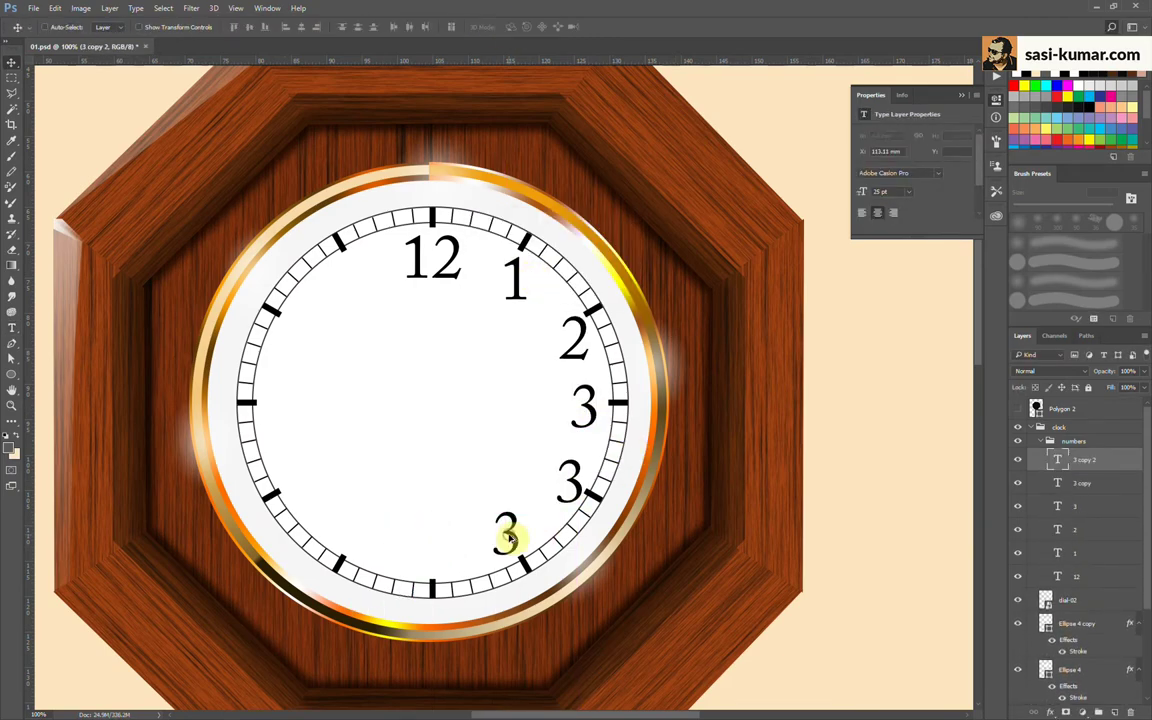
Step: Change the bottom numeral copy to 6 and zoom out to the whole clock
{"action": "double_click", "coordinate": [432, 540]}
{"action": "type", "text": "6"}
{"action": "key", "text": "ctrl+Return"}
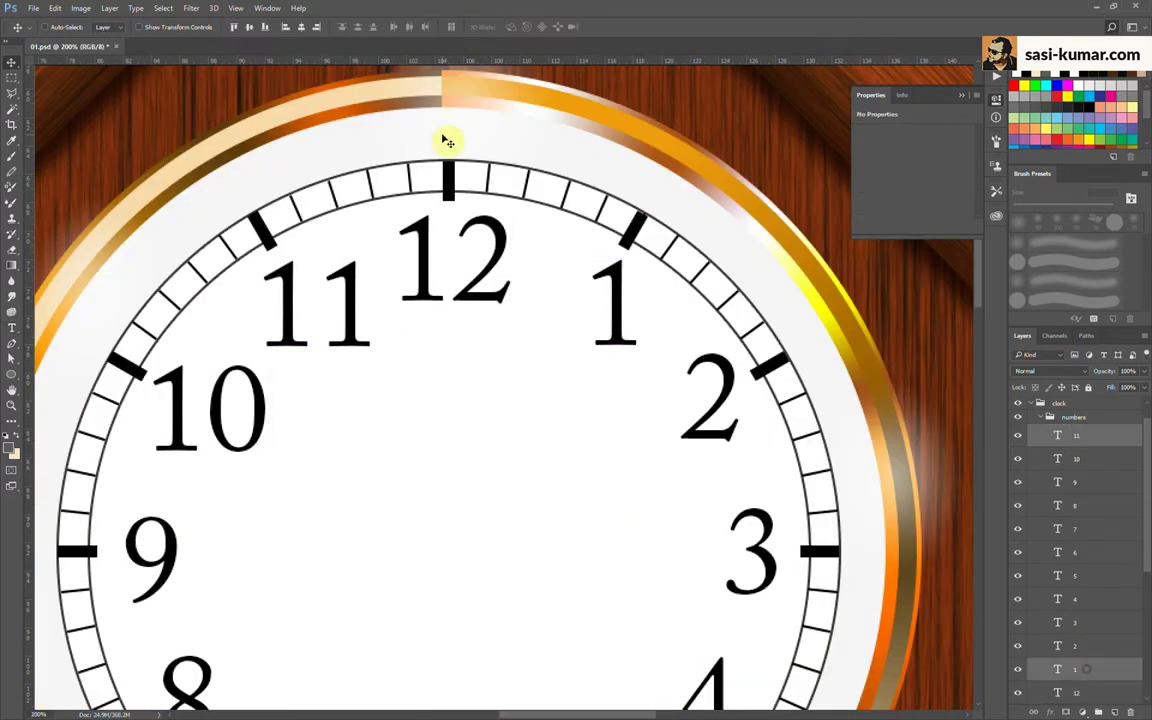
{"action": "key", "text": "ctrl+minus"}
{"action": "key", "text": "ctrl+minus"}
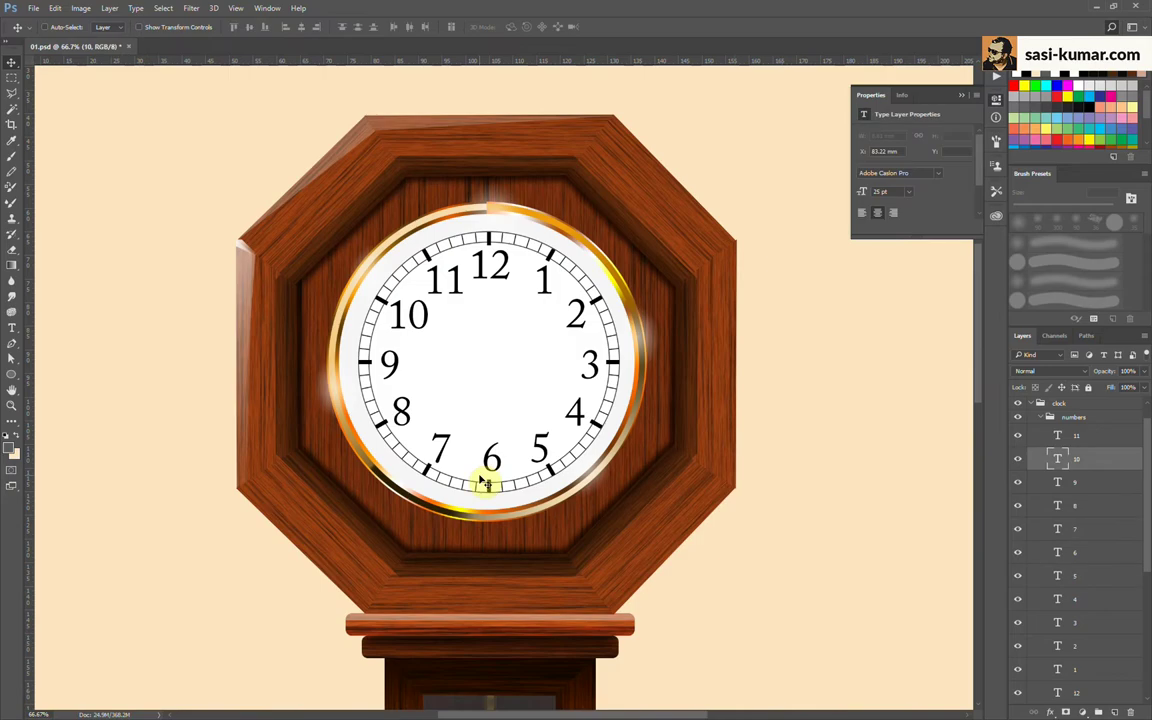
{"action": "left_click", "coordinate": [1085, 669], "text": "ctrl"}
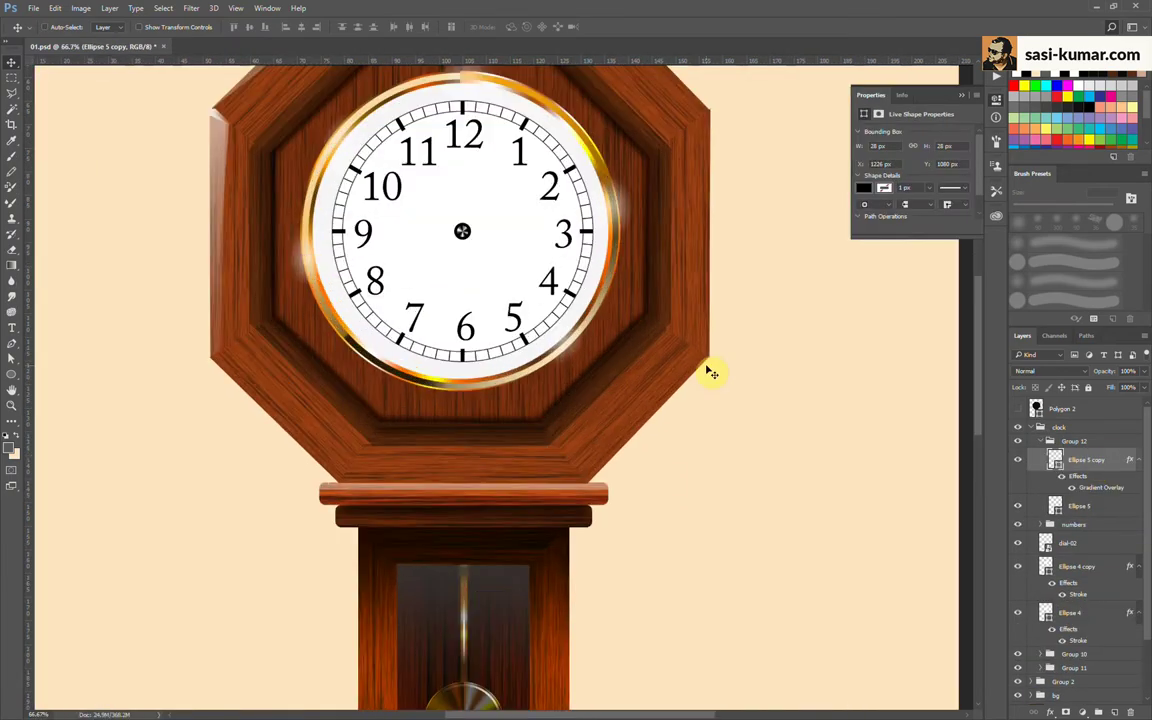
Step: Draw a small black circle above the clock and duplicate it
{"action": "scroll", "coordinate": [453, 400], "scroll_direction": "up", "scroll_amount": 1}
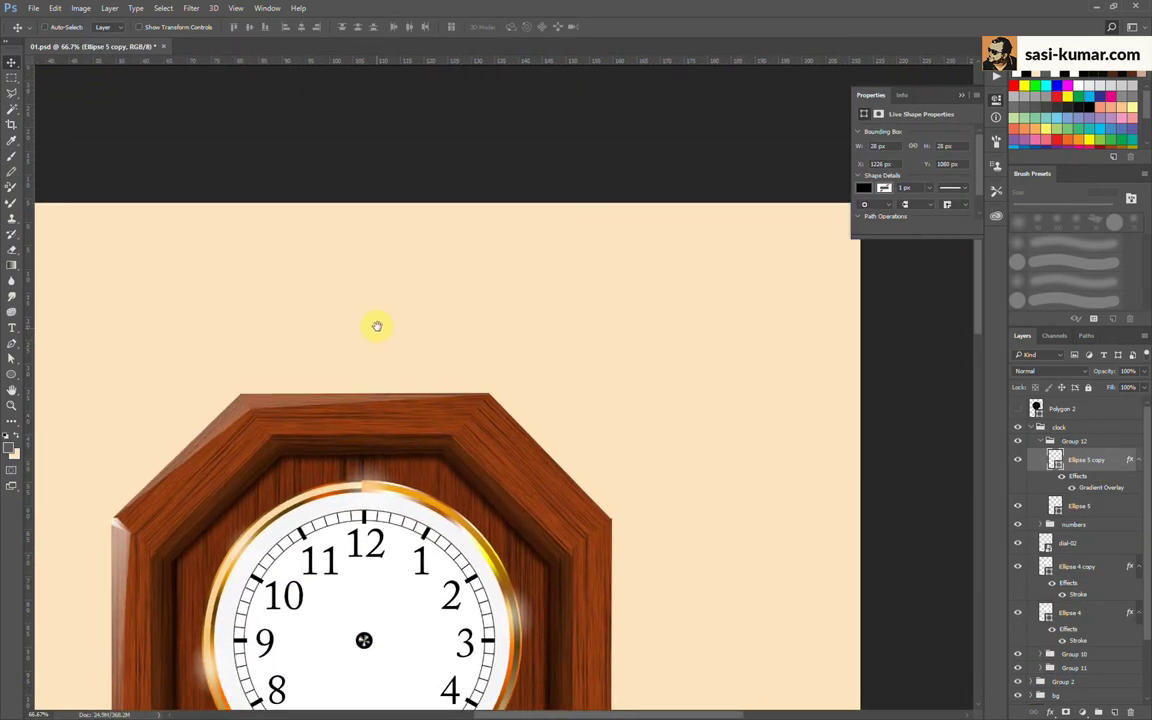
{"action": "left_click", "coordinate": [12, 374]}
{"action": "mouse_move", "coordinate": [518, 253]}
{"action": "left_mouse_down"}
{"action": "mouse_move", "coordinate": [561, 296]}
{"action": "mouse_move", "coordinate": [572, 266]}
{"action": "mouse_move", "coordinate": [545, 276]}
{"action": "left_mouse_up"}
{"action": "left_click", "coordinate": [12, 62]}
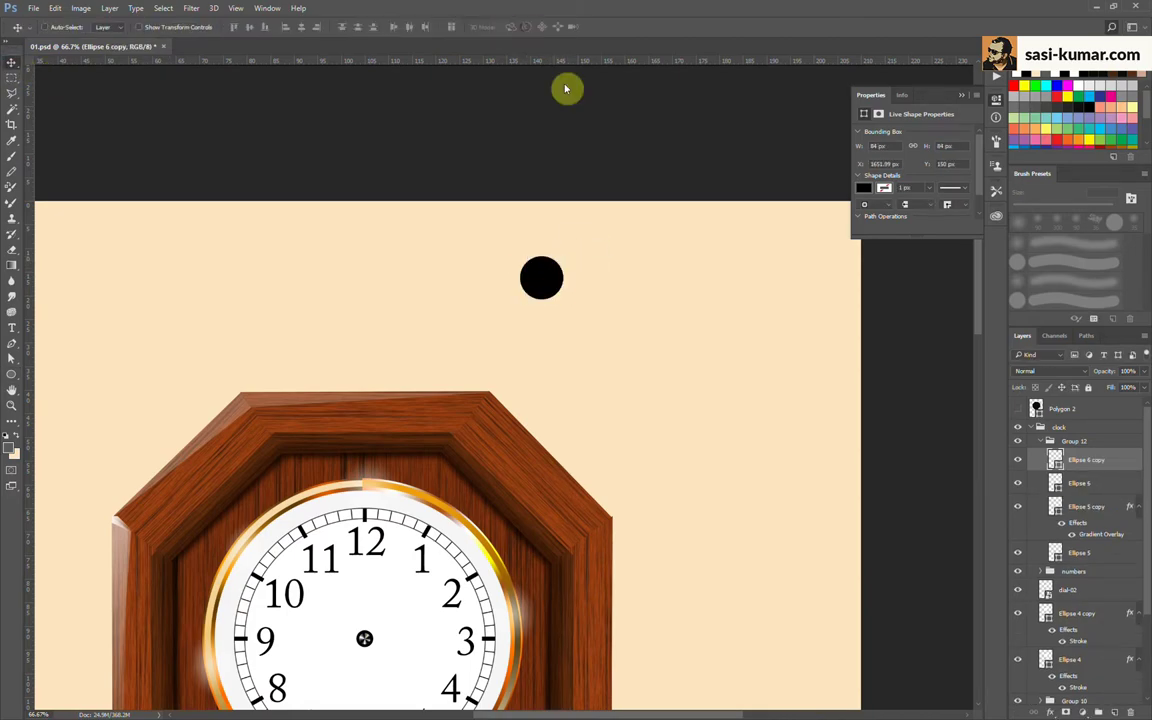
Step: Rasterize Ellipse 6, delete the inner ellipse to leave a ring, and duplicate the ring beneath it
{"action": "right_click", "coordinate": [1083, 488]}
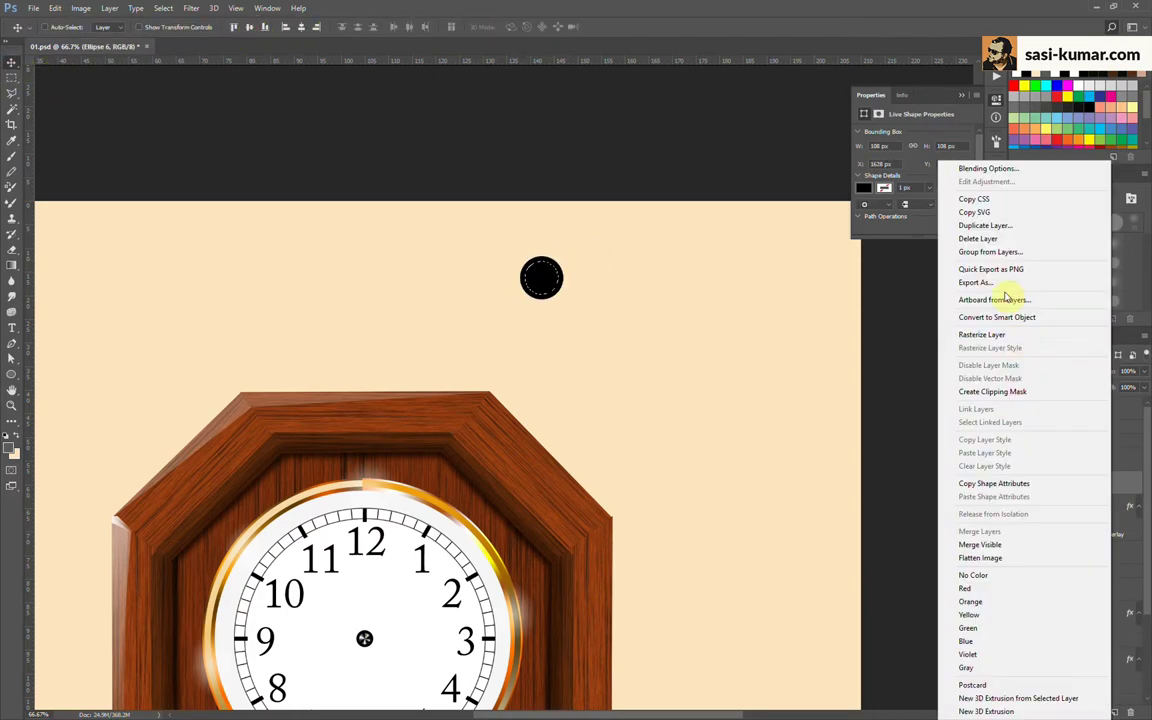
{"action": "left_click", "coordinate": [1018, 329]}
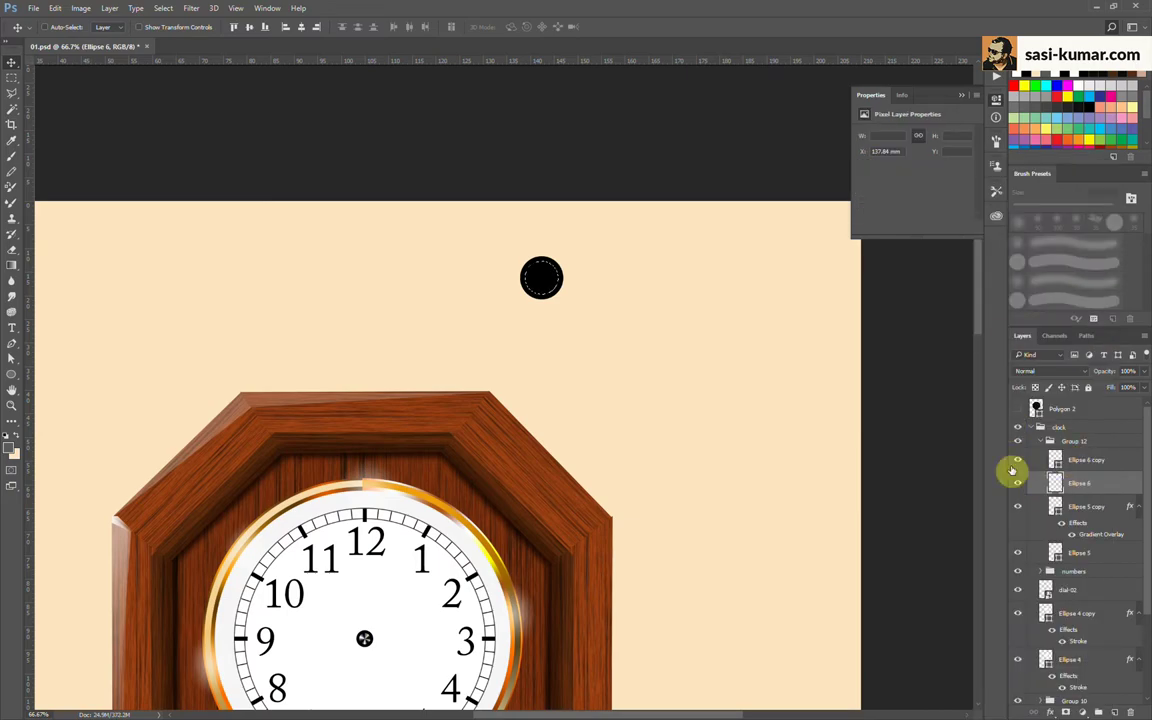
{"action": "key", "text": "Delete"}
{"action": "key", "text": "Return"}
{"action": "key", "text": "ctrl+plus"}
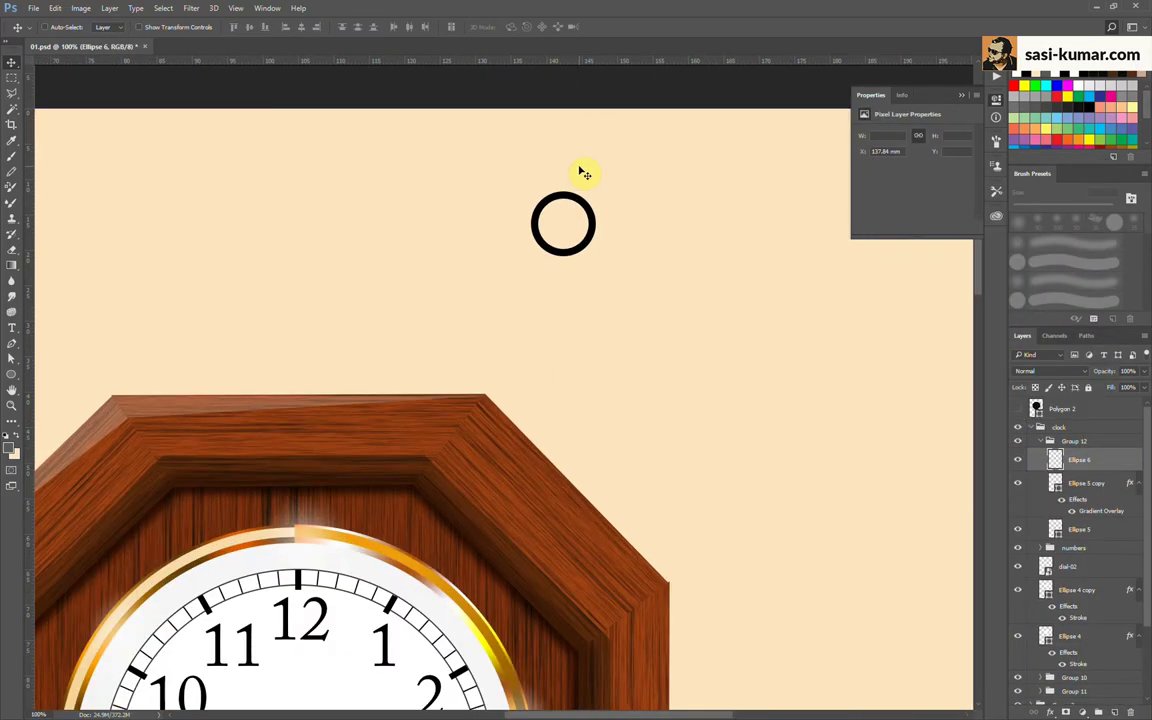
{"action": "mouse_move", "coordinate": [590, 215]}
{"action": "left_mouse_down"}
{"action": "mouse_move", "coordinate": [632, 193]}
{"action": "mouse_move", "coordinate": [632, 255]}
{"action": "left_mouse_up"}
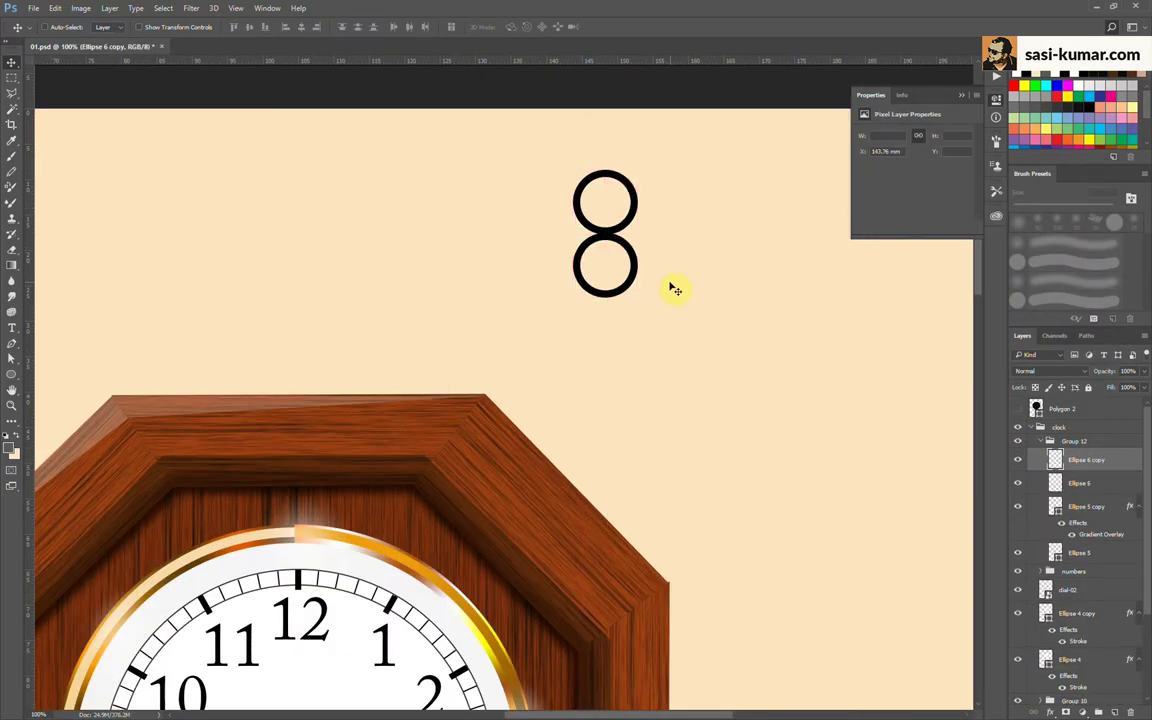
{"action": "scroll", "coordinate": [675, 289], "scroll_direction": "up", "scroll_amount": 1}
{"action": "scroll", "coordinate": [622, 267], "scroll_direction": "right", "scroll_amount": 2}
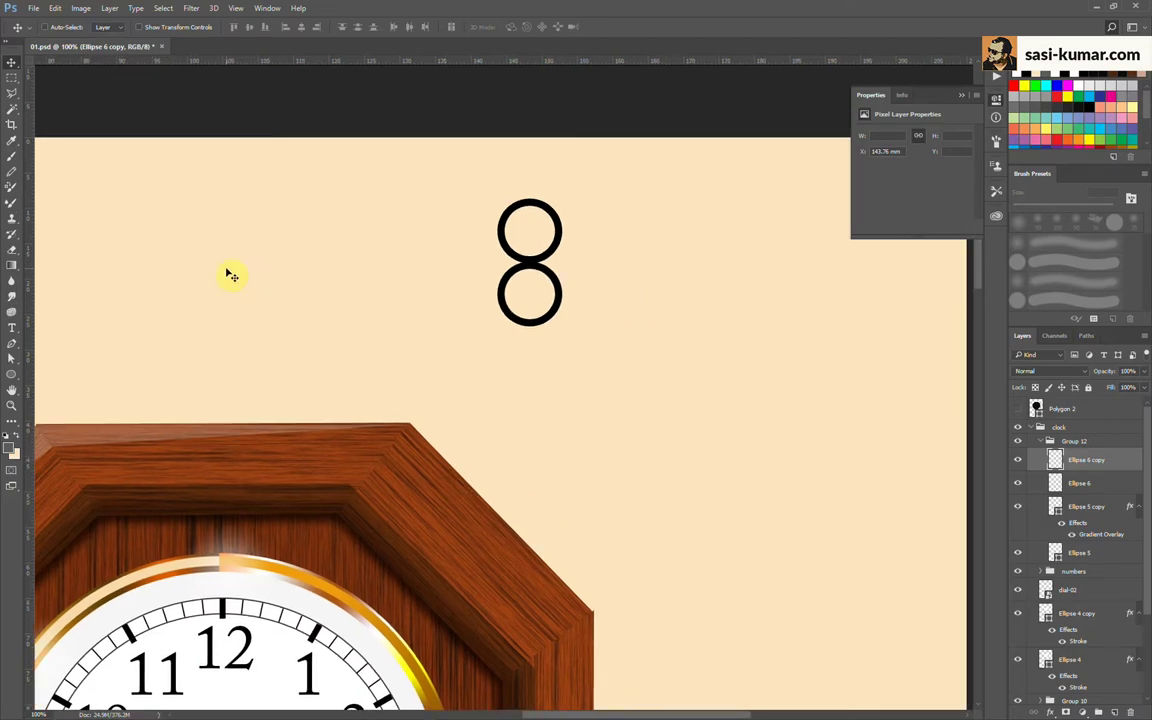
Step: Draw a curved arm shape with the Pen tool sweeping left from the top ring
{"action": "left_click", "coordinate": [12, 343]}
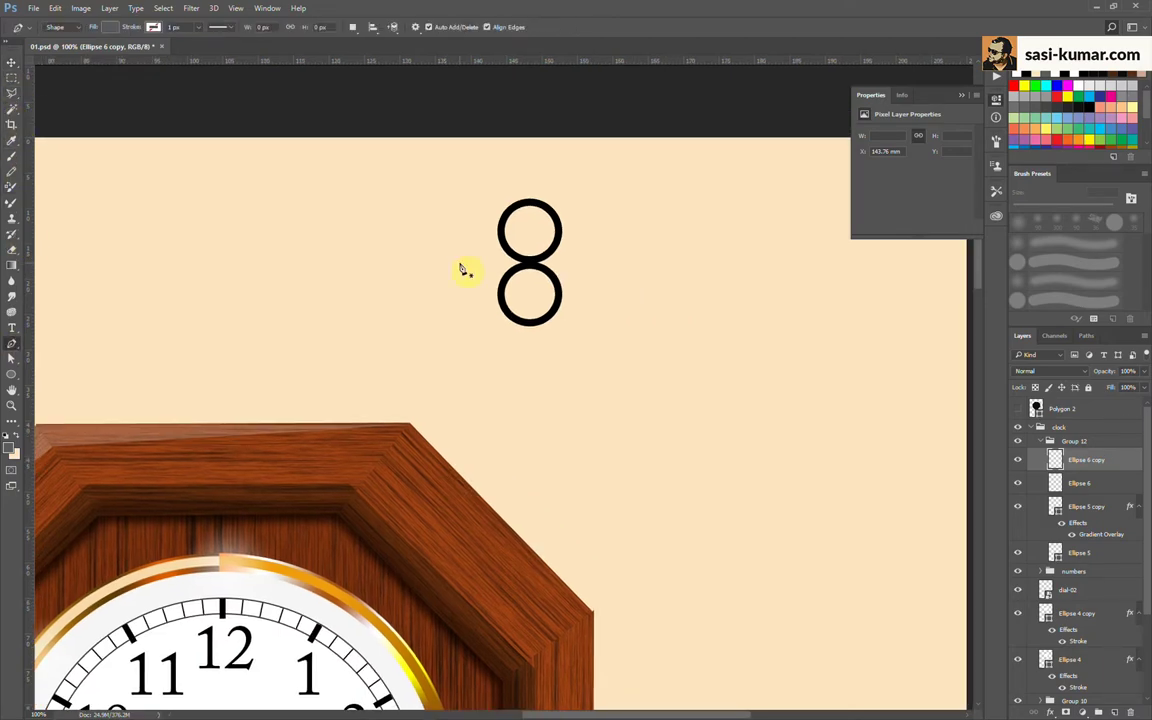
{"action": "left_click", "coordinate": [514, 213]}
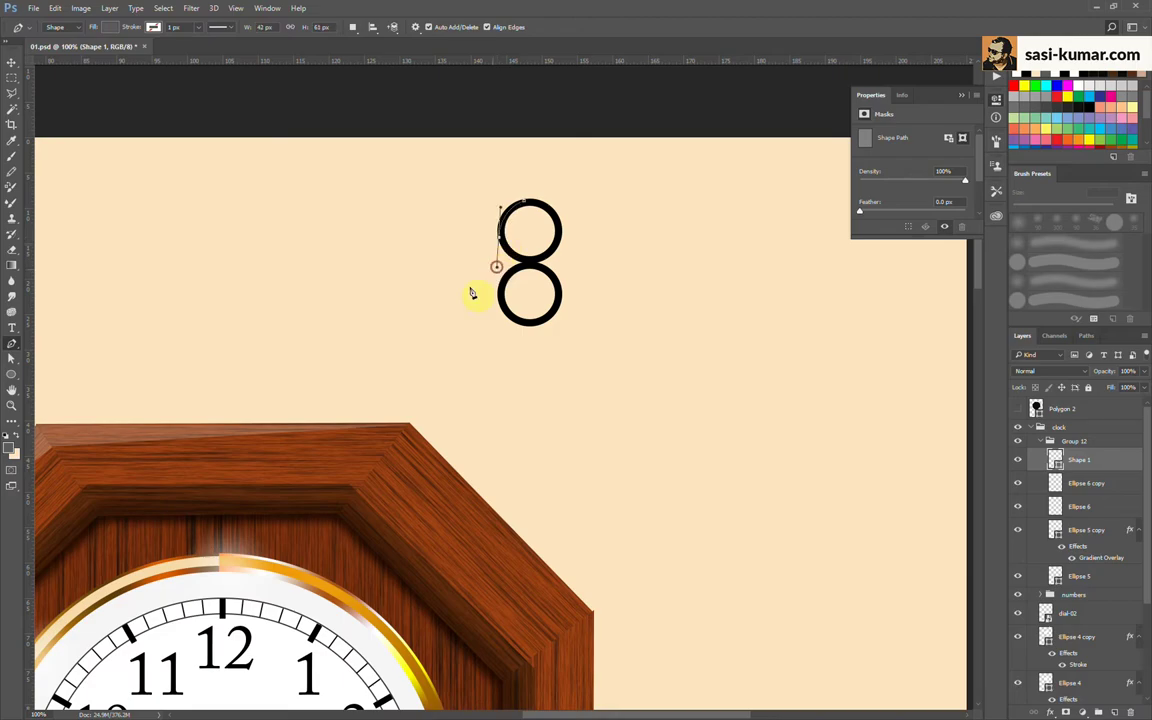
{"action": "left_click_drag", "start_coordinate": [354, 259], "coordinate": [355, 258]}
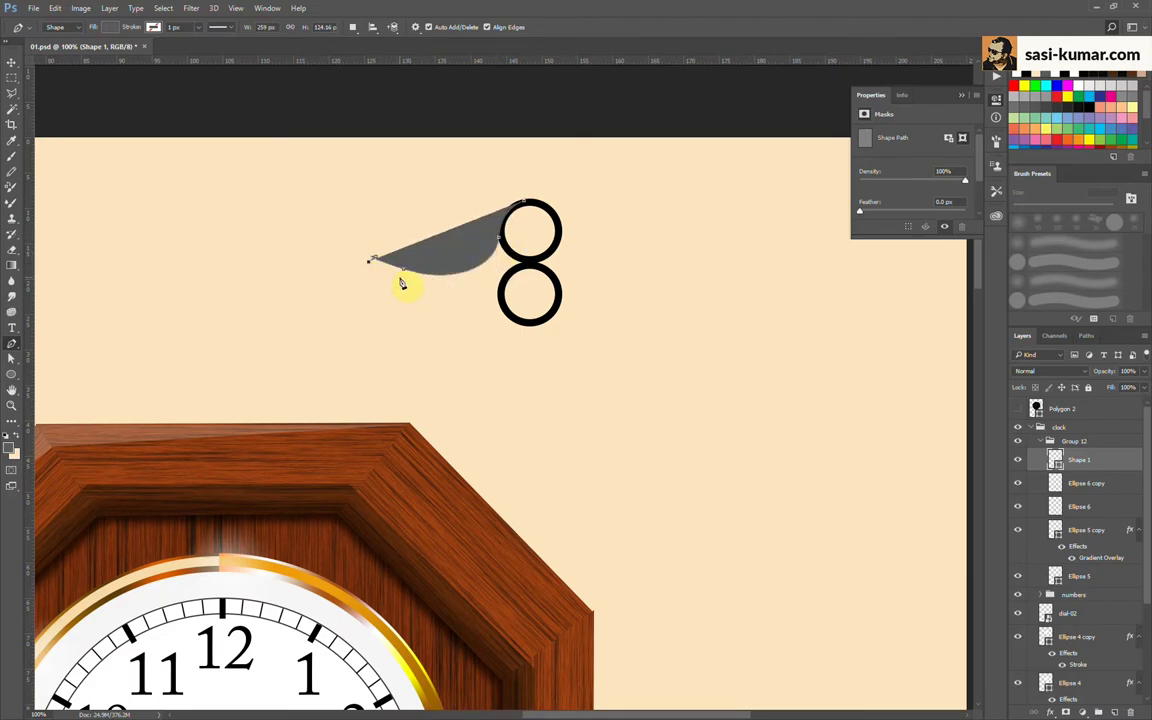
{"action": "left_click_drag", "start_coordinate": [410, 283], "coordinate": [411, 282]}
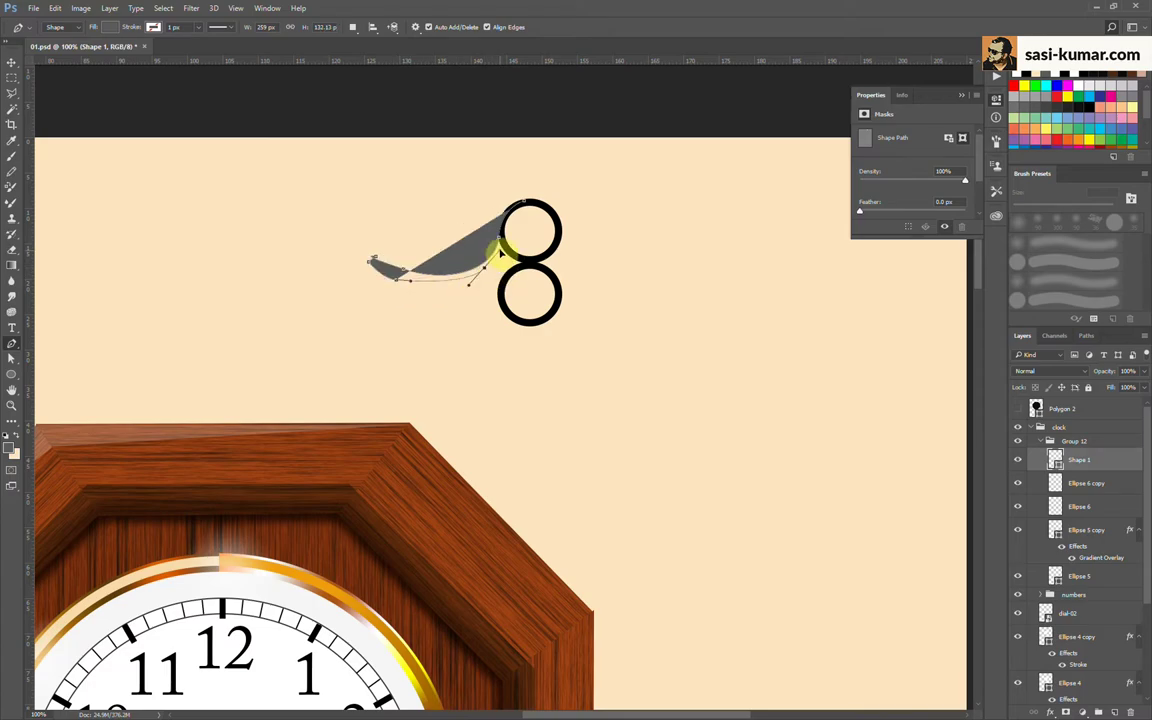
{"action": "left_click_drag", "start_coordinate": [501, 253], "coordinate": [513, 258]}
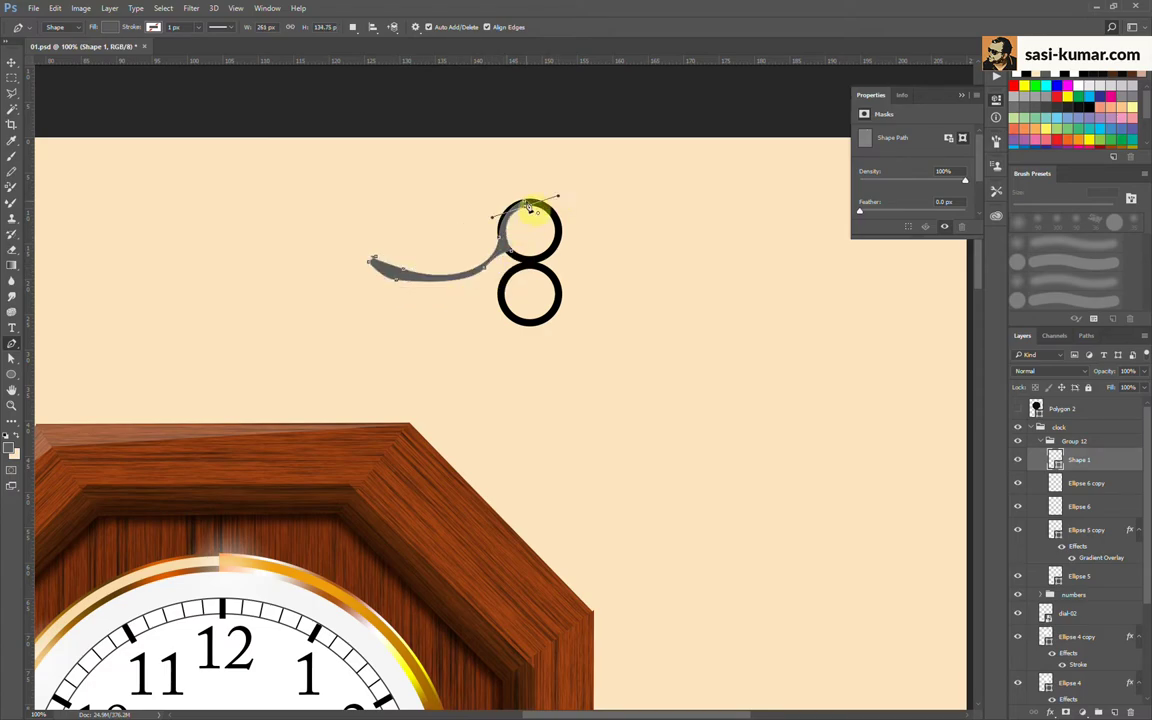
{"action": "left_click", "coordinate": [14, 68]}
{"action": "scroll", "coordinate": [455, 300], "scroll_direction": "up", "scroll_amount": 2}
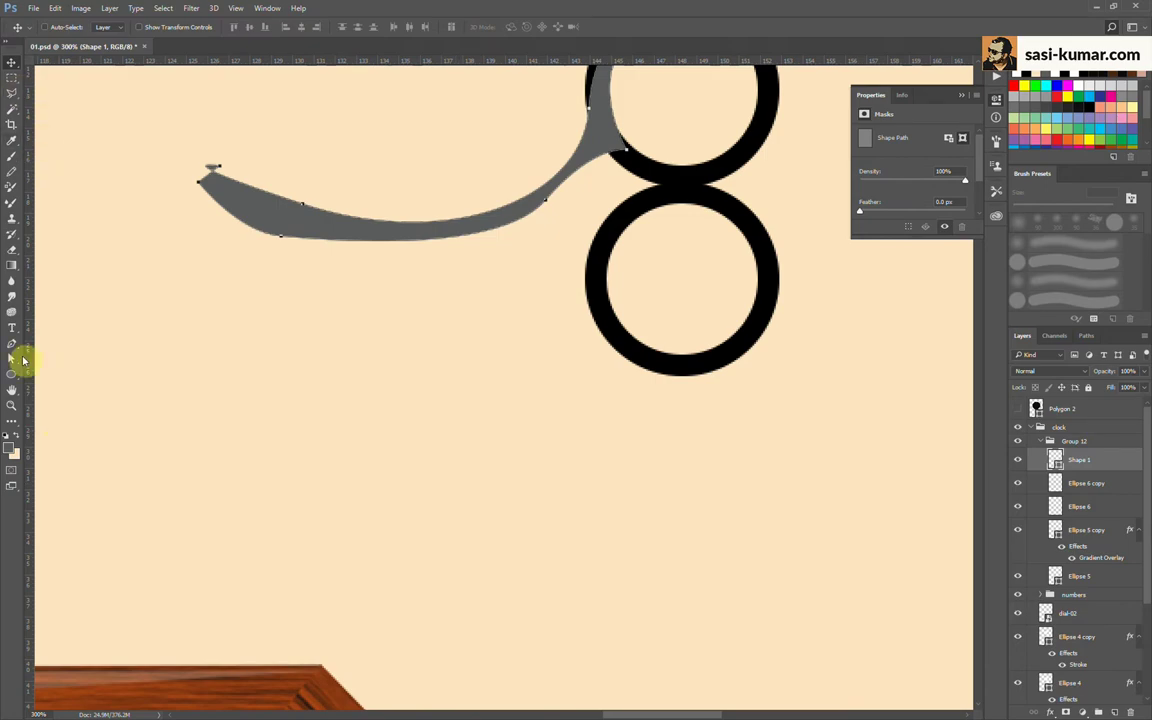
Step: Refine the arm's anchor points with Direct Selection to taper and smooth its curve
{"action": "left_click", "coordinate": [22, 358]}
{"action": "left_click", "coordinate": [281, 237]}
{"action": "key", "text": "Up"}
{"action": "key", "text": "Up"}
{"action": "key", "text": "Up"}
{"action": "key", "text": "Right"}
{"action": "key", "text": "Right"}
{"action": "key", "text": "Right"}
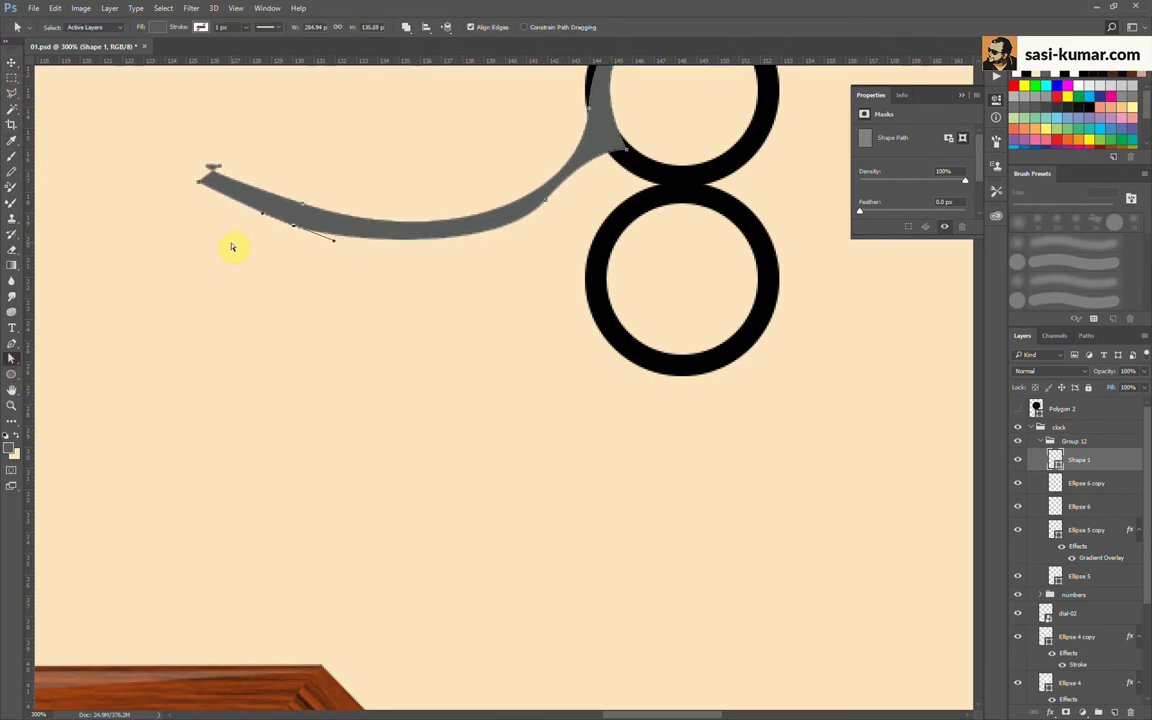
{"action": "left_click_drag", "start_coordinate": [156, 158], "coordinate": [432, 267]}
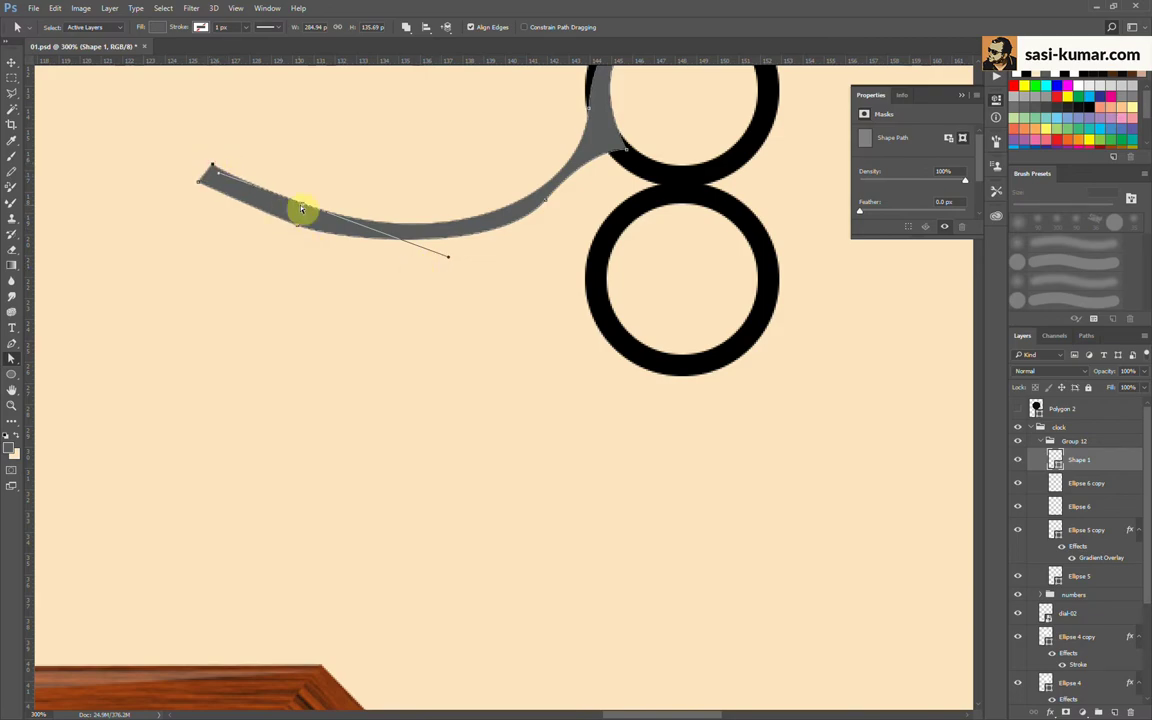
{"action": "left_click_drag", "start_coordinate": [438, 259], "coordinate": [450, 257]}
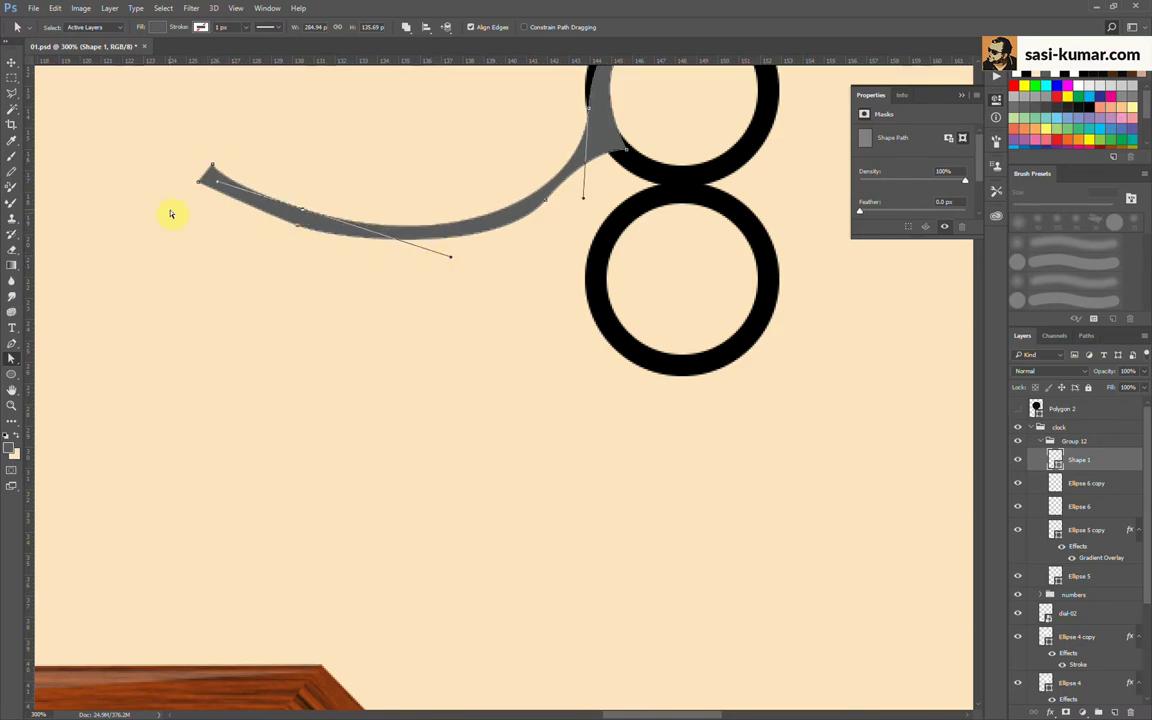
{"action": "left_click_drag", "start_coordinate": [344, 242], "coordinate": [343, 238]}
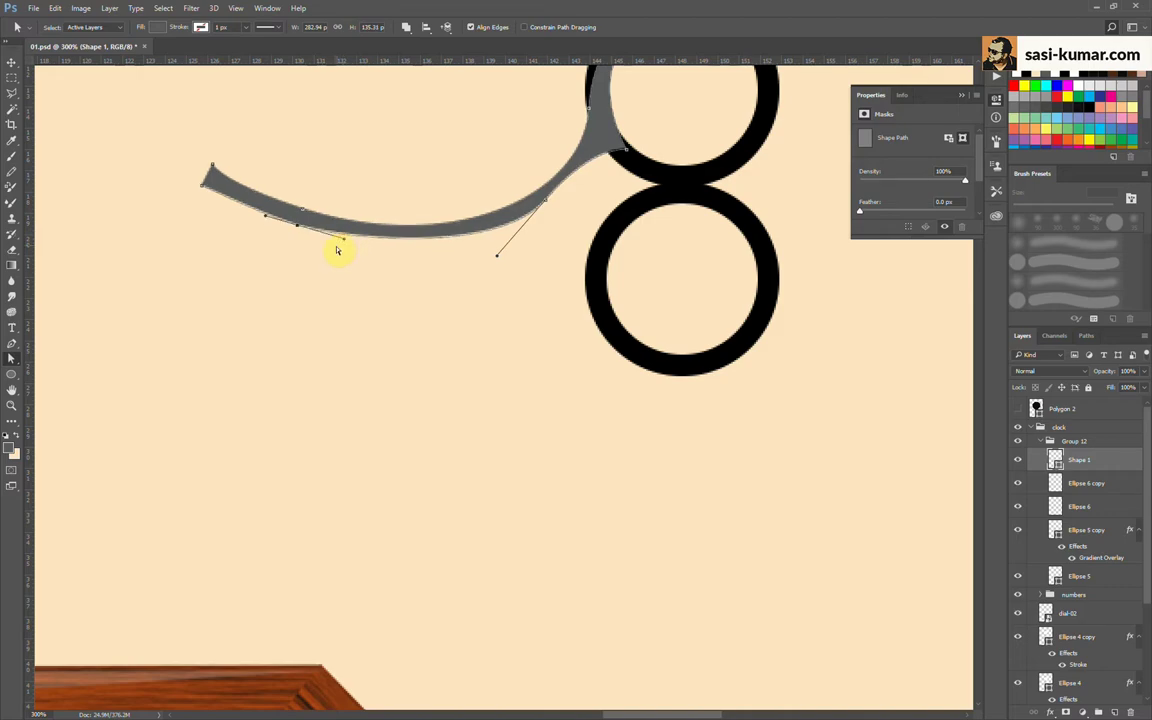
Step: Fill the Shape 1 arm with black sampled from the ring
{"action": "double_click", "coordinate": [1059, 458]}
{"action": "key", "text": "Escape"}
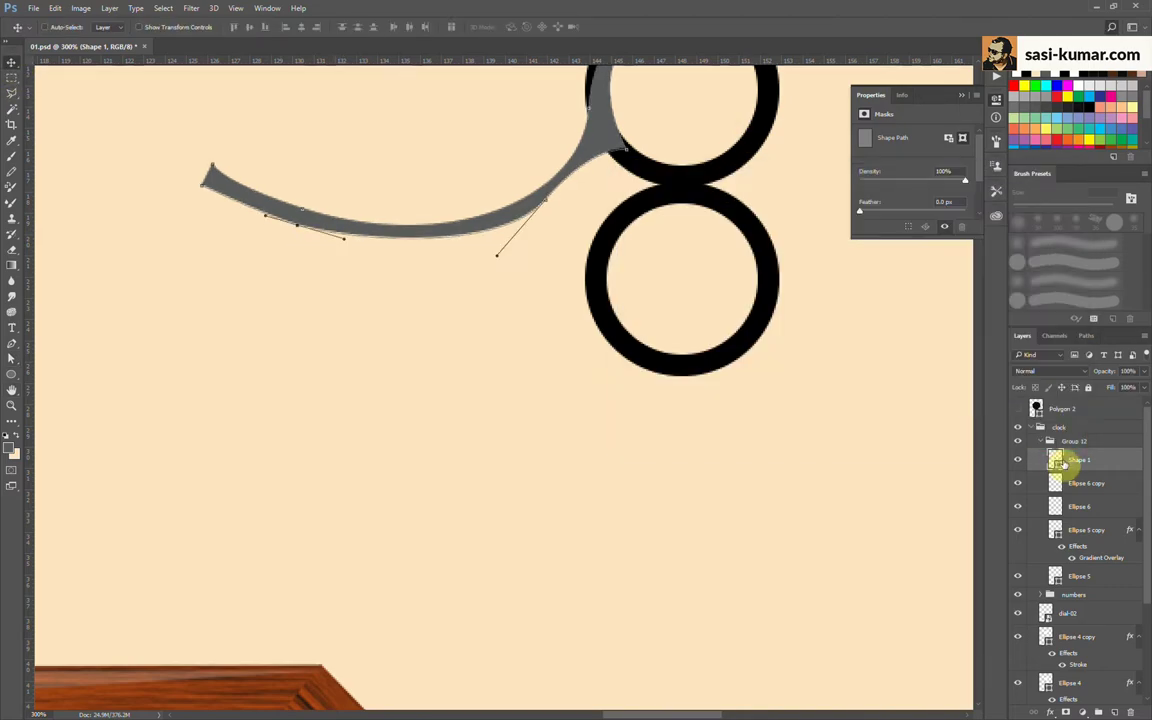
{"action": "double_click", "coordinate": [1055, 460]}
{"action": "left_click", "coordinate": [698, 183]}
{"action": "key", "text": "Return"}
Step: Duplicate the curved arm below the original and flip it into a crossing position
{"action": "key", "text": "v"}
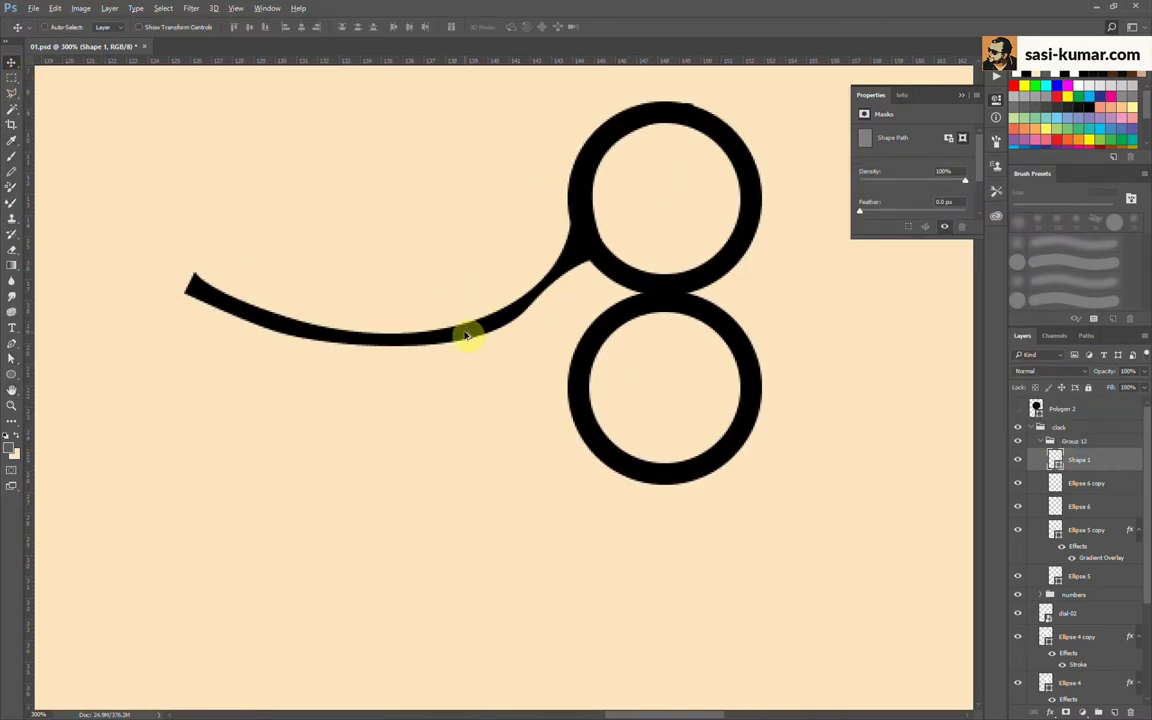
{"action": "left_click_drag", "start_coordinate": [466, 335], "coordinate": [383, 434], "text": "alt"}
{"action": "key", "text": "ctrl+t"}
{"action": "left_click_drag", "start_coordinate": [422, 213], "coordinate": [412, 352]}
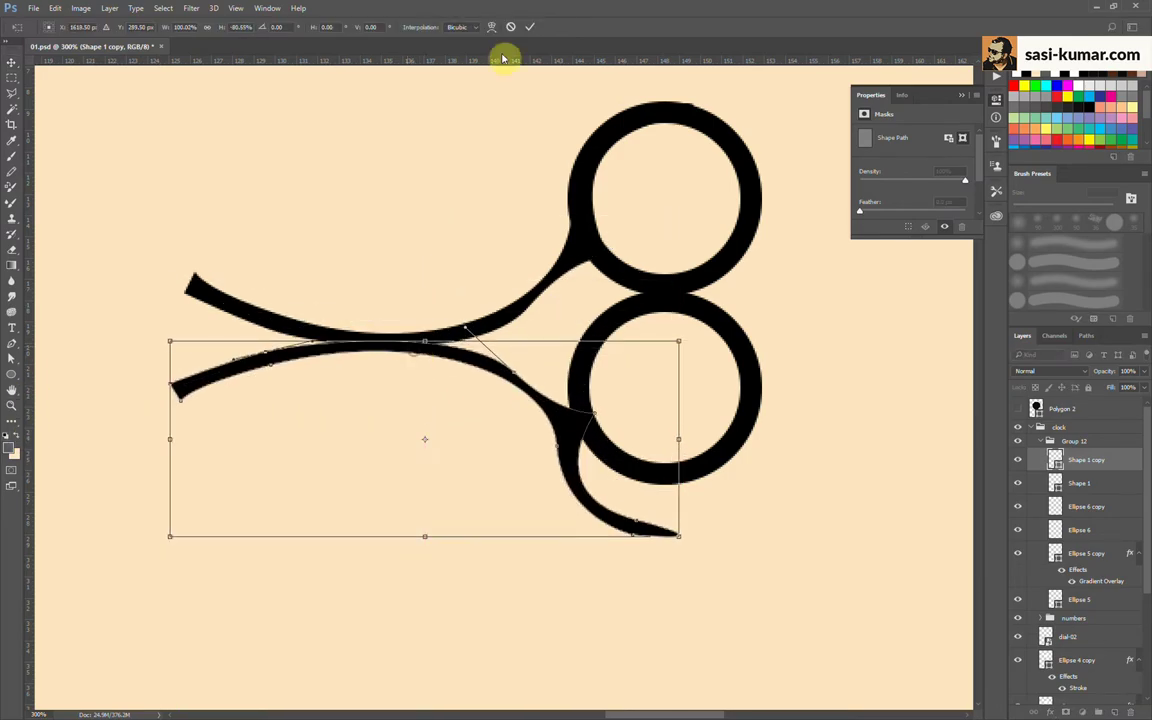
{"action": "left_click", "coordinate": [530, 27]}
Step: Align both arms against the rings, resize them to meet, and move the shape down
{"action": "key", "text": "alt+shift+bracketleft"}
{"action": "left_click", "coordinate": [301, 27]}
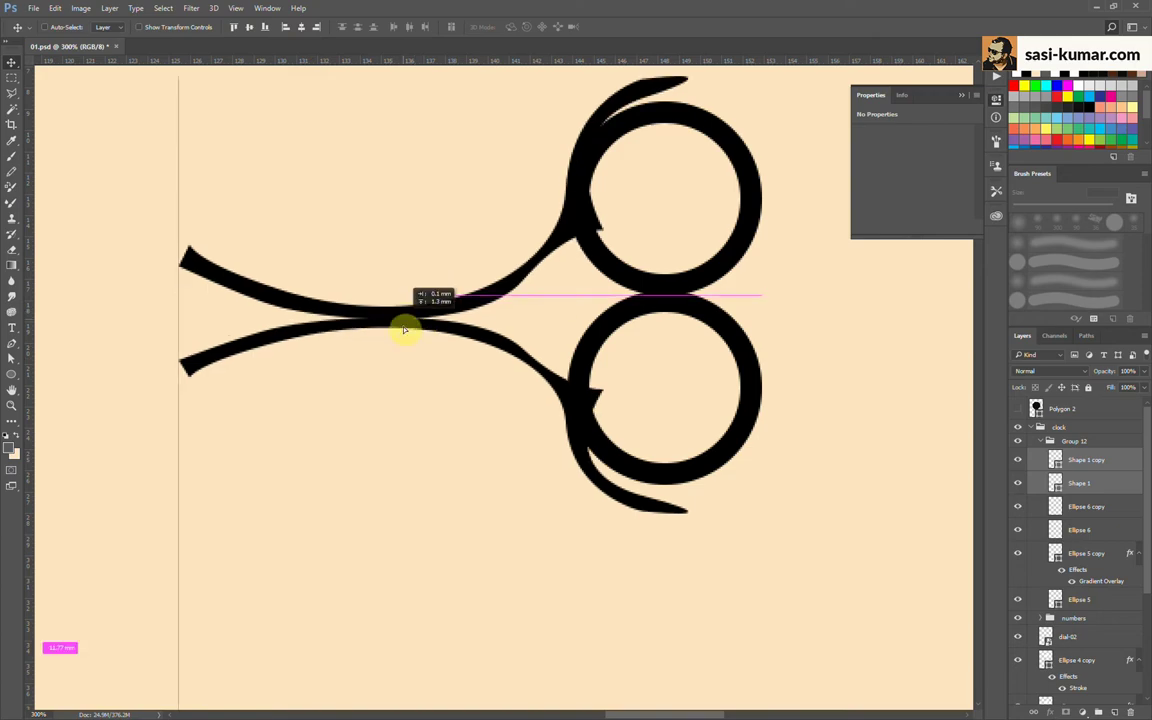
{"action": "left_click_drag", "start_coordinate": [406, 324], "coordinate": [527, 307]}
{"action": "key", "text": "ctrl+t"}
{"action": "left_click_drag", "start_coordinate": [434, 540], "coordinate": [434, 477]}
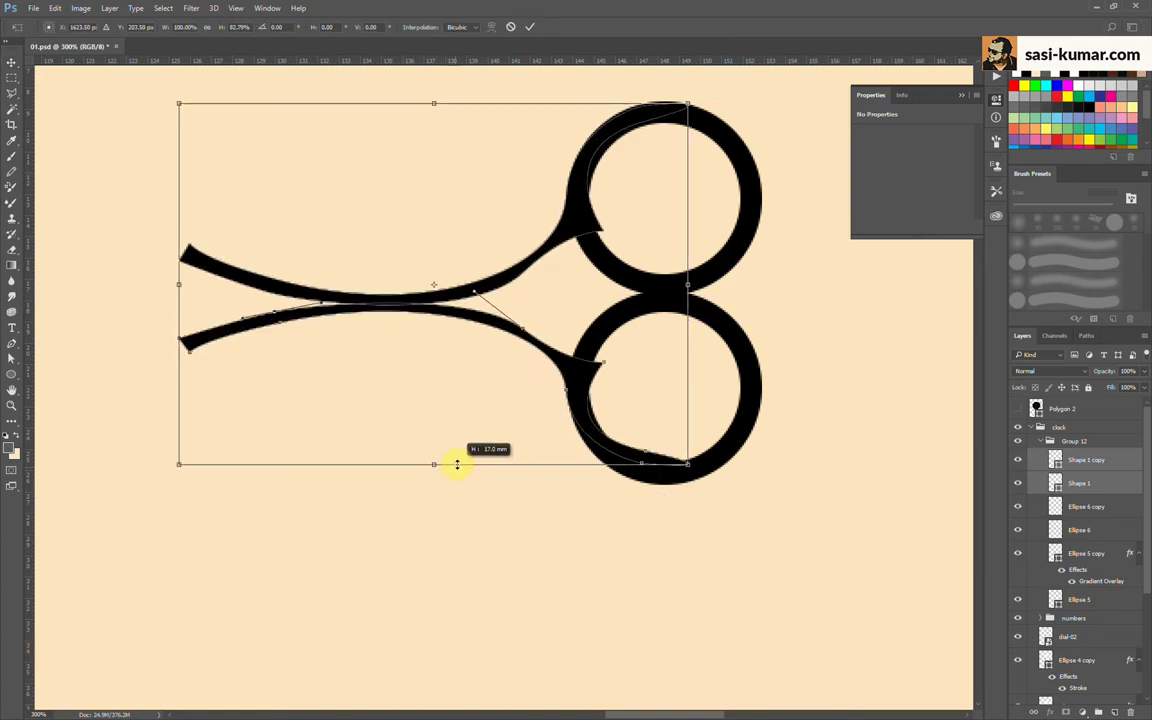
{"action": "left_click_drag", "start_coordinate": [688, 289], "coordinate": [678, 288]}
{"action": "left_click", "coordinate": [530, 27]}
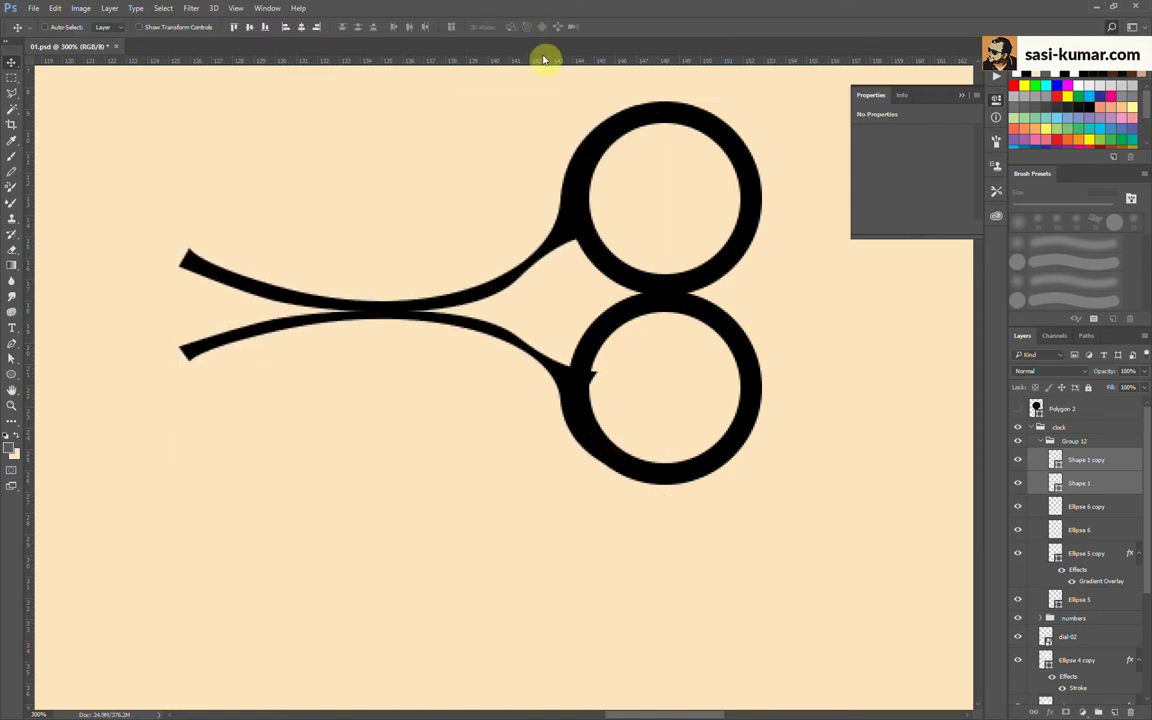
{"action": "left_click_drag", "start_coordinate": [519, 400], "coordinate": [516, 447]}
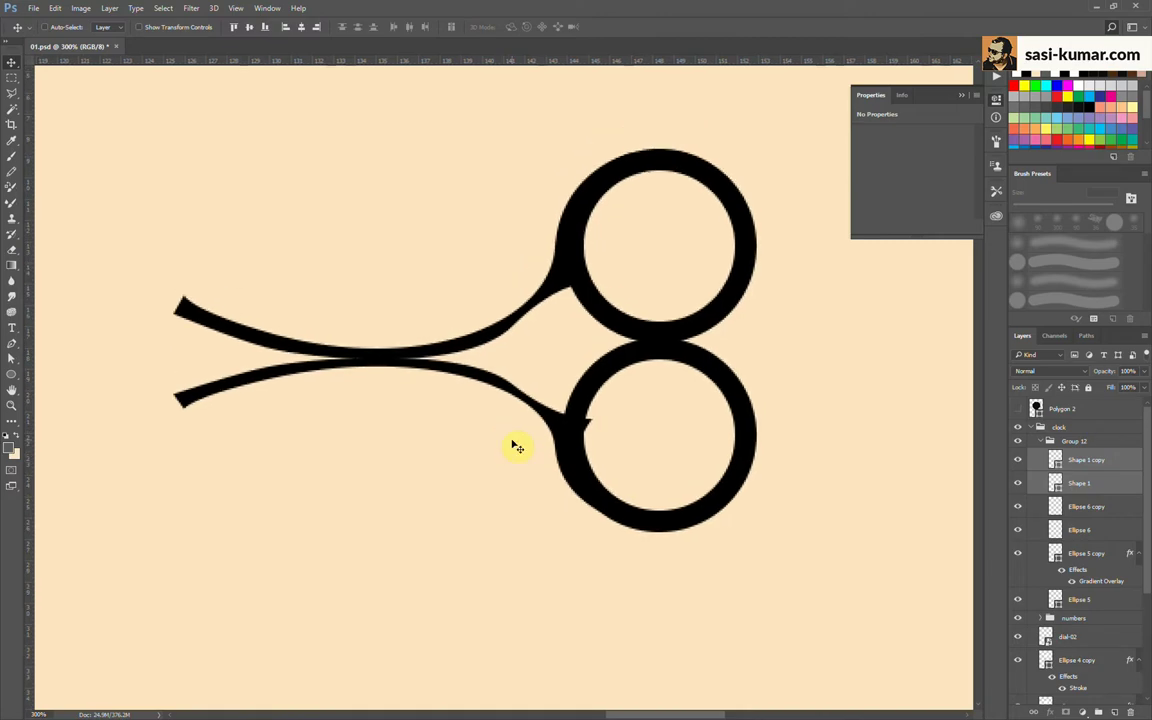
{"action": "scroll", "coordinate": [464, 459], "scroll_direction": "left", "scroll_amount": 2}
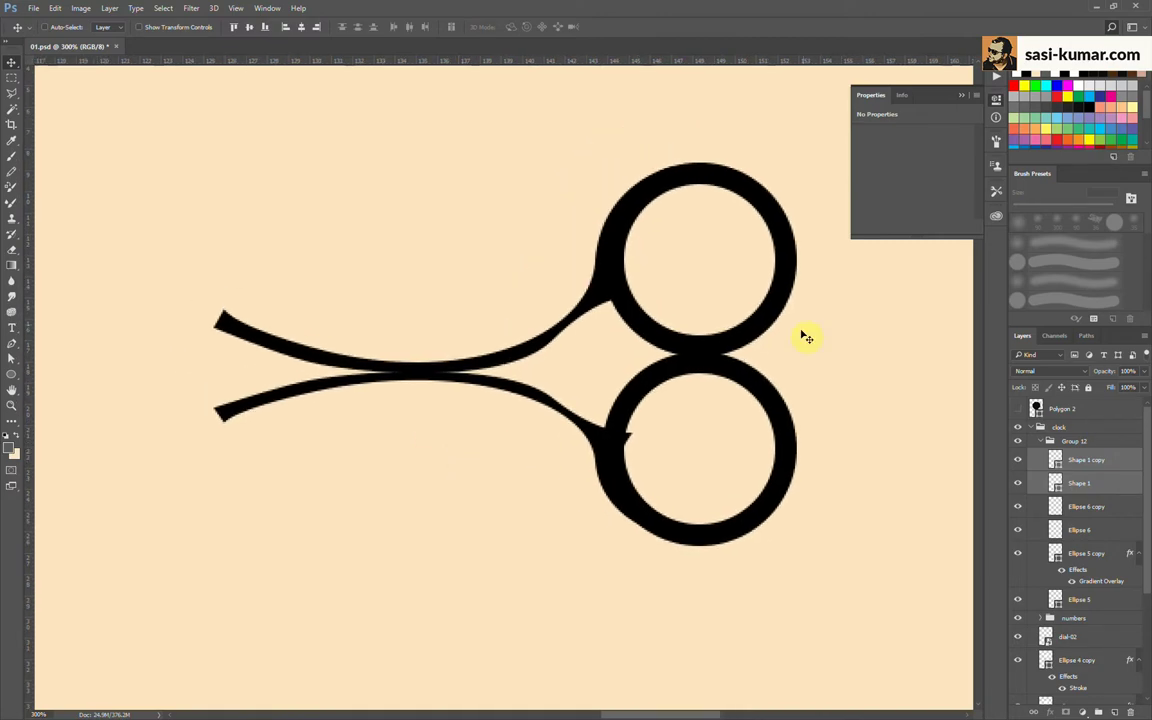
Step: Place a smaller copy of the ring at the arms' left tips
{"action": "left_click_drag", "start_coordinate": [649, 321], "coordinate": [527, 257]}
{"action": "scroll", "coordinate": [578, 288], "scroll_direction": "left", "scroll_amount": 5}
{"action": "left_click_drag", "start_coordinate": [578, 288], "coordinate": [450, 494]}
{"action": "key", "text": "ctrl+t"}
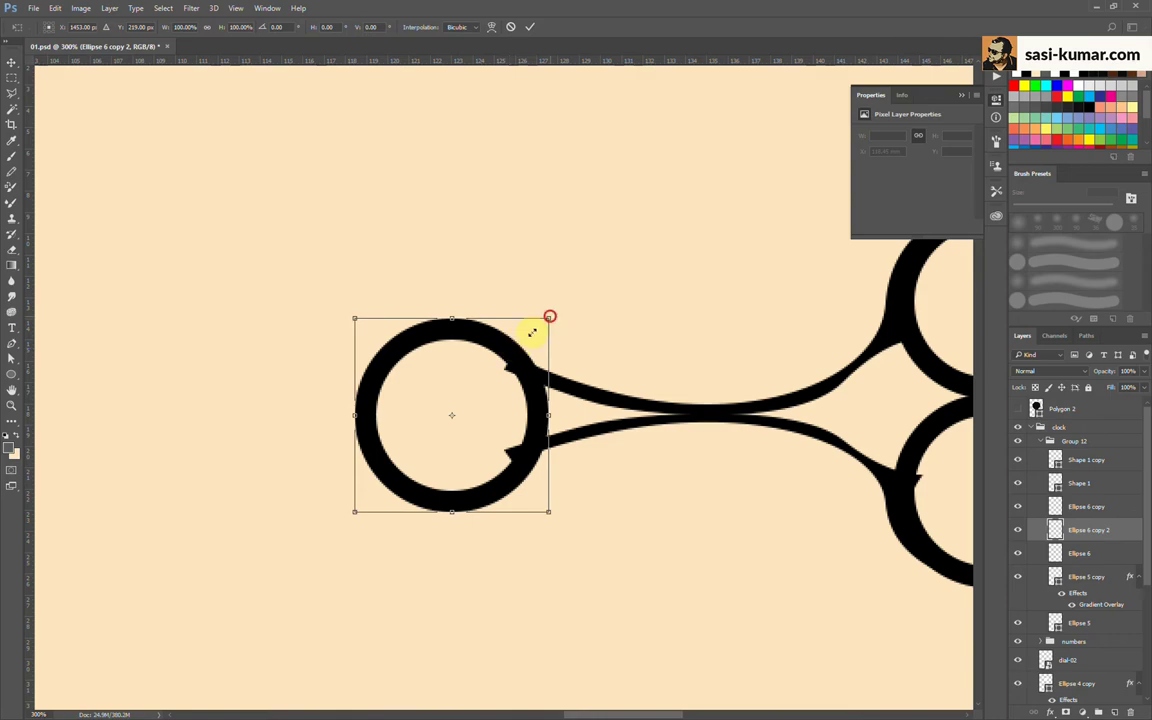
{"action": "left_click_drag", "start_coordinate": [532, 331], "coordinate": [540, 340]}
{"action": "left_click", "coordinate": [531, 27]}
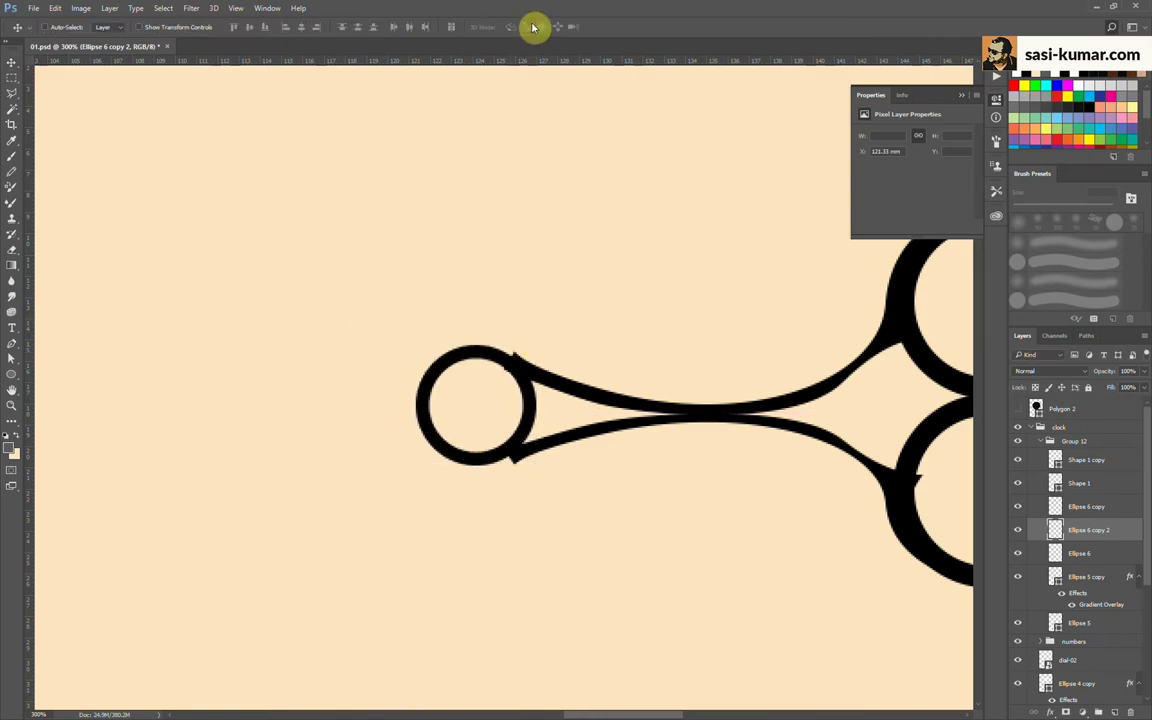
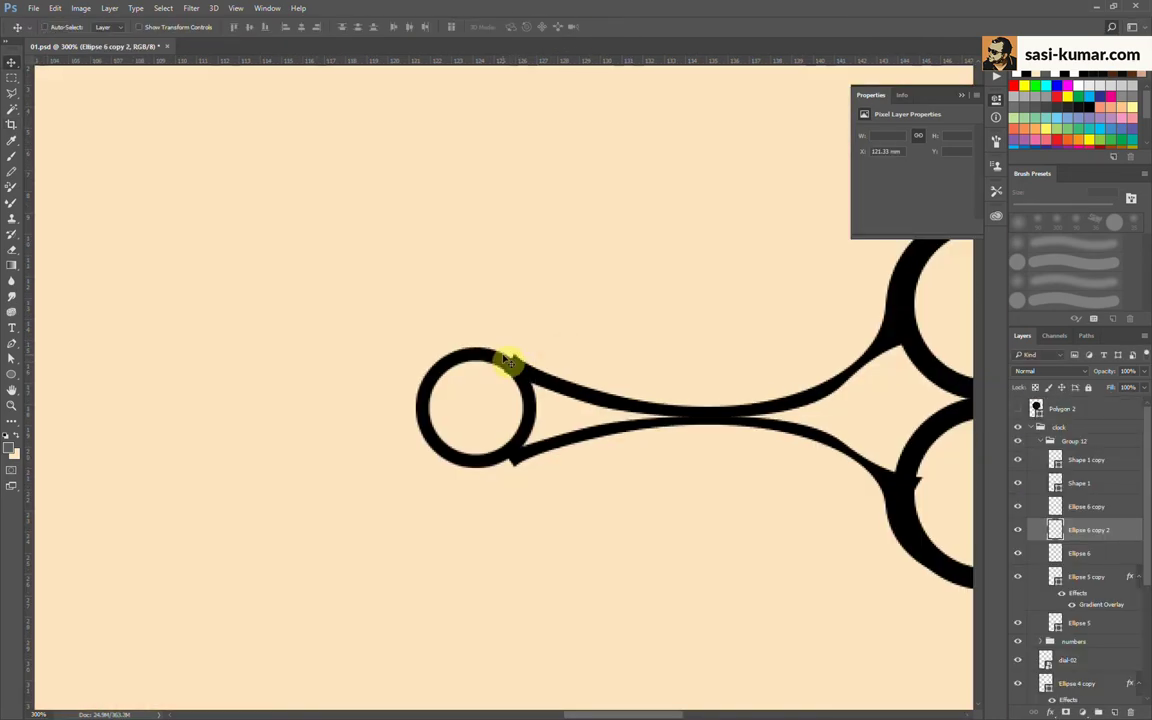
Step: Copy the ring to the left and shrink it into a smaller ring beside the large one
{"action": "left_click_drag", "start_coordinate": [502, 403], "coordinate": [300, 411]}
{"action": "key", "text": "ctrl+t"}
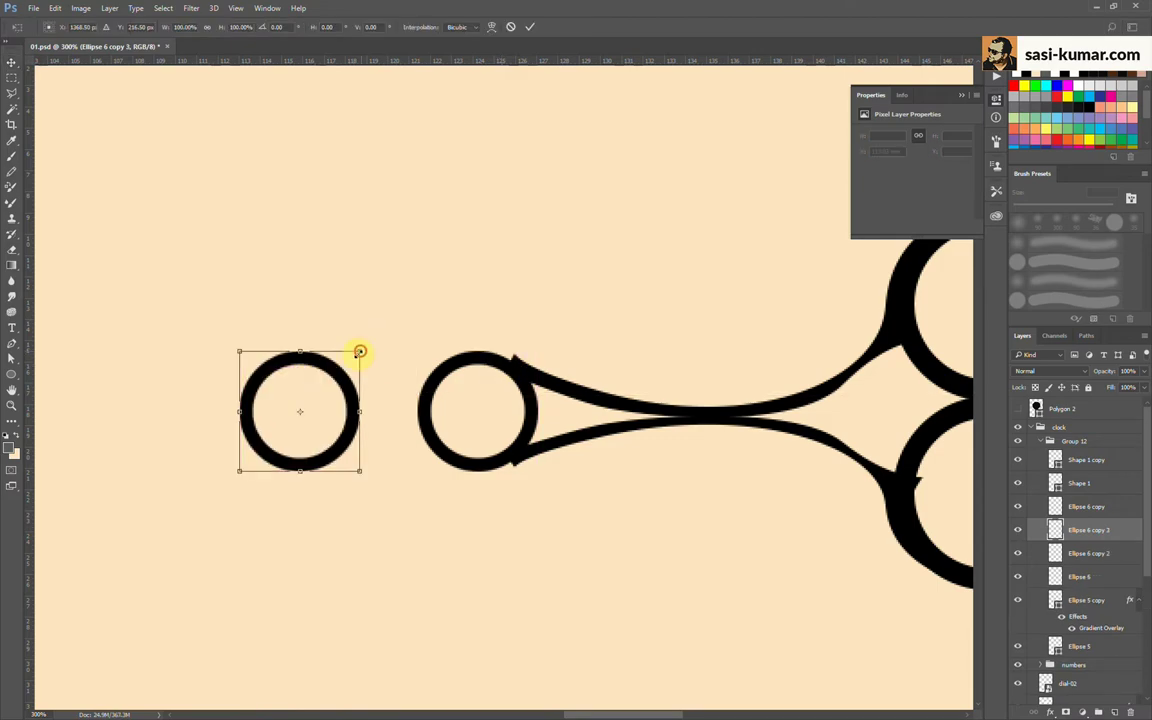
{"action": "left_click_drag", "start_coordinate": [360, 352], "coordinate": [343, 368]}
{"action": "key", "text": "Return"}
{"action": "left_click_drag", "start_coordinate": [335, 424], "coordinate": [361, 427]}
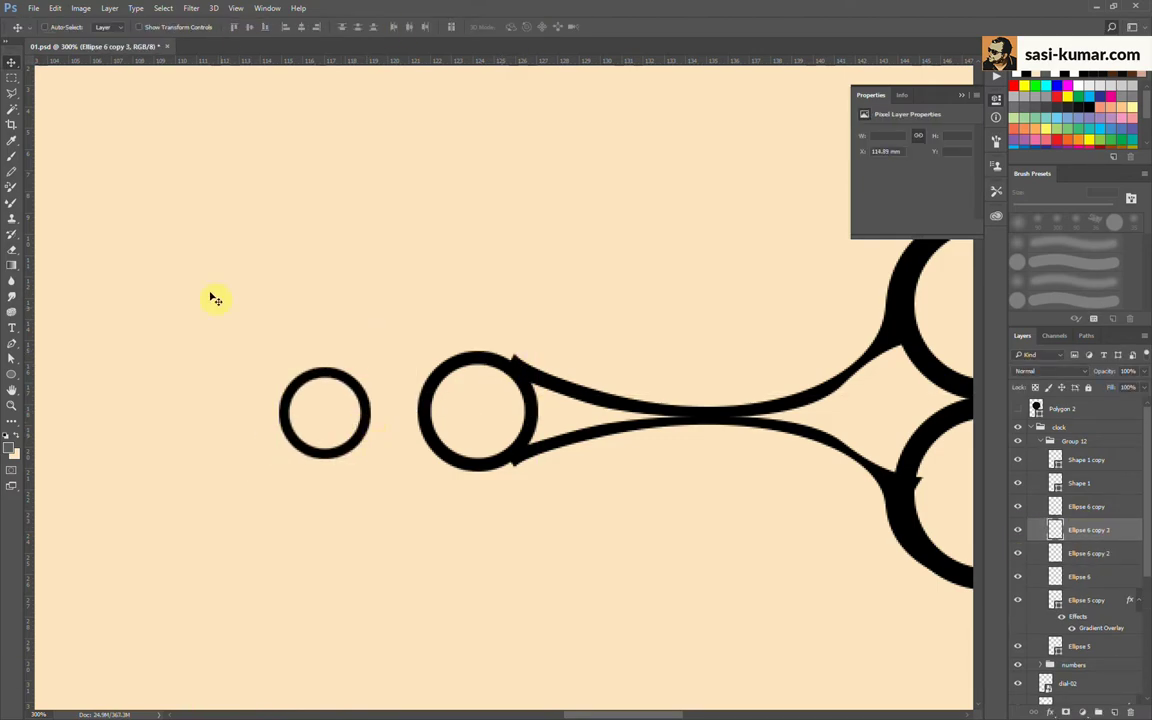
Step: Draw a black pen-shape connector between the small ring and the larger ring
{"action": "left_click", "coordinate": [12, 343]}
{"action": "left_click", "coordinate": [347, 378]}
{"action": "left_click_drag", "start_coordinate": [432, 388], "coordinate": [472, 357]}
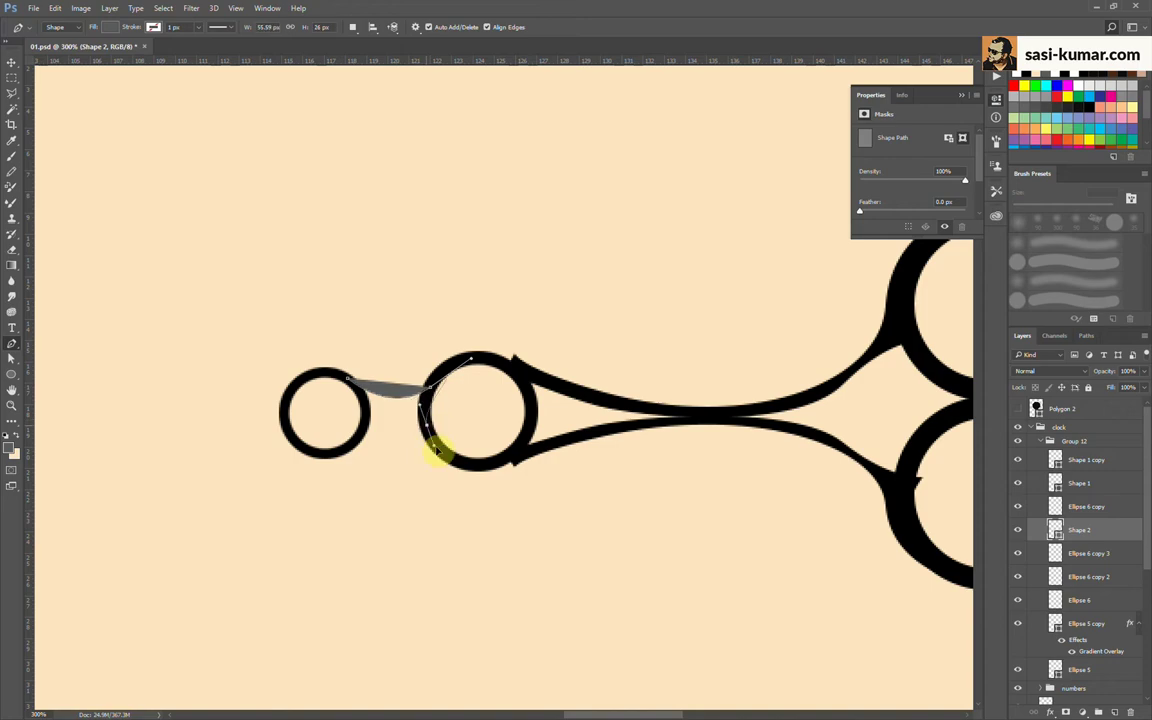
{"action": "key", "text": "ctrl+z"}
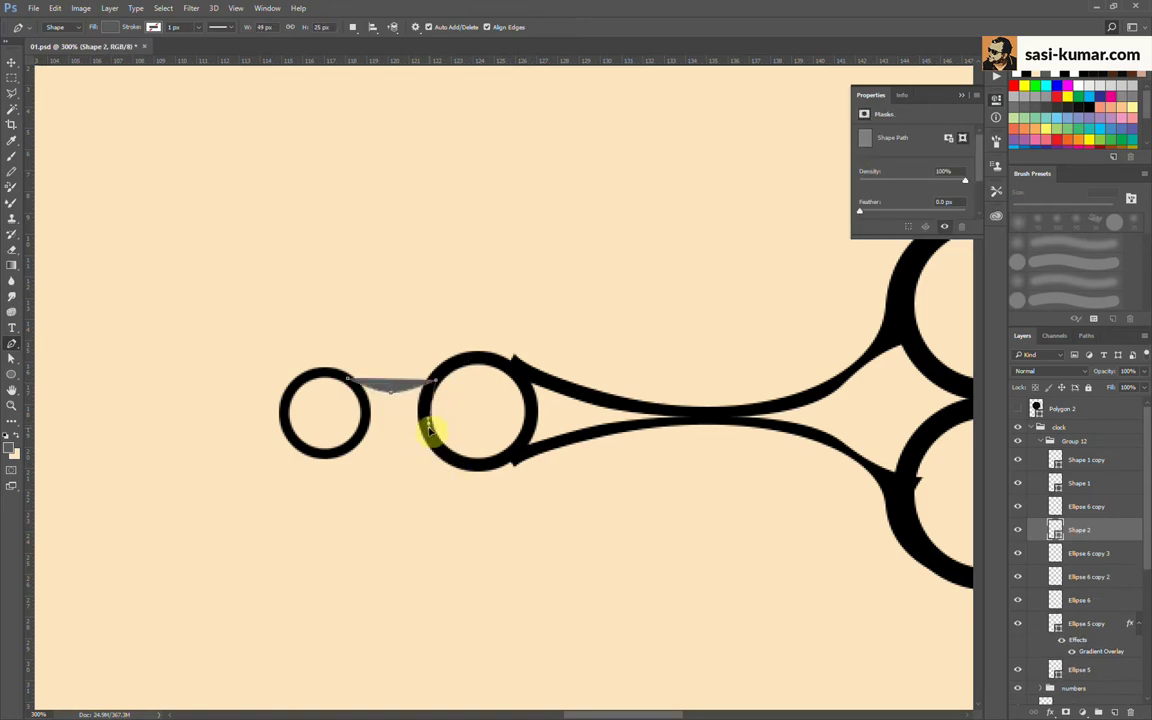
{"action": "left_click", "coordinate": [347, 378]}
{"action": "left_click", "coordinate": [12, 61]}
Step: Duplicate the connector, flip it below the ring join, and merge both connector layers
{"action": "key", "text": "ctrl+j"}
{"action": "key", "text": "ctrl+t"}
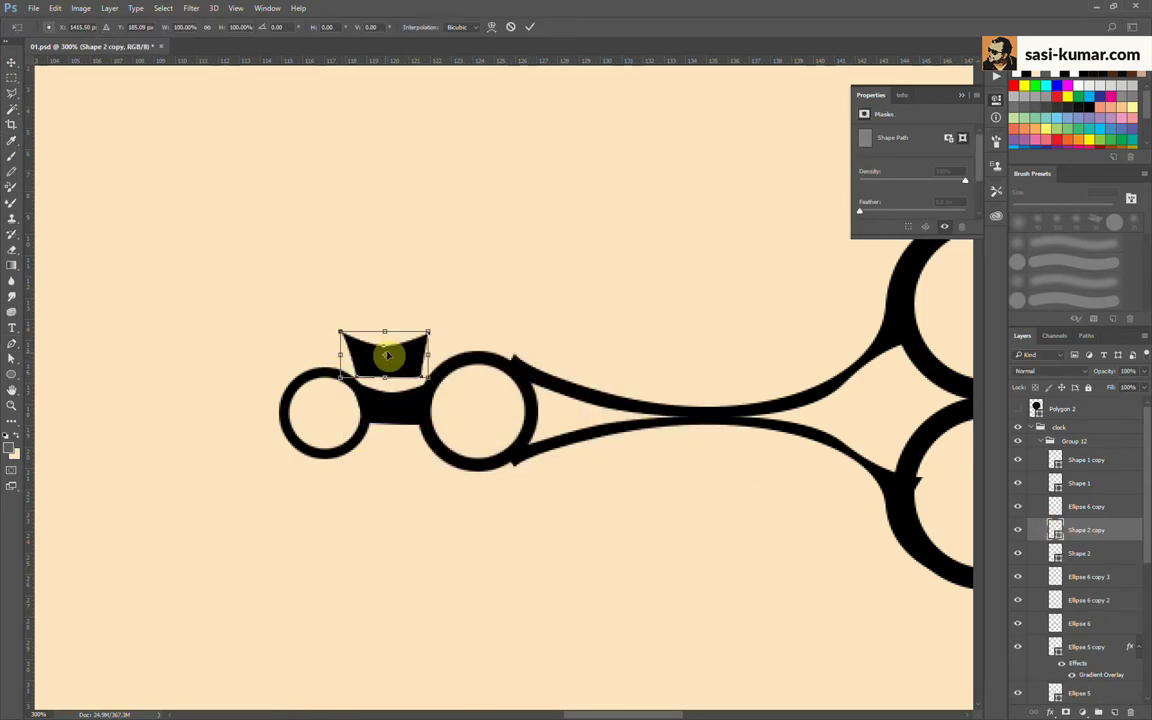
{"action": "left_click_drag", "start_coordinate": [387, 355], "coordinate": [398, 450]}
{"action": "left_click", "coordinate": [530, 27]}
{"action": "left_click", "coordinate": [1080, 553], "text": "shift"}
{"action": "key", "text": "ctrl+e"}
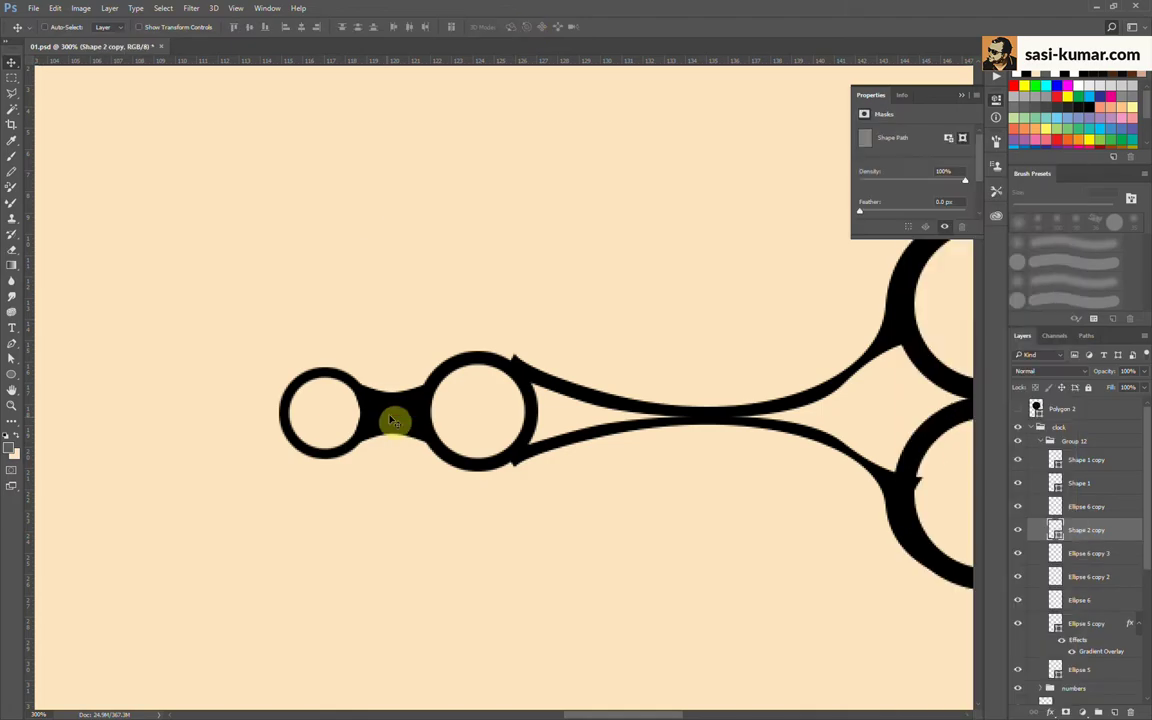
Step: Copy the arm shape and flip it vertically to run along the lower arm
{"action": "key", "text": "ctrl+1"}
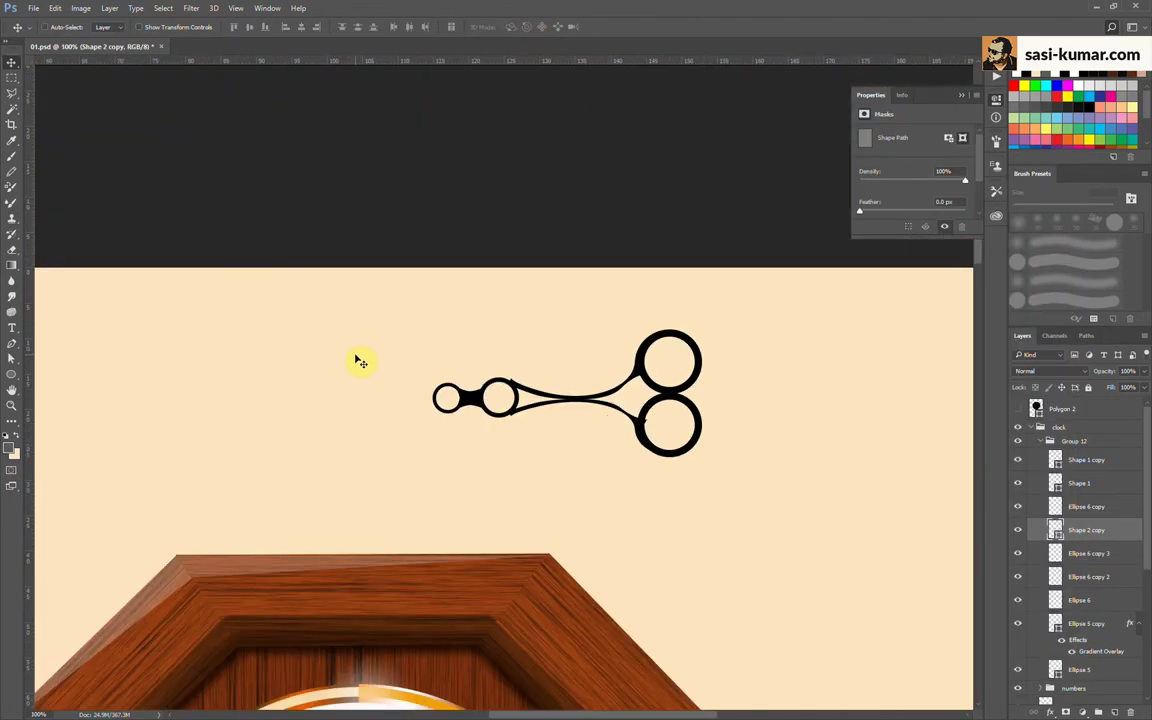
{"action": "key", "text": "ctrl+plus"}
{"action": "key", "text": "ctrl+plus"}
{"action": "key", "text": "ctrl+plus"}
{"action": "left_click", "coordinate": [12, 343]}
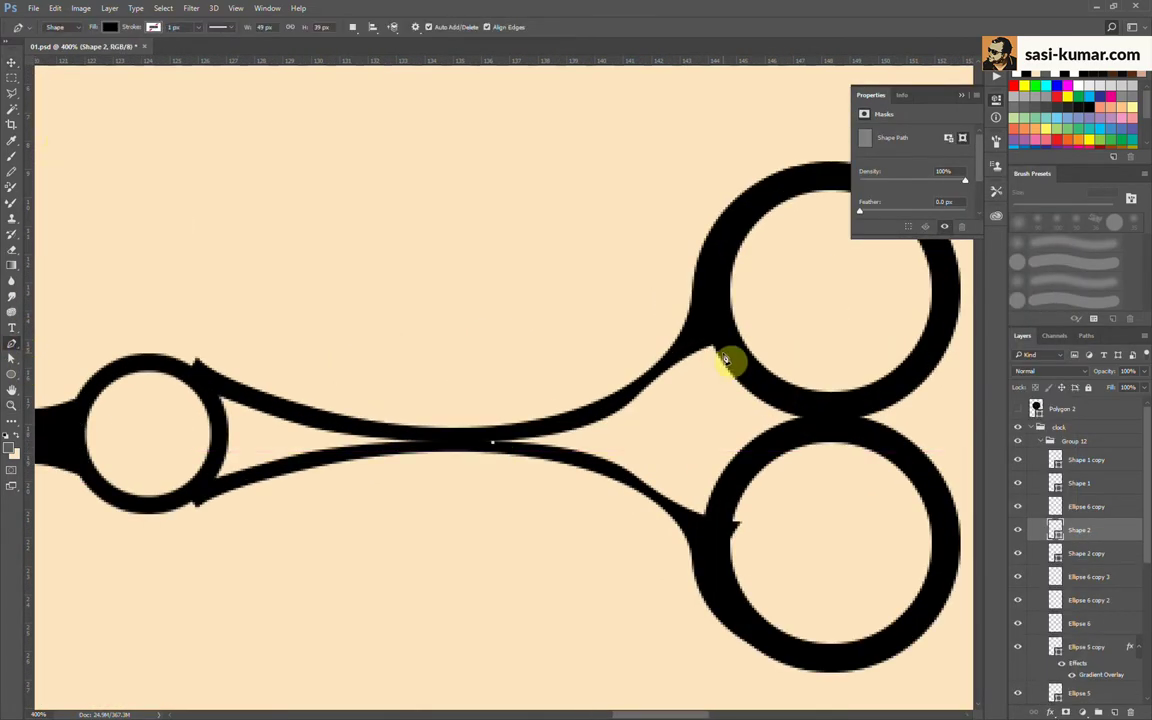
{"action": "key", "text": "v"}
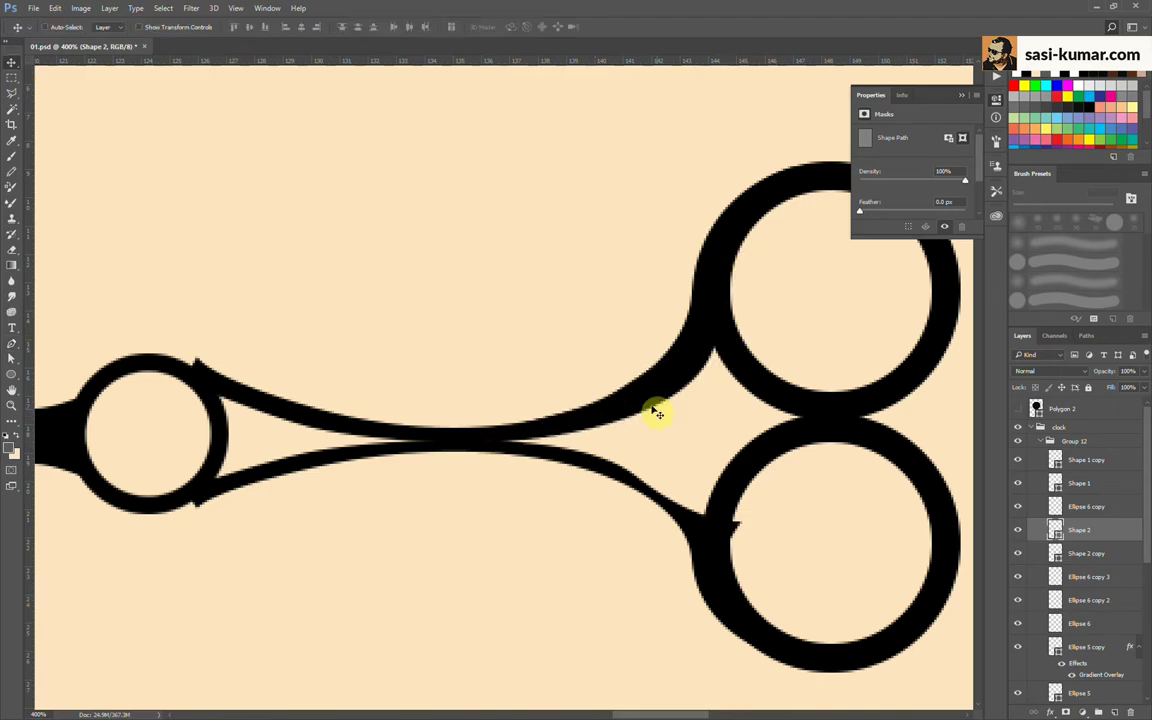
{"action": "mouse_move", "coordinate": [655, 403]}
{"action": "left_mouse_down"}
{"action": "mouse_move", "coordinate": [681, 442]}
{"action": "mouse_move", "coordinate": [658, 492]}
{"action": "left_mouse_up"}
{"action": "left_click", "coordinate": [55, 8]}
{"action": "left_click", "coordinate": [270, 400]}
{"action": "left_click", "coordinate": [55, 8]}
{"action": "left_click", "coordinate": [290, 393]}
{"action": "key", "text": "ctrl+minus"}
{"action": "key", "text": "ctrl+minus"}
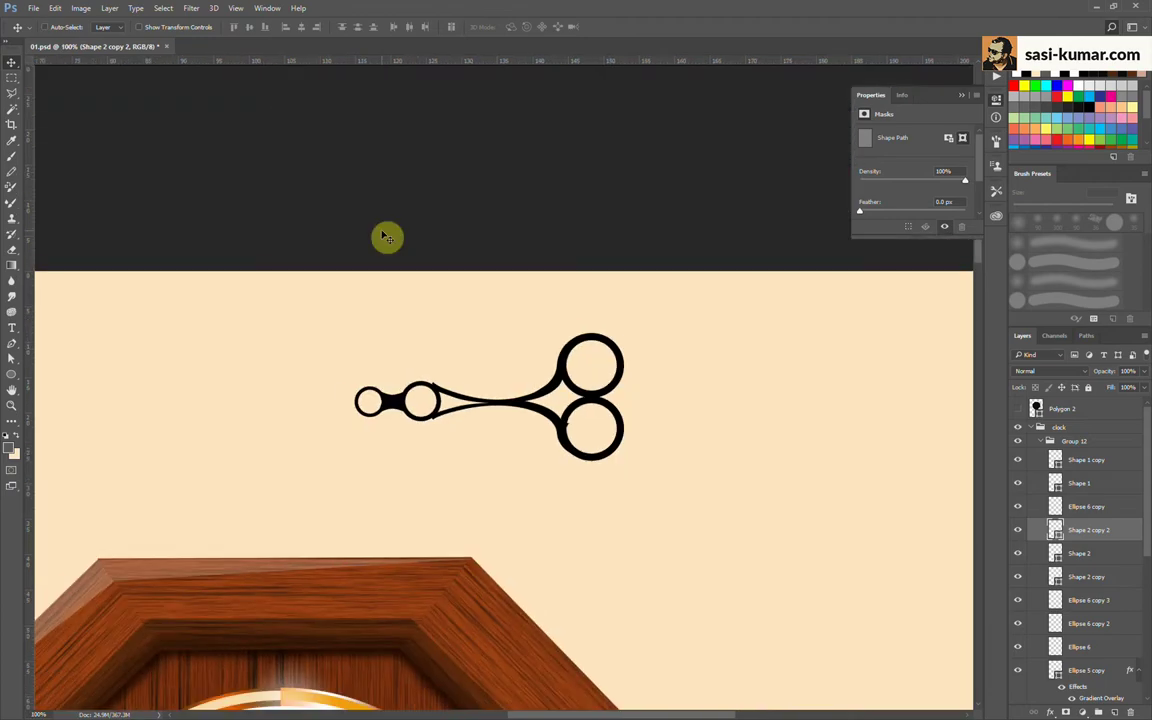
{"action": "key", "text": "ctrl+plus"}
Step: Select the Shape 1 copy layer inside Group 12 in the layer list
{"action": "left_click", "coordinate": [1041, 441]}
{"action": "key", "text": "ctrl+minus"}
{"action": "key", "text": "ctrl+minus"}
{"action": "key", "text": "ctrl+minus"}
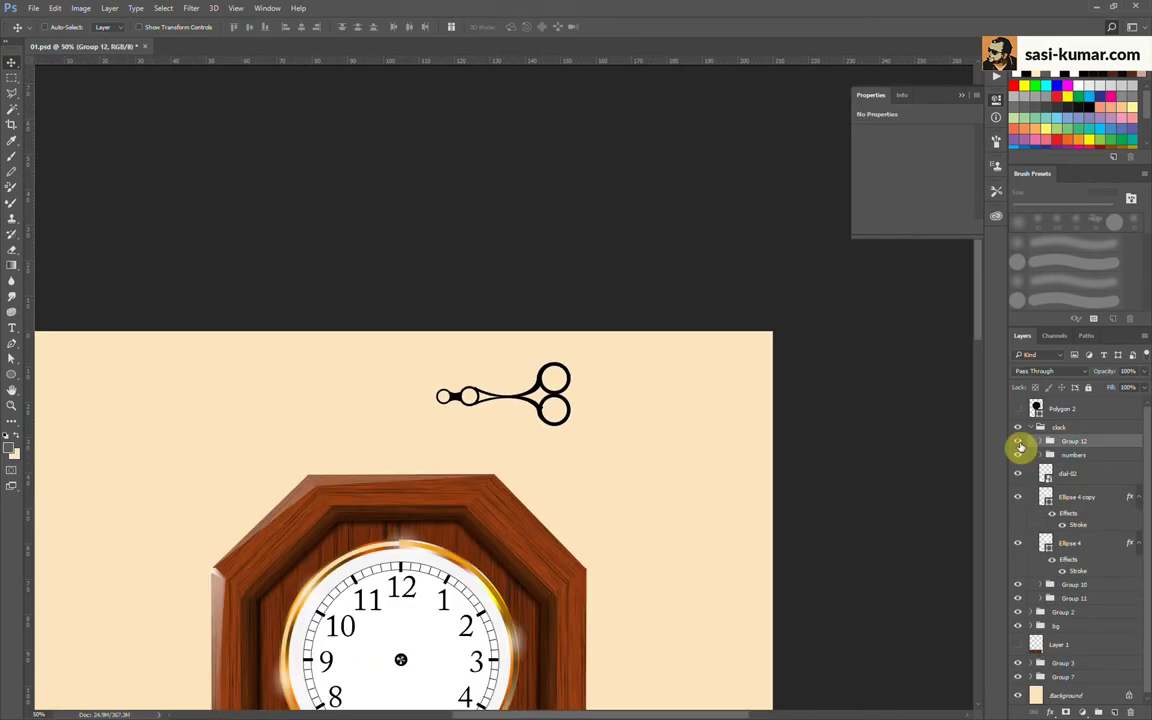
{"action": "left_click", "coordinate": [1039, 445]}
{"action": "key", "text": "ctrl+plus"}
{"action": "key", "text": "ctrl+plus"}
{"action": "scroll", "coordinate": [1031, 560], "scroll_direction": "down", "scroll_amount": 3}
{"action": "left_click", "coordinate": [1031, 579]}
{"action": "key", "text": "ctrl+minus"}
{"action": "key", "text": "ctrl+minus"}
{"action": "key", "text": "ctrl+minus"}
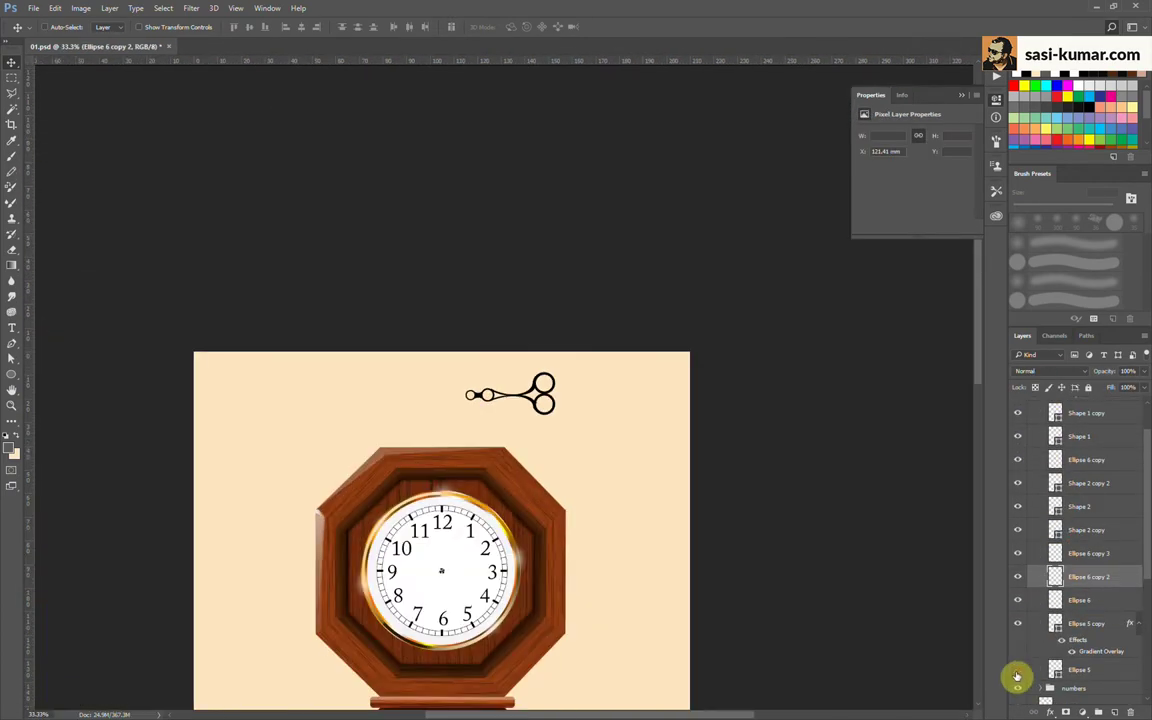
{"action": "scroll", "coordinate": [1121, 447], "scroll_direction": "up", "scroll_amount": 3}
{"action": "left_click", "coordinate": [1039, 440]}
{"action": "key", "text": "ctrl+plus"}
{"action": "key", "text": "ctrl+plus"}
{"action": "key", "text": "ctrl+plus"}
{"action": "key", "text": "ctrl+plus"}
{"action": "key", "text": "ctrl+plus"}
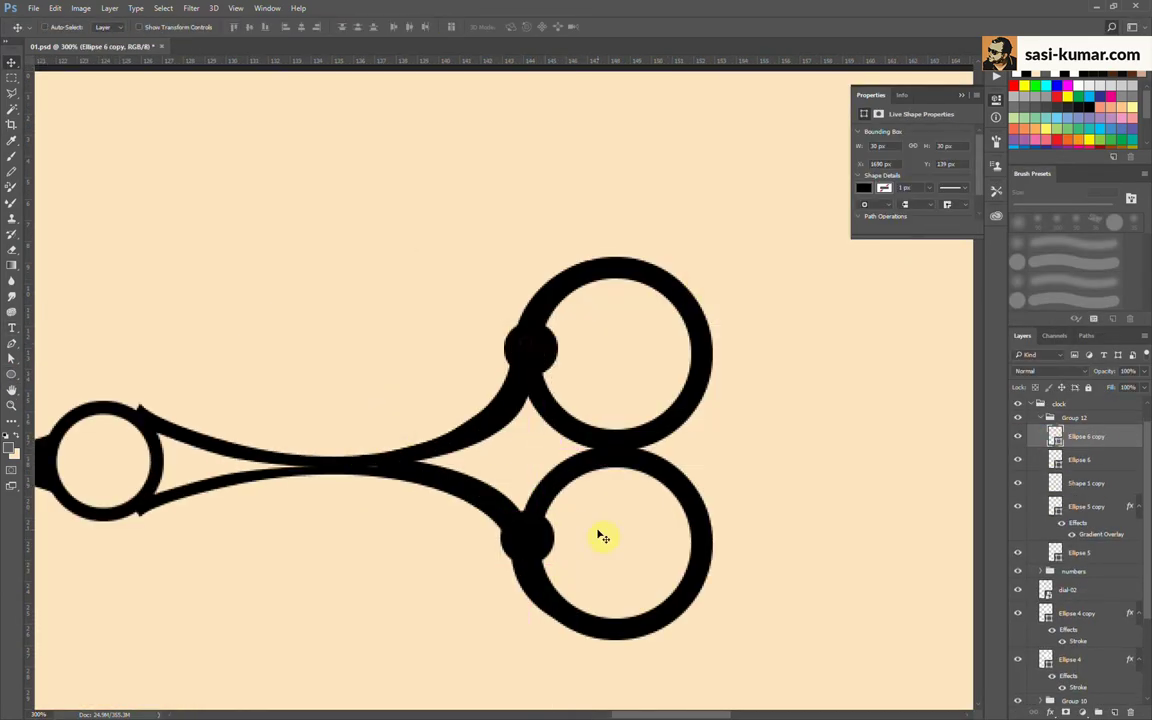
Step: Place small black dots on the top and bottom rings and merge them with the hand
{"action": "mouse_move", "coordinate": [603, 537]}
{"action": "left_mouse_down"}
{"action": "mouse_move", "coordinate": [625, 254]}
{"action": "mouse_move", "coordinate": [615, 645]}
{"action": "left_mouse_up"}
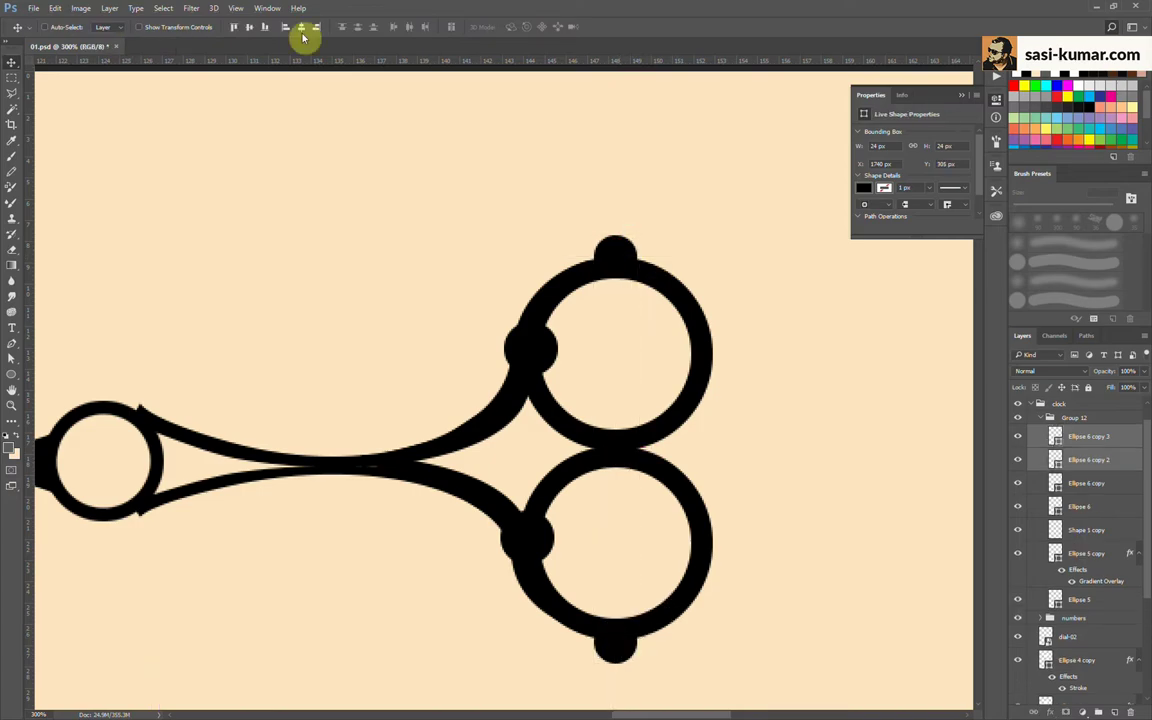
{"action": "left_click", "coordinate": [1087, 530], "text": "shift"}
{"action": "right_click", "coordinate": [1100, 506]}
{"action": "left_click", "coordinate": [1000, 597]}
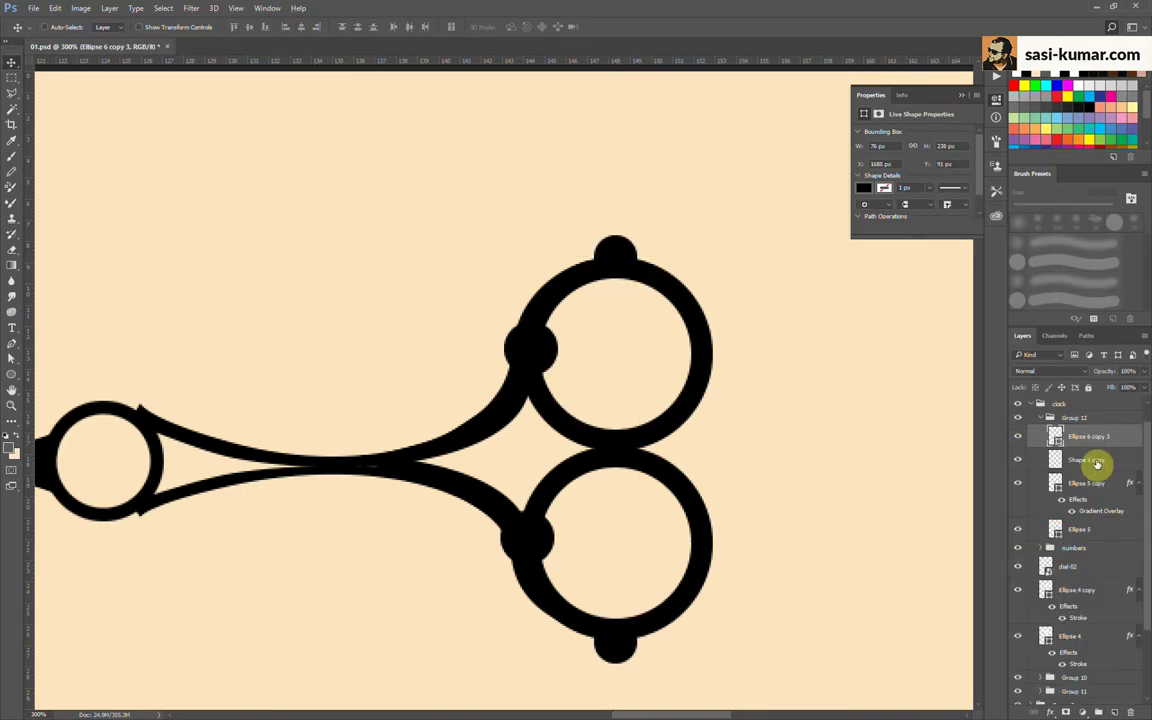
{"action": "scroll", "coordinate": [789, 442], "scroll_direction": "down", "scroll_amount": 3}
{"action": "scroll", "coordinate": [578, 404], "scroll_direction": "up", "scroll_amount": 2}
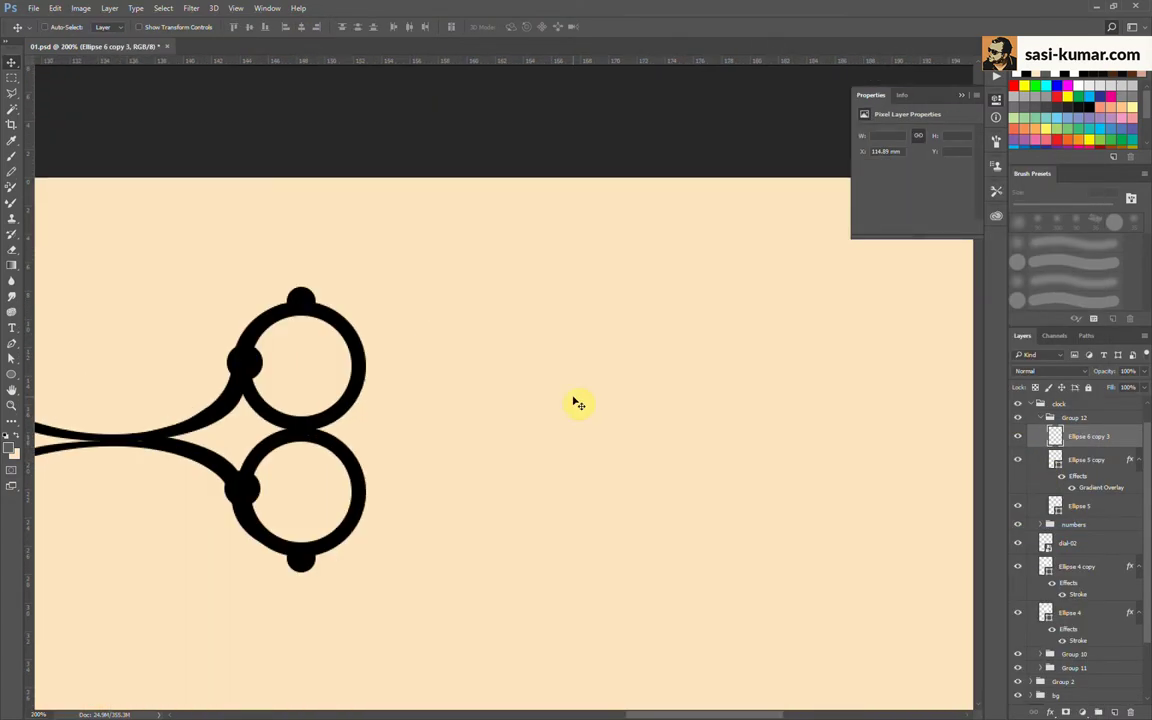
Step: Try a pen shape from the rings' join, then discard the unwanted grey shape
{"action": "key", "text": "p"}
{"action": "left_click", "coordinate": [313, 426]}
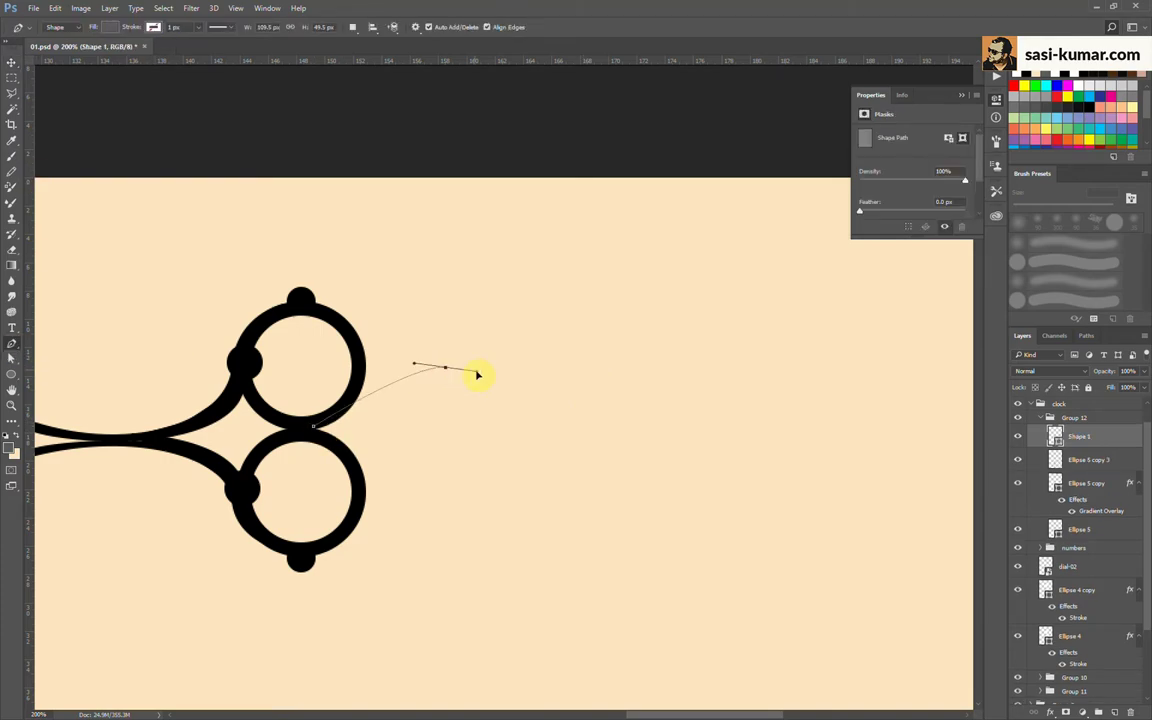
{"action": "left_click_drag", "start_coordinate": [607, 428], "coordinate": [609, 427]}
{"action": "left_click", "coordinate": [12, 63]}
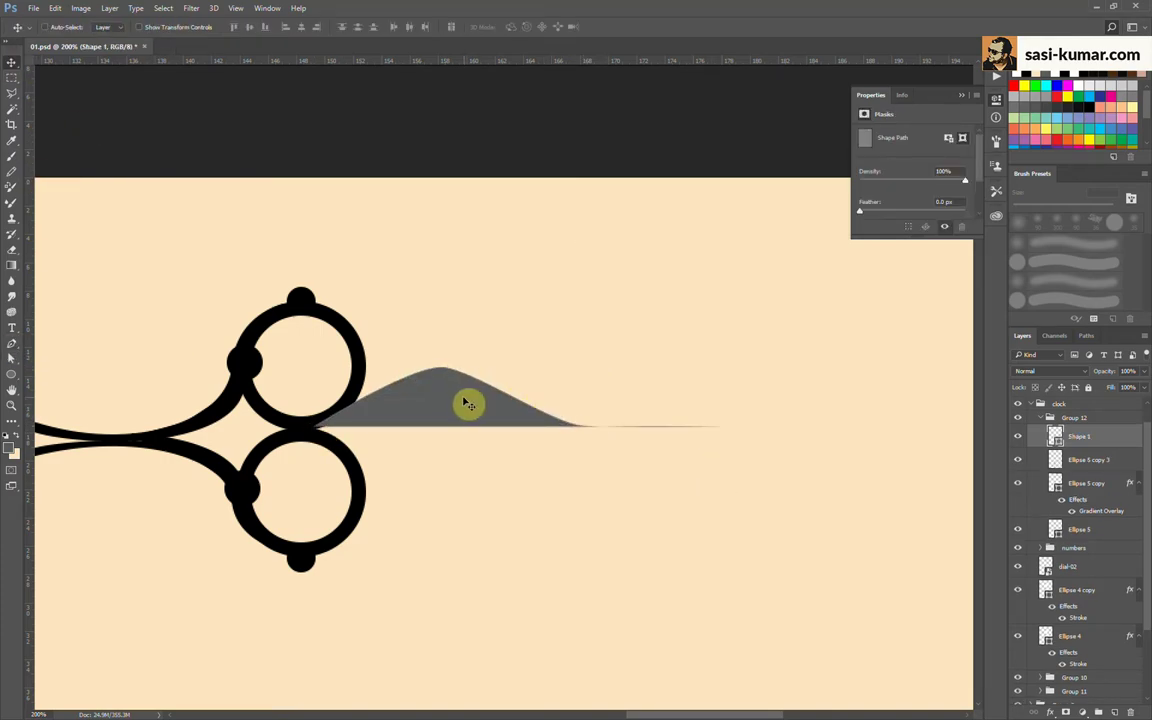
{"action": "left_click_drag", "start_coordinate": [1060, 428], "coordinate": [1115, 712]}
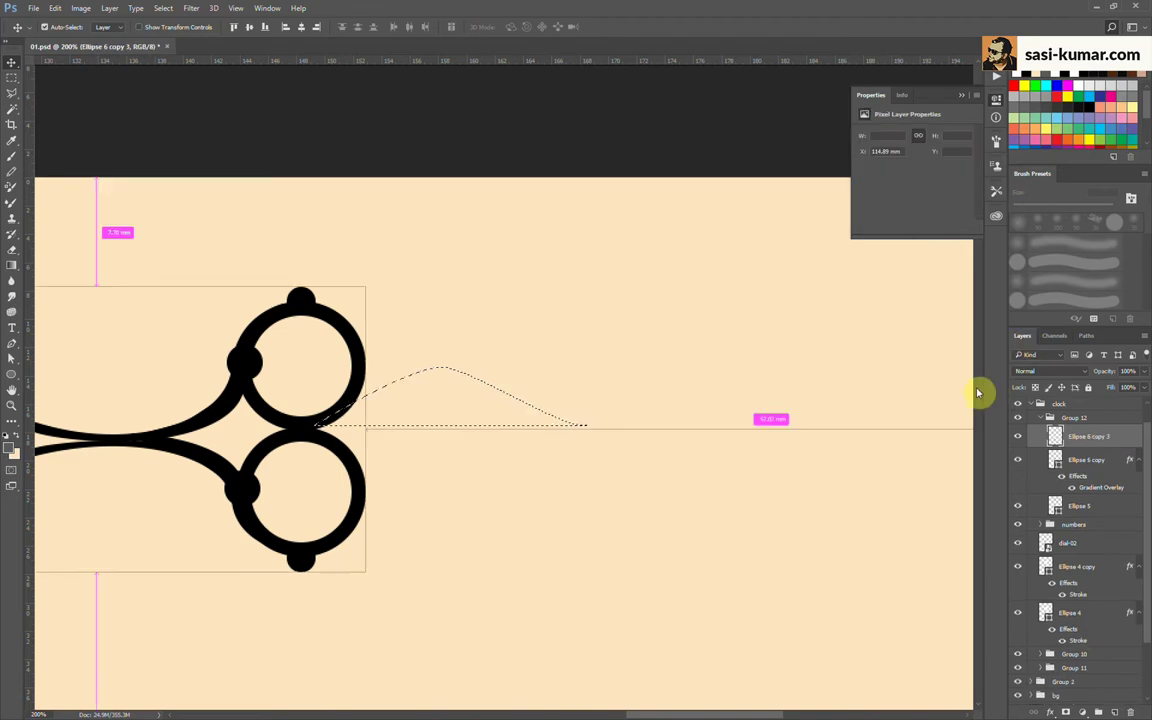
{"action": "left_click", "coordinate": [1086, 336]}
{"action": "left_click", "coordinate": [12, 343]}
{"action": "left_click", "coordinate": [309, 425]}
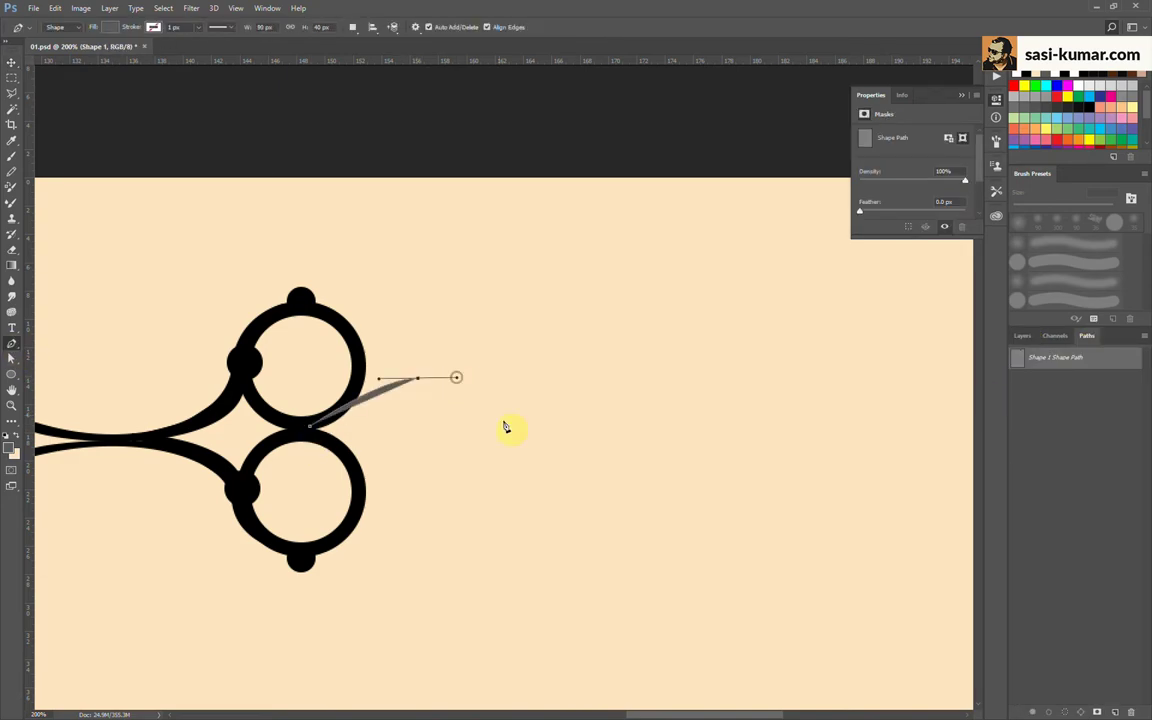
{"action": "key", "text": "ctrl+z"}
Step: Draw a wavy path from the rings' join and stroke it with a hard round brush
{"action": "left_click", "coordinate": [110, 27]}
{"action": "left_click", "coordinate": [55, 27]}
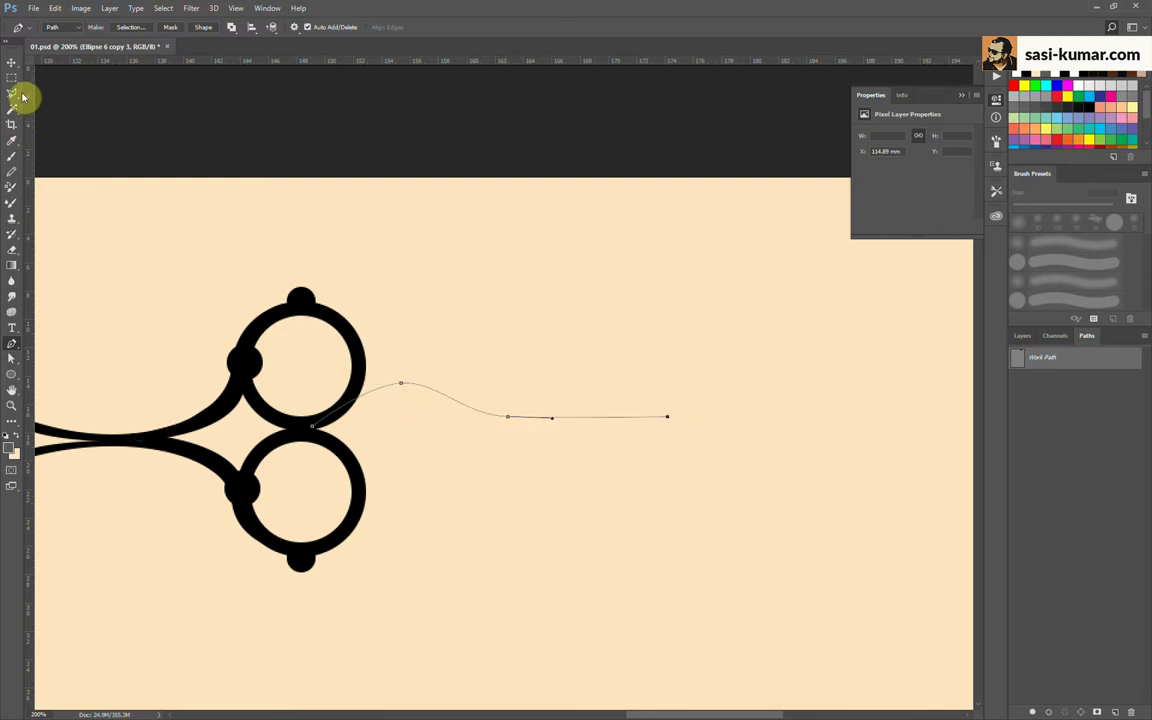
{"action": "key", "text": "b"}
{"action": "right_click", "coordinate": [520, 305]}
{"action": "double_click", "coordinate": [581, 424]}
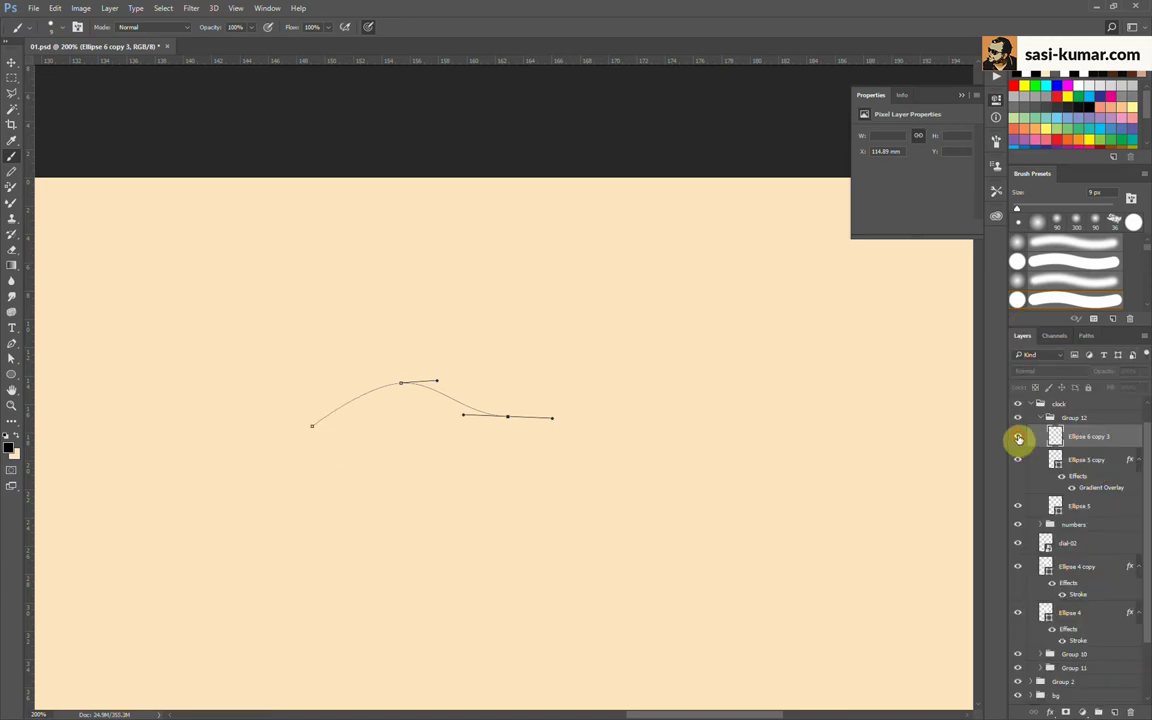
{"action": "right_click", "coordinate": [1058, 365]}
{"action": "left_click", "coordinate": [1028, 447]}
{"action": "left_click", "coordinate": [586, 239]}
{"action": "left_click", "coordinate": [540, 255]}
{"action": "left_click", "coordinate": [655, 239]}
Step: Nudge the wavy stroke into place and add a horizontal guide along the hand's centre
{"action": "key", "text": "v"}
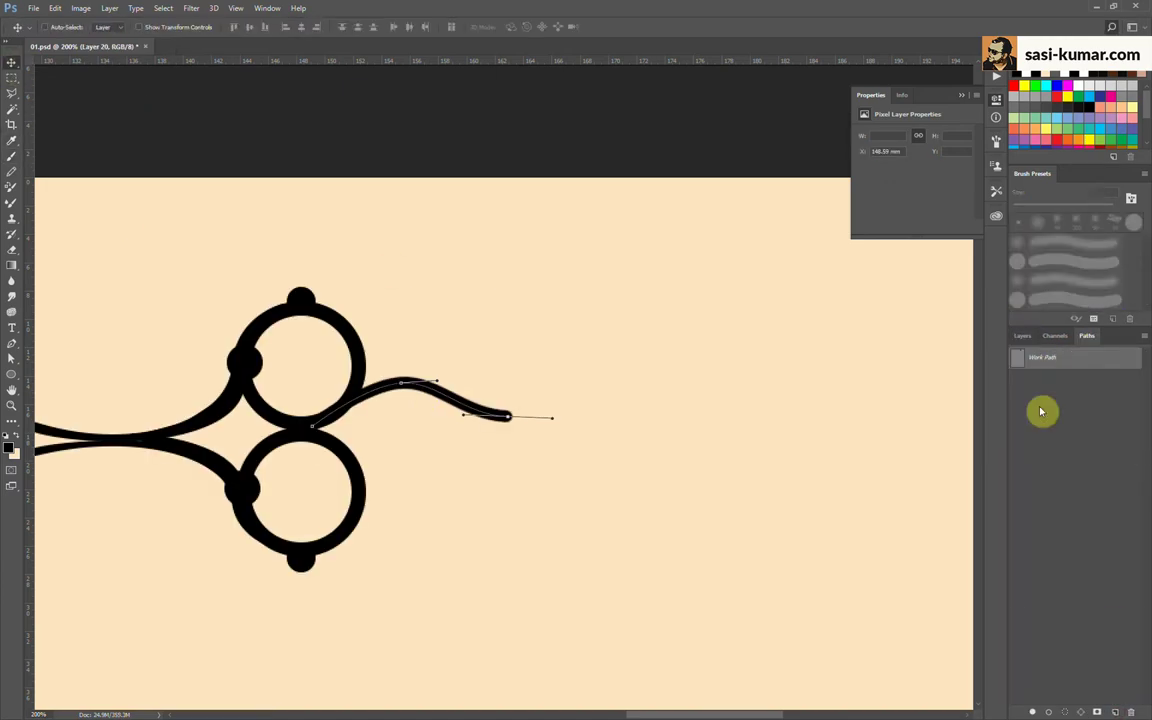
{"action": "left_click", "coordinate": [1041, 409]}
{"action": "left_click_drag", "start_coordinate": [405, 390], "coordinate": [424, 398]}
{"action": "key", "text": "ctrl+r"}
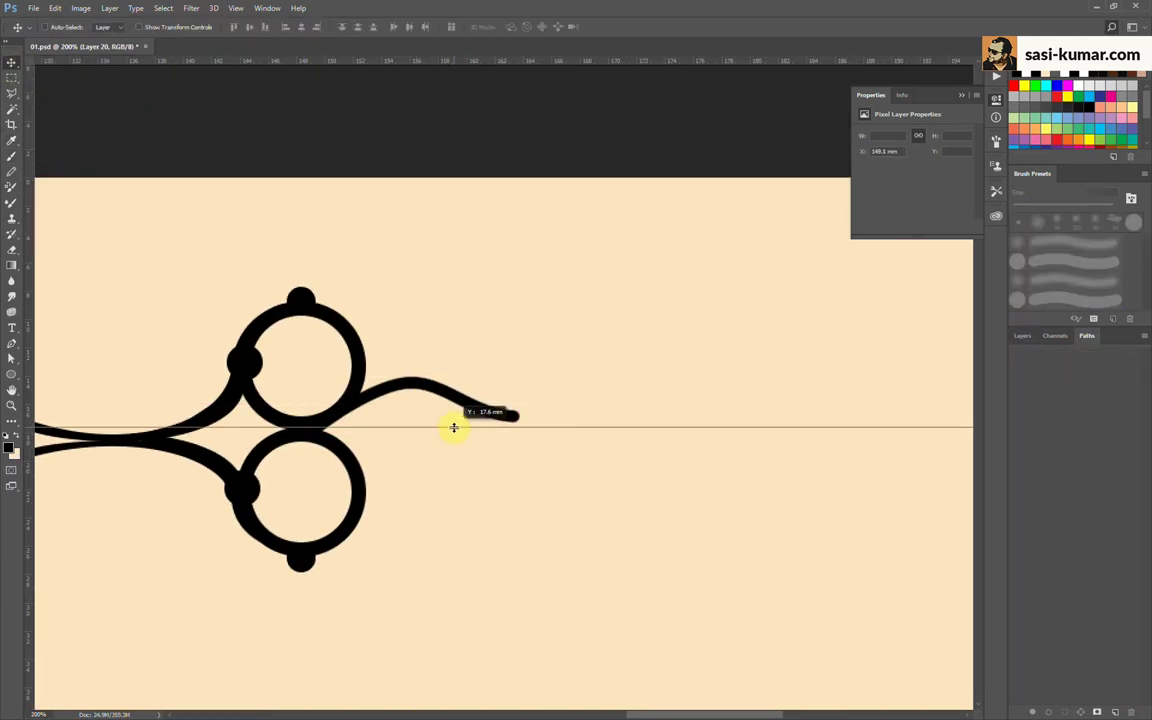
{"action": "key", "text": "ctrl+t"}
{"action": "left_click", "coordinate": [525, 30]}
Step: Duplicate the wavy stroke, flip it vertically below the original, and align both tips
{"action": "key", "text": "ctrl+j"}
{"action": "left_click", "coordinate": [55, 8]}
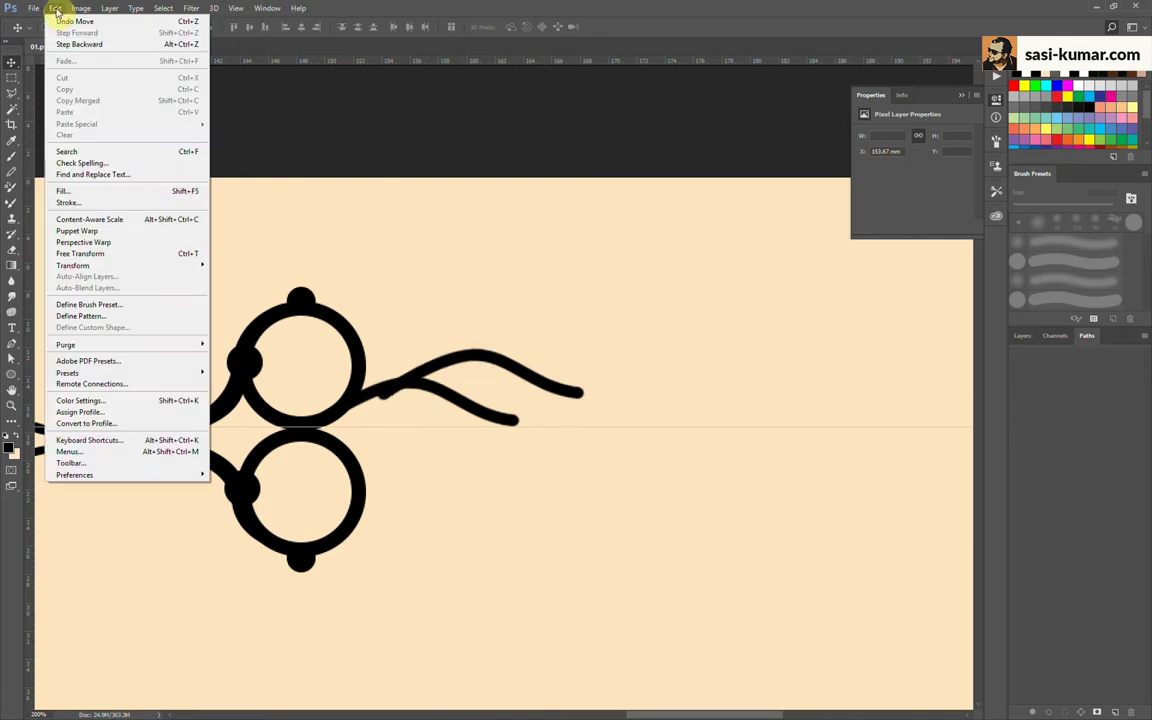
{"action": "left_click", "coordinate": [250, 403]}
{"action": "left_click_drag", "start_coordinate": [434, 440], "coordinate": [454, 490]}
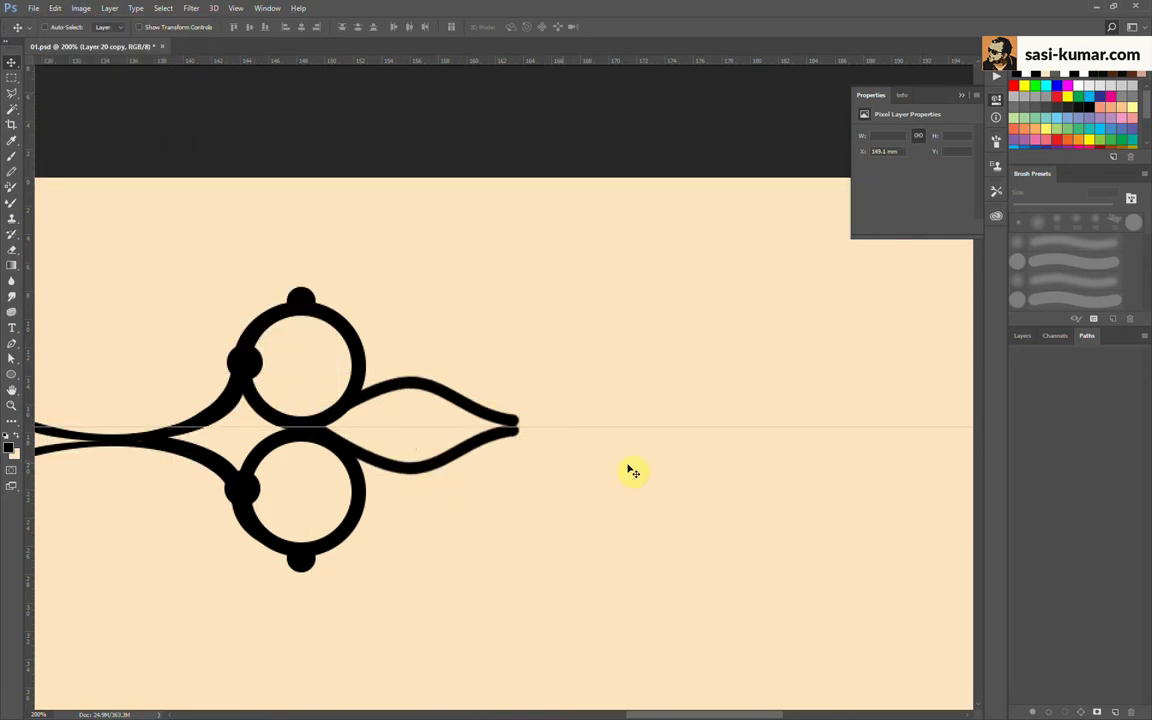
{"action": "left_click", "coordinate": [285, 28]}
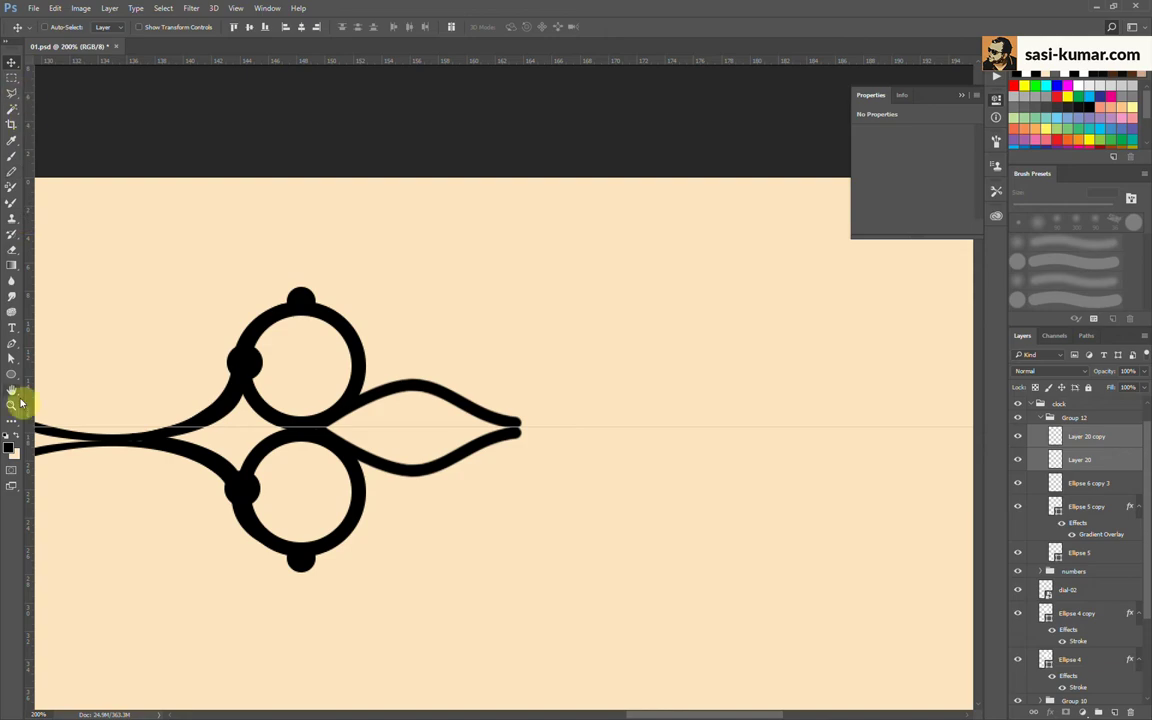
Step: Add a thin rounded-rectangle bar at the hand's tip and copy the circle below the original
{"action": "left_click", "coordinate": [13, 376]}
{"action": "left_click_drag", "start_coordinate": [805, 437], "coordinate": [805, 437]}
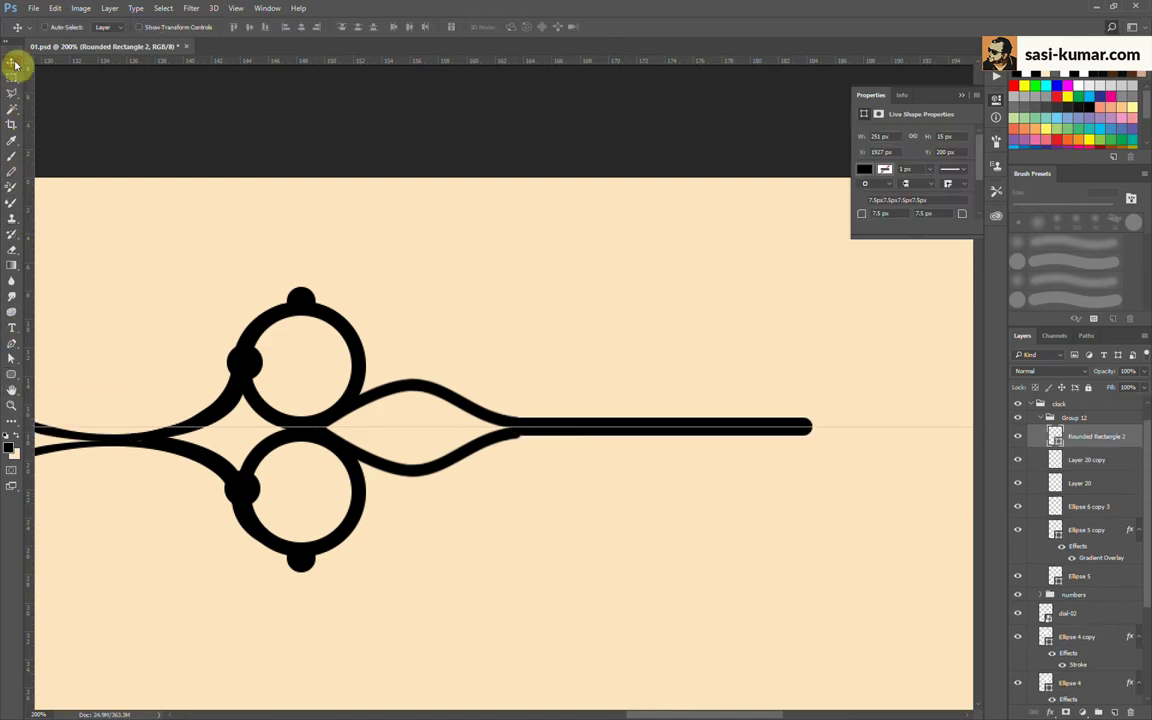
{"action": "left_click_drag", "start_coordinate": [443, 406], "coordinate": [409, 504]}
{"action": "scroll", "coordinate": [429, 392], "scroll_direction": "up", "scroll_amount": 2}
{"action": "key", "text": "v"}
{"action": "key", "text": "ctrl+minus"}
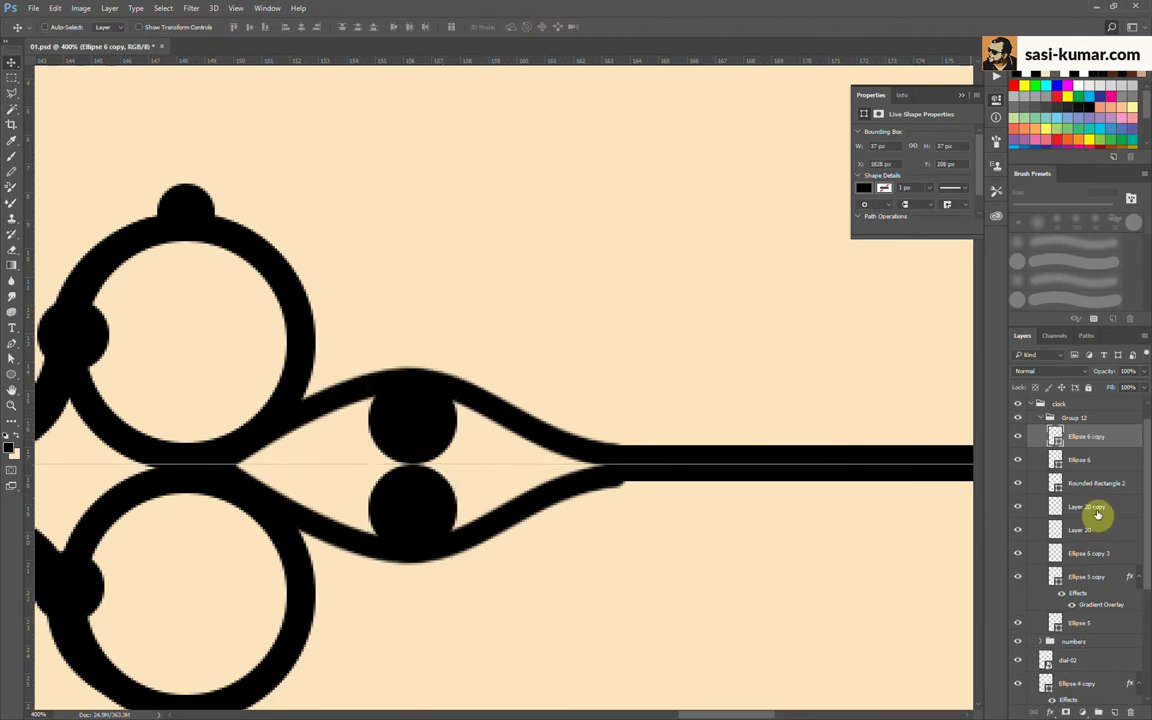
{"action": "key", "text": "ctrl+minus"}
{"action": "key", "text": "ctrl+minus"}
Step: Convert all the hand layers into one smart object and move it onto the dial centre
{"action": "left_click", "coordinate": [1085, 553], "text": "shift"}
{"action": "right_click", "coordinate": [1085, 553]}
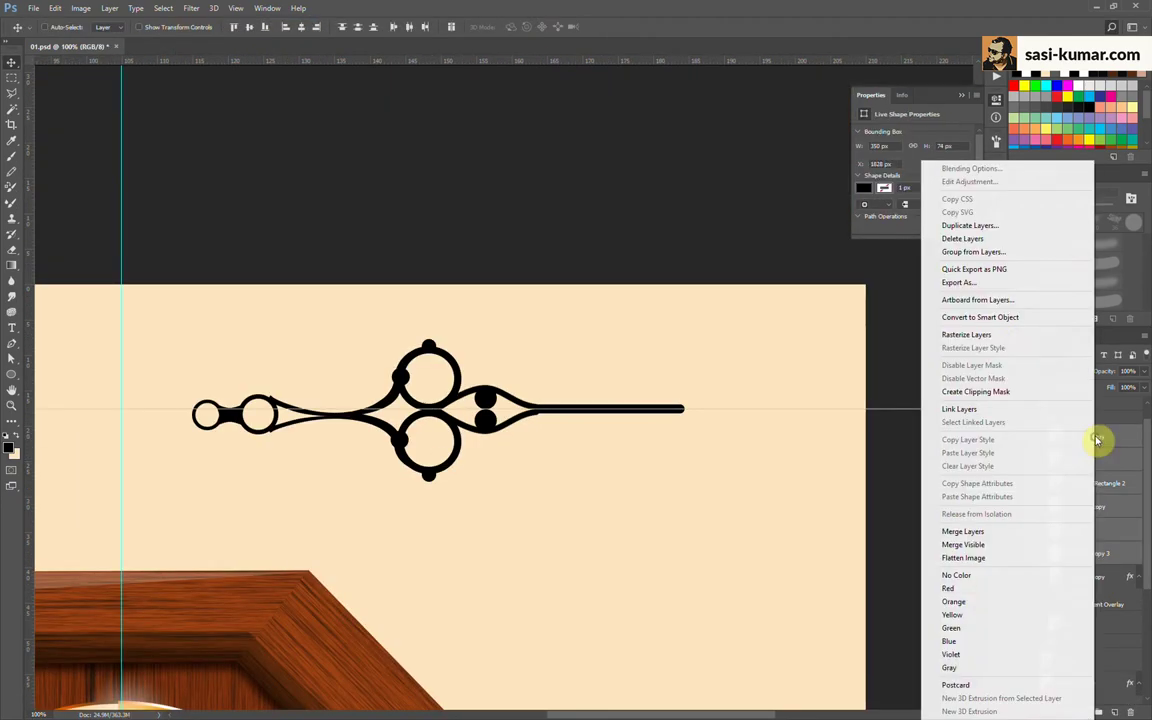
{"action": "left_click", "coordinate": [975, 314]}
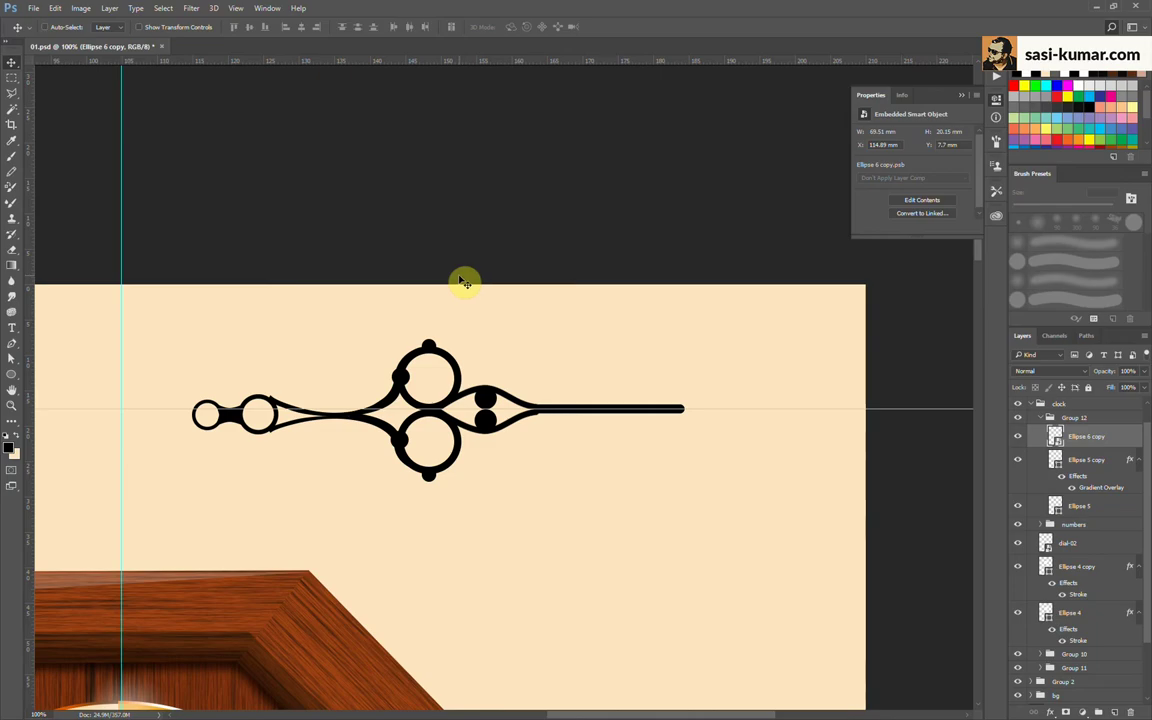
{"action": "key", "text": "ctrl+minus"}
{"action": "left_click_drag", "start_coordinate": [529, 285], "coordinate": [487, 548]}
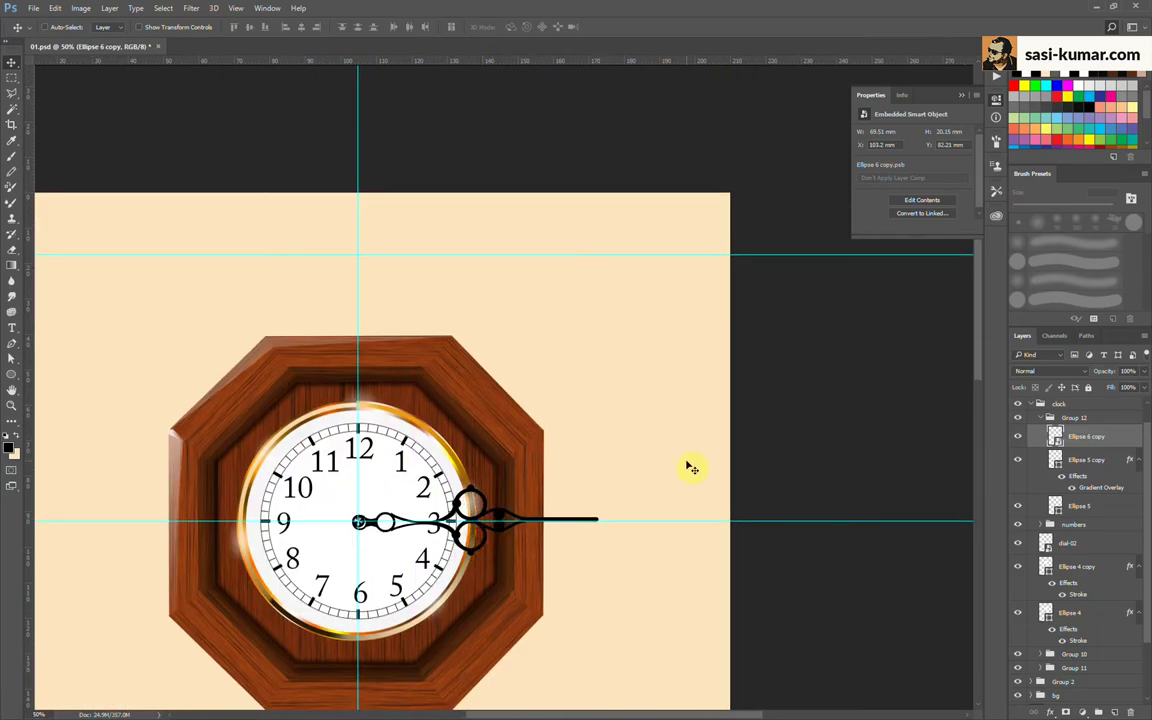
{"action": "key", "text": "ctrl+plus"}
{"action": "key", "text": "ctrl+plus"}
{"action": "key", "text": "ctrl+plus"}
Step: Scale the hand down to fit the dial and shift it onto the centre
{"action": "key", "text": "ctrl+plus"}
{"action": "key", "text": "ctrl+minus"}
{"action": "key", "text": "ctrl+minus"}
{"action": "key", "text": "ctrl+t"}
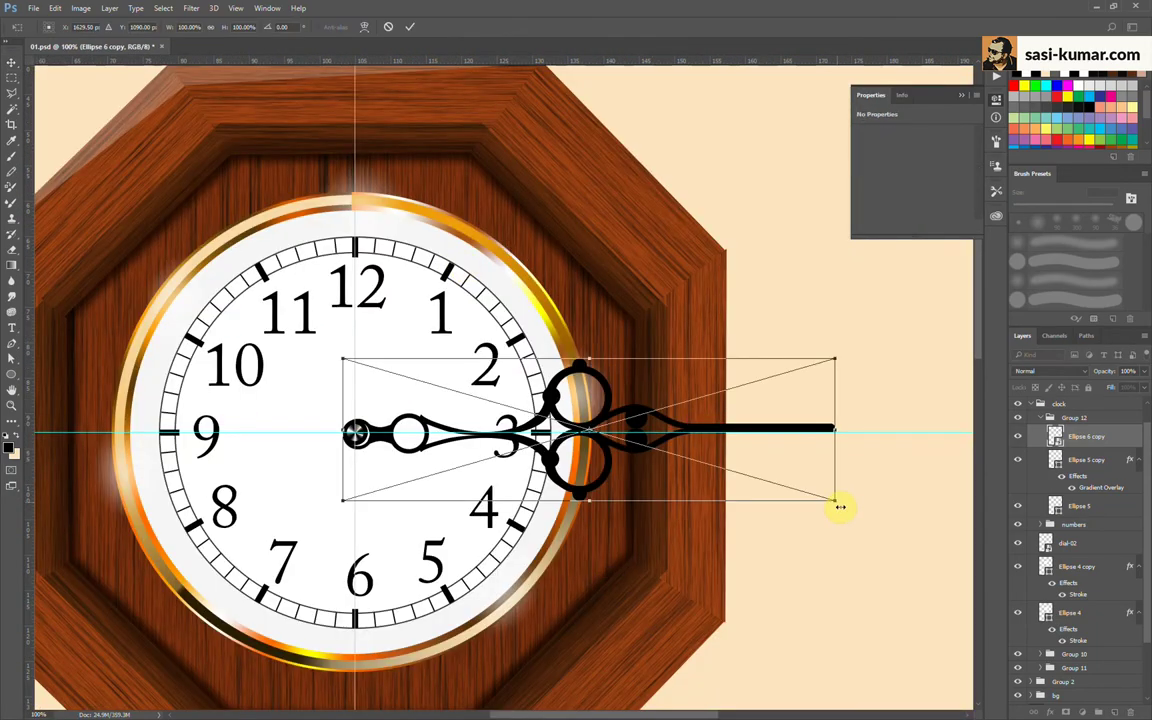
{"action": "mouse_move", "coordinate": [836, 504]}
{"action": "left_mouse_down"}
{"action": "mouse_move", "coordinate": [617, 447]}
{"action": "mouse_move", "coordinate": [500, 432]}
{"action": "left_mouse_up"}
{"action": "key", "text": "ctrl+plus"}
{"action": "key", "text": "ctrl+plus"}
{"action": "key", "text": "ctrl+plus"}
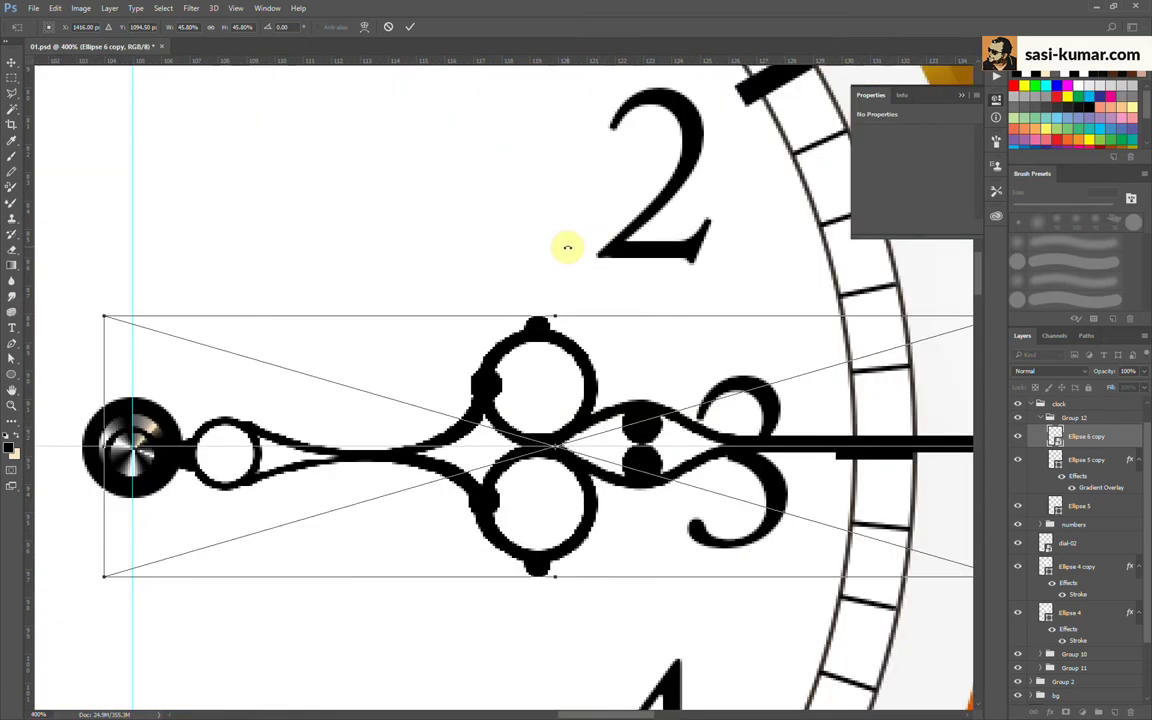
{"action": "key", "text": "ctrl+minus"}
{"action": "key", "text": "ctrl+minus"}
{"action": "left_click_drag", "start_coordinate": [766, 483], "coordinate": [716, 468]}
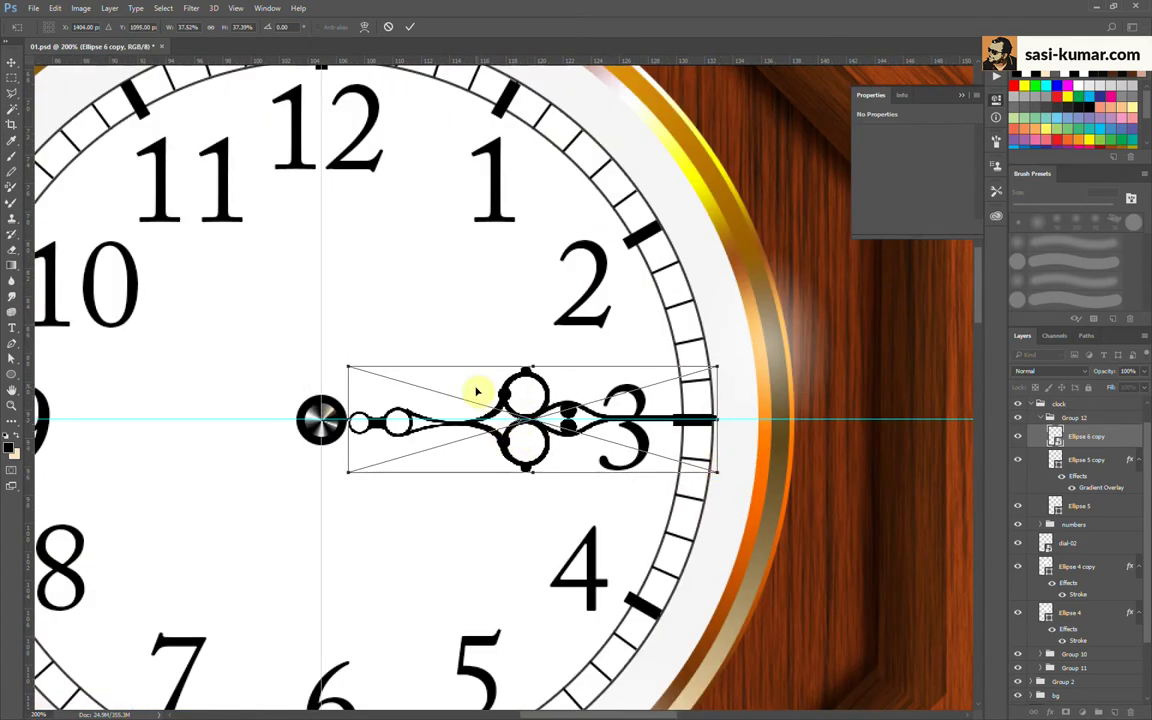
{"action": "left_click_drag", "start_coordinate": [477, 391], "coordinate": [440, 390]}
{"action": "key", "text": "Return"}
Step: Shorten the hand further and nudge it left toward the dial centre
{"action": "key", "text": "ctrl+t"}
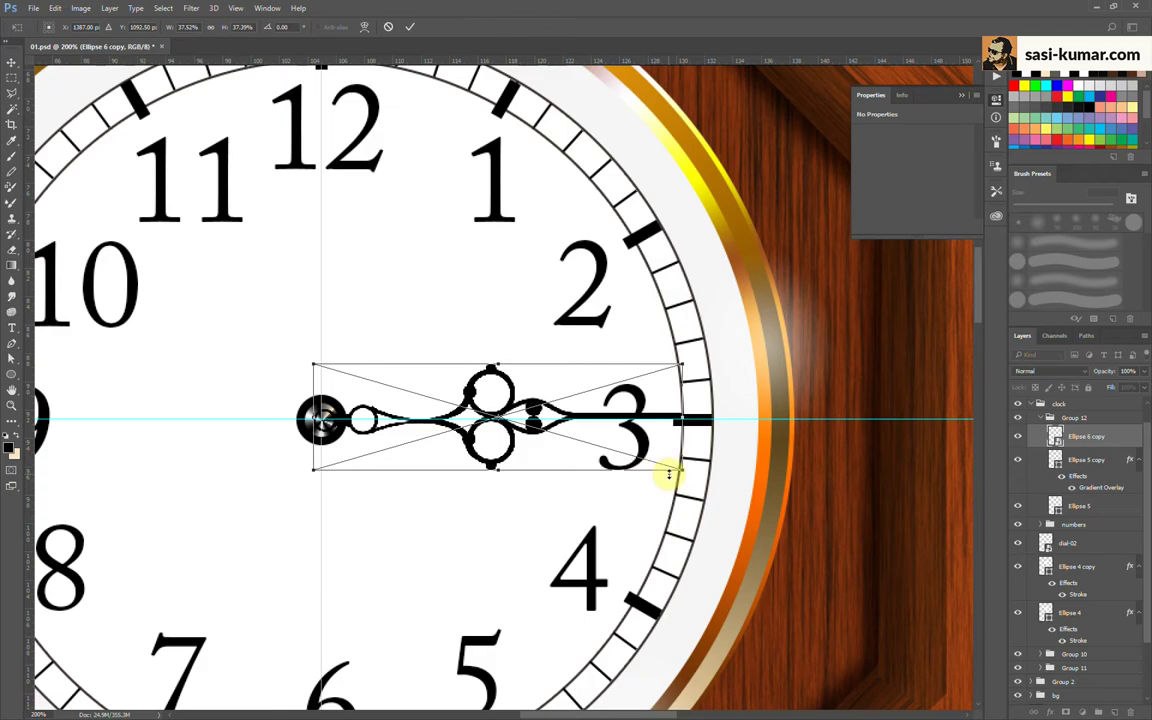
{"action": "left_click_drag", "start_coordinate": [694, 468], "coordinate": [612, 450]}
{"action": "left_click_drag", "start_coordinate": [497, 420], "coordinate": [447, 415]}
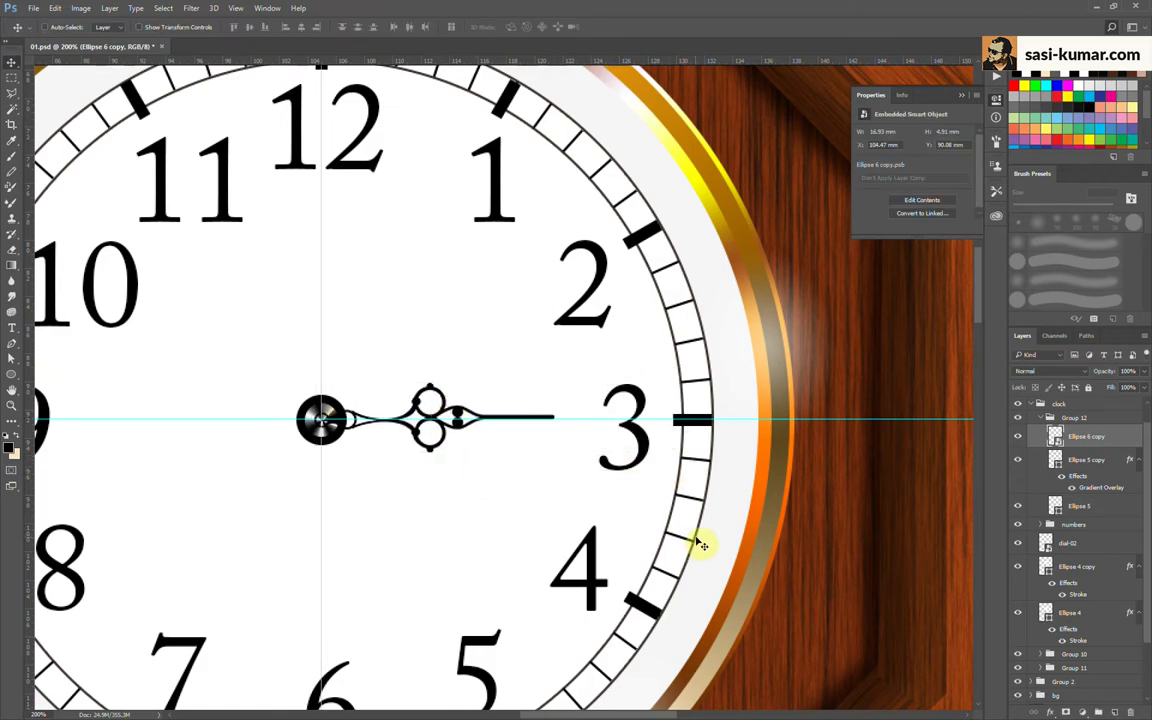
{"action": "key", "text": "ctrl+plus"}
{"action": "key", "text": "ctrl+plus"}
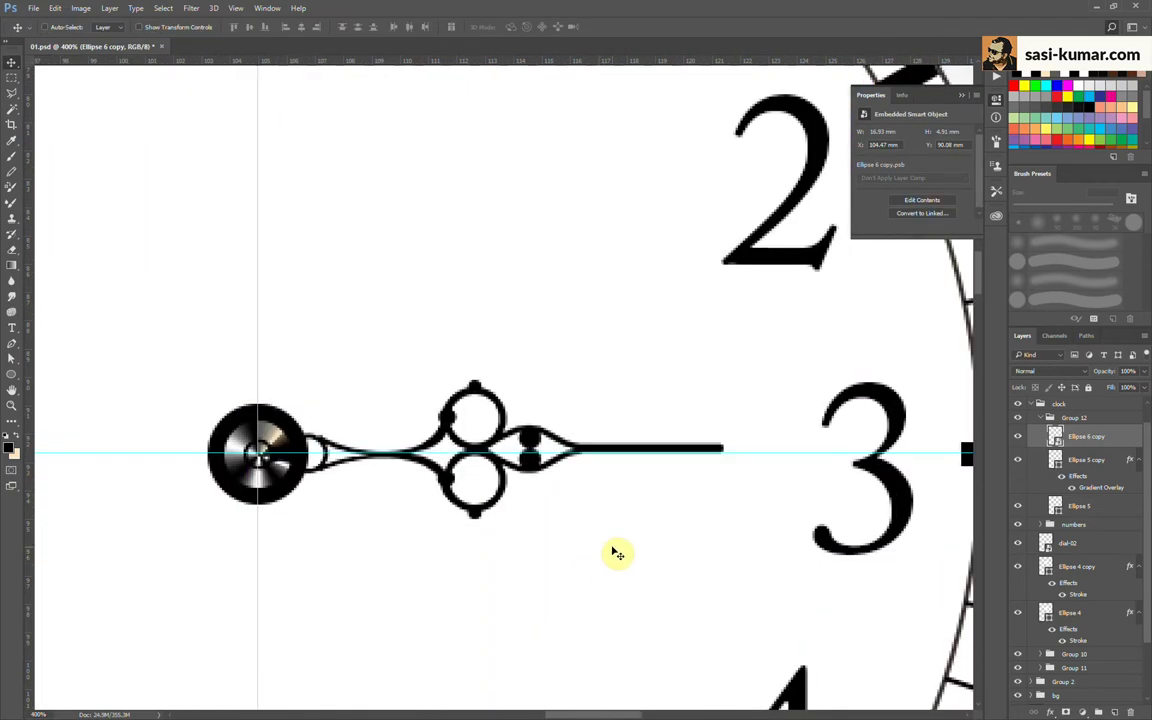
{"action": "key", "text": "ctrl+minus"}
{"action": "key", "text": "ctrl+minus"}
{"action": "key", "text": "ctrl+minus"}
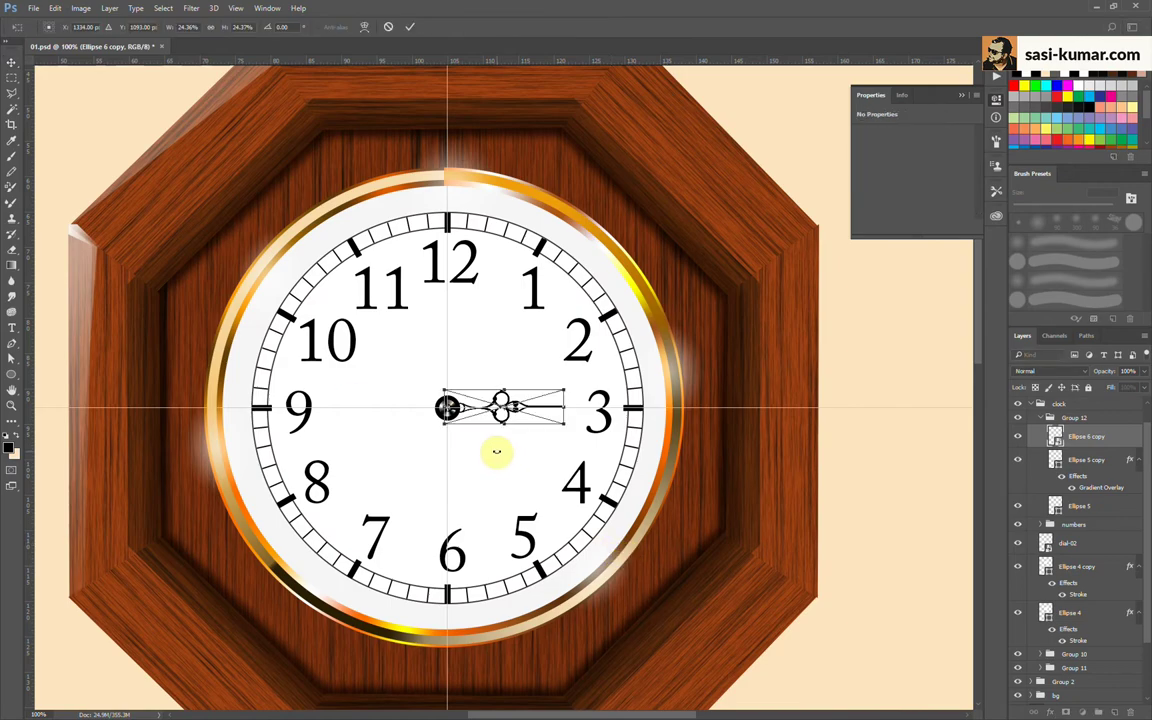
{"action": "key", "text": "ctrl+plus"}
{"action": "key", "text": "ctrl+plus"}
{"action": "key", "text": "ctrl+plus"}
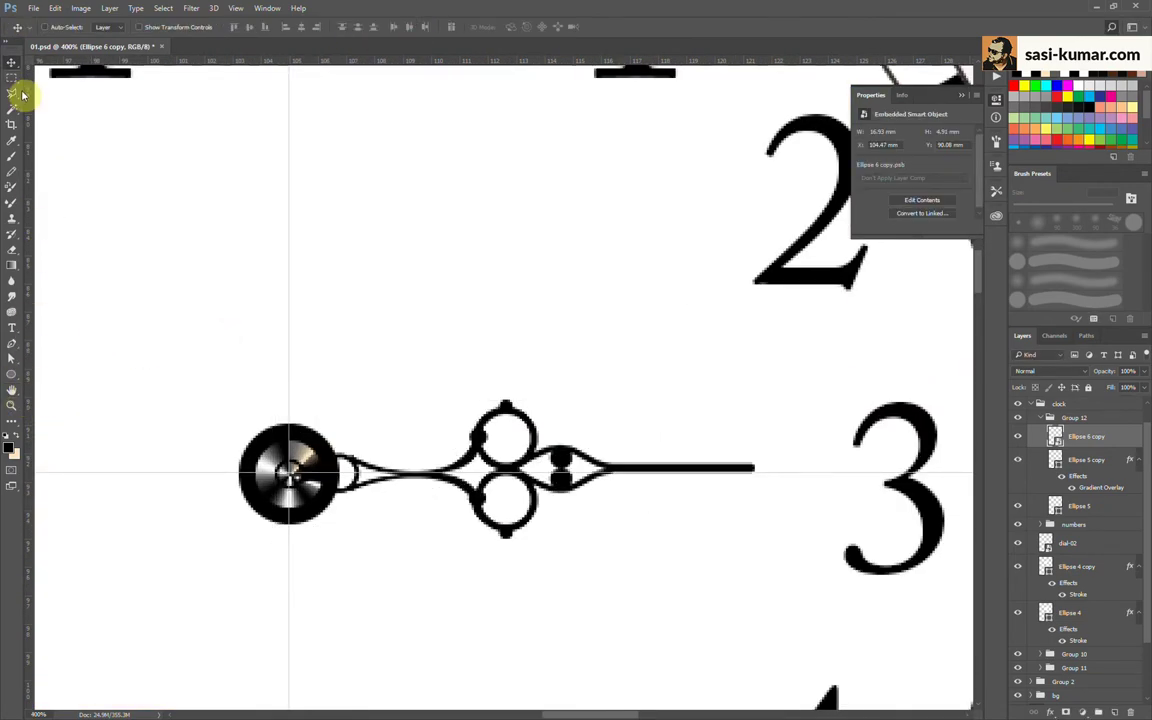
Step: Rotate the hand to point toward 4 and rename its layer 'hour-hand'
{"action": "key", "text": "ctrl+t"}
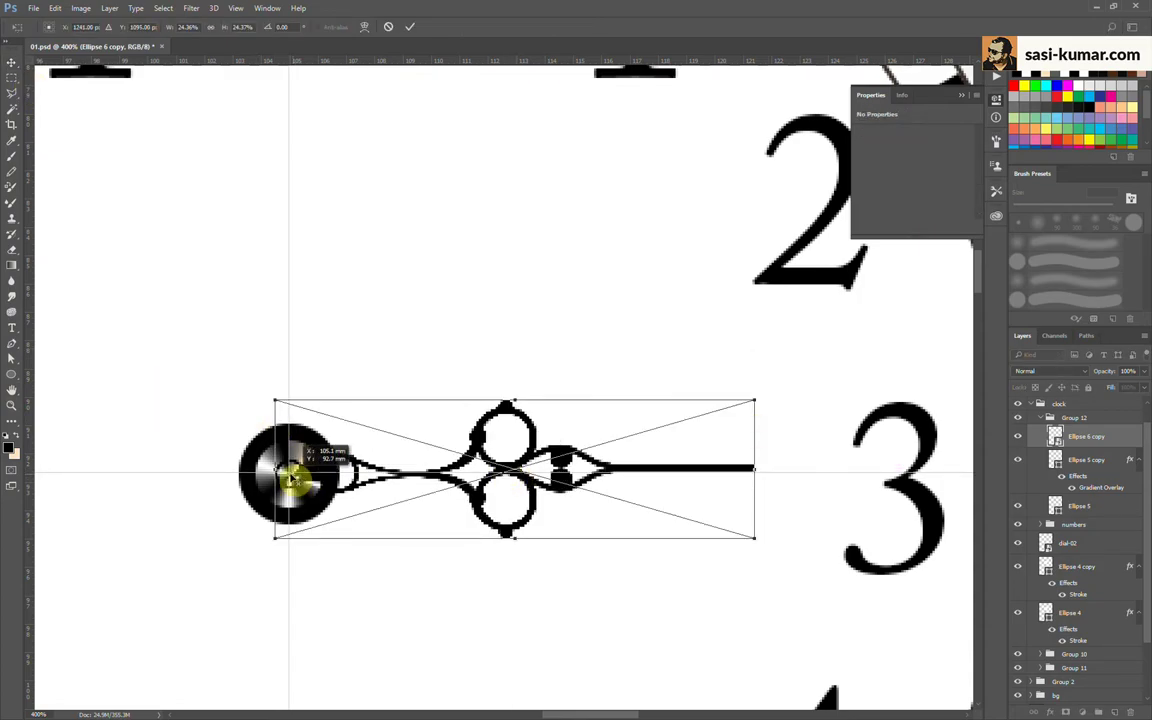
{"action": "key", "text": "ctrl+minus"}
{"action": "mouse_move", "coordinate": [777, 391]}
{"action": "left_mouse_down"}
{"action": "mouse_move", "coordinate": [774, 442]}
{"action": "mouse_move", "coordinate": [722, 599]}
{"action": "mouse_move", "coordinate": [640, 523]}
{"action": "left_mouse_up"}
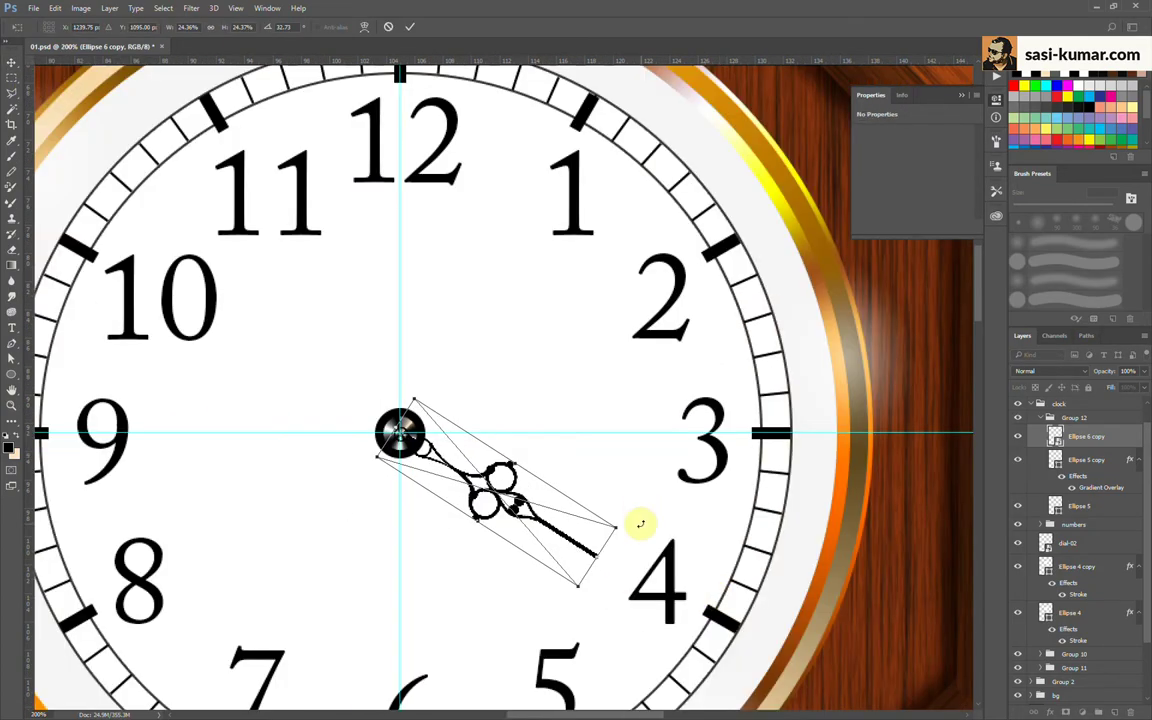
{"action": "key", "text": "Return"}
{"action": "key", "text": "ctrl+minus"}
{"action": "key", "text": "ctrl+minus"}
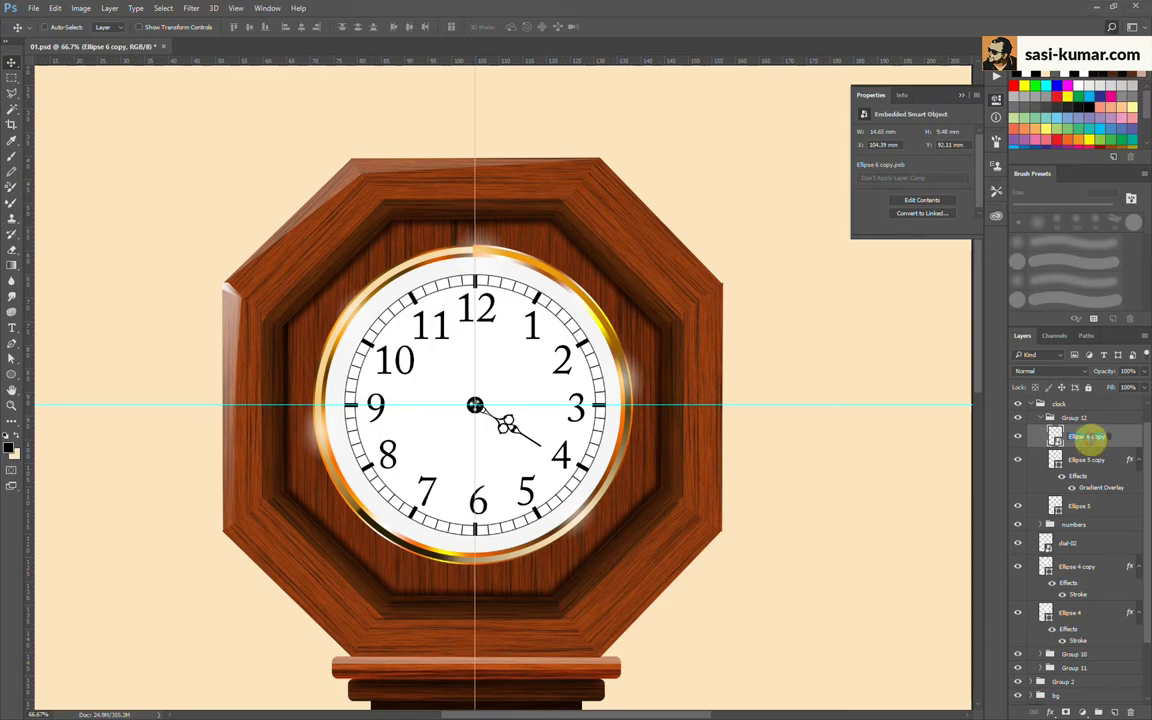
{"action": "type", "text": "hour-hand"}
{"action": "key", "text": "Return"}
{"action": "key", "text": "ctrl+bracketleft"}
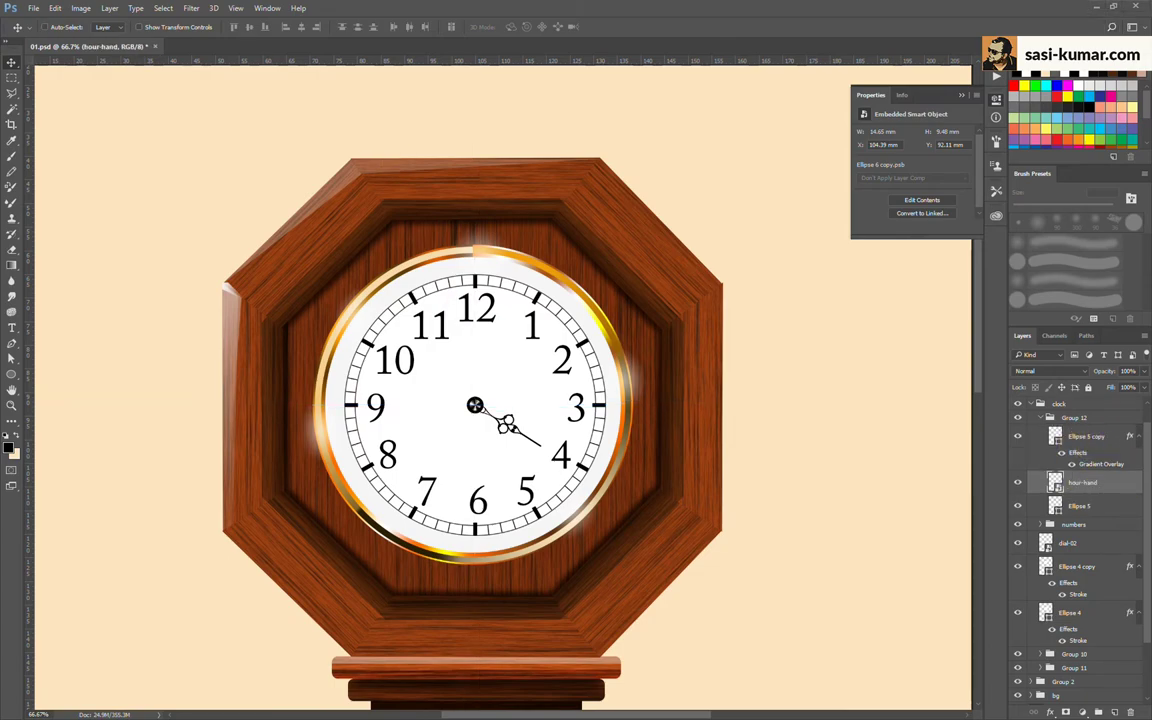
Step: Pull a copy of the hour hand off the dial and rotate it horizontal
{"action": "left_click_drag", "start_coordinate": [510, 425], "coordinate": [692, 155]}
{"action": "key", "text": "ctrl+plus"}
{"action": "key", "text": "ctrl+plus"}
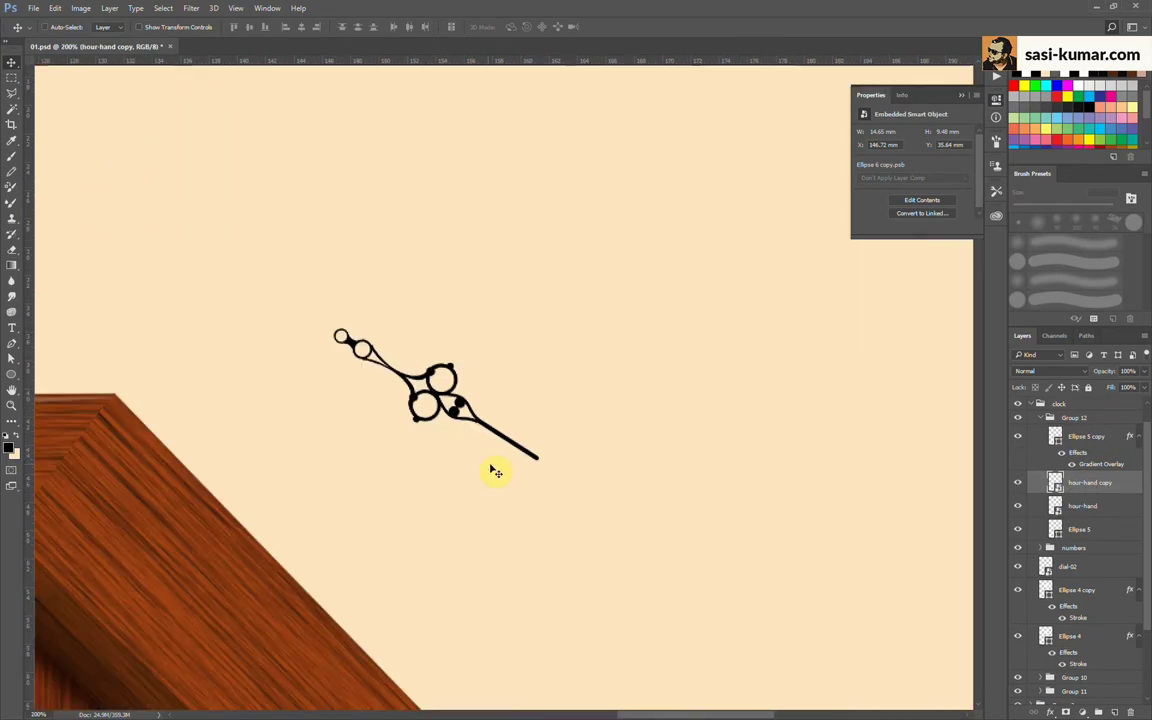
{"action": "key", "text": "ctrl+t"}
{"action": "left_click_drag", "start_coordinate": [631, 391], "coordinate": [609, 280]}
{"action": "left_click", "coordinate": [410, 27]}
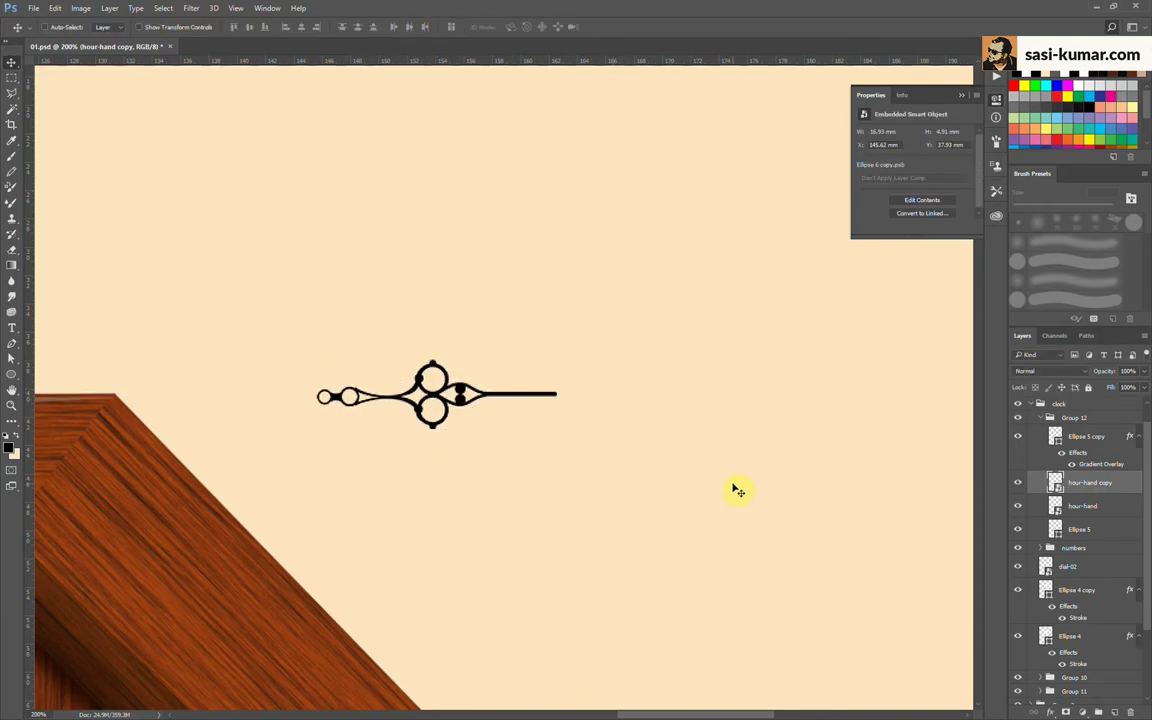
Step: Attempt to delete a rectangular selection around the hand's middle, dismissing the error
{"action": "key", "text": "m"}
{"action": "left_click_drag", "start_coordinate": [635, 481], "coordinate": [391, 323]}
{"action": "key", "text": "Delete"}
{"action": "key", "text": "Return"}
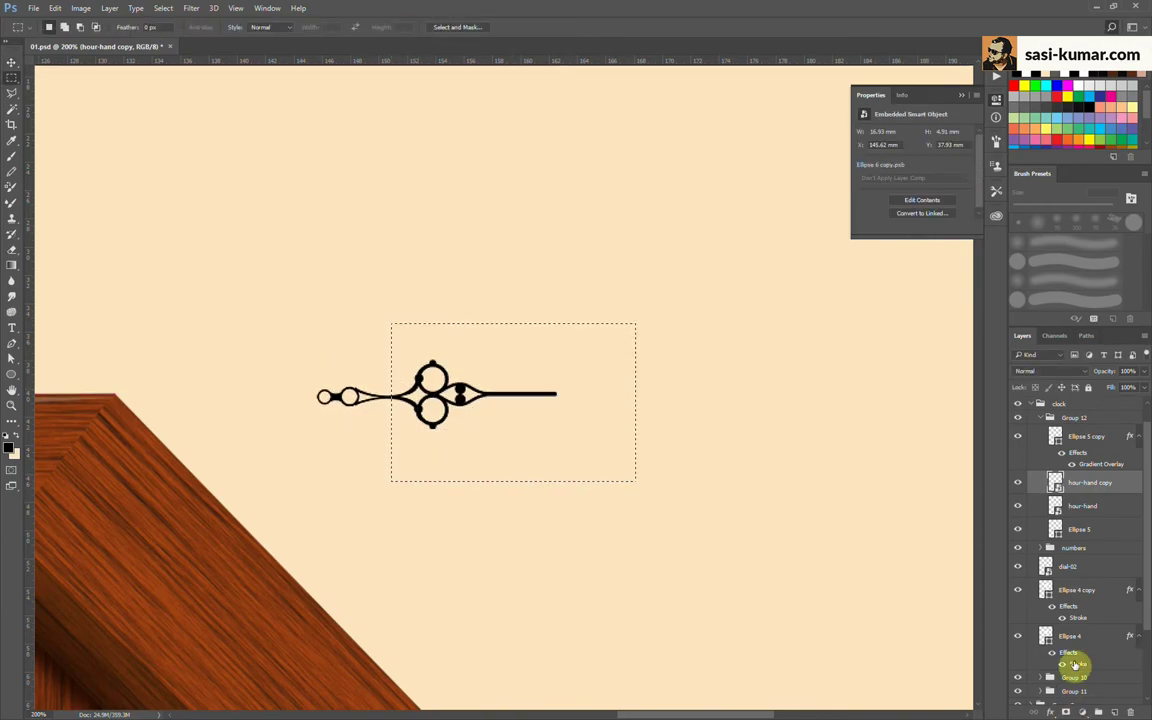
{"action": "key", "text": "ctrl+plus"}
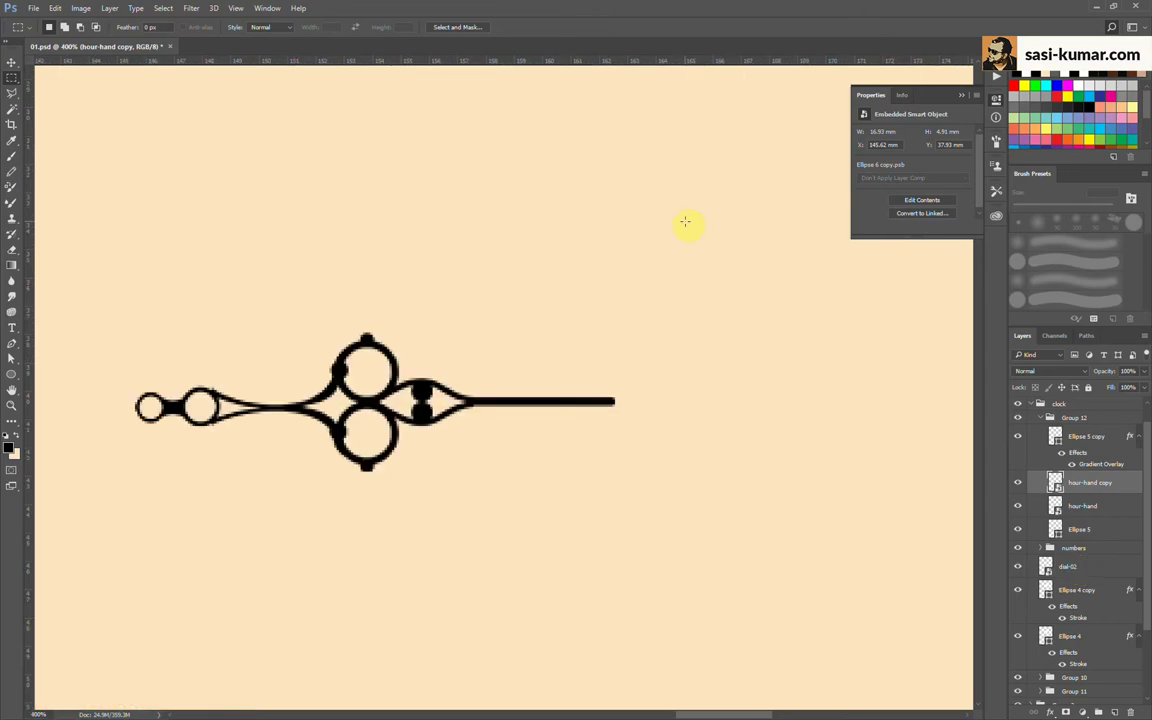
{"action": "scroll", "coordinate": [590, 200], "scroll_direction": "down", "scroll_amount": 3}
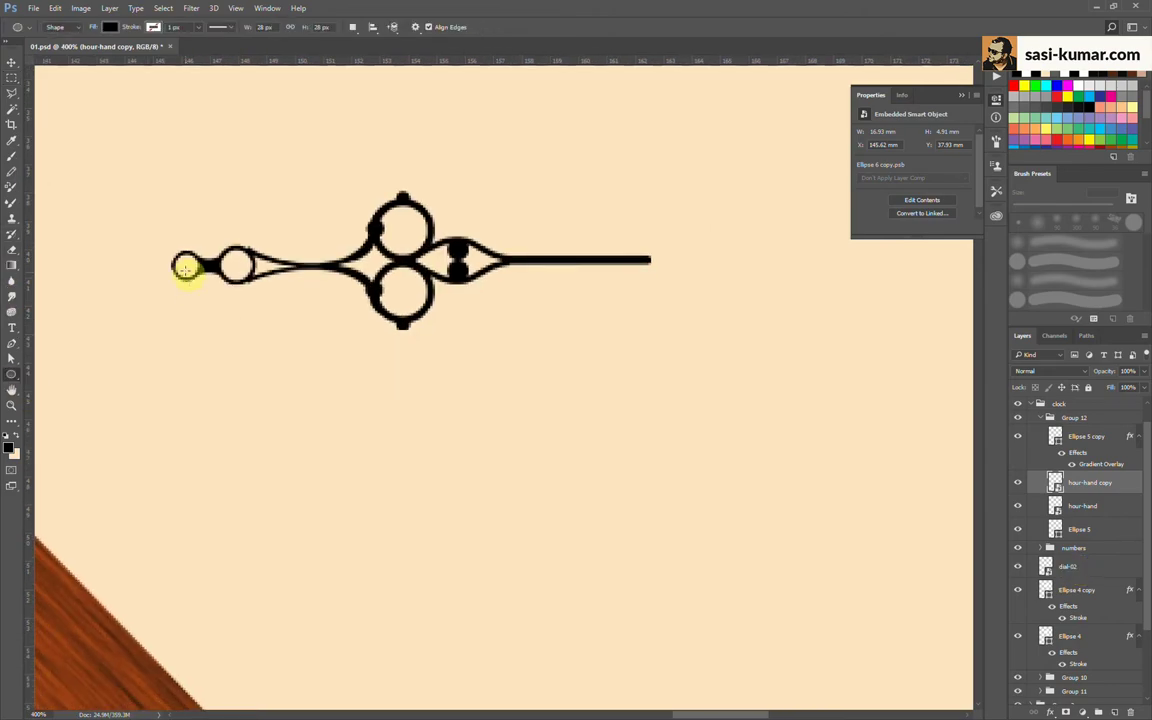
Step: Draw a small circle below the hand and make two progressively larger copies
{"action": "mouse_move", "coordinate": [185, 265]}
{"action": "left_mouse_down"}
{"action": "mouse_move", "coordinate": [170, 362]}
{"action": "mouse_move", "coordinate": [246, 362]}
{"action": "mouse_move", "coordinate": [274, 392]}
{"action": "mouse_move", "coordinate": [361, 412]}
{"action": "left_mouse_up"}
{"action": "key", "text": "ctrl+t"}
{"action": "key", "text": "Return"}
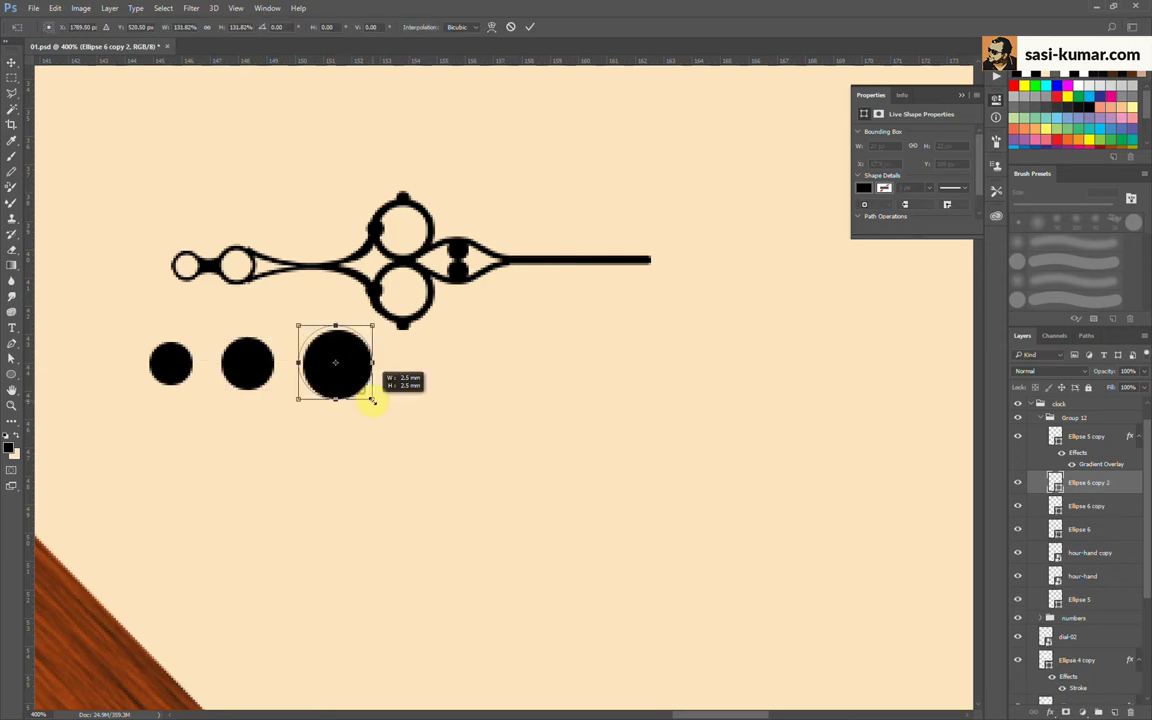
{"action": "left_click", "coordinate": [530, 27]}
Step: Align and move the three circles, hollow the third into a ring, and merge them
{"action": "left_click", "coordinate": [1085, 529], "text": "shift"}
{"action": "left_click", "coordinate": [250, 27]}
{"action": "left_click_drag", "start_coordinate": [356, 362], "coordinate": [400, 430]}
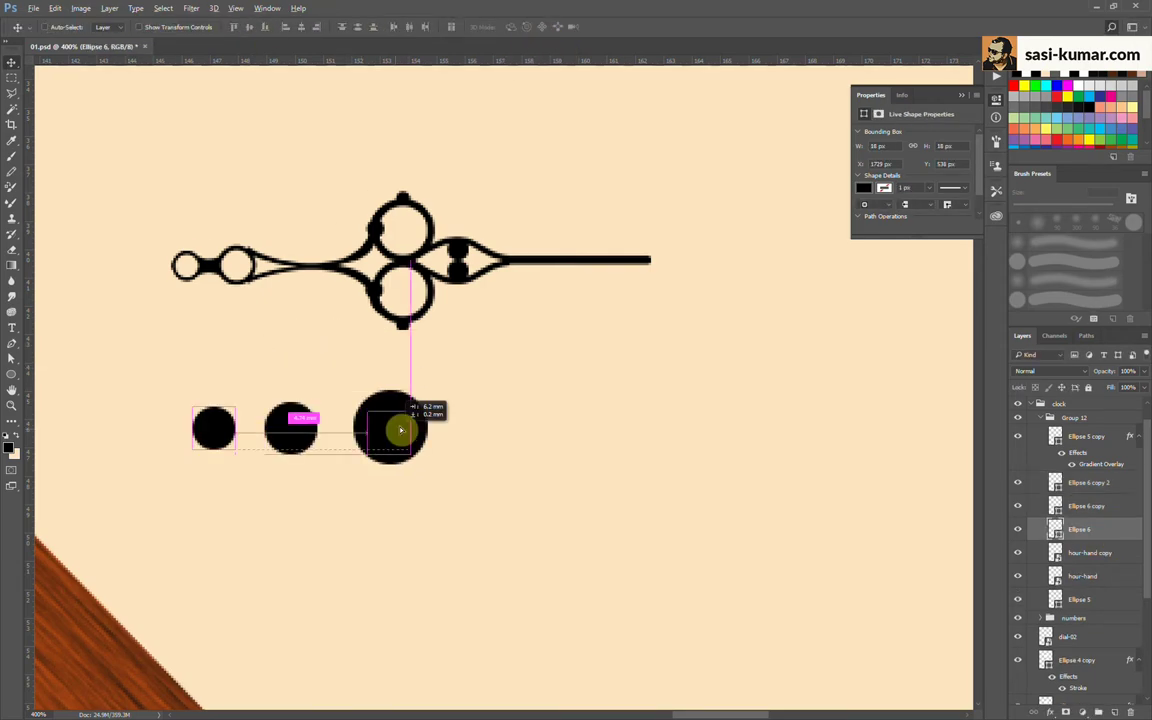
{"action": "key", "text": "Delete"}
{"action": "key", "text": "ctrl+e"}
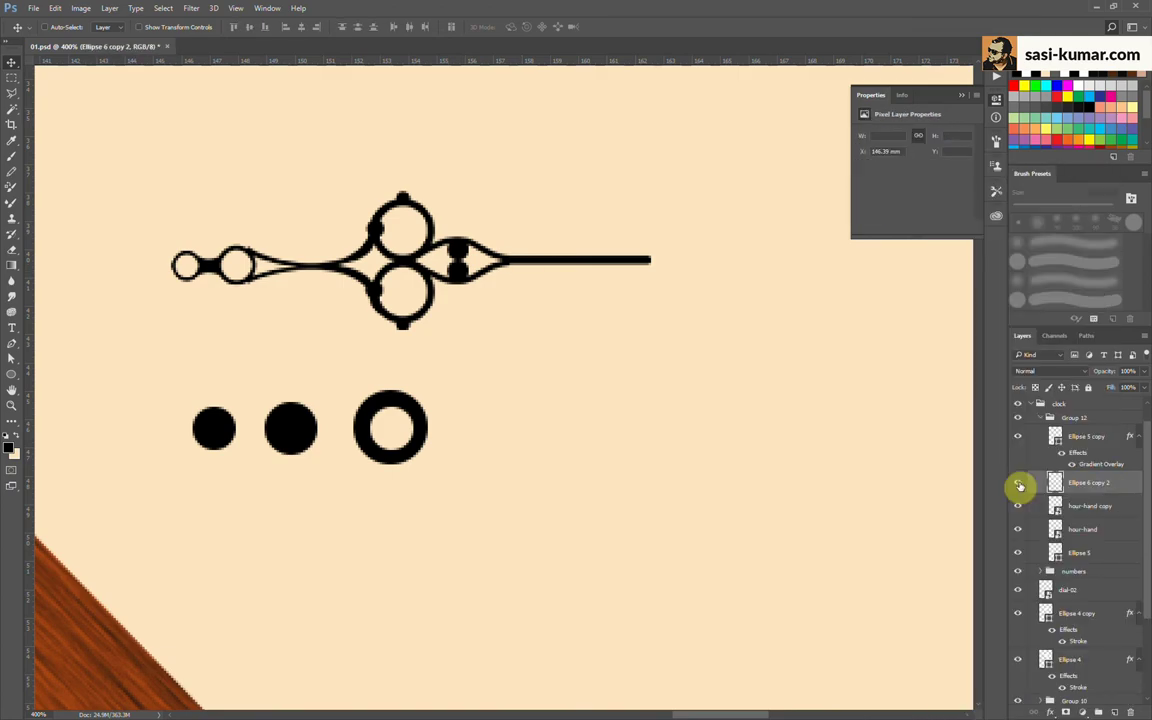
{"action": "key", "text": "ctrl+plus"}
{"action": "left_click", "coordinate": [12, 343]}
Step: Draw a curve starting at the first circle and stroke it in black
{"action": "left_click", "coordinate": [1086, 335]}
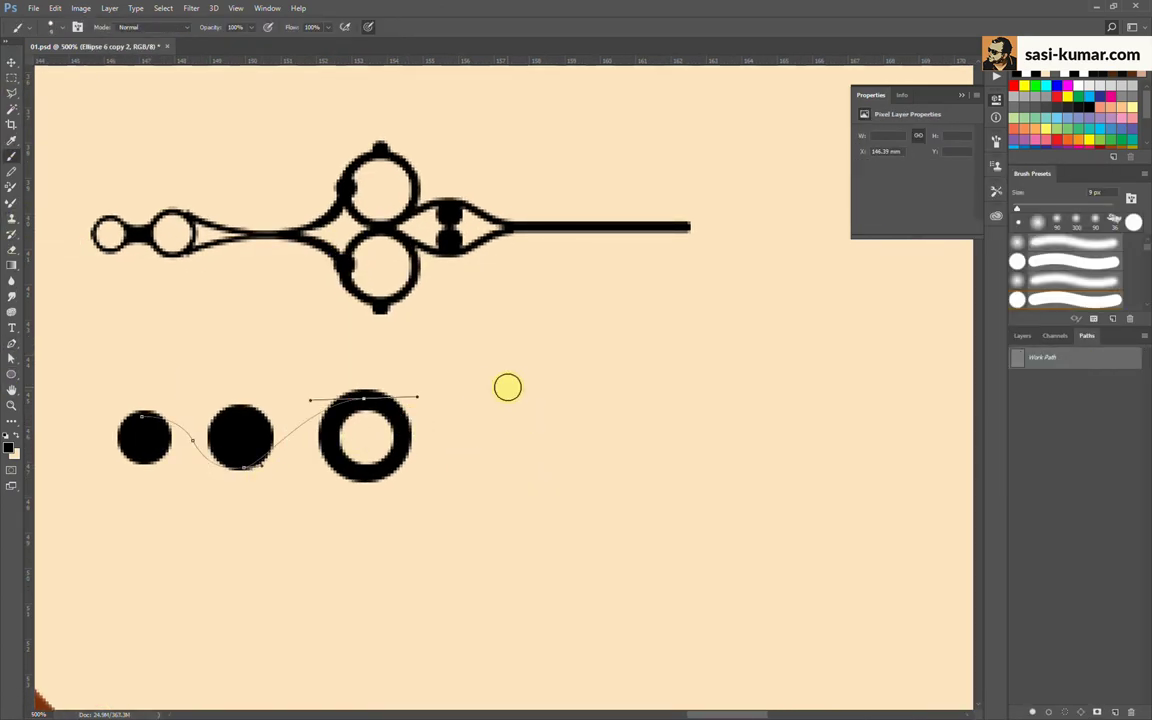
{"action": "right_click", "coordinate": [1045, 357]}
{"action": "left_click", "coordinate": [1039, 432]}
{"action": "left_click", "coordinate": [656, 234]}
{"action": "key", "text": "v"}
Step: Draw a wavy path to the right of the ring and stroke it in black
{"action": "left_click_drag", "start_coordinate": [506, 413], "coordinate": [419, 393]}
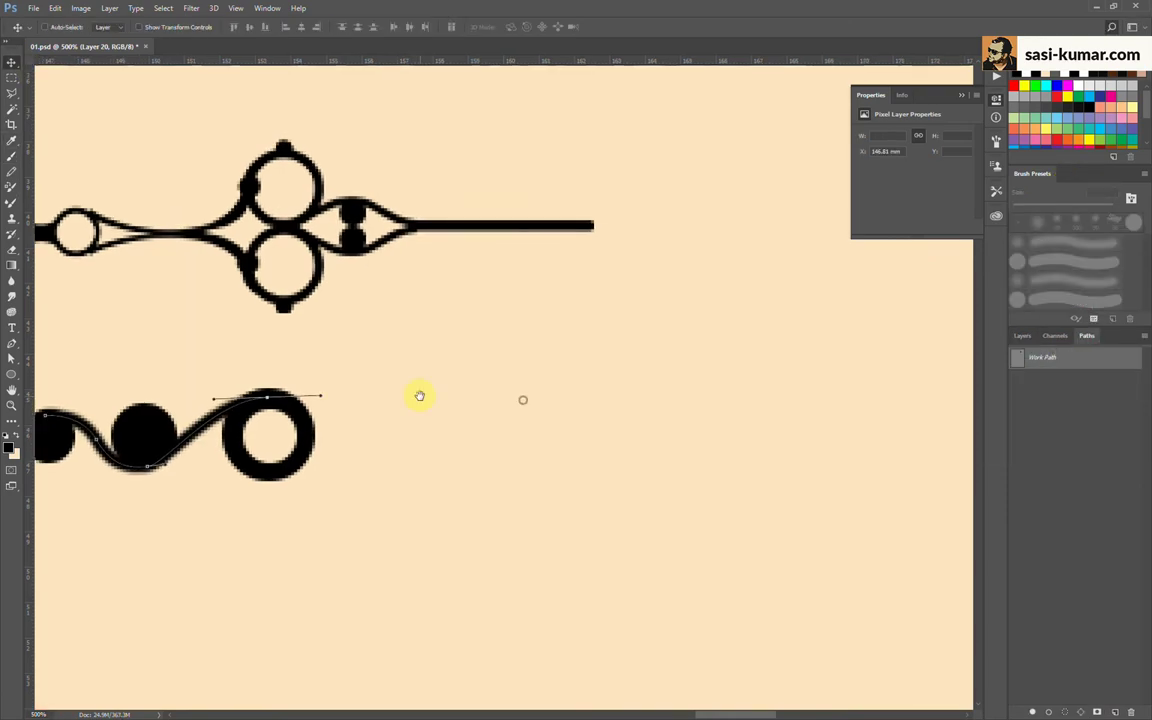
{"action": "key", "text": "p"}
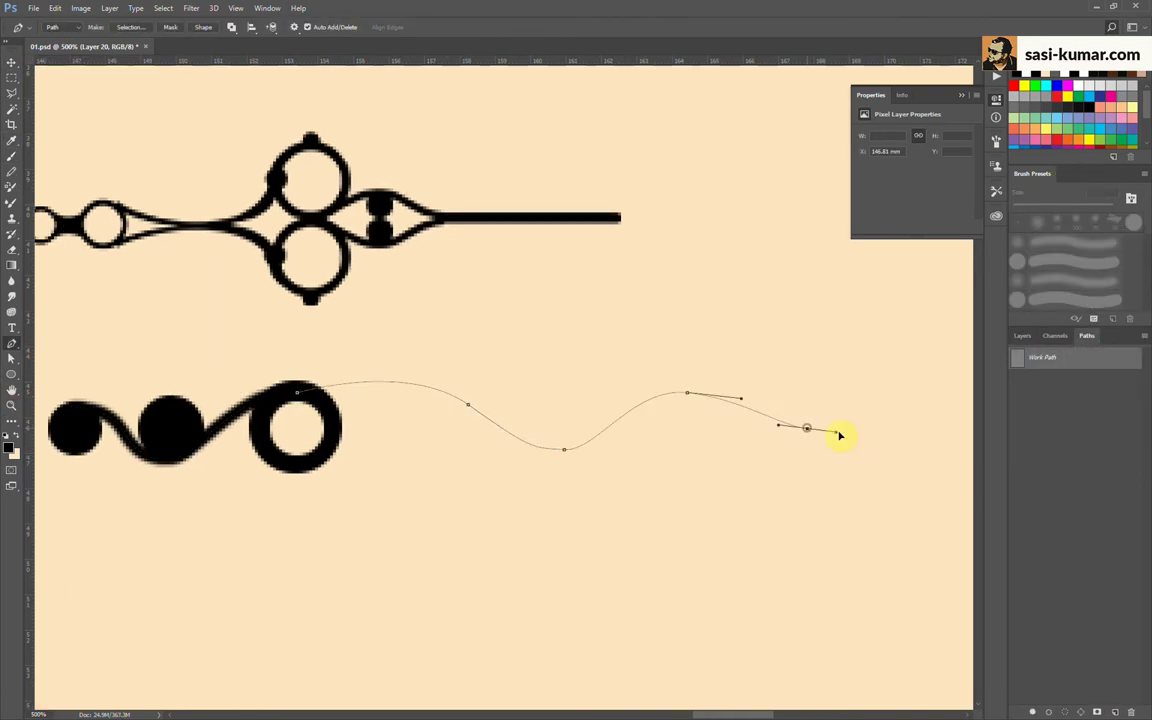
{"action": "key", "text": "v"}
{"action": "key", "text": "ctrl+minus"}
{"action": "right_click", "coordinate": [1045, 357]}
{"action": "left_click", "coordinate": [1039, 432]}
{"action": "left_click", "coordinate": [656, 247]}
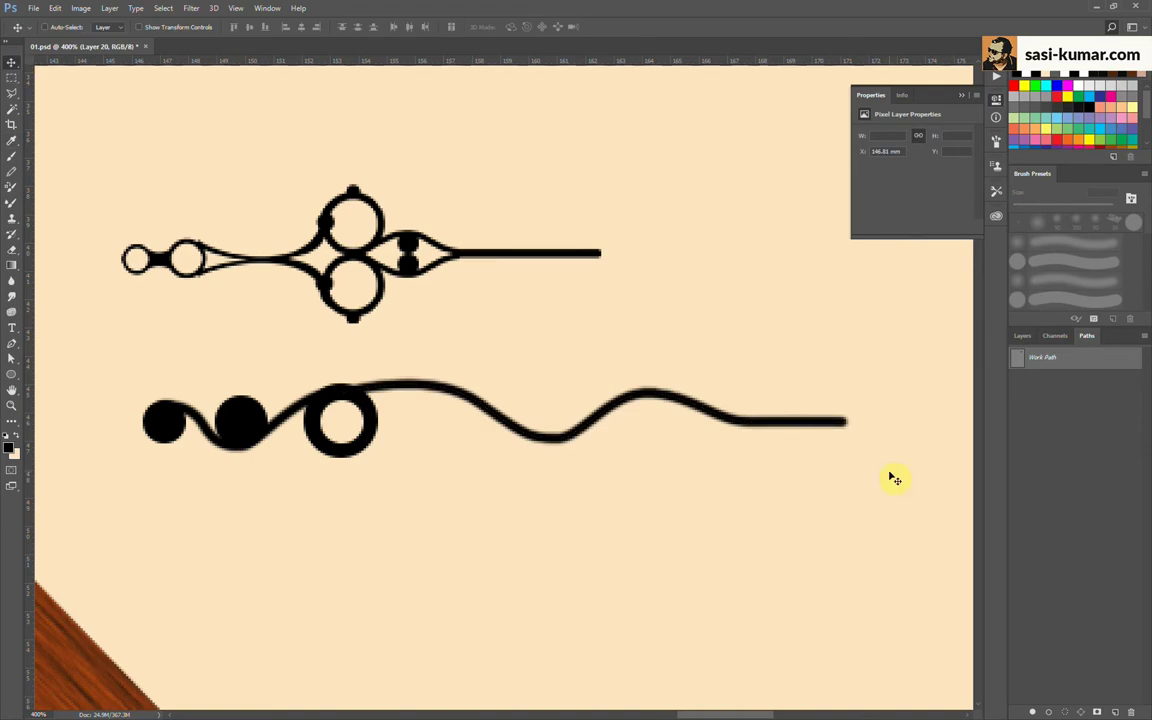
Step: Draw another bent curve from inside the ring and stroke it
{"action": "left_click", "coordinate": [12, 341]}
{"action": "key", "text": "ctrl+plus"}
{"action": "left_click", "coordinate": [282, 472]}
{"action": "left_click_drag", "start_coordinate": [355, 415], "coordinate": [390, 419]}
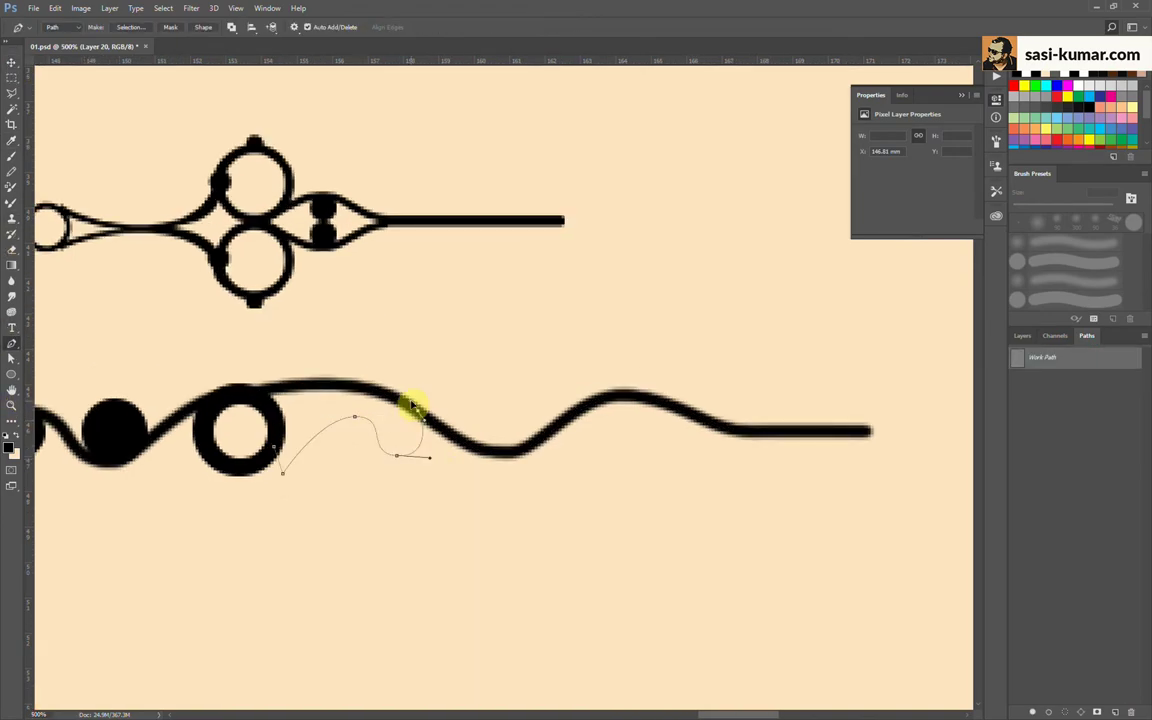
{"action": "left_click", "coordinate": [661, 252]}
{"action": "scroll", "coordinate": [568, 311], "scroll_direction": "right", "scroll_amount": 3}
{"action": "key", "text": "F7"}
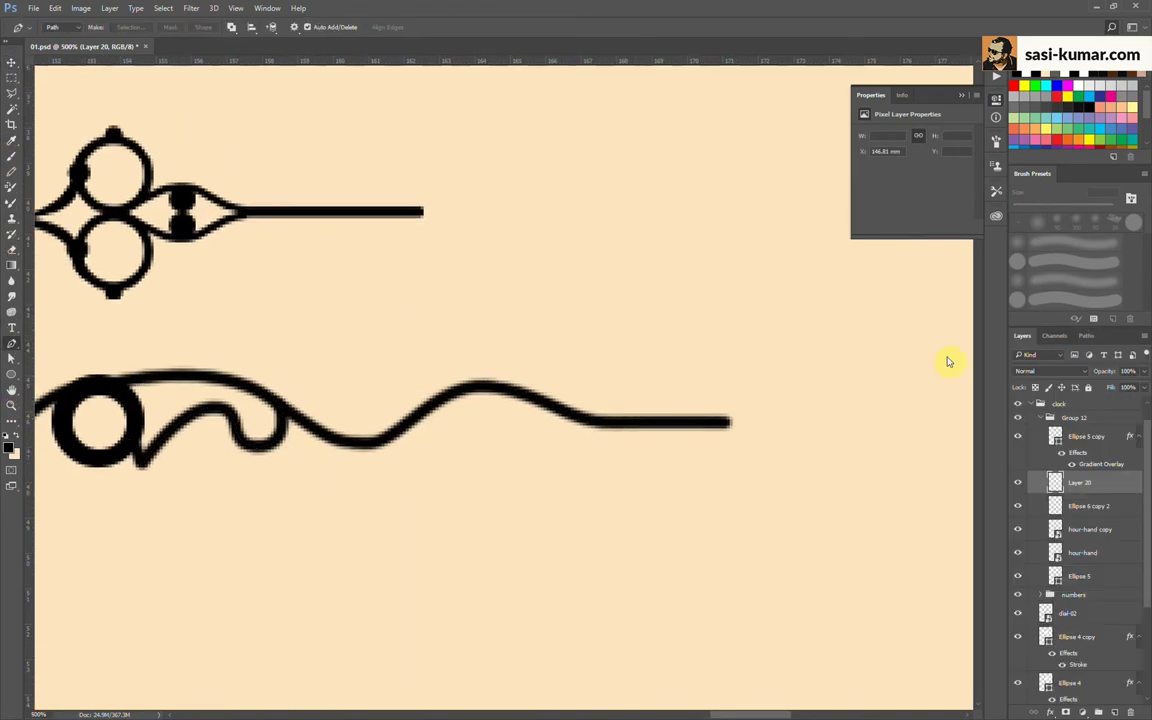
Step: Close the needle into a shape, duplicate it, and flip the copy into a two-barbed arrowhead
{"action": "left_click", "coordinate": [650, 397]}
{"action": "key", "text": "ctrl+j"}
{"action": "left_click", "coordinate": [55, 8]}
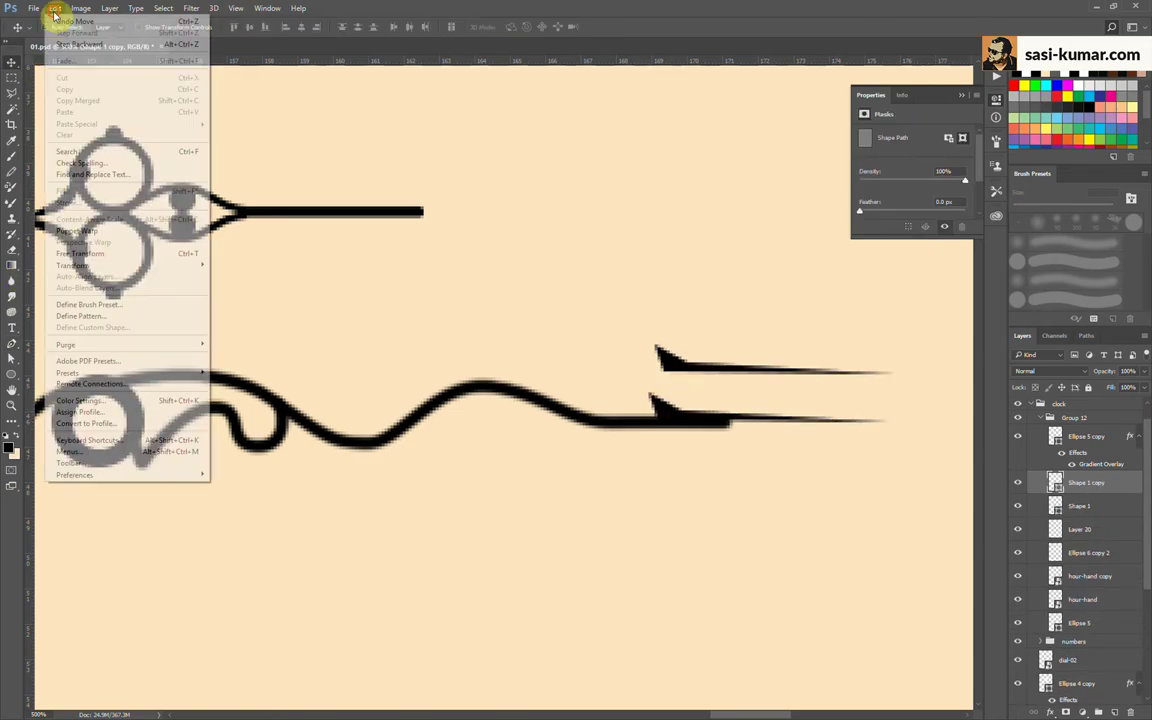
{"action": "left_click", "coordinate": [283, 419]}
{"action": "left_click_drag", "start_coordinate": [687, 400], "coordinate": [687, 461]}
Step: Merge the two arrowhead halves into a single layer
{"action": "left_click", "coordinate": [1080, 506], "text": "shift"}
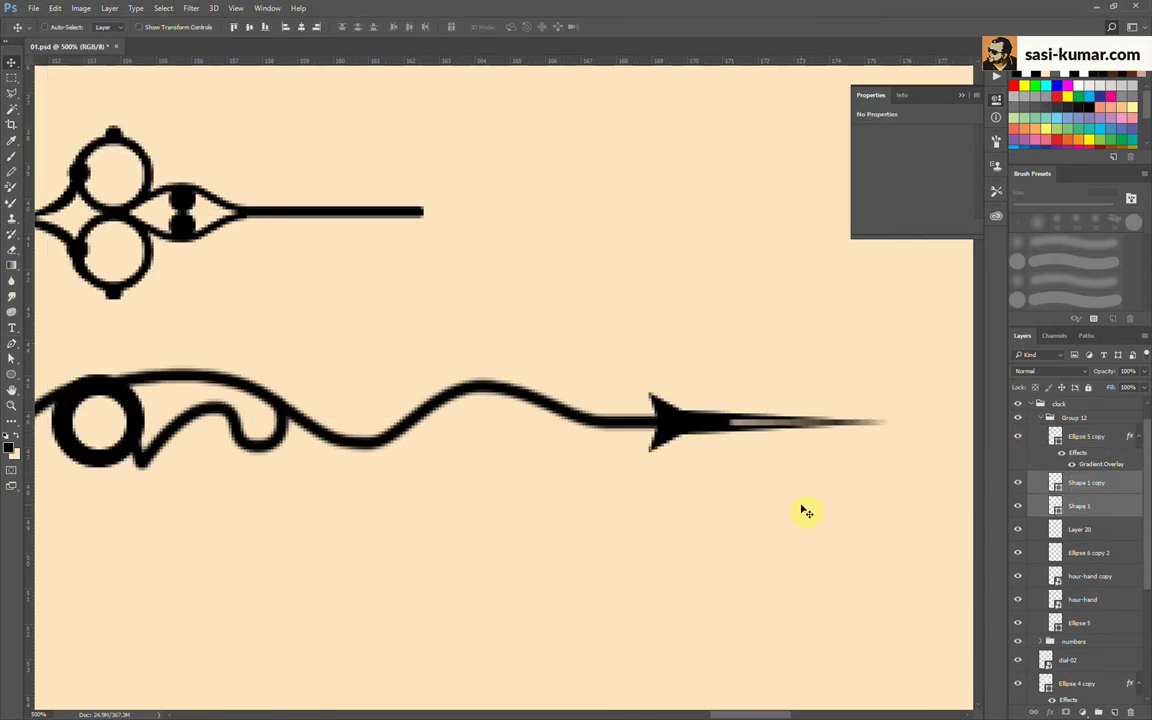
{"action": "key", "text": "ctrl+minus"}
{"action": "key", "text": "ctrl+minus"}
{"action": "right_click", "coordinate": [1092, 506]}
{"action": "left_click", "coordinate": [997, 532]}
{"action": "left_click", "coordinate": [1018, 484]}
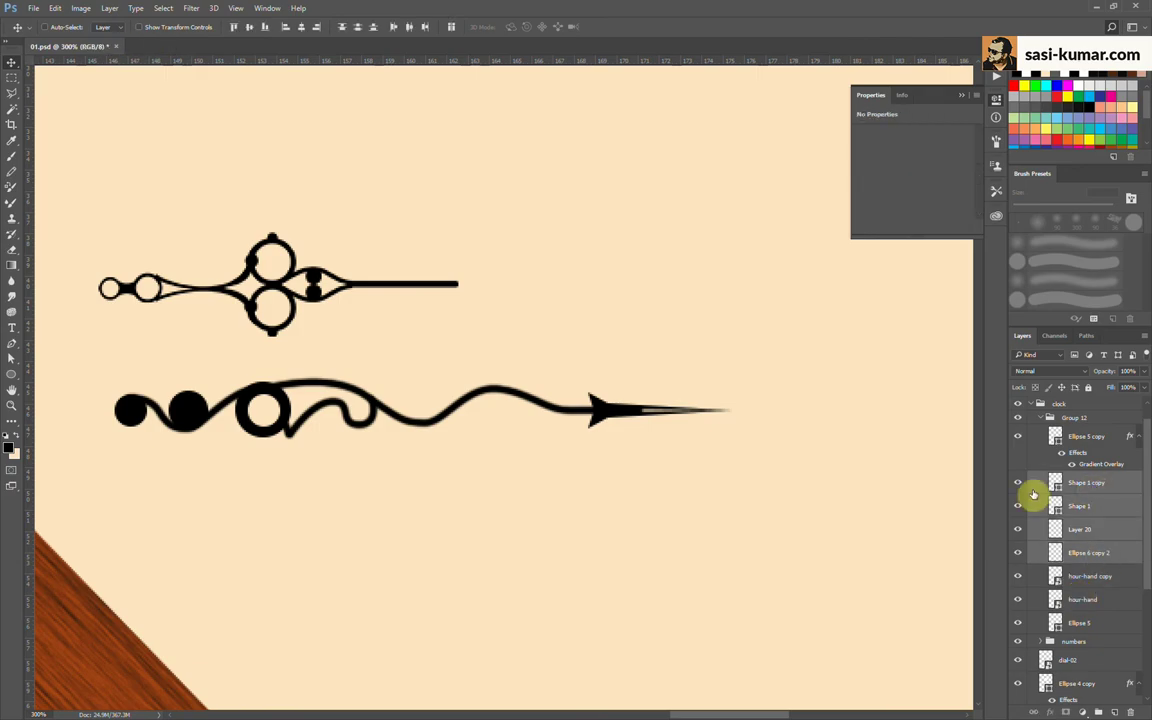
Step: Draw thorn and curl flourishes branching off the hand's curve
{"action": "key", "text": "ctrl+plus"}
{"action": "key", "text": "ctrl+plus"}
{"action": "key", "text": "p"}
{"action": "mouse_move", "coordinate": [411, 406]}
{"action": "left_mouse_down"}
{"action": "mouse_move", "coordinate": [425, 418]}
{"action": "mouse_move", "coordinate": [285, 385]}
{"action": "left_mouse_up"}
{"action": "left_click", "coordinate": [471, 345]}
{"action": "left_click_drag", "start_coordinate": [501, 424], "coordinate": [525, 430]}
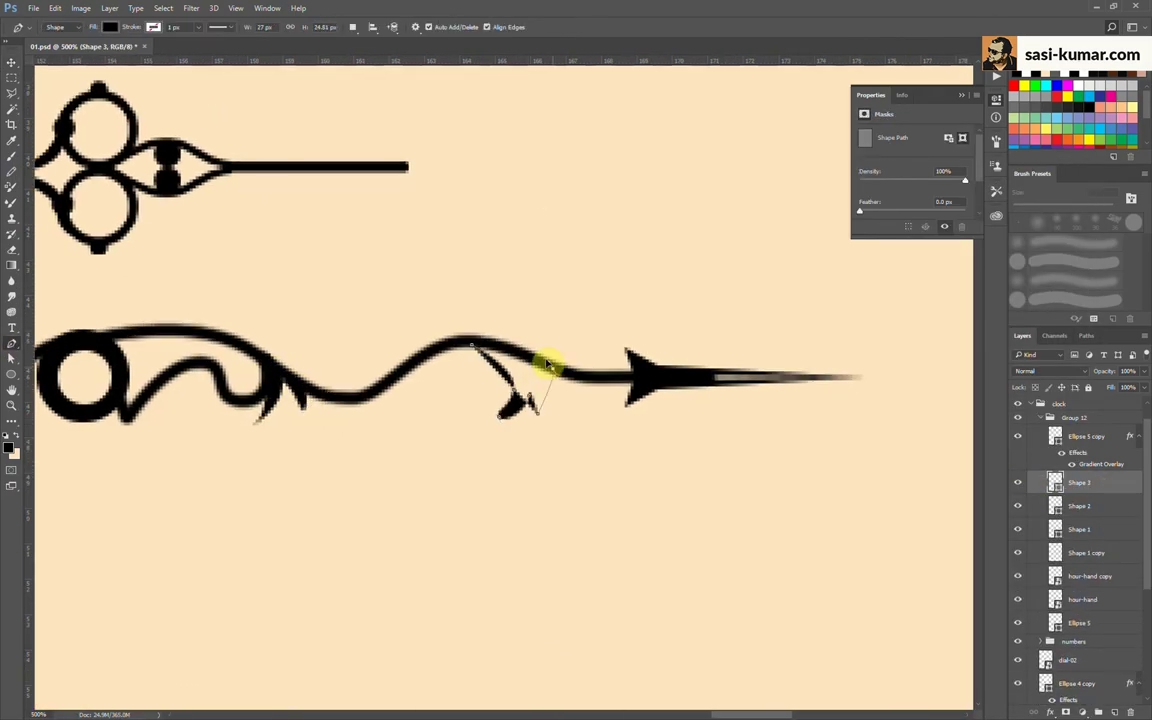
{"action": "key", "text": "ctrl+minus"}
Step: Select all of the hand's shape layers together
{"action": "key", "text": "m"}
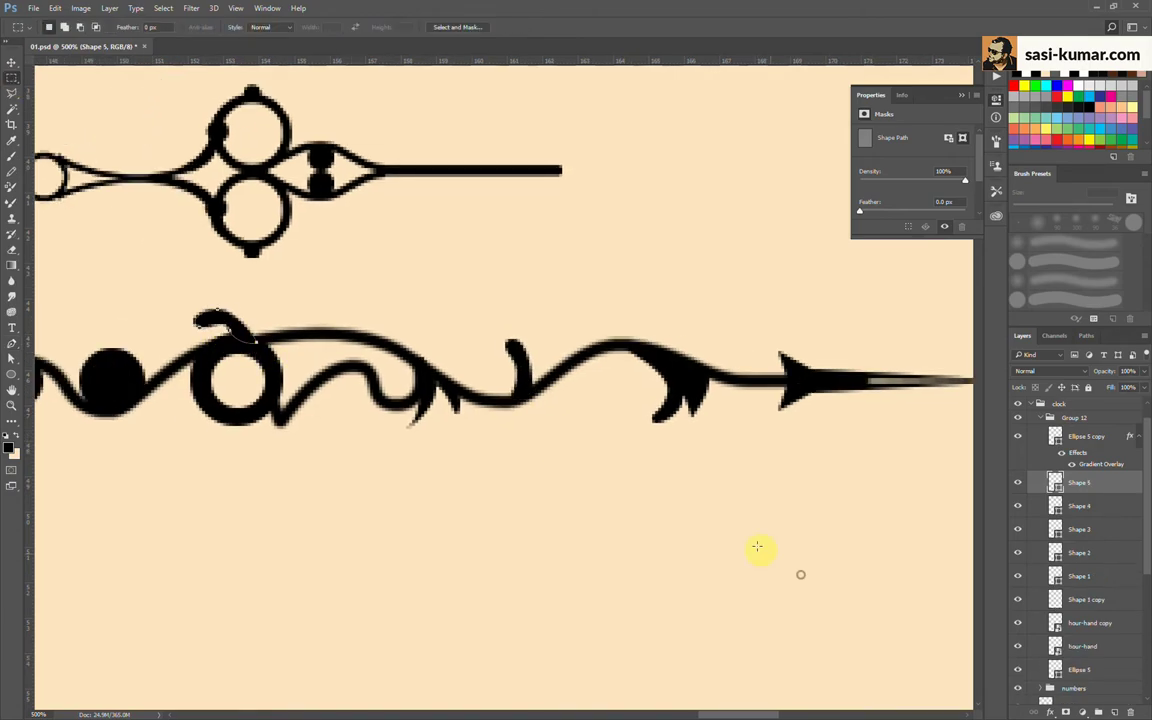
{"action": "key", "text": "ctrl+minus"}
{"action": "key", "text": "ctrl+minus"}
{"action": "key", "text": "ctrl+plus"}
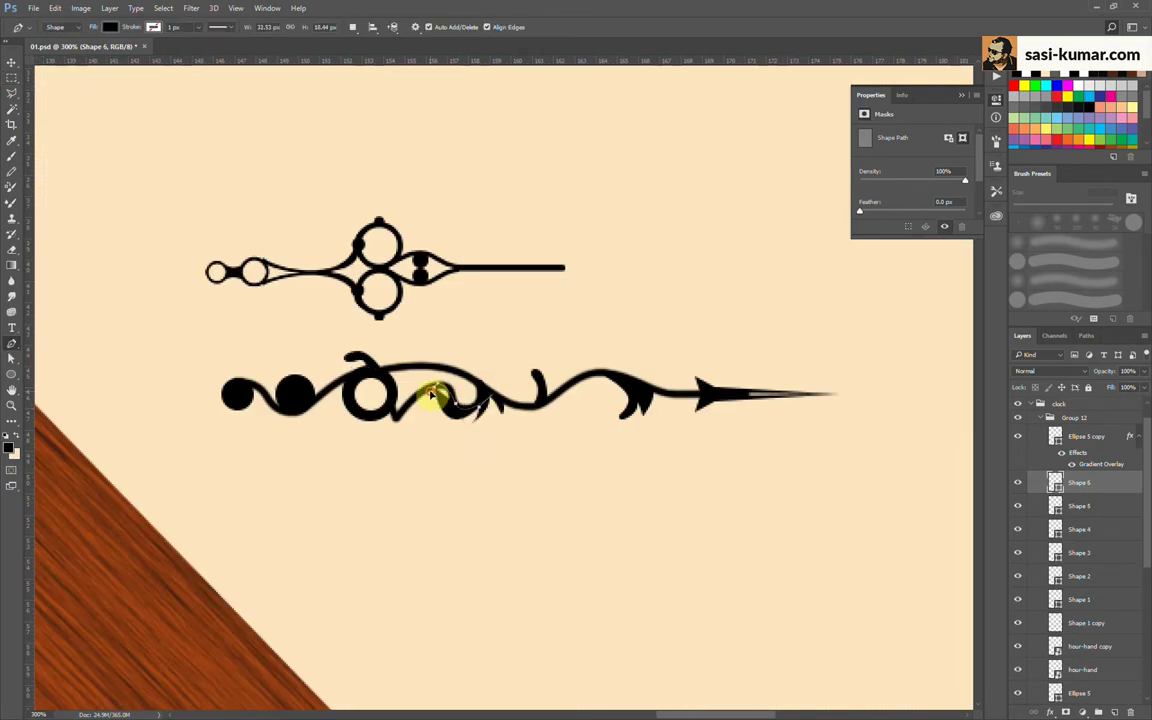
{"action": "key", "text": "v"}
{"action": "left_click", "coordinate": [1100, 530], "text": "shift"}
Step: Merge the hand pieces into Shape 6 and align its pivot with the dial centre
{"action": "right_click", "coordinate": [1110, 545]}
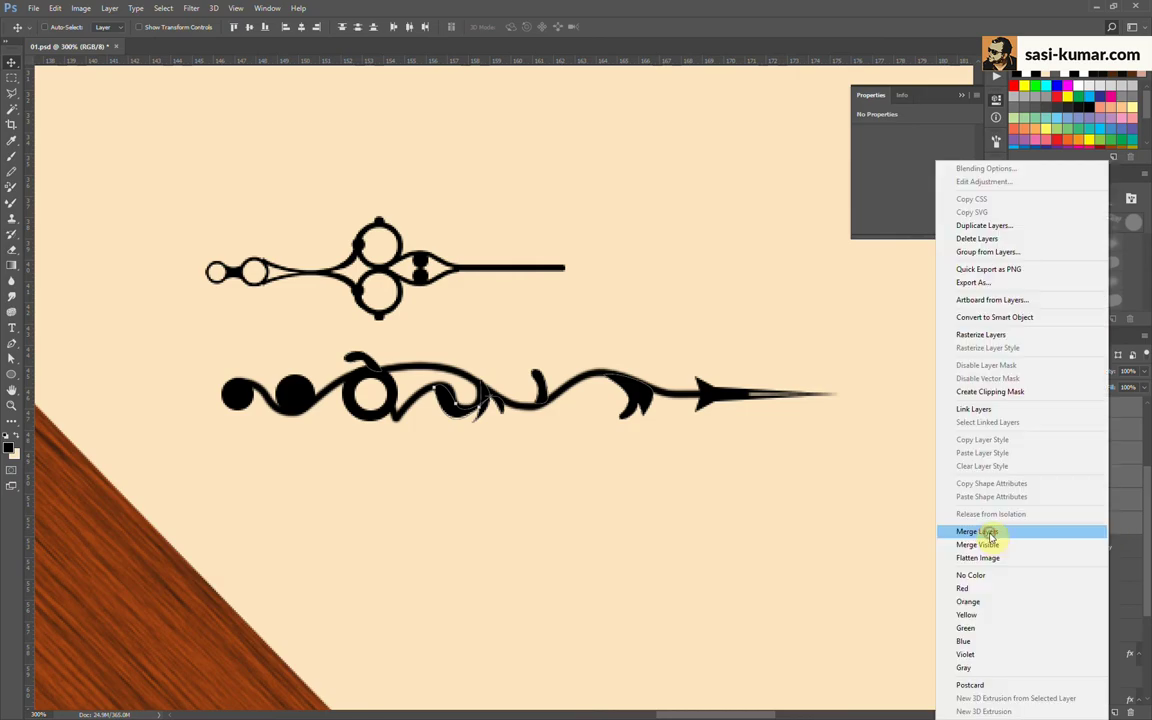
{"action": "left_click", "coordinate": [990, 533]}
{"action": "left_click", "coordinate": [1018, 457]}
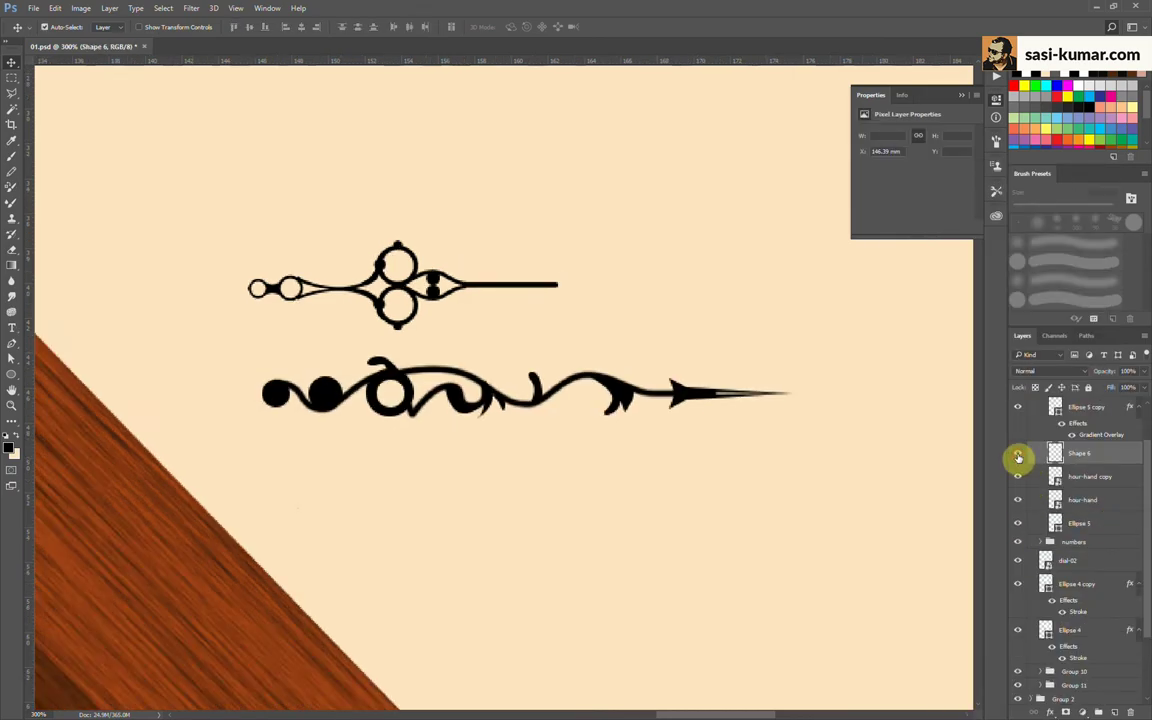
{"action": "key", "text": "ctrl+minus"}
{"action": "key", "text": "ctrl+minus"}
{"action": "key", "text": "ctrl+minus"}
{"action": "key", "text": "ctrl+plus"}
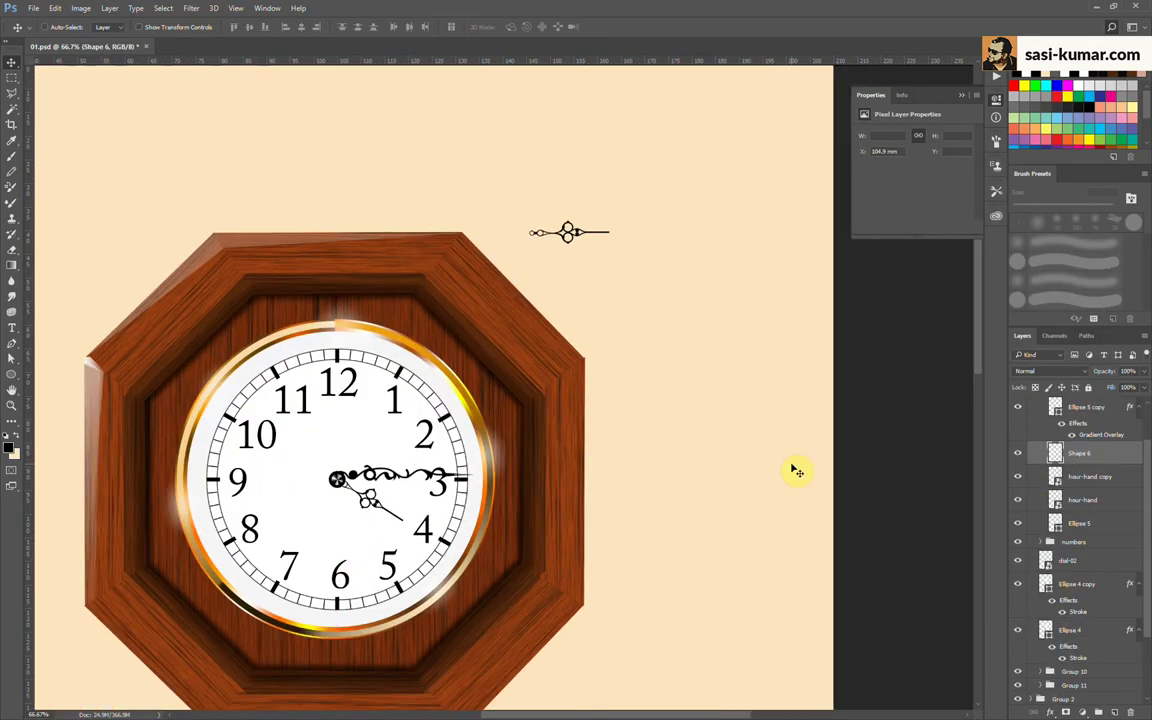
{"action": "key", "text": "ctrl+plus"}
{"action": "key", "text": "ctrl+plus"}
{"action": "scroll", "coordinate": [673, 473], "scroll_direction": "down", "scroll_amount": 5}
{"action": "mouse_move", "coordinate": [226, 196]}
{"action": "left_mouse_down"}
{"action": "mouse_move", "coordinate": [226, 210]}
{"action": "mouse_move", "coordinate": [257, 216]}
{"action": "left_mouse_up"}
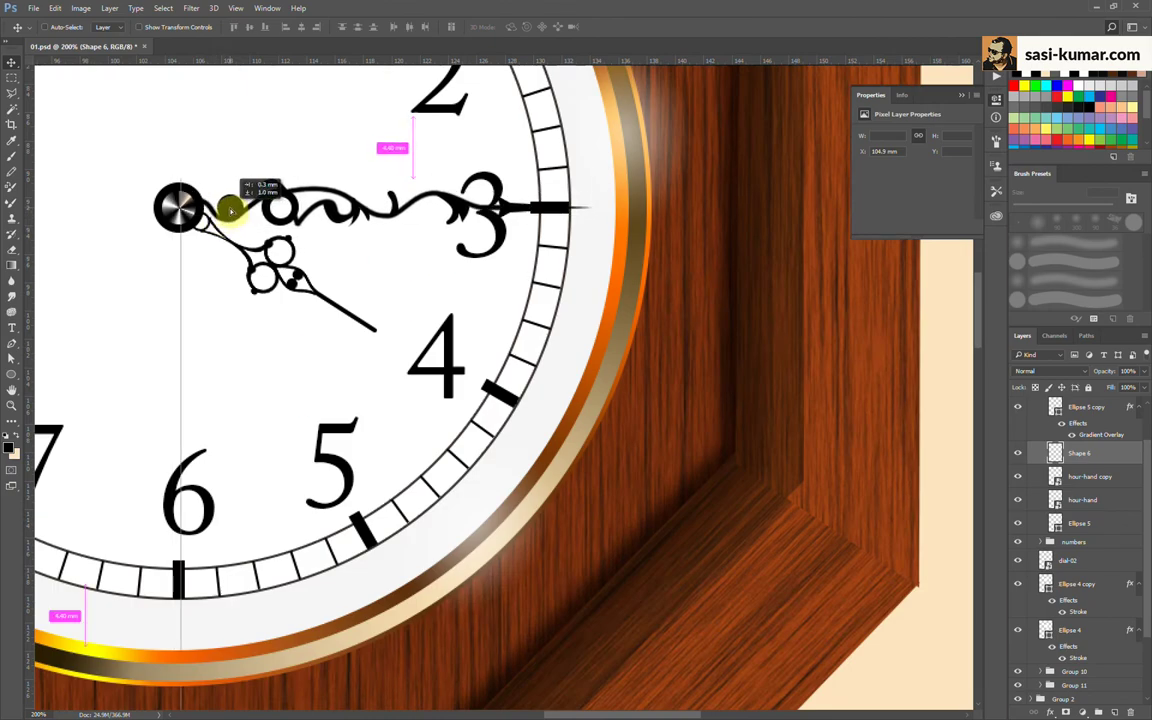
Step: Turn on Group 12's clock hands and expand the group's layer list
{"action": "key", "text": "ctrl+minus"}
{"action": "key", "text": "ctrl+minus"}
{"action": "key", "text": "ctrl+minus"}
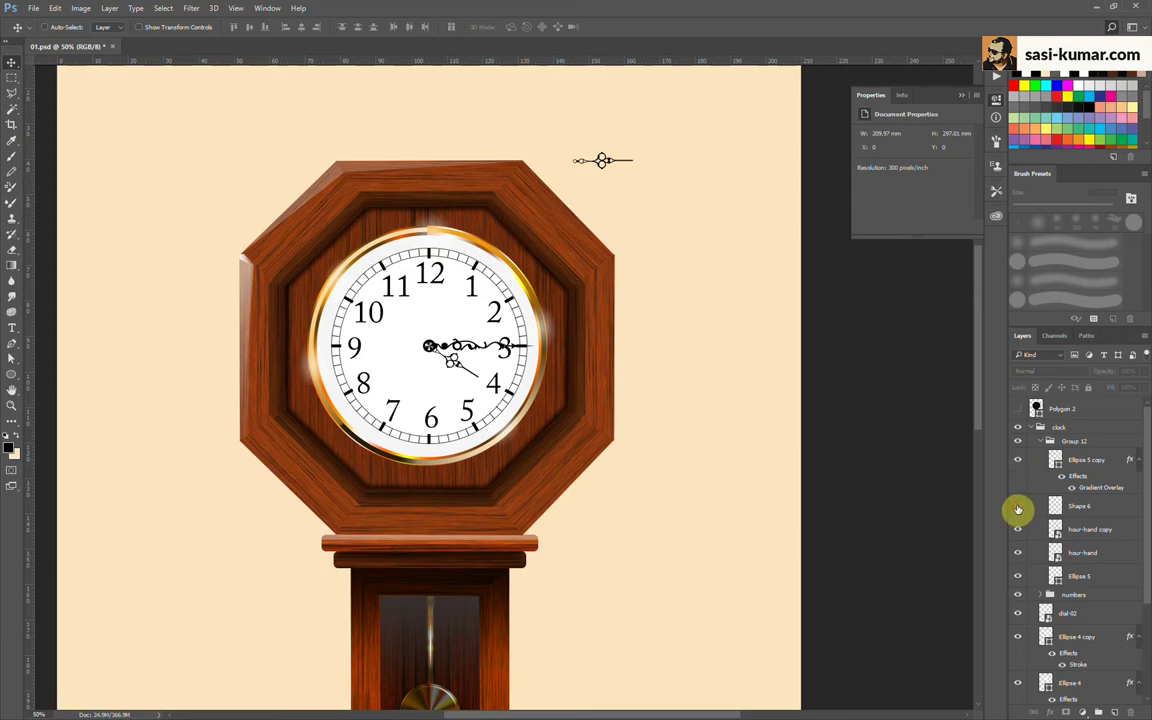
{"action": "key", "text": "ctrl+minus"}
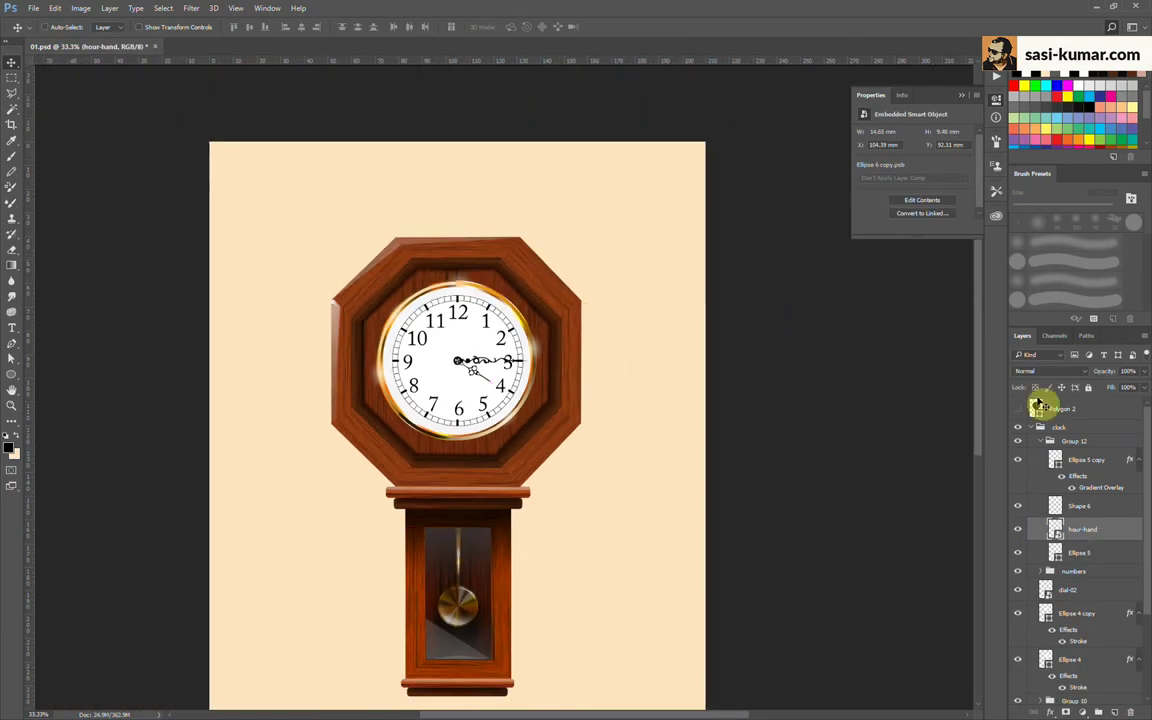
{"action": "left_click", "coordinate": [1040, 441]}
{"action": "key", "text": "ctrl+plus"}
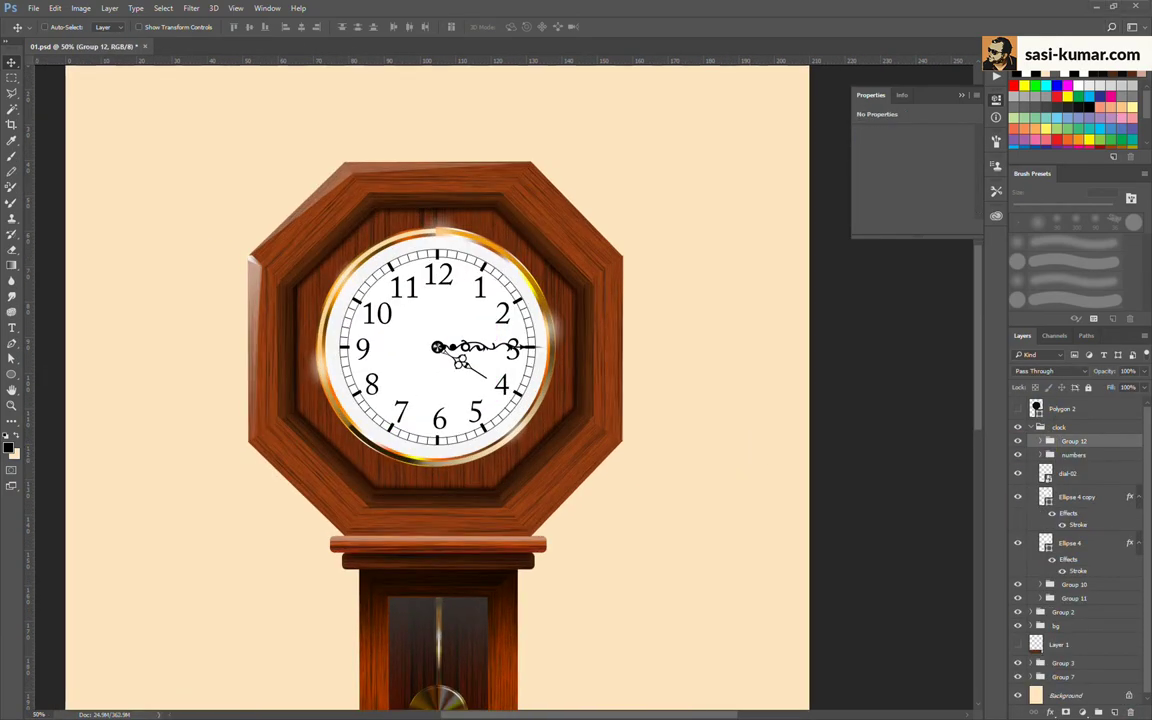
{"action": "scroll", "coordinate": [648, 380], "scroll_direction": "up", "scroll_amount": 1}
{"action": "scroll", "coordinate": [630, 380], "scroll_direction": "up", "scroll_amount": 2}
{"action": "scroll", "coordinate": [597, 368], "scroll_direction": "down", "scroll_amount": 2}
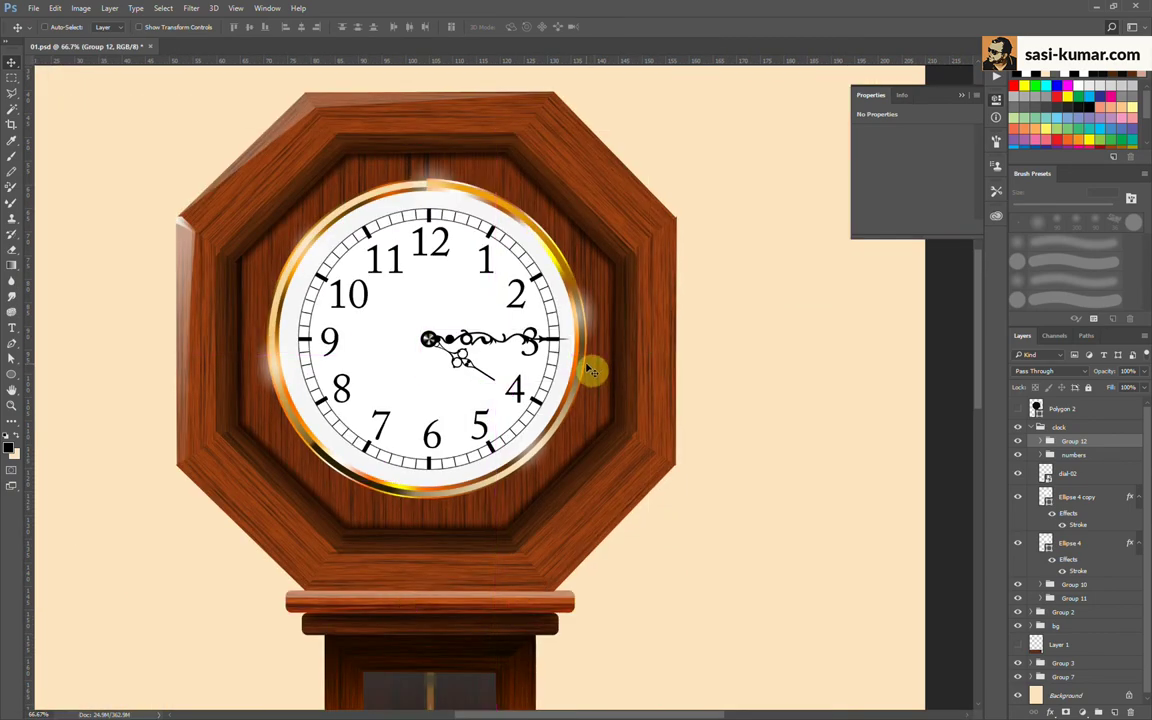
{"action": "left_click", "coordinate": [1020, 441]}
{"action": "left_click", "coordinate": [1042, 441]}
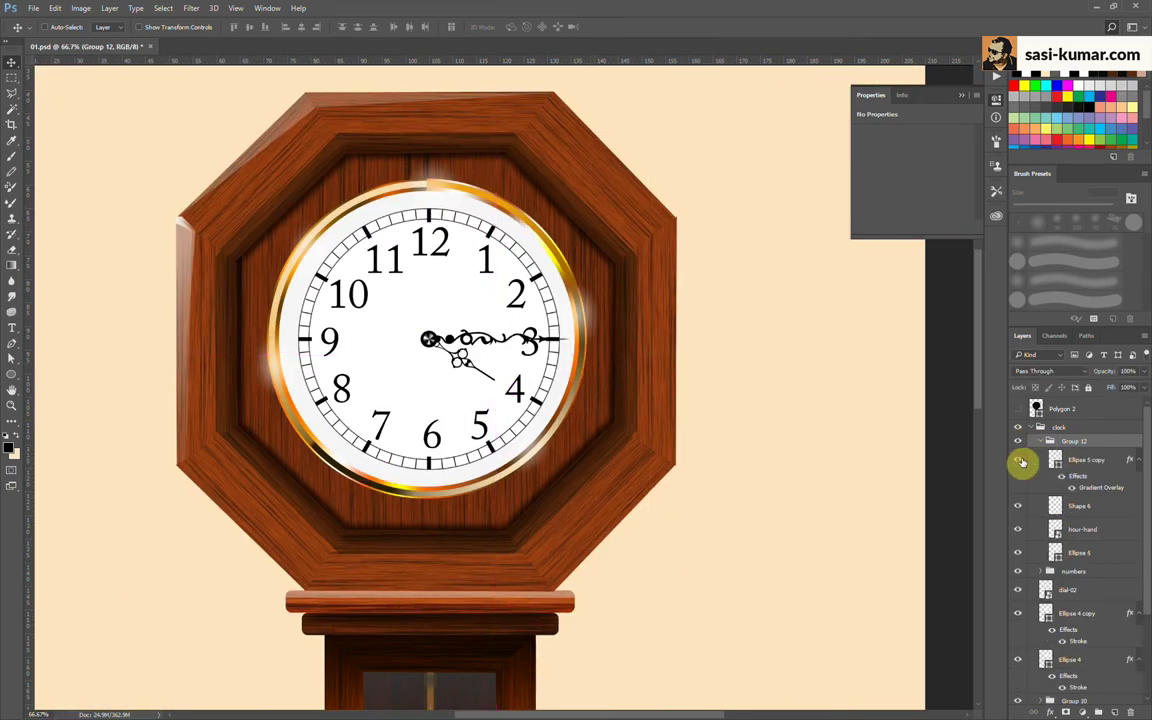
Step: Show the ornate hand and move its layer below Ellipse 5
{"action": "left_click", "coordinate": [1017, 507]}
{"action": "left_click_drag", "start_coordinate": [1093, 514], "coordinate": [1093, 558]}
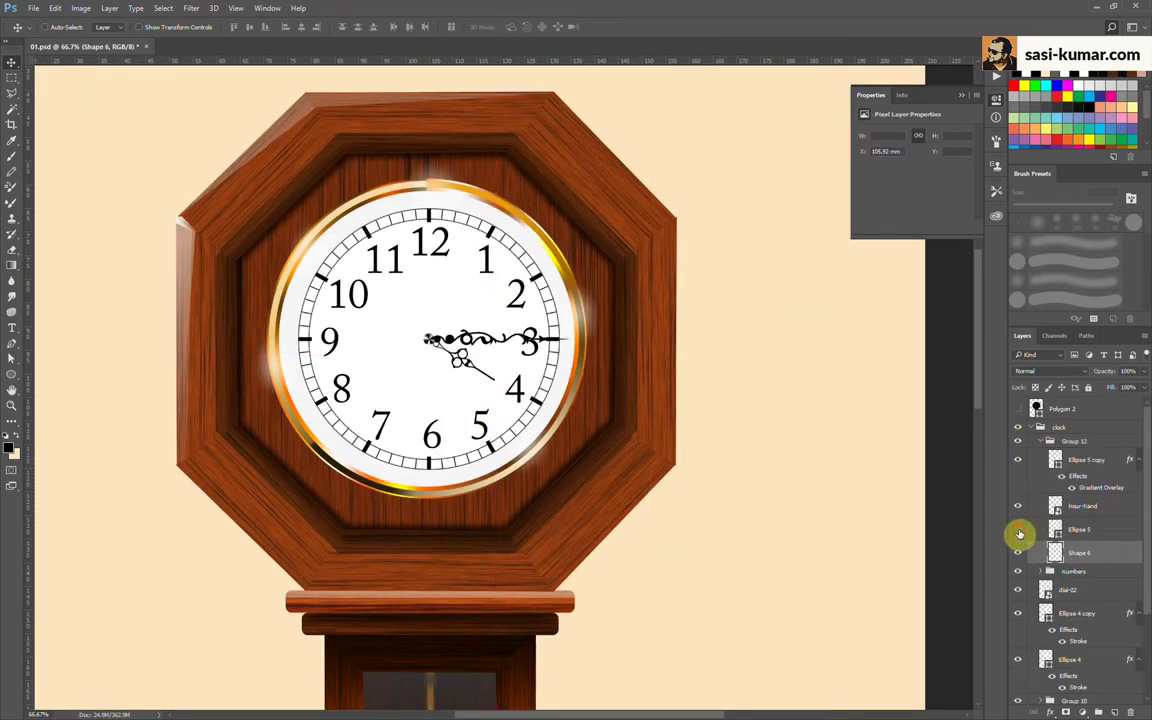
{"action": "left_click", "coordinate": [1041, 427]}
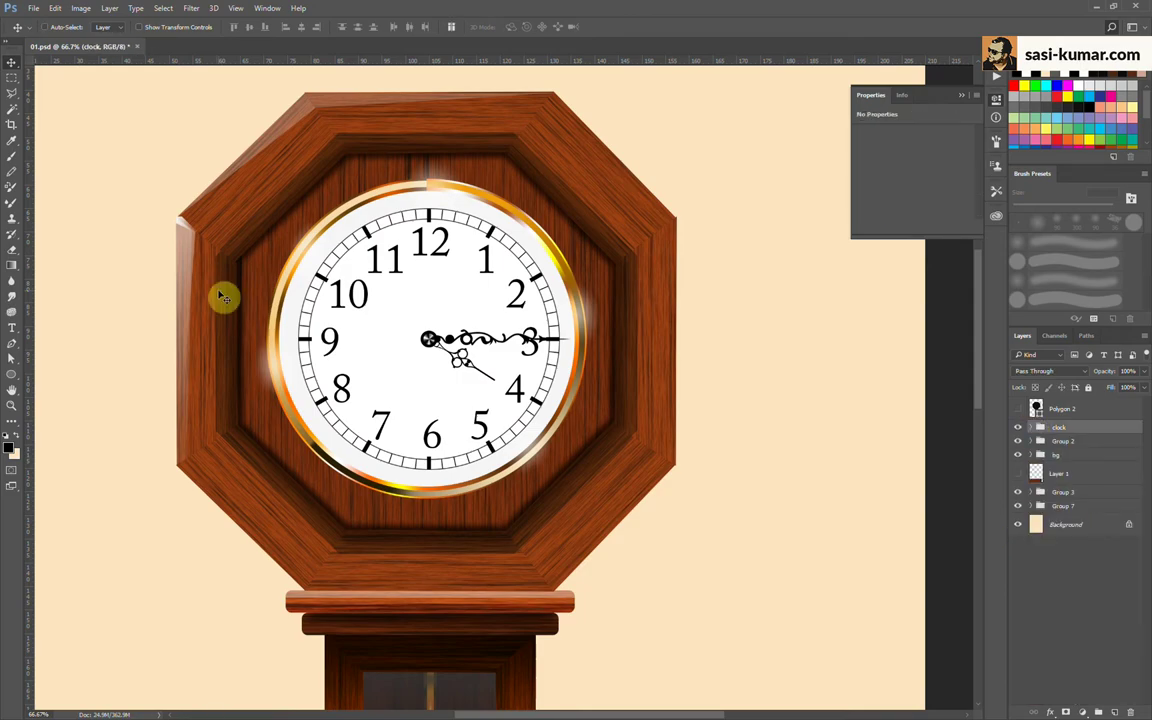
{"action": "scroll", "coordinate": [787, 396], "scroll_direction": "down", "scroll_amount": 3}
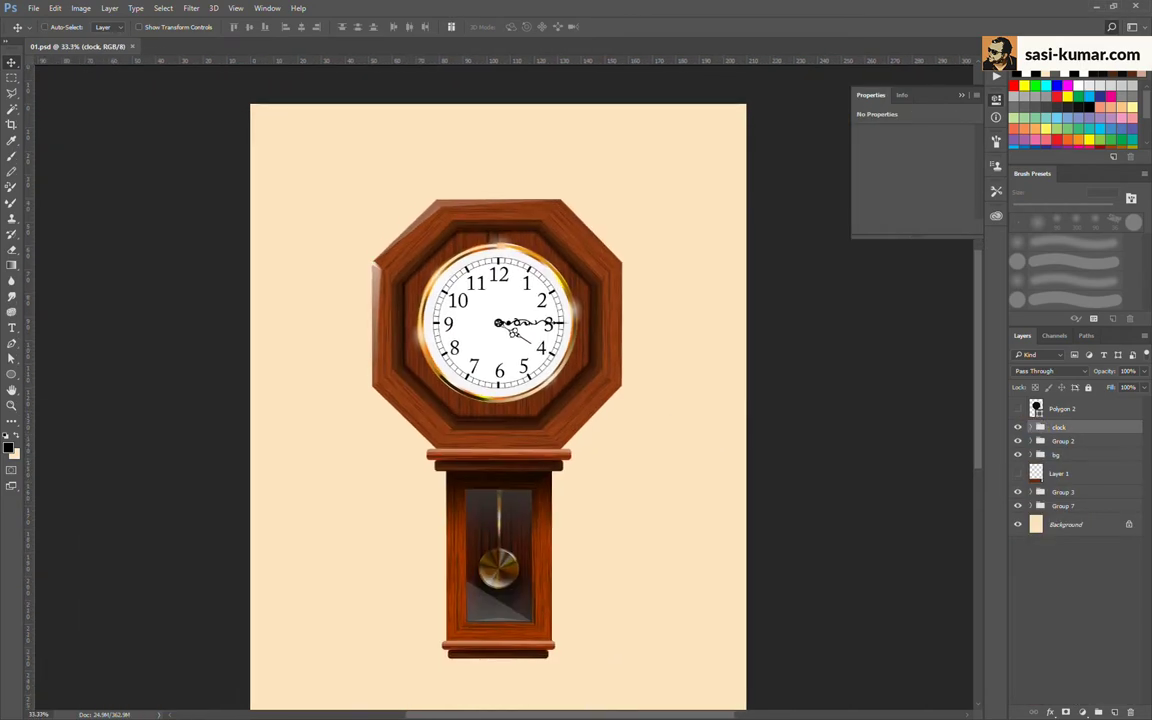
Step: Create a new layer group named 'glass' above Group 12
{"action": "left_click", "coordinate": [1071, 428]}
{"action": "left_click", "coordinate": [1098, 712]}
{"action": "double_click", "coordinate": [1073, 441]}
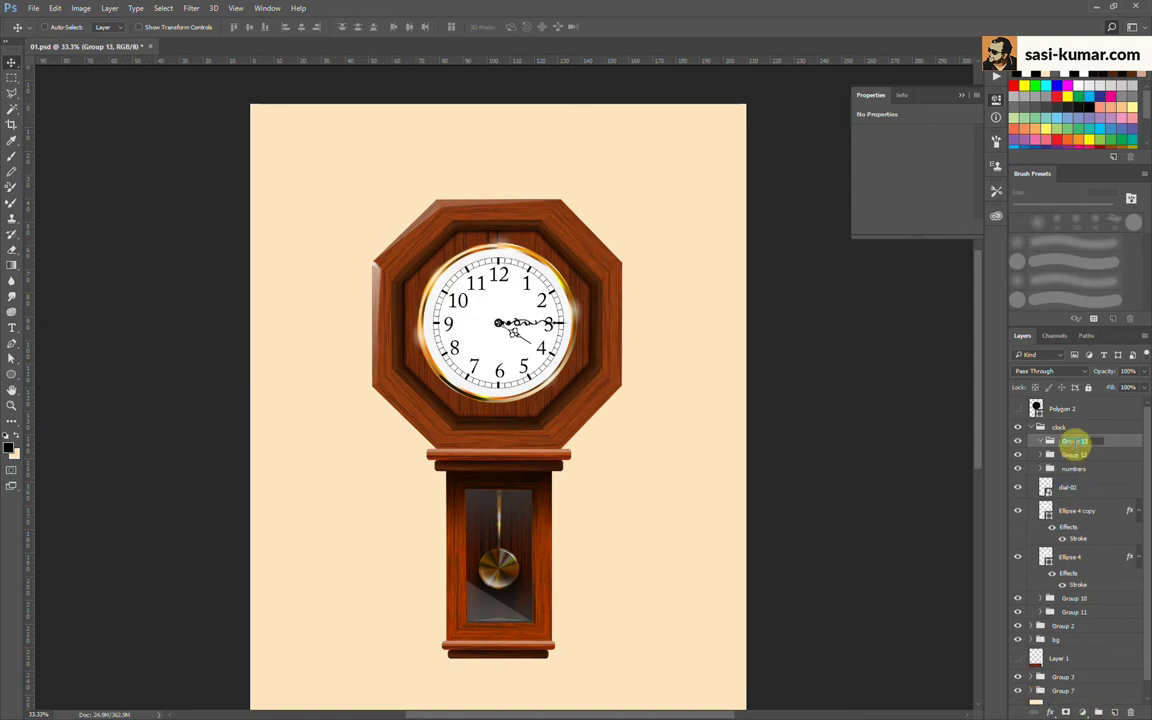
{"action": "key", "text": "ctrl+1"}
{"action": "scroll", "coordinate": [581, 405], "scroll_direction": "up", "scroll_amount": 3}
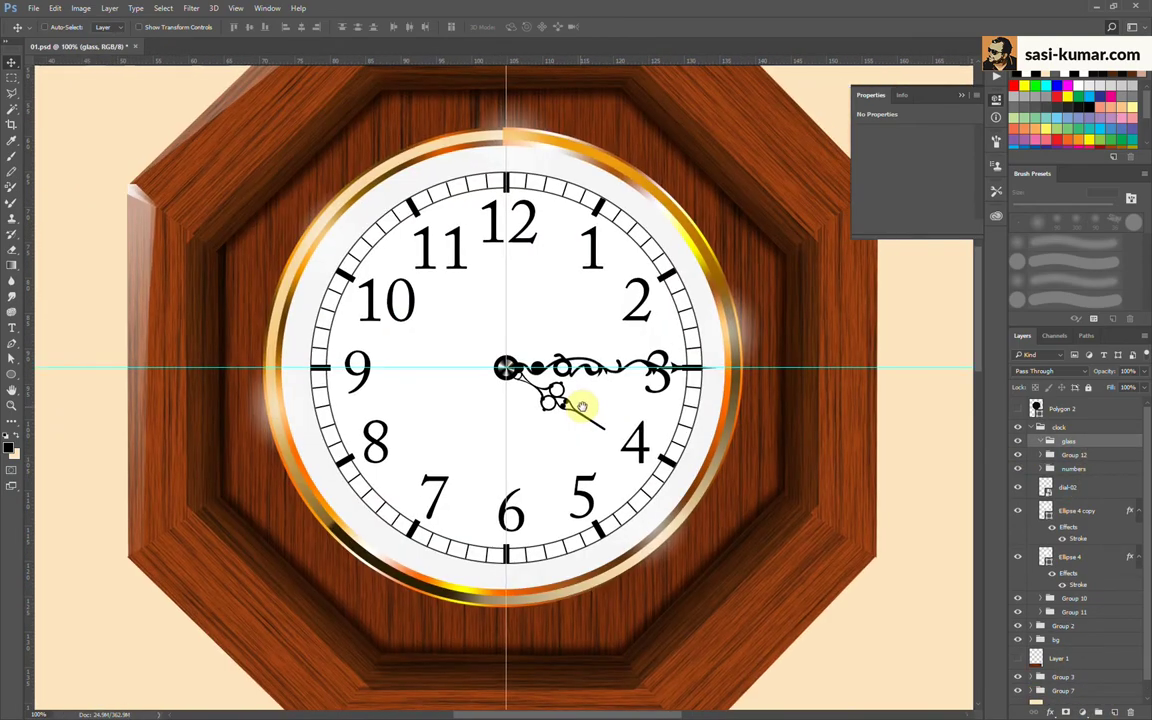
Step: Draw a black circle over the dial and resize it to fit inside the gold rim
{"action": "left_click", "coordinate": [13, 376]}
{"action": "left_click_drag", "start_coordinate": [507, 369], "coordinate": [745, 600]}
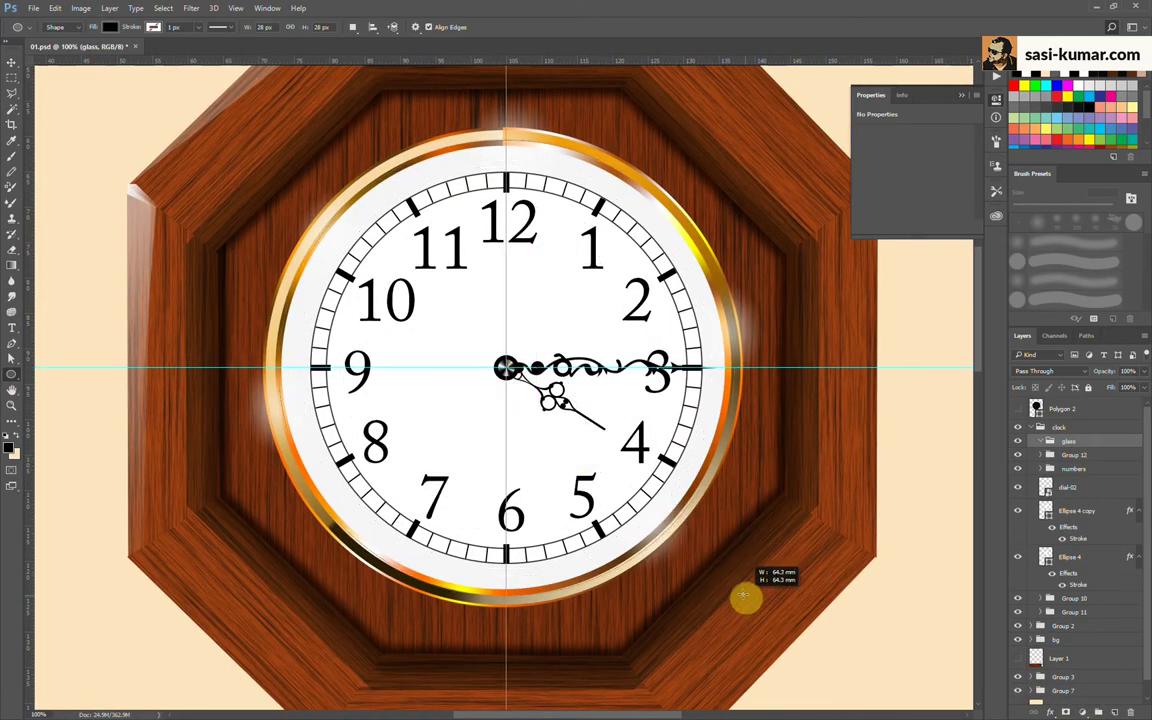
{"action": "key", "text": "v"}
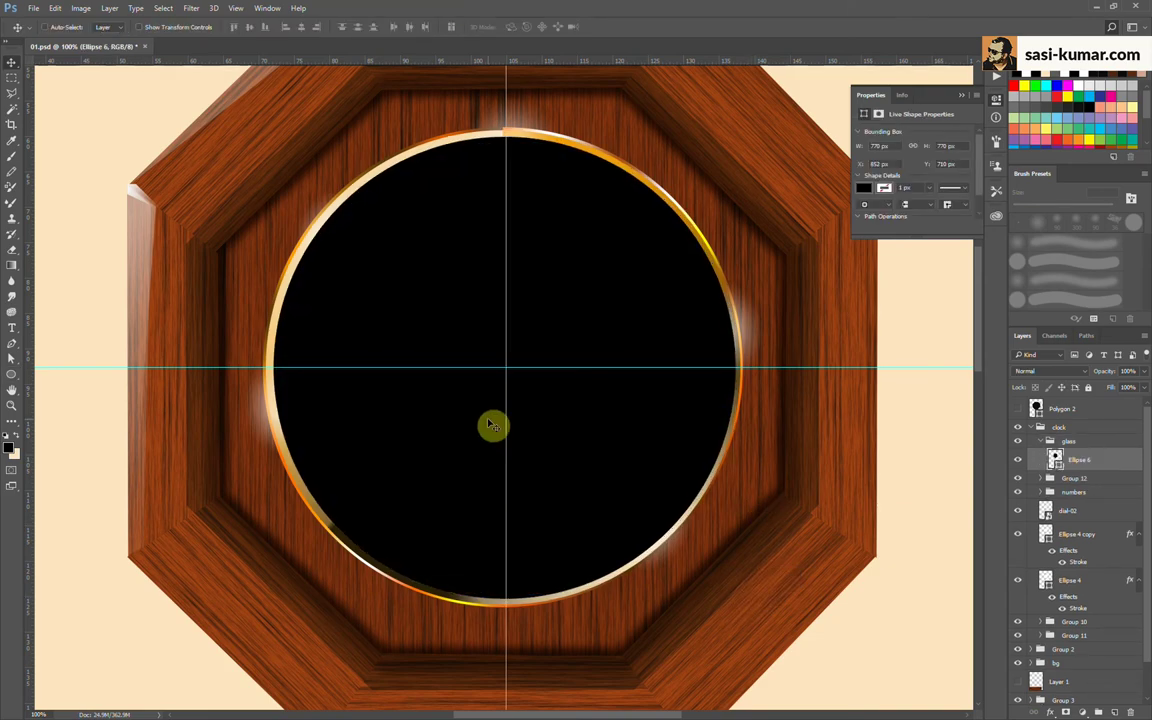
{"action": "key", "text": "ctrl+t"}
{"action": "left_click_drag", "start_coordinate": [735, 368], "coordinate": [729, 368]}
{"action": "left_click_drag", "start_coordinate": [502, 600], "coordinate": [501, 597]}
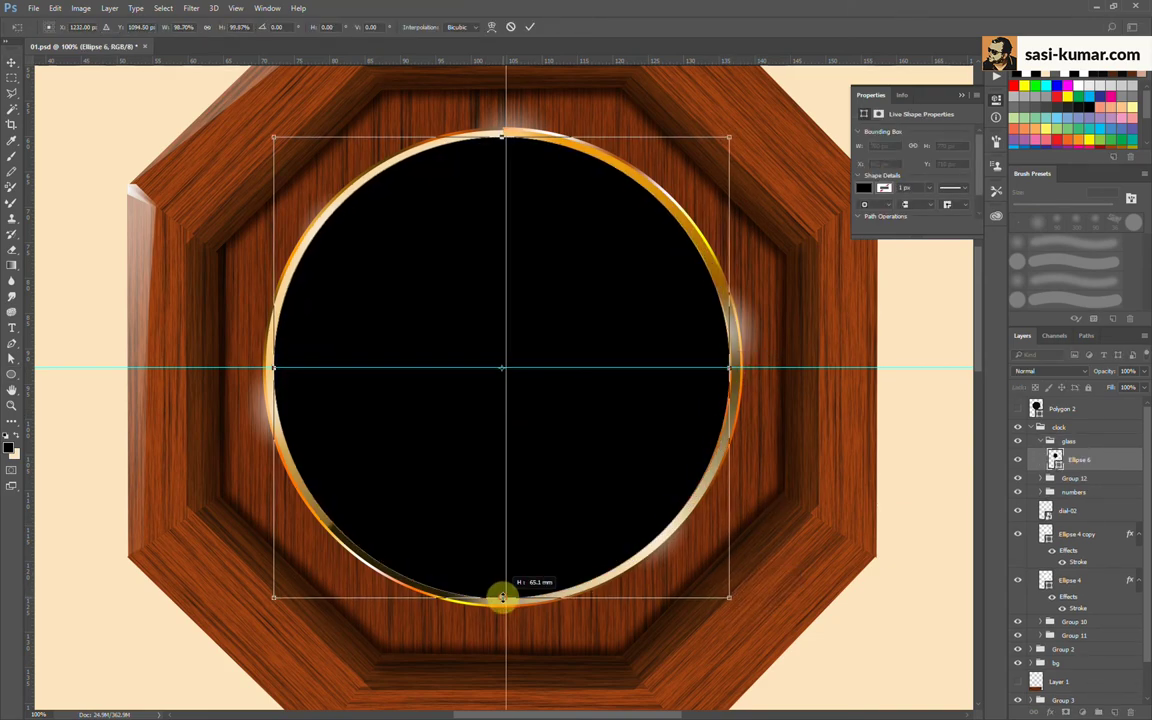
{"action": "left_click_drag", "start_coordinate": [274, 368], "coordinate": [272, 368]}
{"action": "key", "text": "Return"}
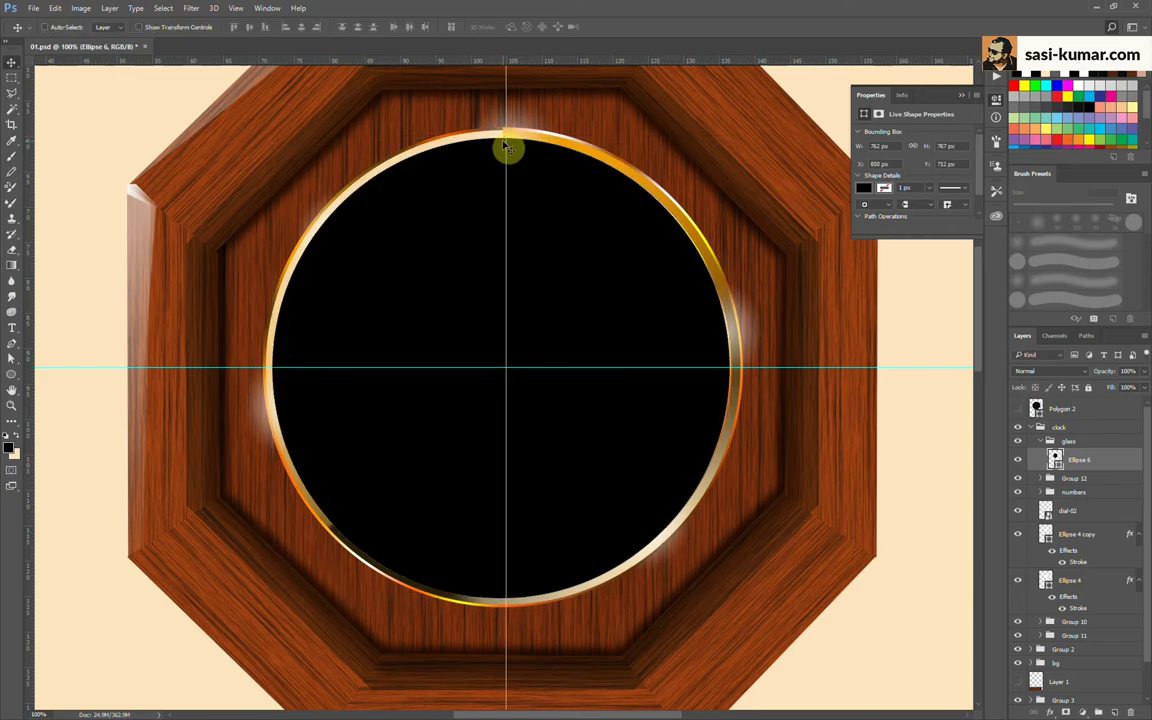
{"action": "key", "text": "ctrl+minus"}
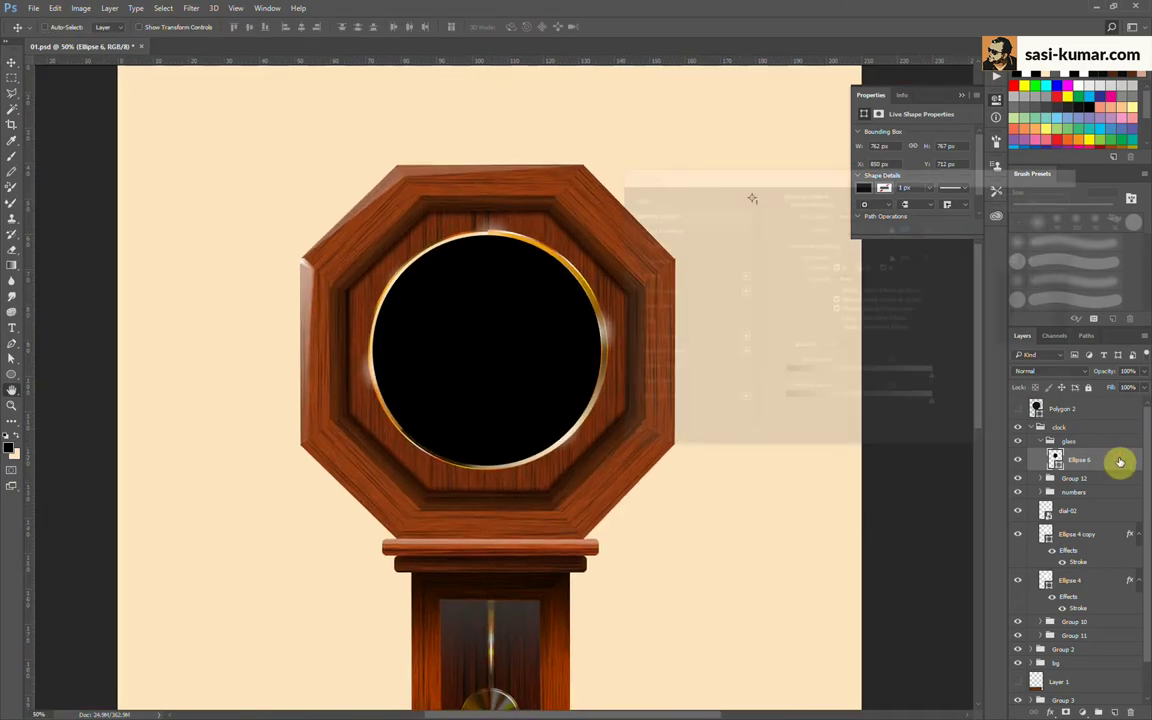
Step: Set the glass circle's fill to 0% and add a black-to-white gradient overlay
{"action": "key", "text": "shift+0"}
{"action": "key", "text": "shift+0"}
{"action": "double_click", "coordinate": [1108, 468]}
{"action": "left_click", "coordinate": [668, 354]}
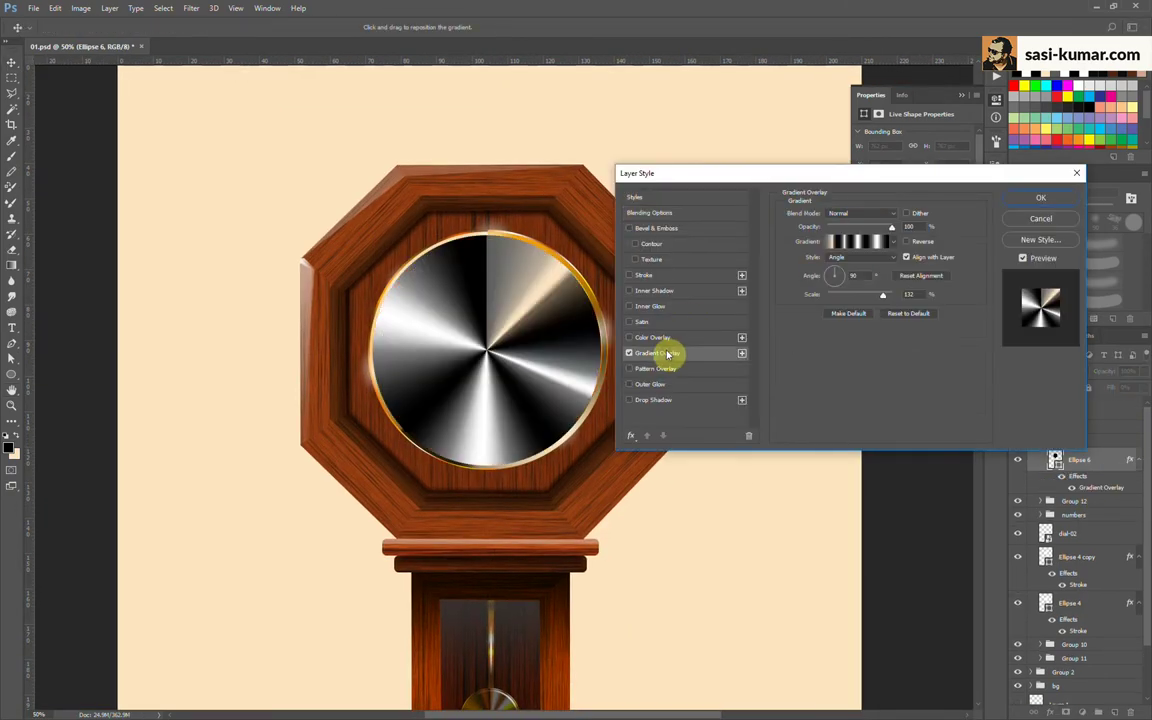
{"action": "left_click", "coordinate": [857, 241]}
{"action": "left_click", "coordinate": [818, 200]}
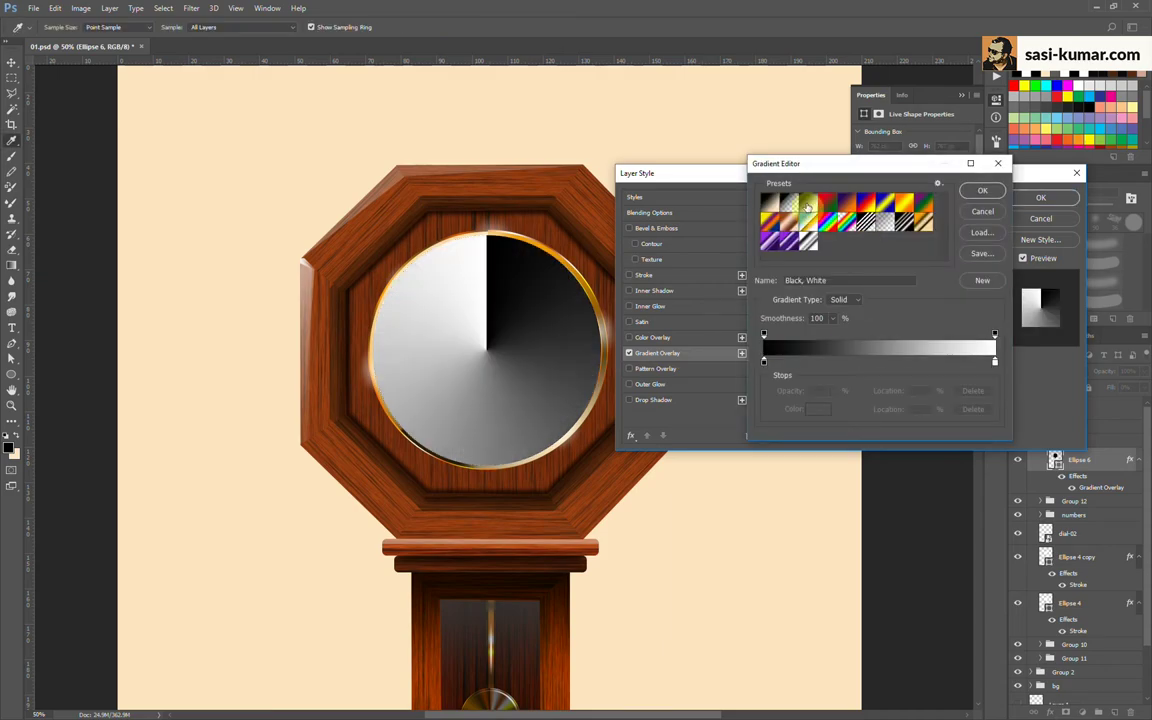
{"action": "left_click", "coordinate": [977, 188]}
Step: Make the gradient Reflected, tilted to 22°, in Overlay blend mode
{"action": "left_click", "coordinate": [845, 257]}
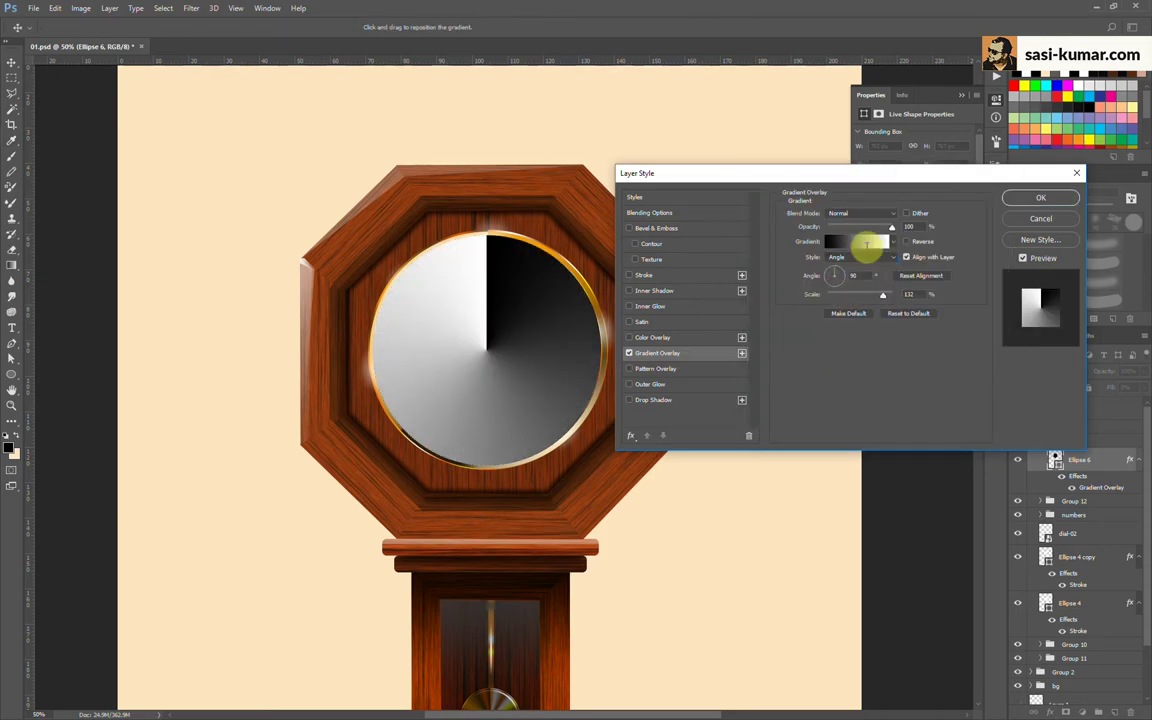
{"action": "left_click", "coordinate": [845, 257]}
{"action": "left_click", "coordinate": [849, 290]}
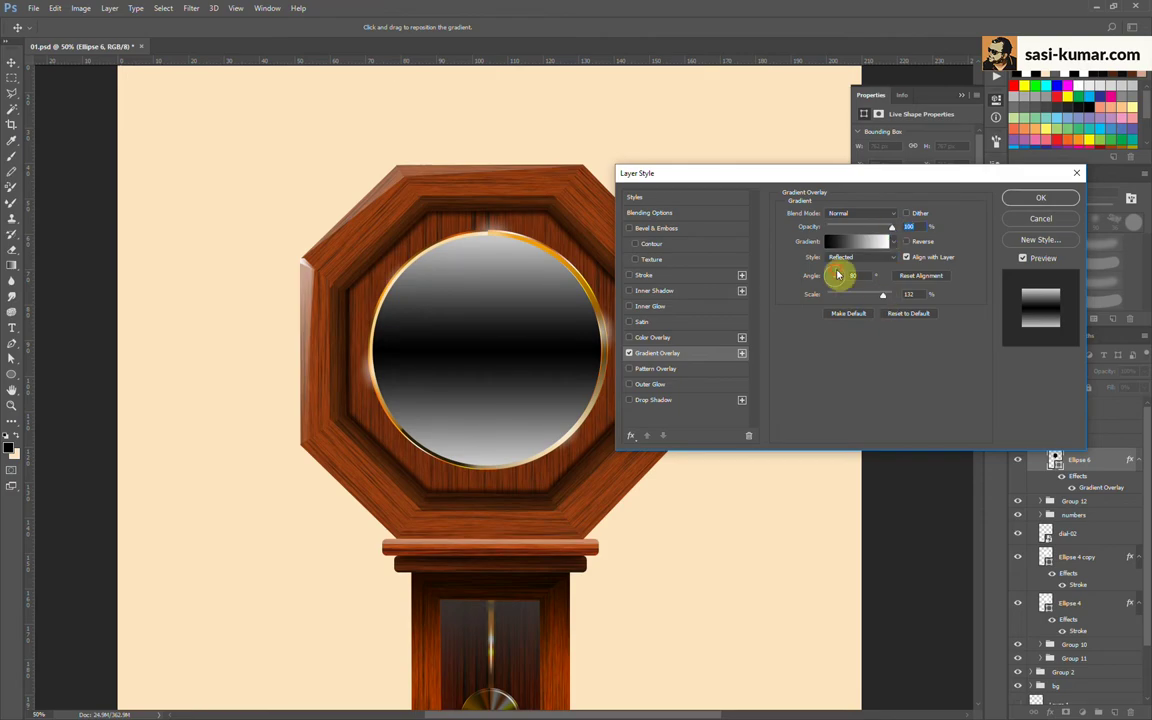
{"action": "left_click_drag", "start_coordinate": [836, 275], "coordinate": [840, 272]}
{"action": "left_click", "coordinate": [860, 213]}
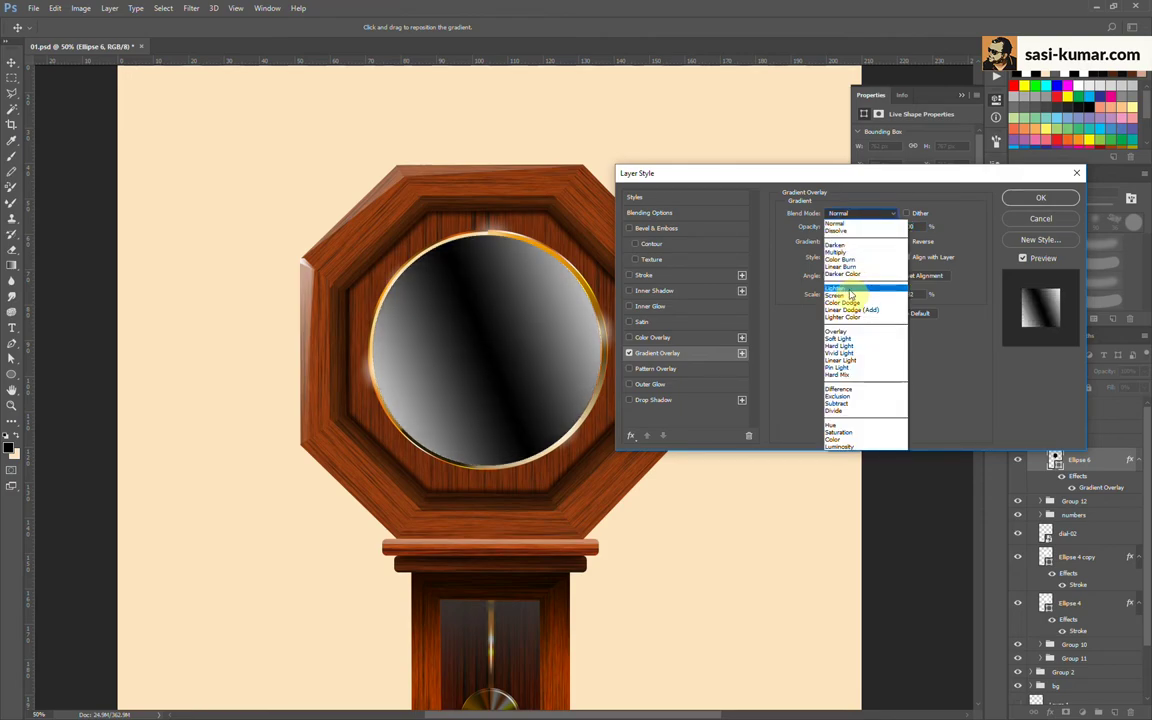
{"action": "left_click", "coordinate": [839, 332]}
Step: Switch the gradient to Screen at 65% opacity with a larger scale, and apply it
{"action": "left_click", "coordinate": [910, 228]}
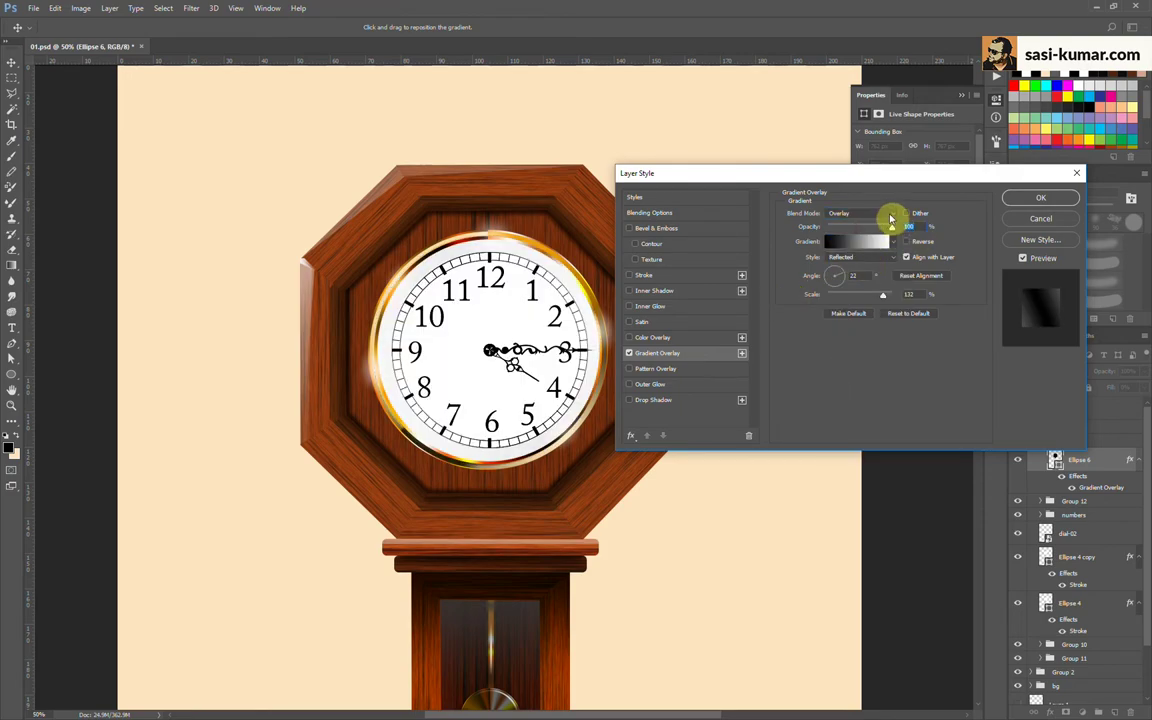
{"action": "left_click", "coordinate": [891, 215]}
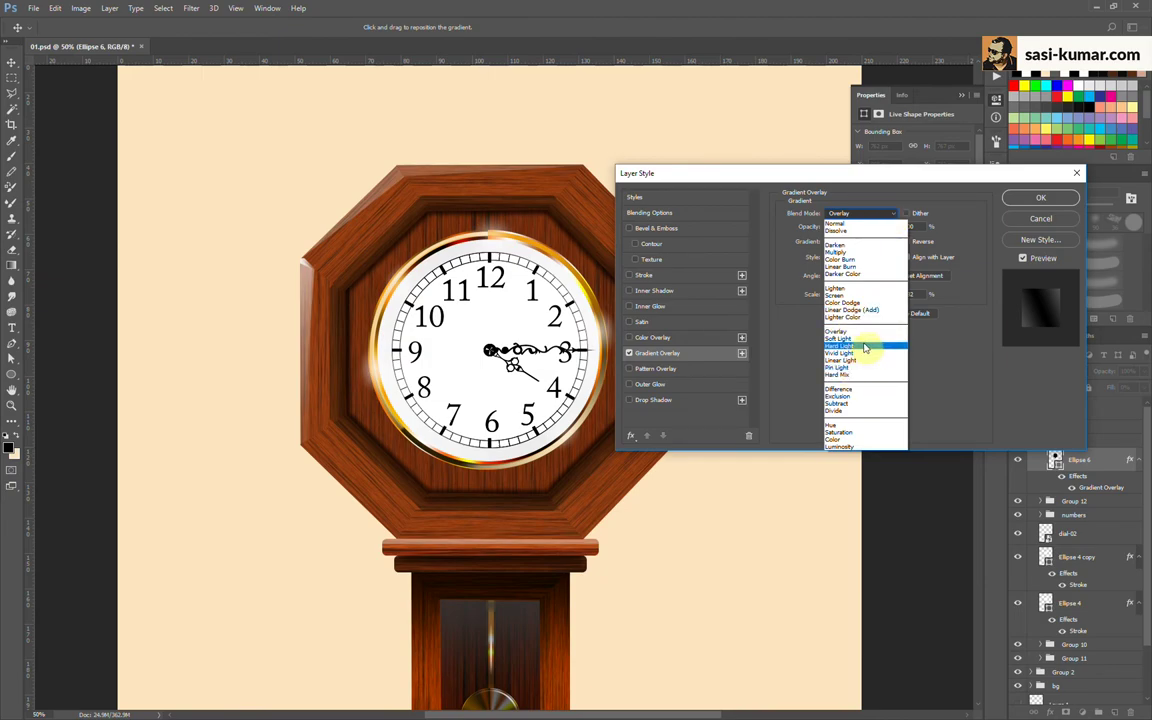
{"action": "left_click", "coordinate": [862, 295]}
{"action": "mouse_move", "coordinate": [874, 229]}
{"action": "left_mouse_down"}
{"action": "mouse_move", "coordinate": [845, 230]}
{"action": "mouse_move", "coordinate": [879, 233]}
{"action": "mouse_move", "coordinate": [869, 230]}
{"action": "left_mouse_up"}
{"action": "left_click_drag", "start_coordinate": [883, 295], "coordinate": [908, 294]}
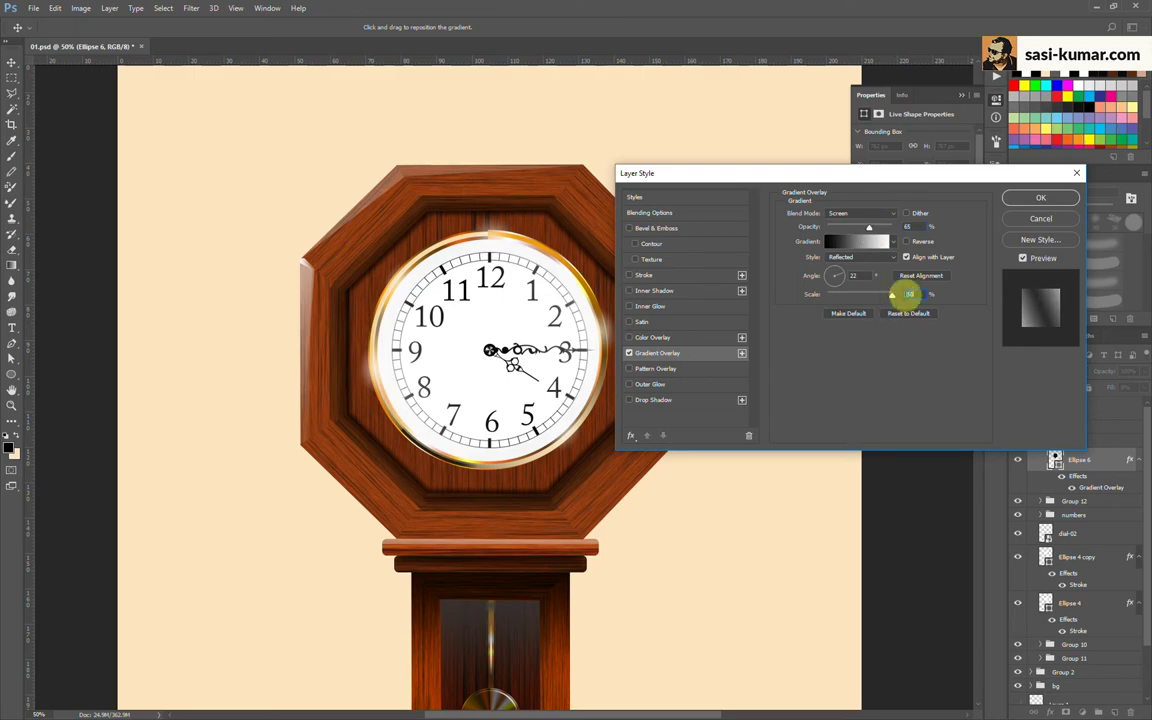
{"action": "left_click", "coordinate": [1033, 204]}
Step: Select the 8–9 area with the Polygonal Lasso and fill it white on a new layer
{"action": "key", "text": "ctrl+plus"}
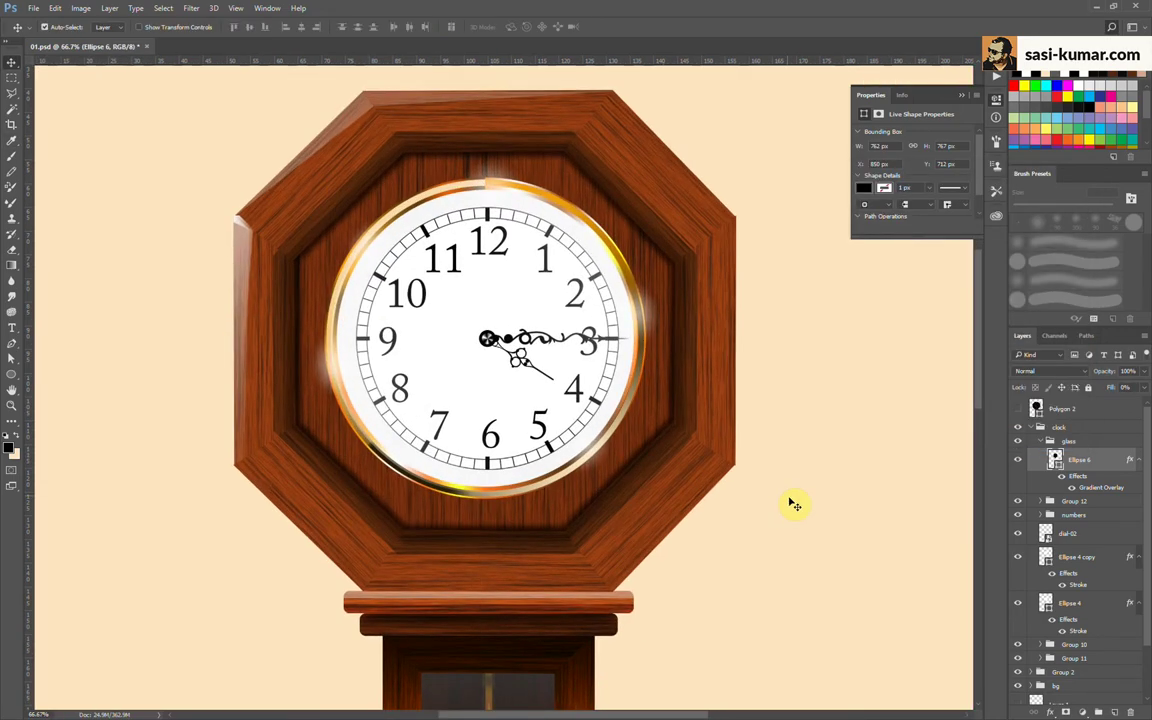
{"action": "key", "text": "ctrl+plus"}
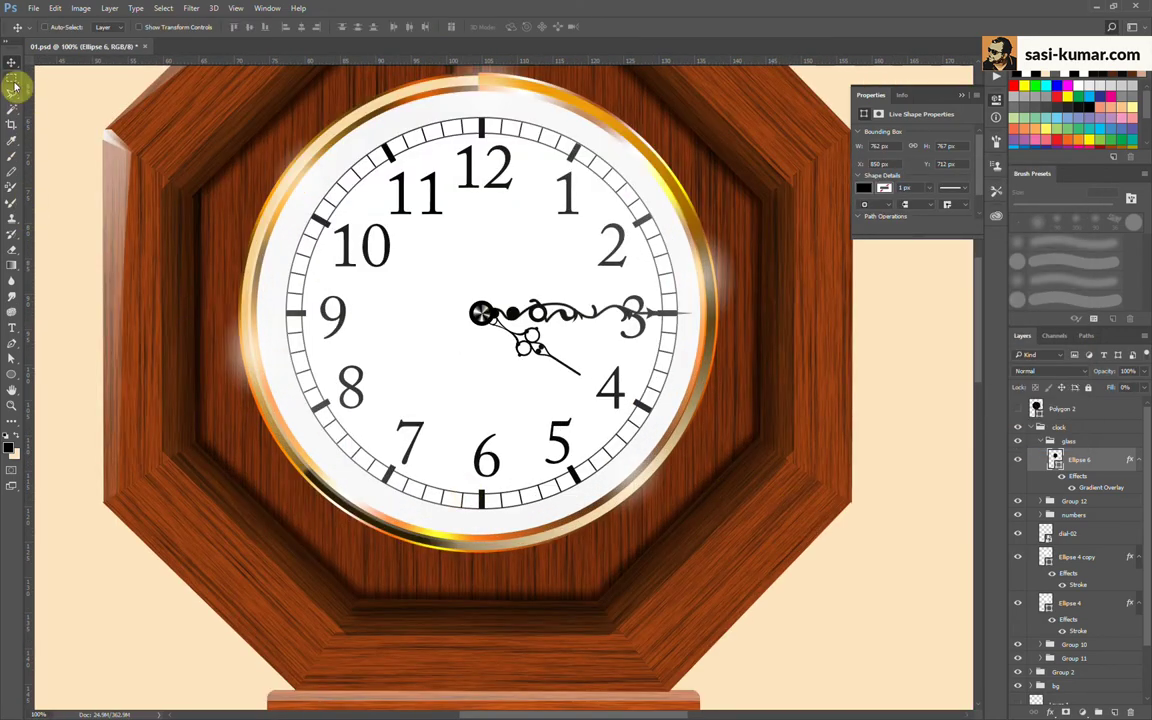
{"action": "left_click", "coordinate": [13, 97]}
{"action": "left_click", "coordinate": [346, 277]}
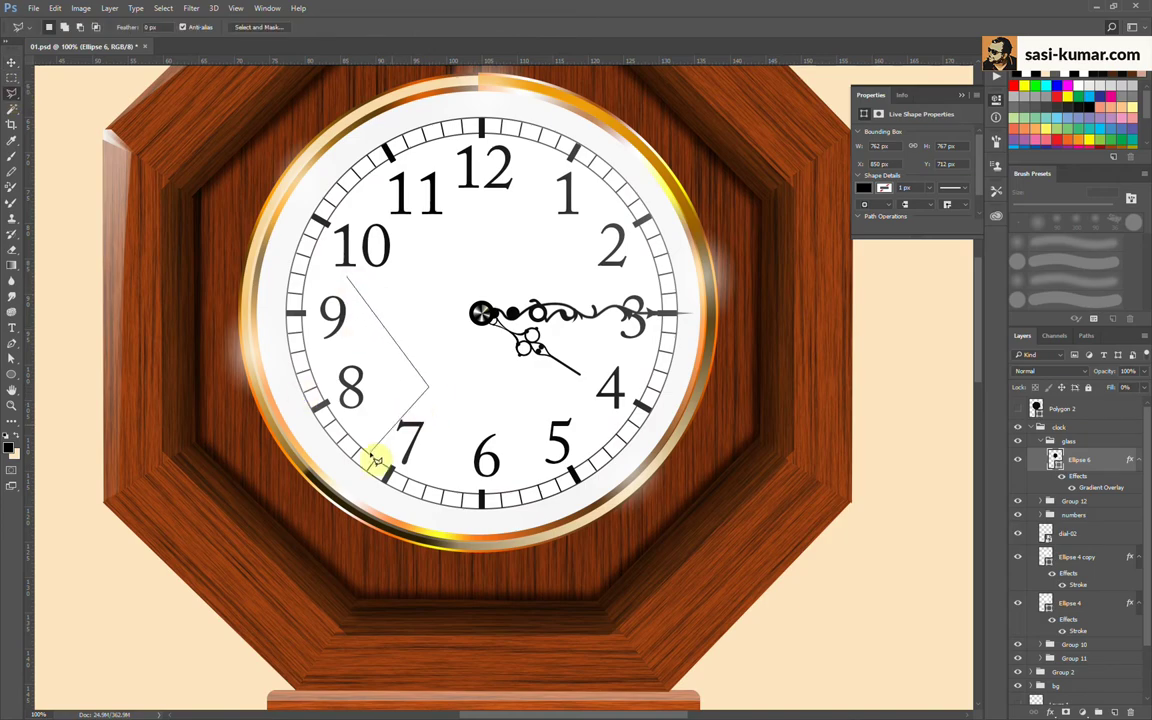
{"action": "left_click", "coordinate": [330, 273]}
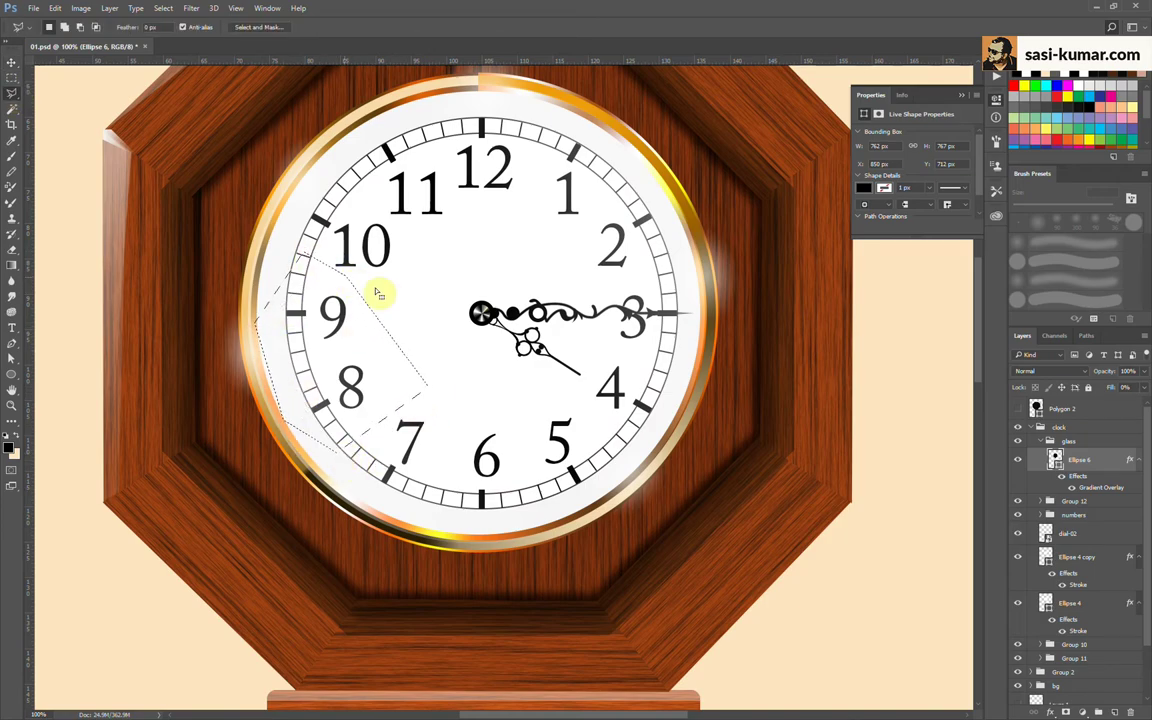
{"action": "key", "text": "ctrl+shift+alt+n"}
{"action": "key", "text": "ctrl+BackSpace"}
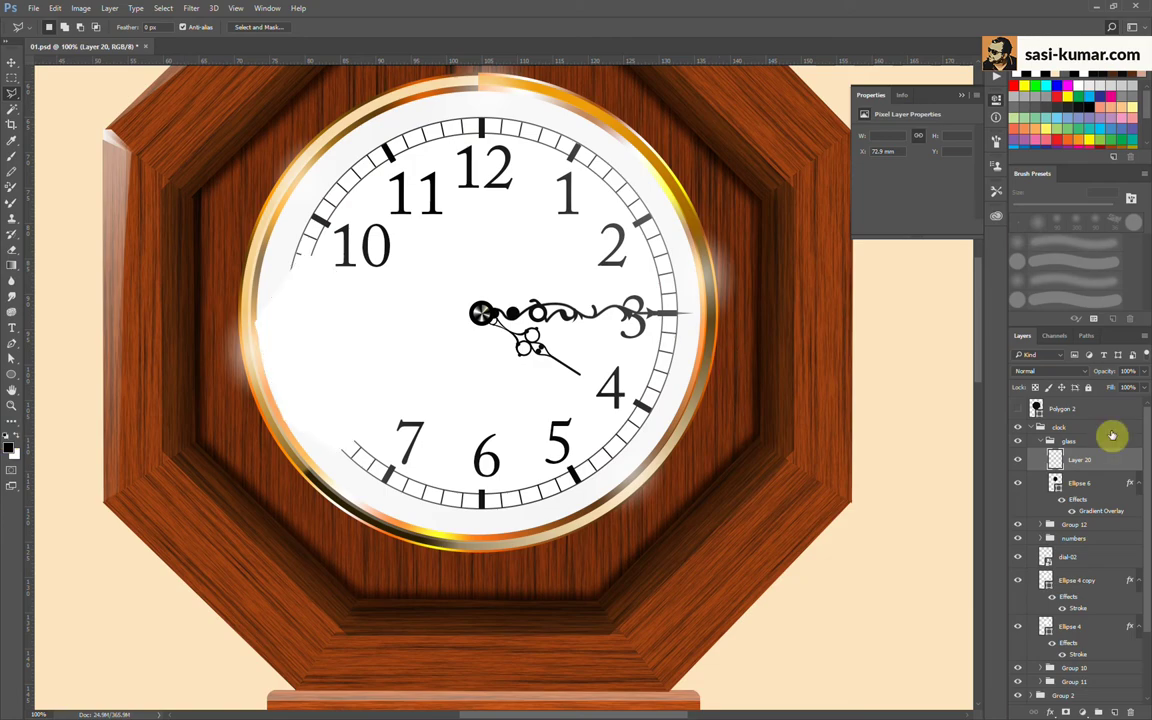
Step: Mask the white glare and paint it down with a 25% brush so 8 and 9 show faintly
{"action": "left_click", "coordinate": [1083, 712]}
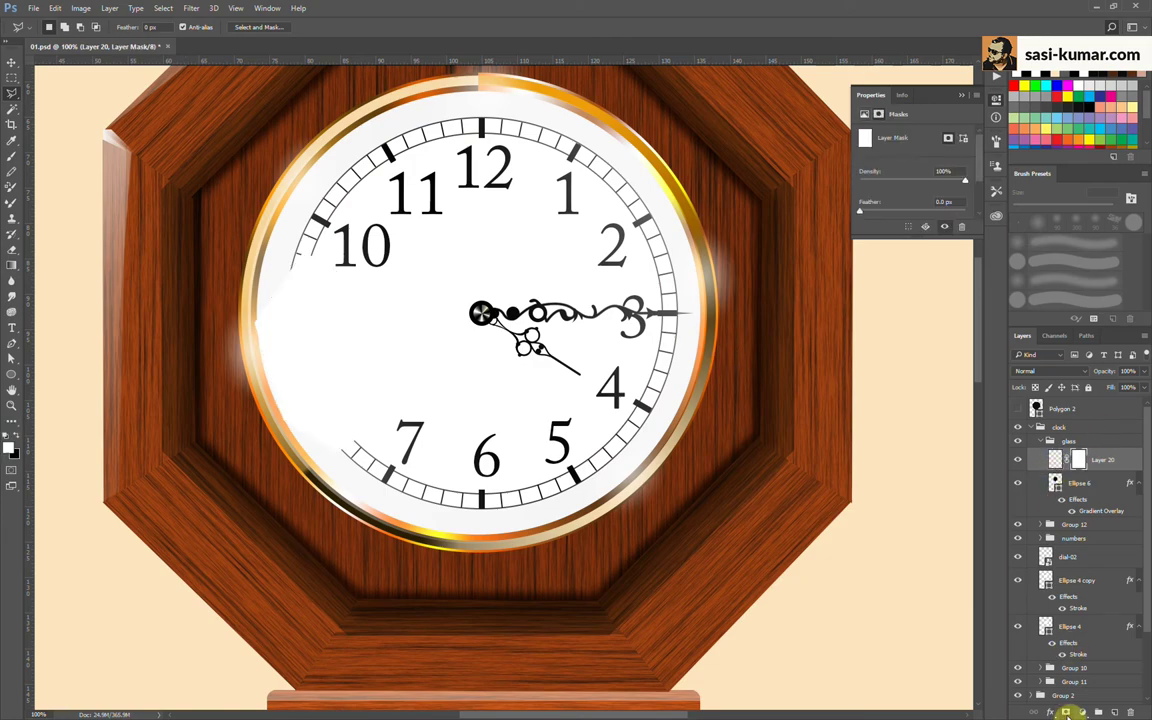
{"action": "key", "text": "b"}
{"action": "key", "text": "Escape"}
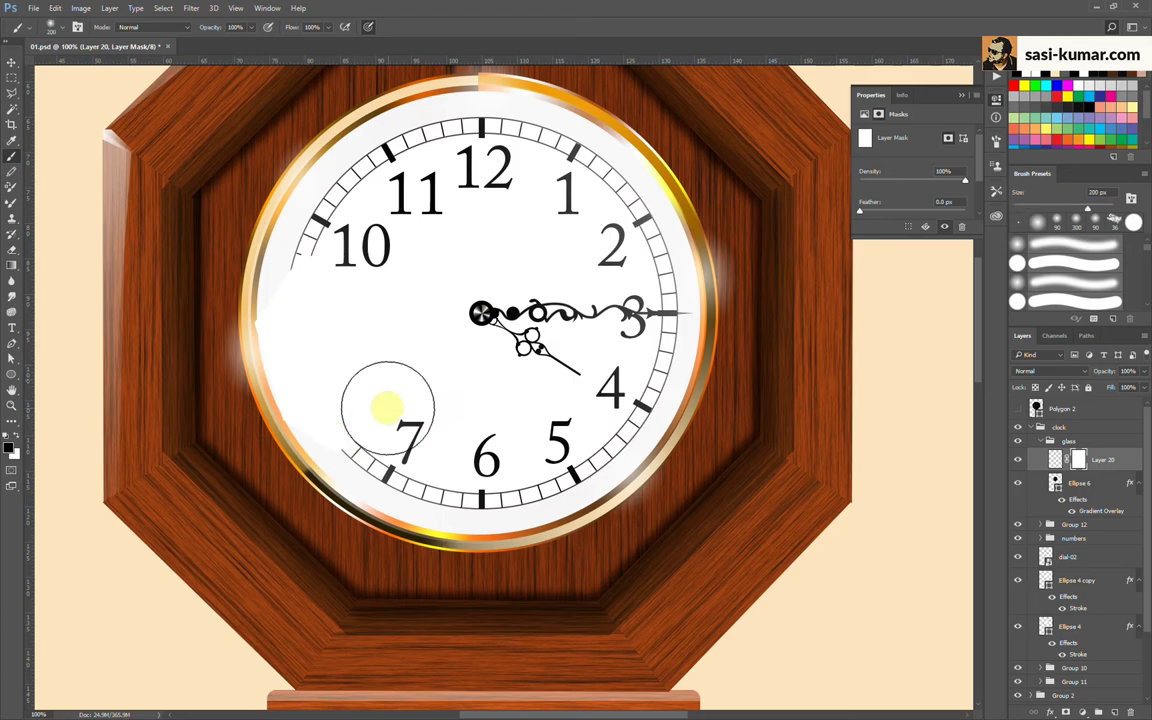
{"action": "left_click_drag", "start_coordinate": [221, 28], "coordinate": [195, 28]}
{"action": "mouse_move", "coordinate": [328, 300]}
{"action": "left_mouse_down"}
{"action": "mouse_move", "coordinate": [345, 395]}
{"action": "mouse_move", "coordinate": [375, 339]}
{"action": "mouse_move", "coordinate": [283, 368]}
{"action": "left_mouse_up"}
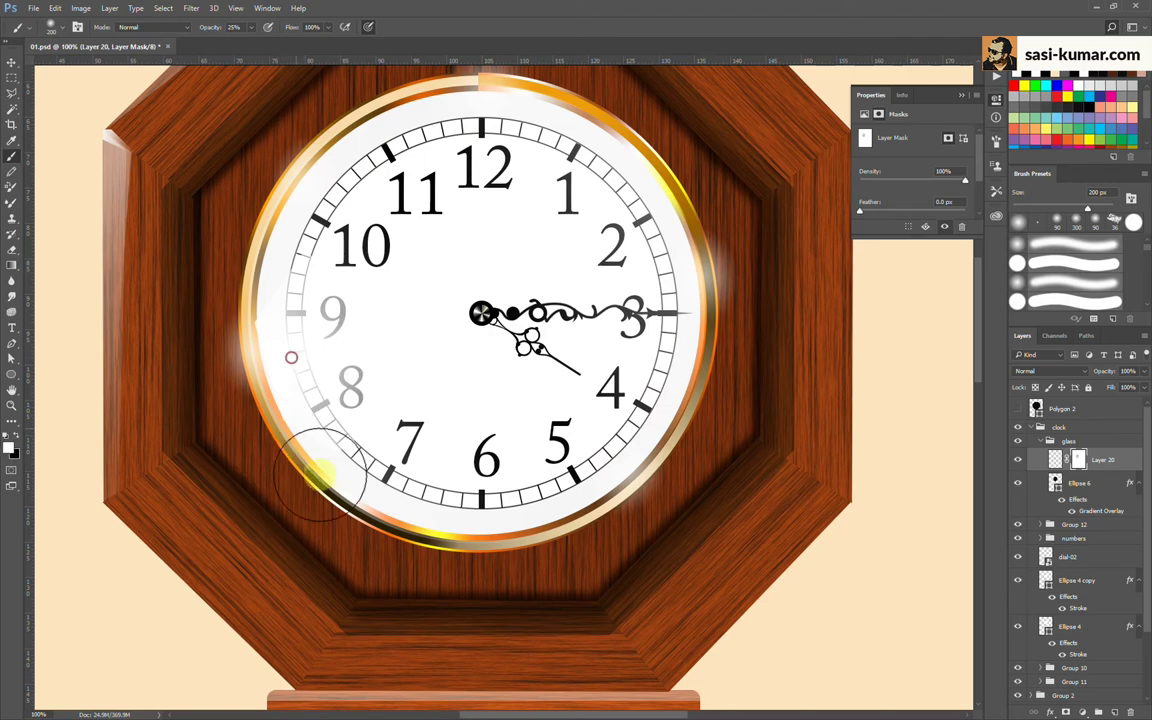
{"action": "key", "text": "v"}
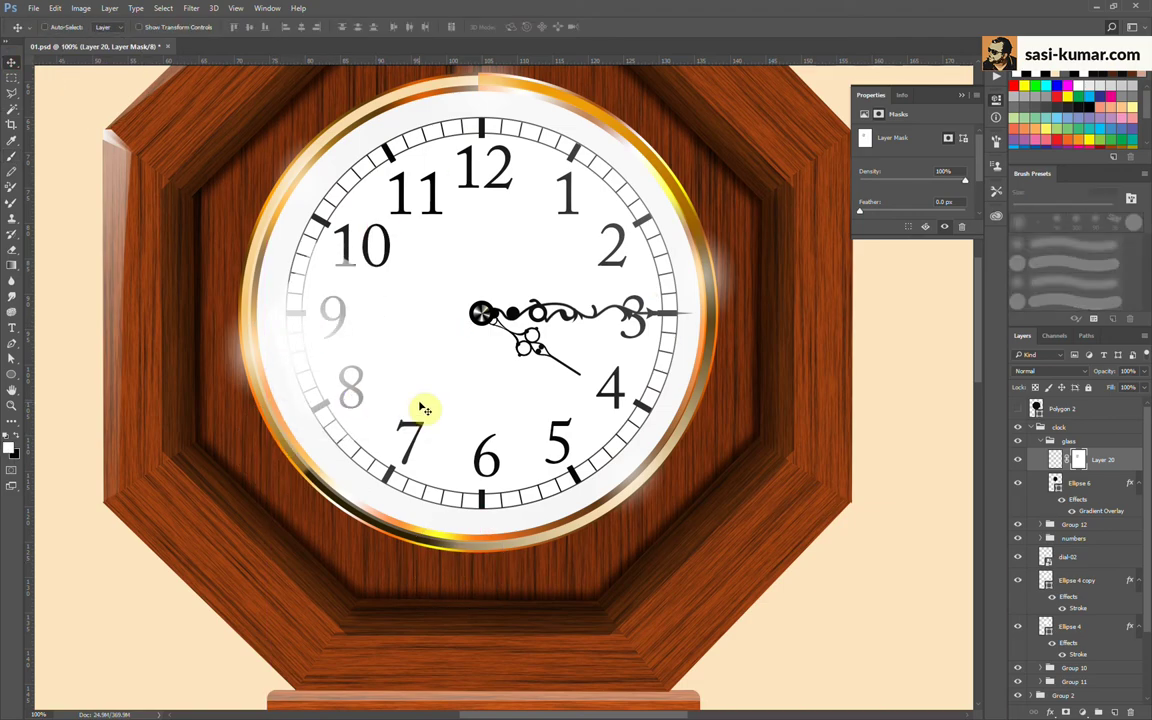
{"action": "key", "text": "ctrl+minus"}
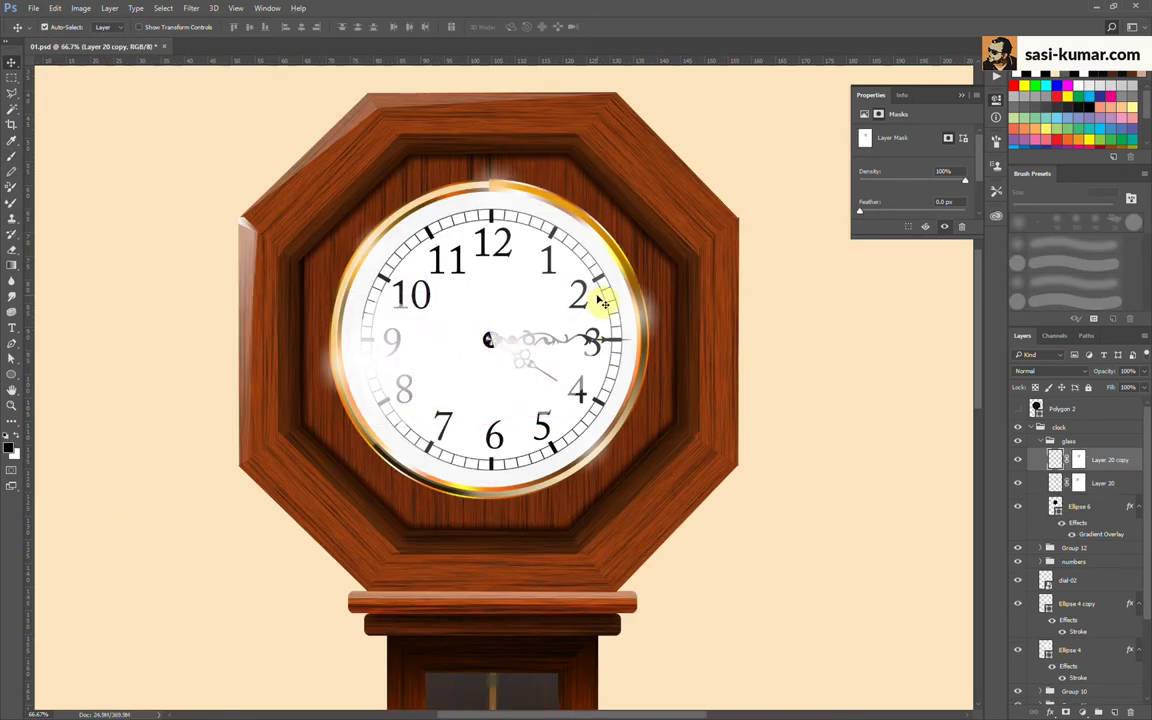
Step: Duplicate the glare, rotate the copy, and place it over the 3 and 4
{"action": "key", "text": "ctrl+alt+t"}
{"action": "left_click_drag", "start_coordinate": [599, 301], "coordinate": [836, 373]}
{"action": "left_click_drag", "start_coordinate": [752, 322], "coordinate": [817, 511]}
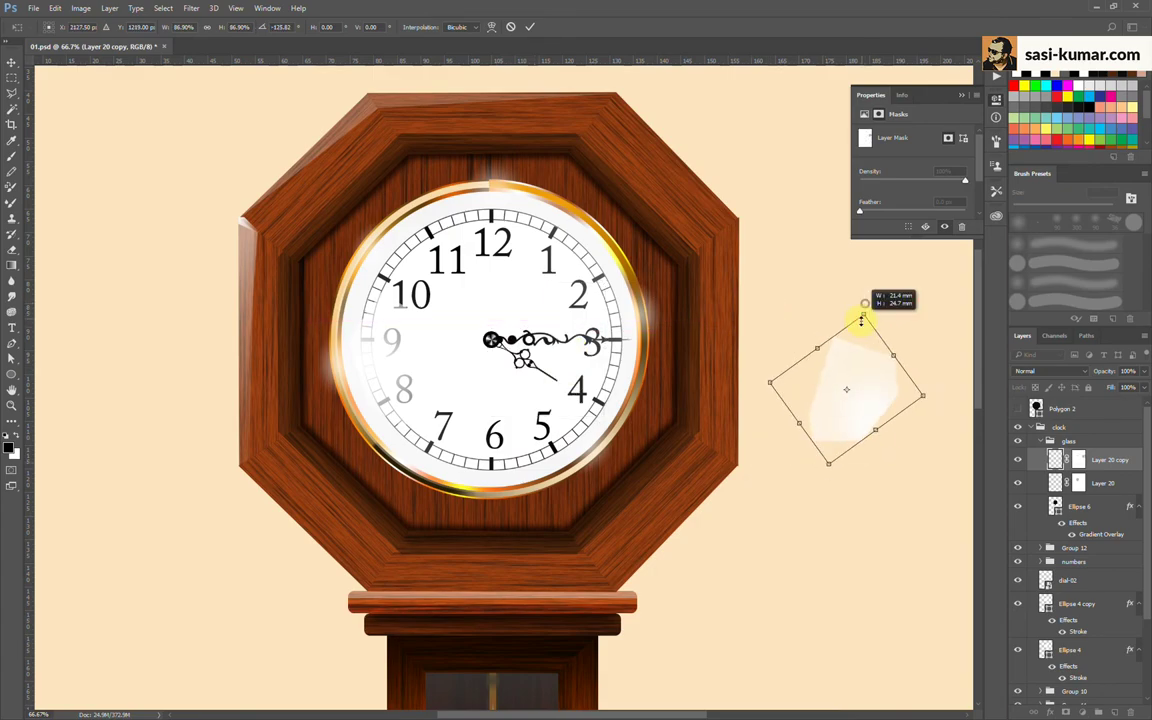
{"action": "key", "text": "Return"}
{"action": "left_click_drag", "start_coordinate": [856, 390], "coordinate": [597, 380]}
Step: Toggle the glass and inner recess layers' visibility to check the result
{"action": "left_click", "coordinate": [1018, 508]}
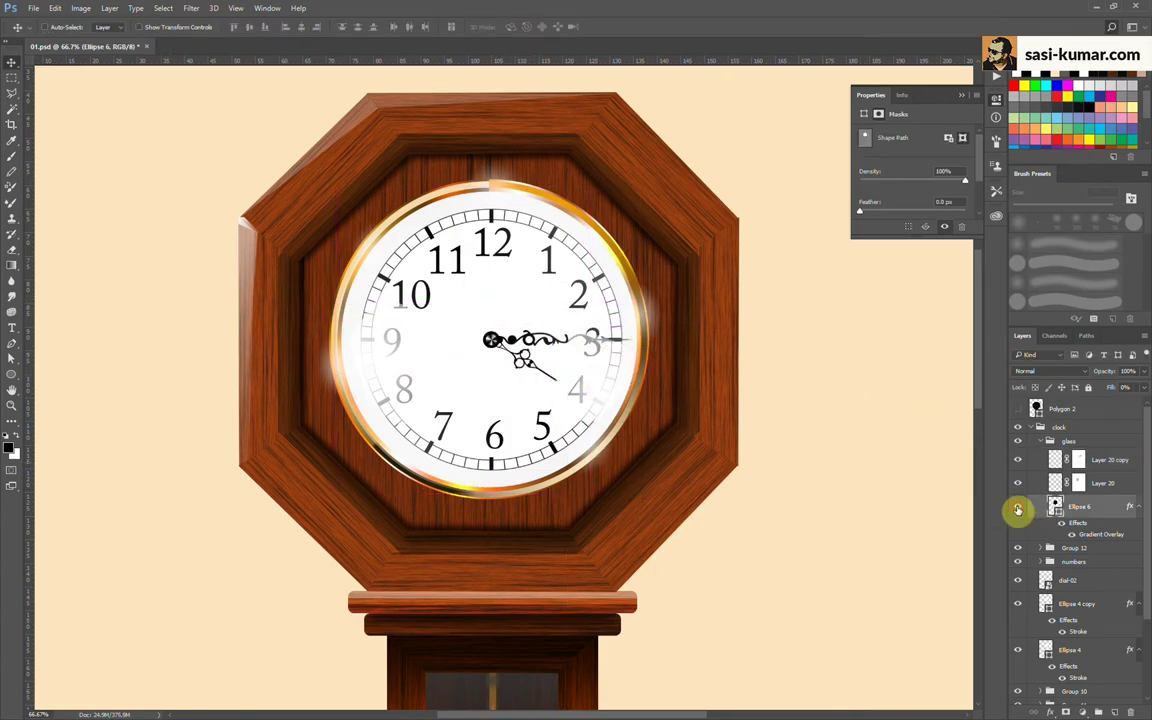
{"action": "left_click", "coordinate": [1018, 548]}
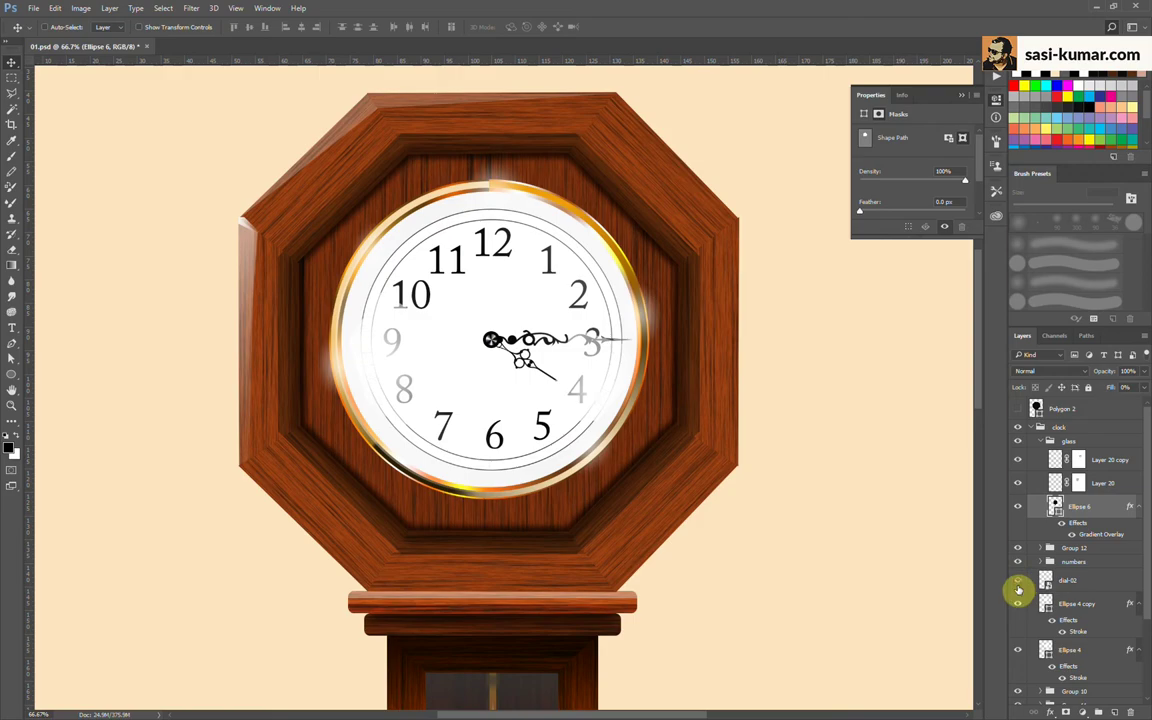
{"action": "scroll", "coordinate": [1018, 652], "scroll_direction": "down", "scroll_amount": 2}
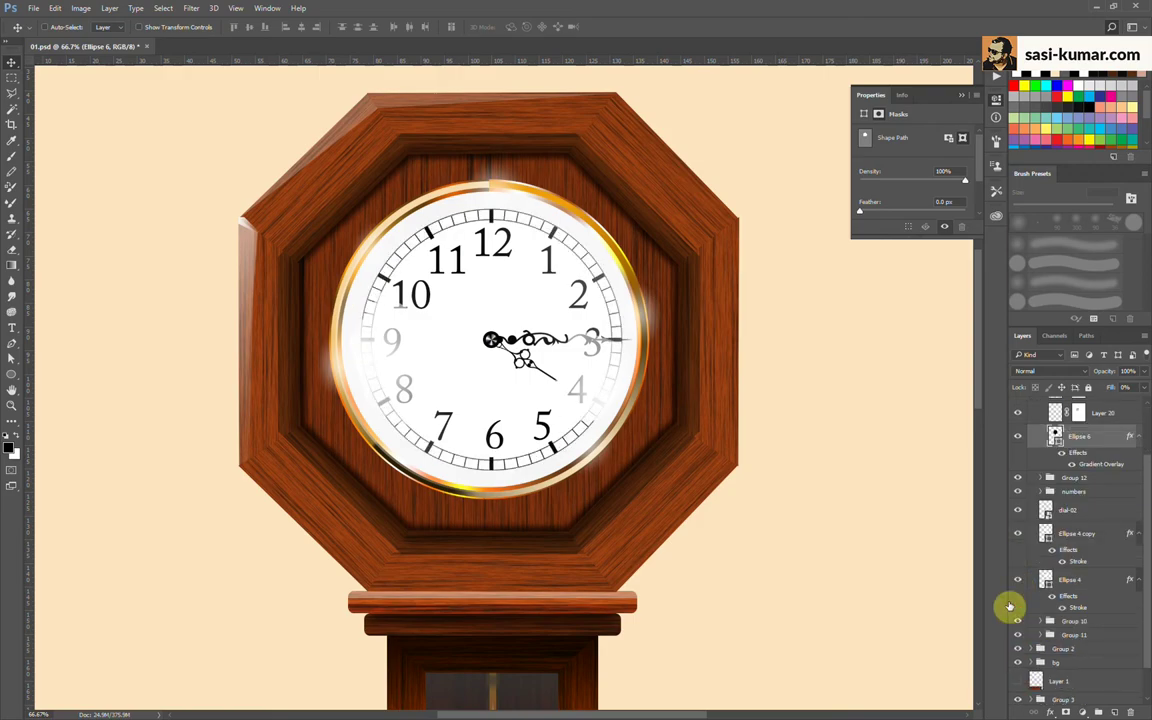
{"action": "left_click", "coordinate": [1018, 663]}
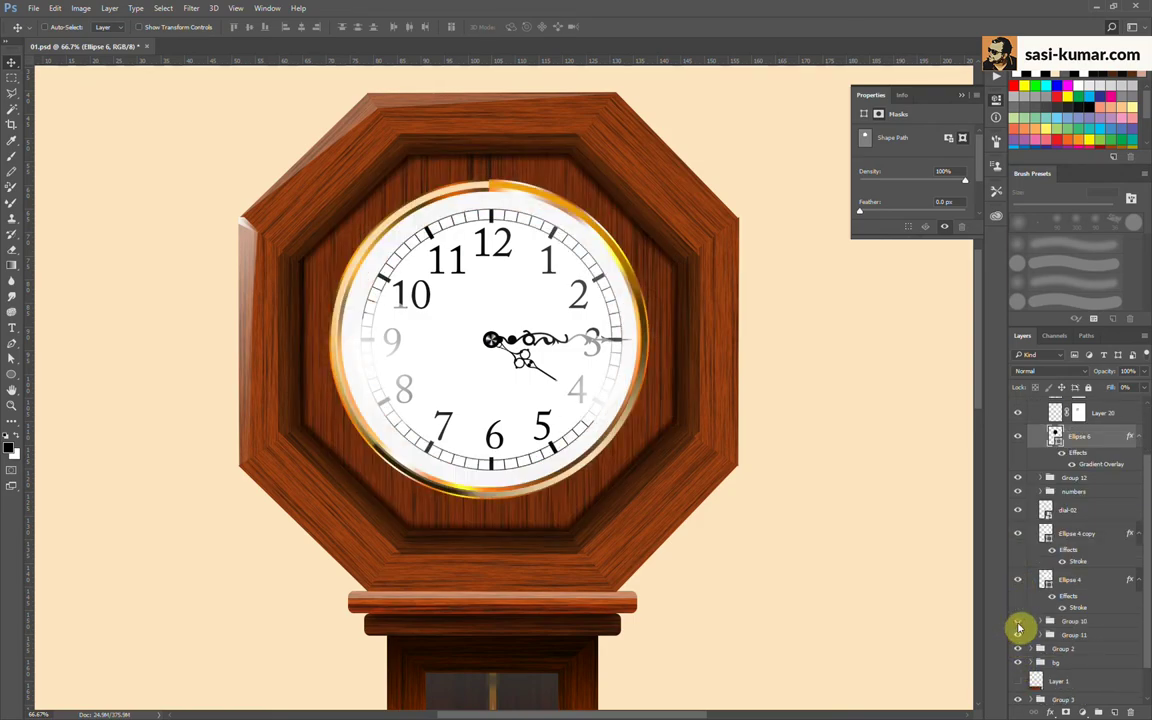
Step: Change the clock face's Solid Color fill to pale cream #fefdd5
{"action": "double_click", "coordinate": [1055, 653]}
{"action": "left_click", "coordinate": [920, 419]}
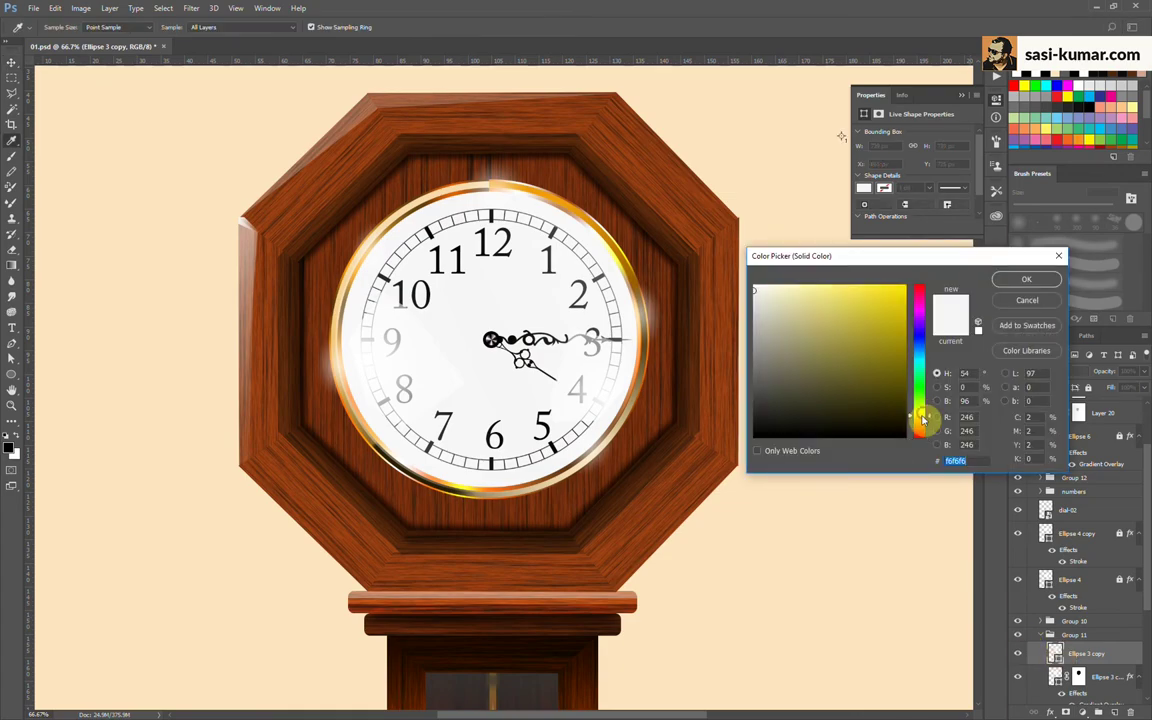
{"action": "left_click", "coordinate": [776, 288]}
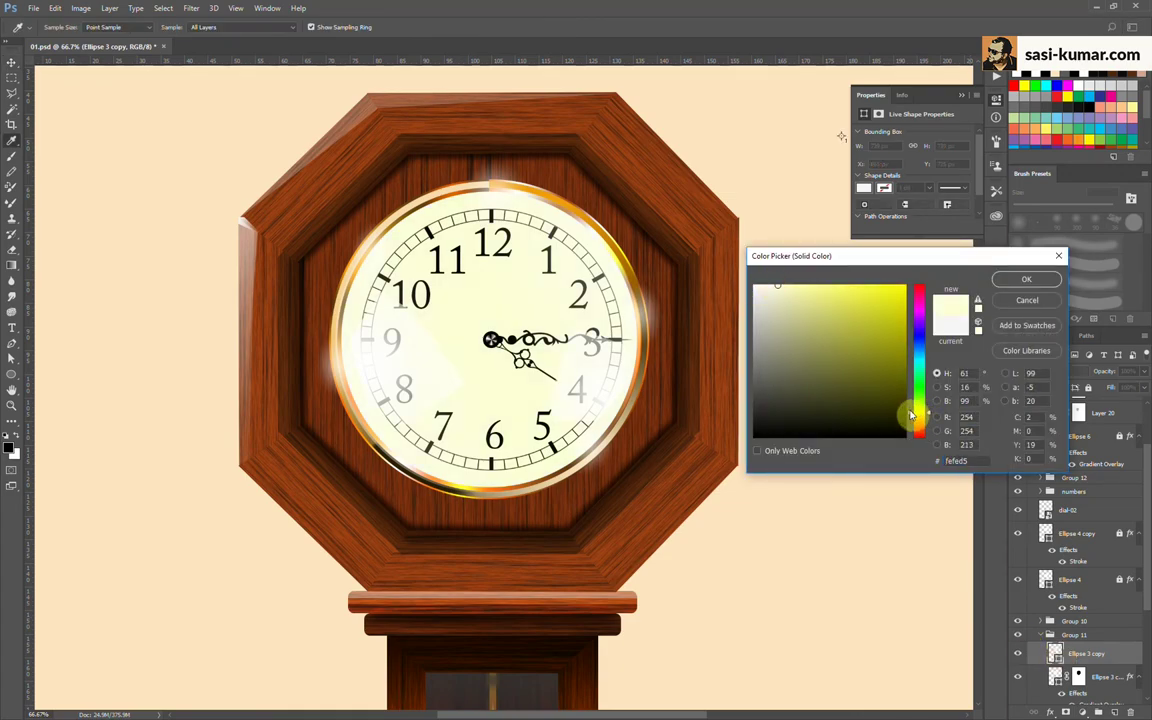
{"action": "left_click", "coordinate": [1026, 279]}
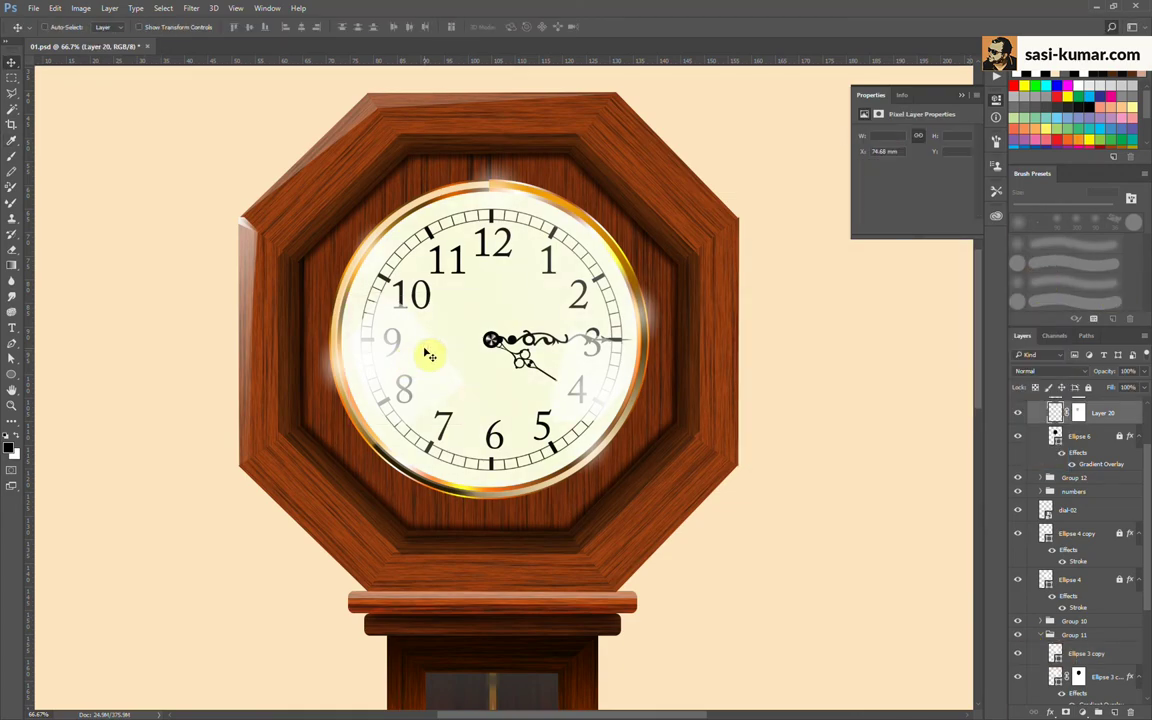
Step: Paint the Layer 20 and Layer 20 copy masks with a soft 25% brush to fade the glare
{"action": "key", "text": "b"}
{"action": "left_click", "coordinate": [1083, 712]}
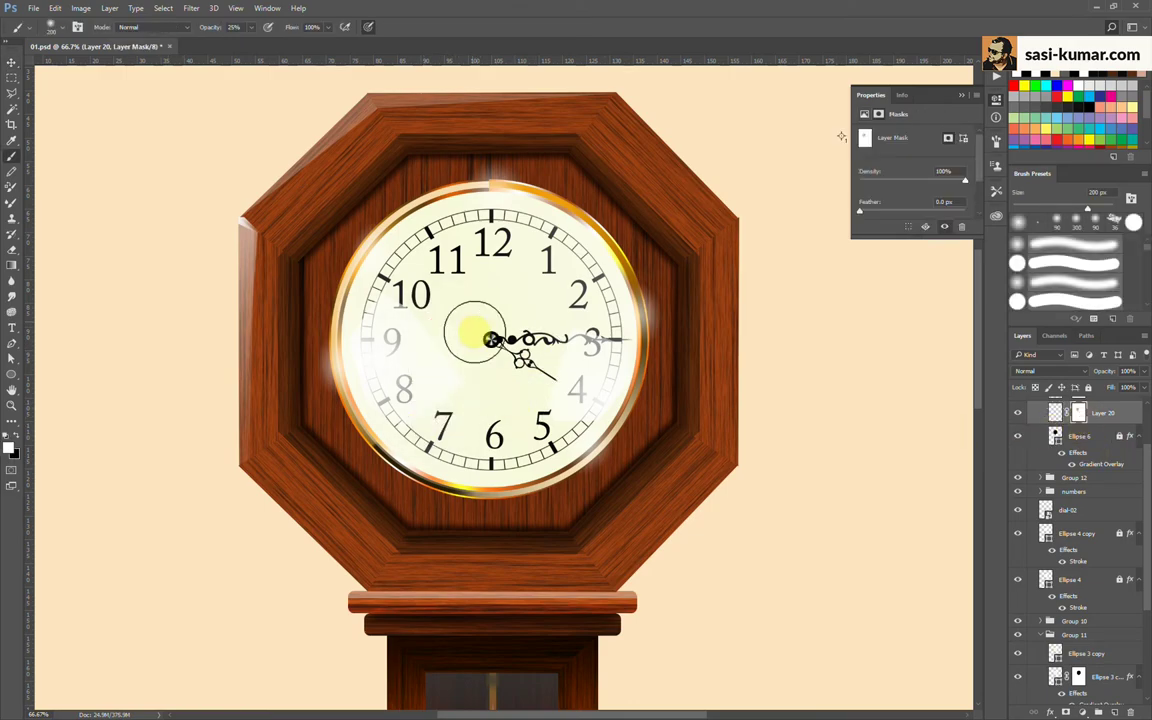
{"action": "key", "text": "ctrl+j"}
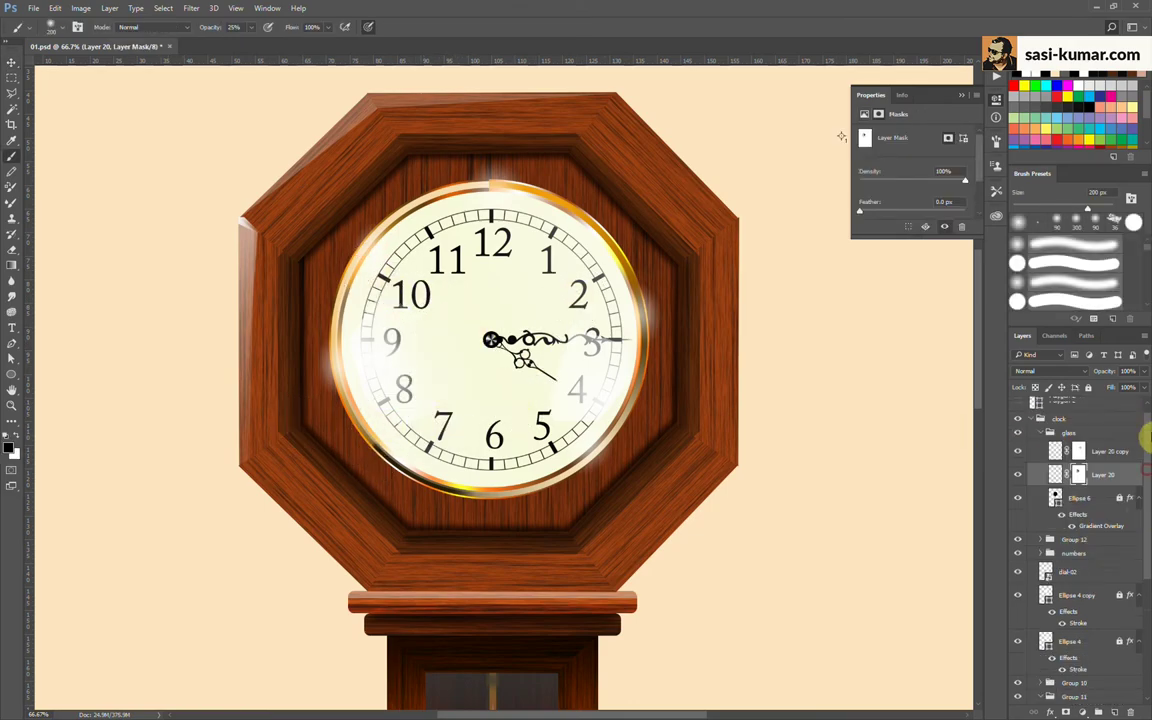
{"action": "left_click_drag", "start_coordinate": [578, 488], "coordinate": [600, 400]}
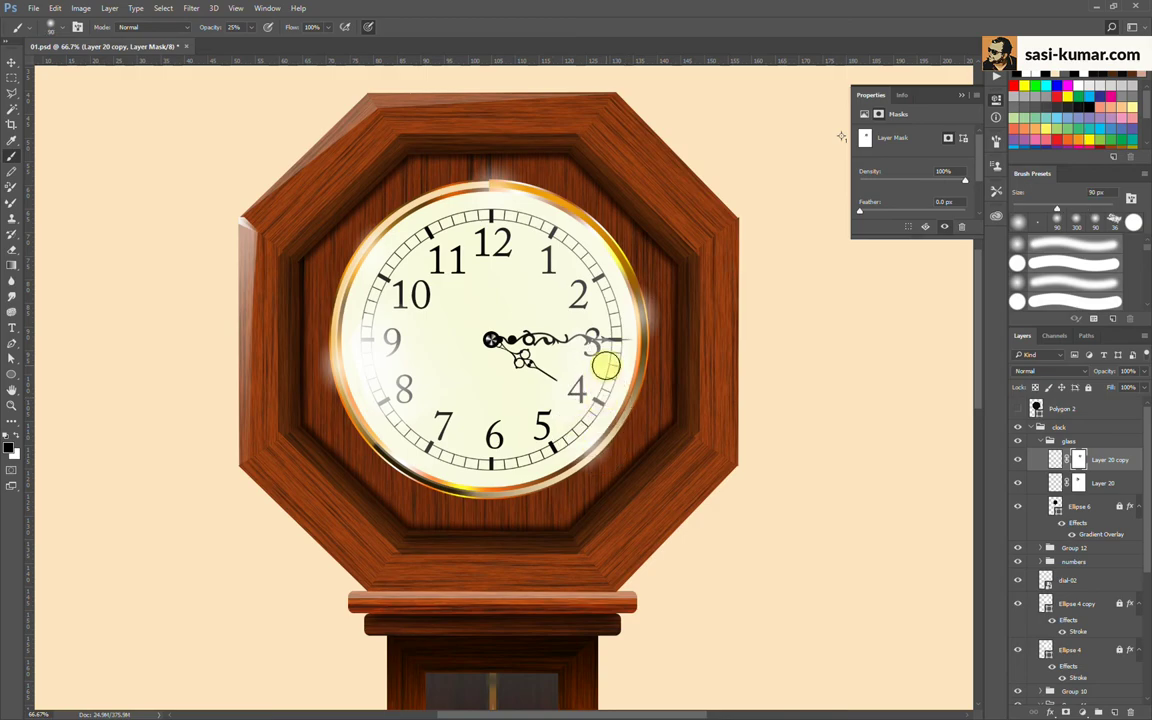
{"action": "left_click", "coordinate": [1090, 486]}
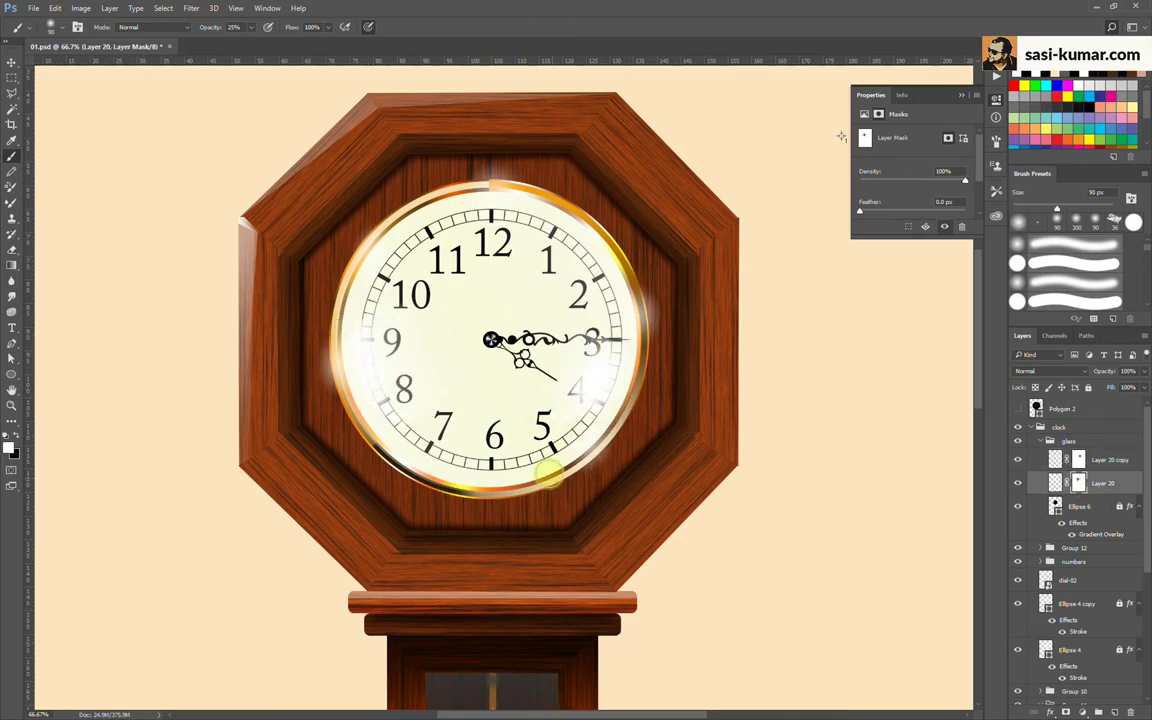
{"action": "key", "text": "ctrl+minus"}
{"action": "key", "text": "ctrl+minus"}
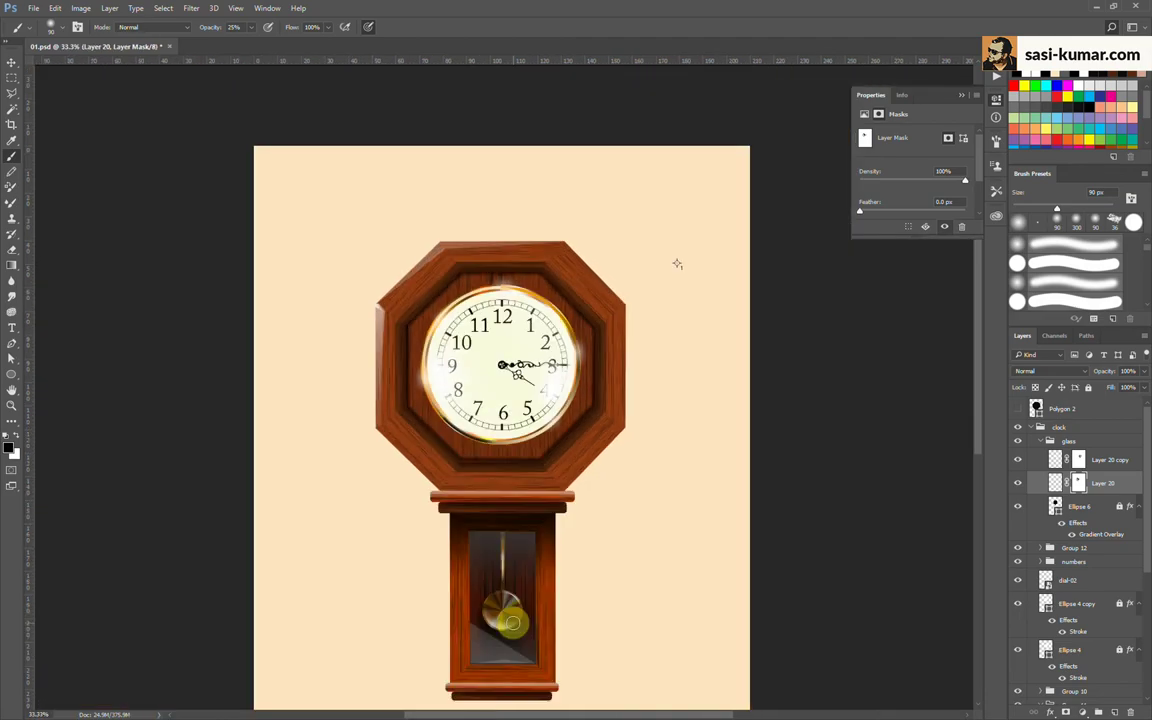
Step: Merge the two glare layers, then wrap the clock group in a new group named 'light'
{"action": "right_click", "coordinate": [1109, 470]}
{"action": "left_click", "coordinate": [975, 532]}
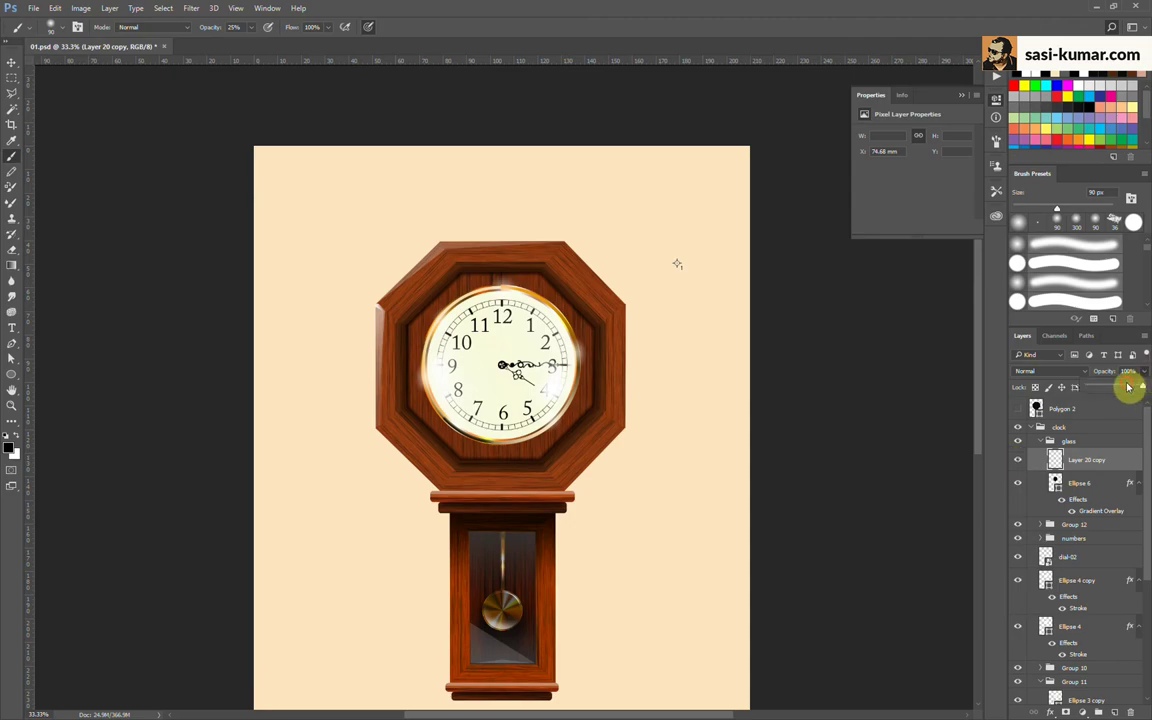
{"action": "key", "text": "v"}
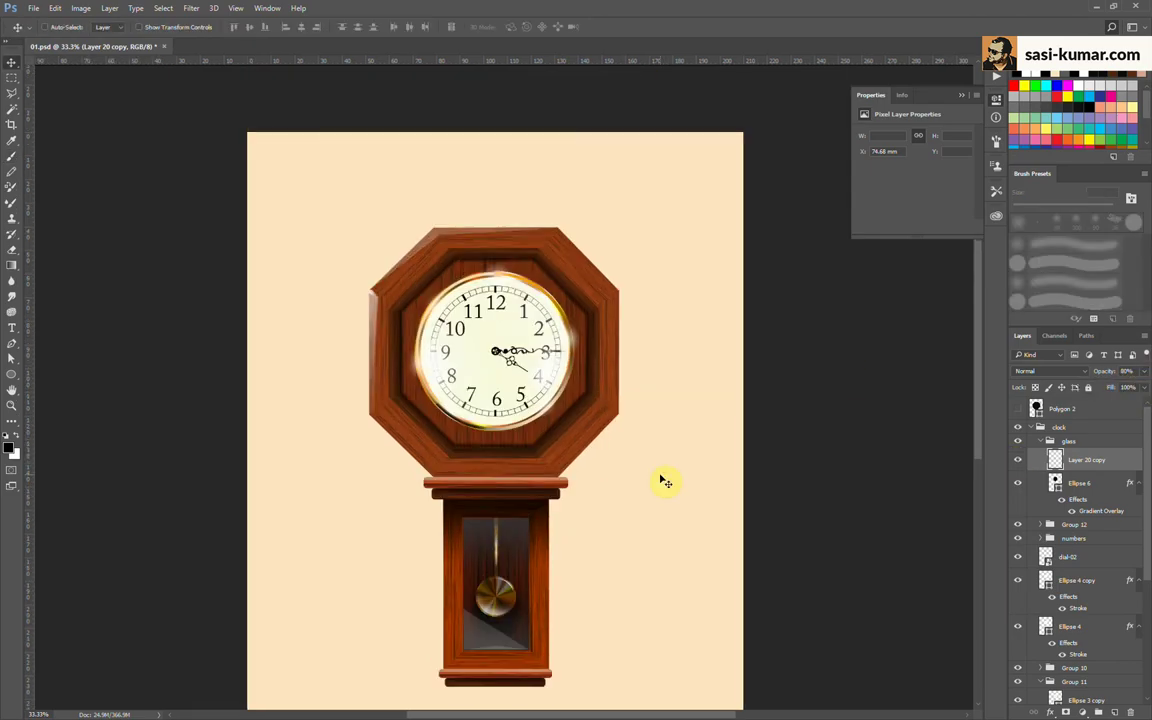
{"action": "left_click", "coordinate": [1040, 427]}
{"action": "key", "text": "ctrl+g"}
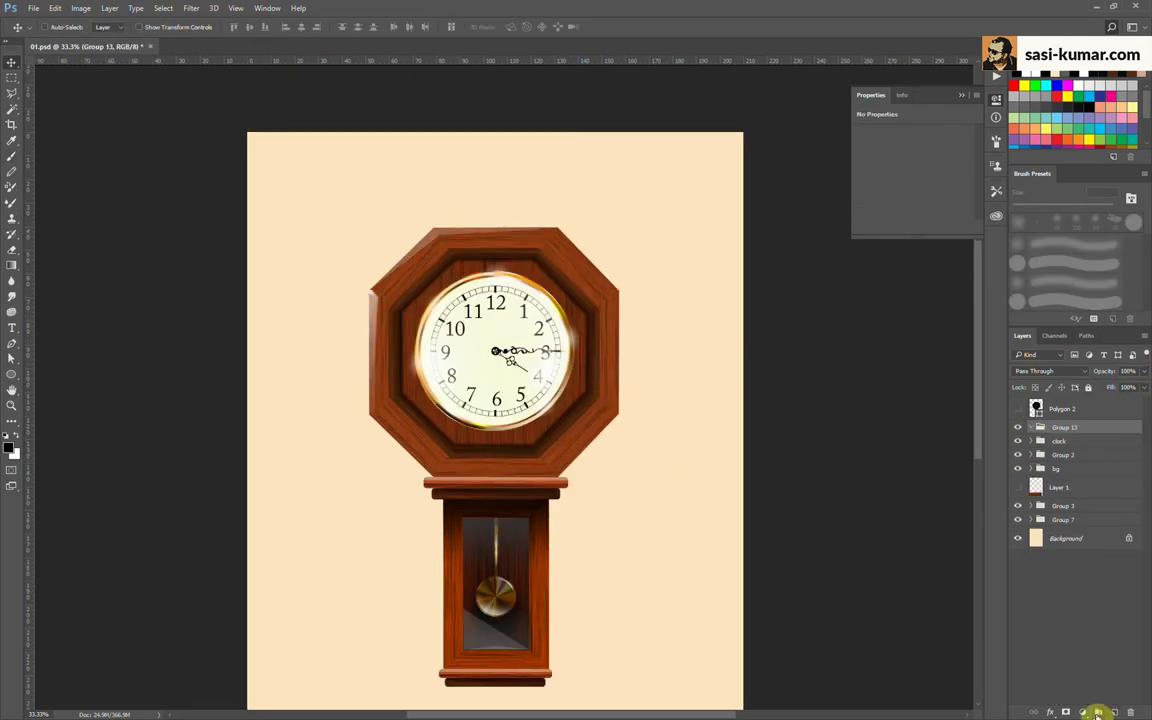
{"action": "key", "text": "t"}
{"action": "double_click", "coordinate": [1066, 427]}
{"action": "type", "text": "light"}
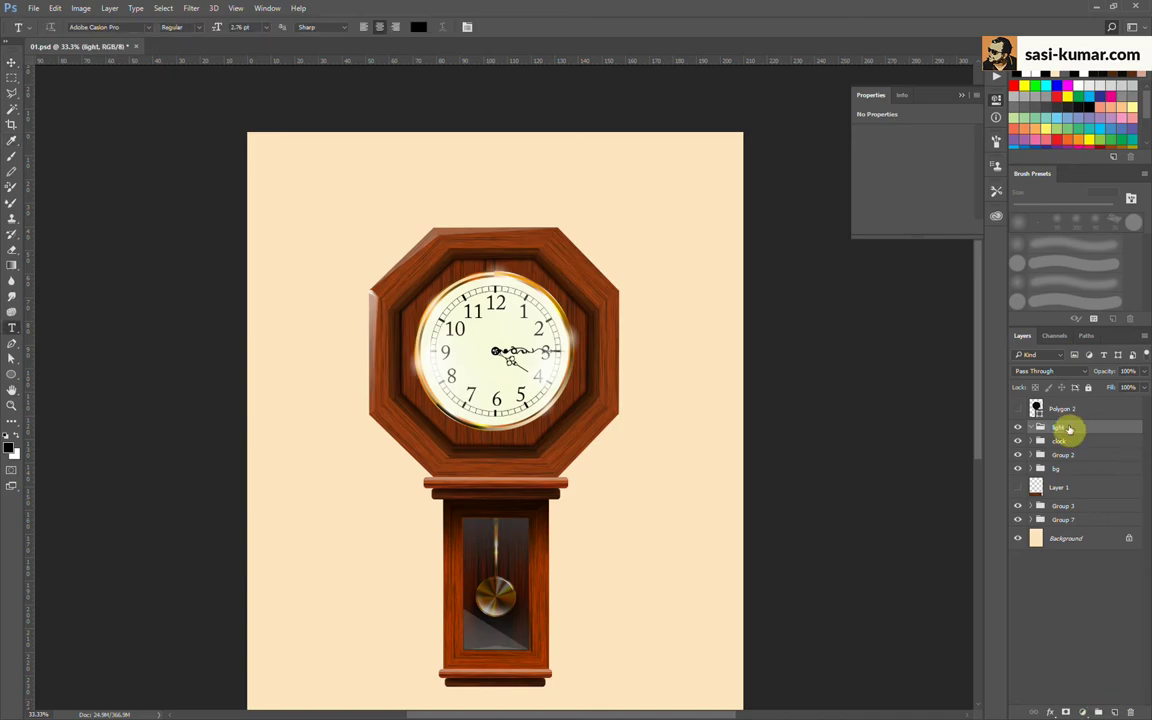
{"action": "key", "text": "Return"}
Step: Draw a small #ffffff white oval on top of the clock's gold rim and free-transform it
{"action": "scroll", "coordinate": [375, 458], "scroll_direction": "up", "scroll_amount": 3}
{"action": "scroll", "coordinate": [362, 470], "scroll_direction": "up", "scroll_amount": 1}
{"action": "scroll", "coordinate": [362, 470], "scroll_direction": "up", "scroll_amount": 2}
{"action": "scroll", "coordinate": [418, 534], "scroll_direction": "up", "scroll_amount": 2}
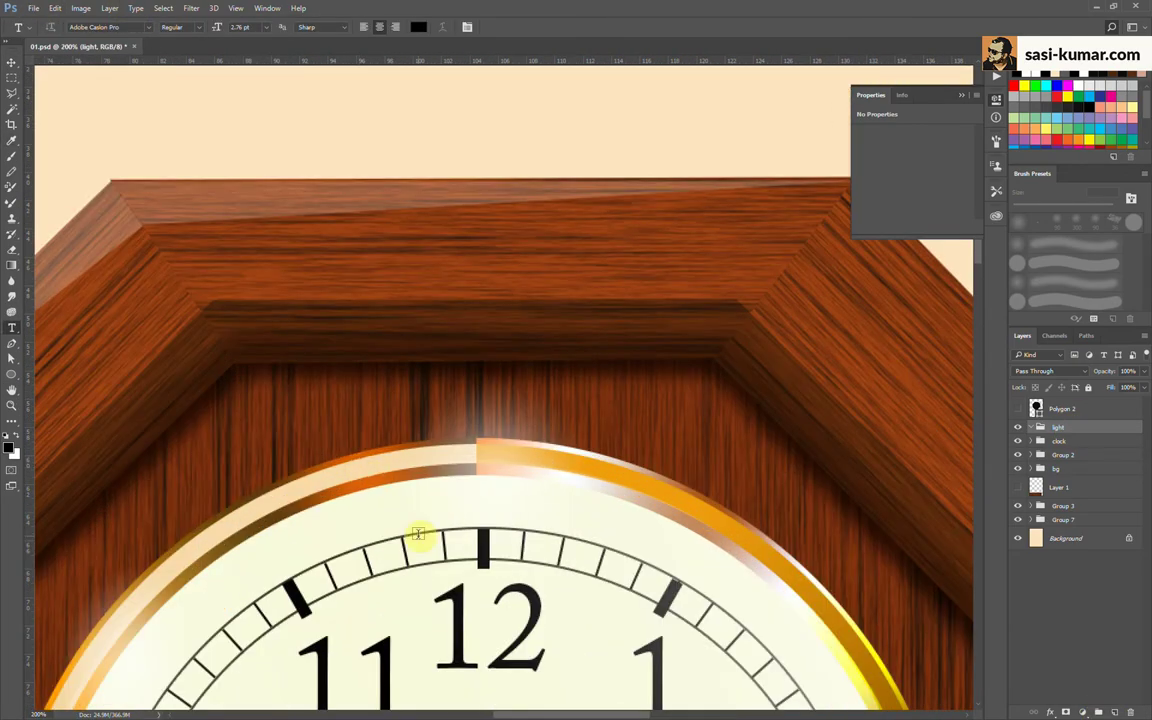
{"action": "left_click", "coordinate": [31, 380]}
{"action": "mouse_move", "coordinate": [460, 444]}
{"action": "left_mouse_down"}
{"action": "mouse_move", "coordinate": [541, 471]}
{"action": "mouse_move", "coordinate": [484, 455]}
{"action": "mouse_move", "coordinate": [481, 435]}
{"action": "left_mouse_up"}
{"action": "double_click", "coordinate": [1049, 450]}
{"action": "type", "text": "ffffff"}
{"action": "key", "text": "Return"}
{"action": "key", "text": "ctrl+t"}
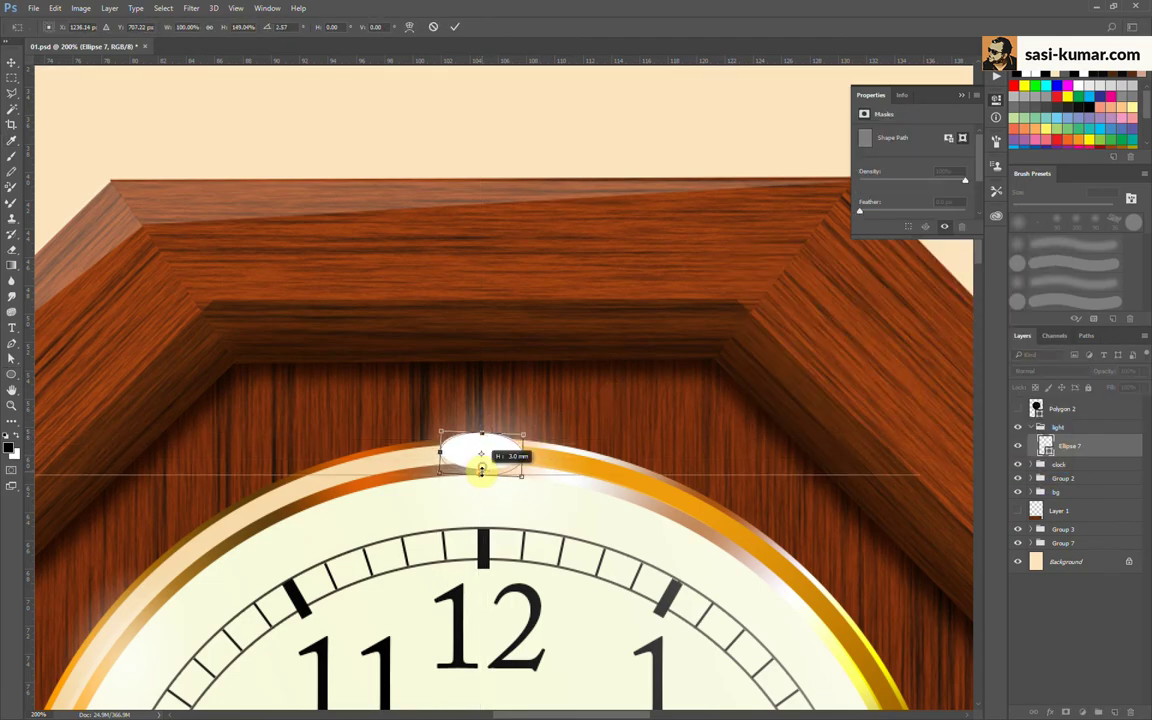
{"action": "key", "text": "Return"}
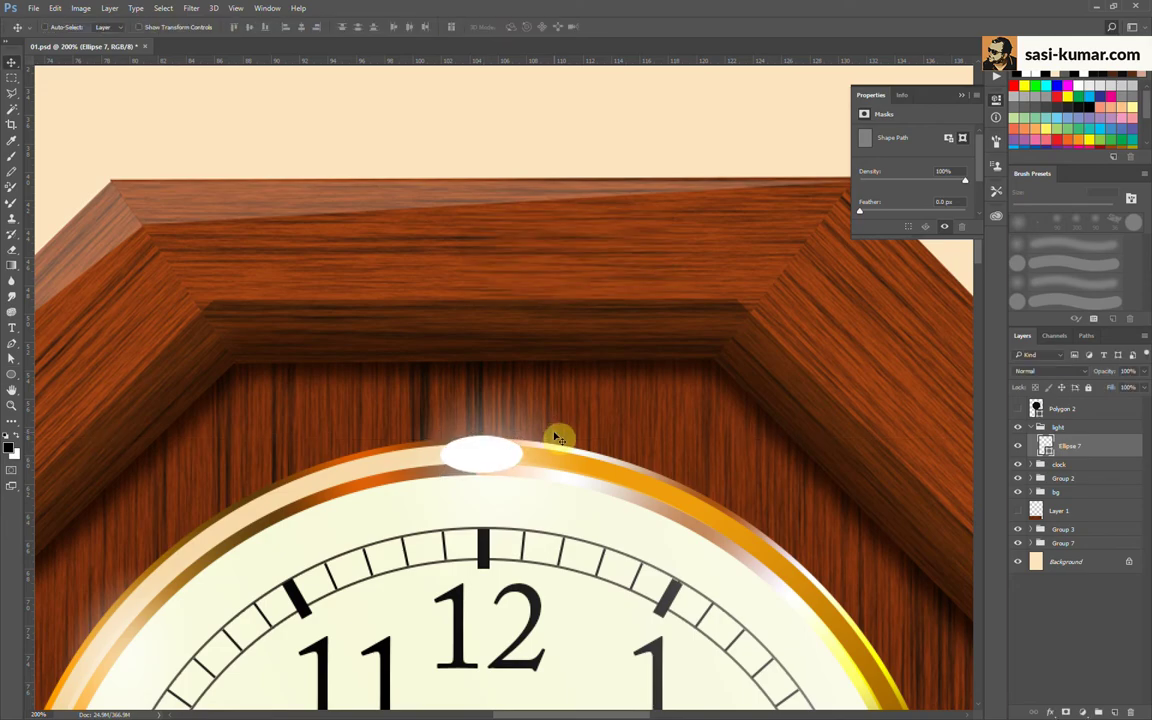
{"action": "mouse_move", "coordinate": [560, 437]}
{"action": "left_mouse_down"}
{"action": "mouse_move", "coordinate": [449, 378]}
{"action": "mouse_move", "coordinate": [548, 305]}
{"action": "mouse_move", "coordinate": [463, 457]}
{"action": "left_mouse_up"}
Step: Select a thin strip along the case's left edge and fill it white on a new layer
{"action": "key", "text": "l"}
{"action": "left_click", "coordinate": [391, 390]}
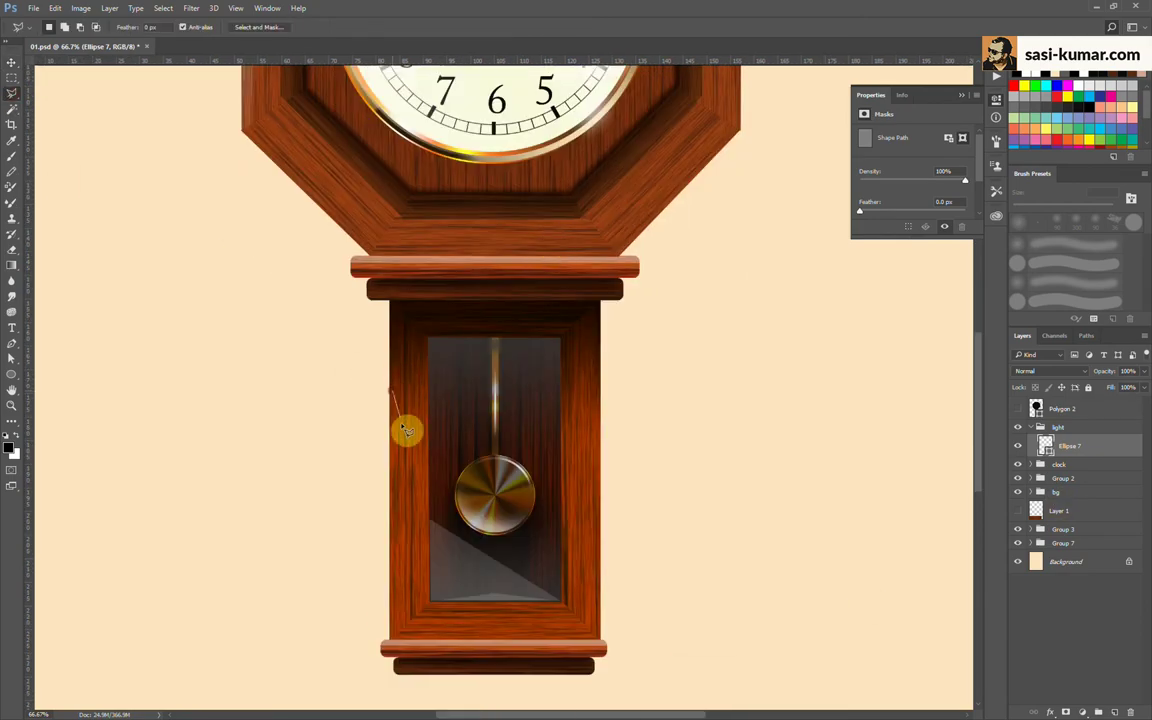
{"action": "left_click", "coordinate": [395, 643]}
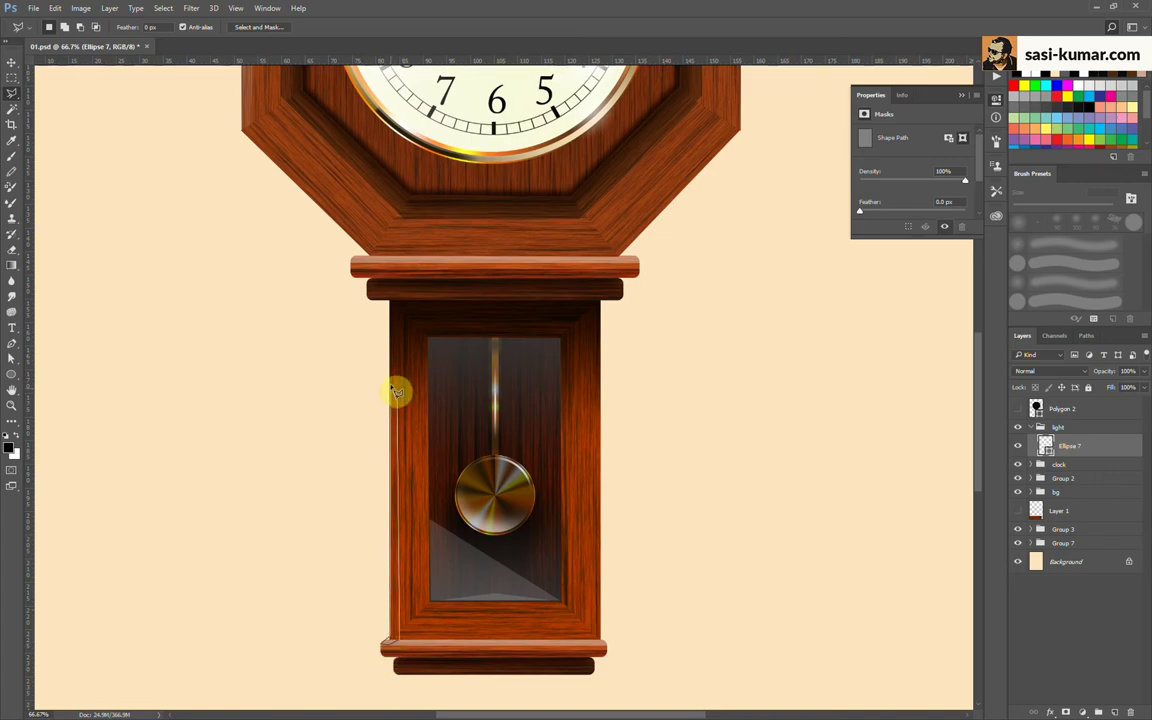
{"action": "left_click", "coordinate": [393, 392]}
{"action": "key", "text": "ctrl+shift+alt+n"}
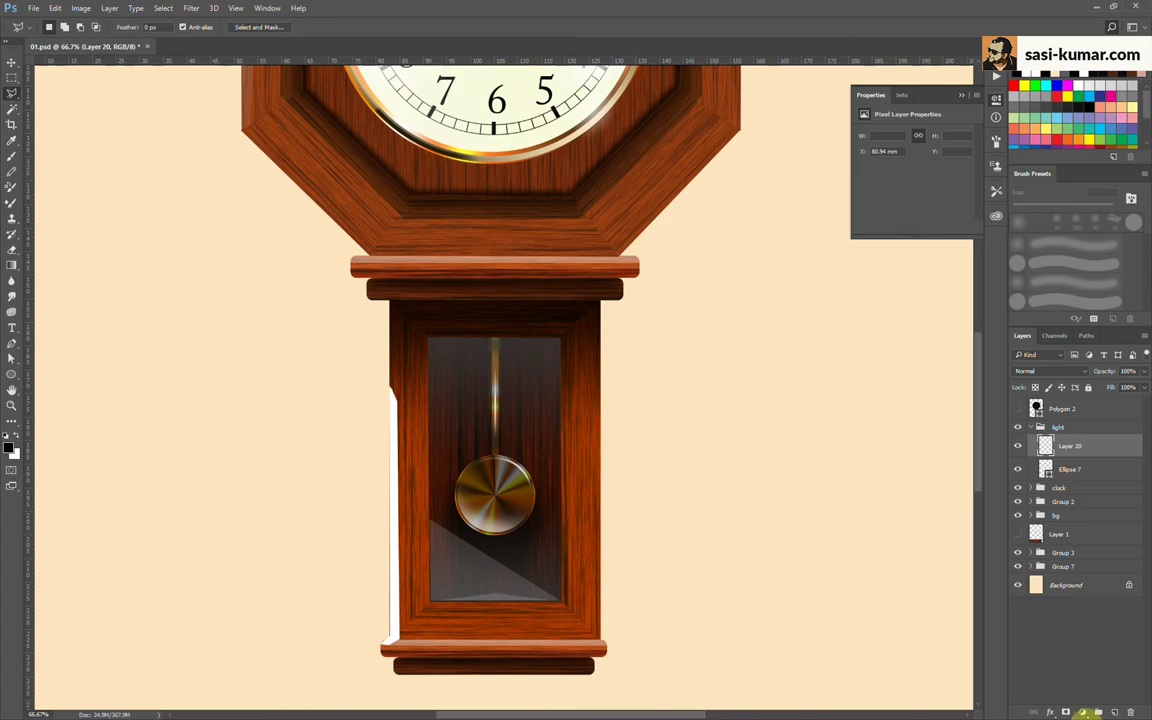
Step: Add a brushed layer mask to the white strip and set its Fill to 40%
{"action": "left_click", "coordinate": [1083, 713]}
{"action": "key", "text": "b"}
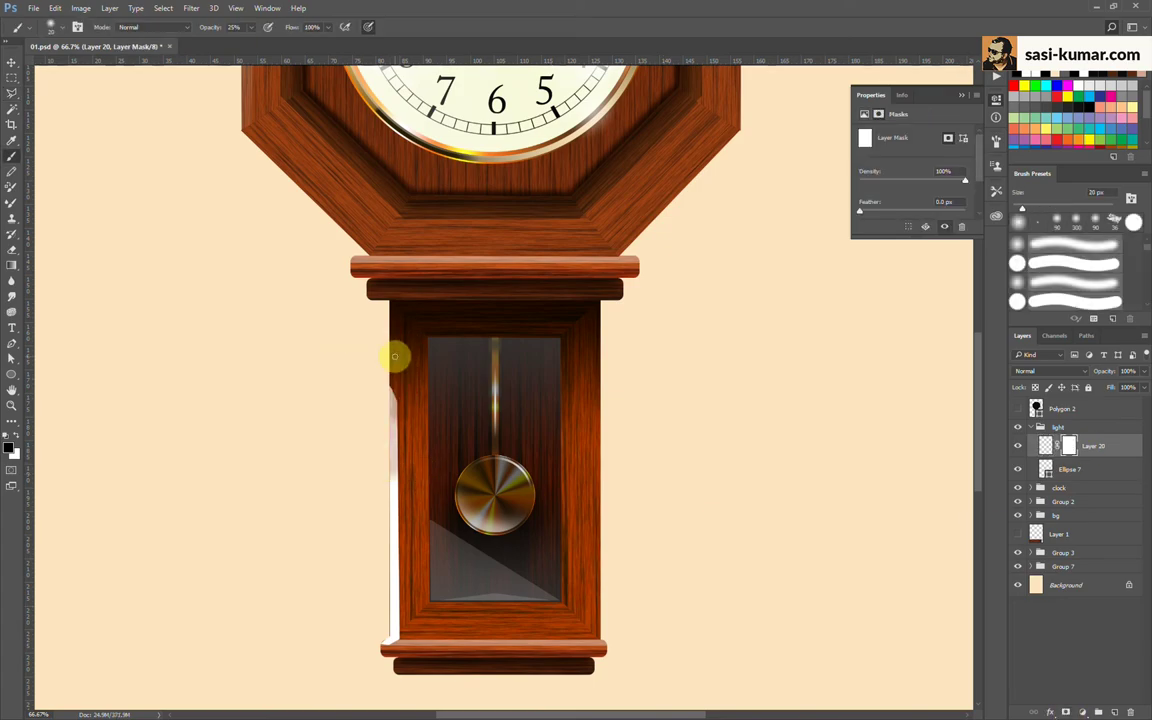
{"action": "key", "text": "ctrl+2"}
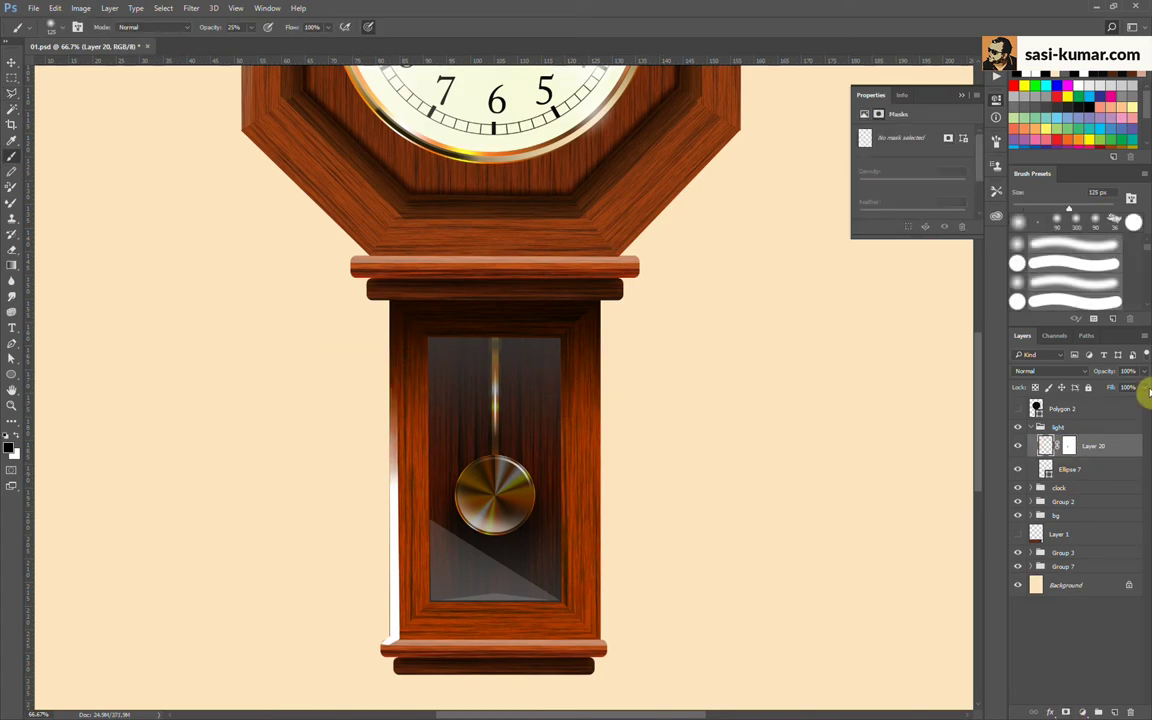
{"action": "left_click_drag", "start_coordinate": [1144, 387], "coordinate": [1120, 404]}
{"action": "key", "text": "v"}
{"action": "key", "text": "ctrl+minus"}
{"action": "key", "text": "ctrl+minus"}
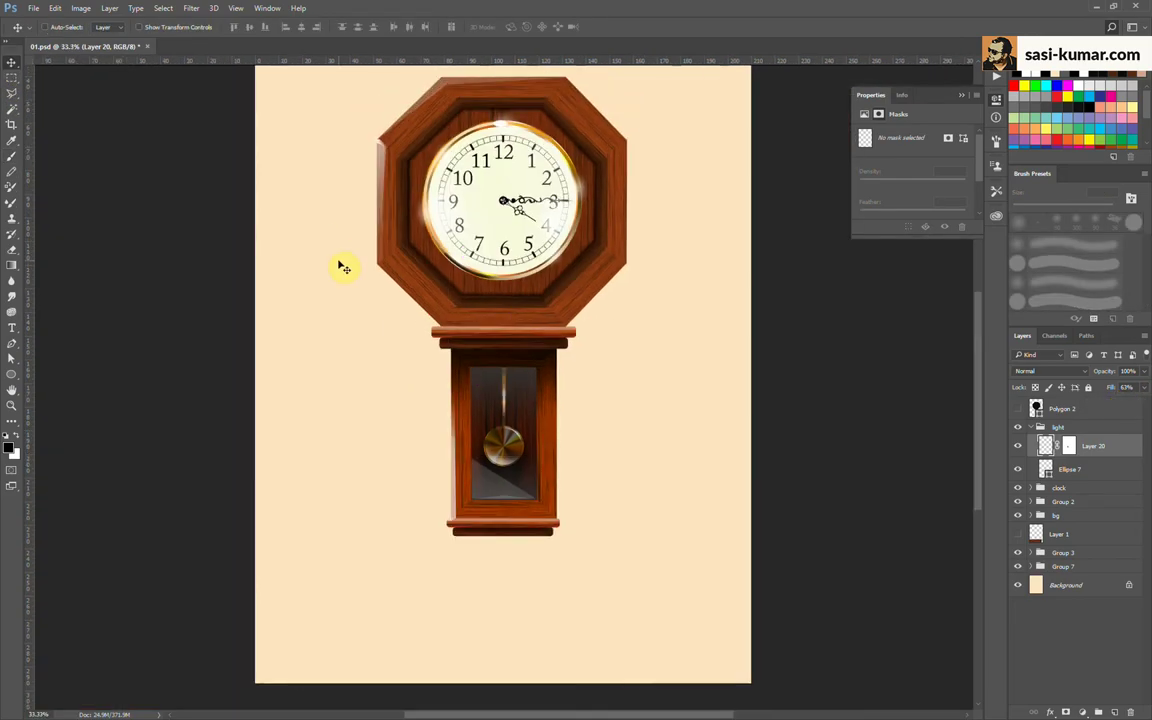
{"action": "left_click_drag", "start_coordinate": [1144, 387], "coordinate": [1108, 404]}
{"action": "key", "text": "ctrl+plus"}
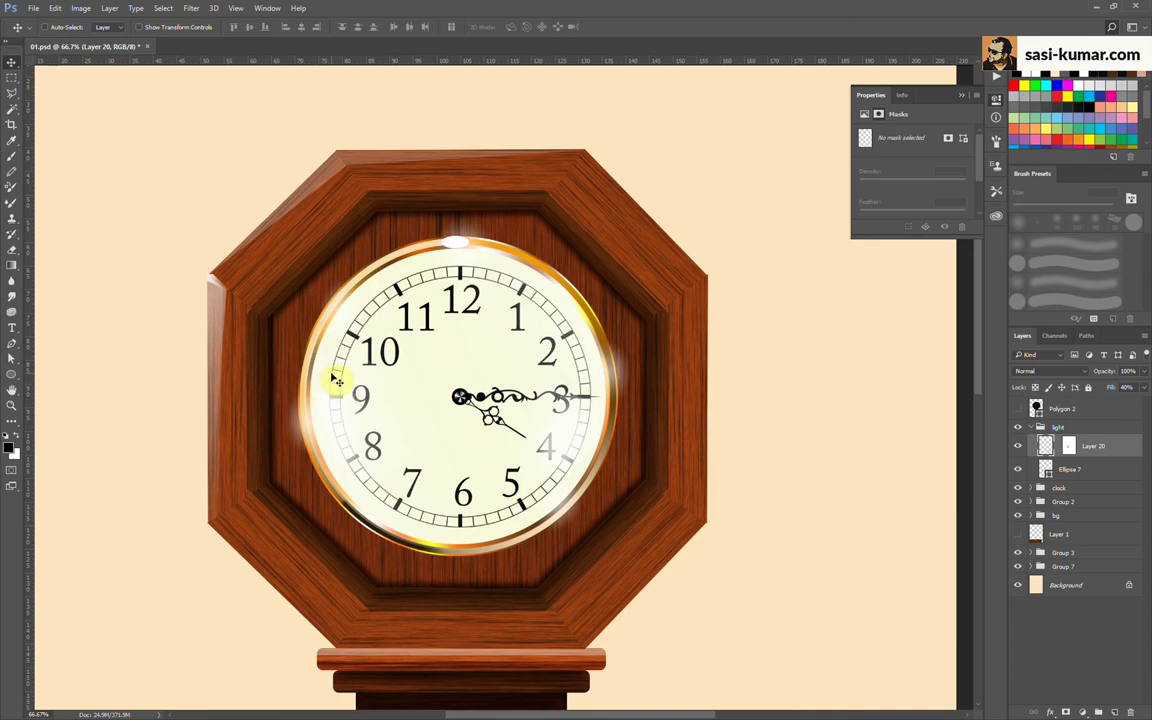
Step: Lasso the shelf top below the clock head and fill it black on a new layer
{"action": "scroll", "coordinate": [320, 376], "scroll_direction": "down", "scroll_amount": 5}
{"action": "left_click", "coordinate": [537, 416], "text": "ctrl"}
{"action": "left_click", "coordinate": [16, 101]}
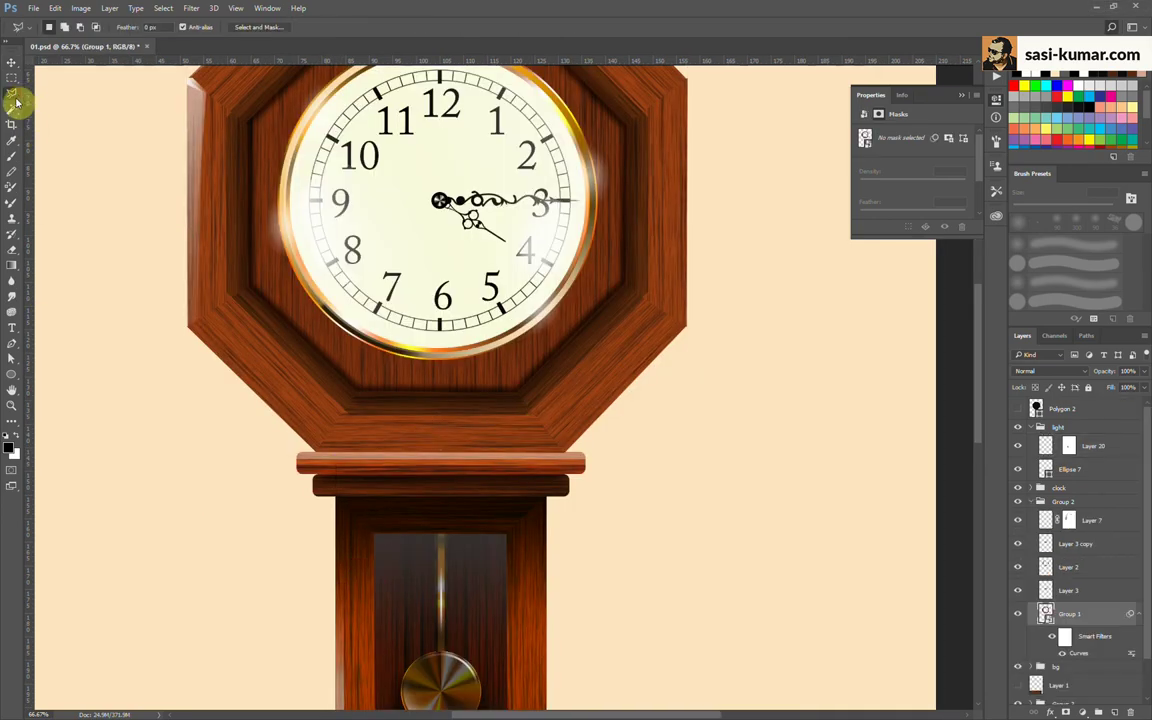
{"action": "mouse_move", "coordinate": [323, 457]}
{"action": "left_mouse_down"}
{"action": "mouse_move", "coordinate": [568, 459]}
{"action": "mouse_move", "coordinate": [323, 437]}
{"action": "left_mouse_up"}
{"action": "key", "text": "ctrl+shift+alt+n"}
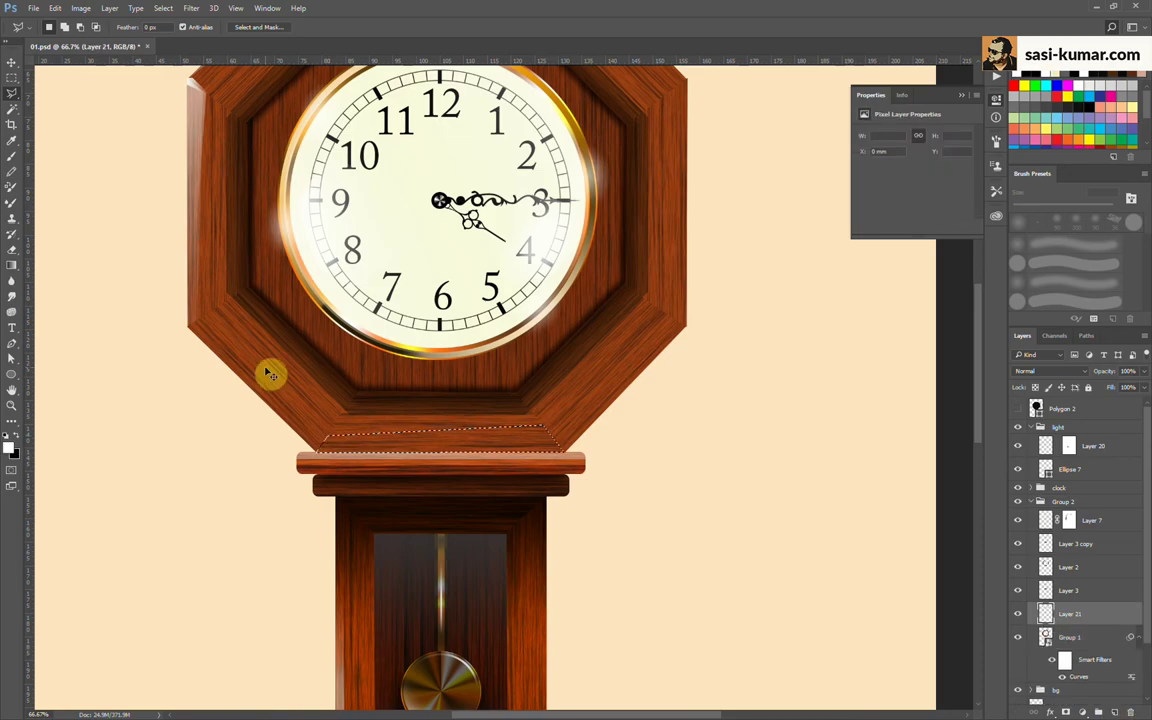
{"action": "key", "text": "alt+BackSpace"}
{"action": "key", "text": "ctrl+d"}
Step: Lower the shelf shadow's fill to about 40% and add a layer mask painted with the Brush
{"action": "left_click_drag", "start_coordinate": [1145, 395], "coordinate": [1113, 406]}
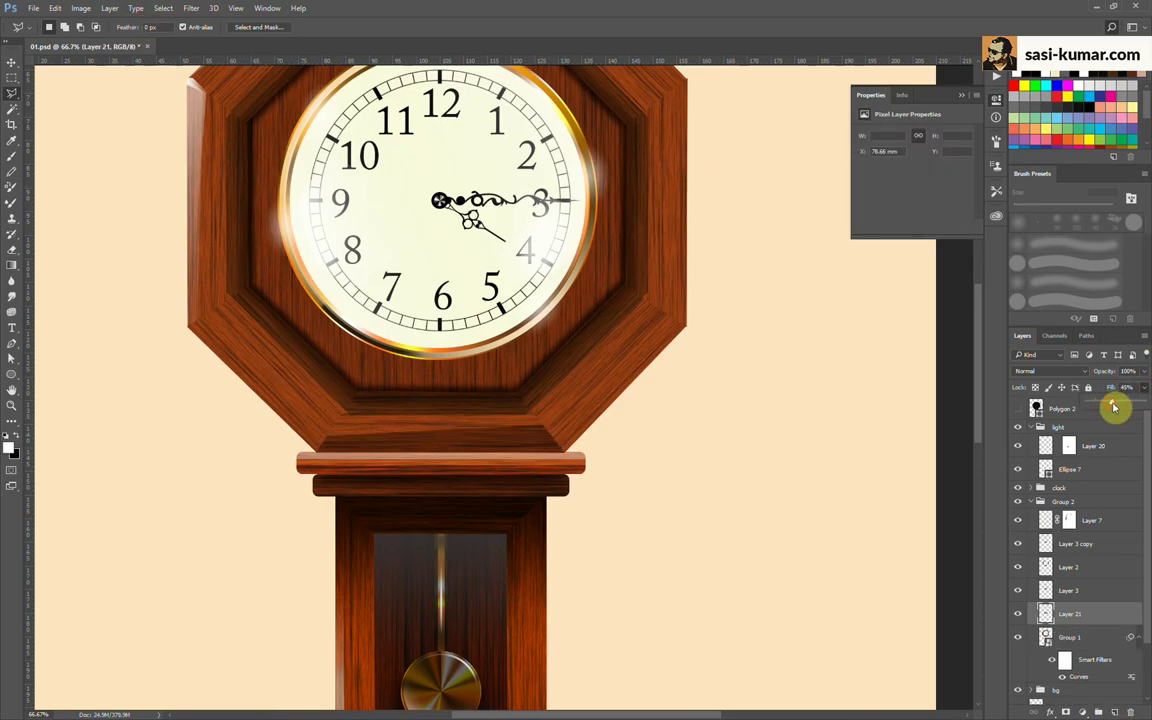
{"action": "left_click", "coordinate": [1067, 712]}
{"action": "key", "text": "b"}
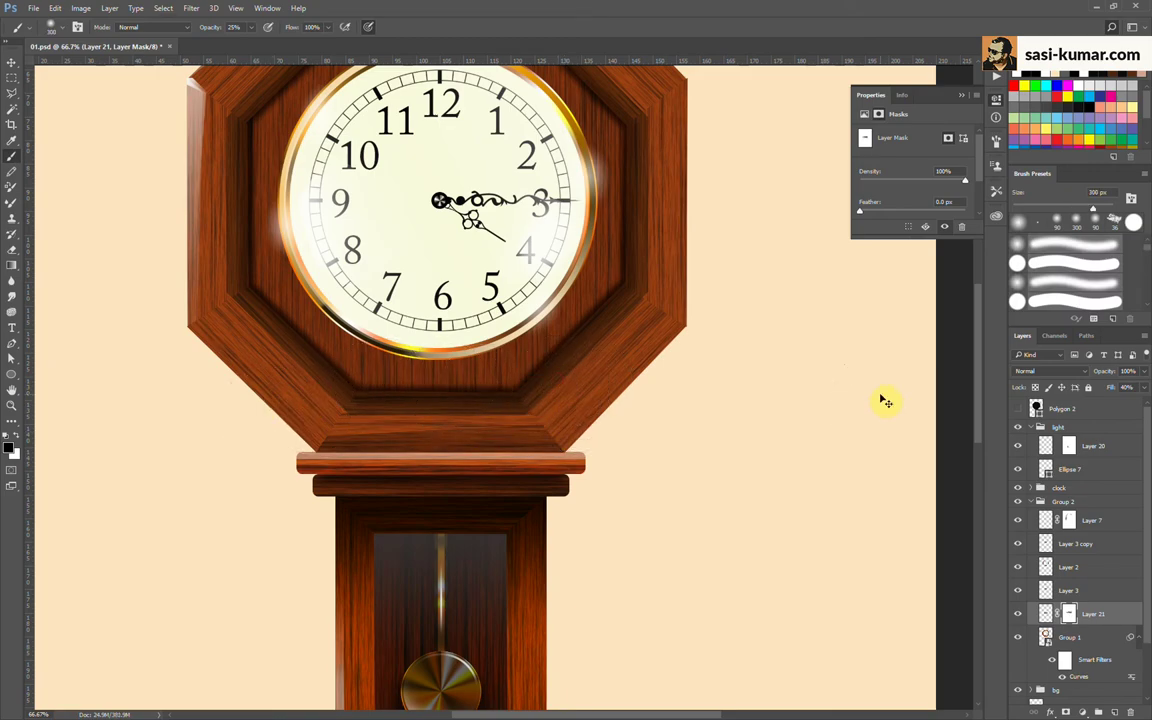
{"action": "scroll", "coordinate": [876, 402], "scroll_direction": "up", "scroll_amount": 3}
{"action": "scroll", "coordinate": [618, 430], "scroll_direction": "down", "scroll_amount": 1}
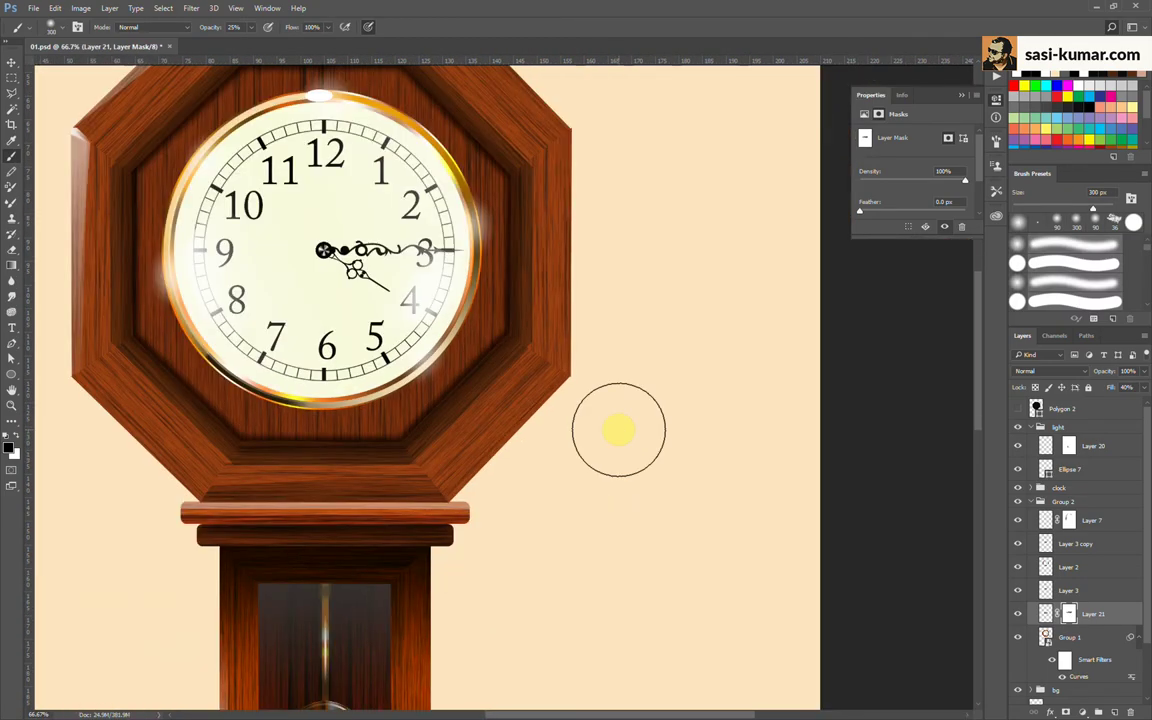
{"action": "key", "text": "l"}
{"action": "left_click", "coordinate": [432, 468]}
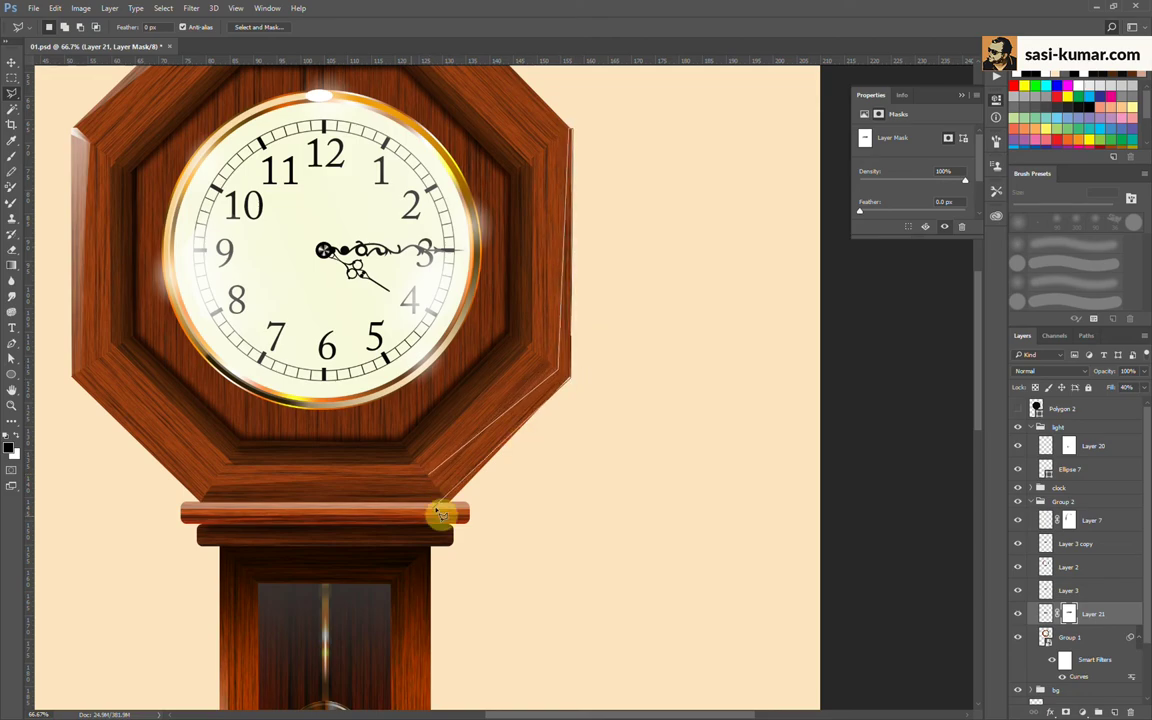
Step: Fill the right-edge selection black on a new layer at 32% opacity with a brushed mask
{"action": "left_click", "coordinate": [432, 468]}
{"action": "key", "text": "ctrl+shift+alt+n"}
{"action": "key", "text": "alt+BackSpace"}
{"action": "key", "text": "ctrl+d"}
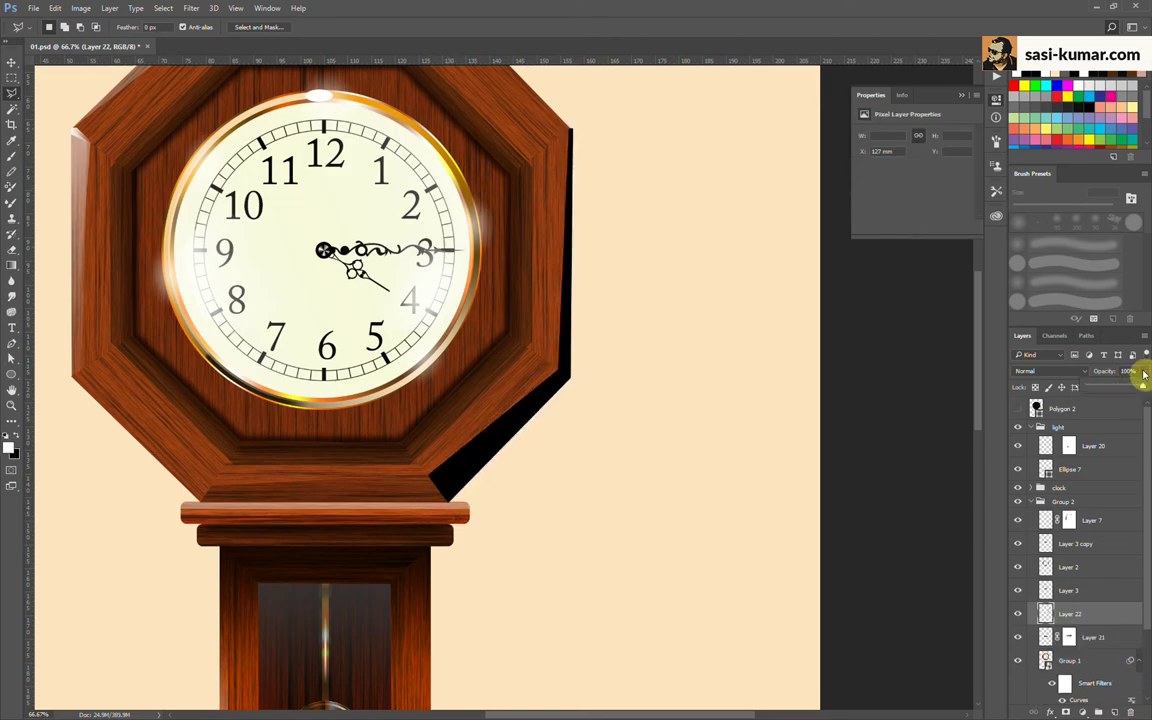
{"action": "left_click_drag", "start_coordinate": [1143, 371], "coordinate": [1113, 389]}
{"action": "left_click", "coordinate": [1068, 713]}
{"action": "key", "text": "b"}
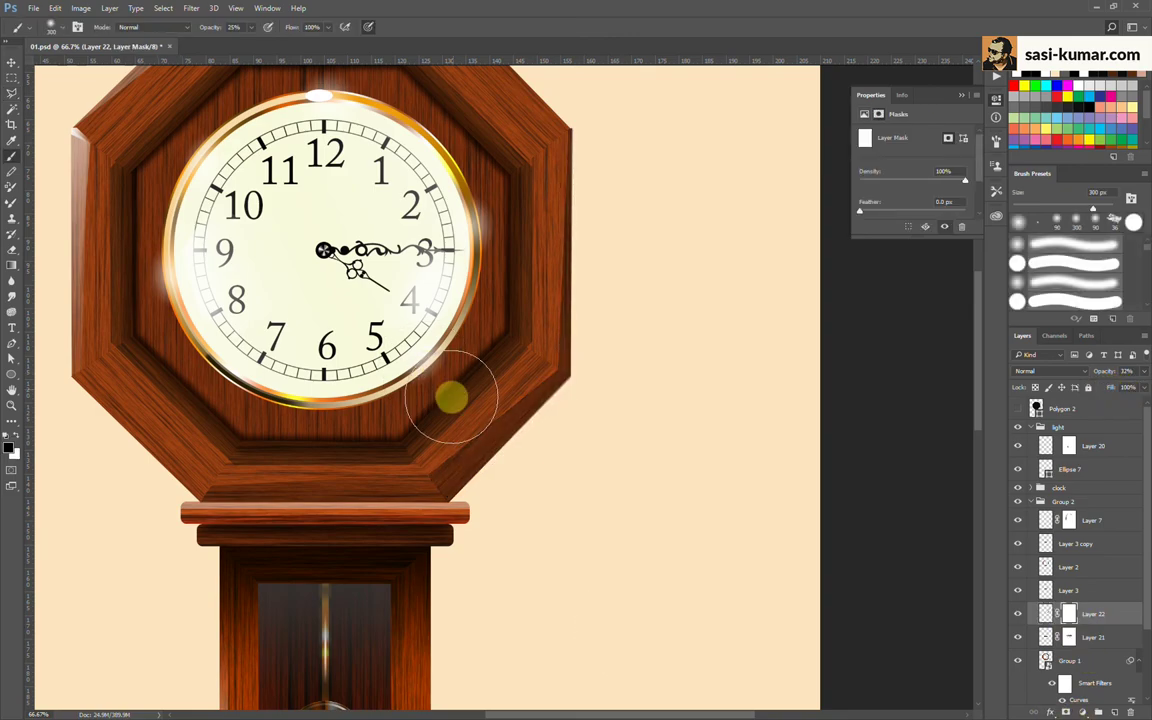
{"action": "key", "text": "ctrl+minus"}
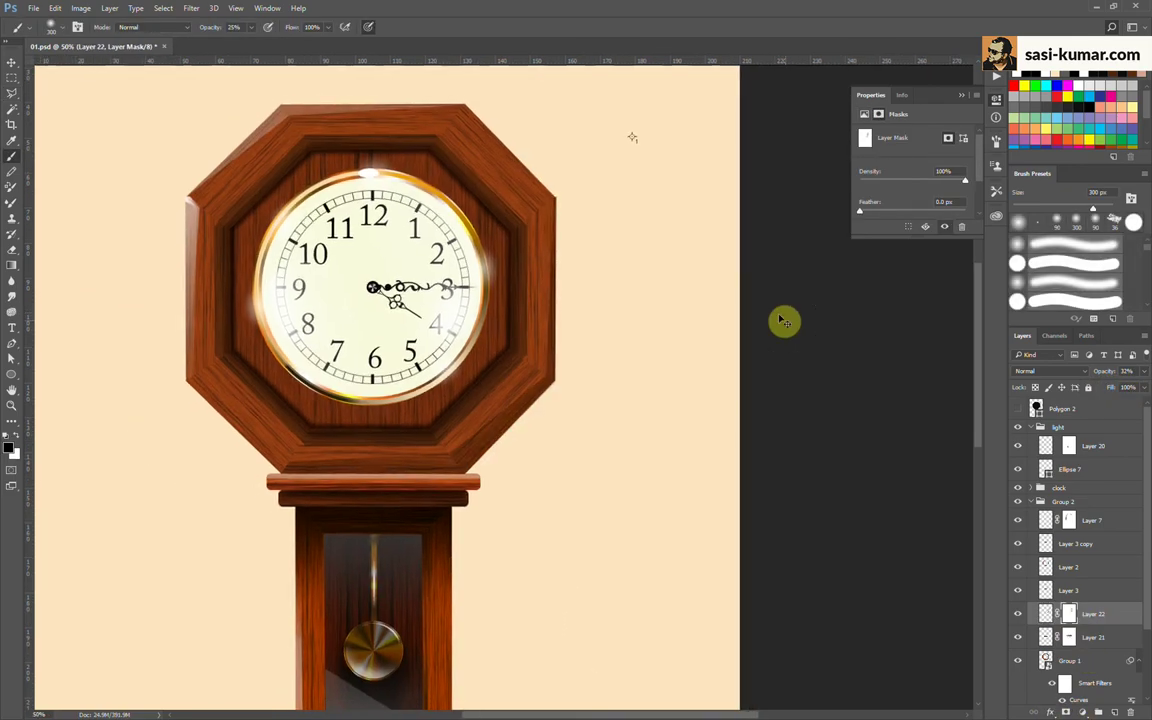
{"action": "key", "text": "ctrl+minus"}
{"action": "key", "text": "ctrl+plus"}
{"action": "key", "text": "ctrl+plus"}
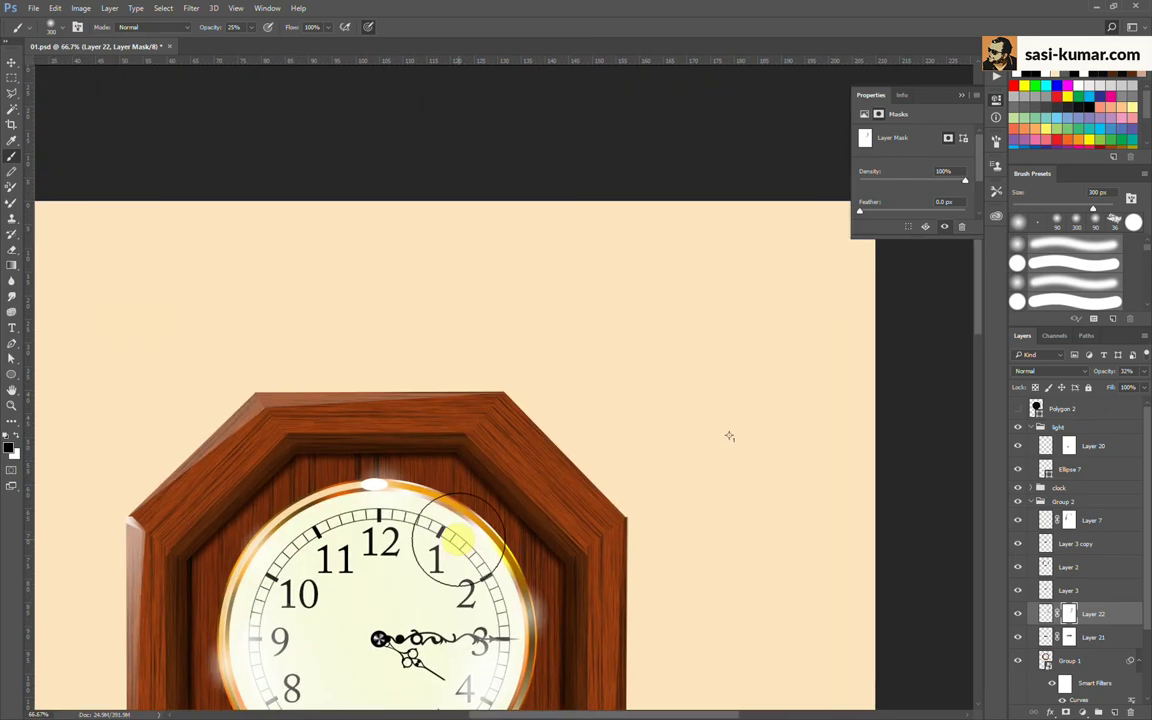
{"action": "key", "text": "ctrl+plus"}
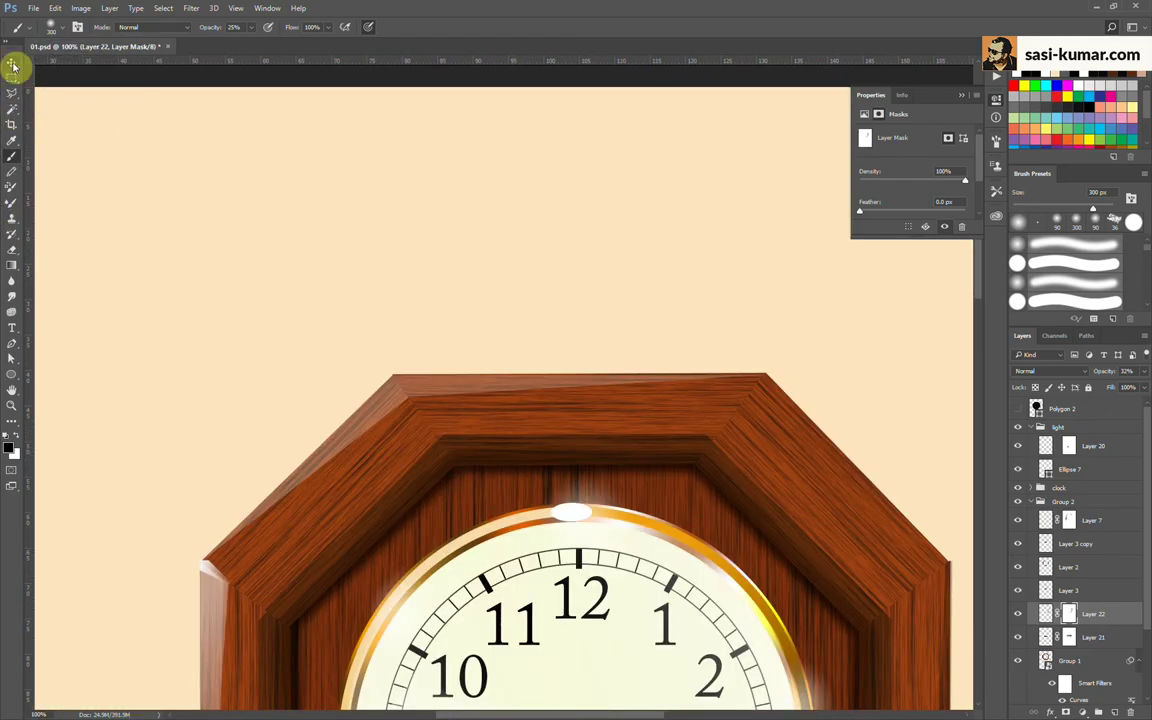
Step: Draw a white highlight shape along the octagon's left and top edges at about 75% opacity
{"action": "key", "text": "p"}
{"action": "left_click", "coordinate": [205, 569]}
{"action": "left_click", "coordinate": [395, 378]}
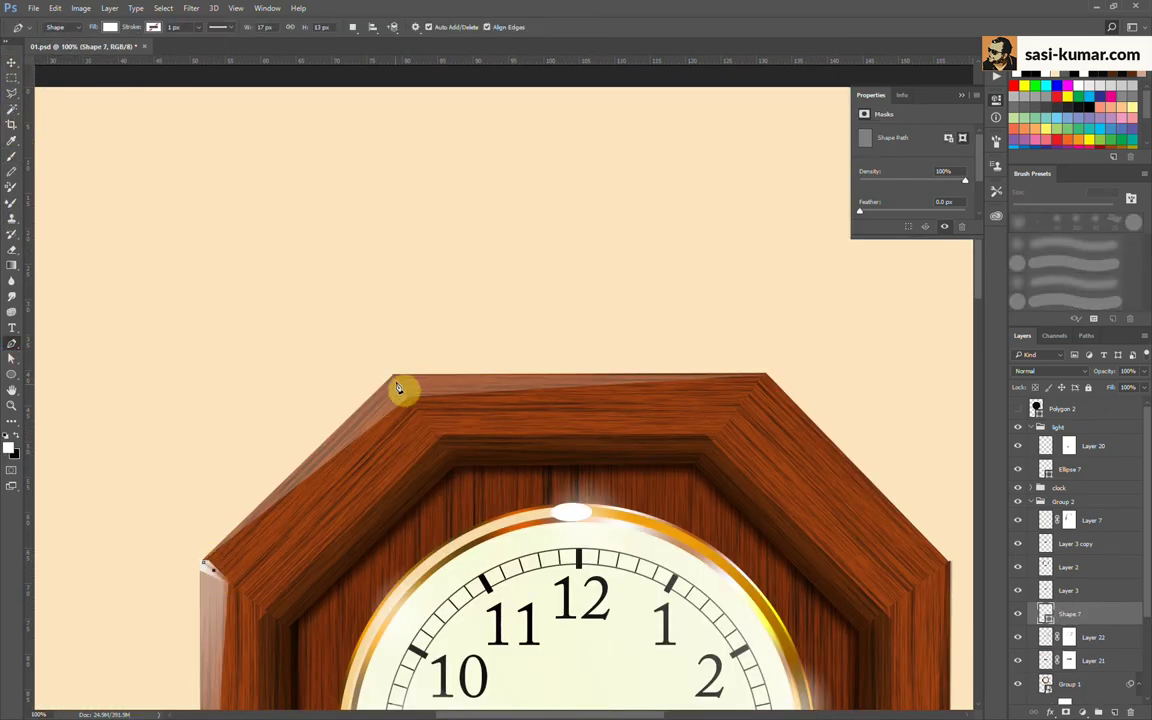
{"action": "left_click", "coordinate": [765, 379]}
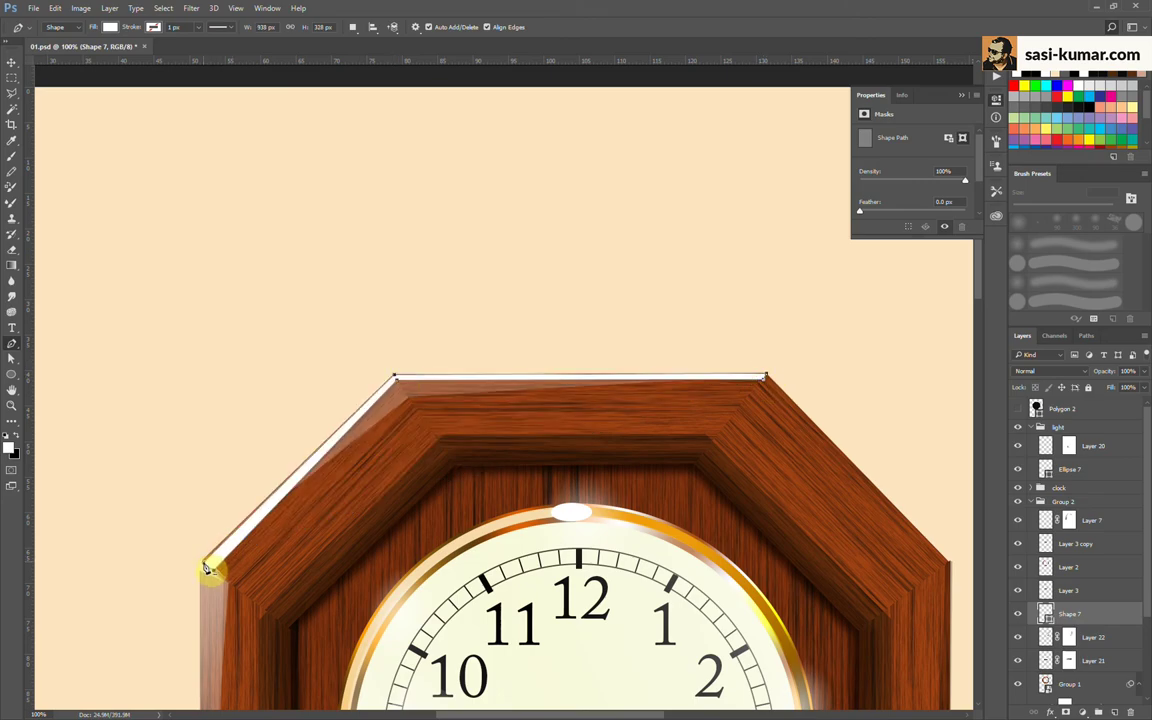
{"action": "left_click", "coordinate": [205, 569]}
{"action": "key", "text": "v"}
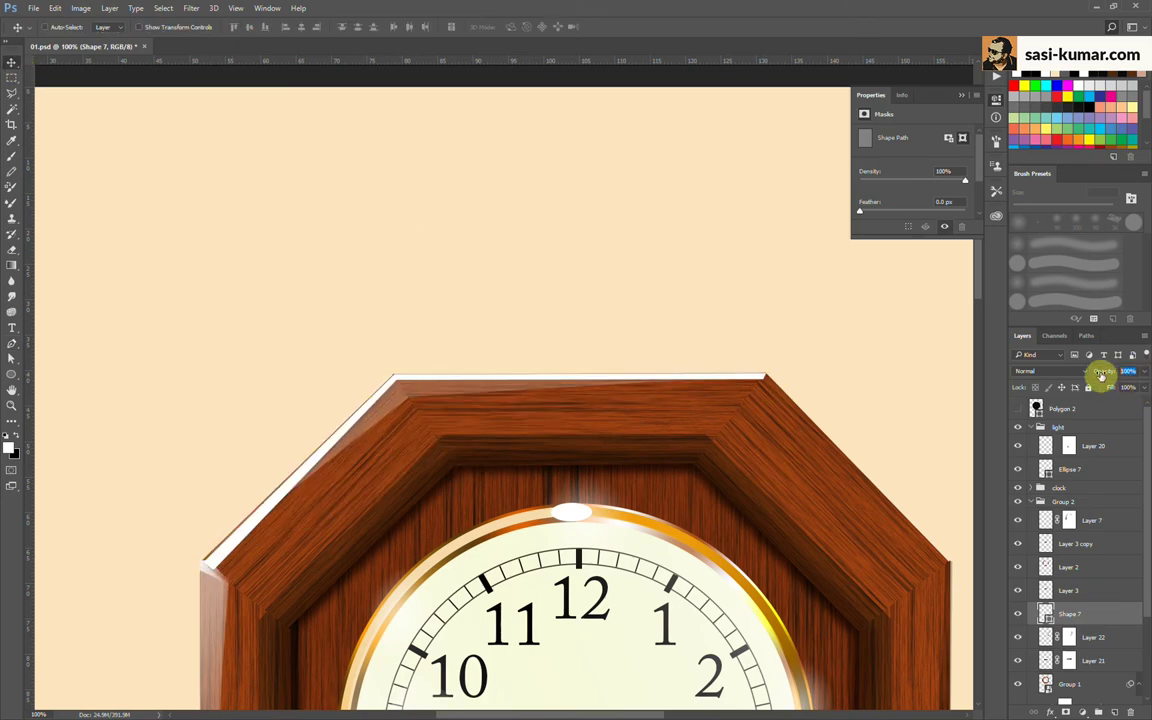
{"action": "type", "text": "50"}
{"action": "left_click_drag", "start_coordinate": [1106, 372], "coordinate": [1110, 371]}
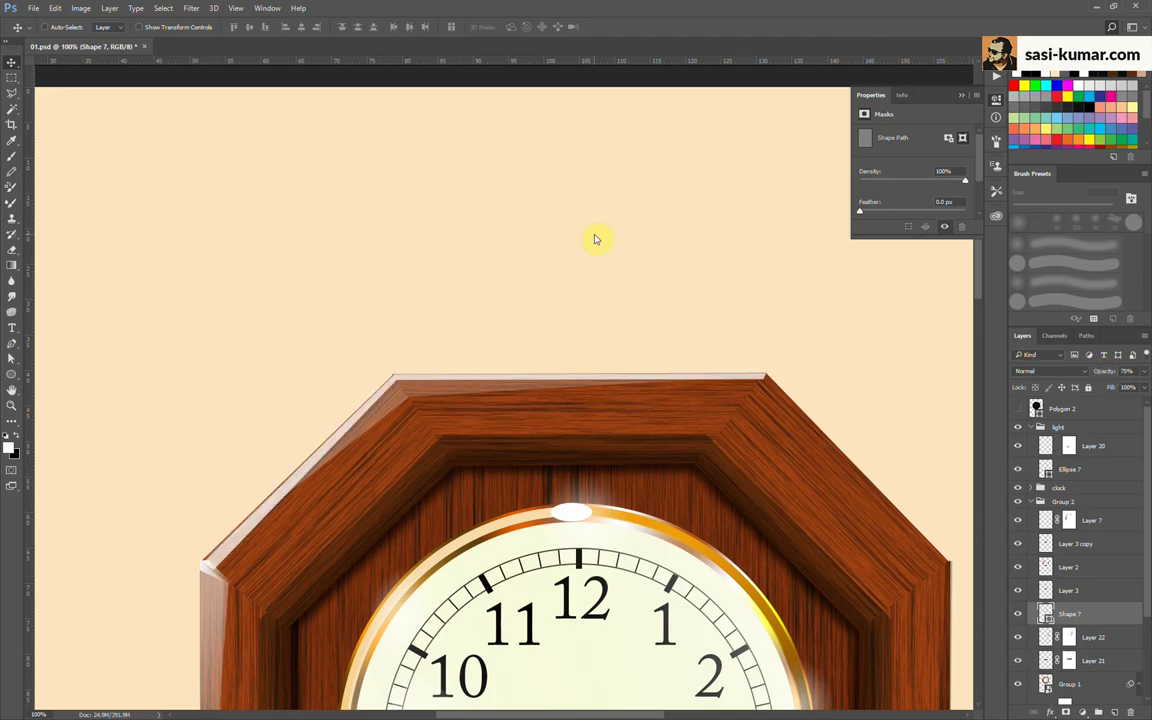
Step: Zoom out, inspect the clock frame's top-left corner up close, and select Group 2
{"action": "key", "text": "ctrl+minus"}
{"action": "key", "text": "ctrl+minus"}
{"action": "key", "text": "ctrl+minus"}
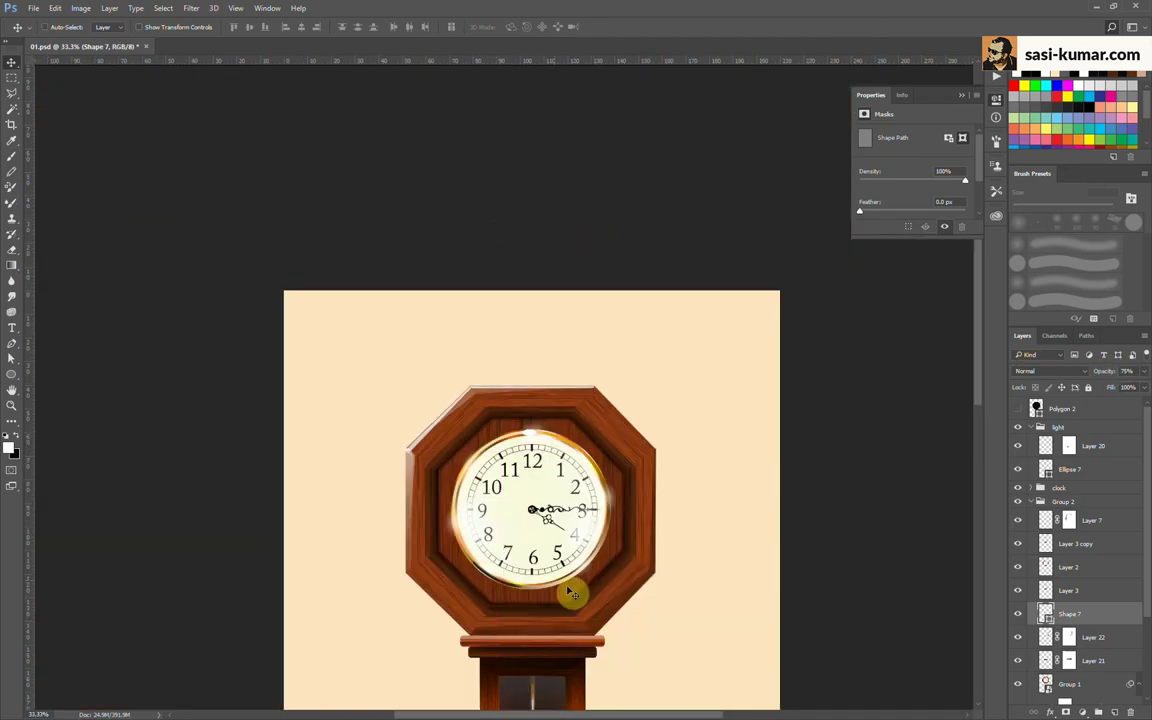
{"action": "scroll", "coordinate": [445, 465], "scroll_direction": "up", "scroll_amount": 5}
{"action": "scroll", "coordinate": [712, 375], "scroll_direction": "up", "scroll_amount": 3}
{"action": "left_click", "coordinate": [12, 358]}
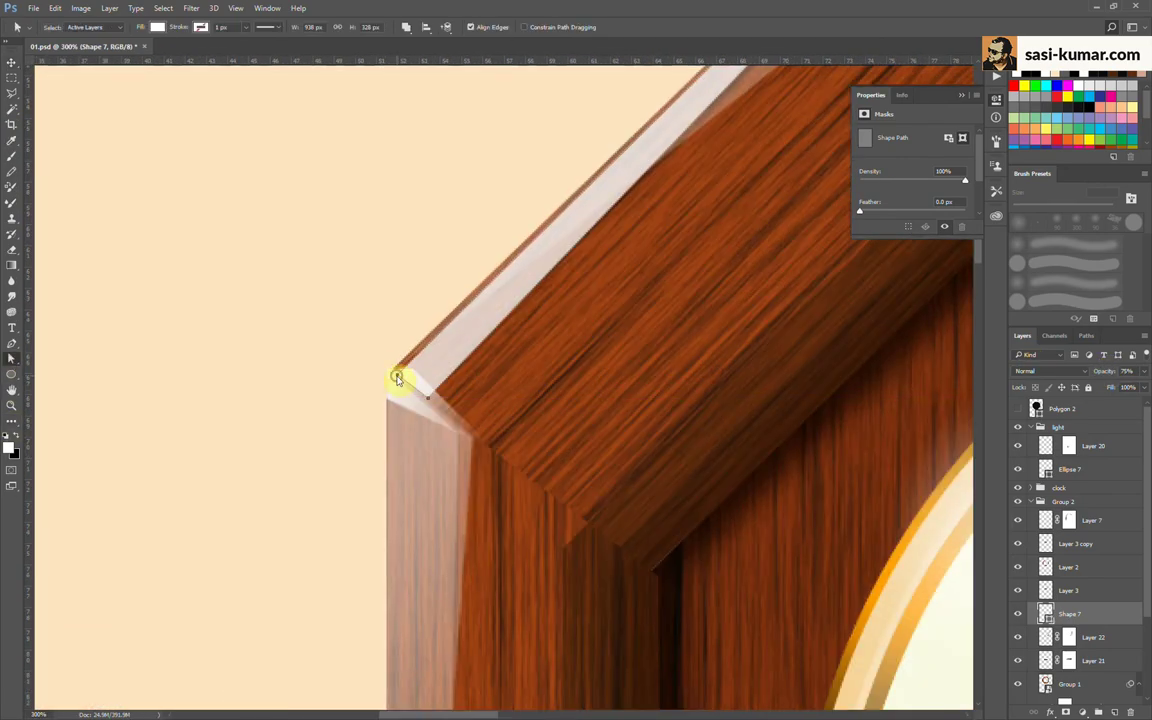
{"action": "scroll", "coordinate": [396, 377], "scroll_direction": "down", "scroll_amount": 1}
{"action": "scroll", "coordinate": [358, 334], "scroll_direction": "down", "scroll_amount": 3}
{"action": "scroll", "coordinate": [340, 290], "scroll_direction": "down", "scroll_amount": 2}
{"action": "scroll", "coordinate": [324, 249], "scroll_direction": "down", "scroll_amount": 1}
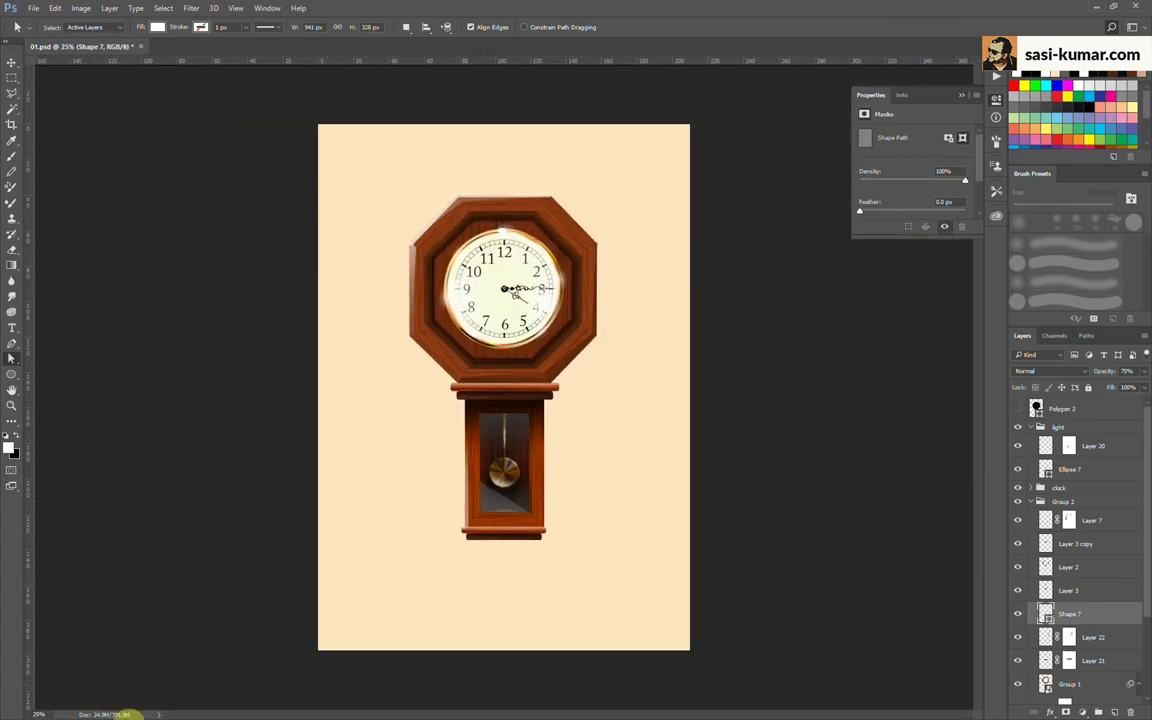
{"action": "scroll", "coordinate": [1013, 589], "scroll_direction": "down", "scroll_amount": 2}
{"action": "left_click", "coordinate": [1040, 459]}
Step: Collapse all groups, delete Polygon 2, and gather the remaining layers into one group
{"action": "left_click", "coordinate": [12, 62]}
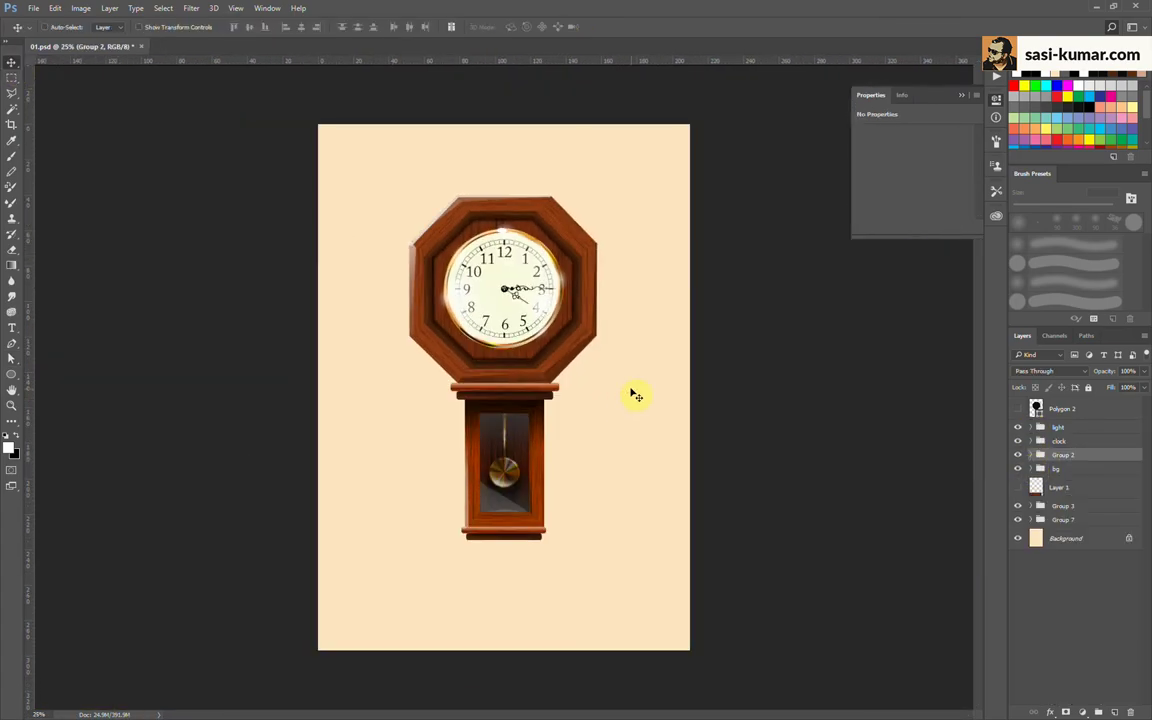
{"action": "key", "text": "Delete"}
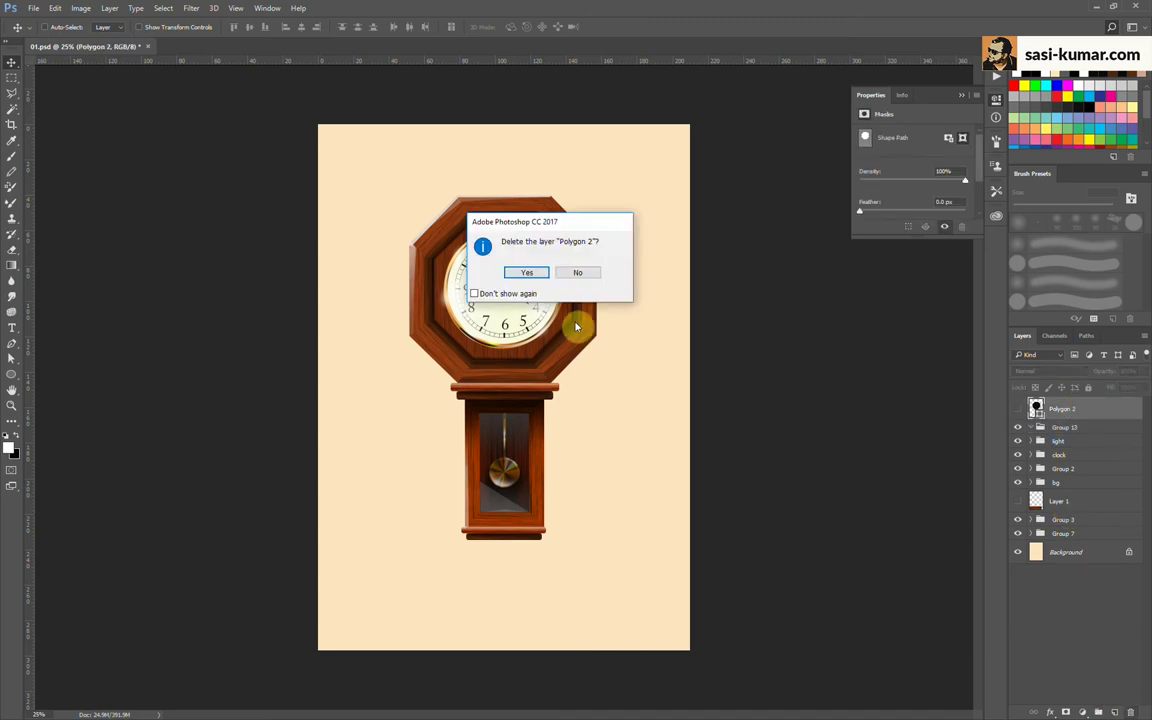
{"action": "key", "text": "Return"}
{"action": "key", "text": "ctrl+g"}
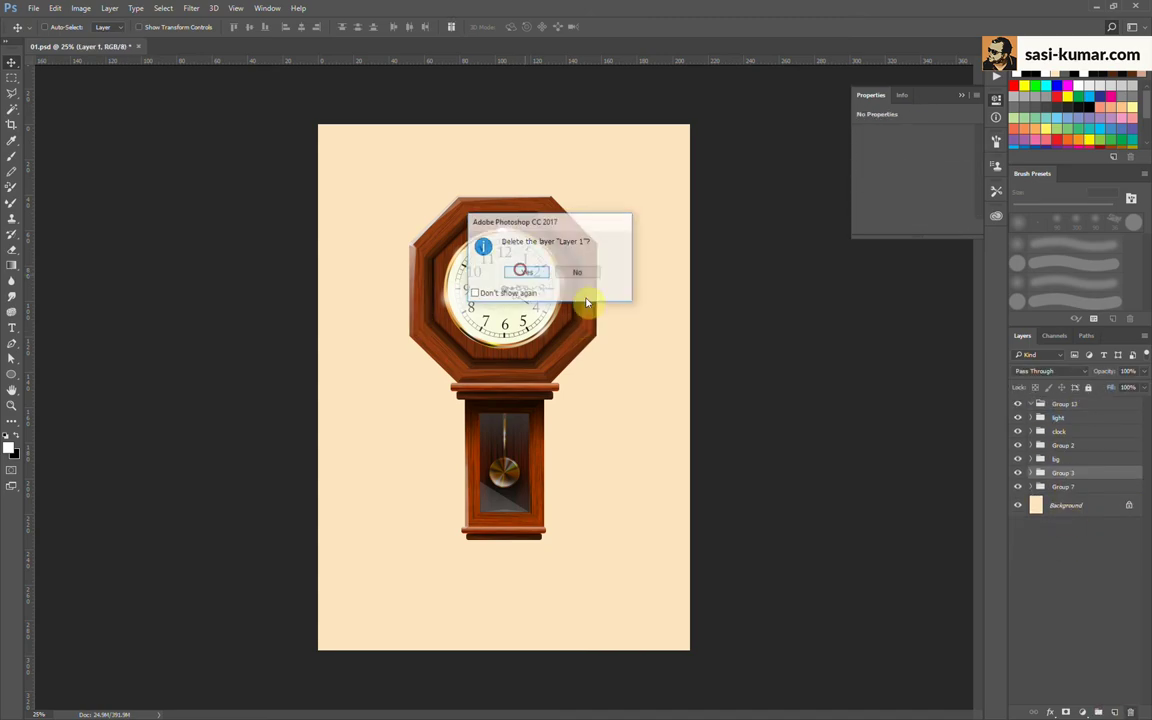
{"action": "left_click_drag", "start_coordinate": [1054, 480], "coordinate": [1055, 410]}
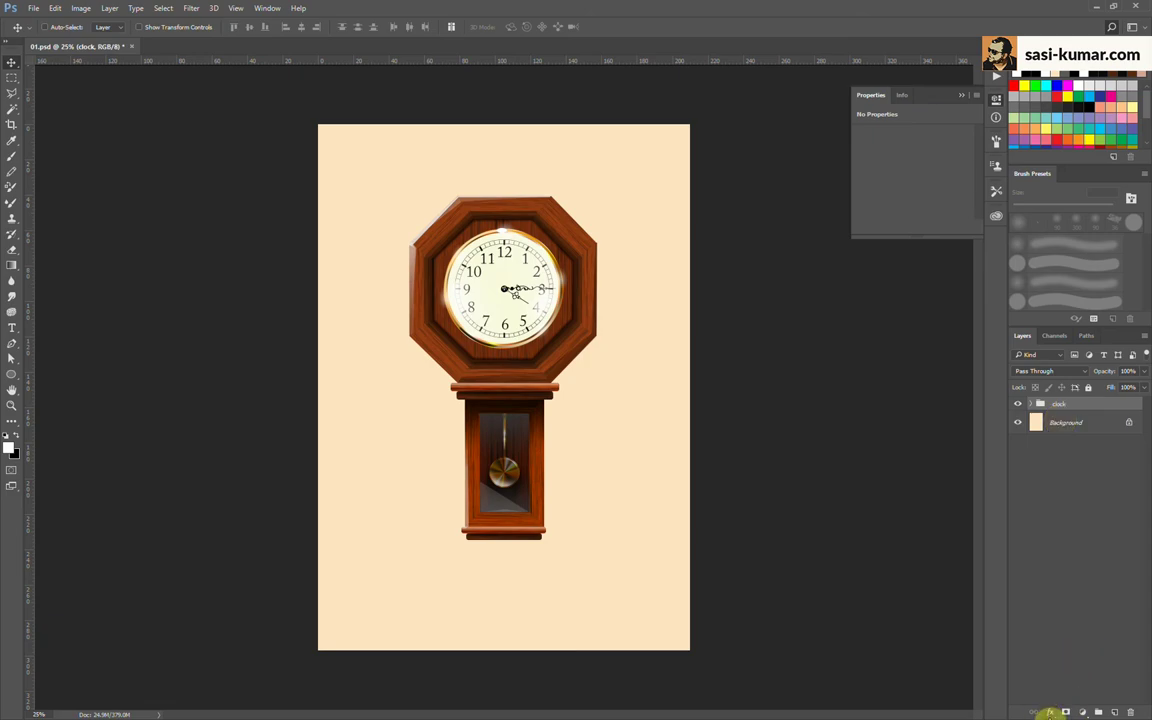
Step: Add a Curves adjustment layer with a bent midpoint, then duplicate the clock group
{"action": "left_click", "coordinate": [1050, 712]}
{"action": "left_click", "coordinate": [1055, 522]}
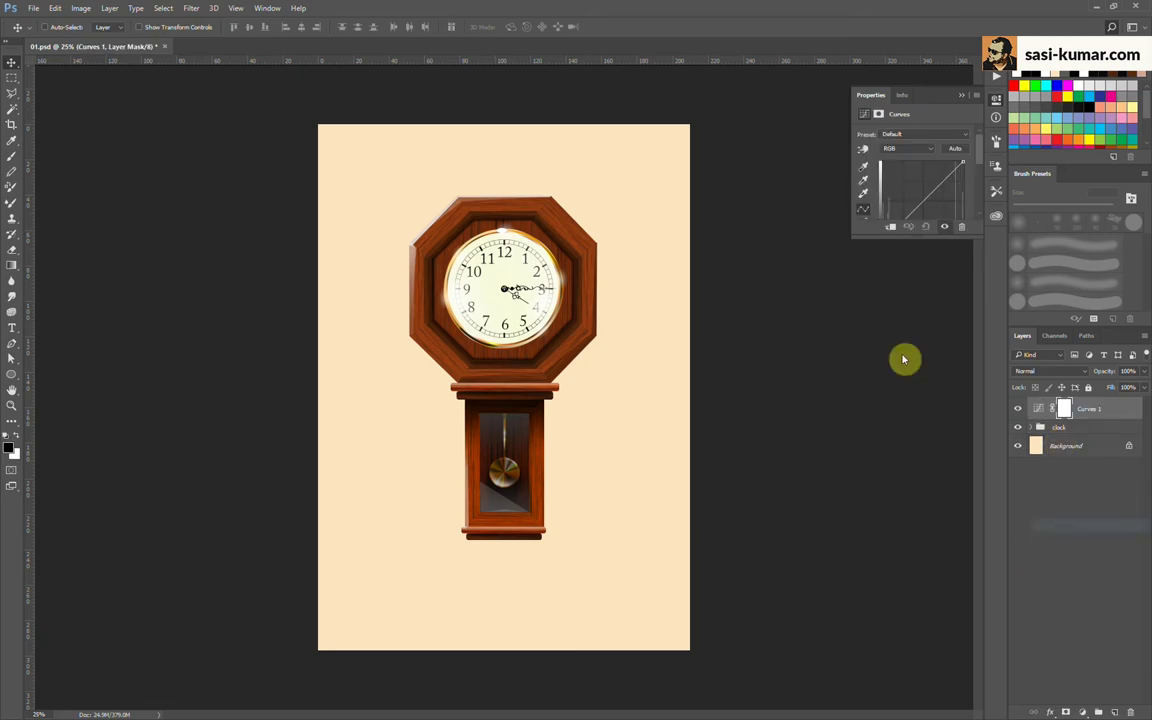
{"action": "left_click_drag", "start_coordinate": [951, 216], "coordinate": [933, 198]}
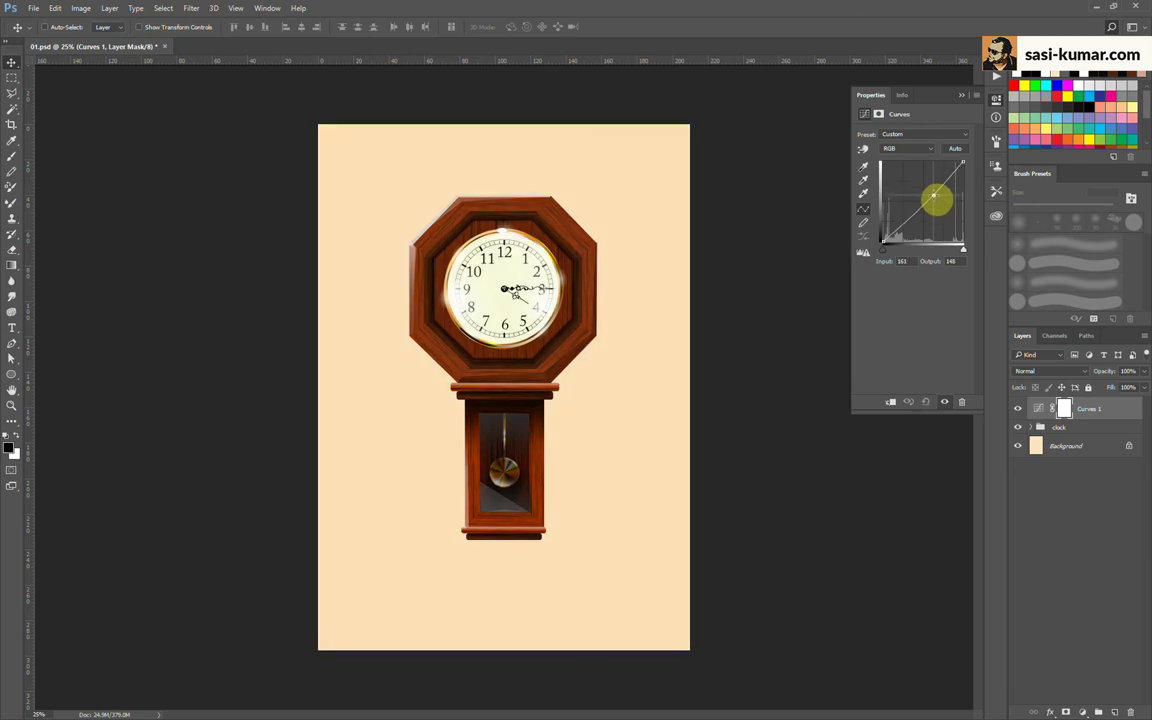
{"action": "key", "text": "alt+bracketleft"}
{"action": "key", "text": "ctrl+j"}
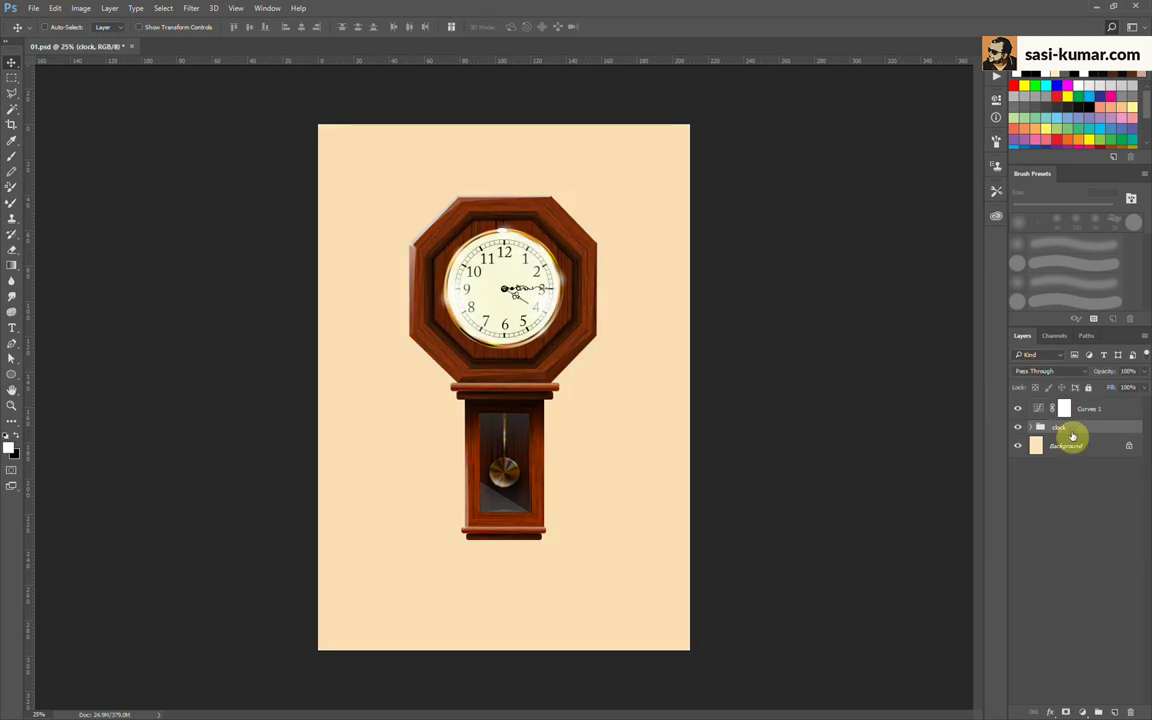
Step: Turn the merged clock copy into a black silhouette on Layer 23 placed beneath the clock group
{"action": "right_click", "coordinate": [1072, 435]}
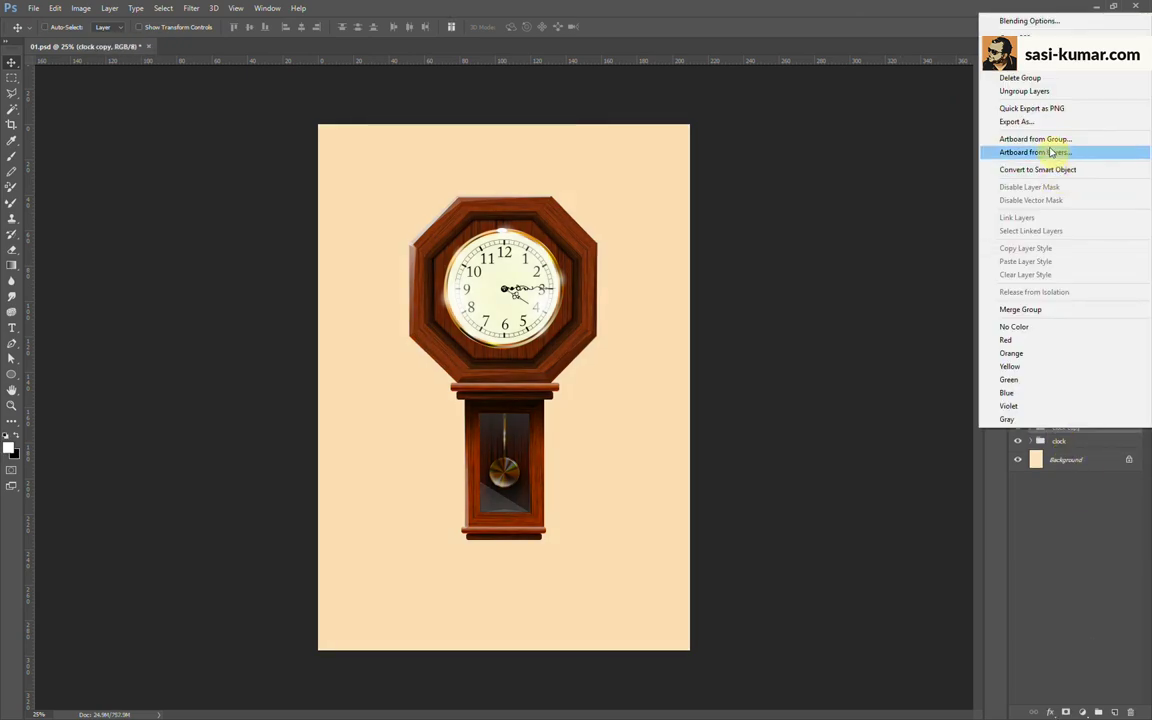
{"action": "left_click", "coordinate": [1052, 462]}
{"action": "key", "text": "ctrl+e"}
{"action": "left_click", "coordinate": [1098, 712]}
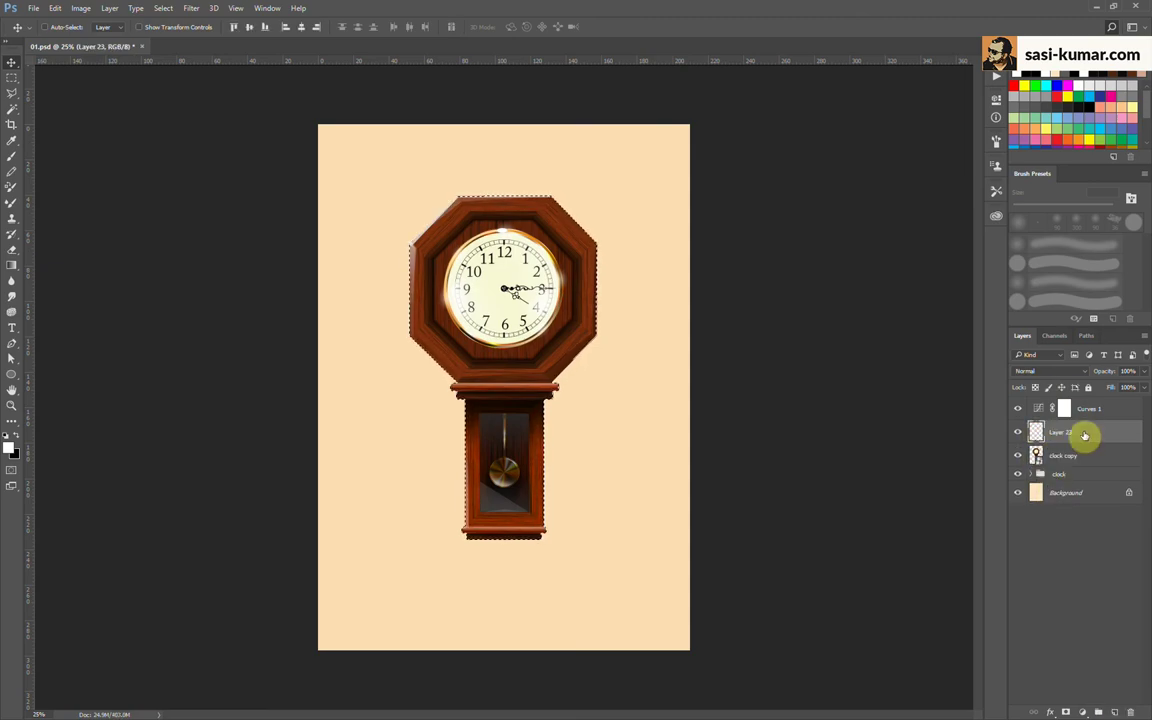
{"action": "key", "text": "alt+BackSpace"}
{"action": "left_click", "coordinate": [1062, 455]}
{"action": "left_click", "coordinate": [1131, 712]}
{"action": "left_click", "coordinate": [527, 270]}
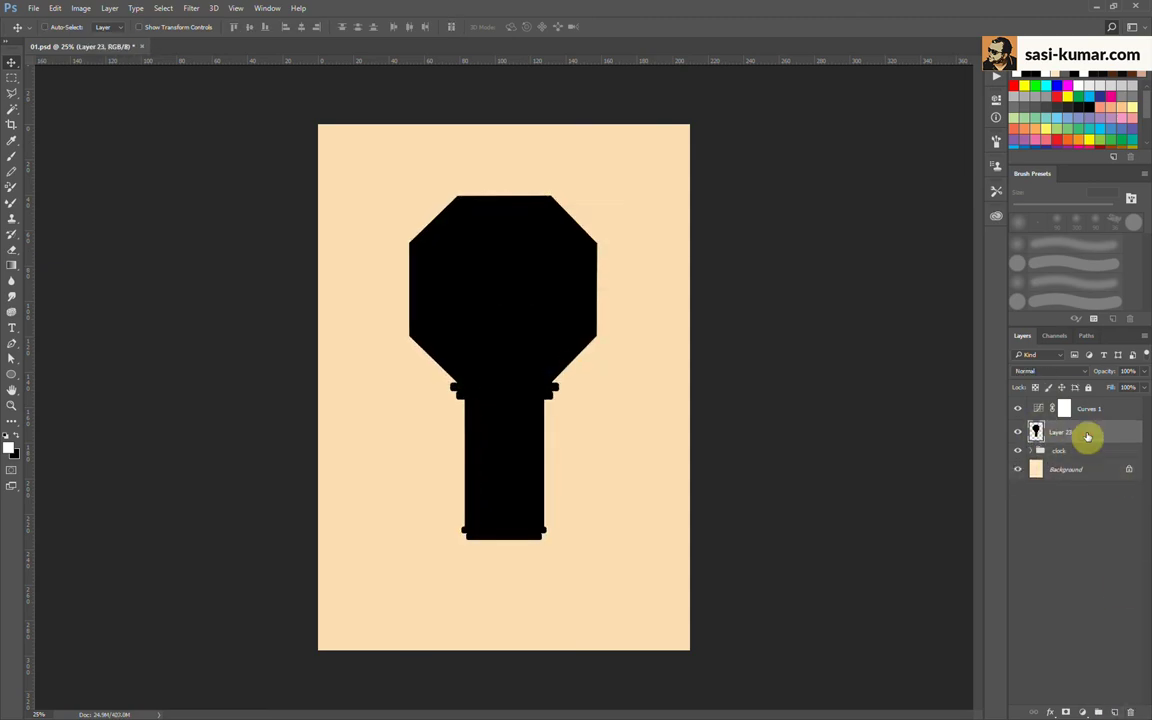
{"action": "left_click_drag", "start_coordinate": [1113, 468], "coordinate": [1088, 437]}
Step: Offset the silhouette down and right, apply an 8-pixel Gaussian Blur, and lower its opacity
{"action": "key", "text": "shift+Right"}
{"action": "key", "text": "shift+Right"}
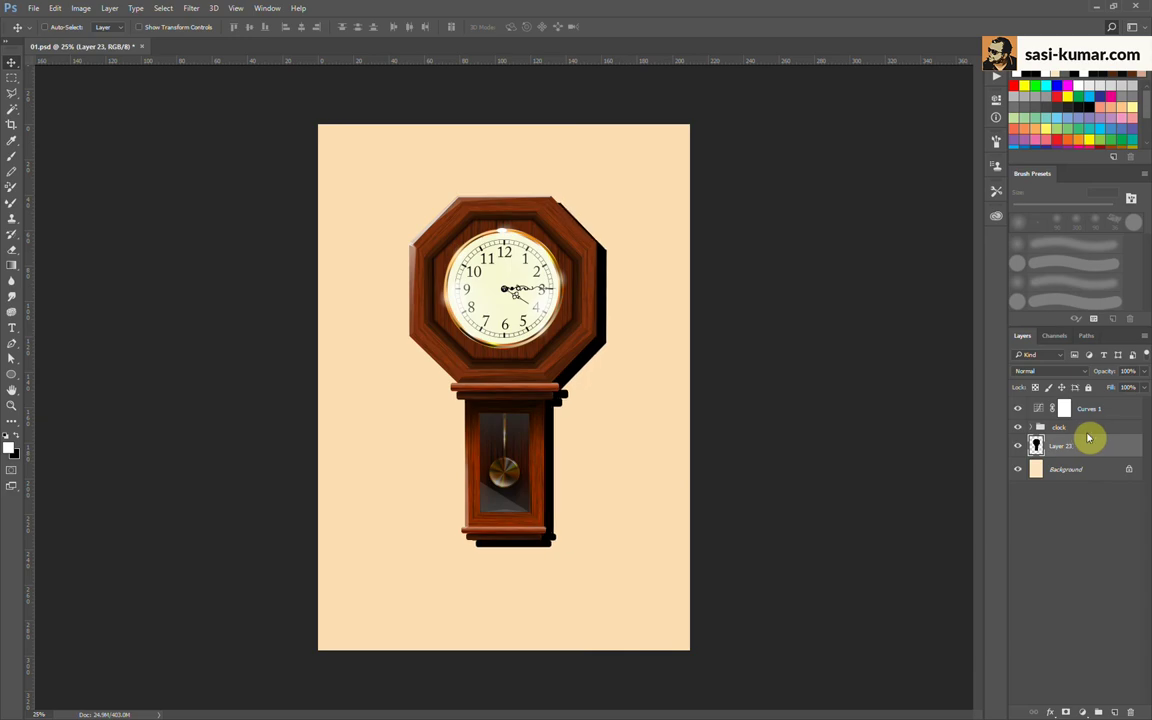
{"action": "key", "text": "shift+Right"}
{"action": "key", "text": "shift+Right"}
{"action": "key", "text": "shift+Down"}
{"action": "key", "text": "shift+Down"}
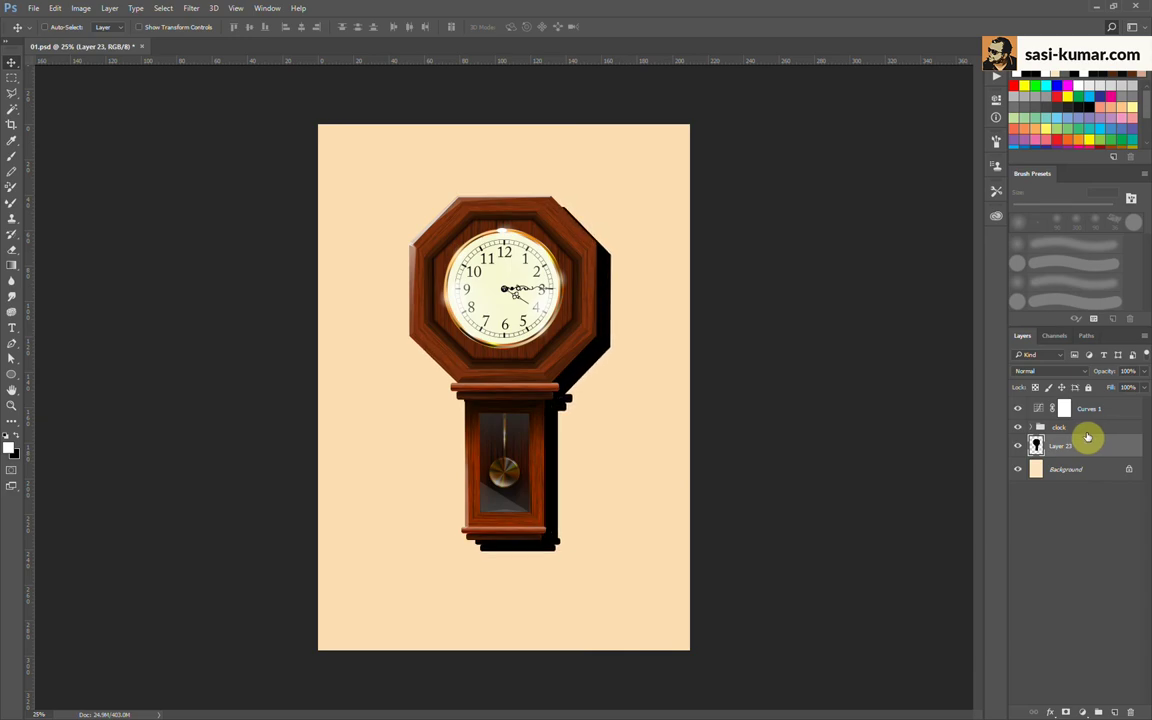
{"action": "left_click", "coordinate": [191, 8]}
{"action": "mouse_move", "coordinate": [197, 140]}
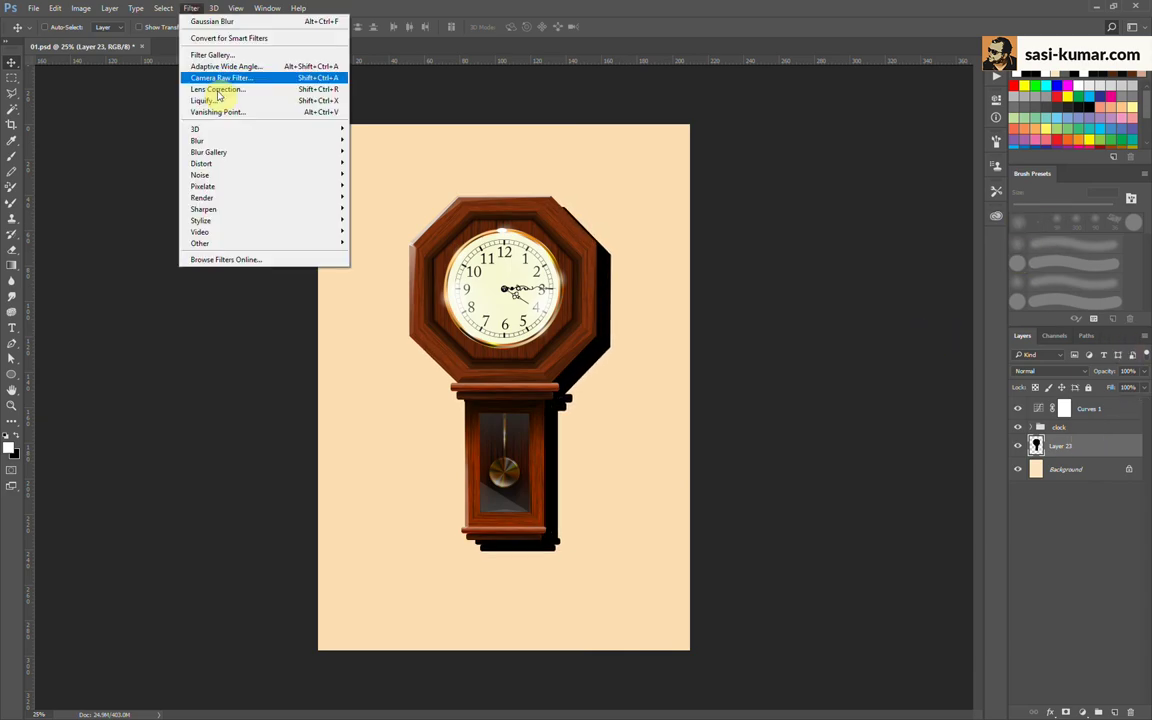
{"action": "left_click", "coordinate": [380, 190]}
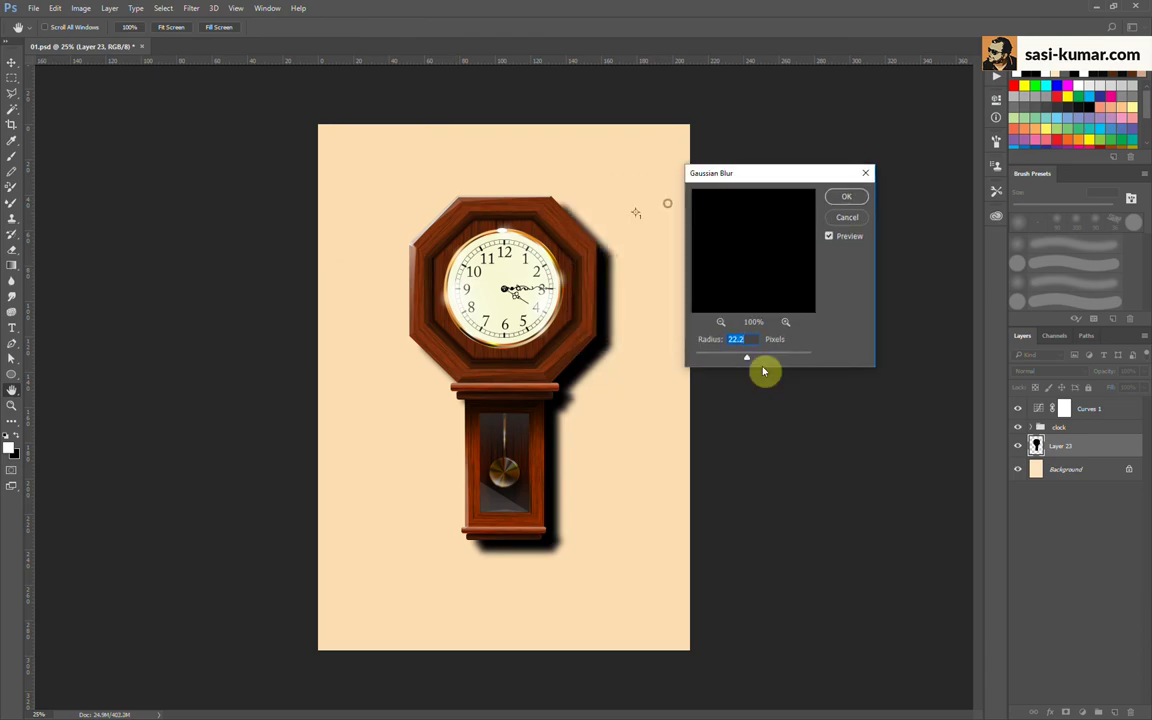
{"action": "left_click", "coordinate": [846, 196]}
{"action": "mouse_move", "coordinate": [1140, 380]}
{"action": "left_mouse_down"}
{"action": "mouse_move", "coordinate": [1098, 386]}
{"action": "mouse_move", "coordinate": [1108, 388]}
{"action": "left_mouse_up"}
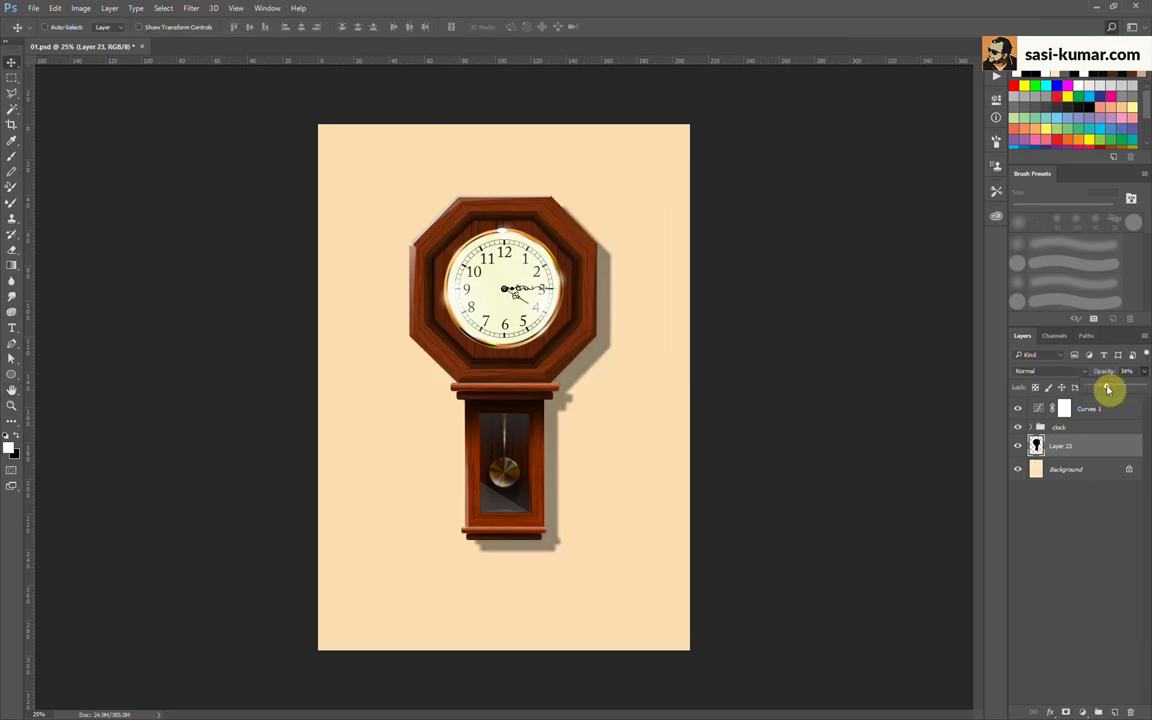
Step: Free-transform the shadow's corners to stretch it and set its opacity to 36%
{"action": "key", "text": "ctrl+t"}
{"action": "left_click_drag", "start_coordinate": [619, 553], "coordinate": [619, 561]}
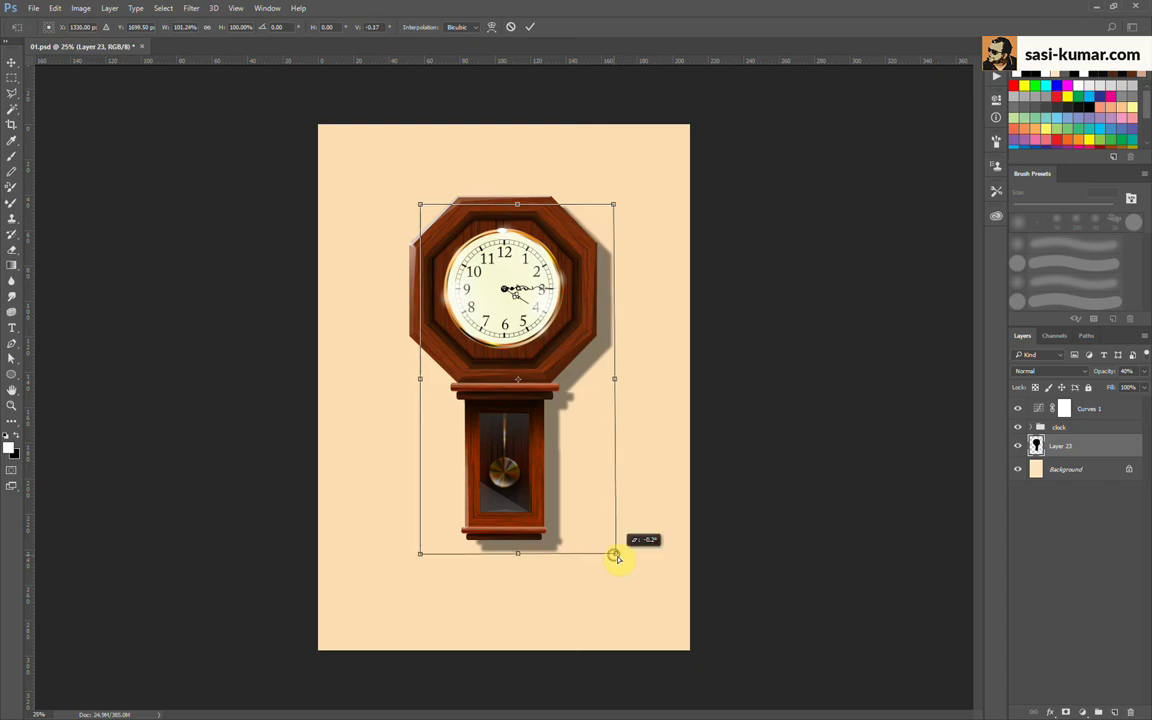
{"action": "left_click_drag", "start_coordinate": [420, 205], "coordinate": [415, 191]}
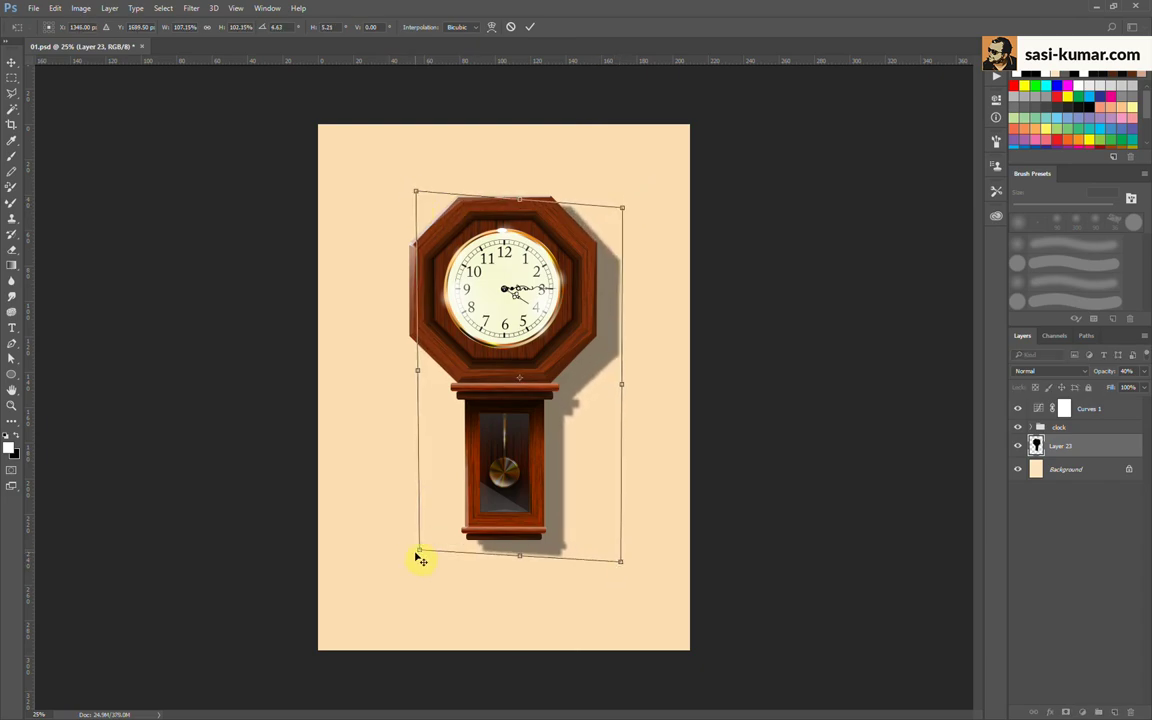
{"action": "key", "text": "Return"}
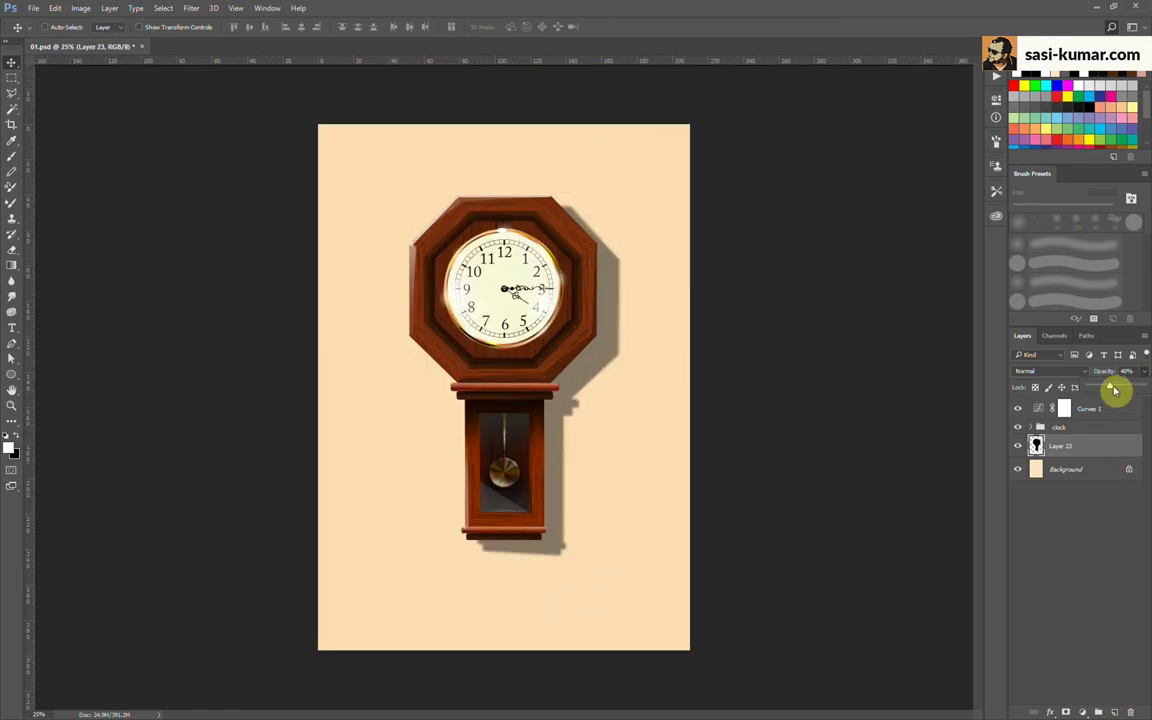
{"action": "left_click_drag", "start_coordinate": [1113, 390], "coordinate": [1108, 389]}
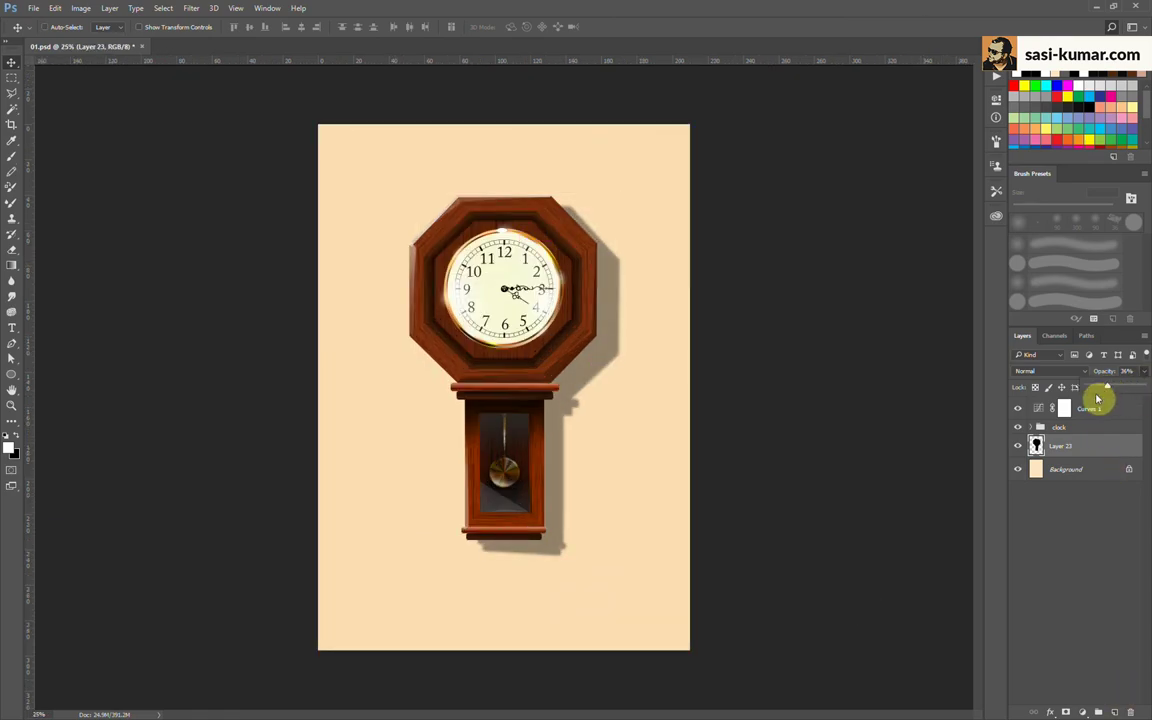
Step: Duplicate the shadow and reshape the copy's corners with Free Transform
{"action": "key", "text": "ctrl+j"}
{"action": "key", "text": "ctrl+t"}
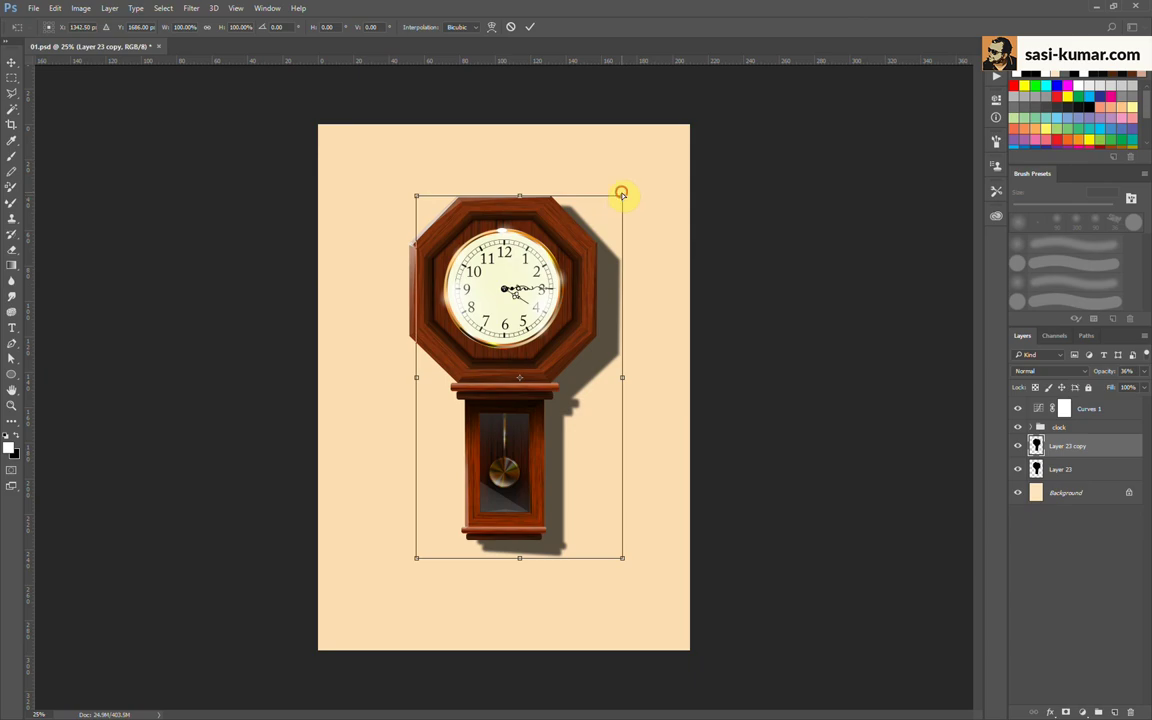
{"action": "left_click_drag", "start_coordinate": [622, 193], "coordinate": [601, 190]}
{"action": "left_click_drag", "start_coordinate": [624, 556], "coordinate": [612, 547]}
{"action": "left_click_drag", "start_coordinate": [414, 197], "coordinate": [422, 195]}
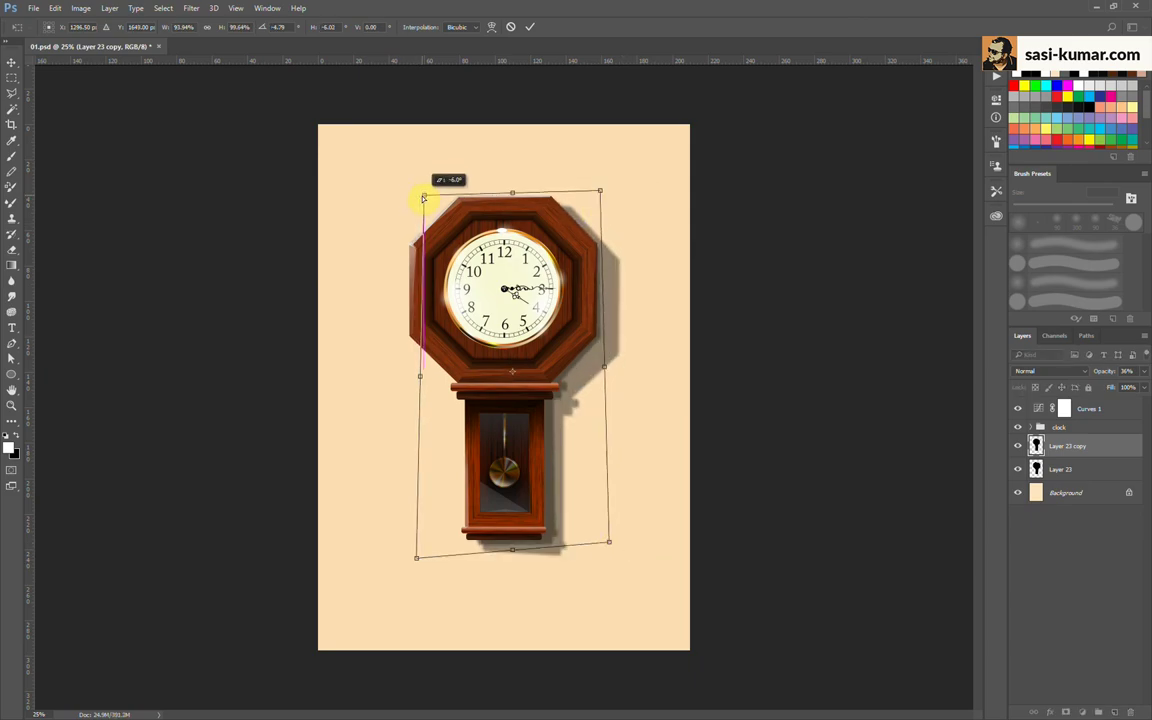
{"action": "left_click_drag", "start_coordinate": [600, 190], "coordinate": [604, 195]}
{"action": "left_click_drag", "start_coordinate": [416, 557], "coordinate": [420, 553]}
{"action": "key", "text": "Return"}
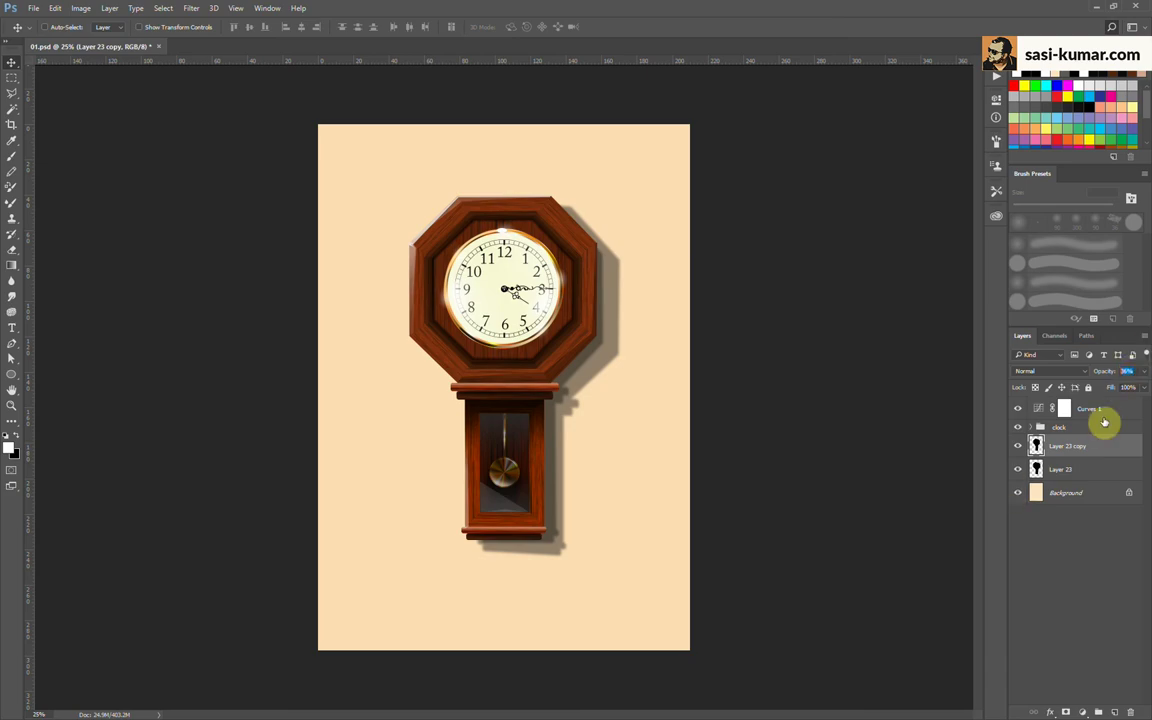
{"action": "type", "text": "10"}
Step: Set the shadow copy to 10% opacity and give it an 8-pixel Gaussian Blur
{"action": "left_click", "coordinate": [1082, 569]}
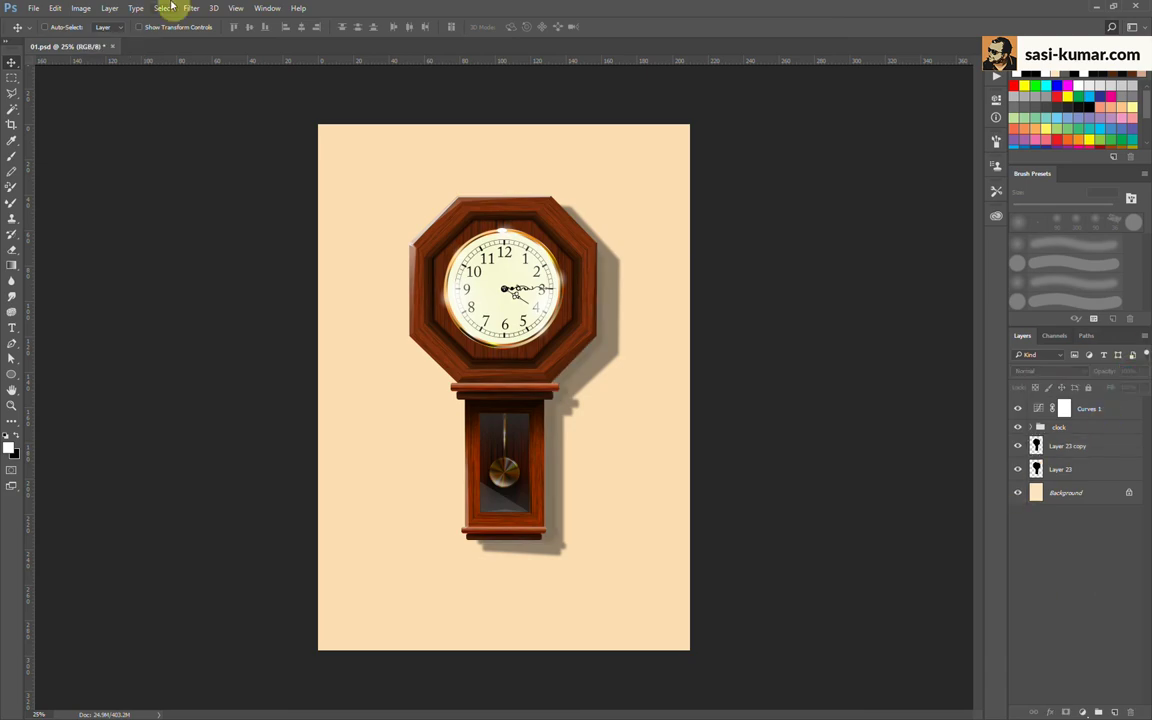
{"action": "left_click", "coordinate": [1075, 446]}
{"action": "left_click", "coordinate": [191, 8]}
{"action": "key", "text": "Escape"}
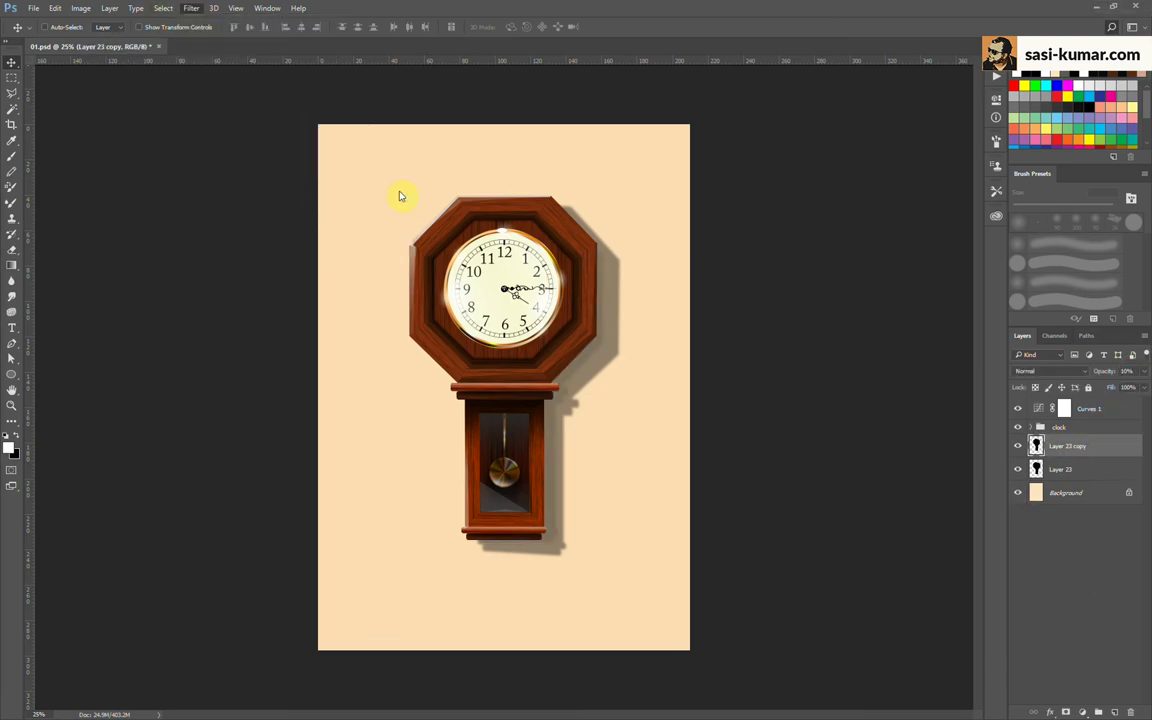
{"action": "left_click", "coordinate": [191, 8]}
{"action": "left_click", "coordinate": [411, 183]}
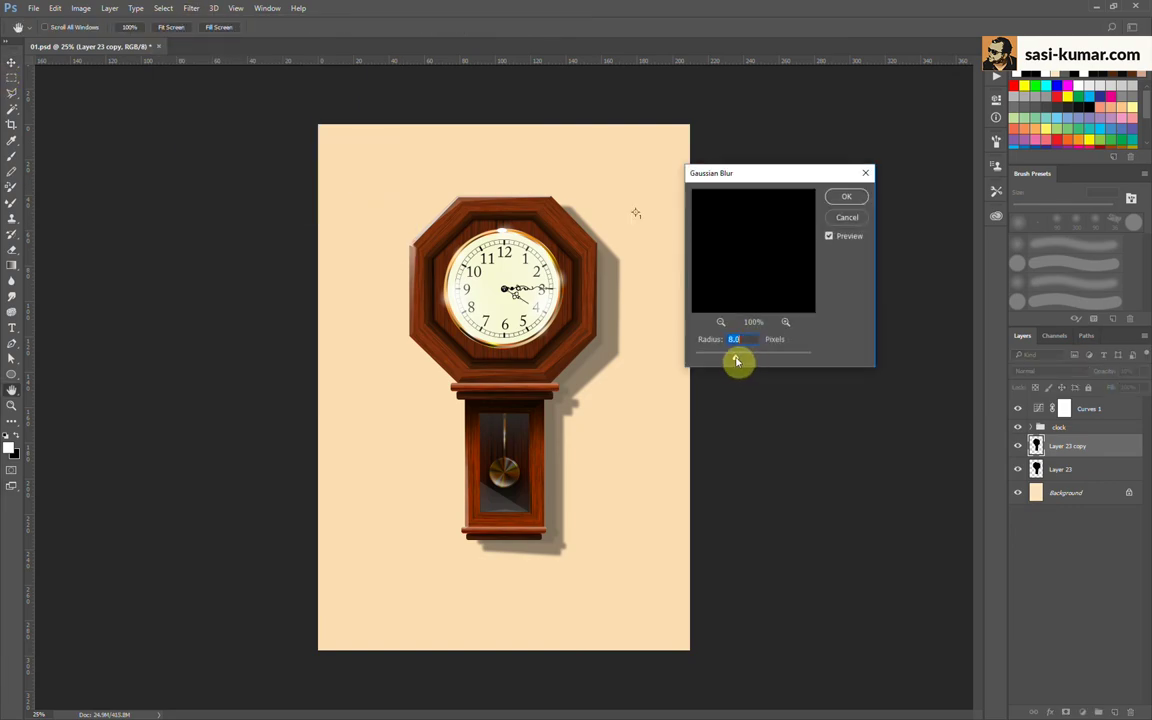
{"action": "left_click", "coordinate": [846, 199]}
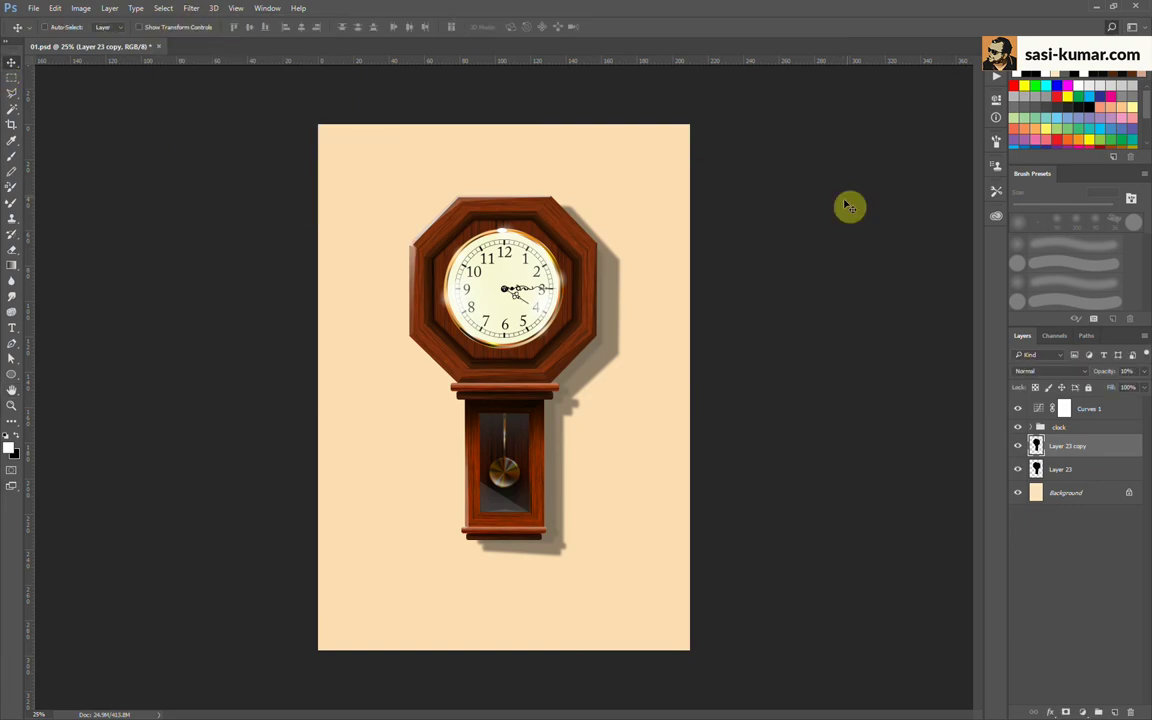
{"action": "left_click", "coordinate": [1079, 506]}
Step: Duplicate the Background layer and lighten the cream copy with a Curves adjustment
{"action": "key", "text": "ctrl+j"}
{"action": "key", "text": "ctrl+m"}
{"action": "left_click_drag", "start_coordinate": [789, 232], "coordinate": [780, 222]}
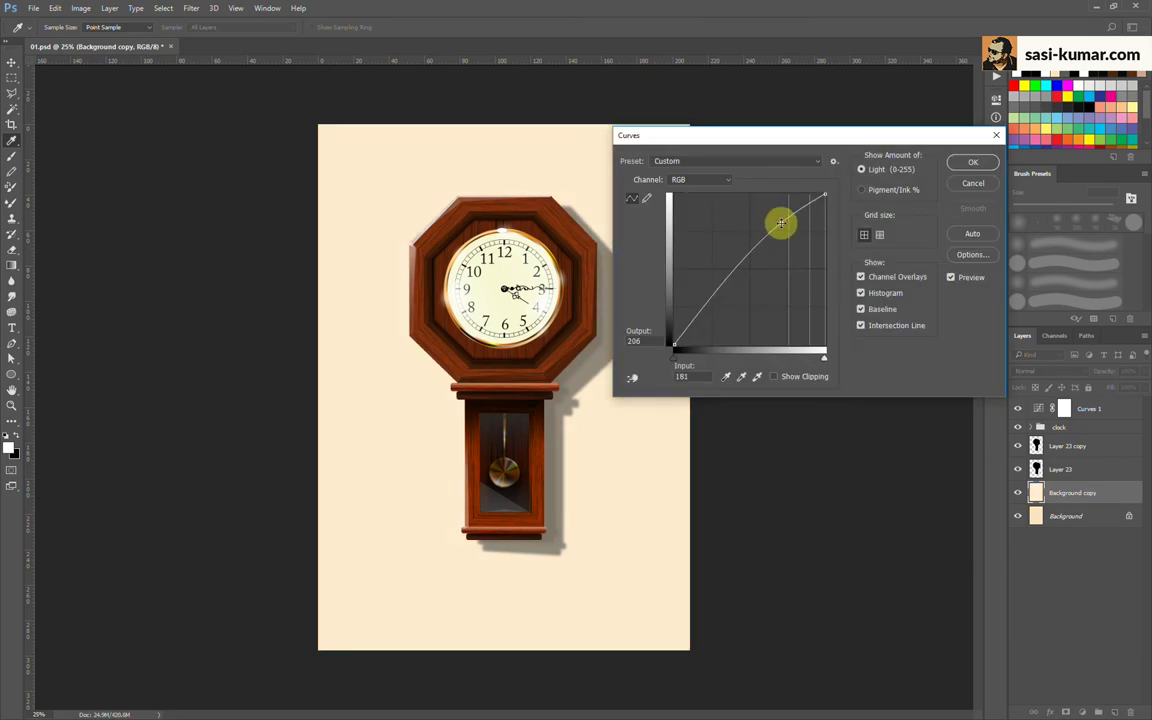
{"action": "left_click", "coordinate": [972, 162]}
Step: Mask the Background copy and paint soft shading with a 50% opacity brush, comparing the result
{"action": "left_click", "coordinate": [1066, 712]}
{"action": "key", "text": "b"}
{"action": "left_click", "coordinate": [250, 38]}
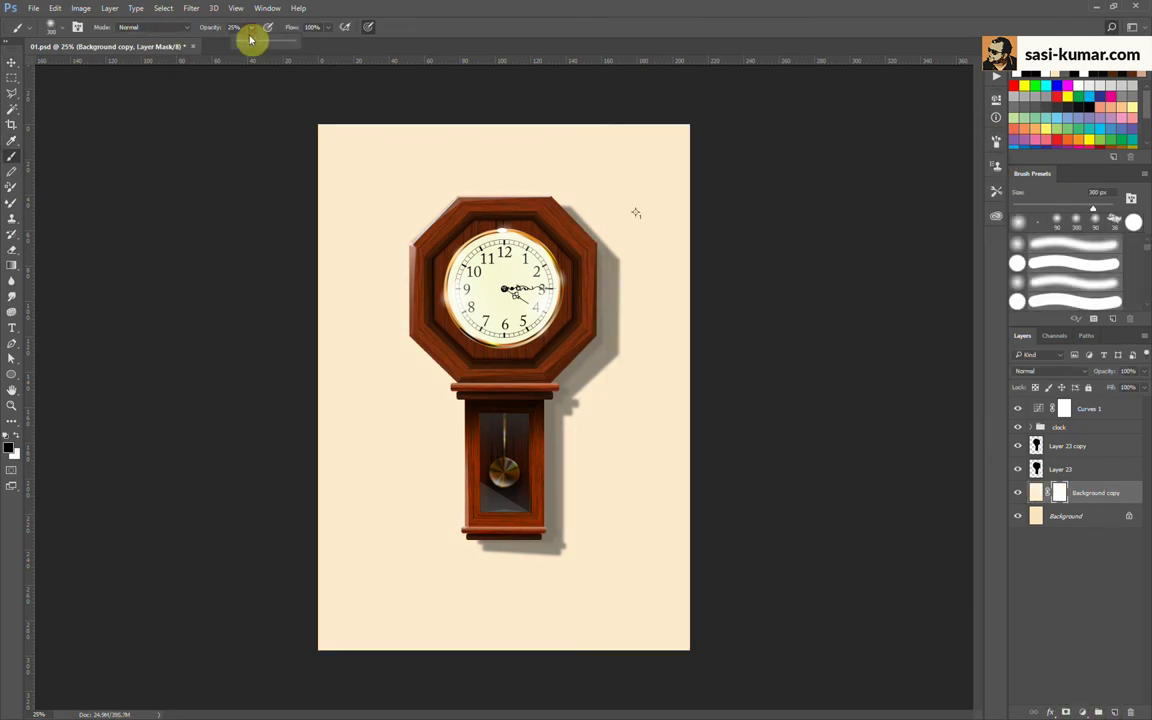
{"action": "type", "text": "50"}
{"action": "key", "text": "Return"}
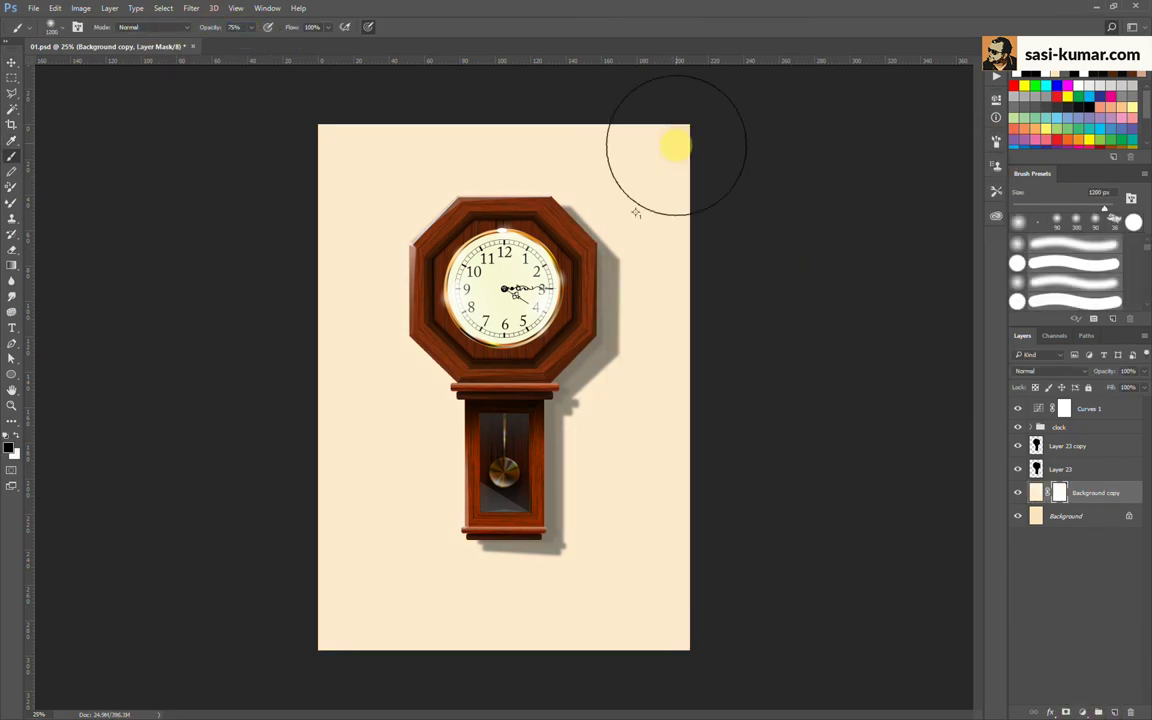
{"action": "mouse_move", "coordinate": [676, 145]}
{"action": "left_mouse_down"}
{"action": "mouse_move", "coordinate": [445, 116]}
{"action": "mouse_move", "coordinate": [609, 540]}
{"action": "mouse_move", "coordinate": [571, 532]}
{"action": "mouse_move", "coordinate": [668, 182]}
{"action": "mouse_move", "coordinate": [507, 540]}
{"action": "mouse_move", "coordinate": [370, 668]}
{"action": "mouse_move", "coordinate": [571, 519]}
{"action": "mouse_move", "coordinate": [667, 363]}
{"action": "mouse_move", "coordinate": [363, 514]}
{"action": "mouse_move", "coordinate": [710, 314]}
{"action": "left_mouse_up"}
{"action": "left_click", "coordinate": [1017, 495]}
{"action": "key", "text": "ctrl+minus"}
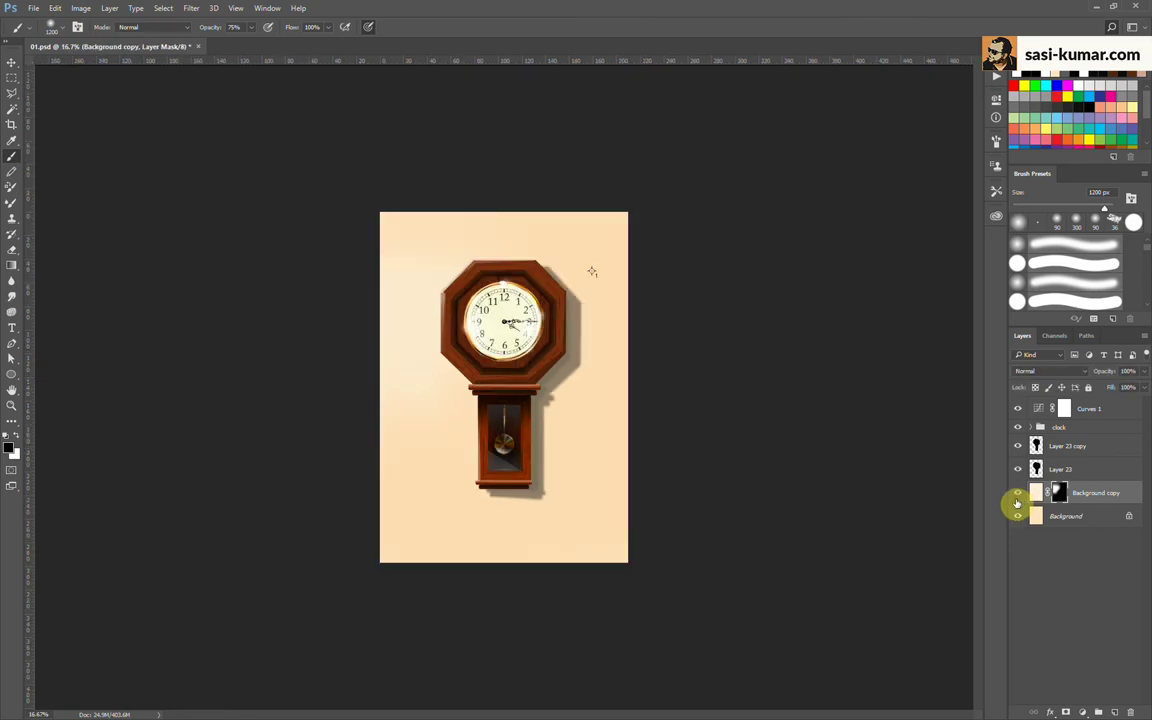
{"action": "key", "text": "ctrl+plus"}
{"action": "key", "text": "ctrl+plus"}
{"action": "key", "text": "ctrl+minus"}
Step: Select all layers and gather them into a new group
{"action": "left_click", "coordinate": [1122, 409]}
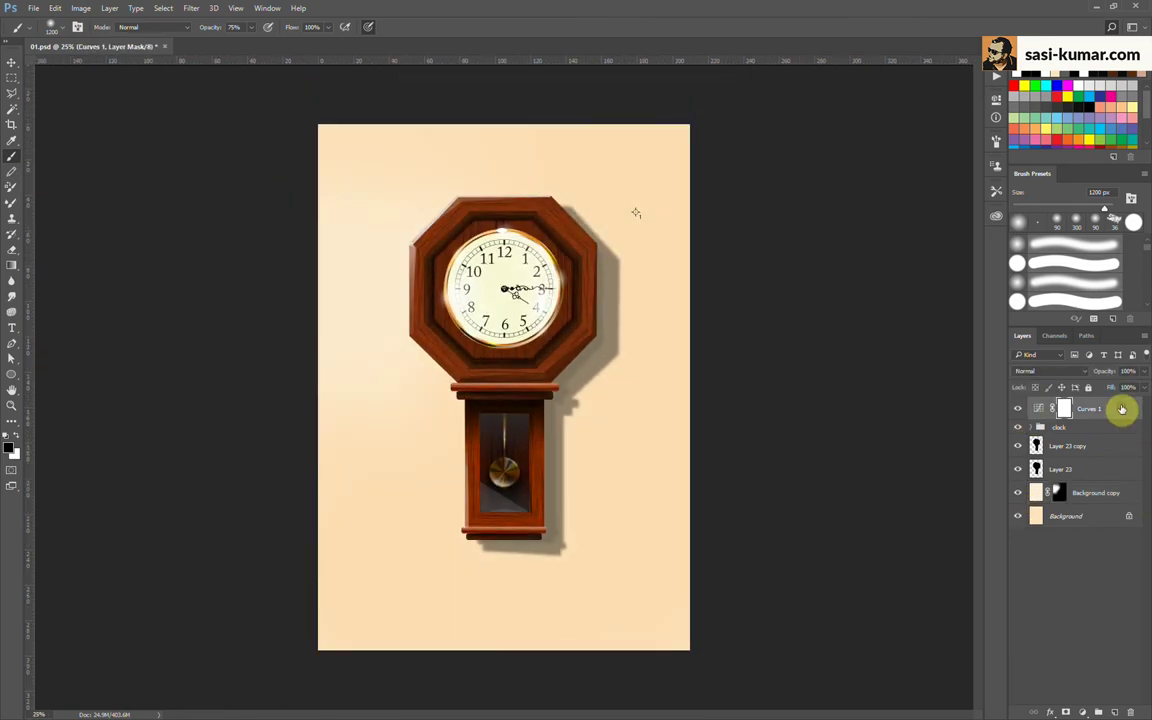
{"action": "key", "text": "ctrl+alt+a"}
{"action": "mouse_move", "coordinate": [1124, 447]}
{"action": "left_mouse_down"}
{"action": "mouse_move", "coordinate": [1079, 398]}
{"action": "mouse_move", "coordinate": [1100, 540]}
{"action": "left_mouse_up"}
{"action": "left_click", "coordinate": [1070, 443]}
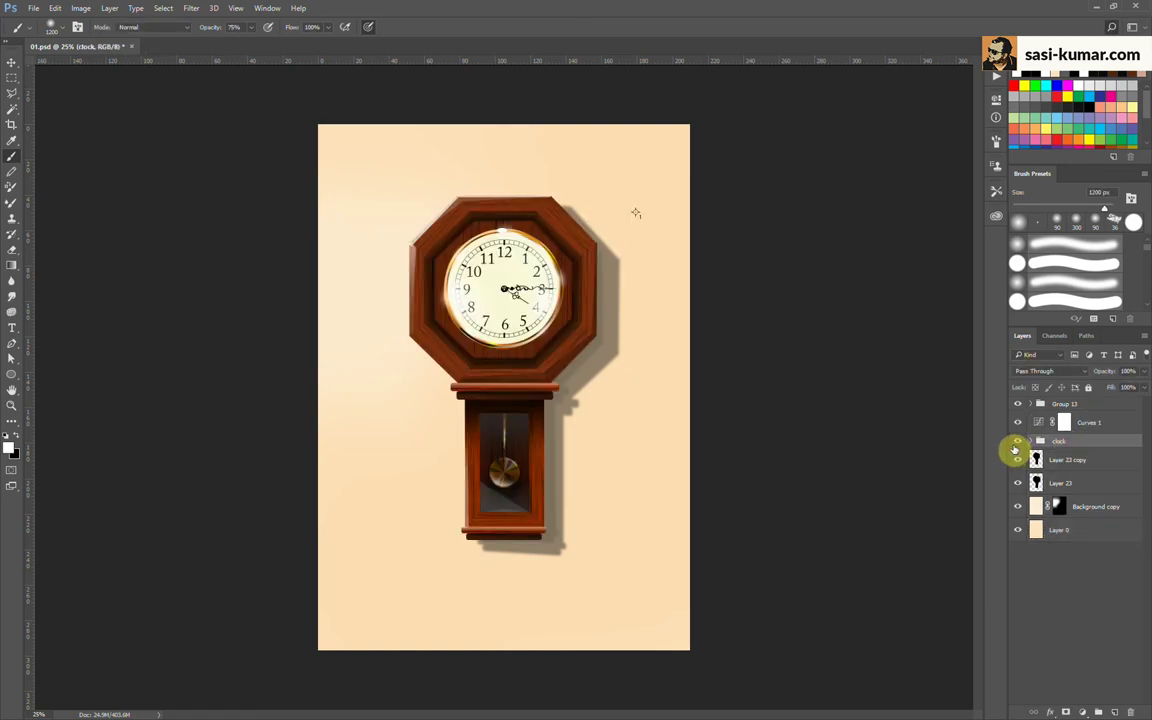
Step: Group all layers as Group 13, duplicate it, and convert the copy to a smart object
{"action": "key", "text": "ctrl+g"}
{"action": "key", "text": "v"}
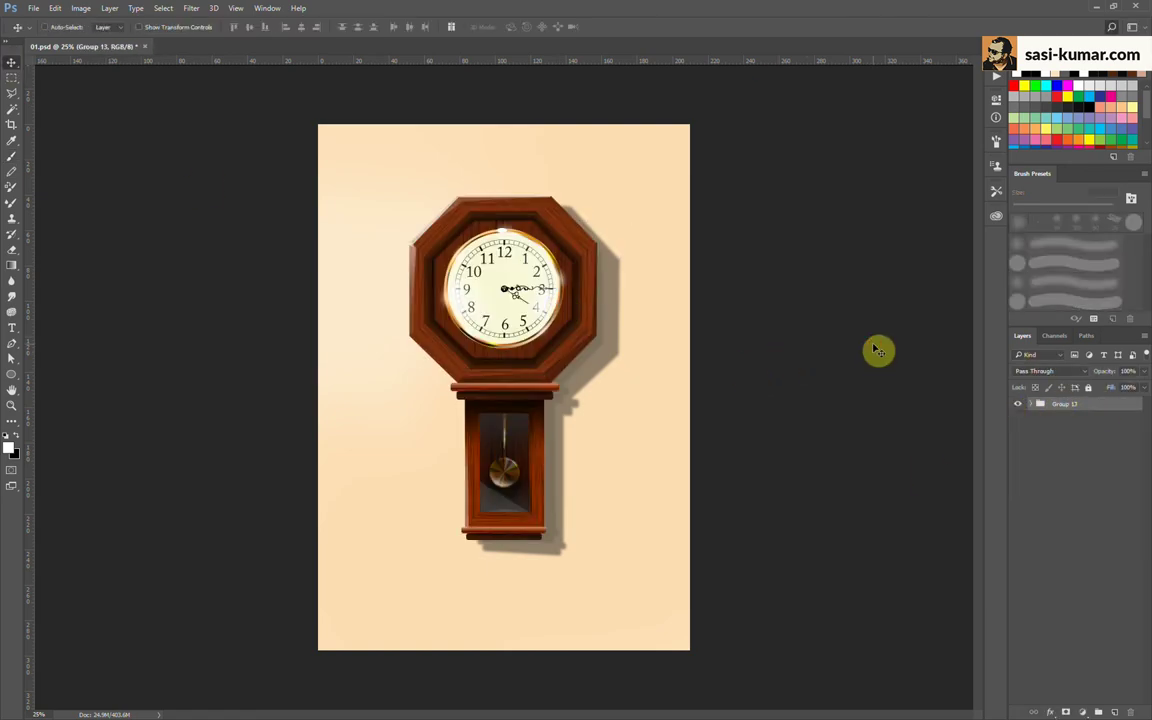
{"action": "key", "text": "ctrl+plus"}
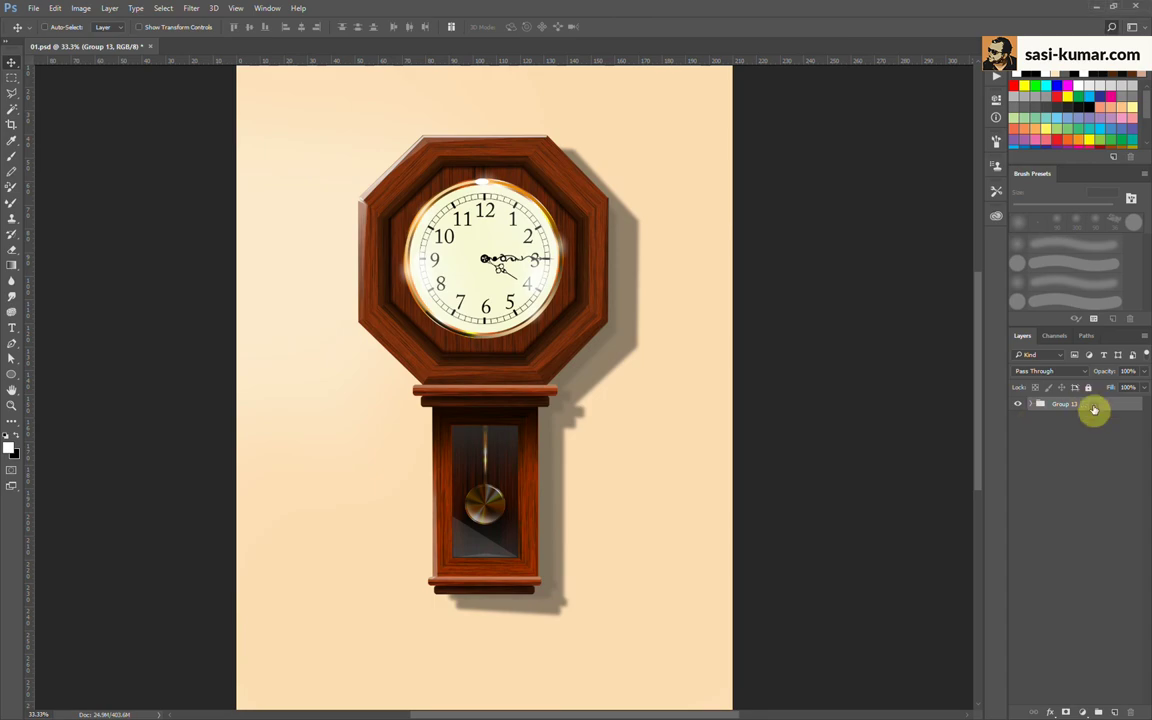
{"action": "right_click", "coordinate": [1094, 409]}
{"action": "key", "text": "ctrl+j"}
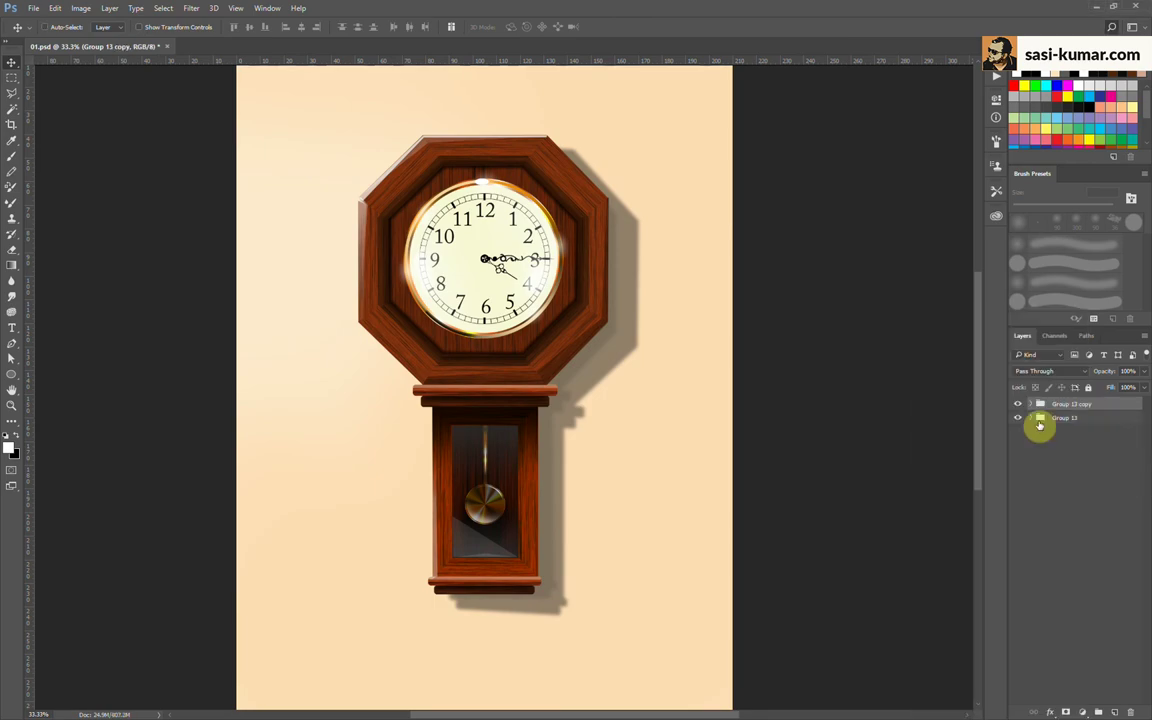
{"action": "right_click", "coordinate": [1070, 405]}
{"action": "left_click", "coordinate": [977, 460]}
Step: Rasterize the Group 13 copy into a single flattened layer
{"action": "scroll", "coordinate": [493, 415], "scroll_direction": "up", "scroll_amount": 1}
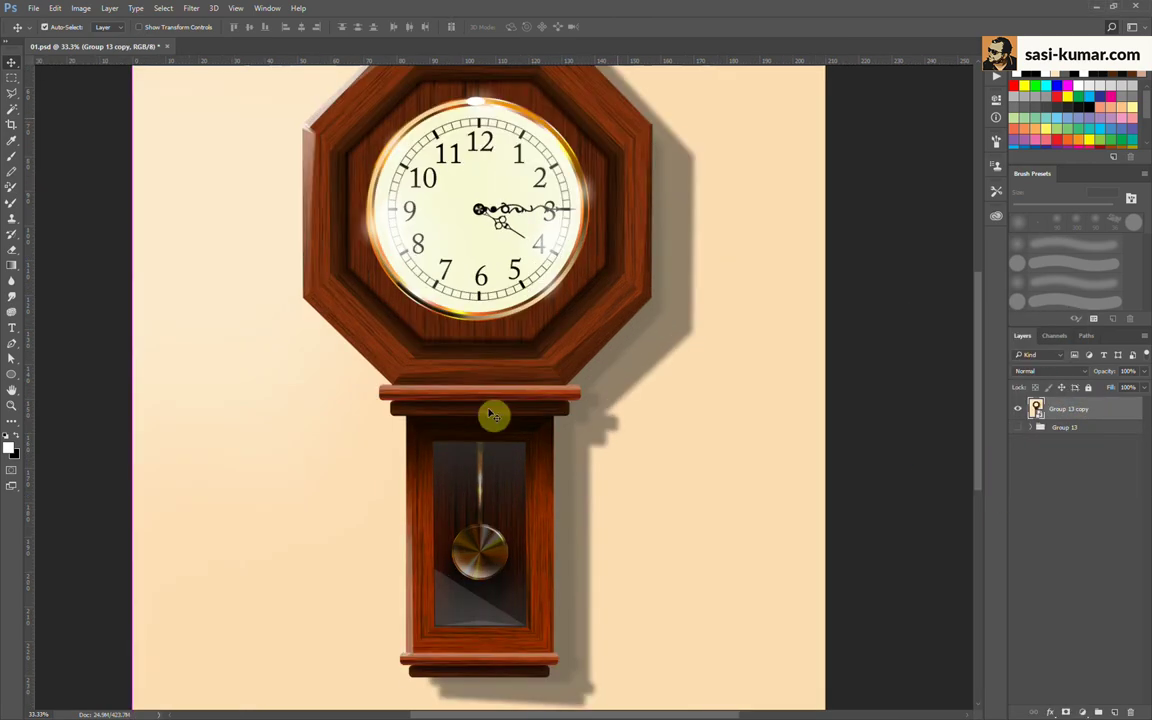
{"action": "scroll", "coordinate": [493, 415], "scroll_direction": "up", "scroll_amount": 1}
{"action": "key", "text": "o"}
{"action": "right_click", "coordinate": [1100, 411]}
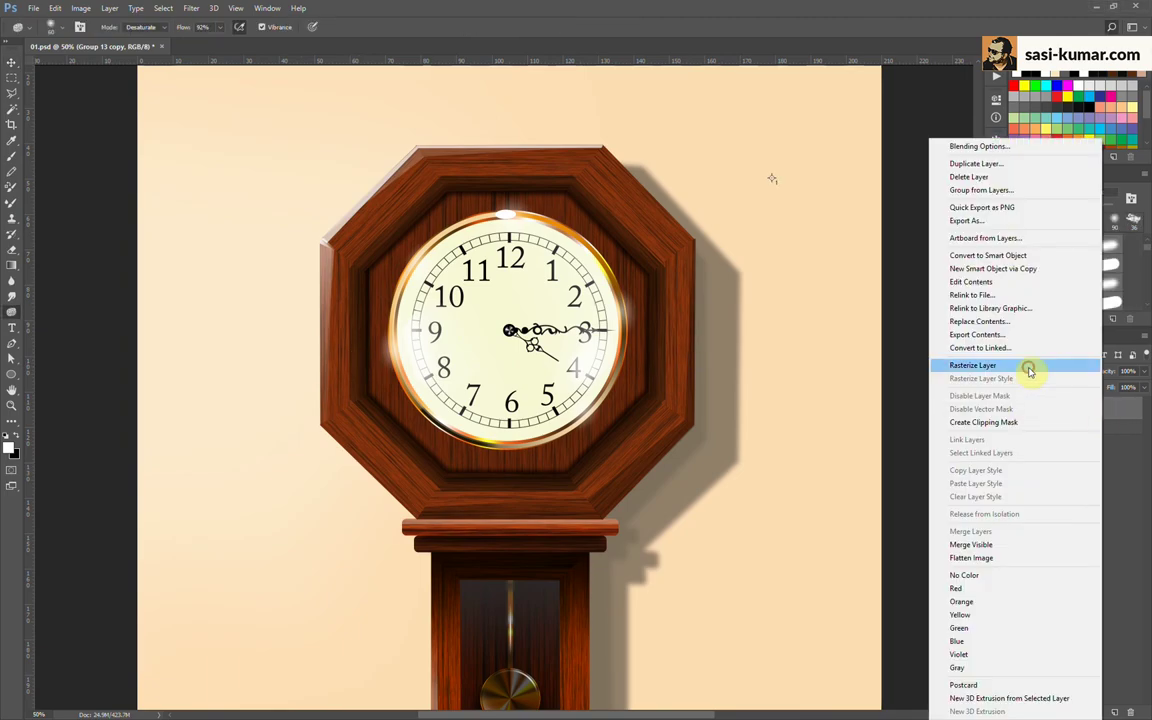
{"action": "left_click", "coordinate": [1029, 367]}
Step: Desaturate patches of the clock frame with a 150–200 px Sponge at 50% flow
{"action": "key", "text": "bracketright"}
{"action": "left_click", "coordinate": [201, 27]}
{"action": "type", "text": "50"}
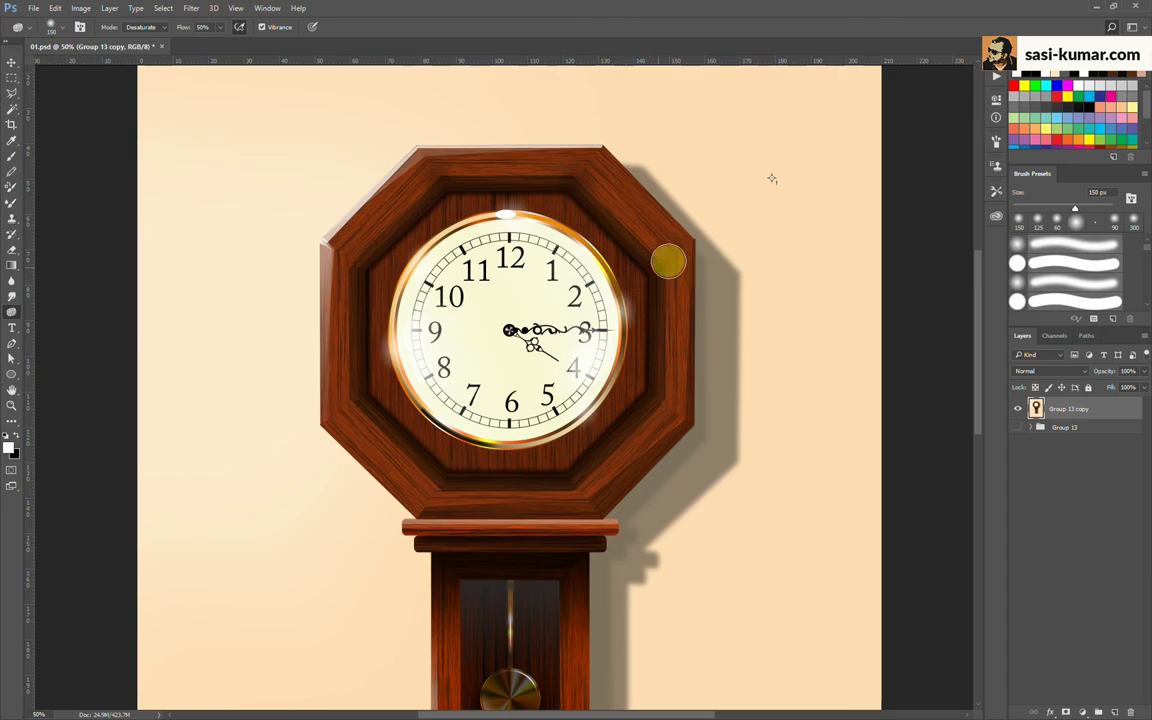
{"action": "left_click_drag", "start_coordinate": [663, 258], "coordinate": [667, 411]}
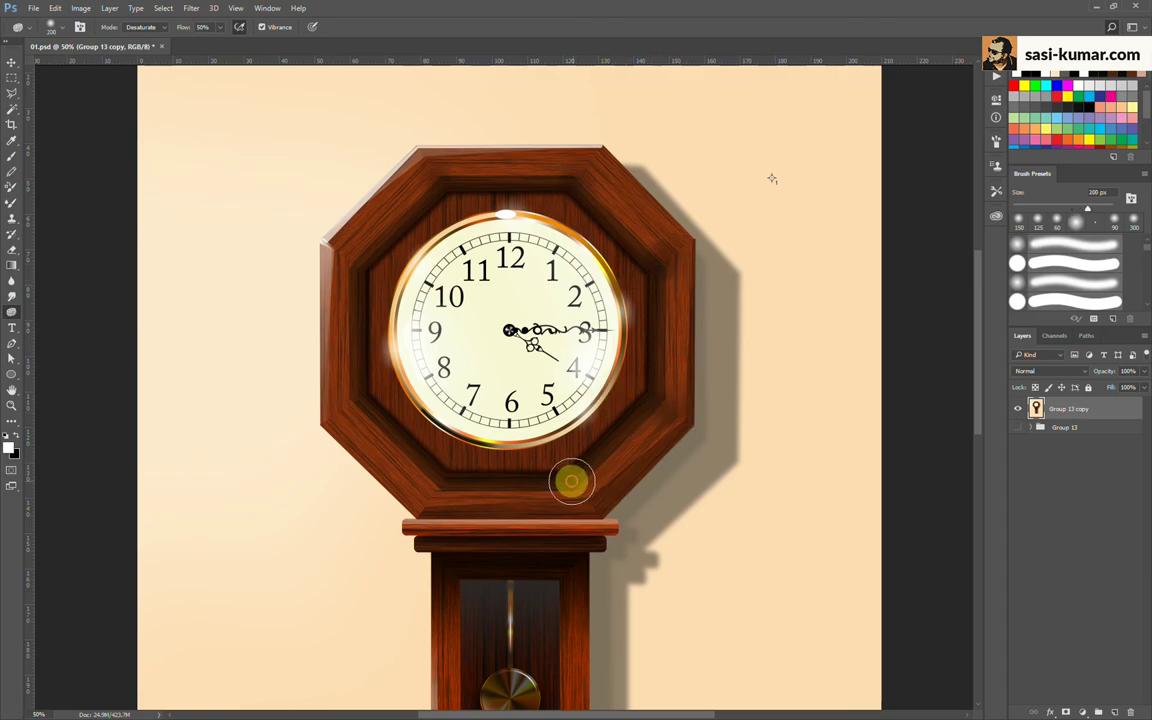
{"action": "key", "text": "bracketright"}
{"action": "key", "text": "bracketright"}
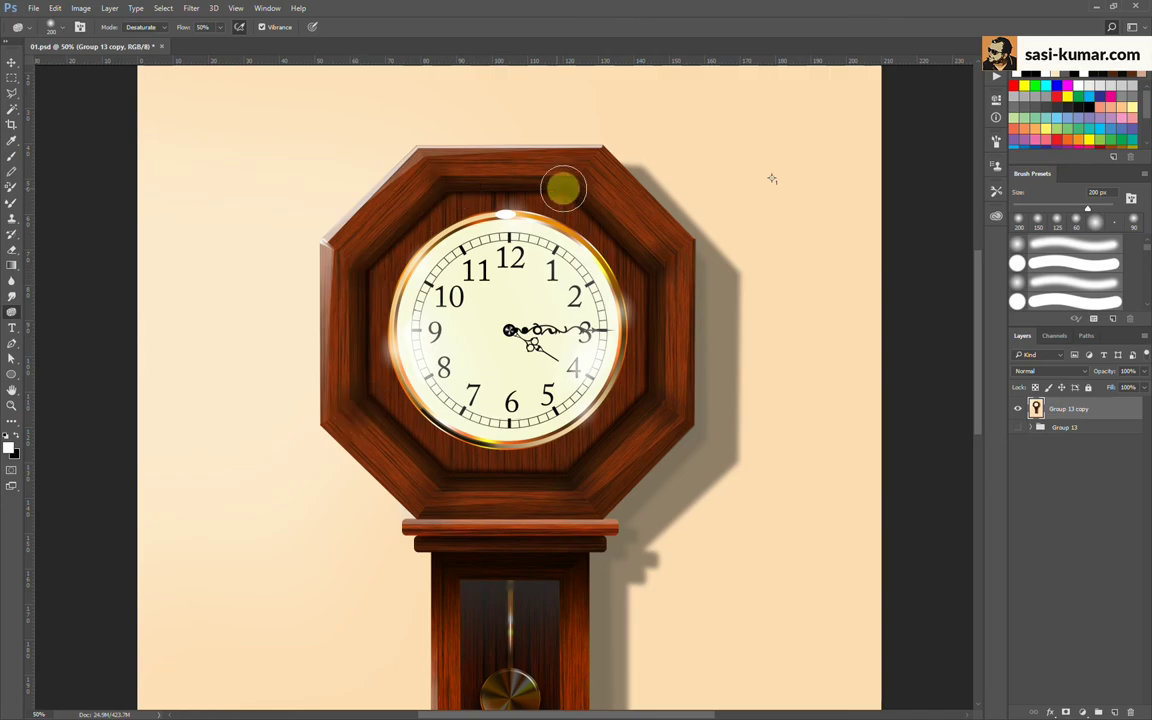
{"action": "key", "text": "bracketleft"}
{"action": "key", "text": "bracketleft"}
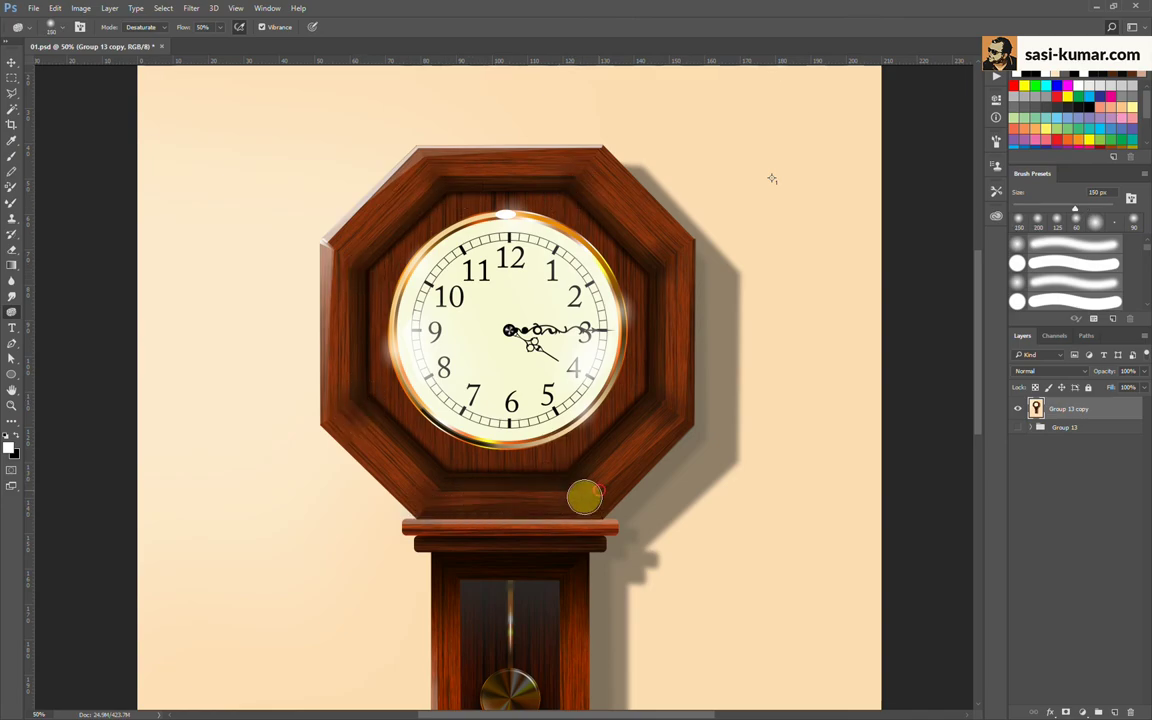
{"action": "scroll", "coordinate": [615, 435], "scroll_direction": "down", "scroll_amount": 3}
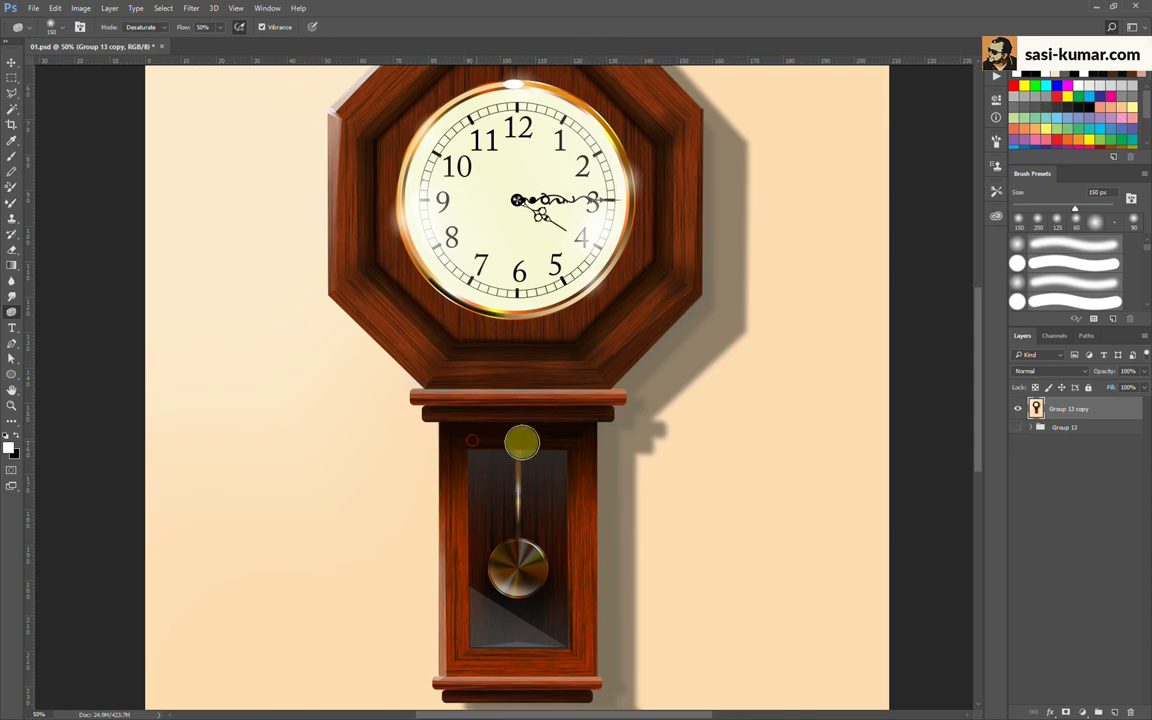
{"action": "scroll", "coordinate": [493, 511], "scroll_direction": "down", "scroll_amount": 3}
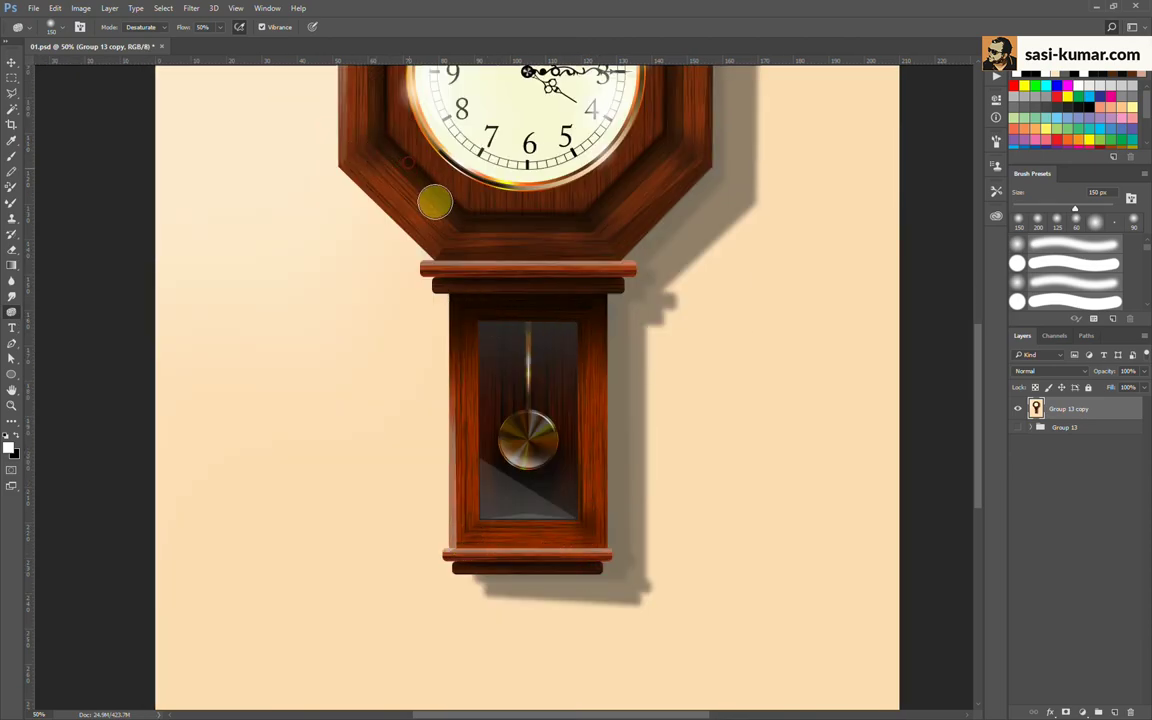
{"action": "left_click_drag", "start_coordinate": [563, 173], "coordinate": [550, 290]}
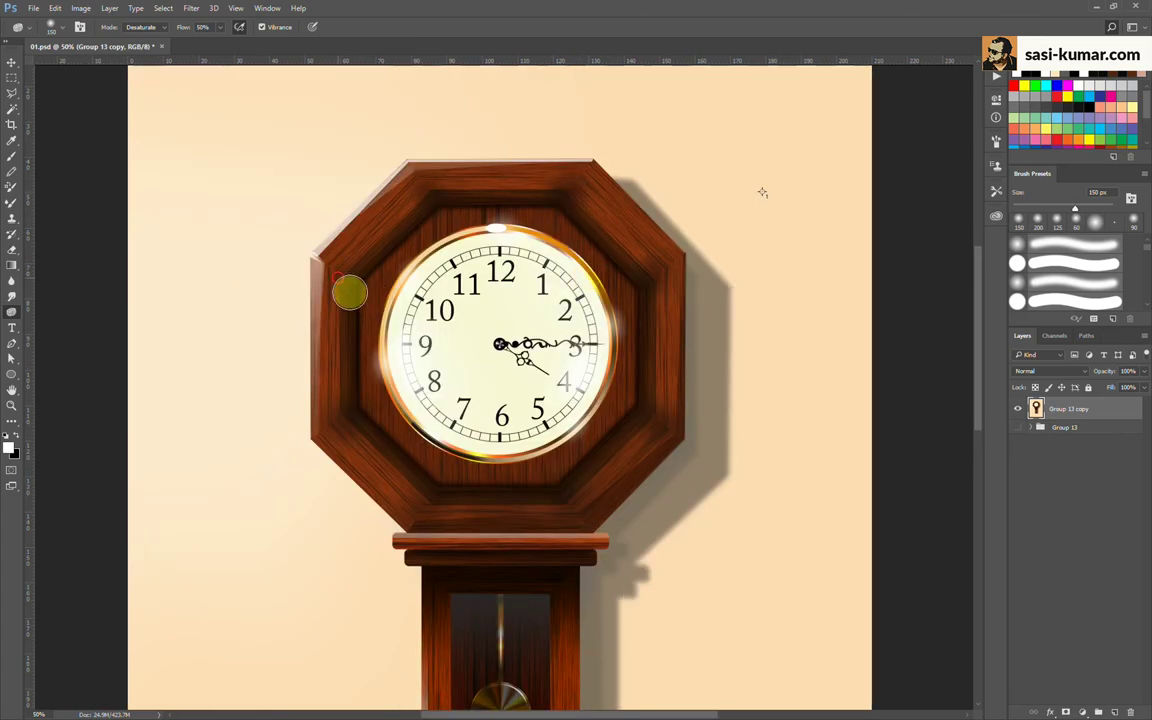
{"action": "key", "text": "ctrl+minus"}
{"action": "key", "text": "ctrl+minus"}
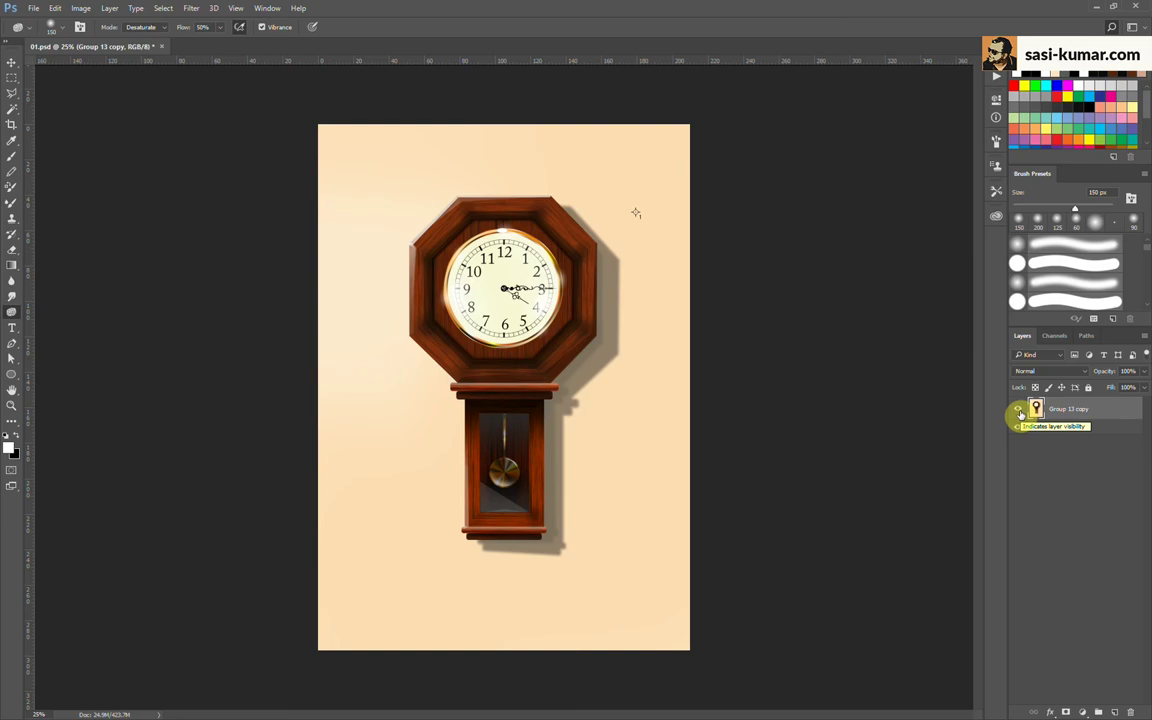
Step: Add the caption 'Thankyou For Watching' in dark Lato Regular near the page bottom
{"action": "left_click", "coordinate": [12, 327]}
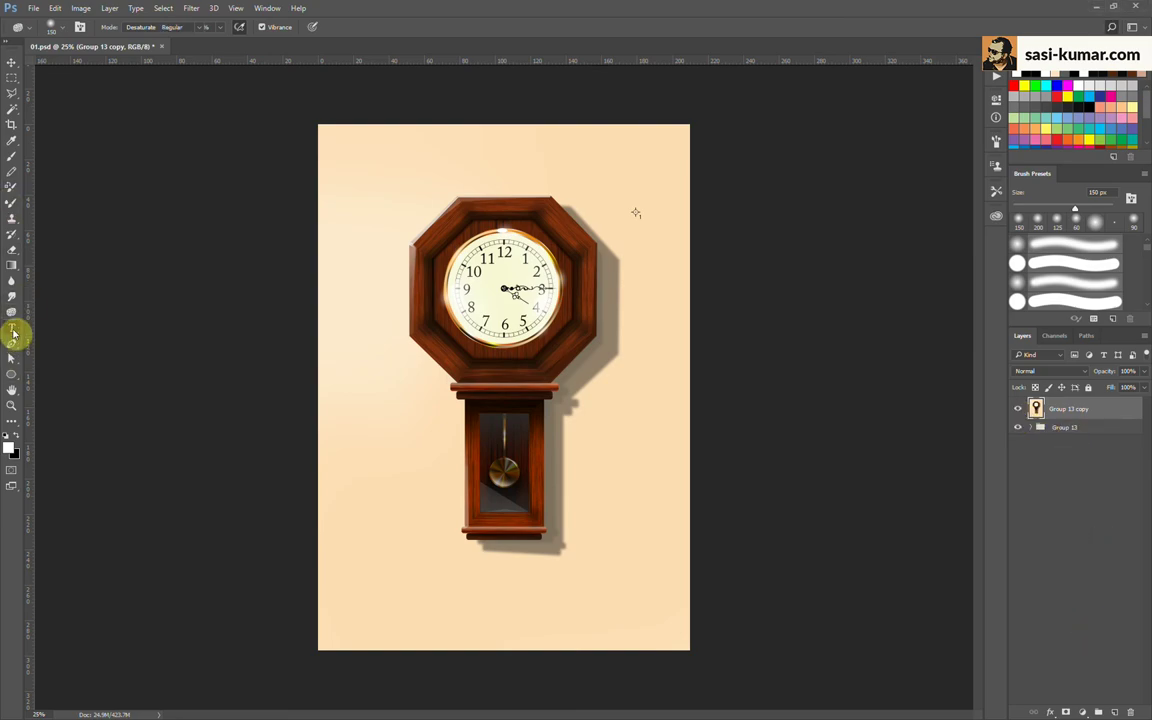
{"action": "left_click", "coordinate": [373, 603]}
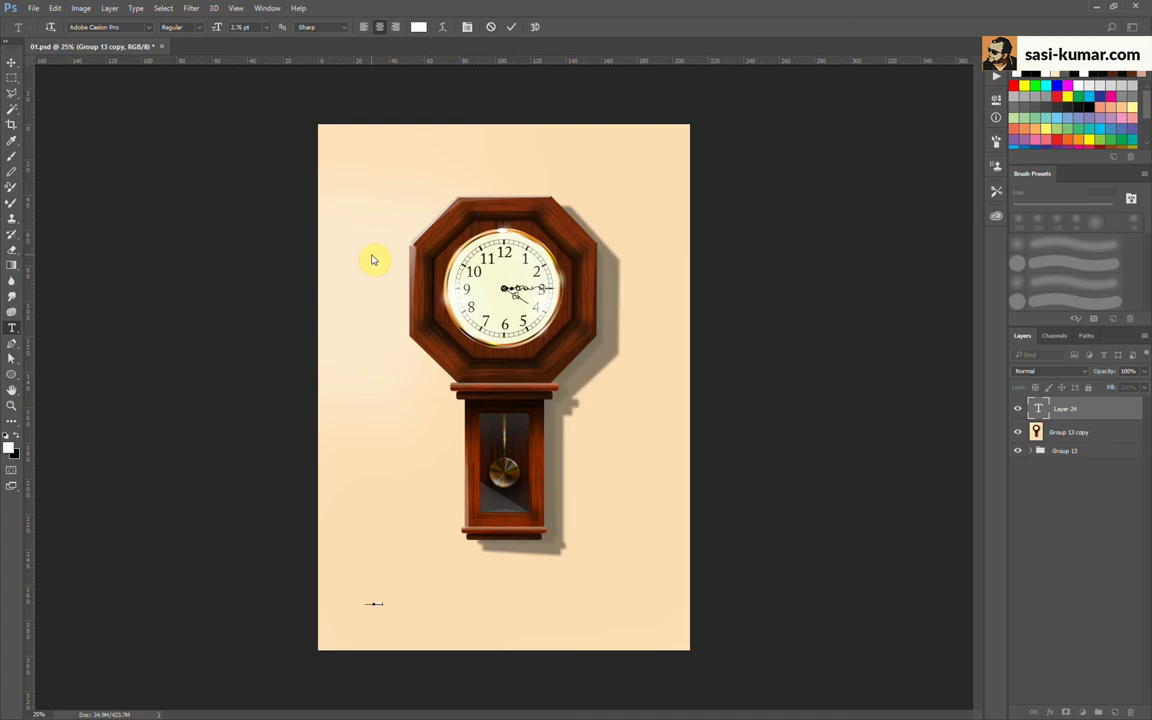
{"action": "type", "text": "Thankyou For Watching"}
{"action": "left_click", "coordinate": [123, 27]}
{"action": "type", "text": "lat"}
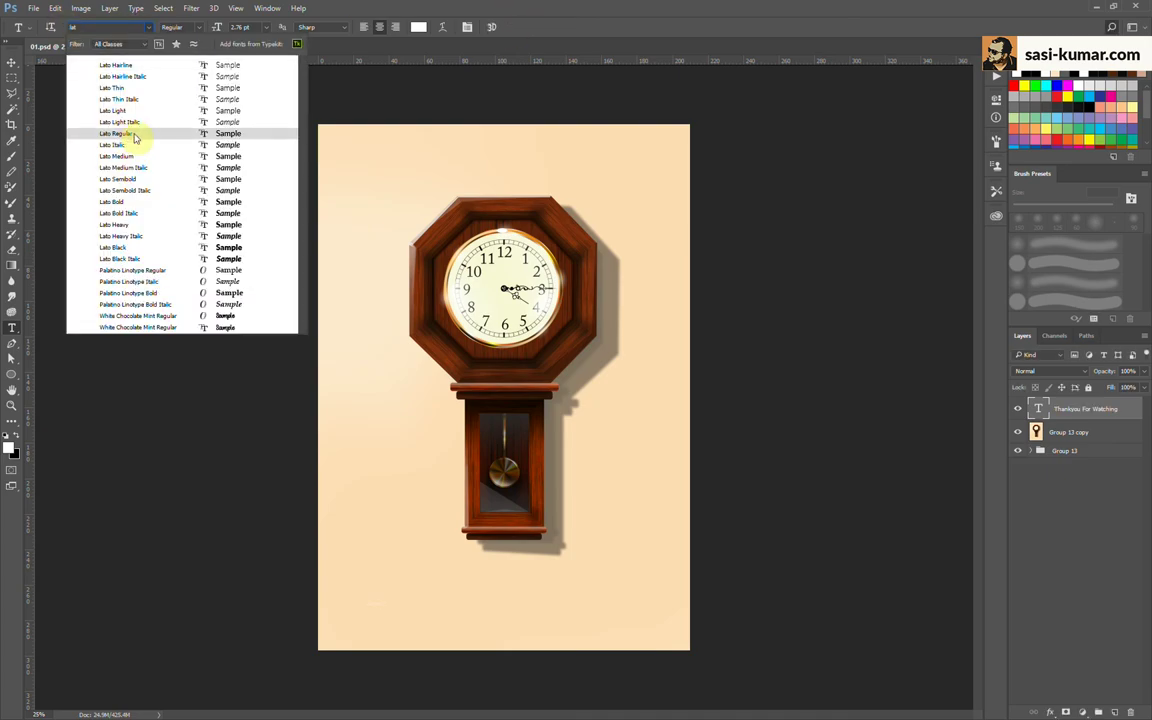
{"action": "left_click", "coordinate": [418, 27]}
{"action": "left_click", "coordinate": [1026, 279]}
{"action": "key", "text": "ctrl+Return"}
Step: Scale the caption up and centre it along the bottom of the page
{"action": "key", "text": "ctrl+t"}
{"action": "left_click_drag", "start_coordinate": [388, 597], "coordinate": [516, 568]}
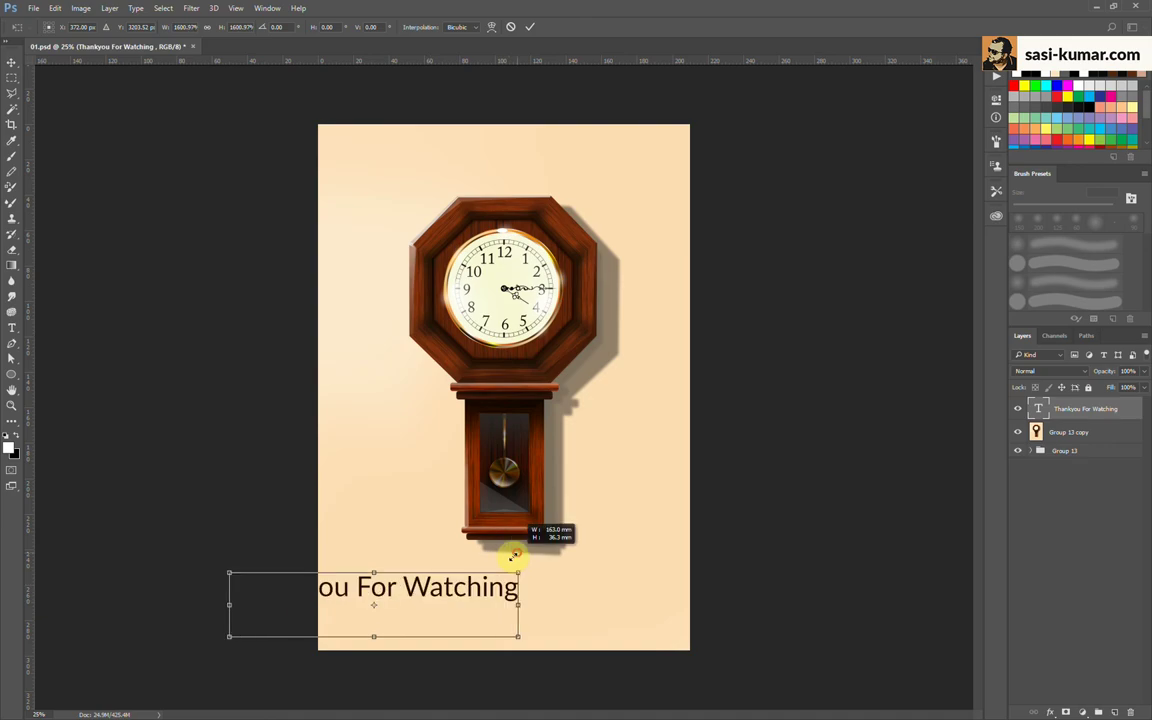
{"action": "left_click_drag", "start_coordinate": [431, 600], "coordinate": [565, 603]}
{"action": "left_click_drag", "start_coordinate": [650, 588], "coordinate": [672, 576]}
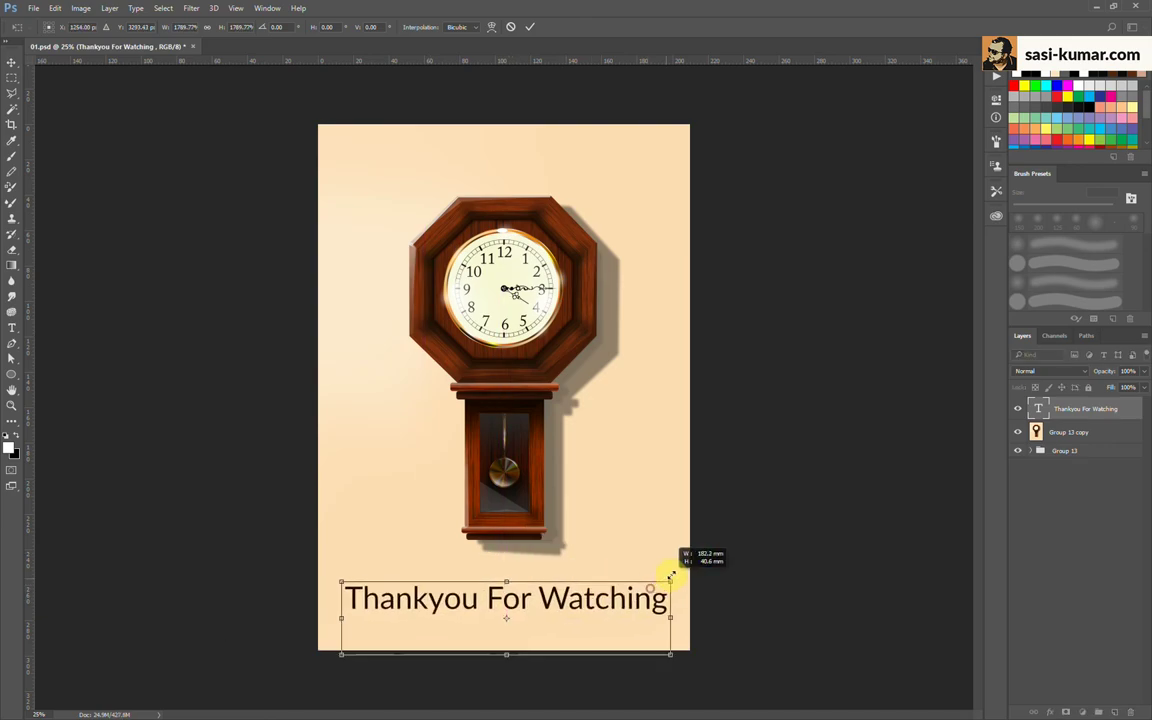
{"action": "left_click_drag", "start_coordinate": [543, 604], "coordinate": [544, 607]}
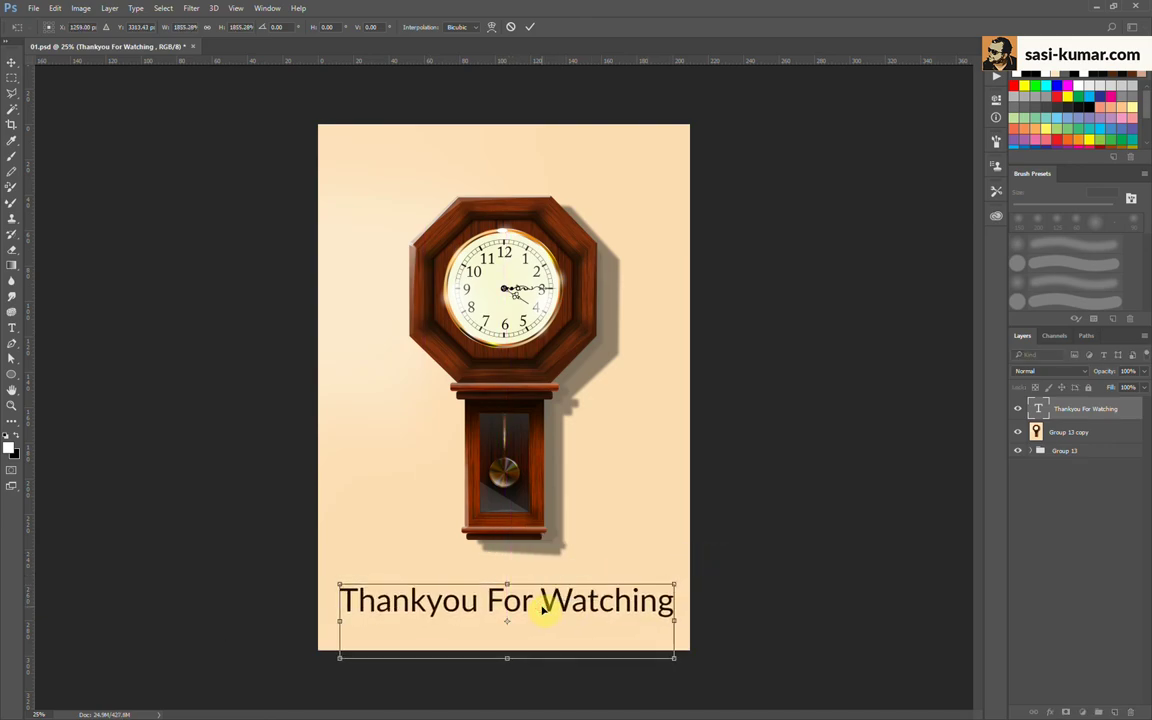
{"action": "key", "text": "Return"}
{"action": "key", "text": "t"}
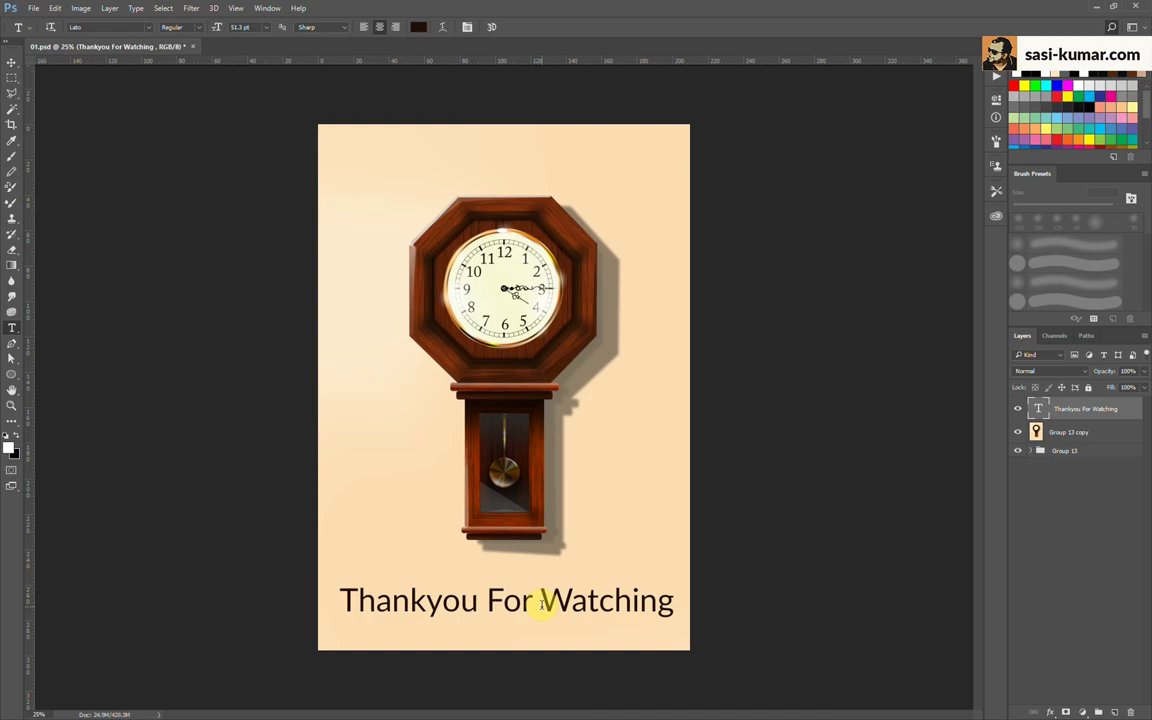